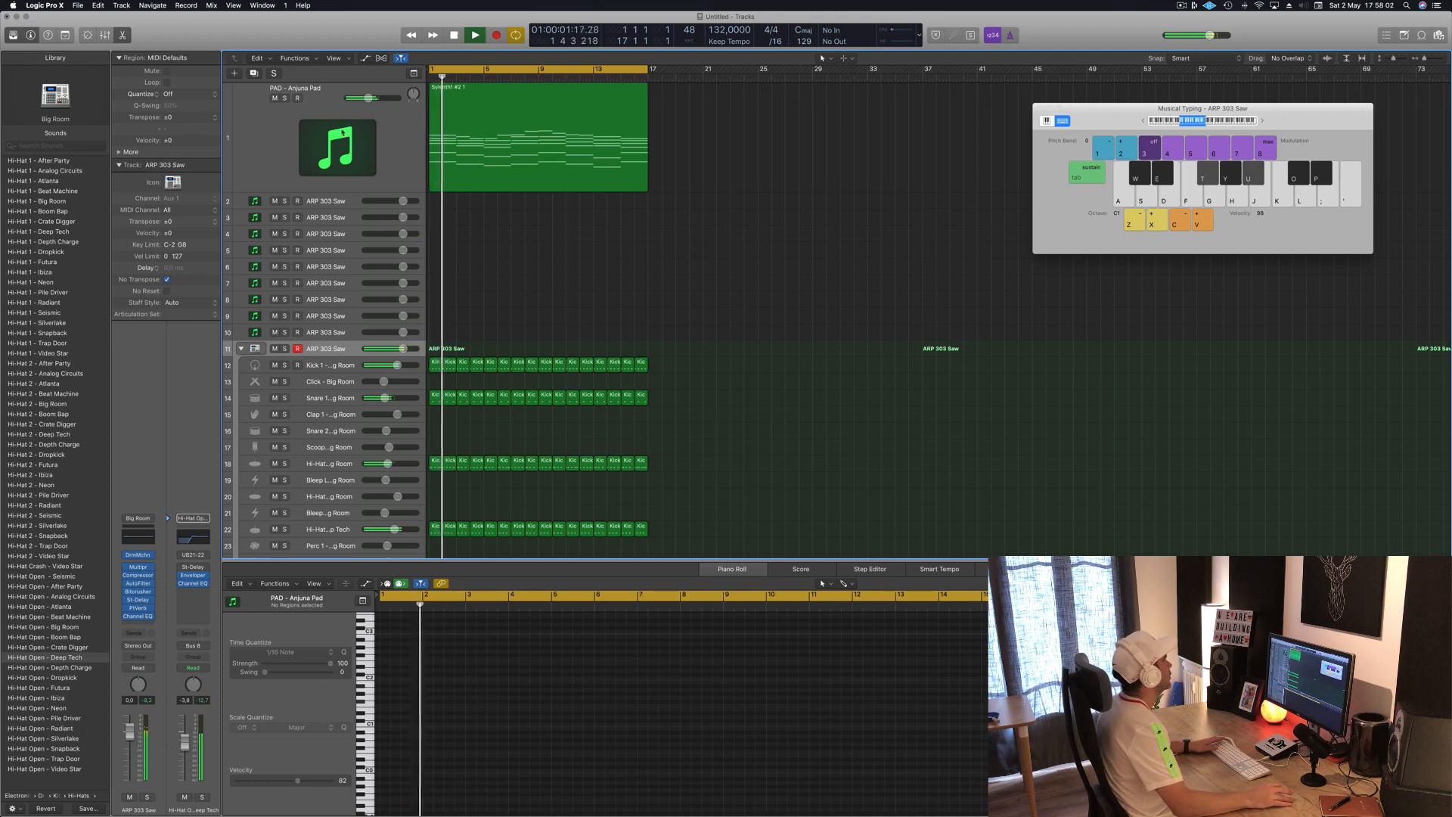
Split the Anjuna Pad region at bar 9 and move its second half away to around bar 27.
click(283, 151)
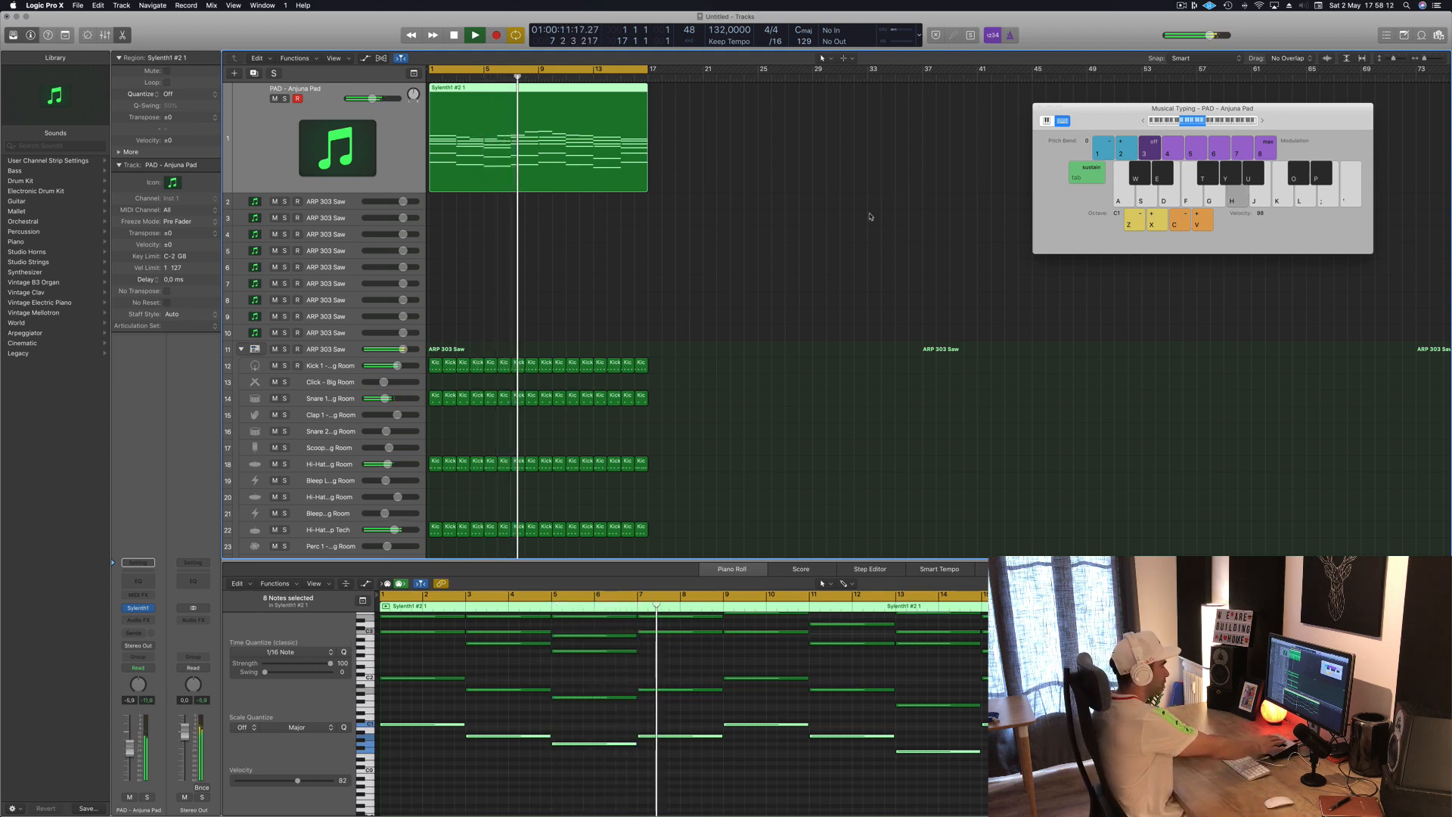
click(828, 258)
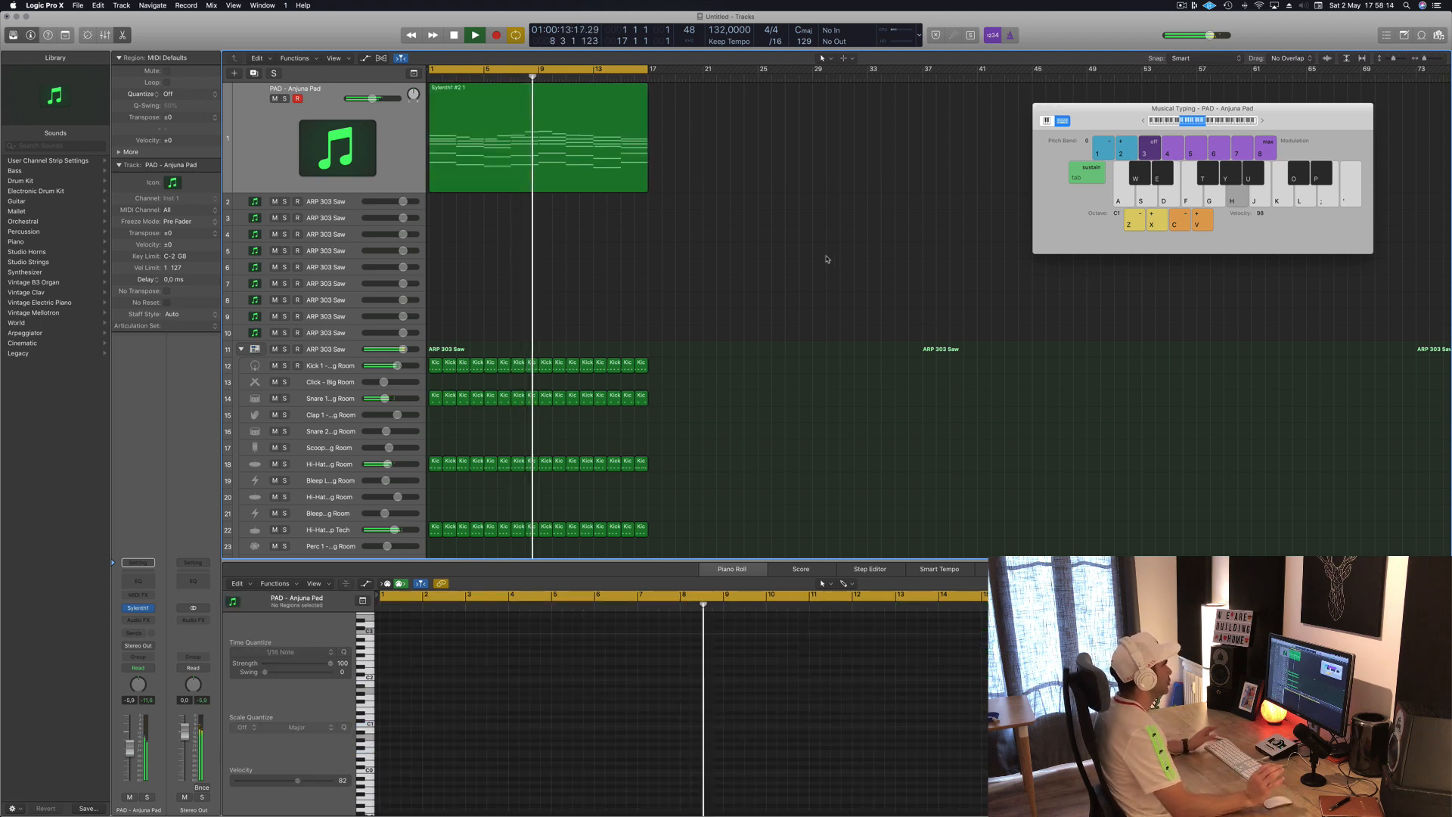
click(548, 156)
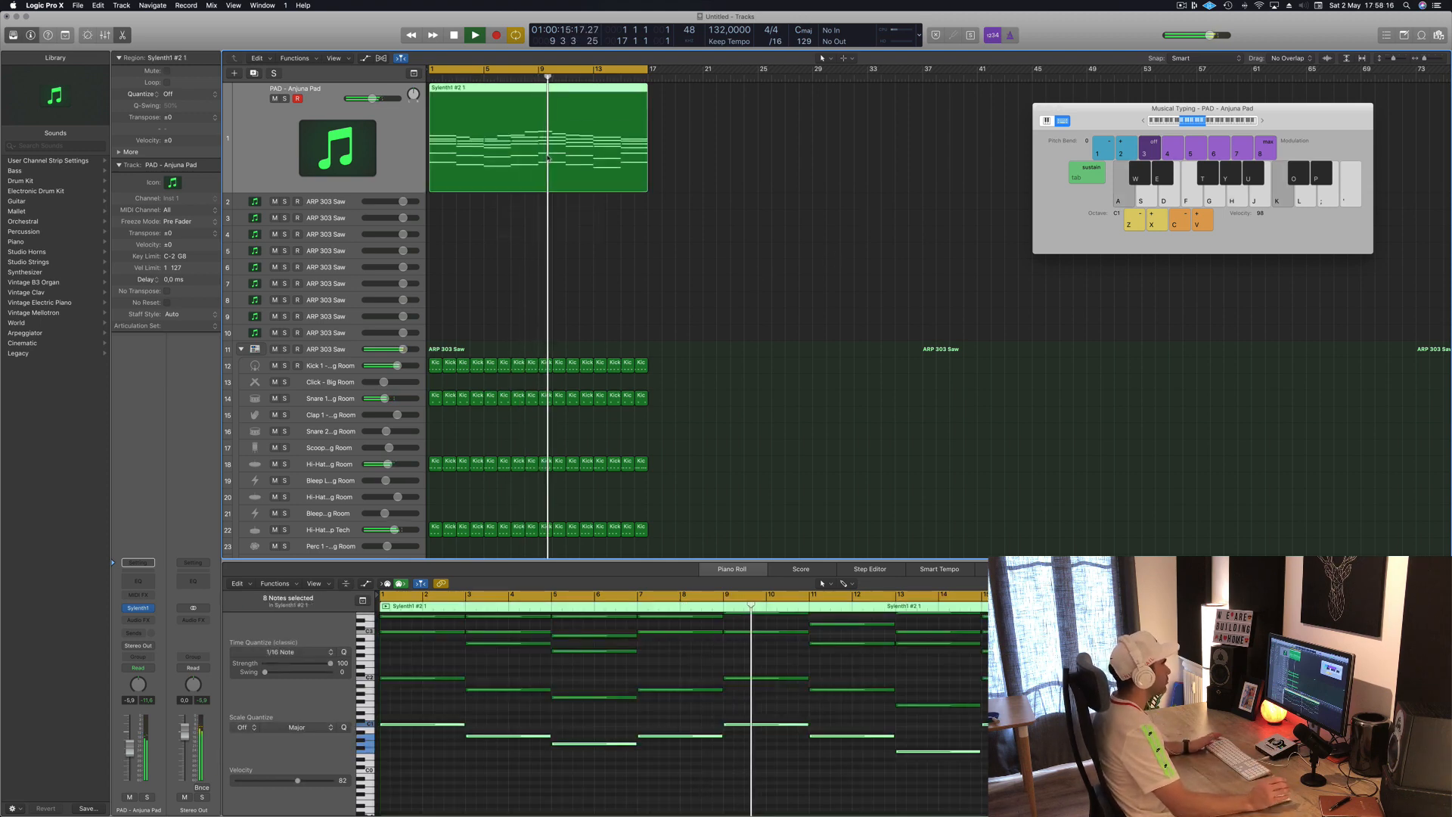
click(537, 153)
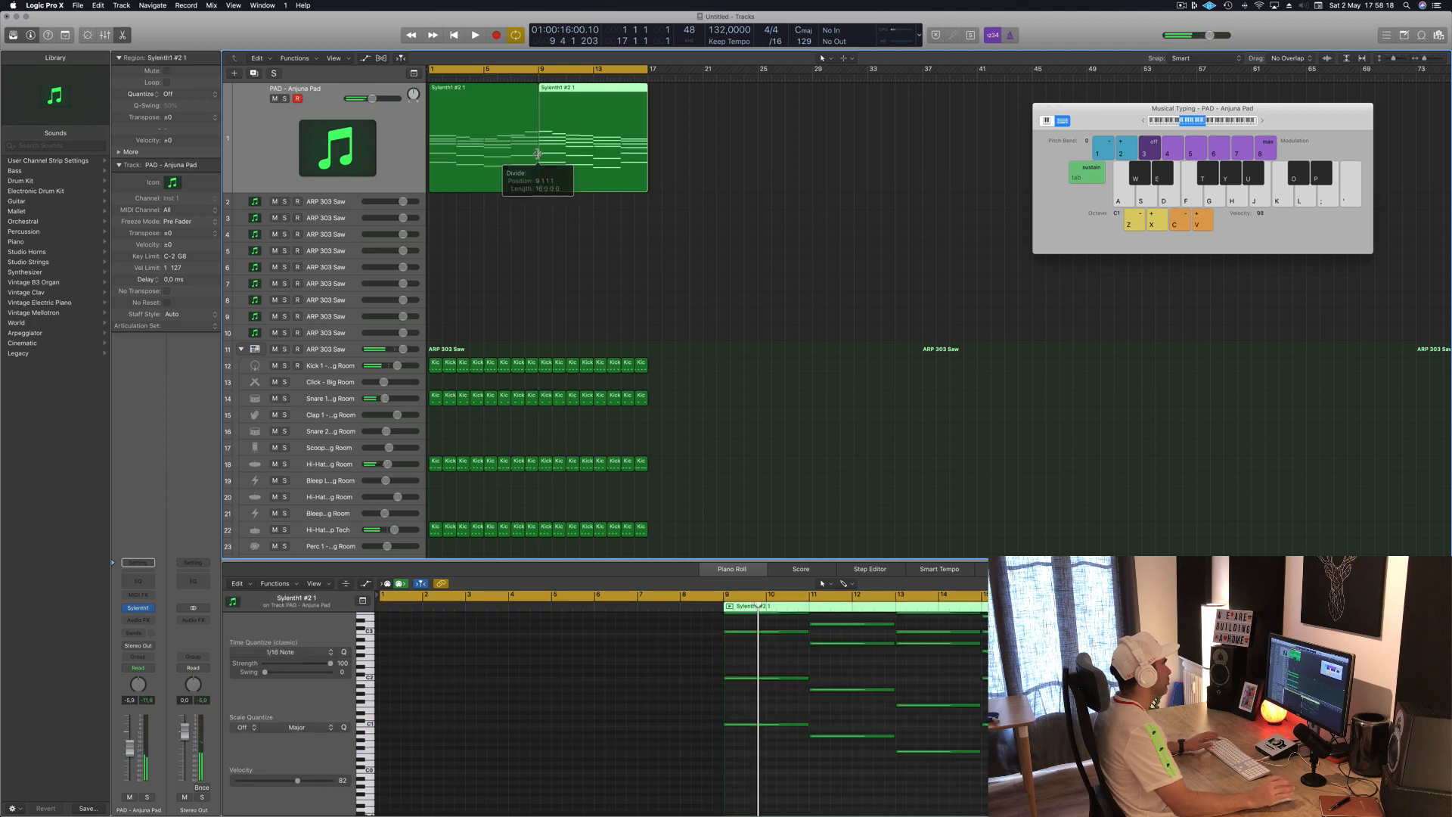
drag(606, 95, 860, 96)
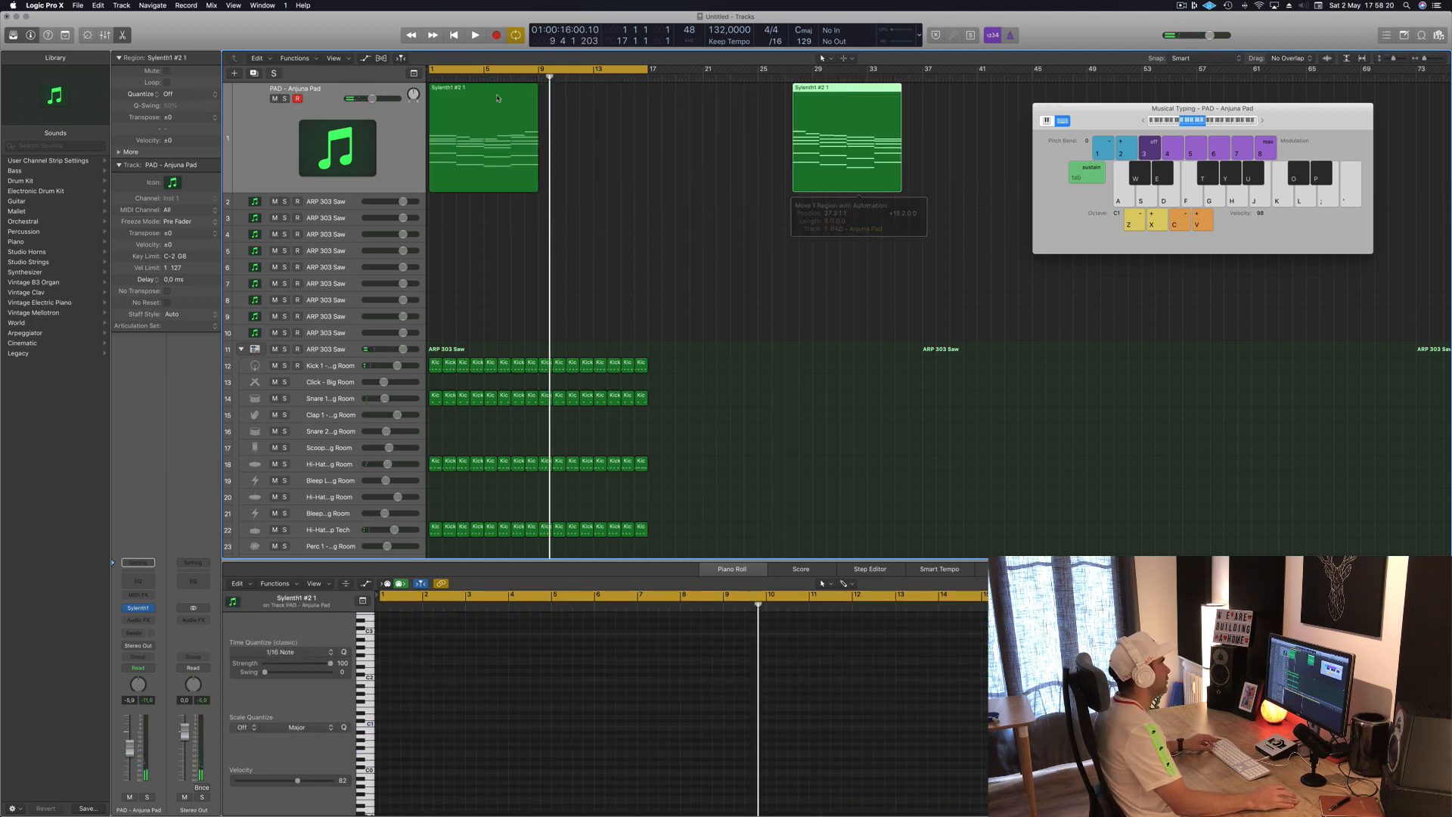
Copy the remaining first pad region to bar 9 and play both regions from the start.
click(456, 104)
key(shift+space)
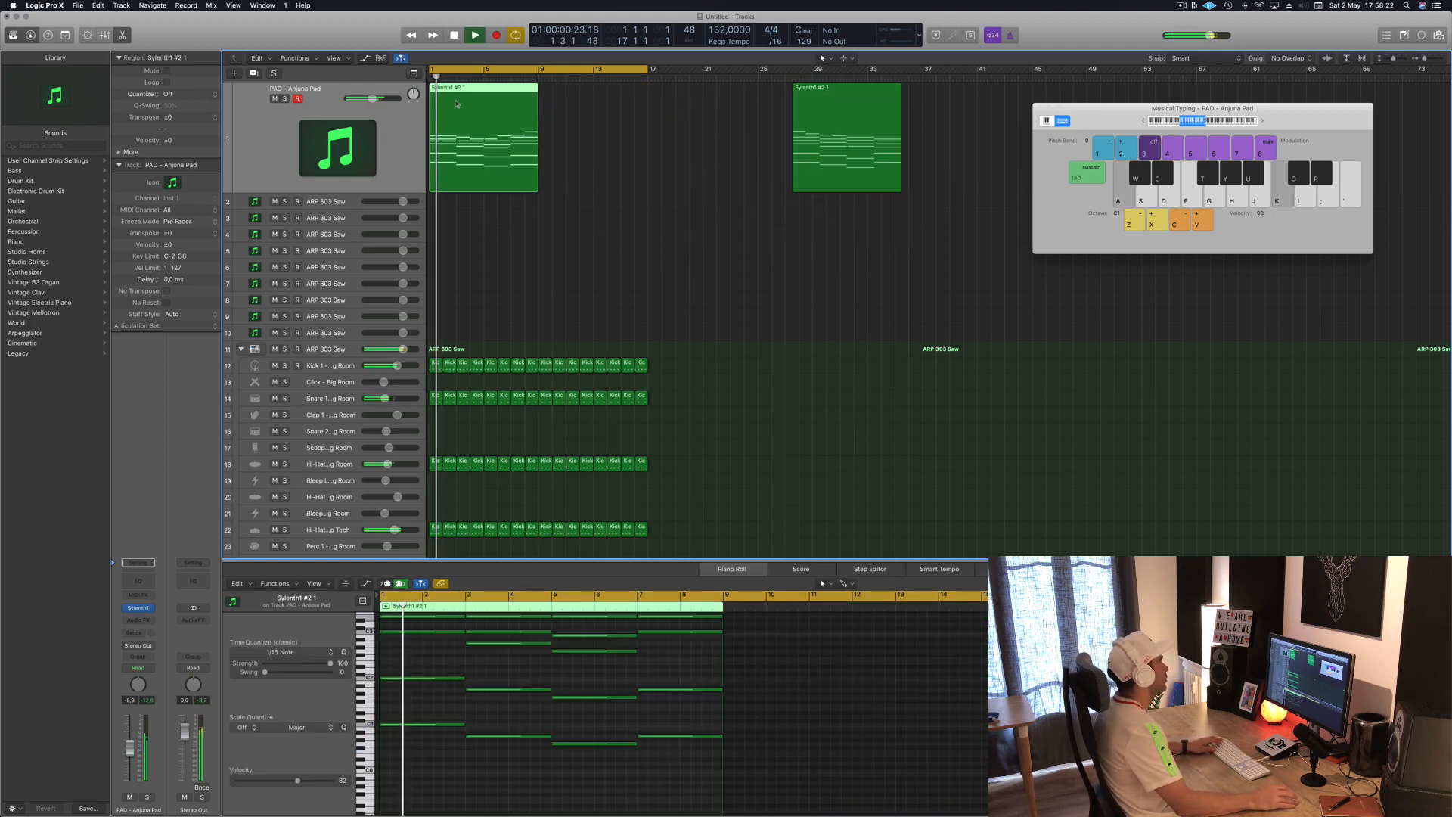
drag(474, 98, 584, 98)
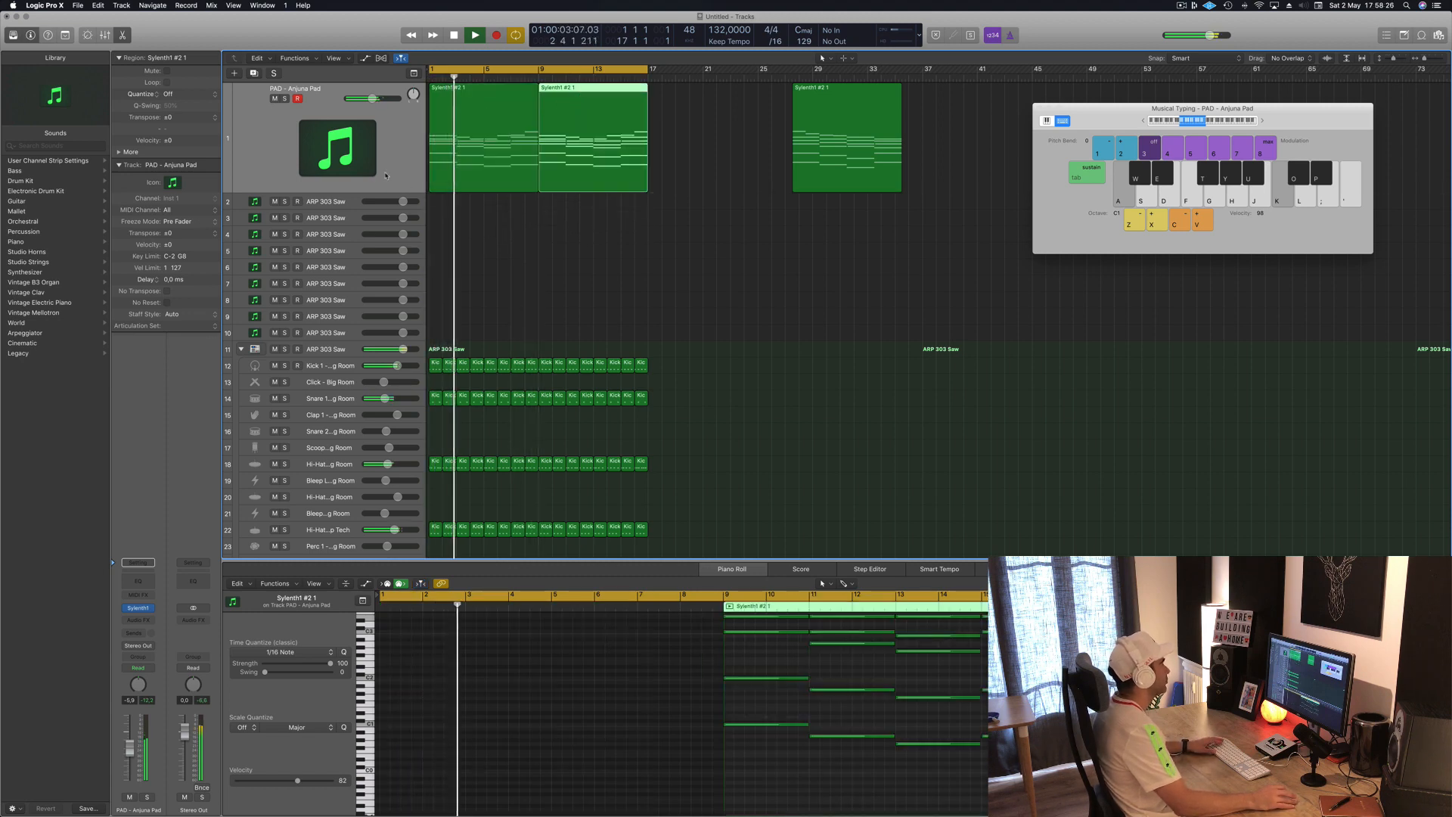
click(258, 143)
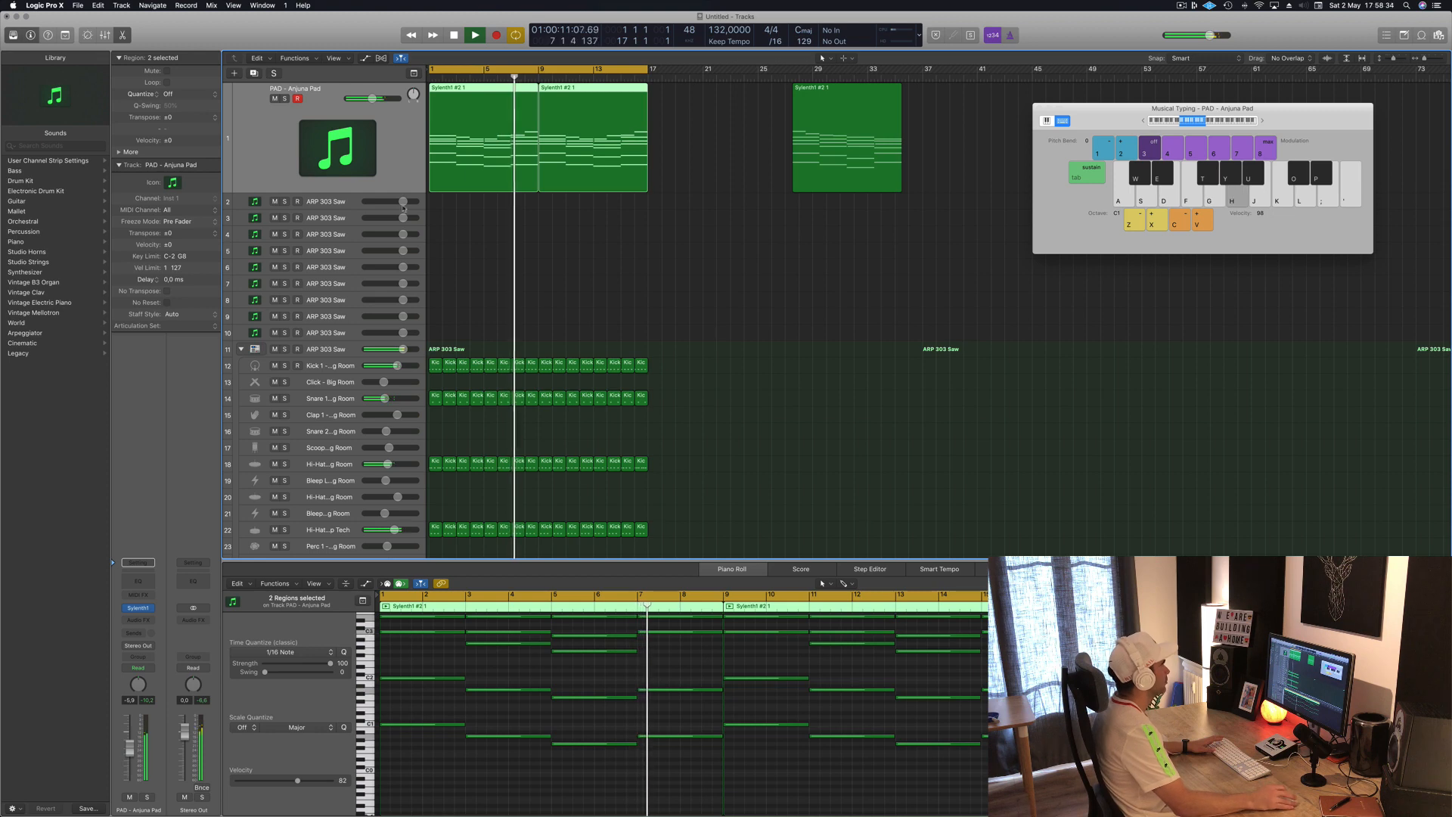
key(space)
key(space)
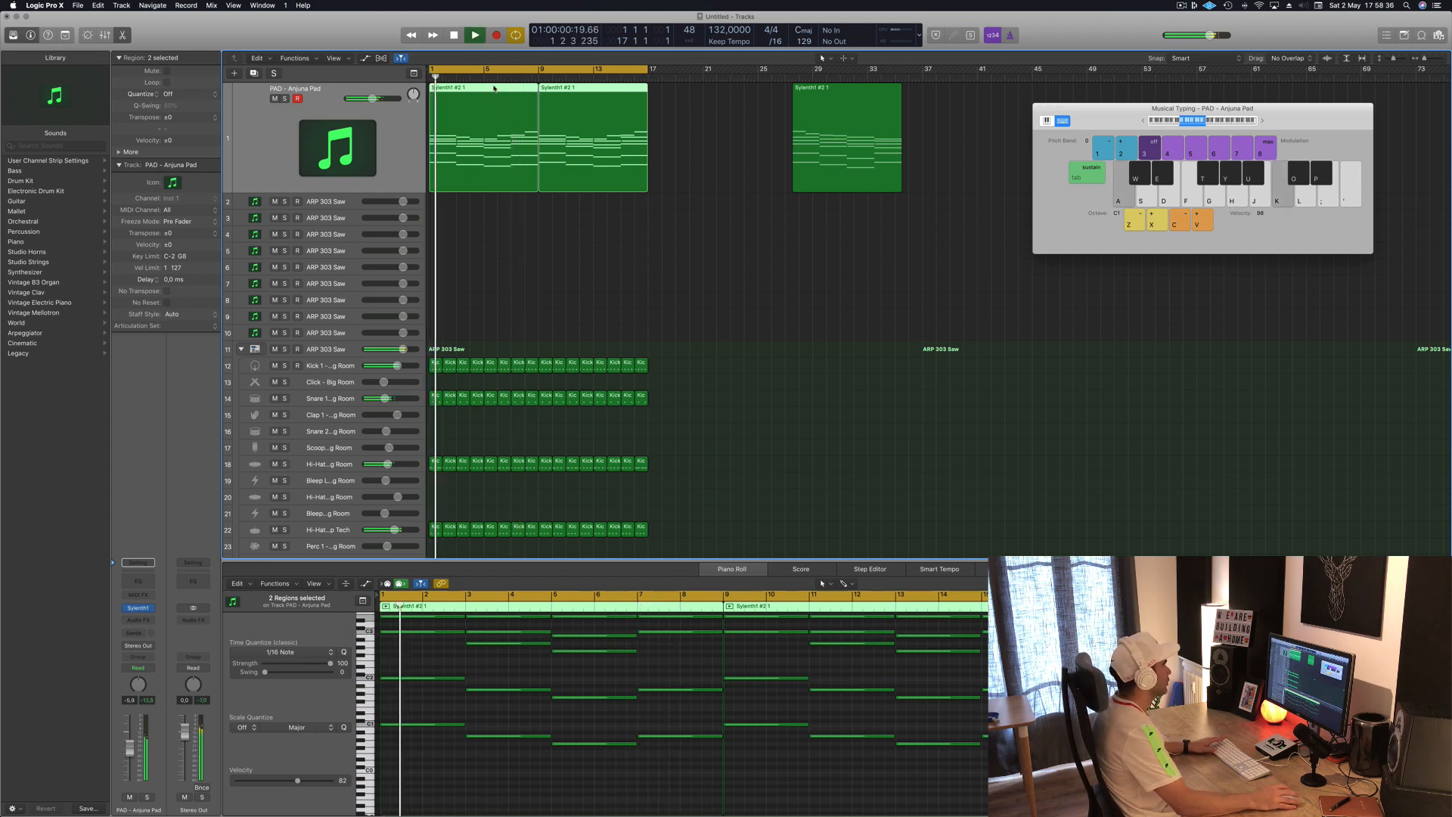
Open the first pad region in the Piano Roll, change the pitches of its top melody notes, and play it back.
key(p)
click(463, 225)
click(470, 91)
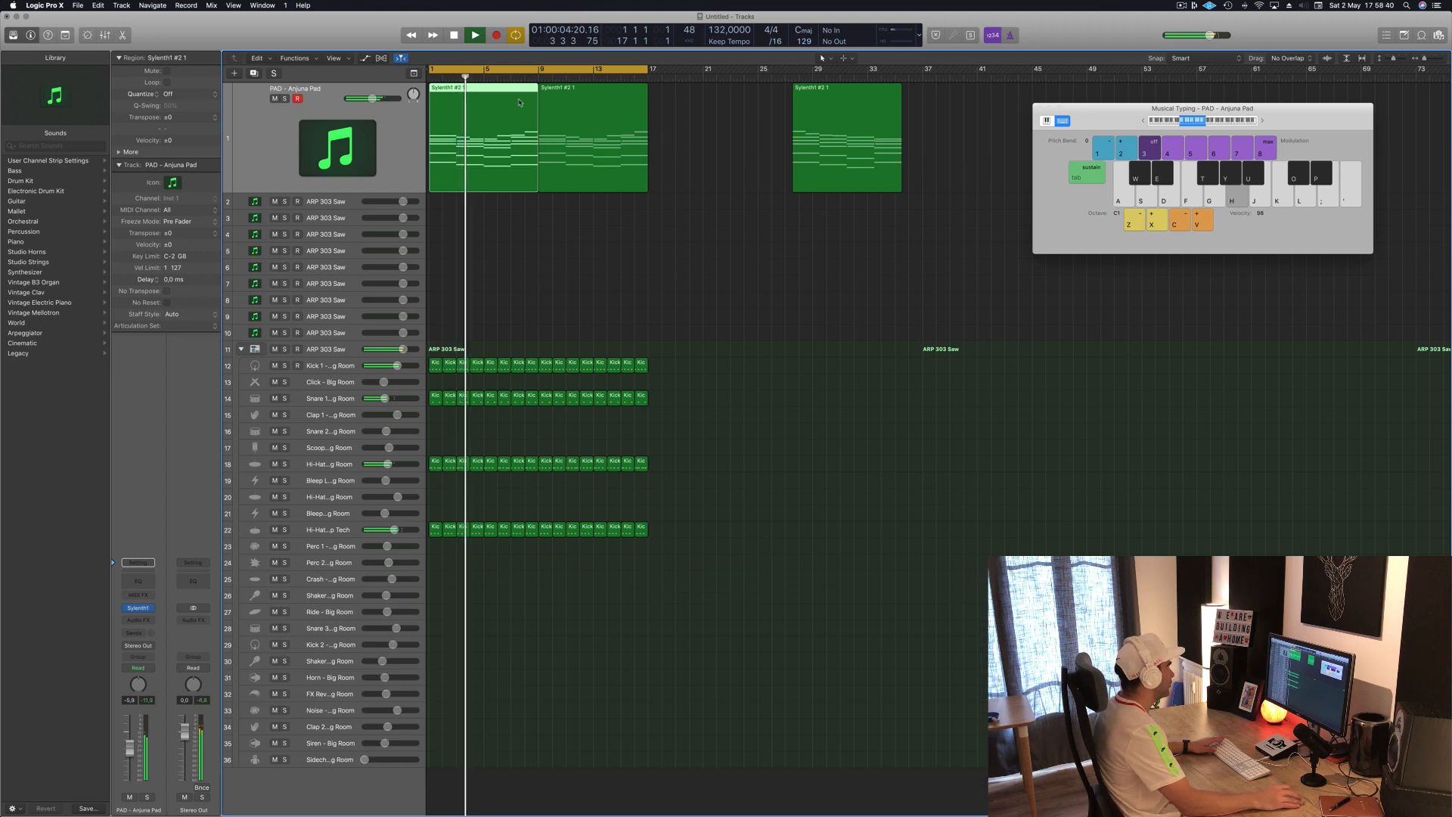
double_click(496, 97)
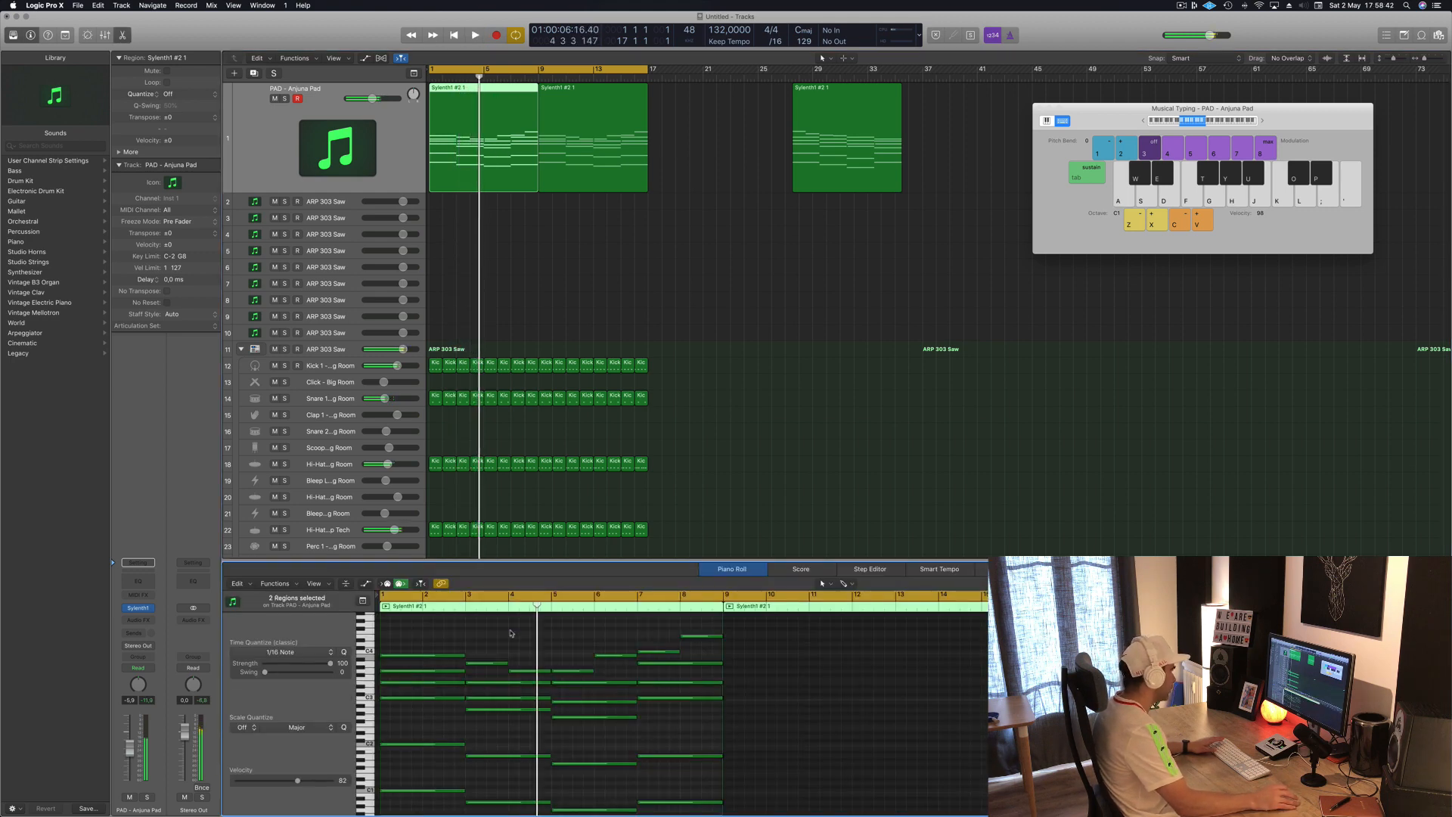
click(527, 671)
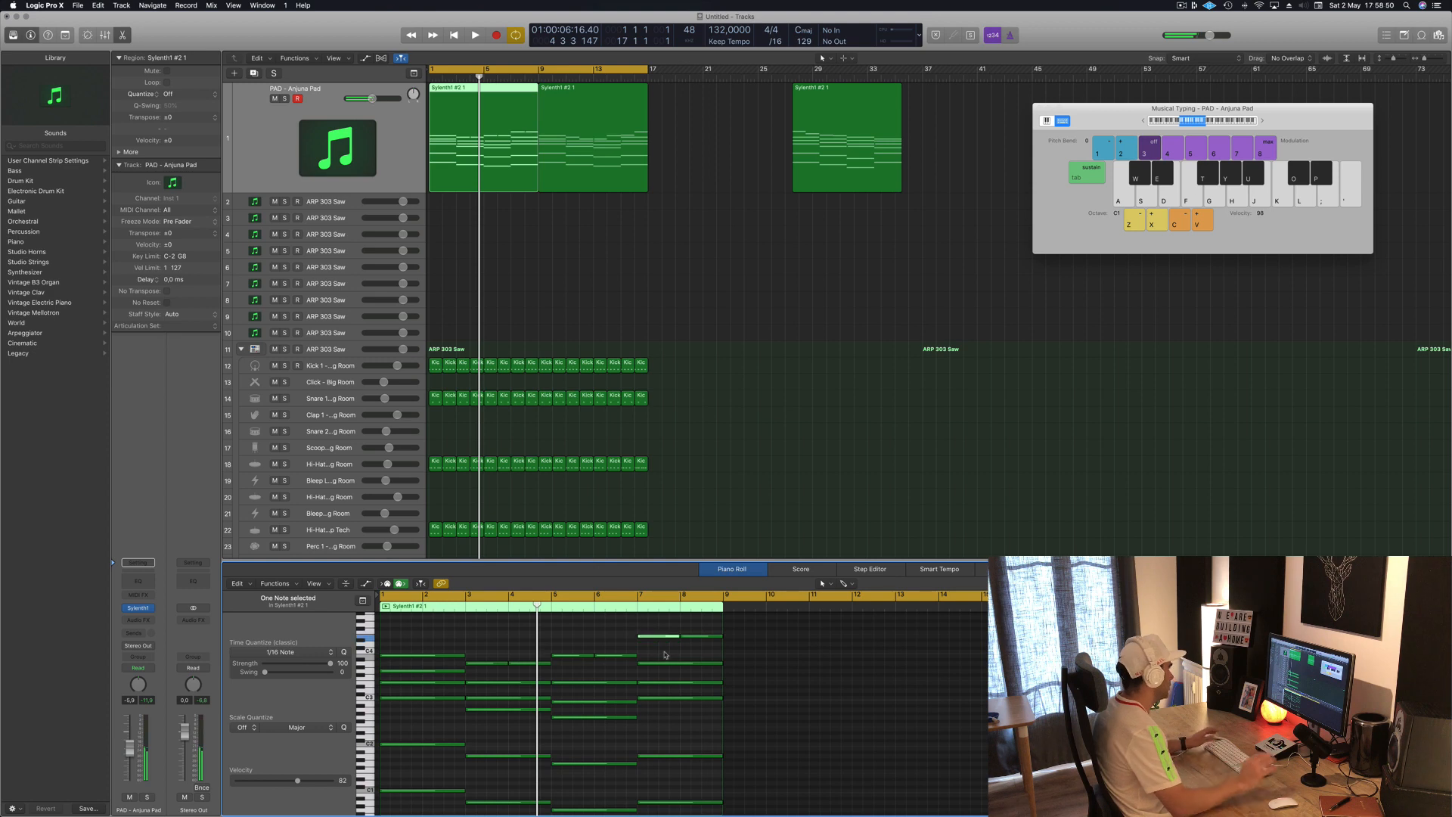
key(space)
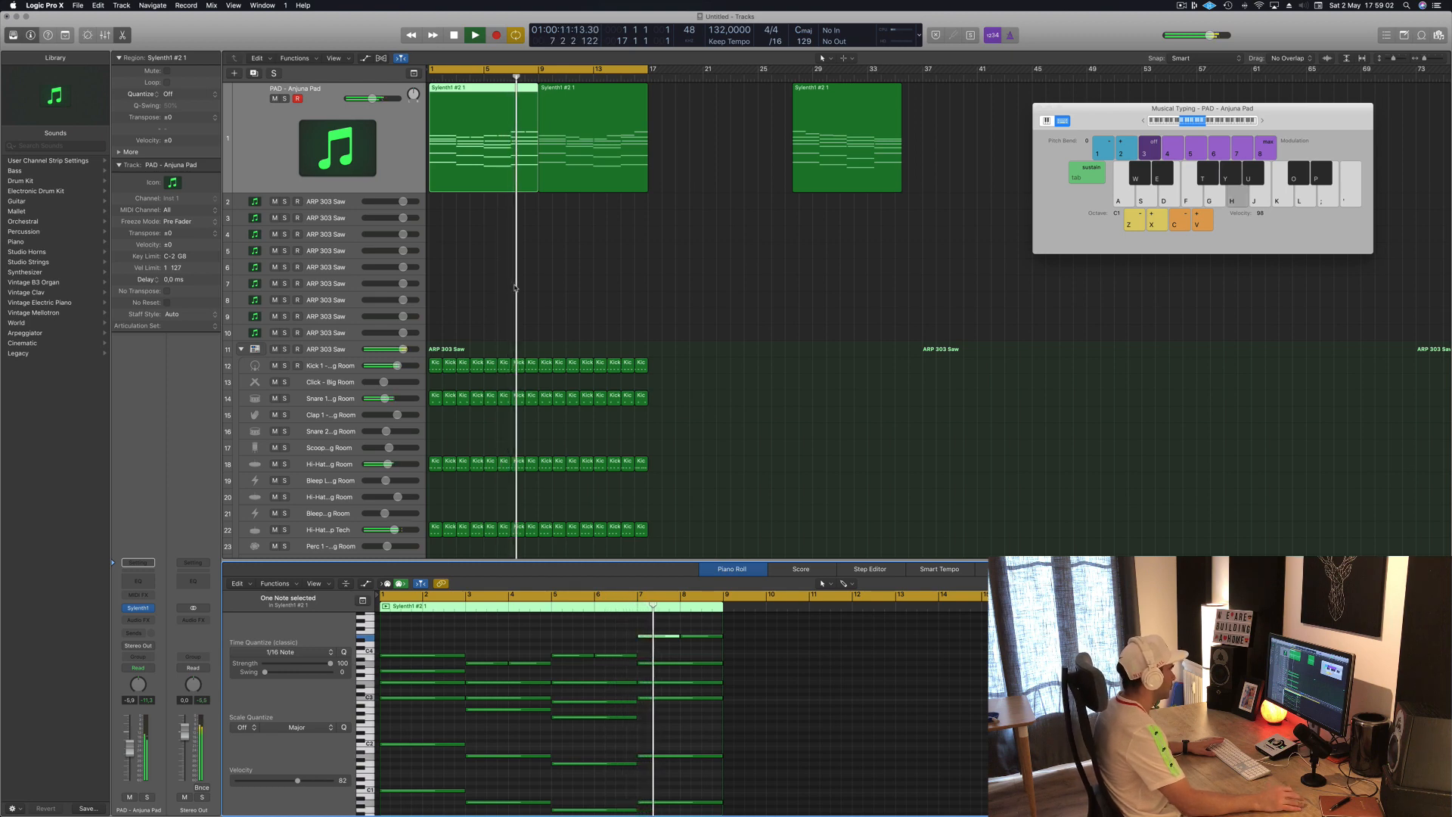
Lower the last two top melody notes in bars 7 and 8 and play the region from the start.
key(space)
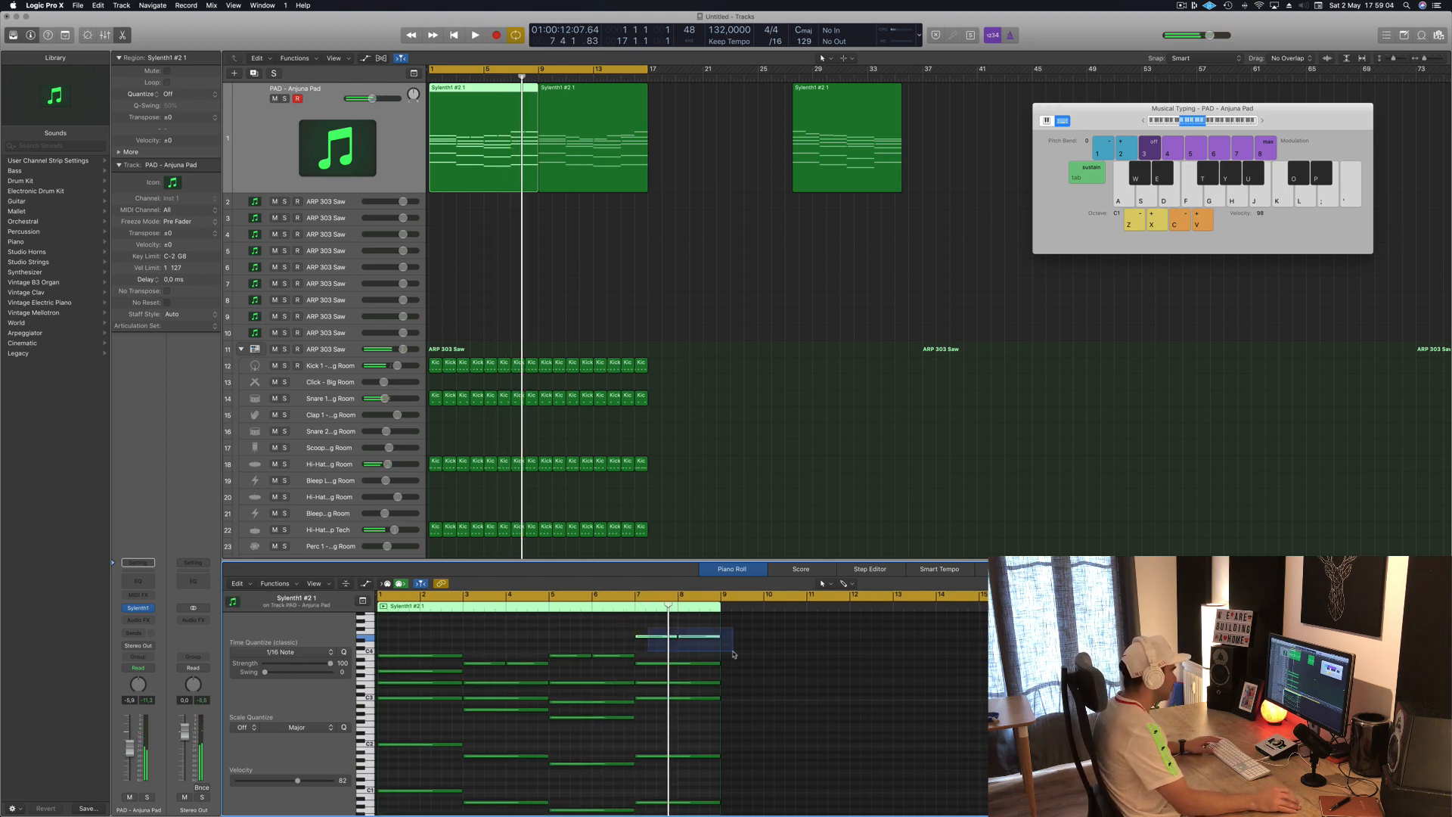
drag(648, 628, 733, 653)
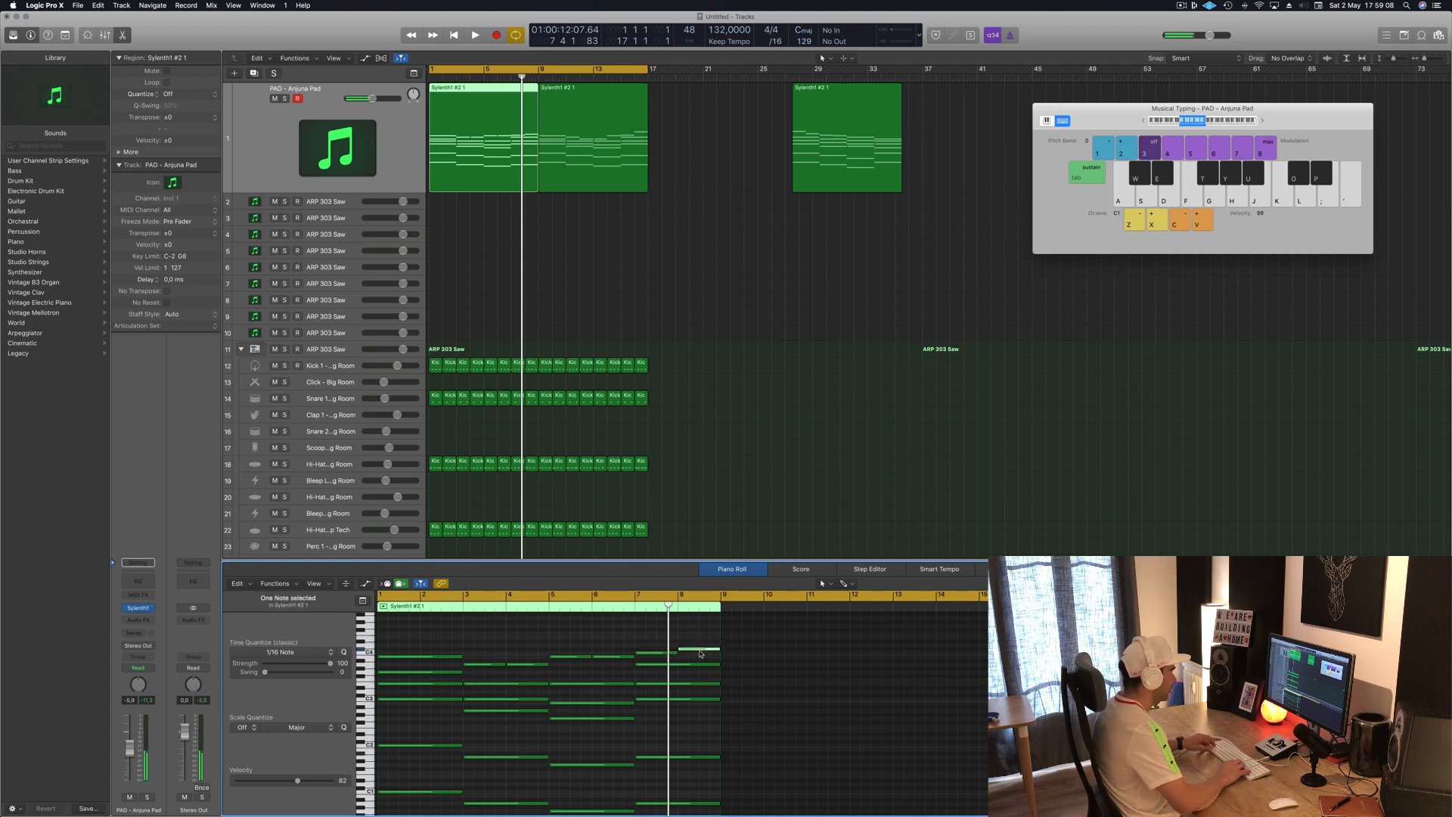
key(Return)
key(space)
click(678, 302)
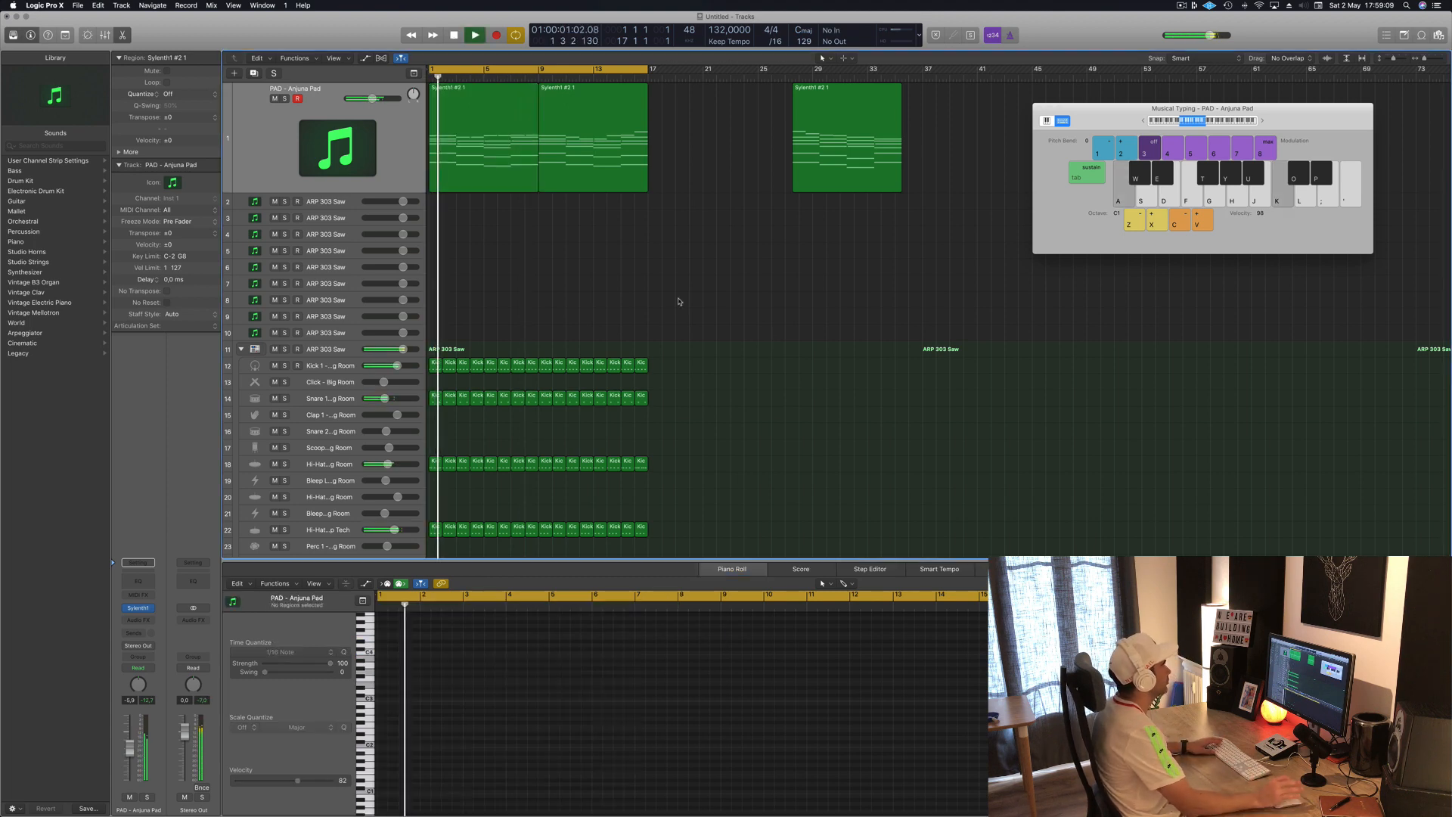
Delete the pad region at bar 9 and copy the edited first region to bar 17.
click(599, 164)
key(Delete)
click(506, 124)
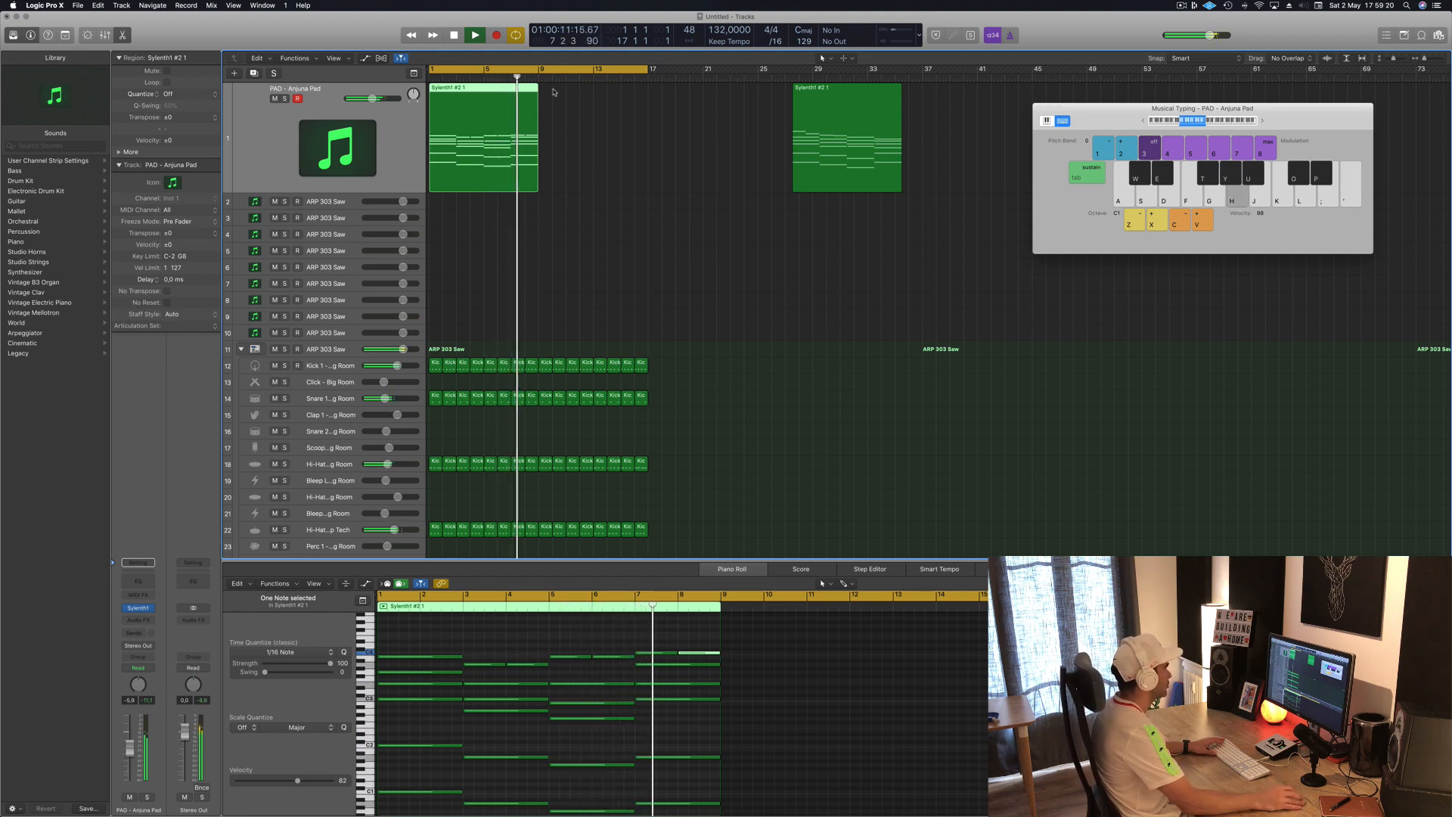
key(space)
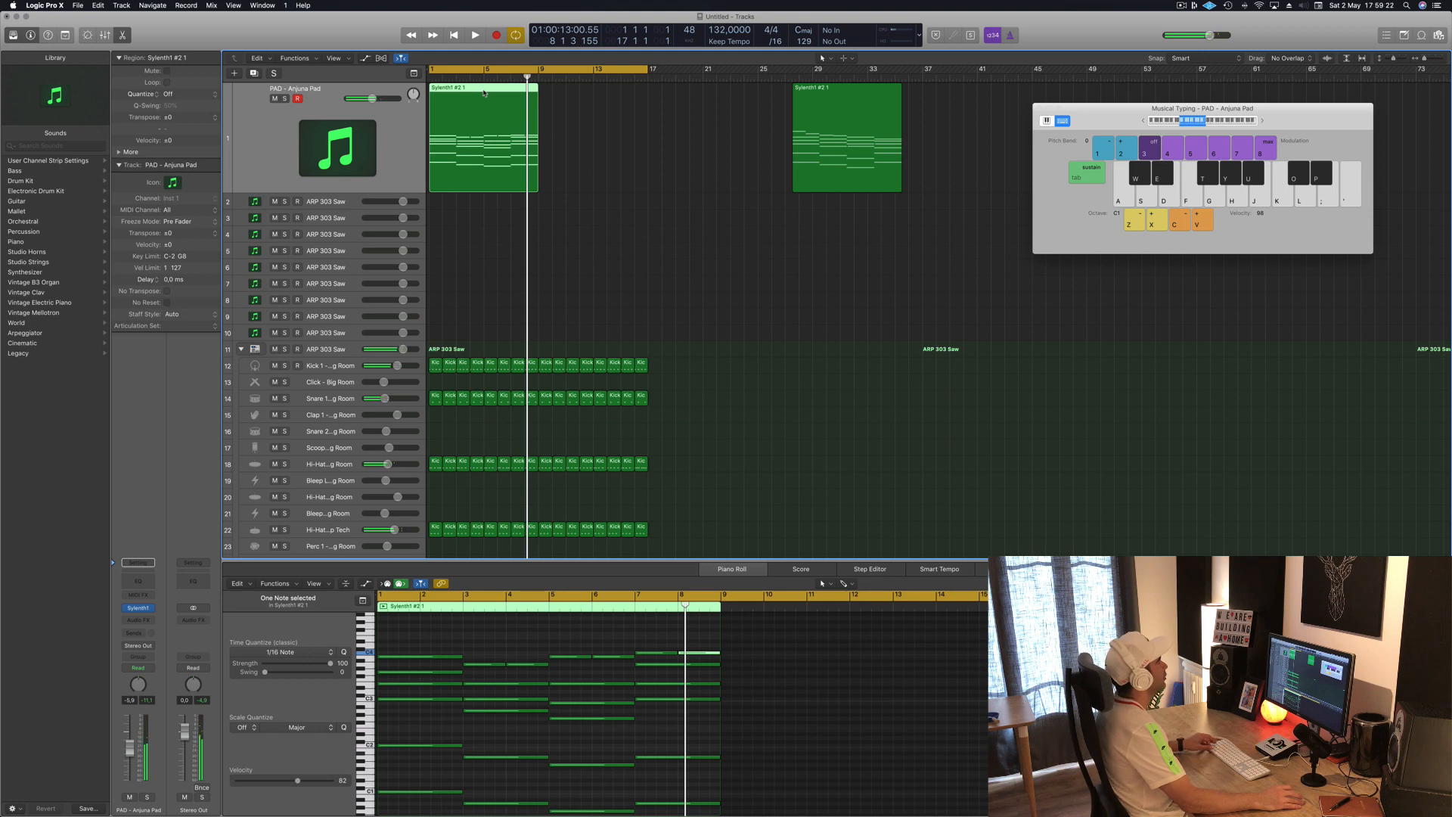
drag(484, 93, 704, 93)
Delete the top melody notes from the first pad region, leaving its chords, and play it back.
click(501, 93)
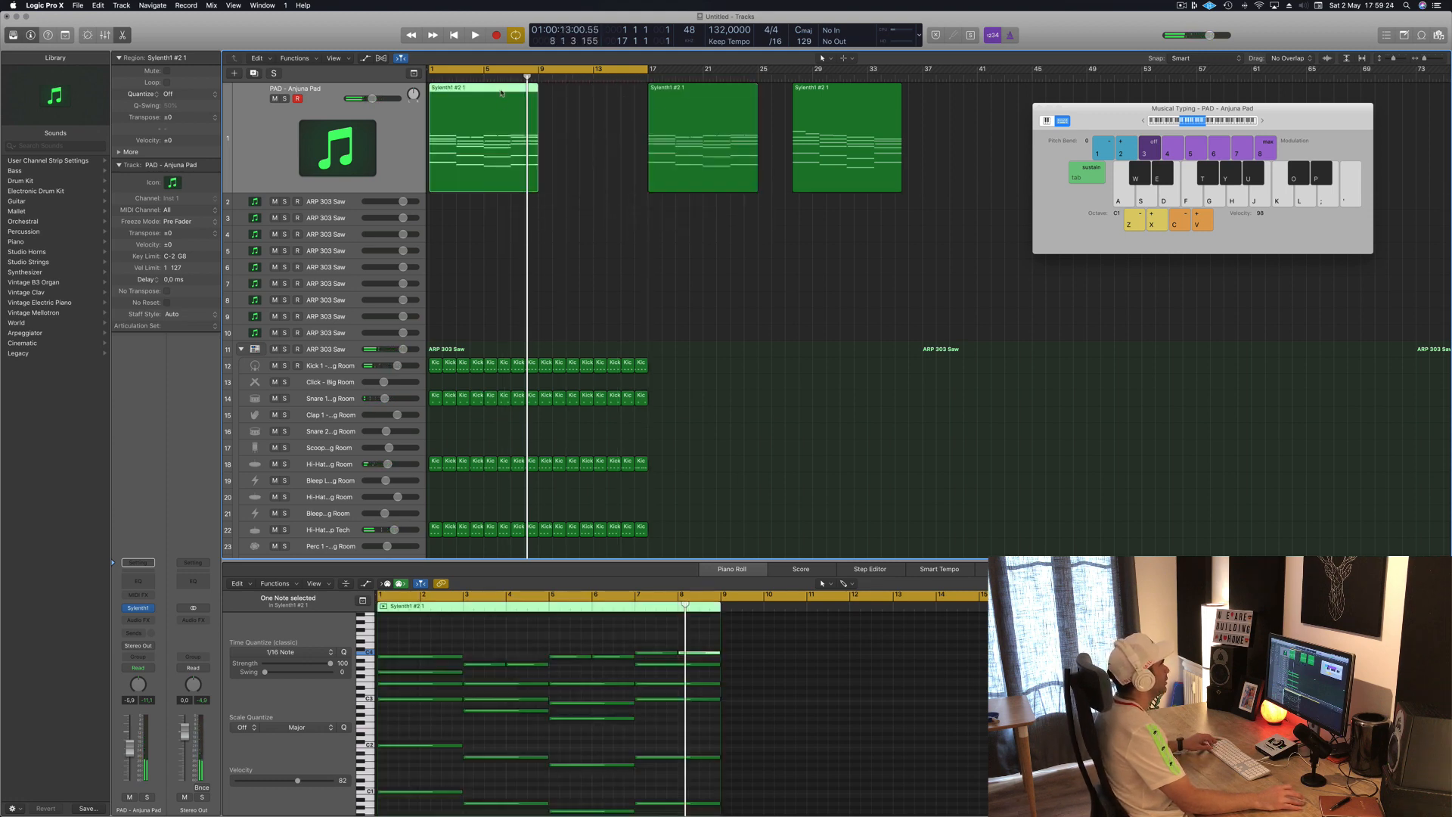
drag(406, 641, 734, 667)
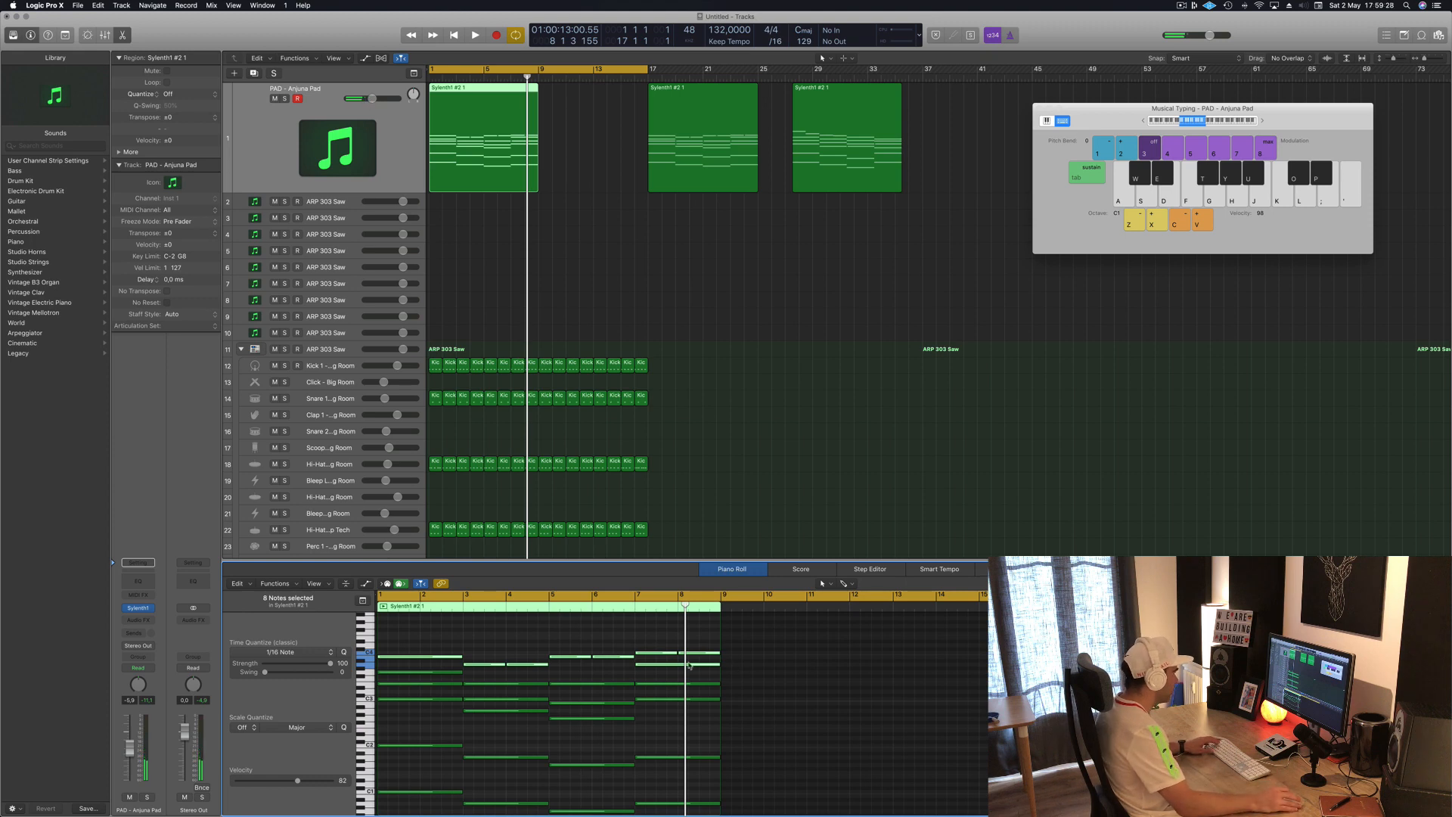
click(583, 606)
drag(431, 637, 726, 659)
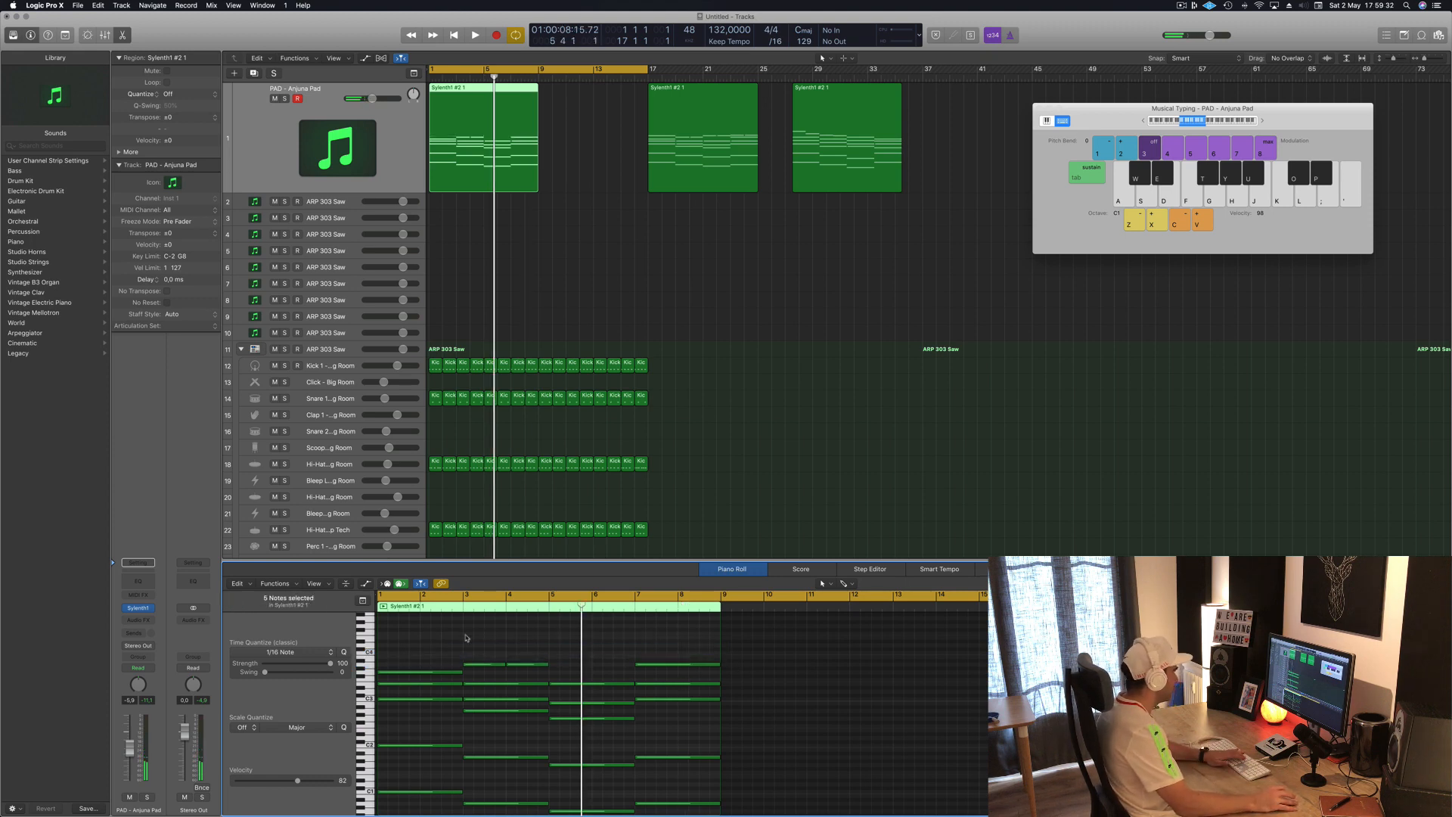
key(space)
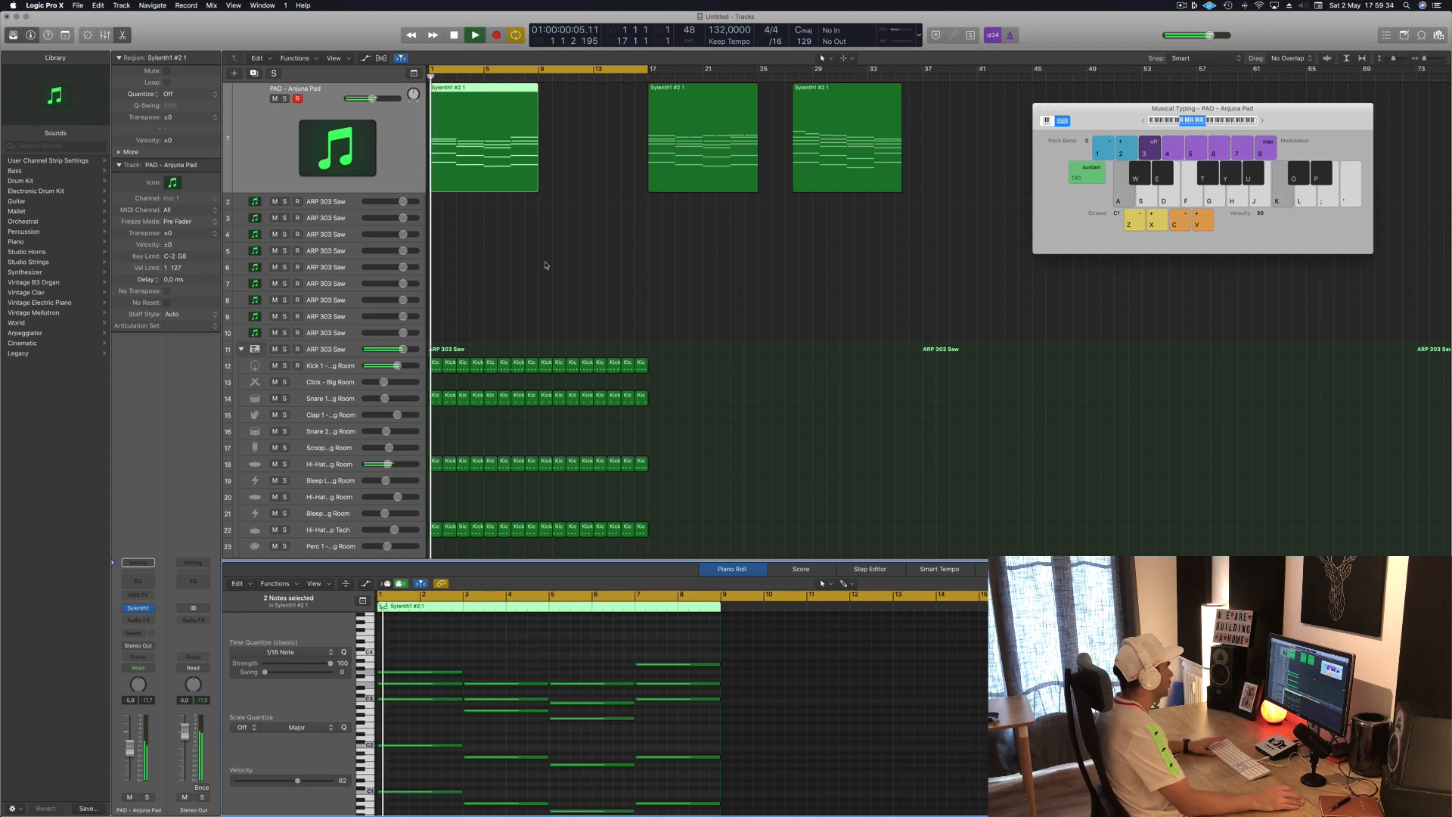
click(468, 231)
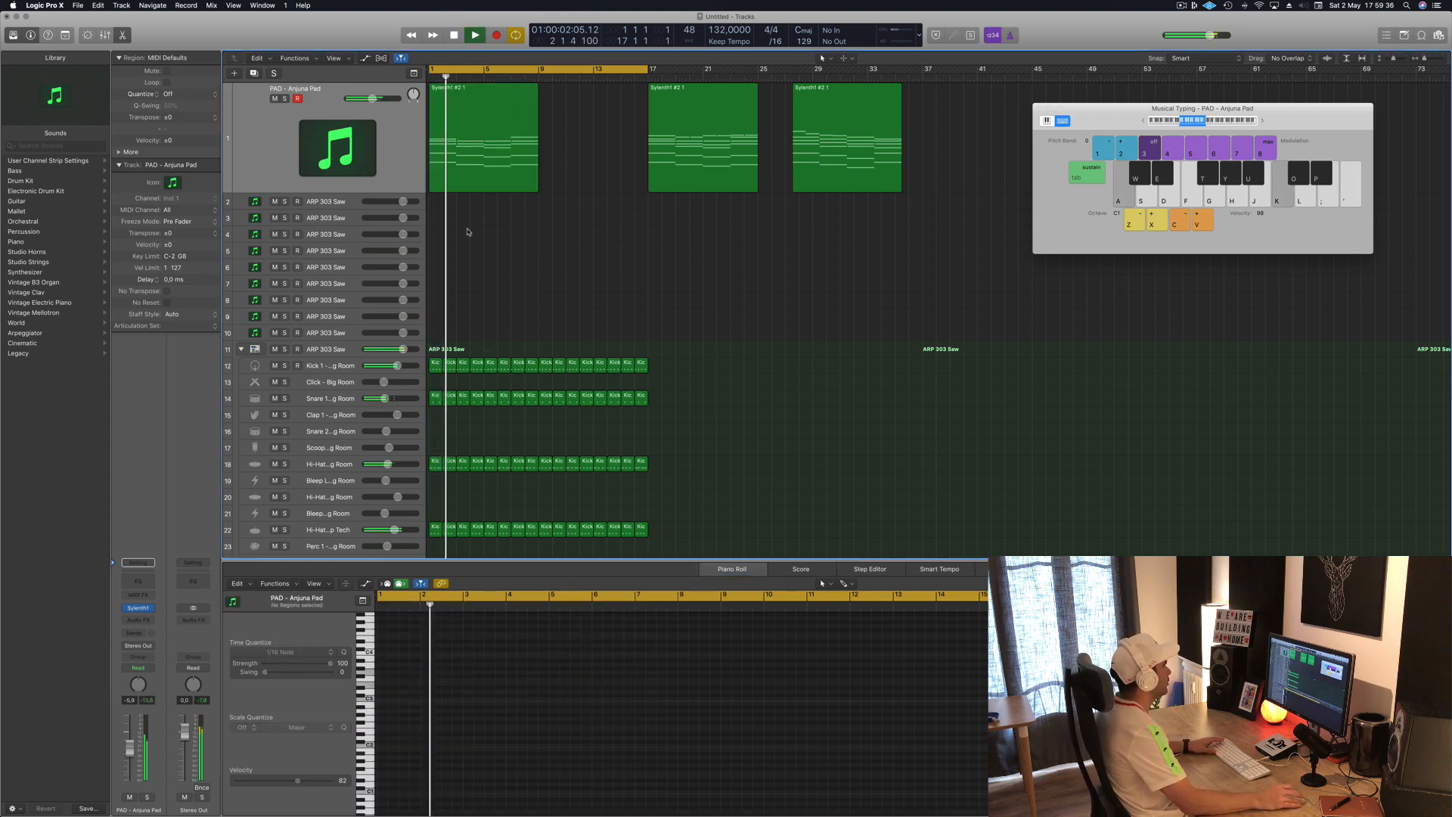
click(485, 148)
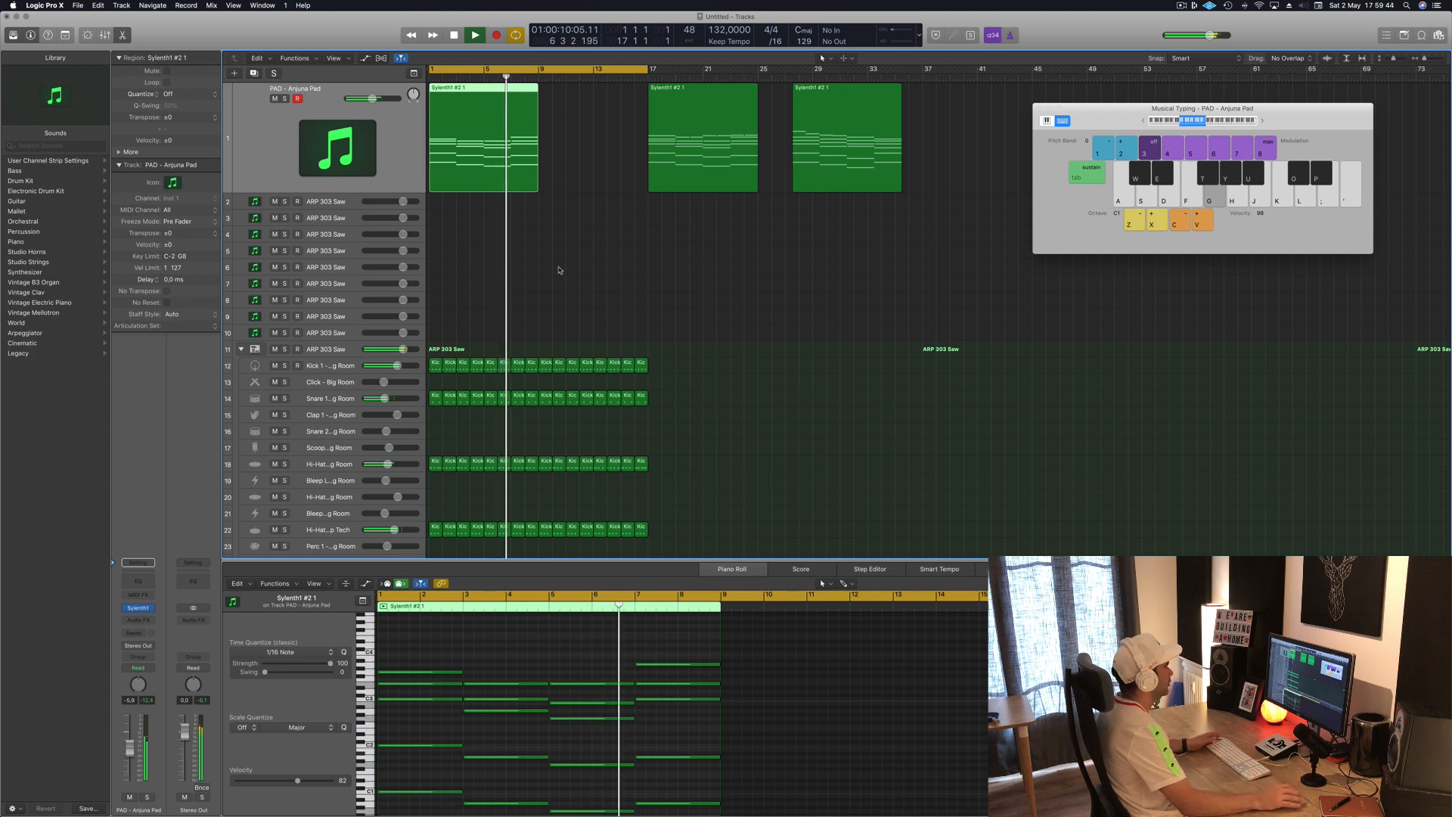
key(space)
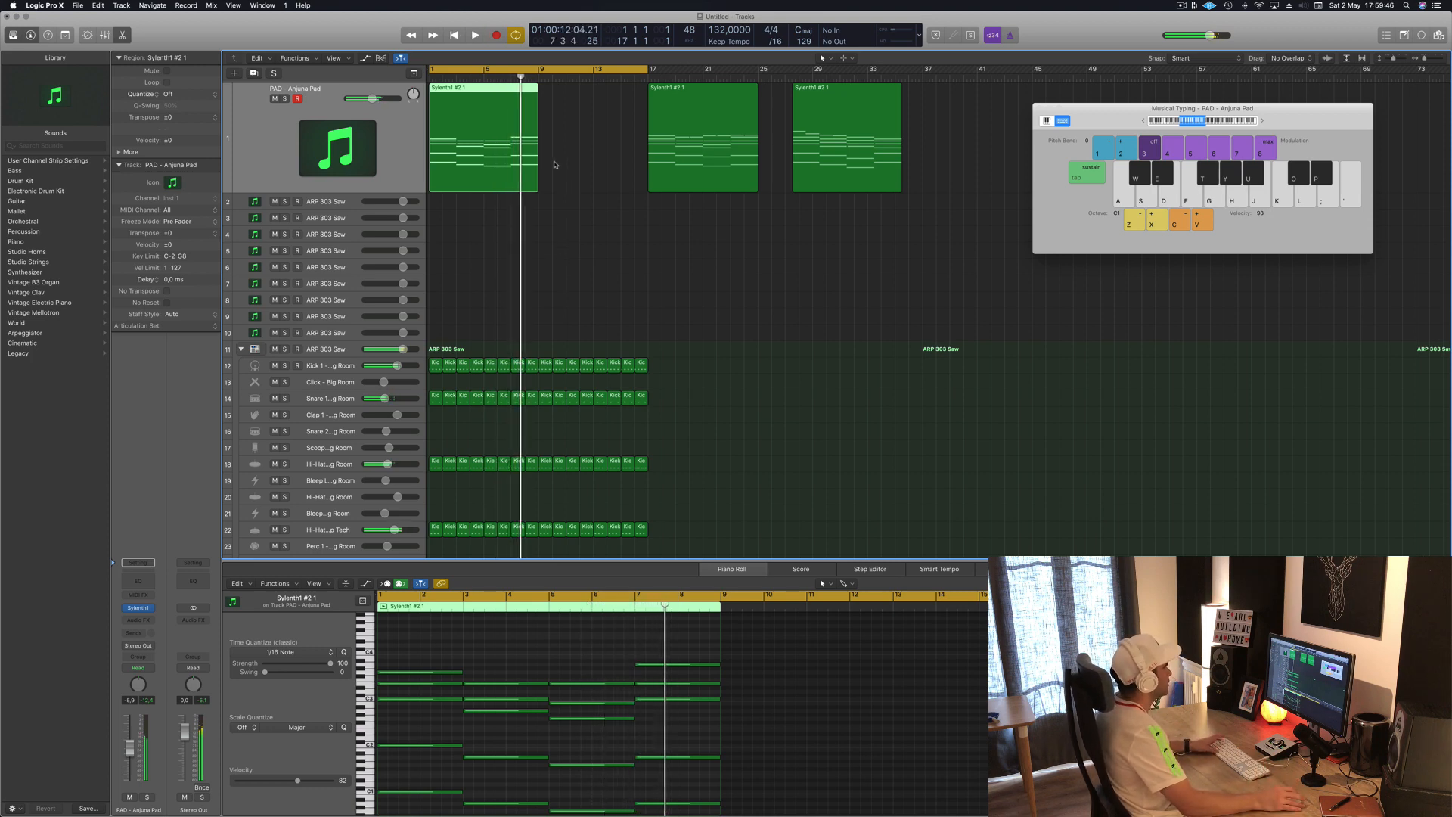
key(space)
Copy the chord-only first region to bar 9 and move the melody region from bar 17 directly before the parked region.
click(675, 136)
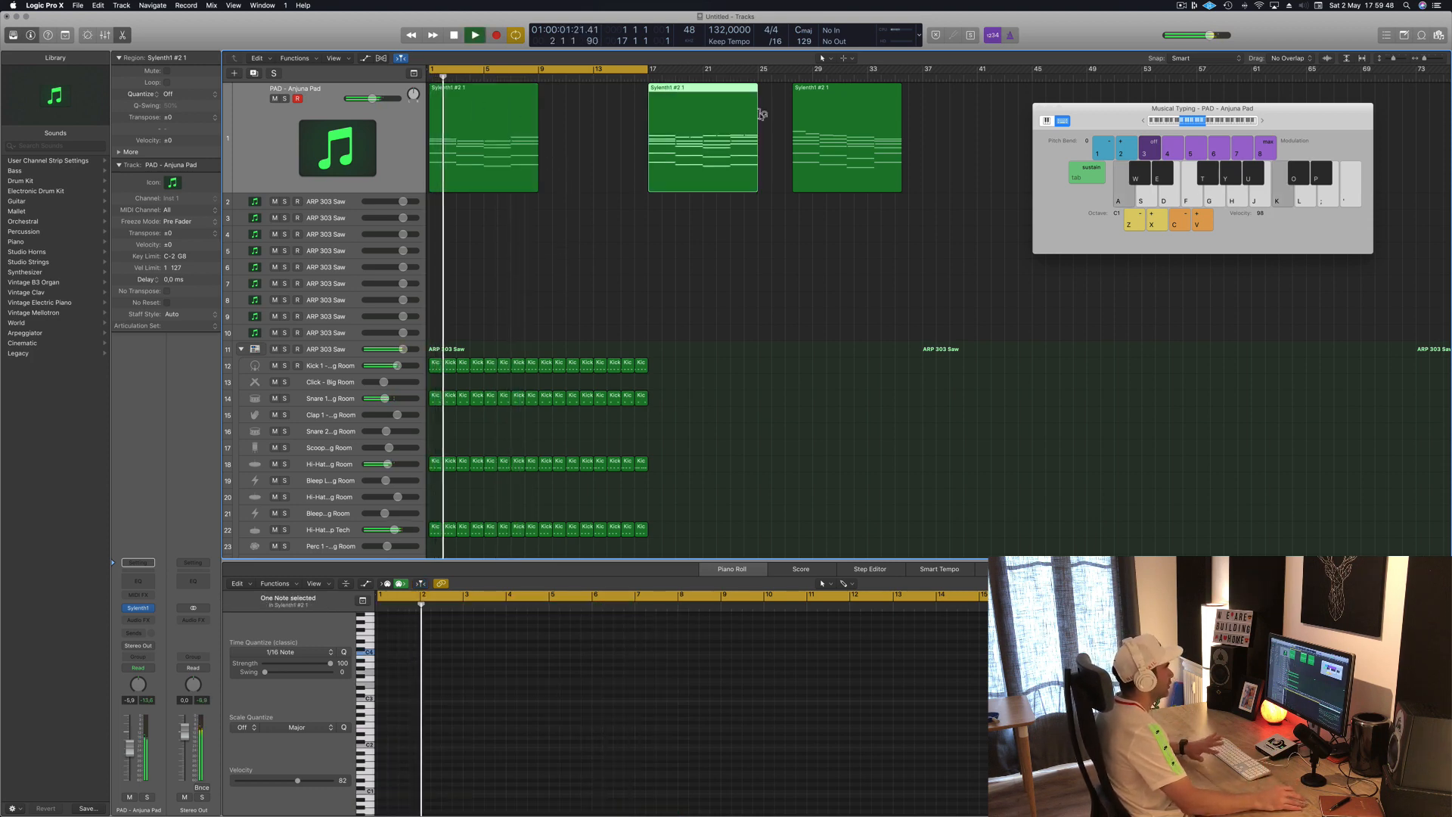
click(473, 91)
drag(472, 92, 578, 96)
drag(703, 98, 738, 98)
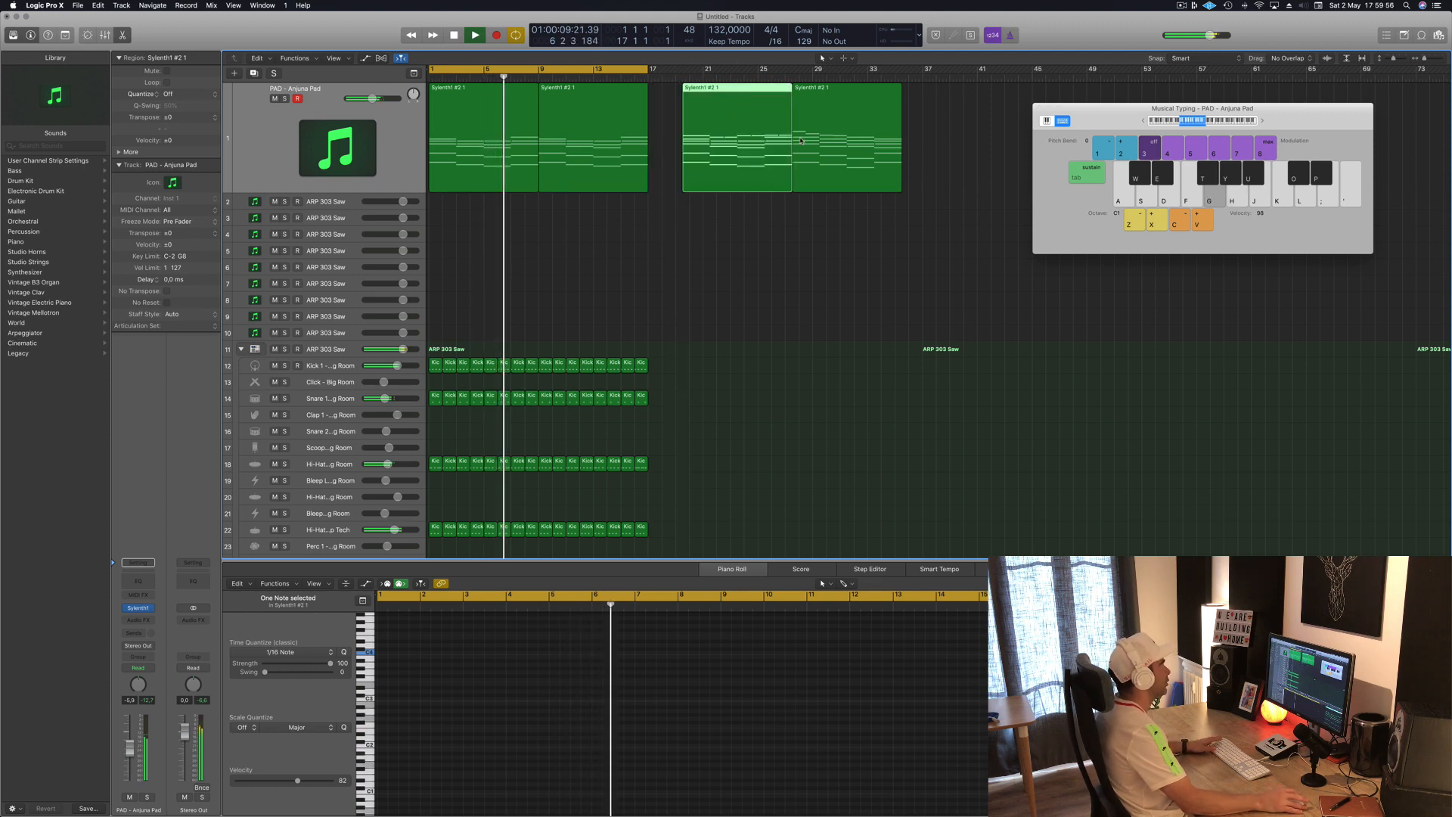
Open the pad track's Sylenth1 instrument, raise its filter control cutoff, and reposition the floating windows clear of the first regions.
drag(1109, 109, 1123, 155)
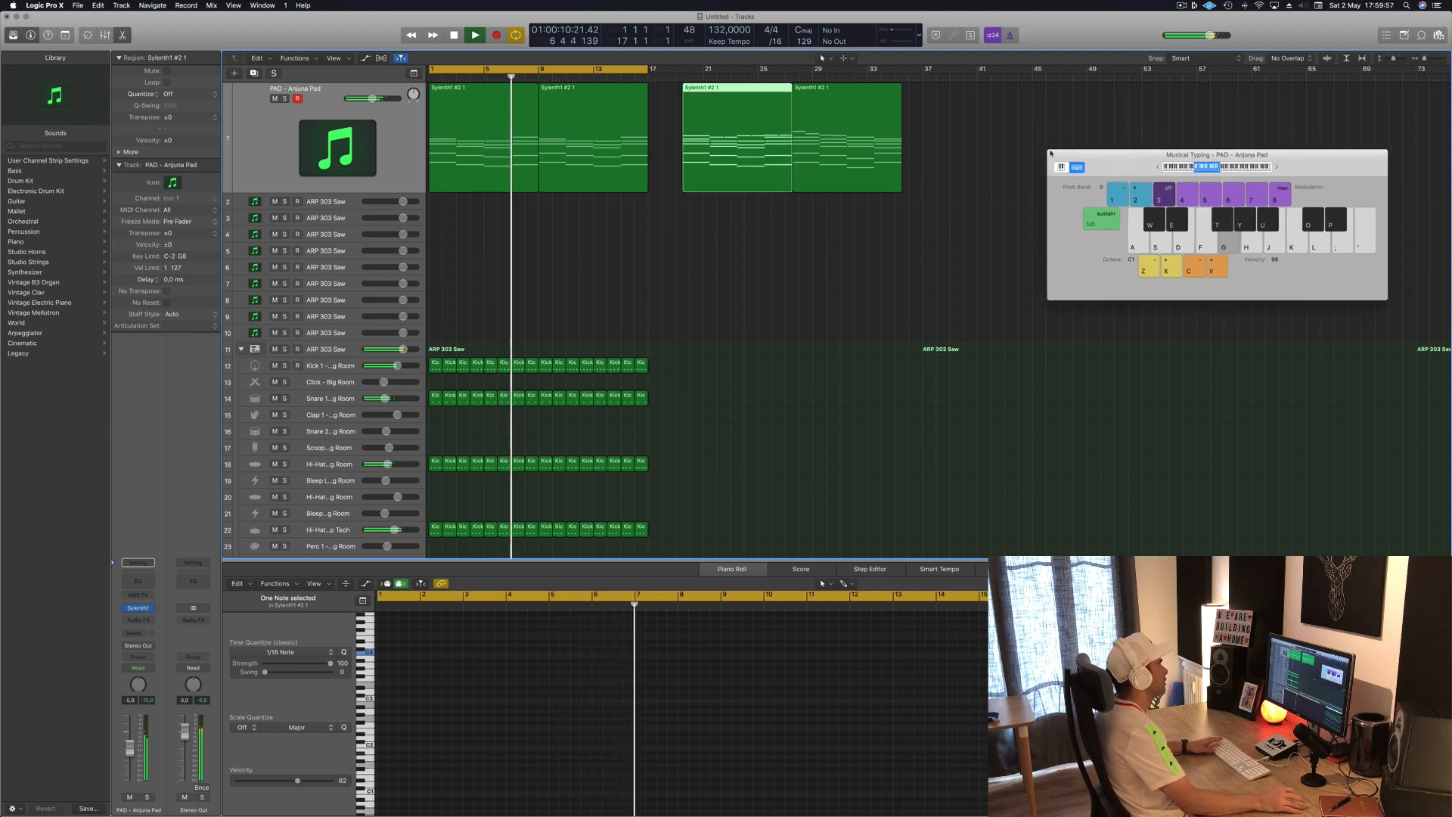
click(395, 151)
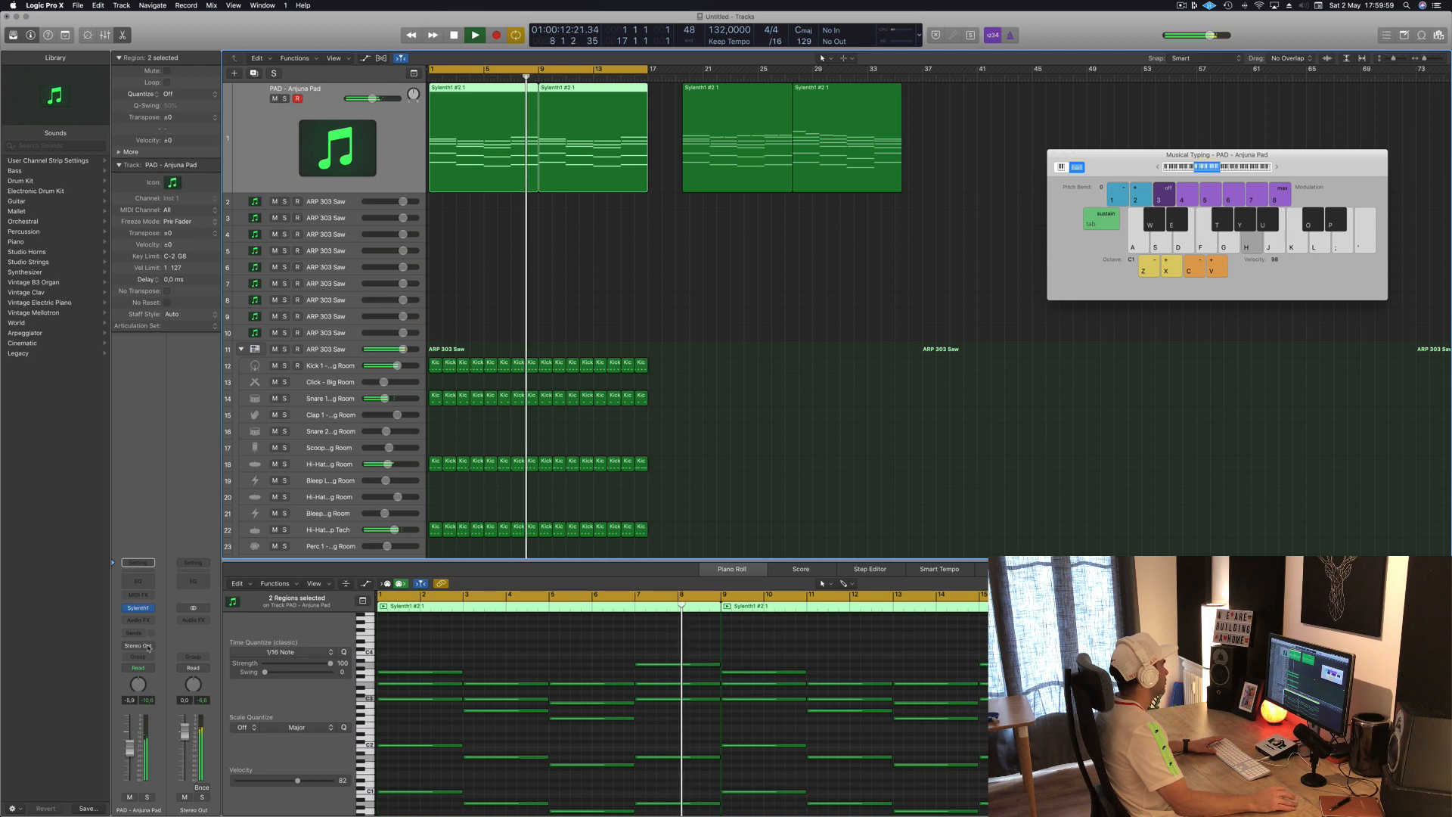
click(137, 609)
drag(782, 310, 786, 297)
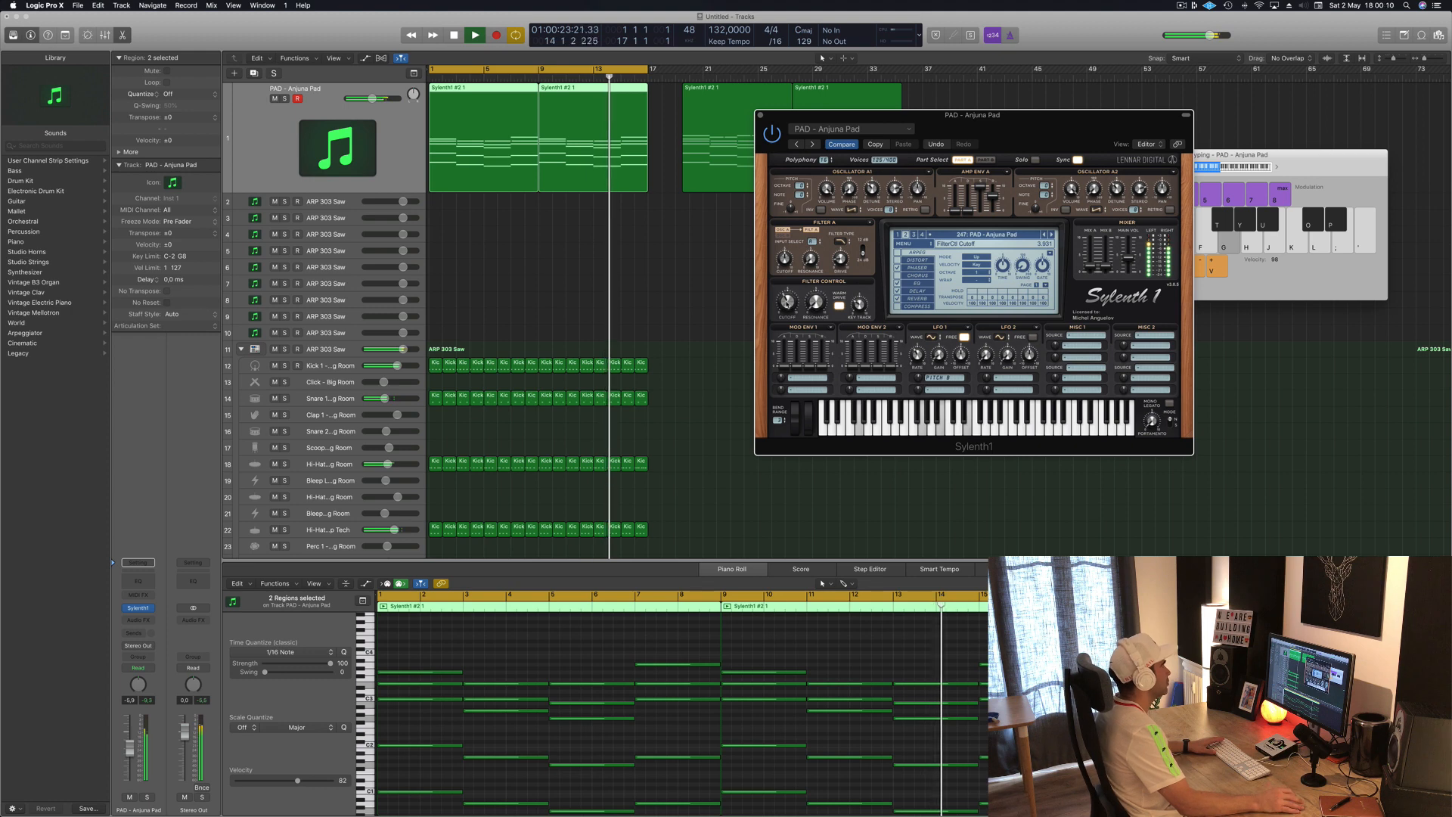
drag(976, 143, 1118, 152)
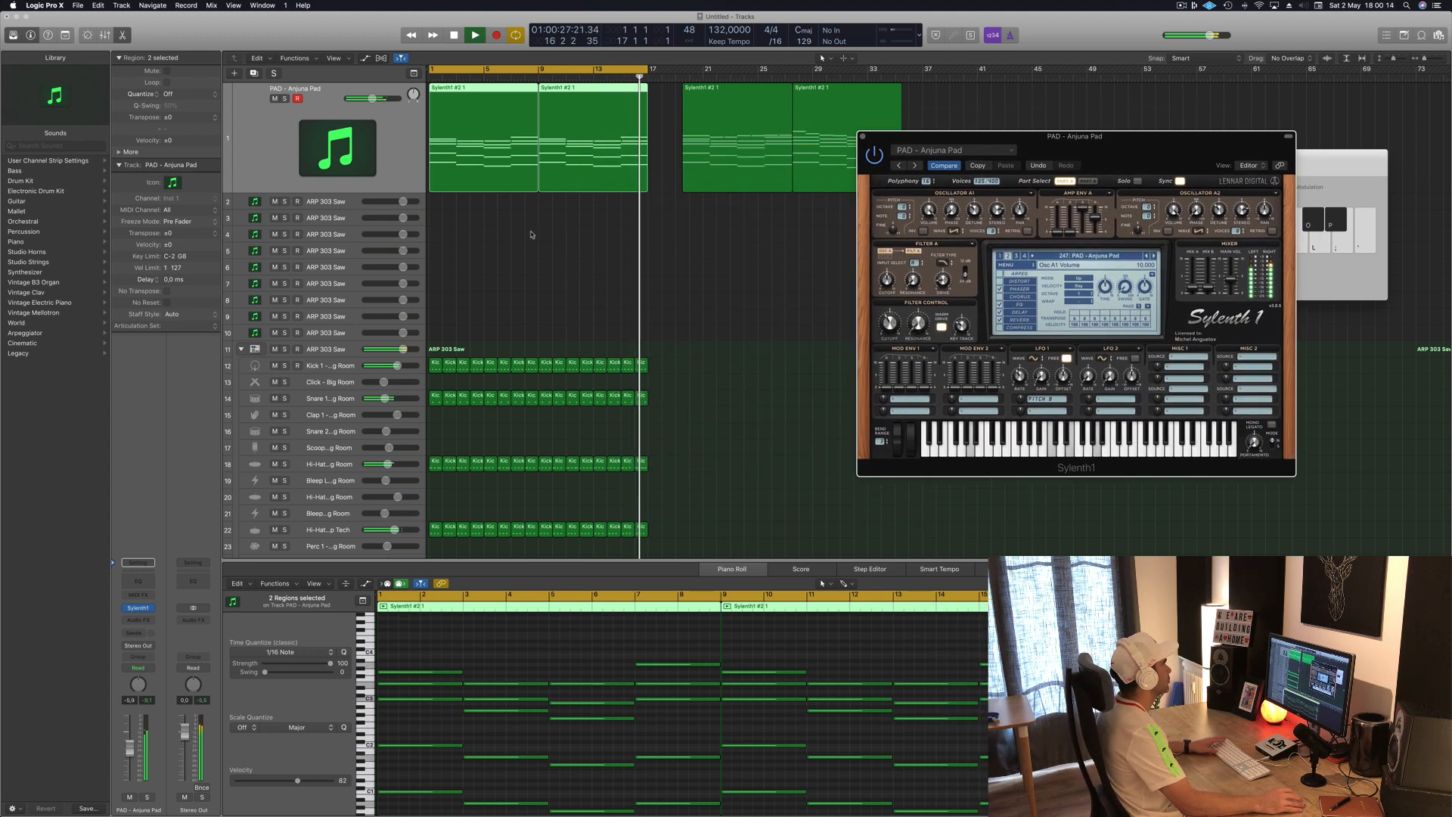
Examine the pad's chord notes in the Piano Roll during playback and select the first pad region.
scroll(563, 704, down, 3)
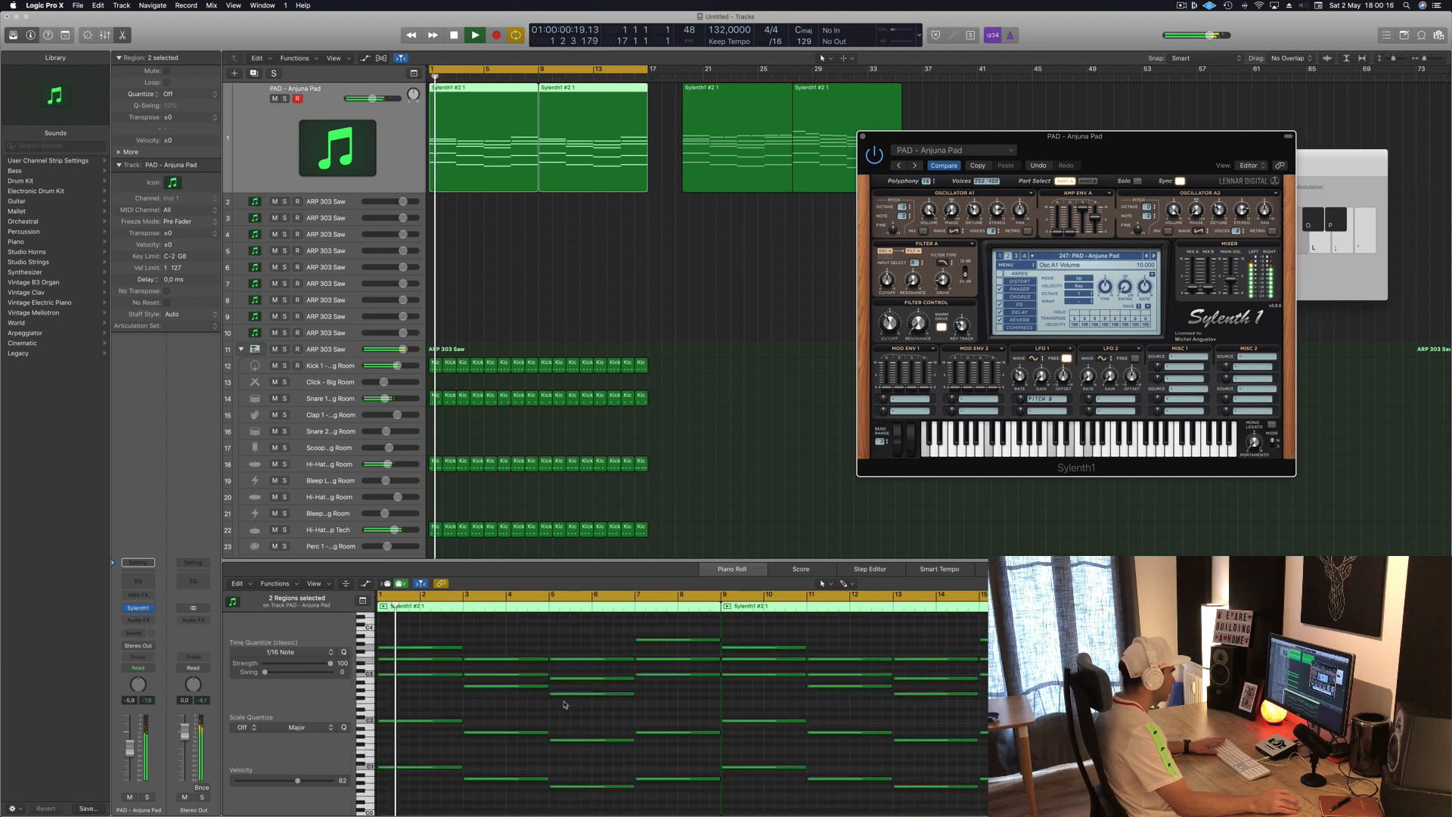
scroll(563, 704, up, 2)
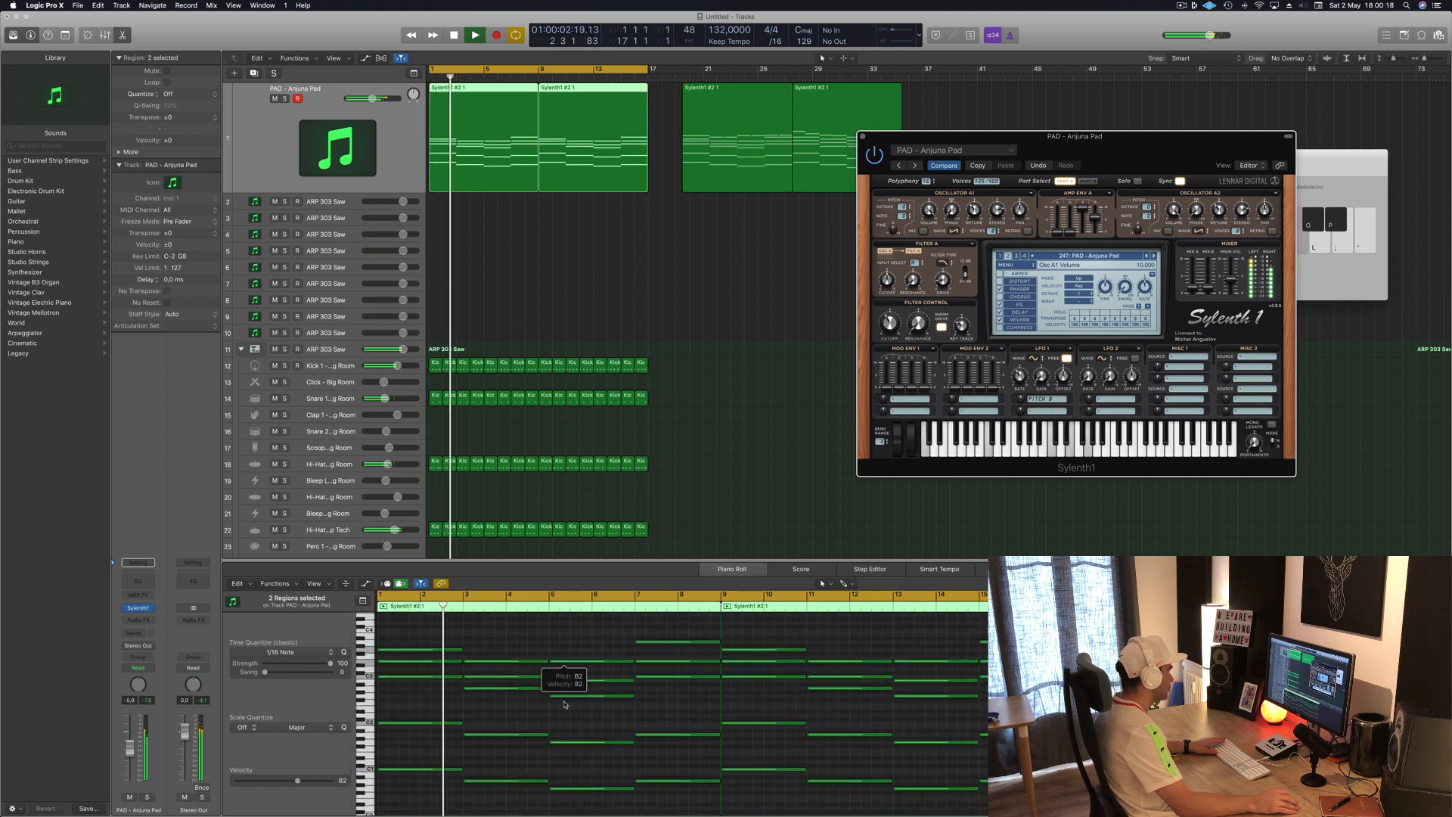
scroll(563, 704, up, 1)
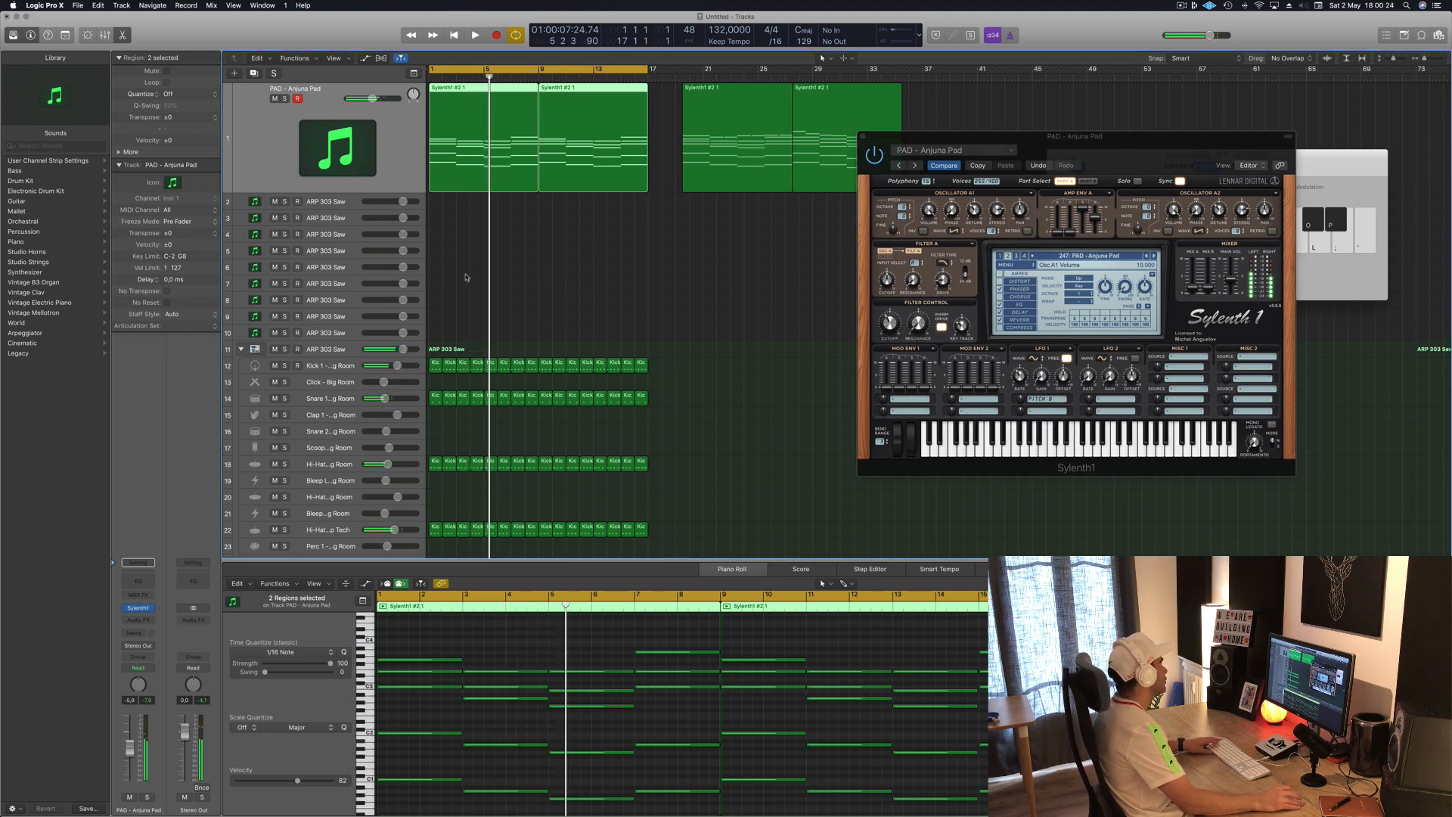
click(473, 100)
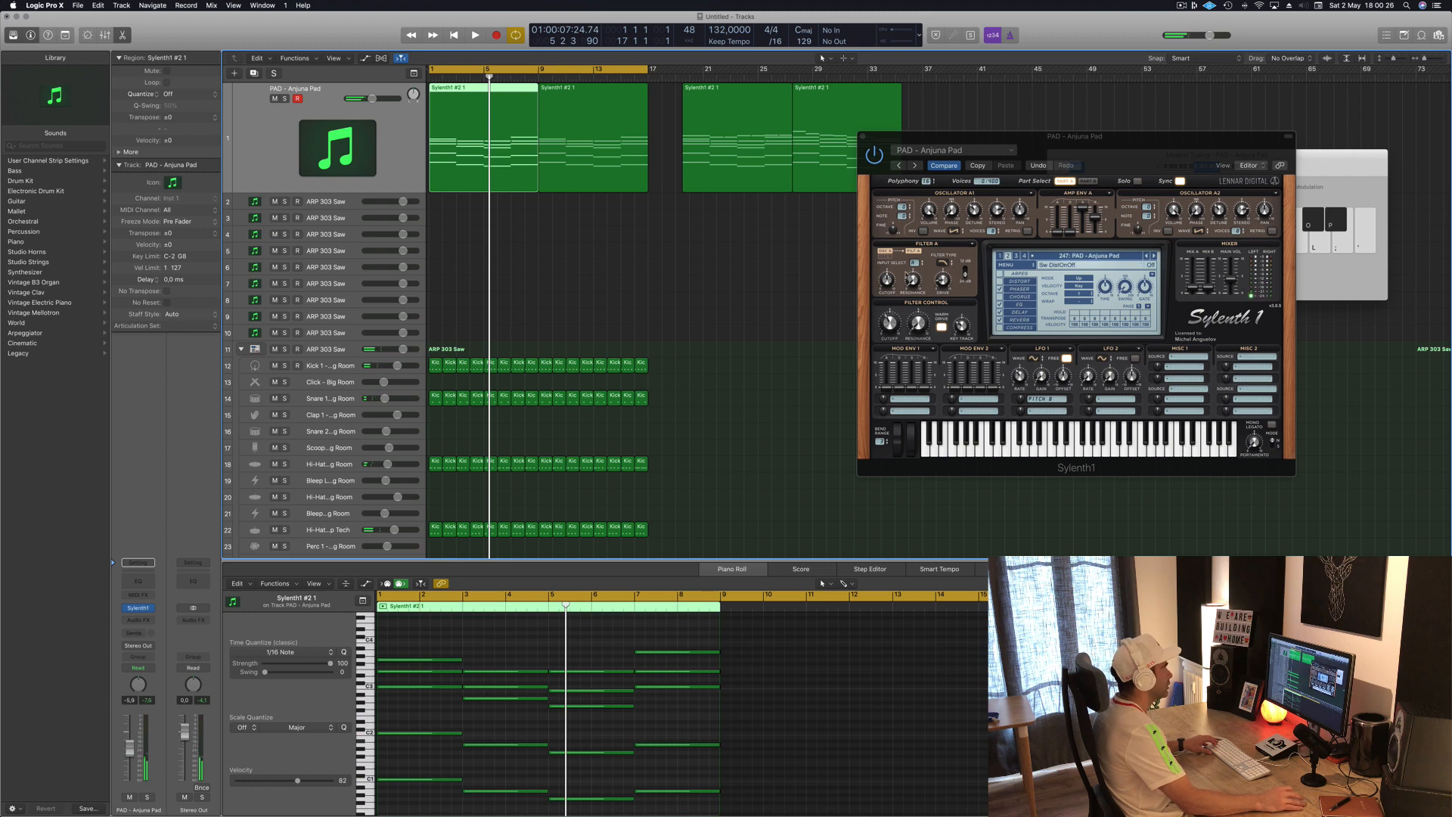
Restart playback from the beginning, select the Anjuna Pad track, and insert a Compressor in its channel strip.
key(Return)
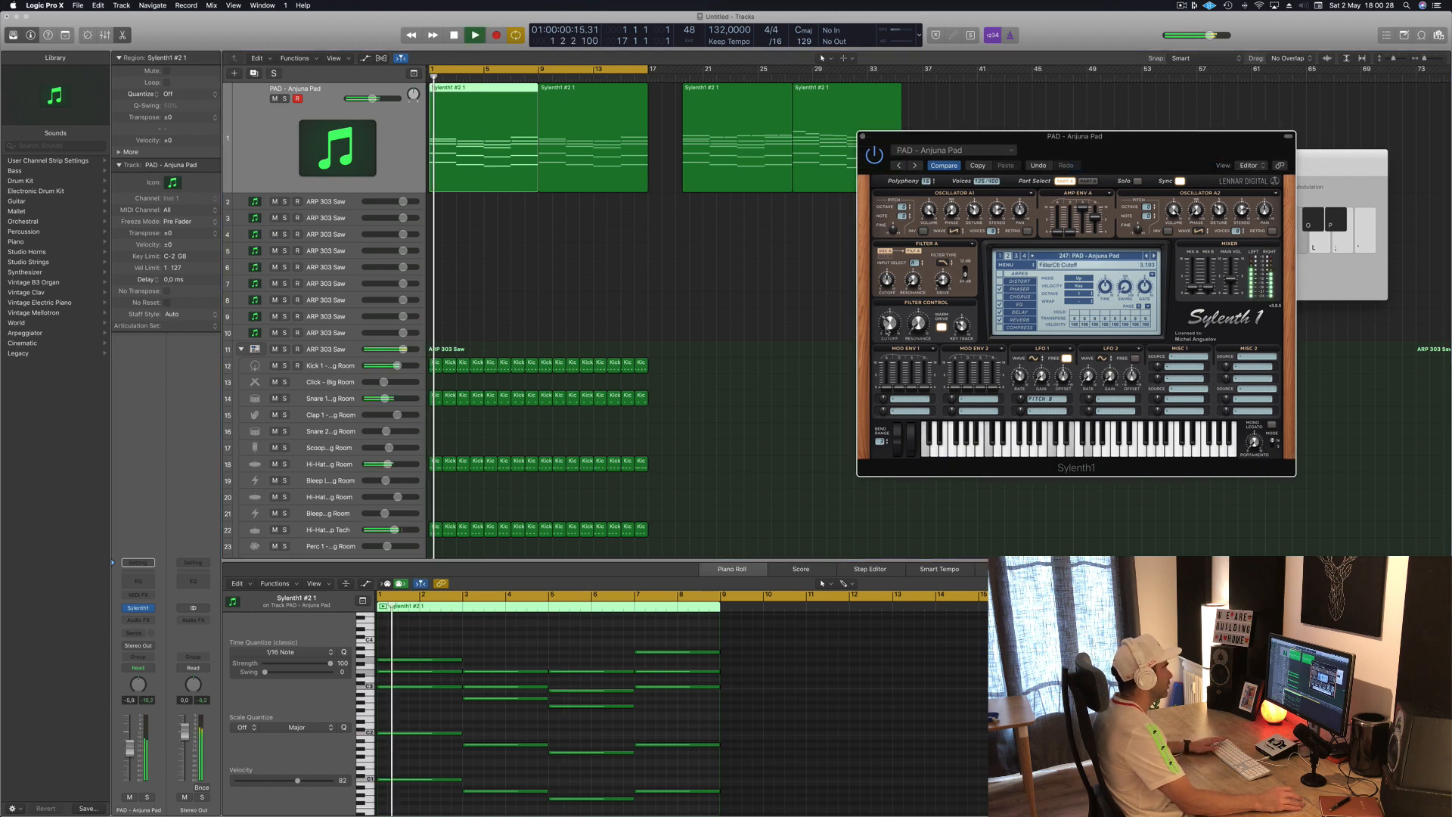
click(392, 140)
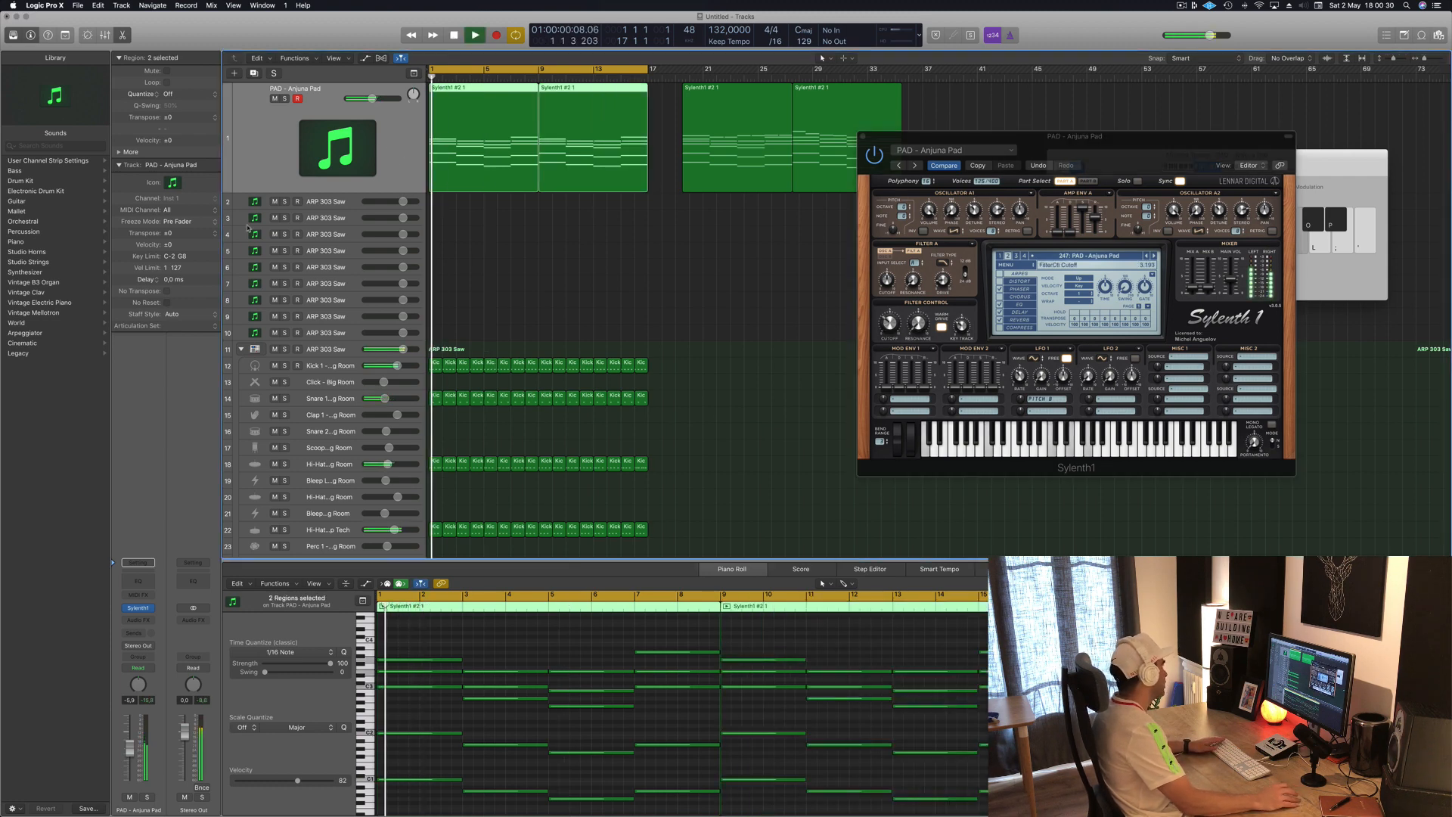
click(144, 620)
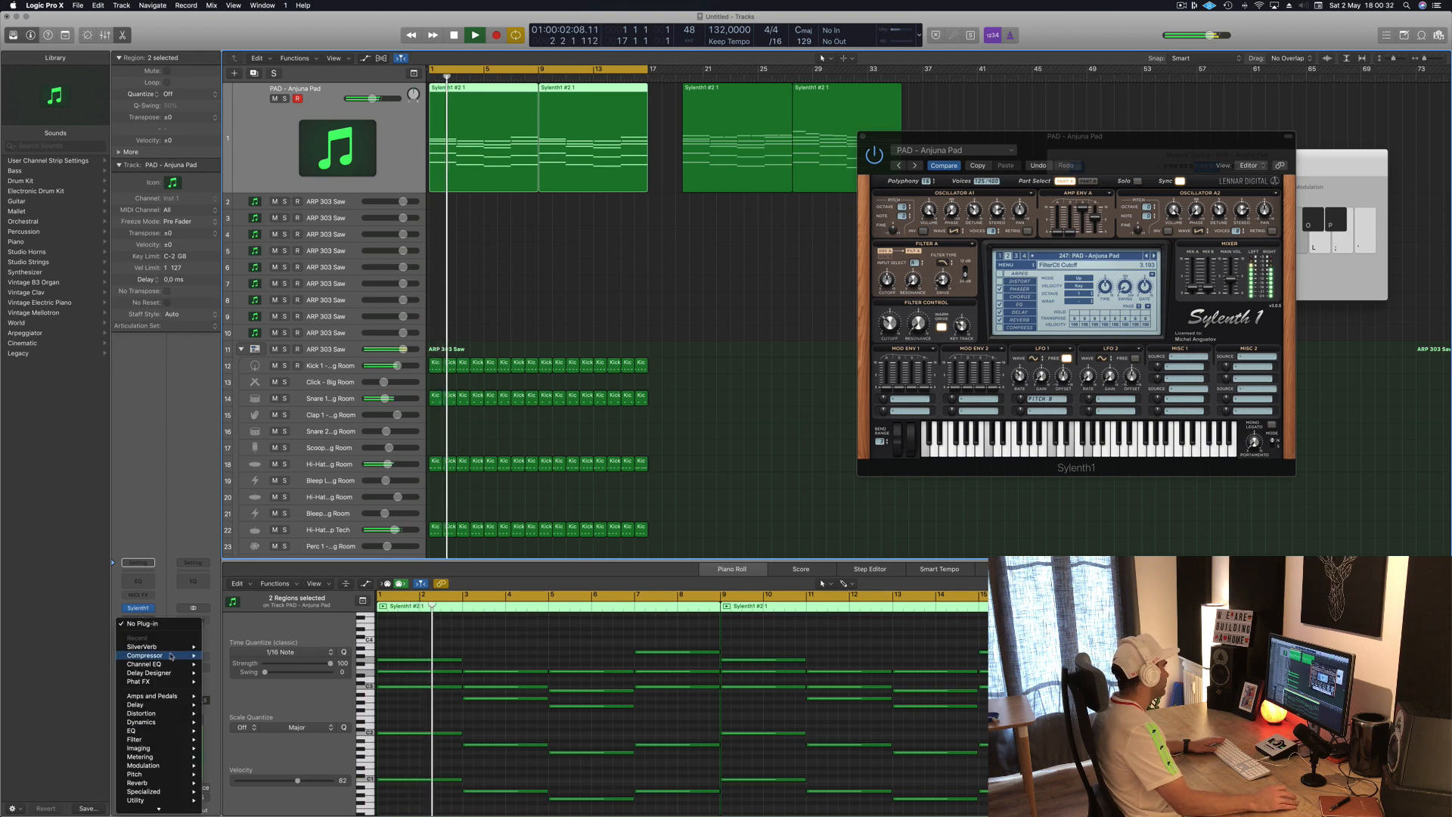
mouse_move(178, 655)
click(235, 657)
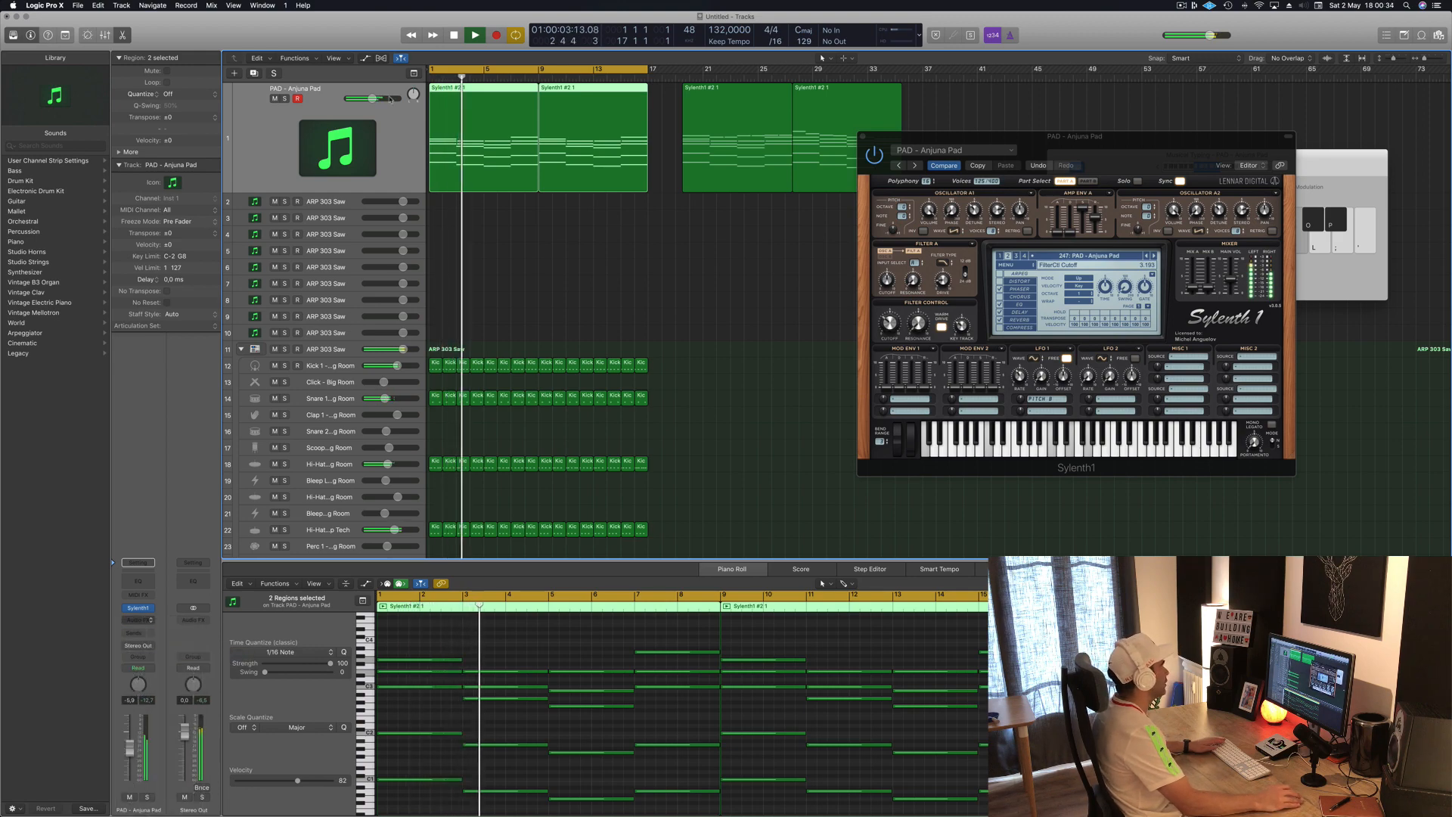
Set the pad Compressor's side chain source to Bus 6, the Sidechain Trigger bus.
drag(809, 185, 1042, 221)
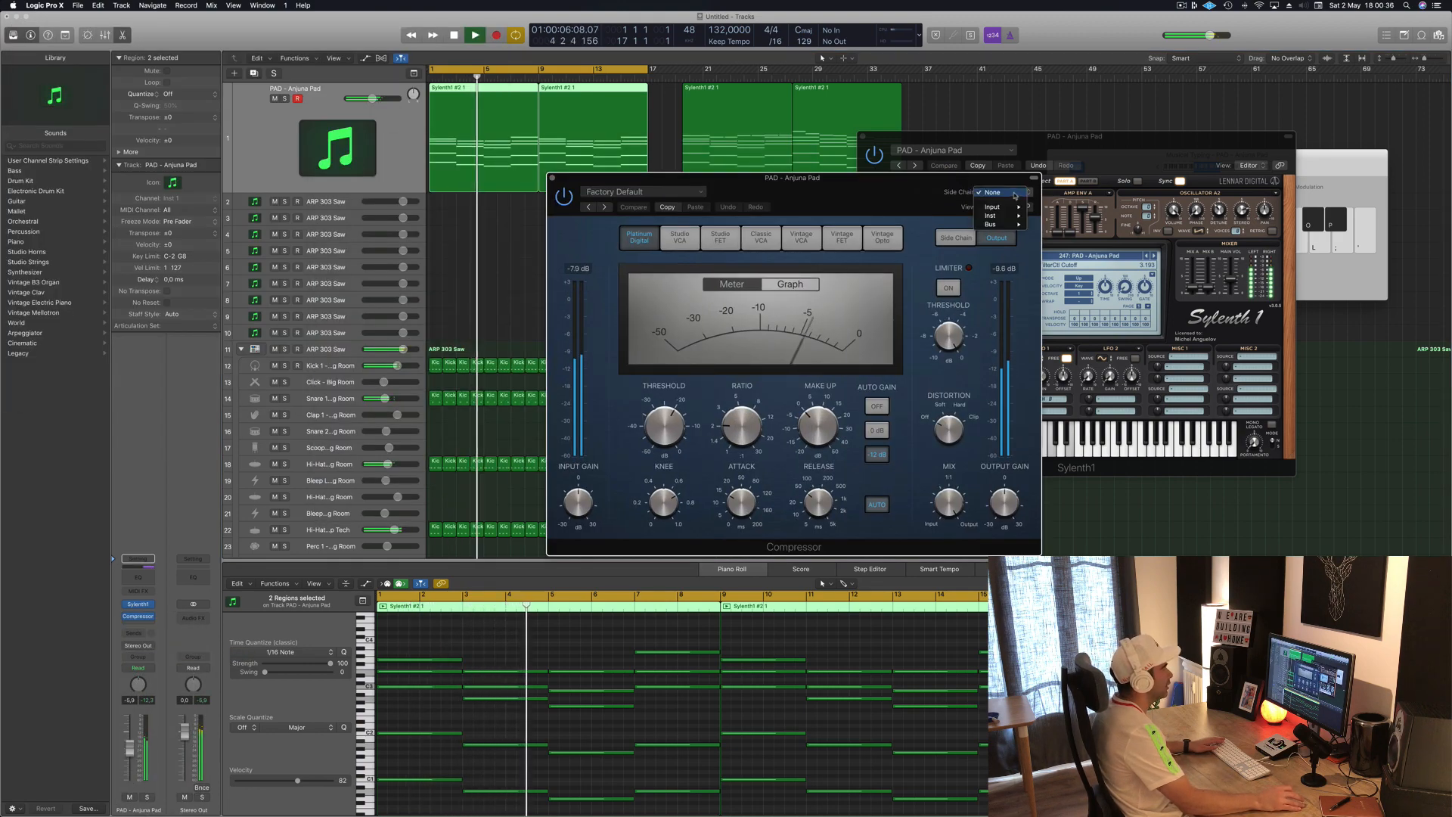
click(1003, 193)
mouse_move(1010, 225)
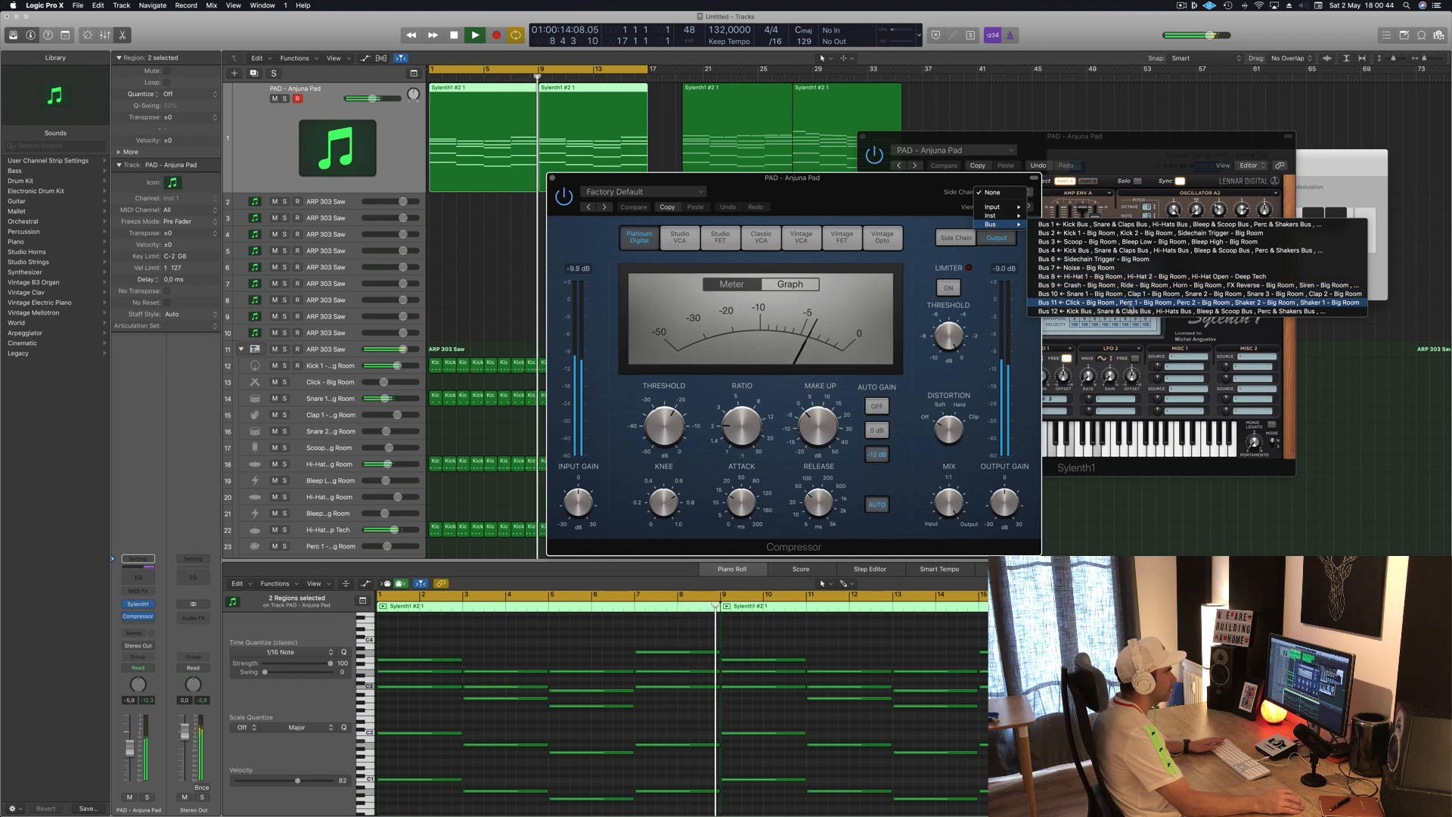
click(1132, 259)
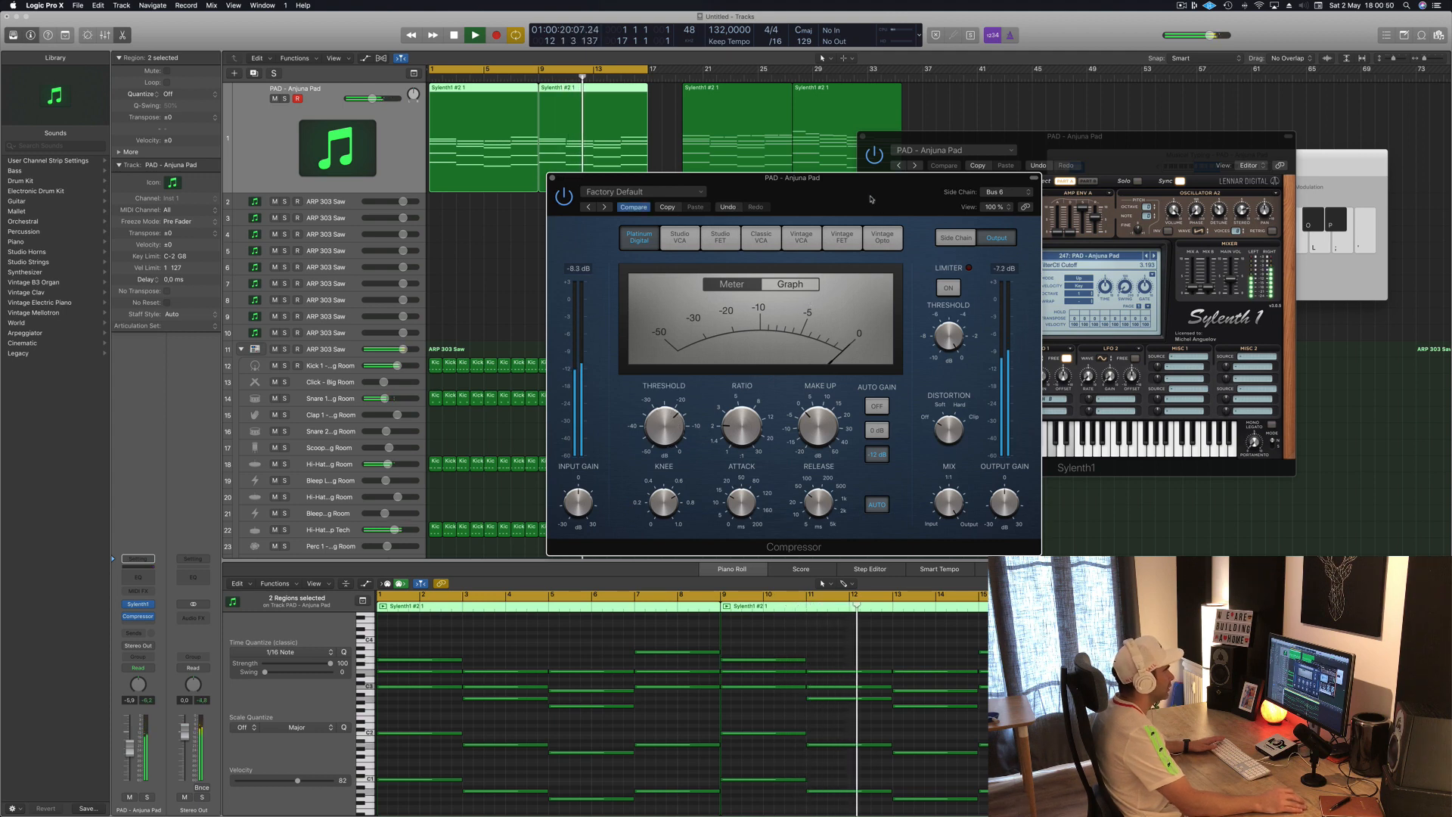
Move the Compressor window clear of the regions and copy all the Kick 1 regions onto the Sidechain Trigger track.
drag(871, 199, 1168, 175)
scroll(639, 417, down, 8)
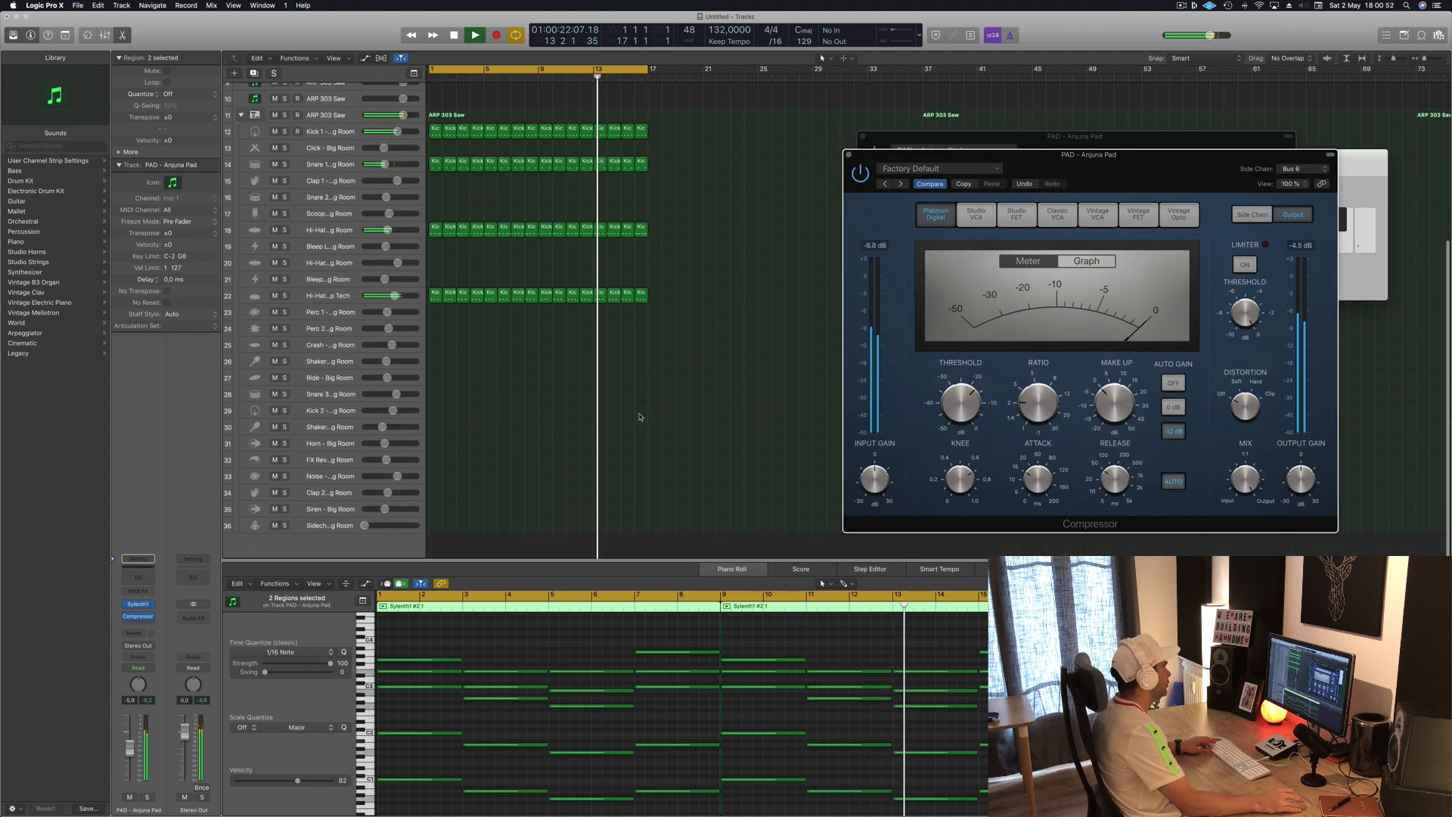
drag(691, 124, 439, 522)
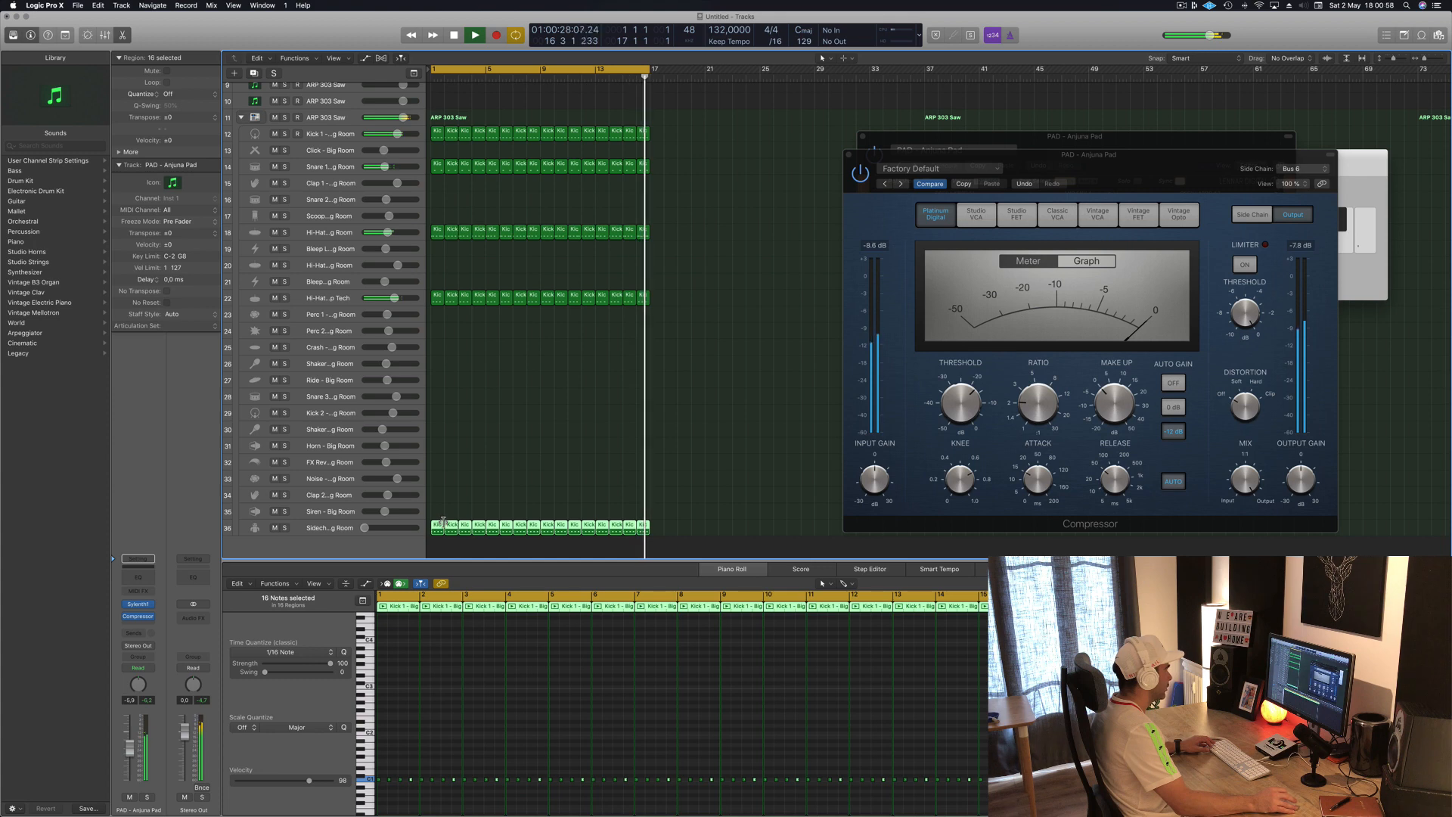
Transpose all notes in the Sidechain Trigger regions up two octaves in the Piano Roll.
click(494, 719)
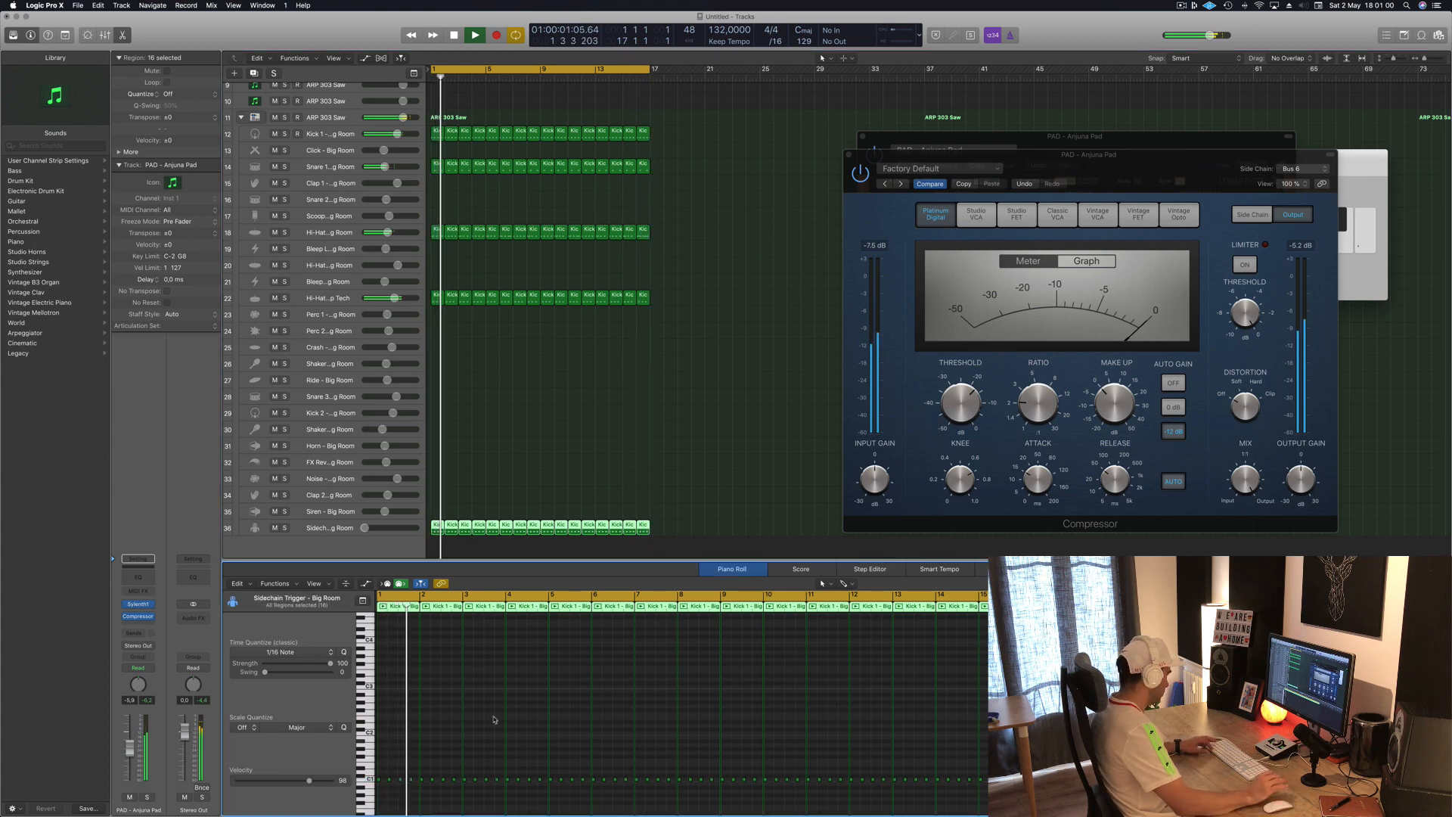
key(super+a)
key(alt+Up)
key(alt+Up)
key(alt+Up)
key(alt+Up)
key(alt+Up)
key(alt+Up)
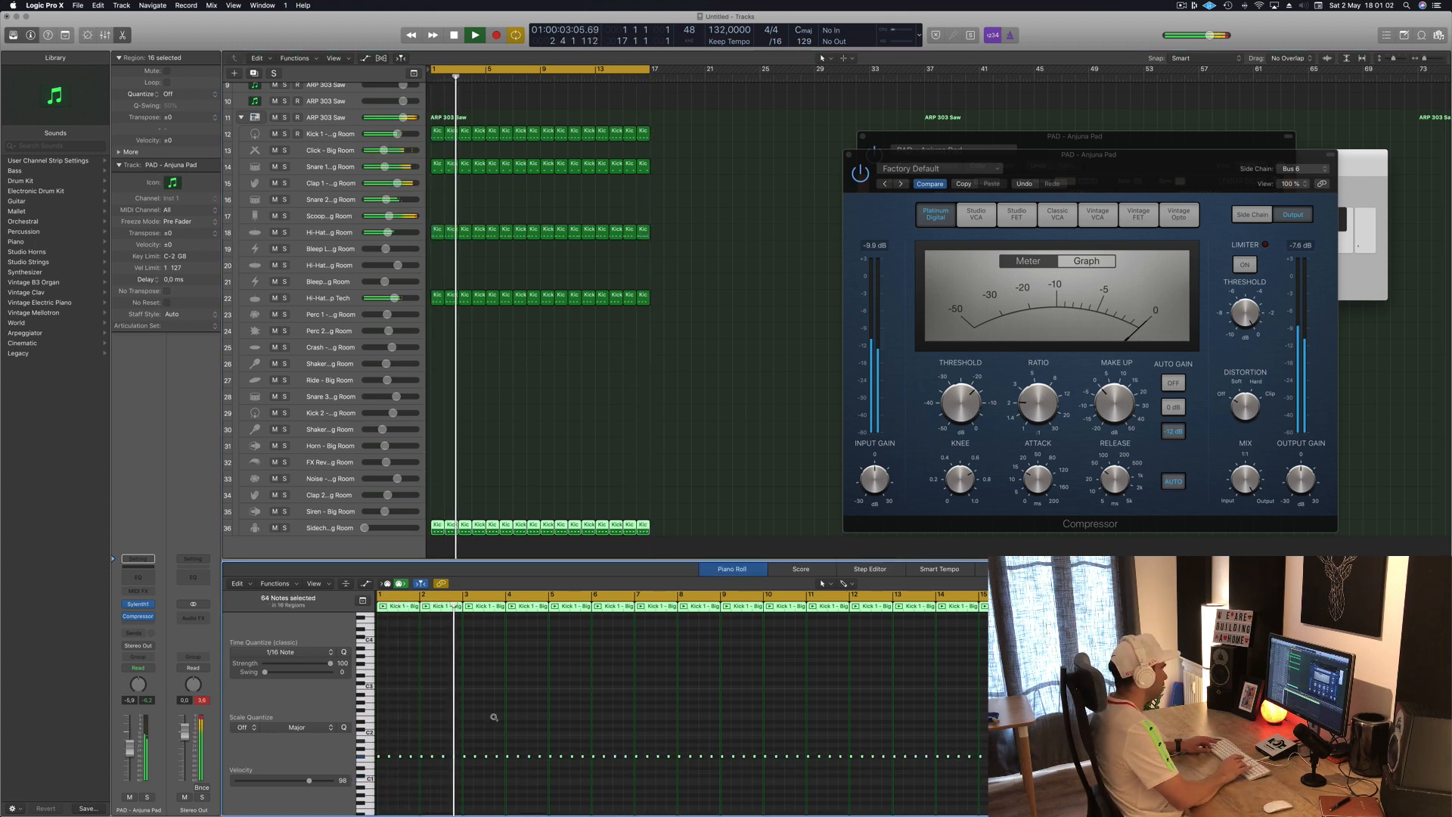
key(shift+alt+Up)
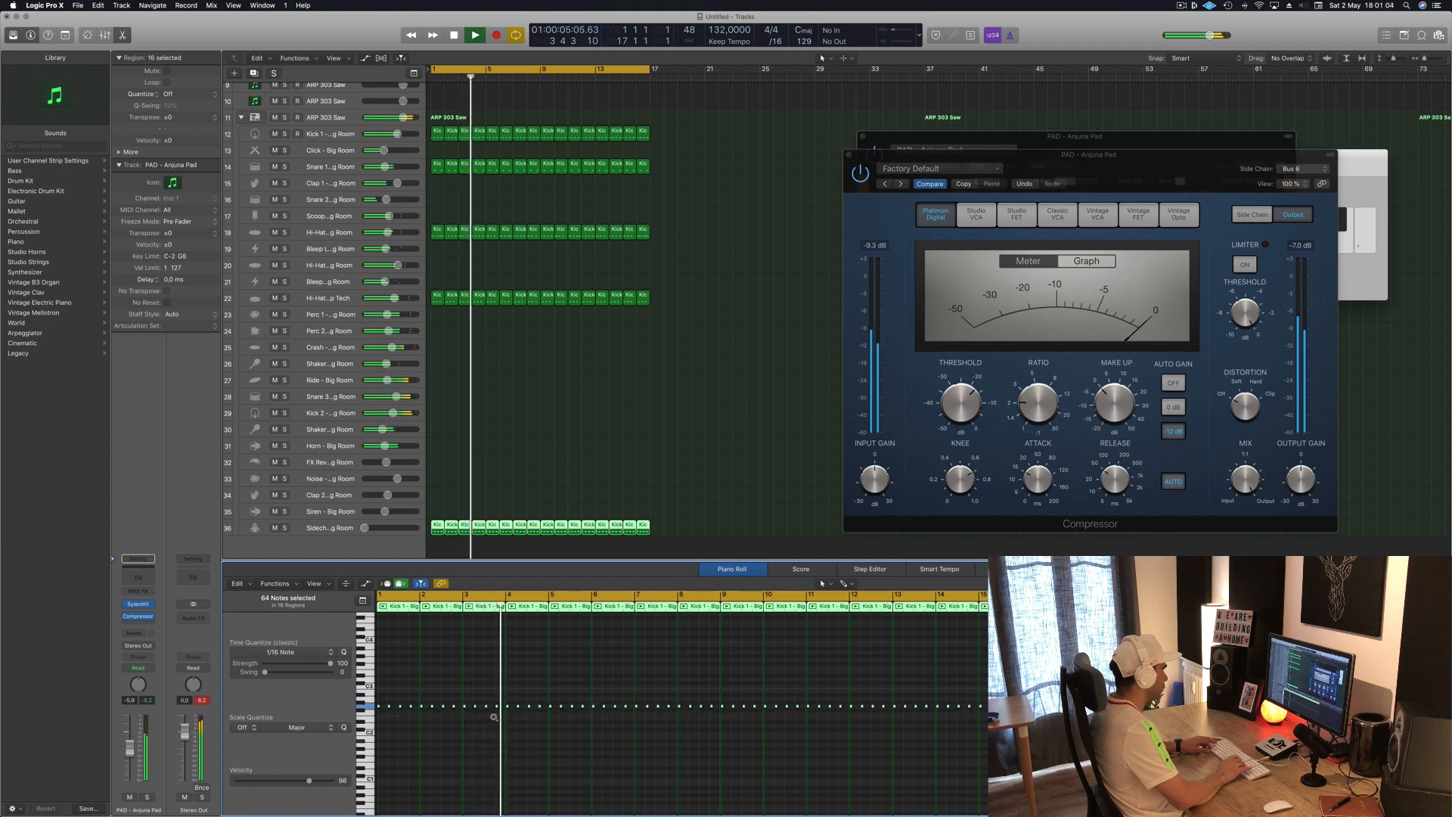
key(alt+Up)
key(alt+Up)
key(alt+Up)
key(alt+Up)
key(alt+Up)
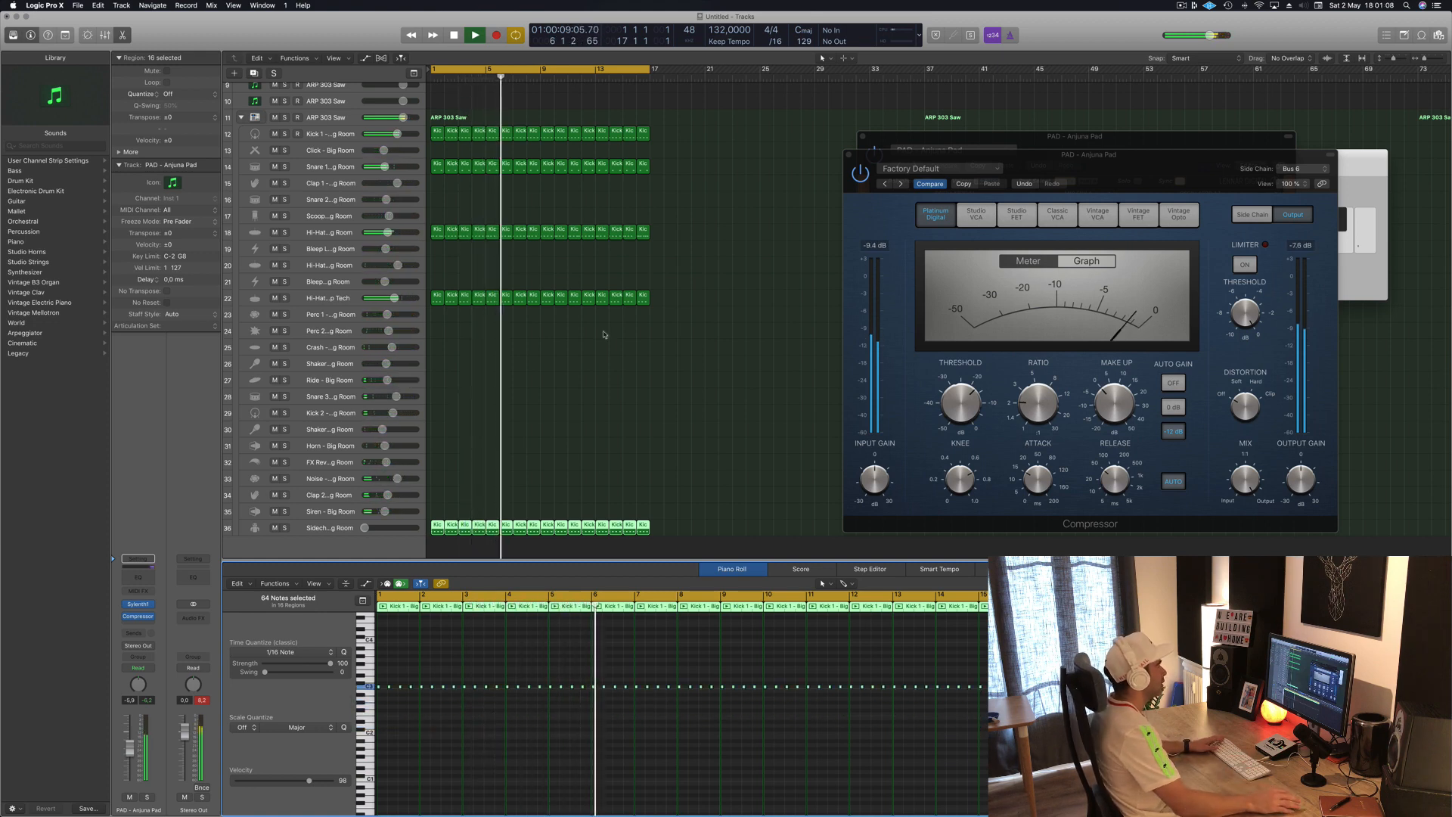
Set the pad Compressor's threshold to about -29 dB and its attack to 0 ms, and close its window.
drag(1102, 177, 1028, 187)
drag(881, 415, 879, 426)
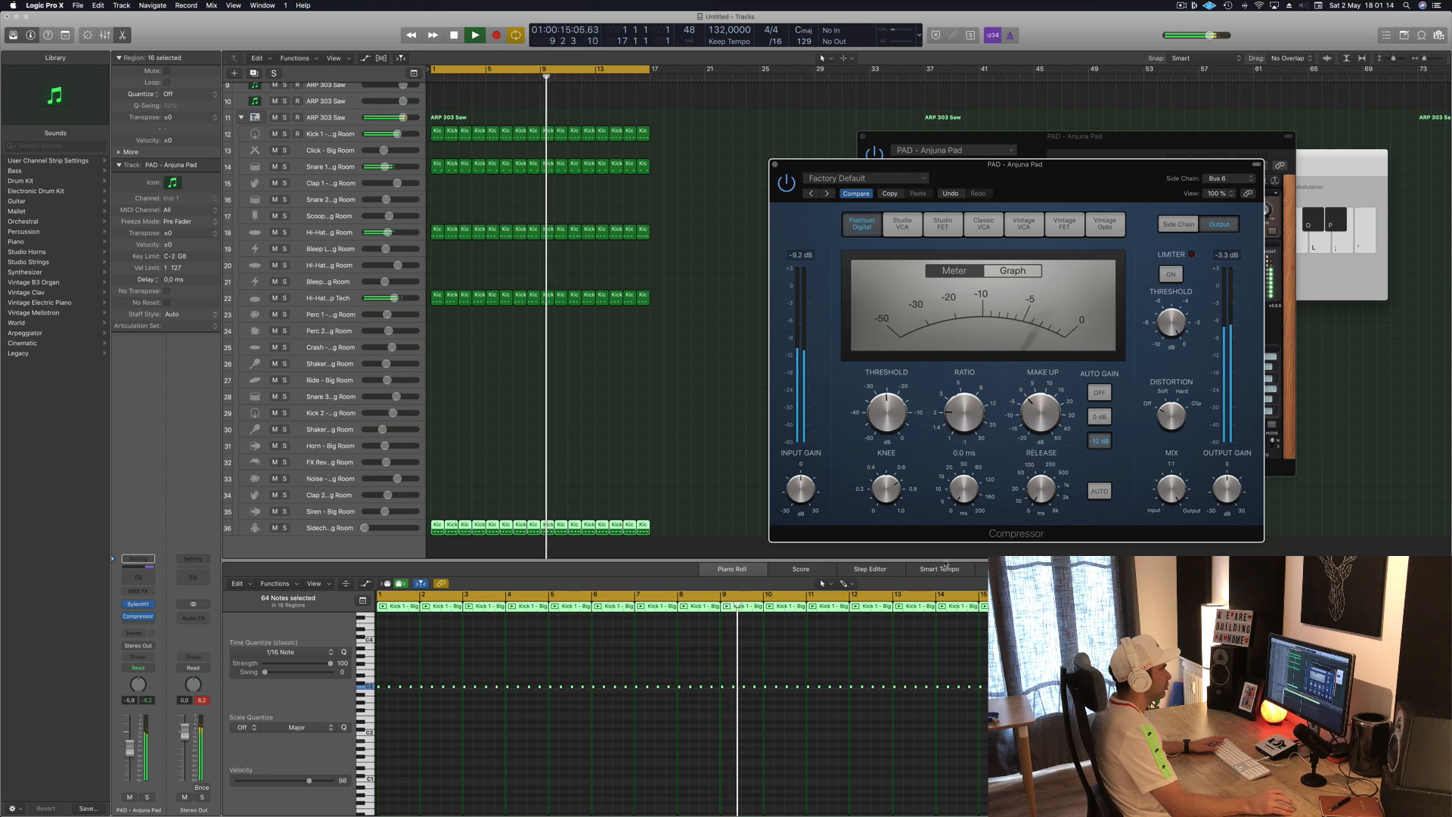
drag(890, 406, 891, 416)
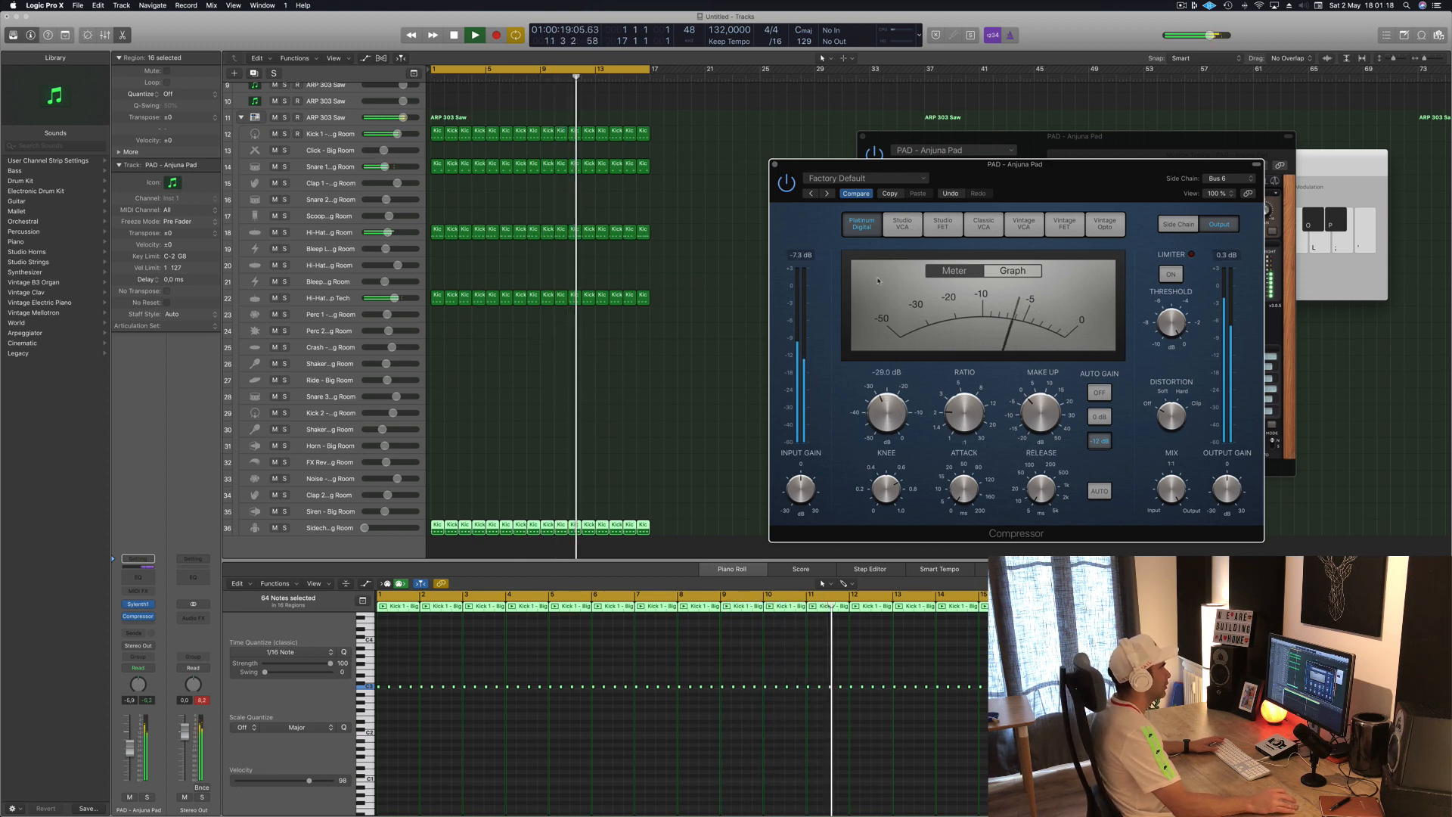
drag(1064, 185, 1055, 188)
click(765, 168)
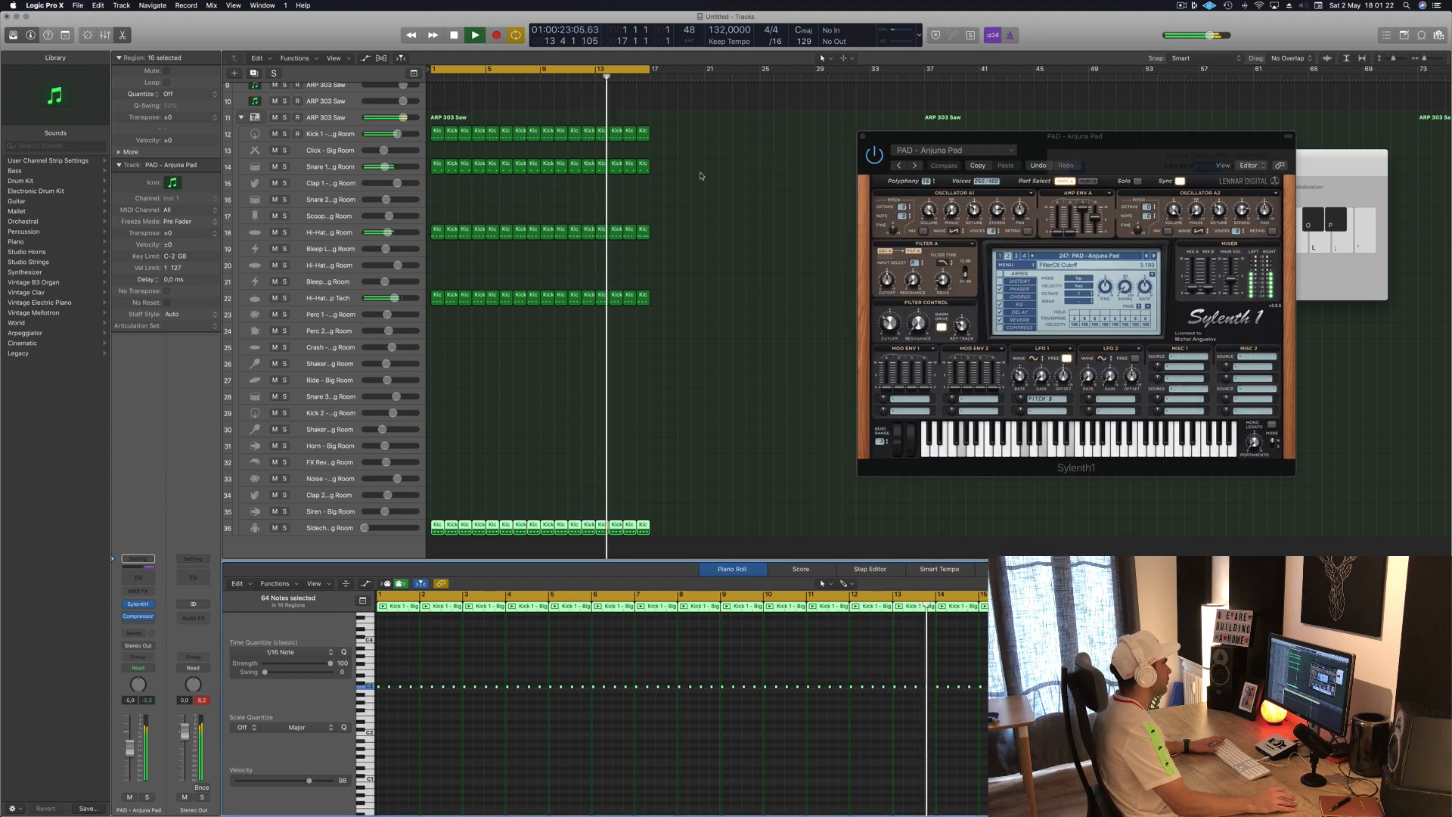
Select the Anjuna Pad track, clear the output's clip indicator, and lower the pad's volume to -10.4 dB.
scroll(701, 176, up, 10)
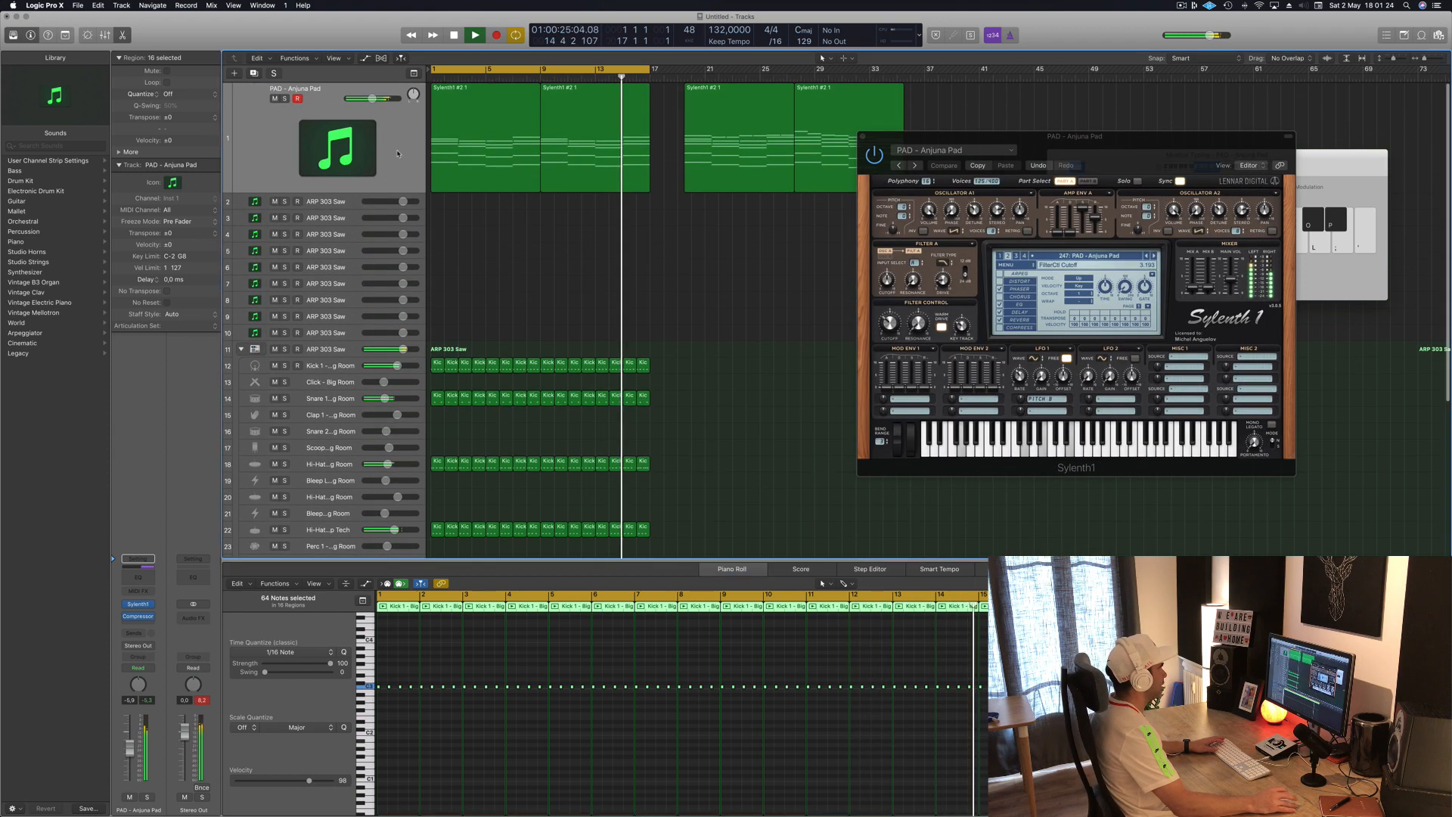
click(397, 154)
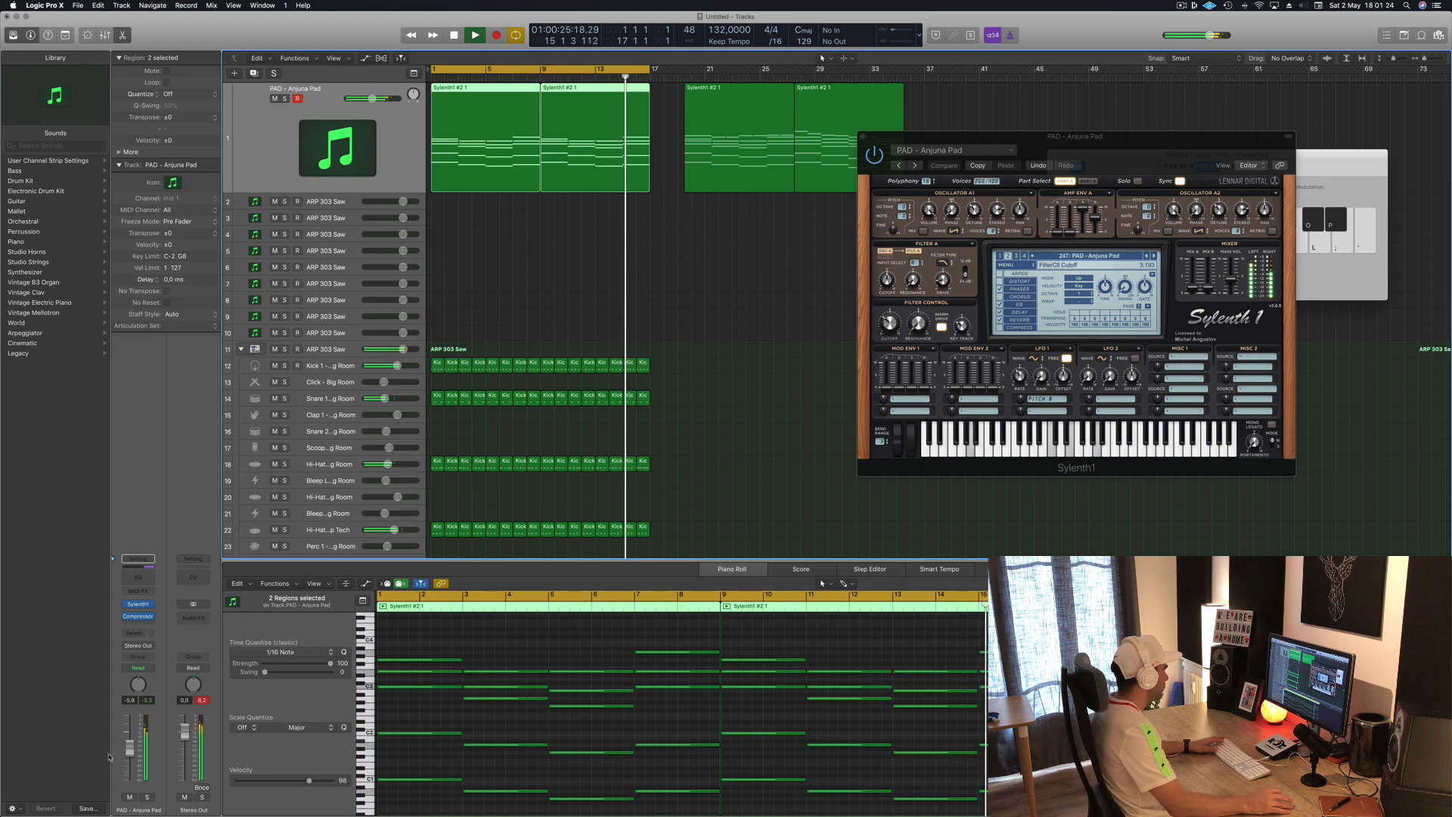
click(202, 700)
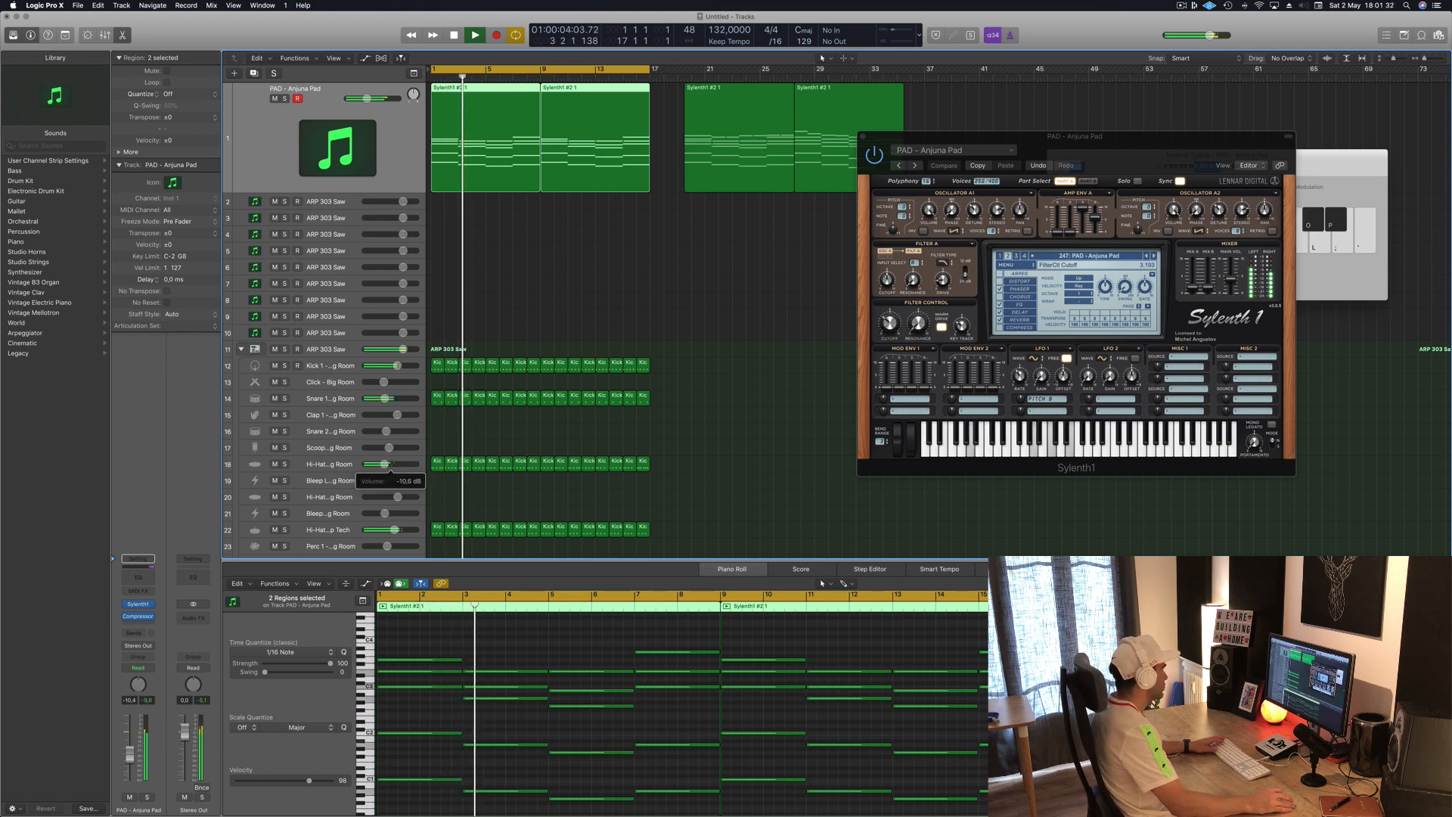
Rebalance the looping hi-hats during playback, raising track 18 slightly and lowering the Hi-Hat Tech track 22.
drag(385, 465, 384, 465)
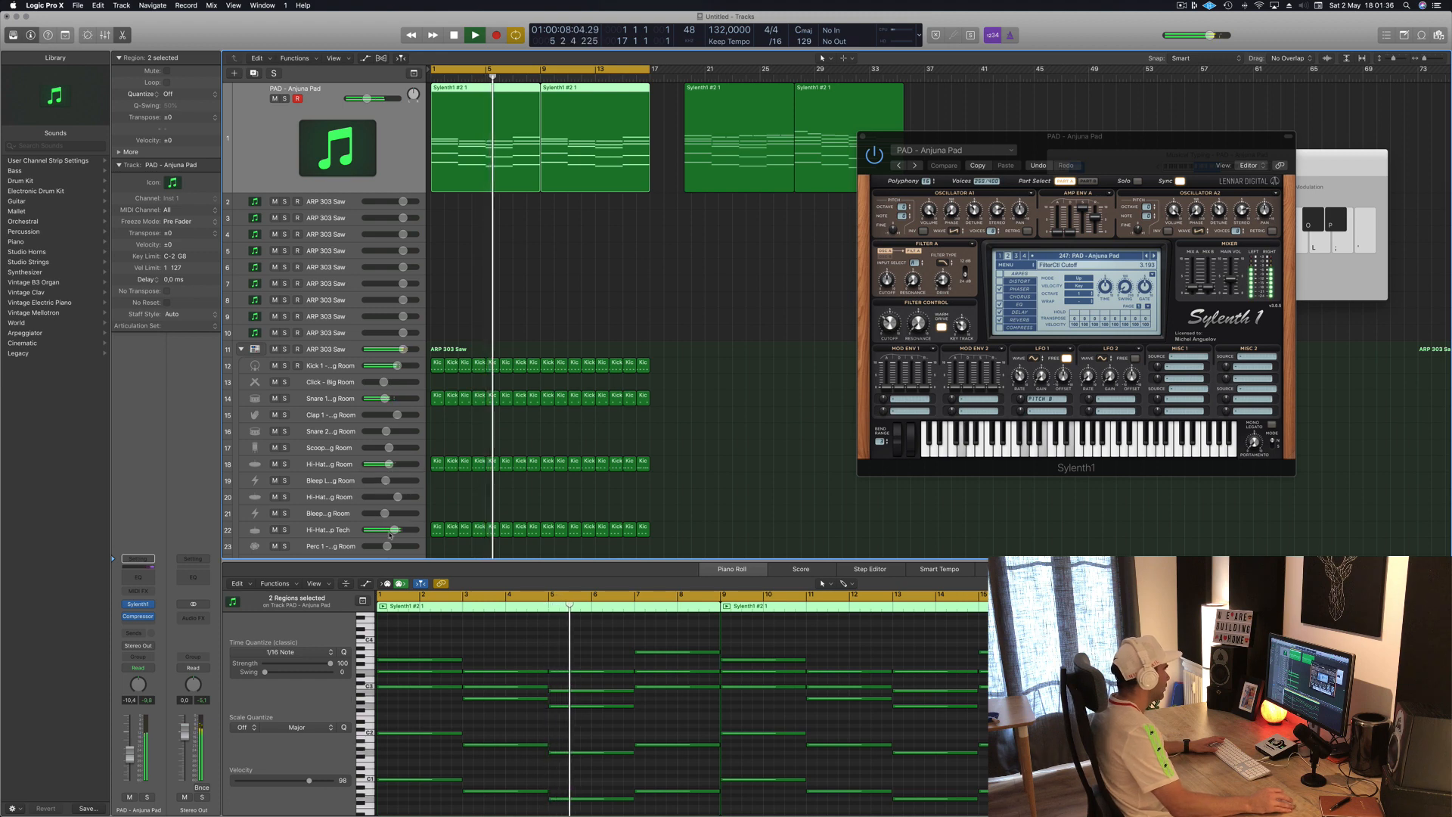
drag(394, 530, 388, 529)
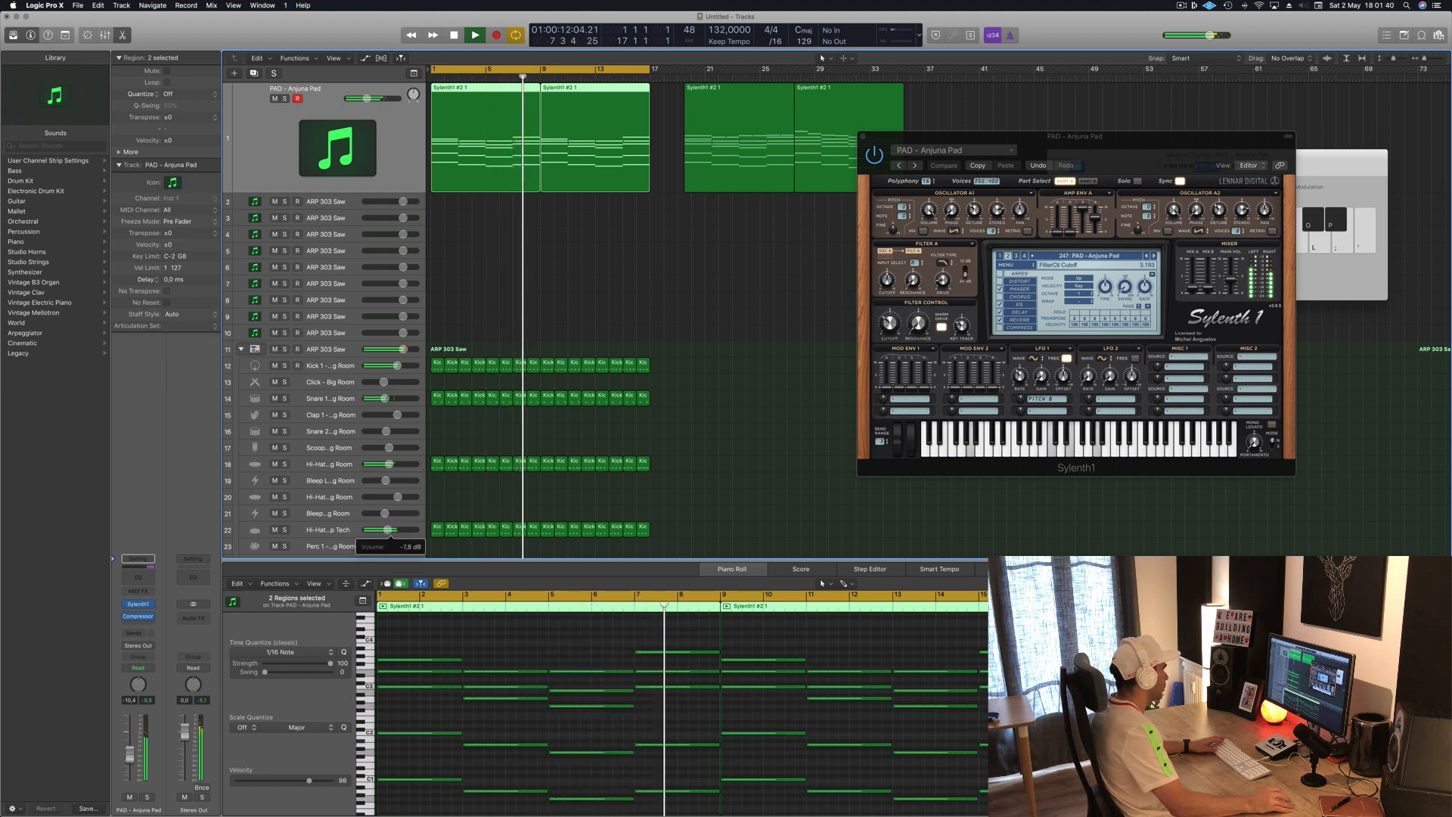
drag(390, 465, 397, 465)
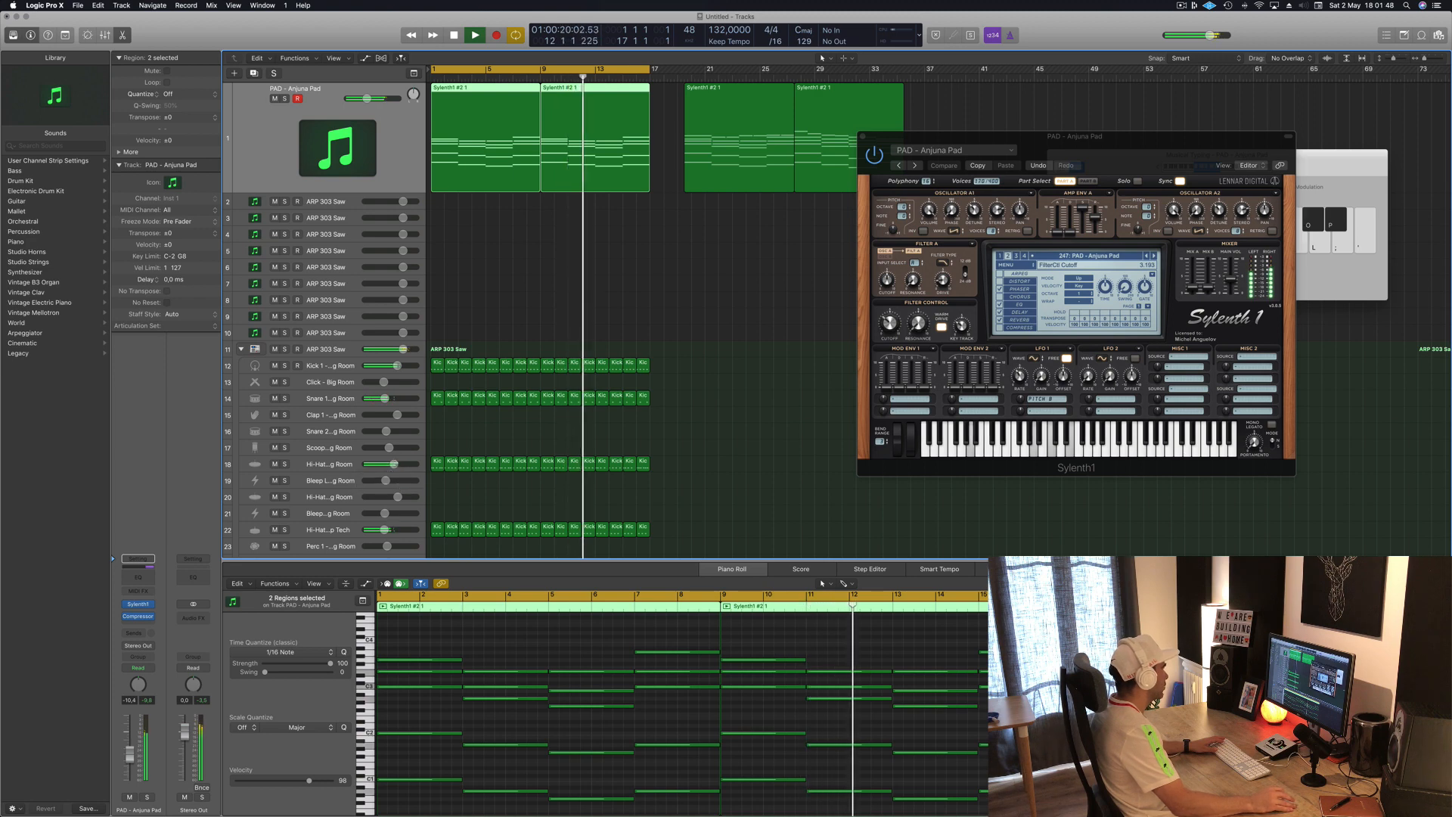
drag(394, 466, 392, 466)
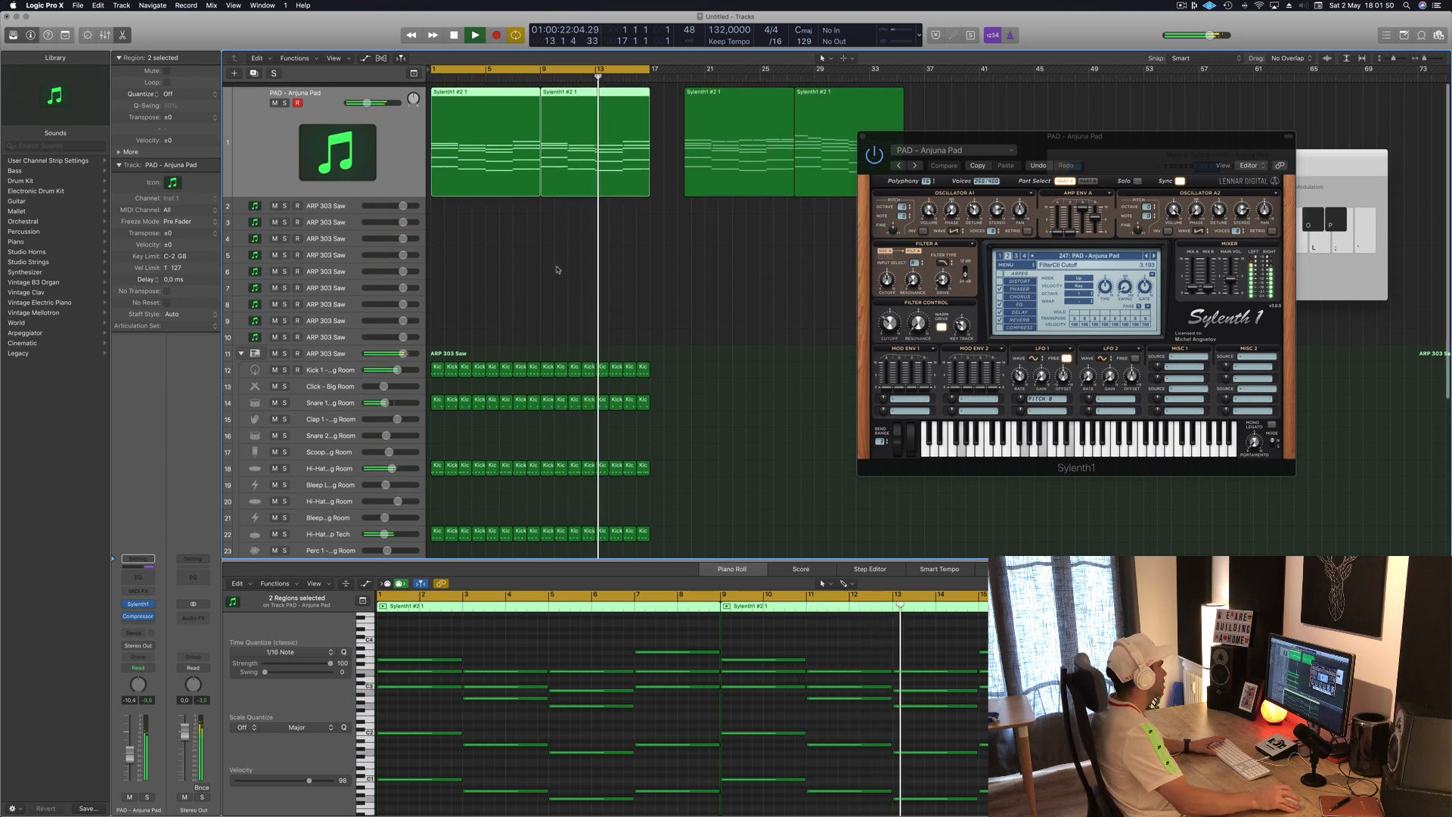
Stop playback, move the first pad region onto the first ARP 303 Saw track, and copy the bar 9 pad region back to bar 1.
click(487, 130)
drag(488, 130, 351, 193)
key(space)
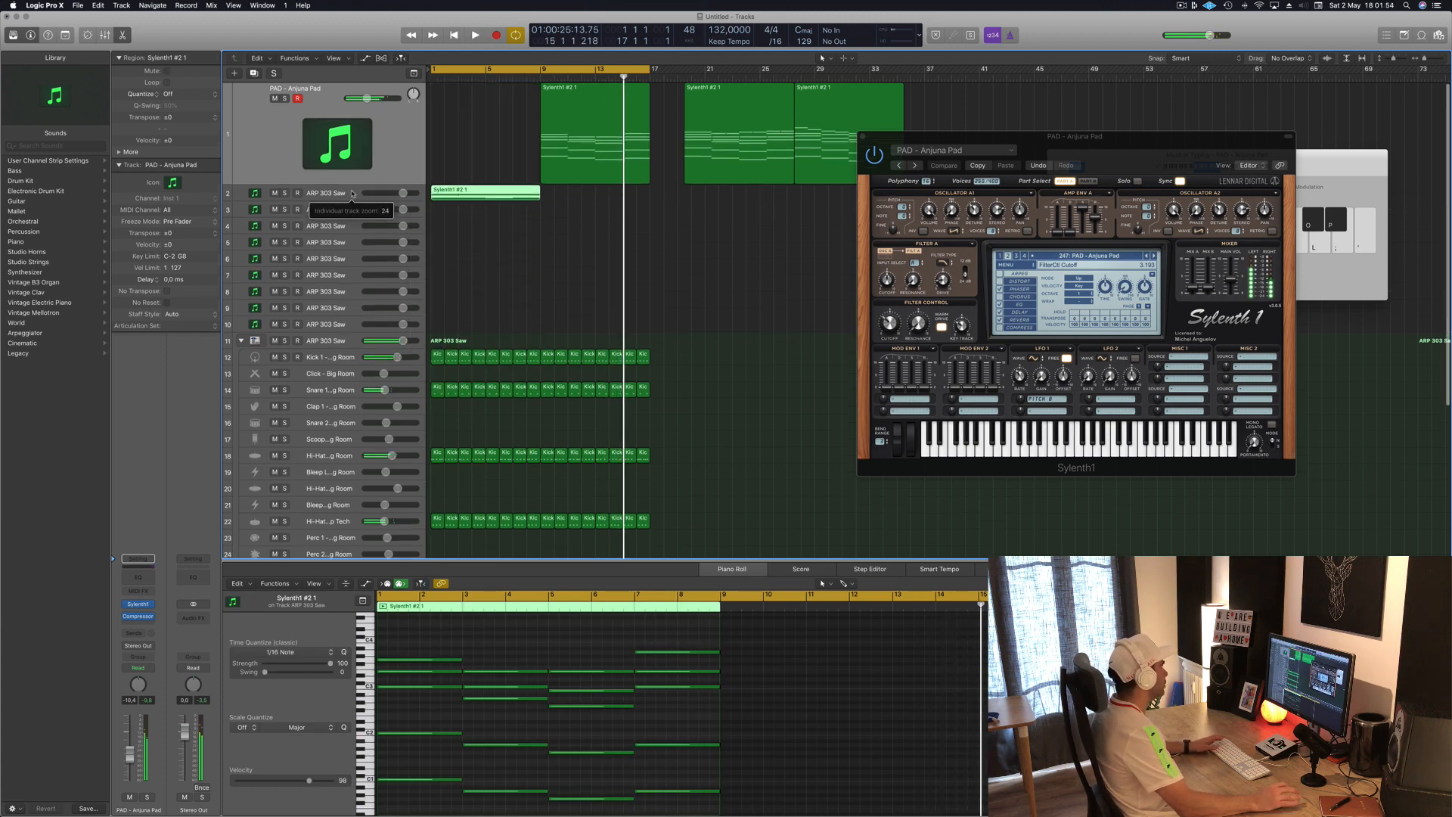
click(352, 192)
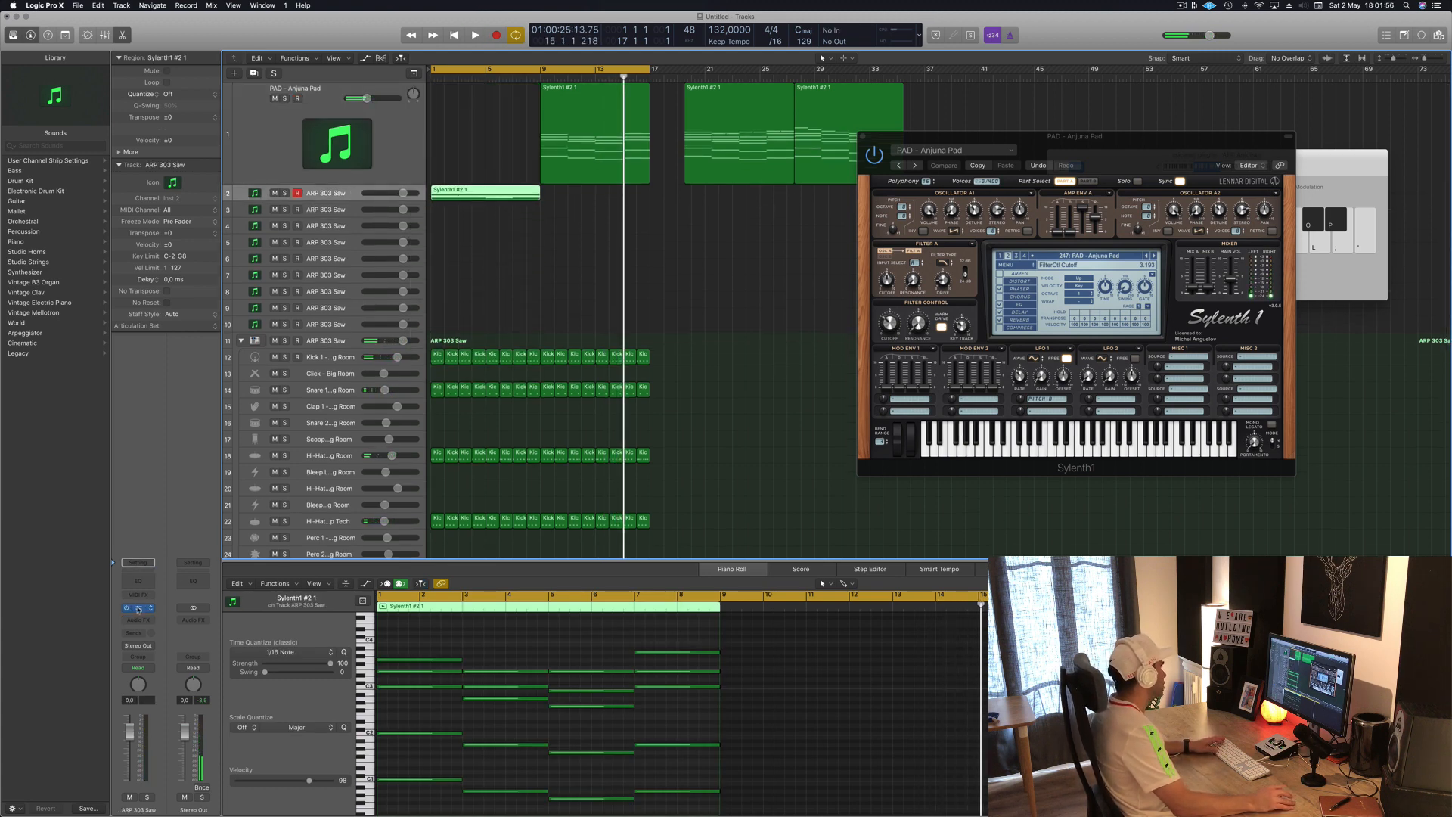
click(477, 137)
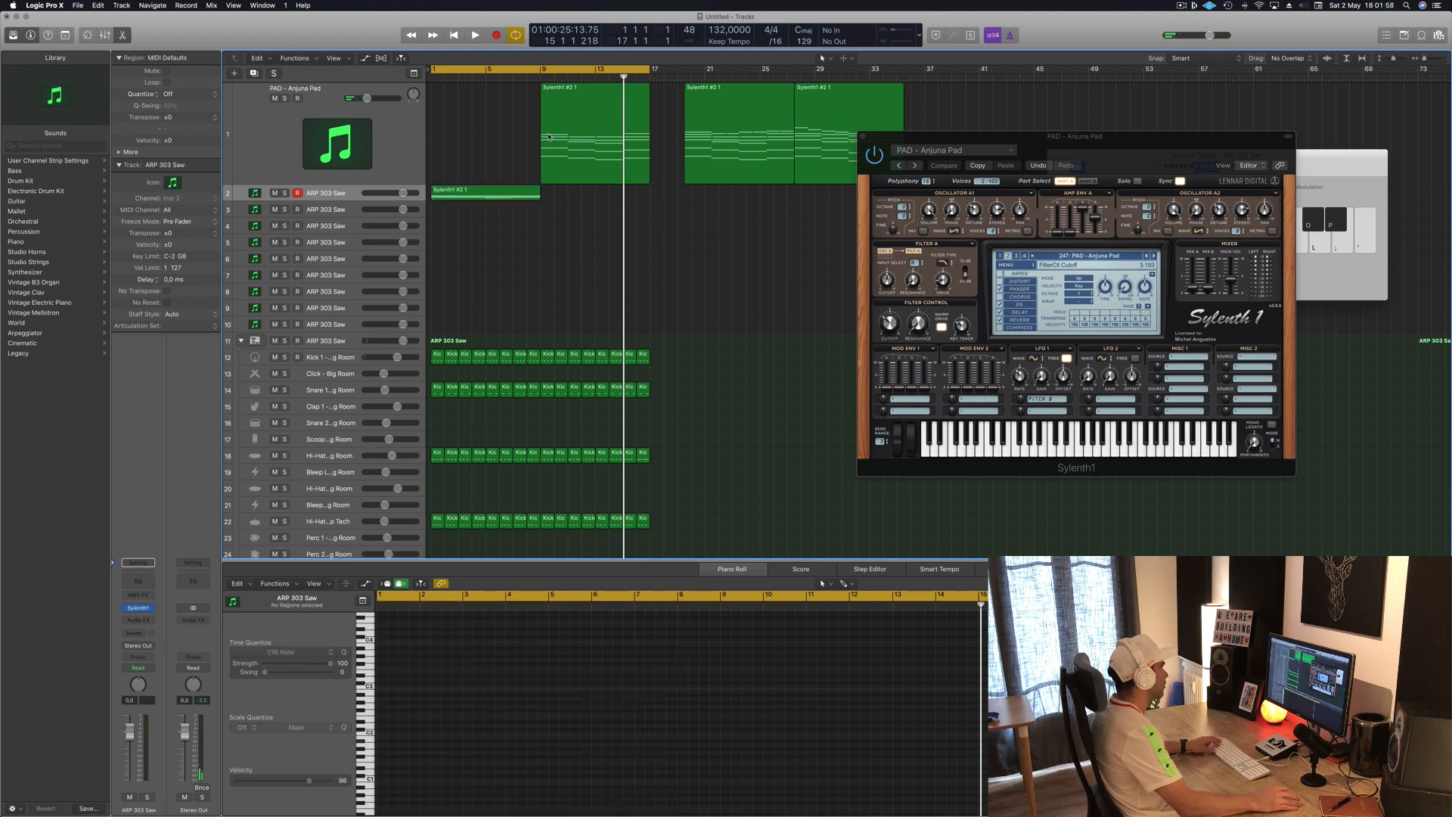
drag(561, 114, 451, 190)
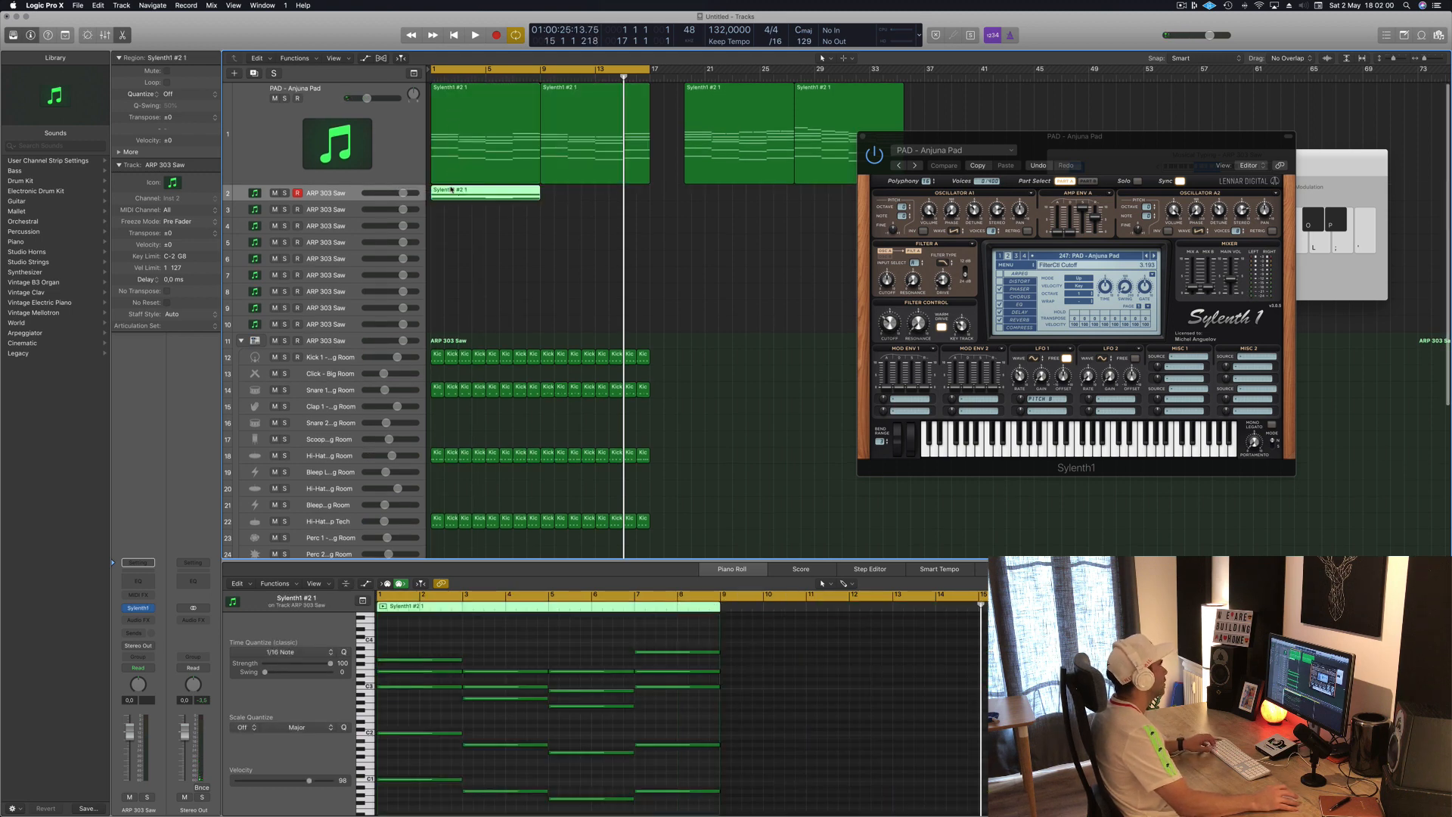
Delete the upper chord notes from the ARP 303 Saw region, keeping its two lowest note lines.
click(433, 648)
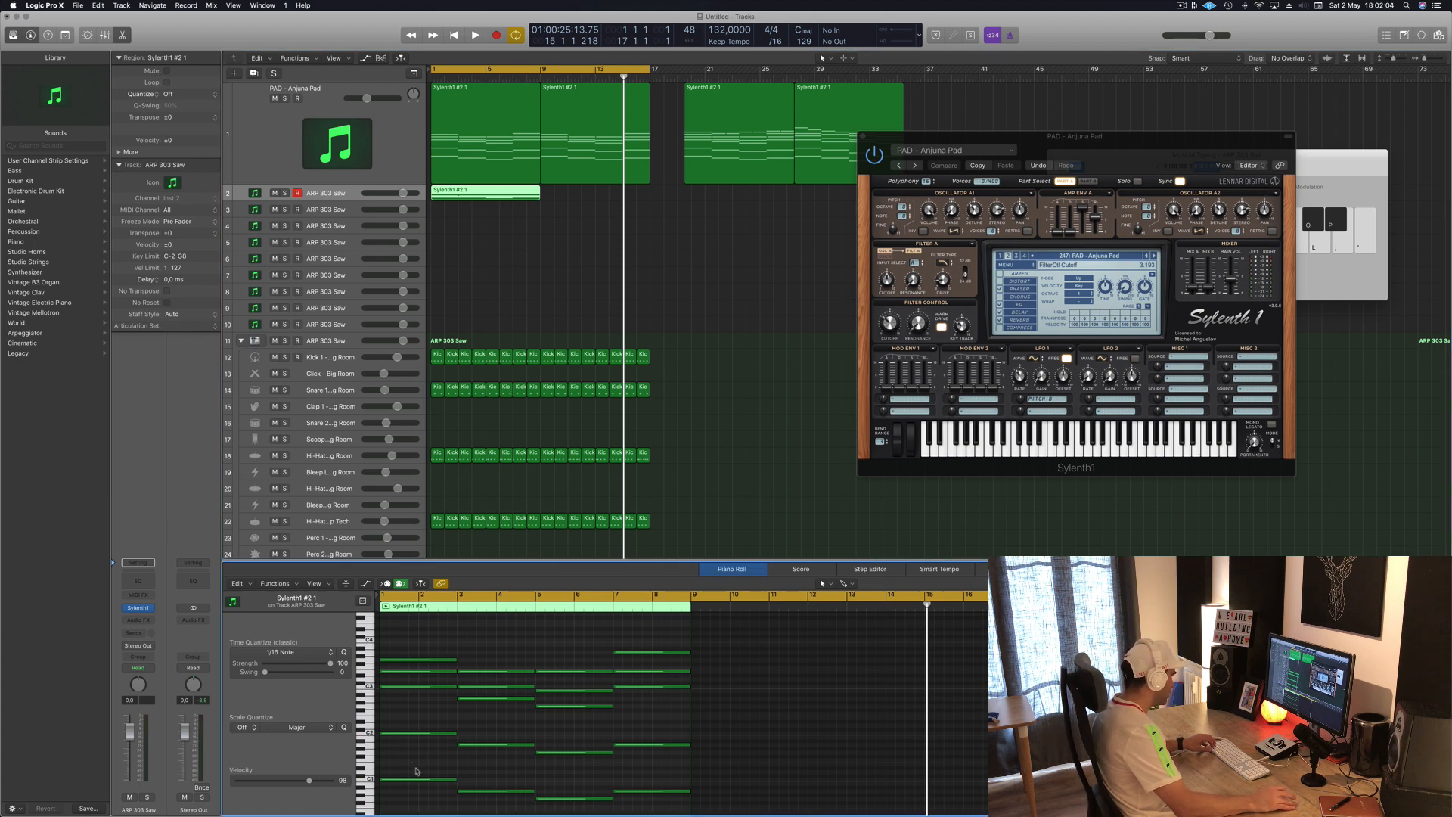
drag(443, 647, 628, 711)
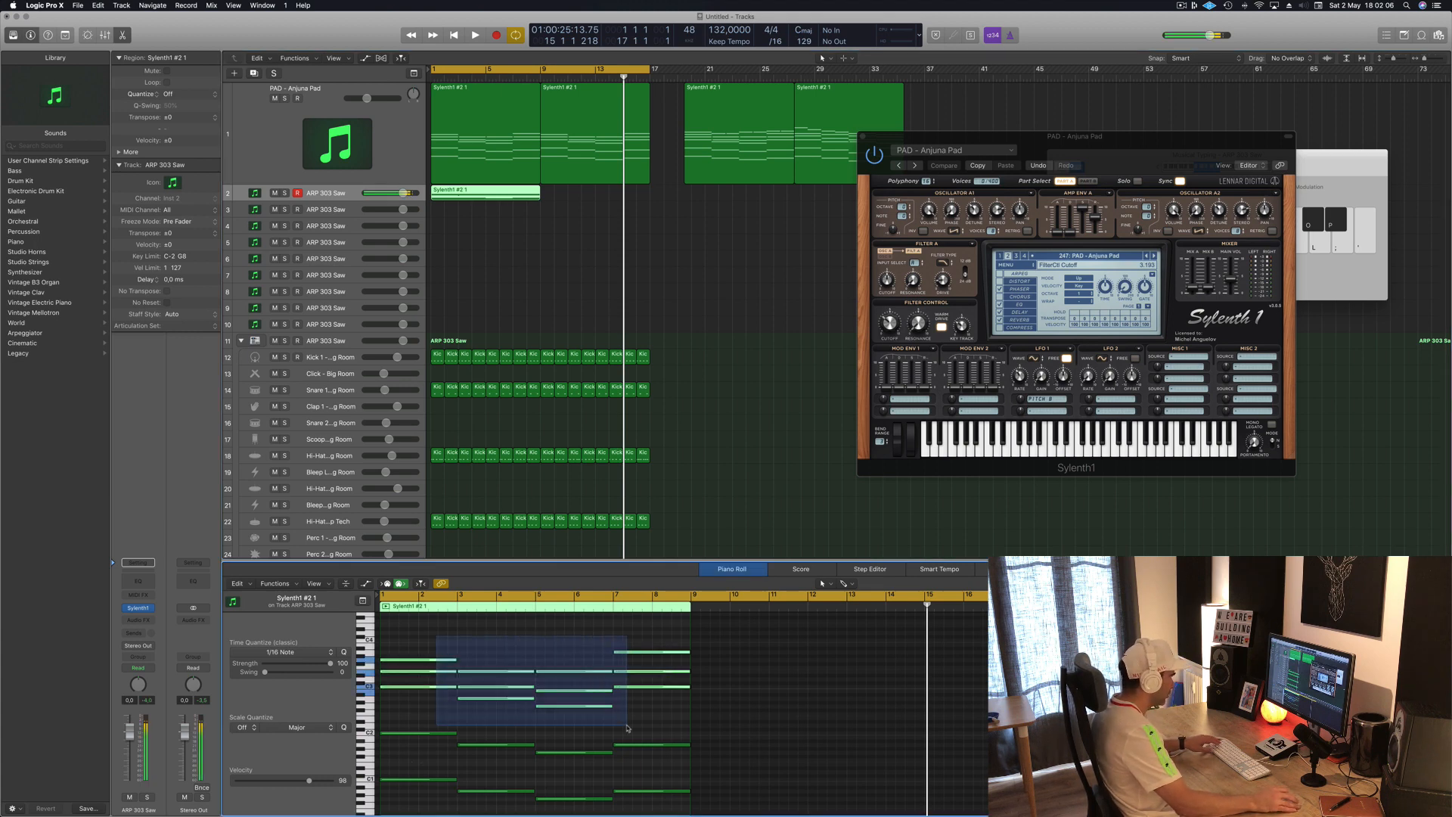
key(Delete)
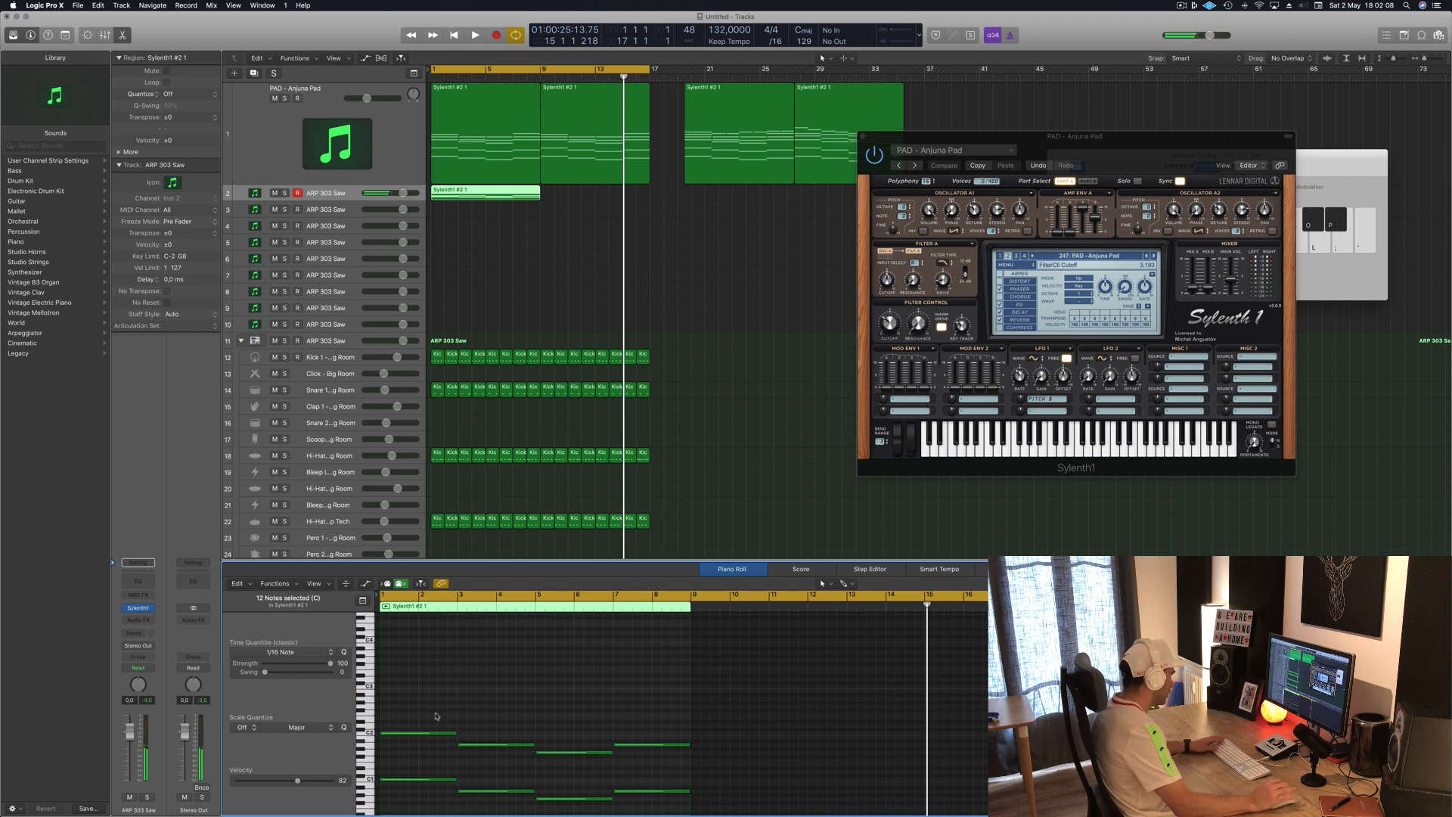
drag(436, 715, 674, 780)
key(Delete)
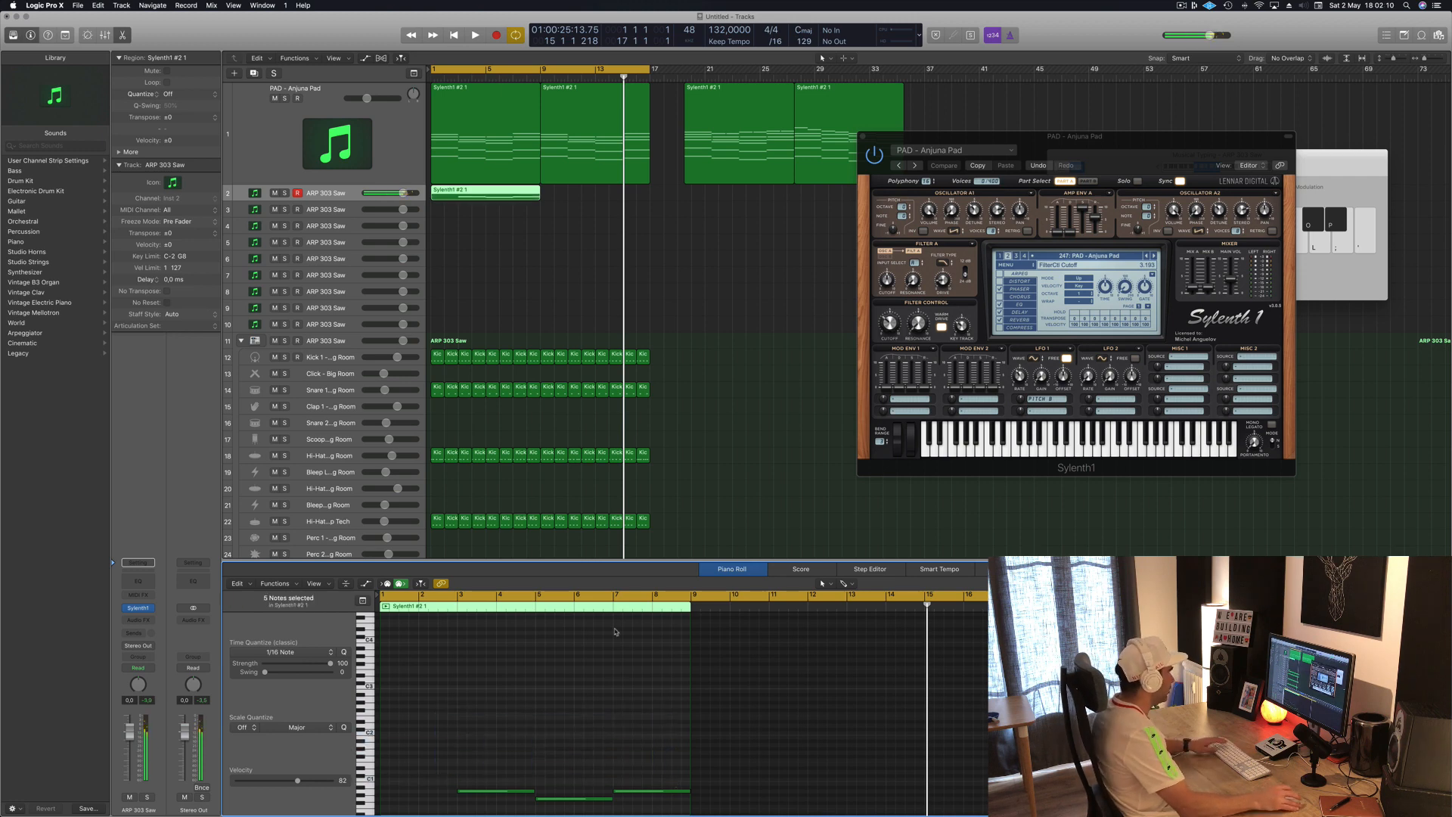
key(super+z)
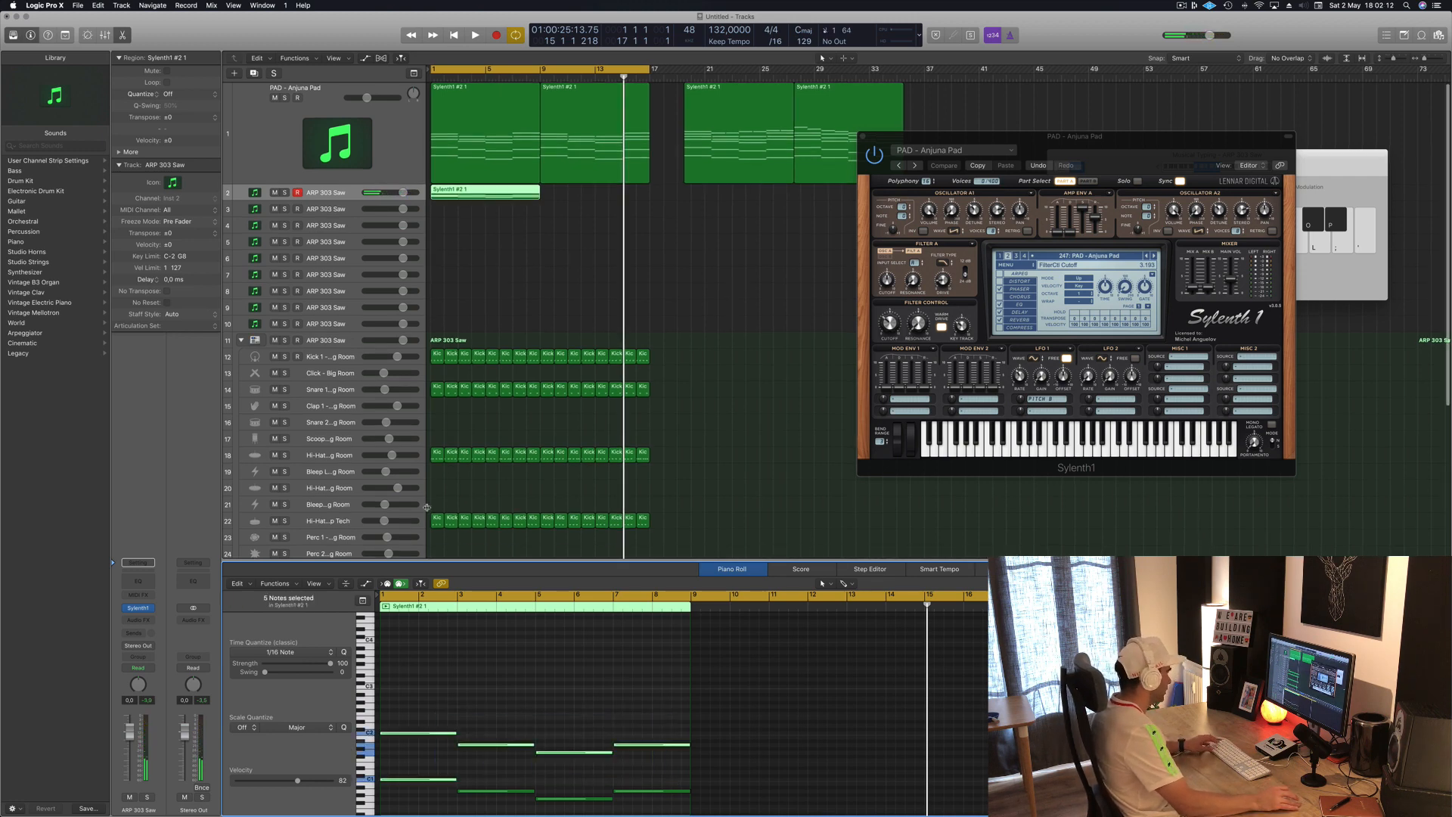
Delete the higher of the two remaining note lines in the ARP 303 Saw region, leaving only the lowest bass notes.
drag(436, 692, 664, 770)
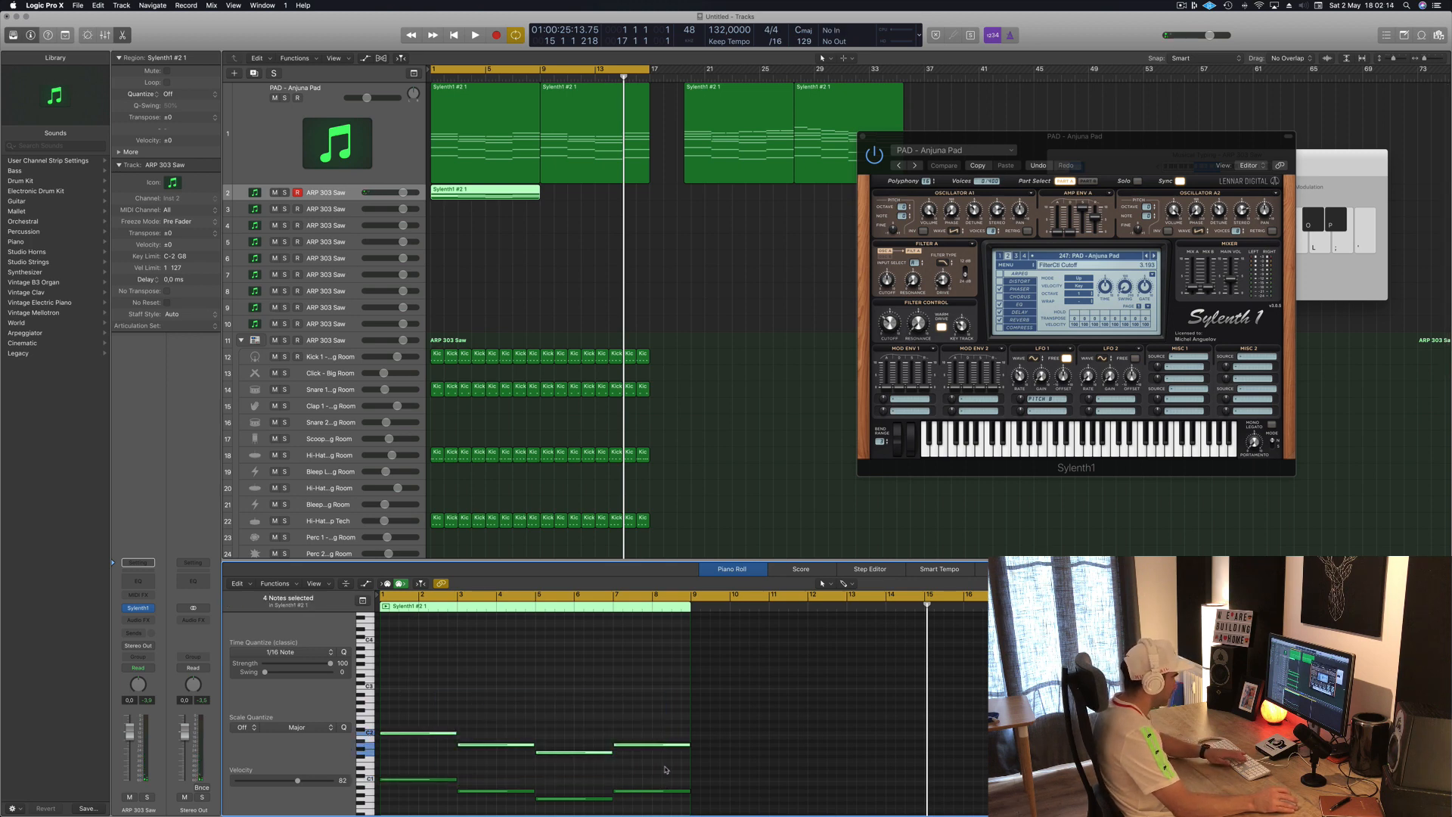
scroll(504, 211, up, 1)
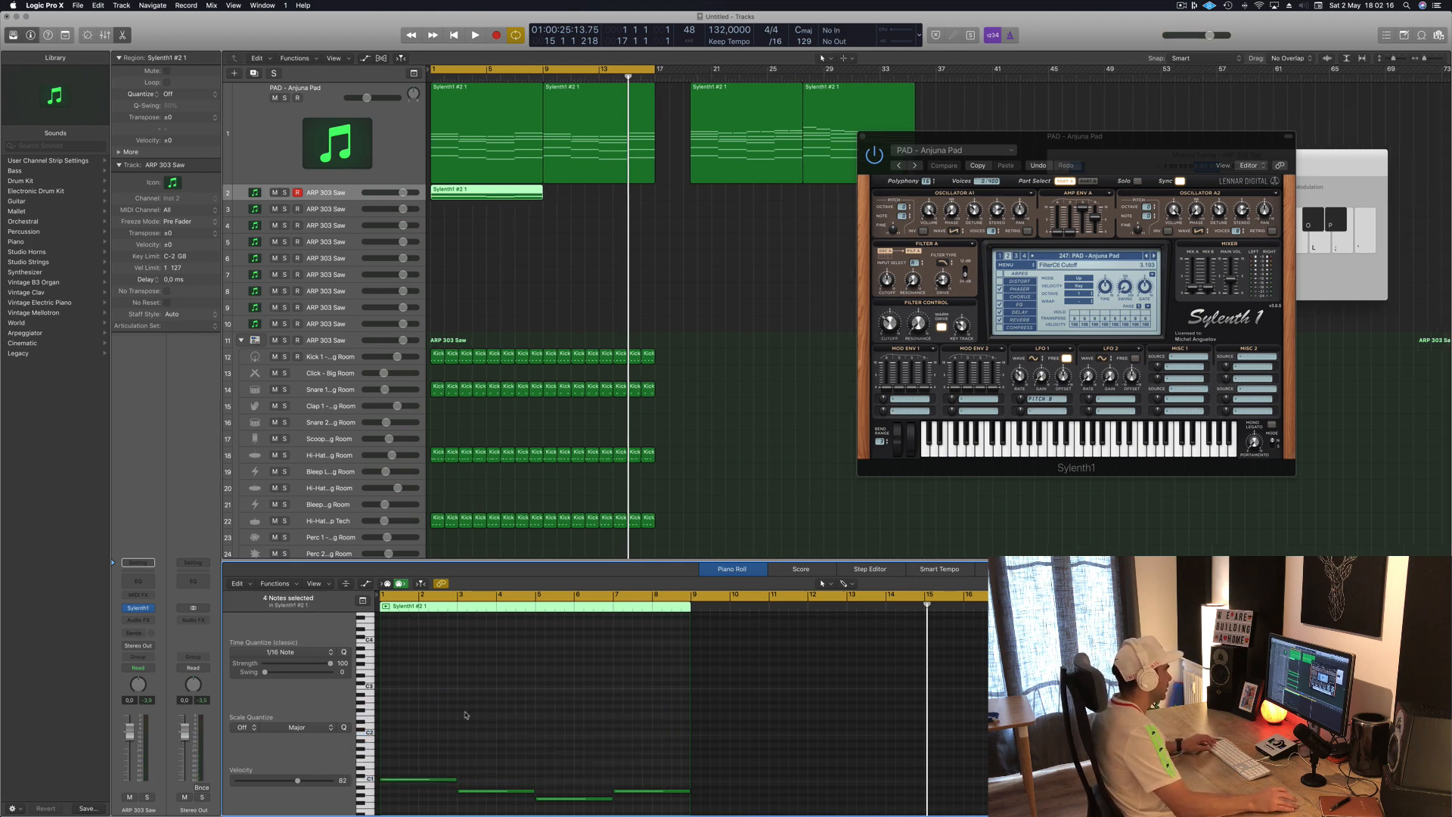
scroll(466, 712, up, 4)
key(z)
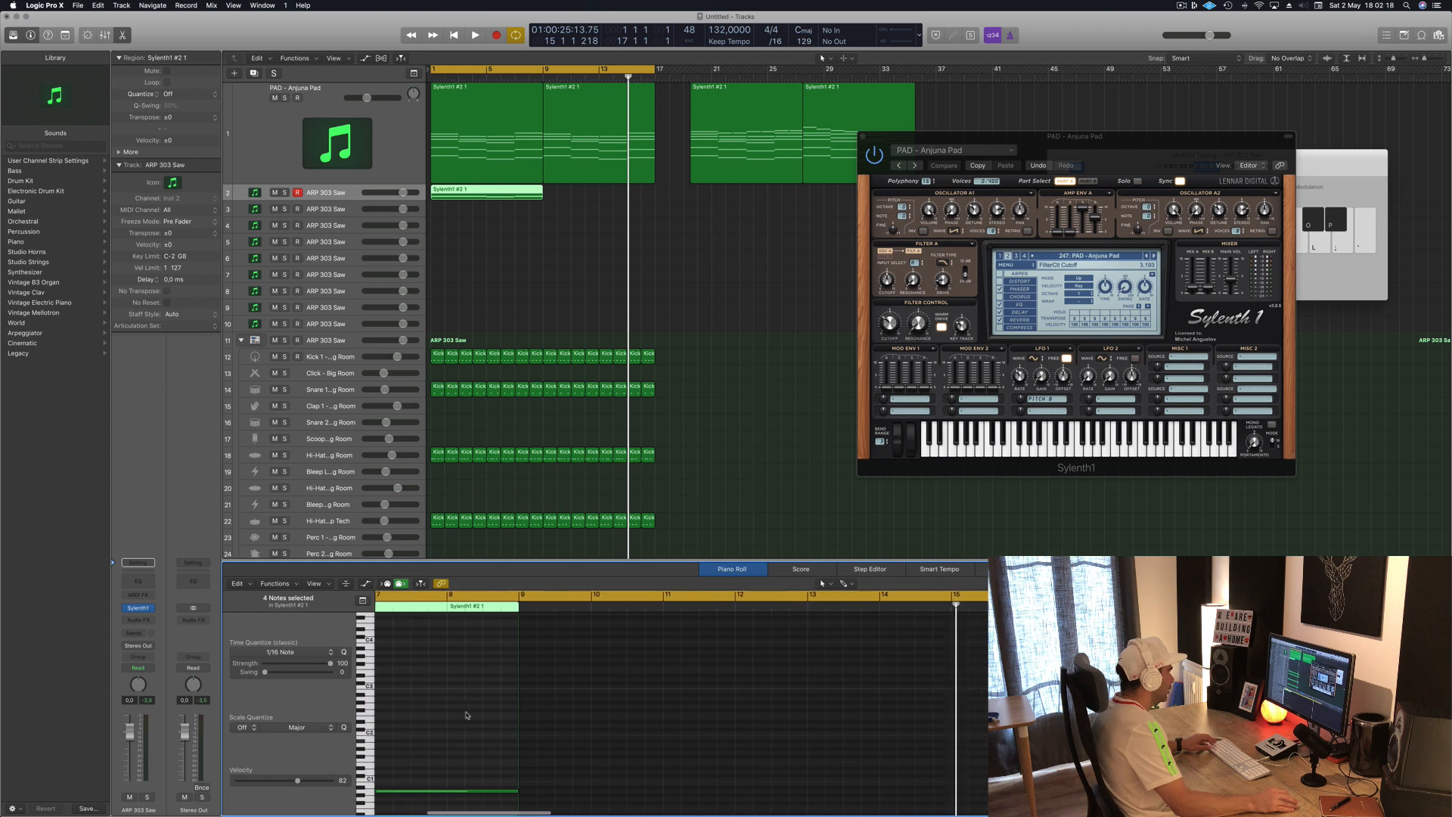
Shorten the four sustained bass notes and copy them into a repeating rhythm across bars 1 to 8.
drag(459, 755, 919, 806)
drag(522, 699, 395, 700)
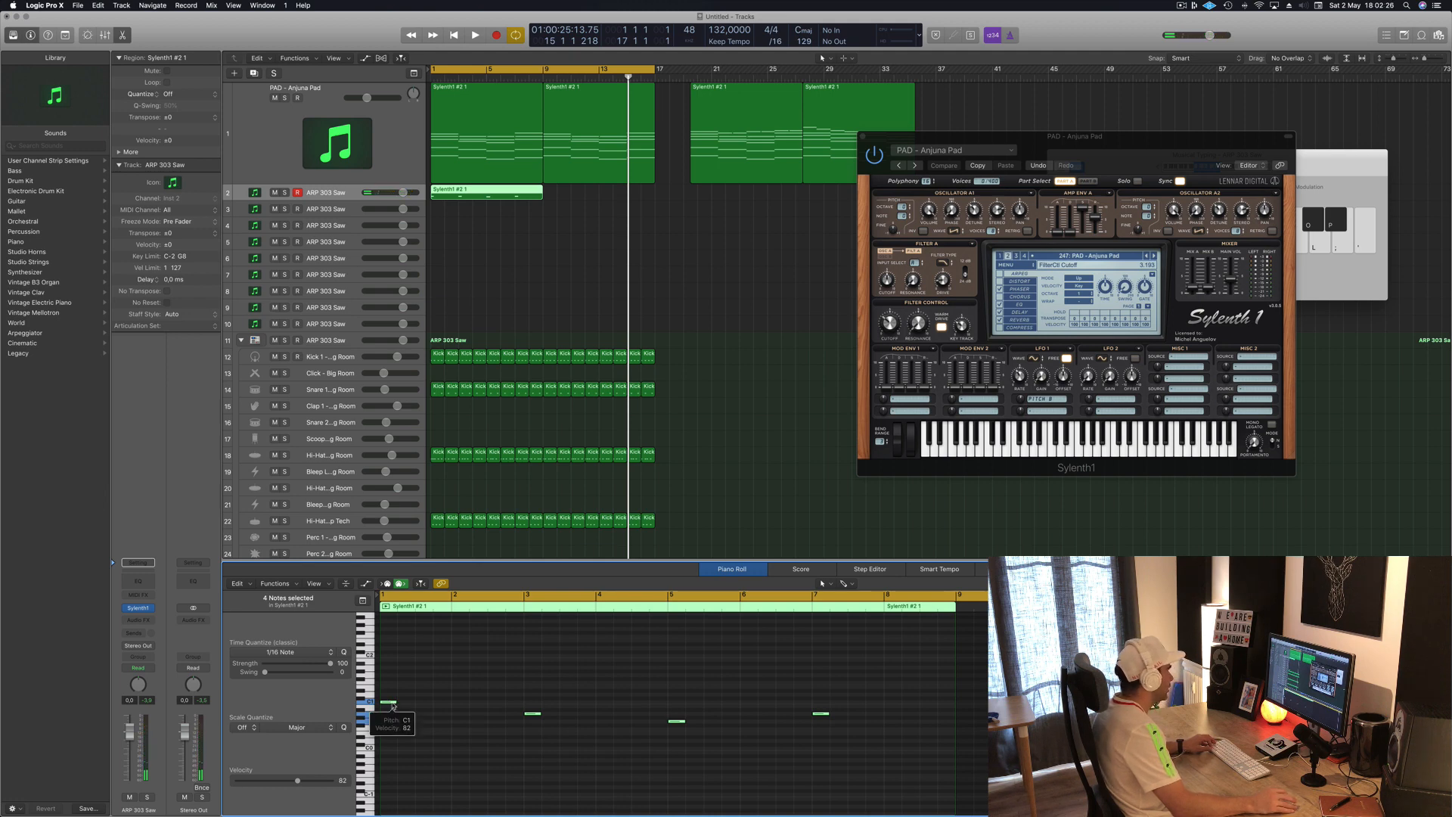
drag(392, 705, 515, 705)
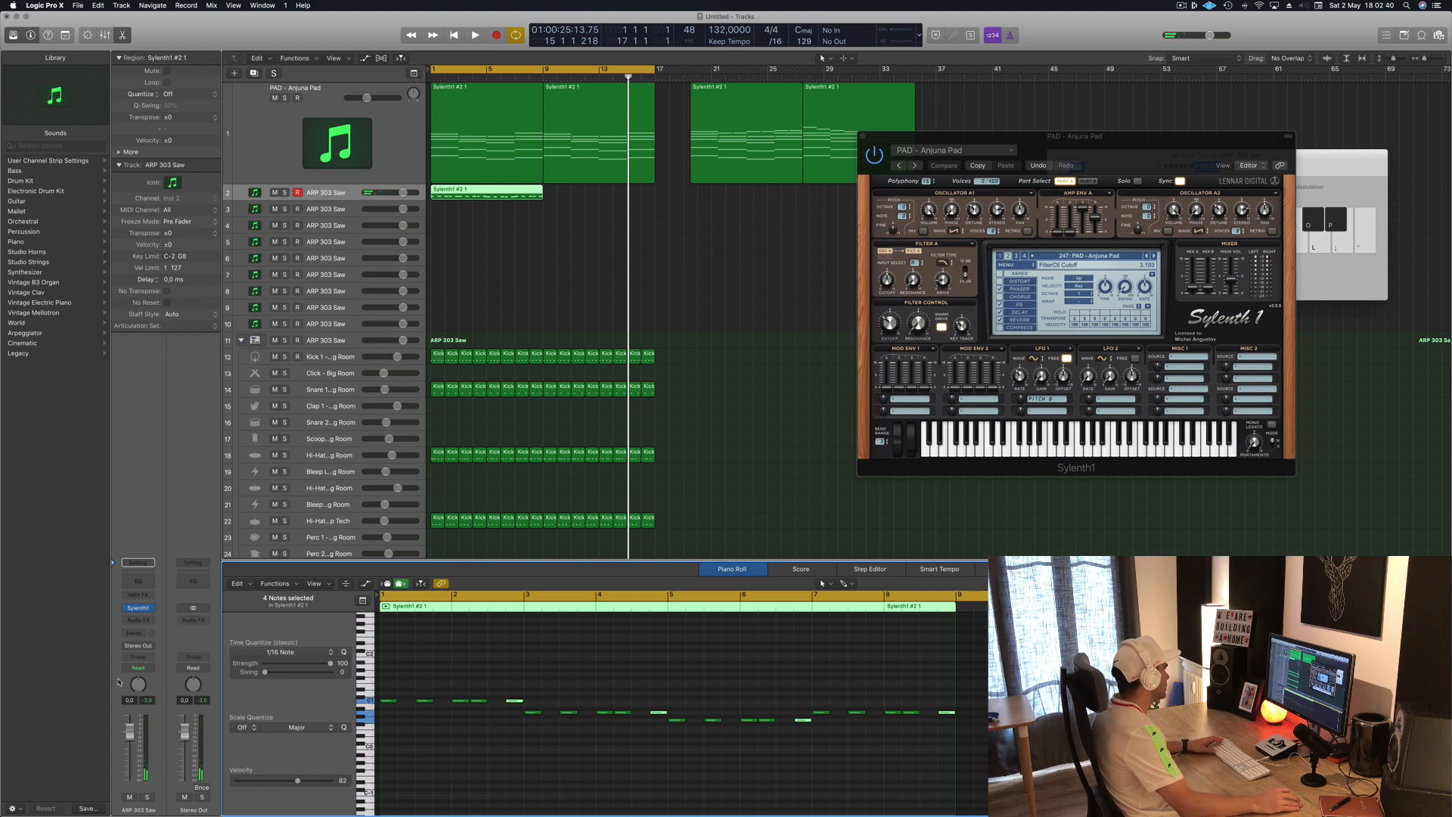
Open the Sylenth1 instrument of the first ARP 303 Saw track and copy that track's bass region to bar 9.
click(138, 609)
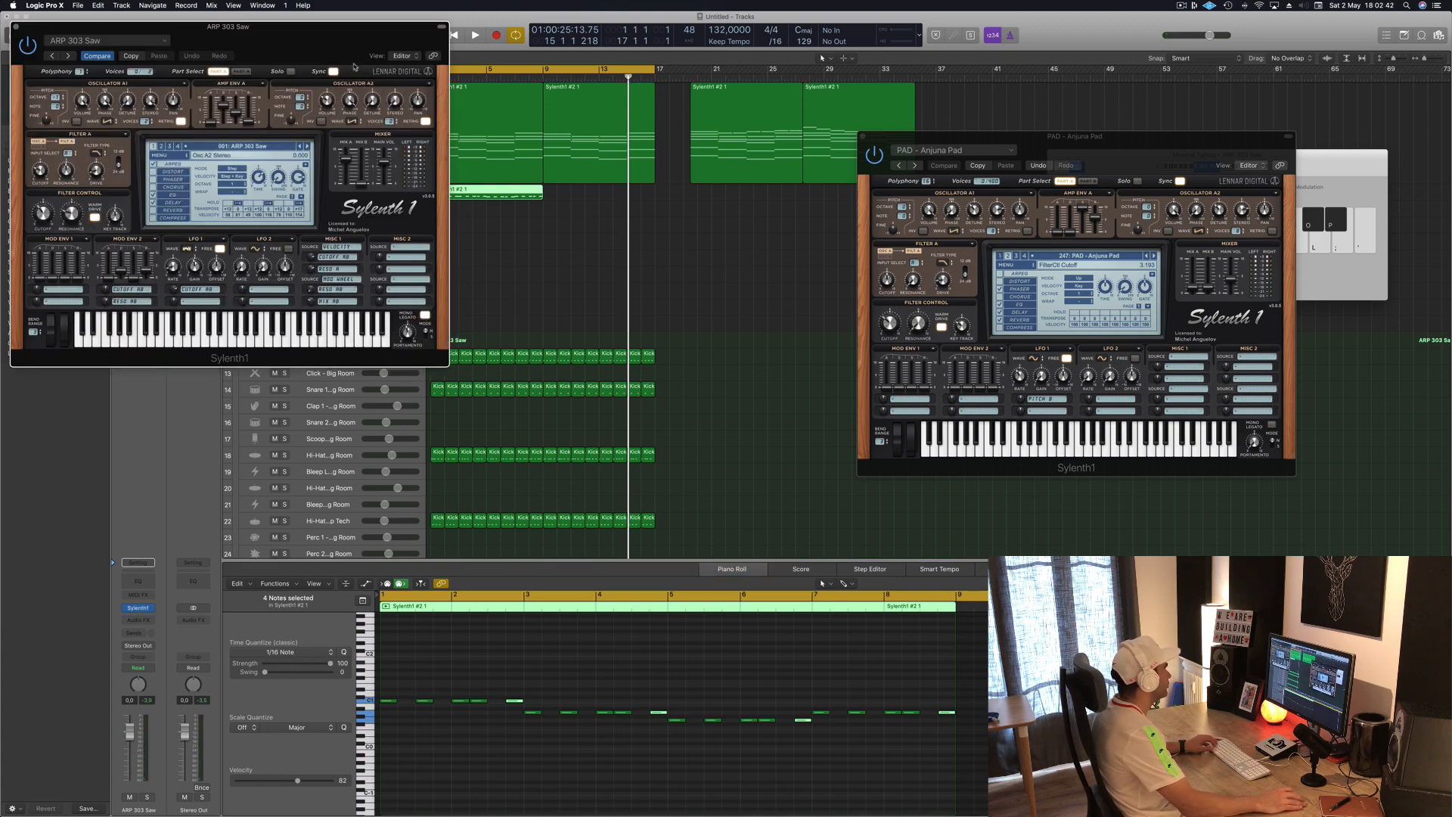
drag(100, 50, 818, 291)
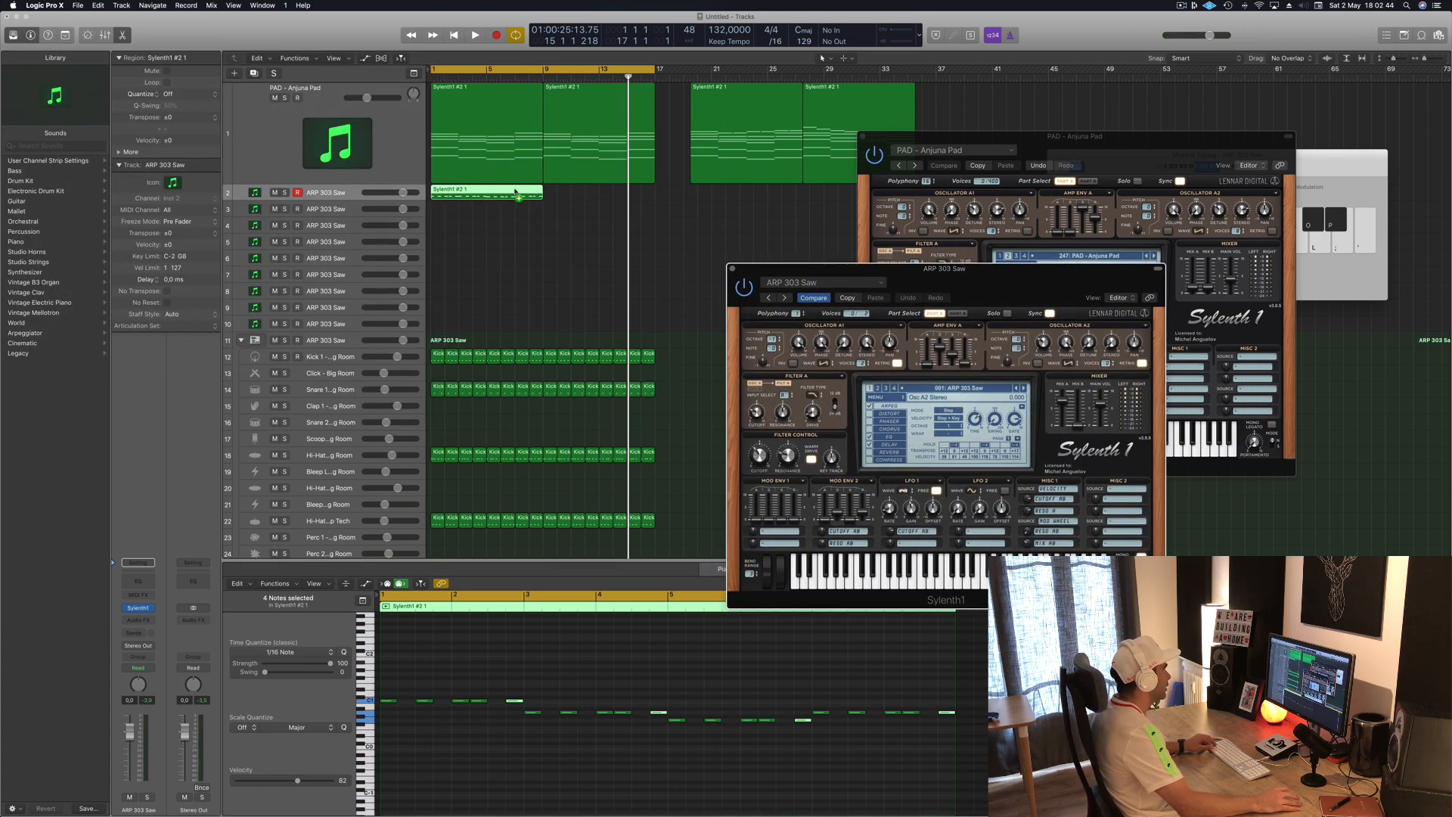
drag(515, 191, 627, 192)
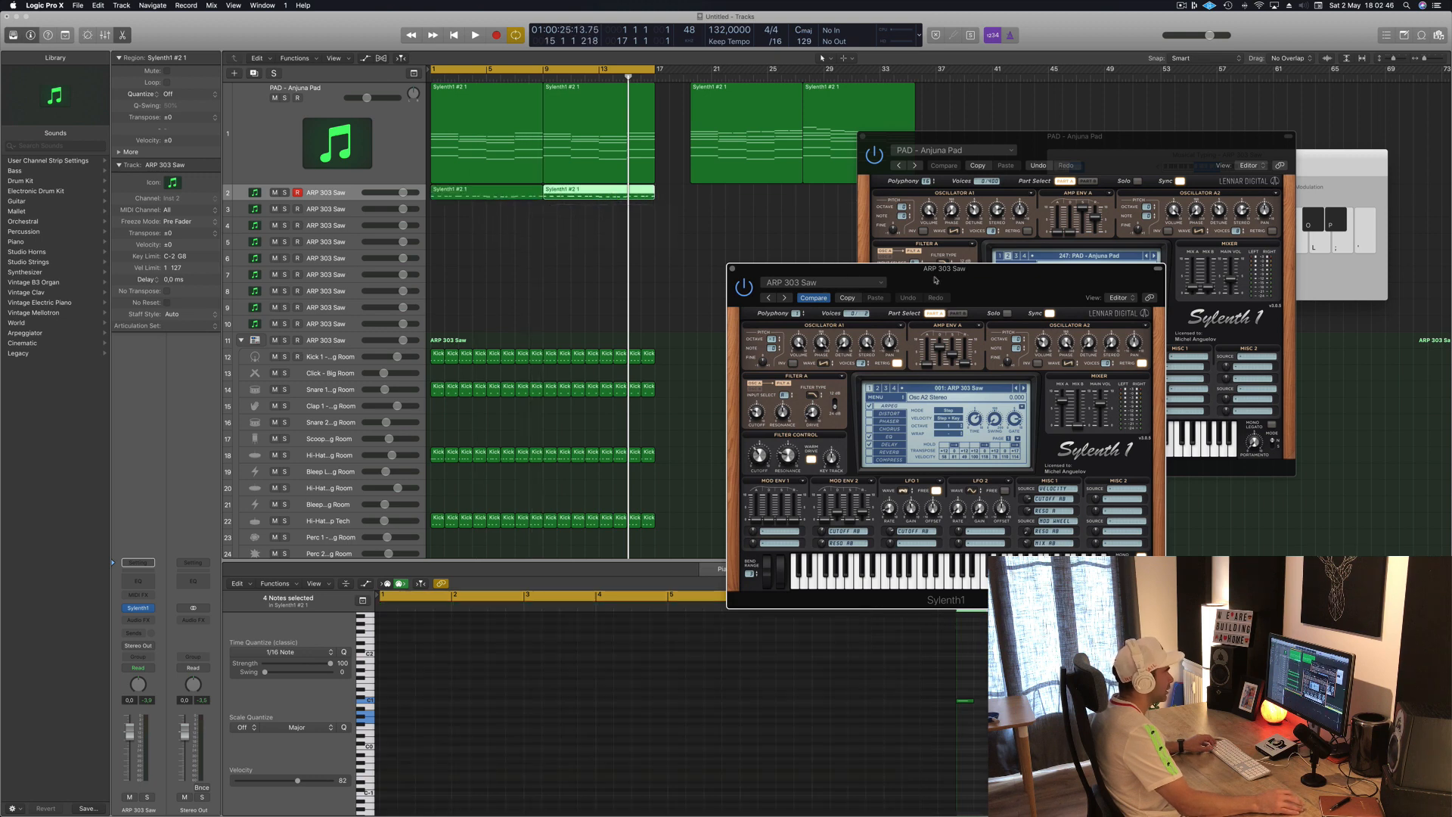
drag(935, 280, 965, 237)
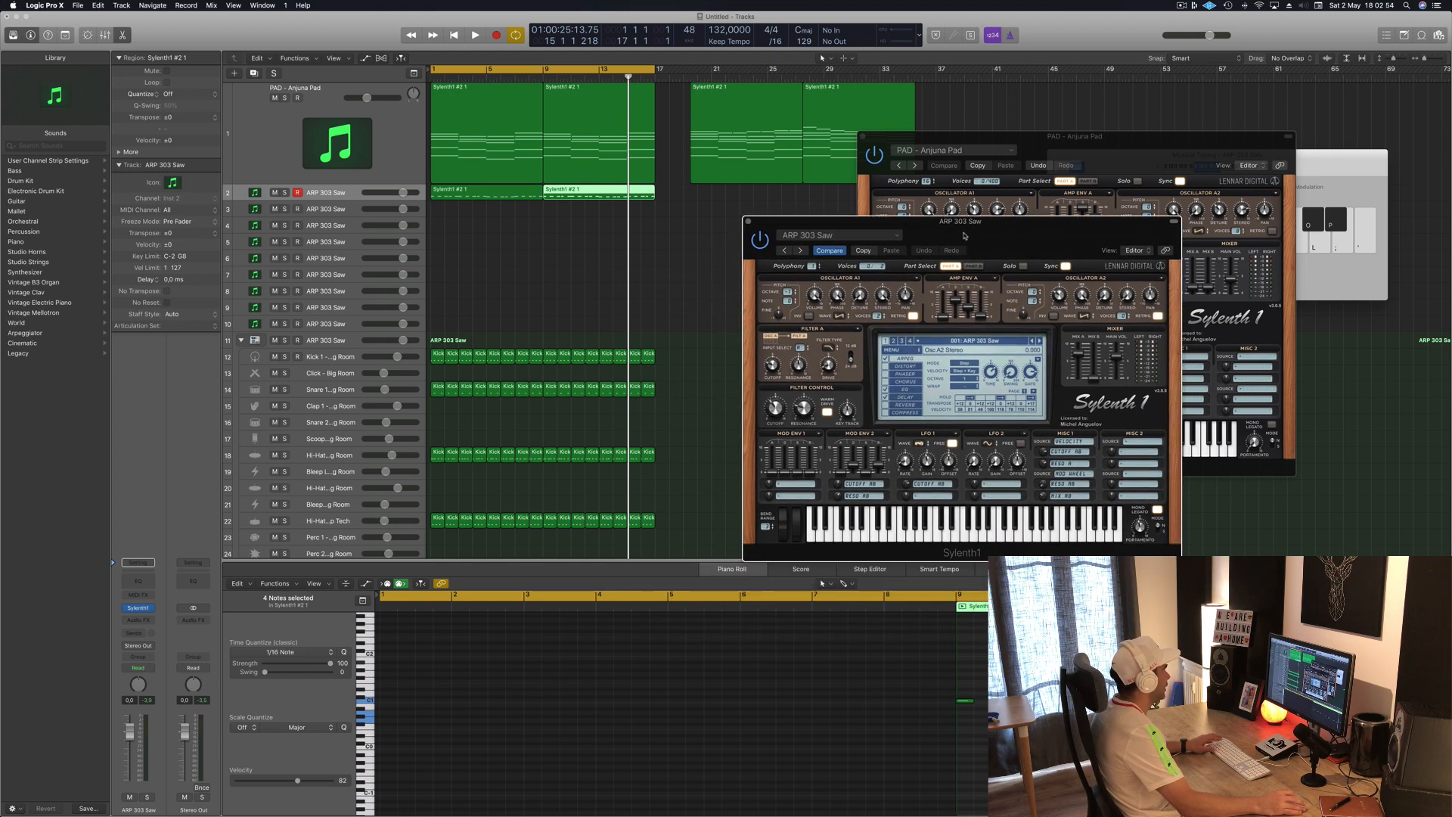
Enlarge the height of the first ARP 303 Saw track and select both of its bass regions.
click(348, 198)
drag(348, 198, 355, 232)
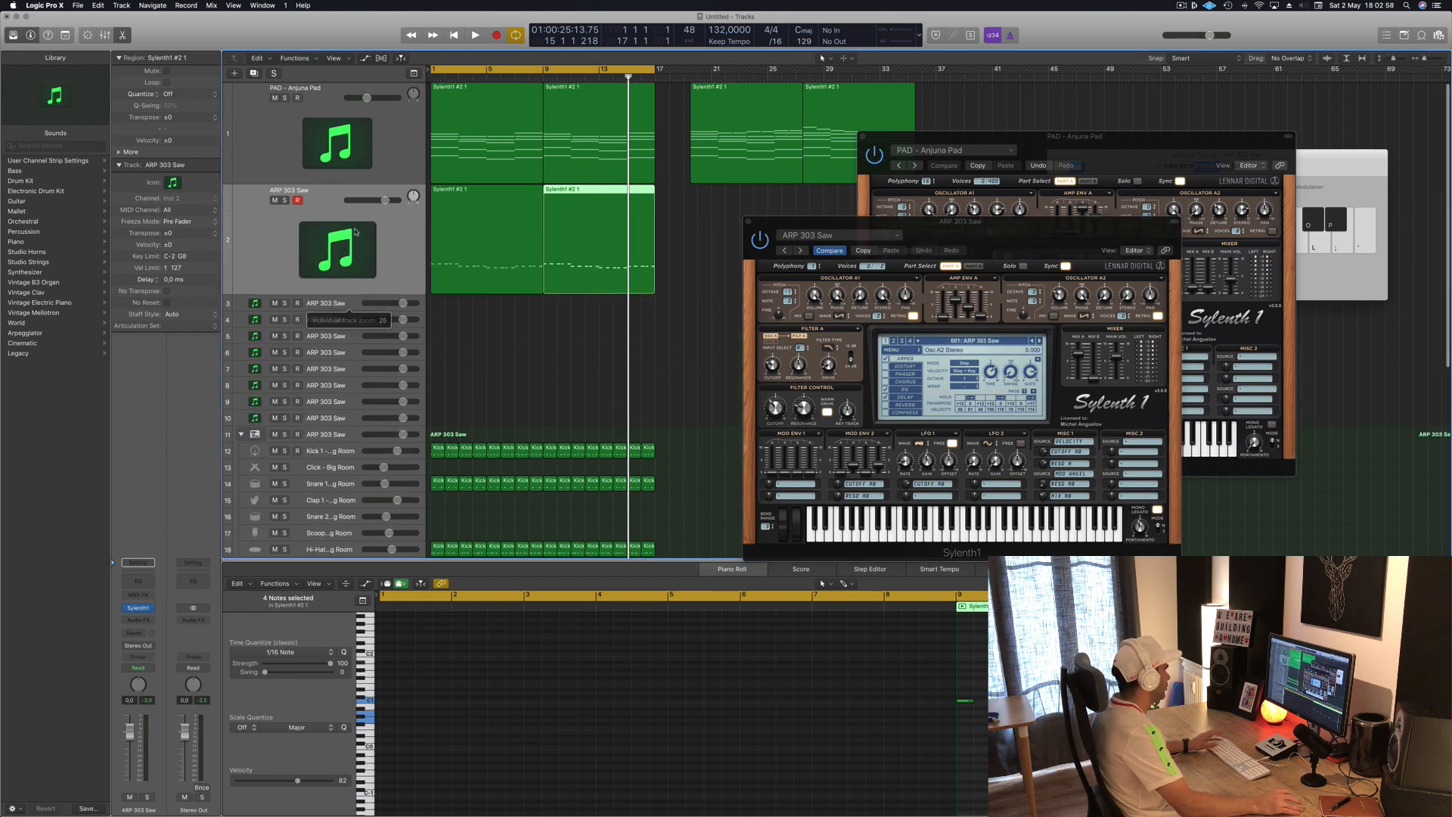
click(282, 243)
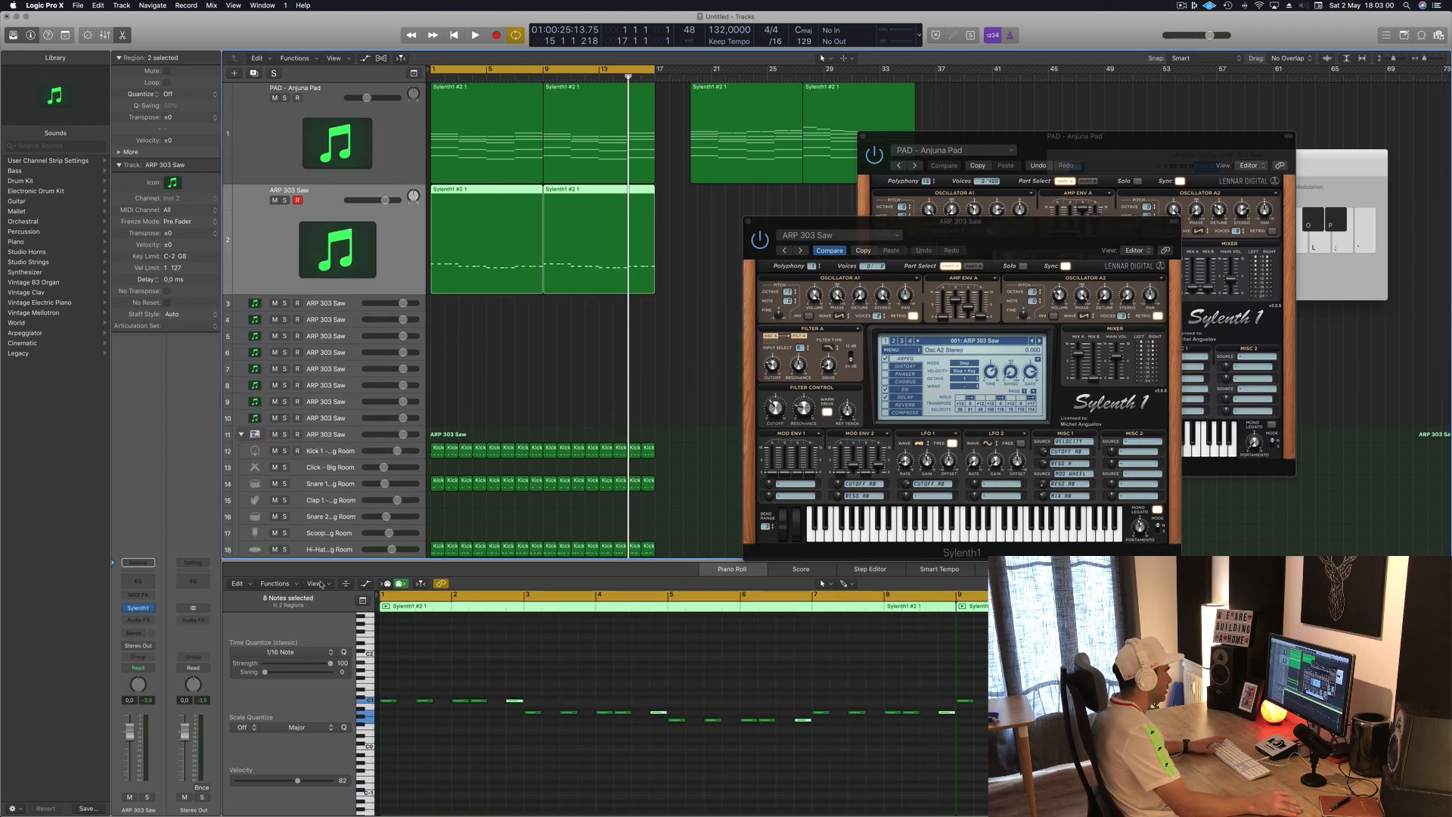
Load the preset 084 BS Big Bass from bank 1 in the bass track's Sylenth1.
click(894, 342)
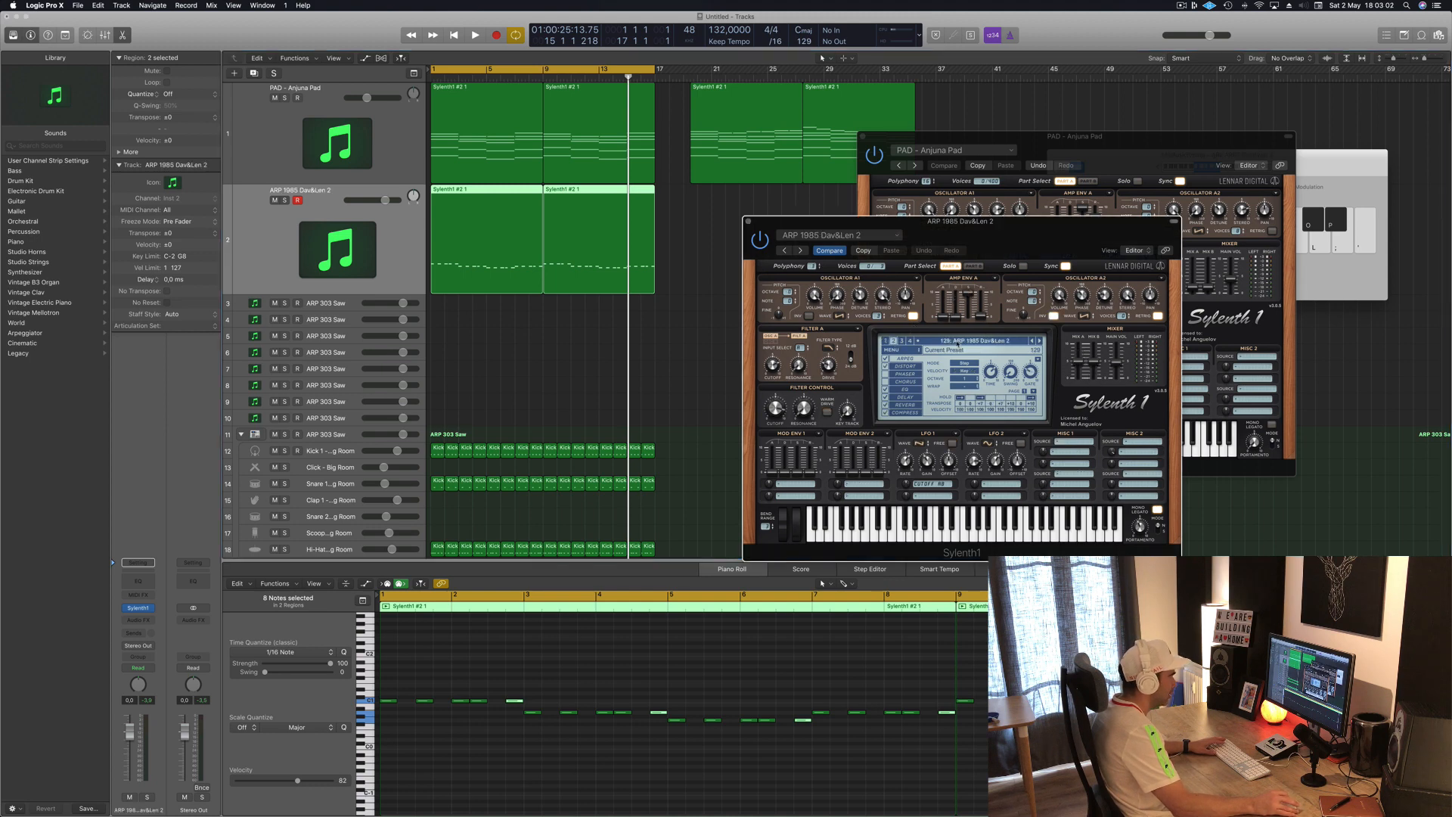
click(886, 341)
click(963, 341)
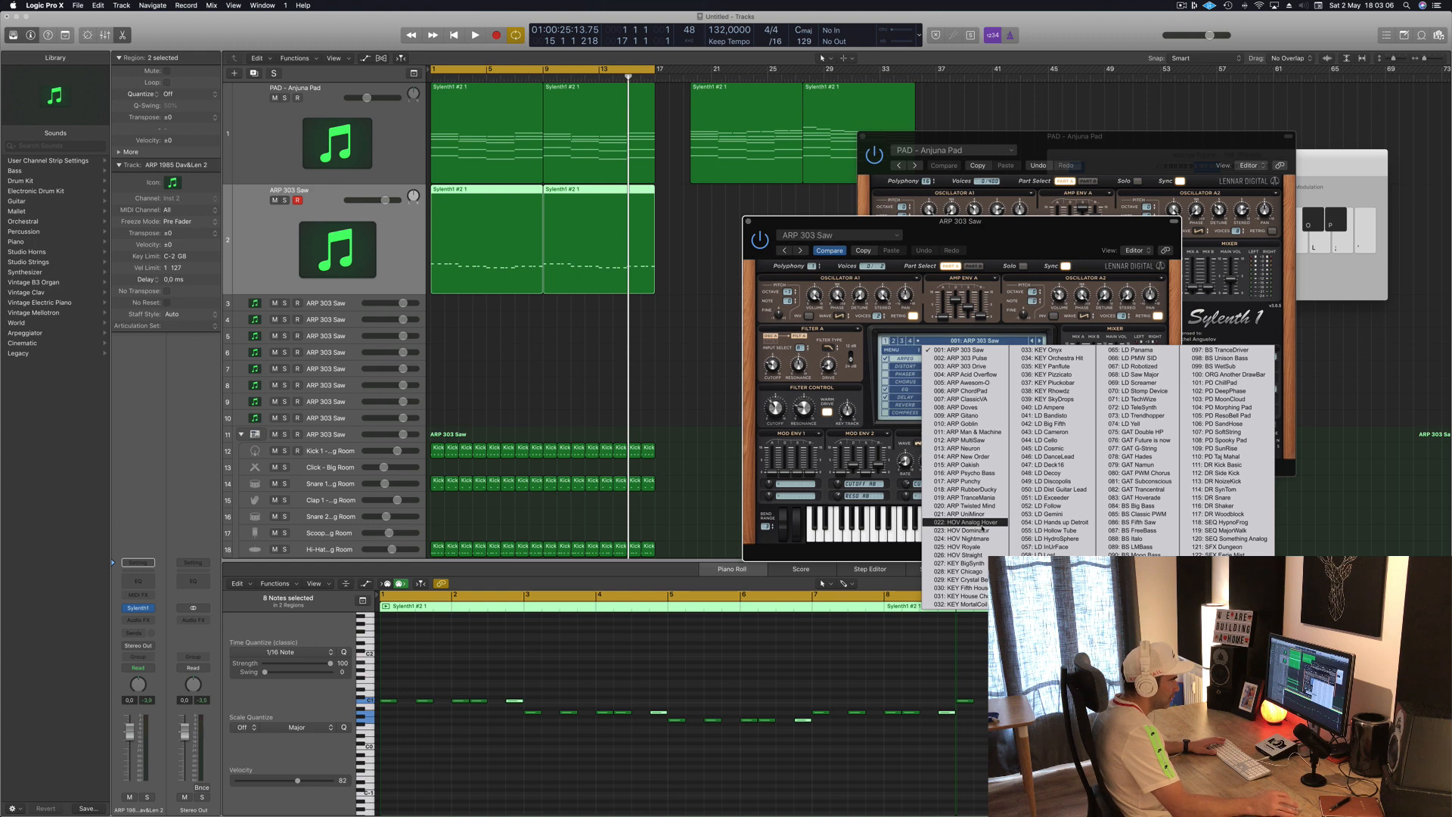
click(1141, 506)
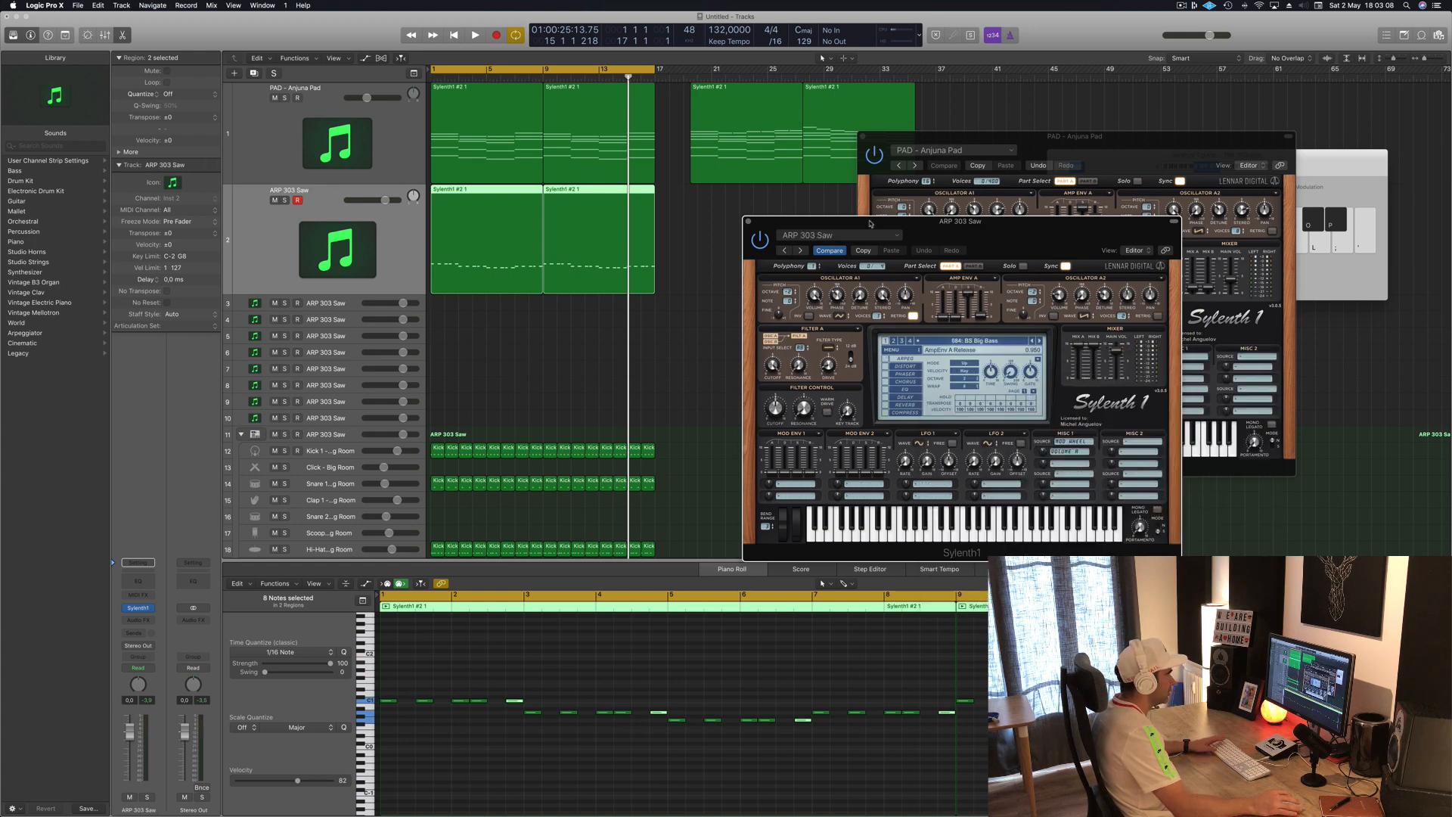
drag(963, 225, 1043, 106)
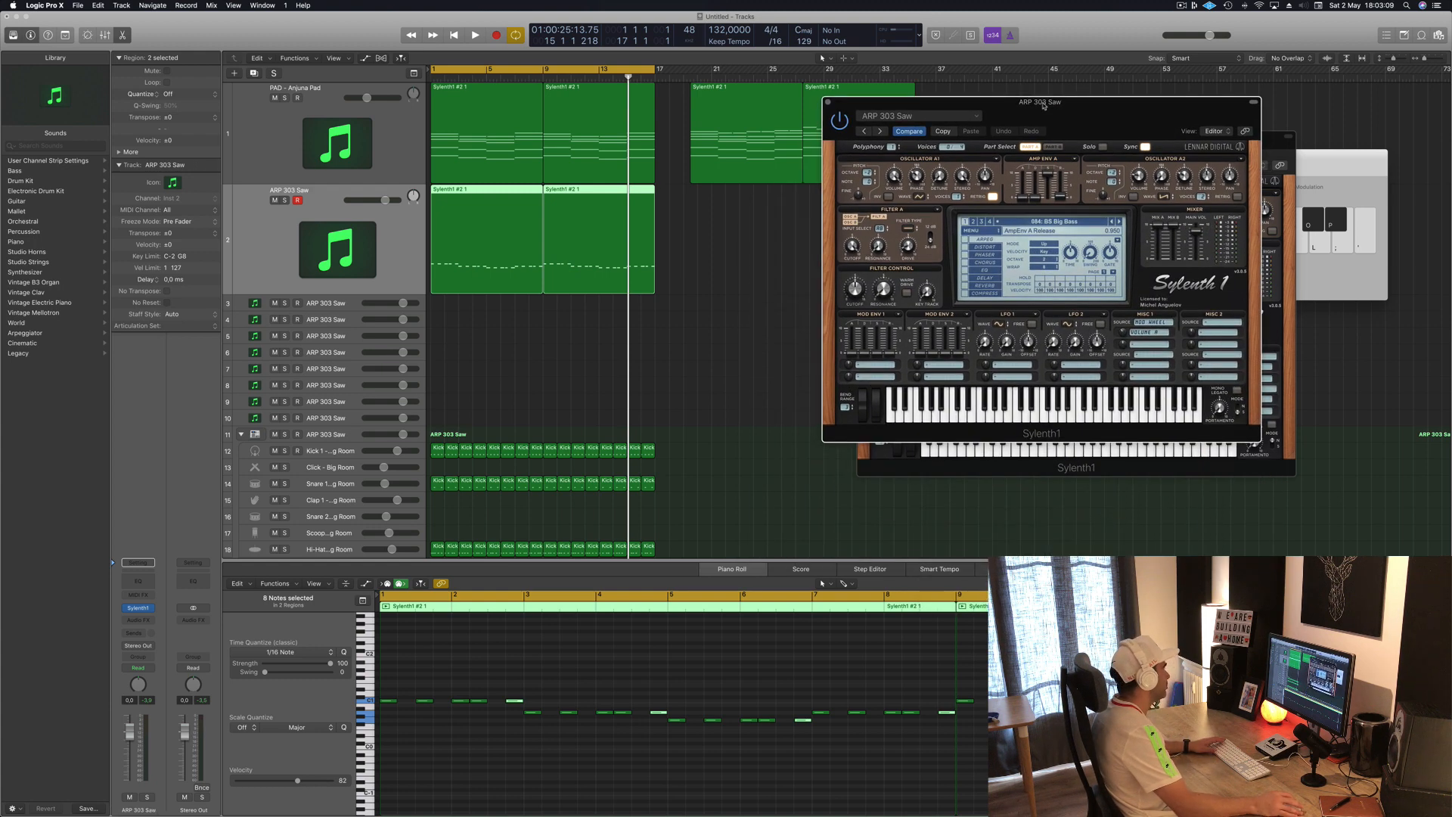
Lower the BS Big Bass track's volume slightly and audition the bass with the pad and drums.
click(143, 419)
key(space)
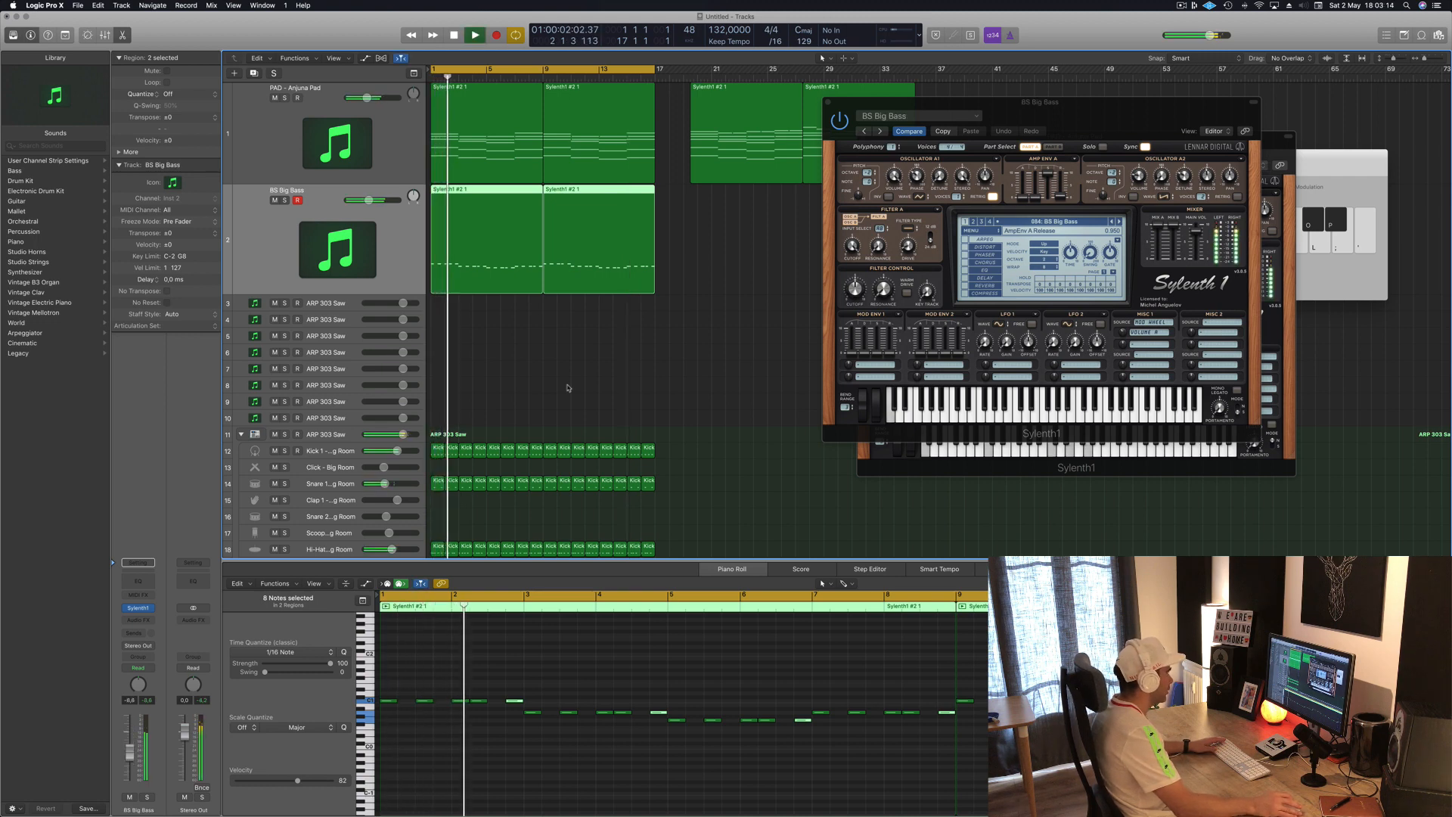
key(space)
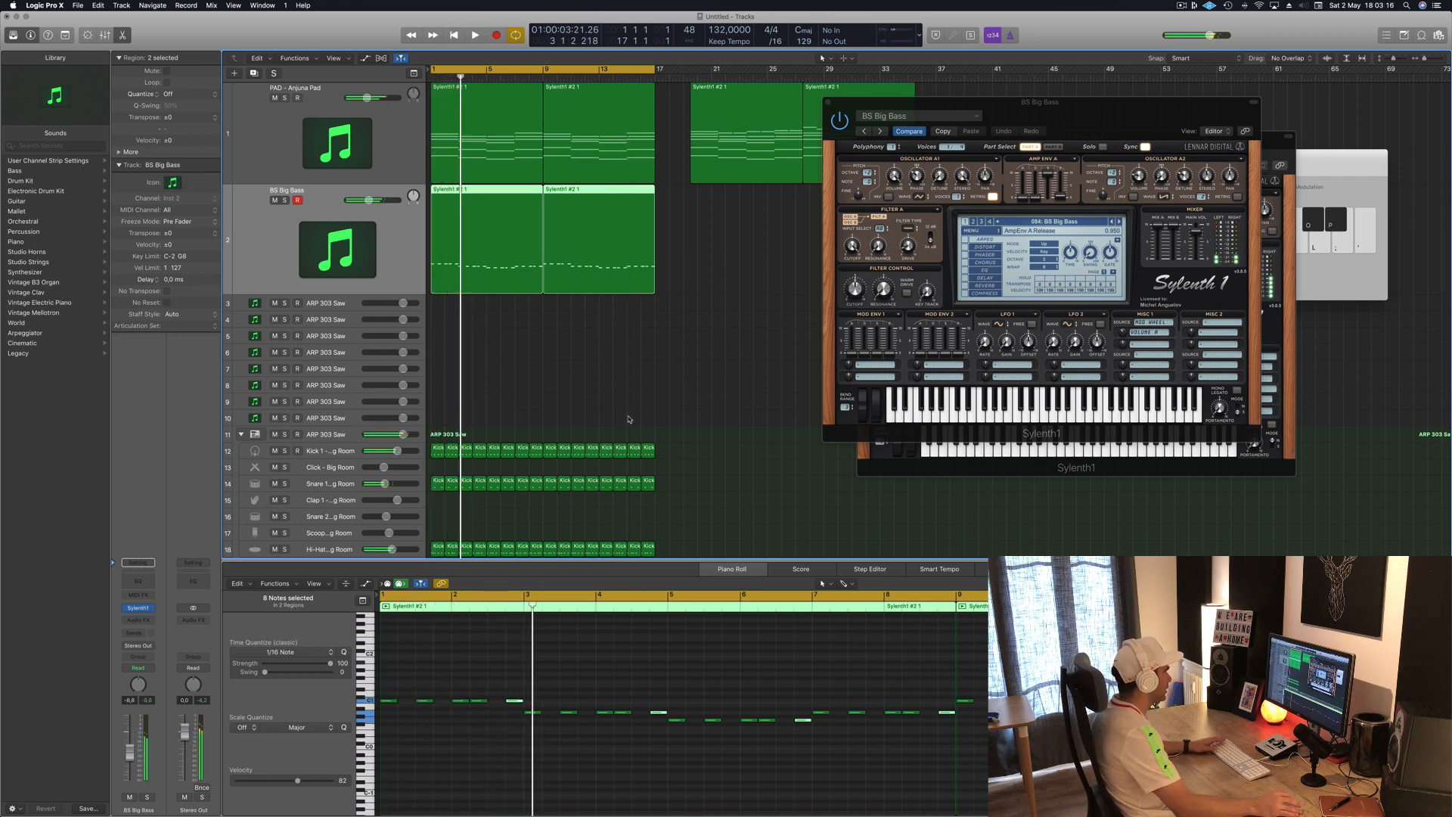
Transpose all bass notes in both regions up one octave and play the loop from the start.
click(678, 668)
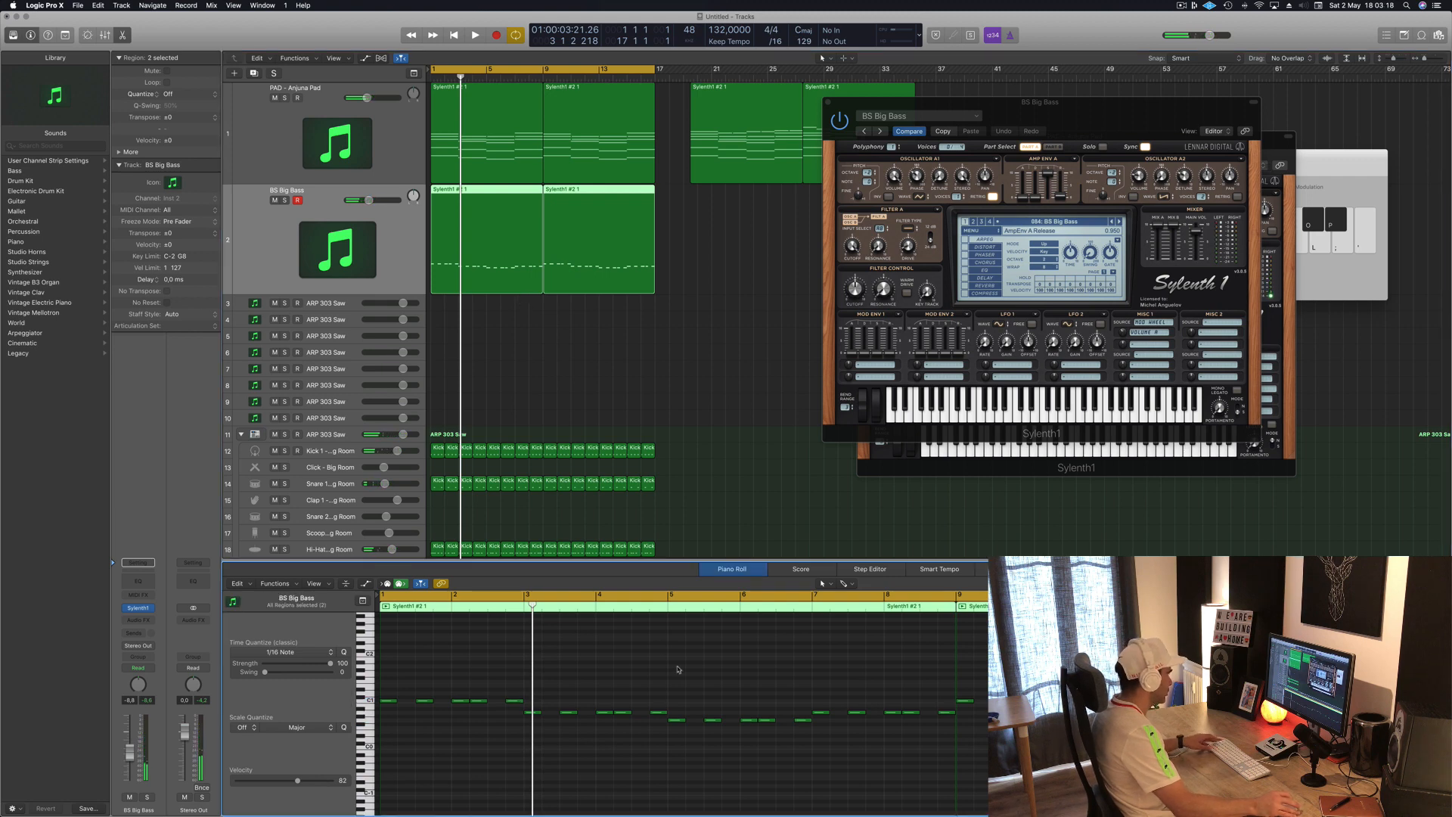
key(super+a)
key(alt+shift+Up)
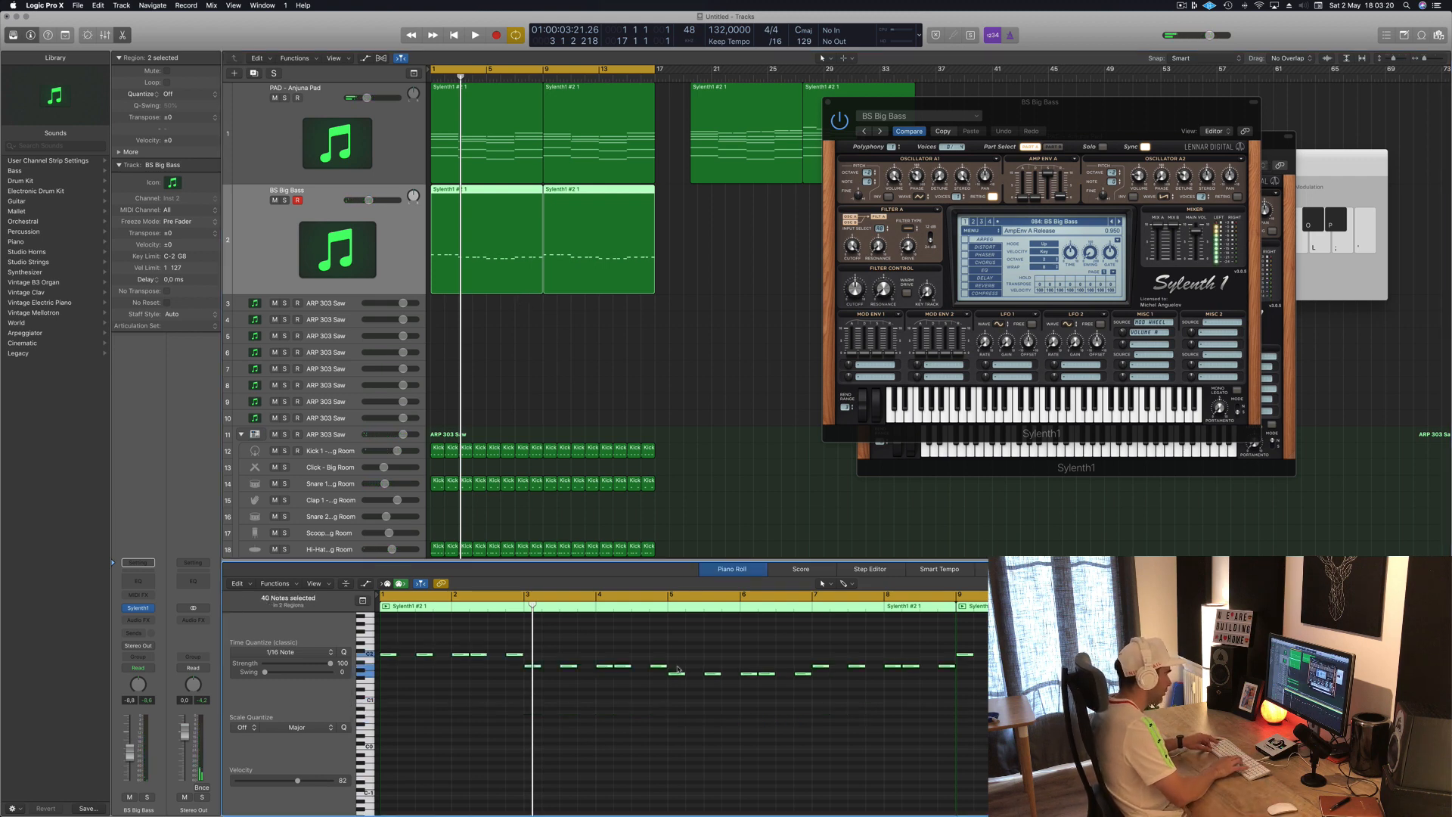
key(space)
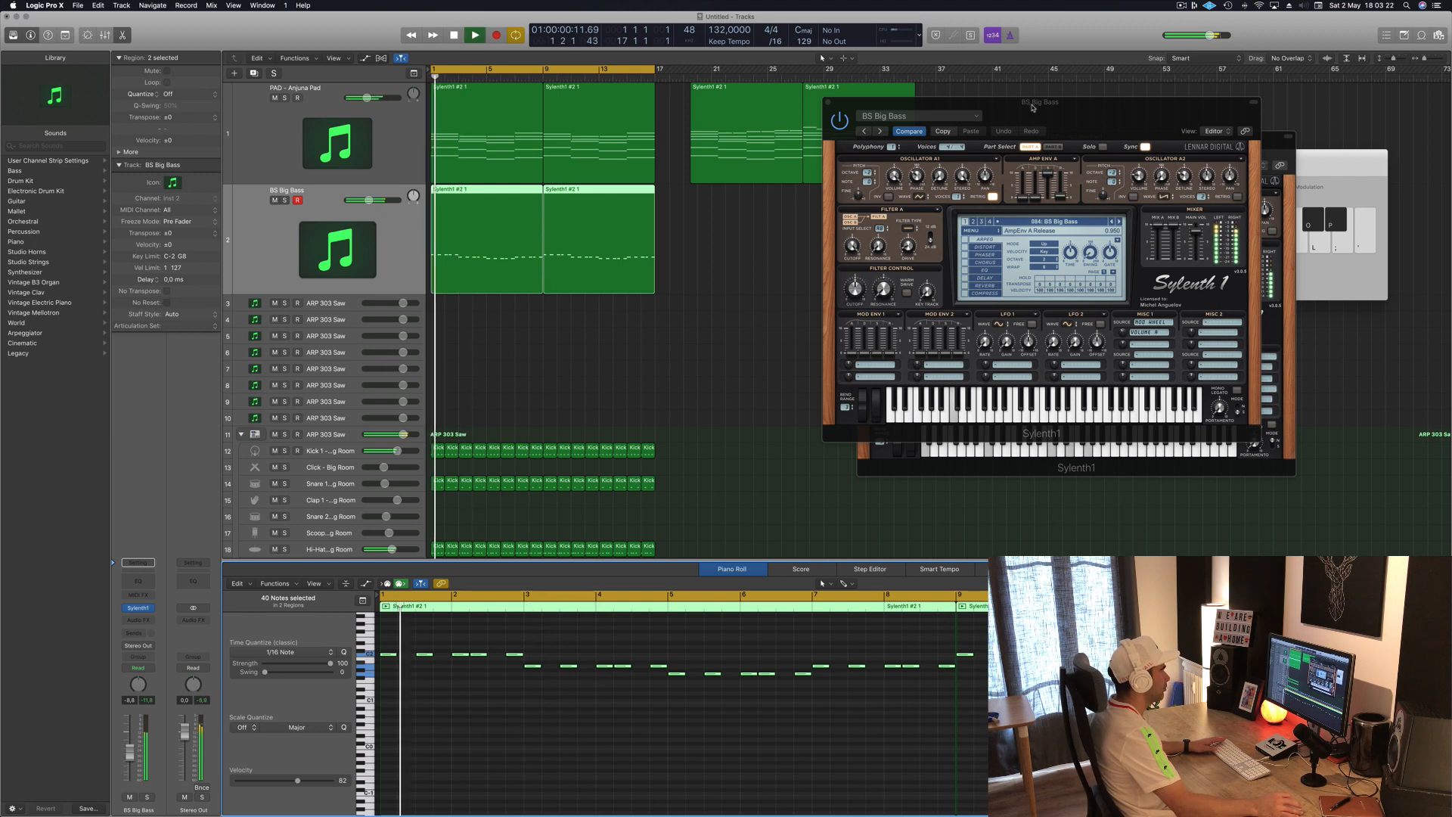
drag(1021, 102, 871, 186)
key(space)
key(space)
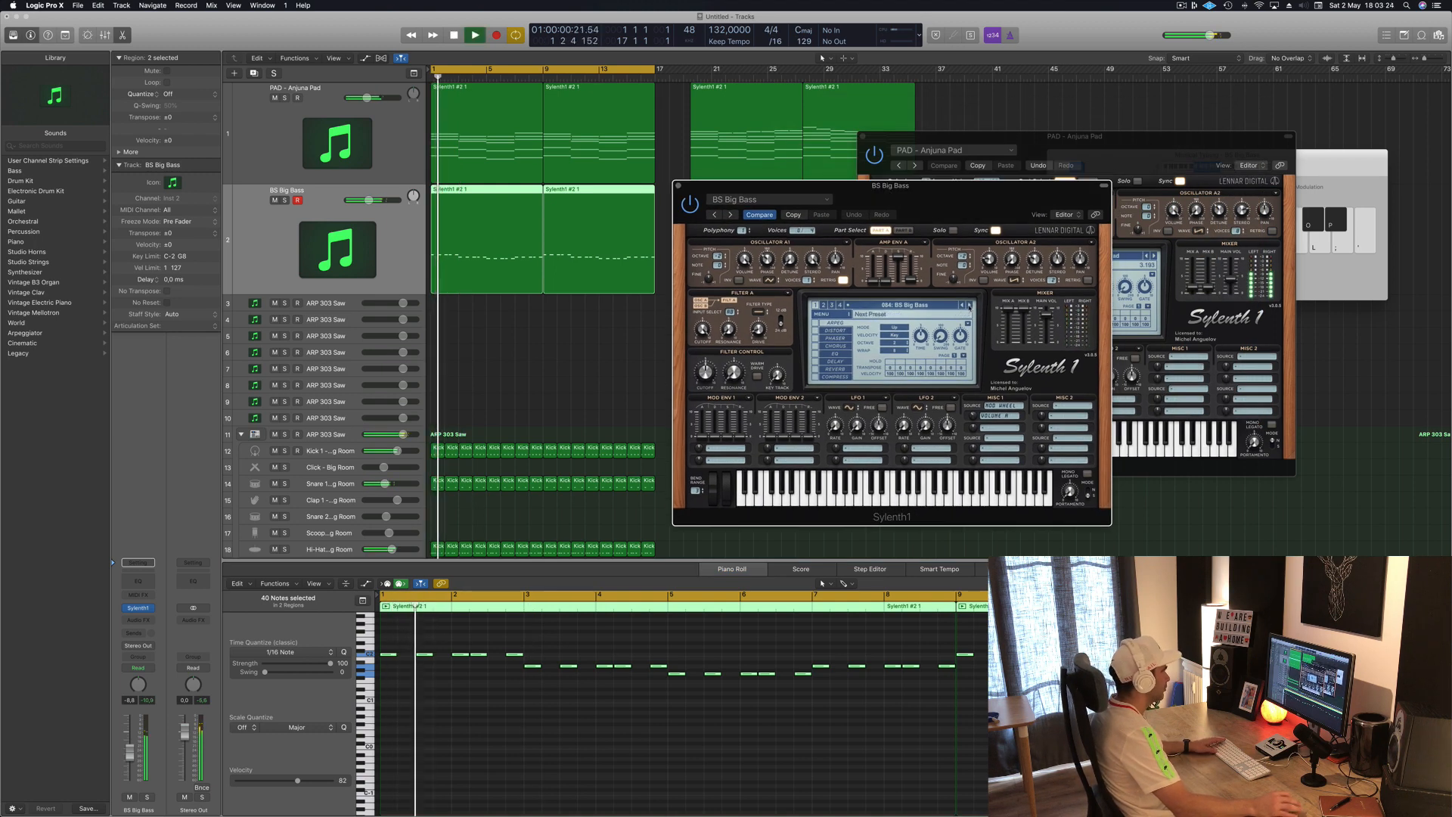
Shorten all bass notes and fill the gaps with copies for a denser rhythm, then restart playback.
scroll(511, 667, up, 2)
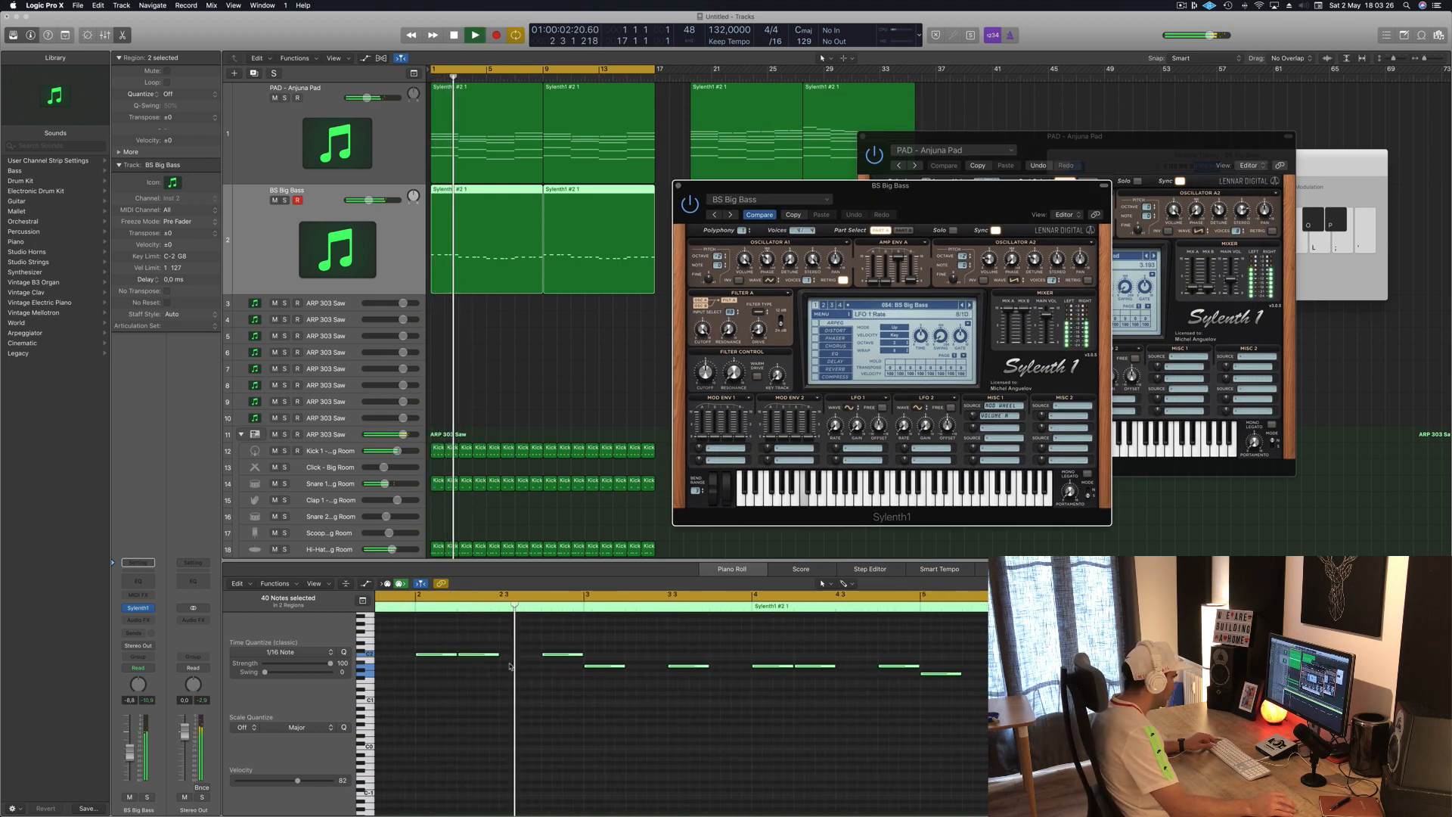
key(space)
scroll(484, 690, up, 2)
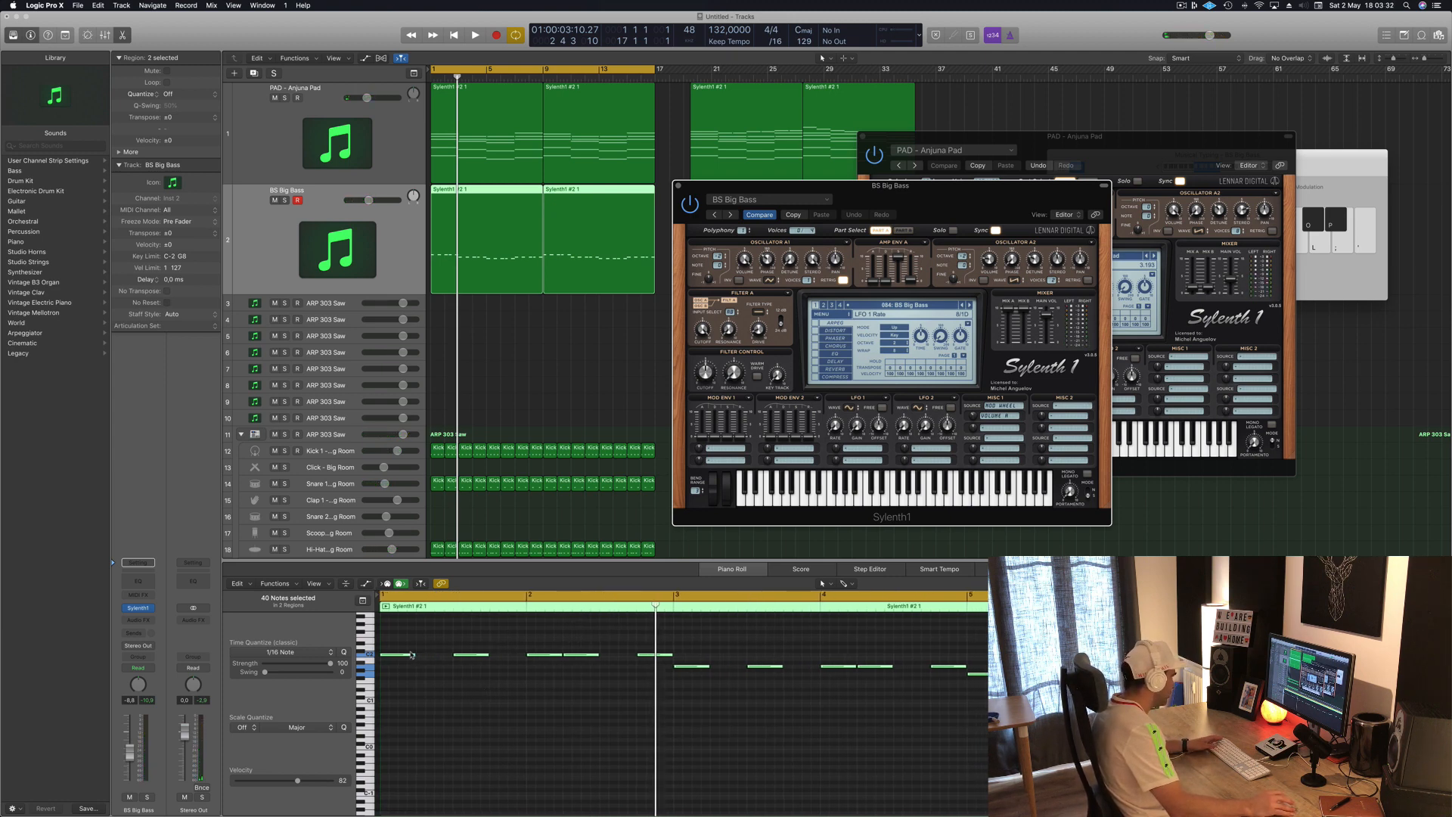
drag(415, 657, 444, 662)
key(space)
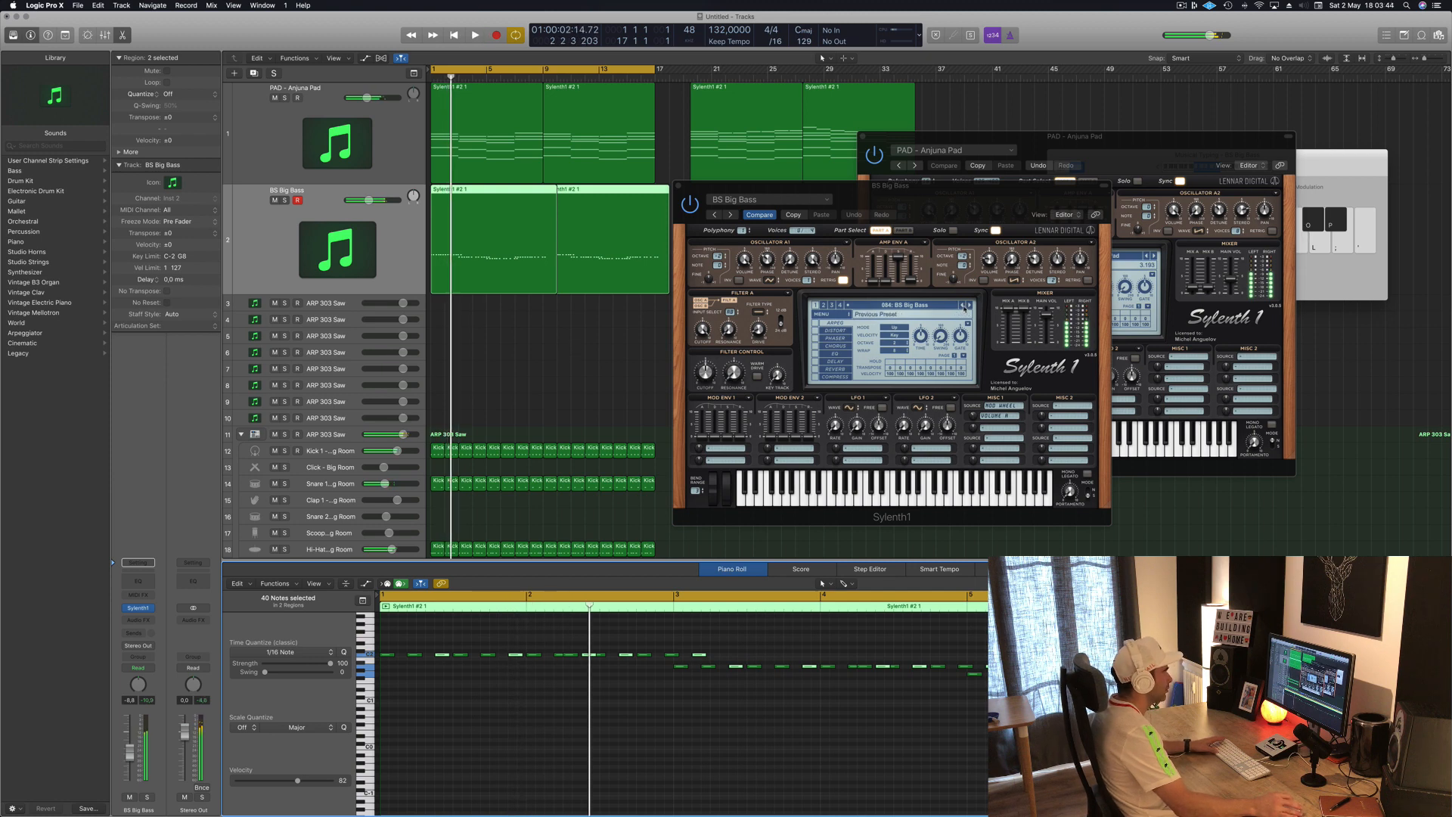
Step through the bass presets from BS Classic PWM to BS Italo while the loop plays.
click(970, 306)
click(971, 305)
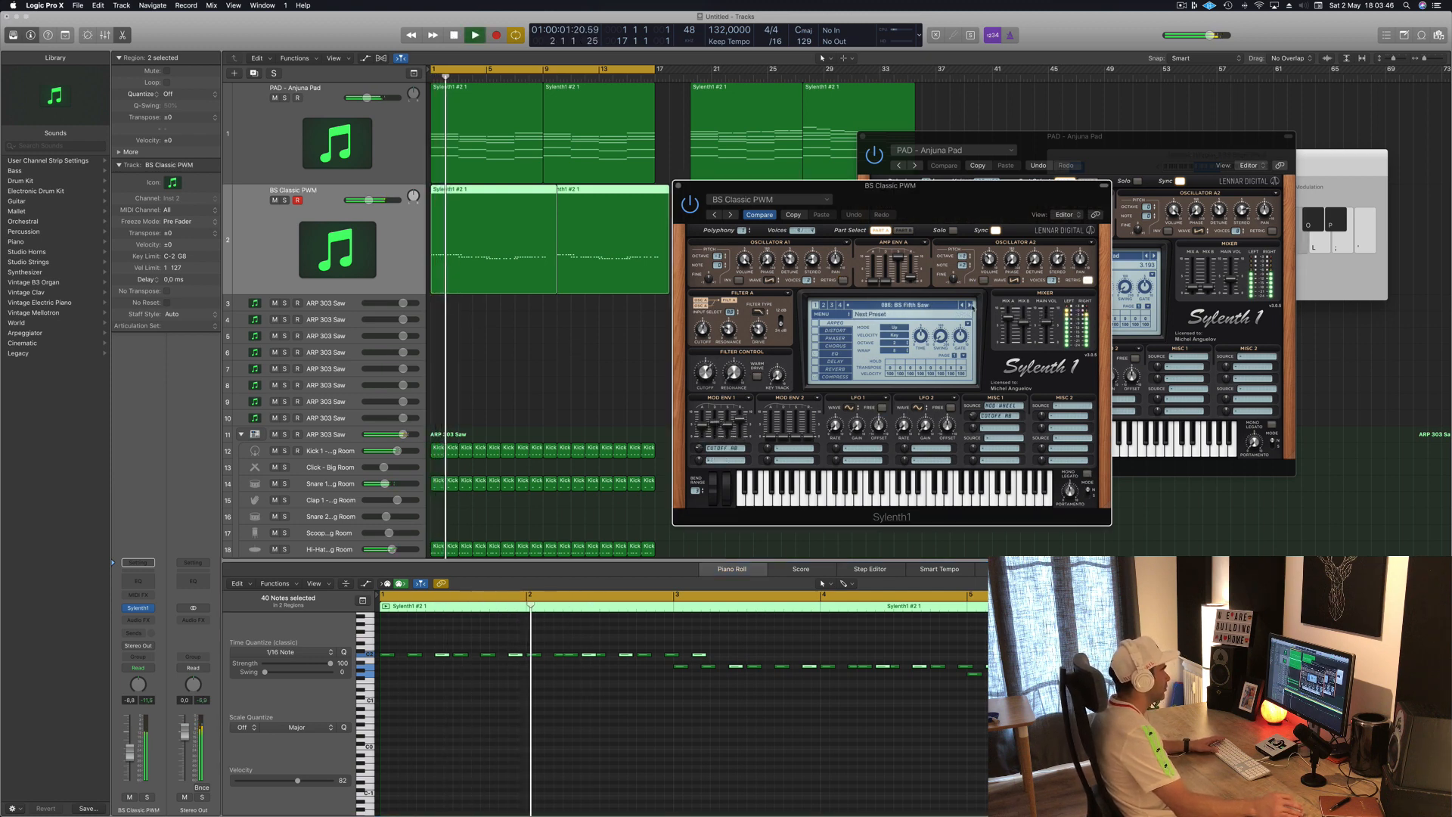
click(970, 305)
click(971, 305)
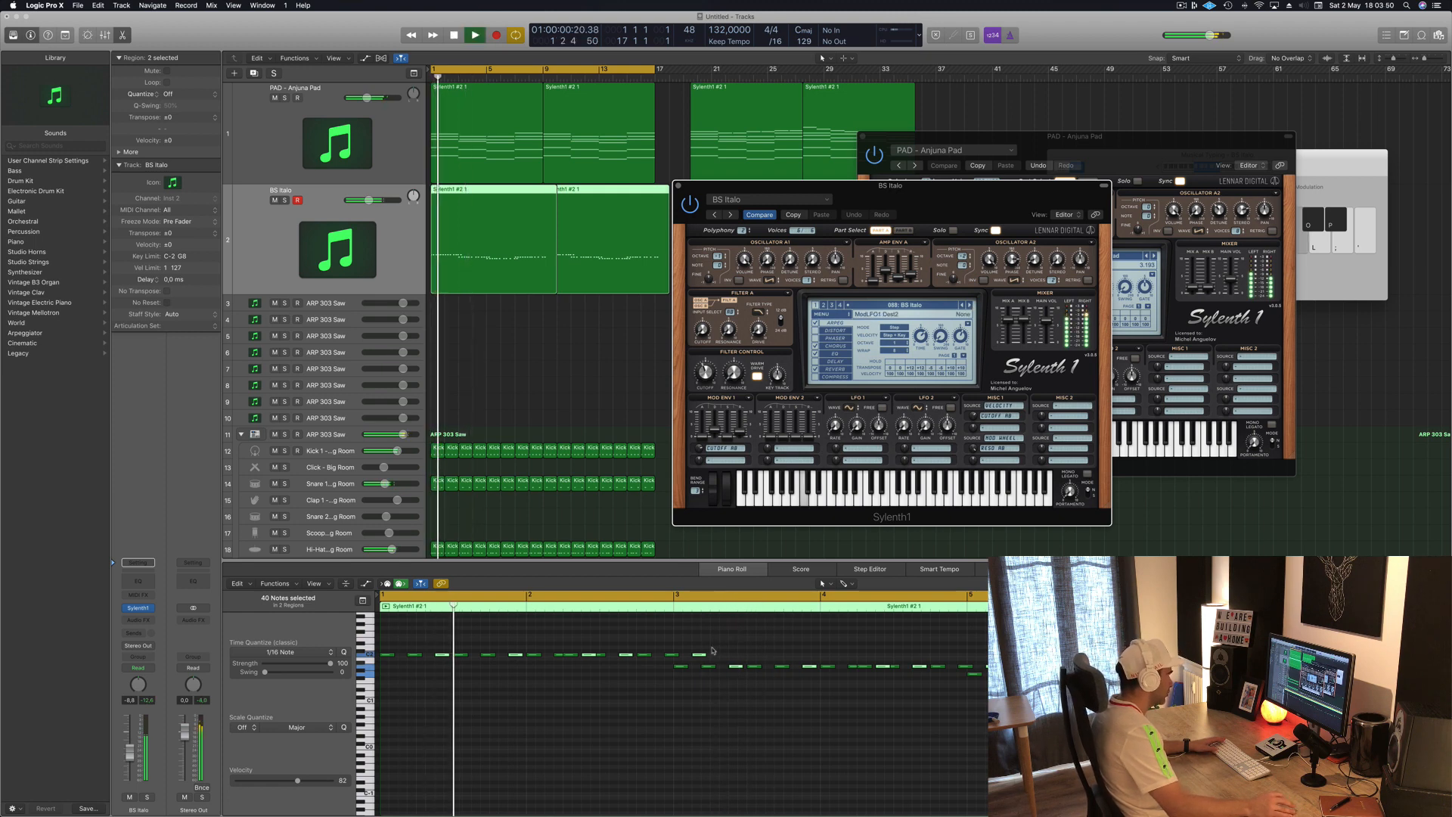
Delete the first chord's bass notes that run past bar 3 and those throughout bar 2, then restart playback.
click(675, 663)
key(Return)
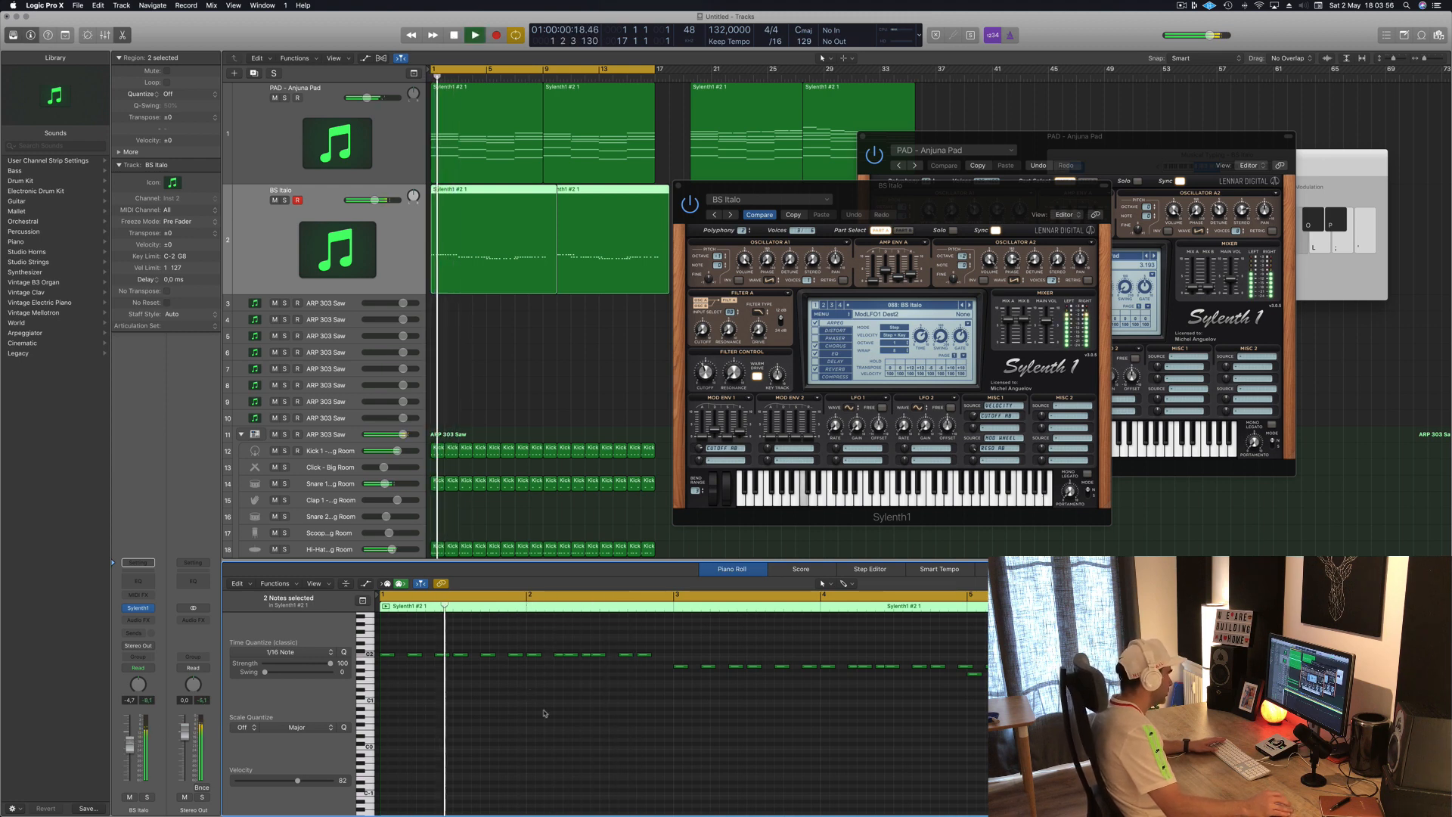
drag(664, 648, 531, 668)
key(BackSpace)
key(space)
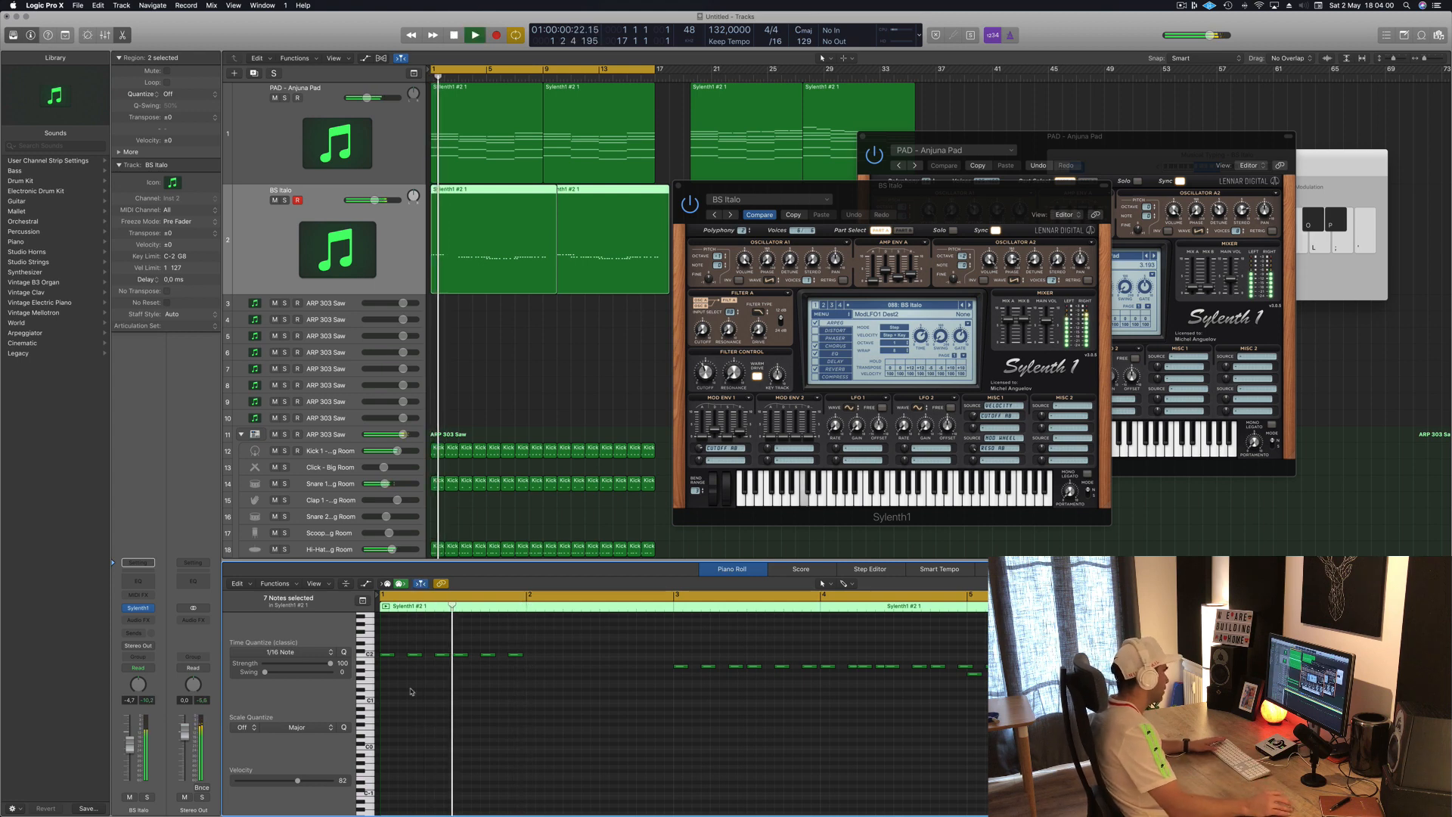
Audition the following bass presets from BS LMBass to BS SquareRoot against the loop.
click(971, 305)
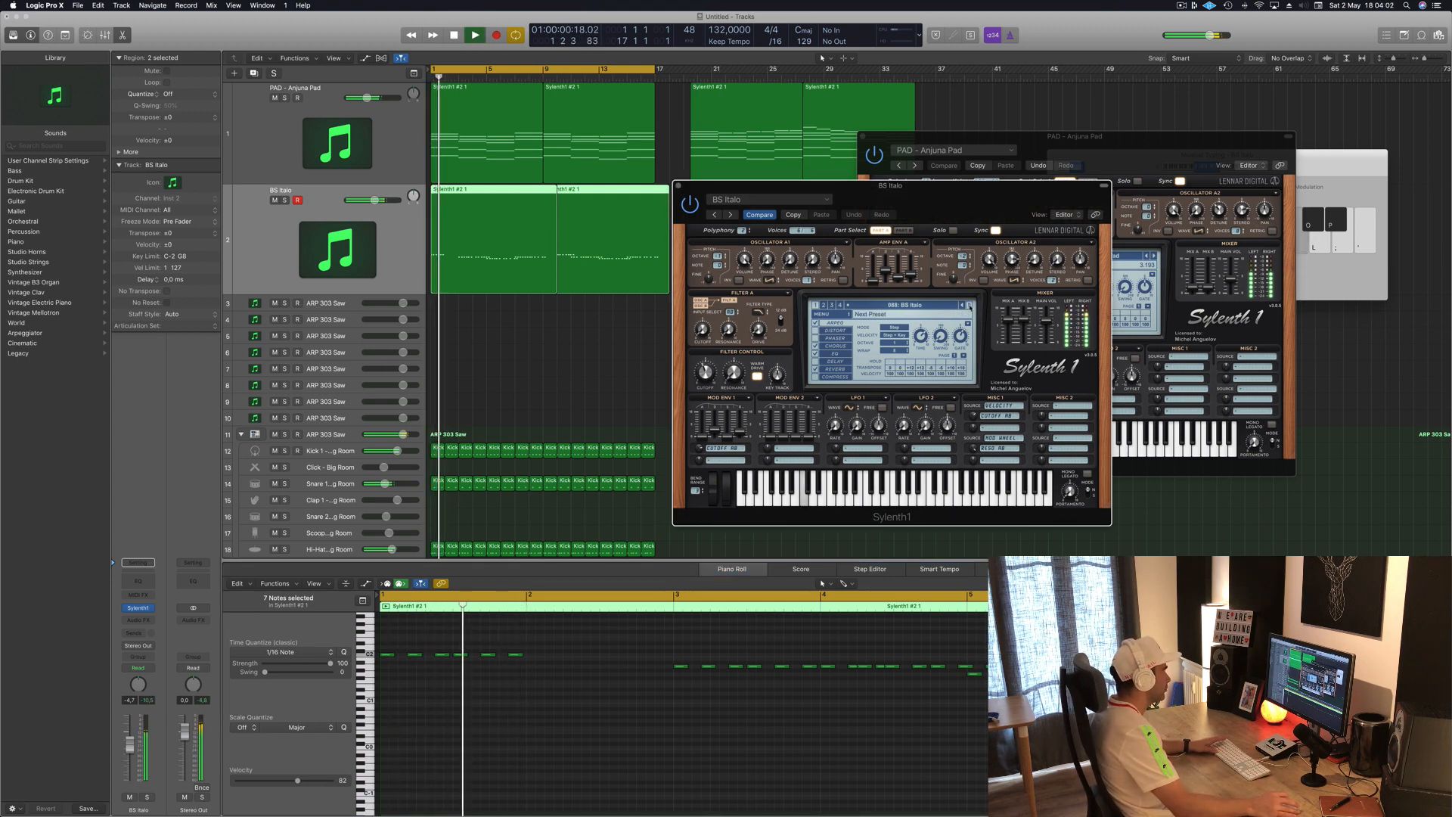
click(971, 305)
key(space)
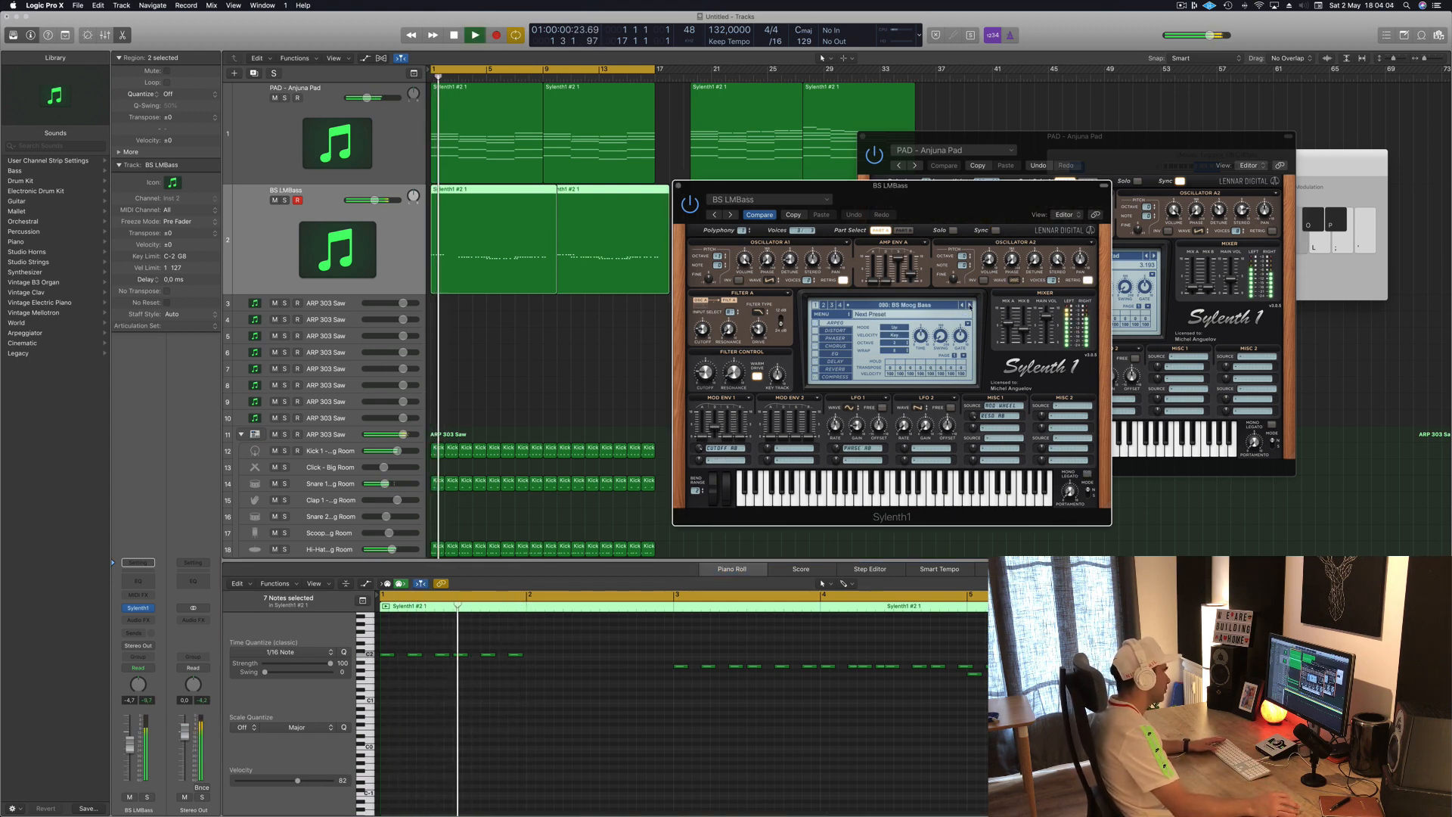
click(971, 305)
click(970, 305)
click(971, 305)
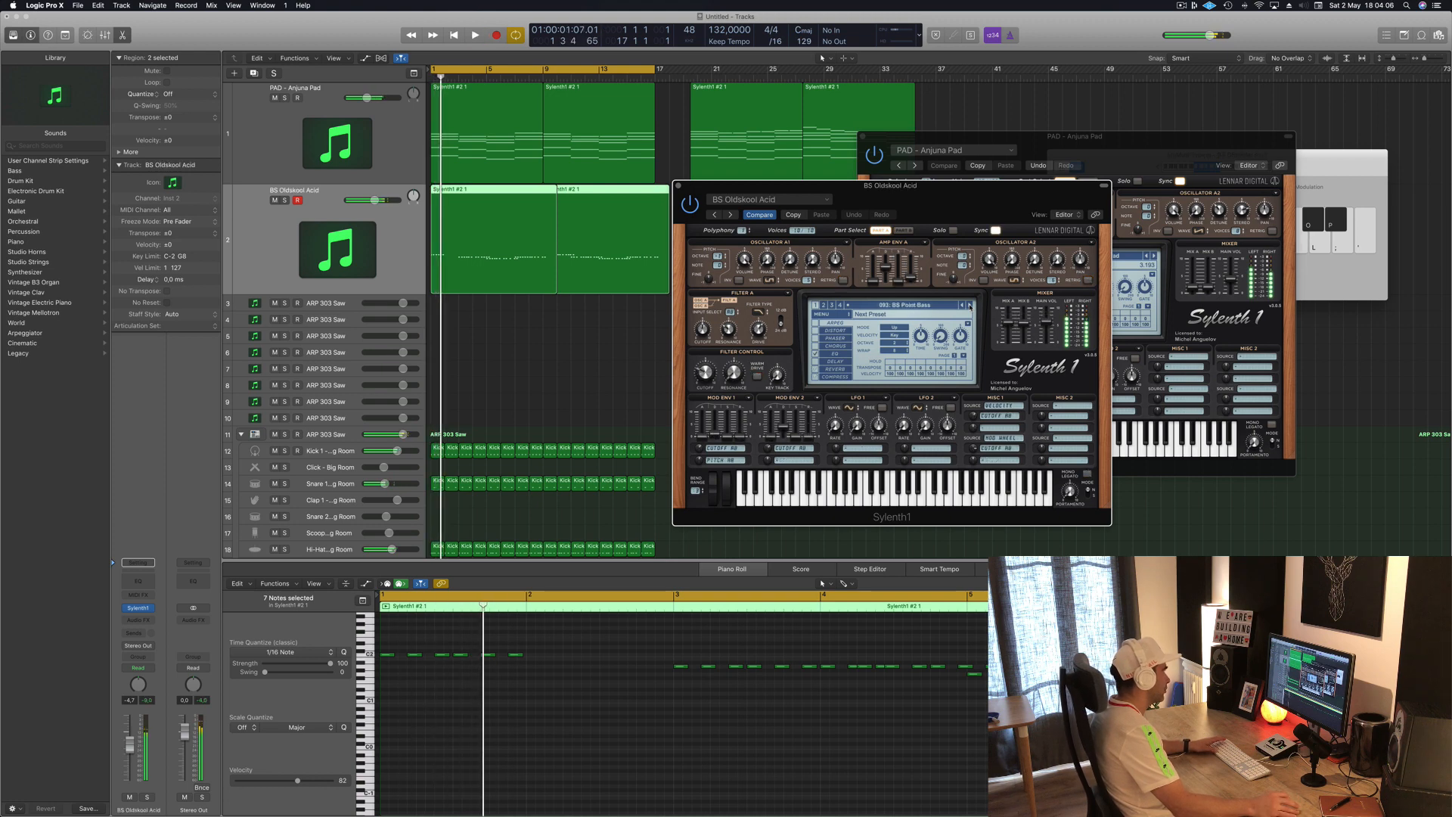
click(970, 304)
key(space)
click(970, 305)
key(space)
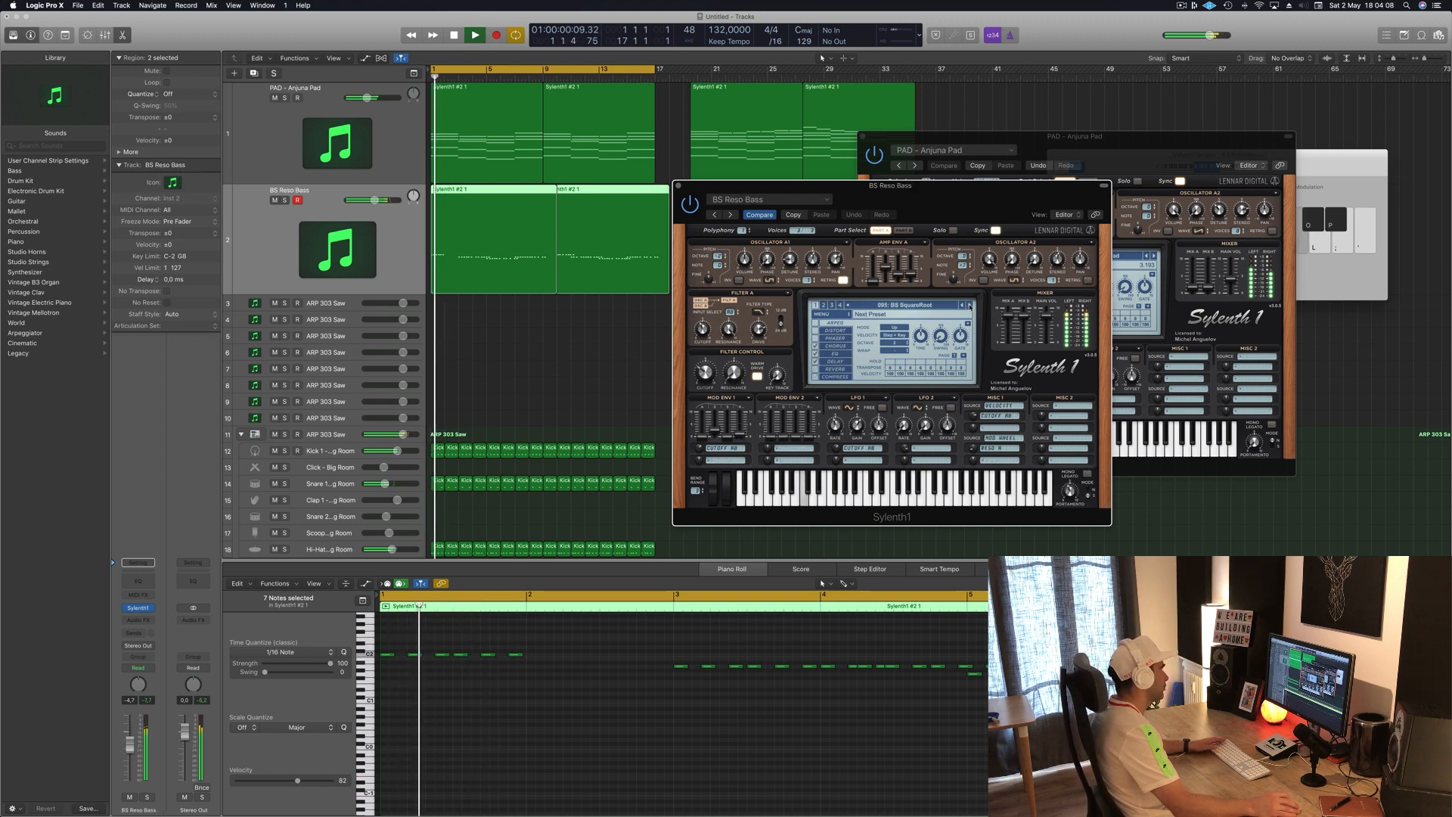
Continue auditioning presets from BS TranceBass and BS Unison Bass through PD ChillPad to PD Morphing Pad.
click(970, 305)
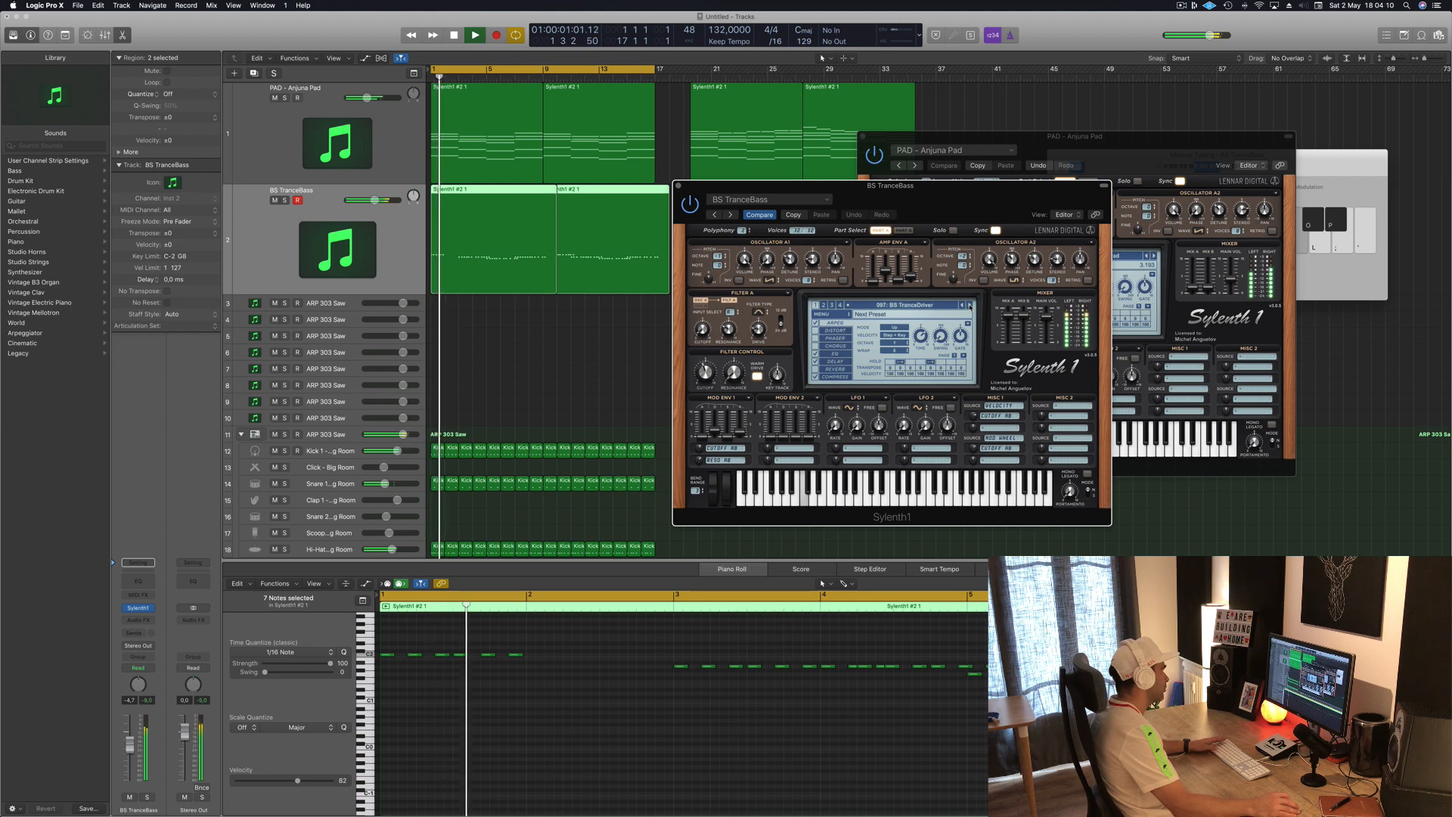
click(971, 305)
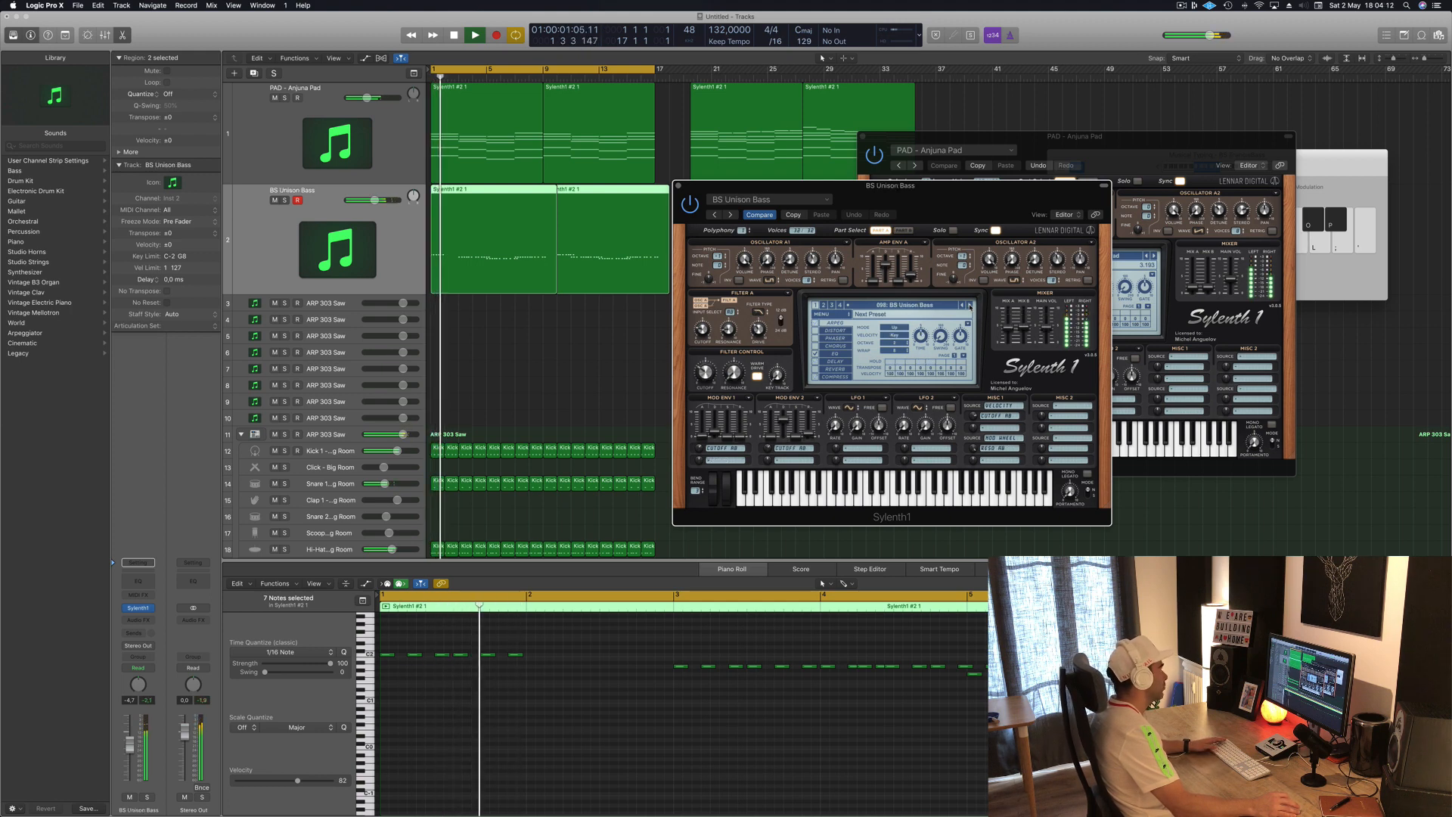
click(970, 306)
click(971, 306)
click(970, 306)
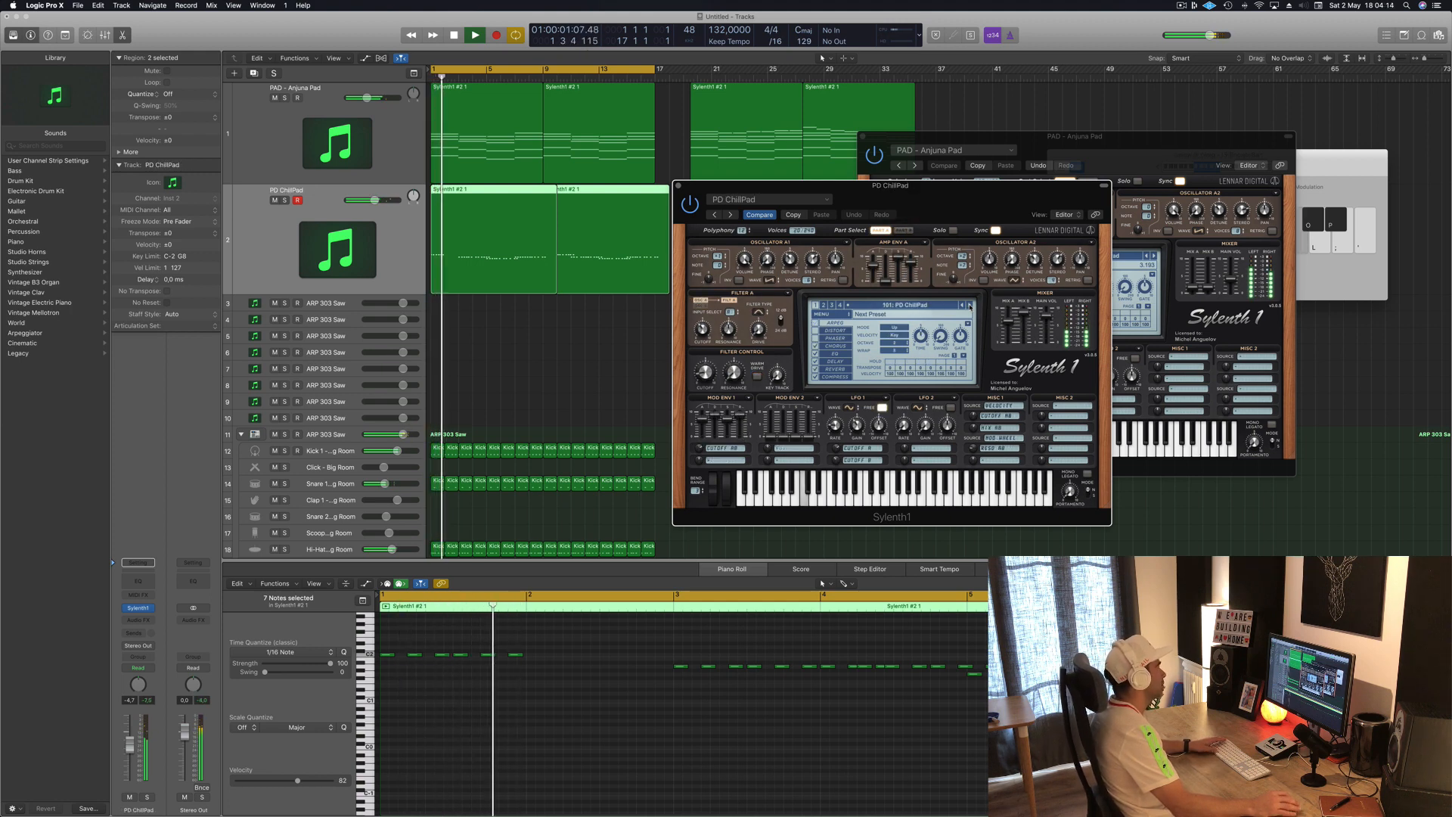
click(971, 307)
click(970, 306)
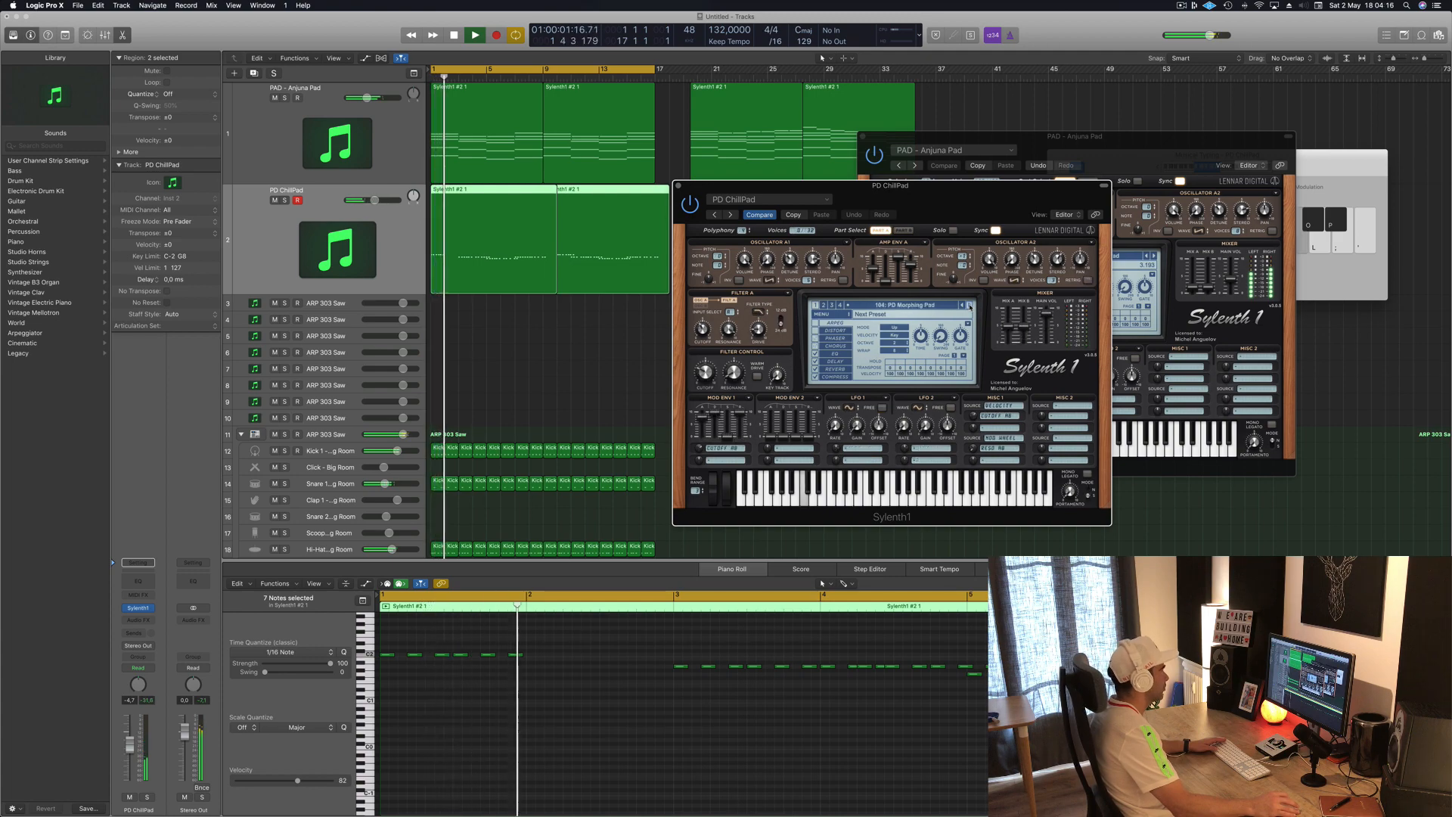
Switch Sylenth1 to the second preset bank, load BS Aggressor and audition onward through BS Bad Company to BS Books.
click(874, 309)
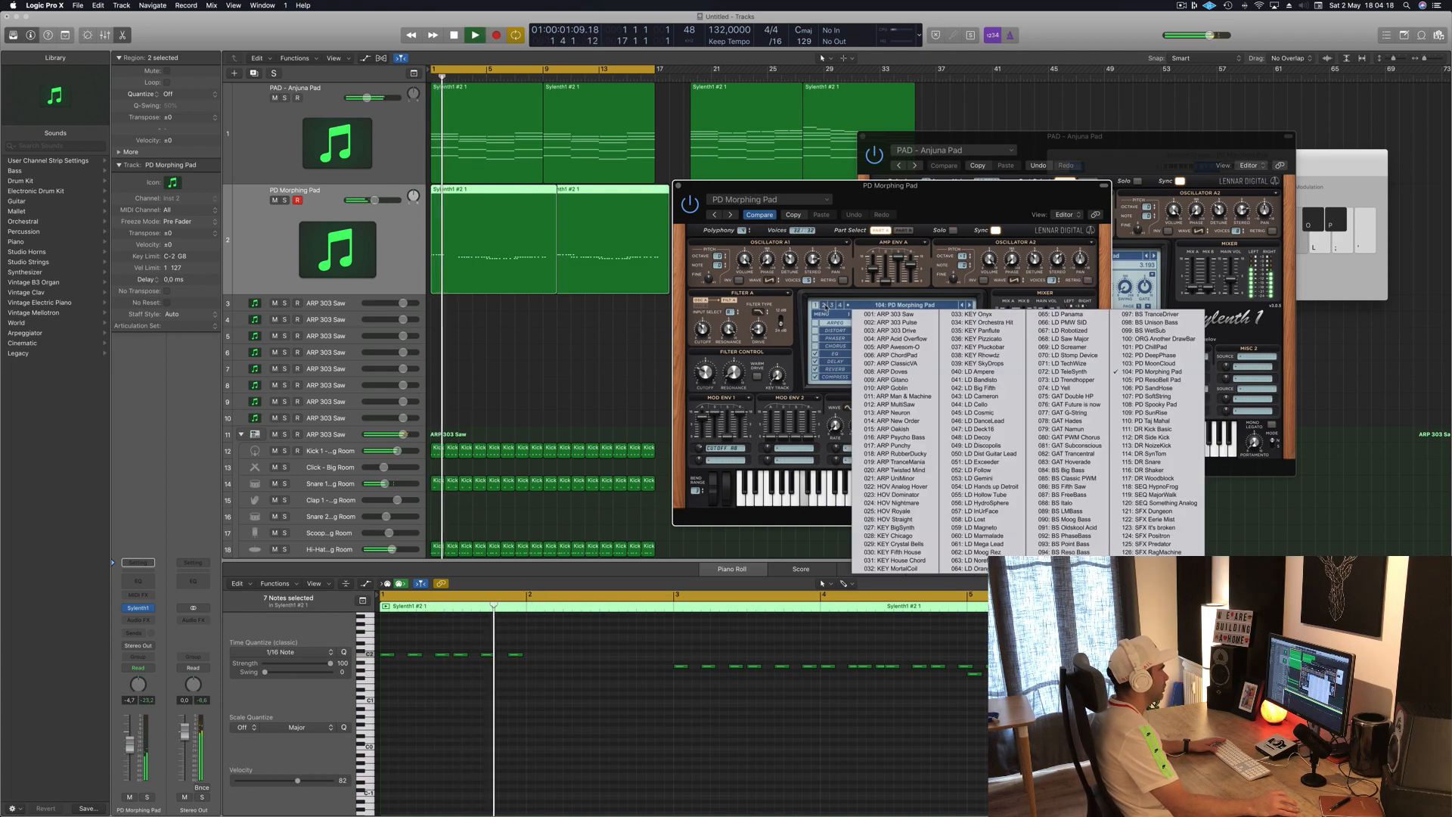
click(825, 306)
click(825, 307)
click(875, 306)
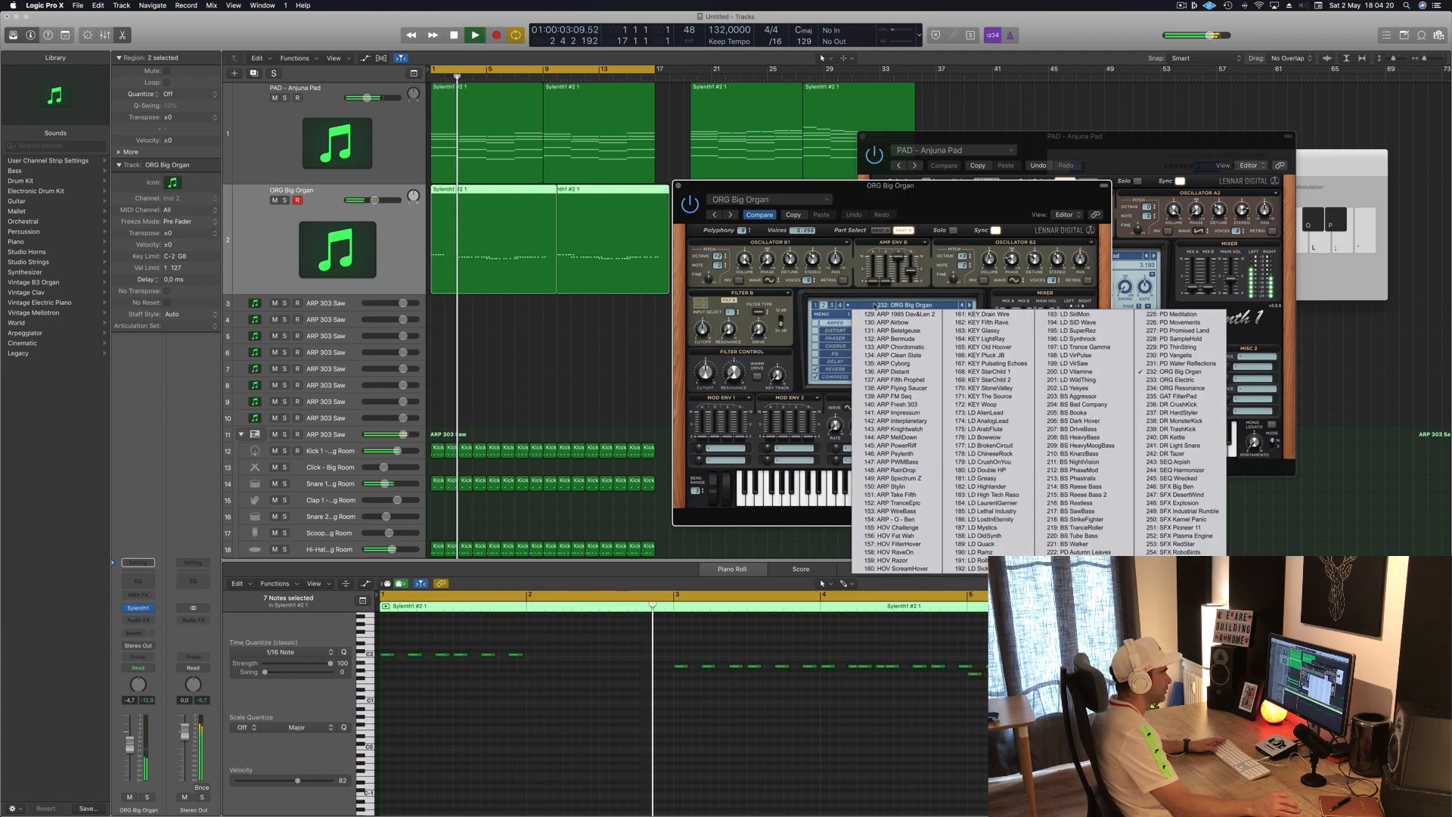
click(1086, 396)
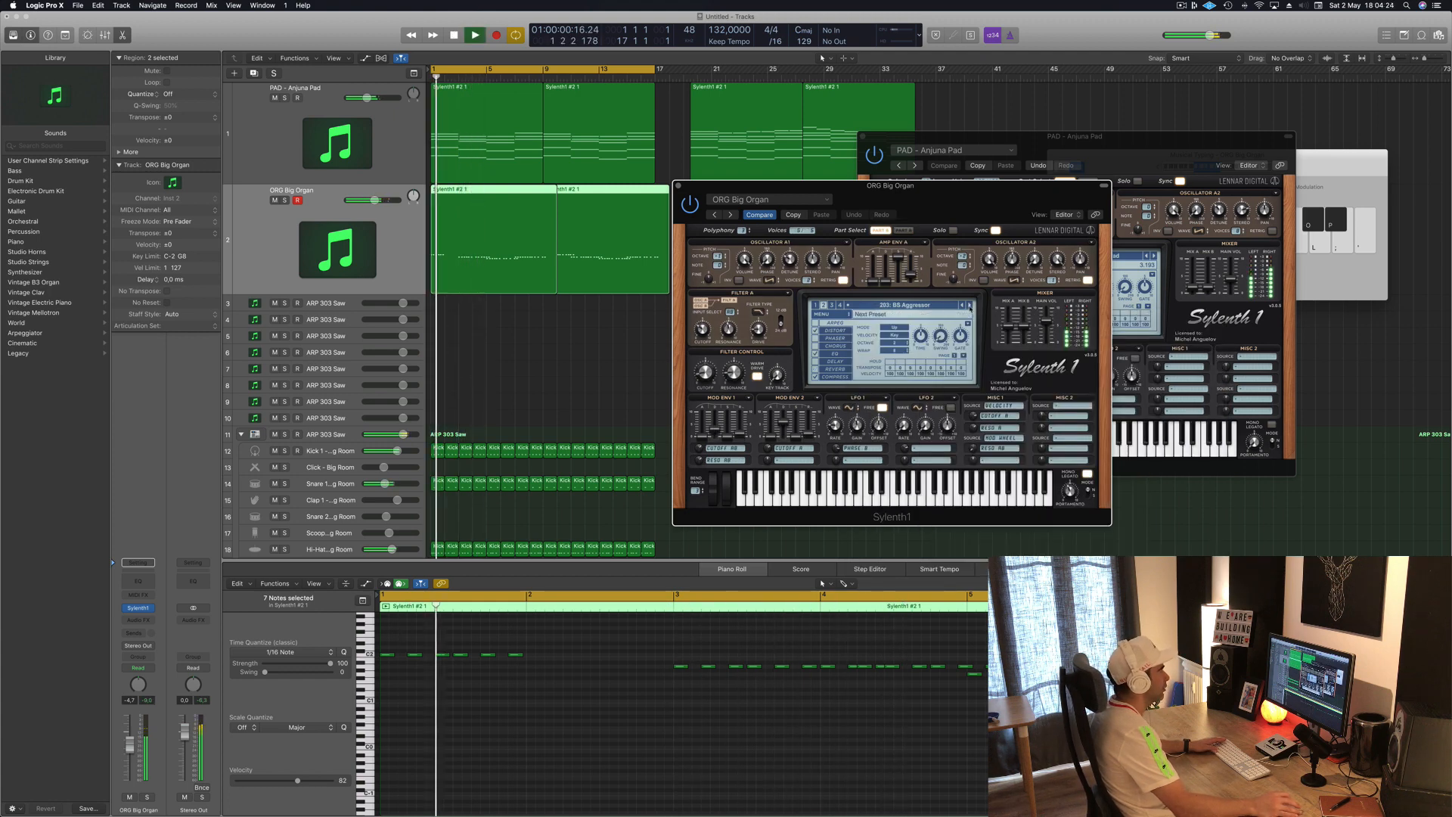
click(970, 306)
click(969, 306)
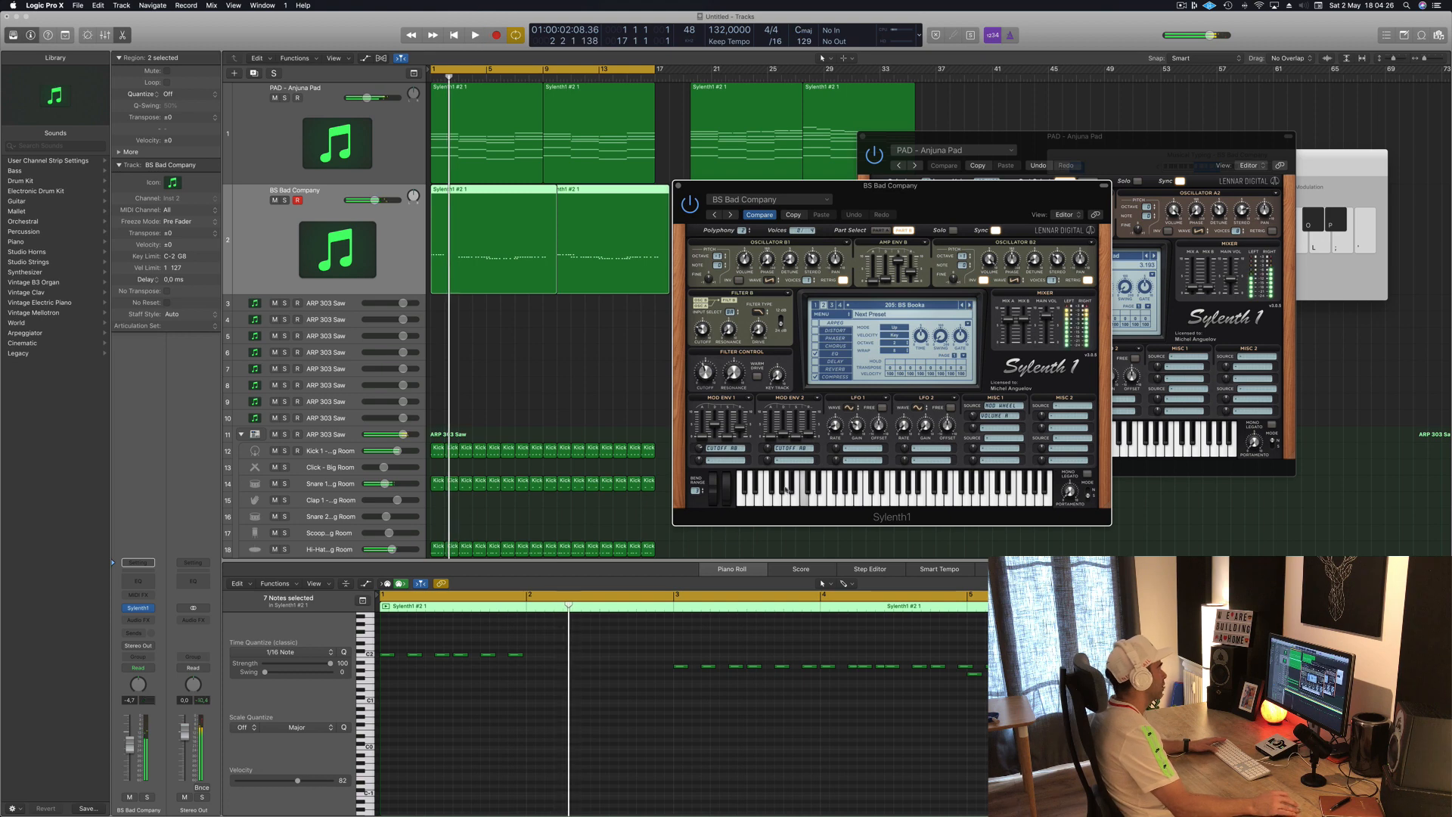
Copy the first chord's six-note bass pattern from bar 1 into bar 2 and check it in playback.
drag(617, 642, 532, 656)
key(space)
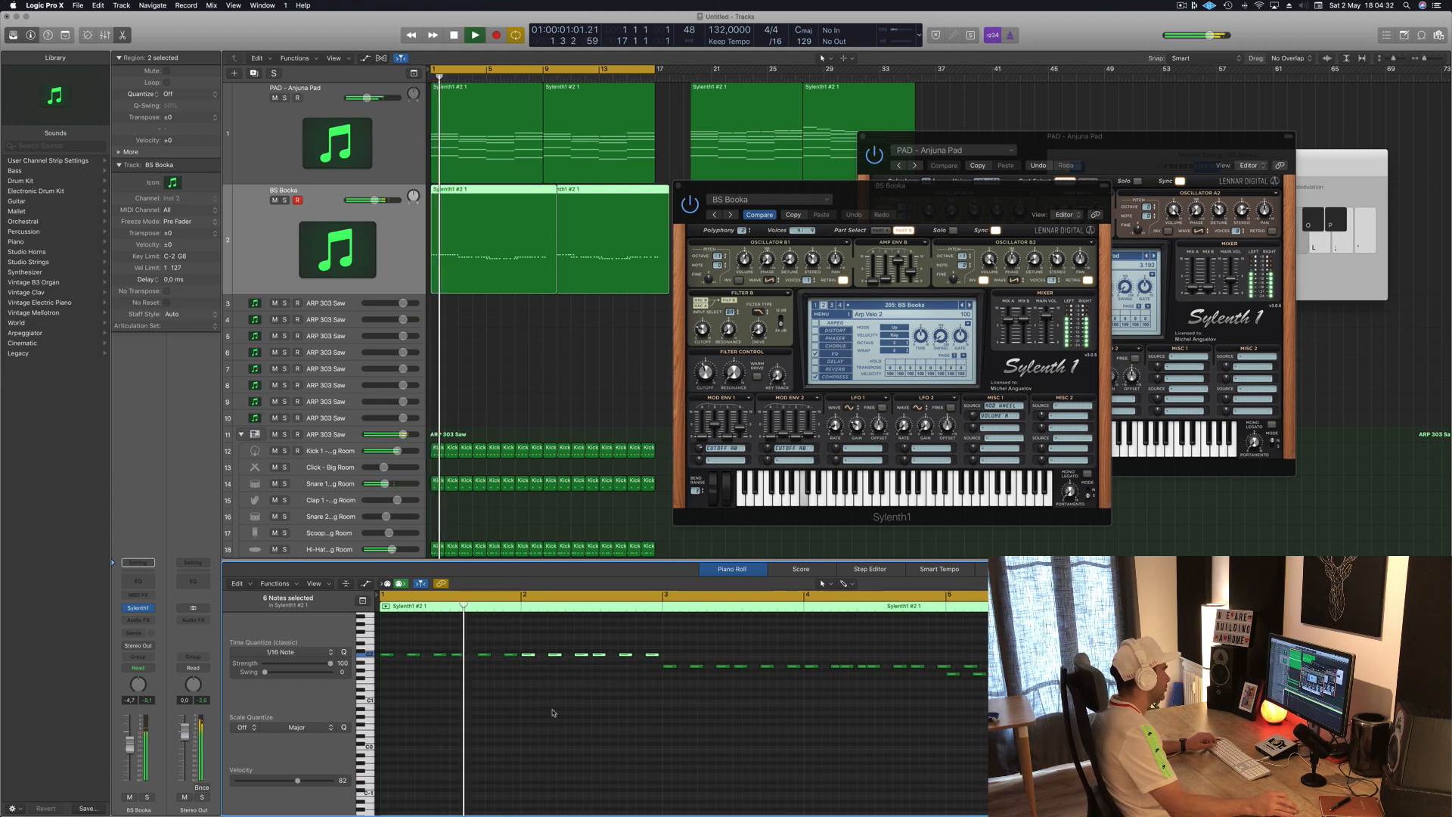
scroll(553, 711, down, 4)
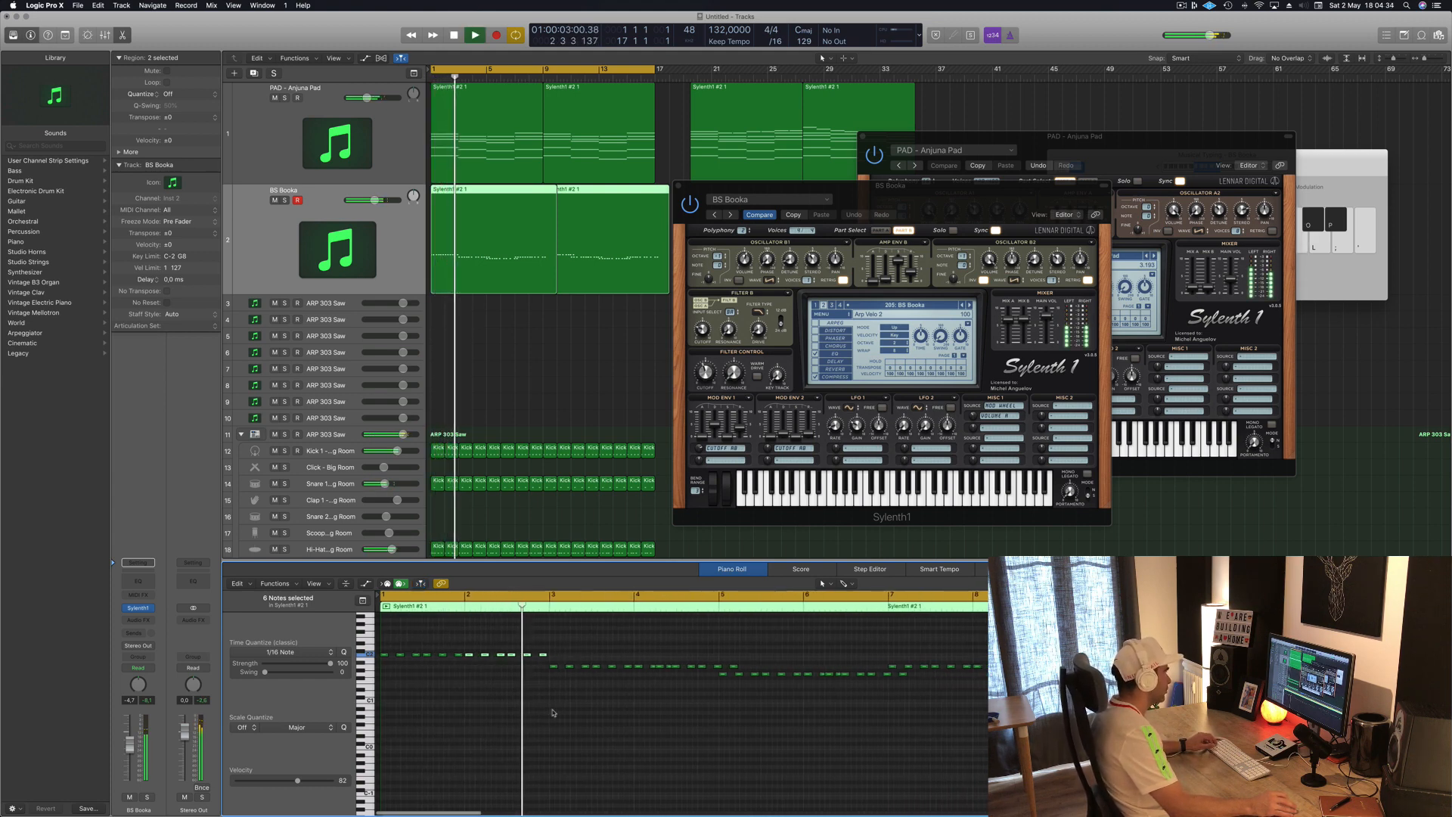
scroll(561, 700, up, 2)
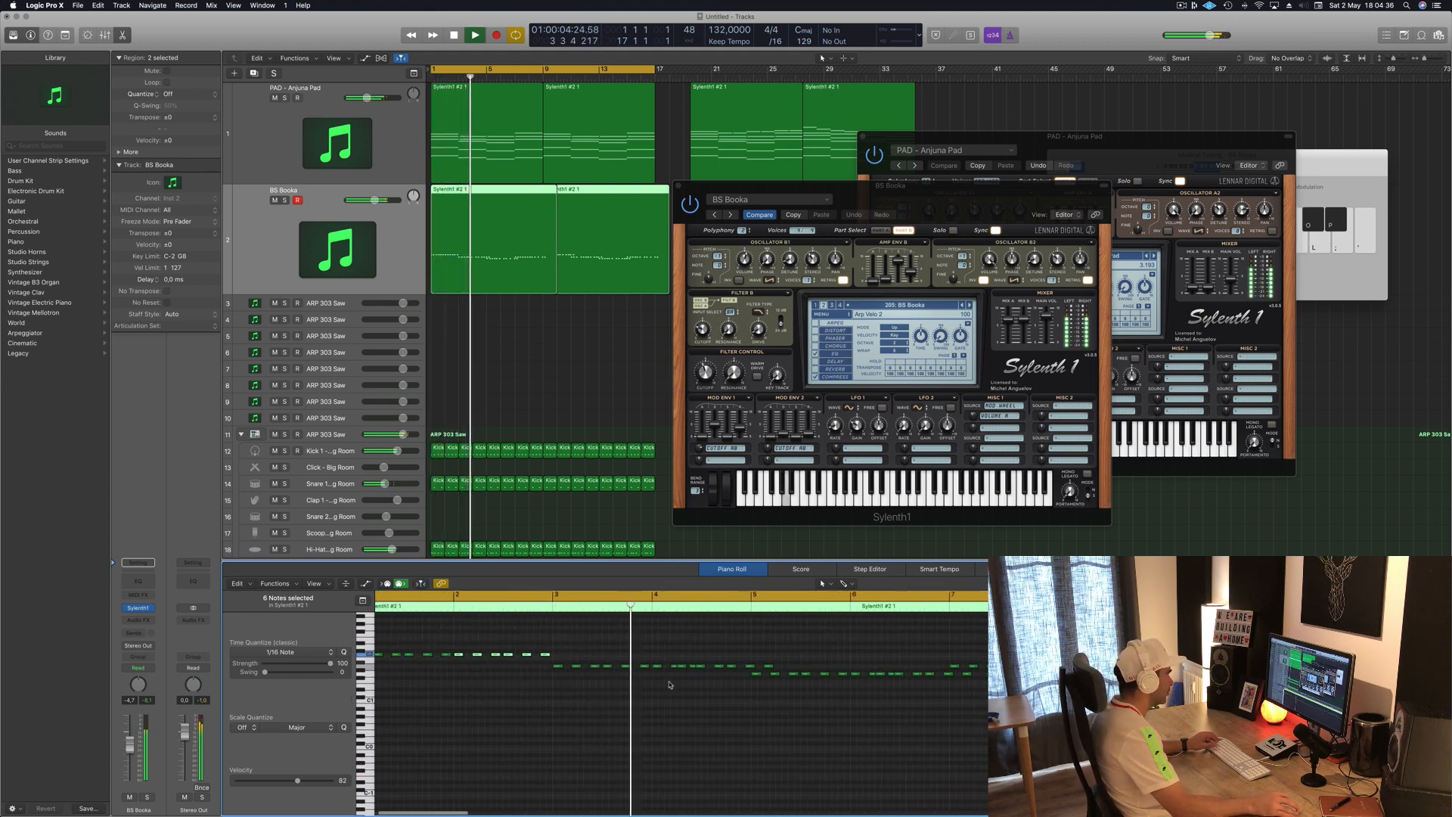
Replace the bass notes in bars 4, 6 and 8 with copies of the six-note patterns from bars 3, 5 and 7.
key(space)
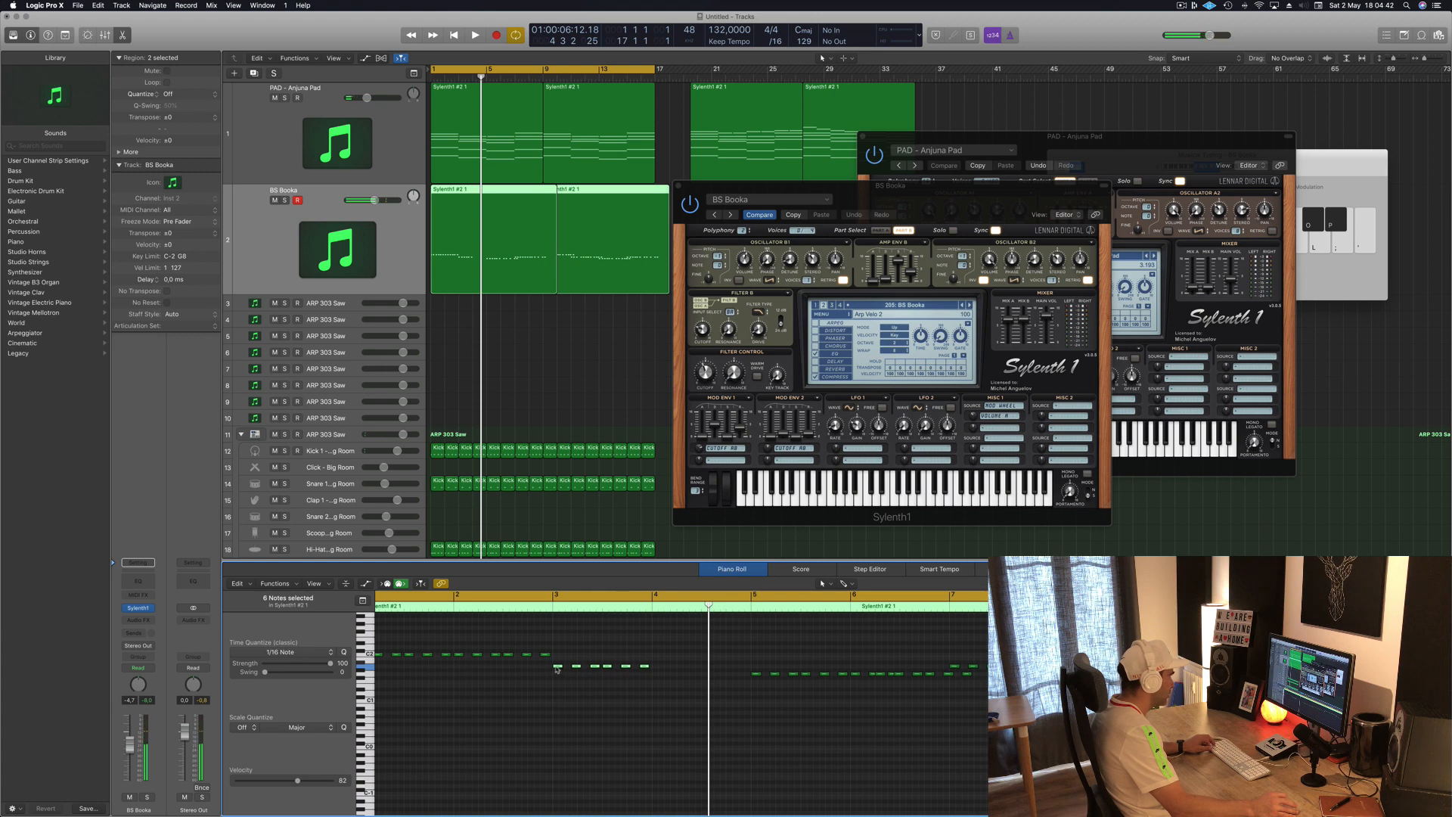
drag(557, 669, 656, 670)
key(space)
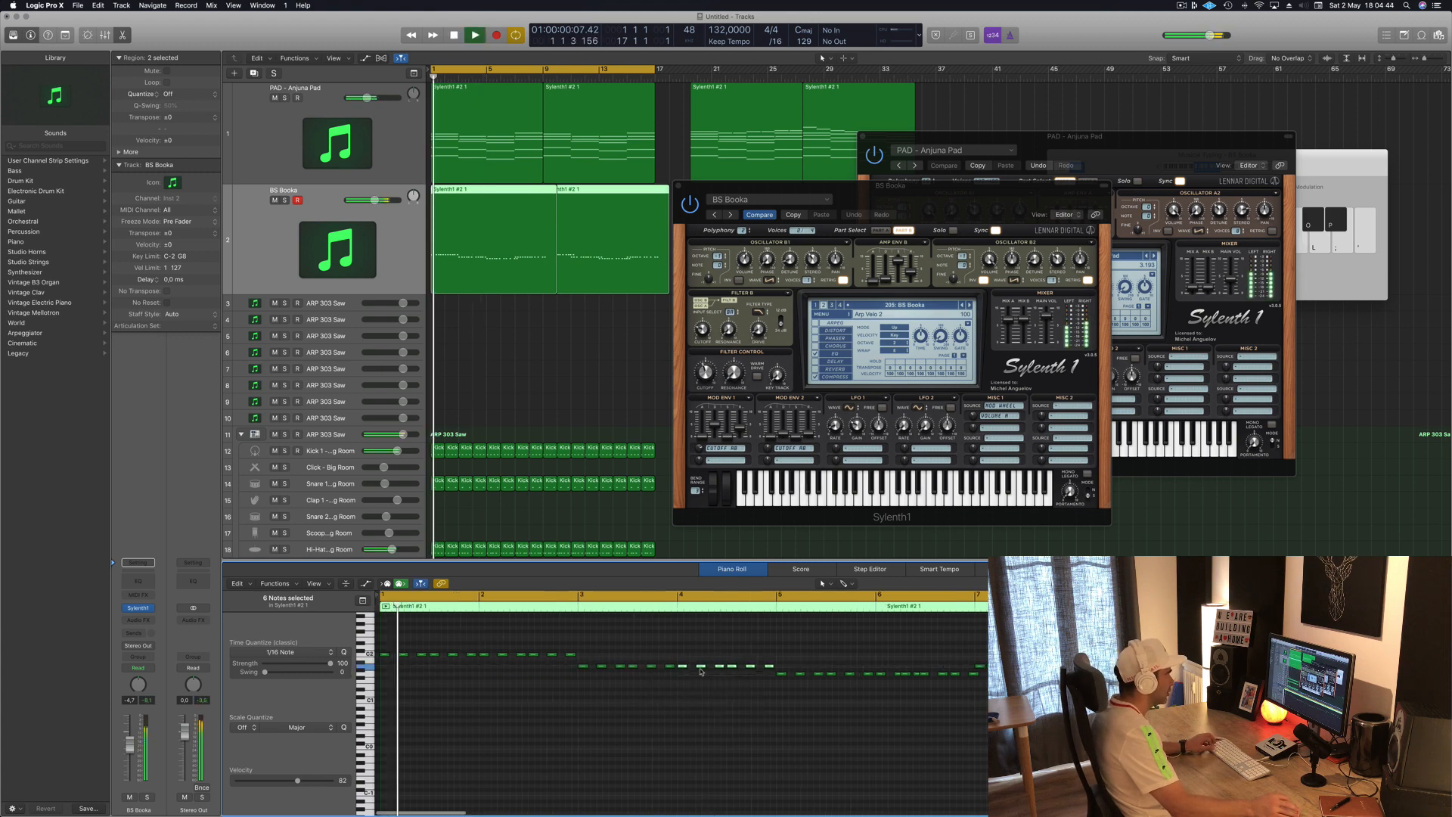
mouse_move(807, 670)
mouse_down()
mouse_move(906, 703)
mouse_move(722, 682)
mouse_move(811, 679)
mouse_up()
key(Delete)
scroll(890, 683, left, 1)
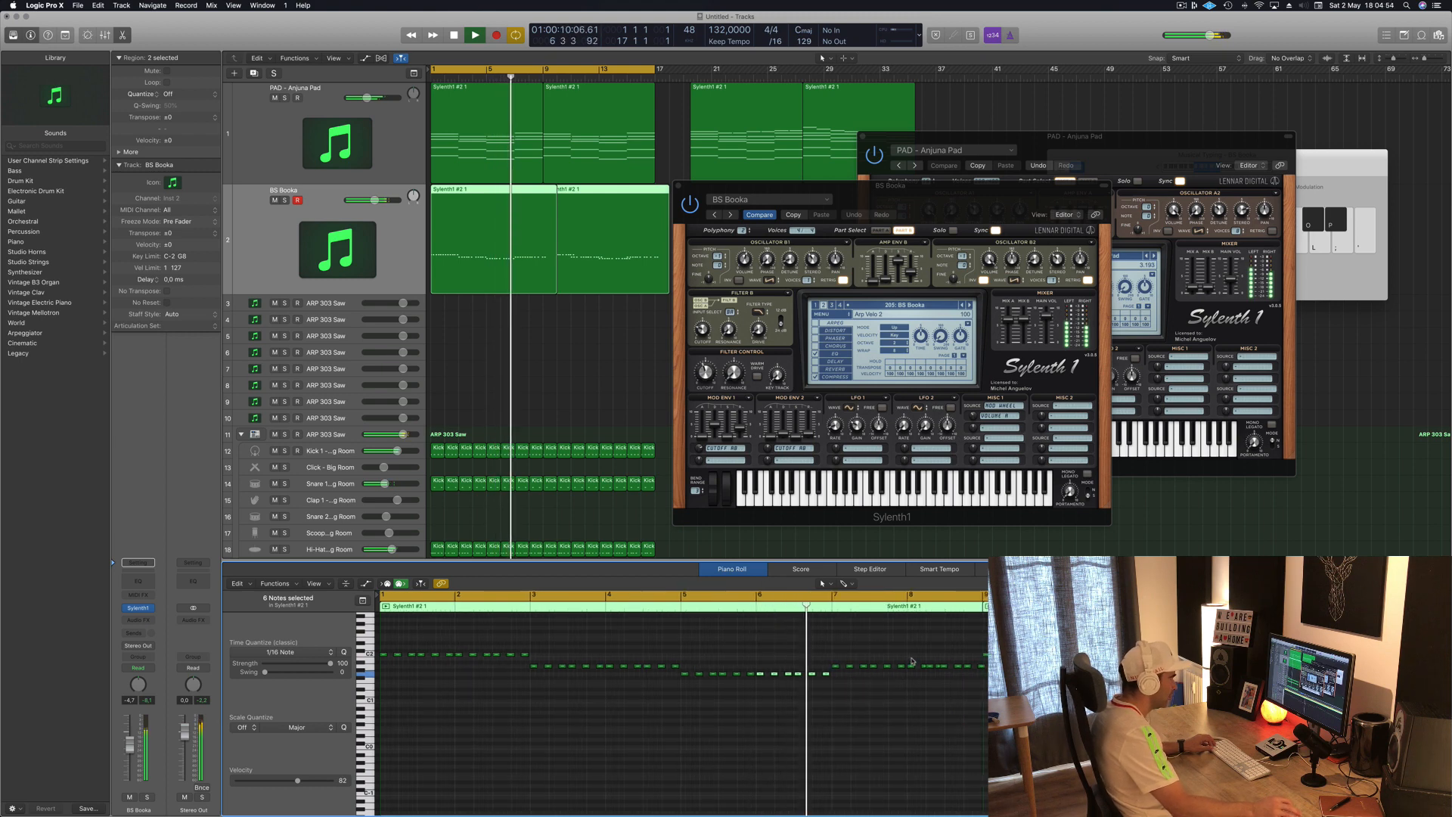
mouse_move(910, 658)
mouse_down()
mouse_move(984, 680)
mouse_move(835, 668)
mouse_move(912, 670)
mouse_up()
Replace the second bass region with a copy of the edited first region, ending the first at bar 9 and starting the copy there.
scroll(519, 336, down, 3)
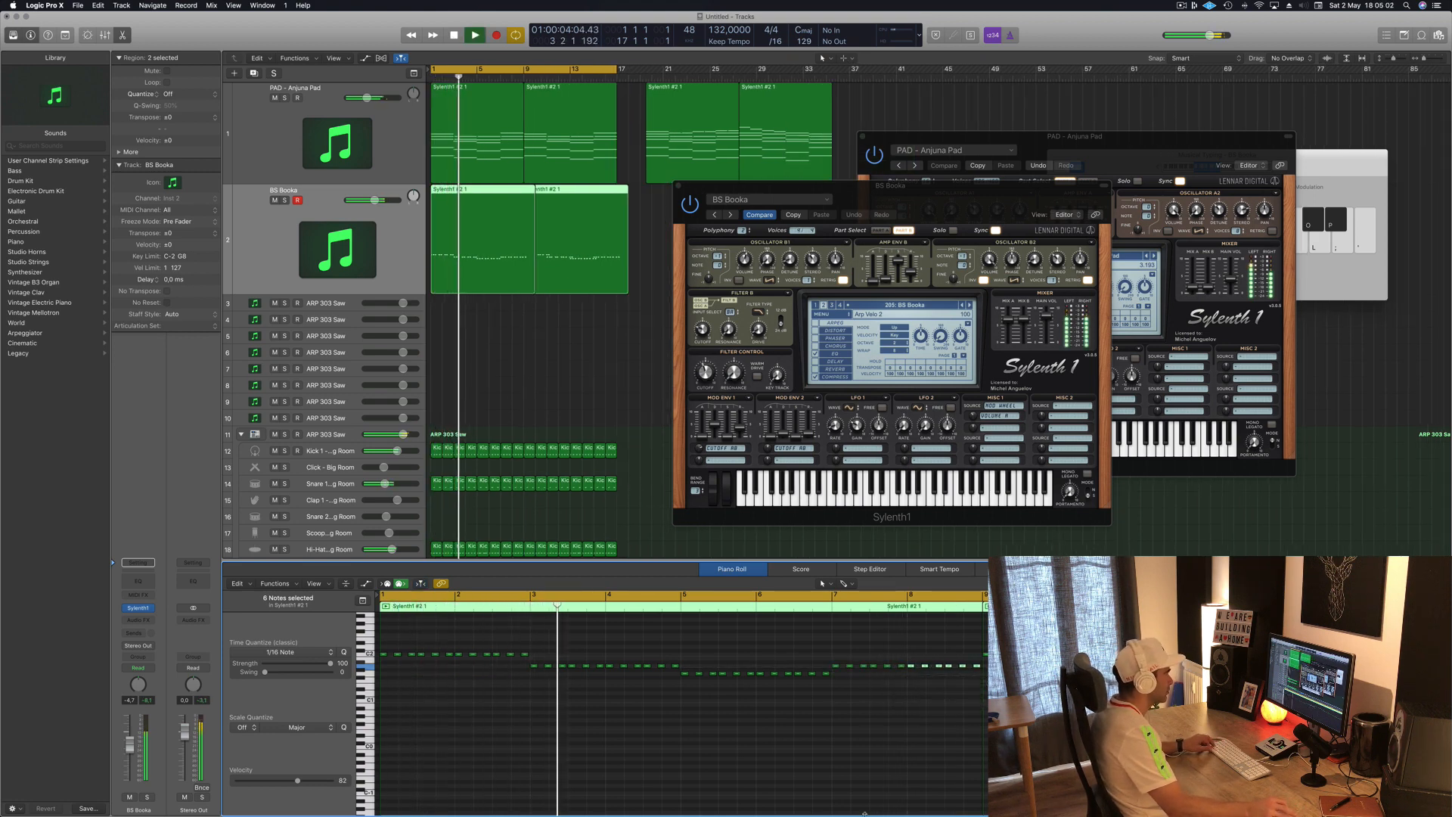
scroll(831, 786, down, 3)
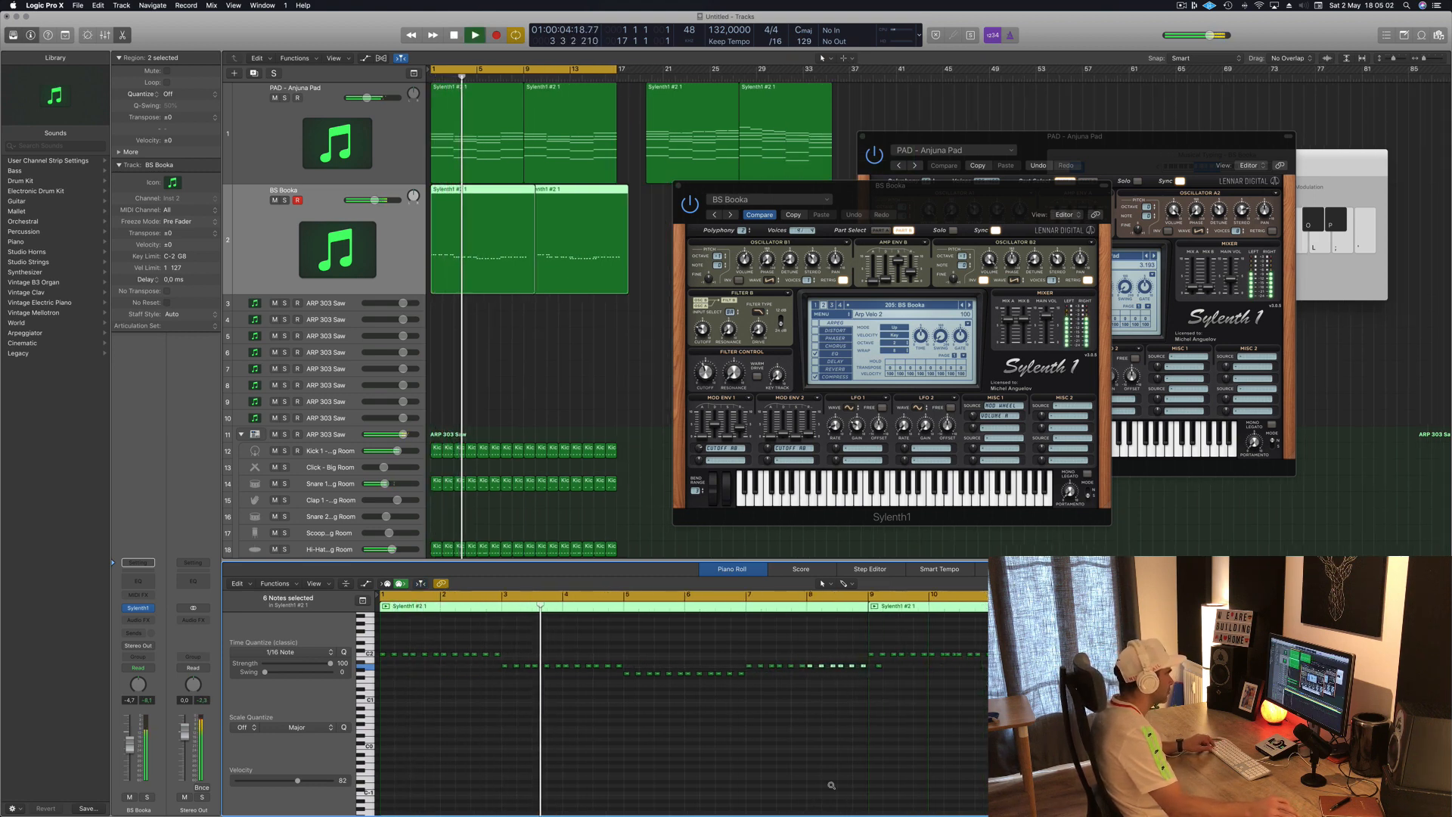
click(521, 194)
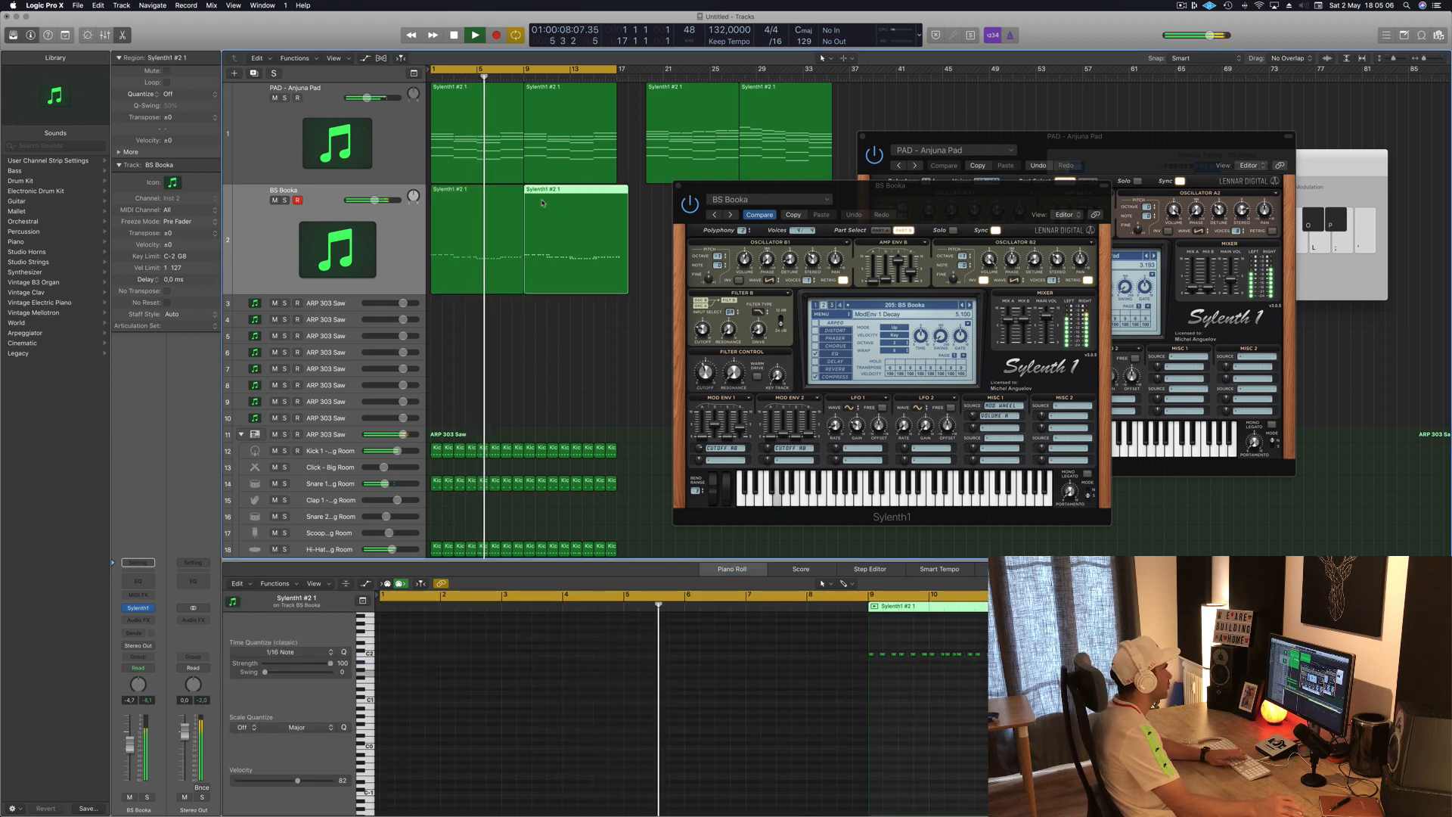
key(Delete)
click(486, 204)
drag(472, 190, 564, 193)
key(space)
click(484, 280)
key(space)
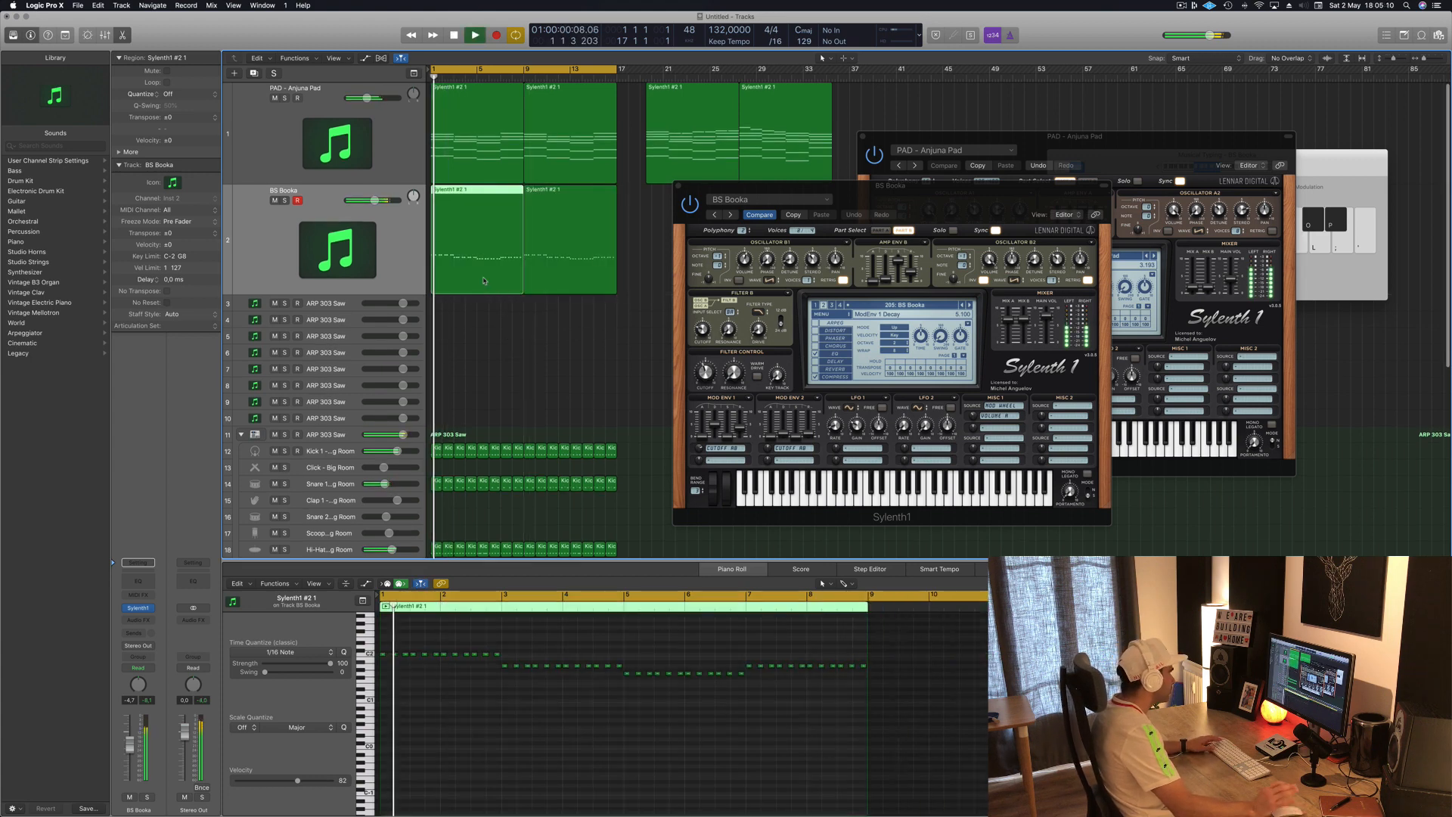
Audition the bass presets from BS Dark Hover to BS HeavyBass, then lower the bass track's volume and restart playback.
click(968, 307)
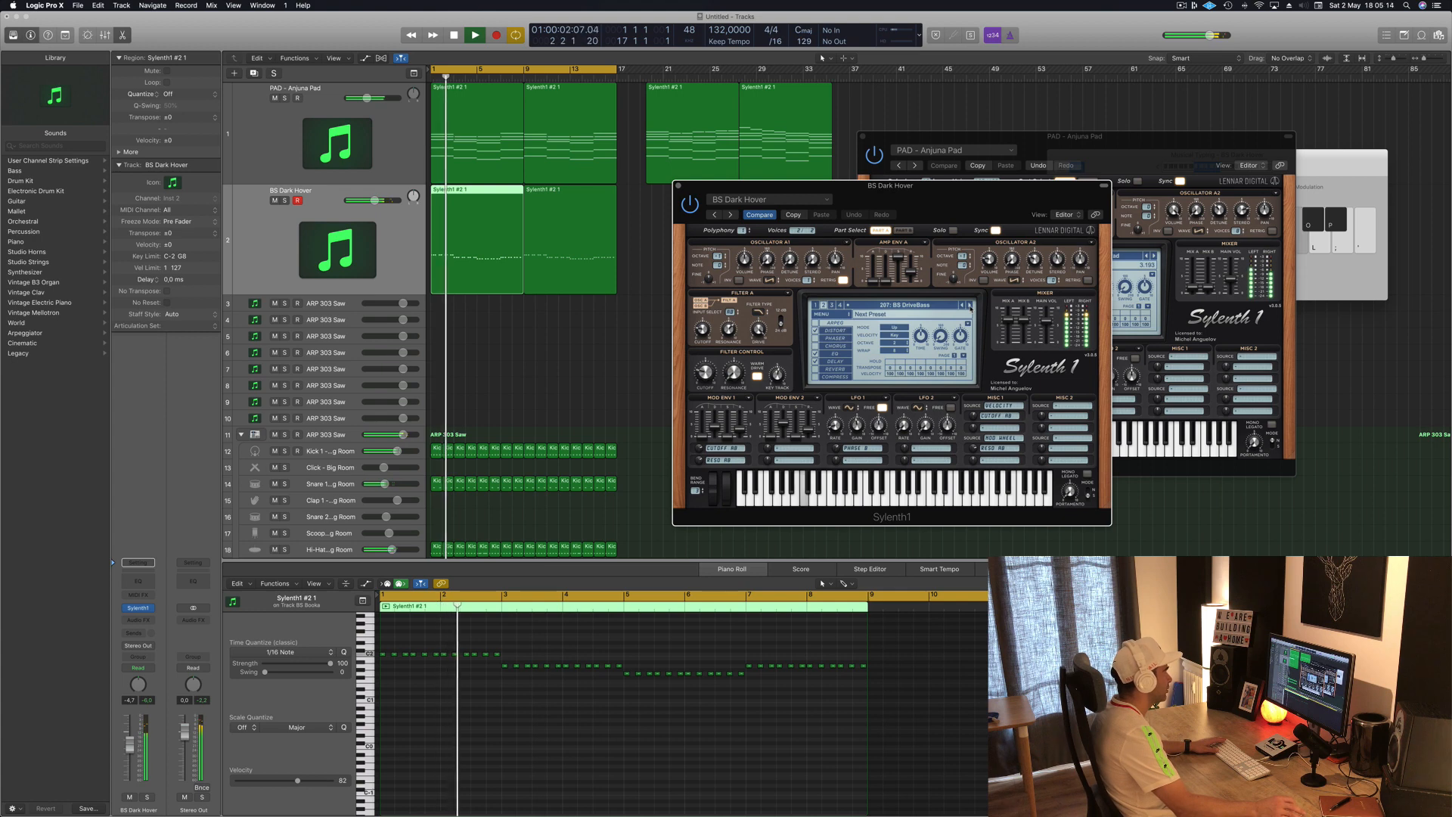
click(969, 307)
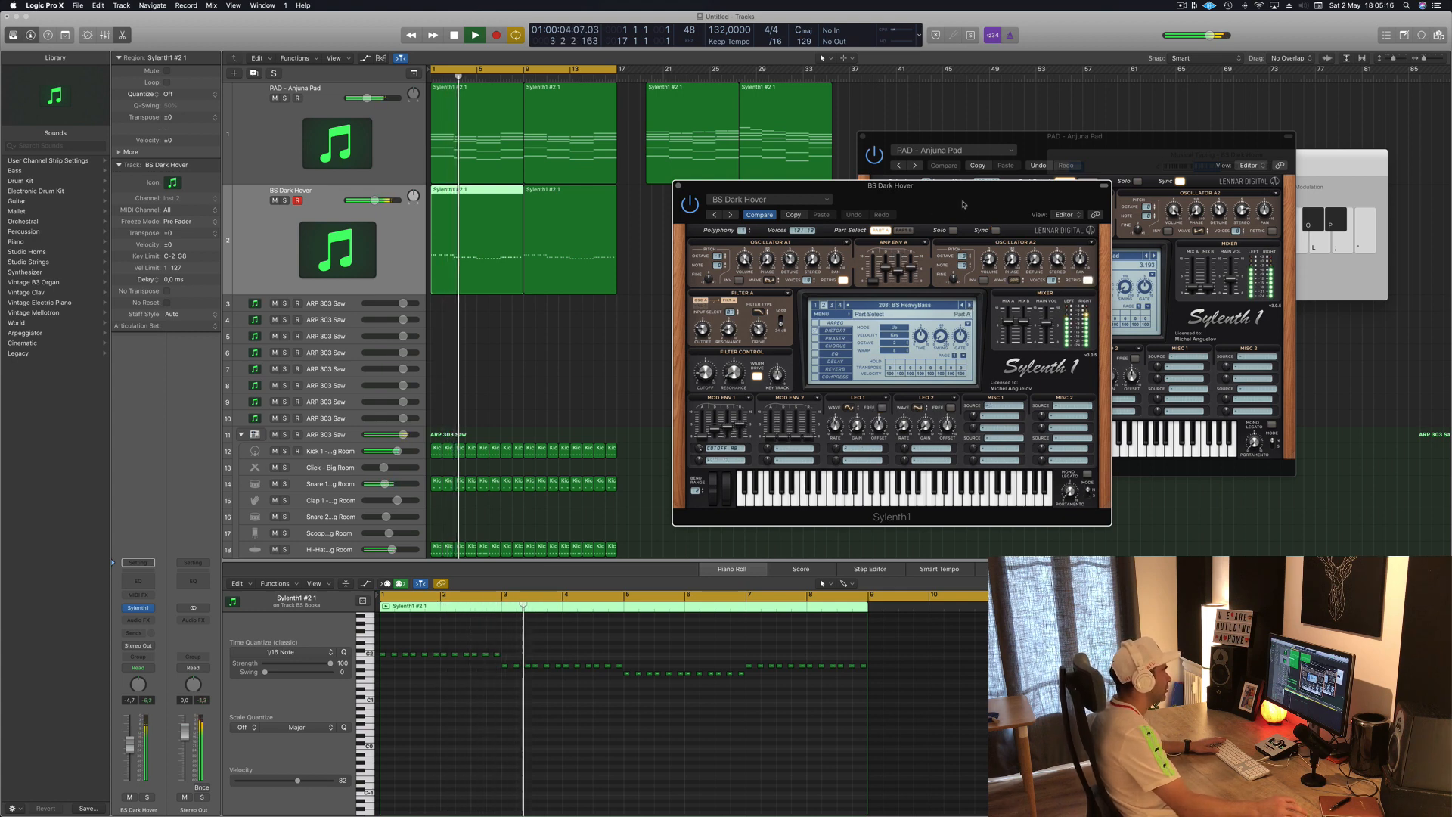
drag(963, 204, 984, 249)
drag(128, 745, 129, 760)
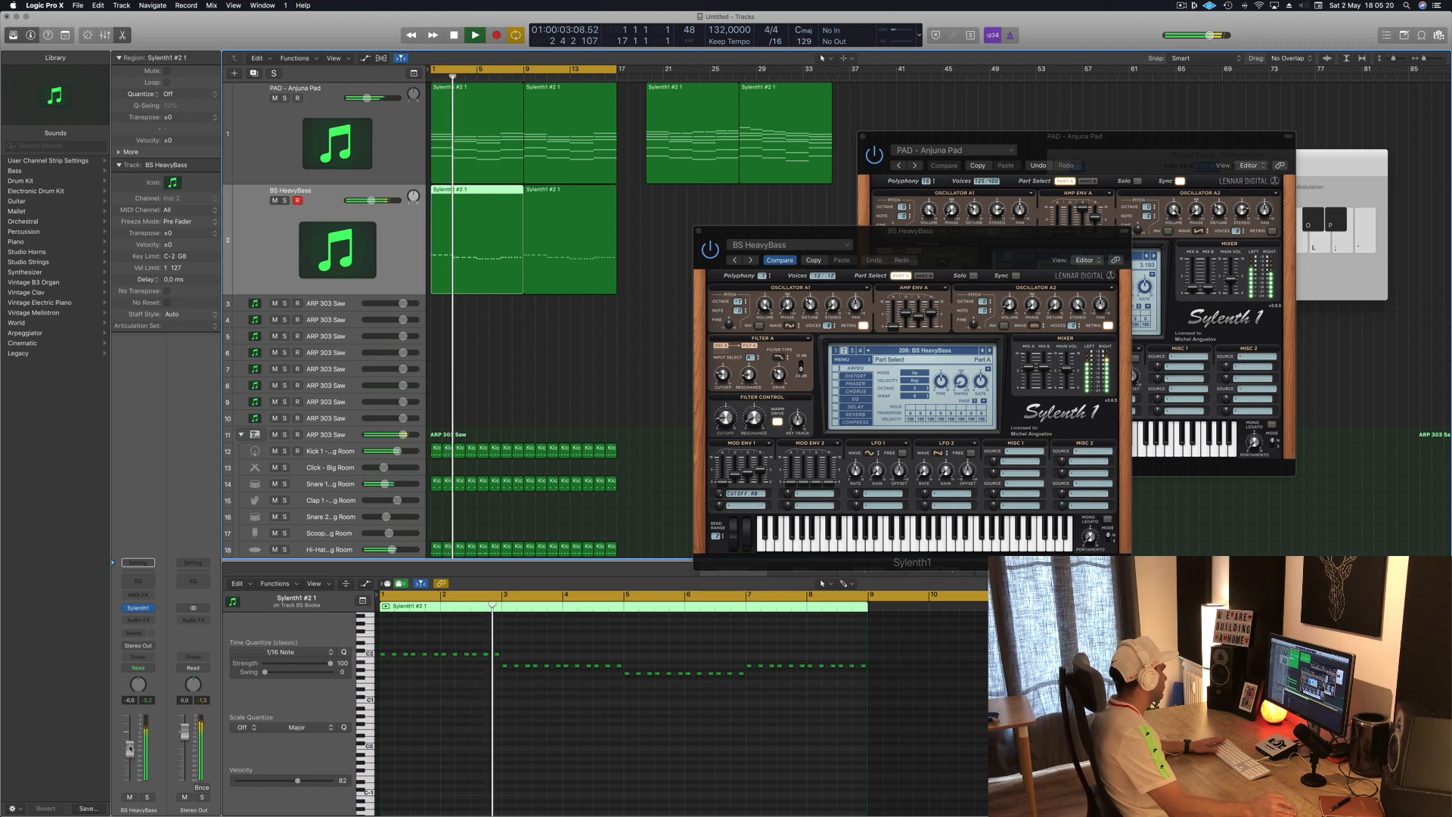
key(Return)
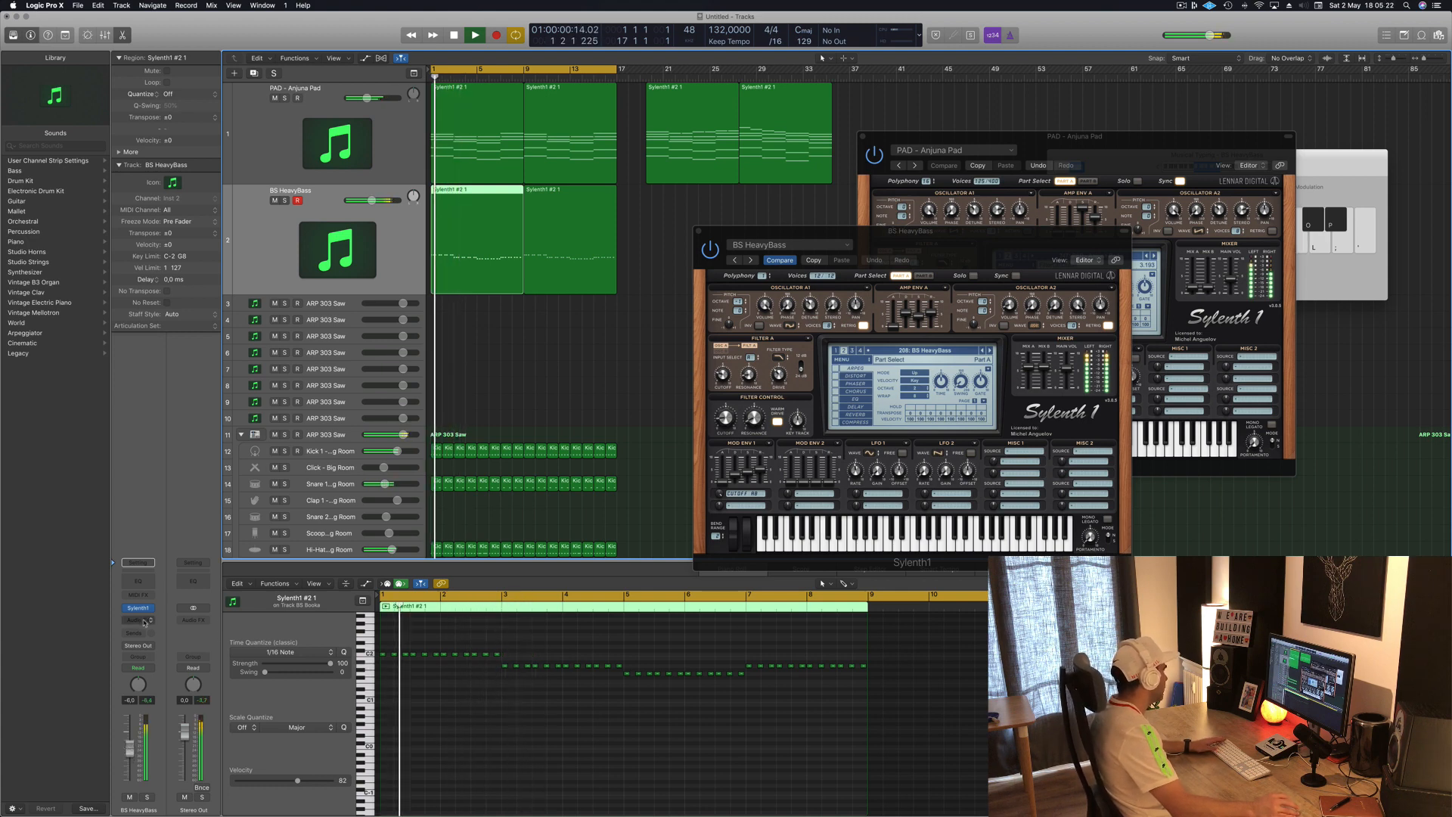
Insert a stereo Compressor on the bass track, sidechain it to Bus 6 and set its threshold to -28 dB.
click(144, 622)
mouse_move(195, 647)
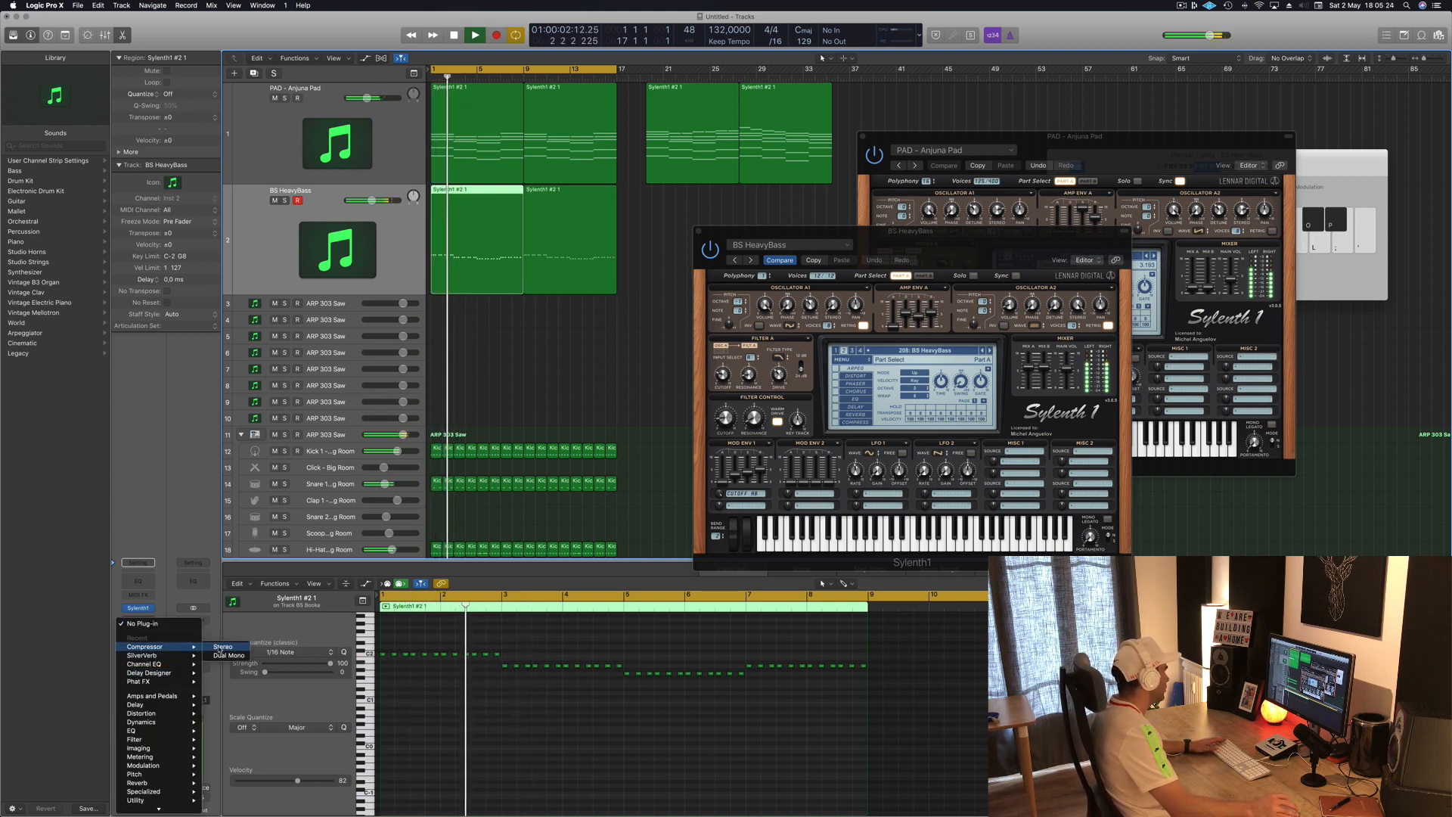
click(222, 647)
drag(434, 28, 875, 193)
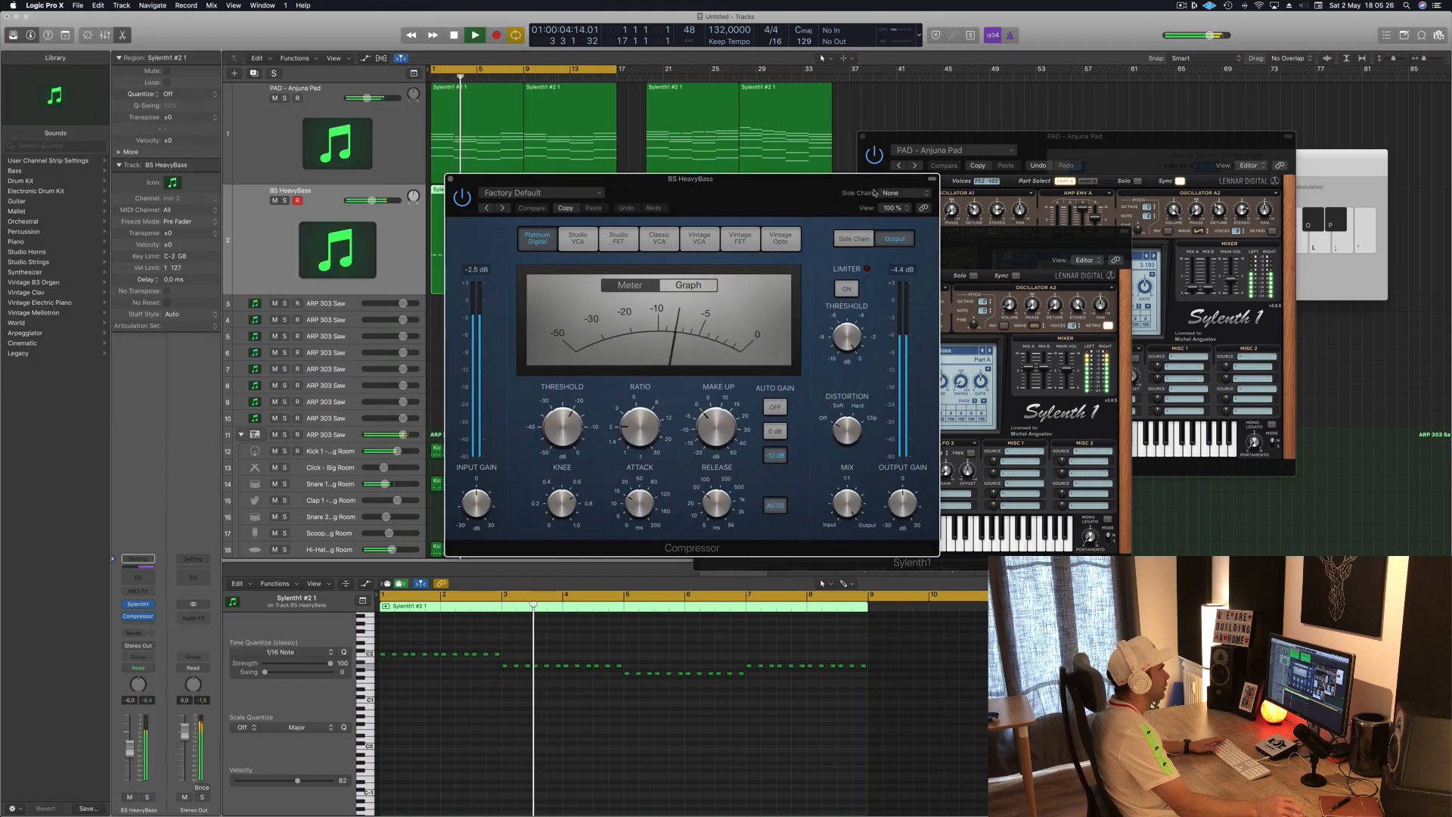
click(878, 193)
mouse_move(889, 226)
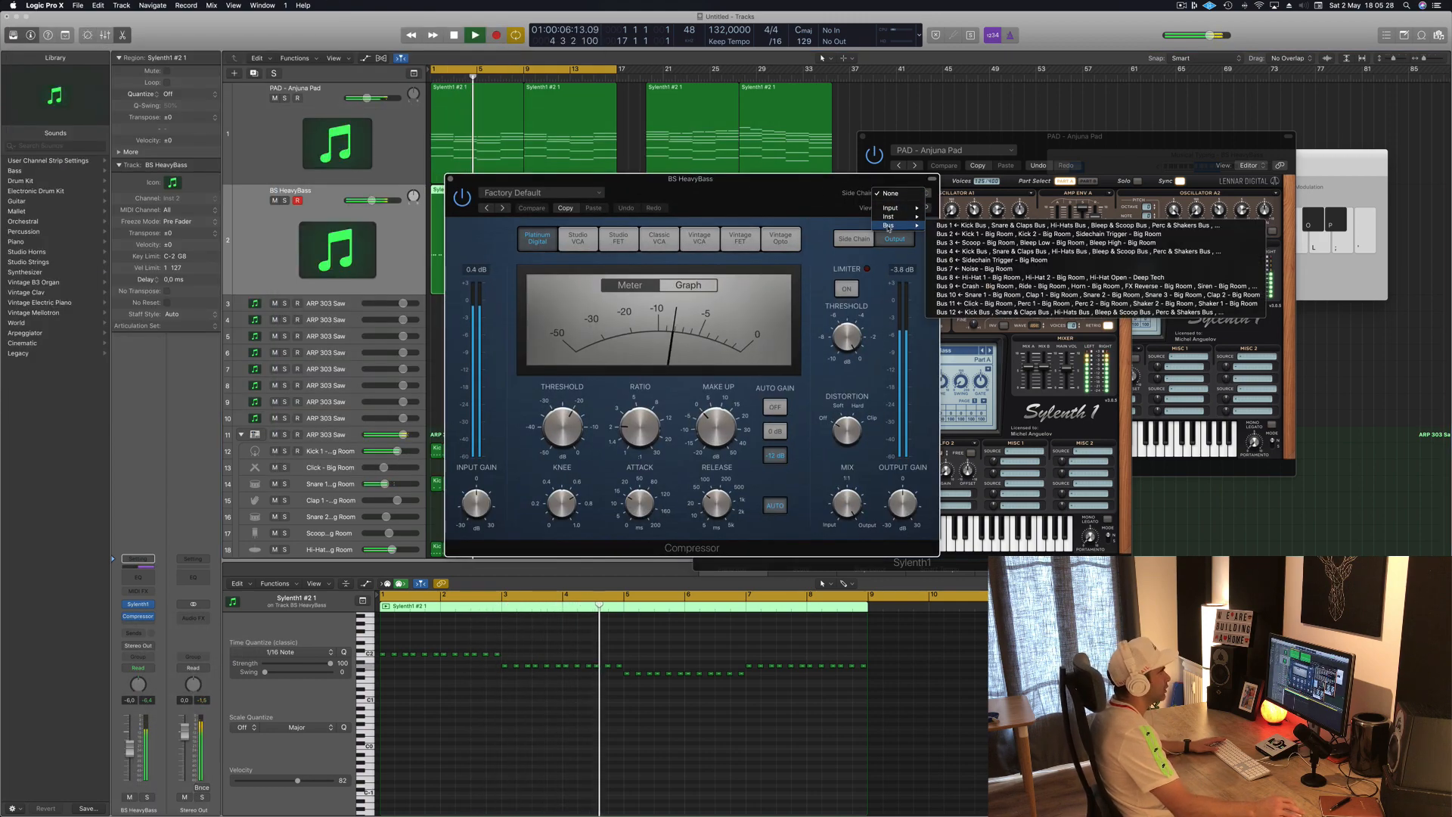
click(991, 261)
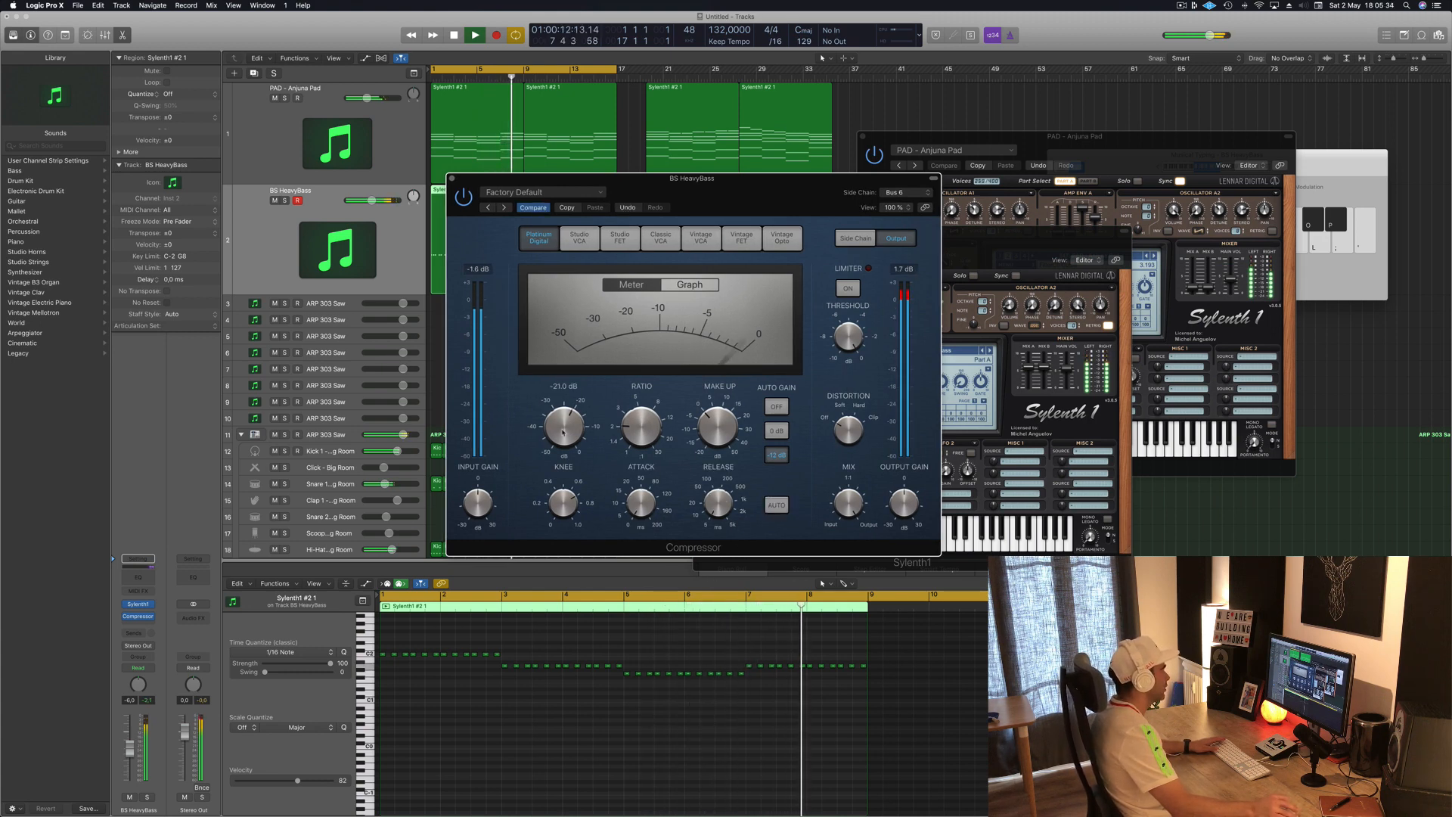
drag(566, 439, 563, 423)
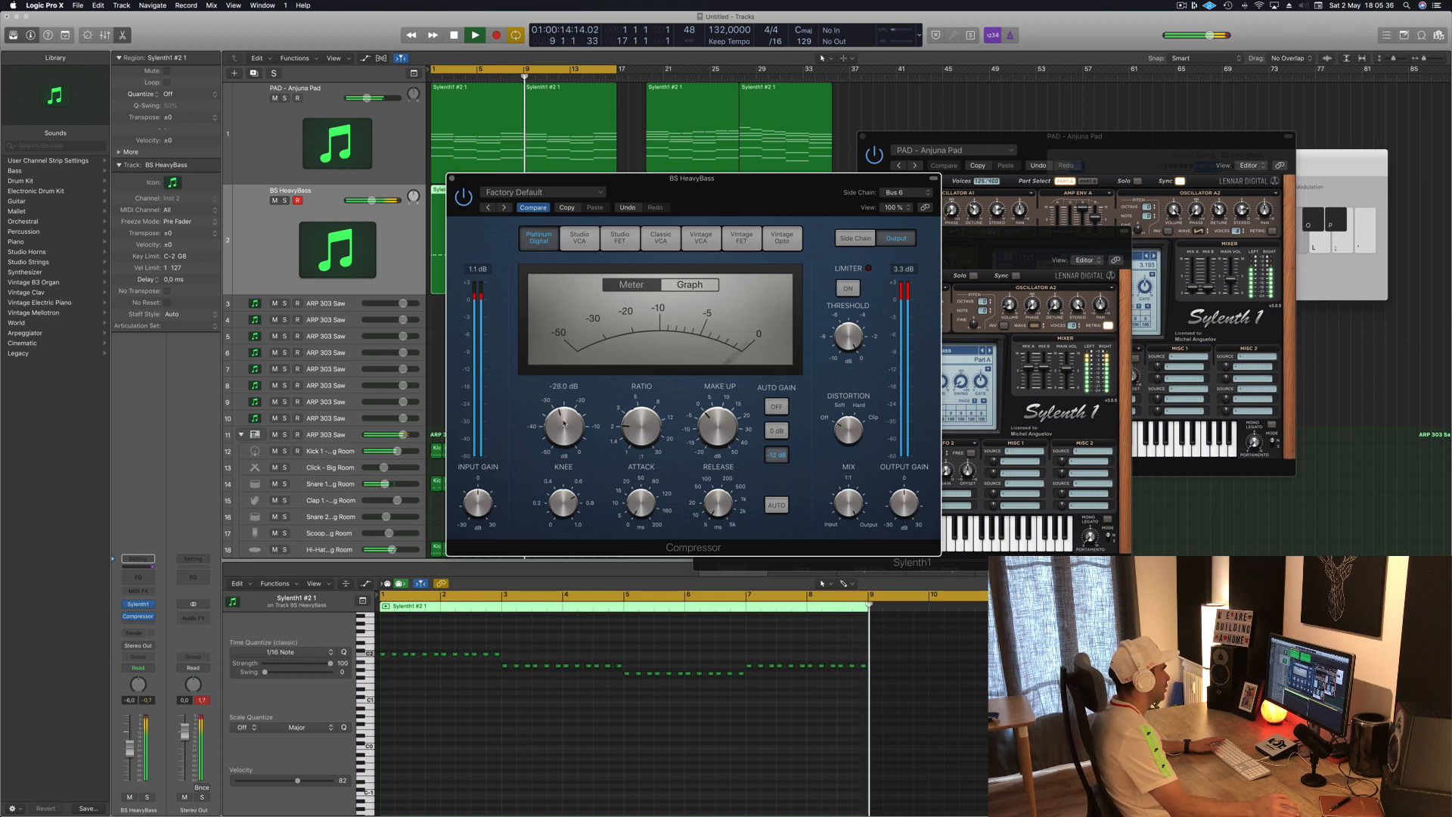
key(space)
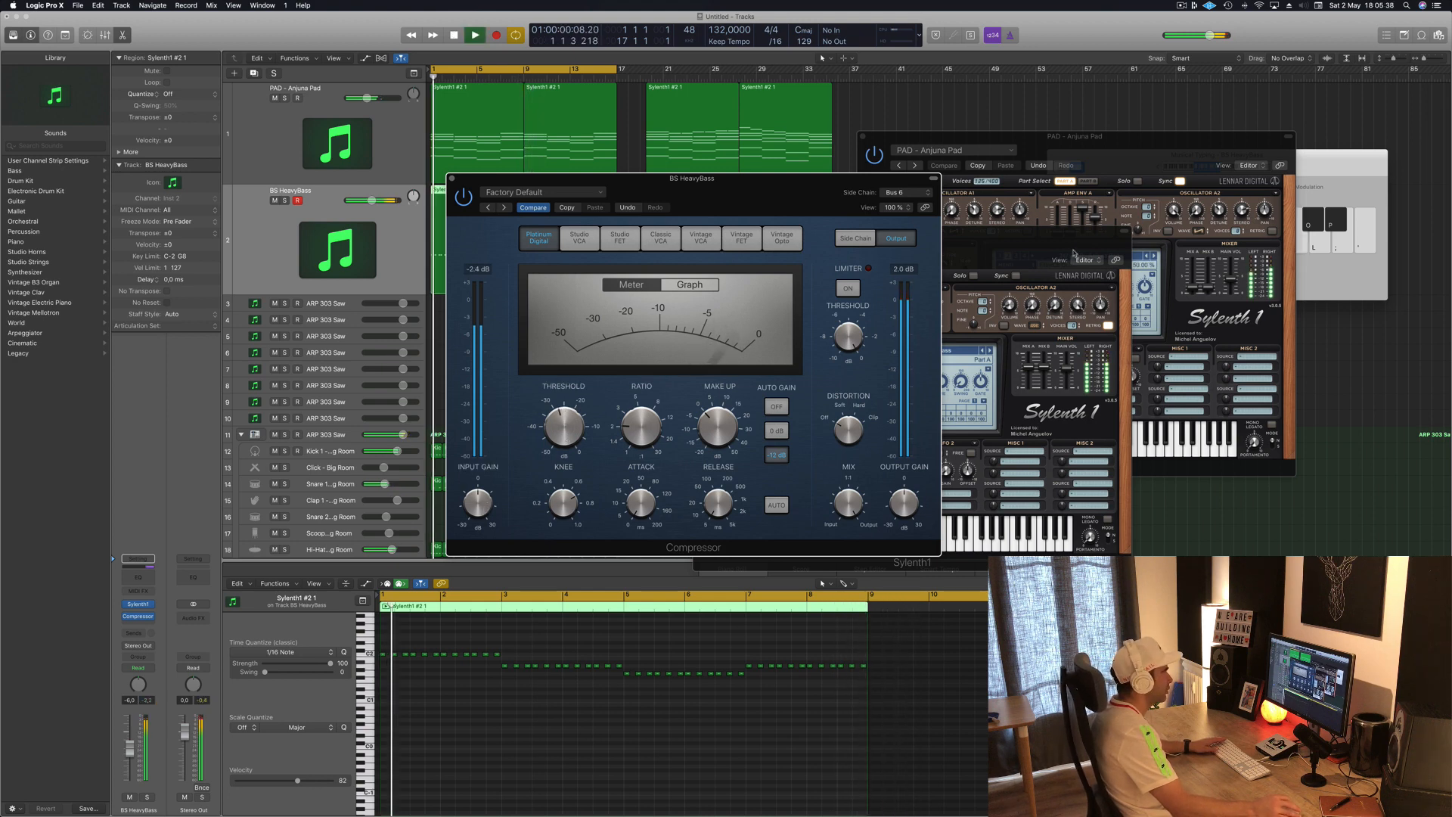
Lower the bass Sylenth1's main volume to about 4.3 and turn off the Compressor's auto gain.
drag(1067, 370, 1069, 386)
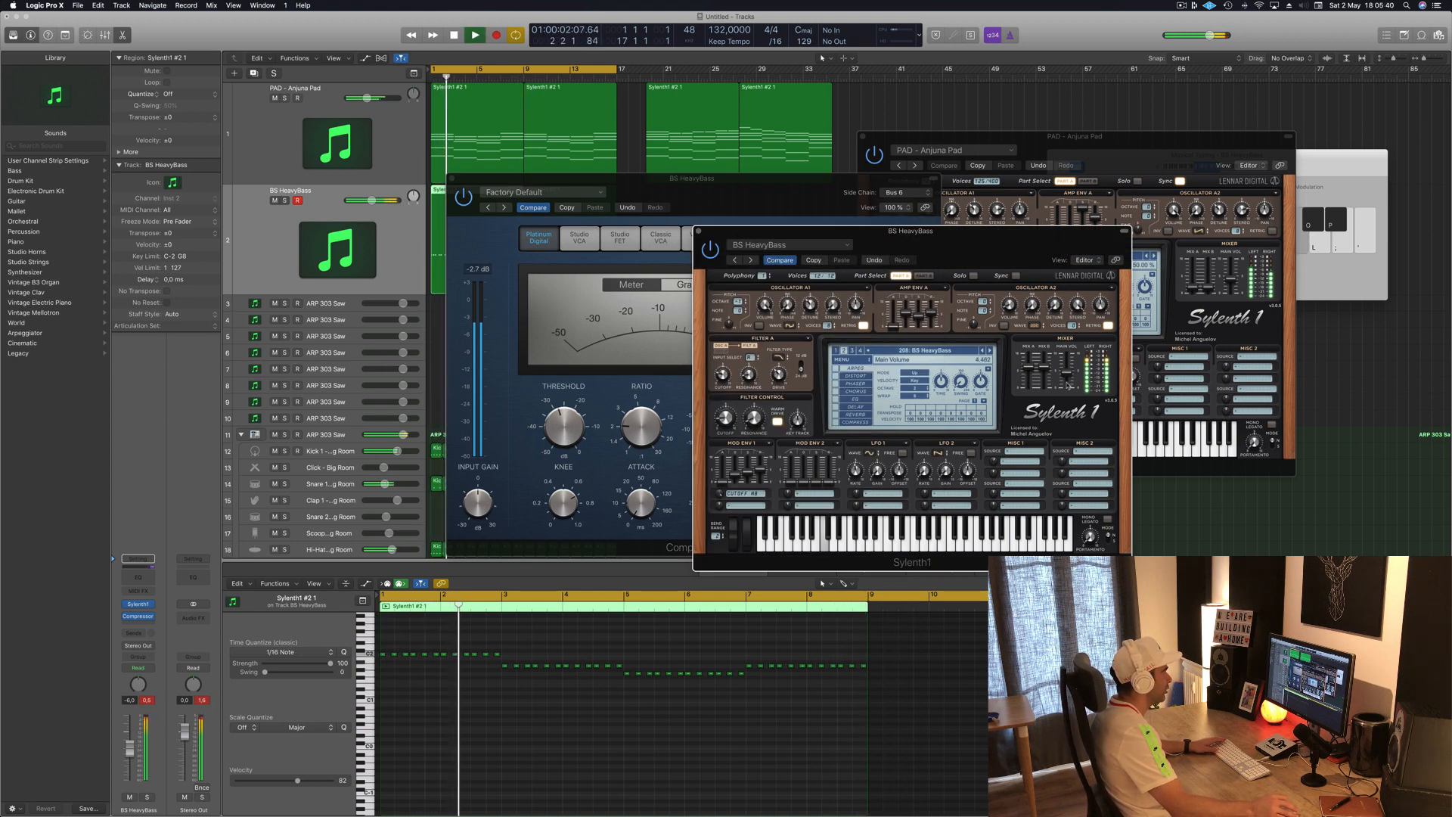
drag(1006, 247, 1313, 231)
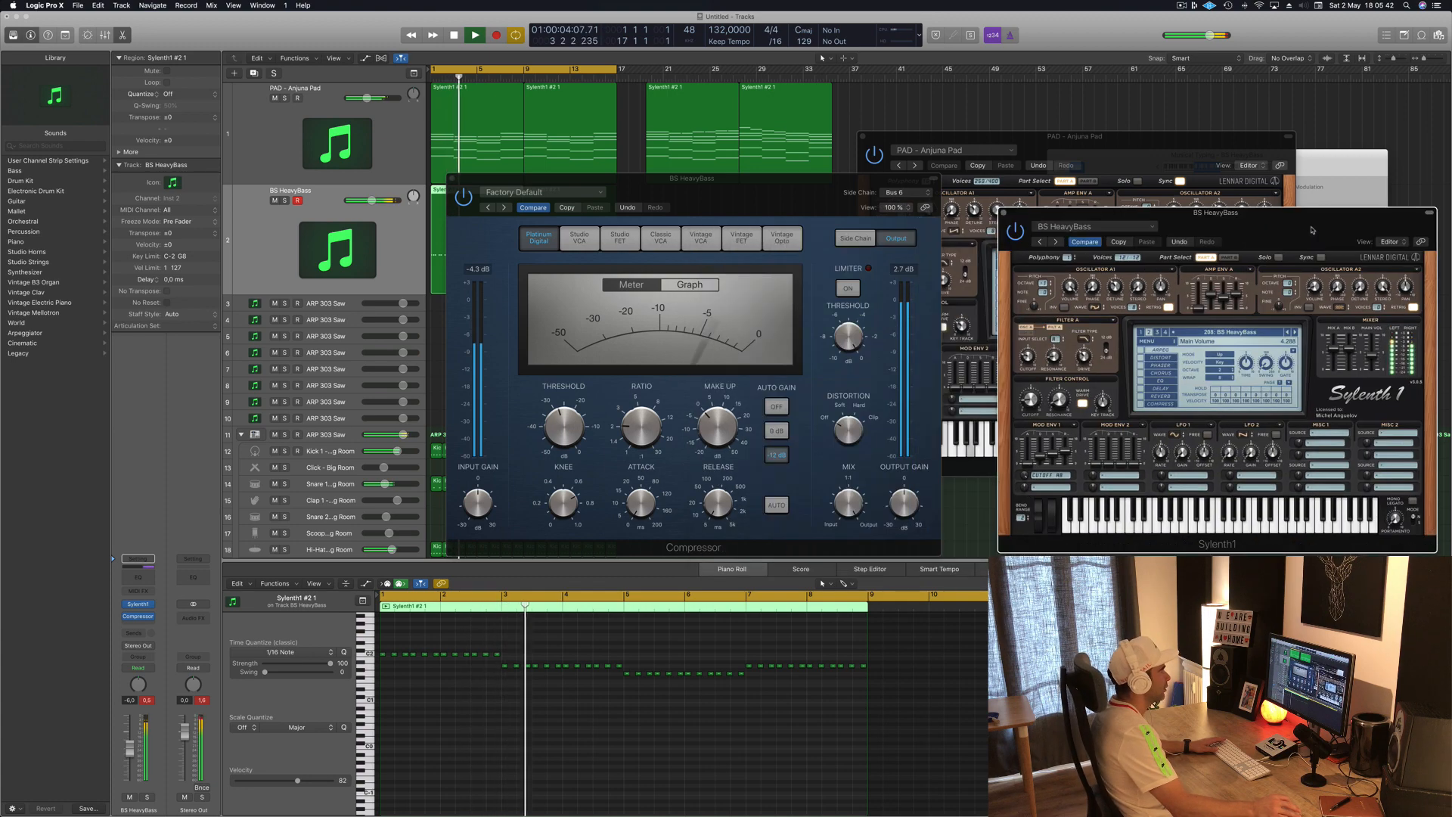
key(space)
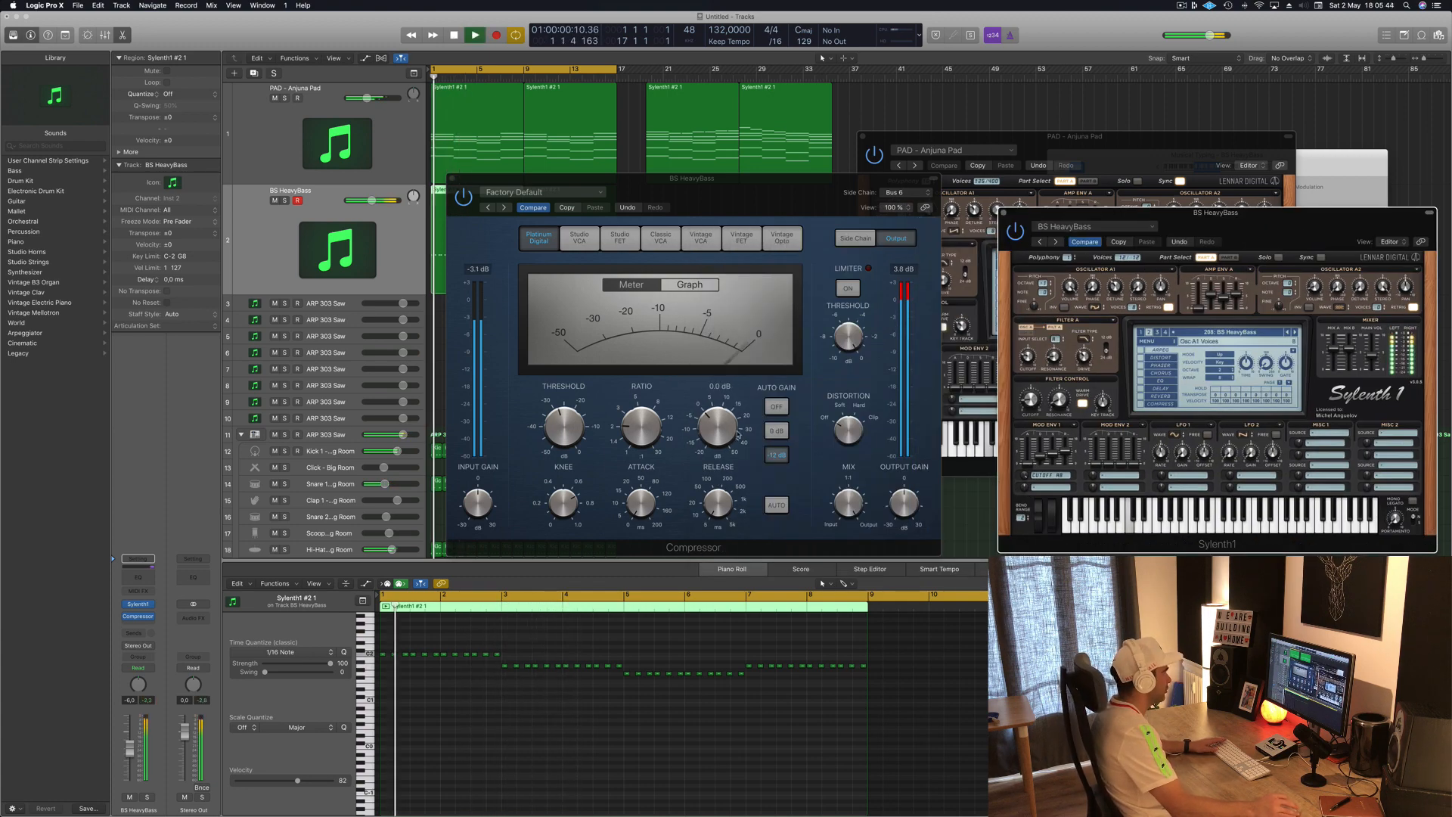
click(782, 410)
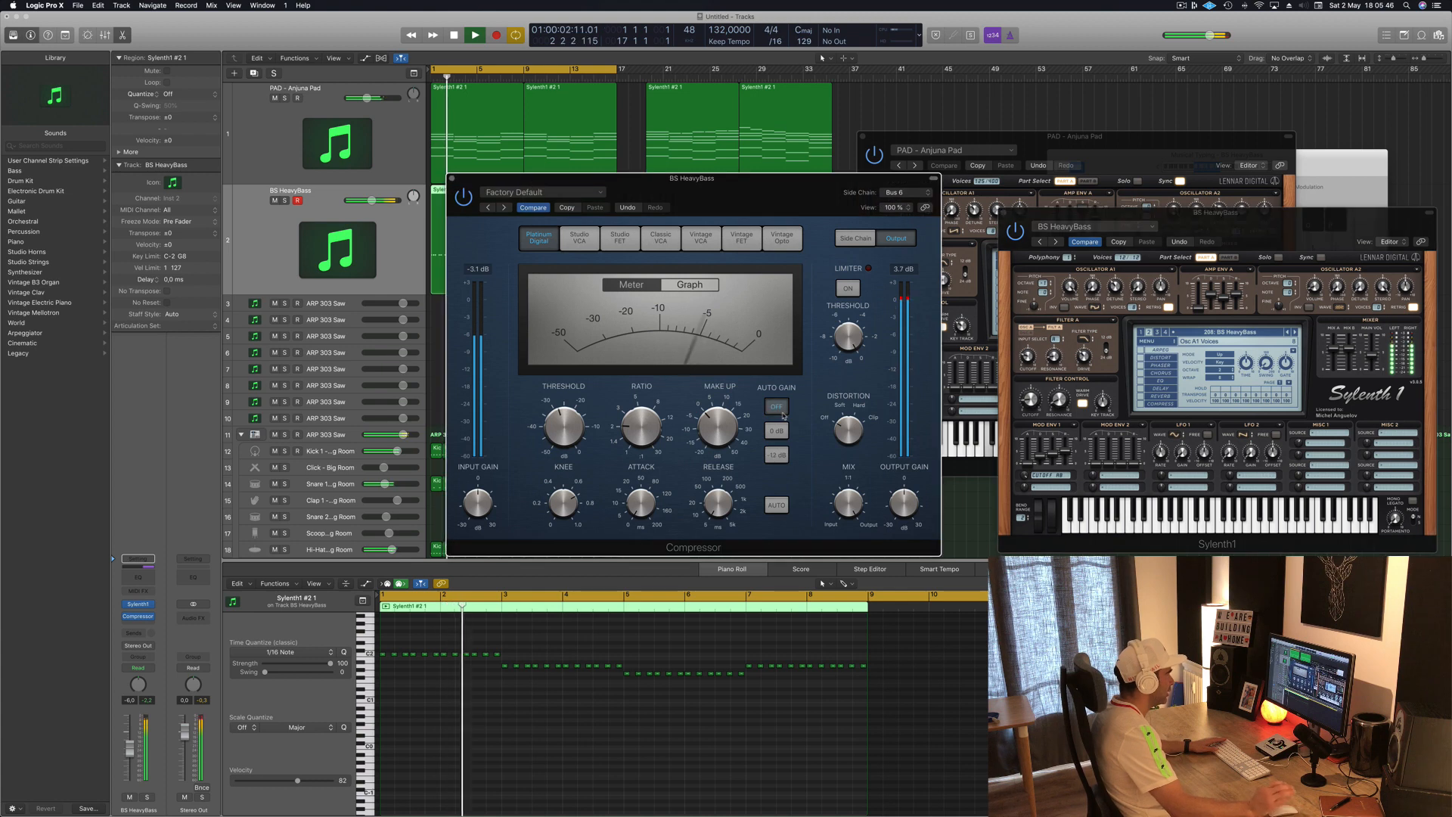
drag(824, 205, 801, 206)
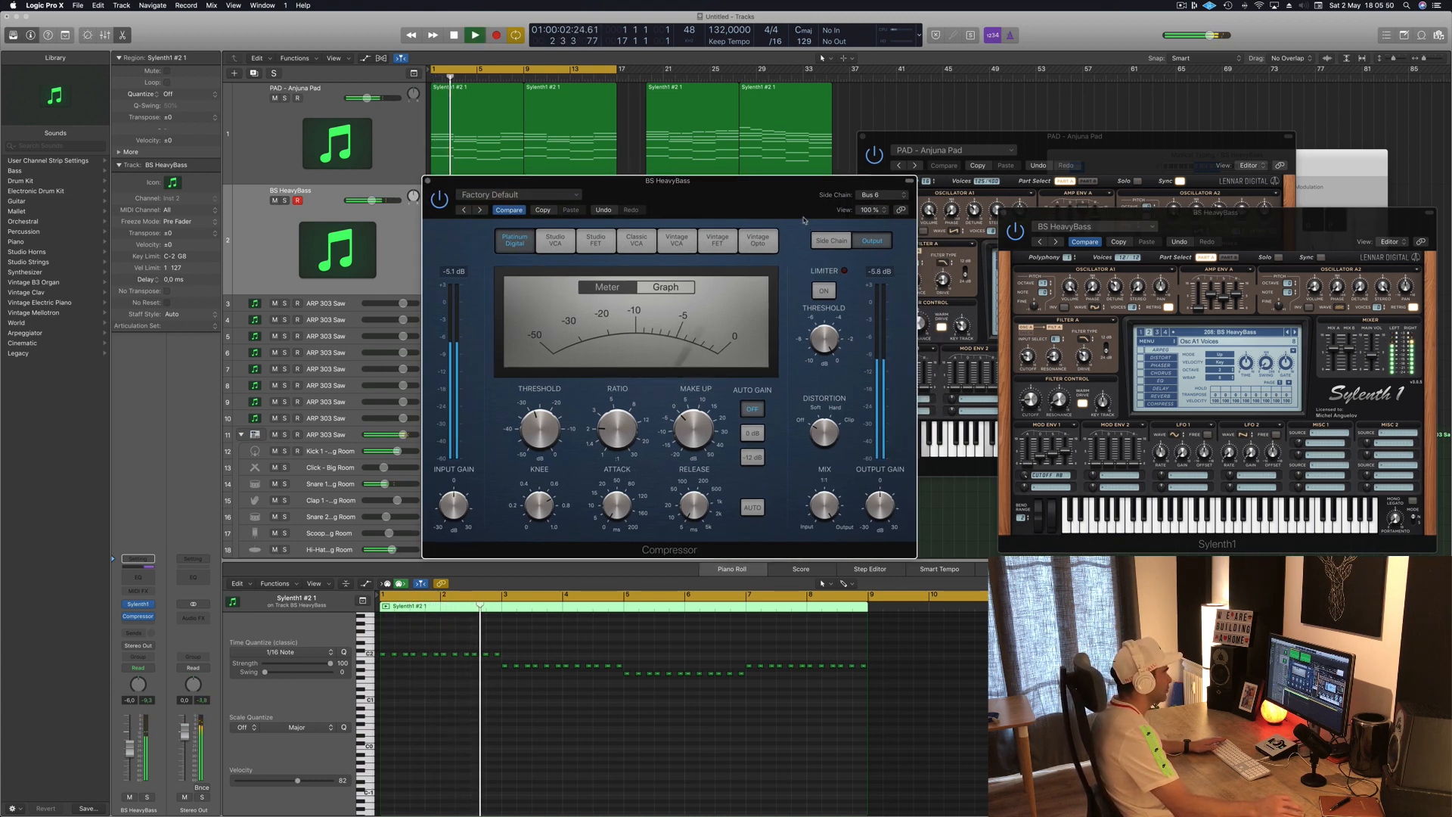
drag(789, 203, 1008, 146)
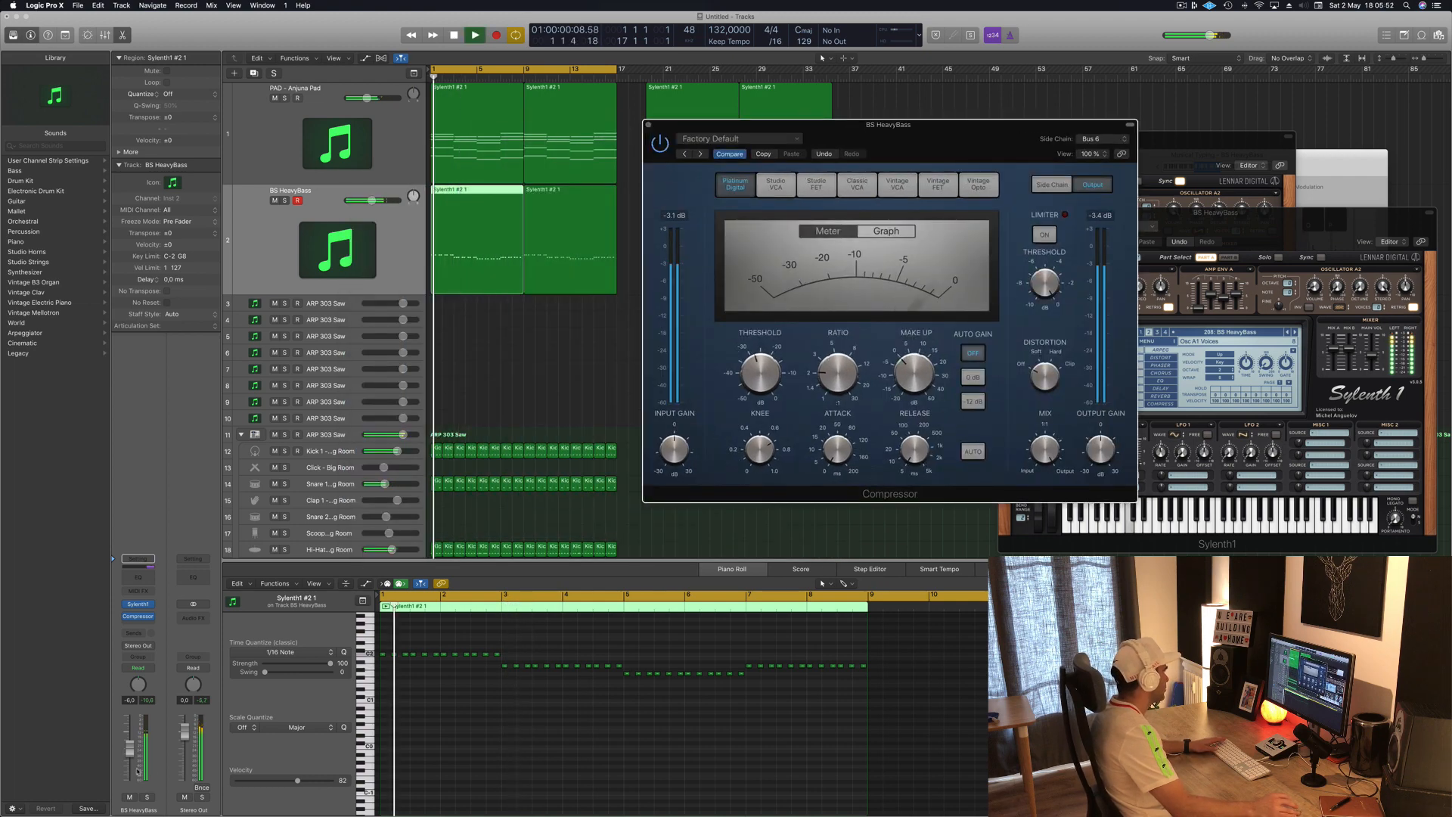
Raise the bass track's volume to -4.1 dB and Sylenth1's main volume to about 4.9, and close the Compressor window.
drag(127, 758, 128, 751)
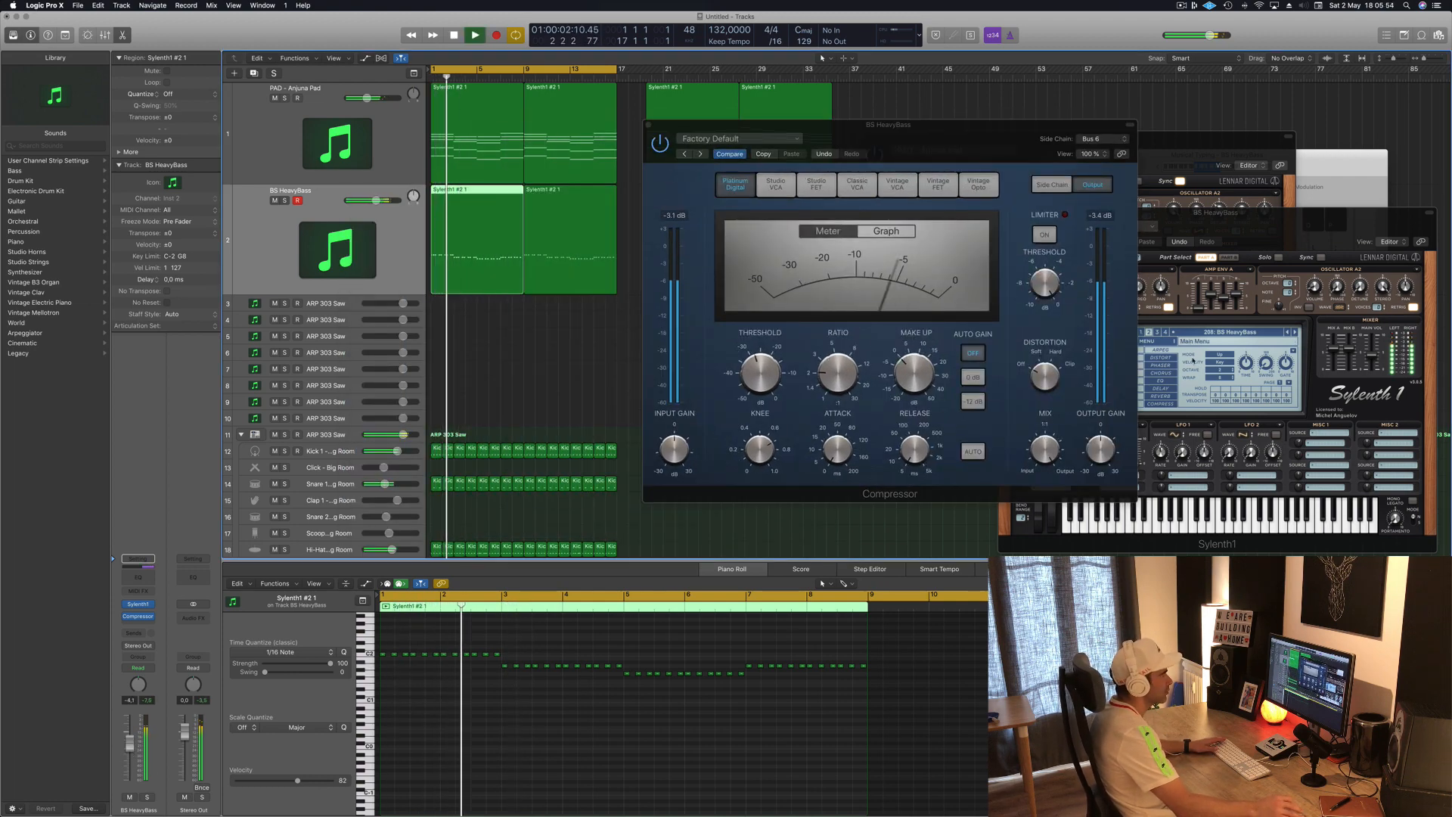
click(1371, 360)
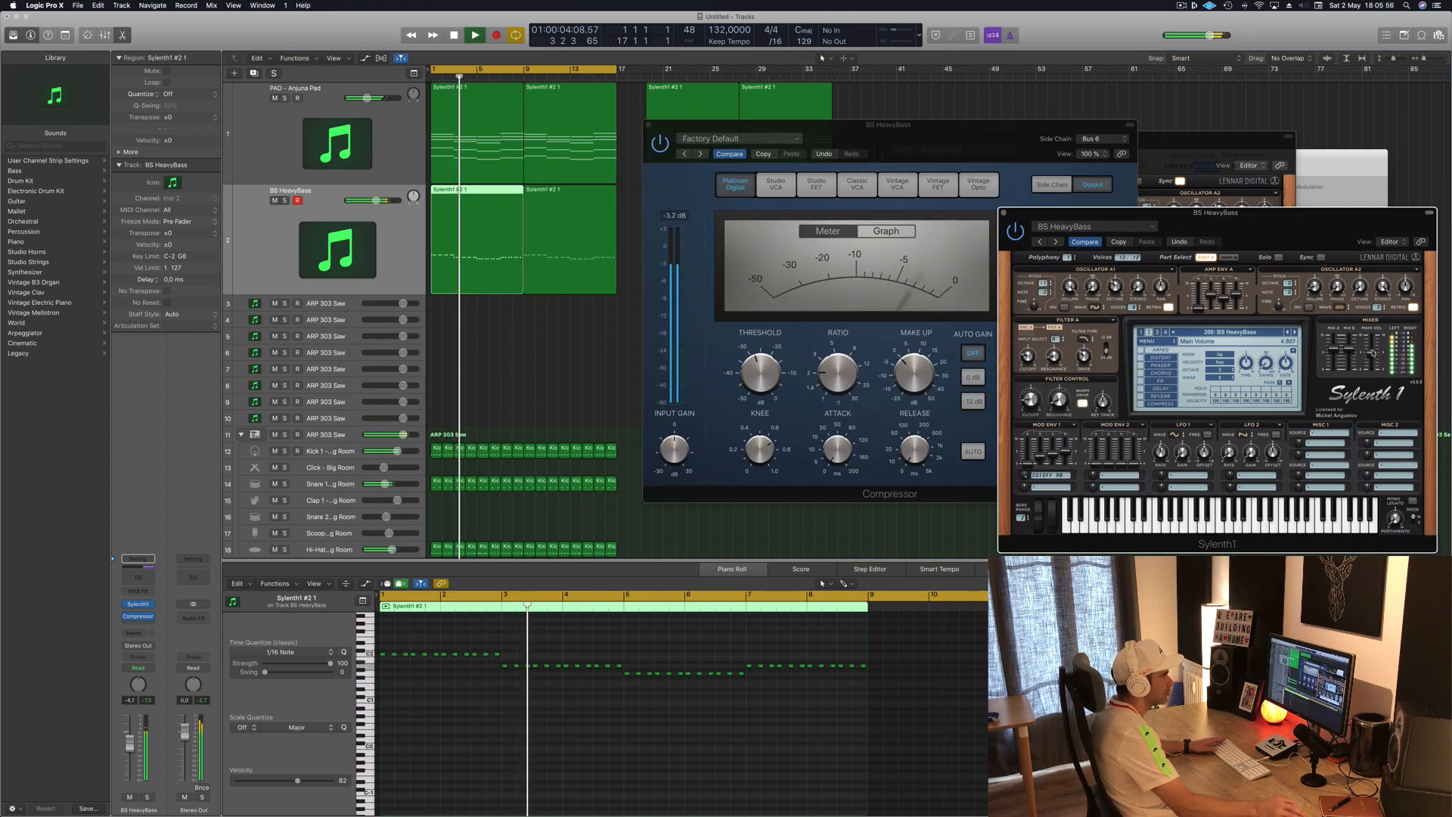
drag(987, 130, 1141, 77)
click(769, 162)
Audition the following bass presets from BS HeavyMoogBass through BS KnarzBass to BS PhaseMod against the loop.
drag(1368, 227, 1115, 234)
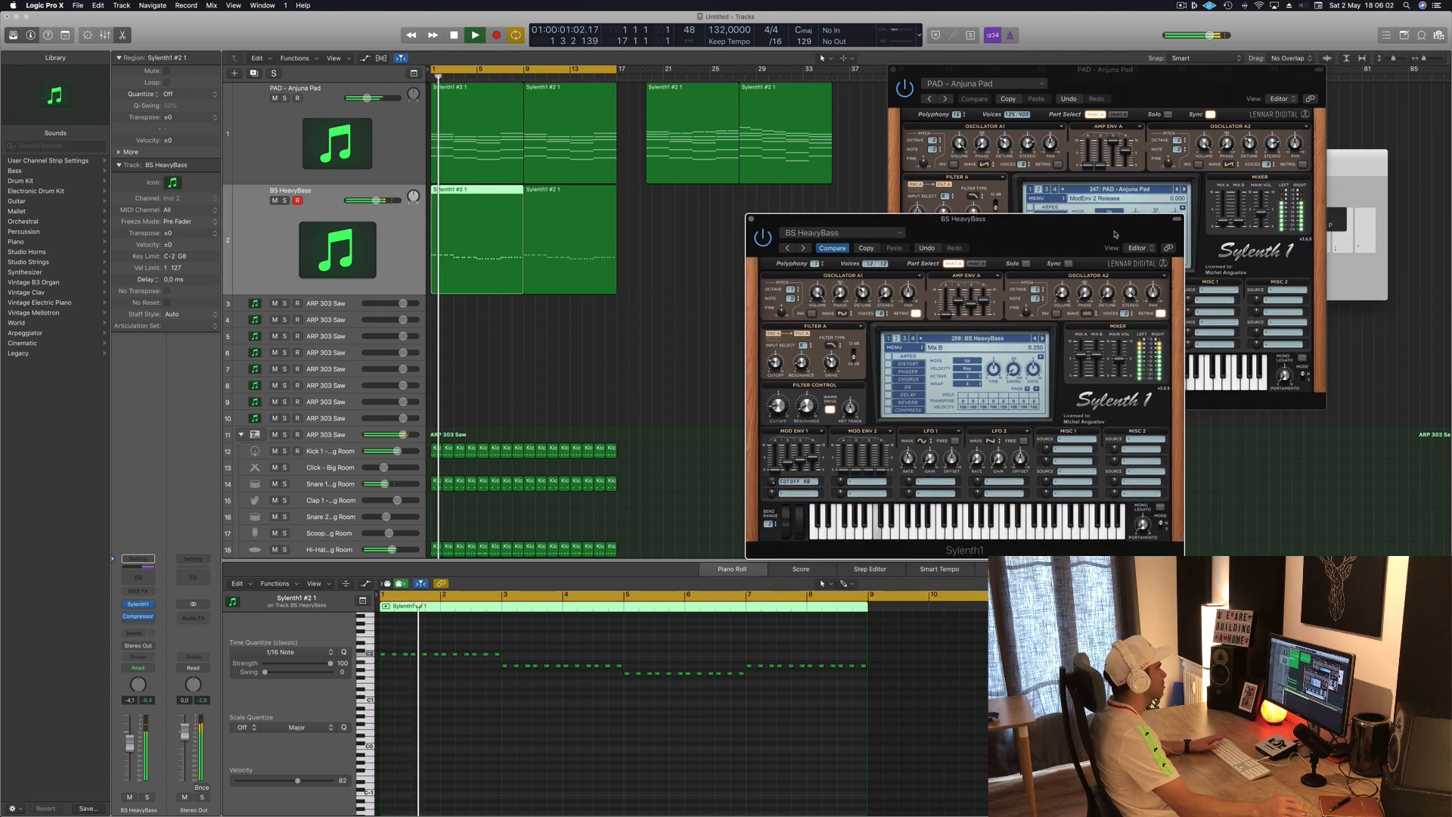
click(1042, 339)
click(1042, 339)
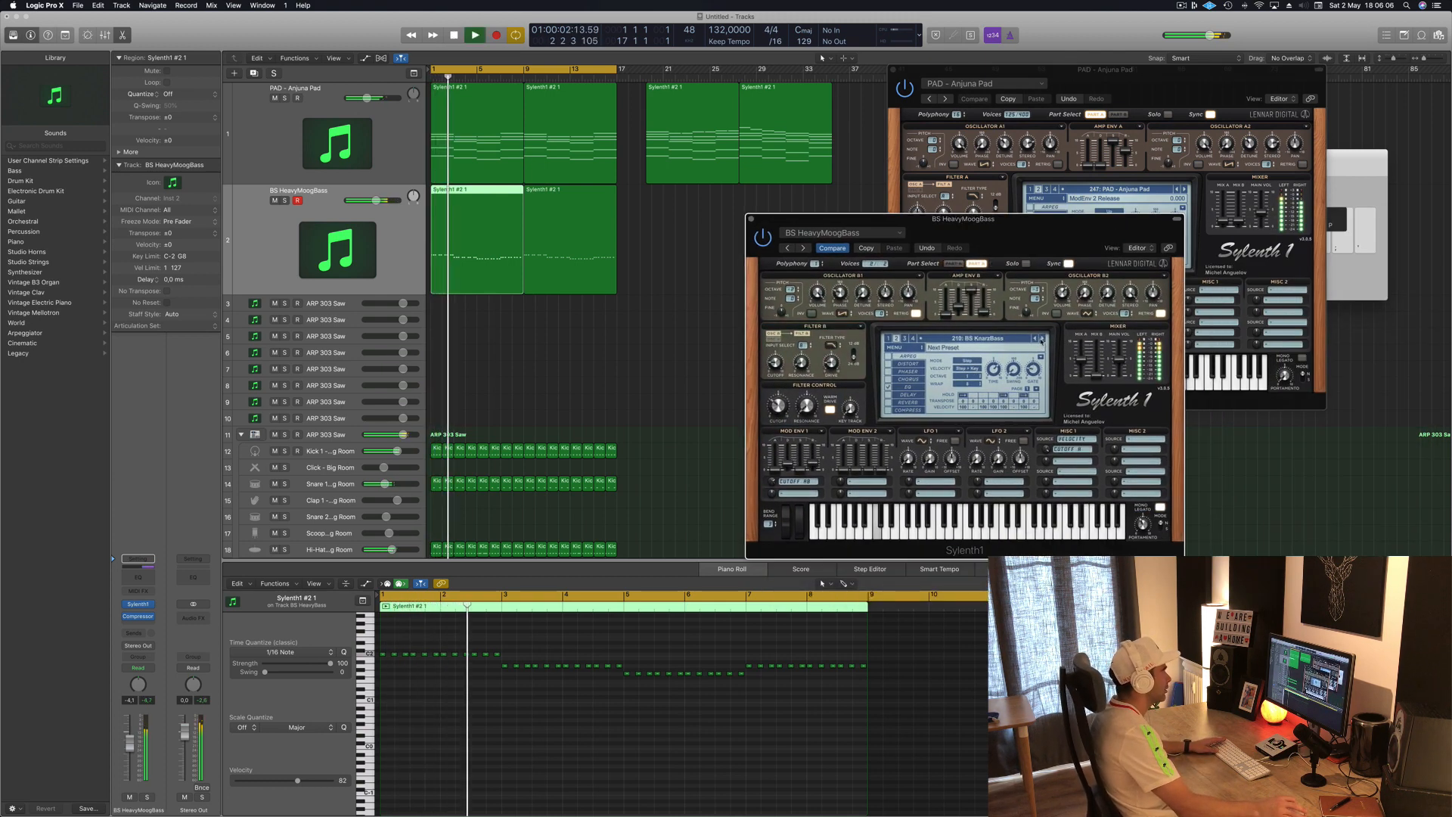
click(1042, 339)
click(1042, 339)
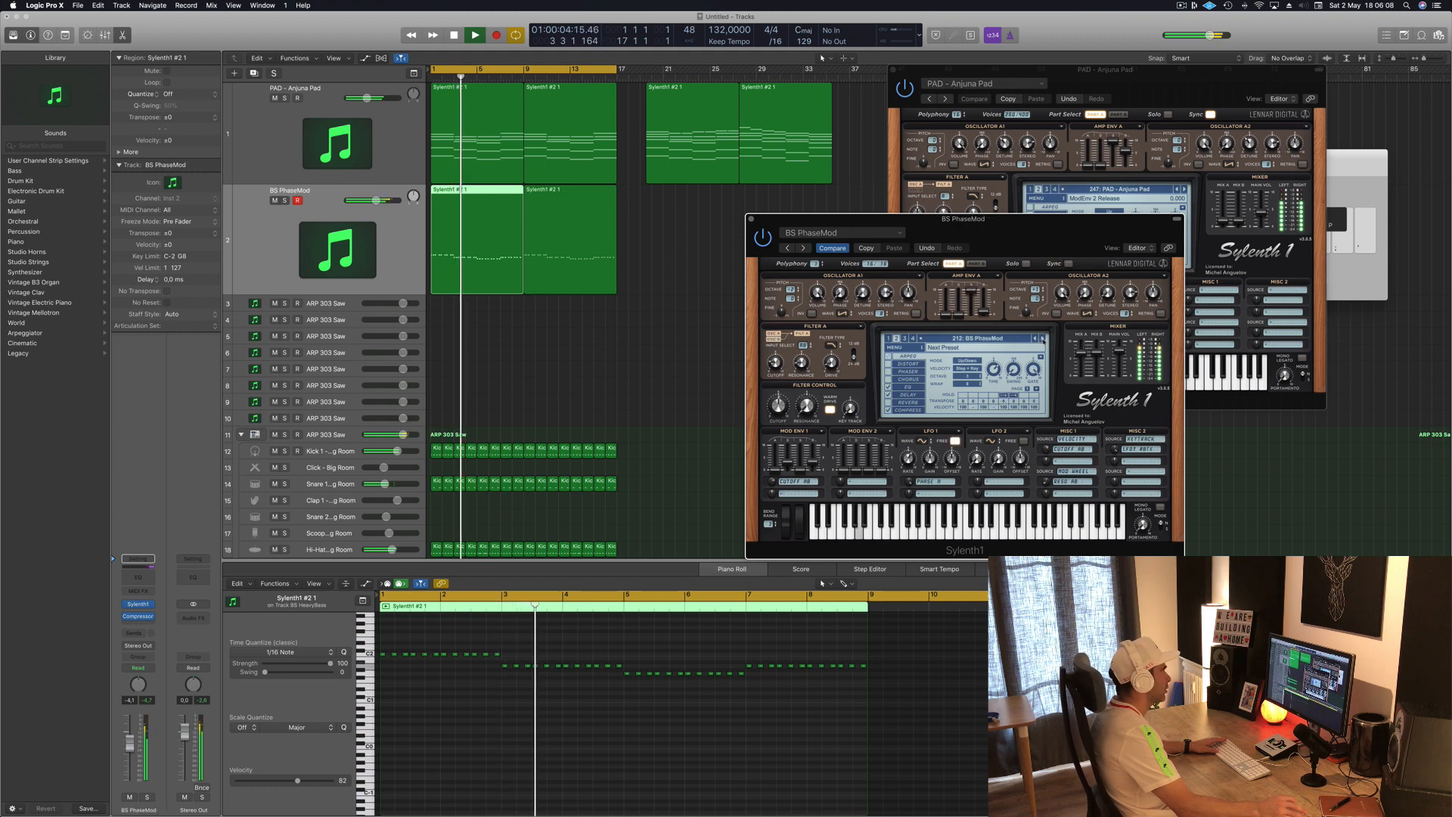
Audition the following bass presets from BS PhaseMod through BS Reese Bass 2 and BS Tube Bass to PD Chord me or Distort J.
click(1042, 339)
click(1042, 338)
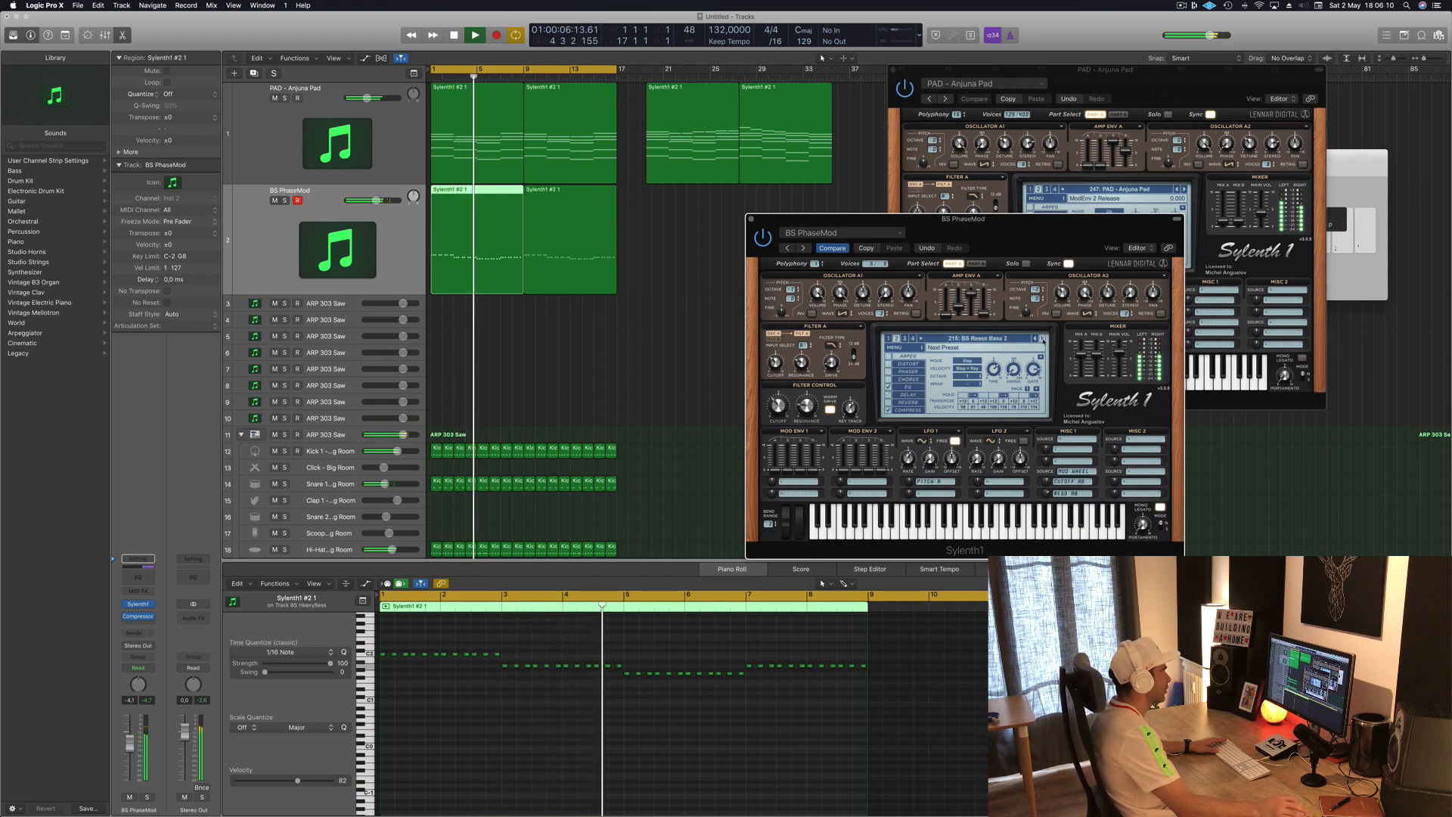
click(1042, 339)
click(1042, 339)
click(1042, 339)
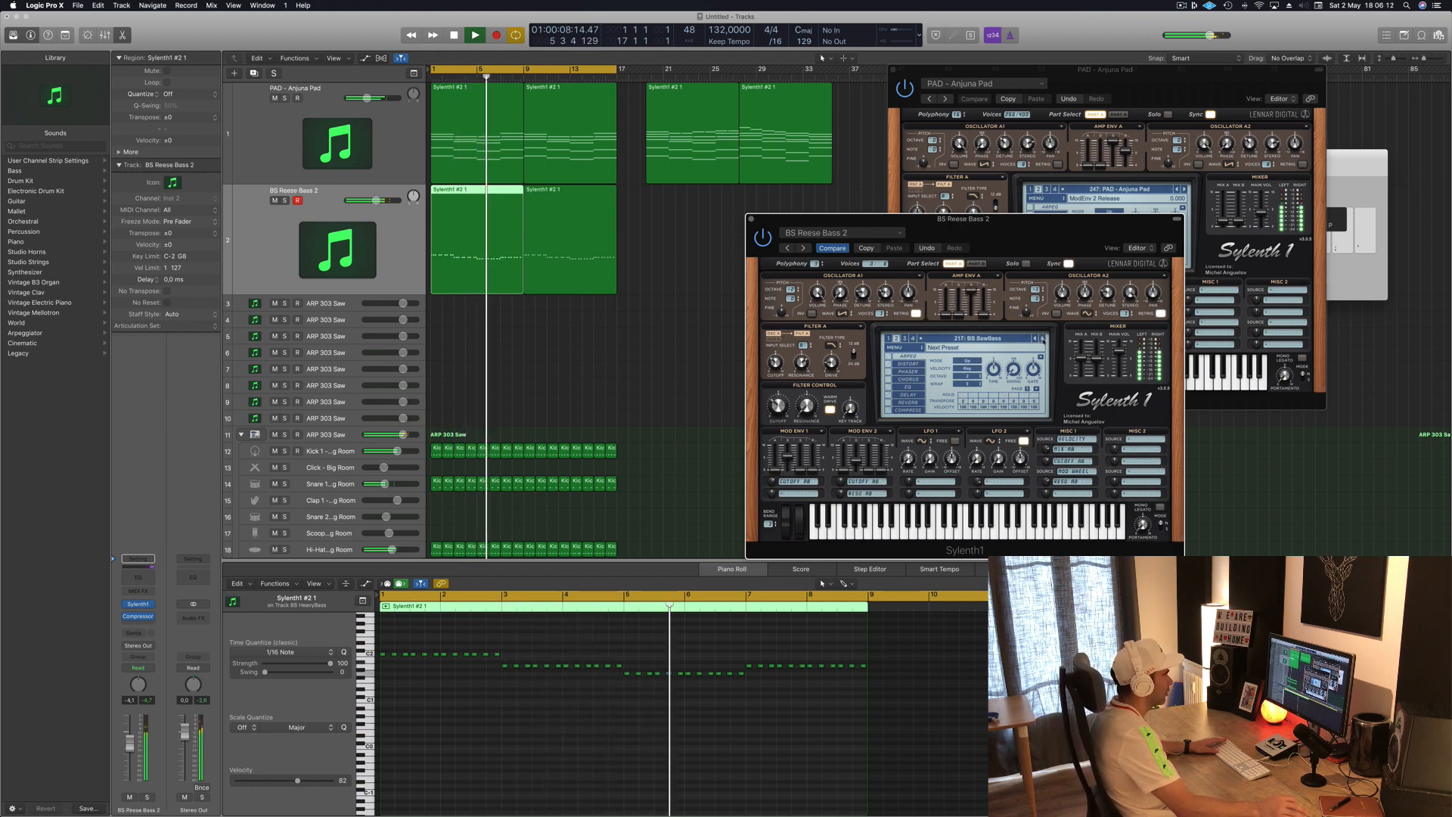
click(1042, 339)
click(1042, 339)
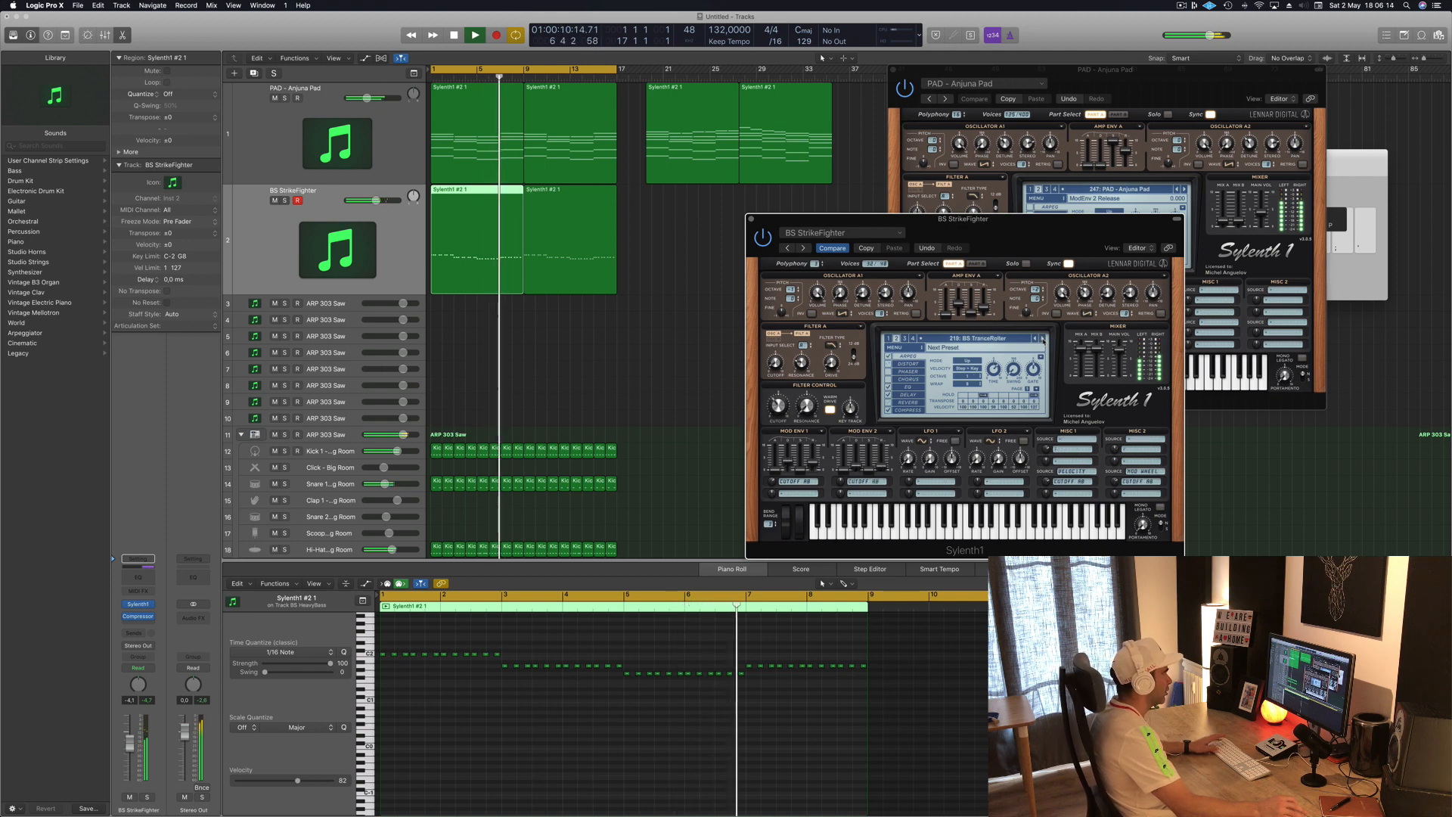
click(1043, 339)
click(1043, 339)
click(1042, 338)
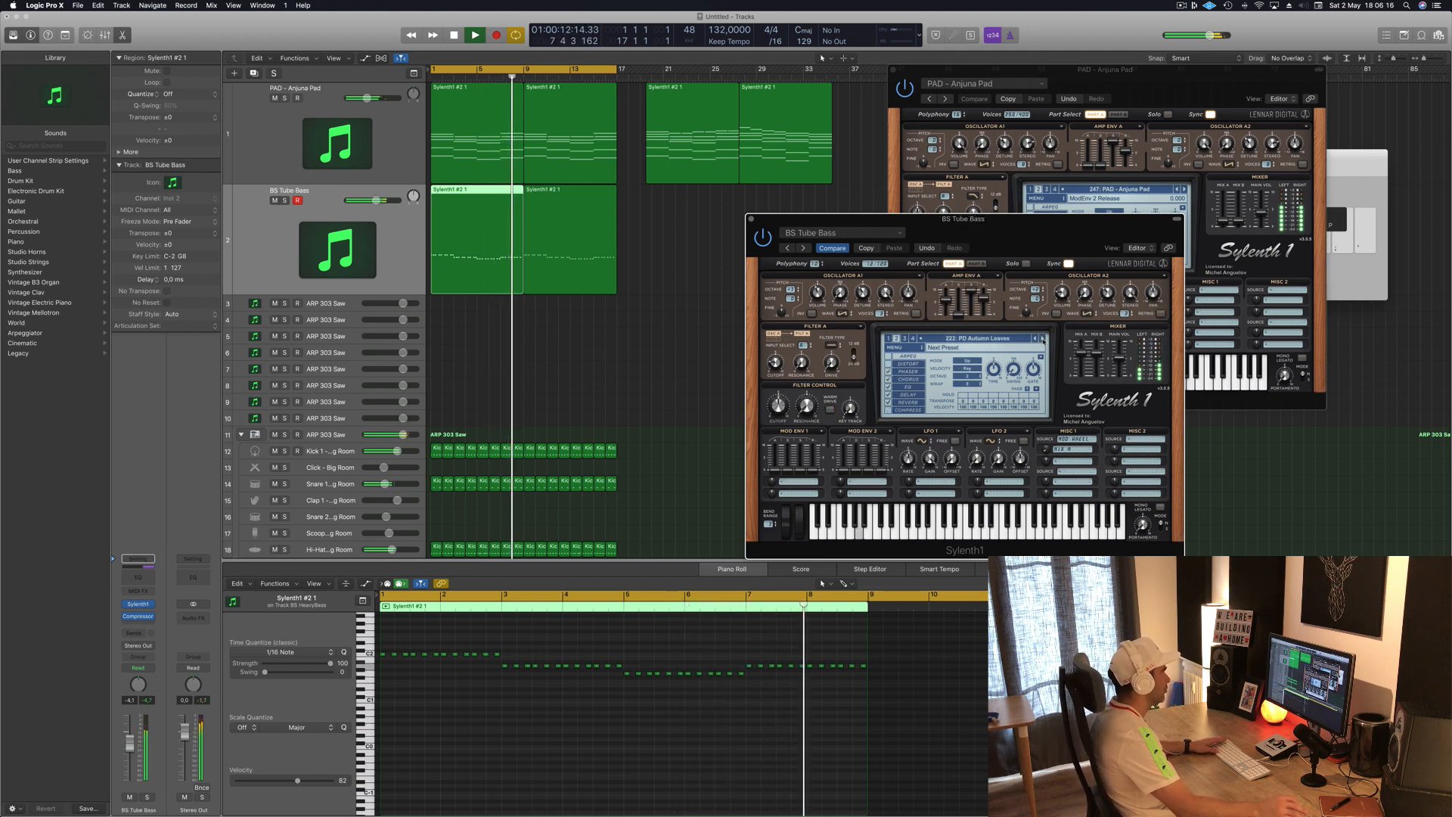
click(1042, 339)
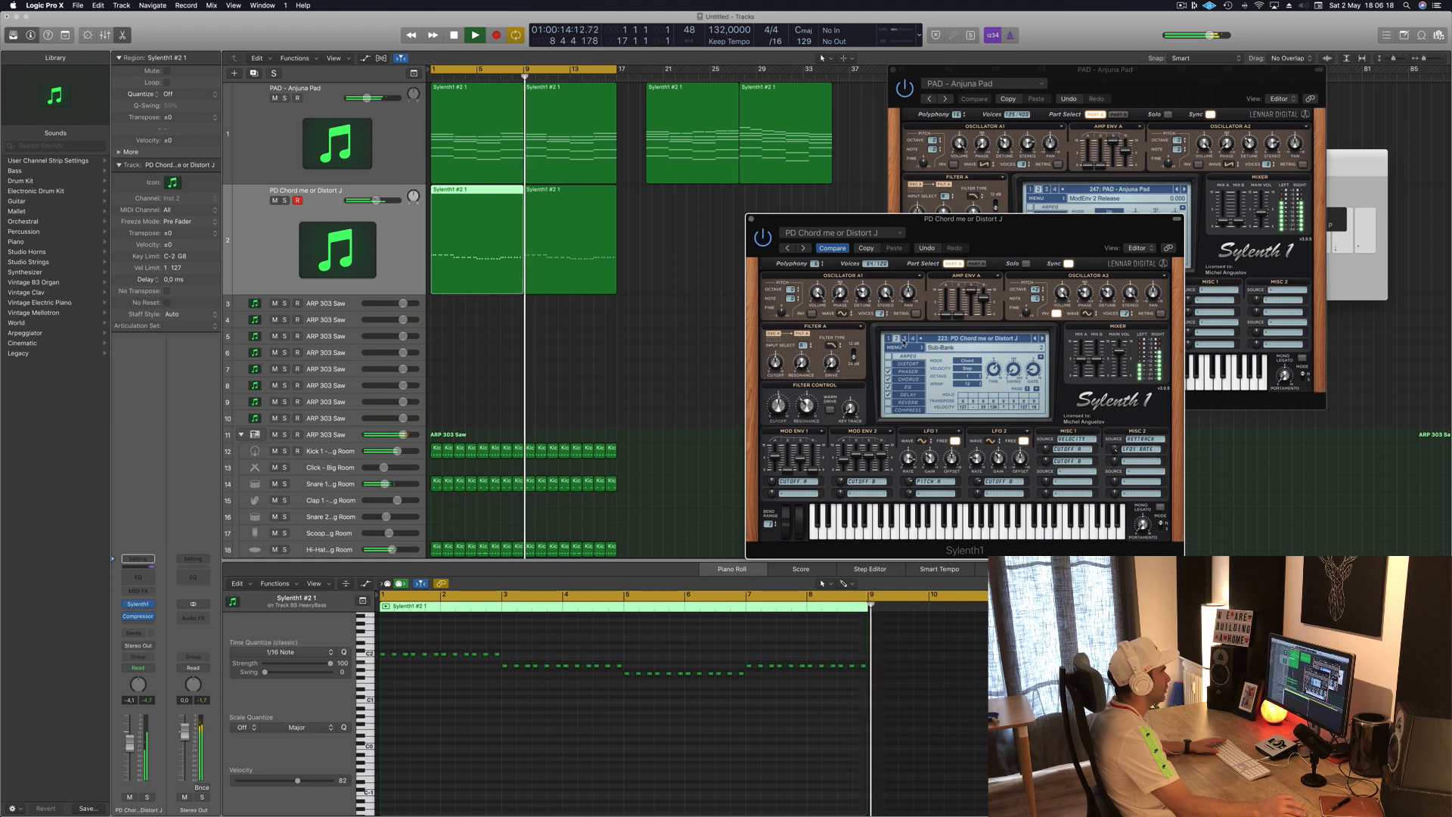
Jump to the fourth preset group of the bass Sylenth1 and load the BS Another Moog preset.
click(904, 339)
click(969, 340)
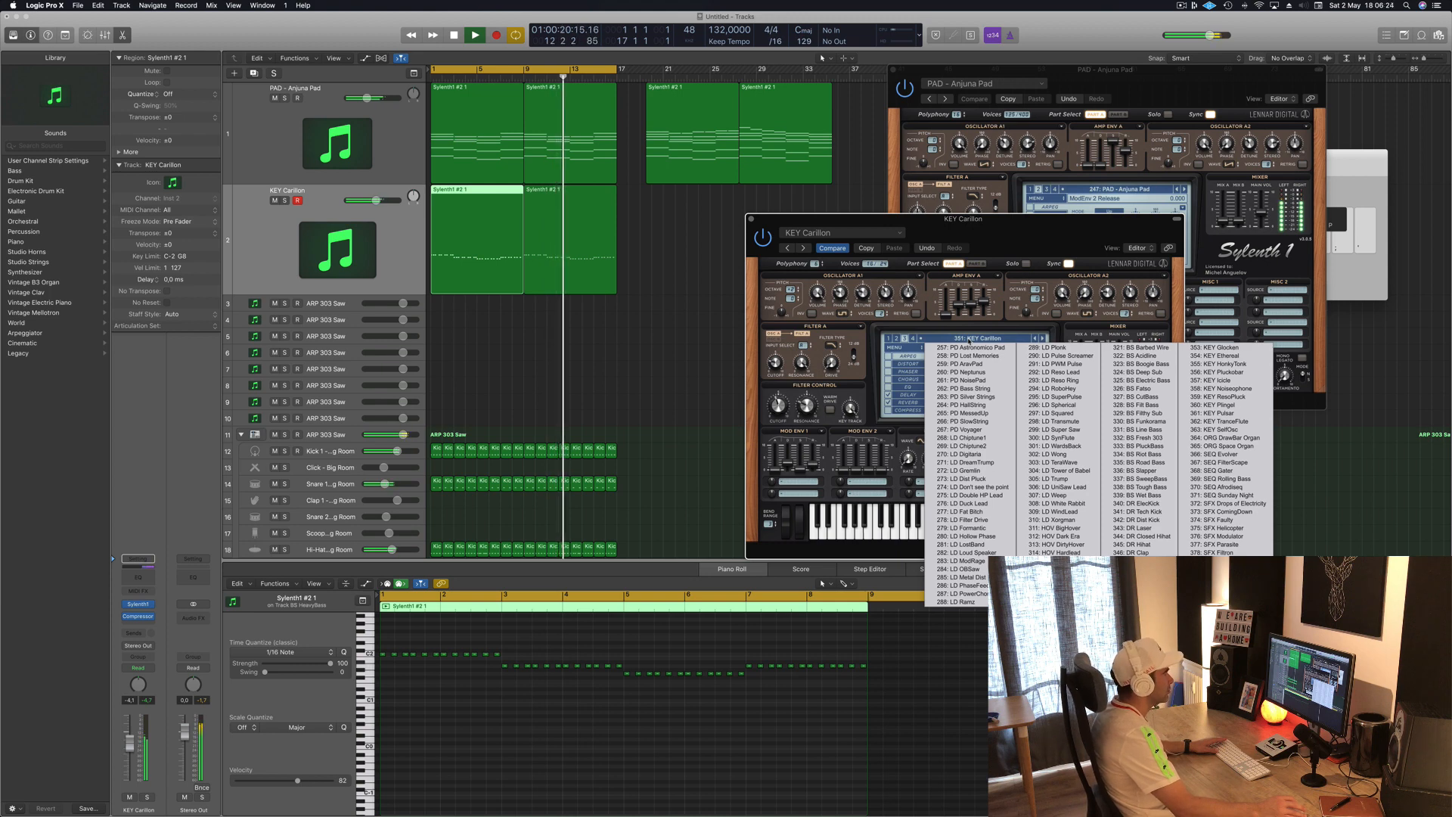
click(912, 339)
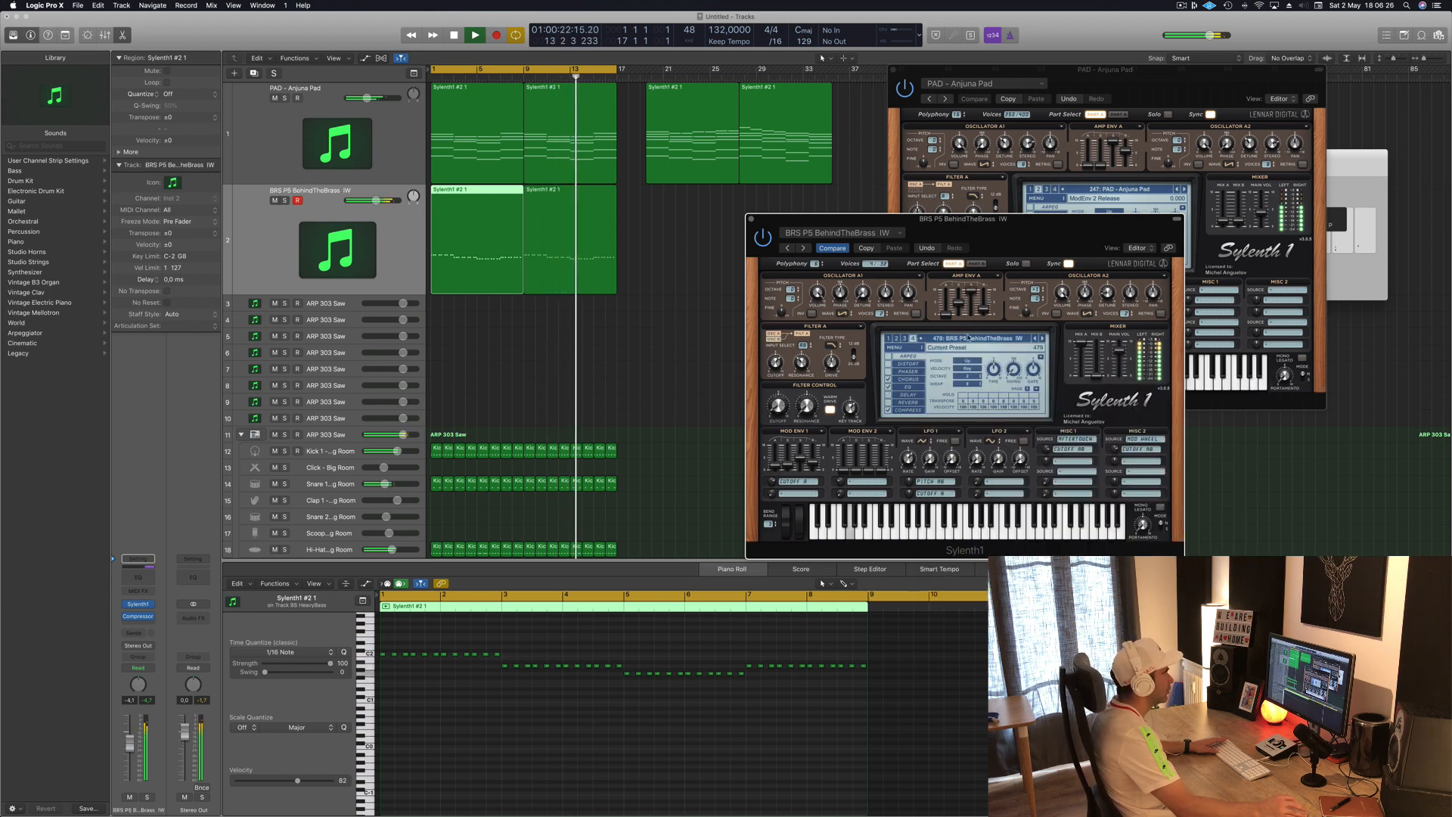
click(968, 339)
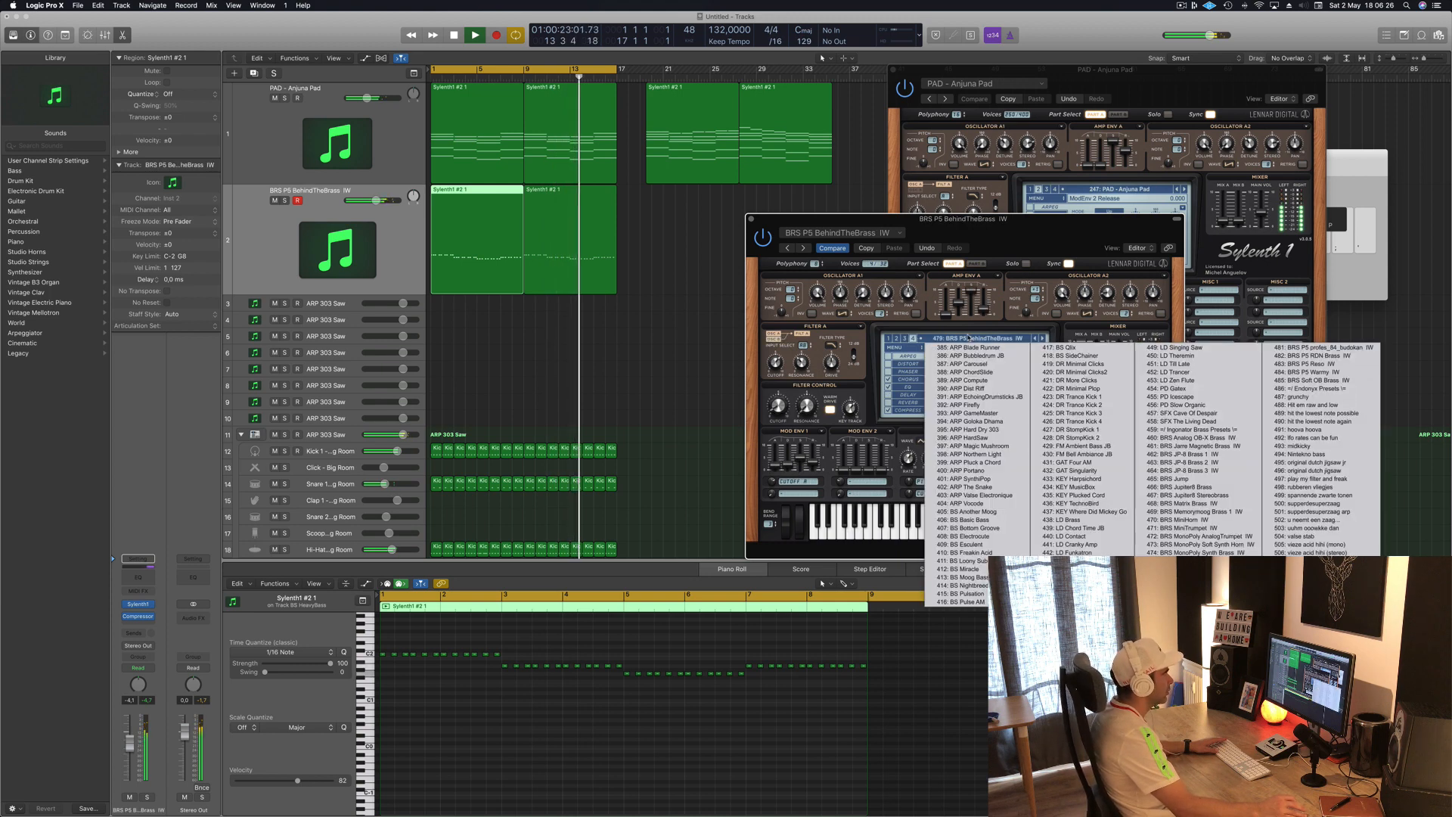
click(962, 512)
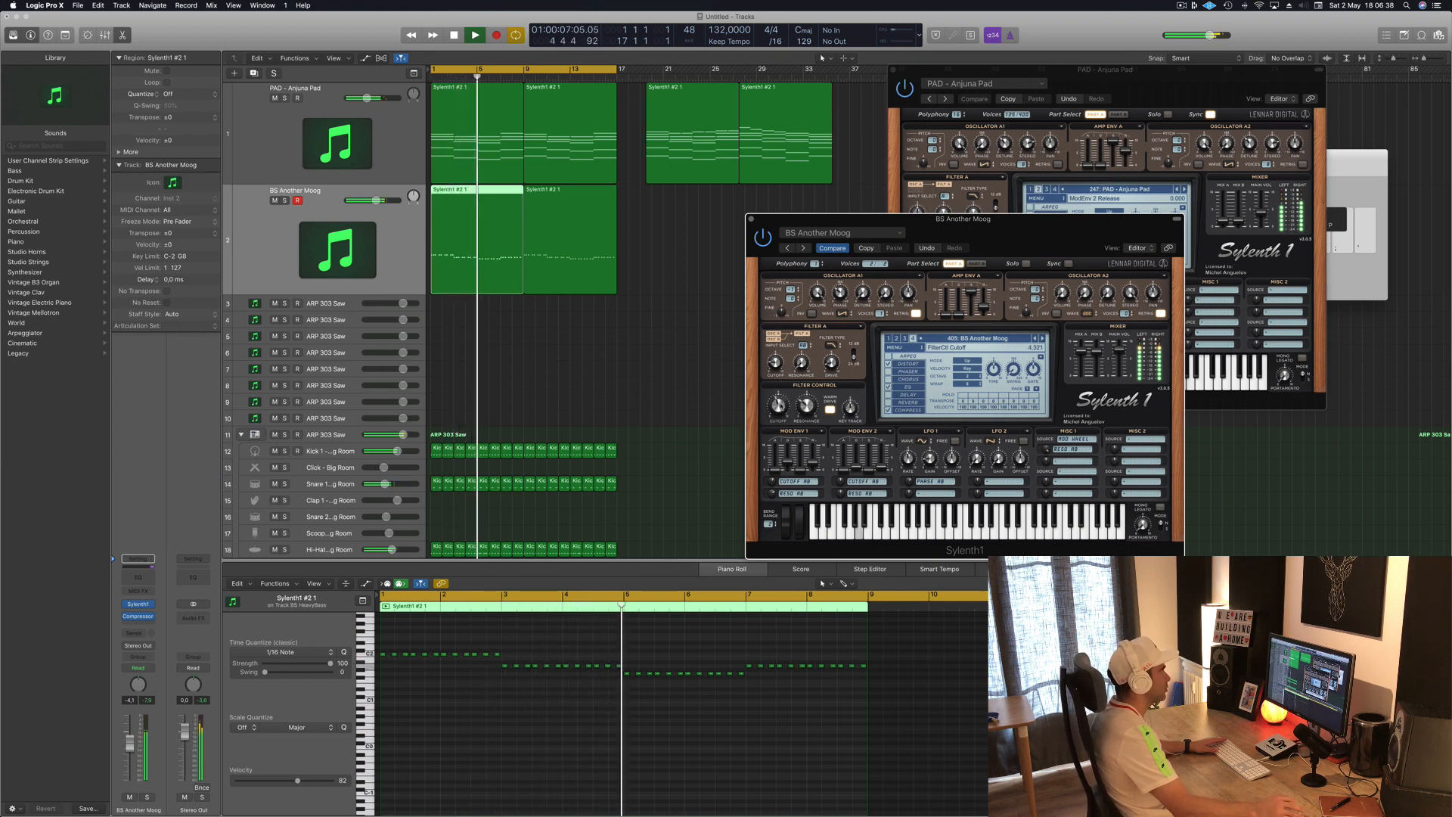
Audition the bass presets after BS Another Moog, from BS Basic Bass through BS Miracle to BS Qlix, against the loop.
click(1043, 339)
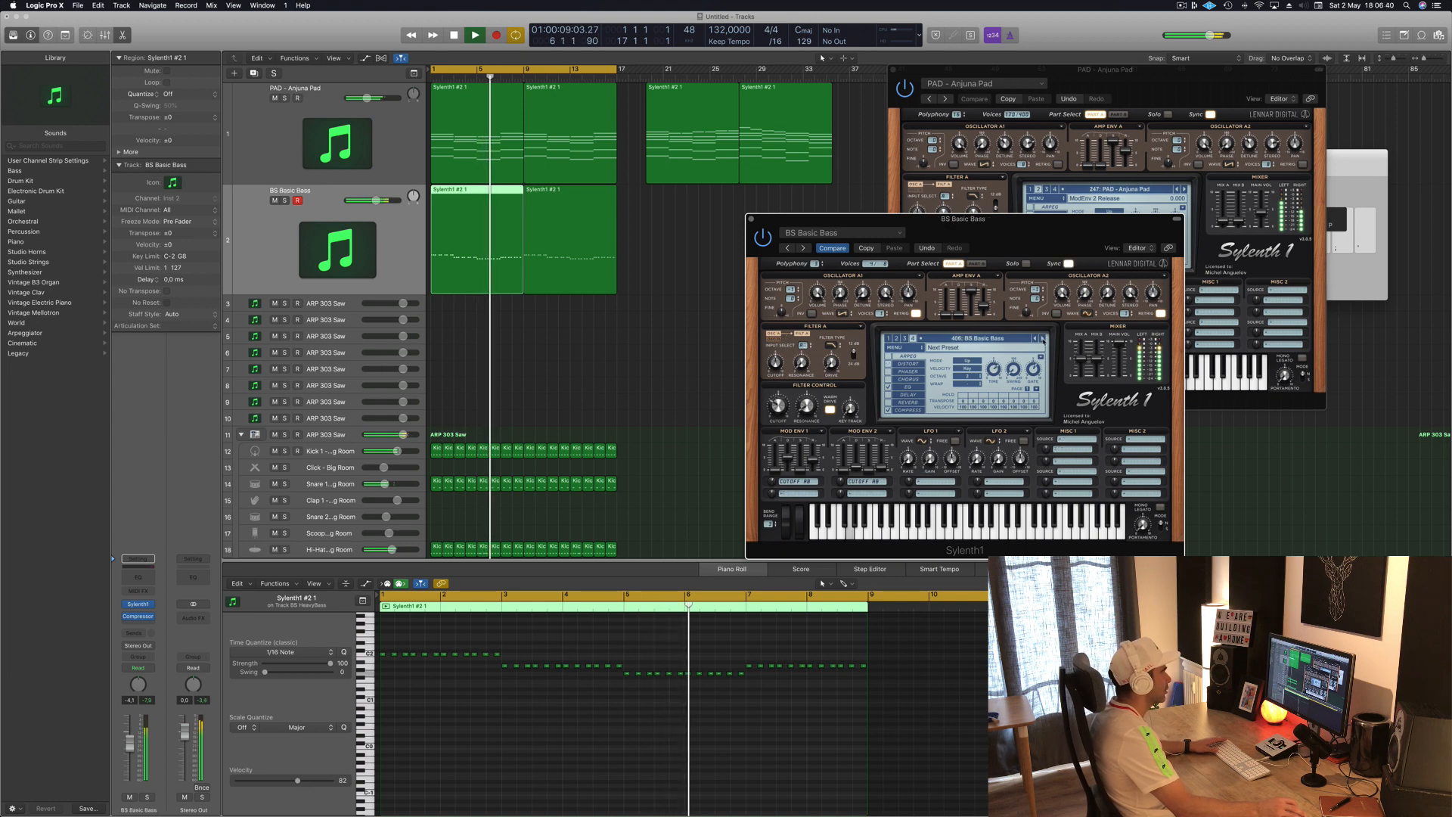
click(1043, 338)
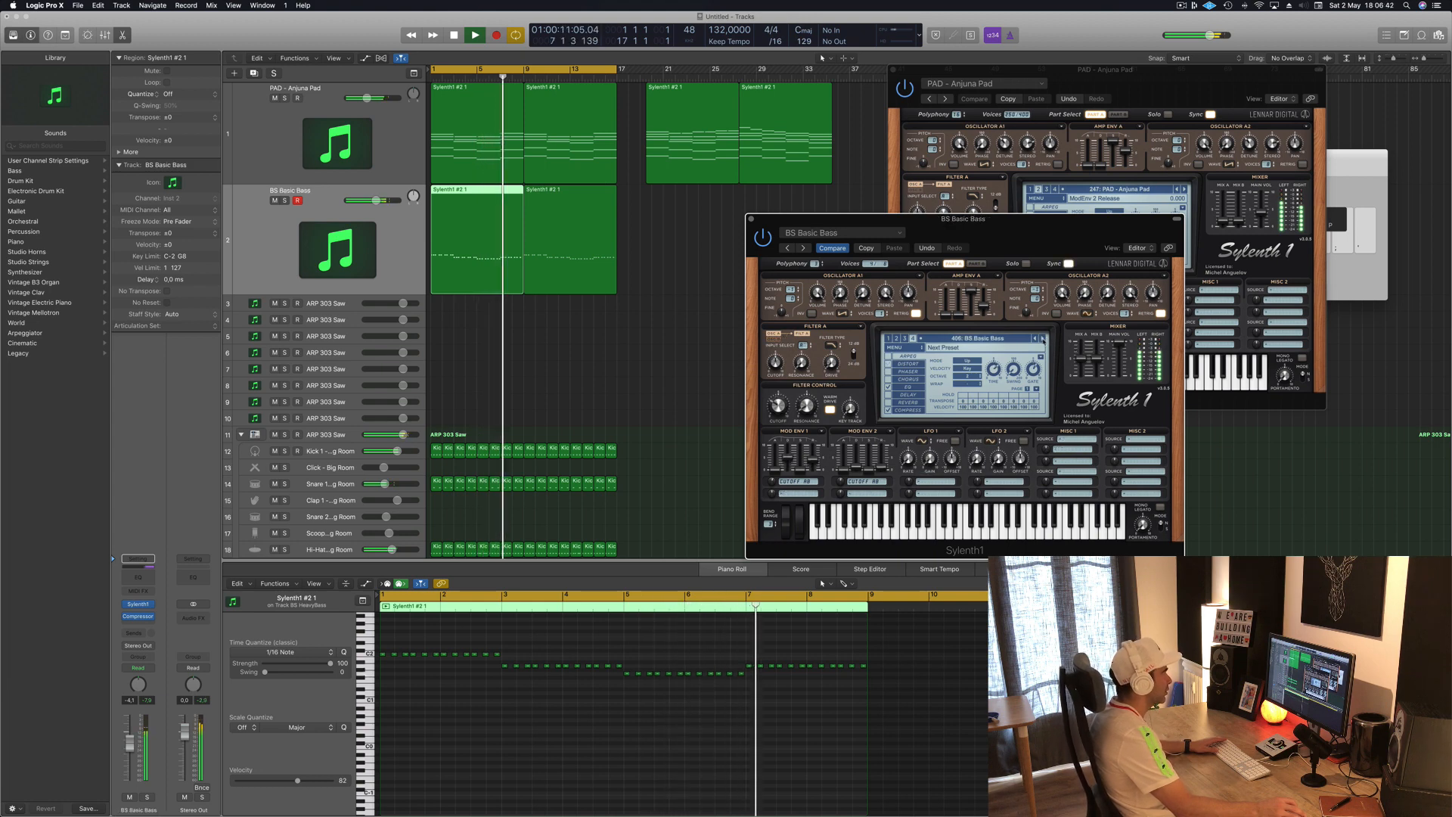
click(1042, 338)
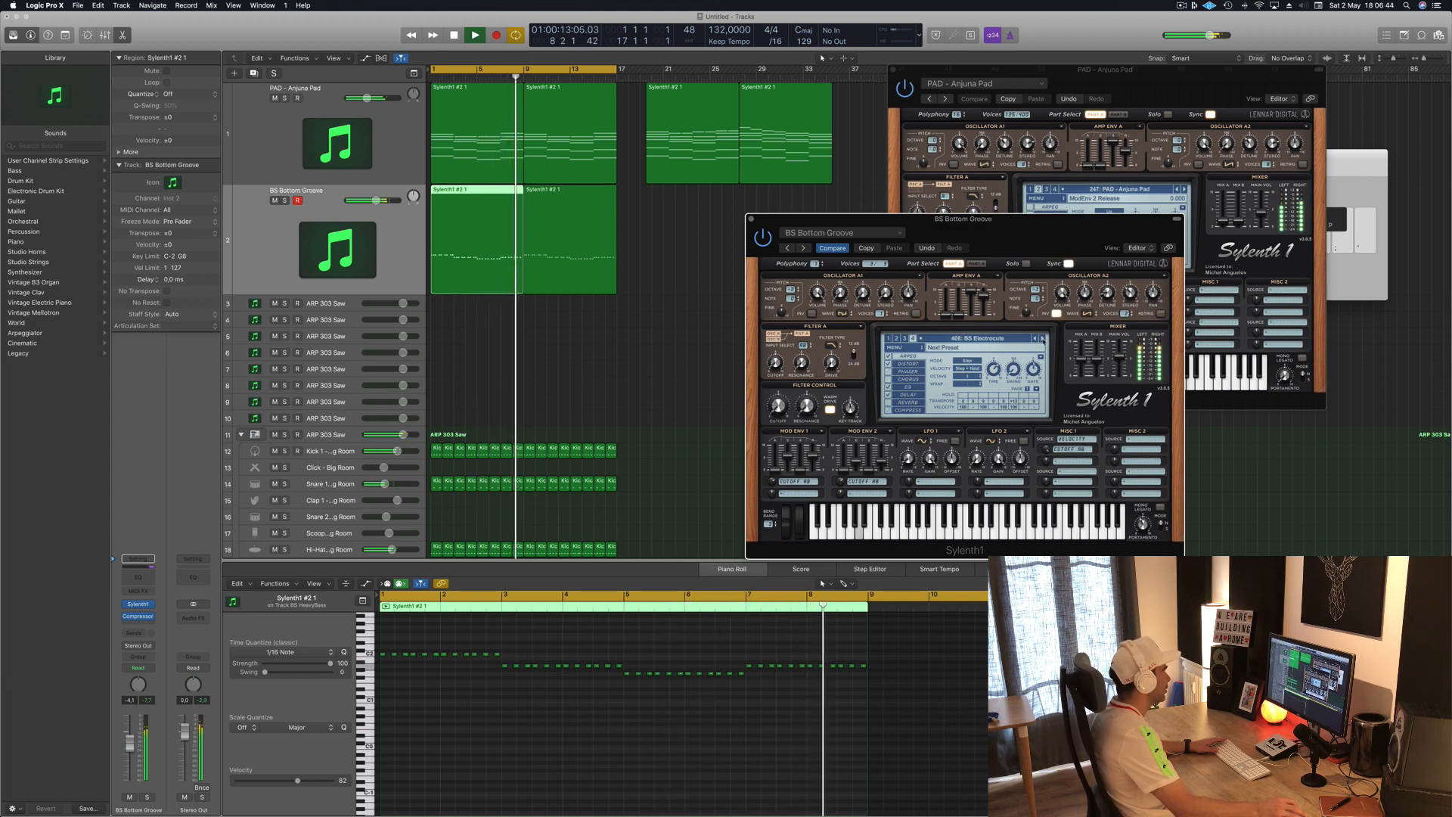
click(1042, 338)
click(1042, 338)
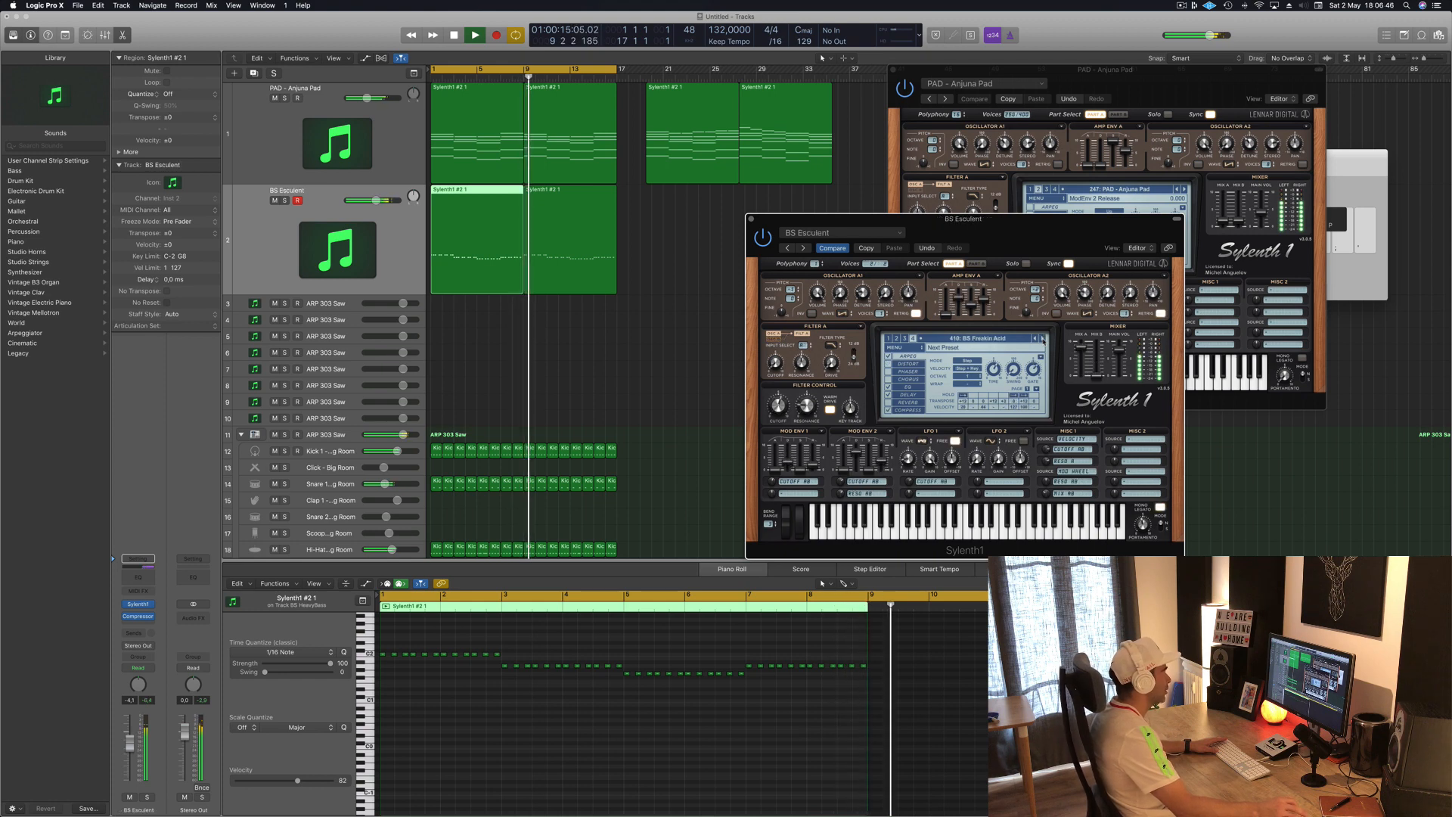
click(1042, 338)
click(1043, 338)
click(1042, 338)
click(1042, 338)
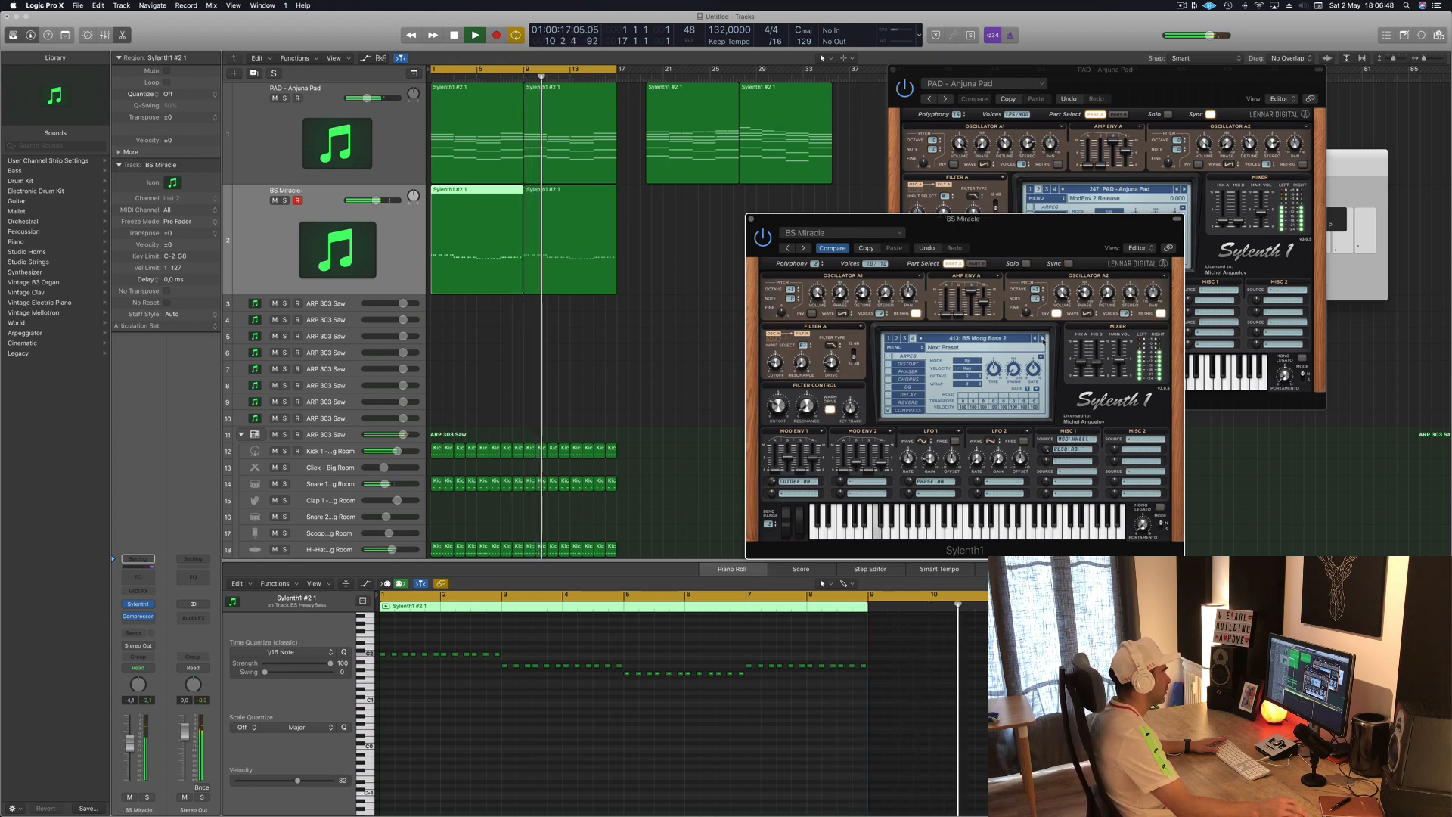
click(1042, 338)
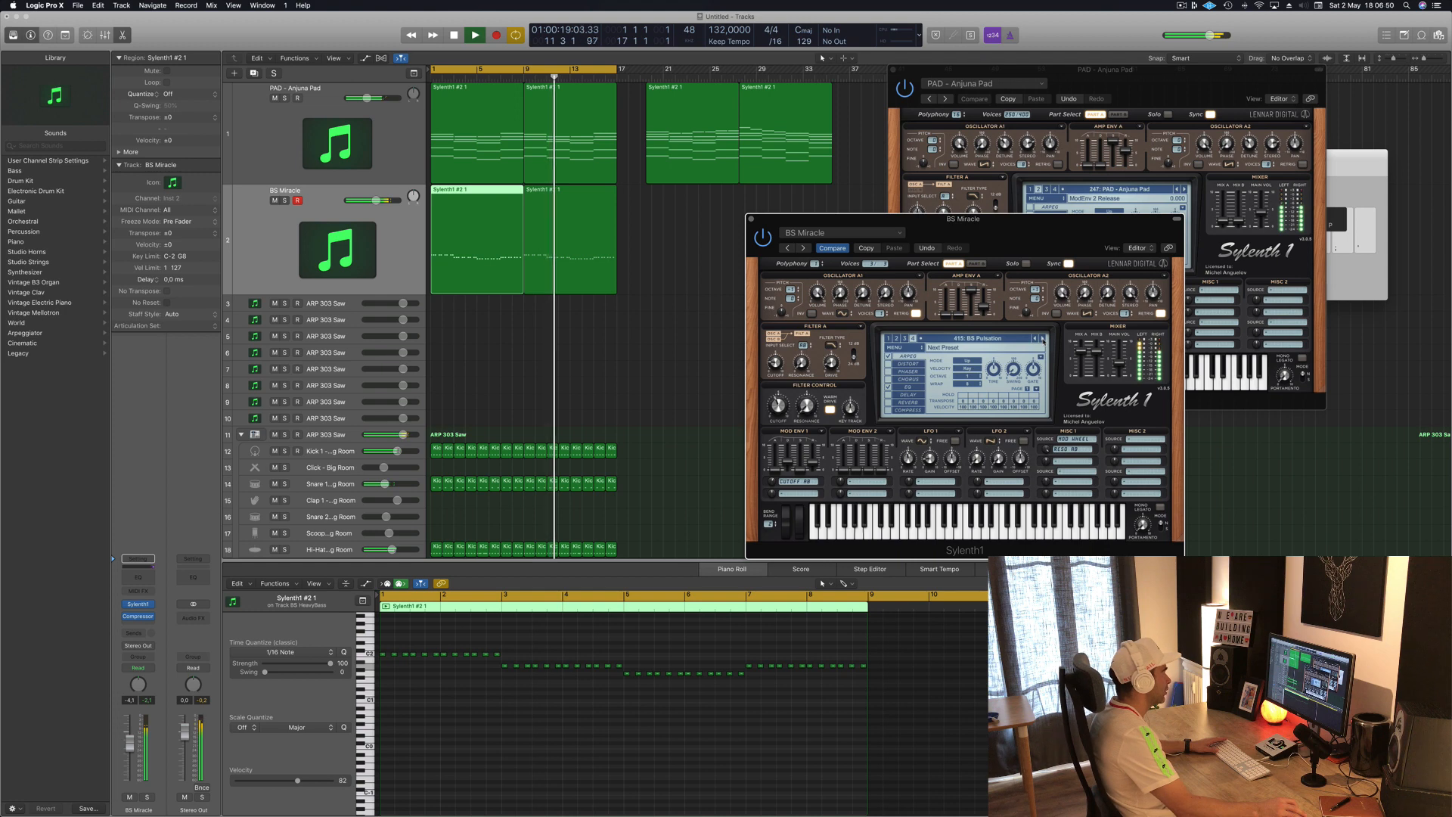
click(1042, 338)
click(1042, 338)
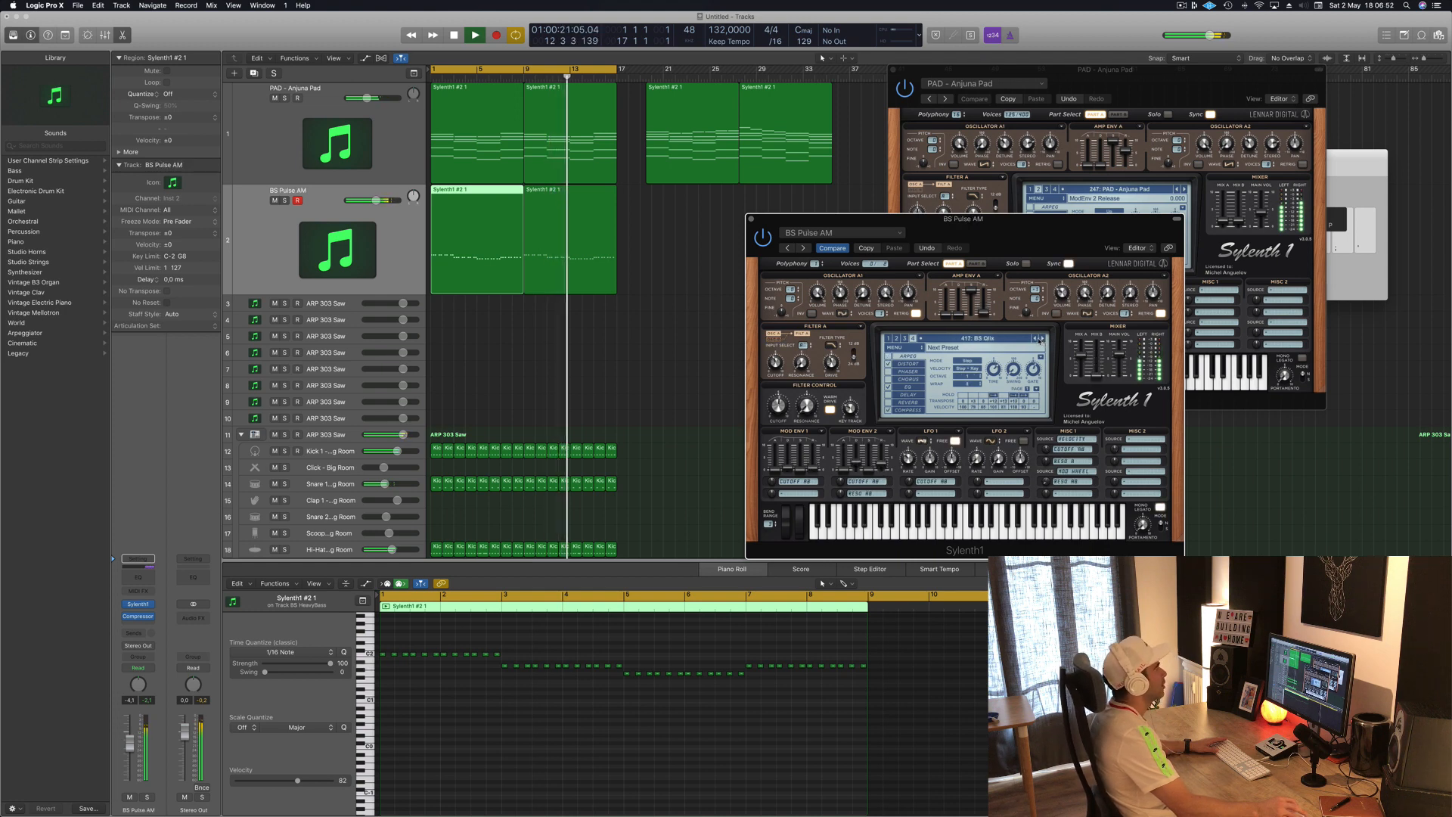
Load the BS Another Moog preset on the bass again and close its Sylenth1 window.
click(1011, 339)
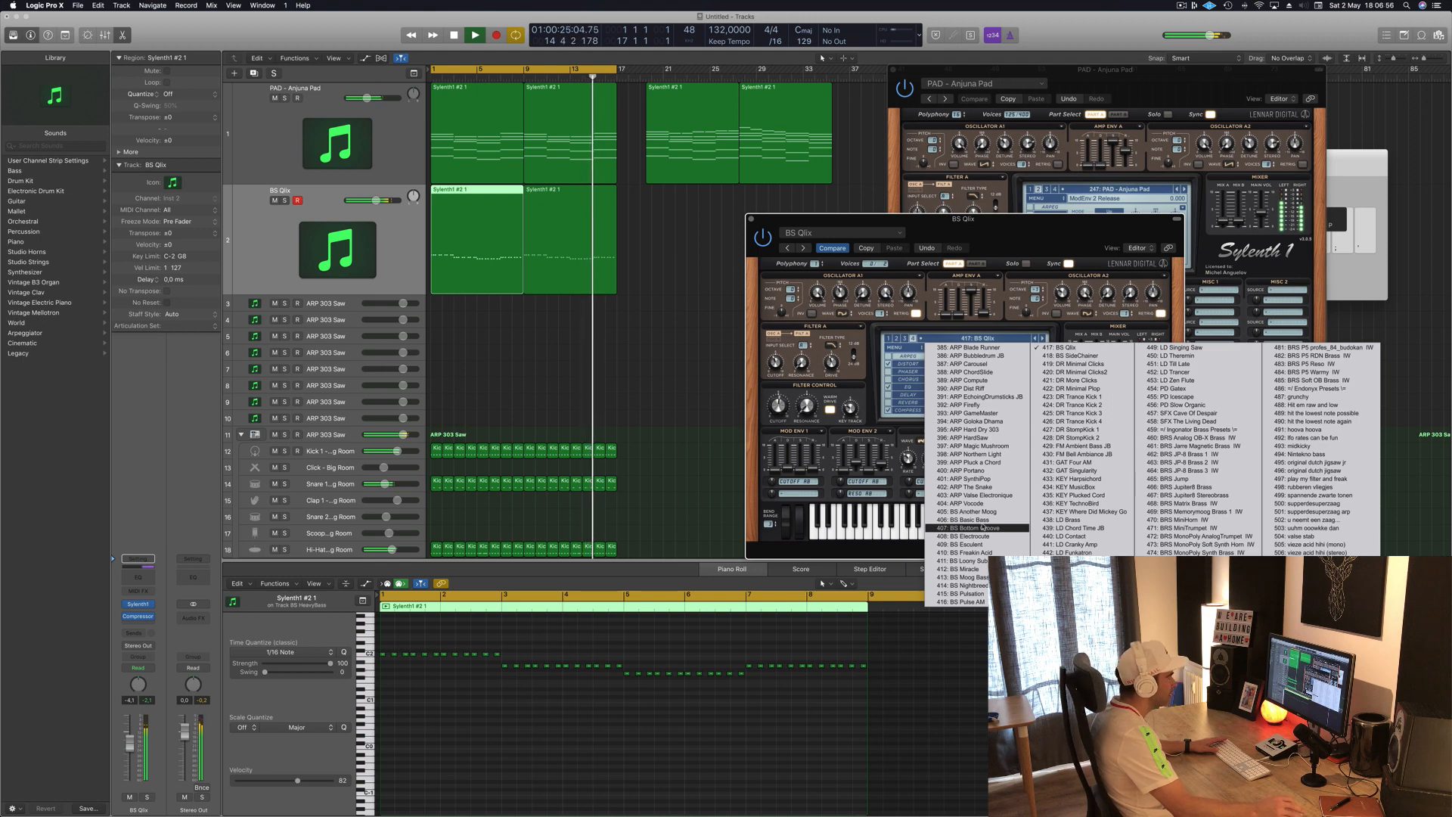
click(991, 515)
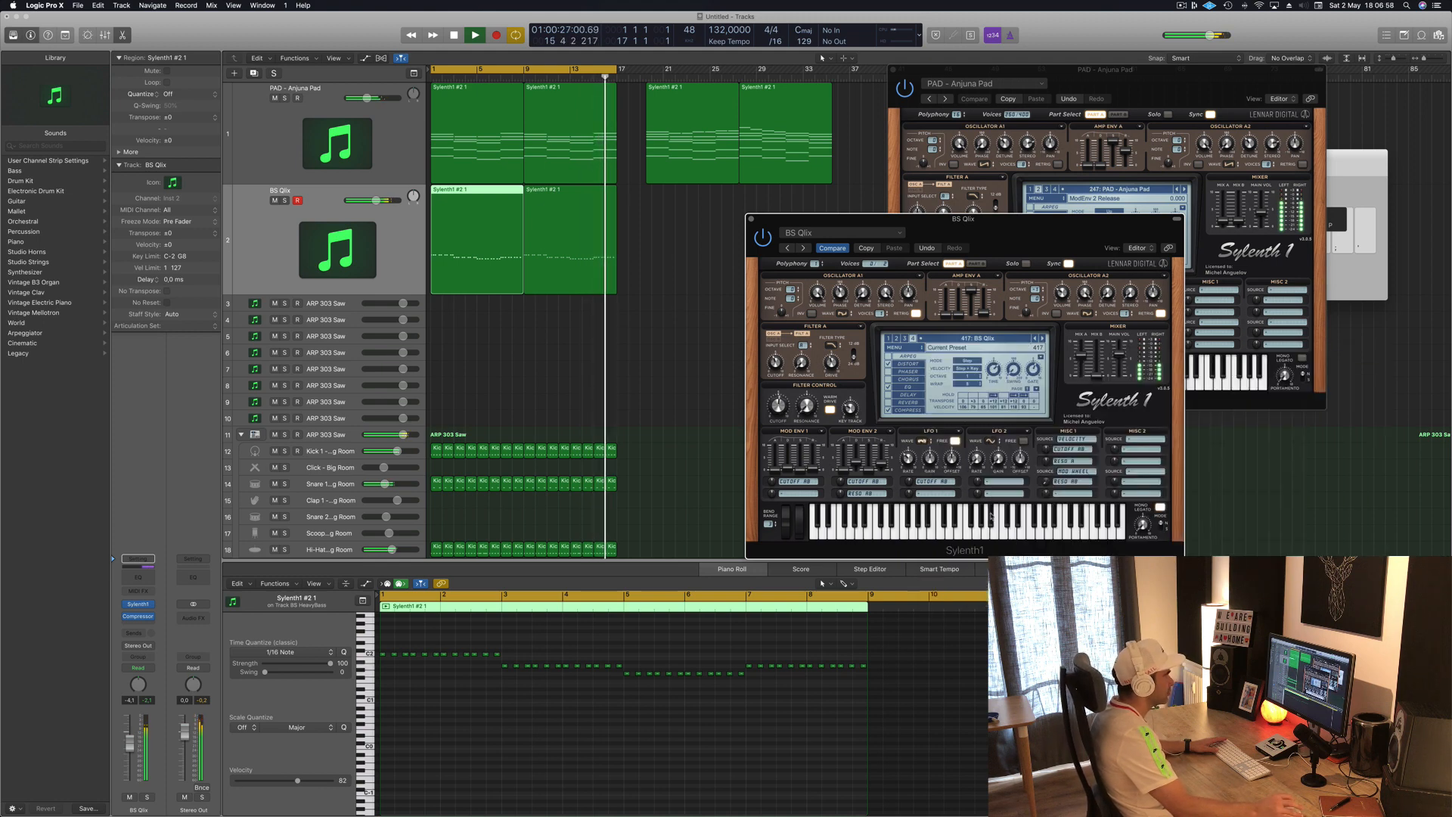
drag(1059, 231, 983, 251)
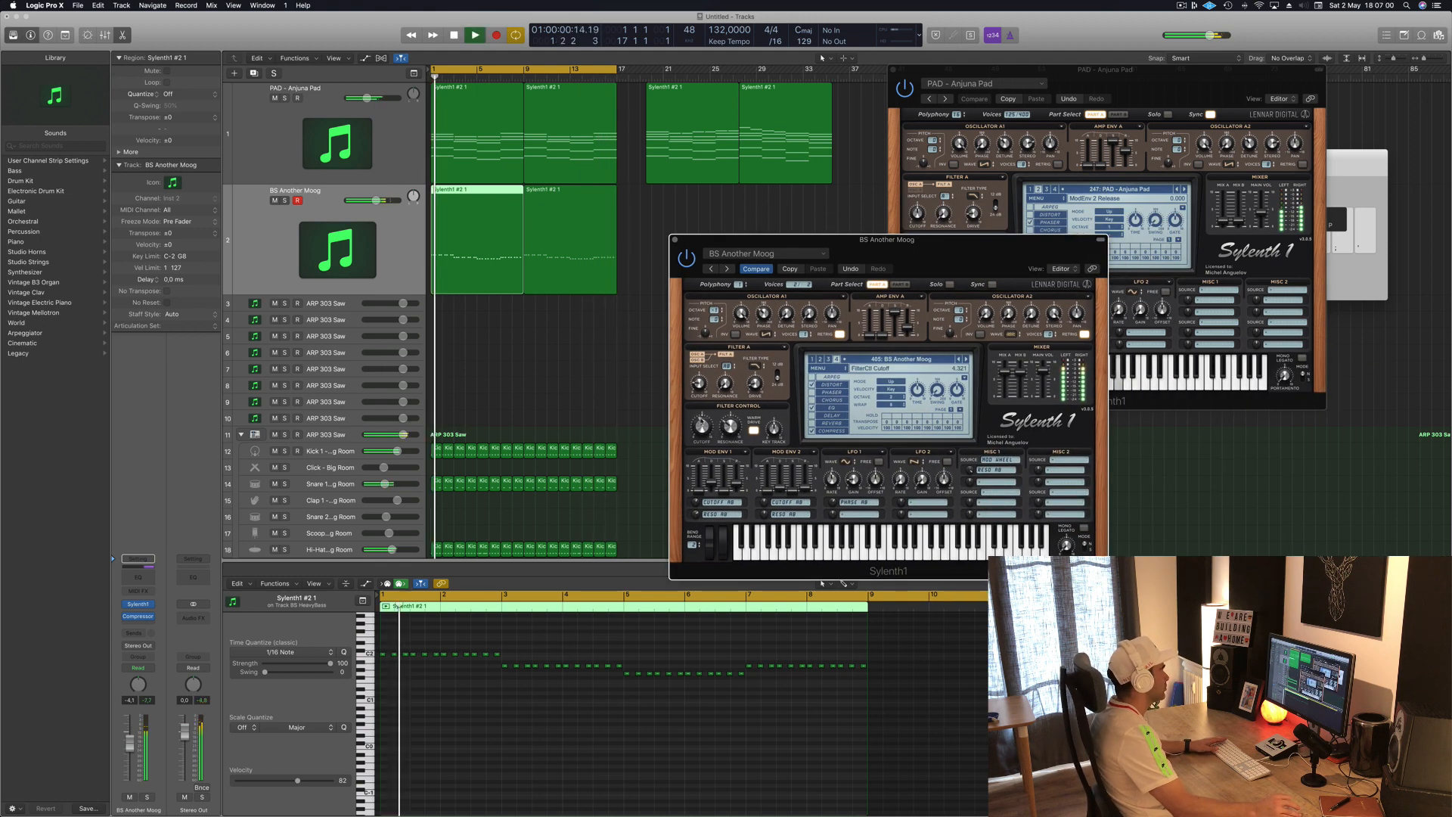
drag(675, 242, 730, 244)
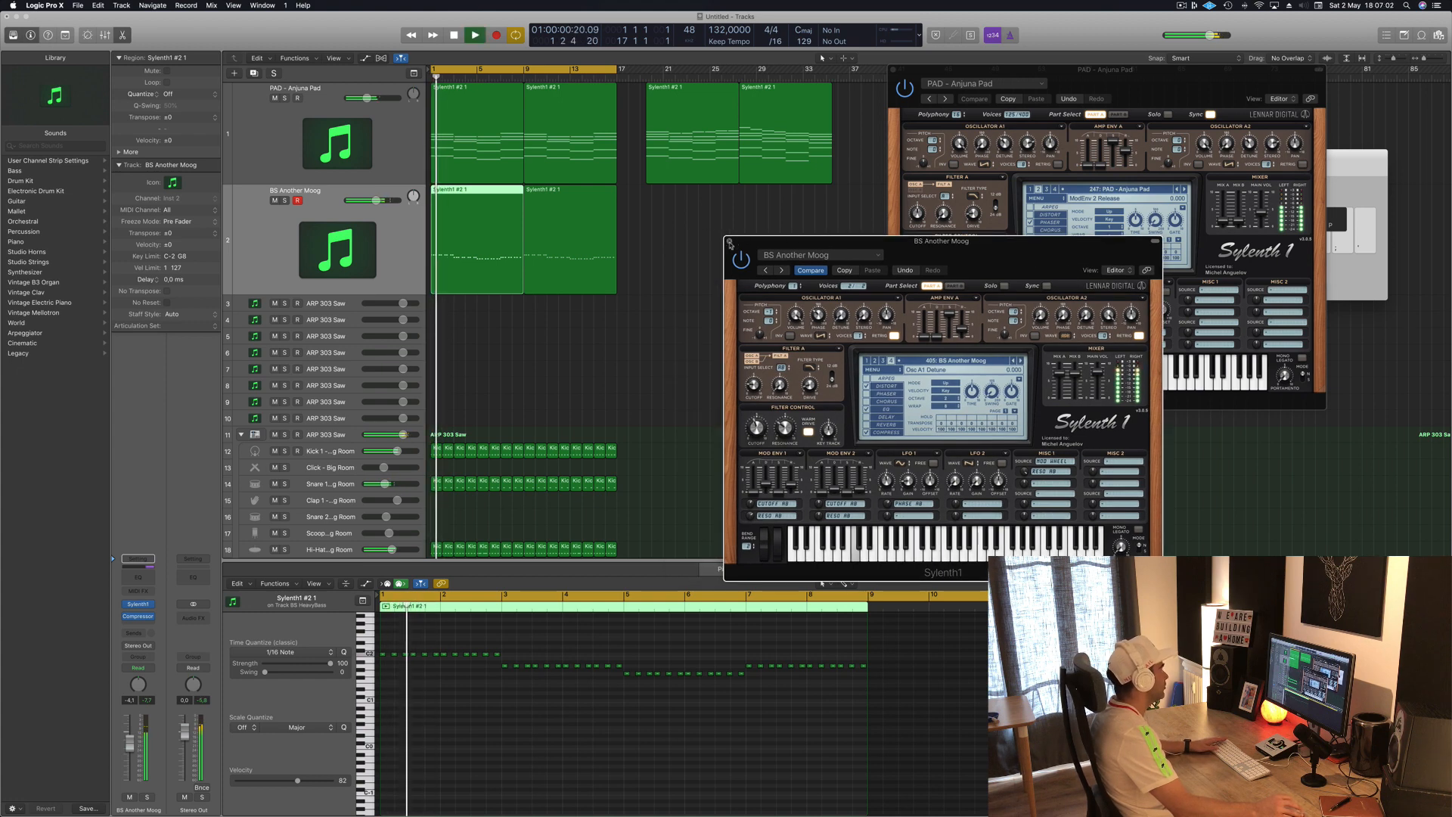
click(730, 243)
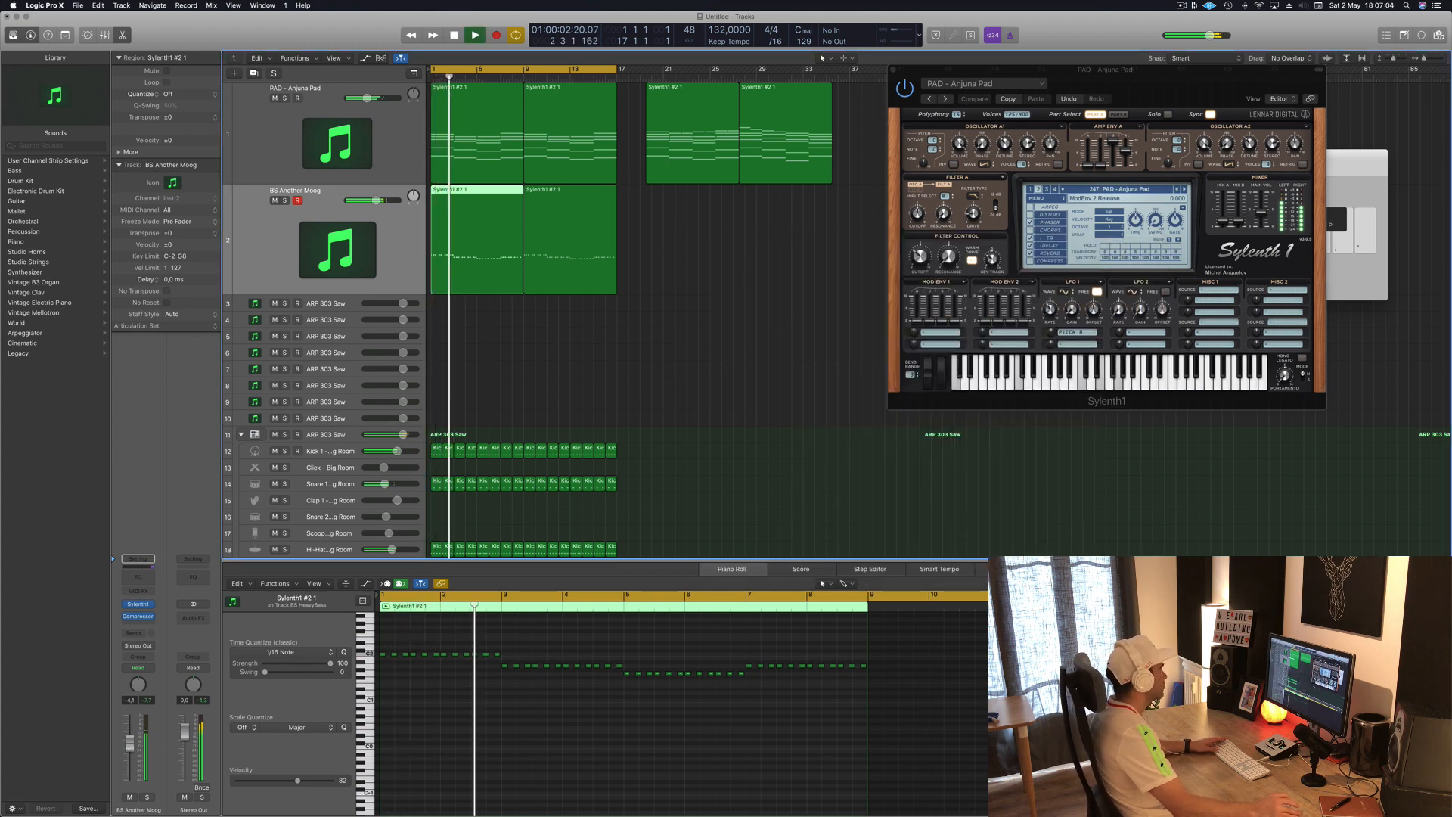
Stop playback, put the first pad chord region on the third track and refill its place on the pad track with a copy.
click(752, 401)
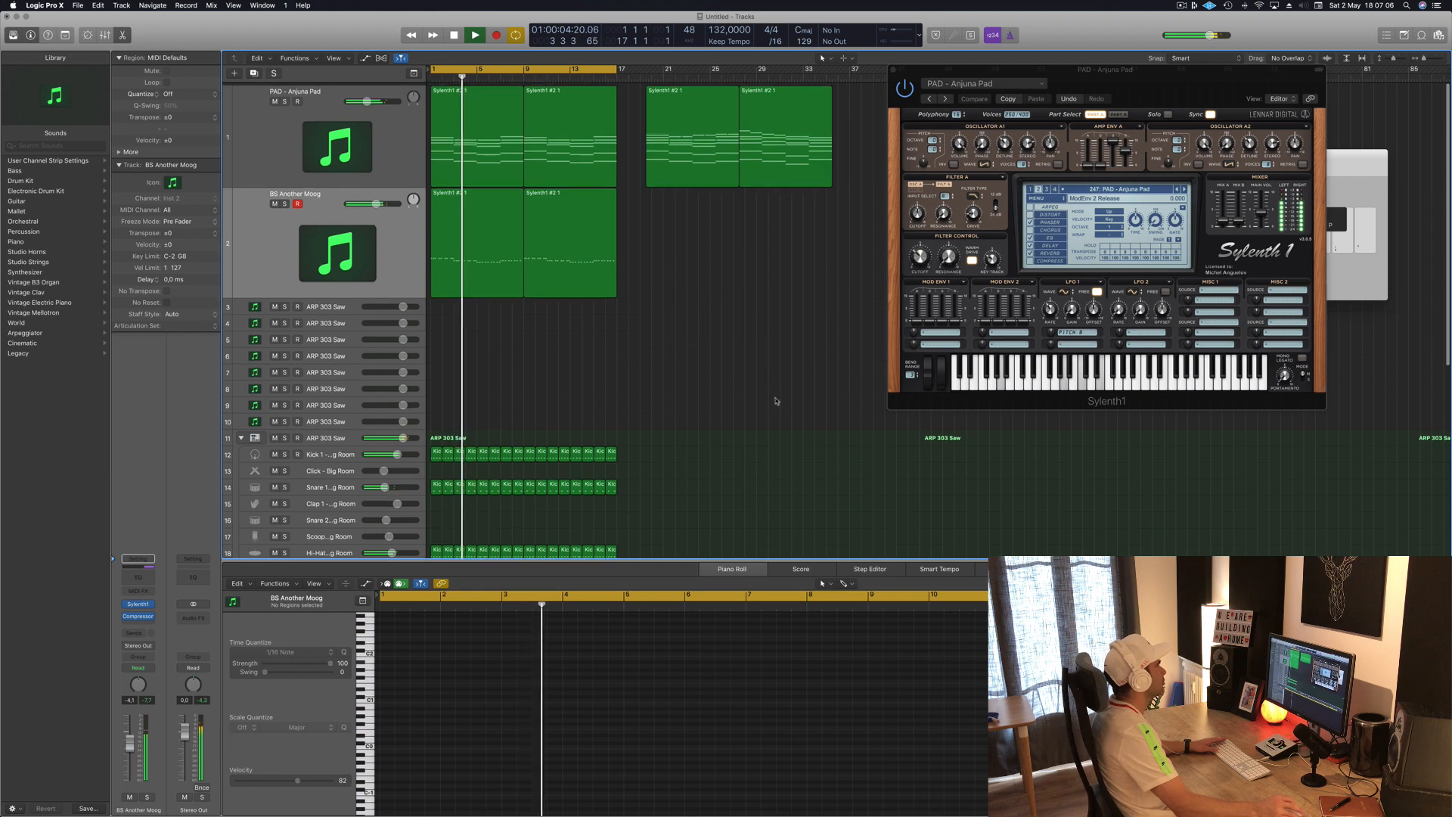
click(460, 151)
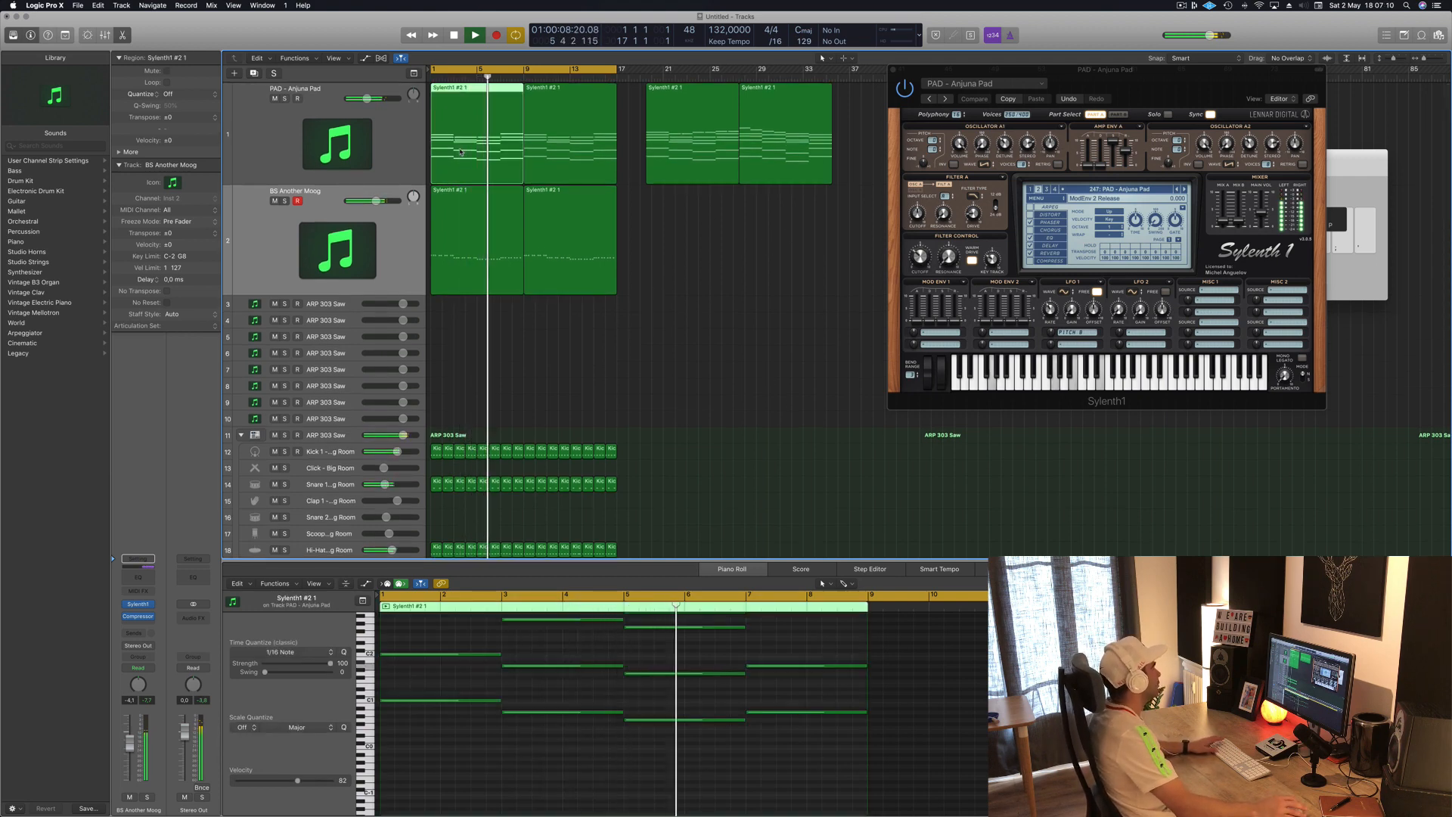
key(space)
drag(460, 152, 351, 306)
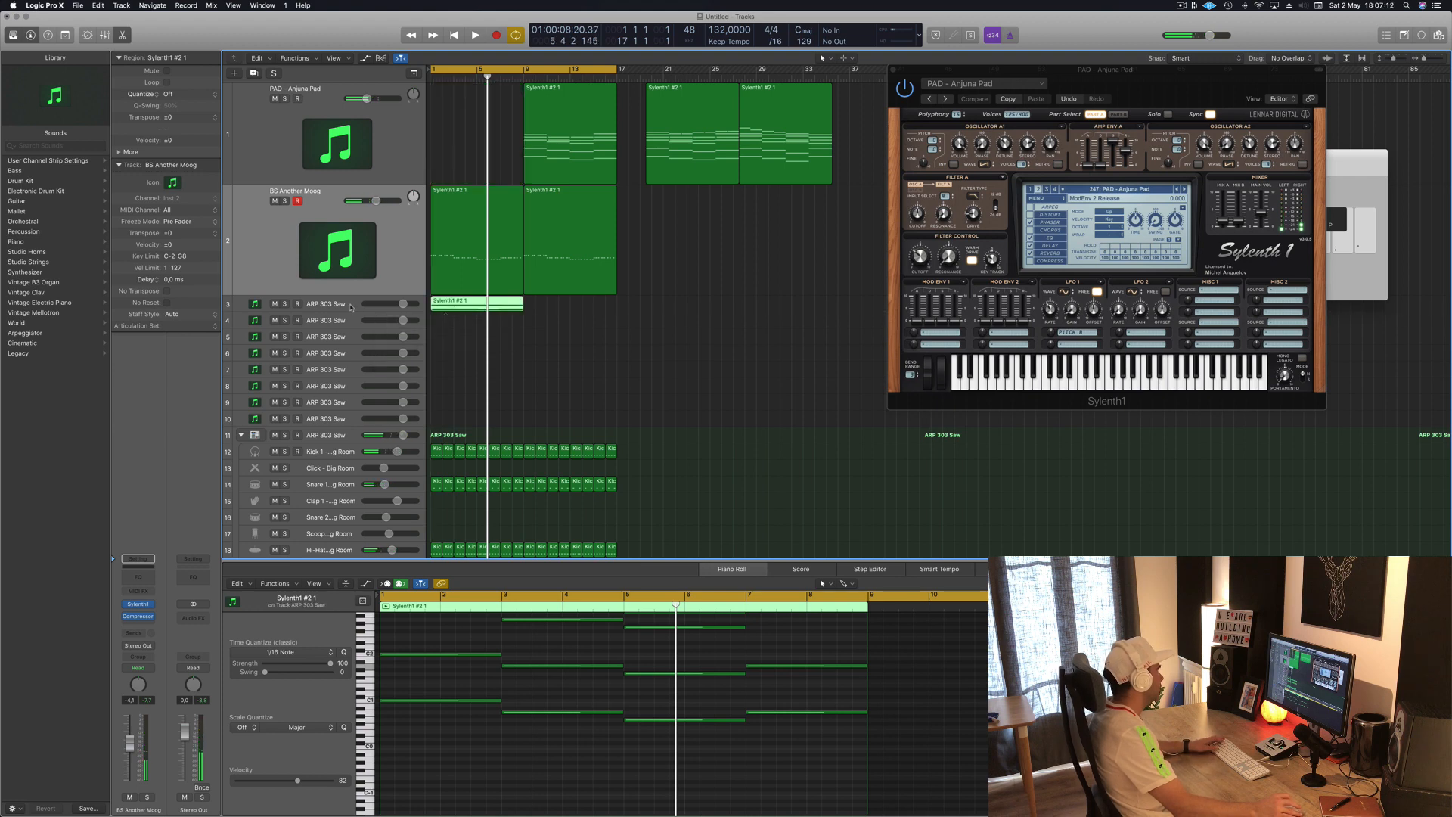
click(351, 307)
drag(530, 129, 450, 140)
Enlarge the third track, select it and open its Sylenth1 window beside the chord regions.
drag(349, 311, 350, 368)
click(420, 338)
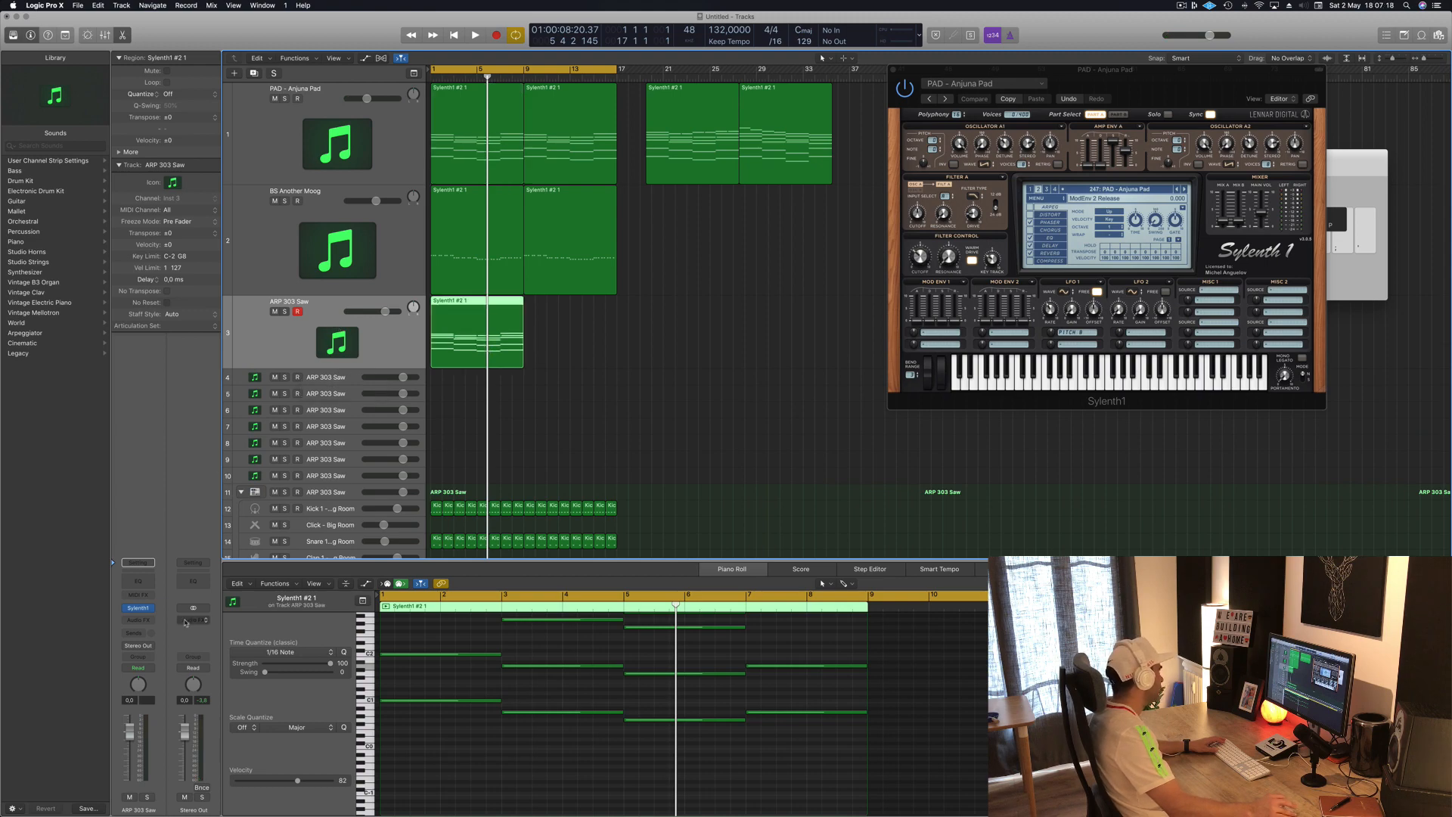
click(139, 609)
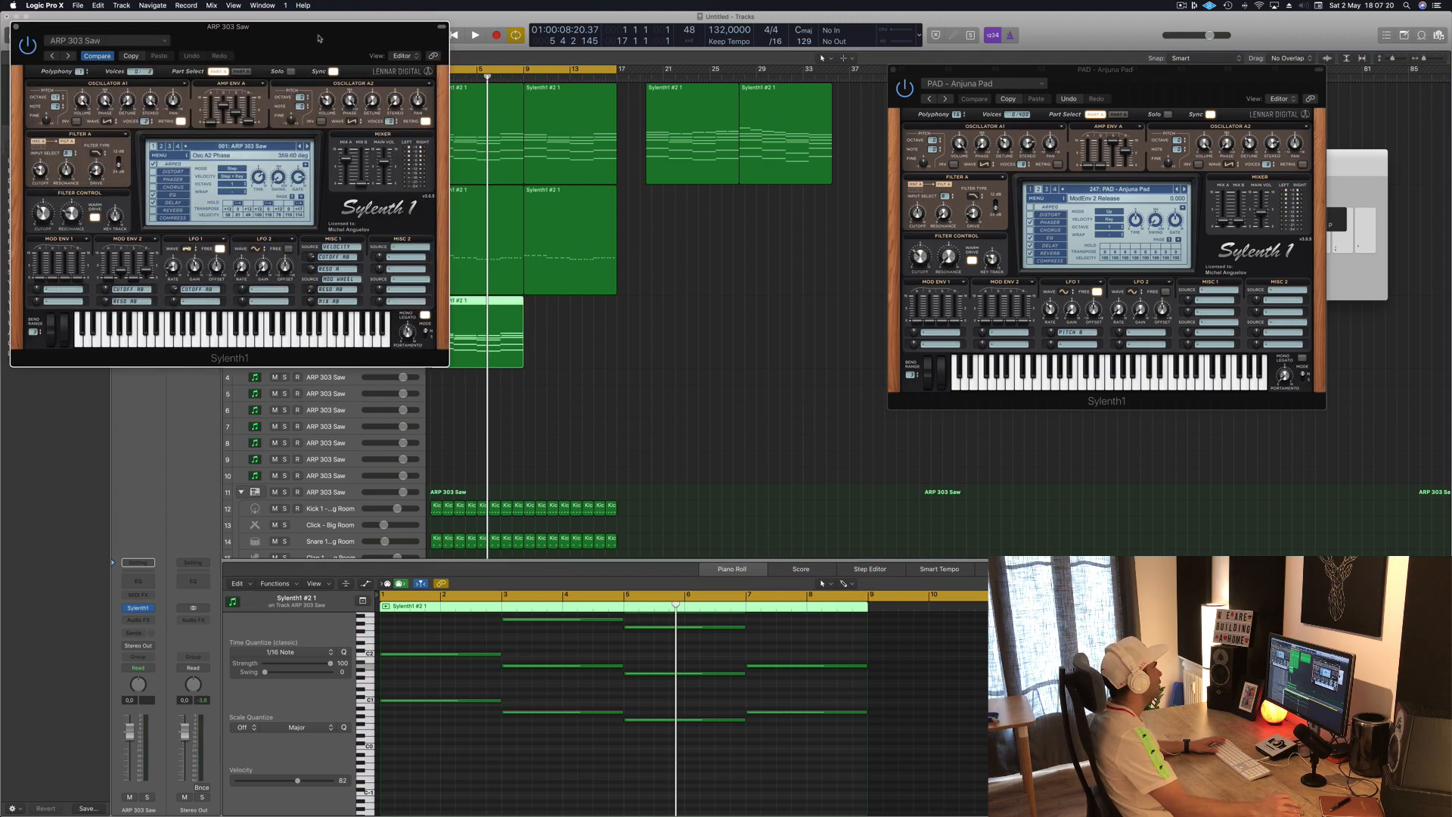
drag(319, 39, 1142, 167)
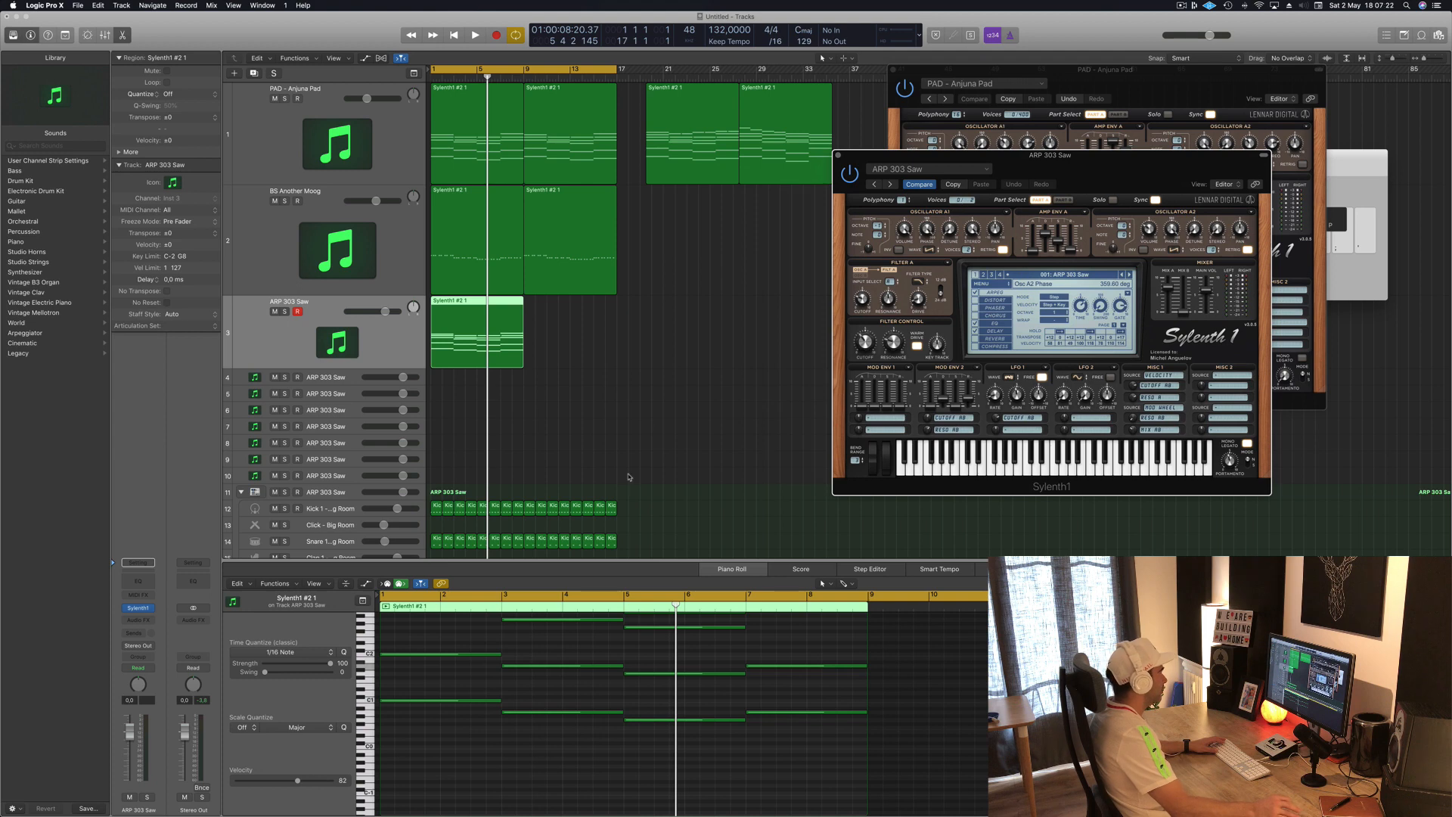
Shorten all chord notes in the third track's region to about one beat and copy them one bar later.
scroll(543, 663, up, 3)
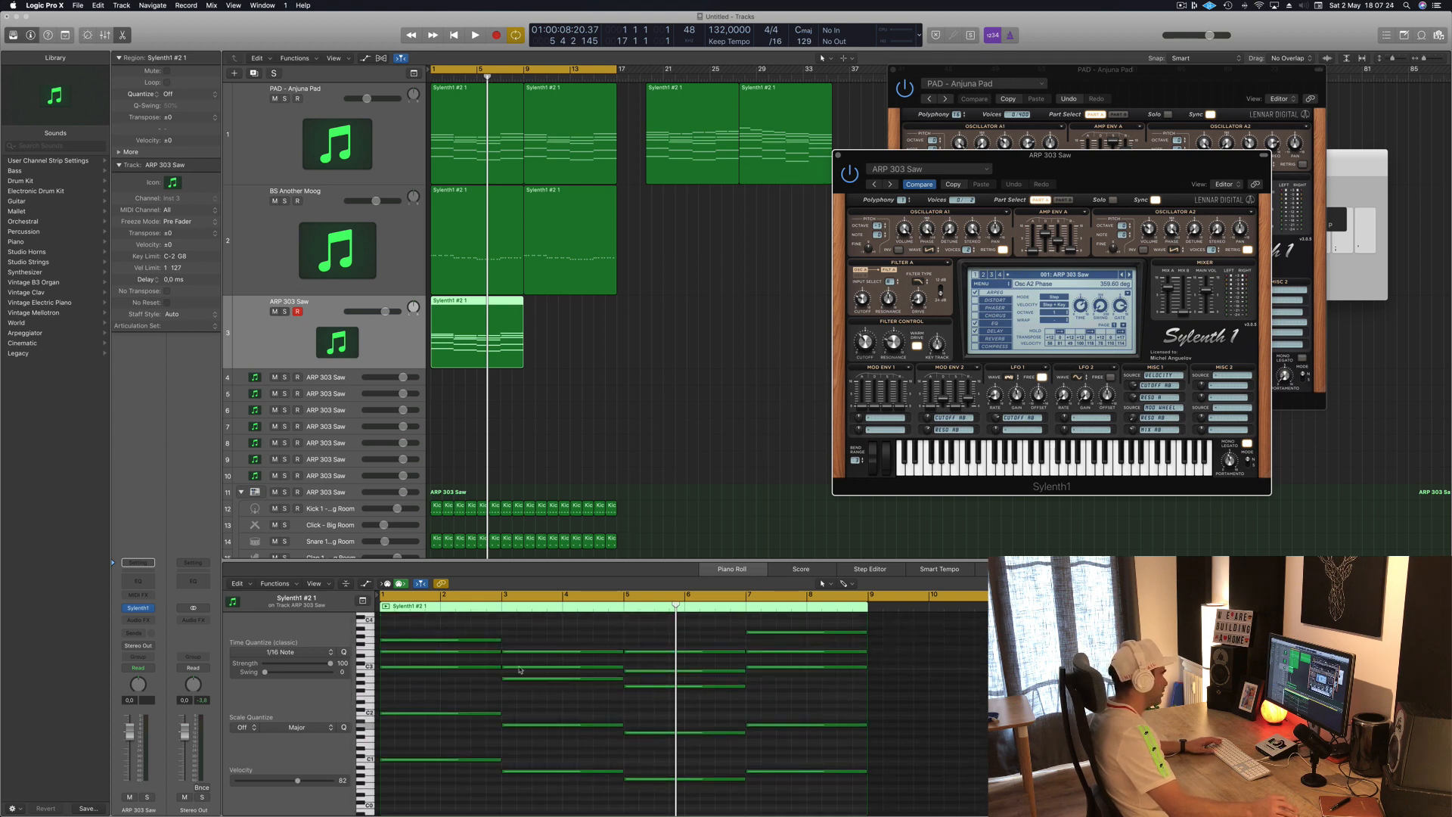
click(521, 670)
key(super+a)
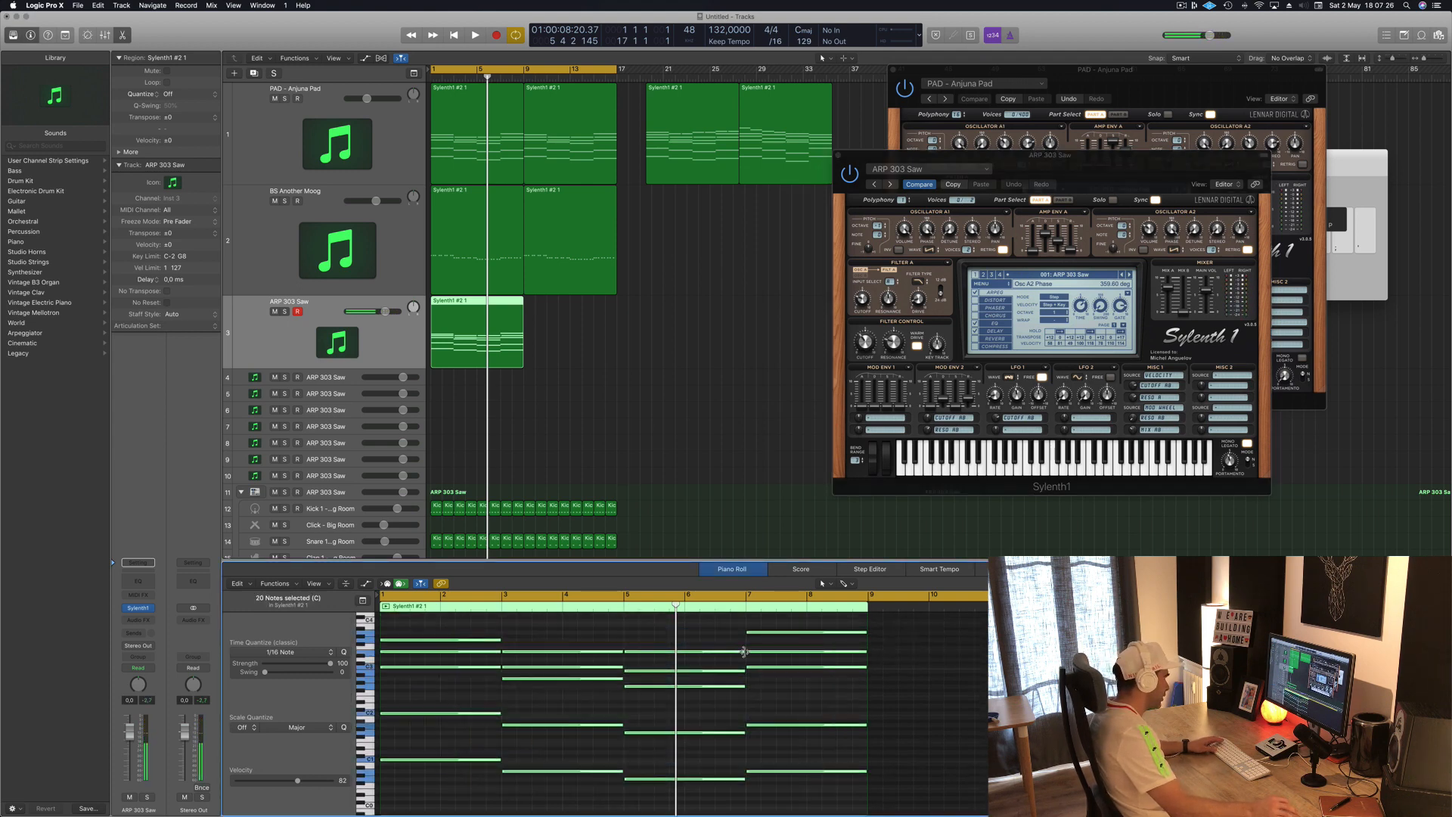
drag(743, 651, 639, 652)
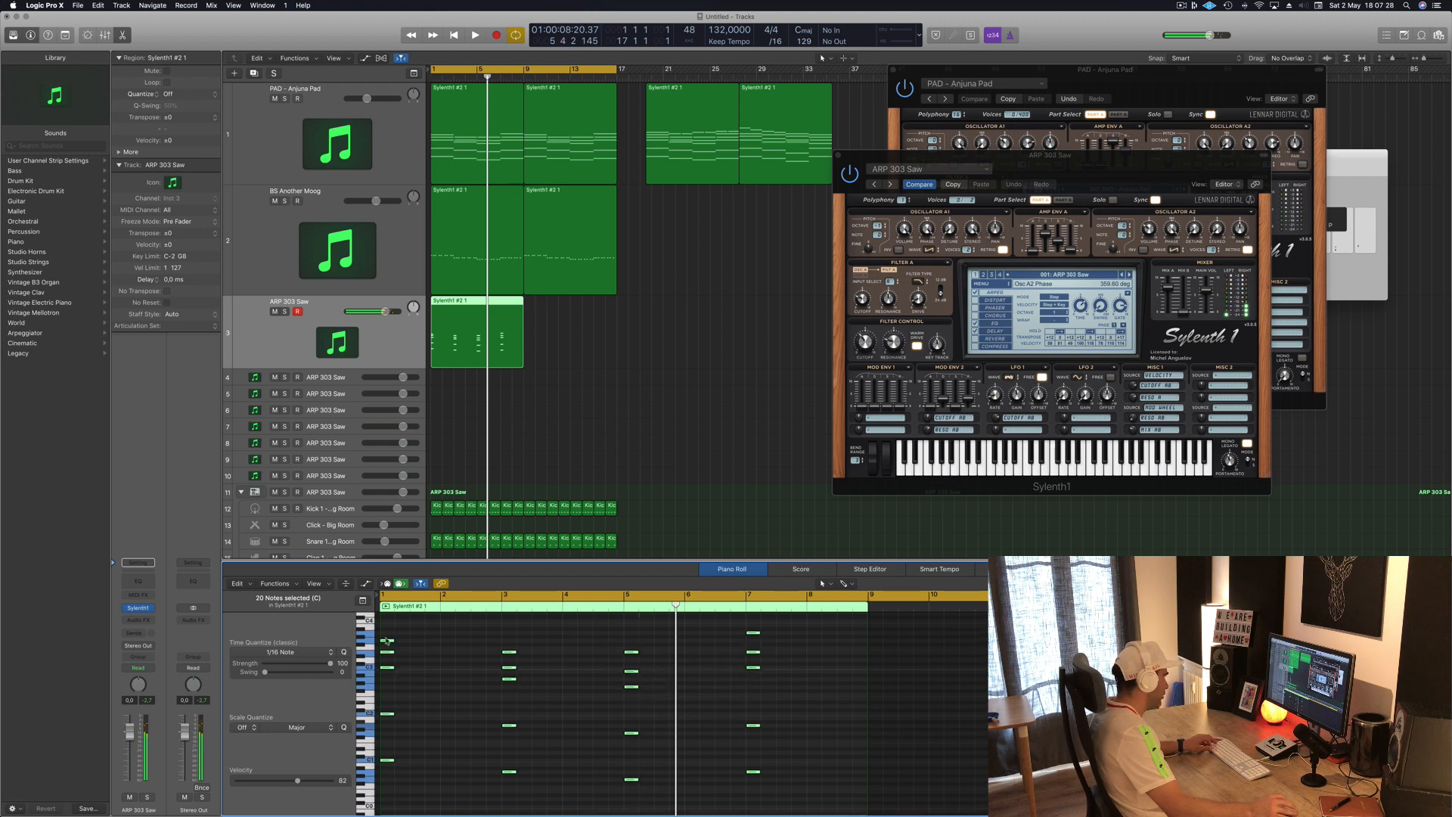
drag(387, 643, 458, 648)
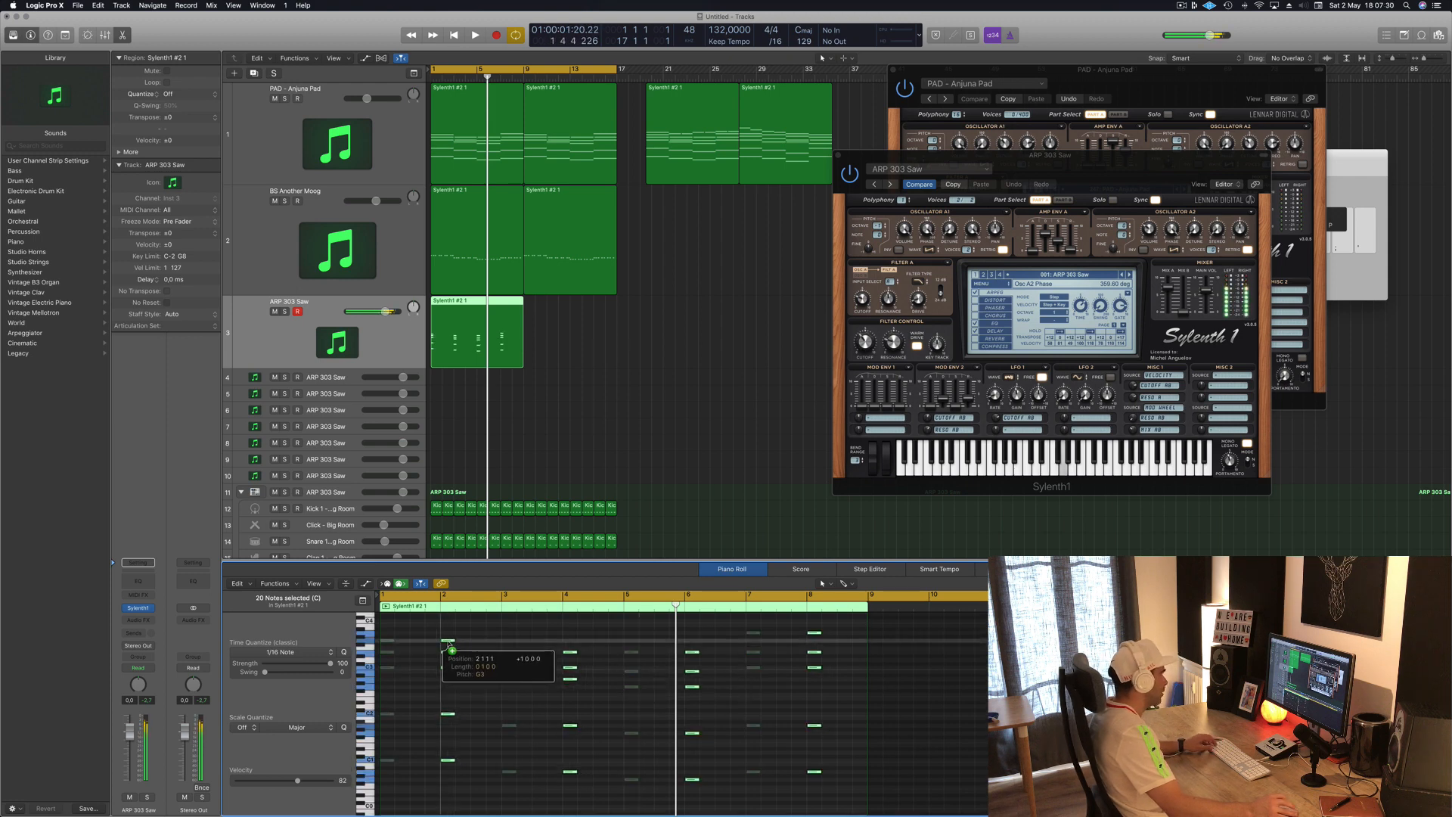
drag(448, 644, 448, 645)
Load the CHRIS.G bank from the factory banks into the third track's Sylenth1.
click(987, 285)
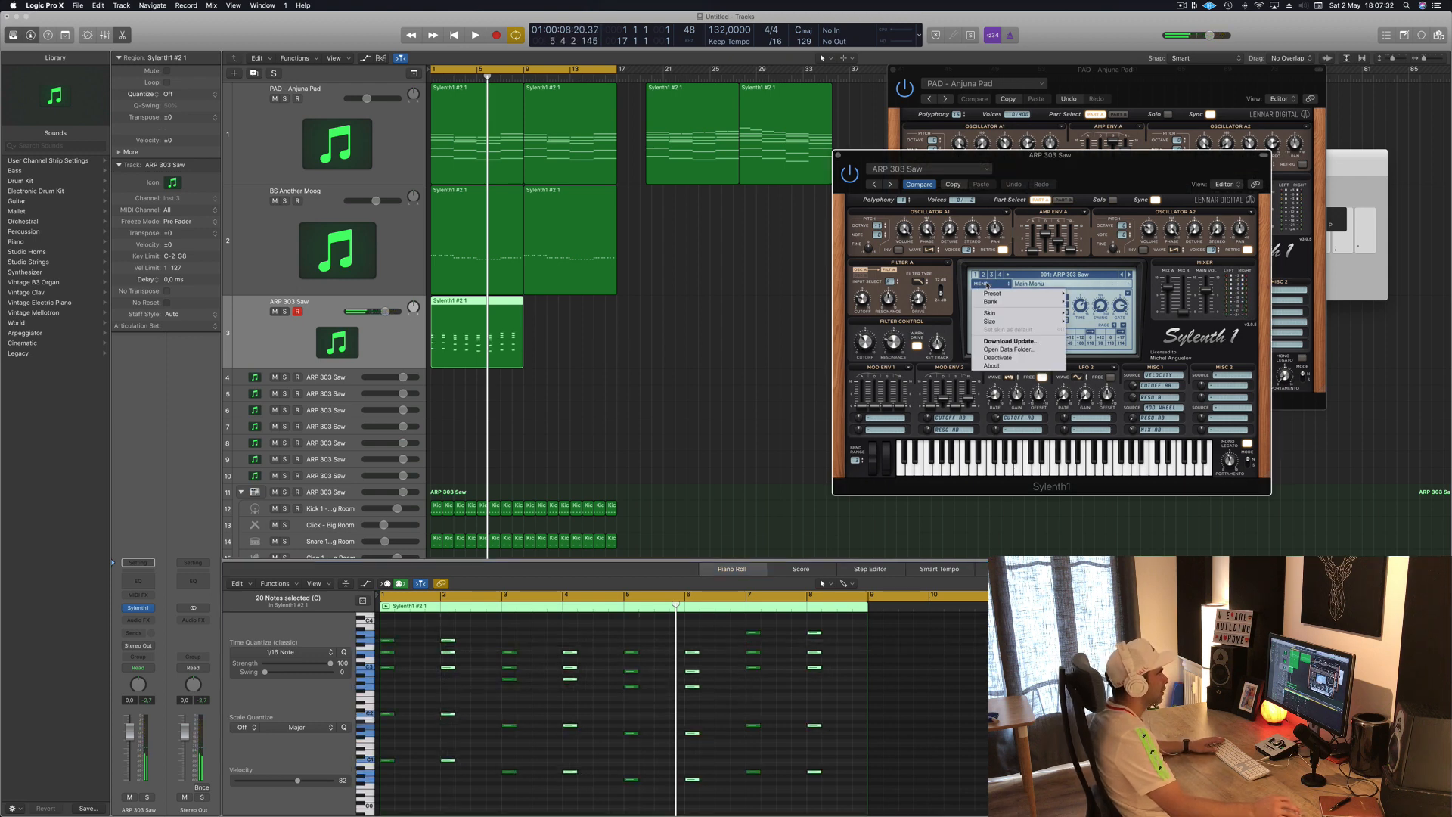
mouse_move(992, 301)
mouse_move(1080, 304)
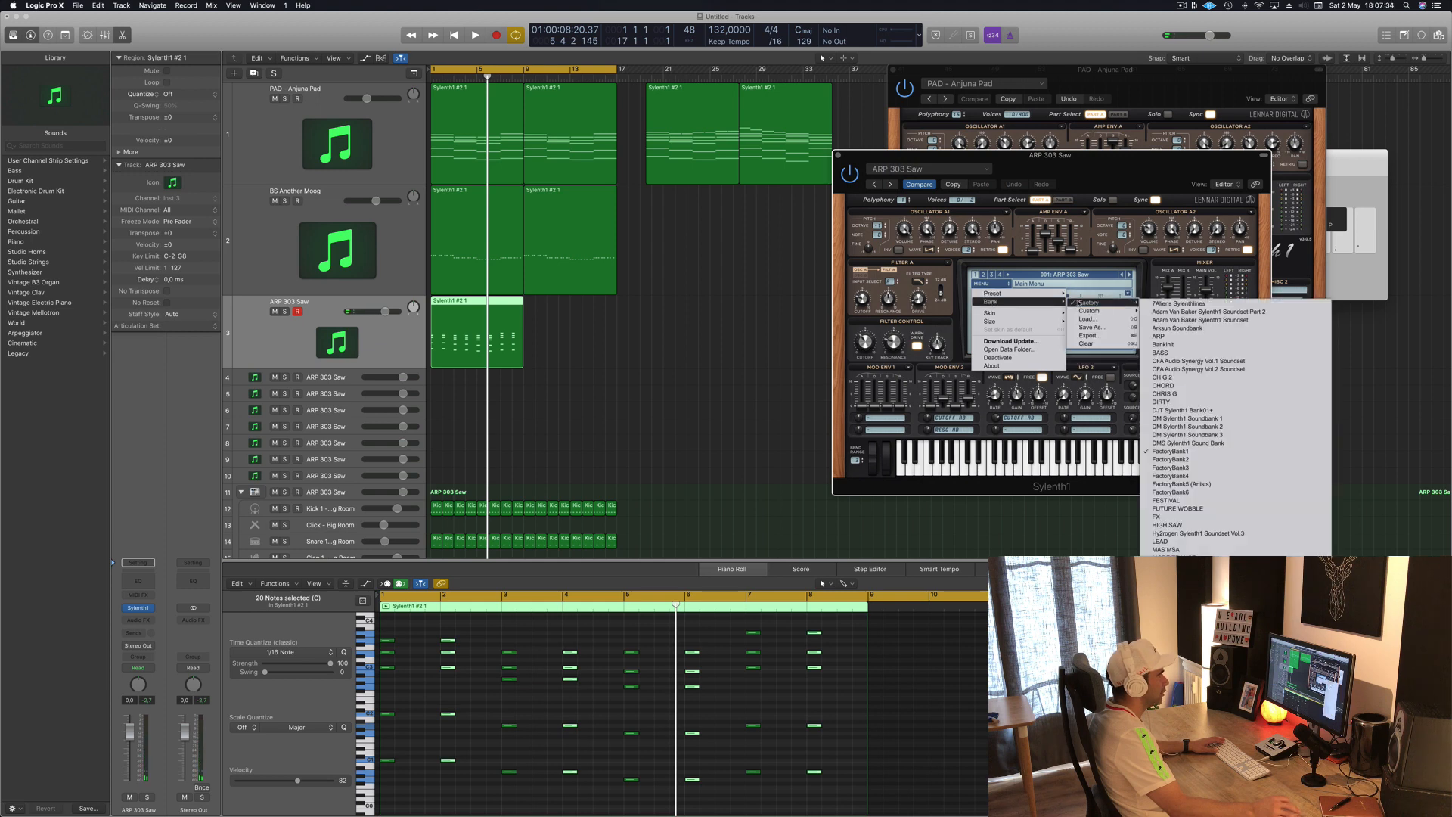
click(1184, 394)
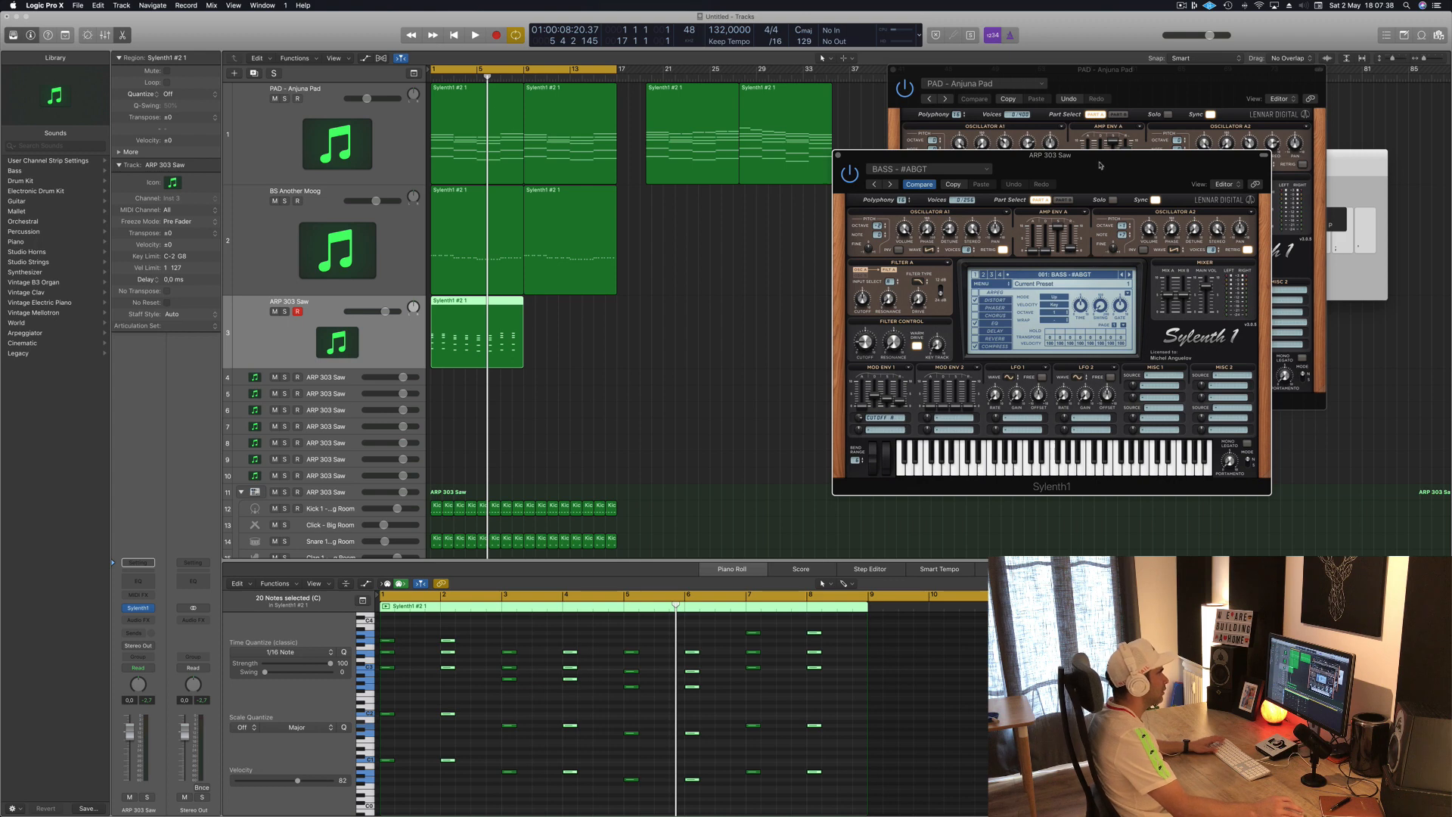
Move the Sylenth1 window aside and duplicate the third track's chord region directly behind the original, from bar 9 to 17.
drag(1100, 165, 991, 198)
drag(516, 306, 609, 306)
click(272, 325)
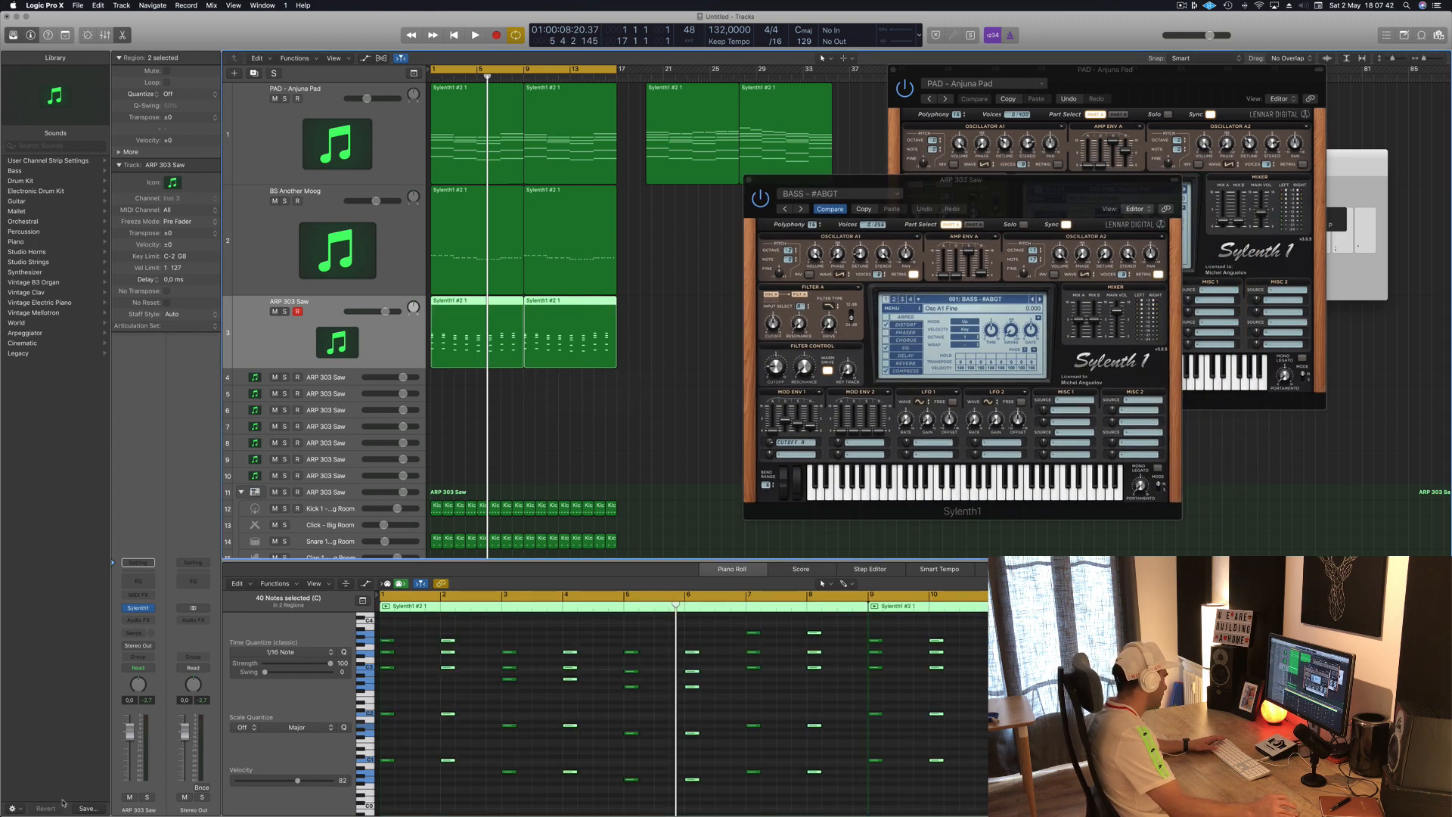
Play the arrangement from the start, load the LEAD - Aquamarine preset in the third track's Sylenth1 and set its fader to about -6.4 dB.
key(Return)
key(space)
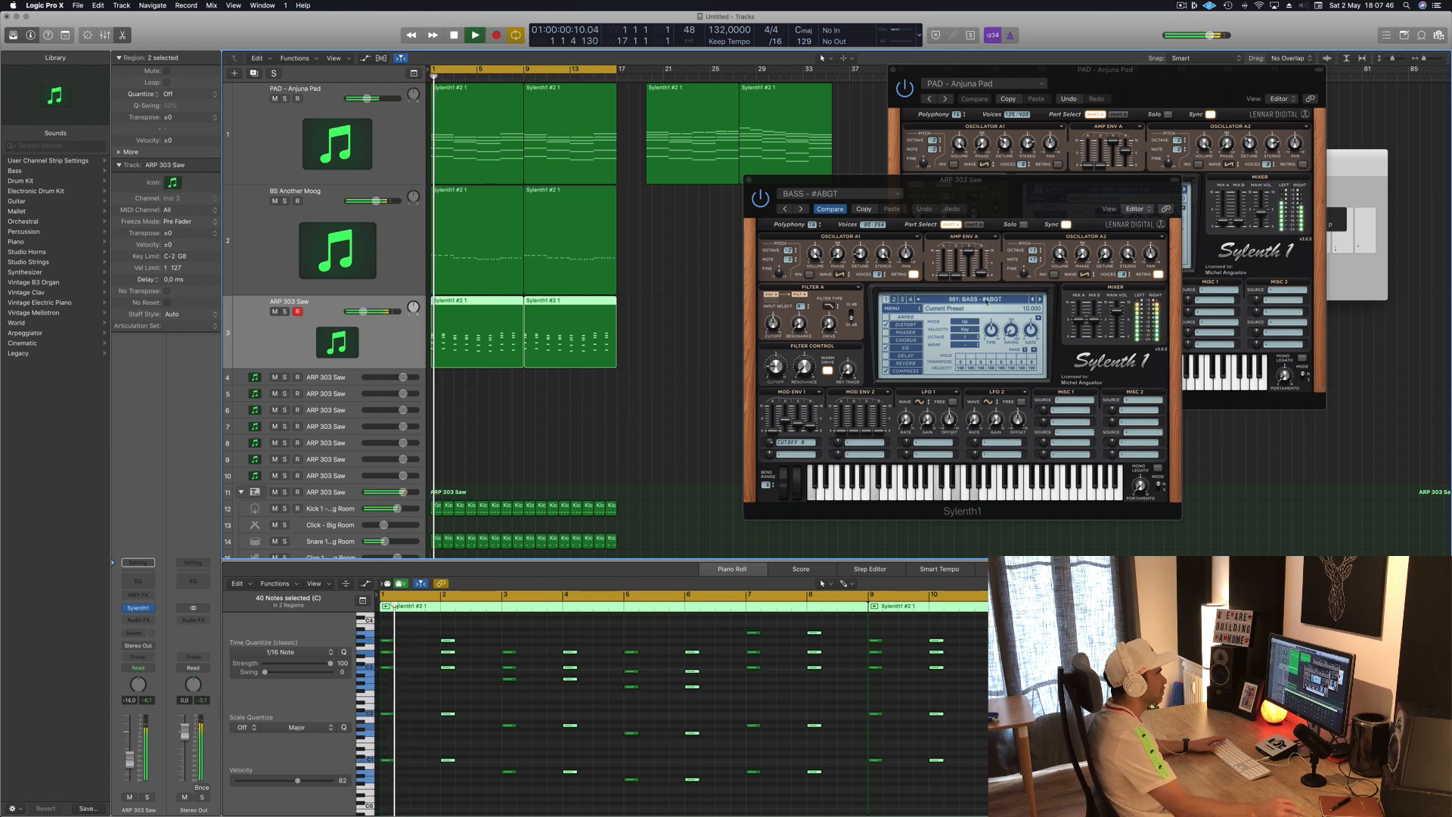
click(1007, 300)
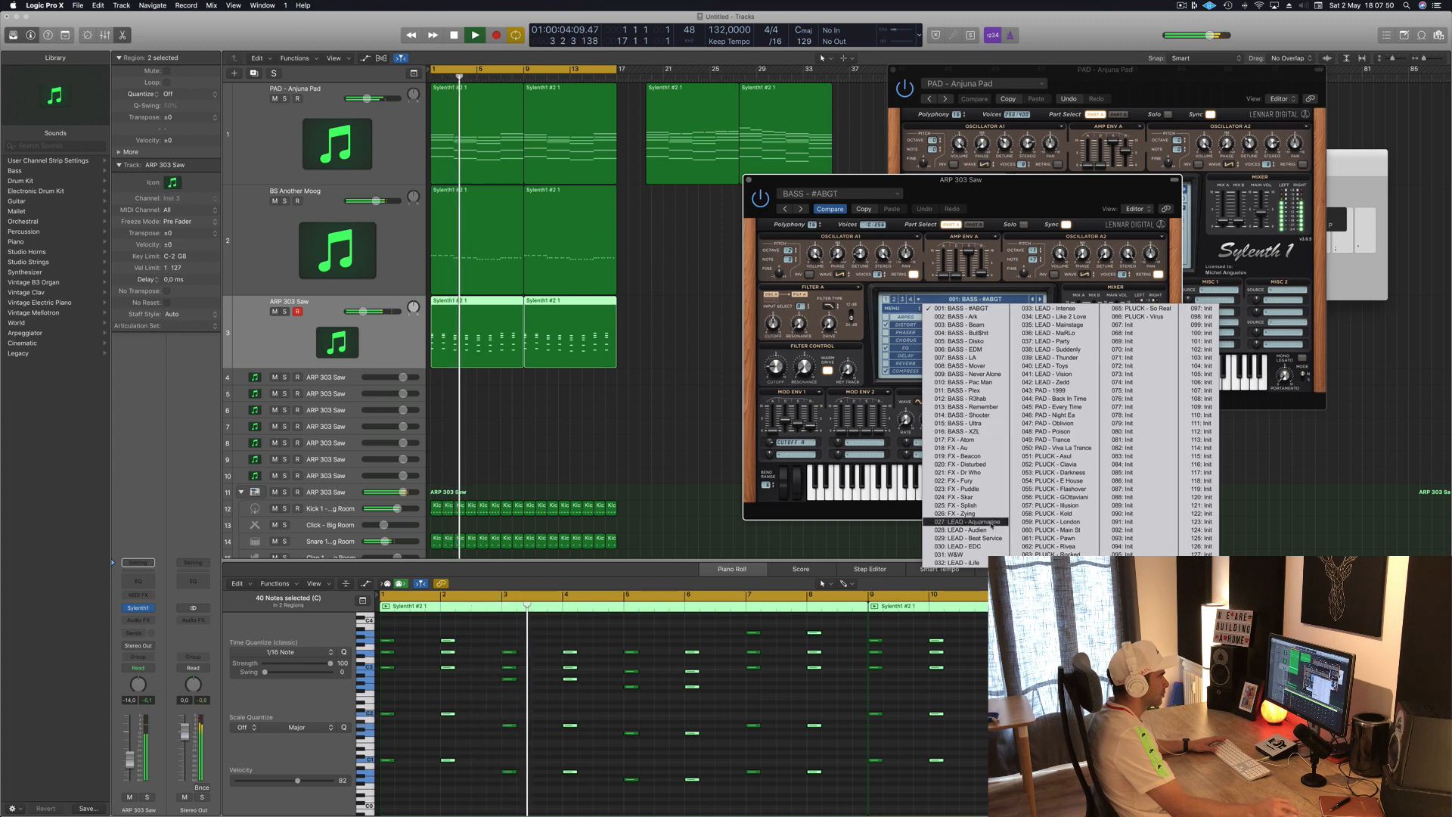
click(960, 521)
key(Return)
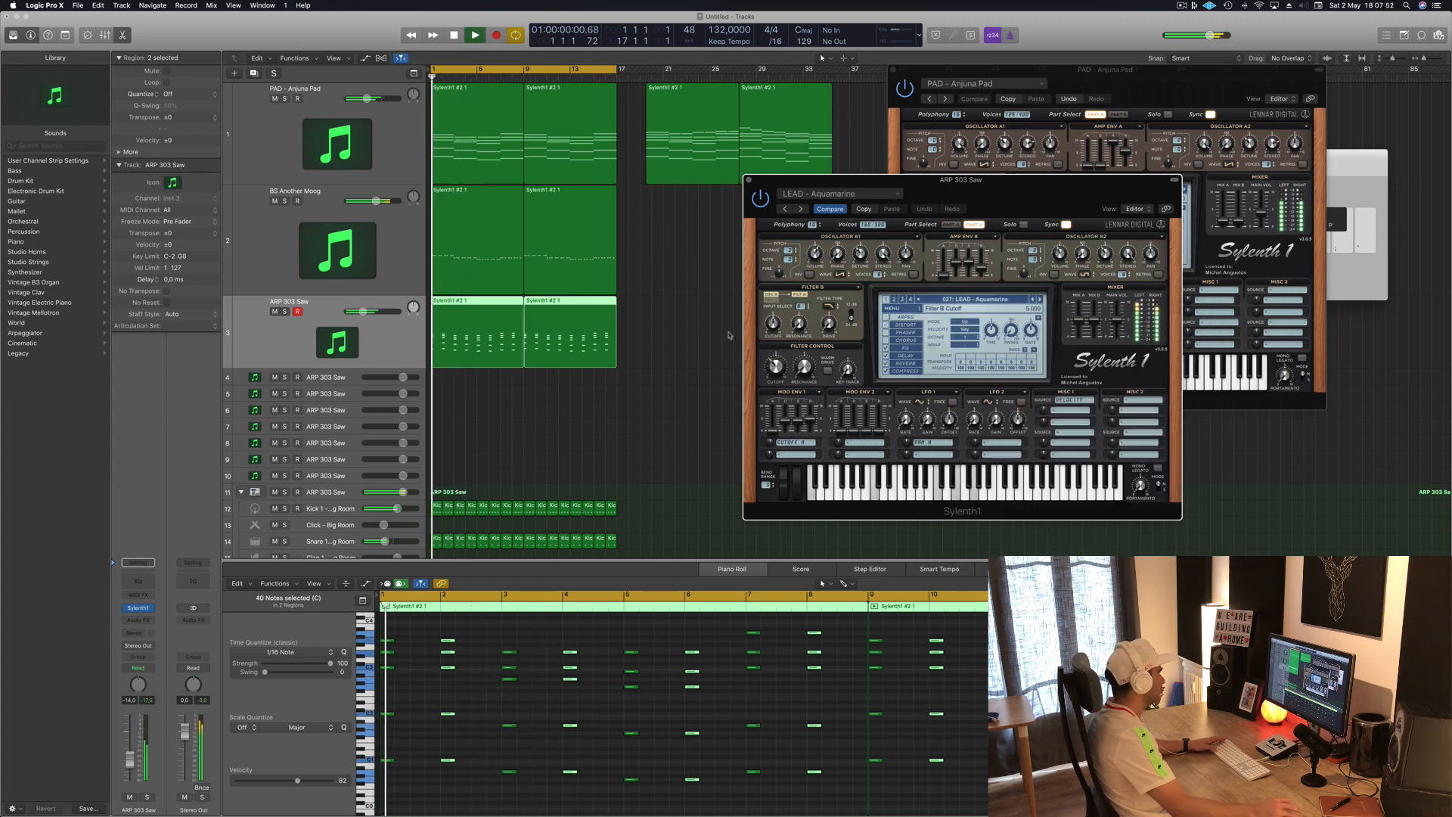
click(131, 755)
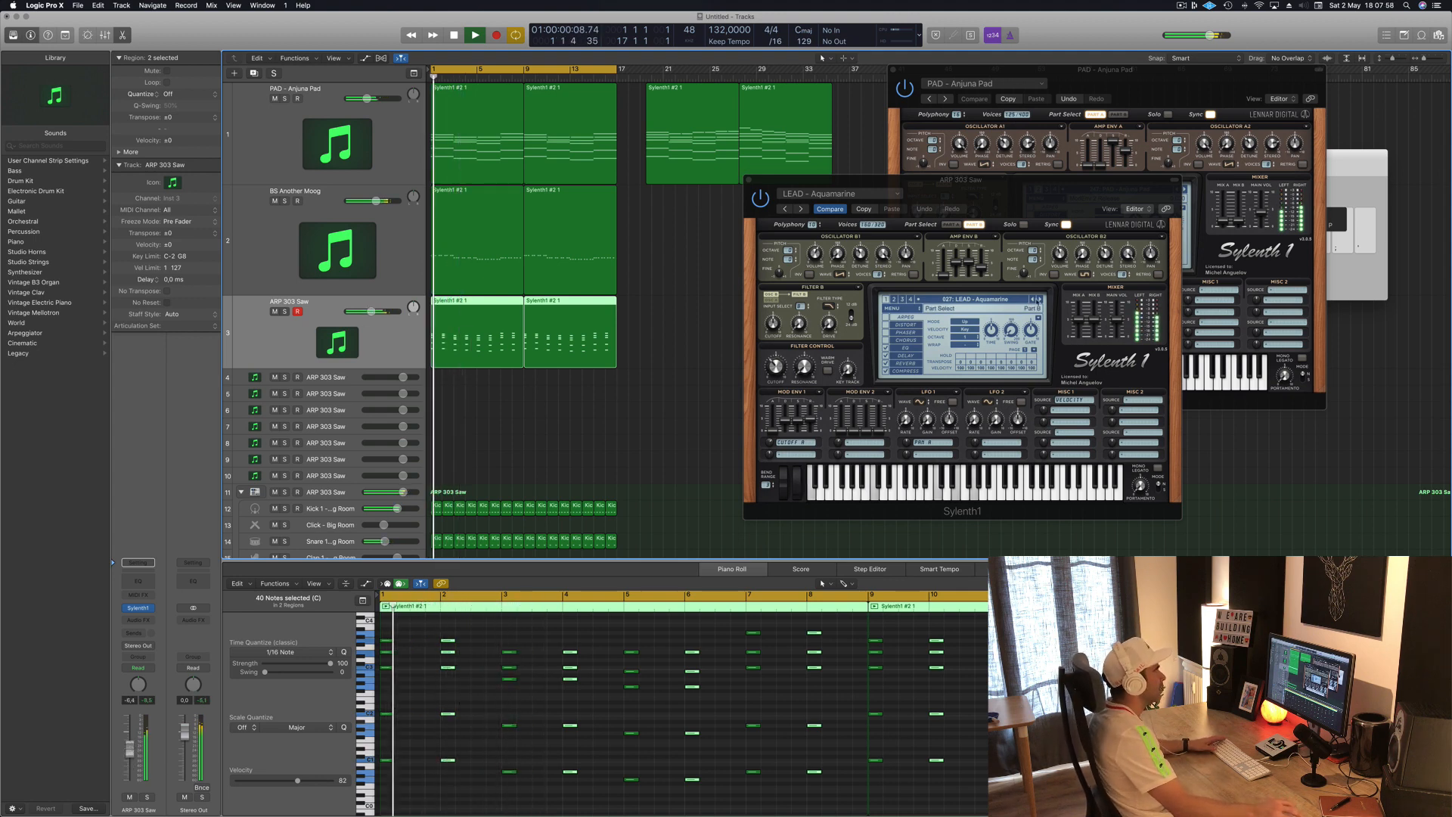
Audition the following Sylenth1 lead presets from LEAD - Beat Service to LEAD - Intense, lowering the track fader to compensate for loud sounds.
click(1040, 300)
key(space)
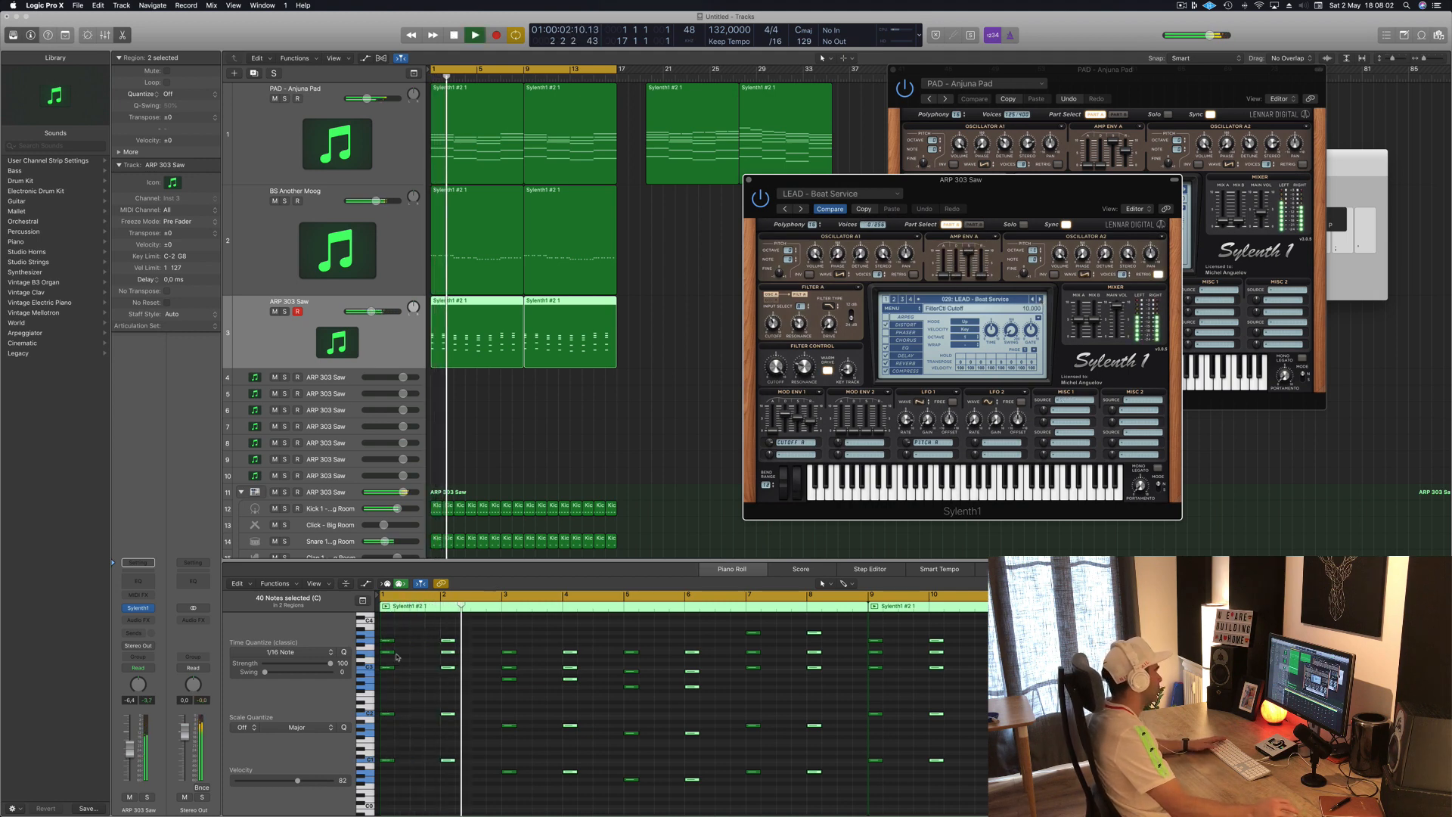
drag(129, 751, 130, 757)
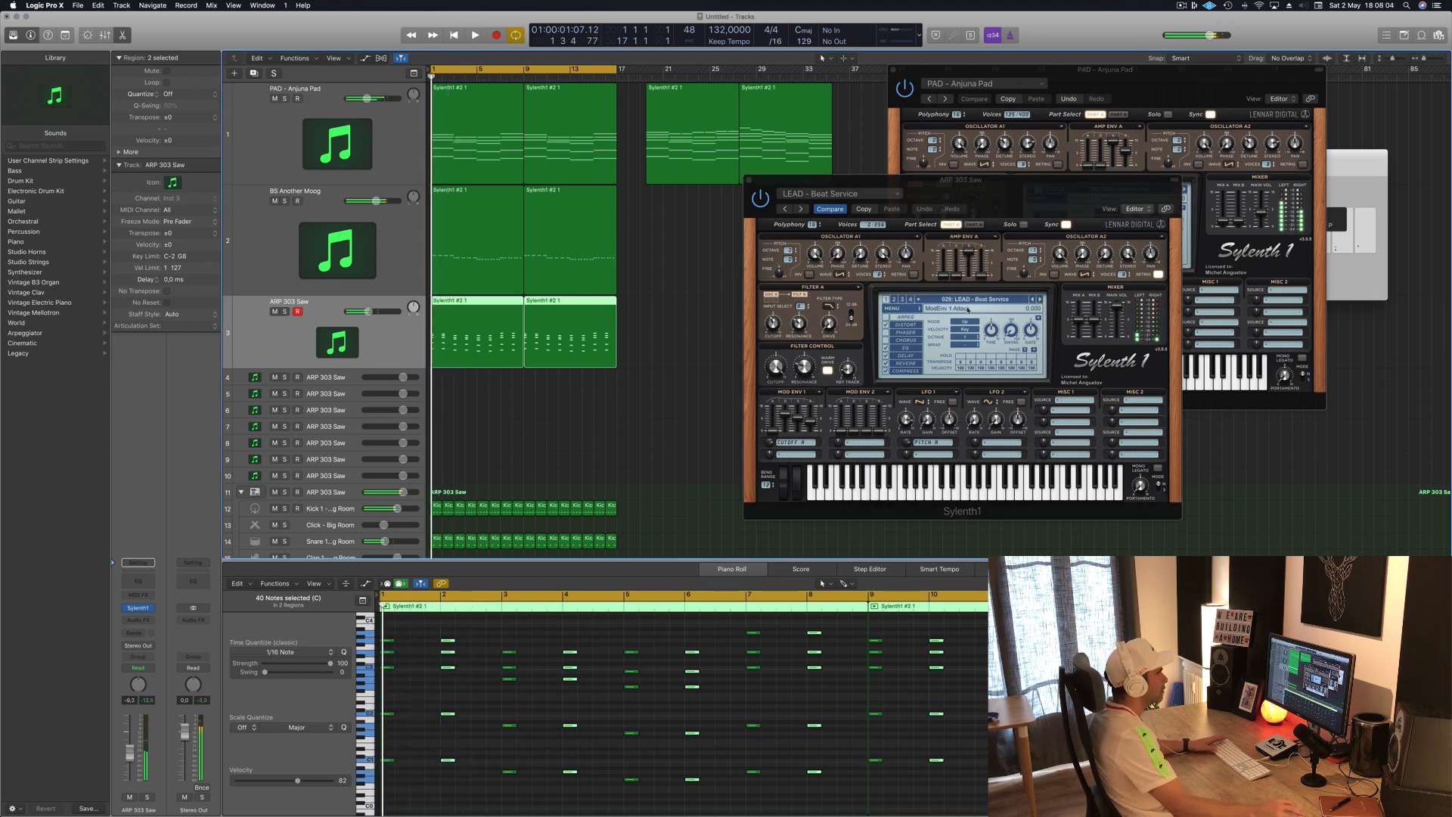
click(1040, 300)
click(1040, 299)
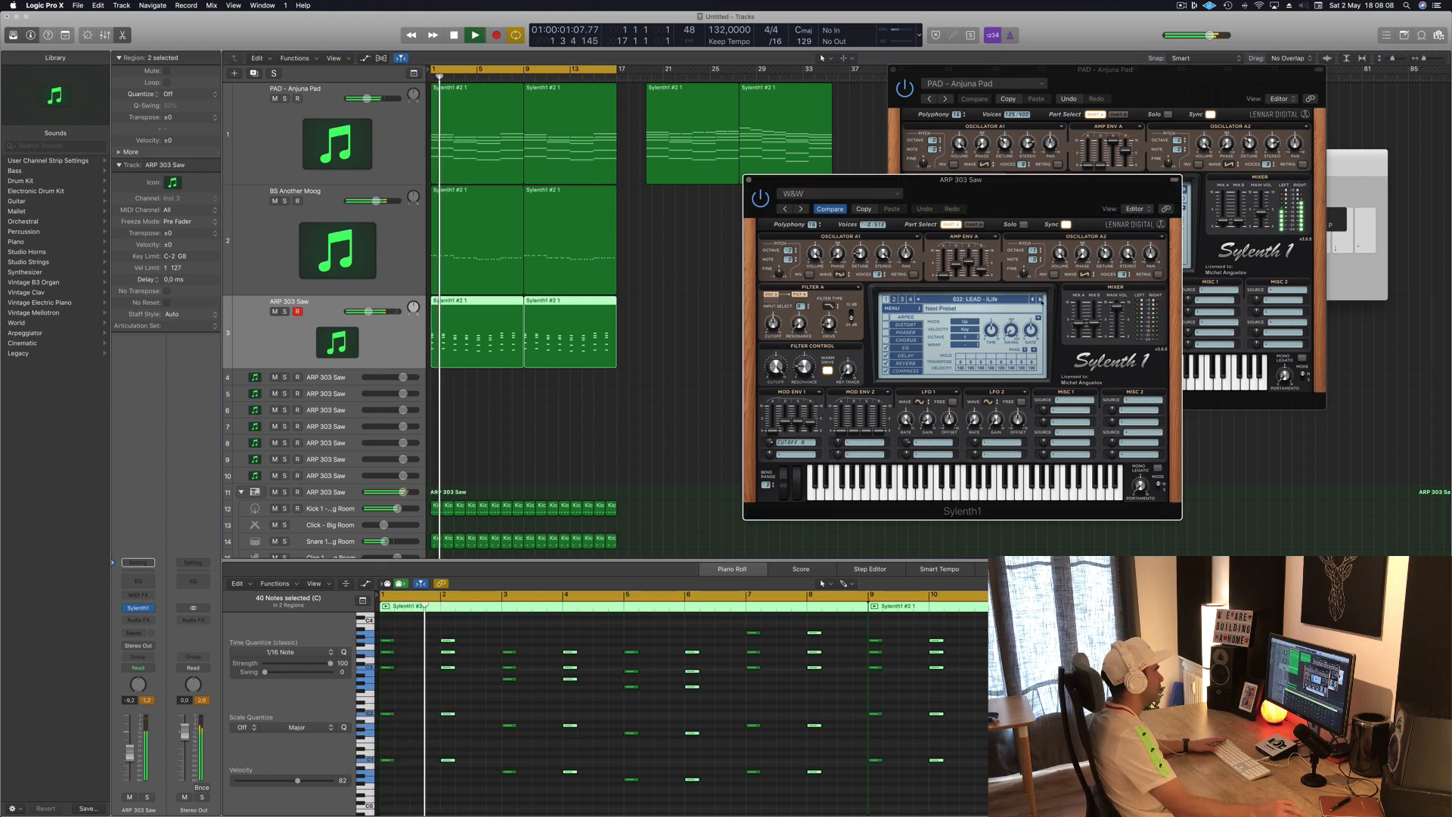
click(127, 756)
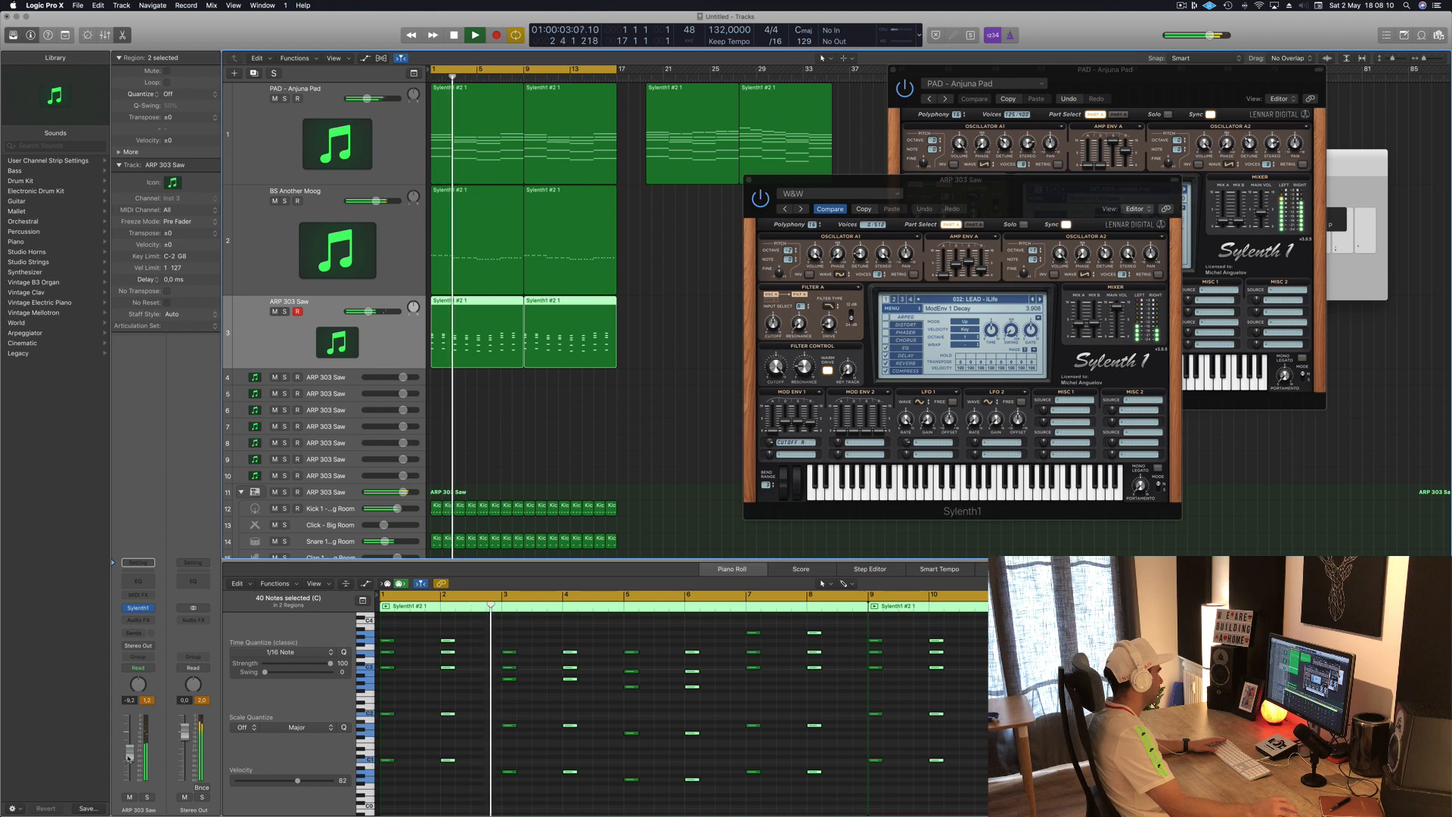
click(1040, 300)
click(1041, 300)
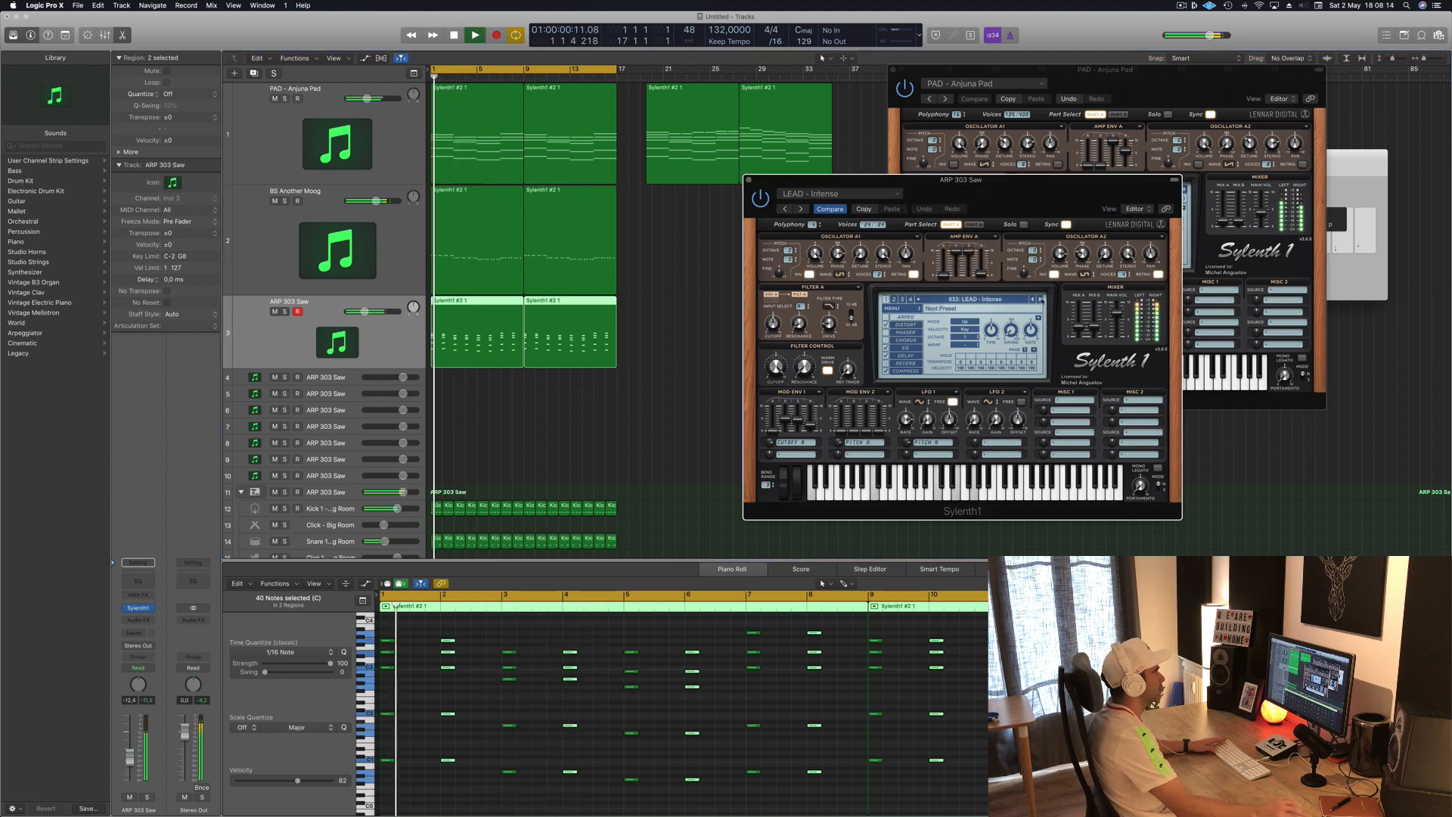
Keep auditioning presets one after another from LEAD - Mainstage through LEAD - Zedd to PAD - 1999, and stop playback.
click(1040, 299)
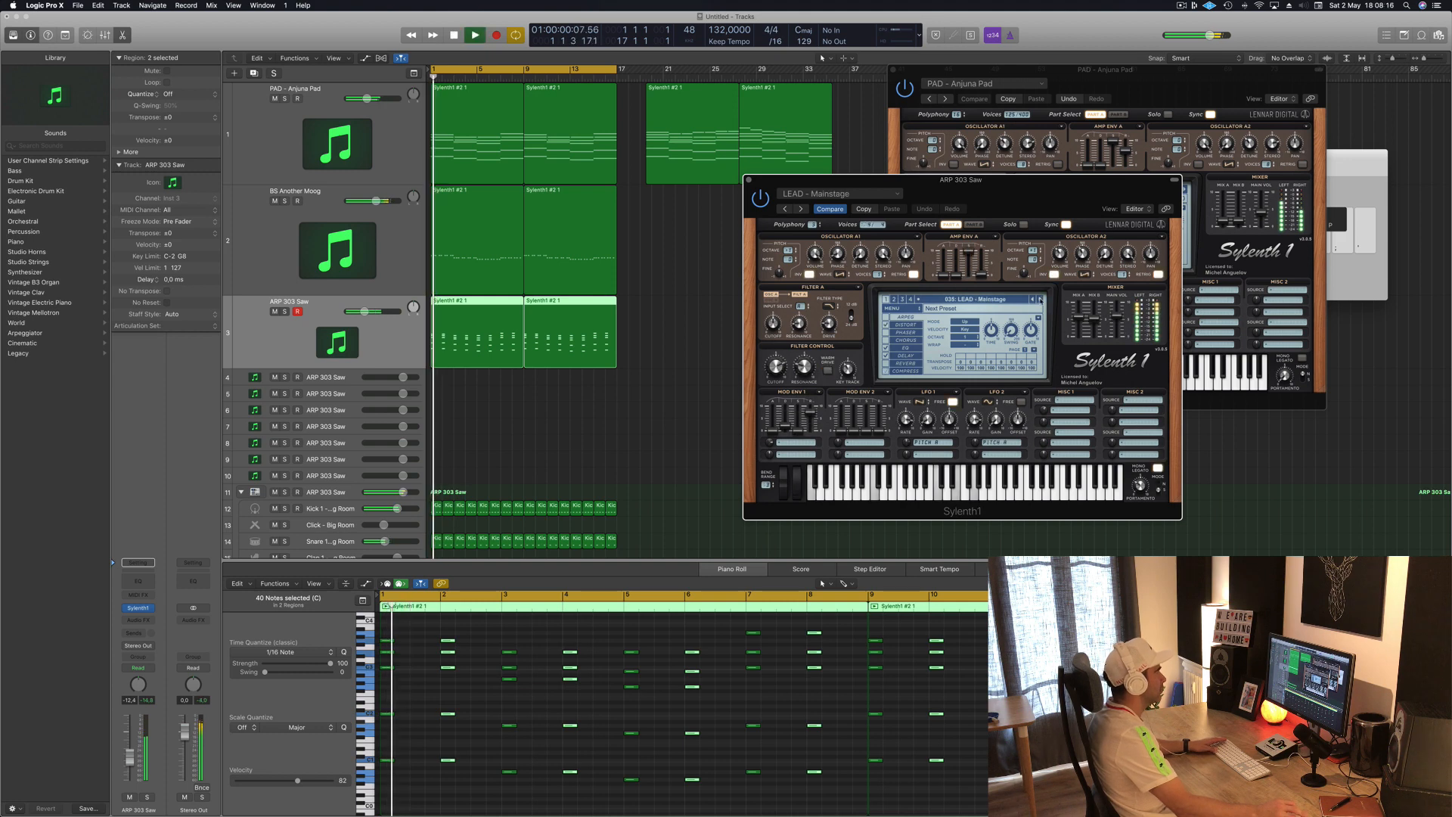
click(1040, 300)
click(1040, 299)
click(1040, 300)
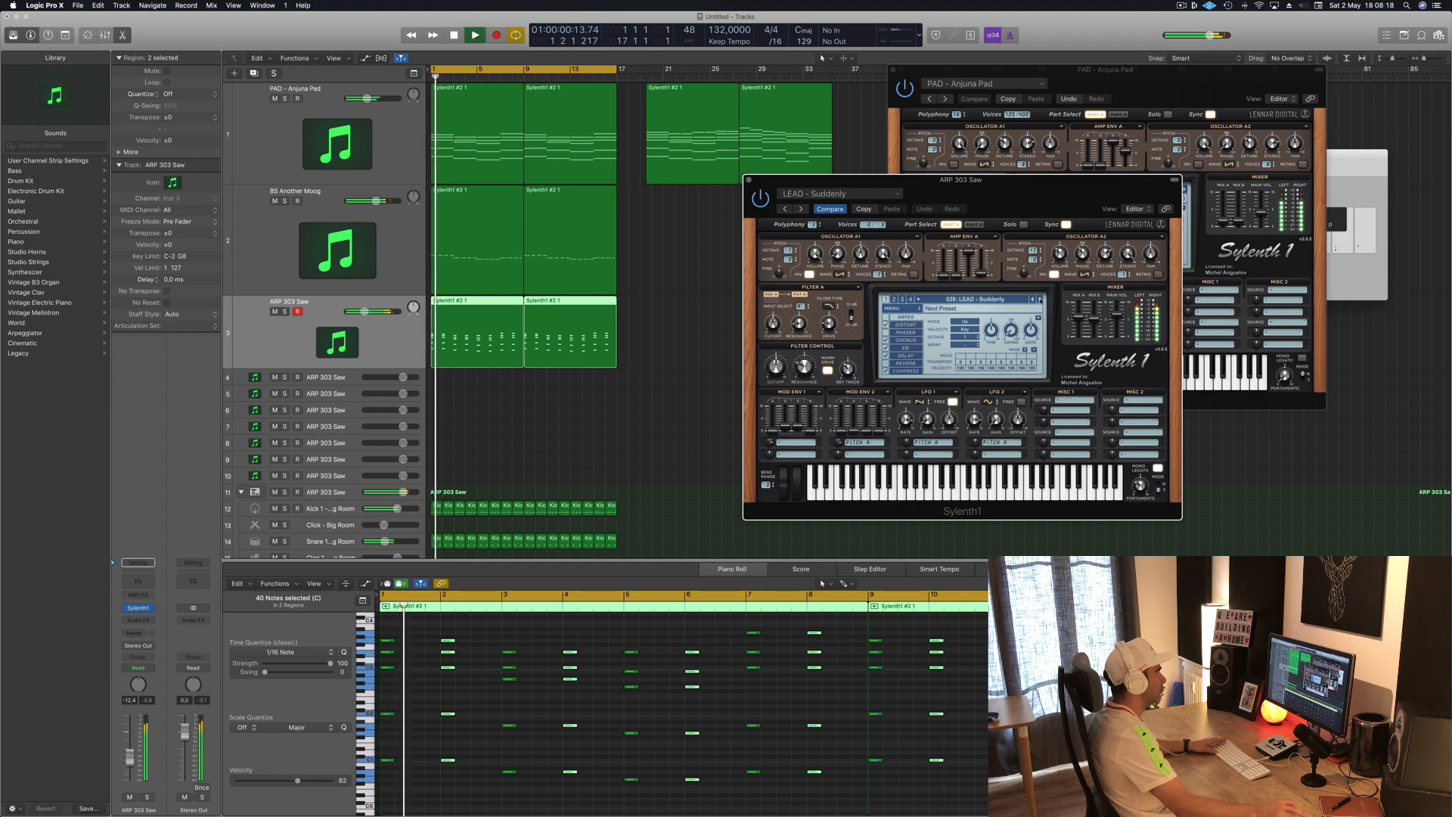
click(1040, 300)
click(1039, 299)
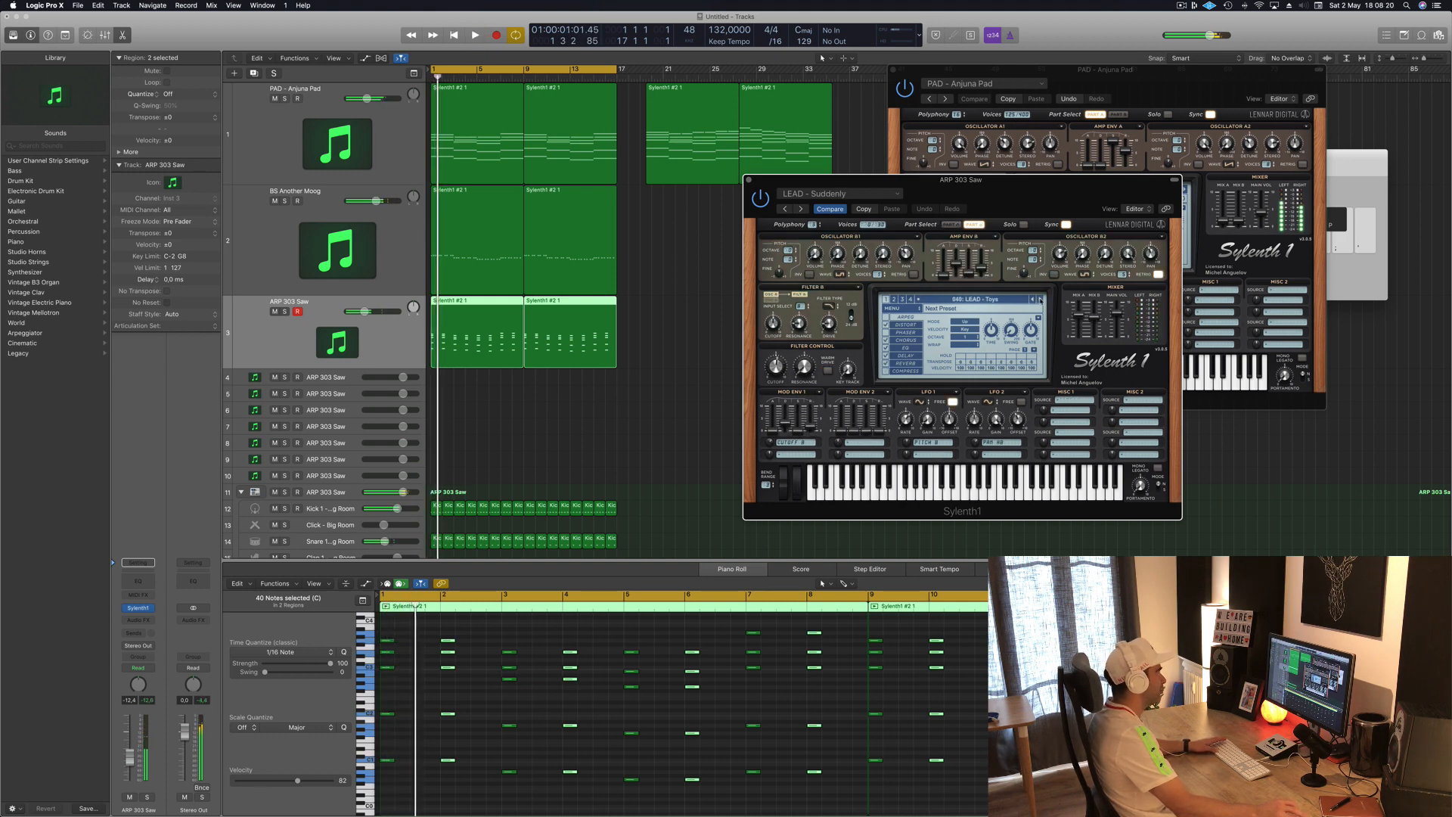
click(1040, 300)
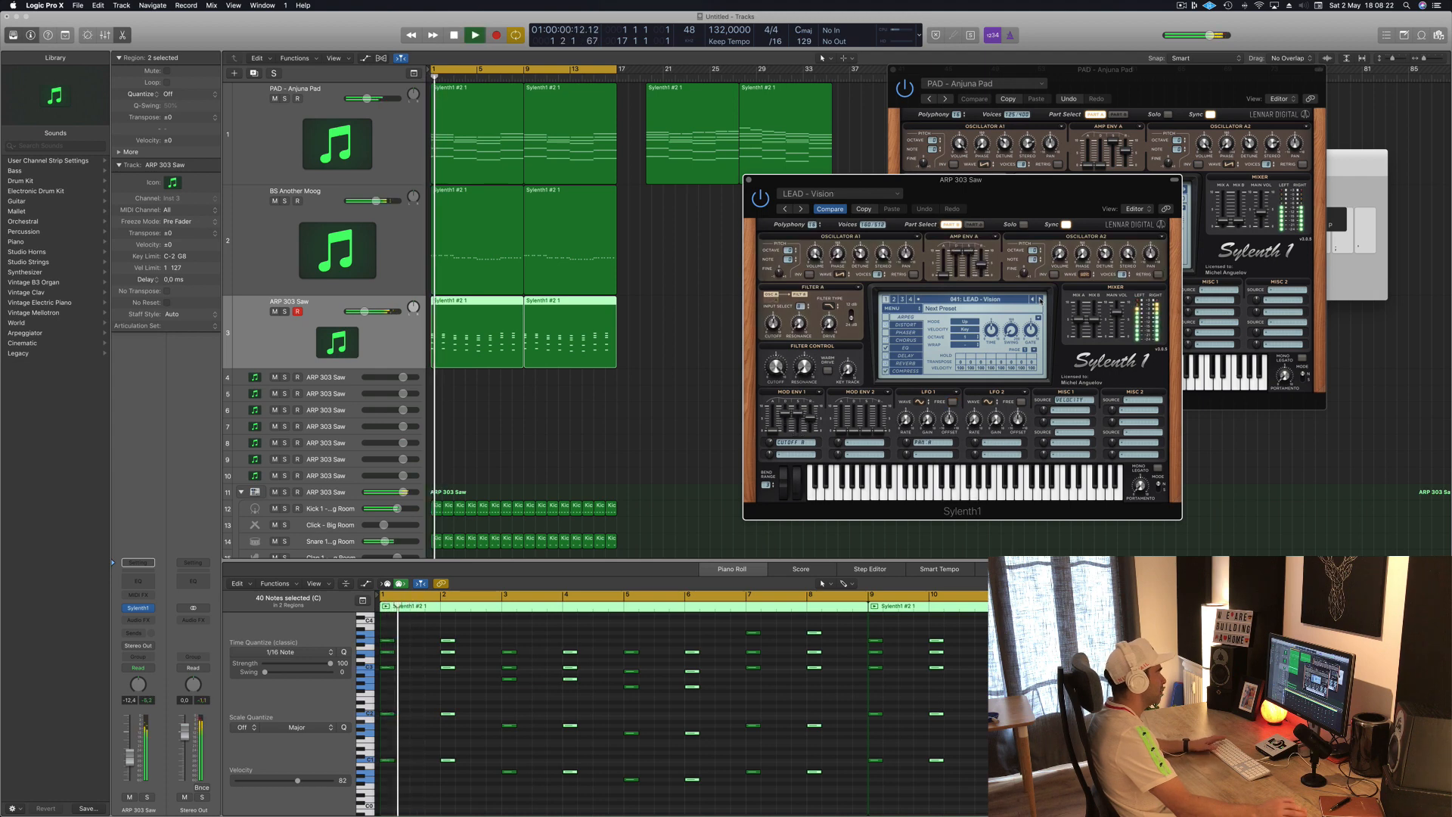
click(1040, 300)
click(1040, 300)
key(space)
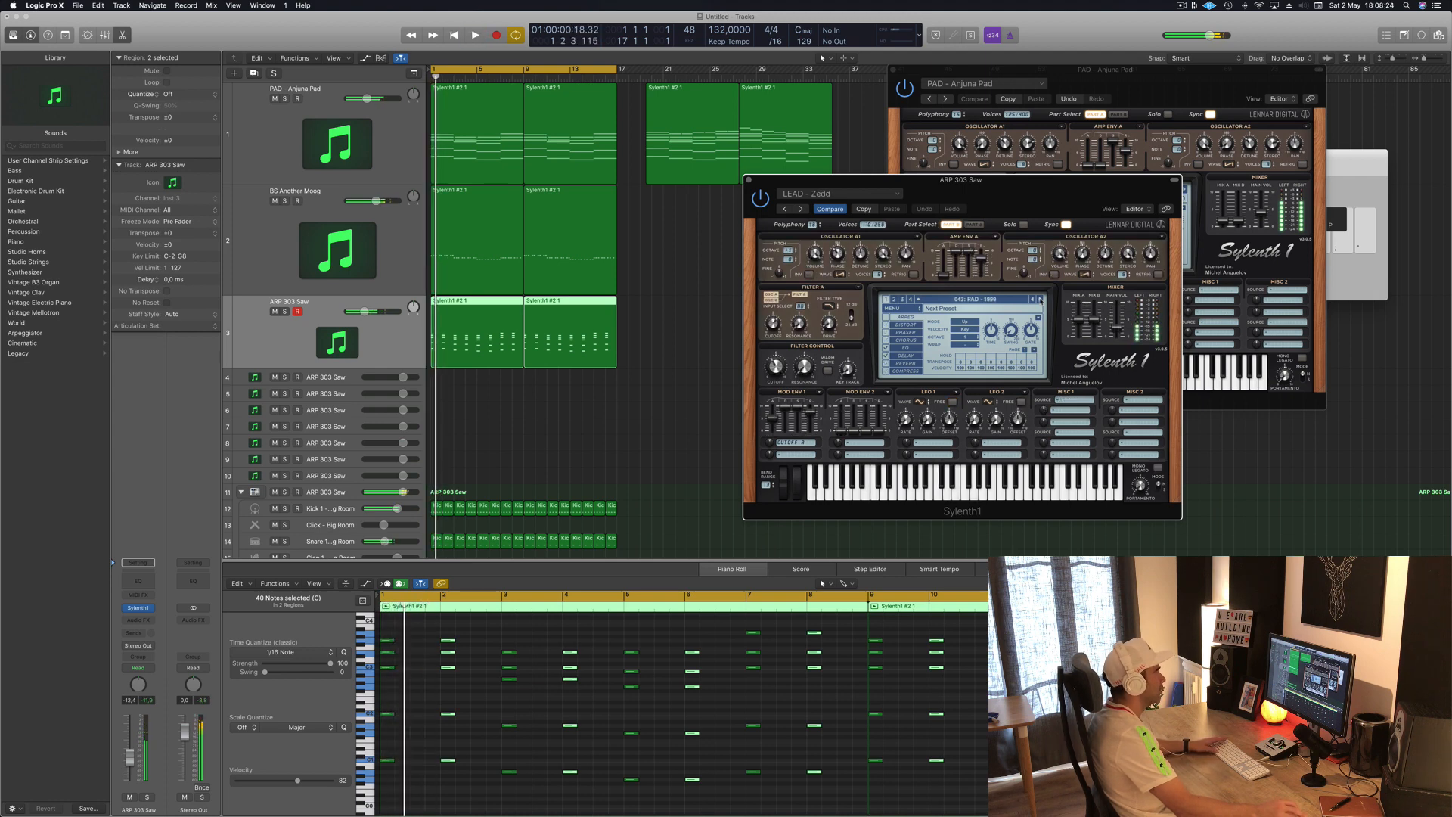
Reload the LEAD - Aquamarine preset in the third track's Sylenth1 and resume playback.
click(993, 300)
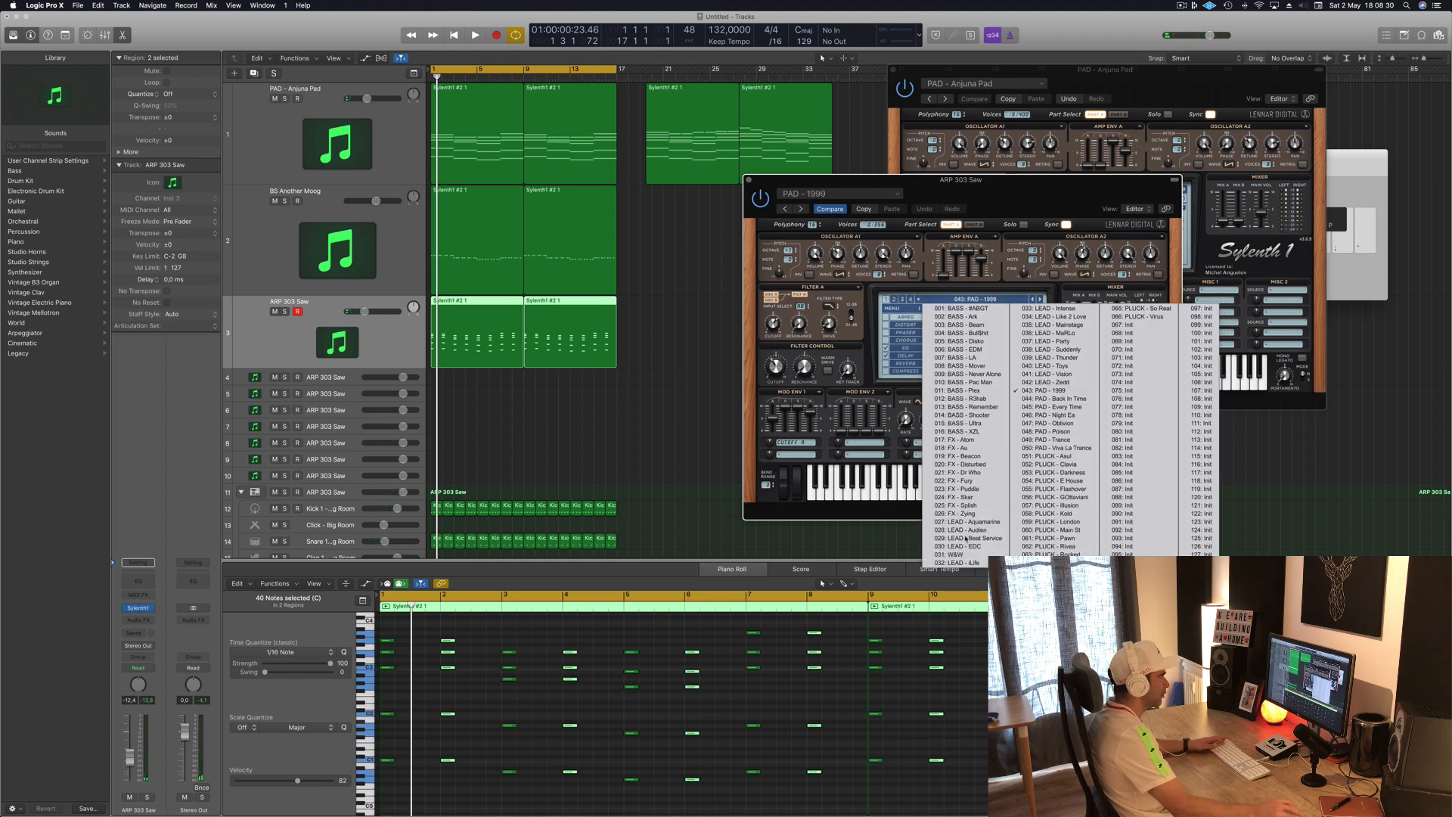
click(979, 522)
key(space)
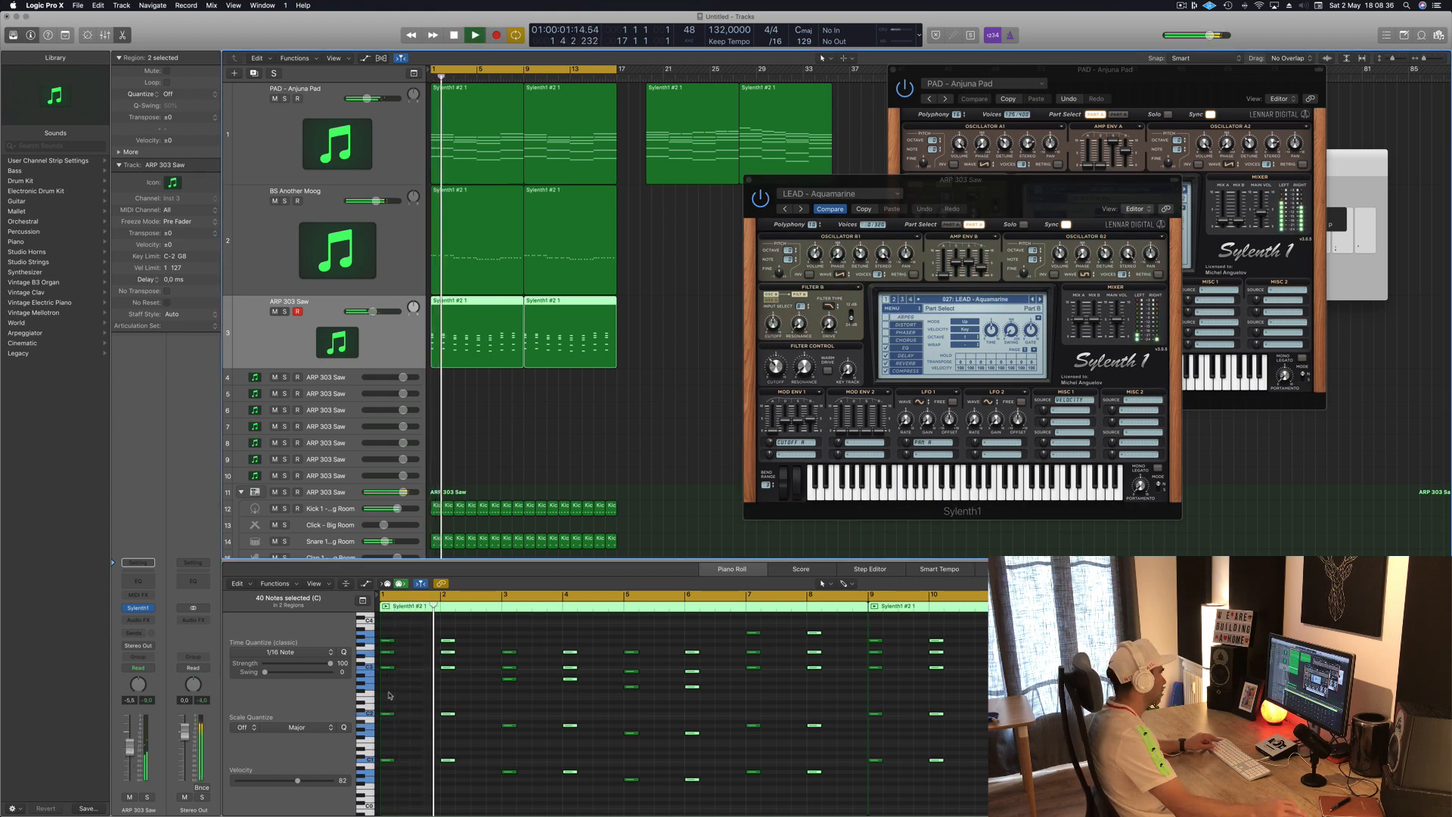
Select all notes in both chord regions of the third track and copy them about one beat later.
key(super+a)
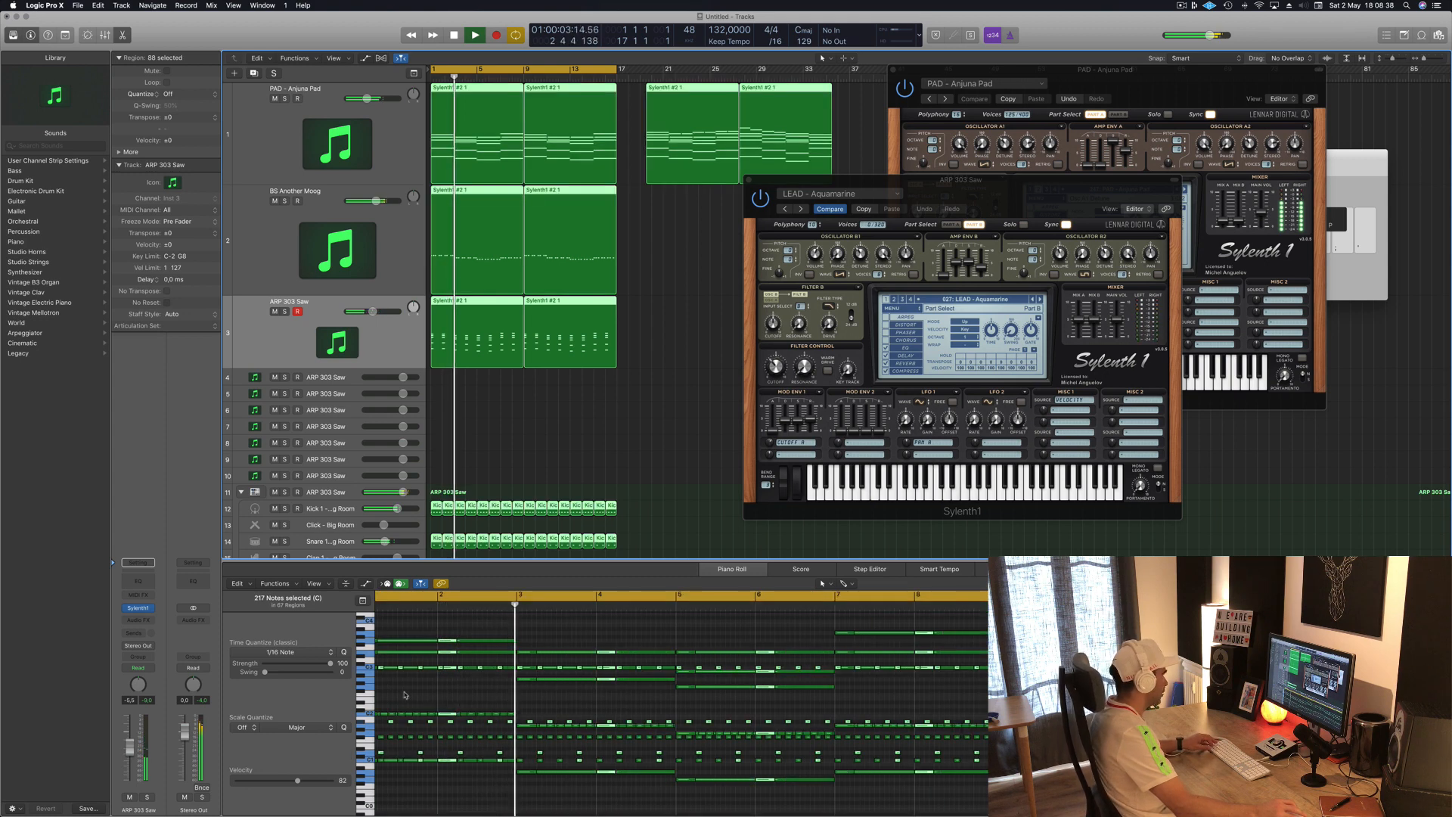
drag(679, 332, 402, 355)
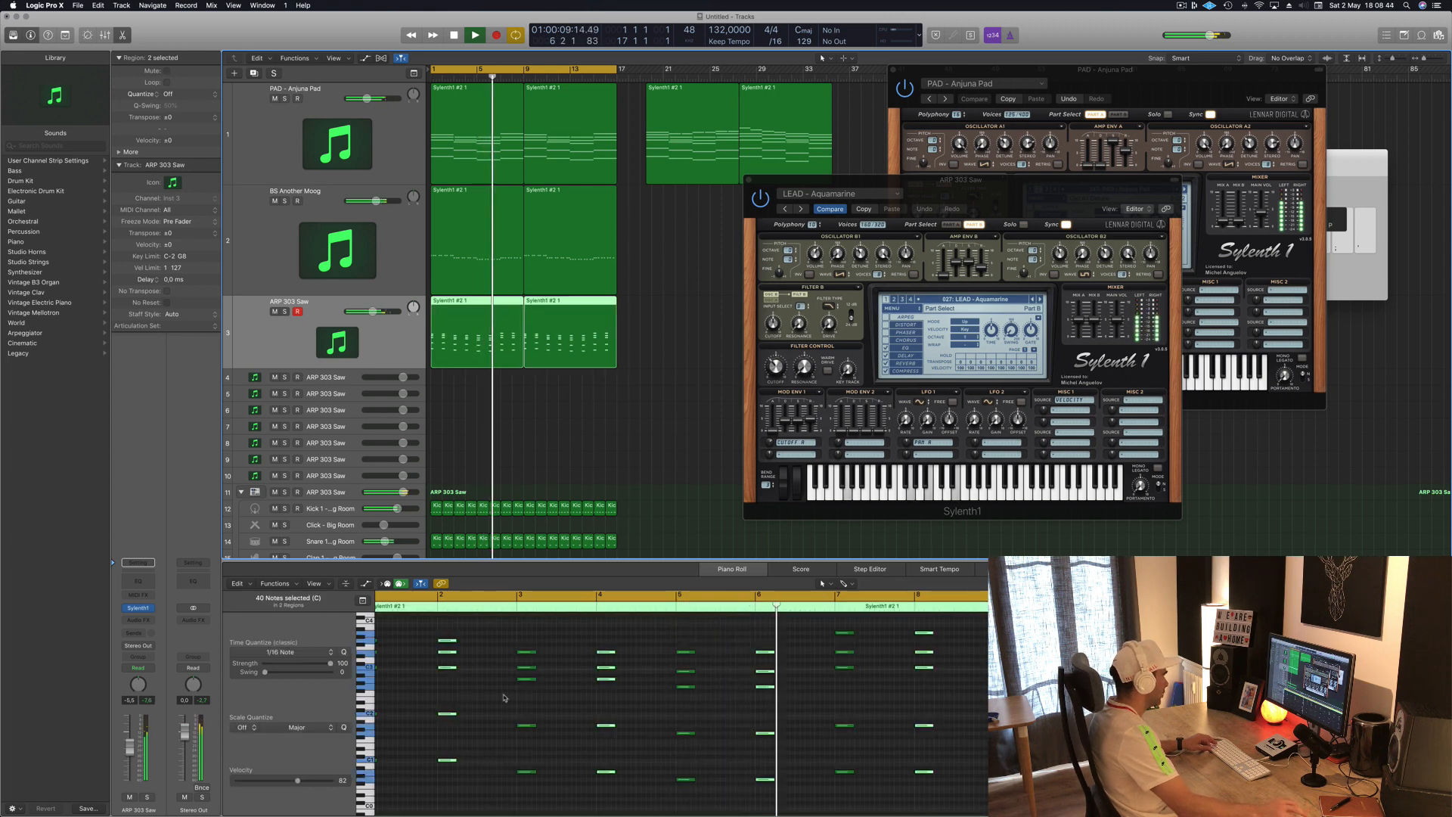
scroll(502, 696, down, 5)
click(554, 693)
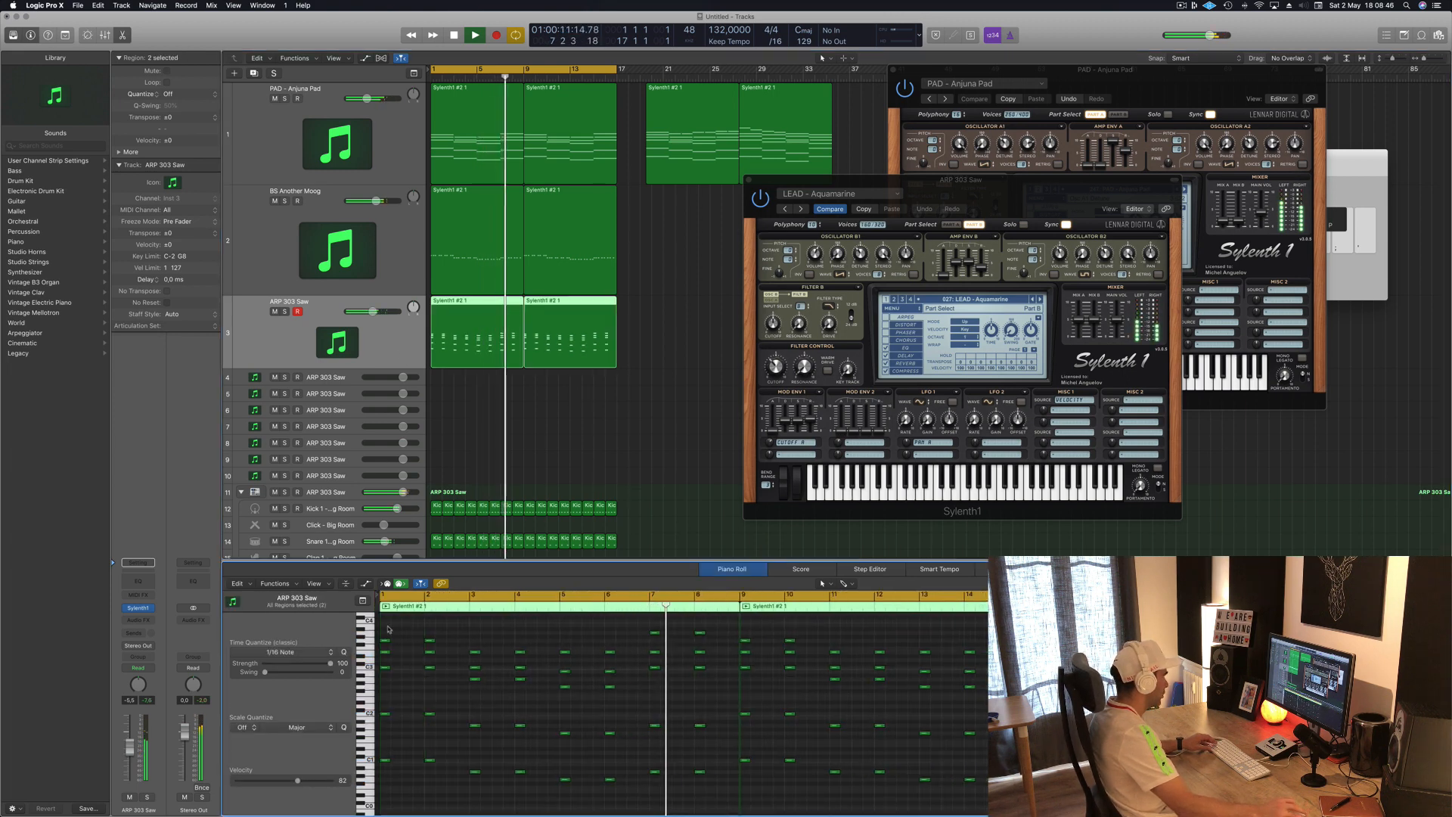
drag(384, 624, 1093, 816)
scroll(429, 694, up, 5)
scroll(429, 694, up, 3)
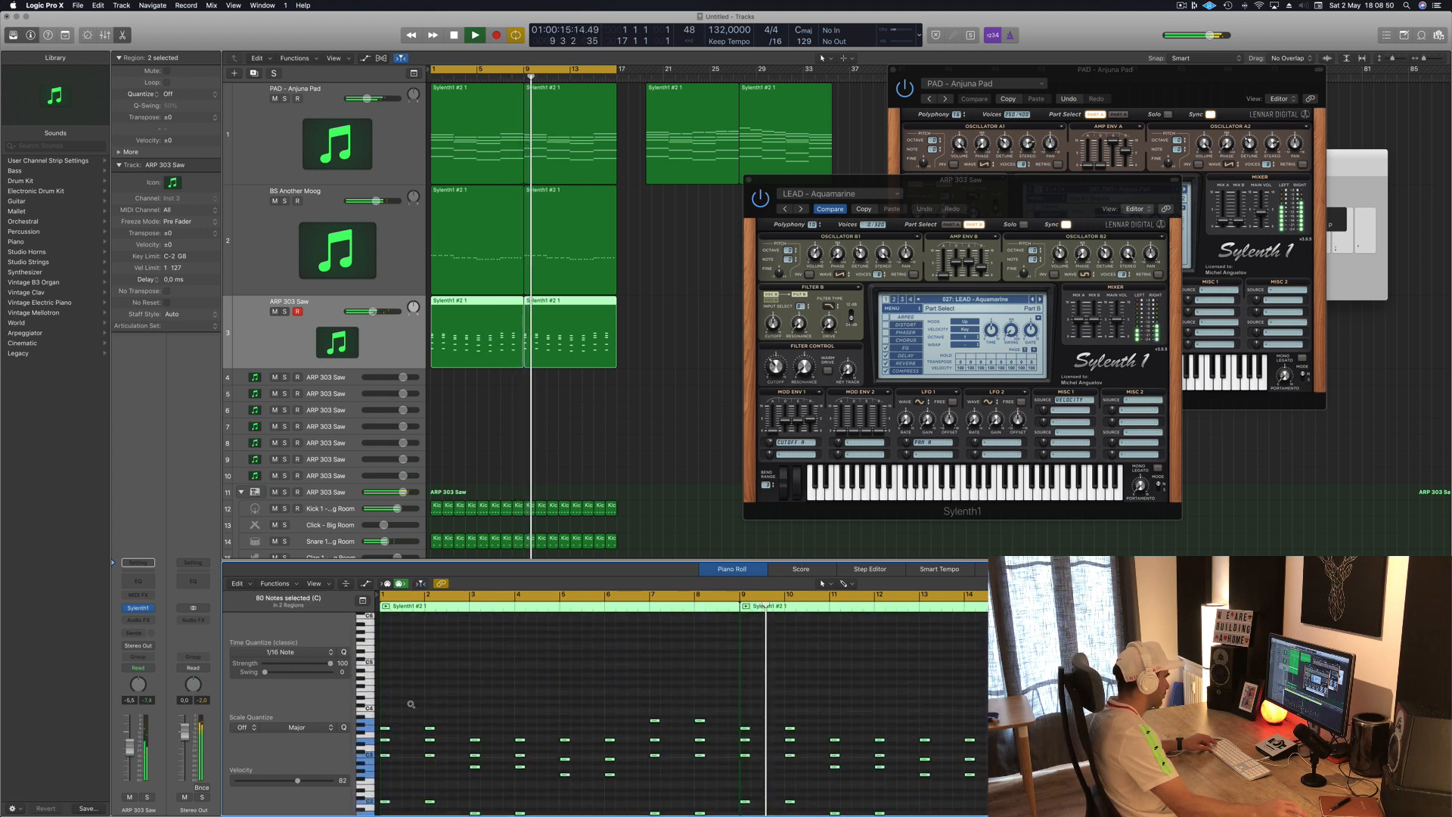
scroll(398, 732, up, 4)
scroll(398, 732, left, 2)
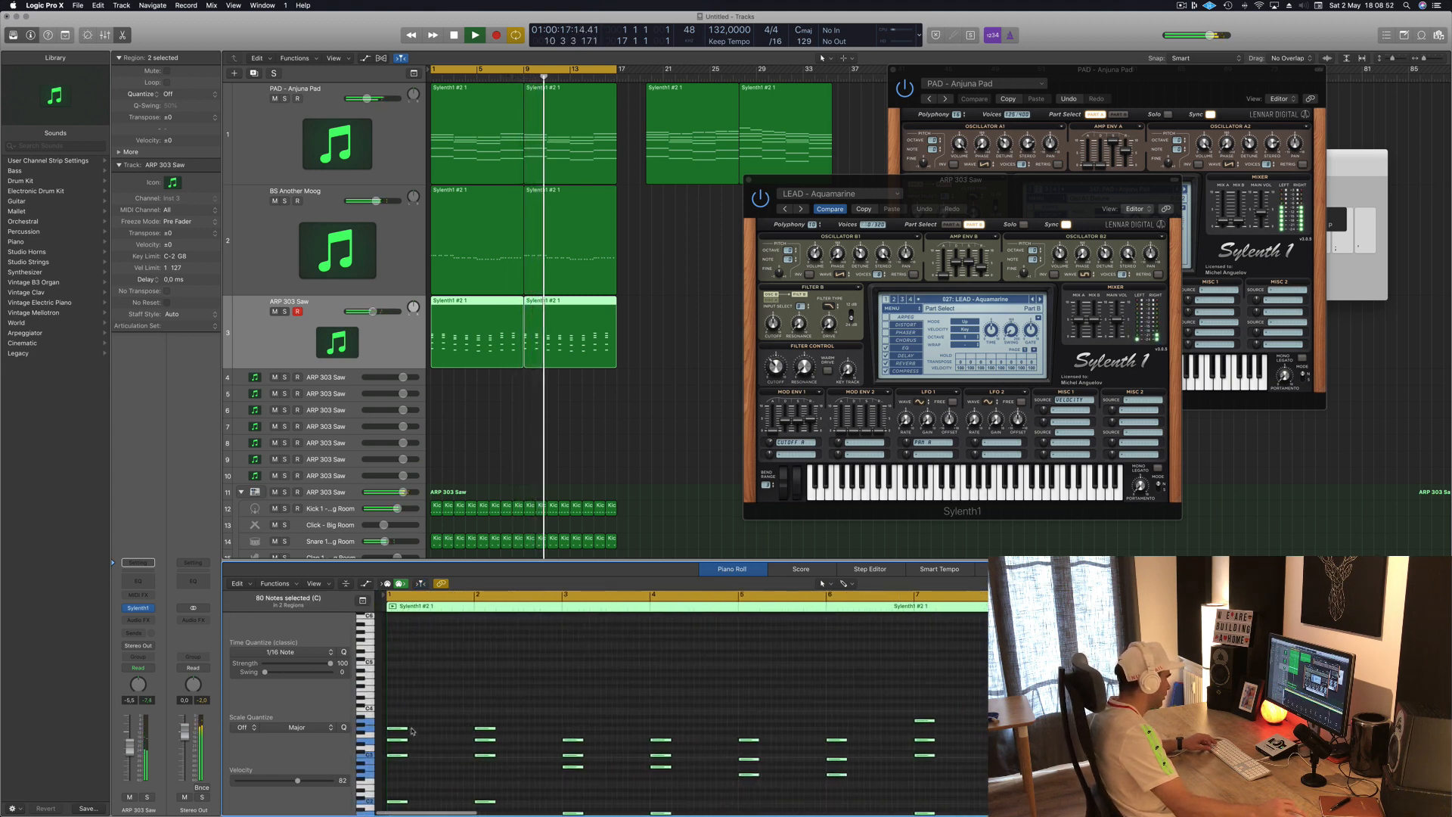
drag(399, 730, 421, 735)
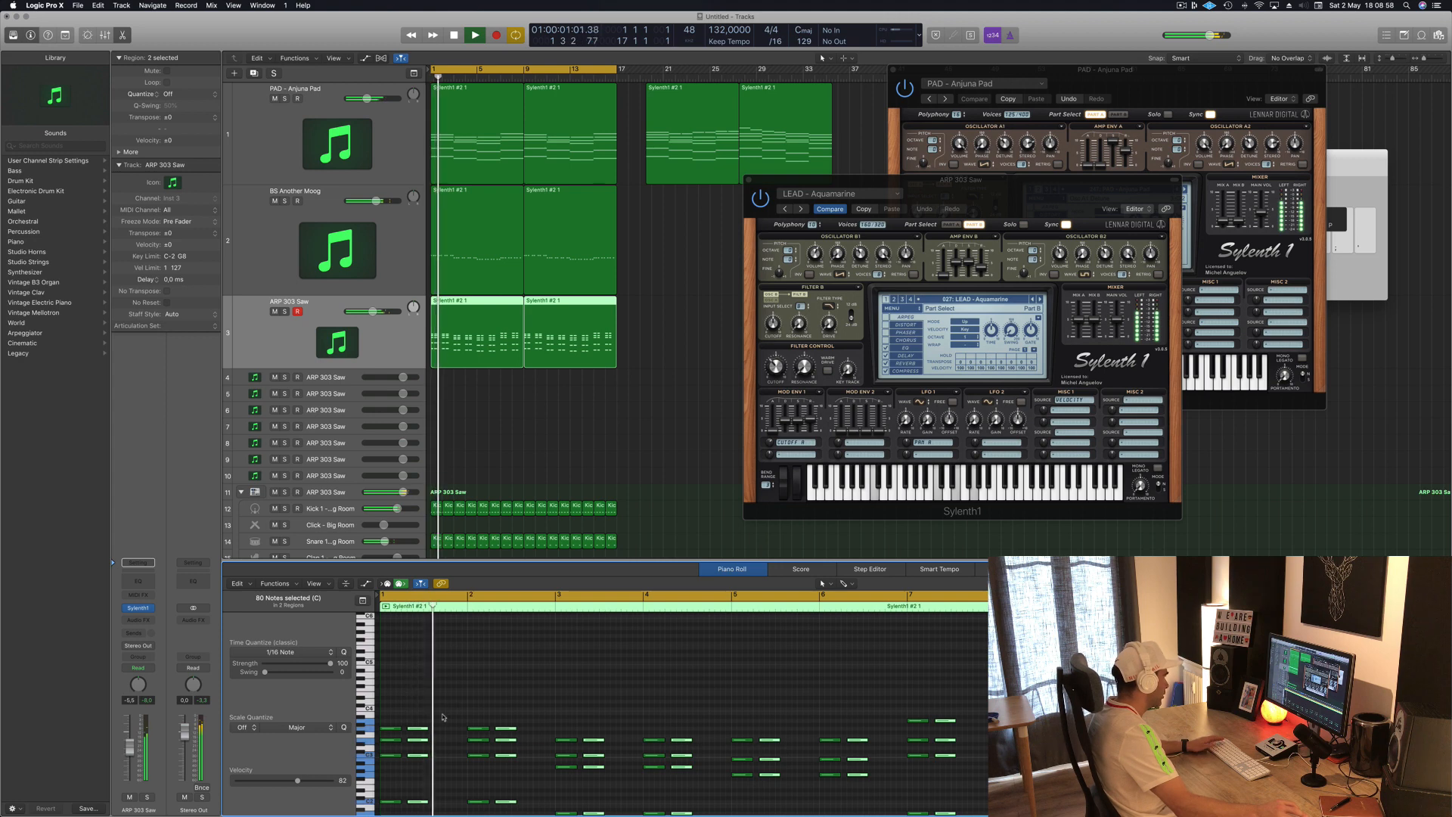
Shift the copied chord notes earlier so they directly follow the original stabs in each bar.
key(super+Right)
key(super+Right)
scroll(458, 711, left, 3)
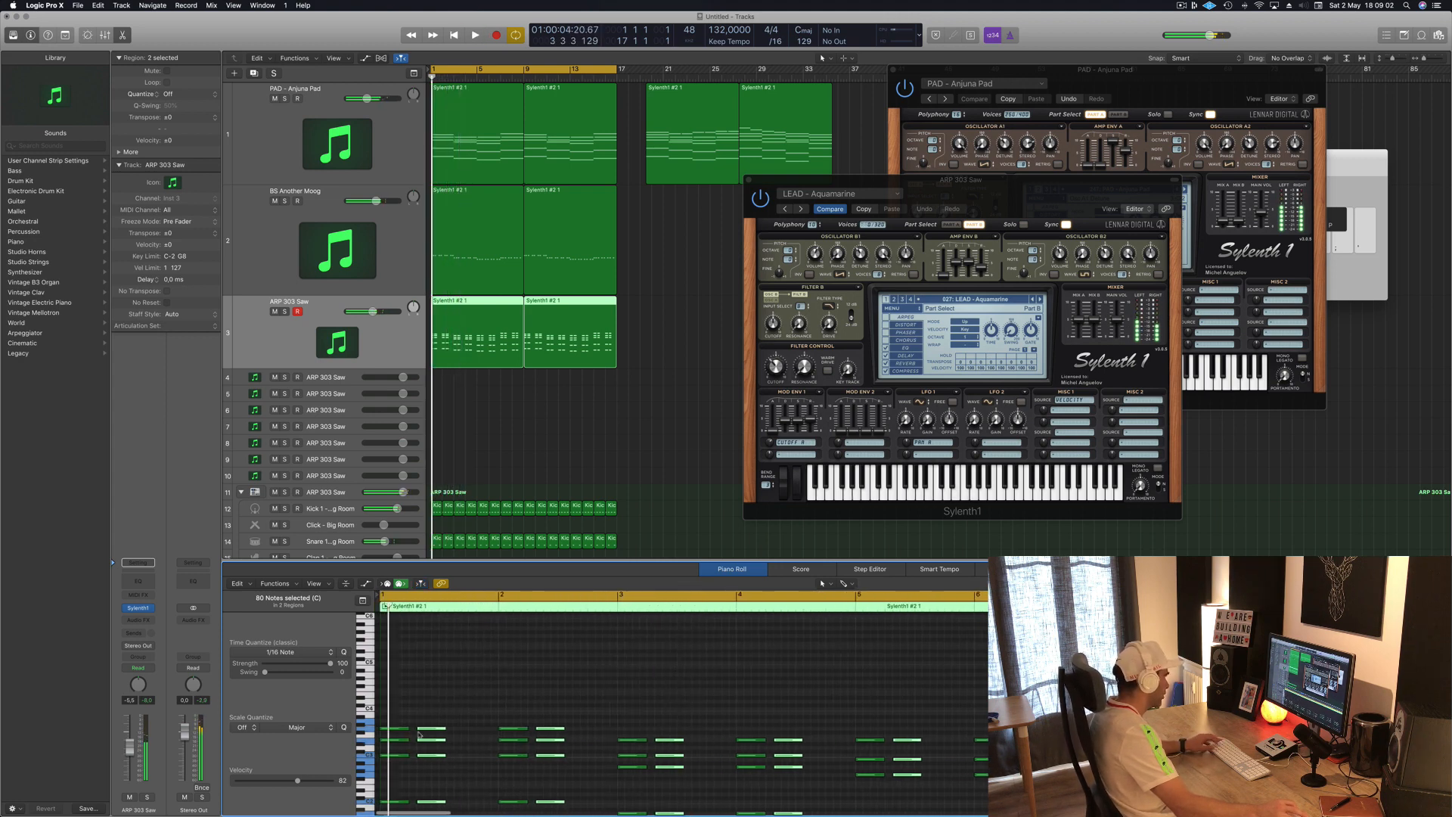
drag(426, 731, 431, 731)
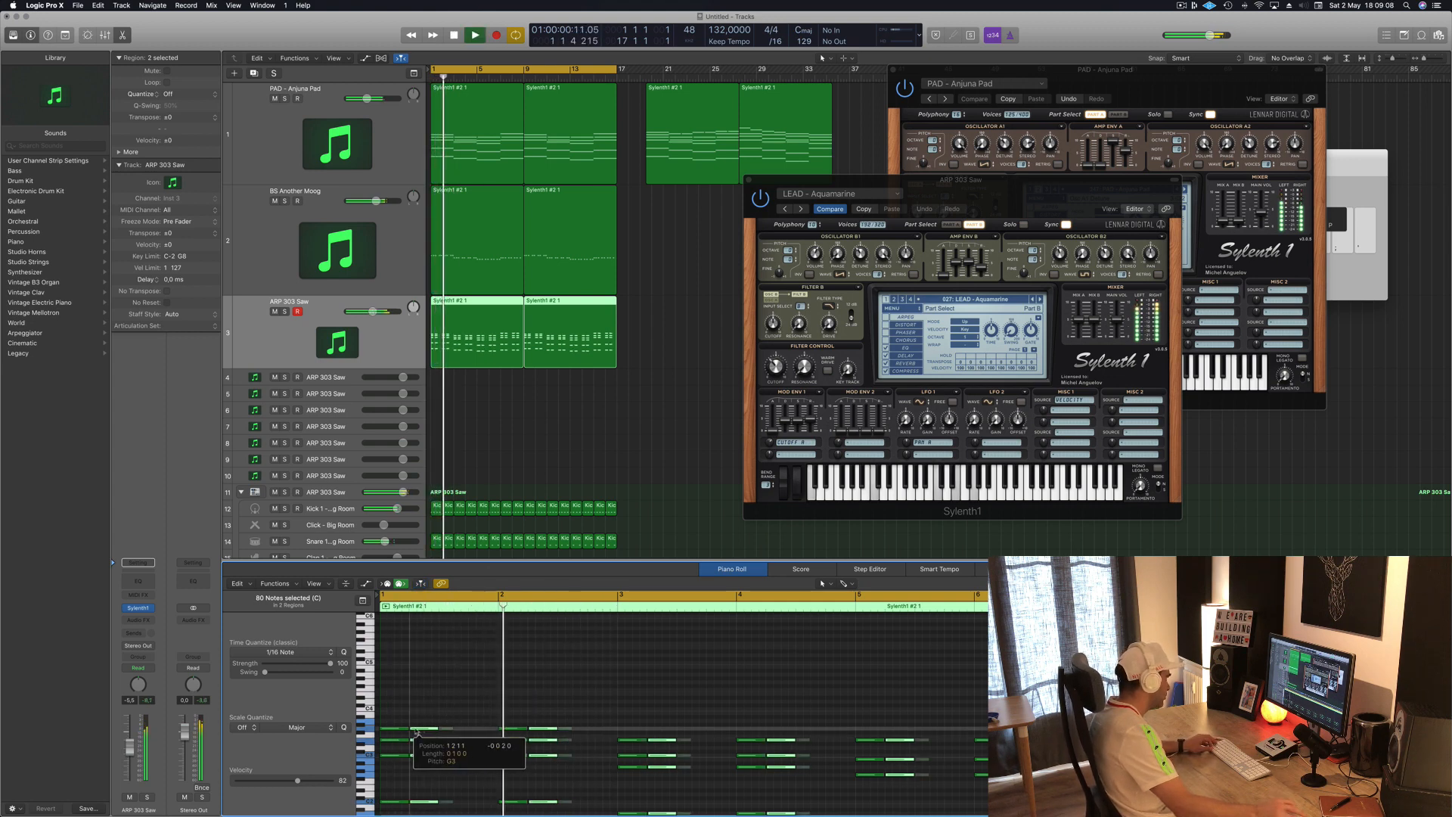
key(super+z)
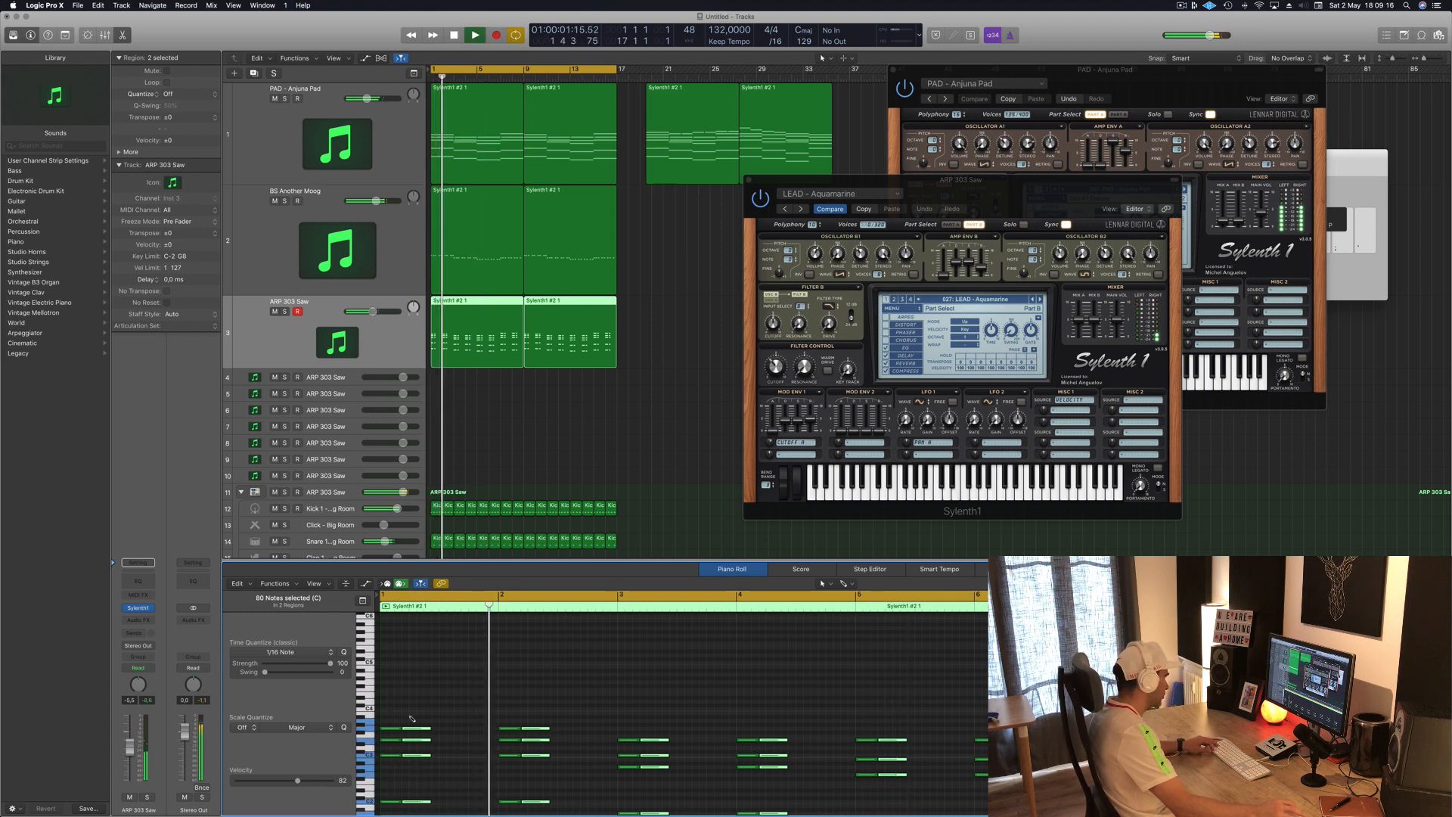
Copy all chord notes in both regions later within each bar to make four evenly spaced stabs, and play the result.
key(super+a)
mouse_move(429, 728)
mouse_down()
mouse_move(408, 730)
mouse_move(438, 730)
mouse_up()
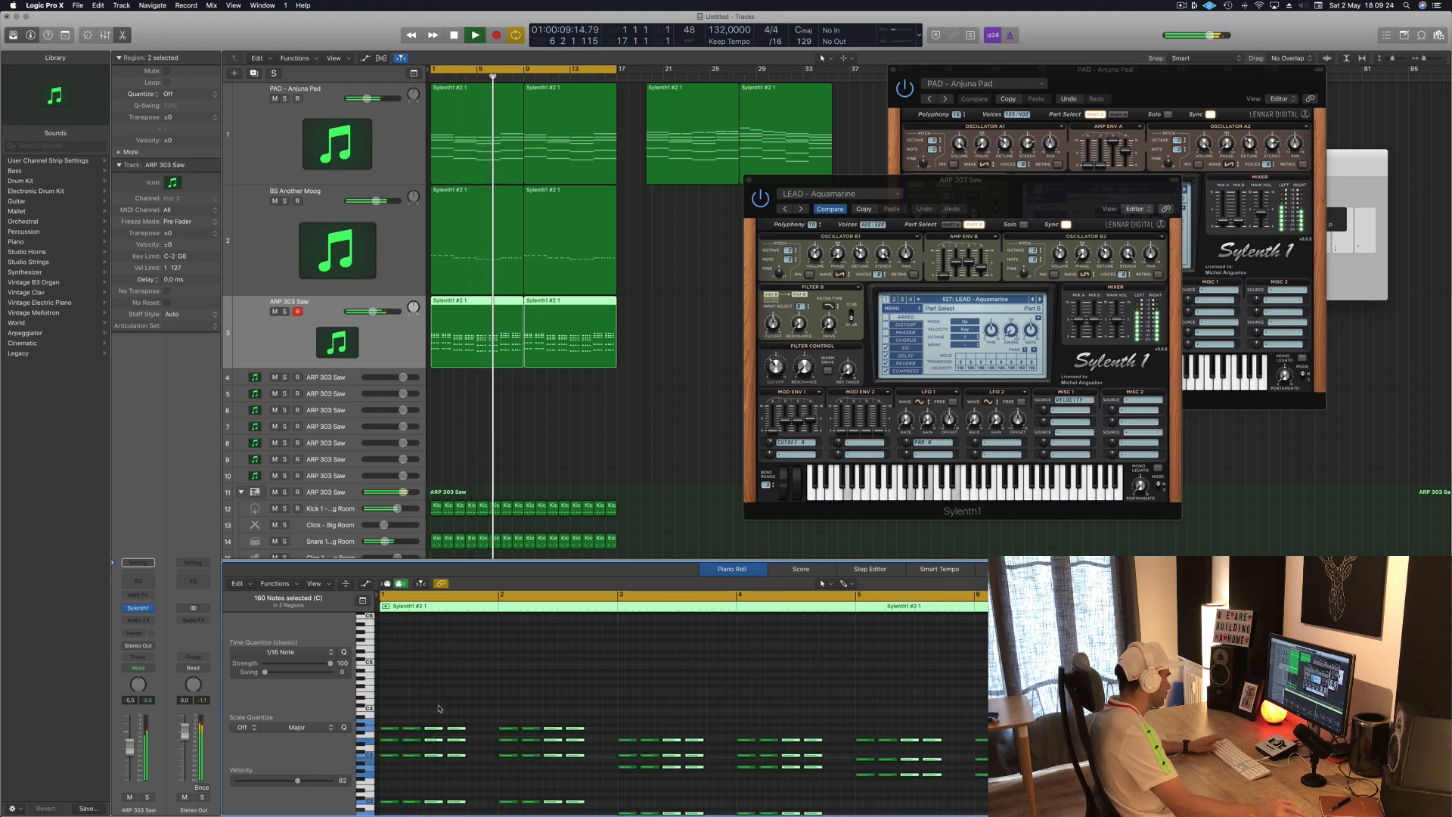
key(space)
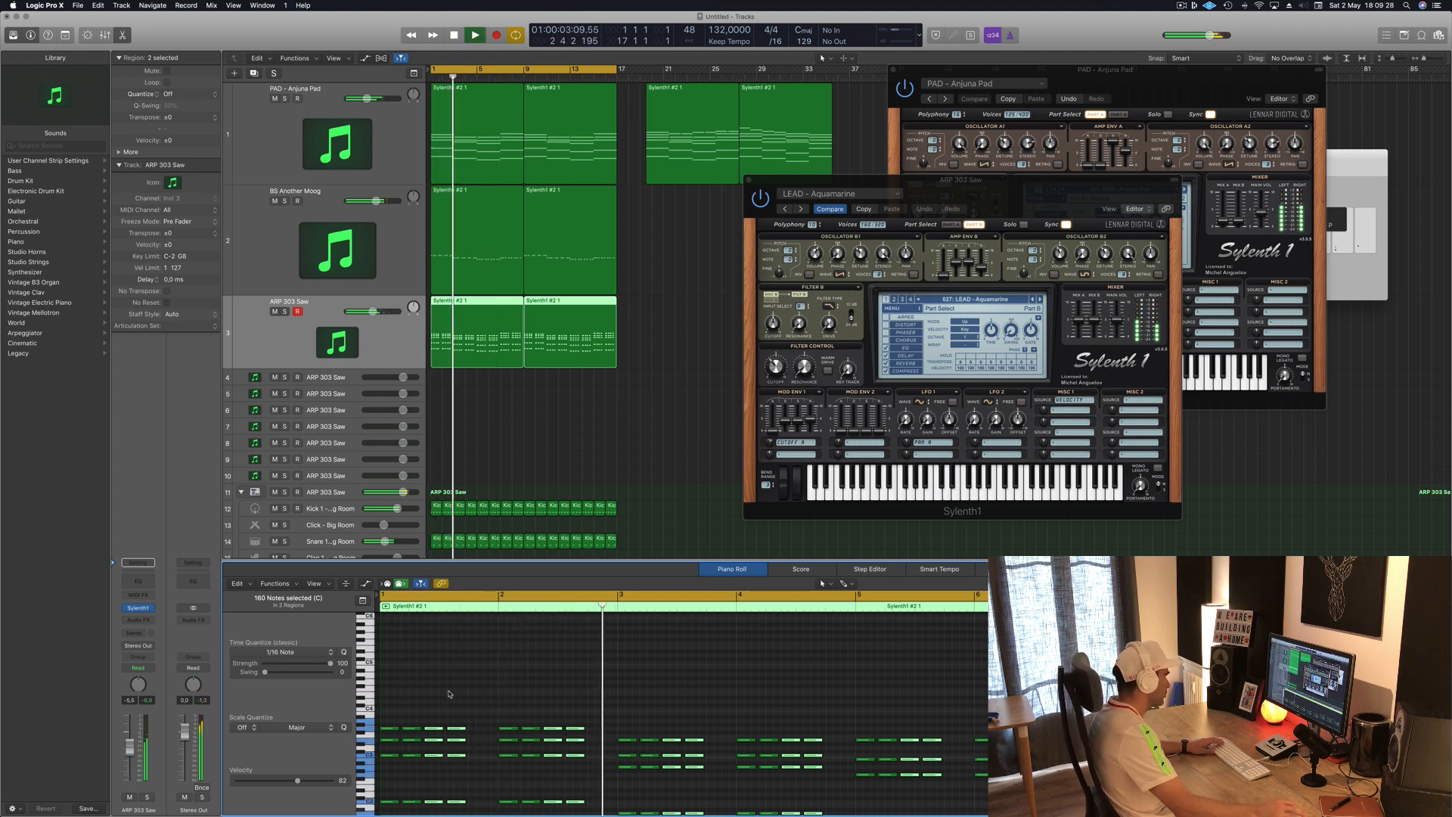
Select the third track's first chord region, adjust the filter cutoff in its Sylenth1 and close the plug-in window.
click(586, 470)
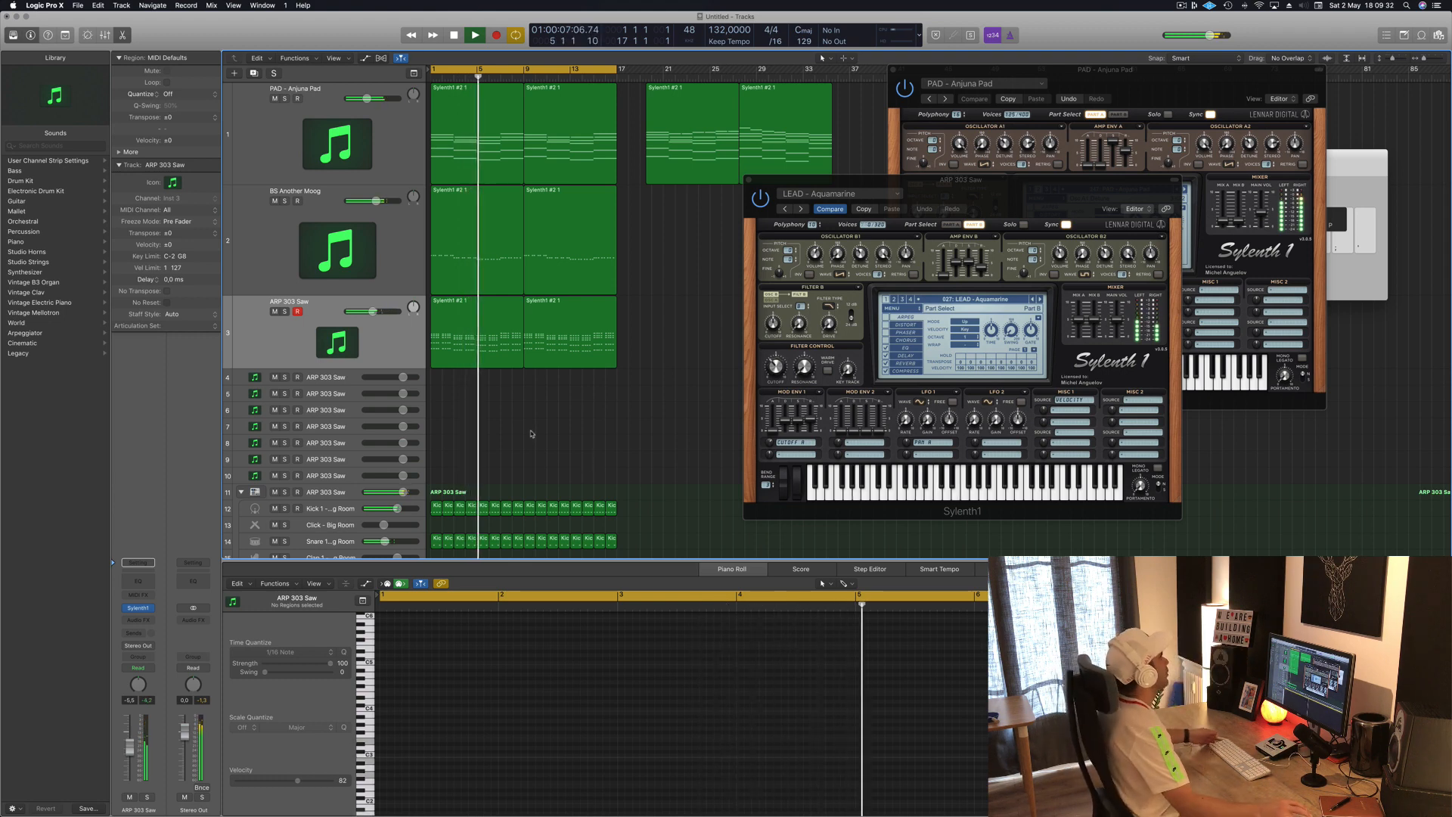
click(503, 332)
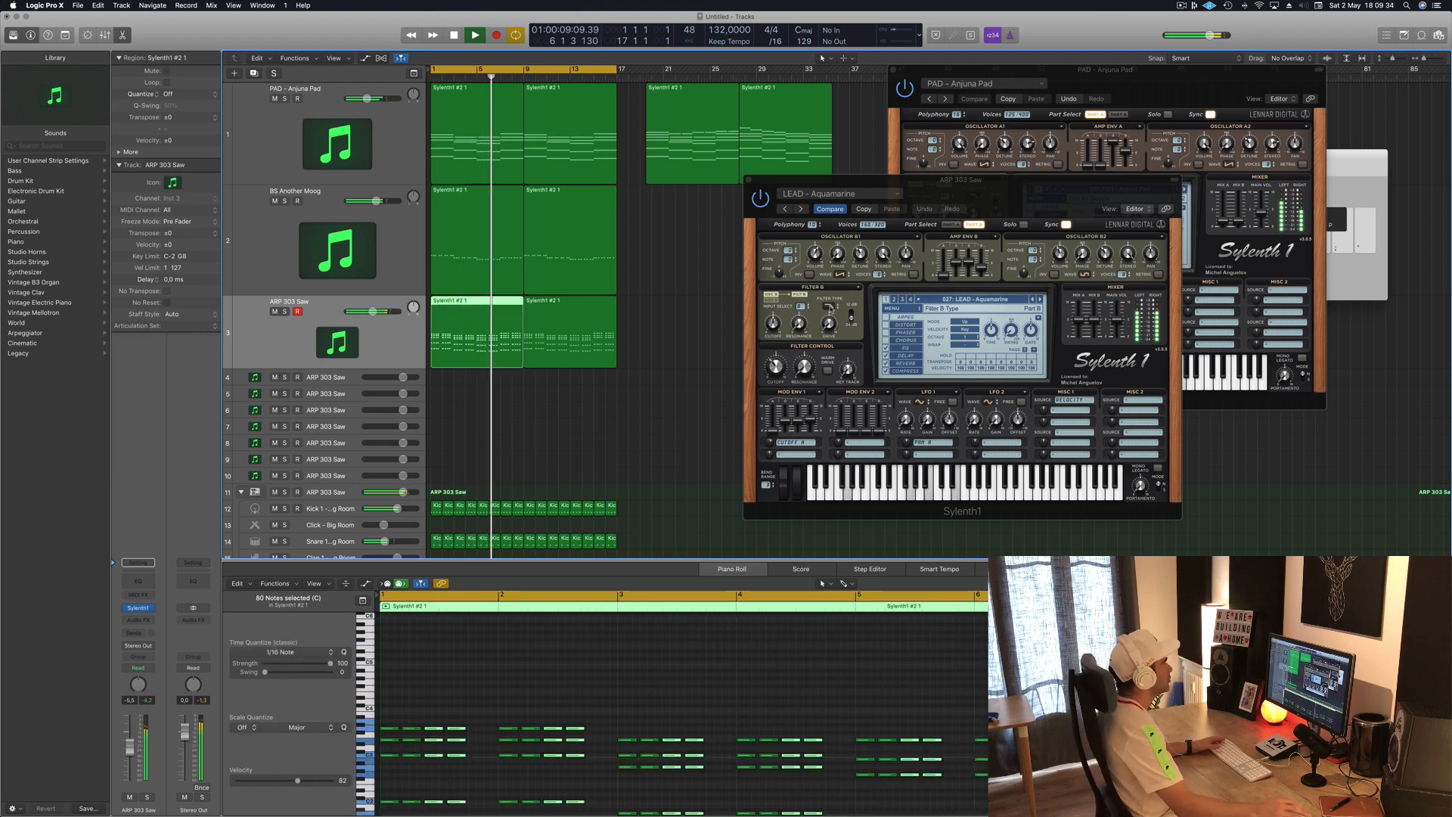
click(772, 365)
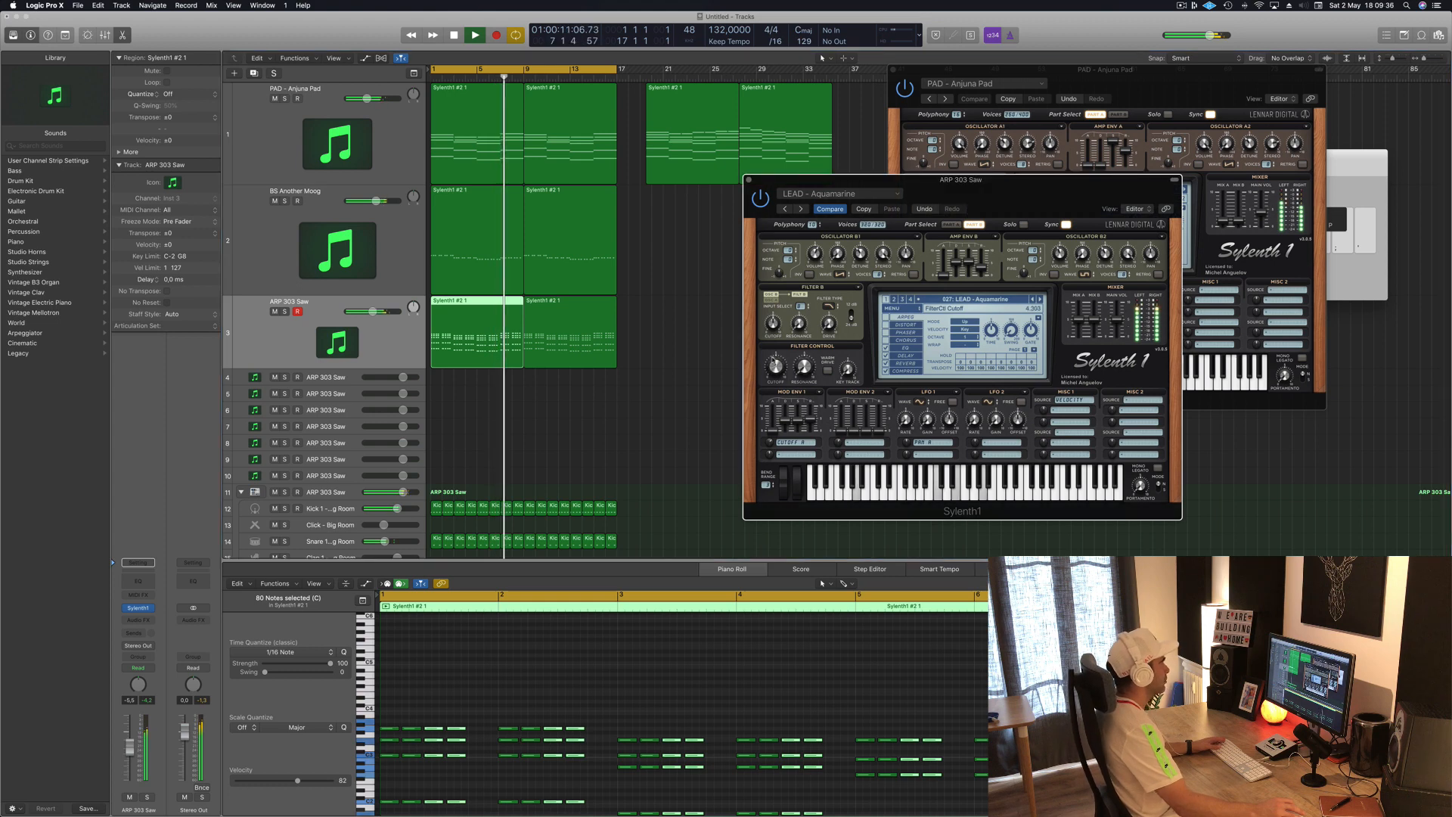
drag(772, 364, 773, 356)
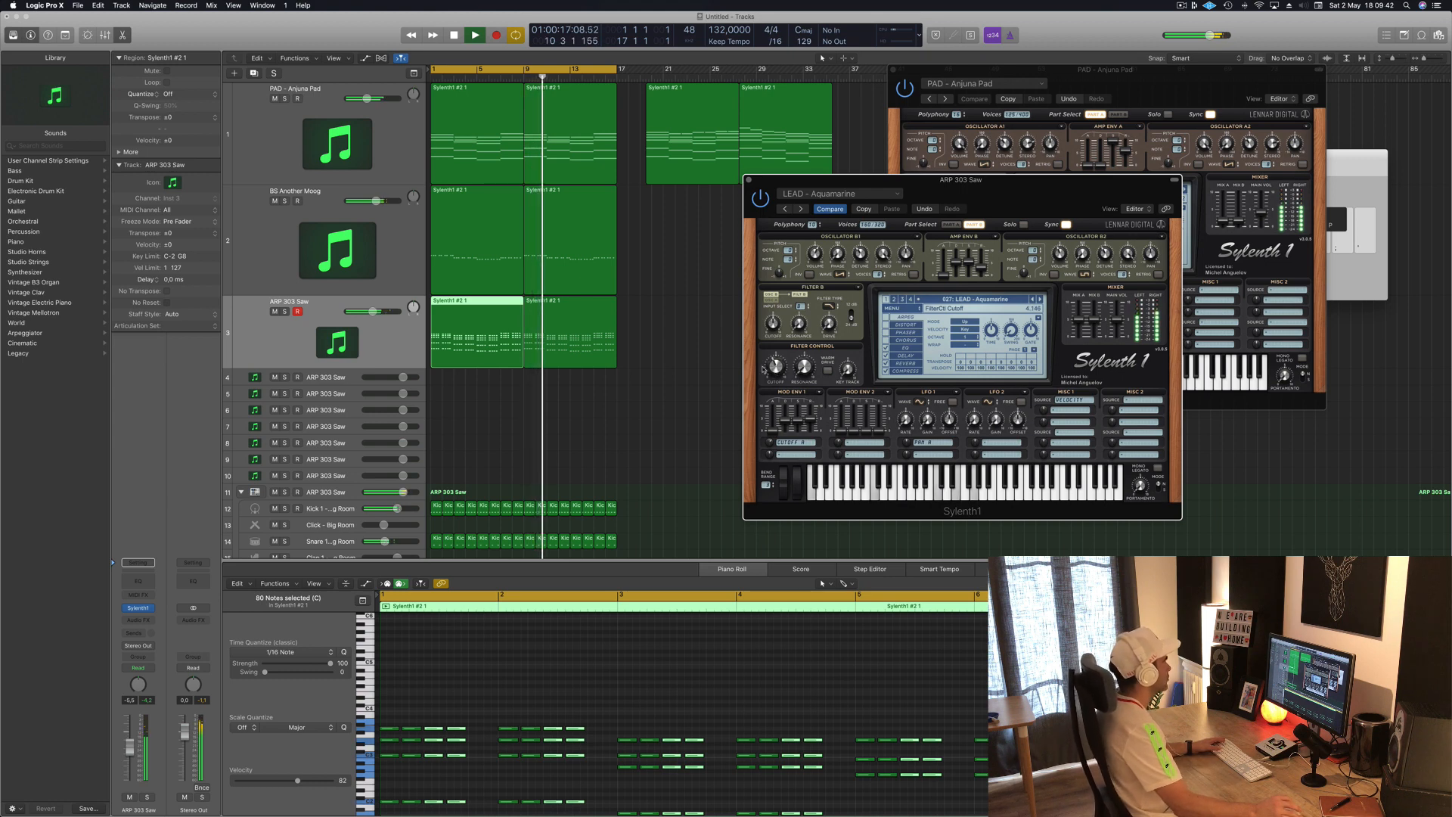
drag(981, 189, 1078, 168)
click(845, 160)
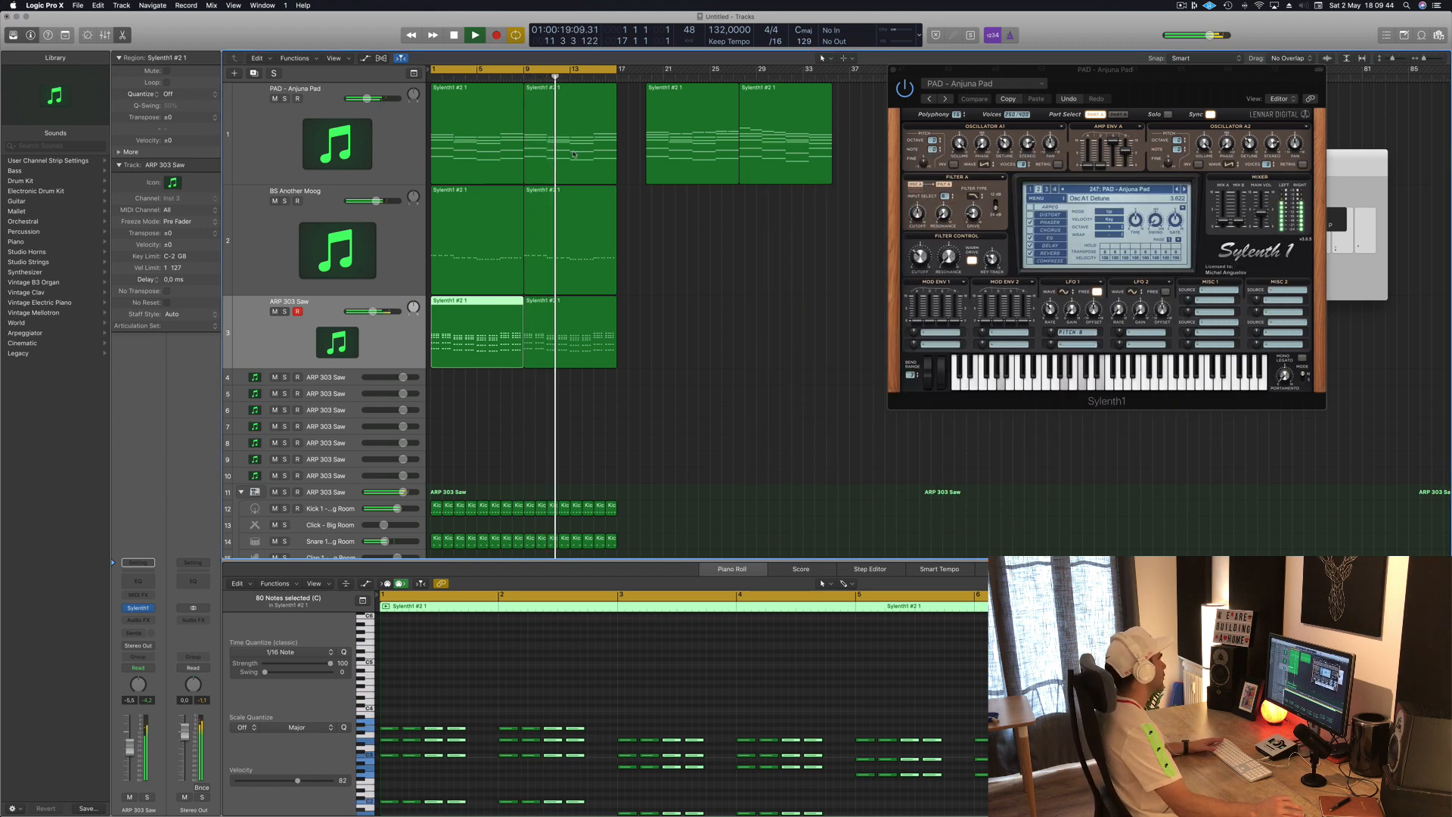
Duplicate the PAD - Anjuna Pad track with its settings and copy its two chord regions from bars 1 to 17 onto the new track.
click(236, 89)
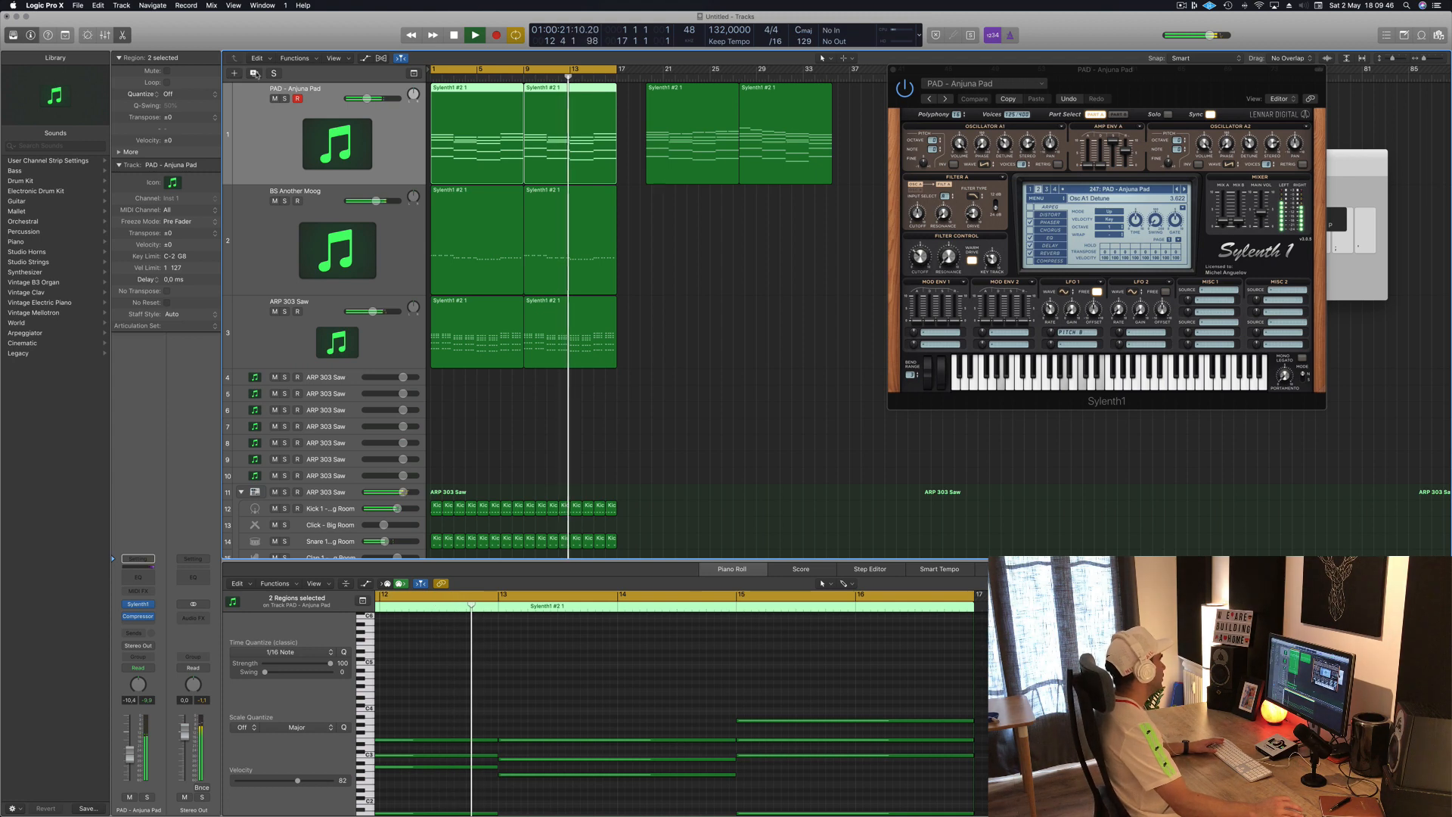
key(super+d)
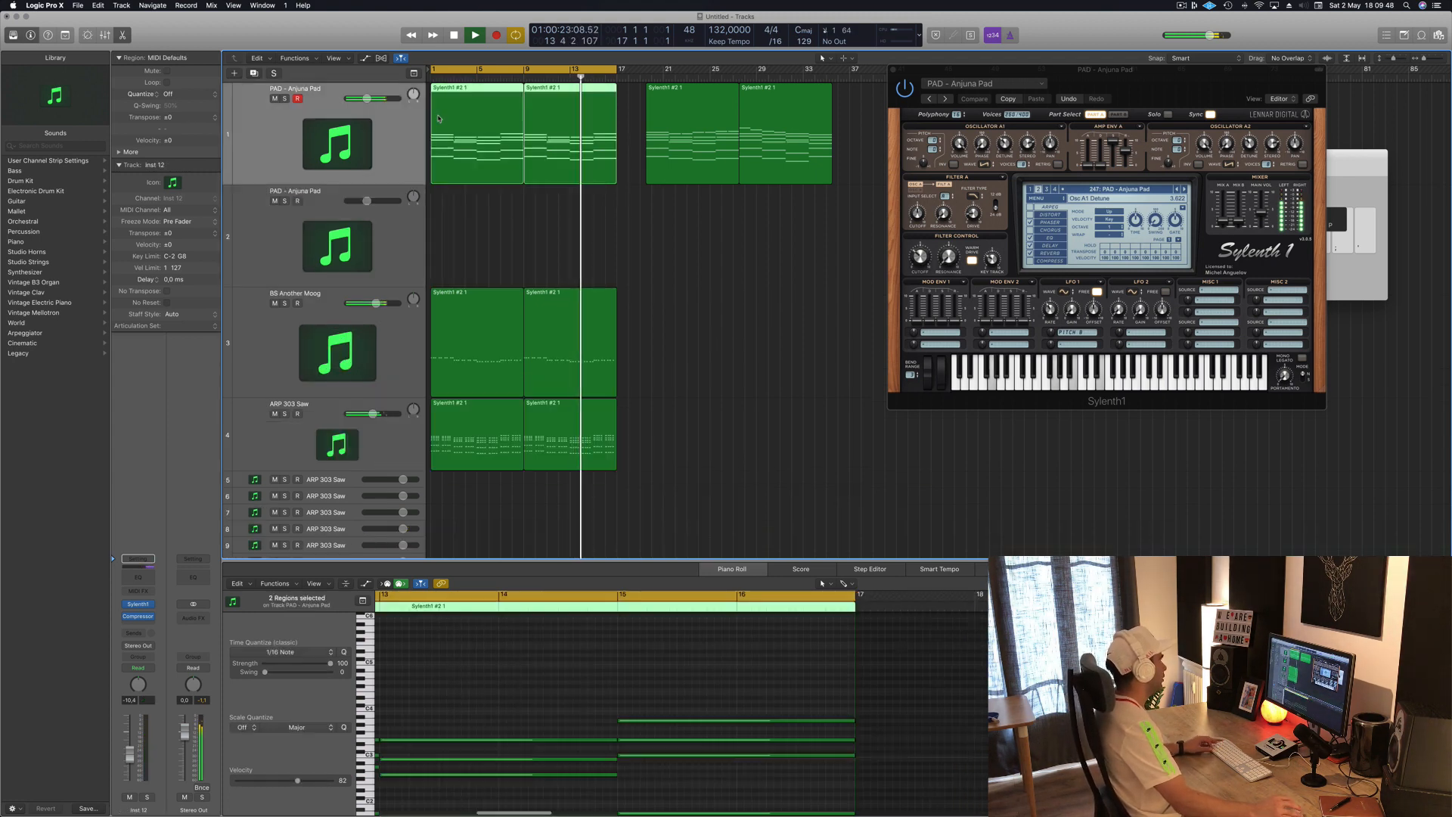
drag(451, 119, 447, 223)
click(406, 239)
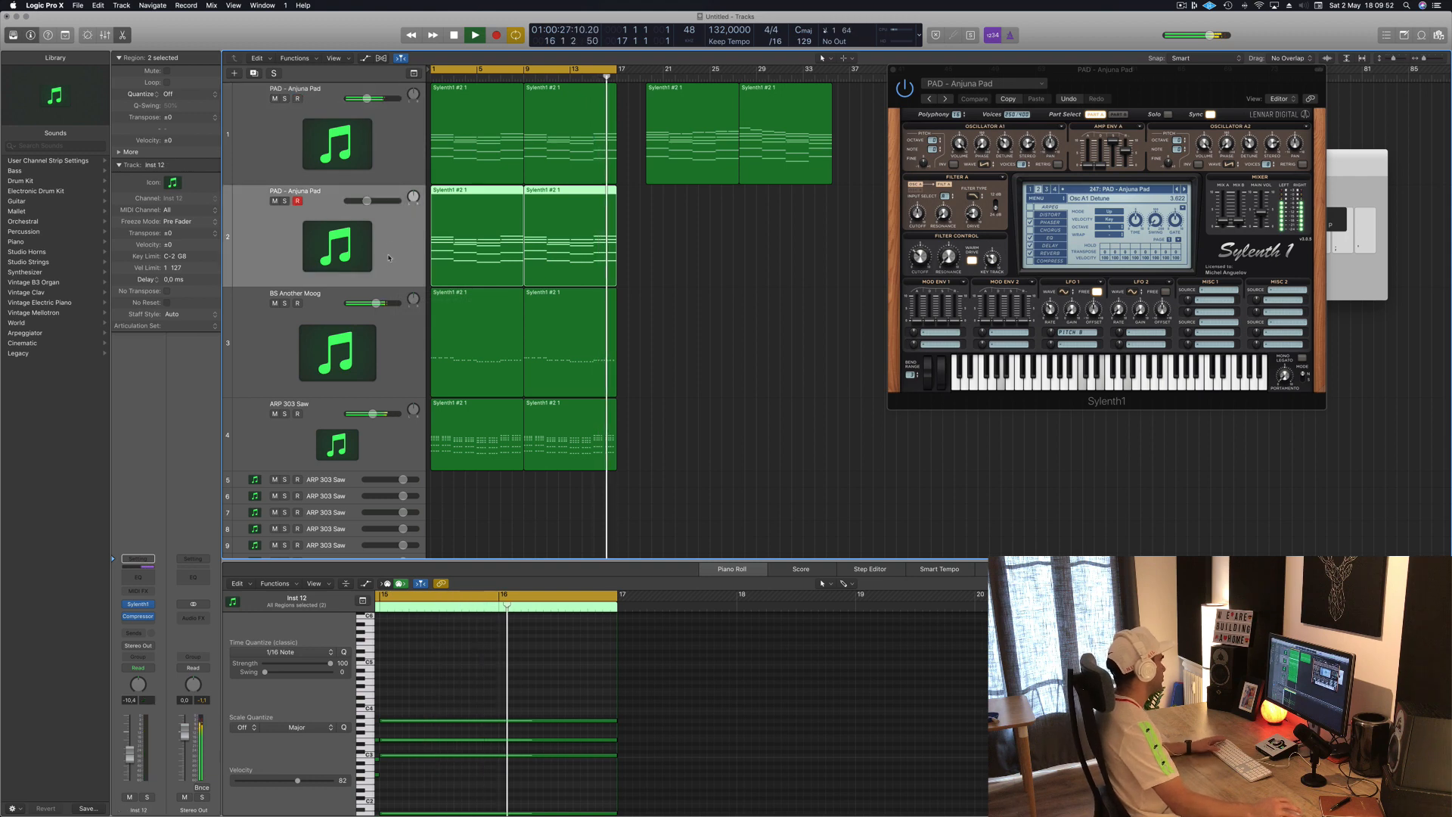
Insert an Arpeggiator MIDI effect on the duplicated pad track and place its window clear of the regions.
click(142, 591)
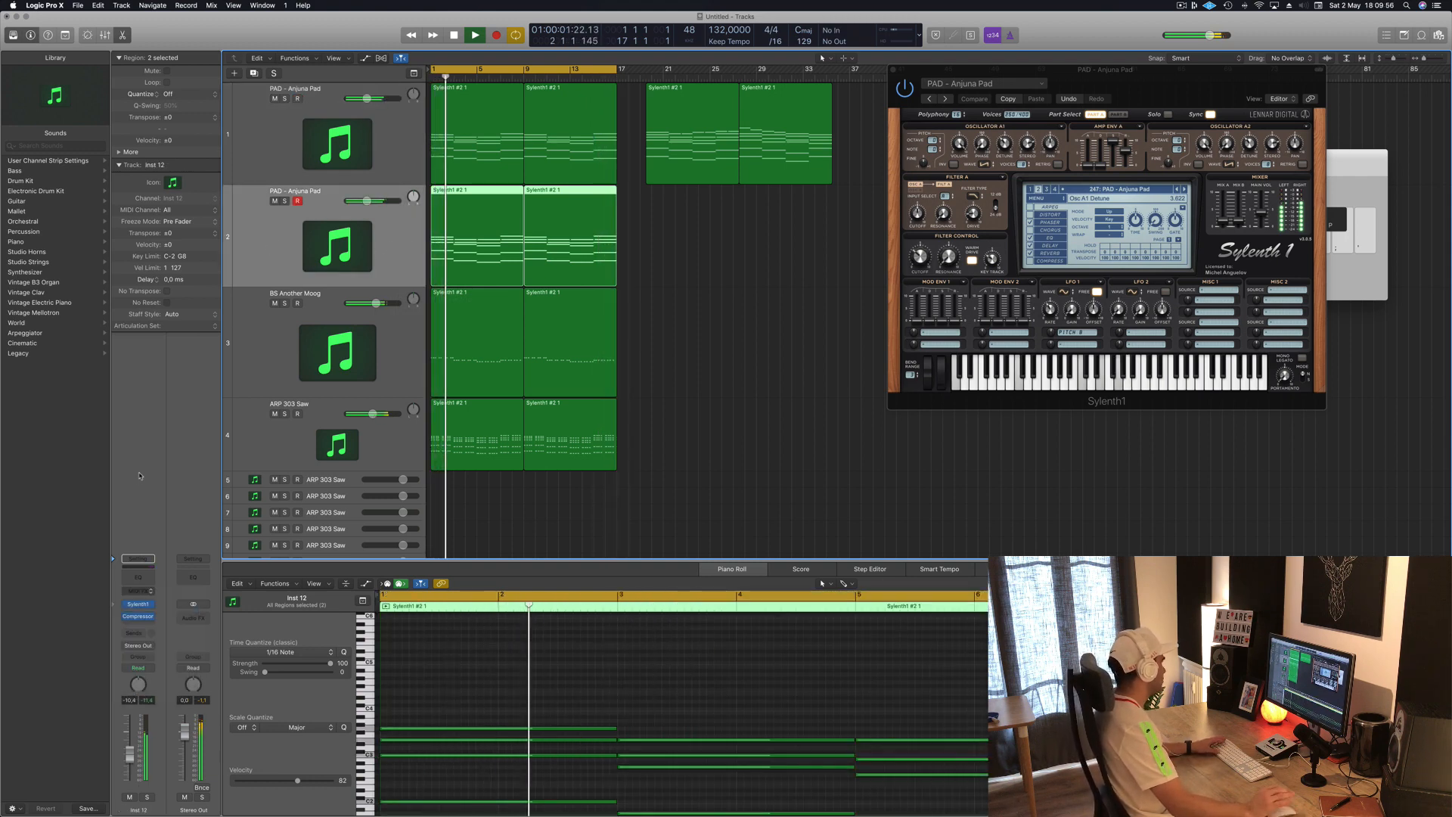
click(144, 608)
drag(281, 28, 1421, 164)
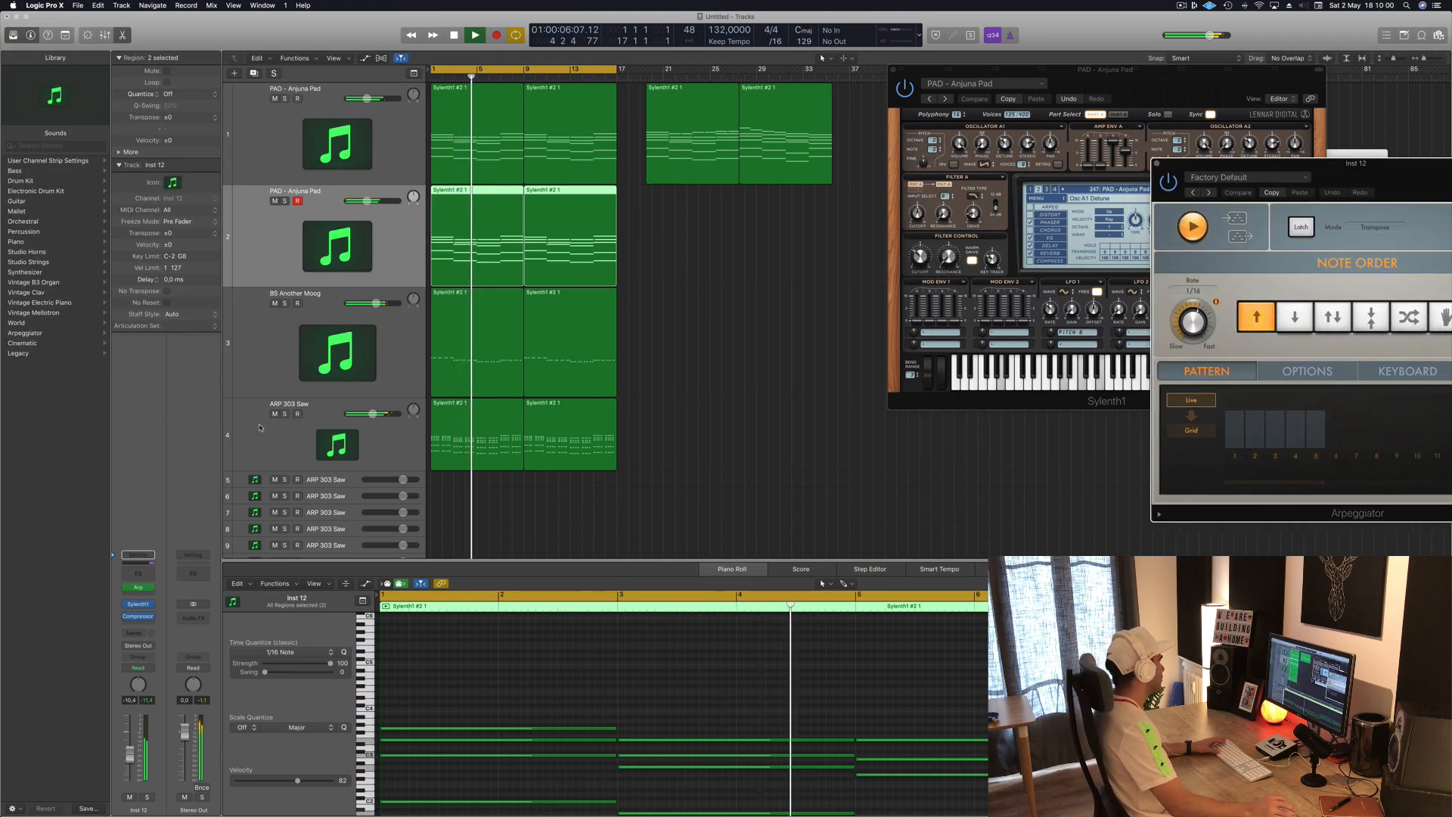
Open the duplicated pad's Sylenth1, place its window beside the regions and check parts B and A.
click(137, 604)
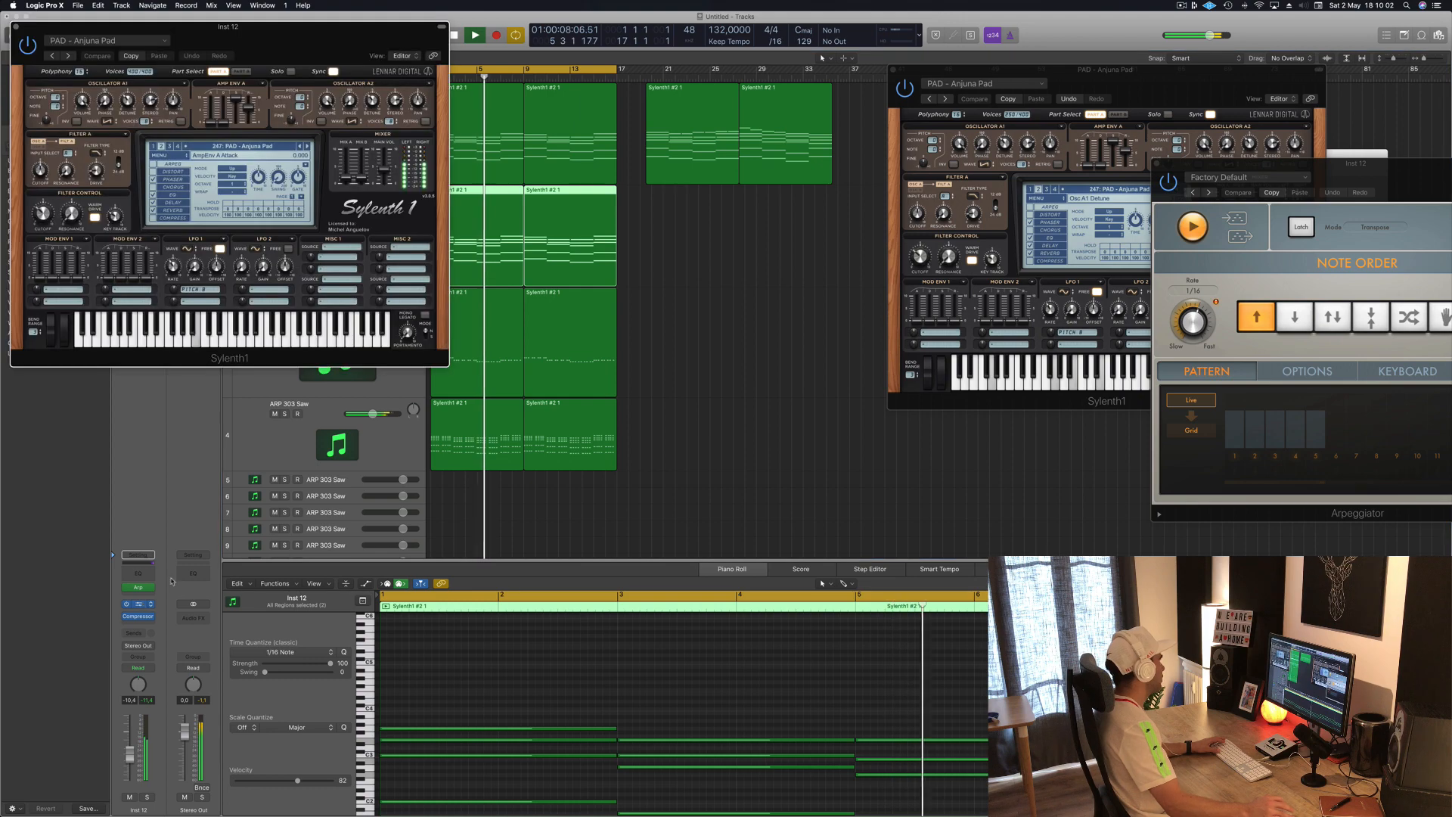
drag(344, 55, 984, 142)
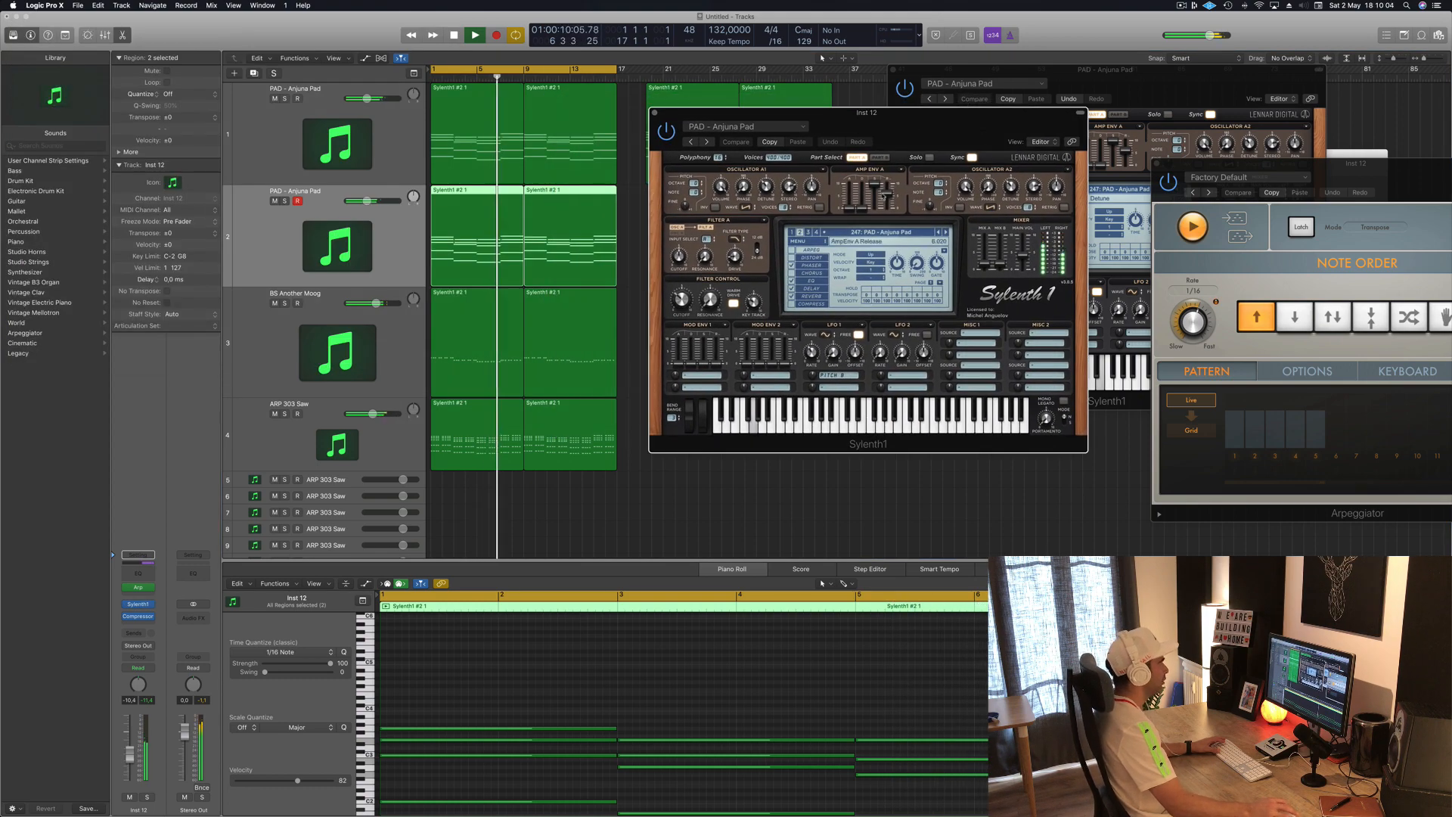
click(885, 157)
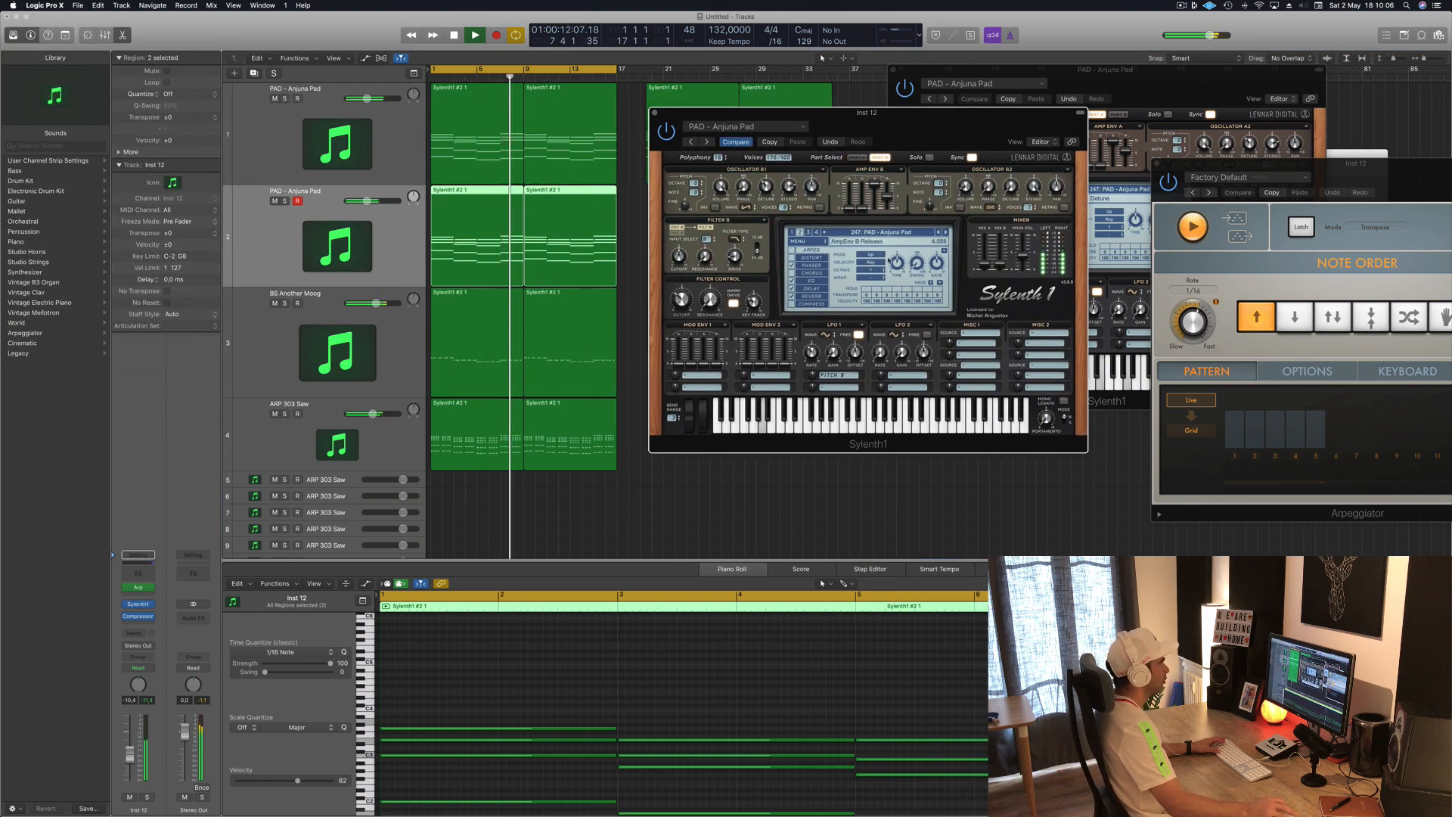
click(860, 158)
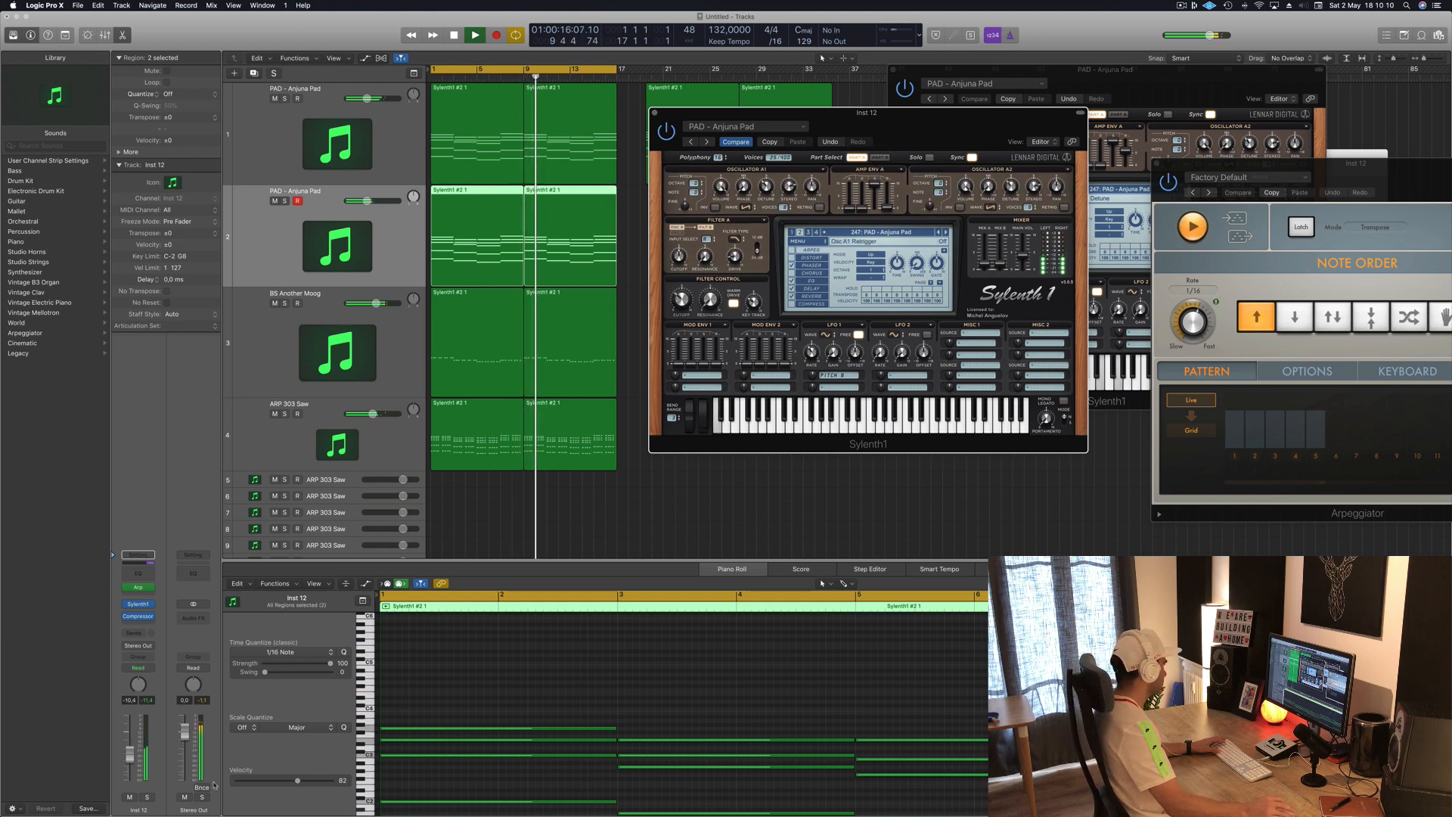
Raise the duplicated pad's volume to about -4.5 dB, adjust its Sylenth1 filter cutoff and stop playback.
drag(130, 754, 132, 735)
drag(683, 294, 683, 289)
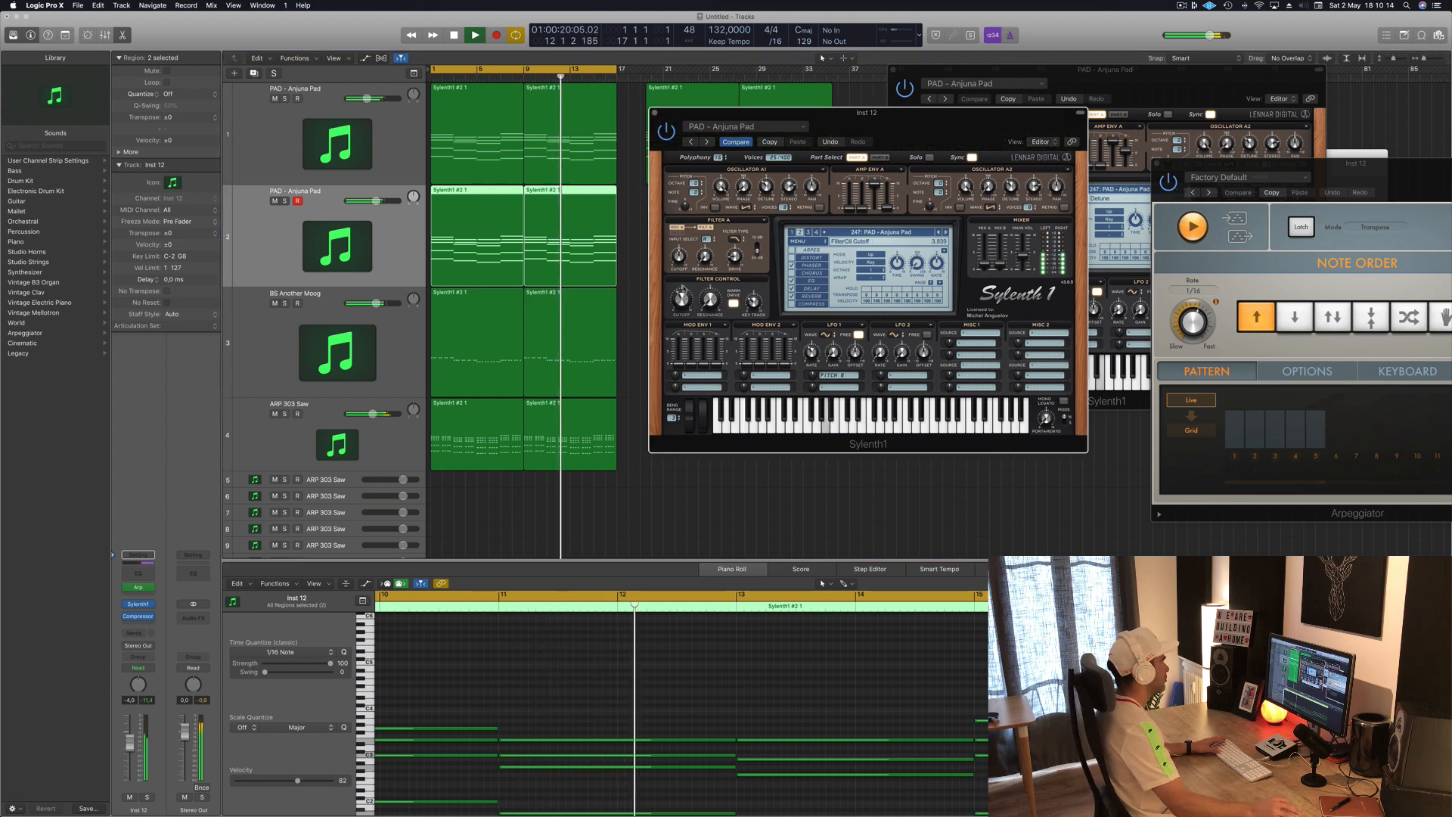
drag(920, 119, 936, 190)
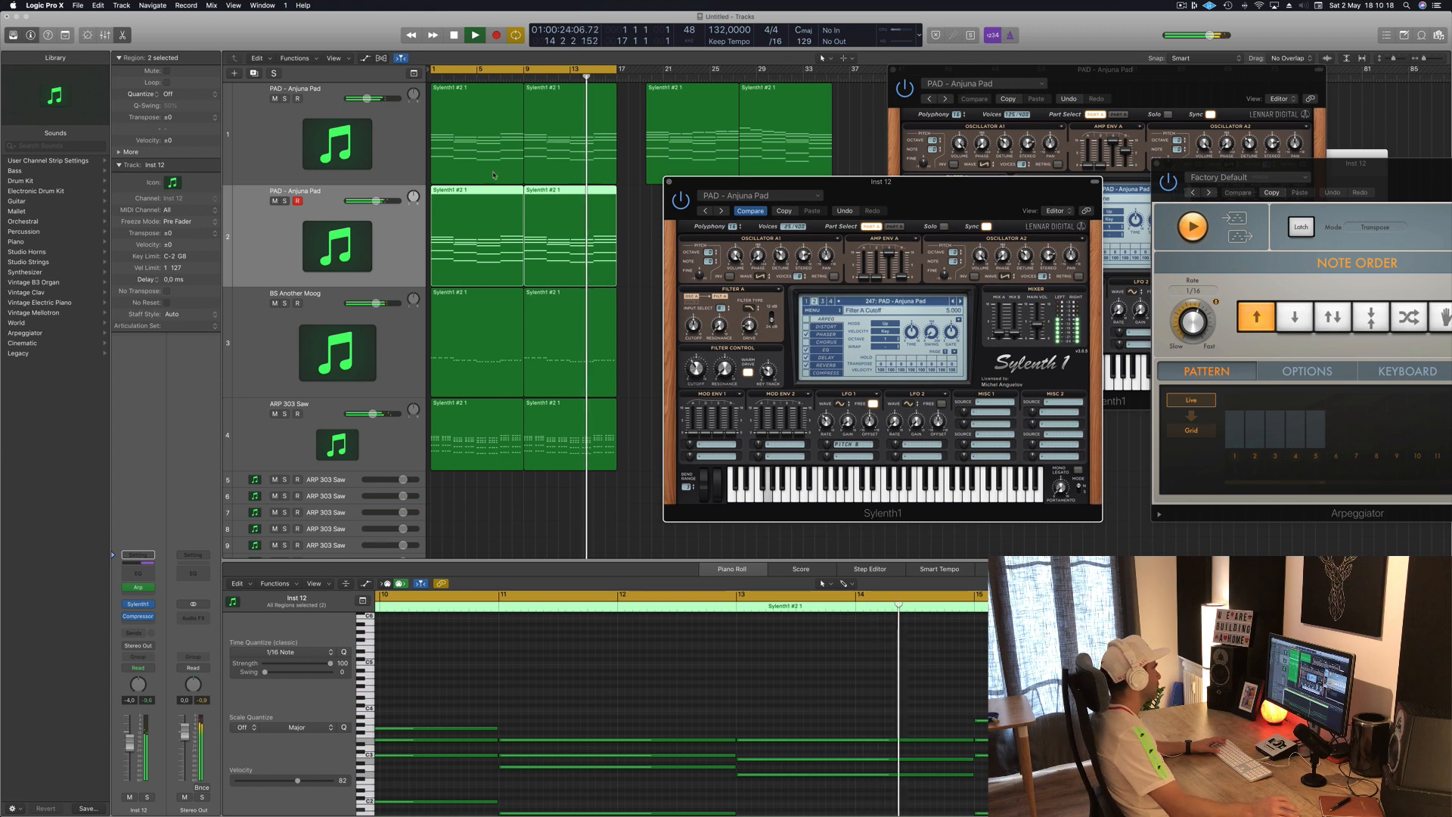
click(561, 201)
key(space)
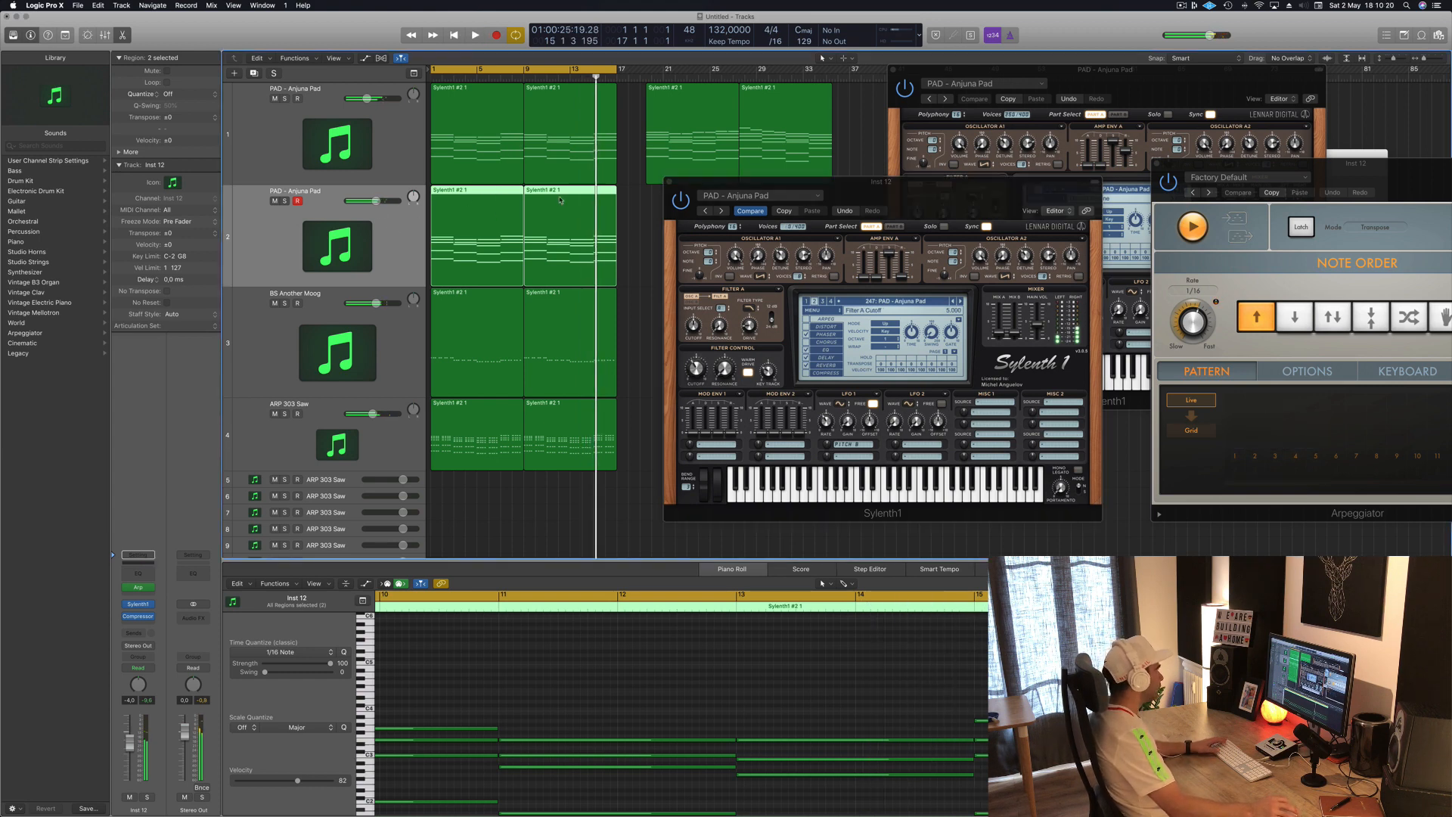
Delete the lowest note of each chord in both regions of the duplicated pad track.
click(630, 210)
click(515, 196)
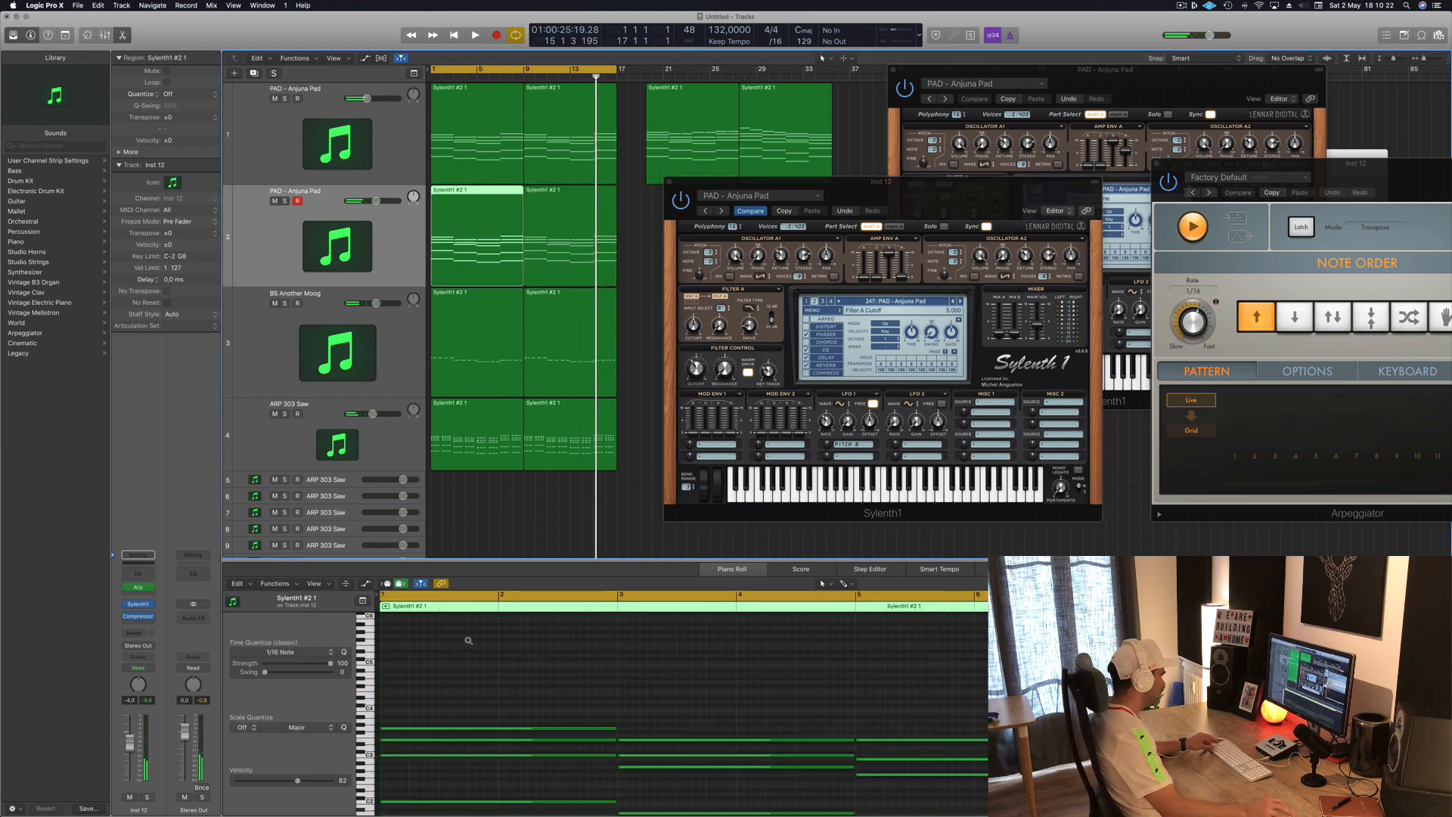
scroll(469, 642, left, 1)
scroll(475, 650, down, 6)
click(500, 695)
drag(505, 750, 988, 694)
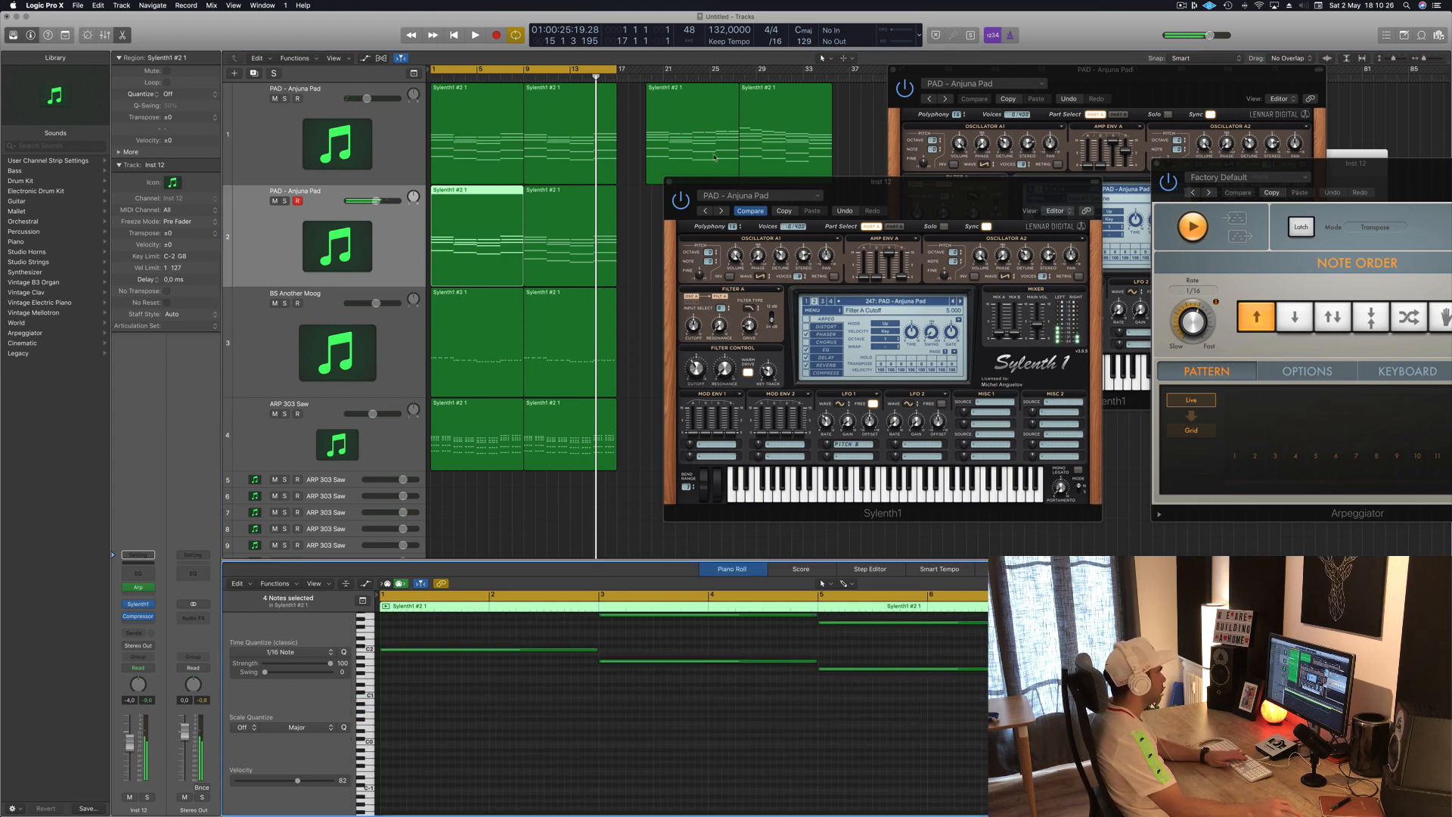
click(559, 227)
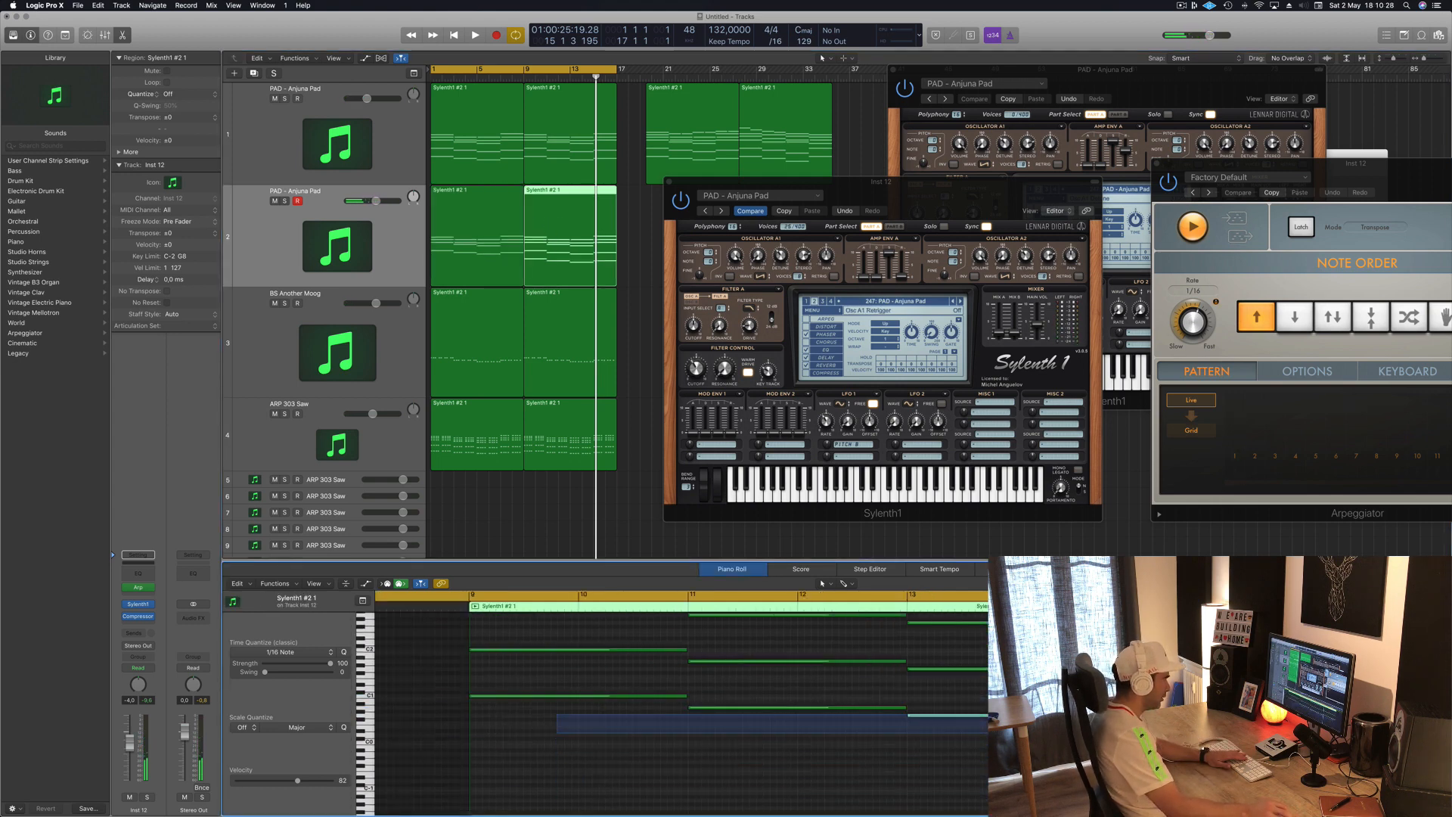
Play the thinned chords from bar 1 and select both regions of the duplicated pad track.
key(space)
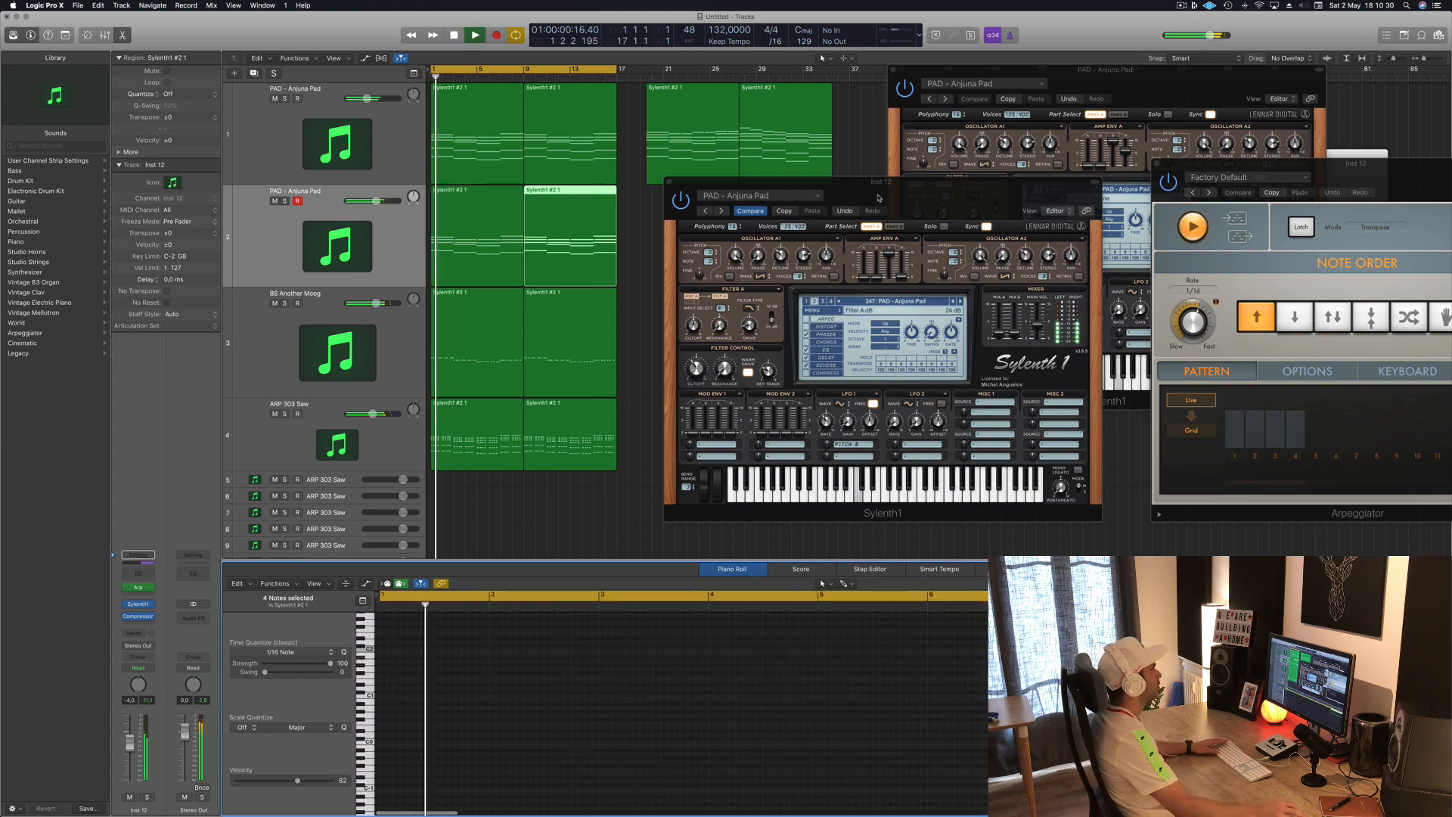
mouse_move(905, 181)
mouse_down()
mouse_move(992, 201)
mouse_move(915, 188)
mouse_up()
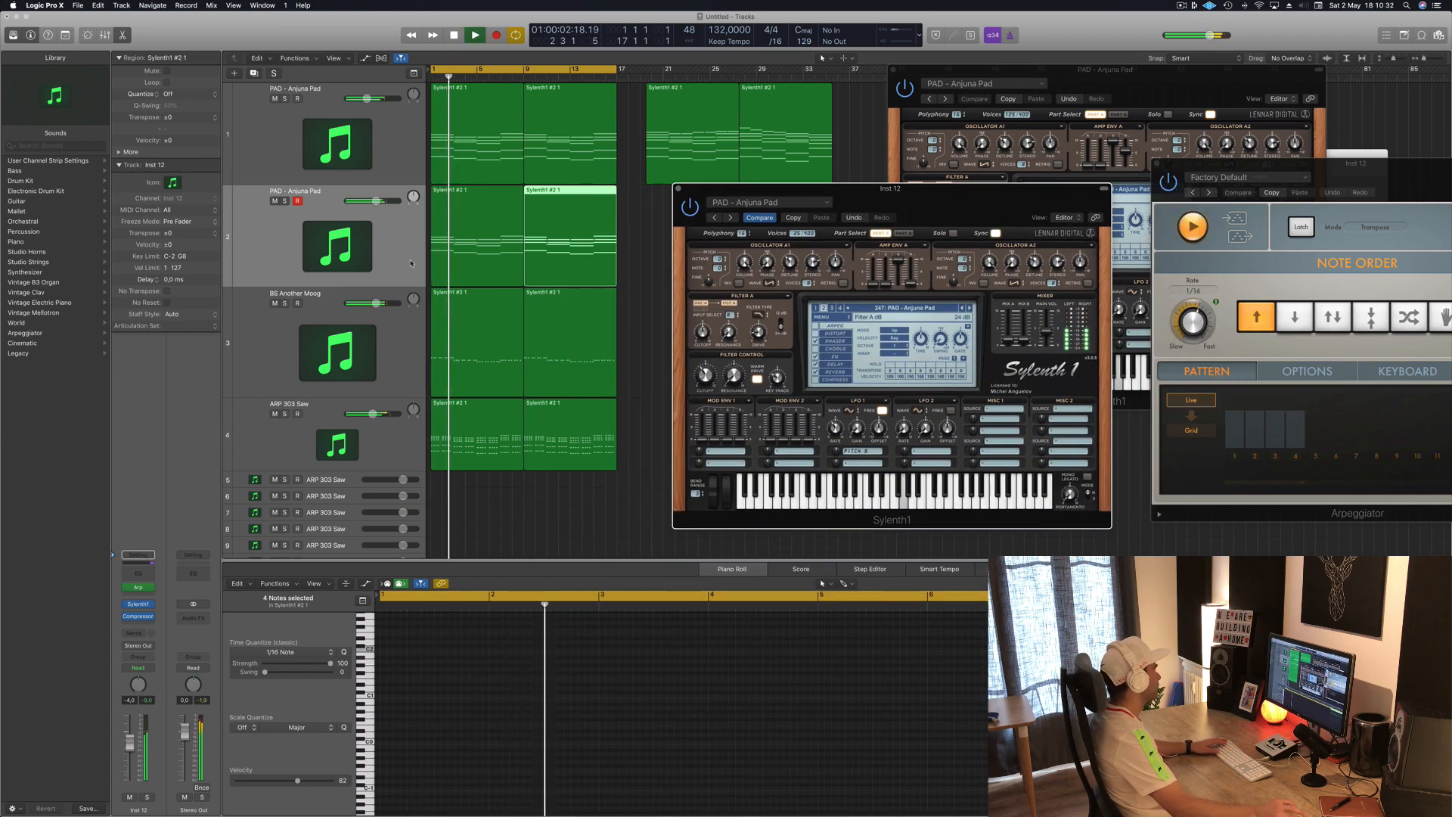
click(368, 259)
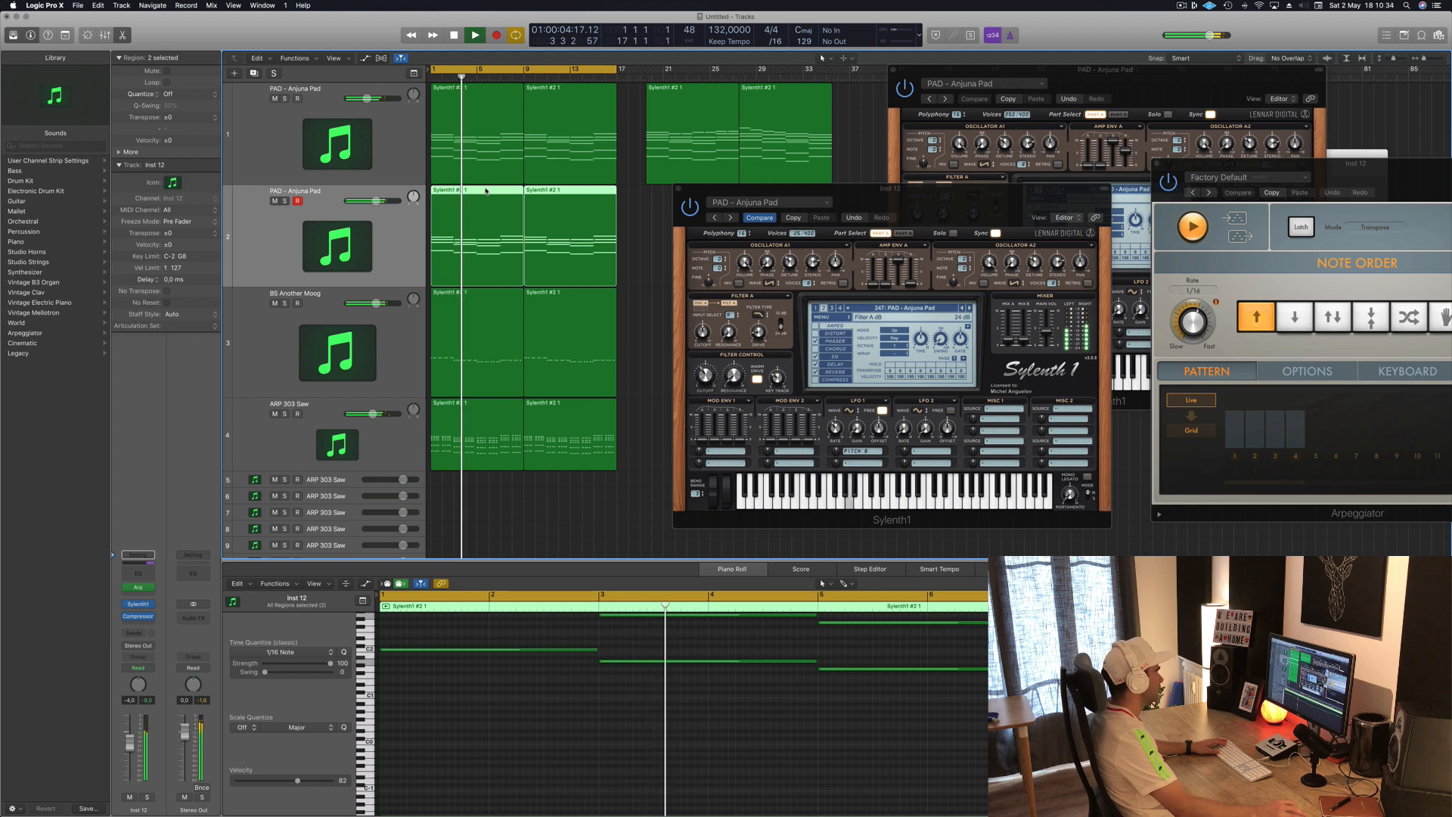
key(space)
key(space)
key(space)
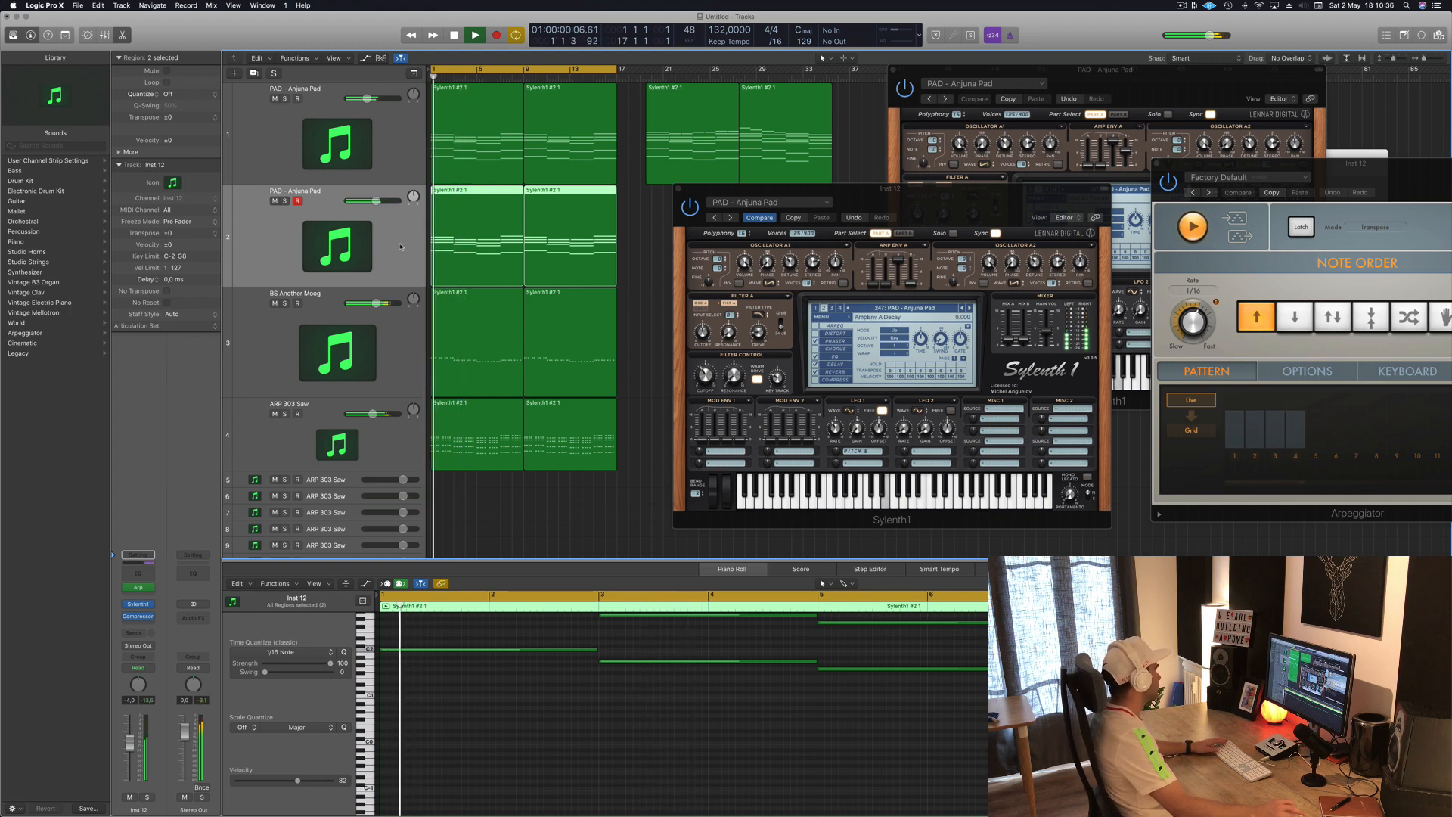
Reopen the Arpeggiator window beside the Sylenth1 and try the FX - Sweep Up preset during playback.
click(139, 588)
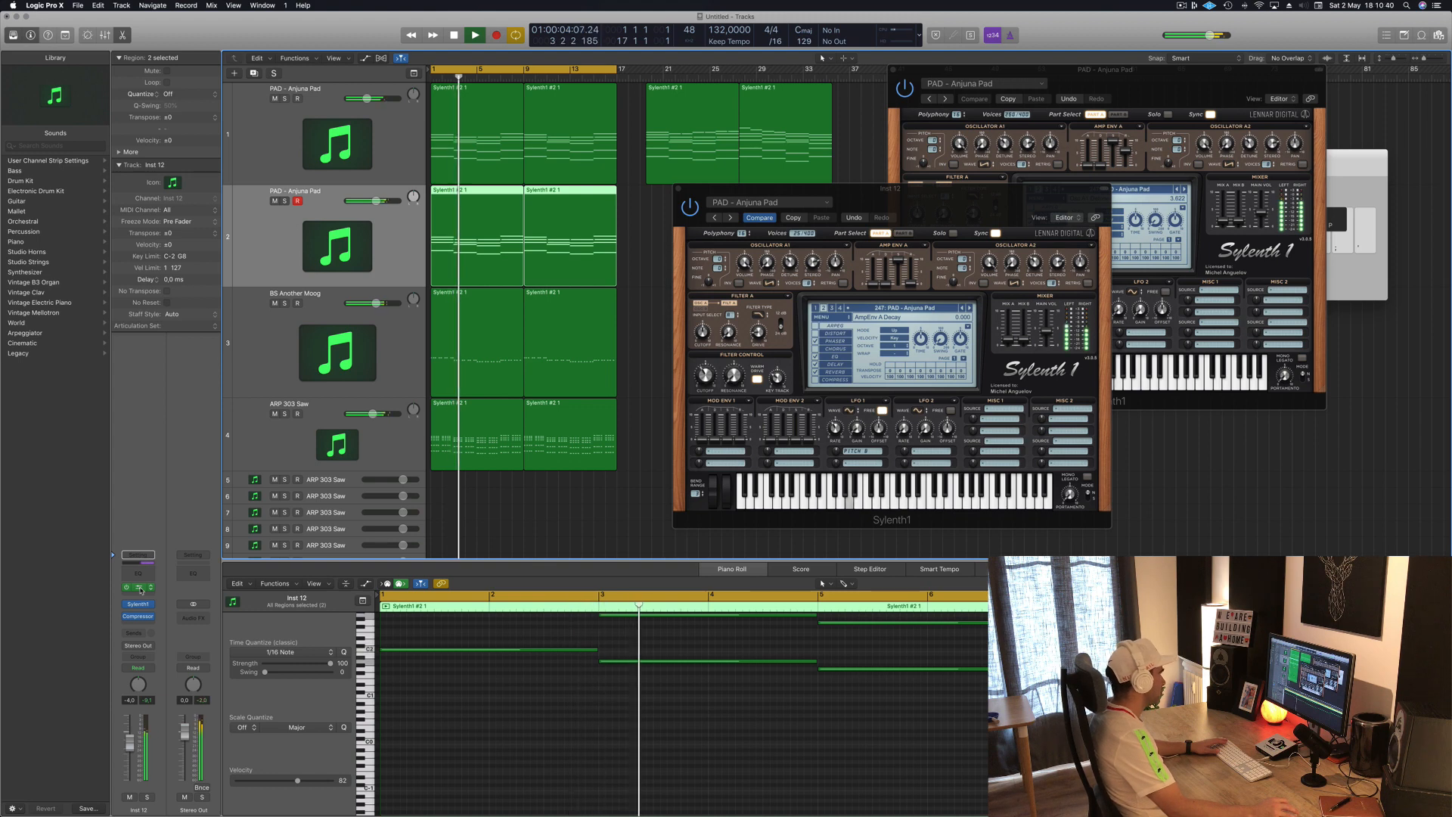
click(139, 588)
drag(1401, 184, 1250, 288)
key(space)
key(space)
drag(888, 208, 809, 209)
key(space)
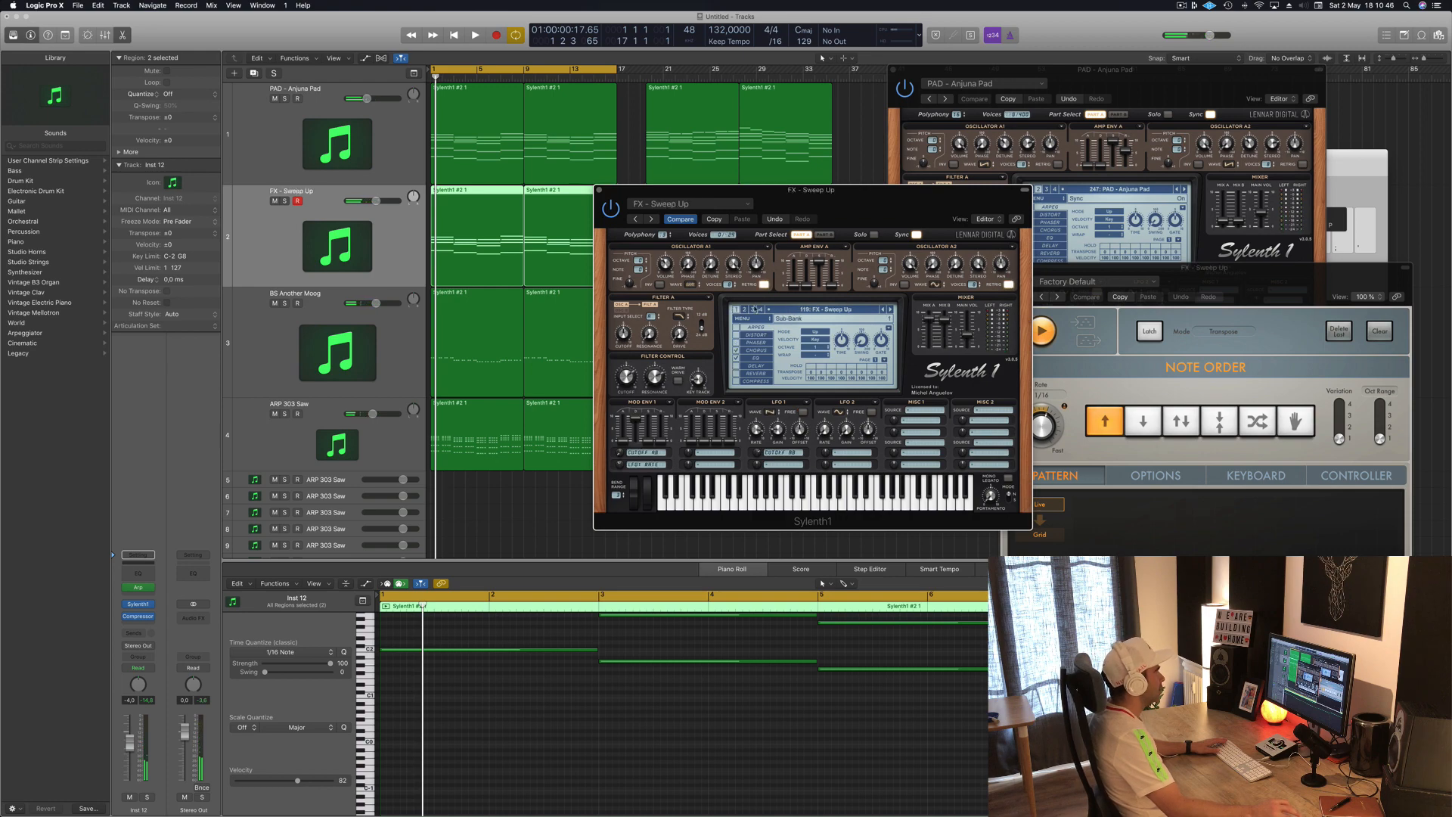
Load the LEAD - 80's Cop preset, lower the track's volume to about -11.6 dB and audition it.
click(790, 310)
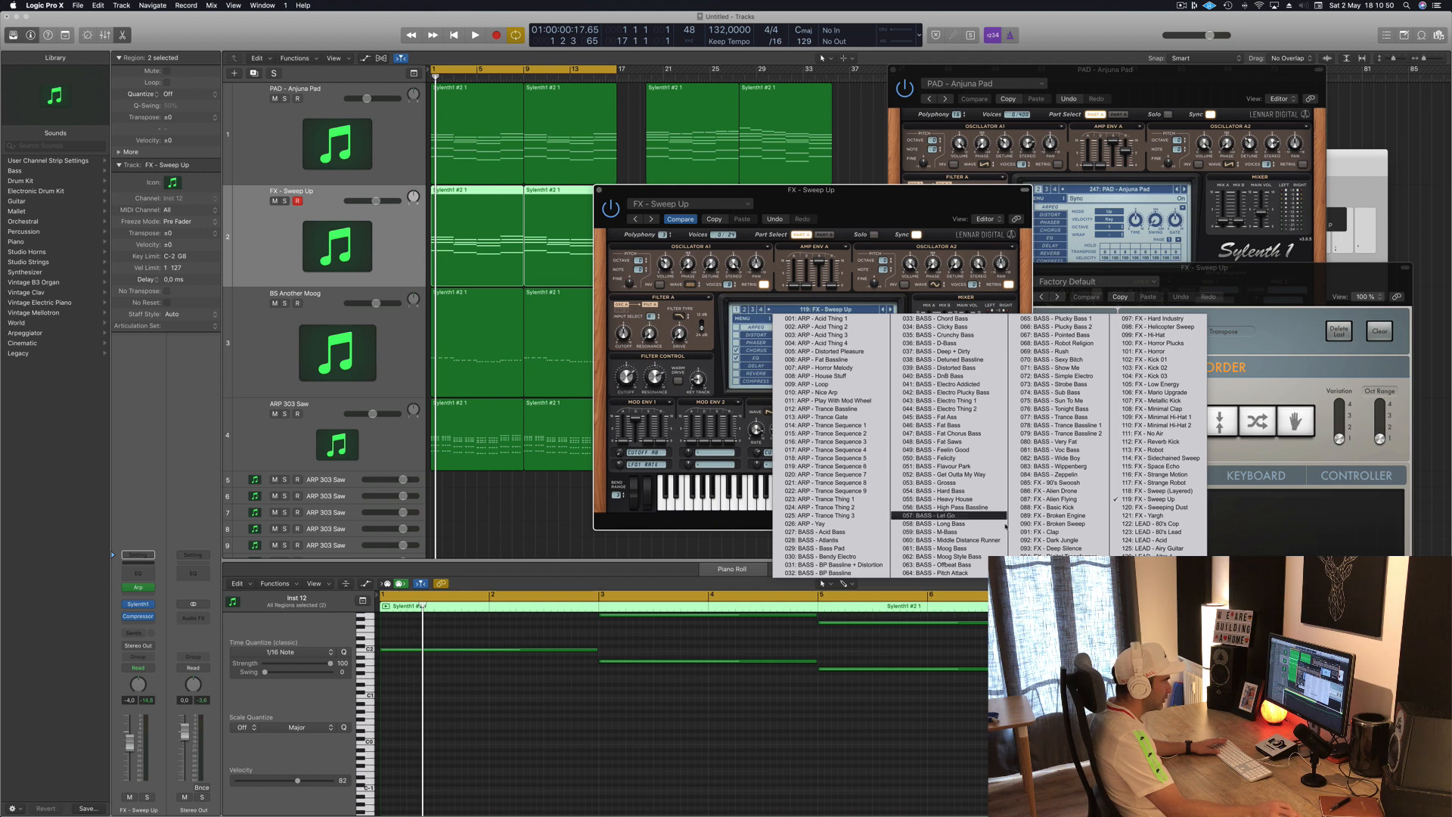
click(1173, 525)
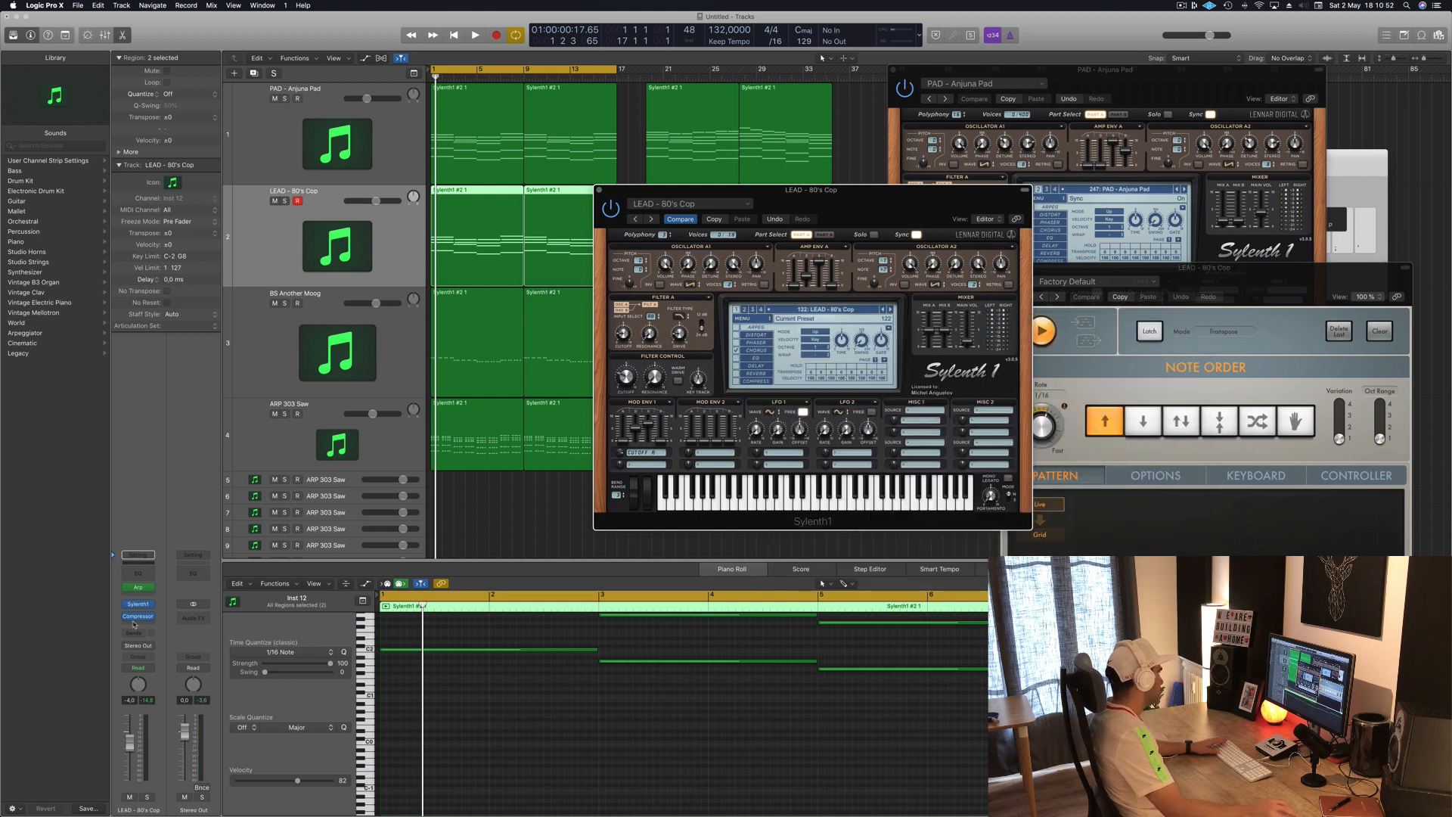
click(127, 762)
key(space)
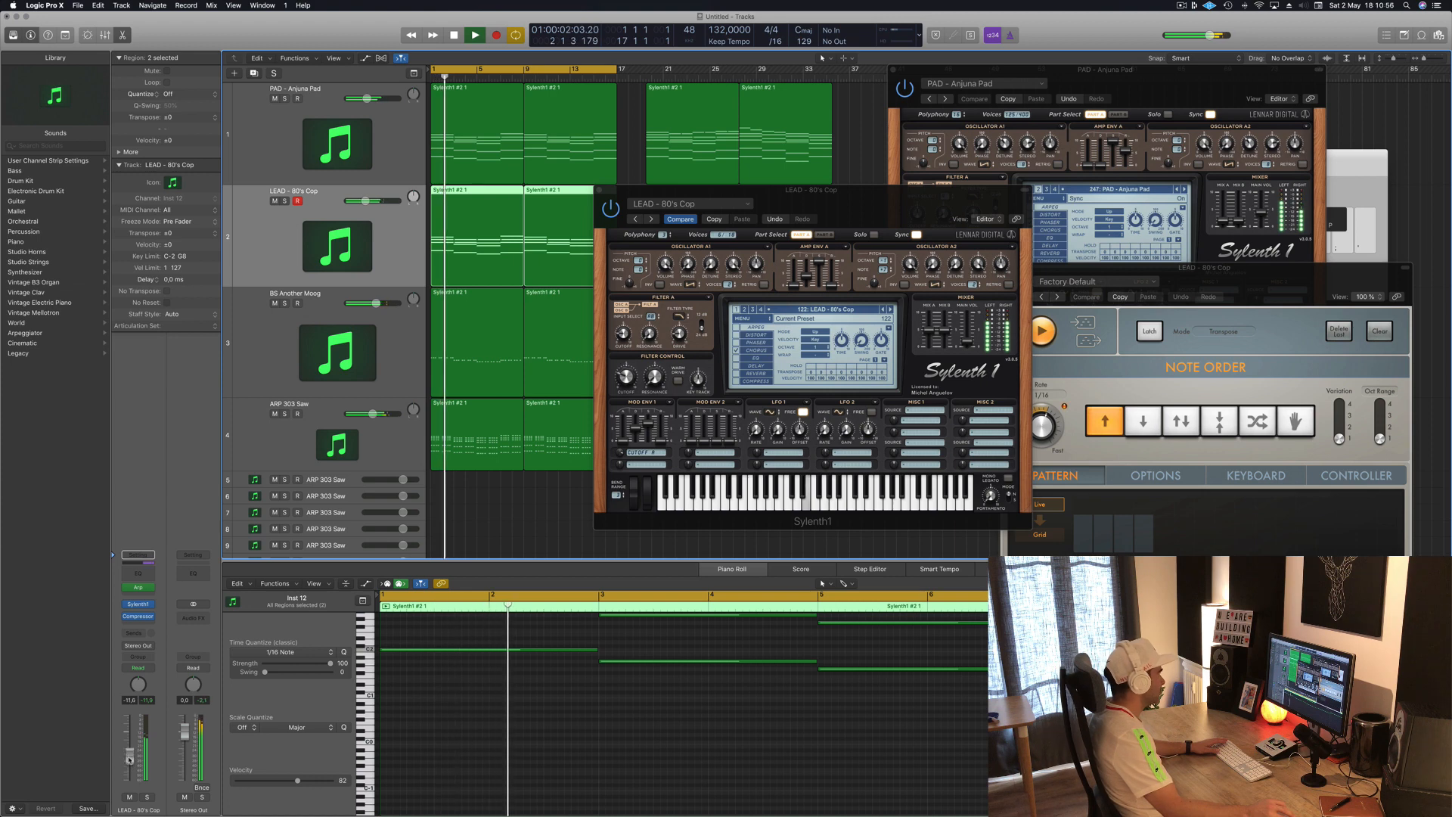
key(space)
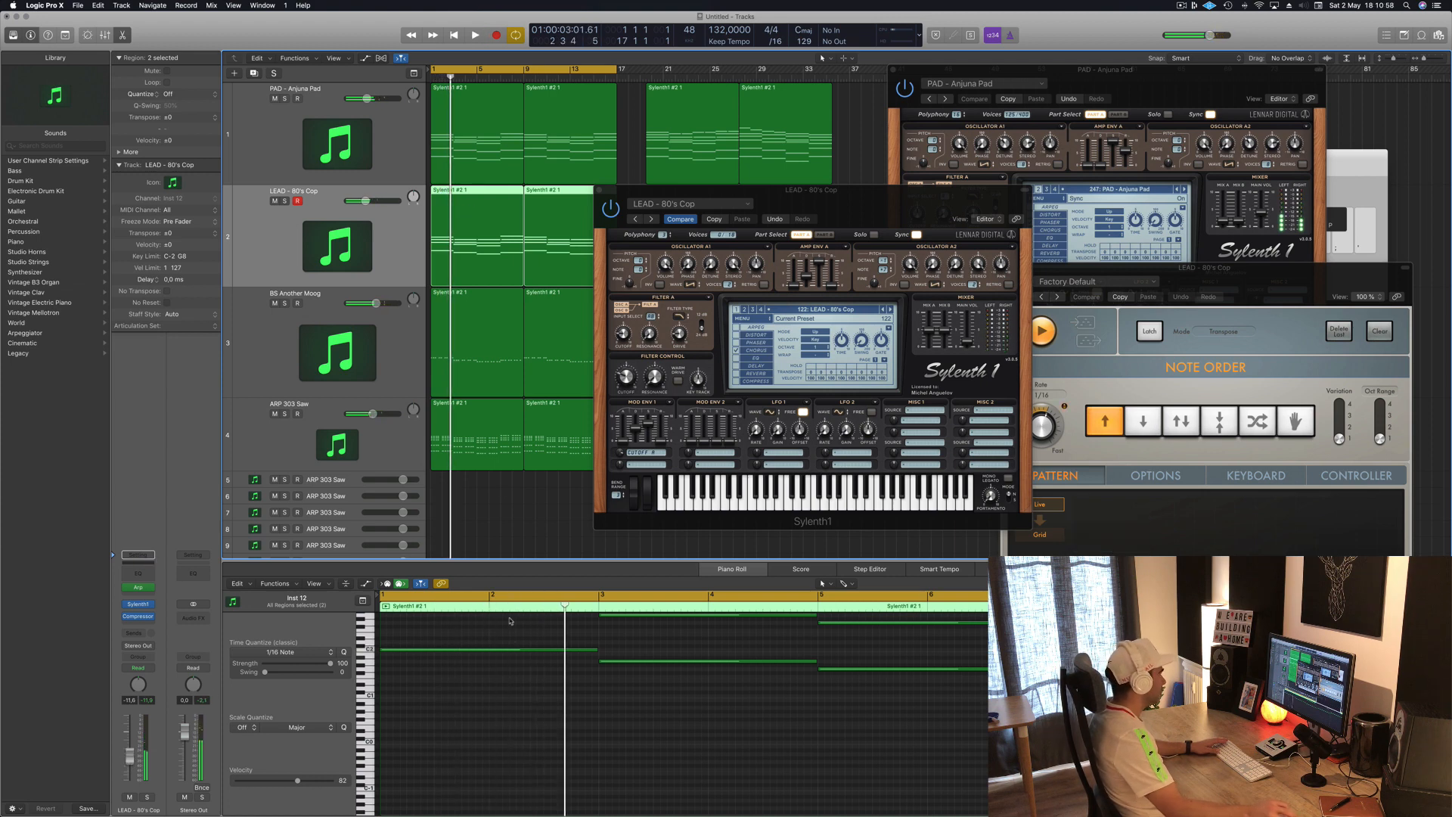
Transpose all notes in both regions of the arpeggiated lead track up one octave and play them.
click(506, 724)
scroll(519, 735, up, 5)
scroll(520, 732, left, 3)
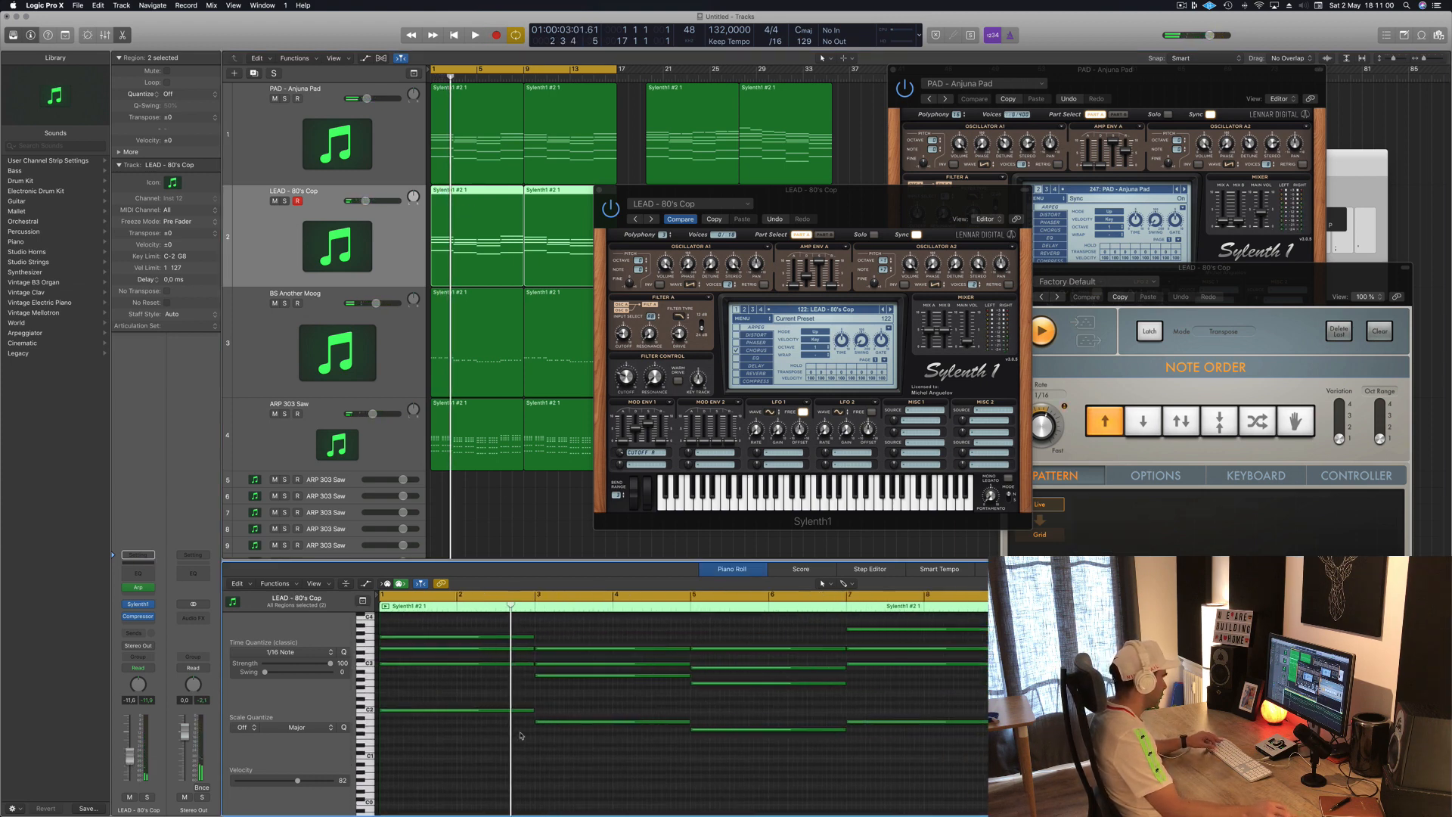
scroll(521, 731, up, 2)
key(super+a)
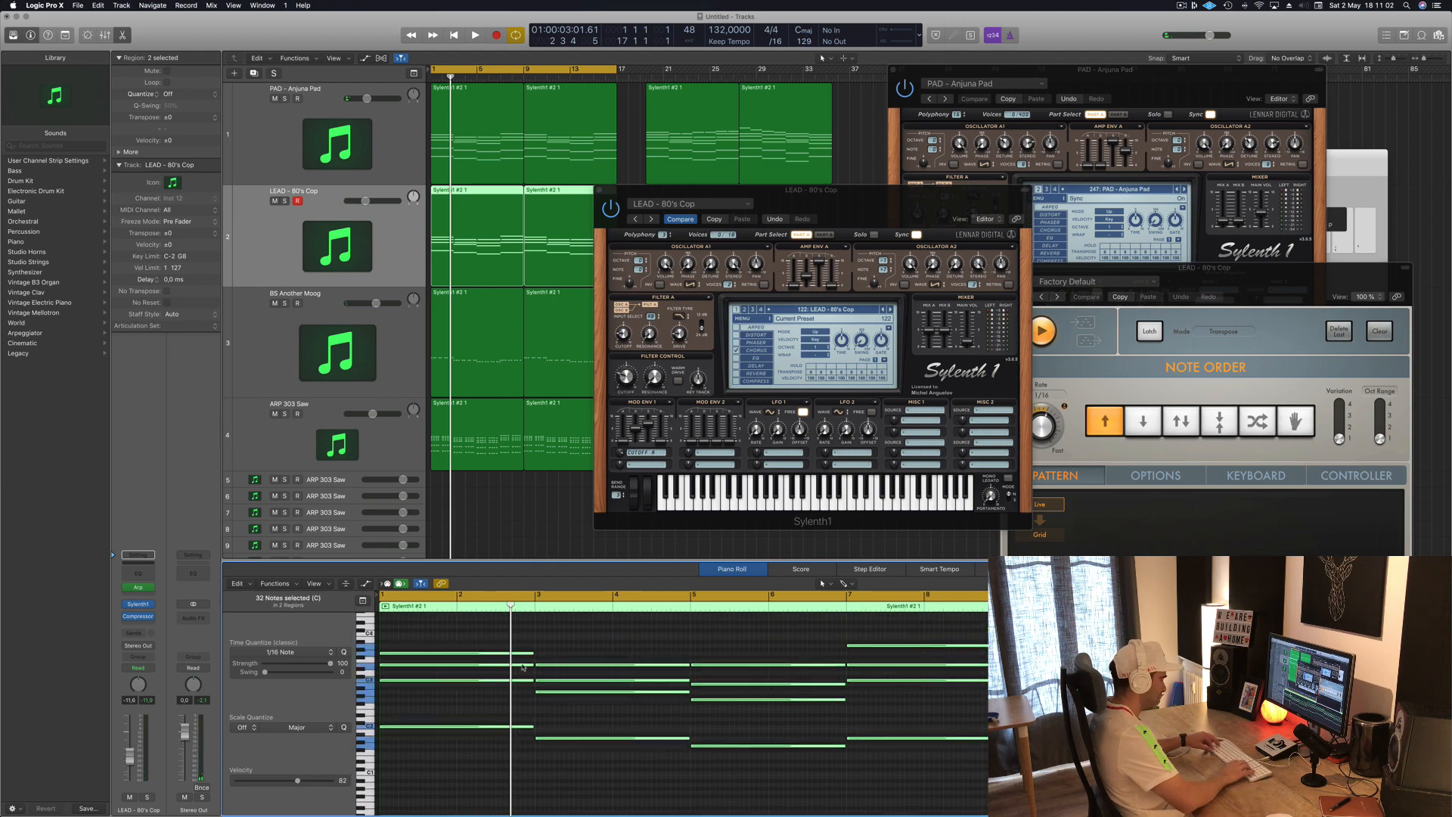
key(alt+shift+Up)
key(space)
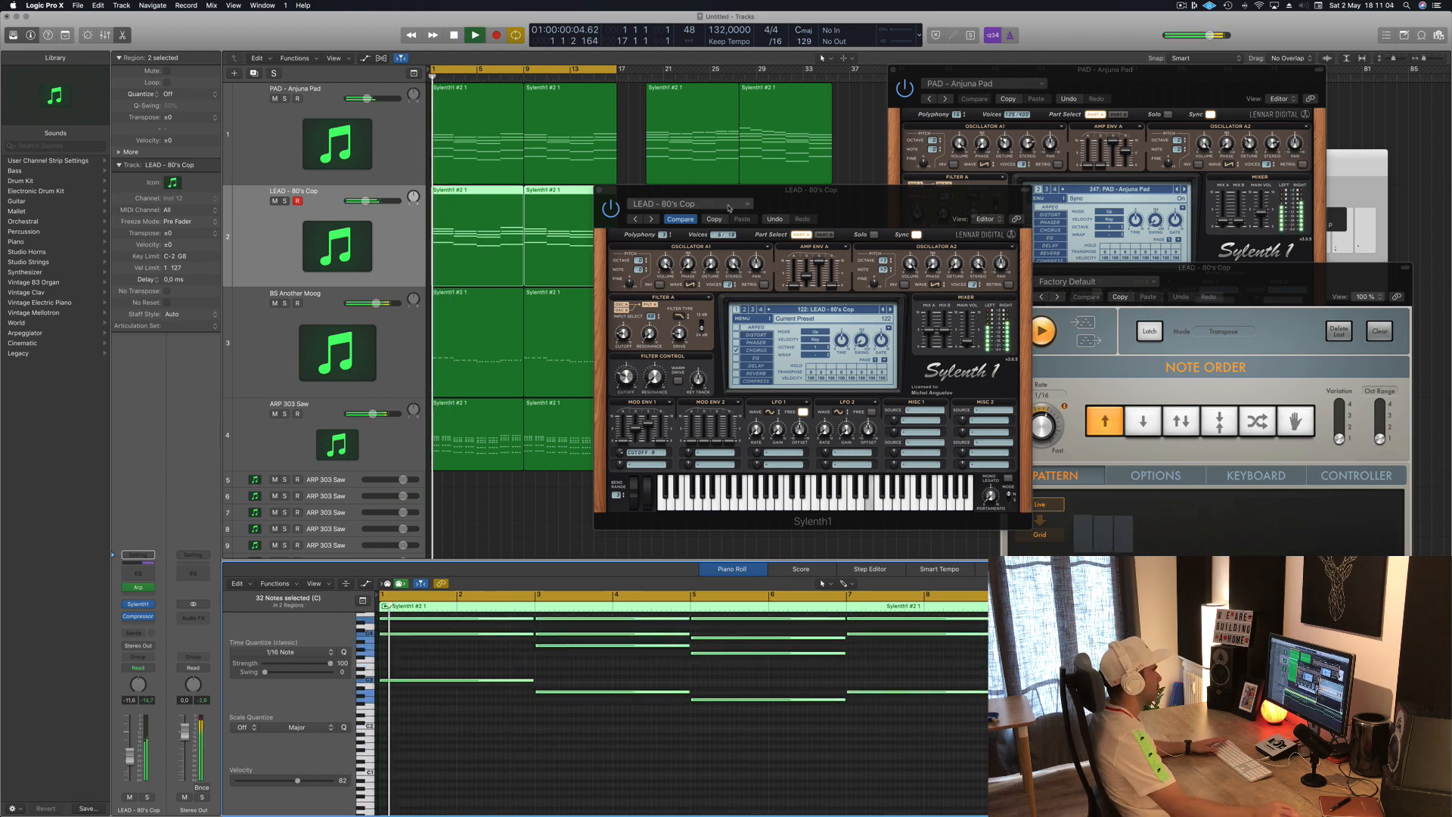
Lower the arpeggiated lead track's volume to about -16.4 dB and replay from bar 1.
drag(815, 195, 961, 195)
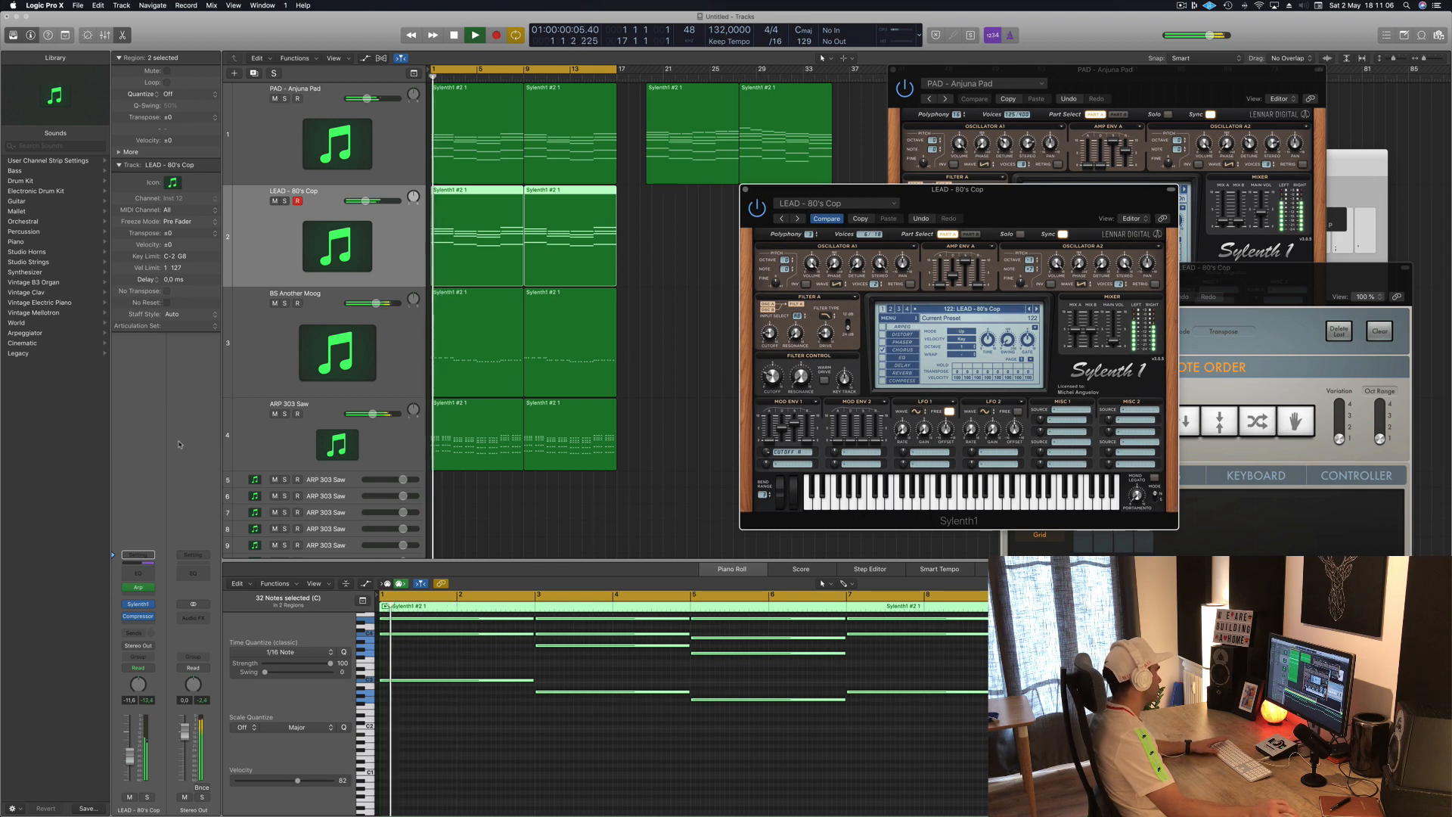
drag(130, 759, 131, 772)
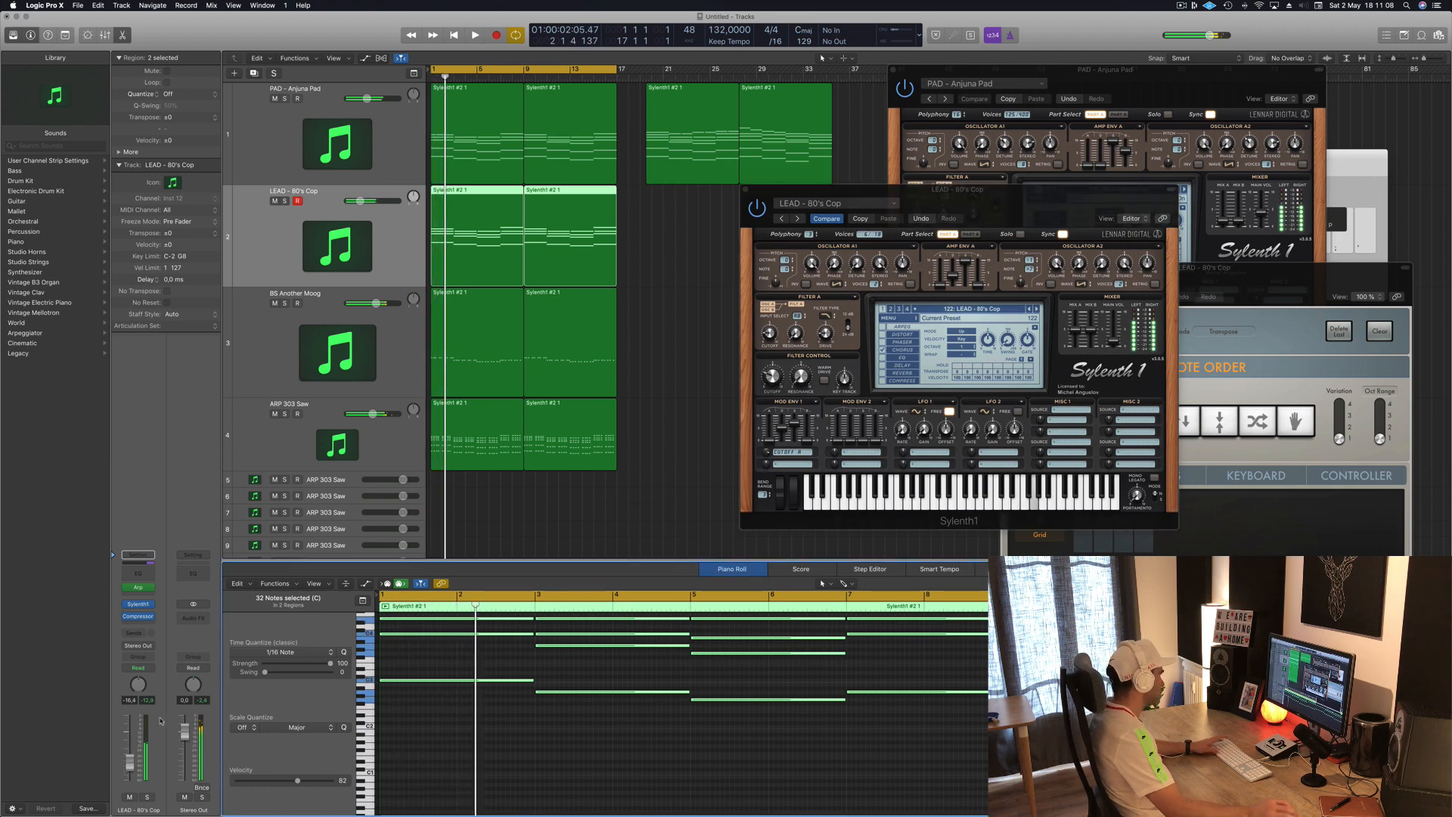
key(space)
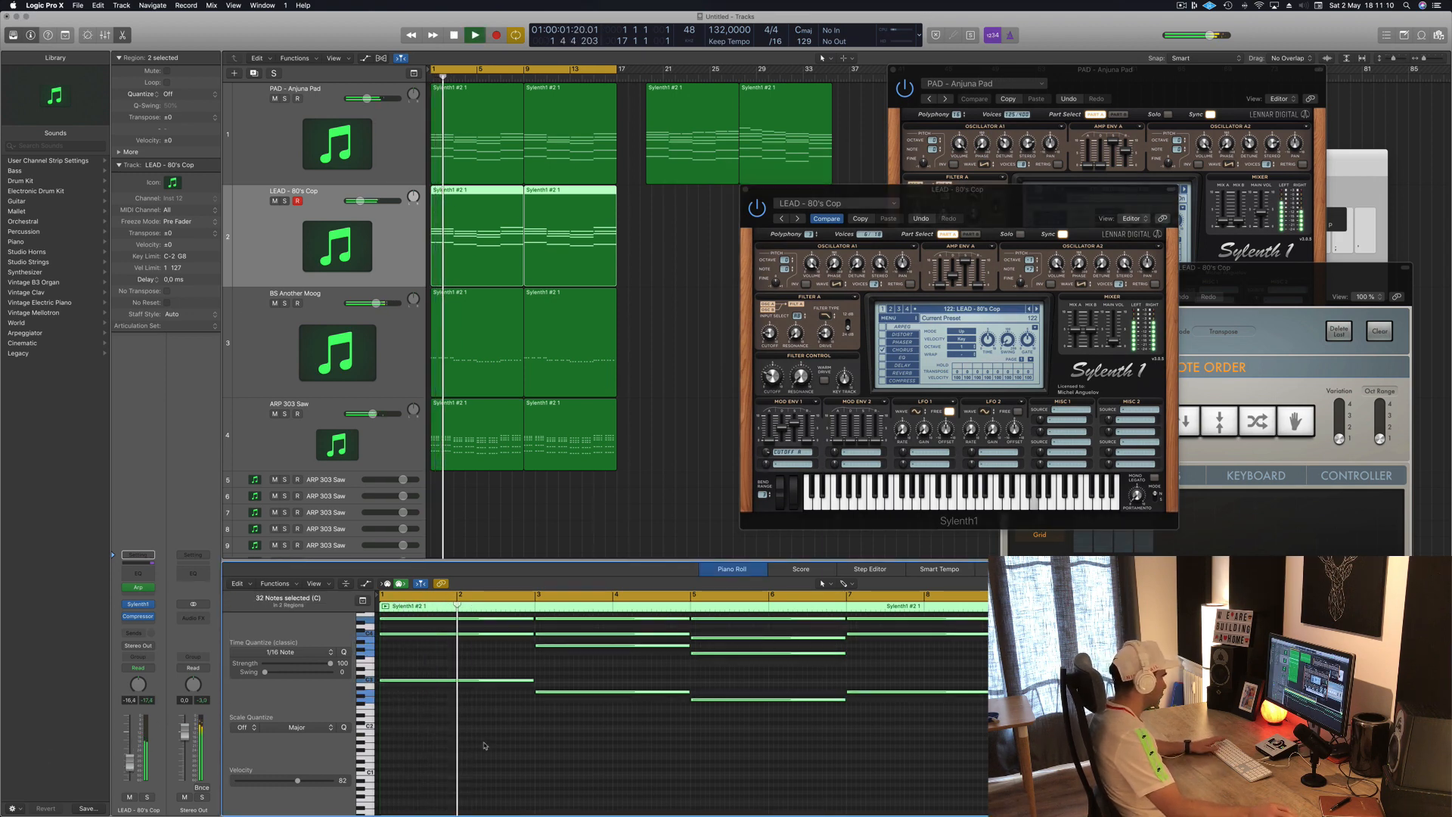
Audition the following Sylenth1 lead presets in order, from LEAD - 80's Lead through LEAD - Acid to LEAD - Airy Guitar.
drag(960, 189, 835, 220)
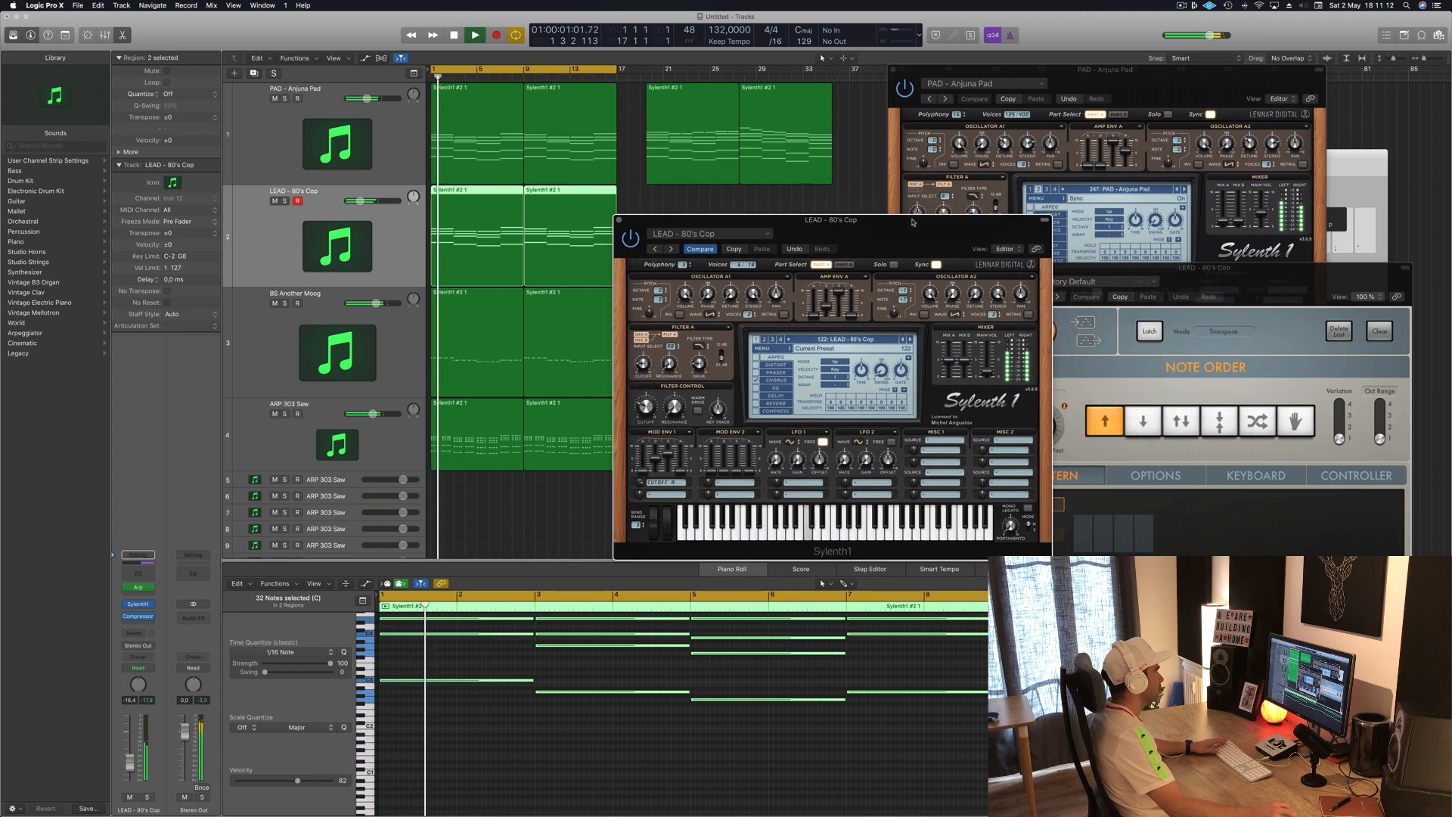
click(911, 341)
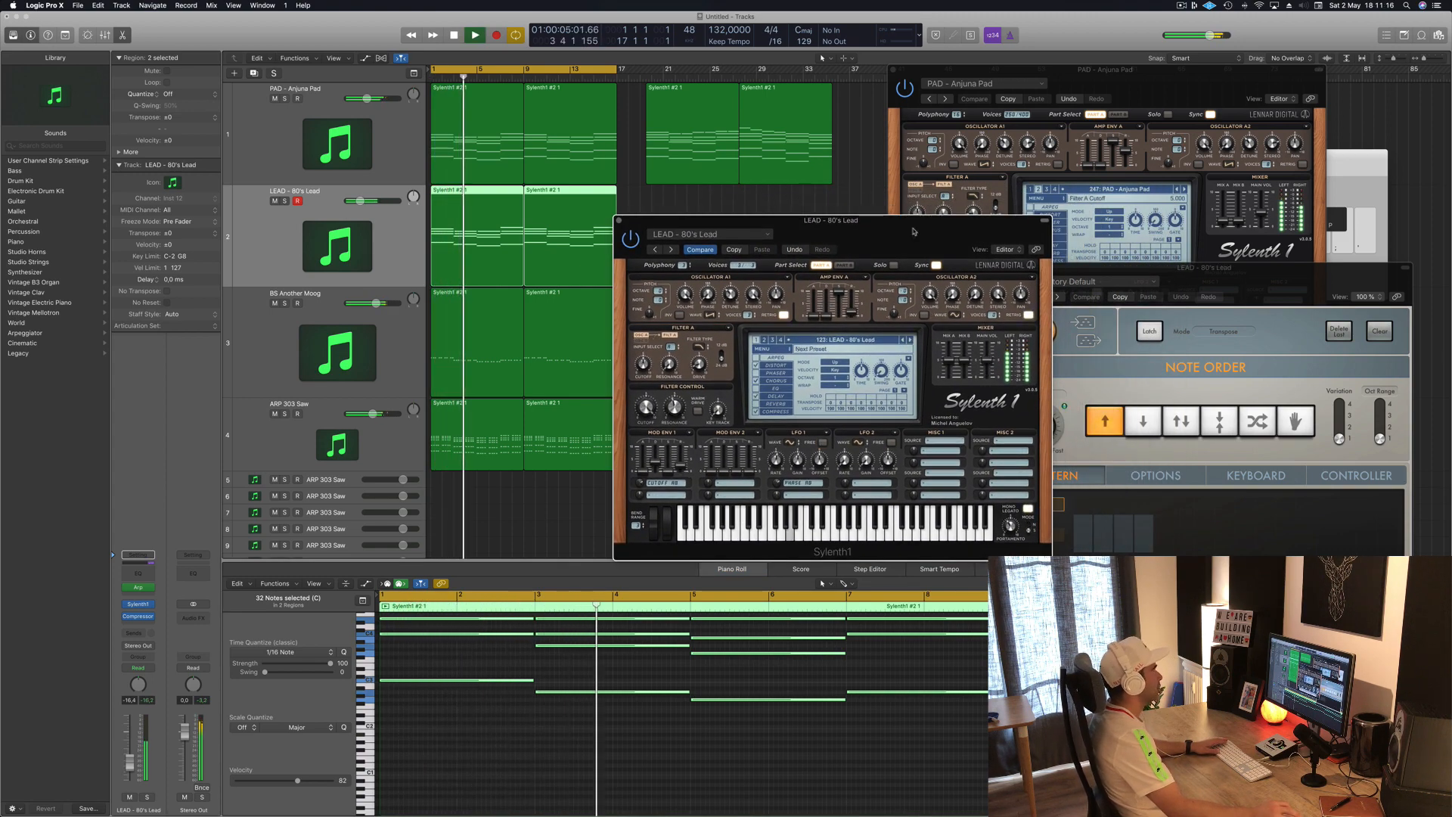
drag(913, 231, 1110, 211)
key(space)
click(1106, 320)
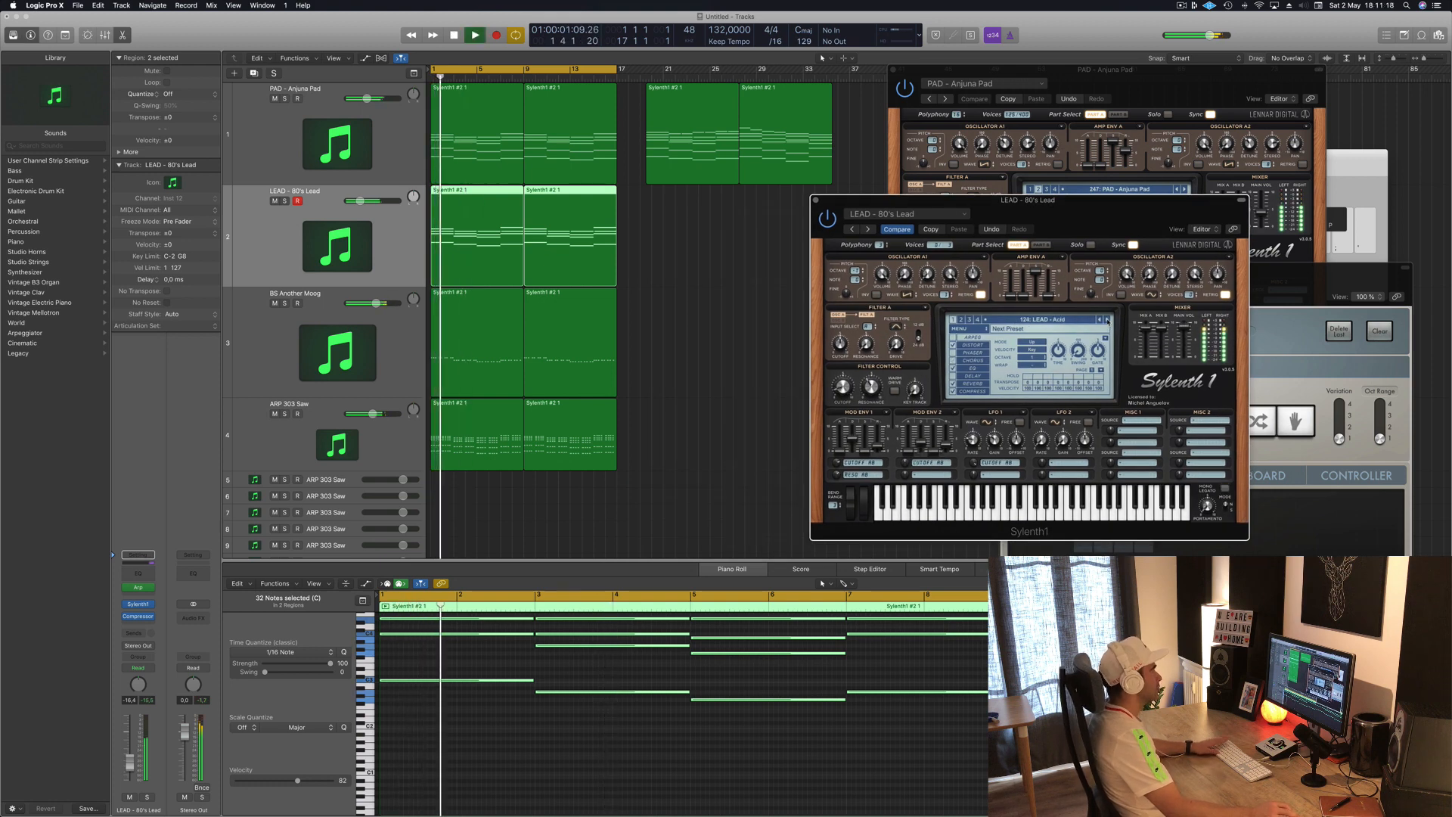
click(1107, 320)
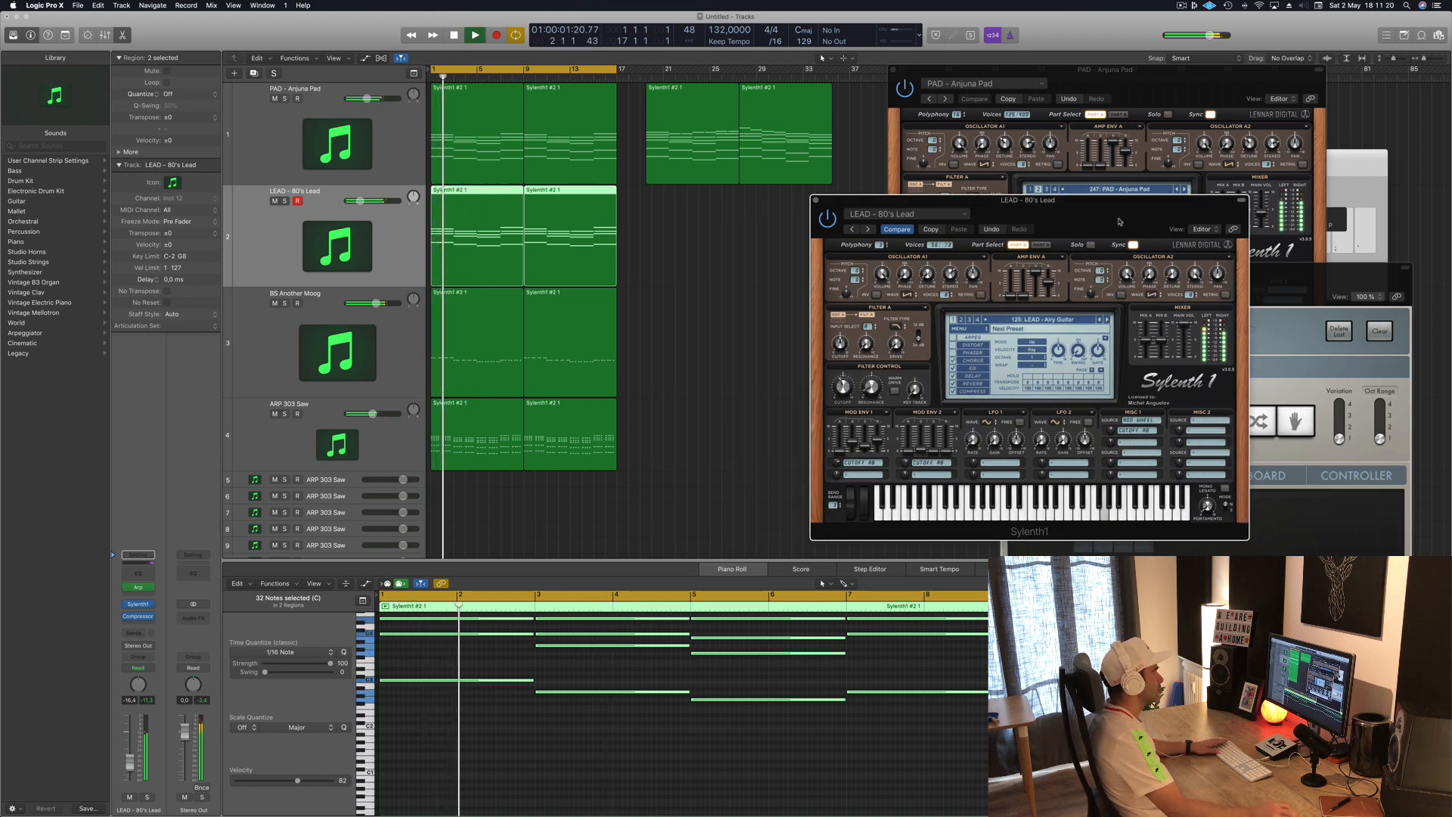
Replay the Airy Guitar lead, lower its track volume slightly and advance to Sylenth1 preset 126.
drag(1120, 221, 1085, 233)
key(space)
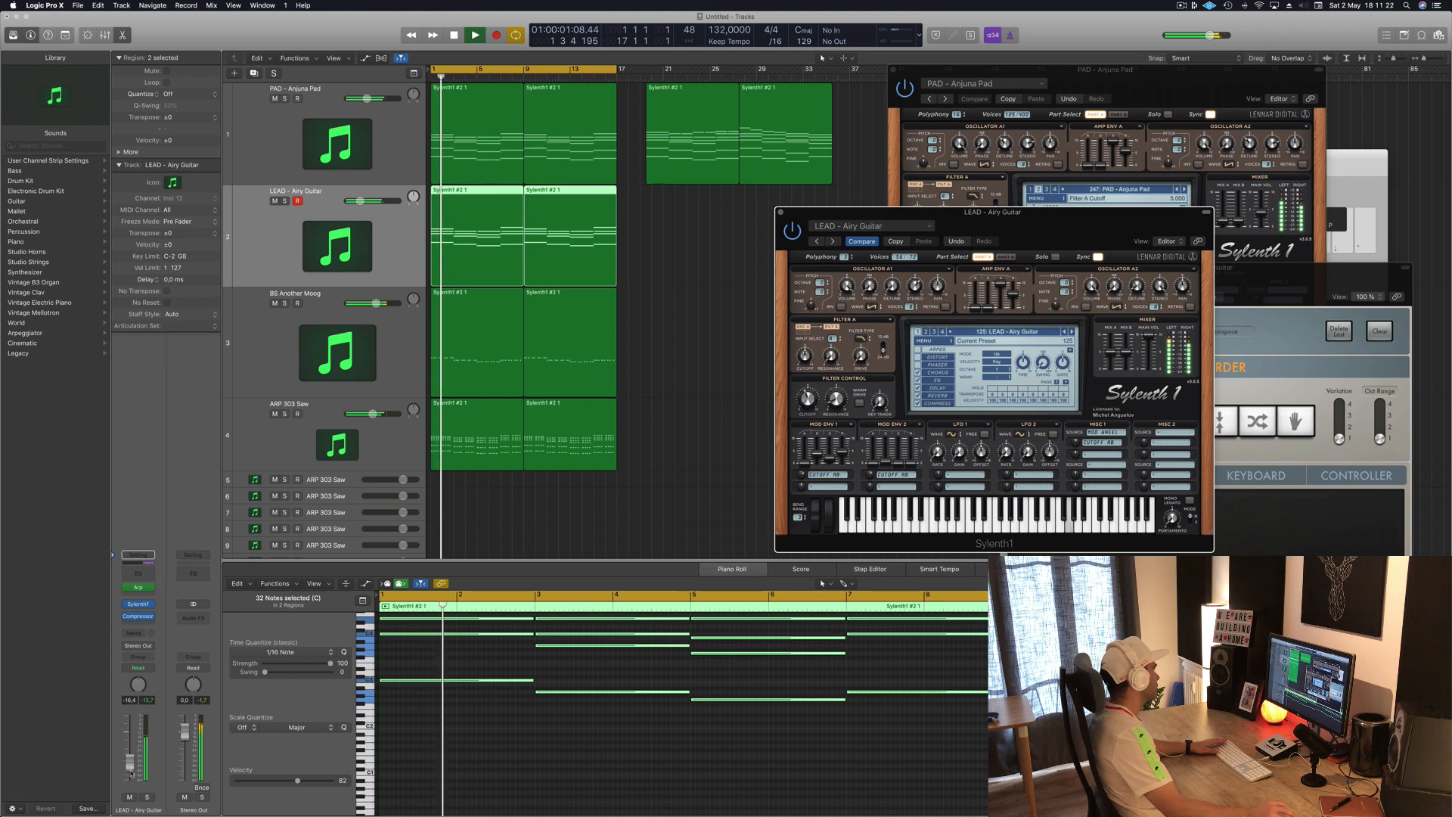
drag(130, 772, 130, 775)
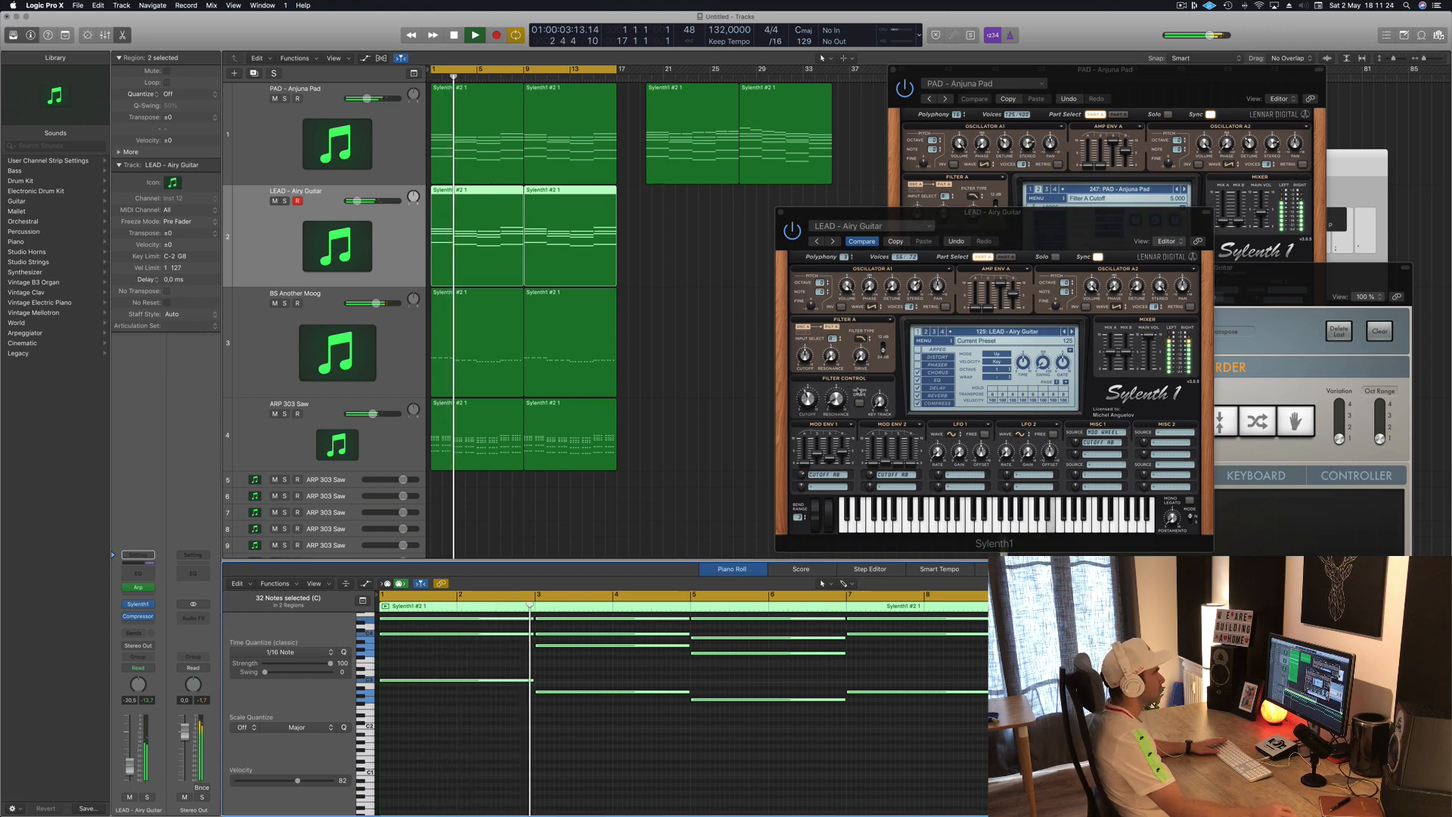
click(1070, 332)
click(1070, 332)
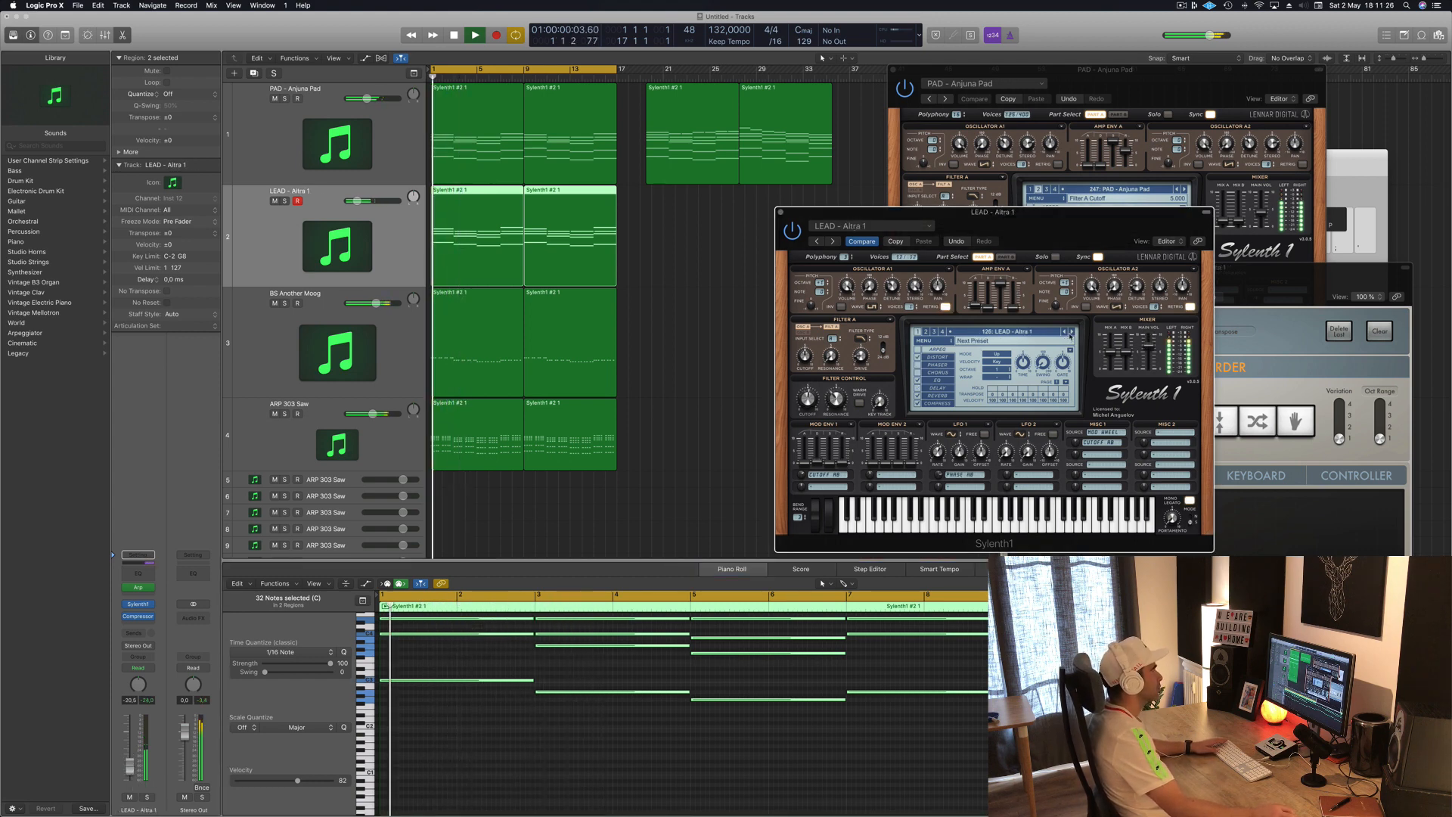
Audition the Sylenth1 presets LEAD - Basic Super Saw through LEAD - Brass to LEAD - Brazil 1, raising the track's volume to about -11.6 dB.
click(1070, 335)
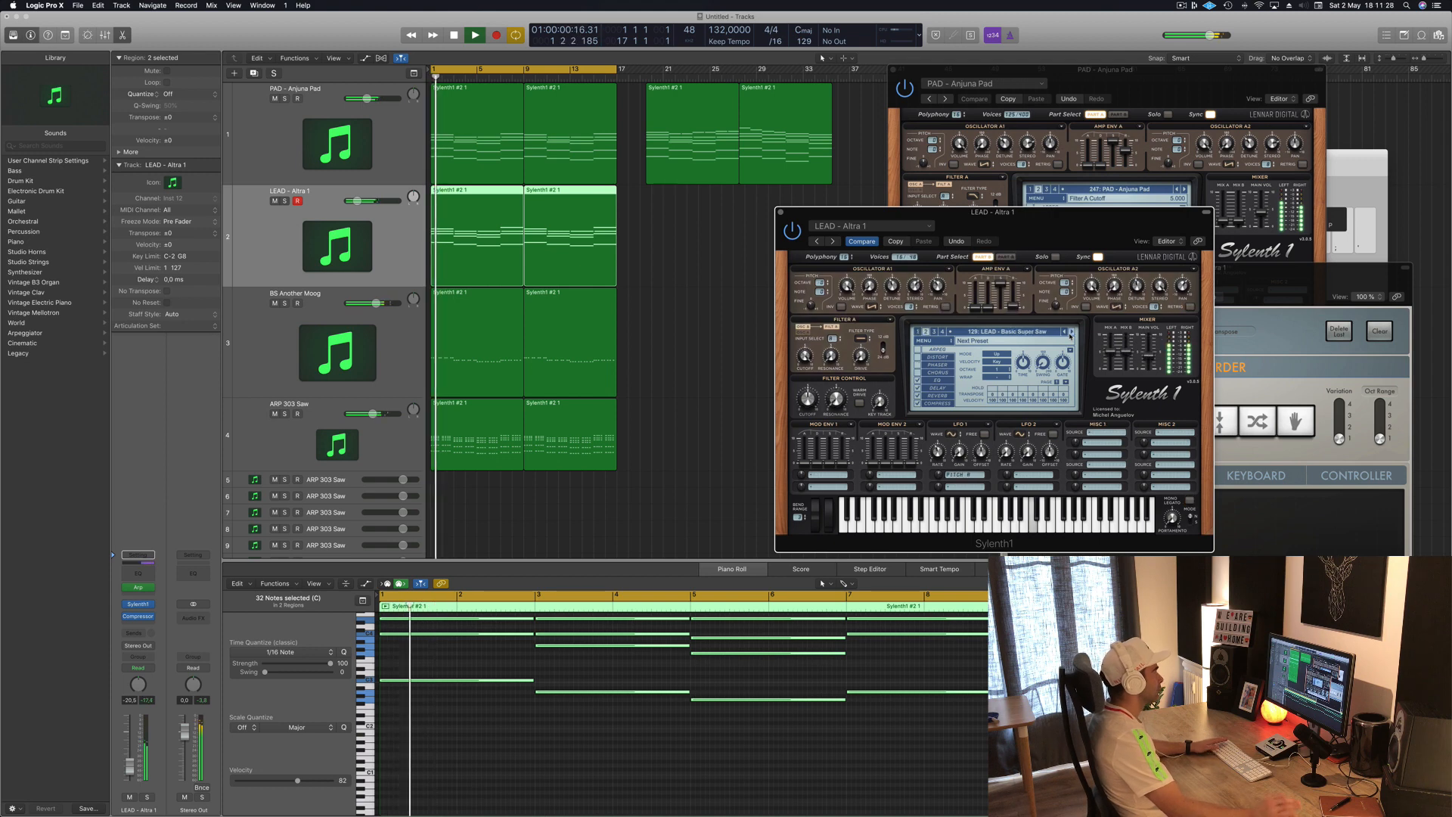
click(1070, 332)
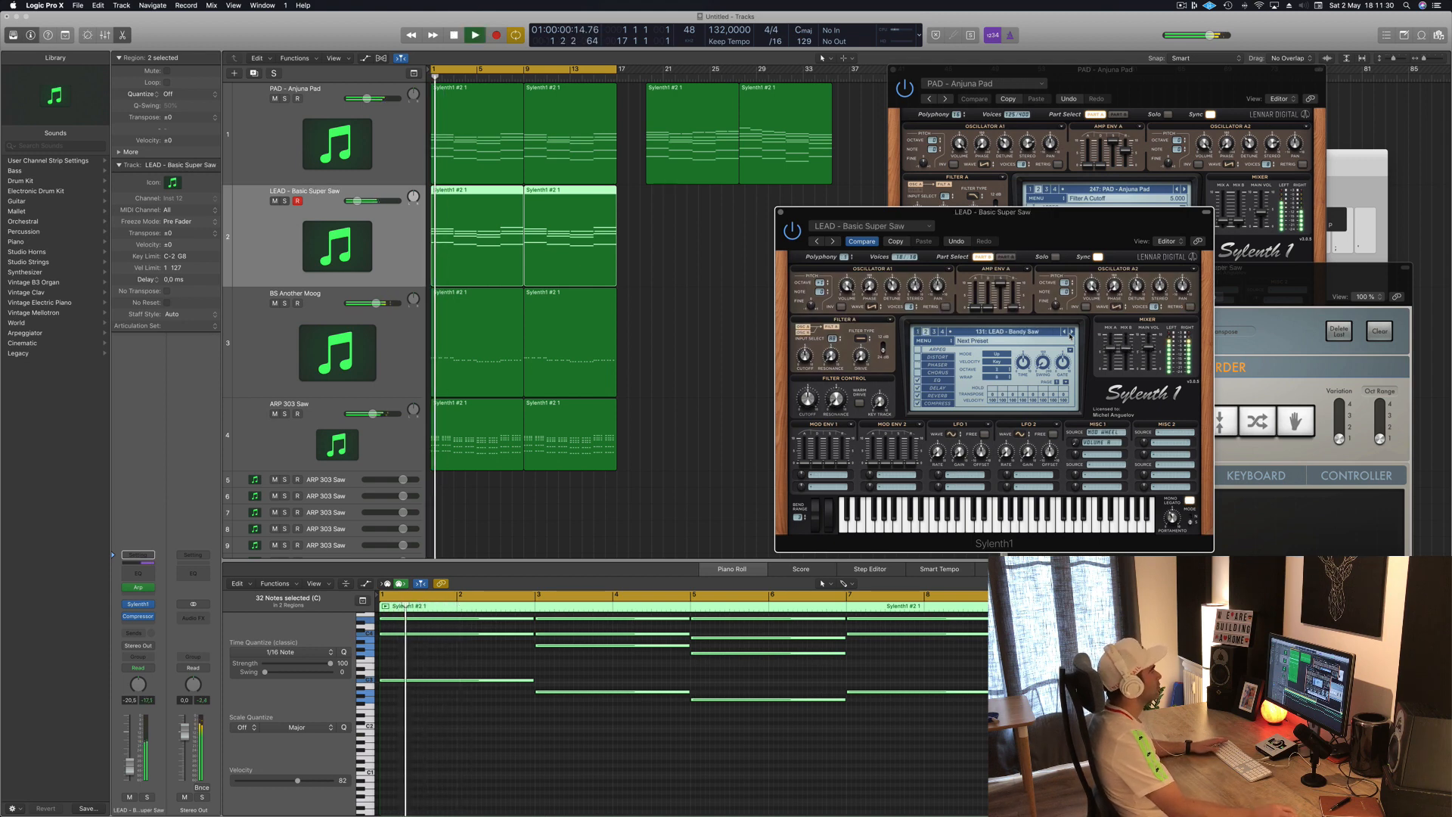
click(1070, 332)
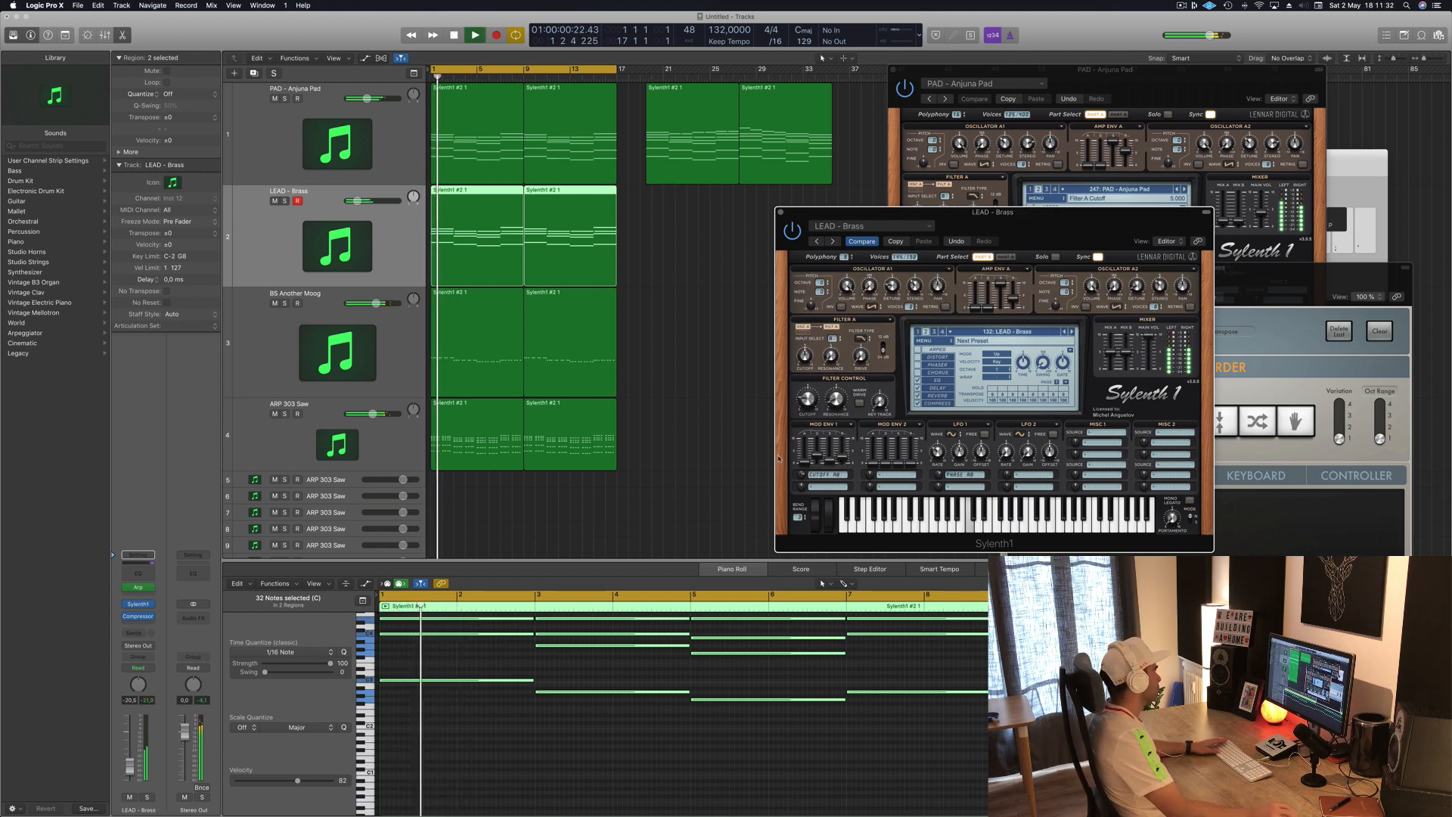
drag(129, 765, 132, 749)
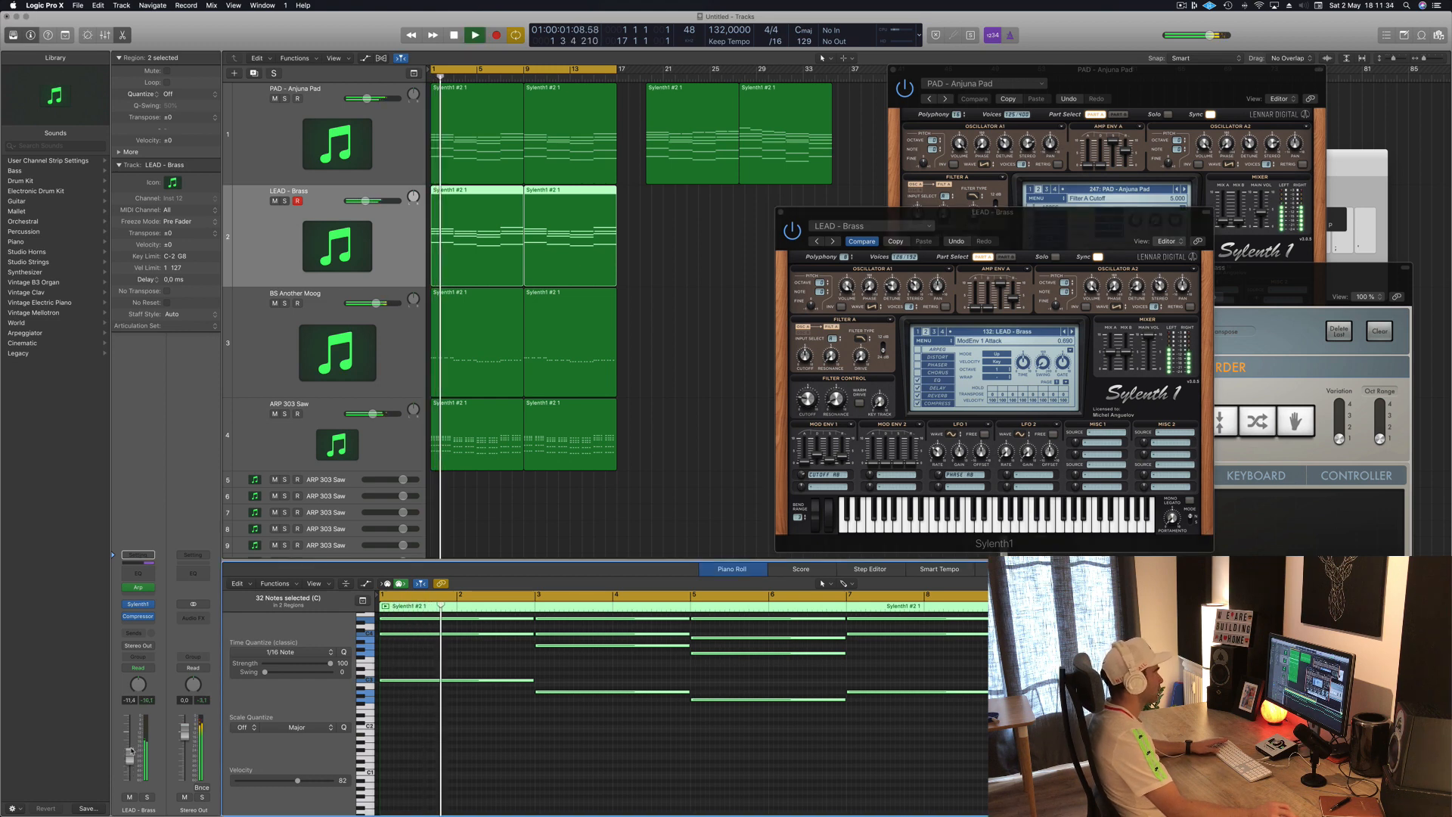
click(1071, 331)
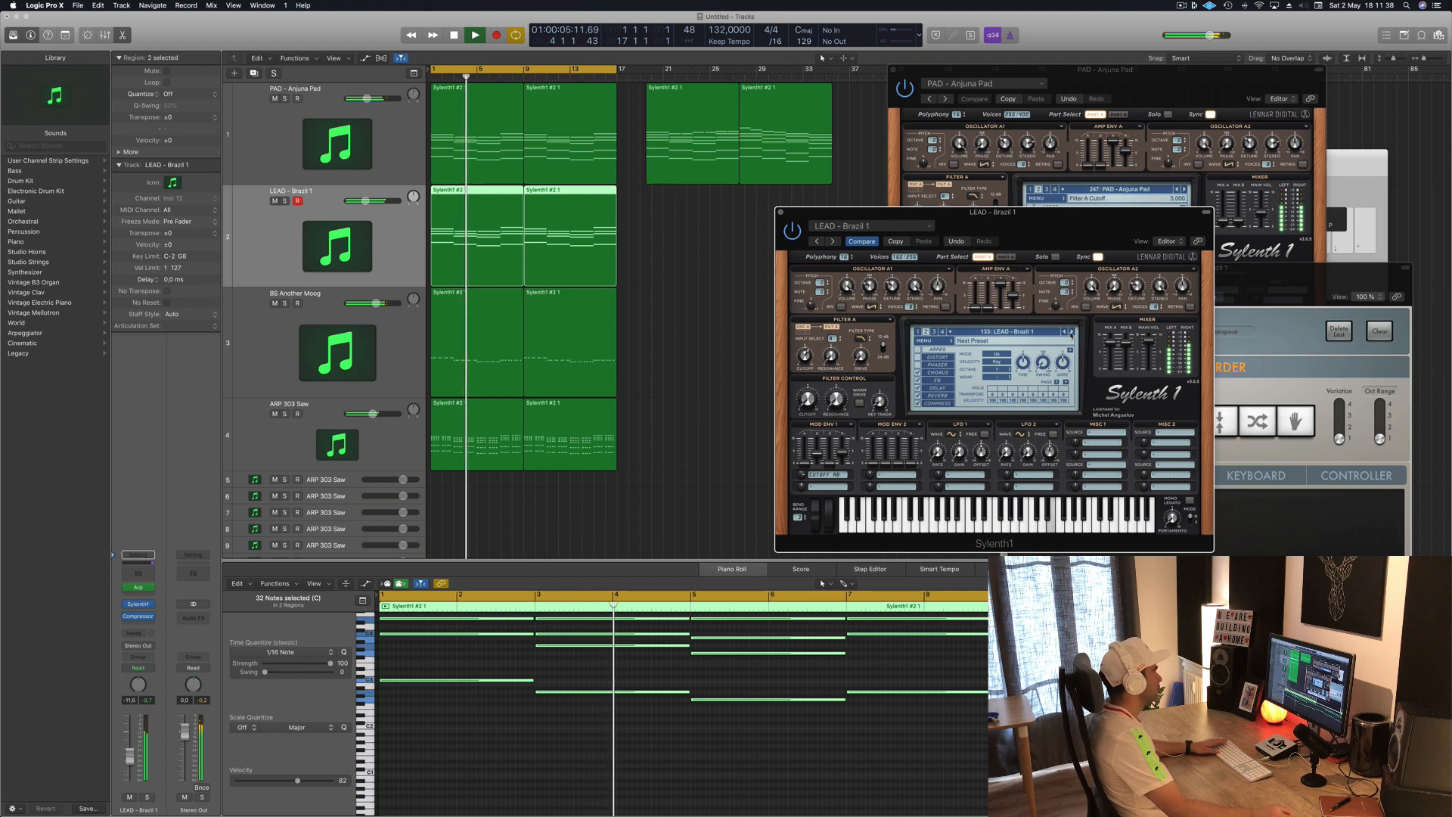
Audition the Sylenth1 presets following Brazil 1 up to LEAD - Burning Up, return to LEAD - Brazil 1 and replay from bar 1.
click(1071, 332)
click(1071, 331)
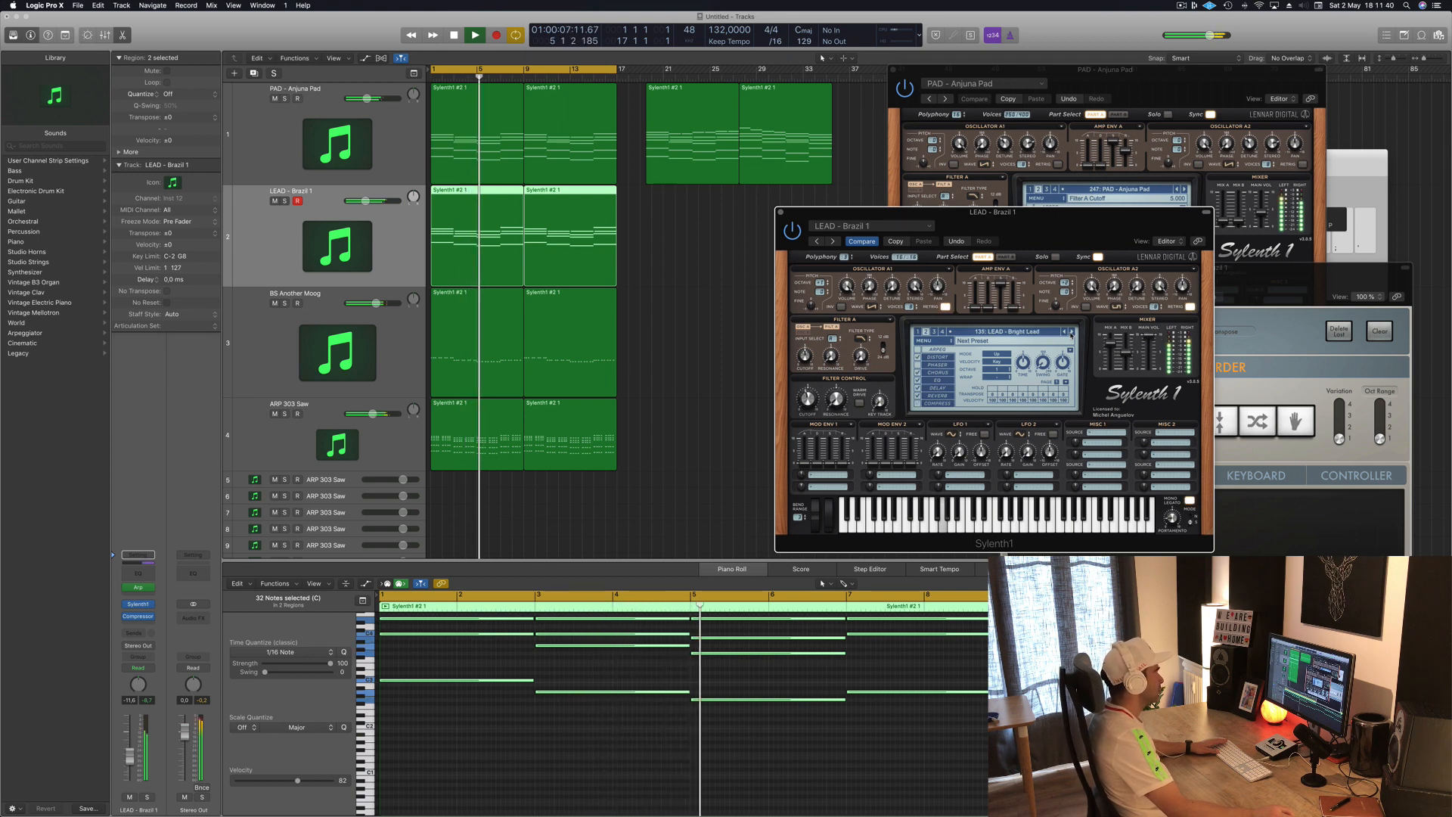
click(1071, 331)
click(1071, 332)
click(1065, 333)
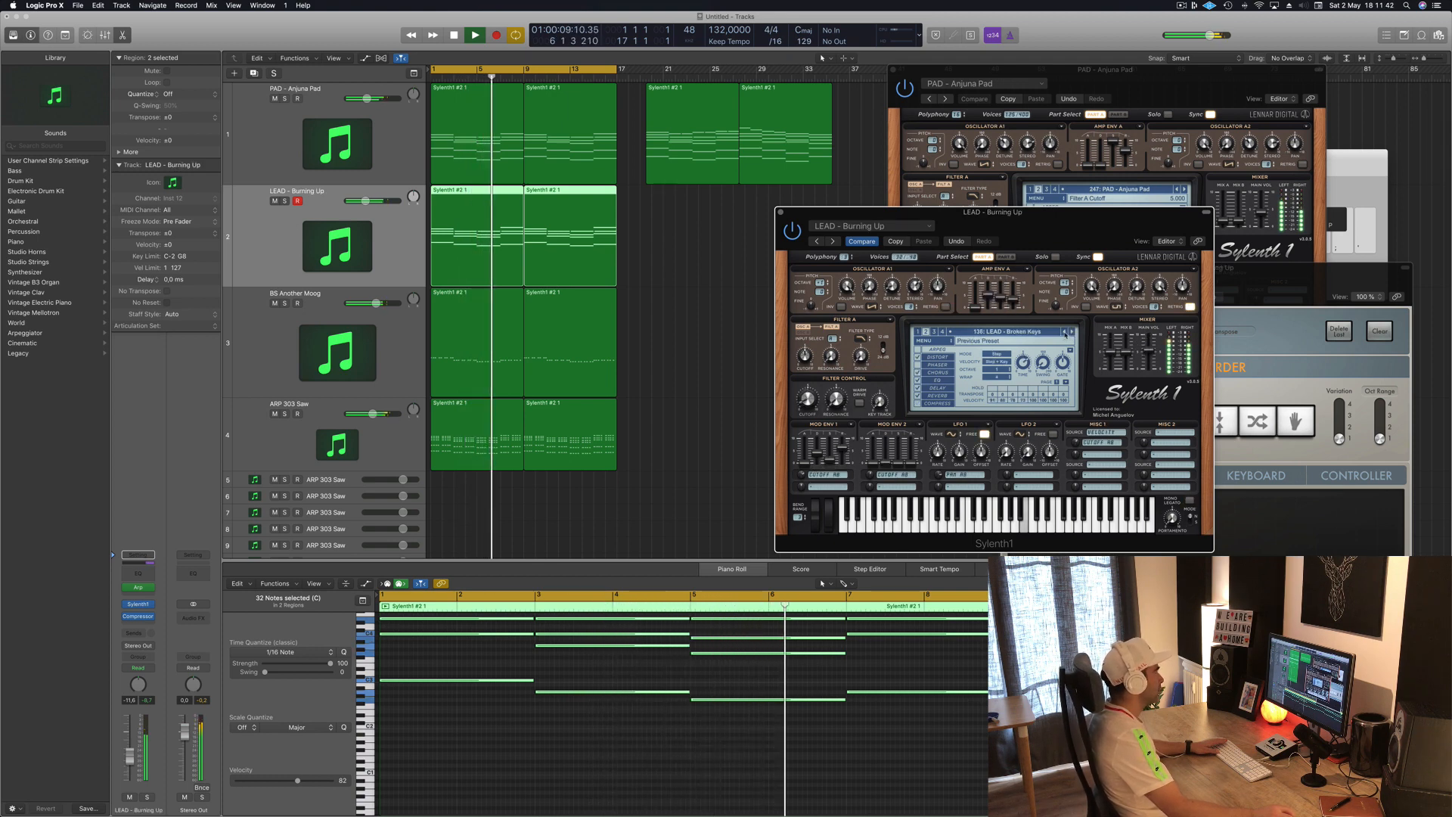
click(1065, 333)
click(1065, 333)
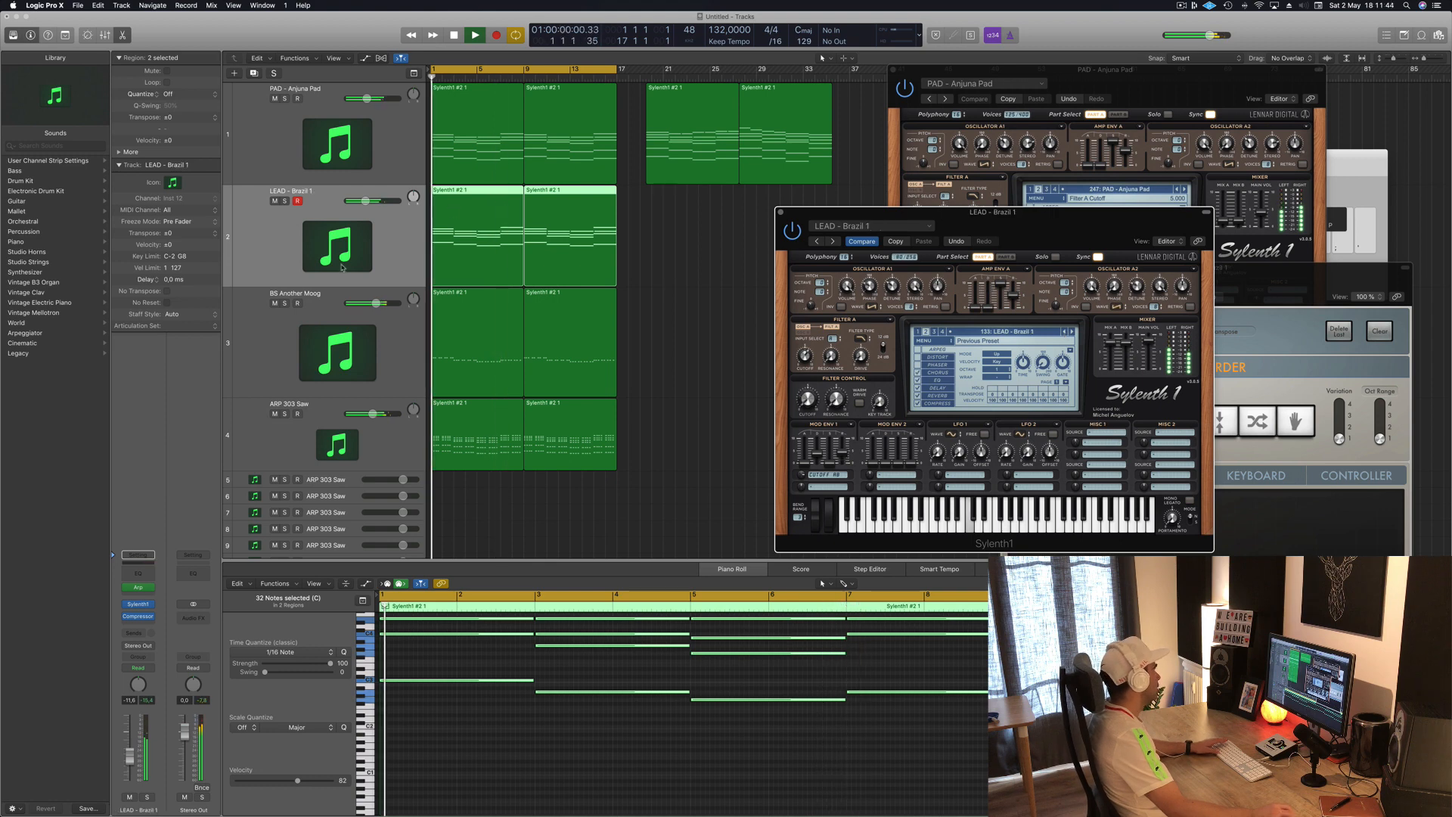
click(1065, 333)
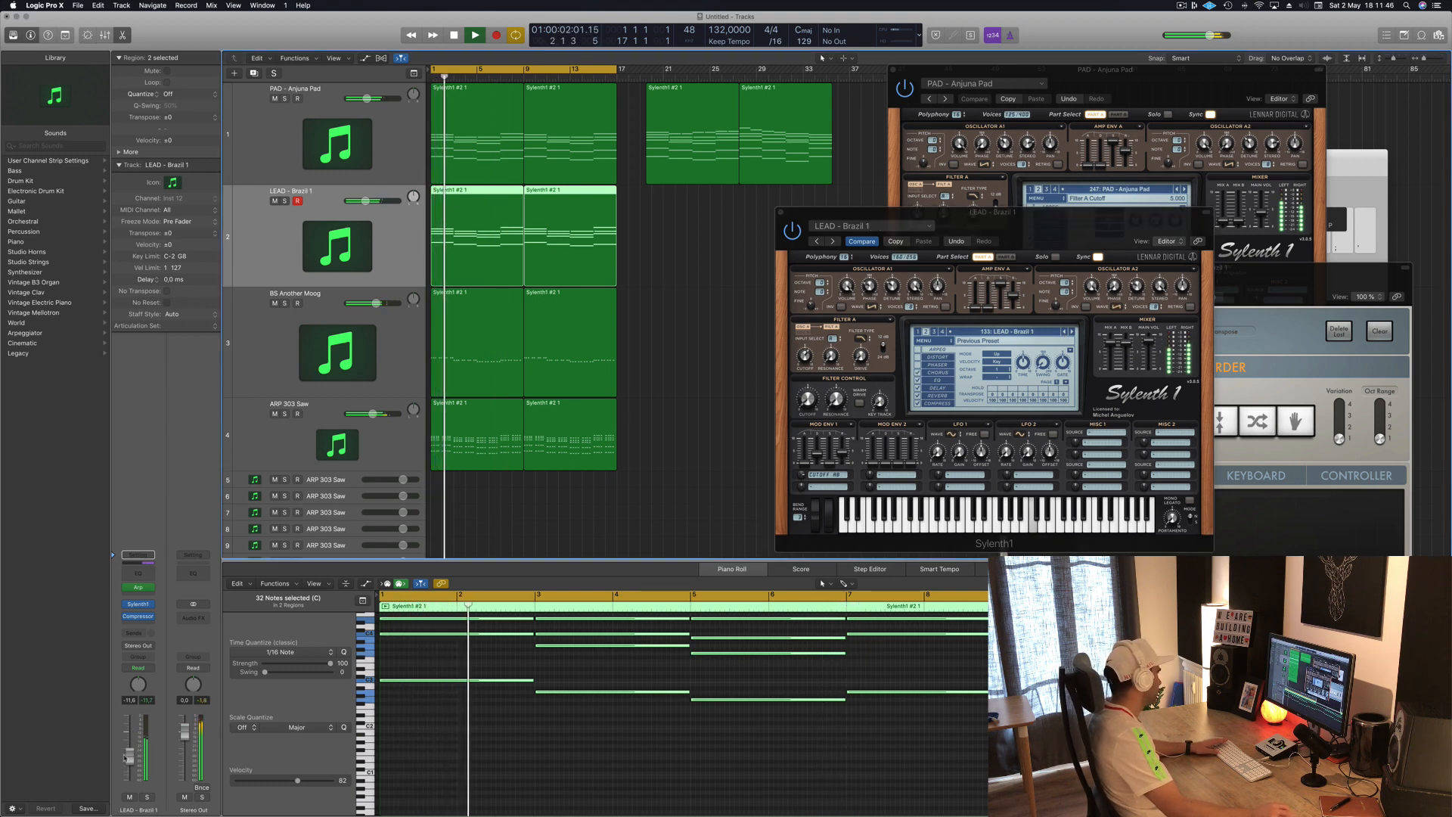
Reposition the lead's Sylenth1 window and lower the lead track's volume to about -22 dB during playback.
drag(130, 755, 130, 764)
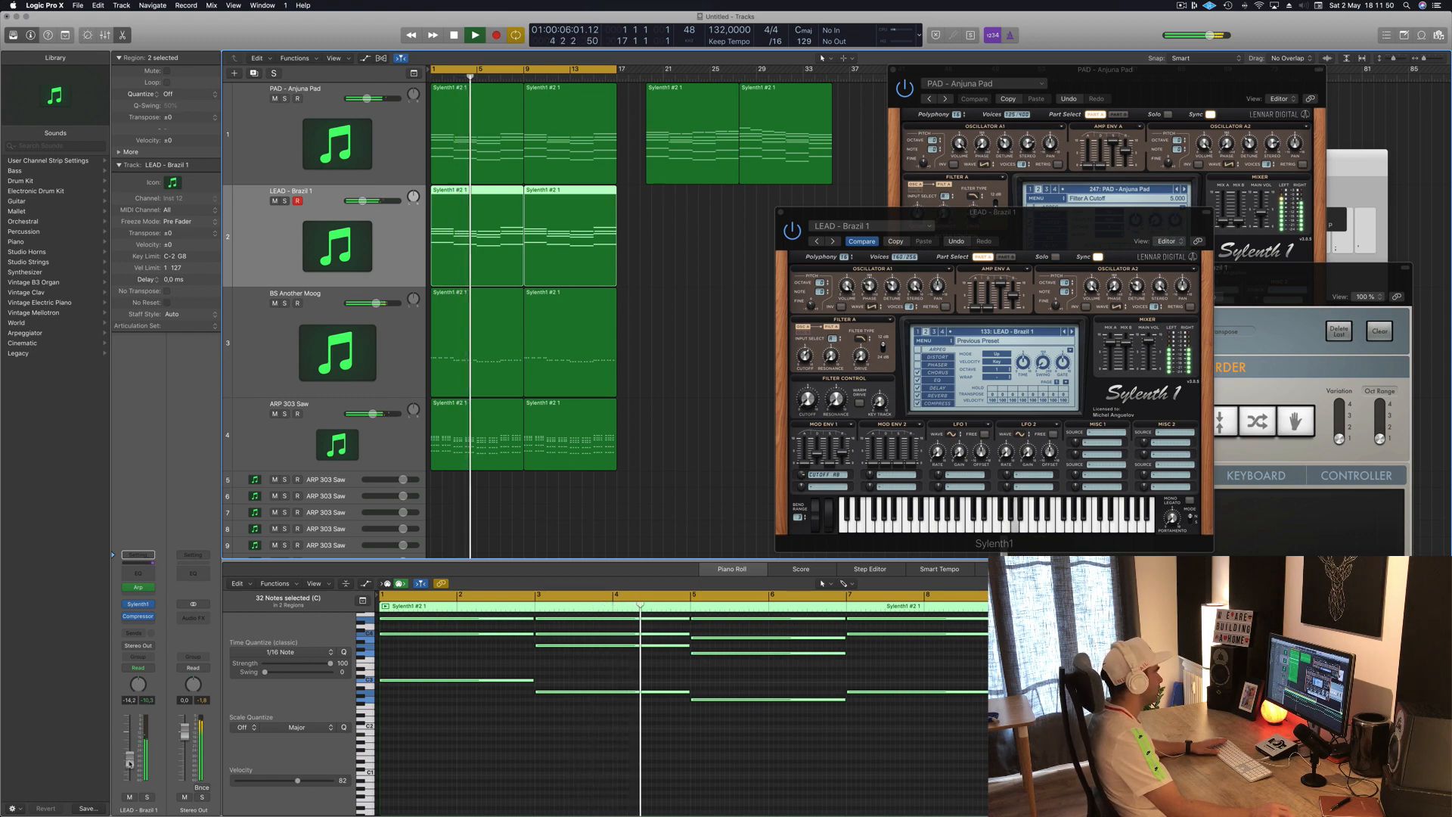
drag(1030, 233, 951, 228)
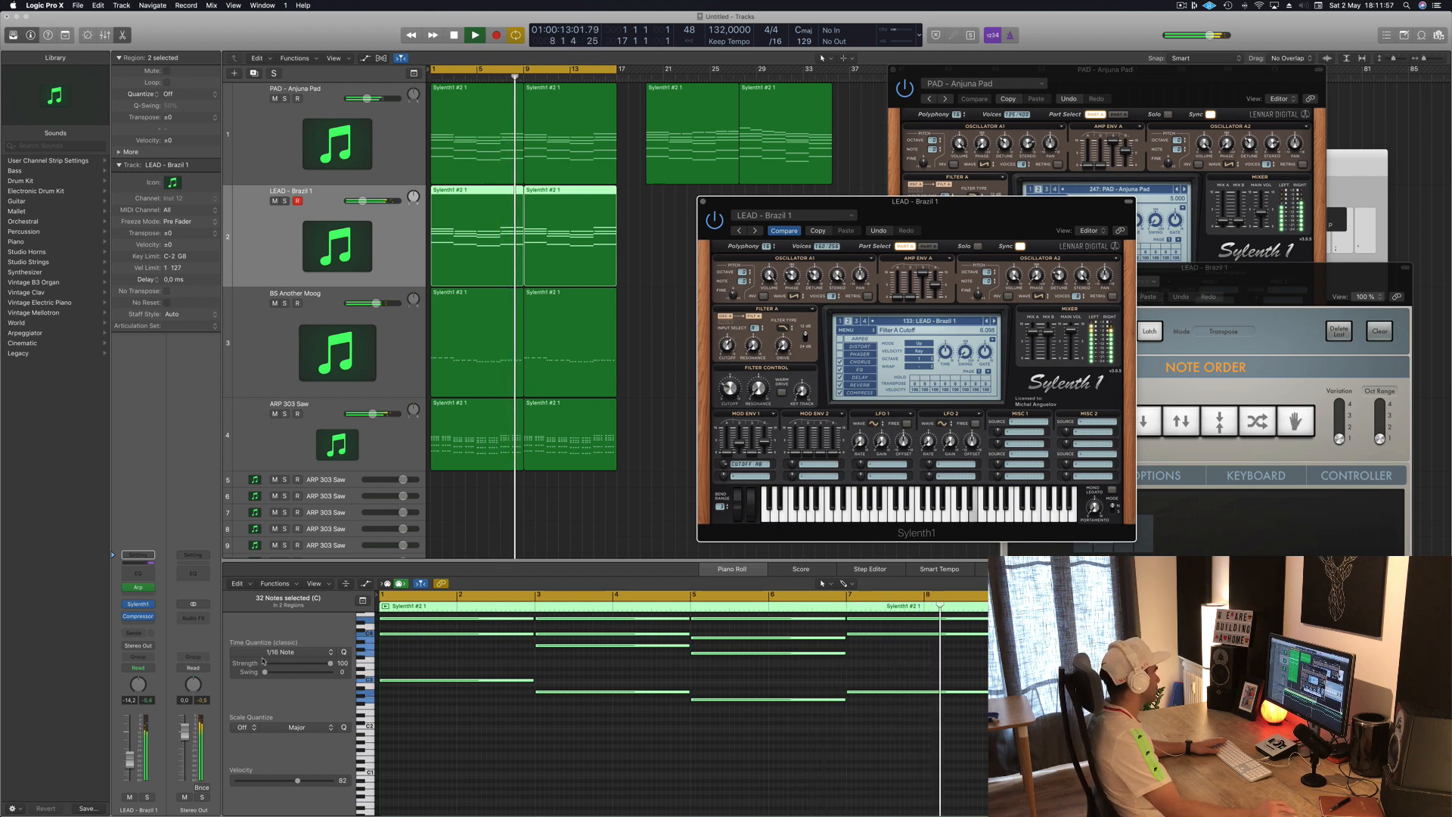
click(131, 772)
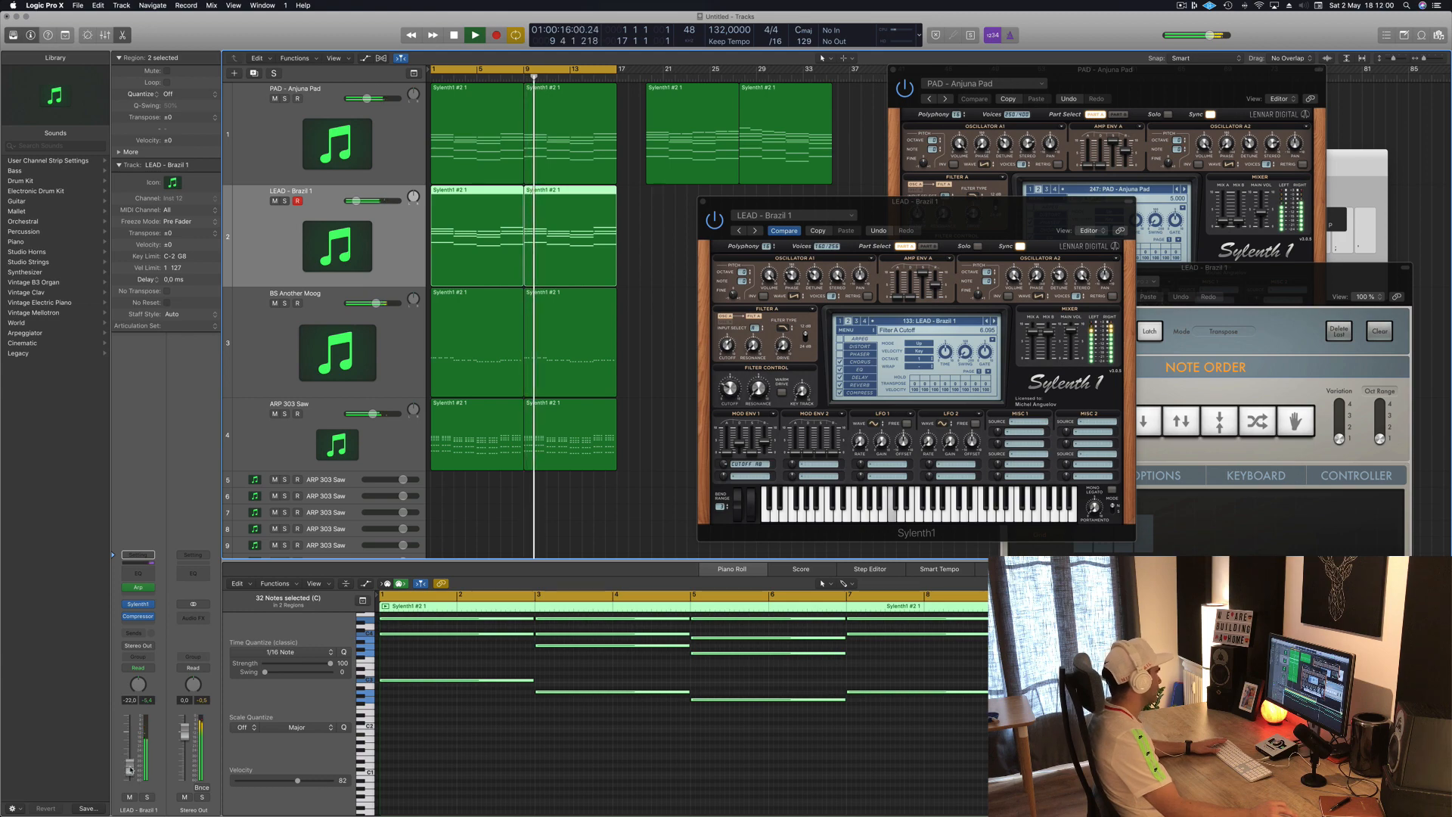
Turn off auto gain in the lead track's Compressor, raise the track's volume to about -14.8 dB and replay from bar 1.
click(137, 617)
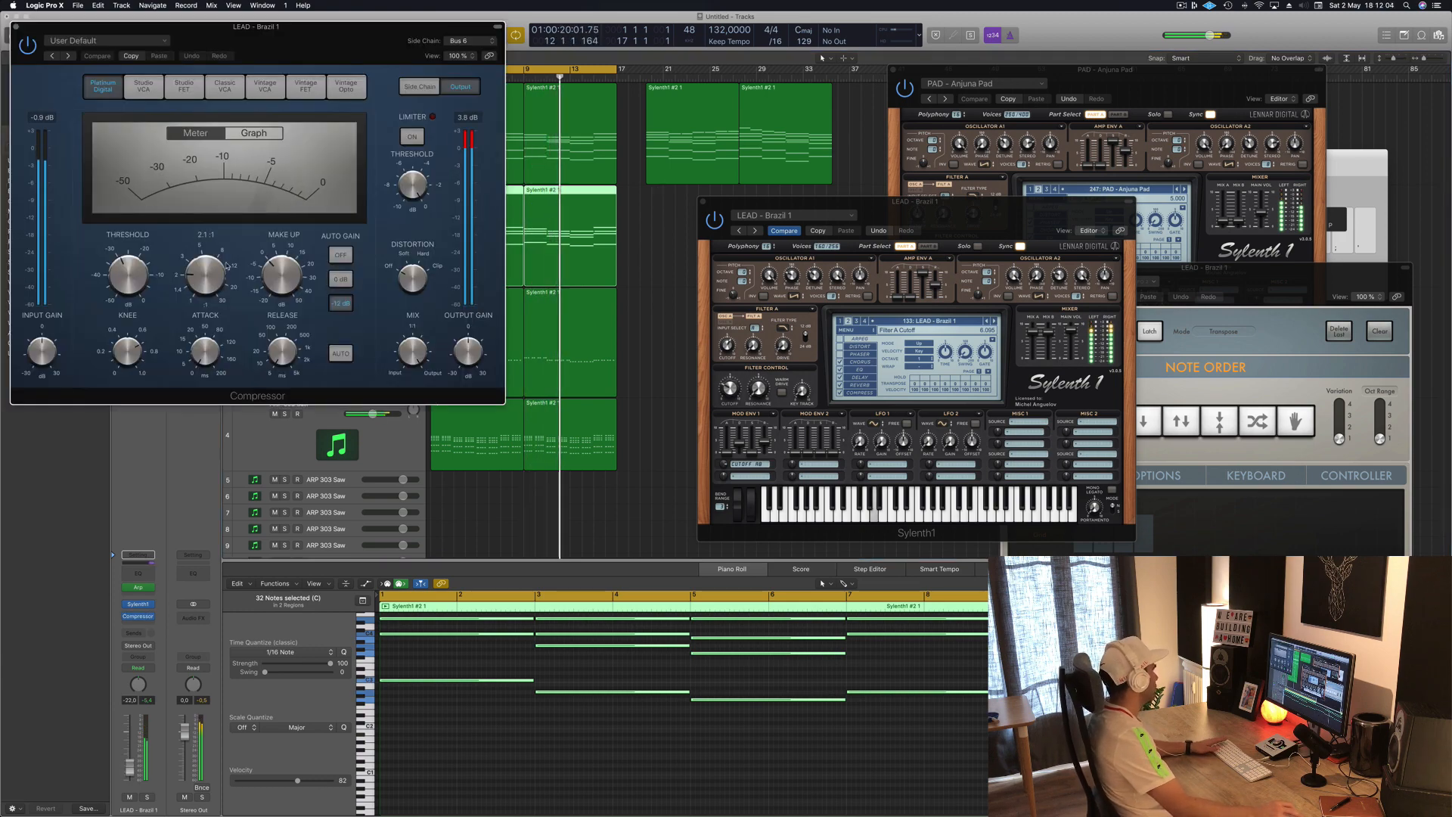
click(341, 255)
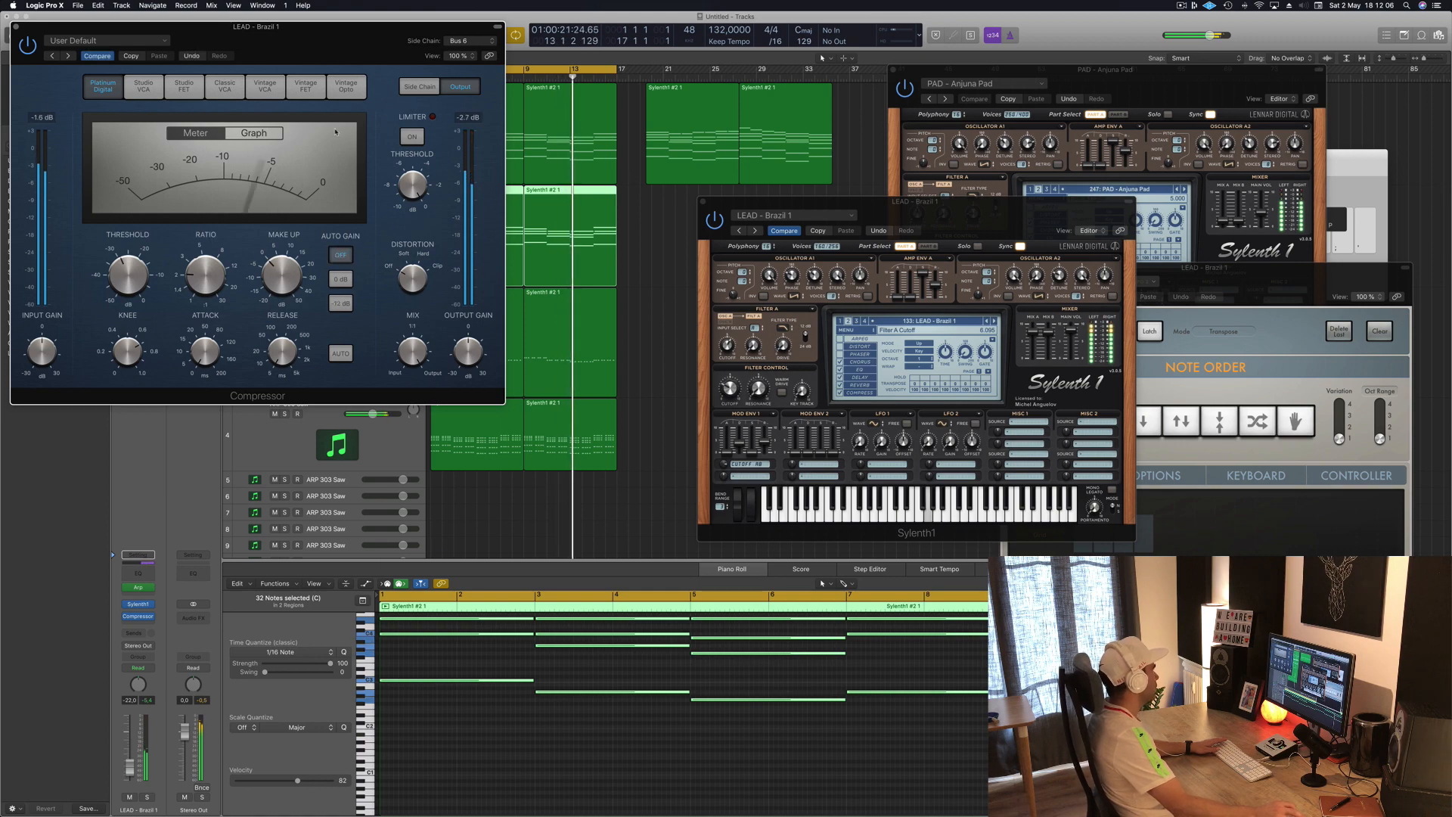
drag(361, 53, 1419, 260)
key(Return)
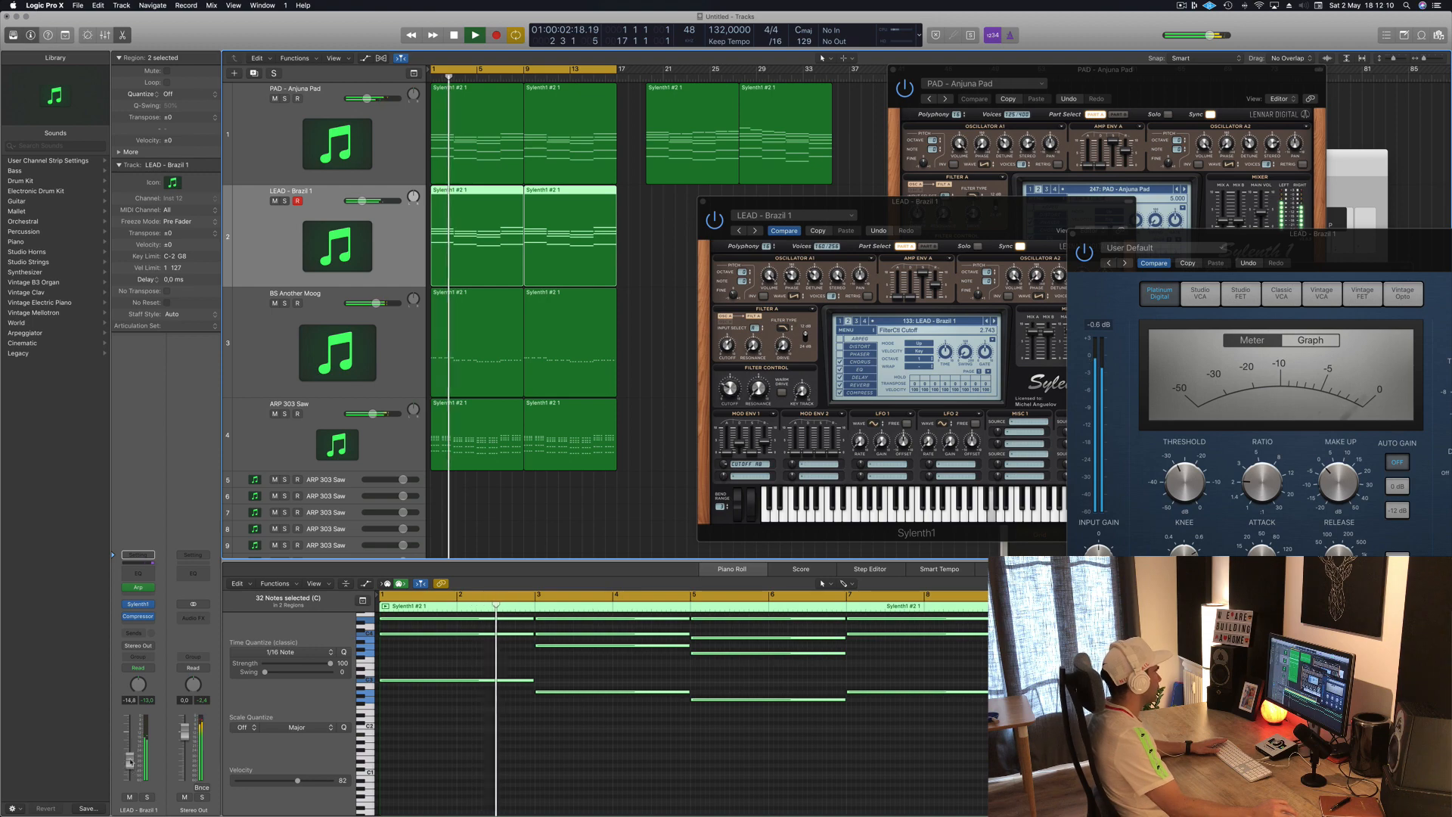
Set the lead track's Compressor ratio to 4.1:1, close the Compressor and restart playback.
drag(1186, 235, 866, 265)
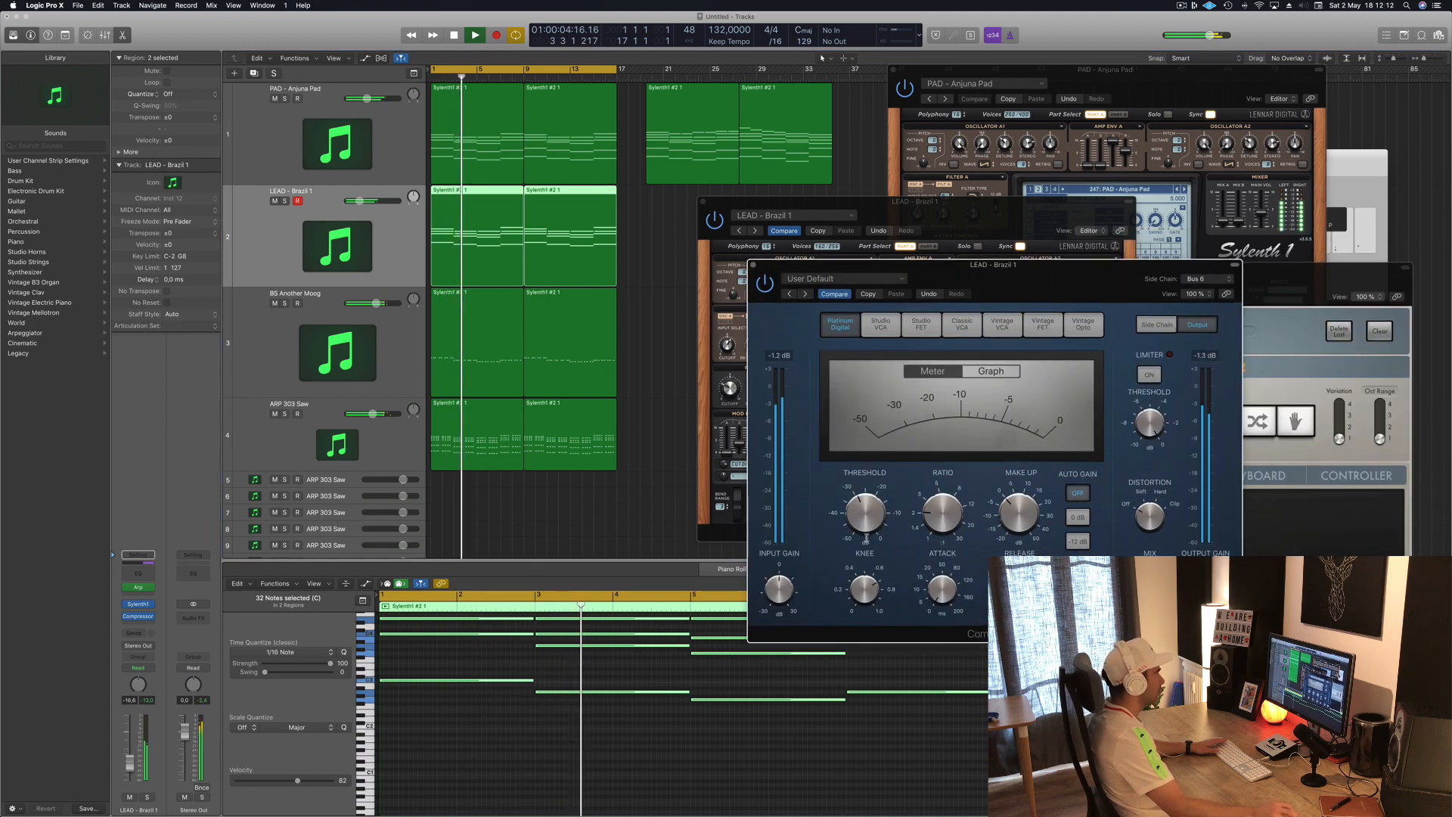
drag(865, 517, 866, 538)
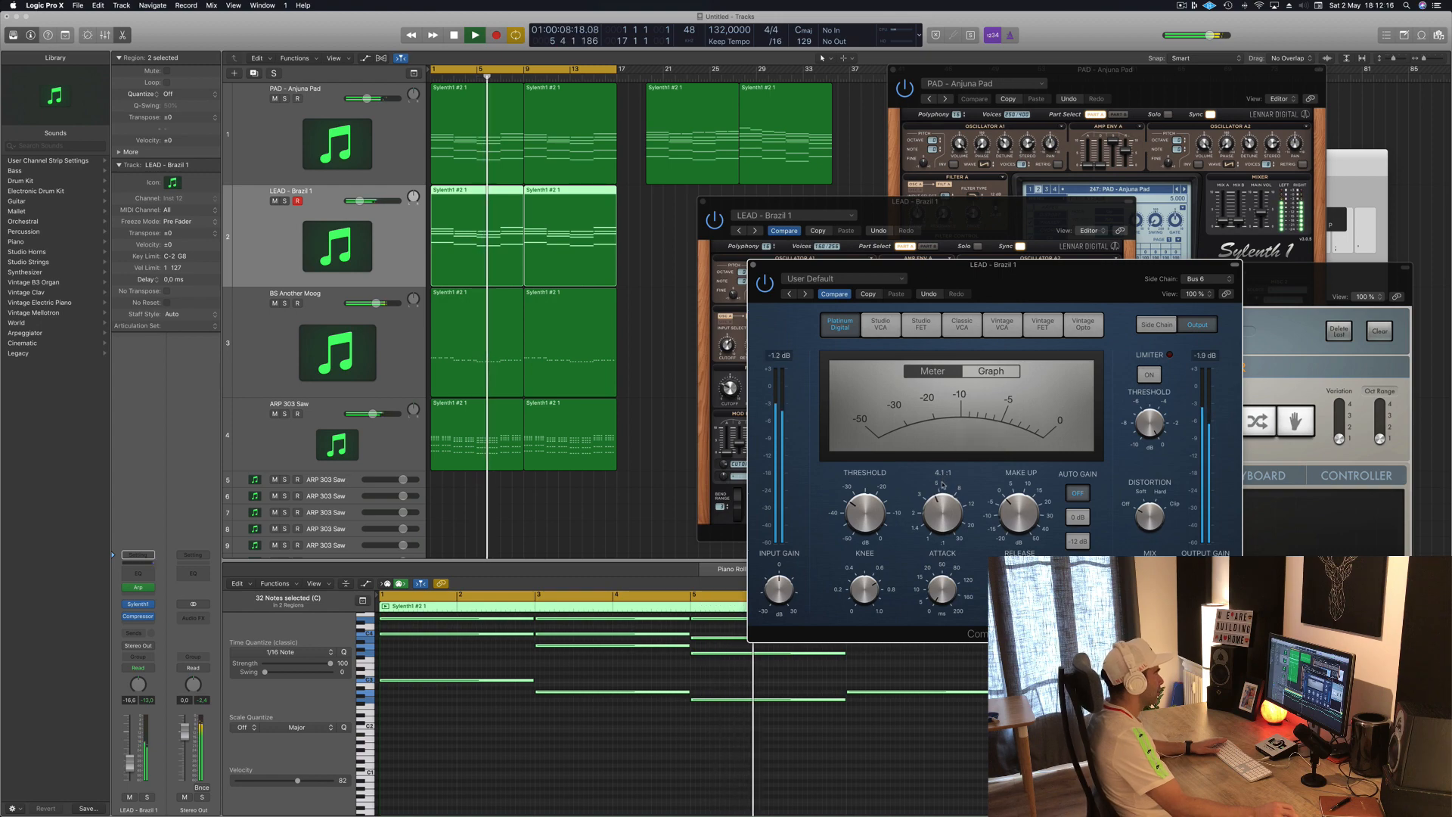
key(space)
click(754, 265)
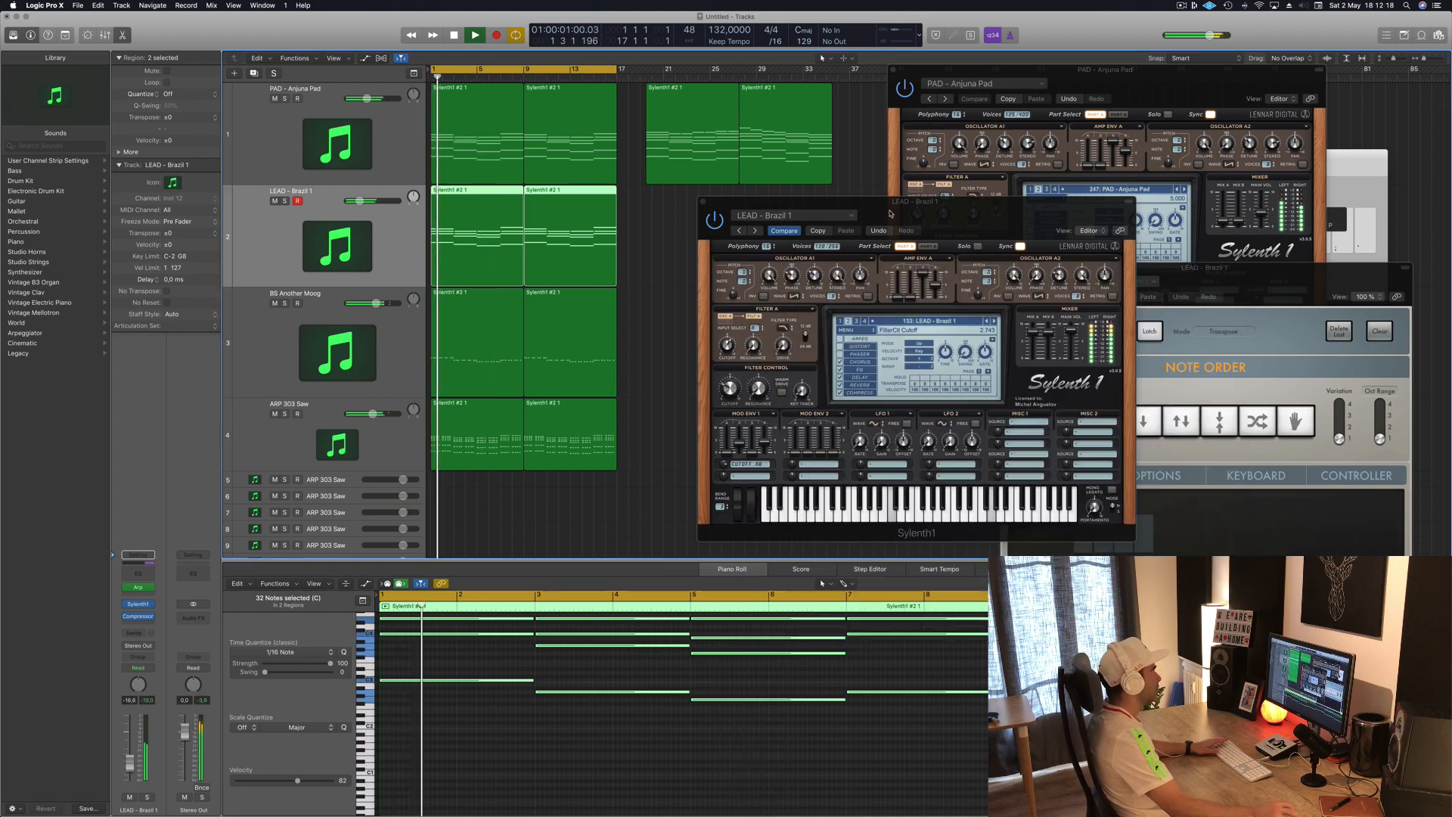
Set the lead track's volume to about -16 dB while replaying from bar 1, and close its Sylenth1 window.
drag(767, 202, 863, 159)
key(space)
key(space)
click(129, 762)
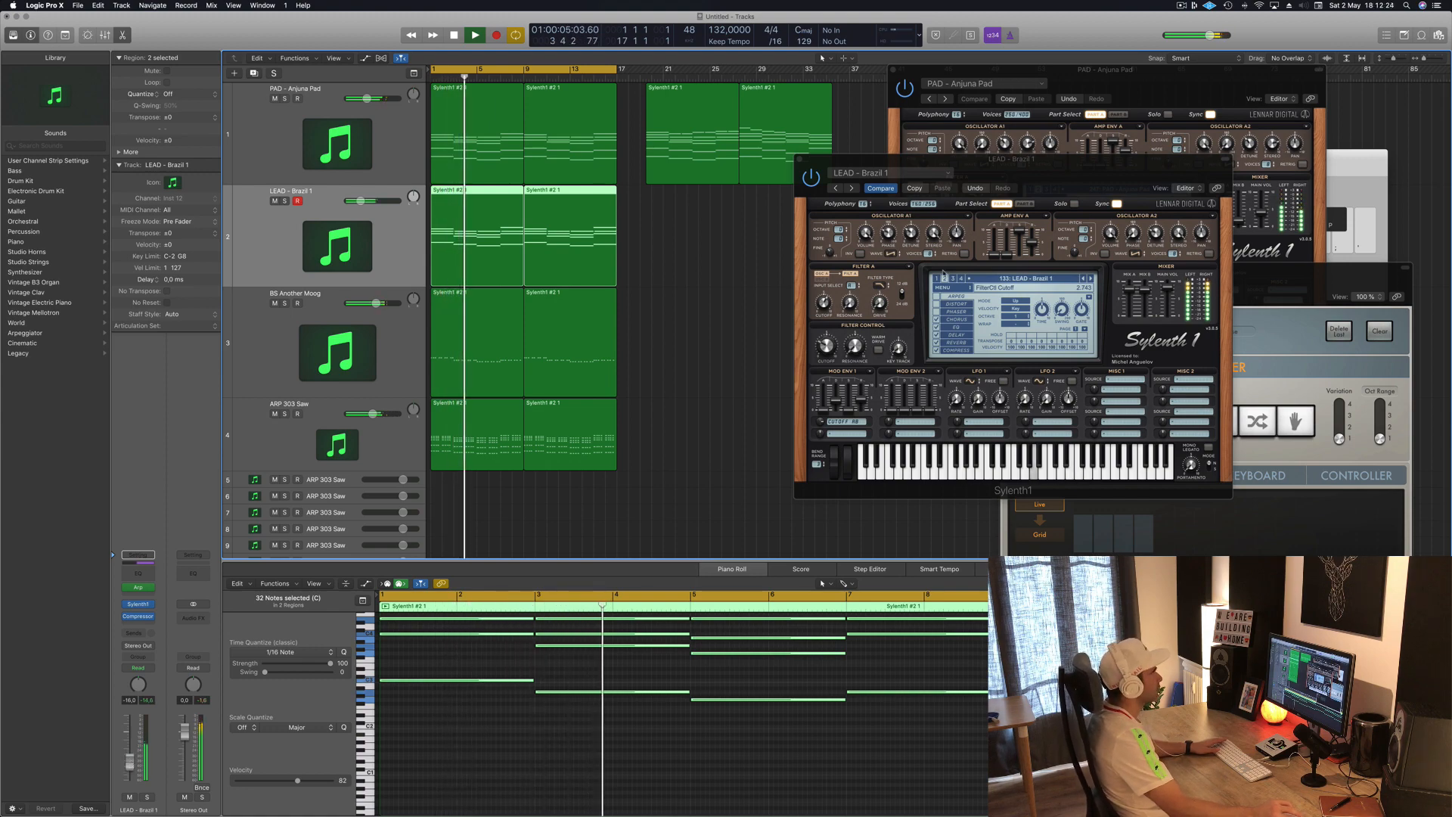
drag(1089, 164, 1012, 182)
key(space)
key(space)
click(722, 177)
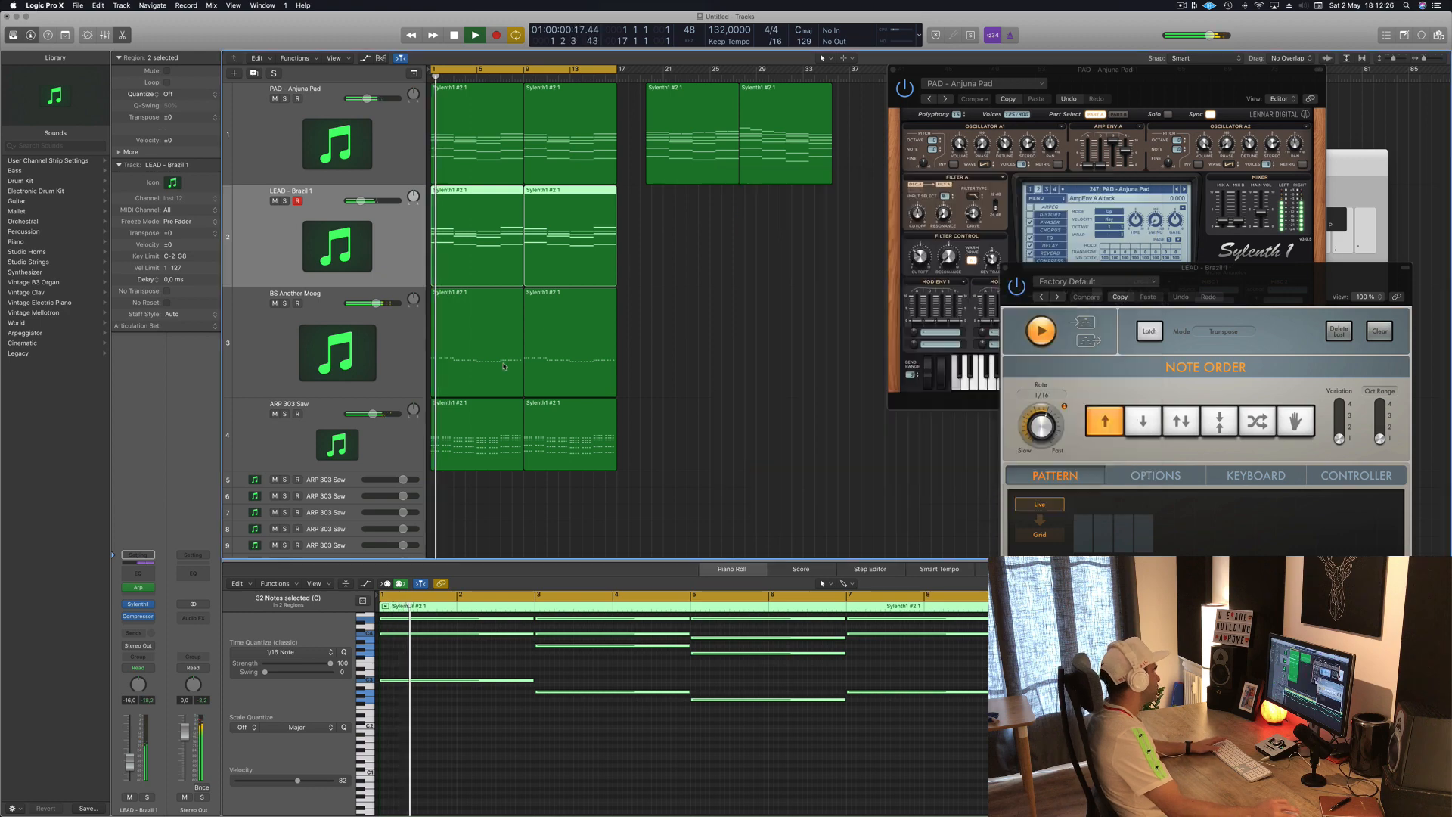
Add a Channel EQ to the first ARP 303 Saw track with a low cut at about 124 Hz, close it and replay.
key(space)
key(space)
click(390, 452)
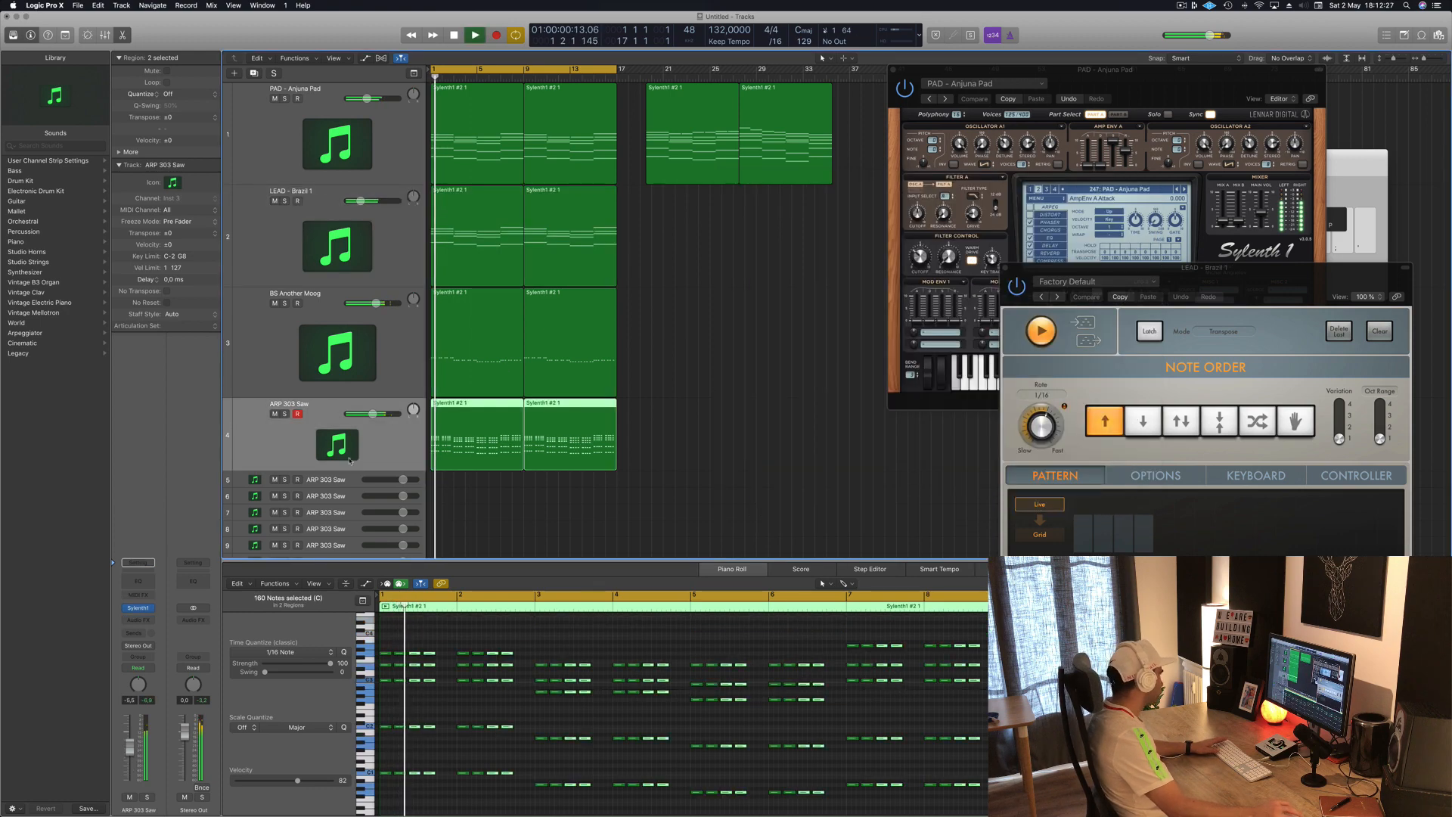
click(141, 582)
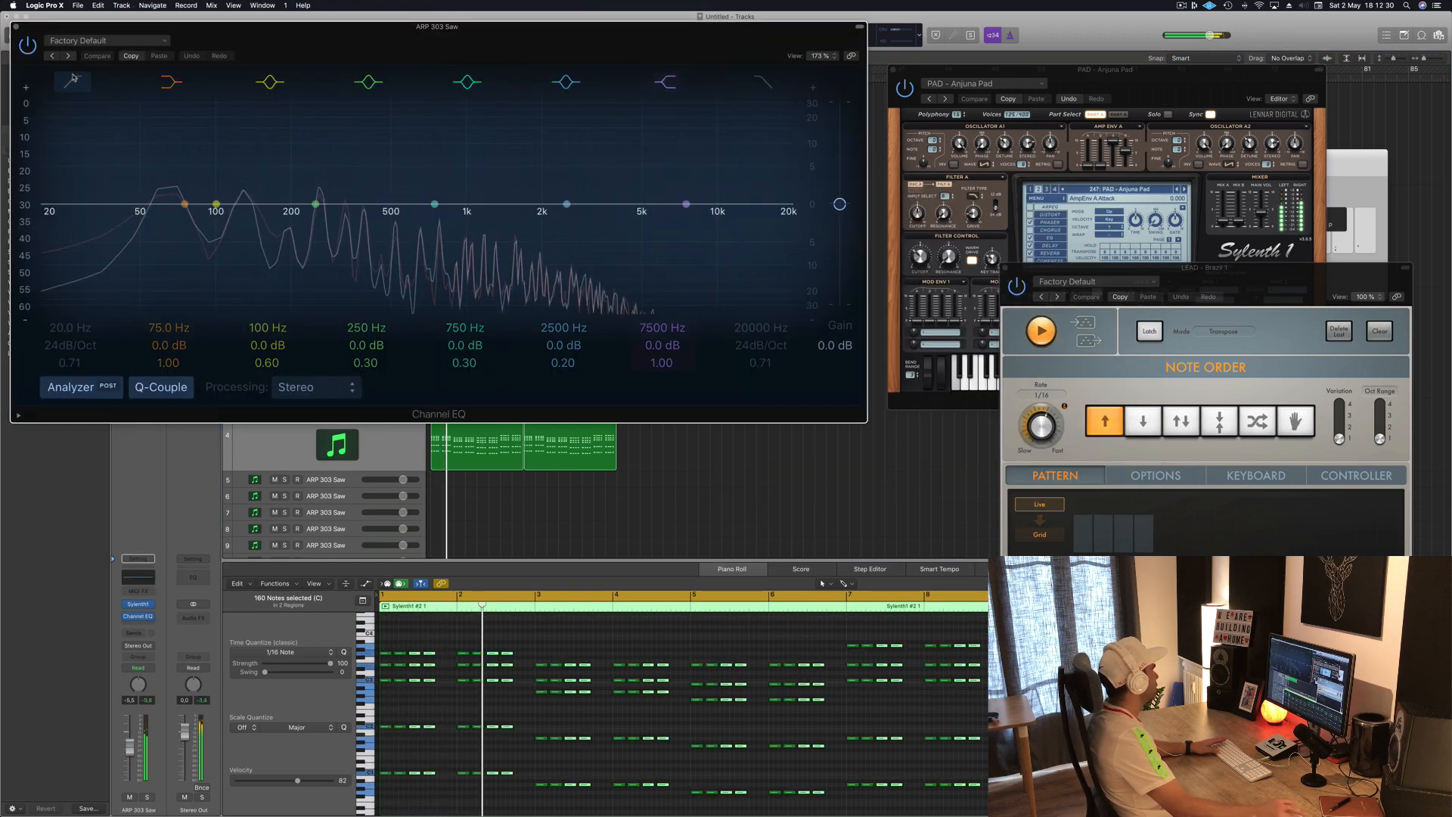
drag(50, 216, 309, 211)
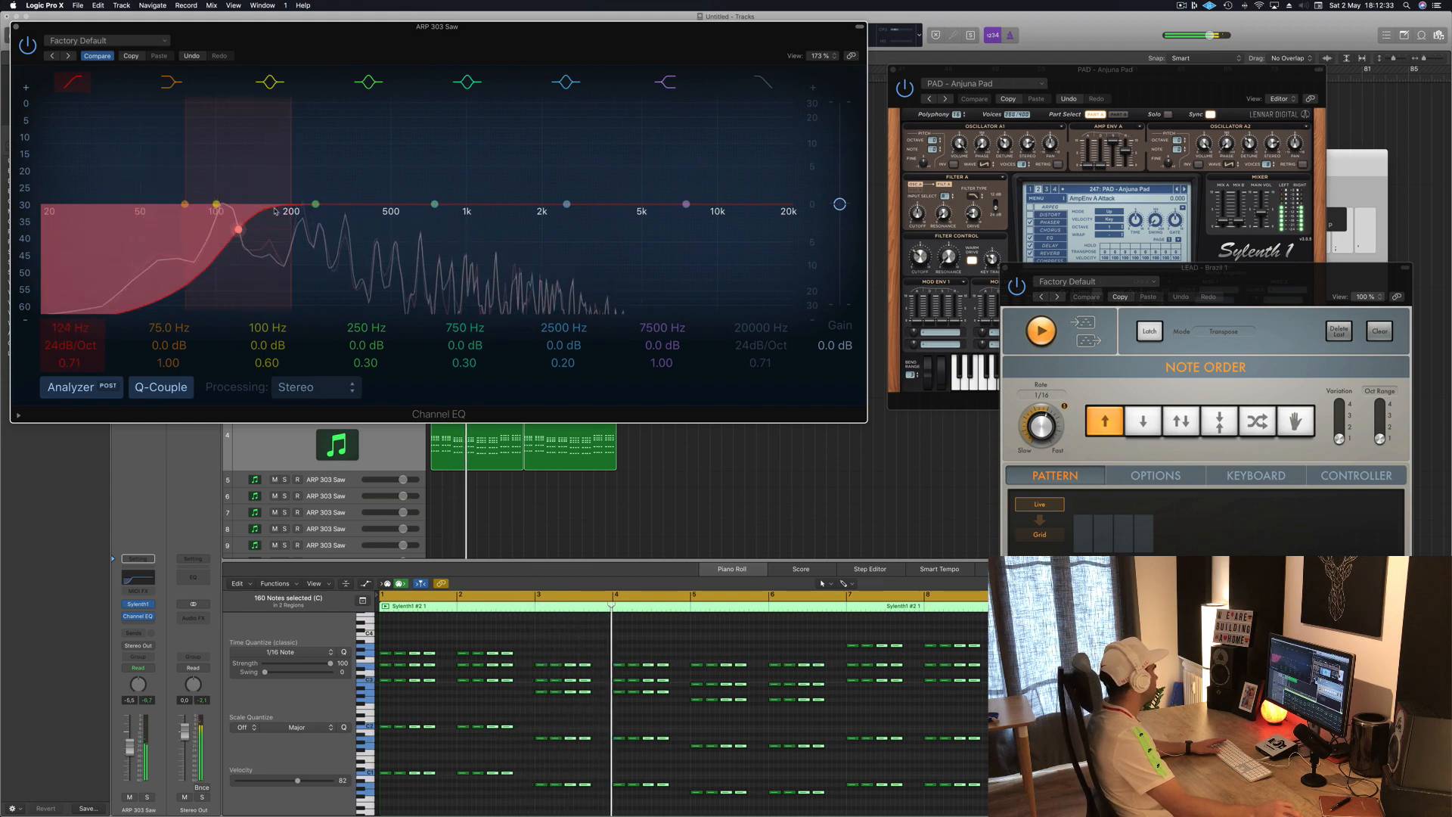
click(16, 26)
key(space)
key(space)
key(space)
key(space)
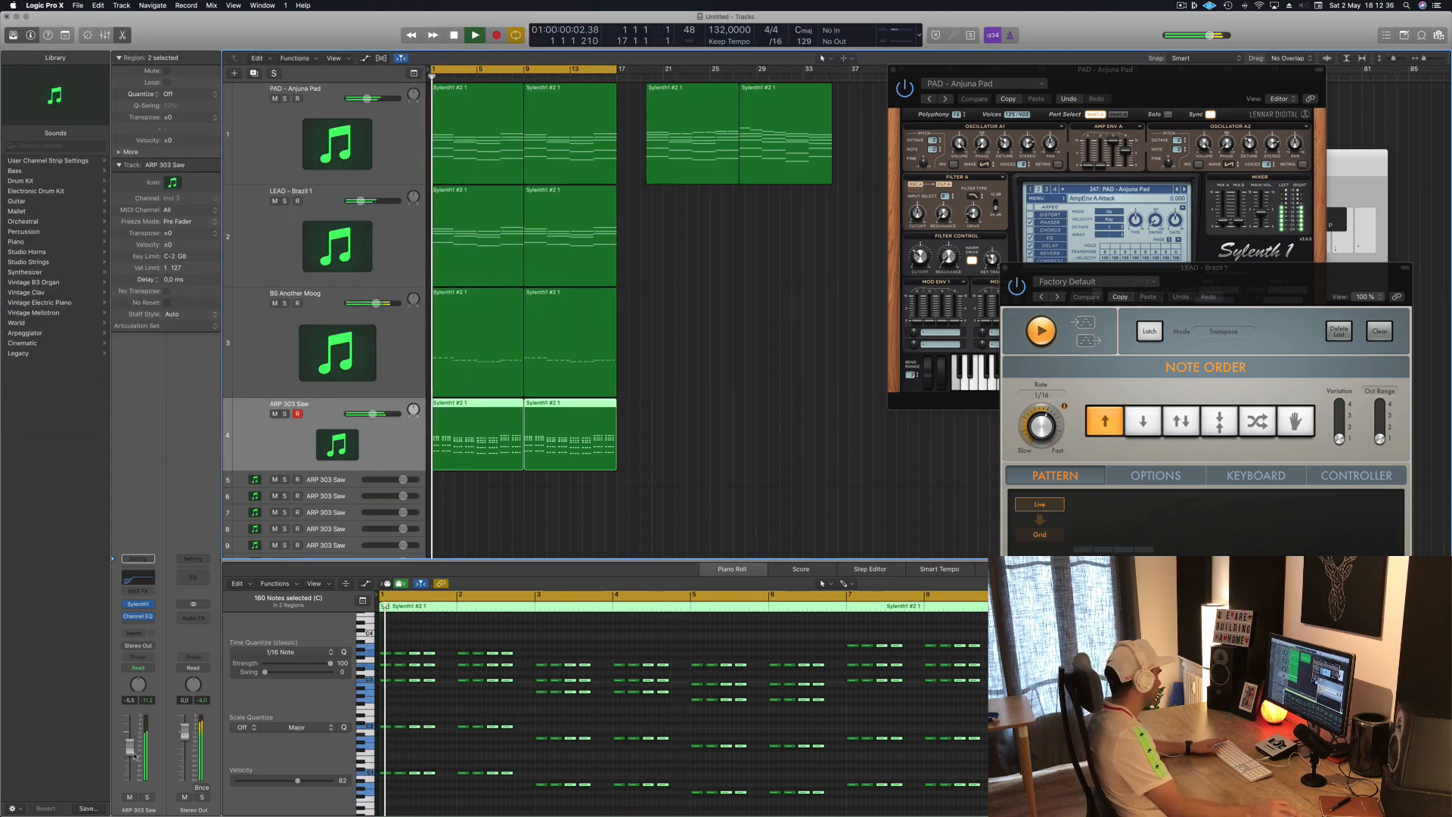
Open the first ARP 303 Saw track's Sylenth1, replay from bar 1 and raise the track's volume to about -5.7 dB.
click(138, 608)
key(space)
key(space)
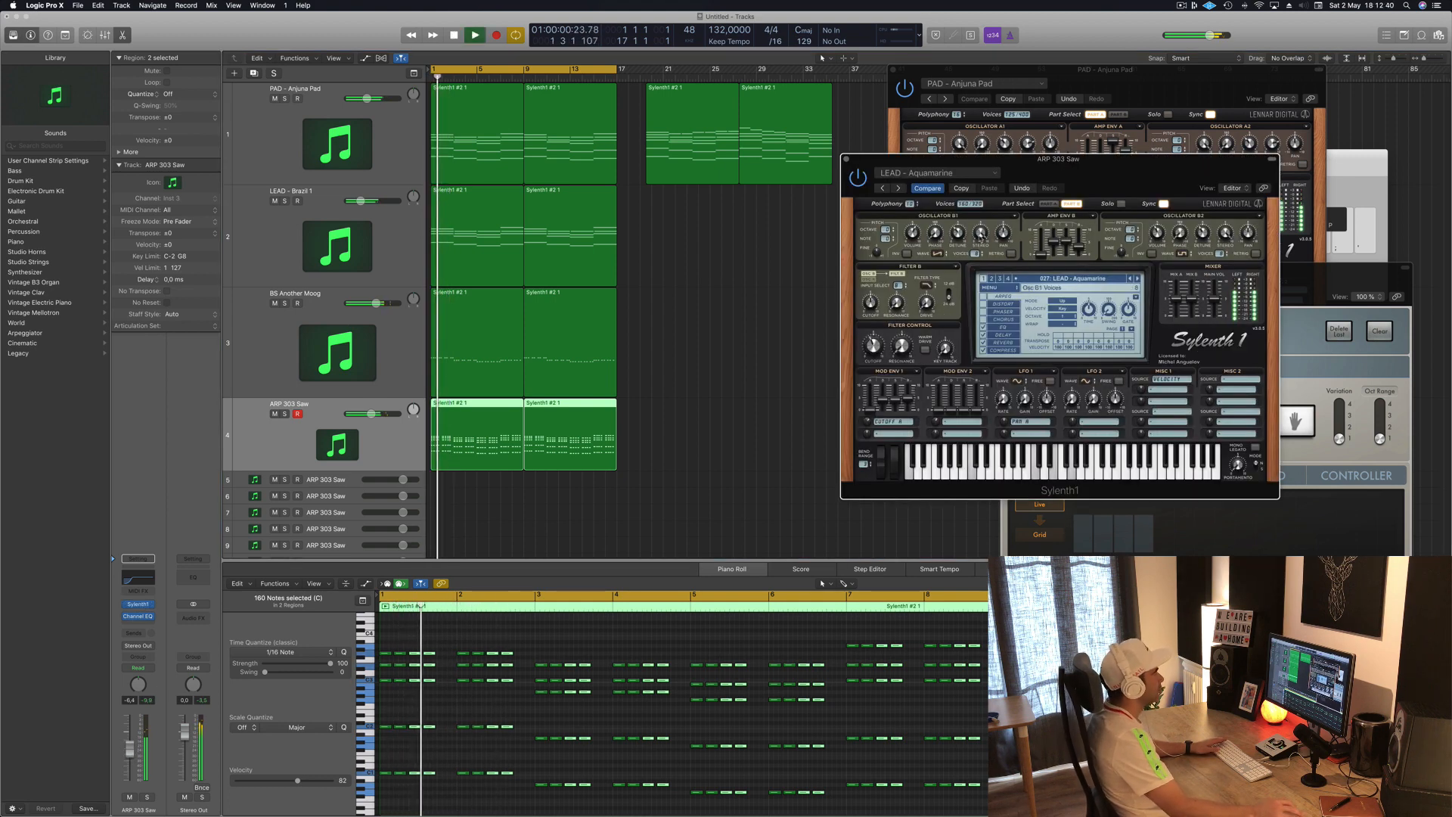
click(131, 748)
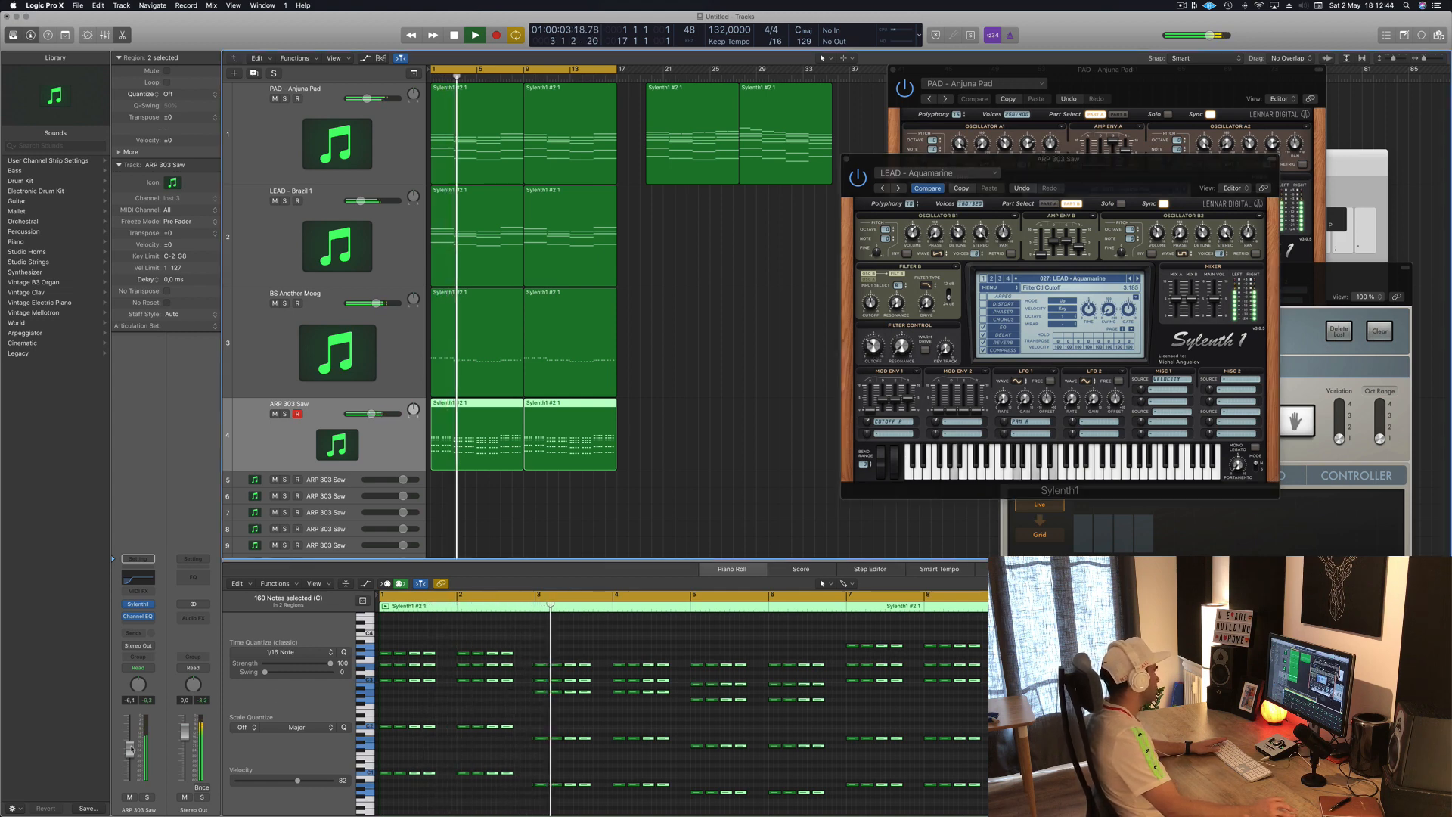
Close the Sylenth1 windows of the ARP 303 Saw and Anjuna Pad tracks and deselect the regions.
click(848, 157)
drag(894, 70, 935, 84)
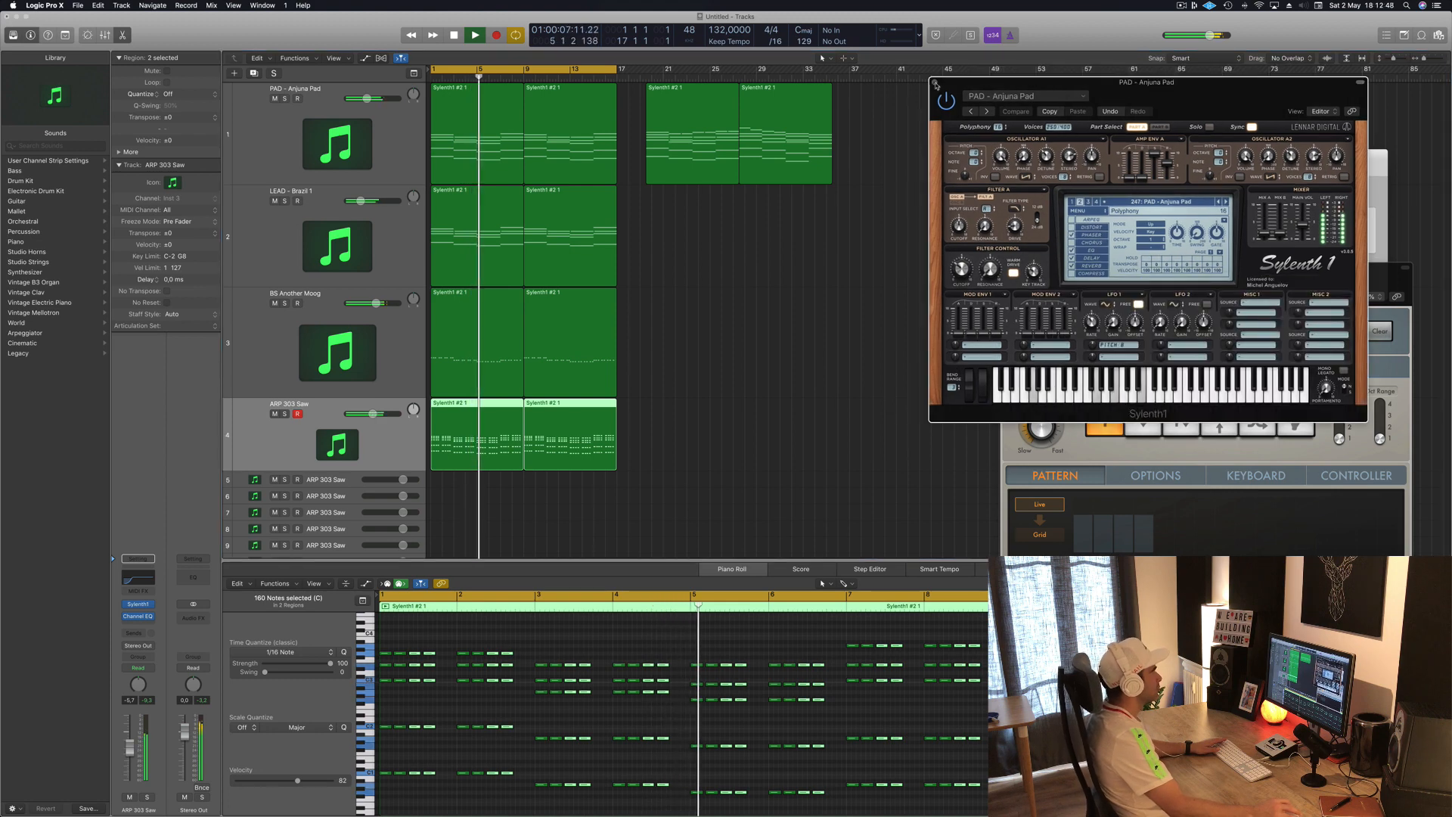
click(934, 83)
click(719, 338)
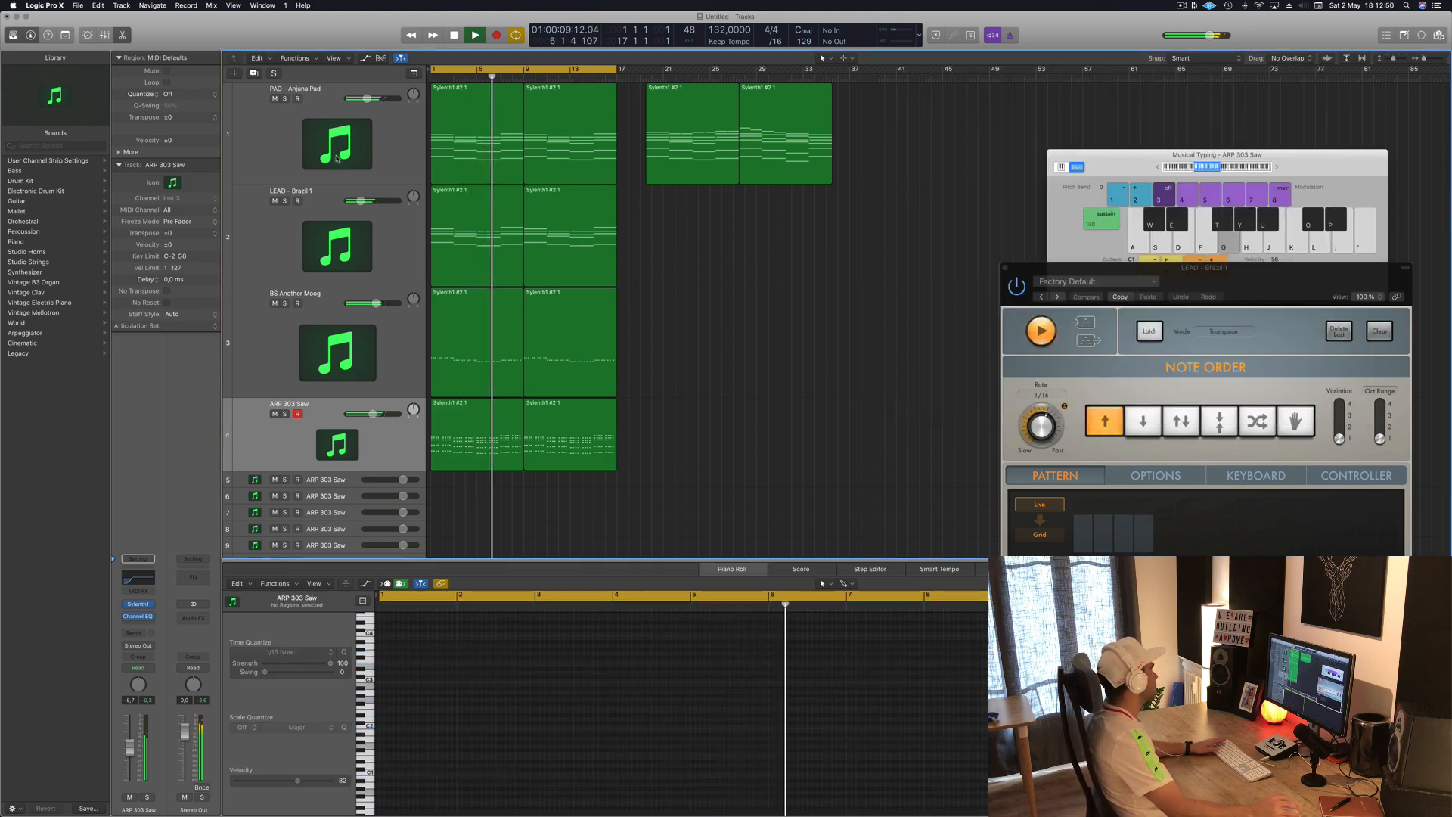
Solo the Anjuna Pad track briefly, add a Channel EQ with a low cut at about 134 Hz to it, and close the EQ.
click(287, 113)
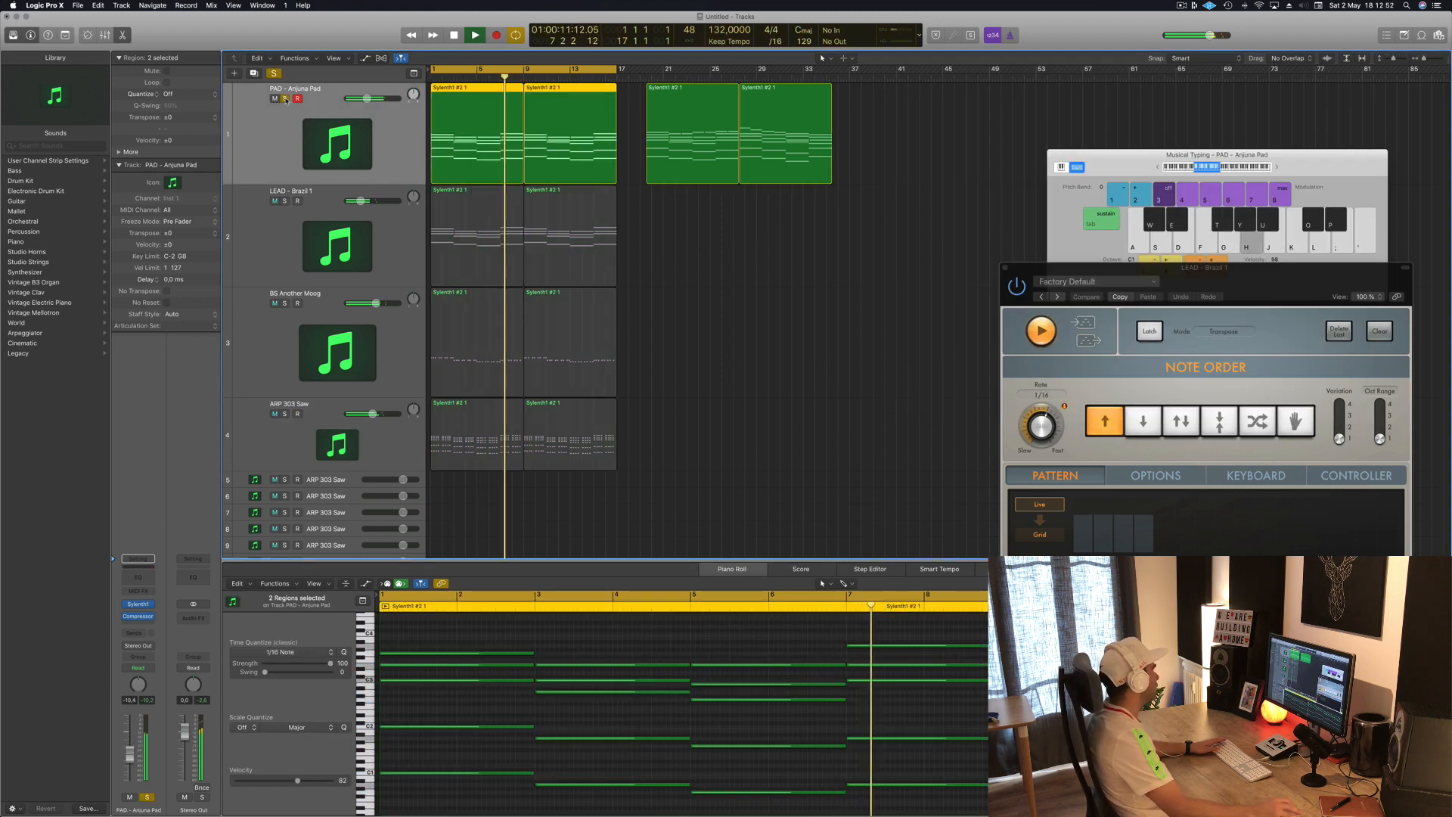
key(Return)
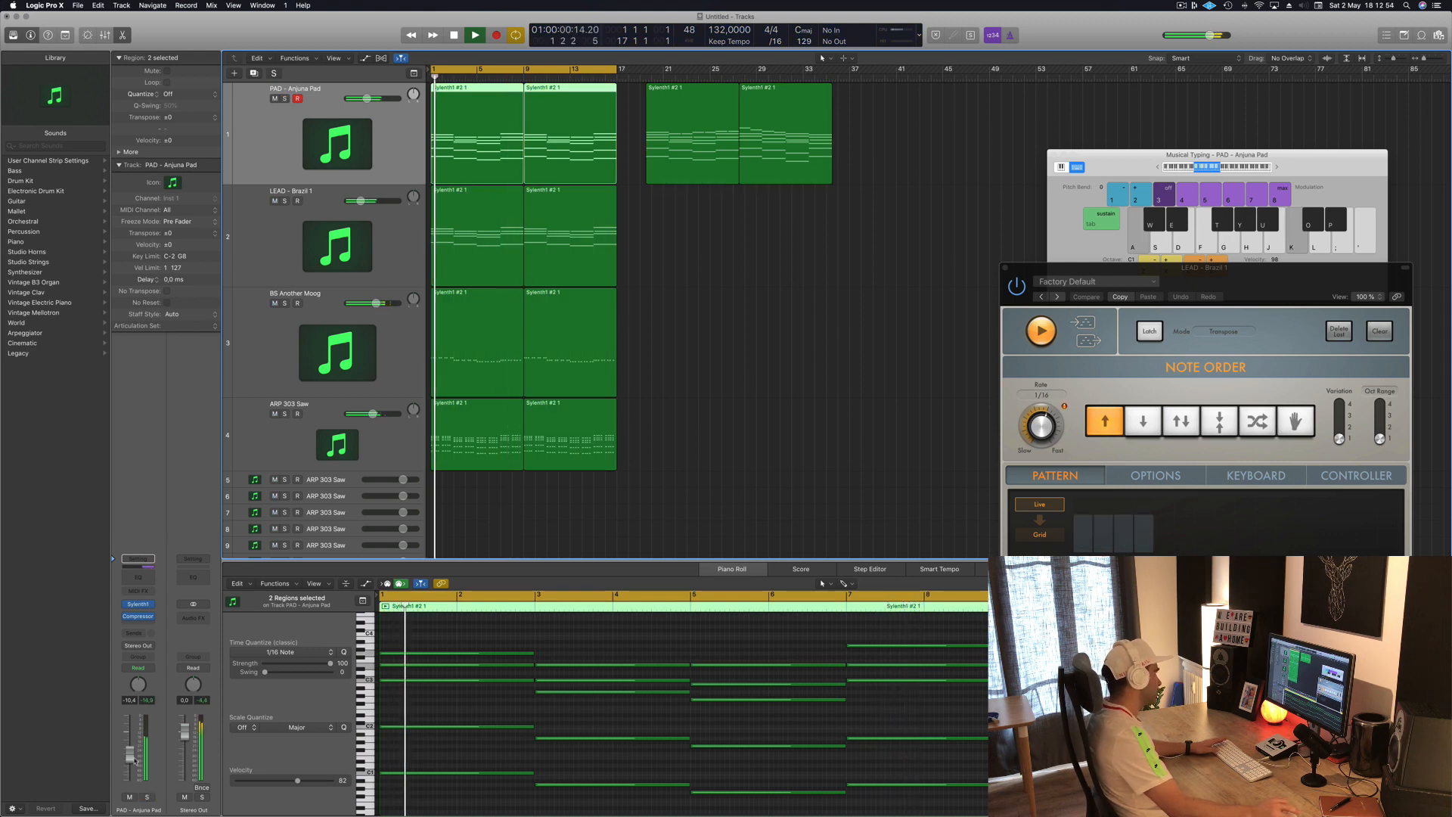
click(139, 581)
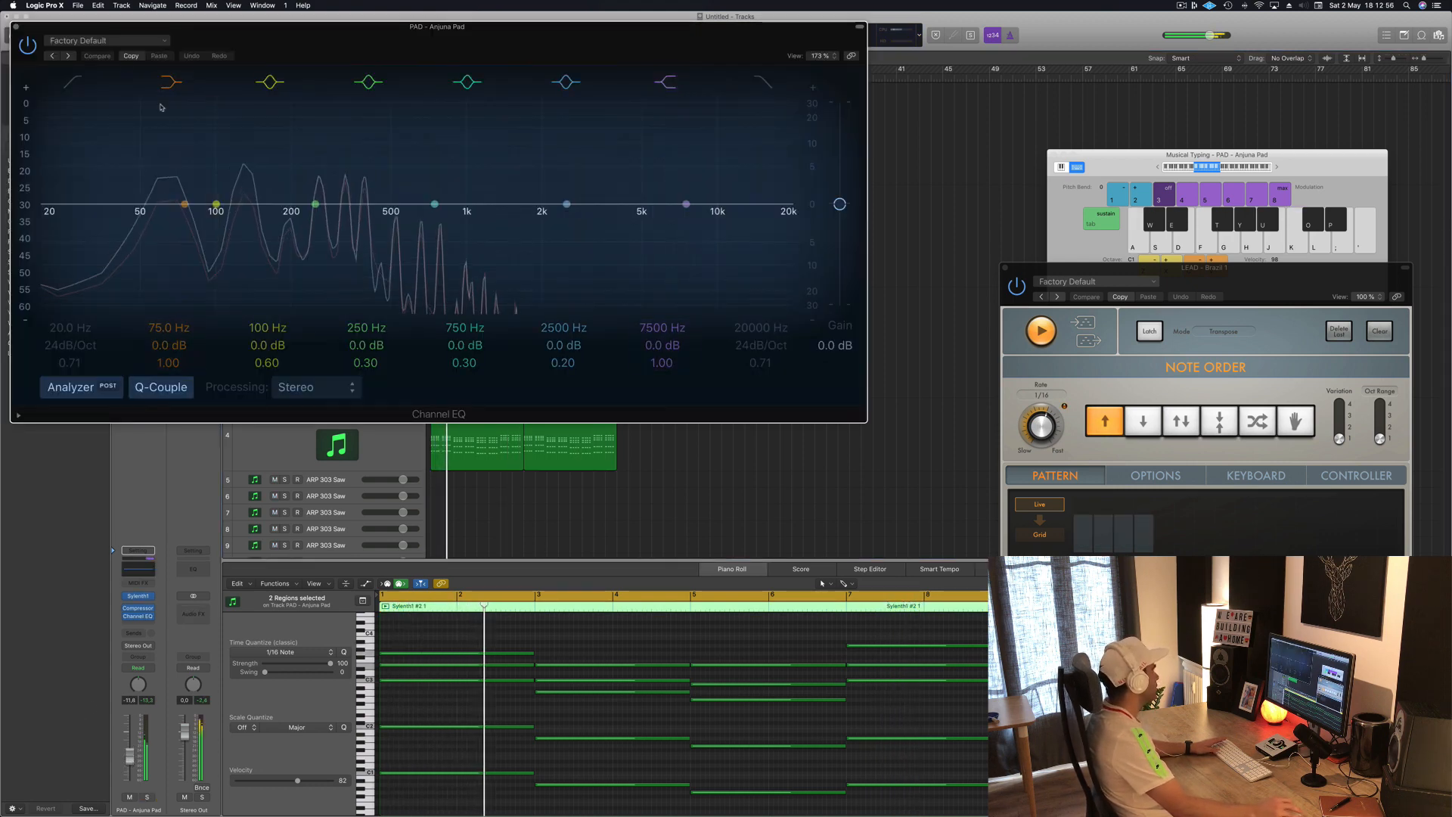
click(74, 81)
drag(88, 189, 293, 184)
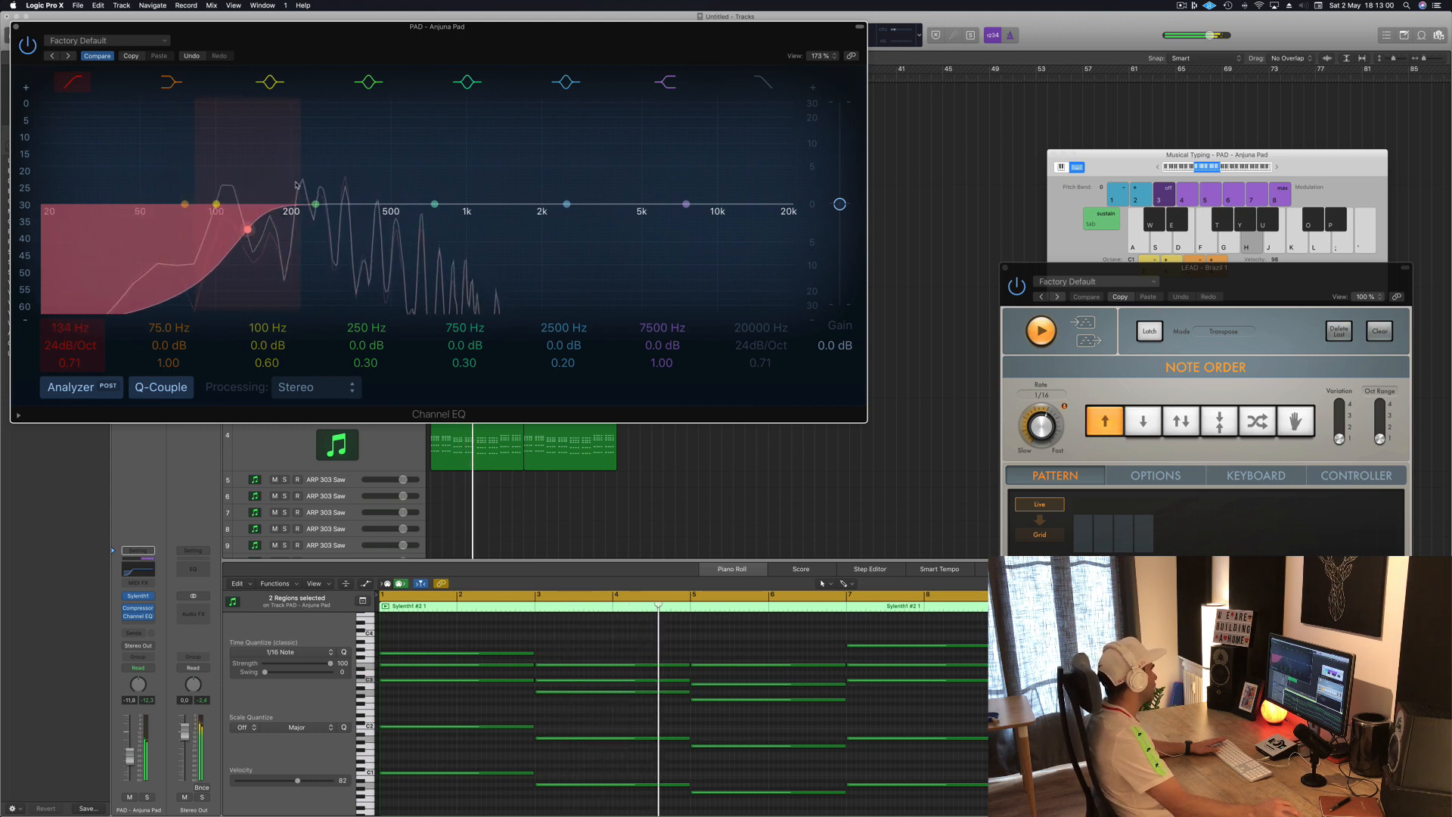
click(27, 45)
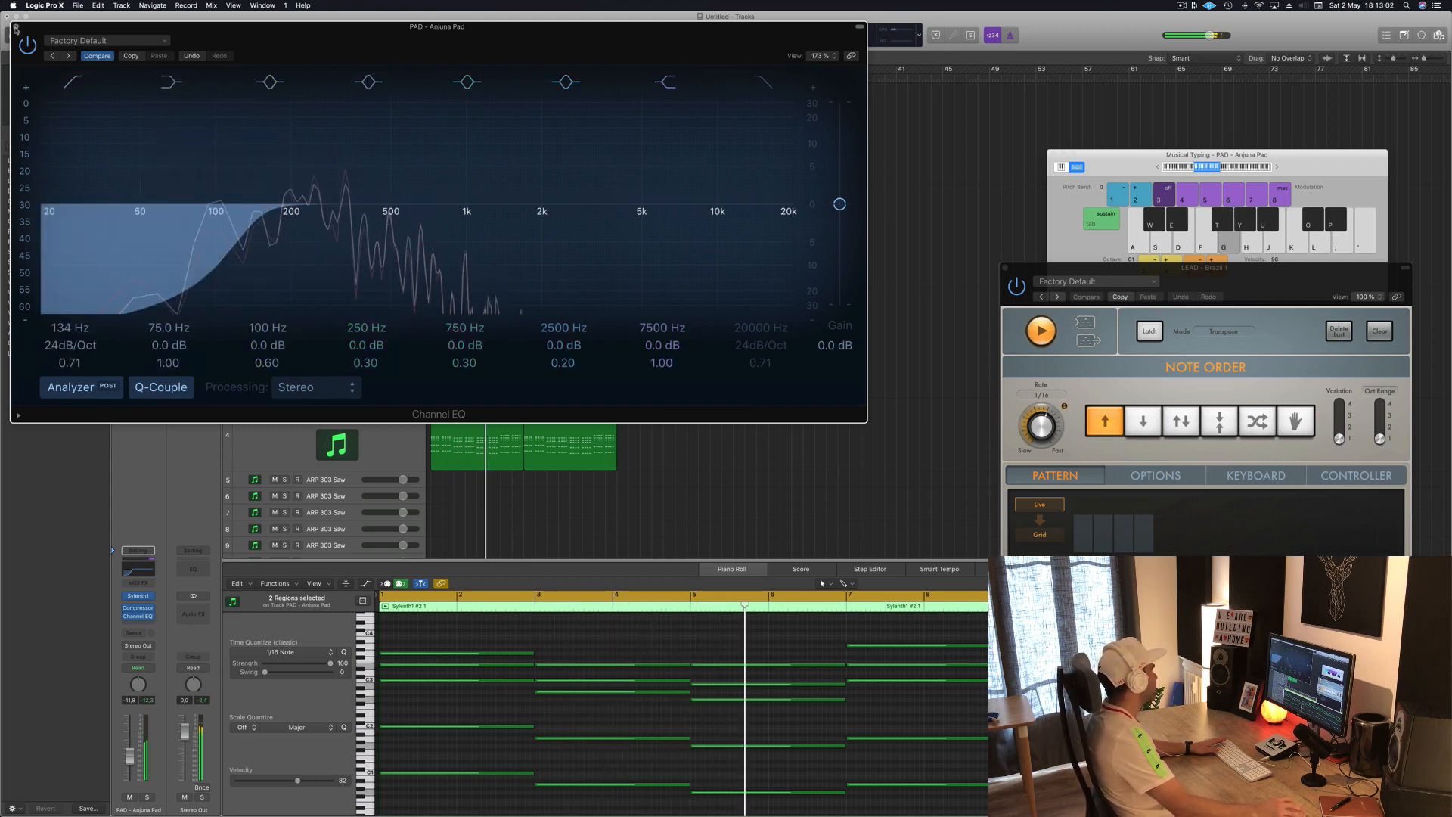
click(16, 26)
Replay from bar 1 and reorder the tracks: BS Another Moog below the first ARP 303 Saw, LEAD - Brazil 1 above the Anjuna Pad.
key(Return)
drag(392, 355, 348, 391)
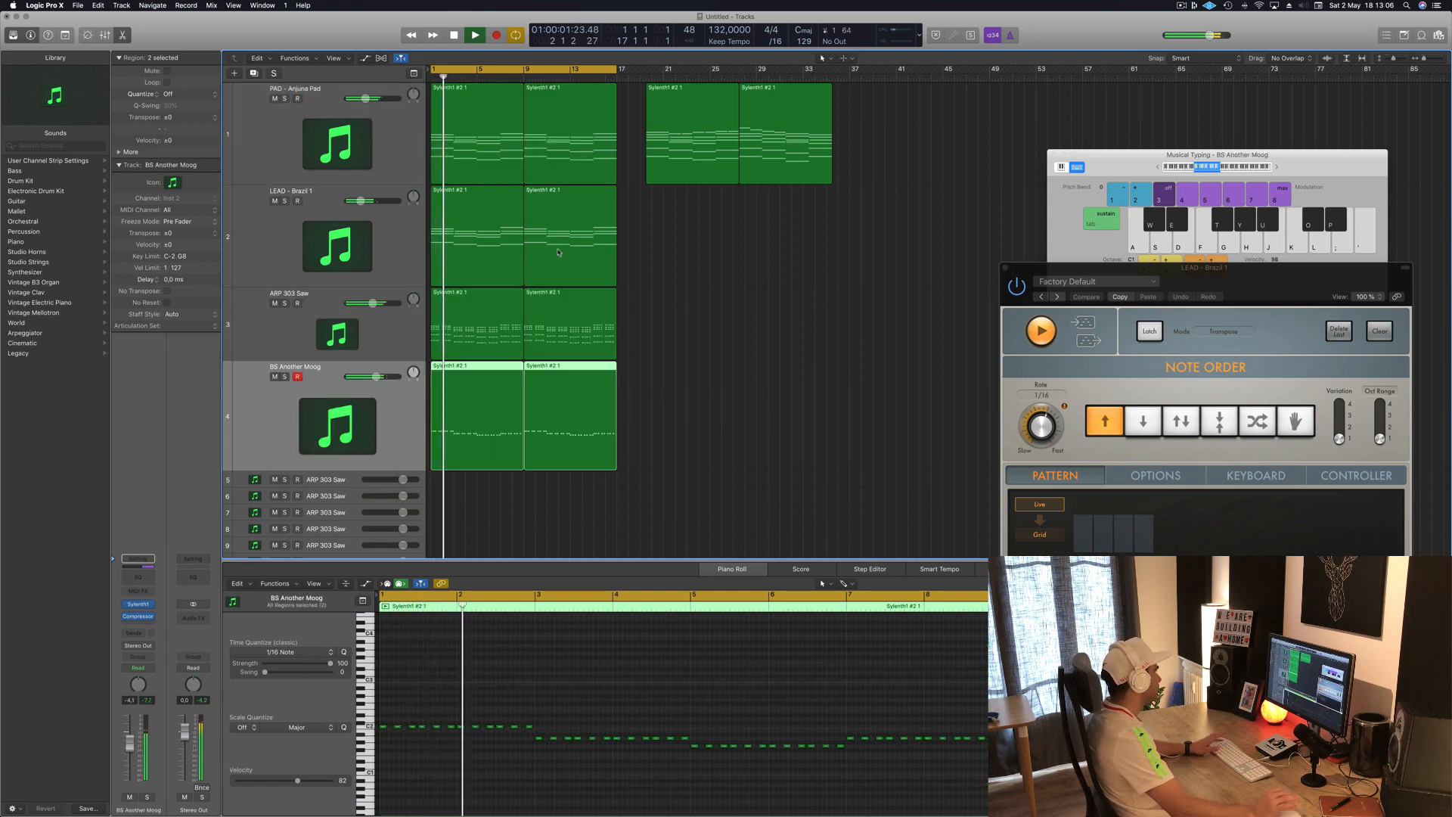
drag(401, 227, 405, 121)
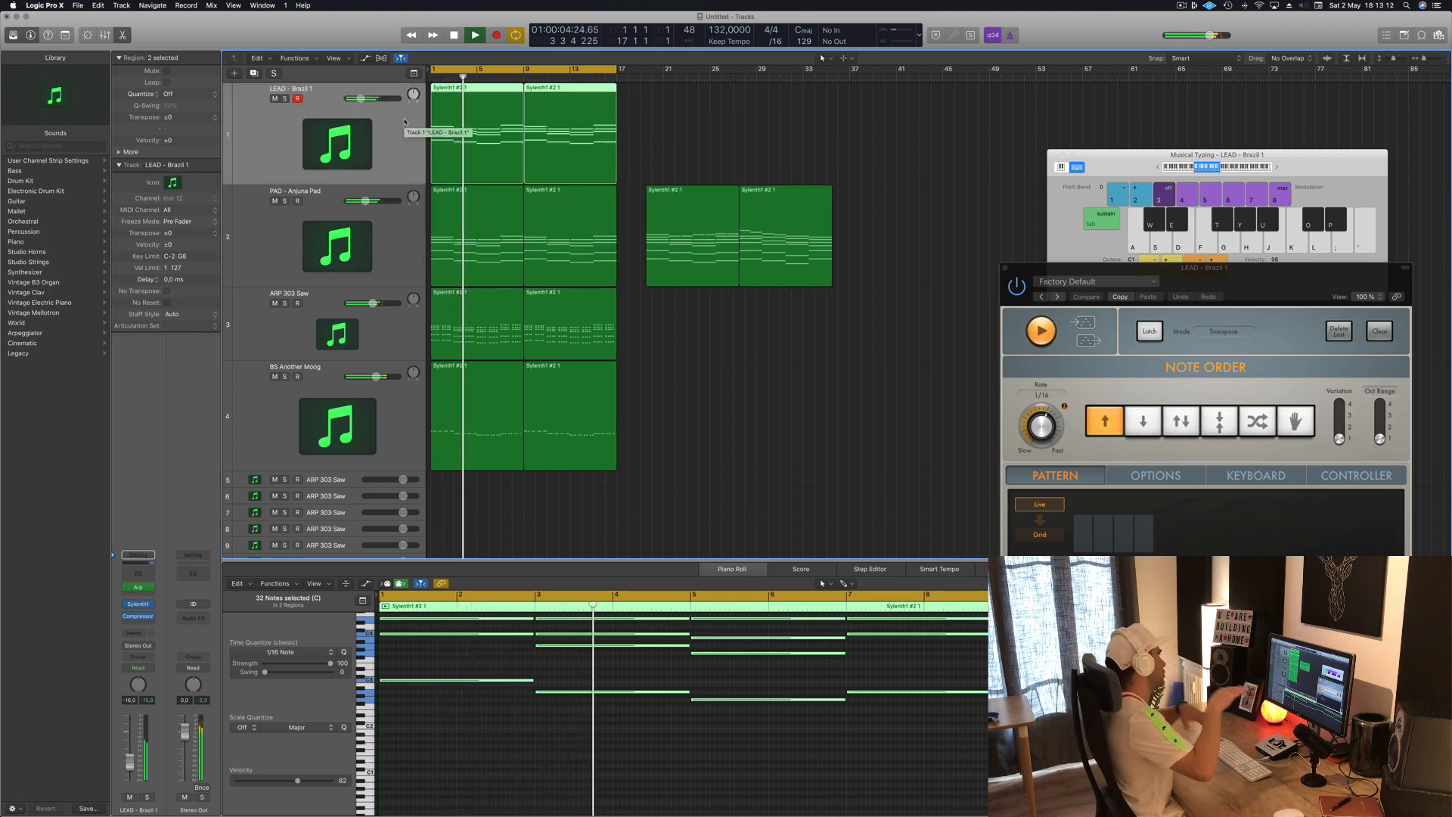
Add a send to Bus 5 on the LEAD - Brazil 1 track.
scroll(405, 121, down, 1)
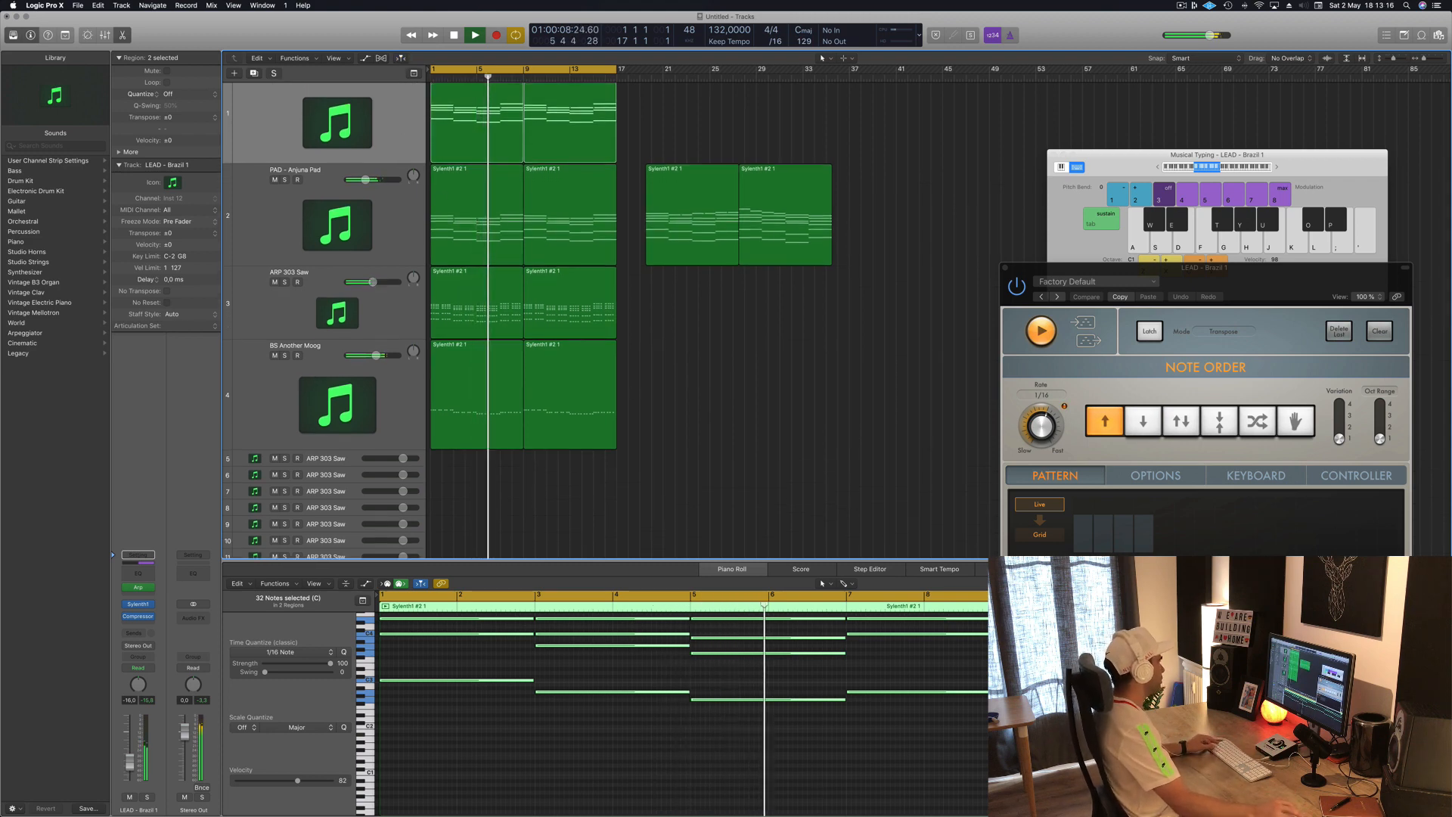
scroll(645, 388, down, 4)
scroll(644, 388, down, 3)
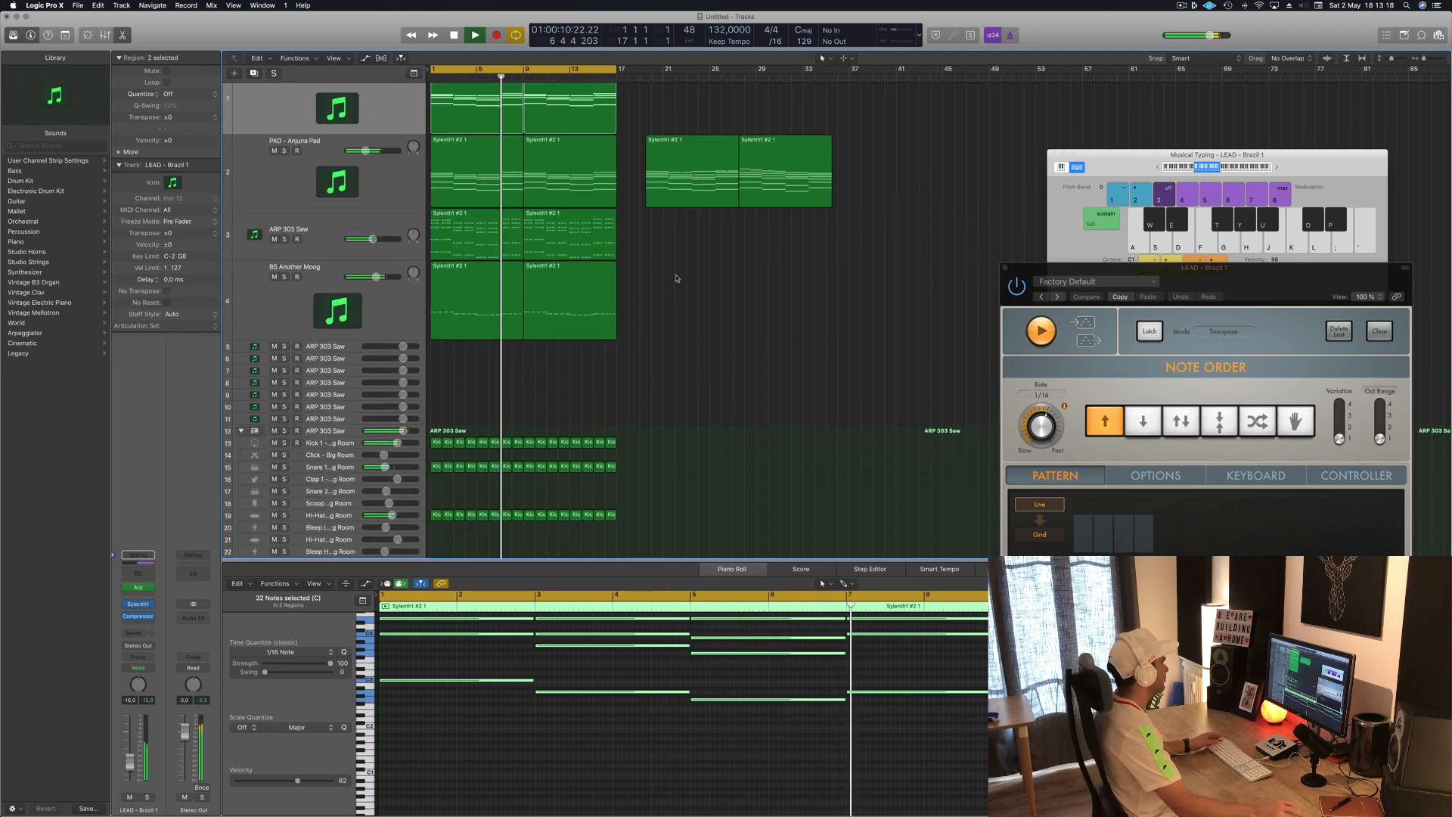
scroll(303, 121, up, 1)
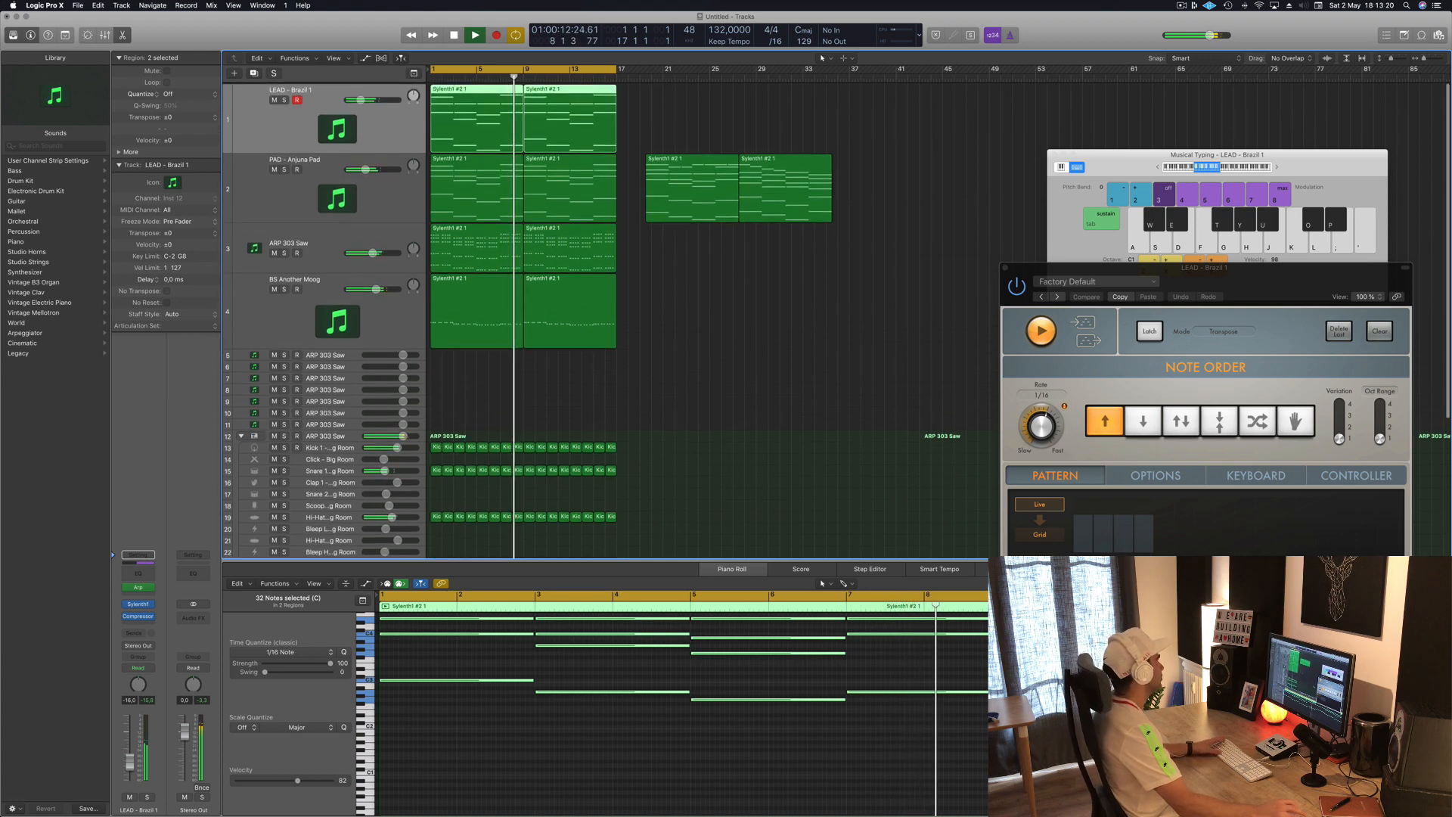
click(285, 98)
click(285, 98)
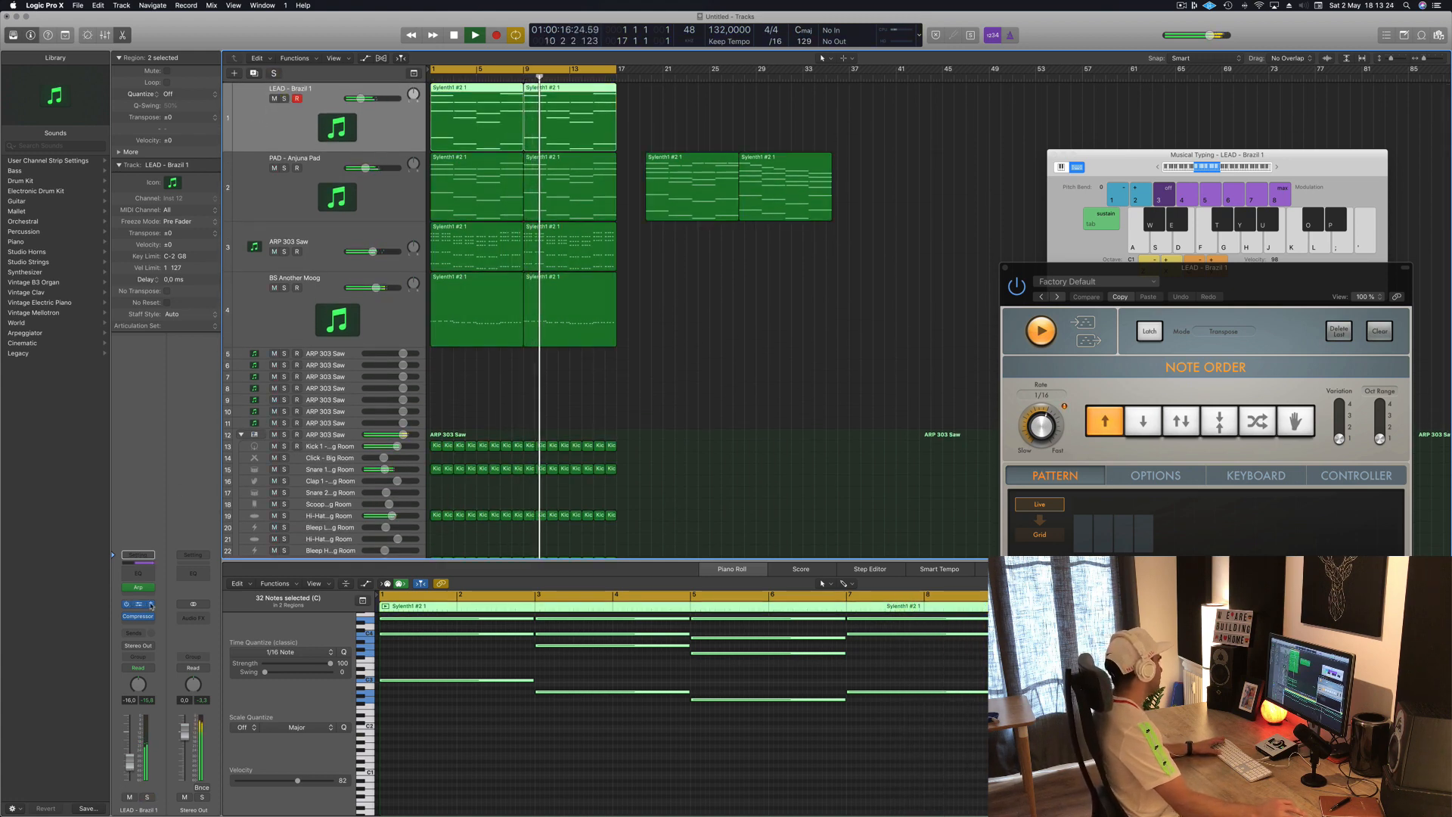
click(136, 636)
mouse_move(162, 651)
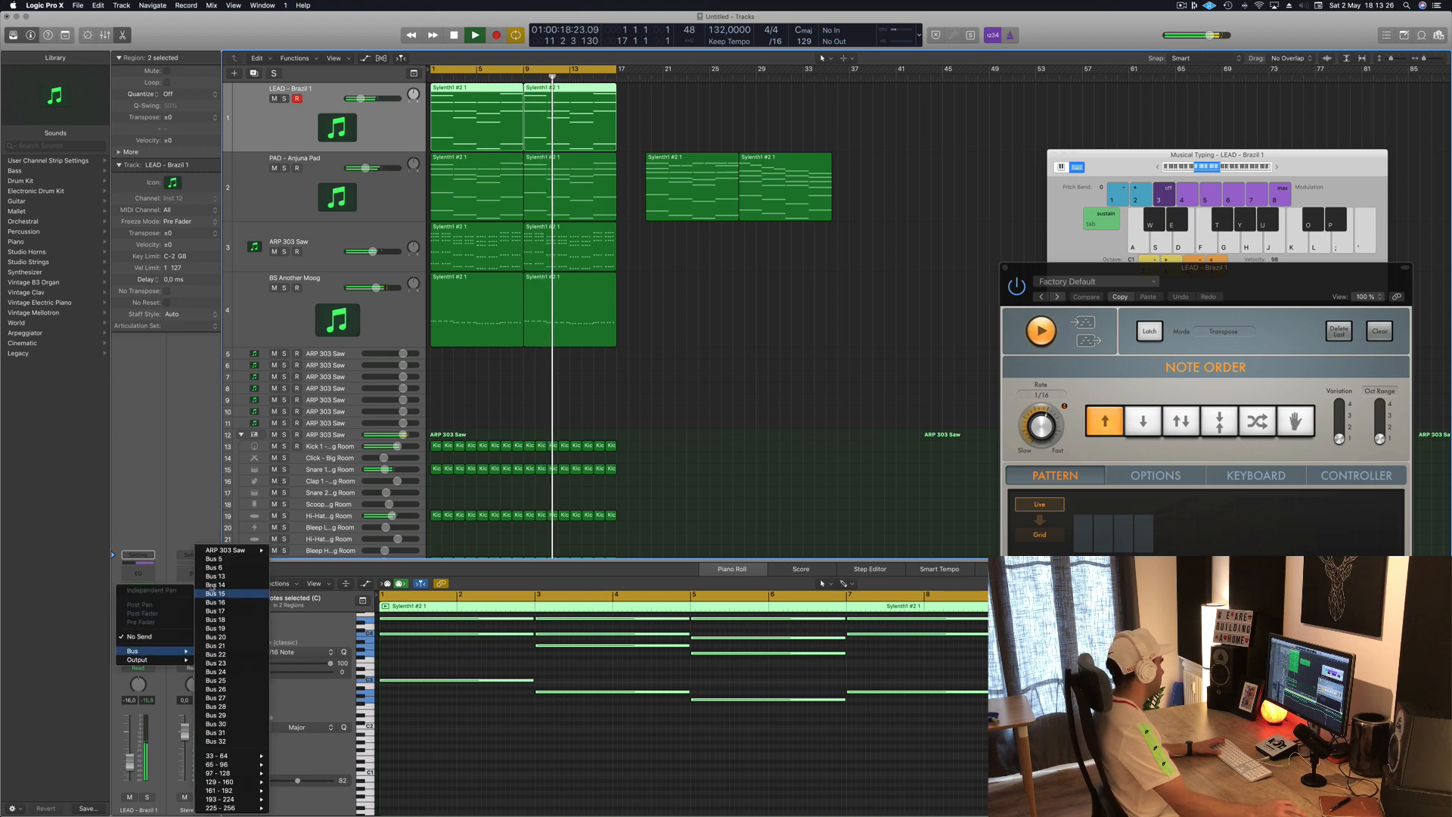
click(215, 559)
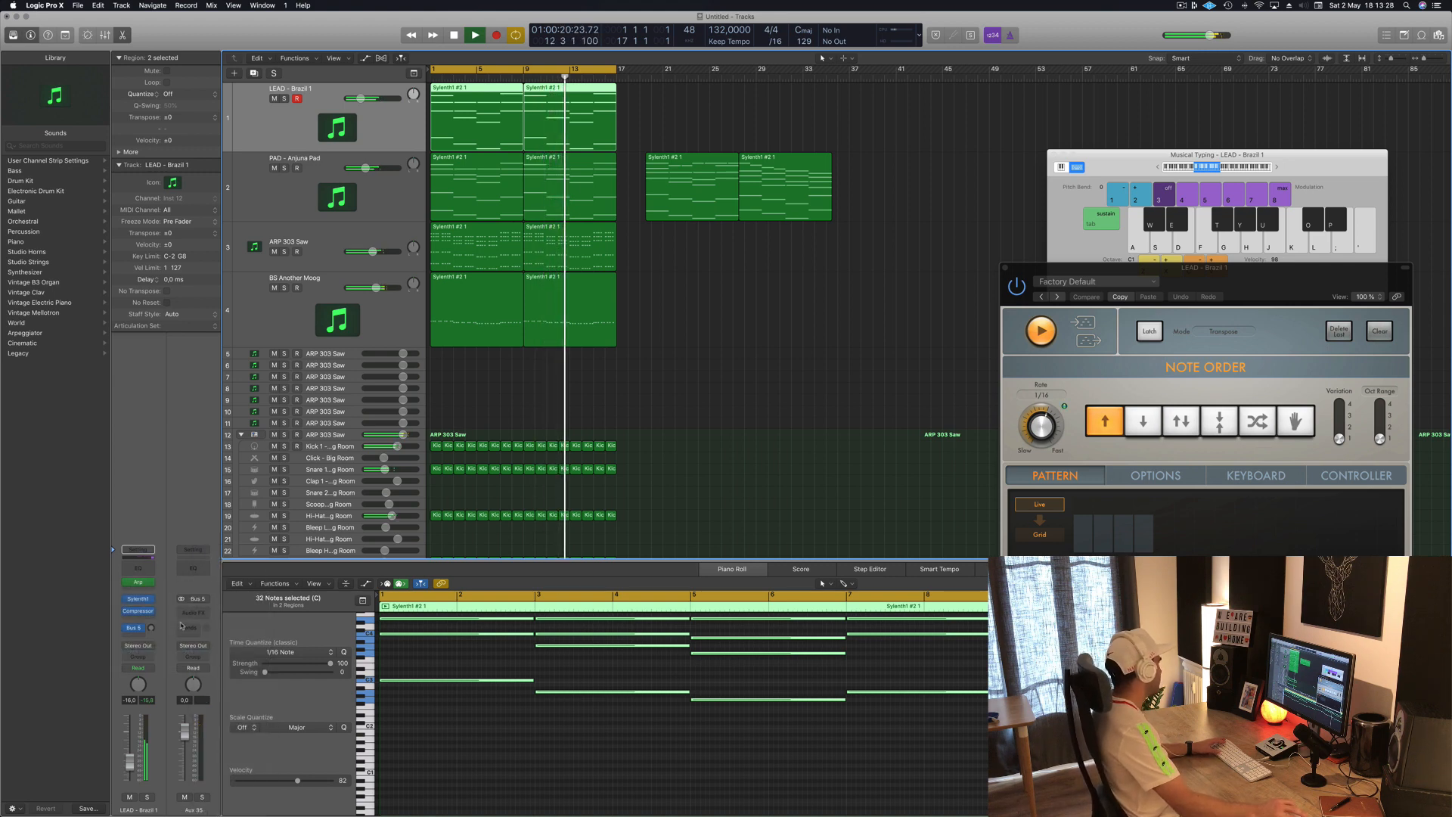
Insert a stereo SilverVerb on the Bus 5 aux, load the grandiose preset, and close its window.
click(195, 617)
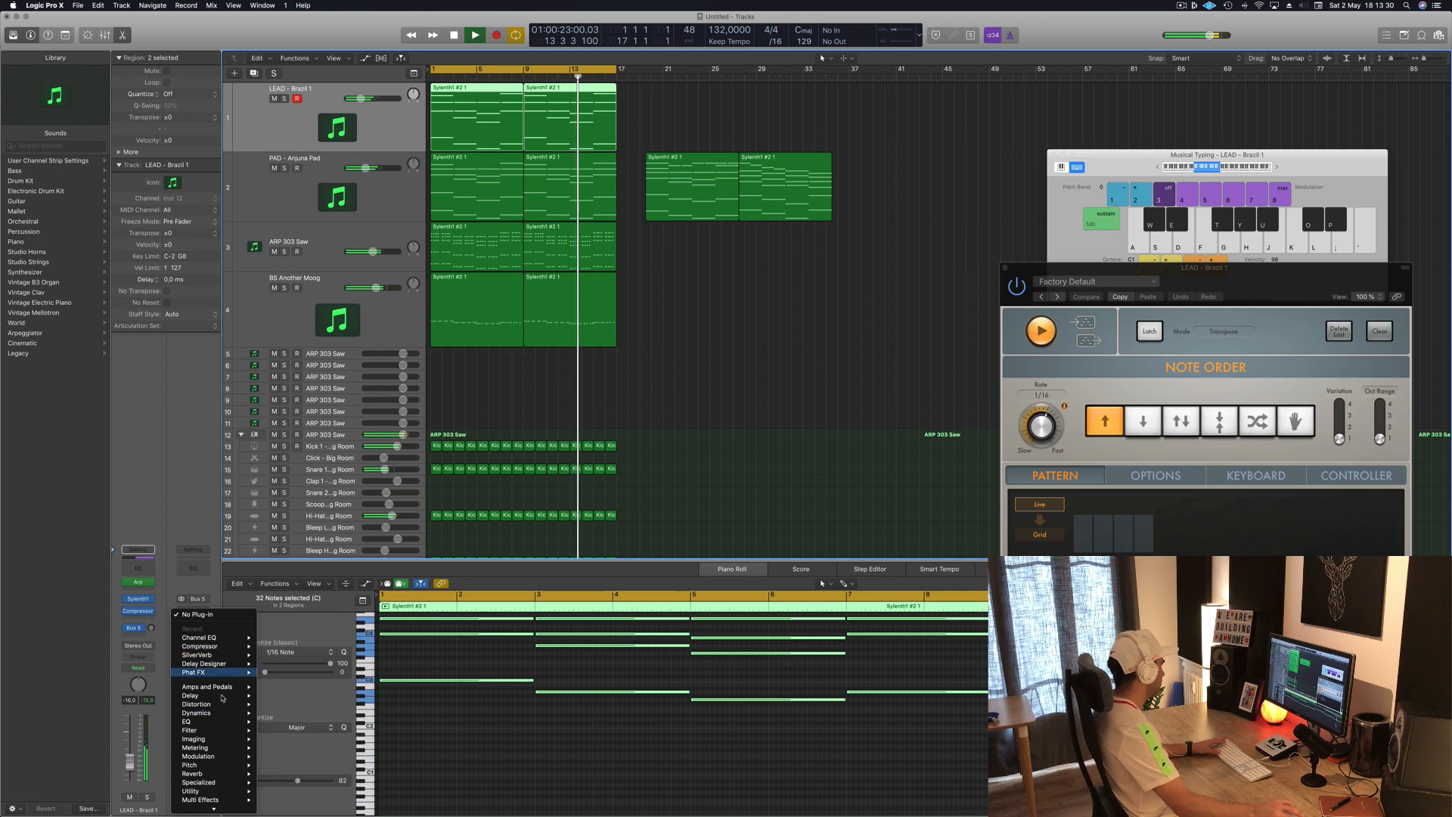
click(198, 654)
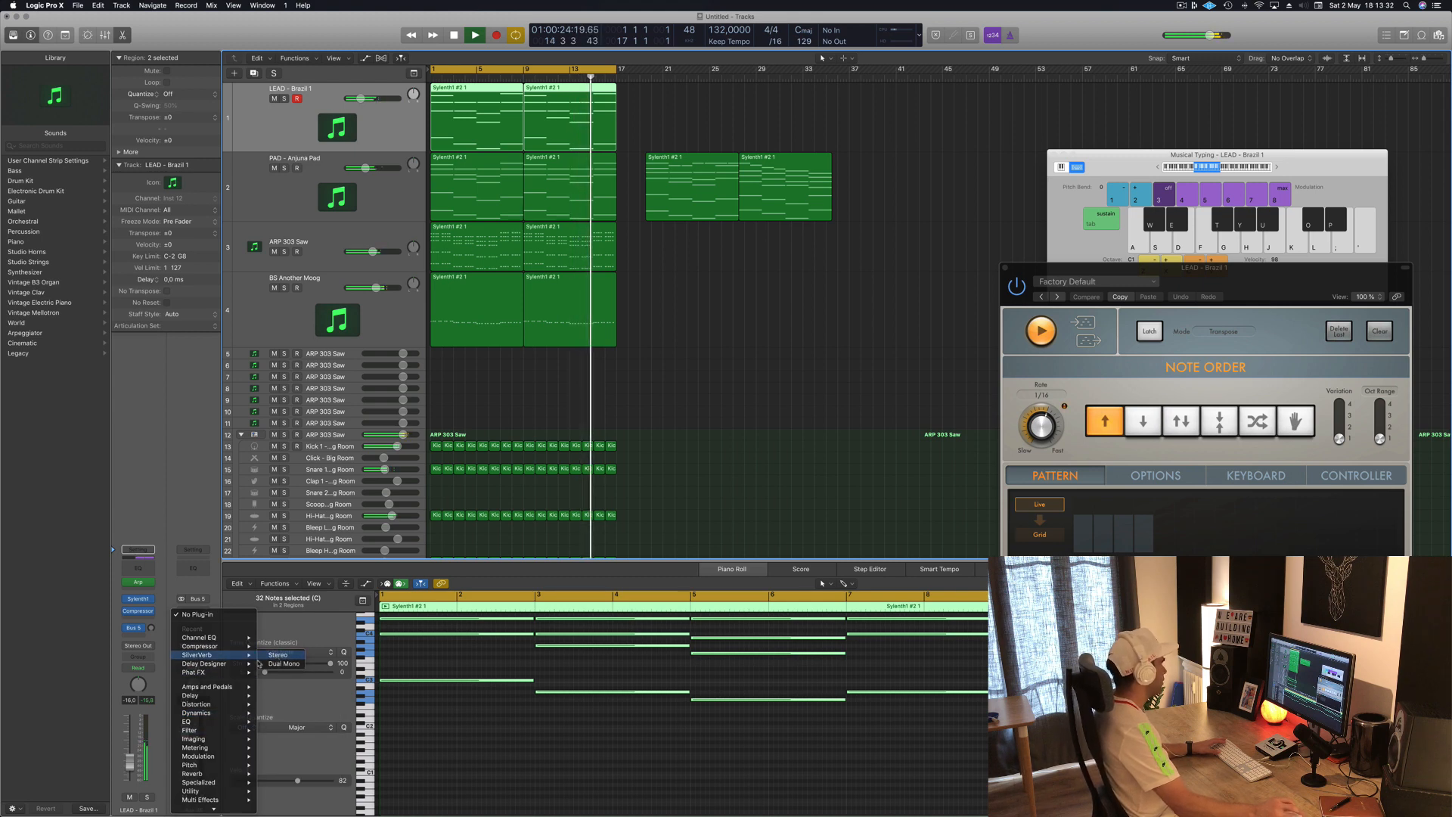
click(128, 41)
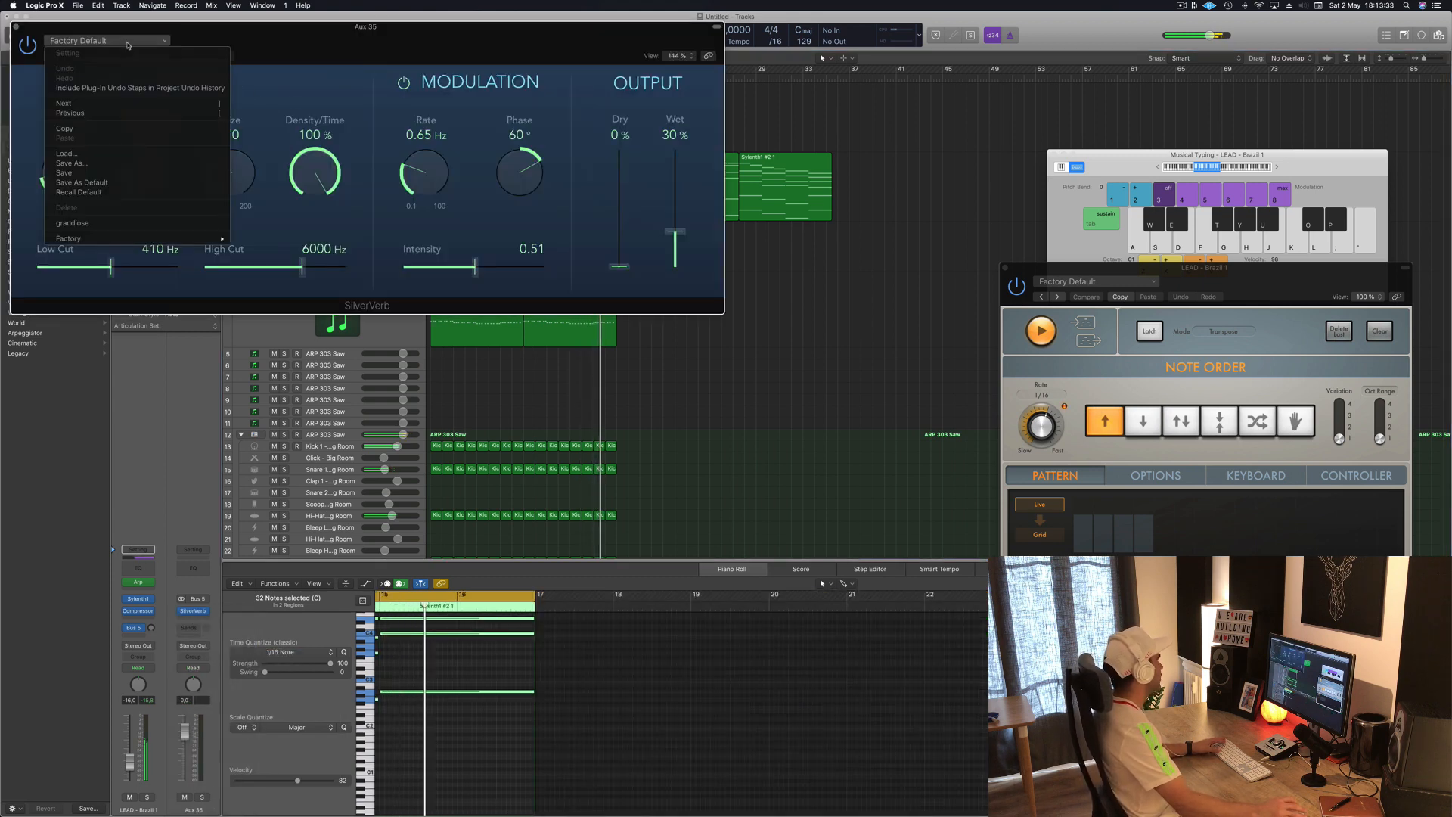
click(113, 223)
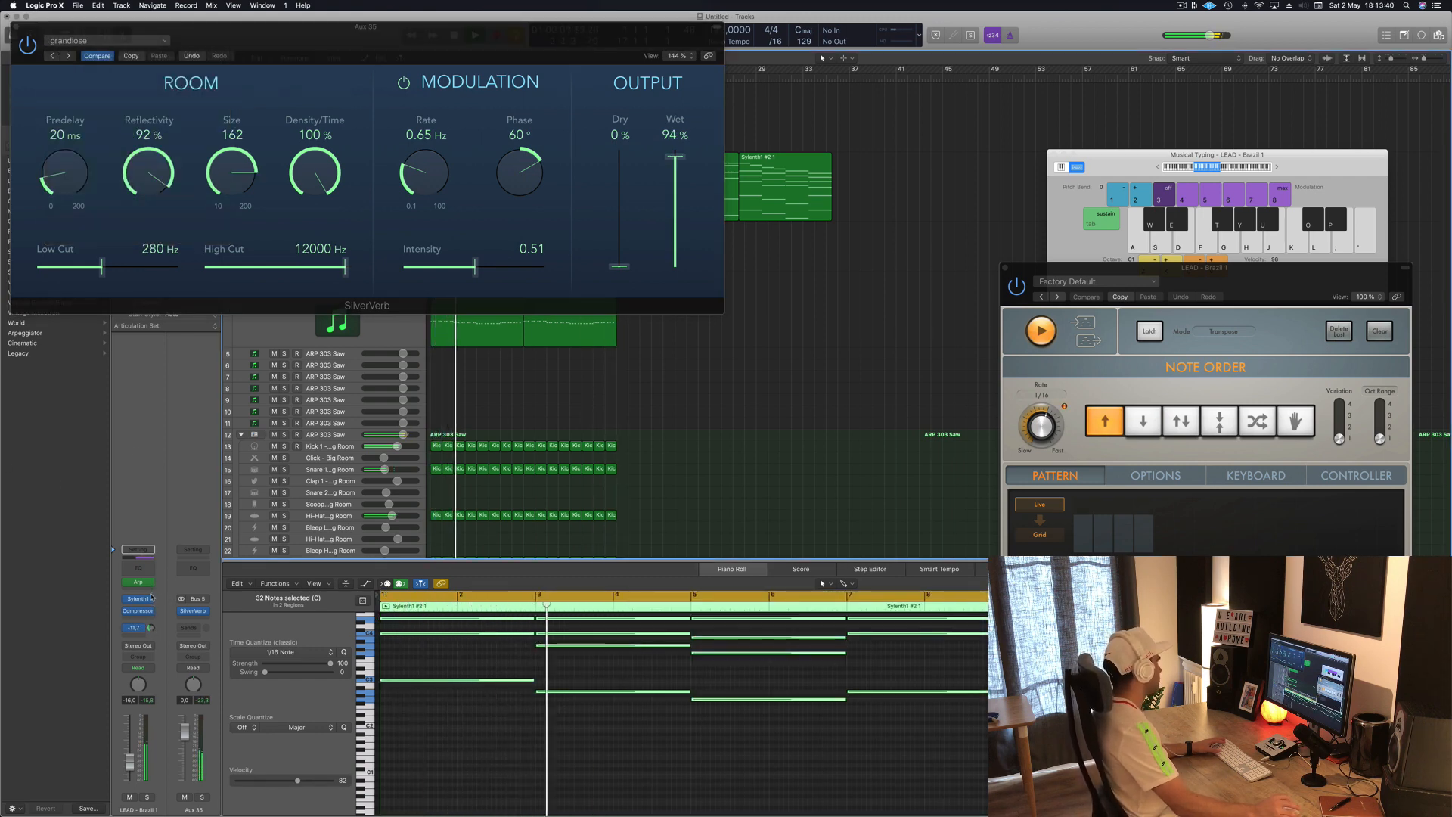
click(16, 26)
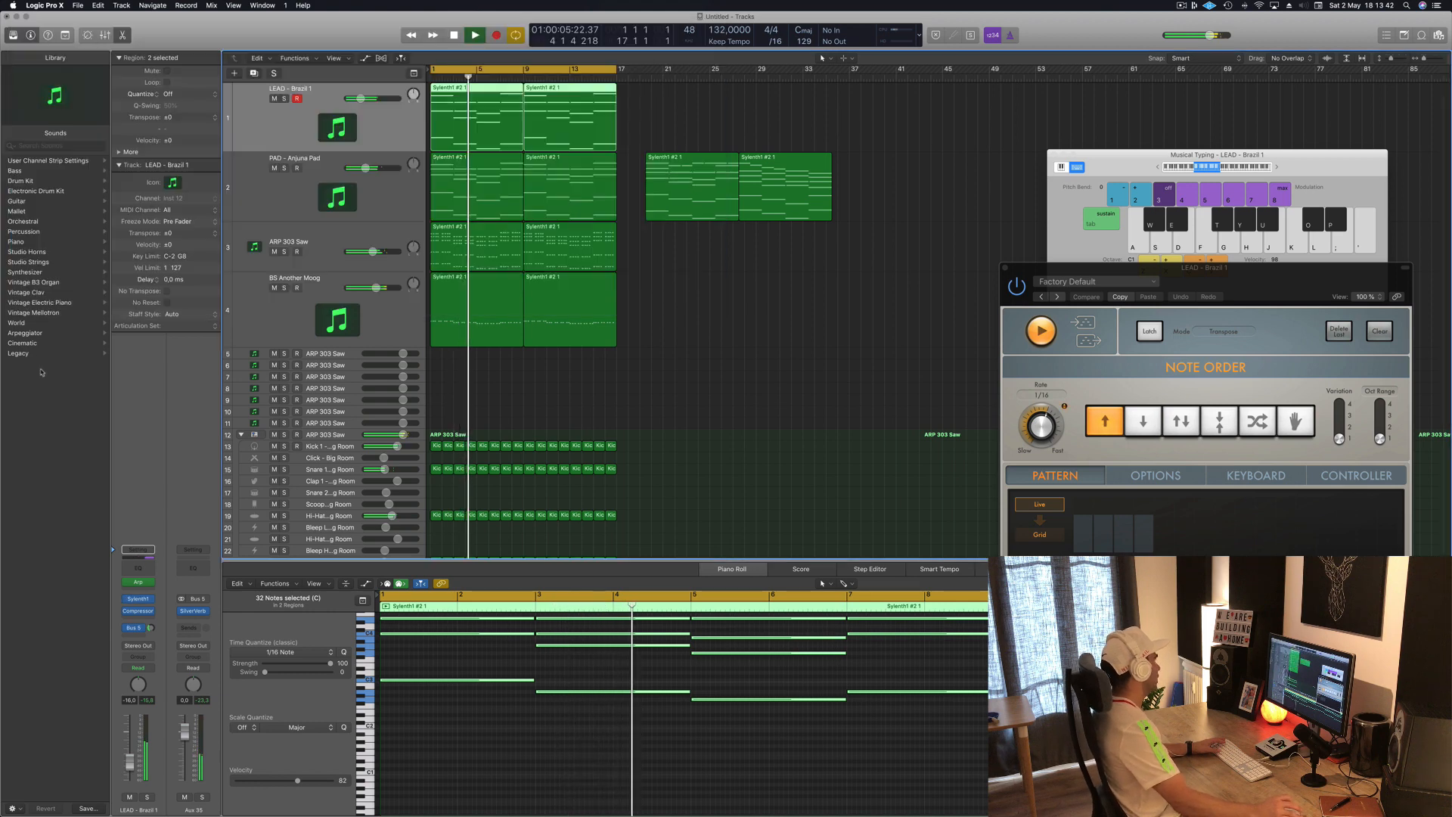
Insert a Compressor after the SilverVerb on the Bus 5 aux, sidechain it to Bus 6 with auto gain off, and close it.
click(202, 621)
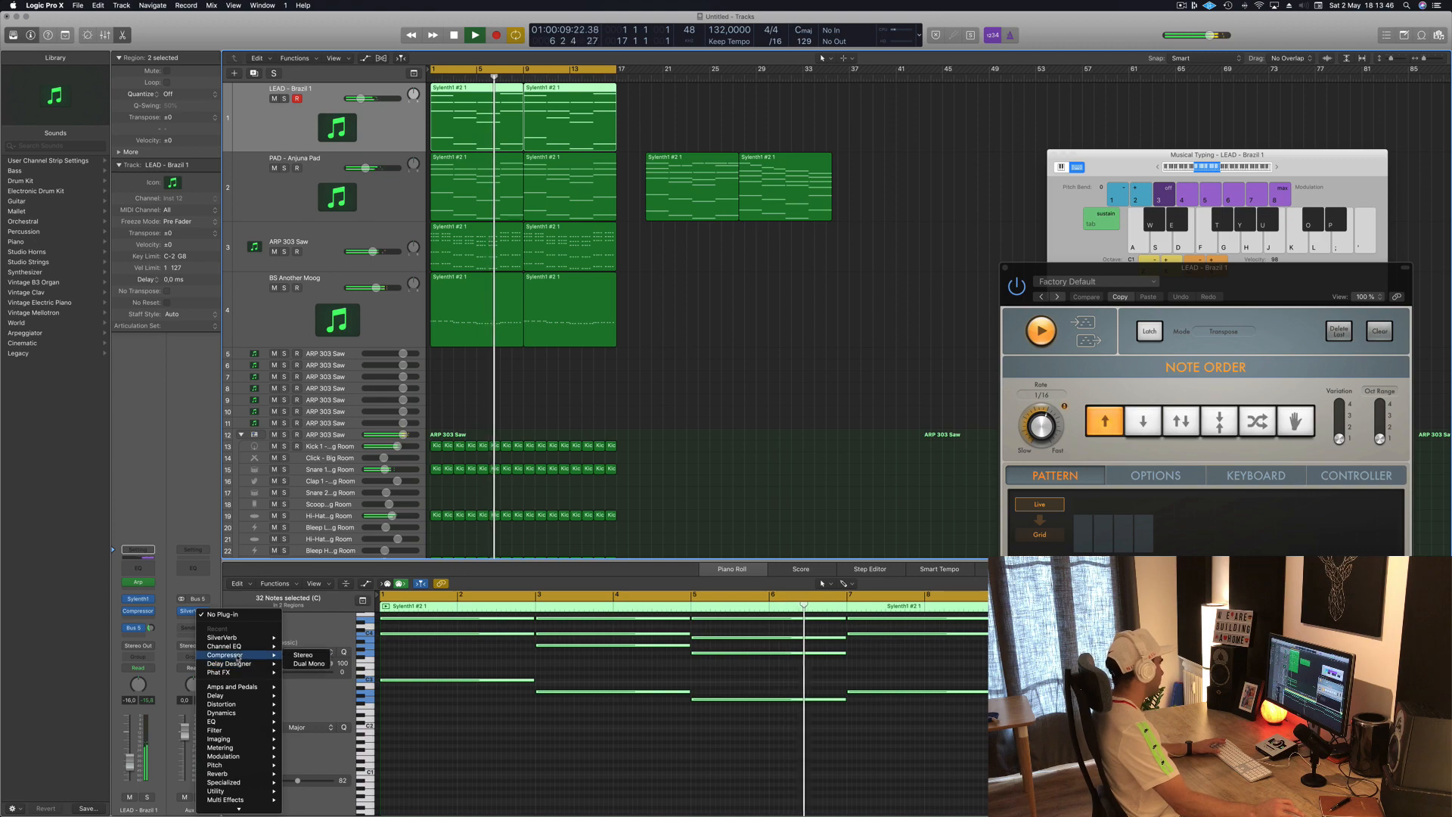
click(287, 655)
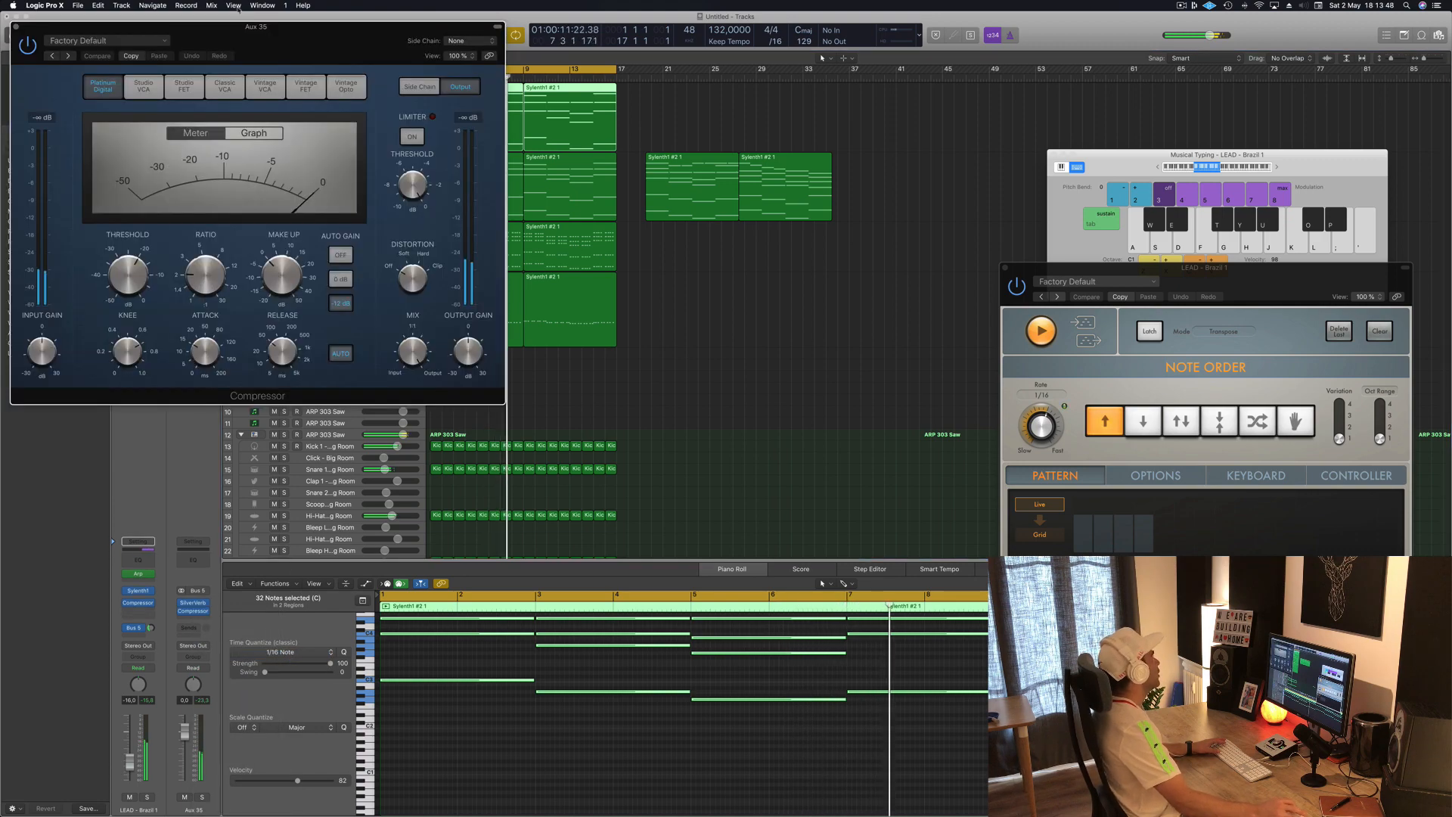
drag(226, 26, 661, 113)
click(896, 113)
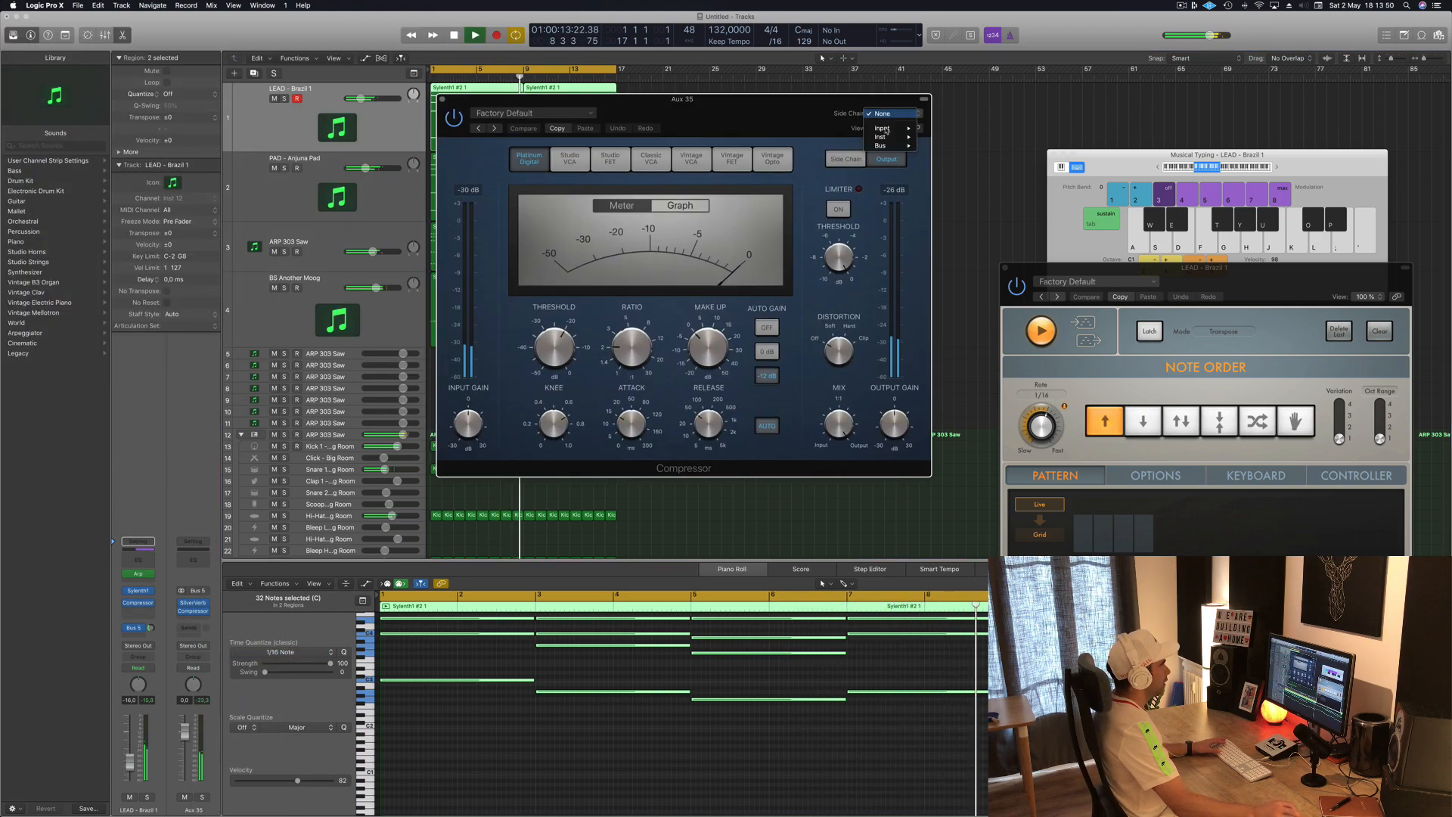
mouse_move(884, 145)
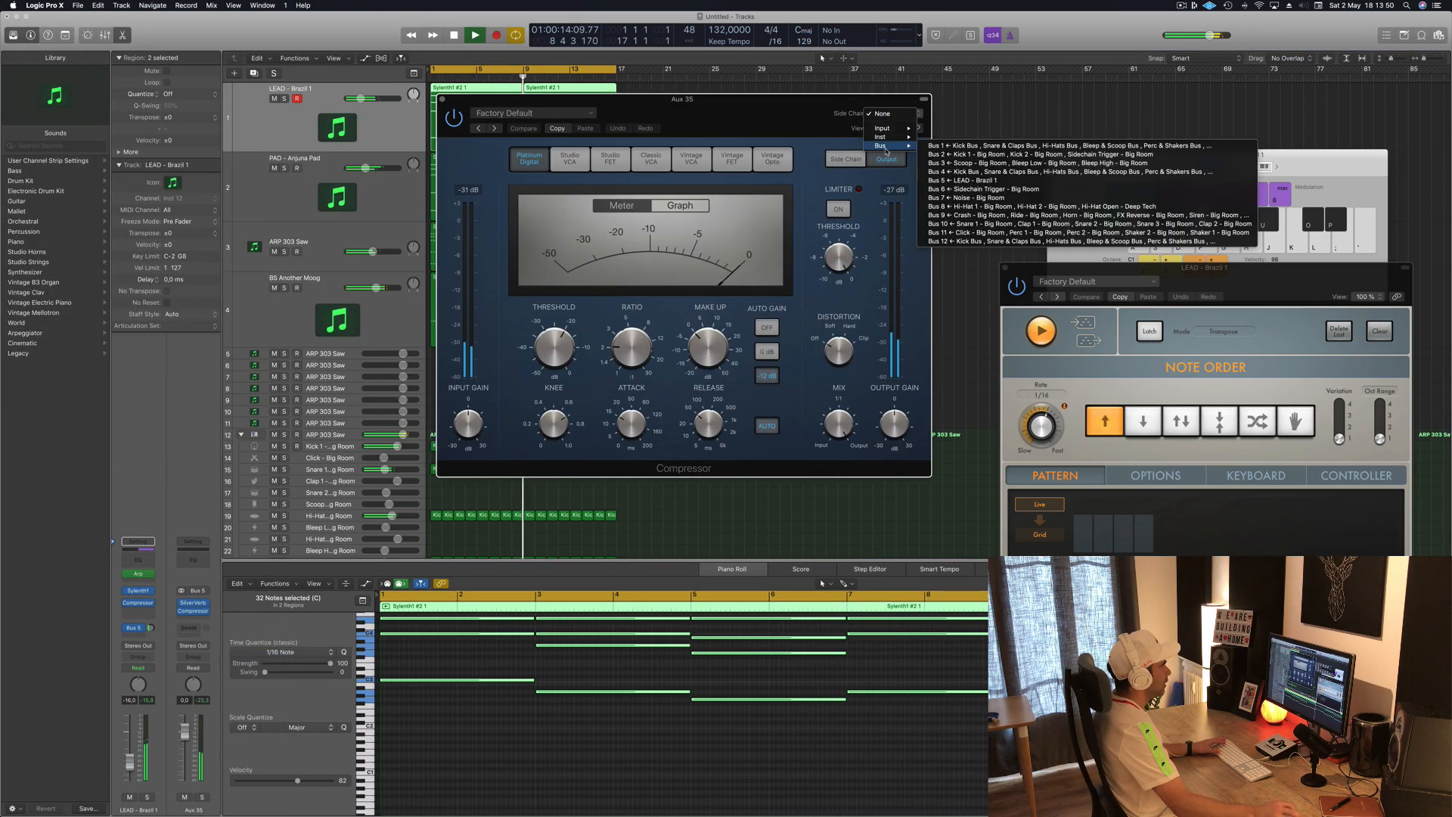
click(1007, 189)
drag(629, 403, 735, 384)
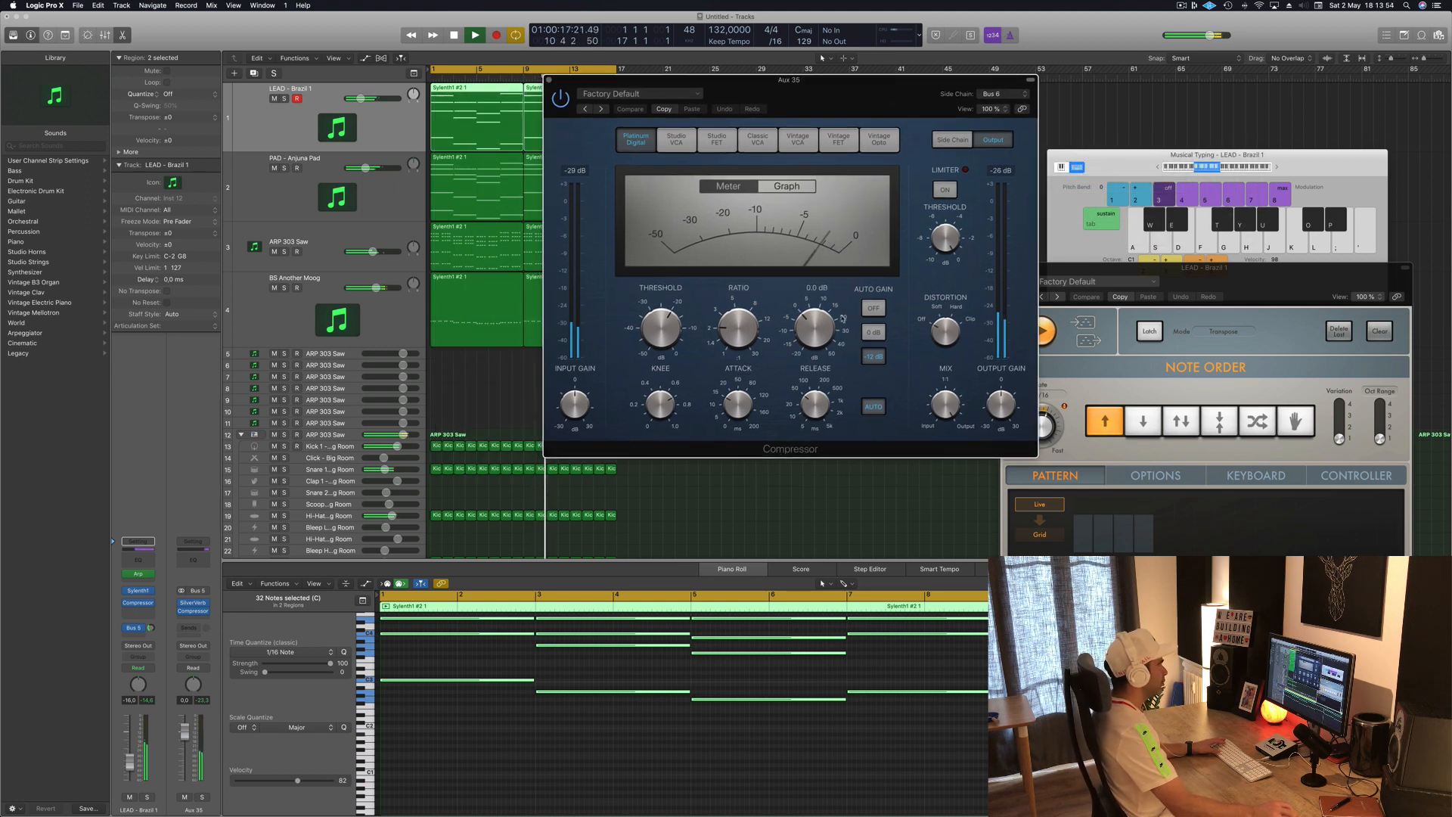
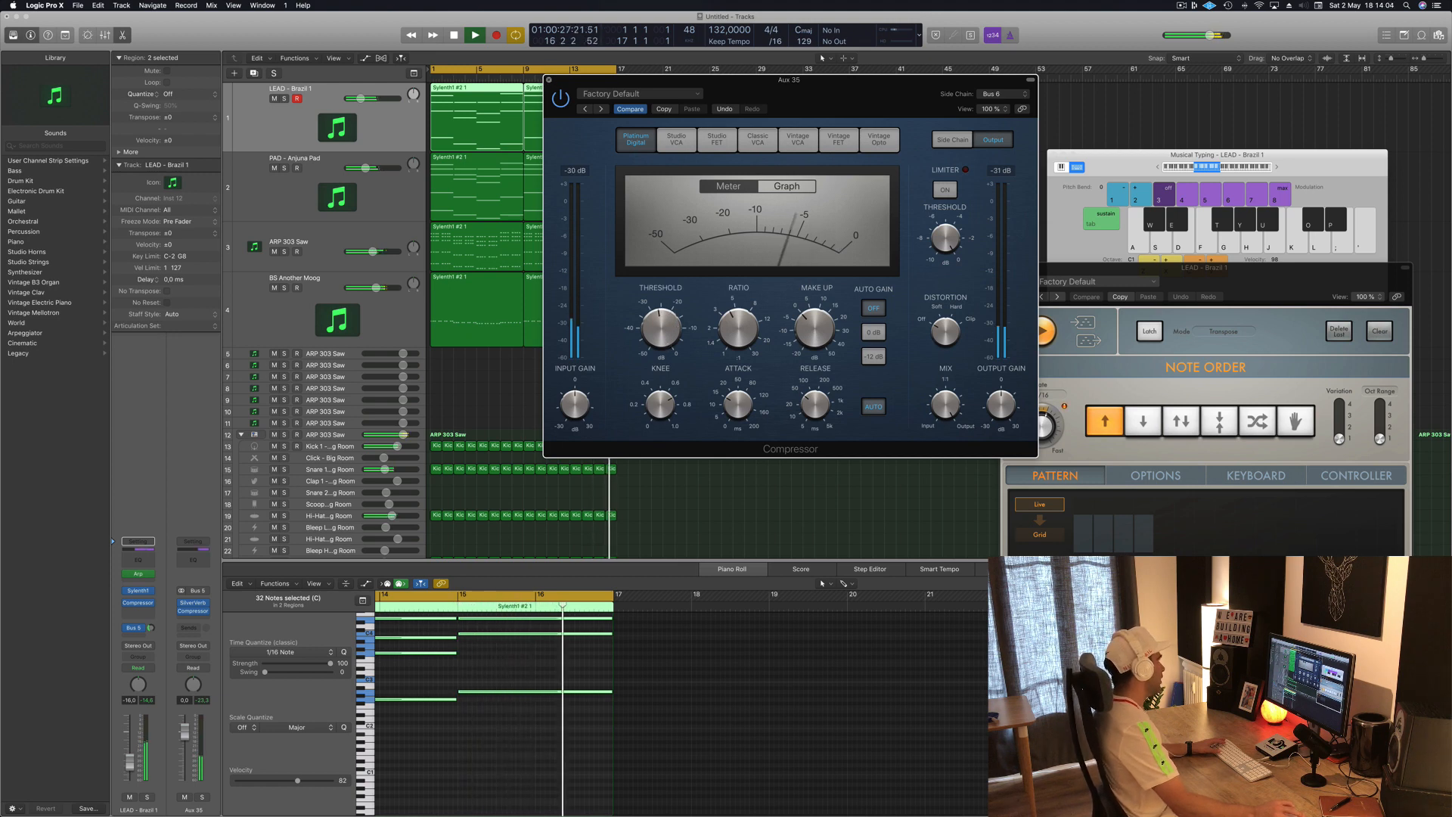
click(549, 79)
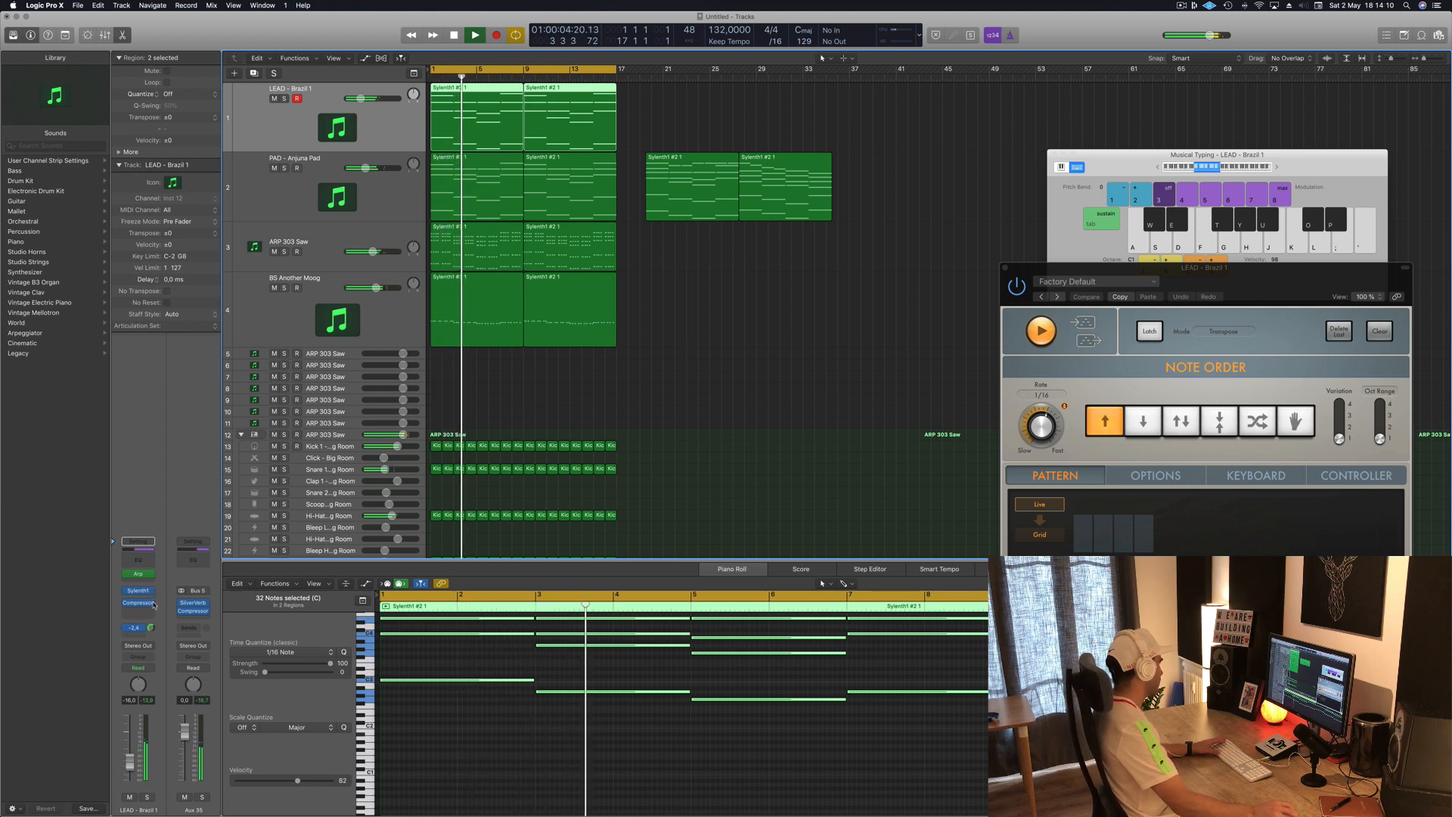
Raise the LEAD - Brazil 1 track's Bus 5 send, set its volume to -14.8 dB, and replay from bar 1.
drag(153, 612, 151, 627)
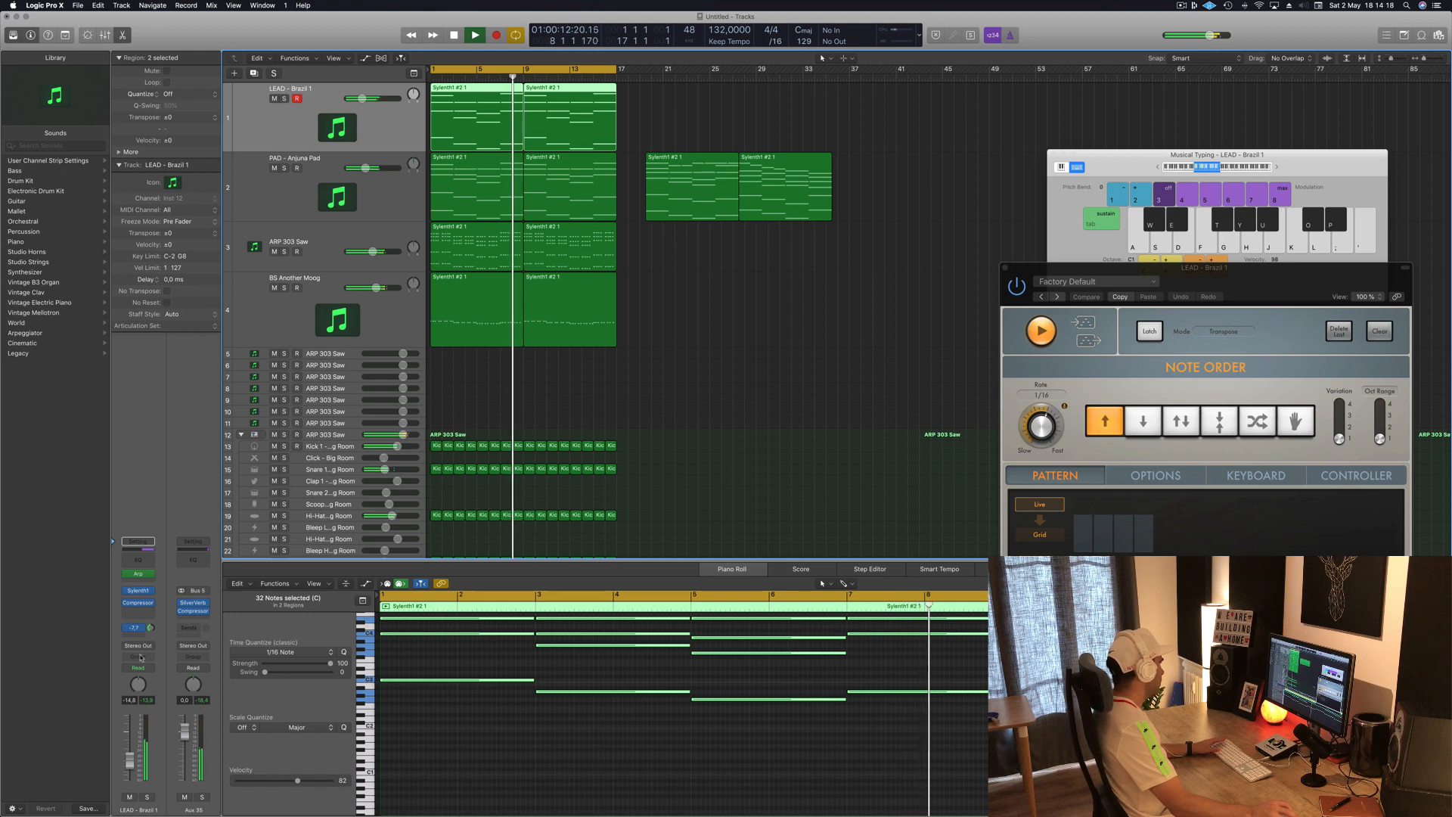
key(Return)
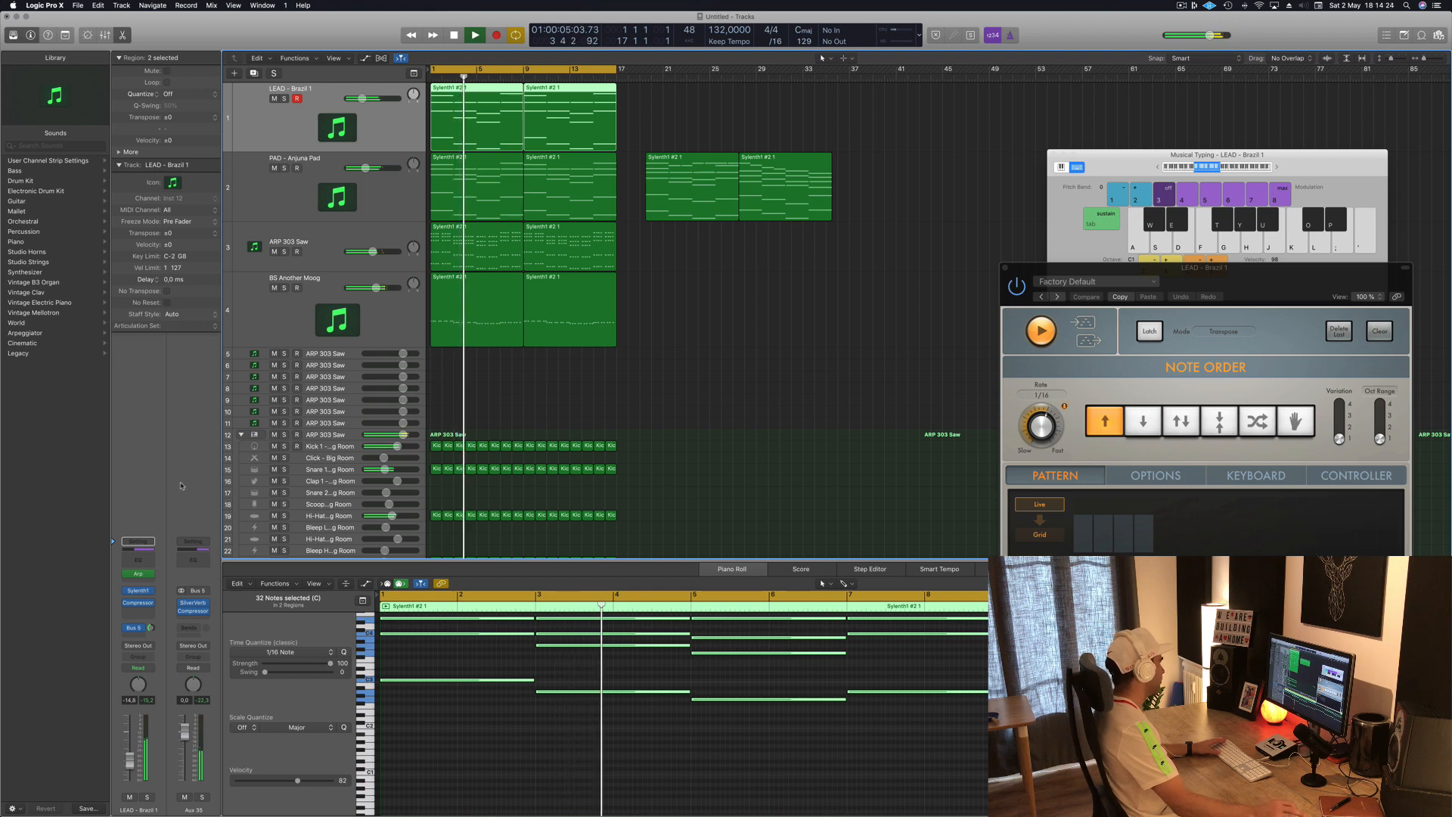
Add a send to Bus 6 on the Bus 5 reverb aux and adjust its level.
click(193, 628)
mouse_move(207, 649)
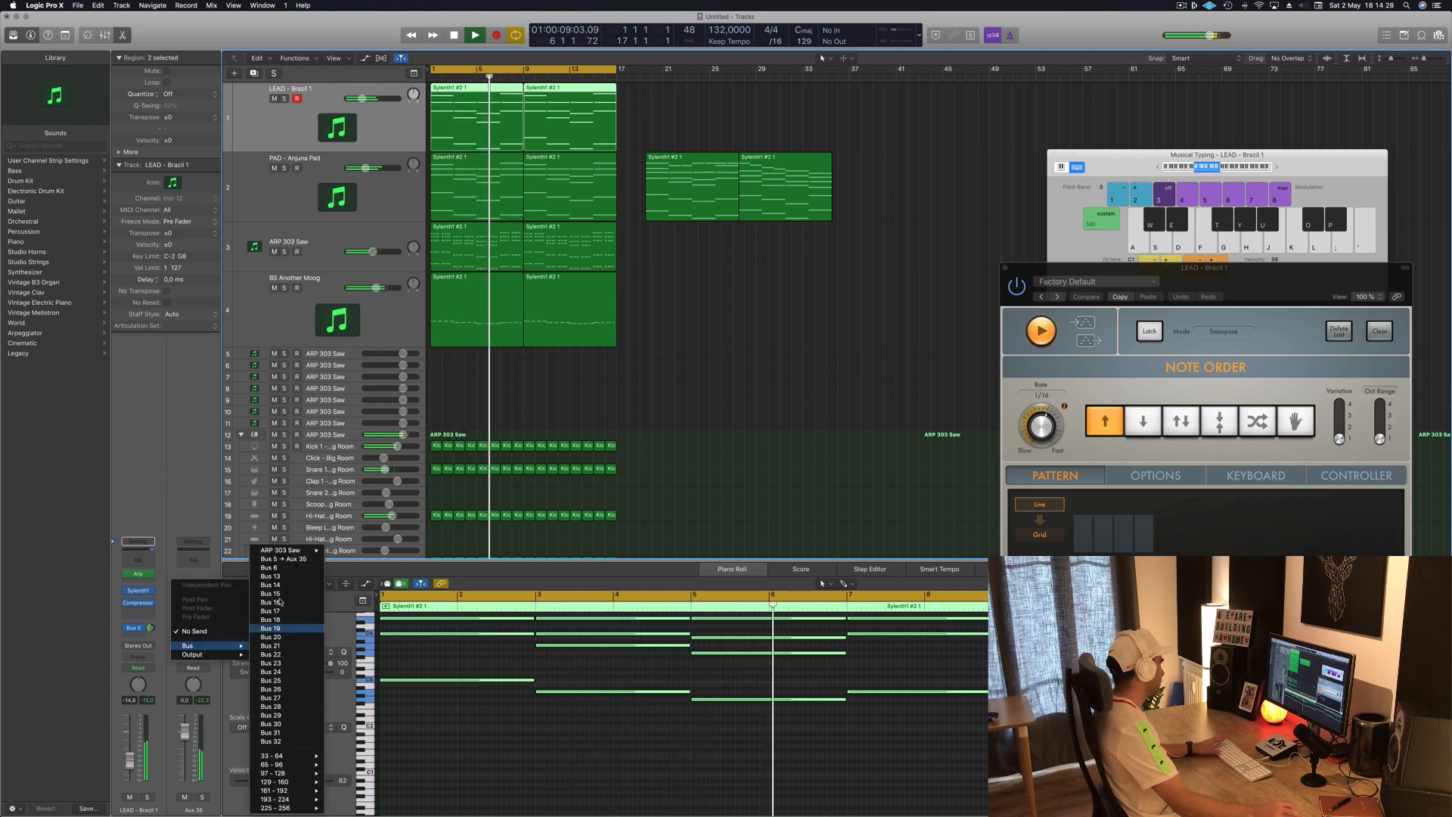
click(272, 567)
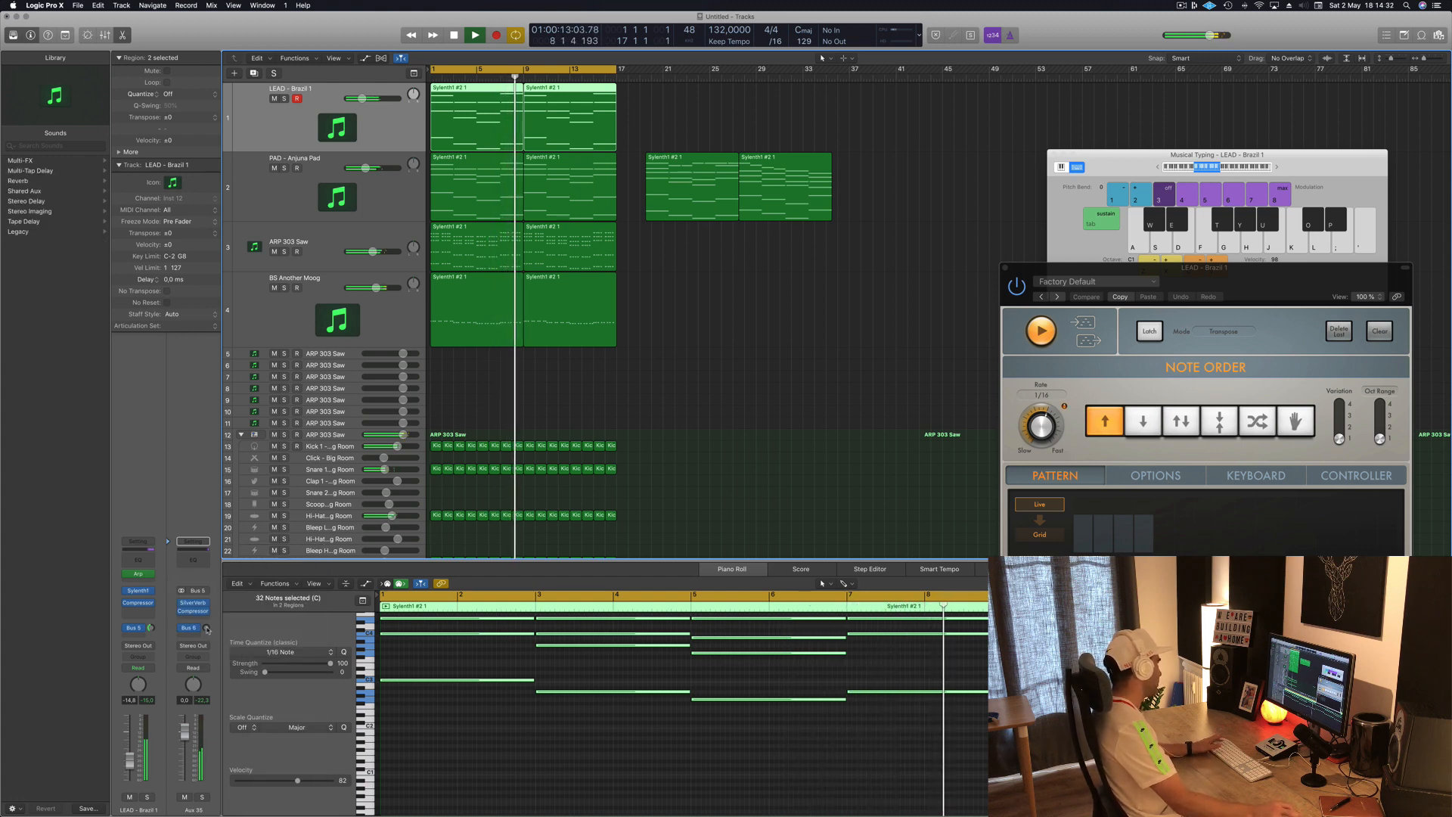
mouse_move(206, 629)
mouse_down()
mouse_move(209, 614)
mouse_move(208, 641)
mouse_up()
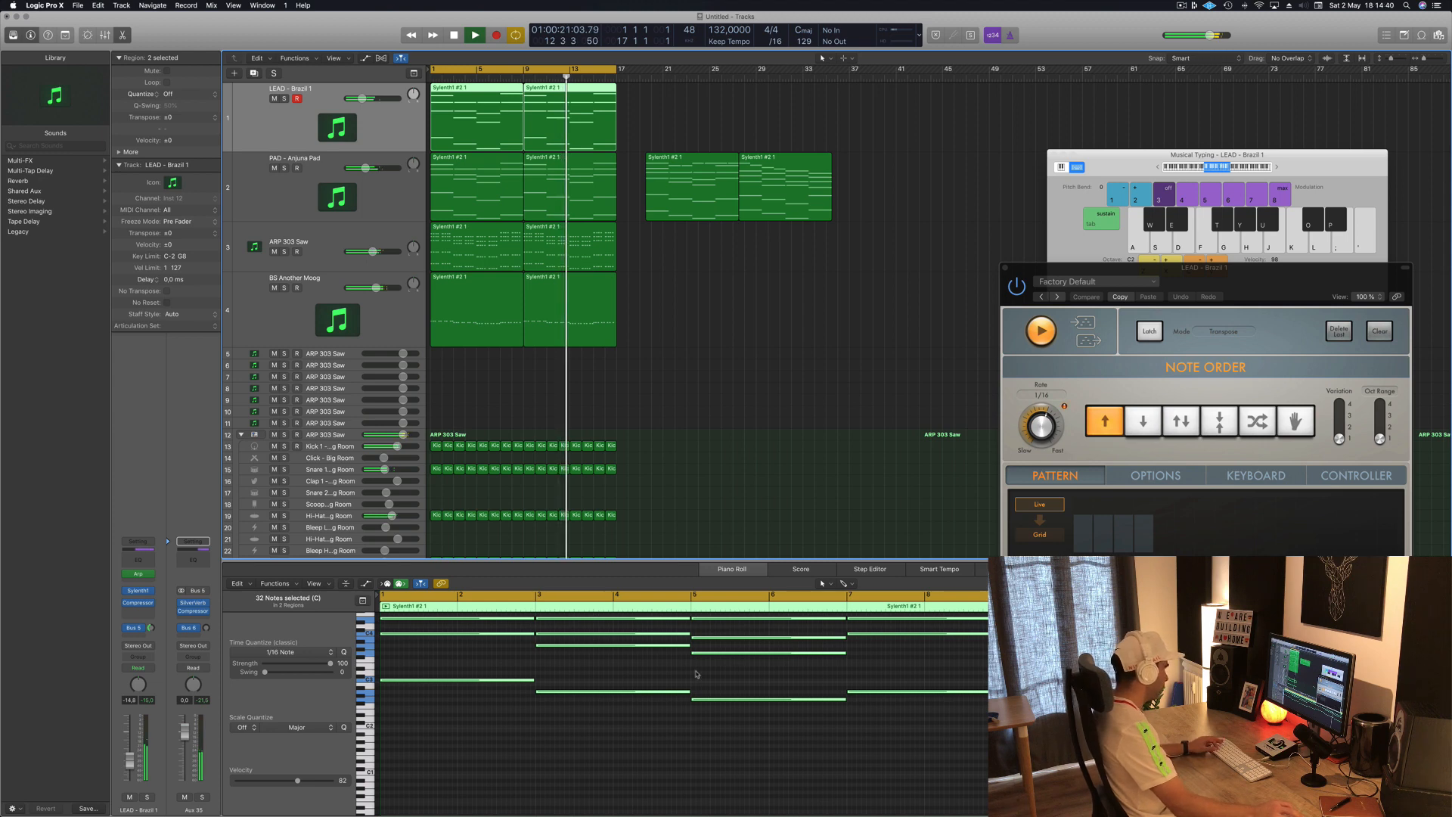
Close the Musical Typing window and deselect the LEAD - Brazil 1 regions.
drag(1120, 161, 1090, 161)
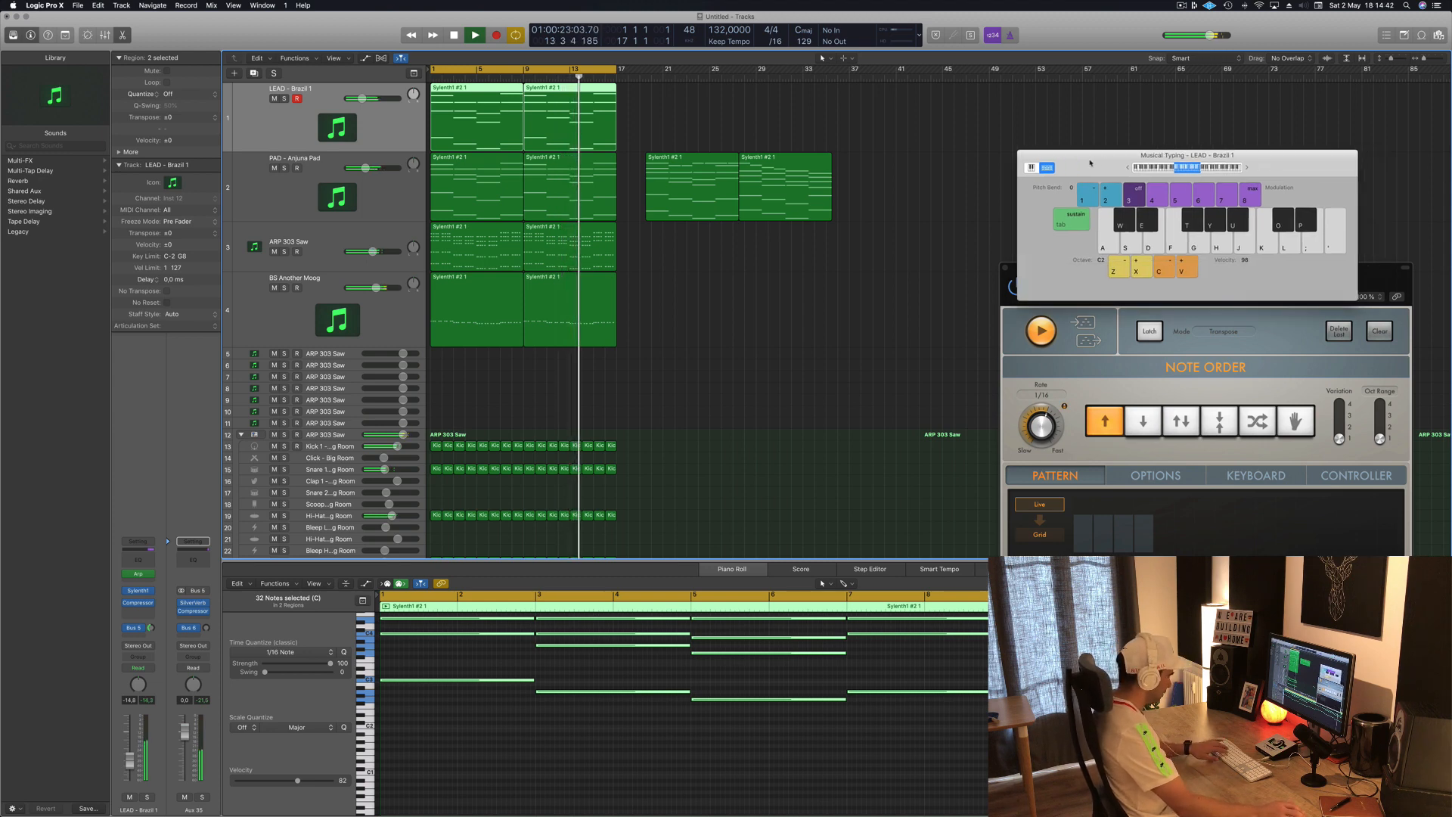
key(super+k)
click(940, 235)
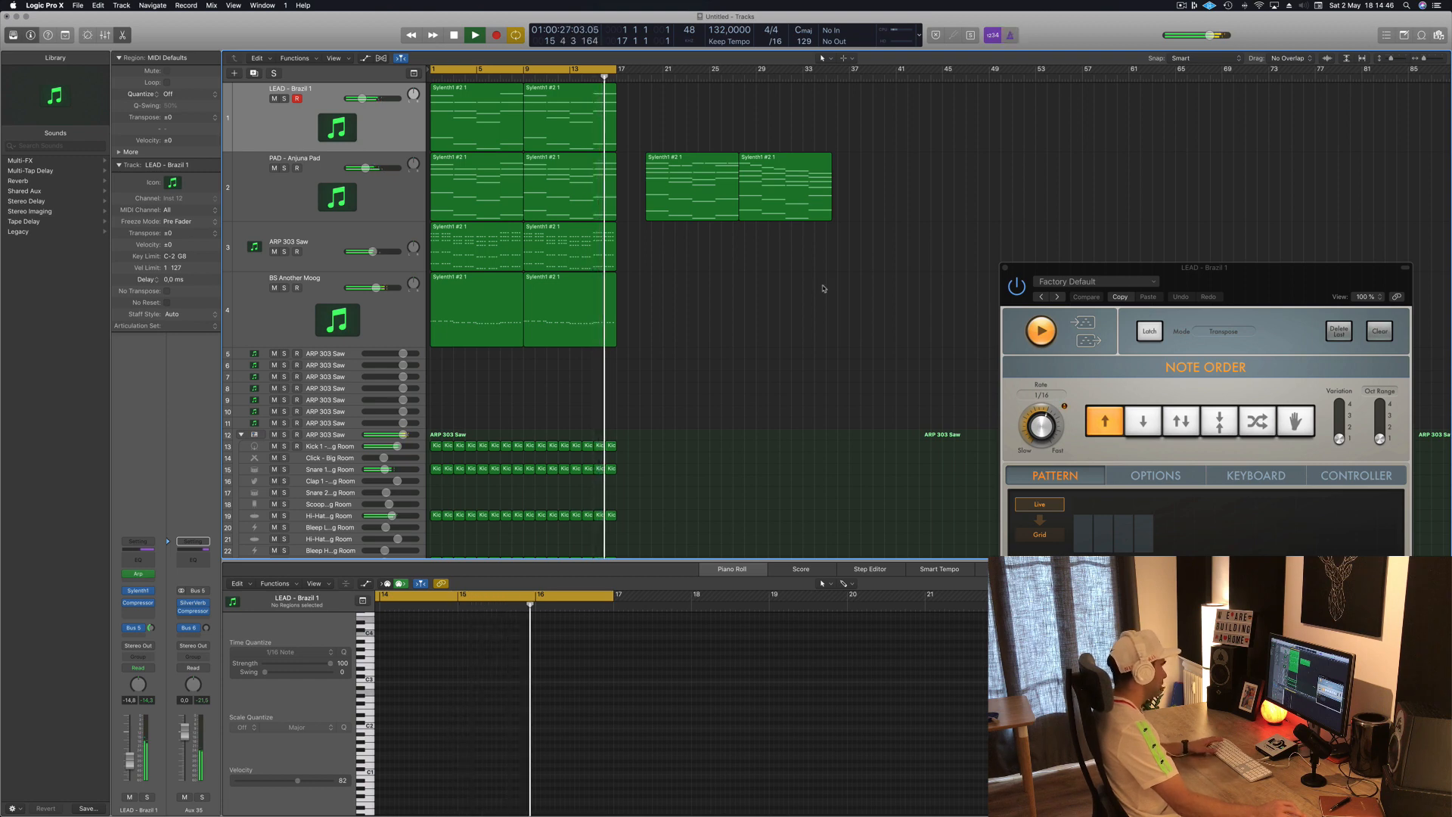
Stop playback, show the mixer's aux channels with the Arpeggiator window moved clear of them, and replay from bar 1.
key(space)
key(x)
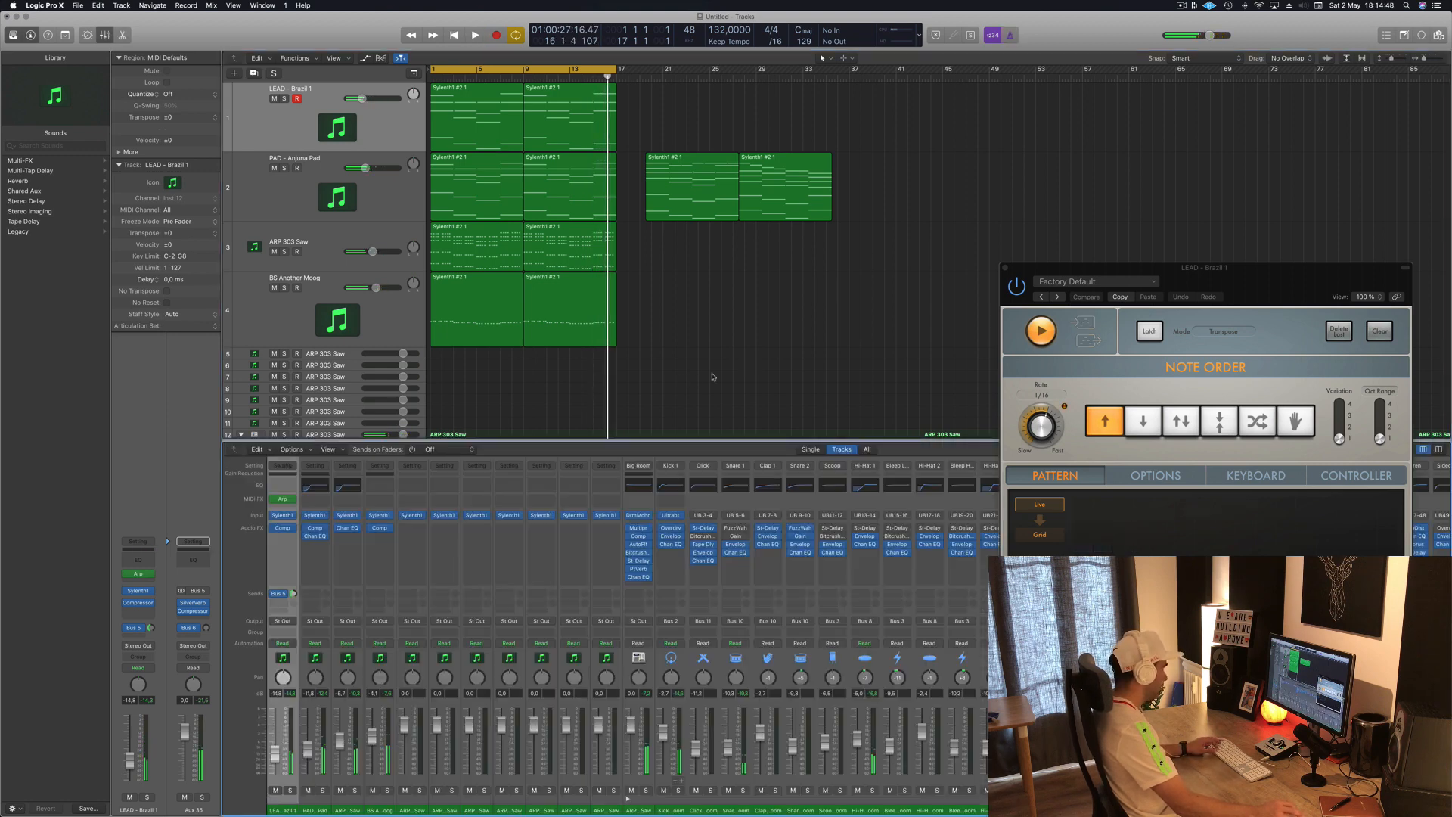
drag(1177, 275, 990, 86)
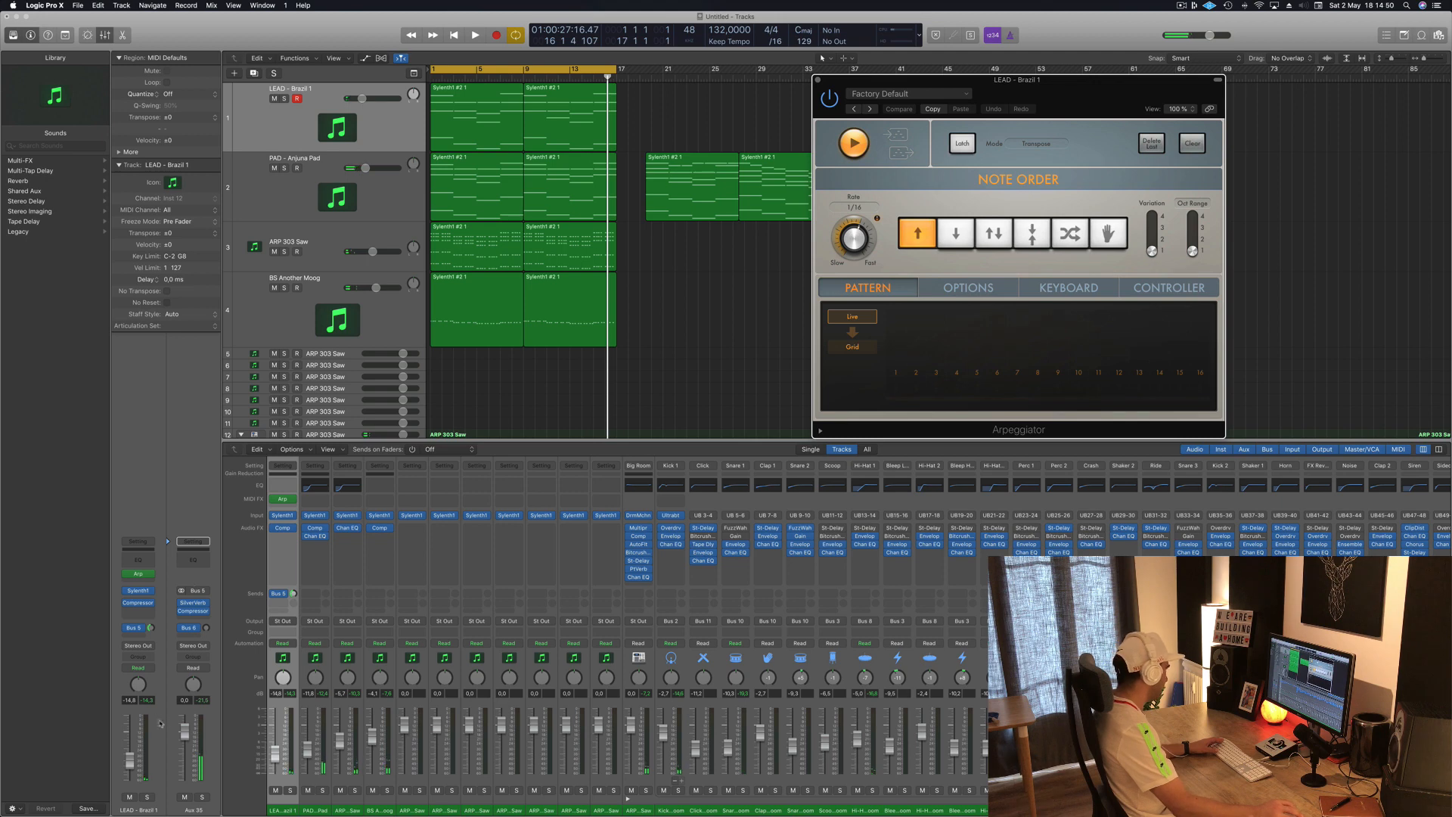
scroll(907, 785, right, 10)
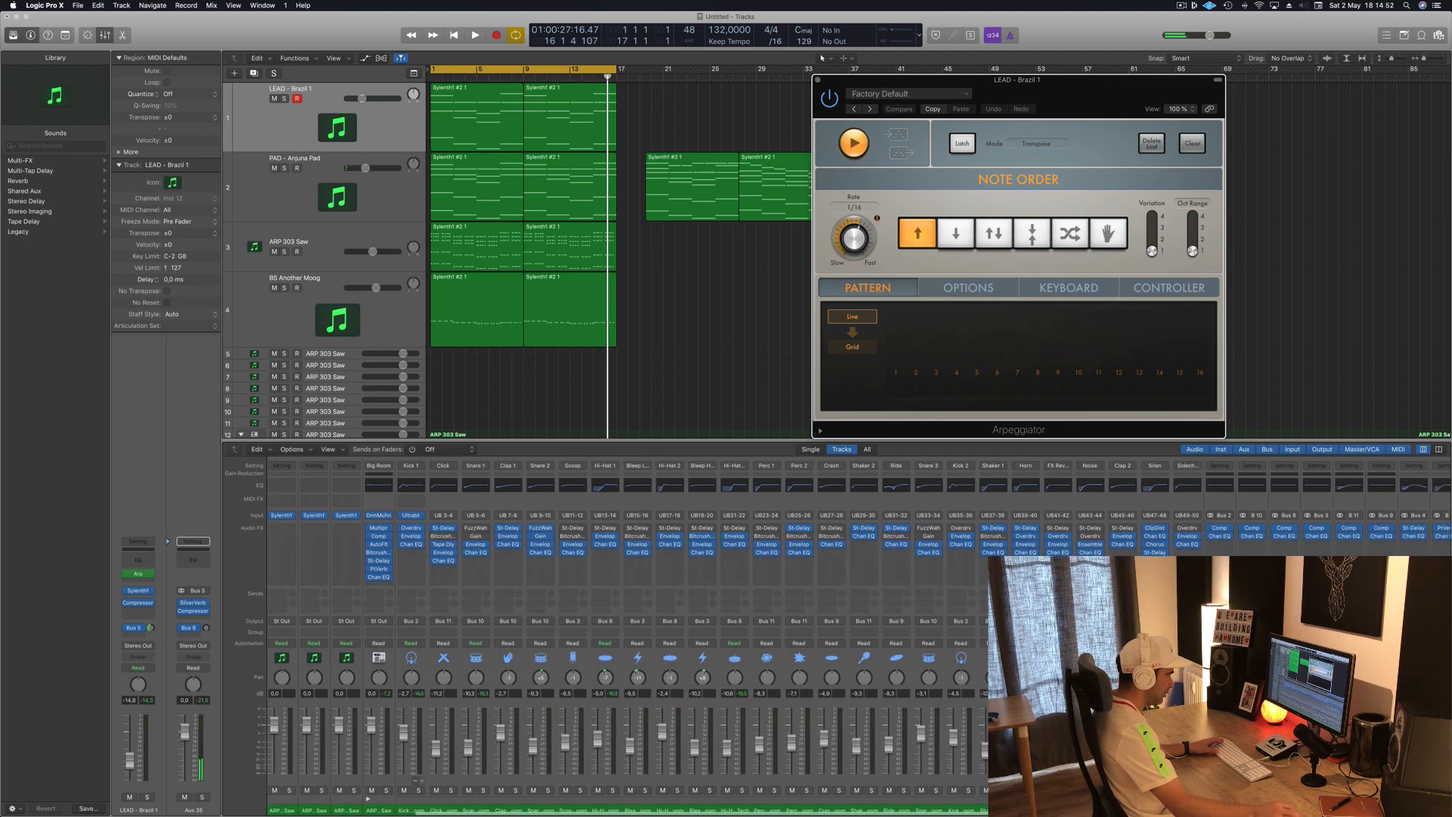
key(space)
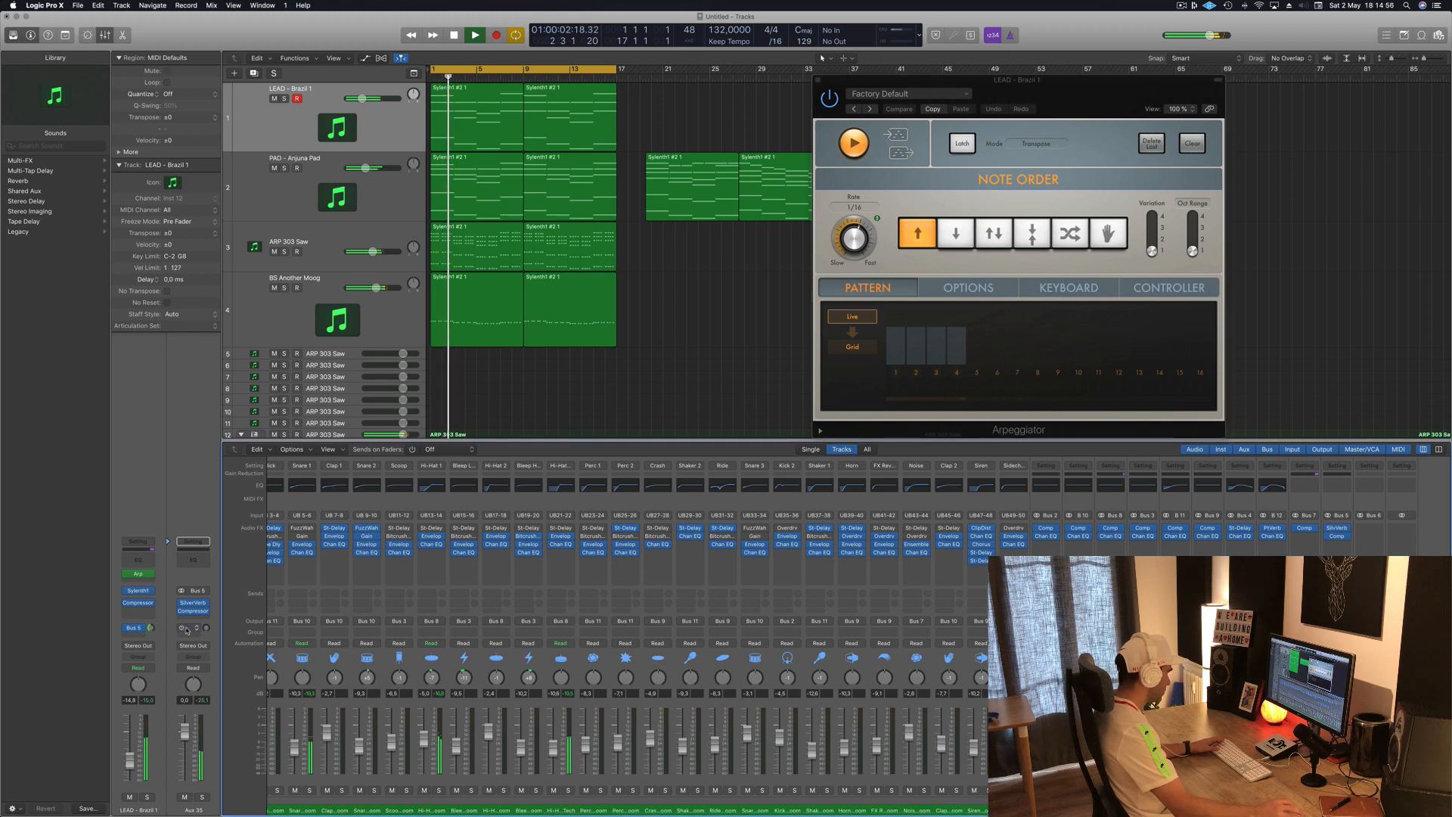
Insert a Ringshifter on the Bus 6 aux.
click(182, 629)
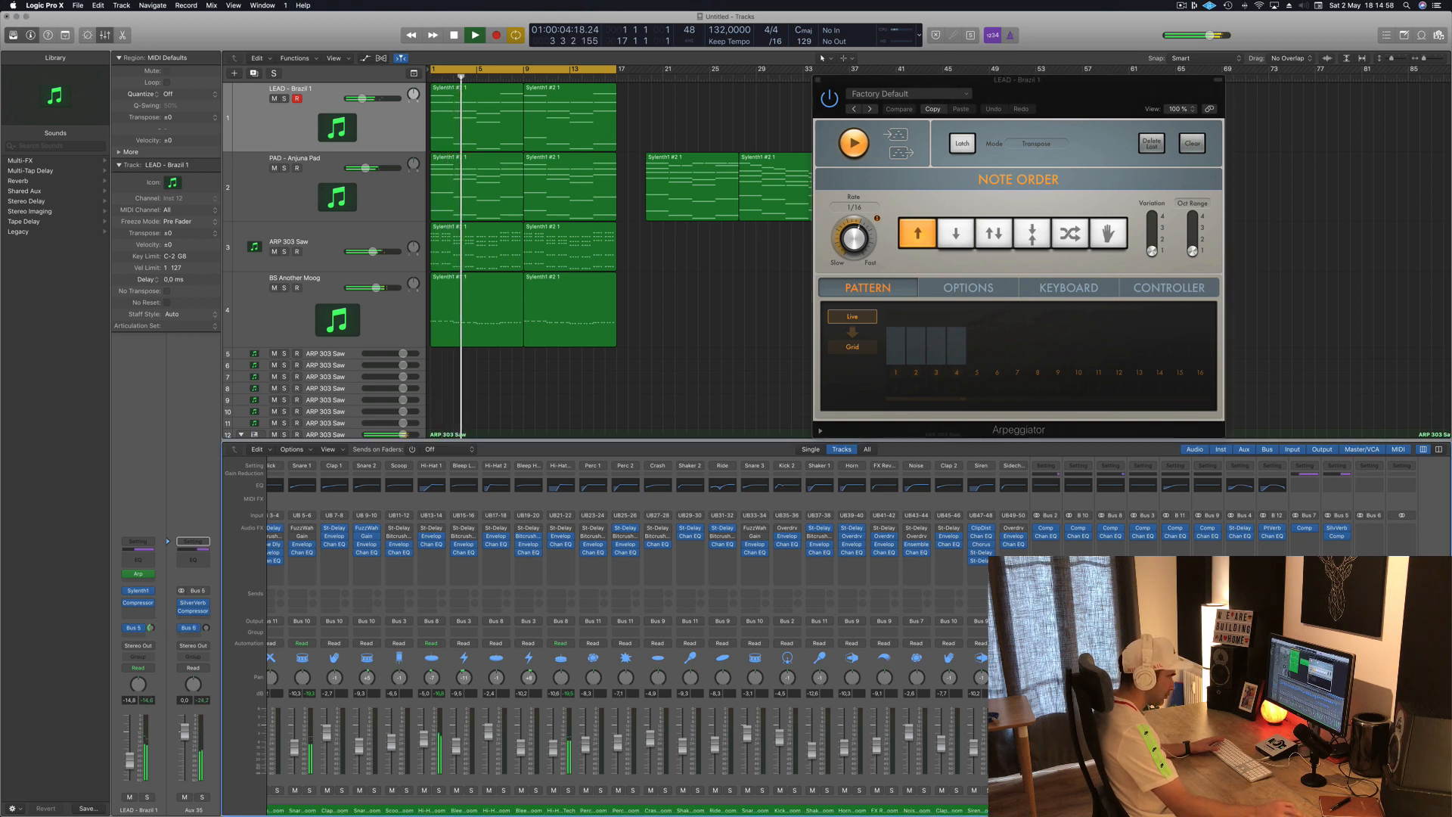
click(1371, 533)
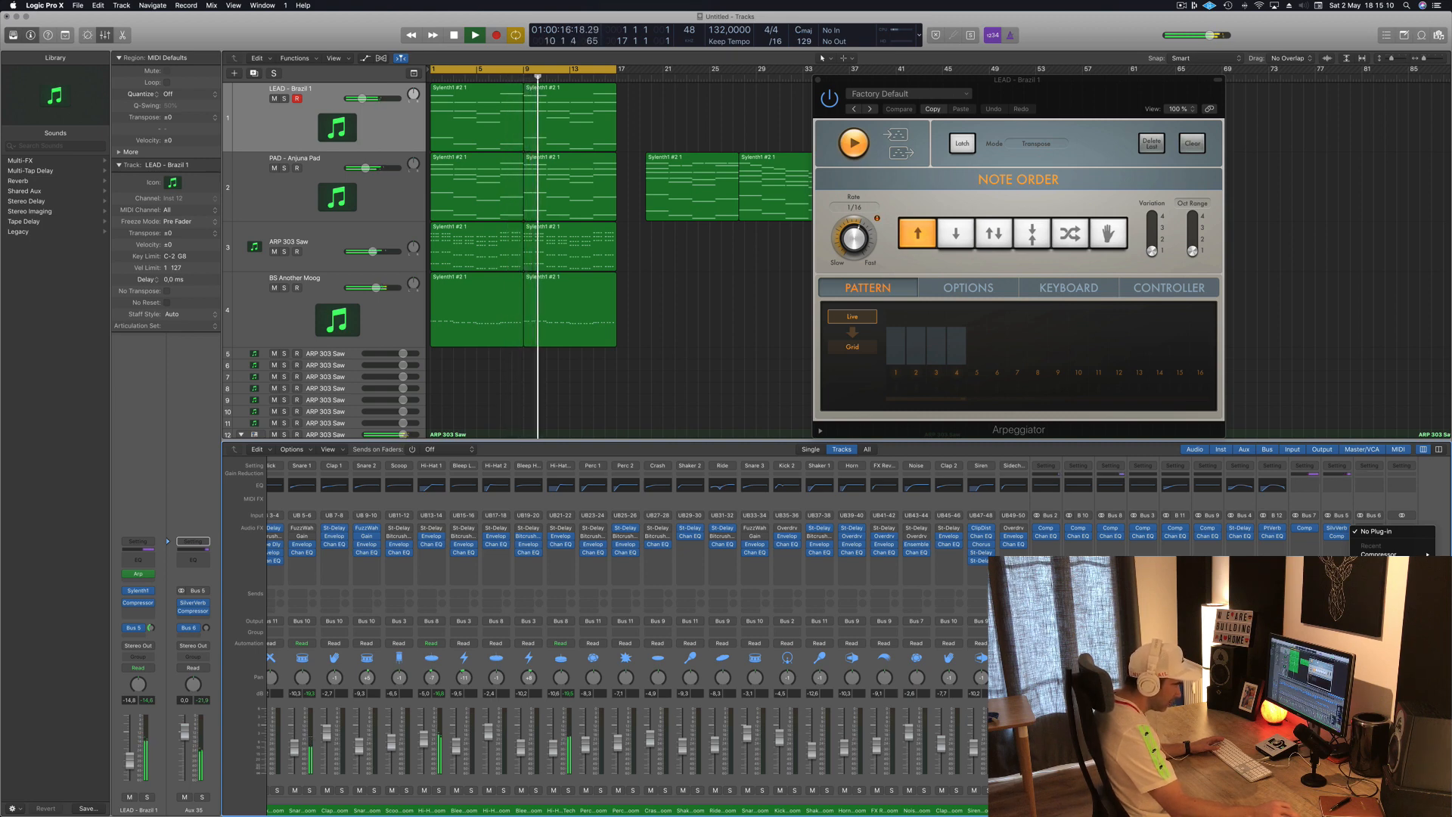
click(1300, 749)
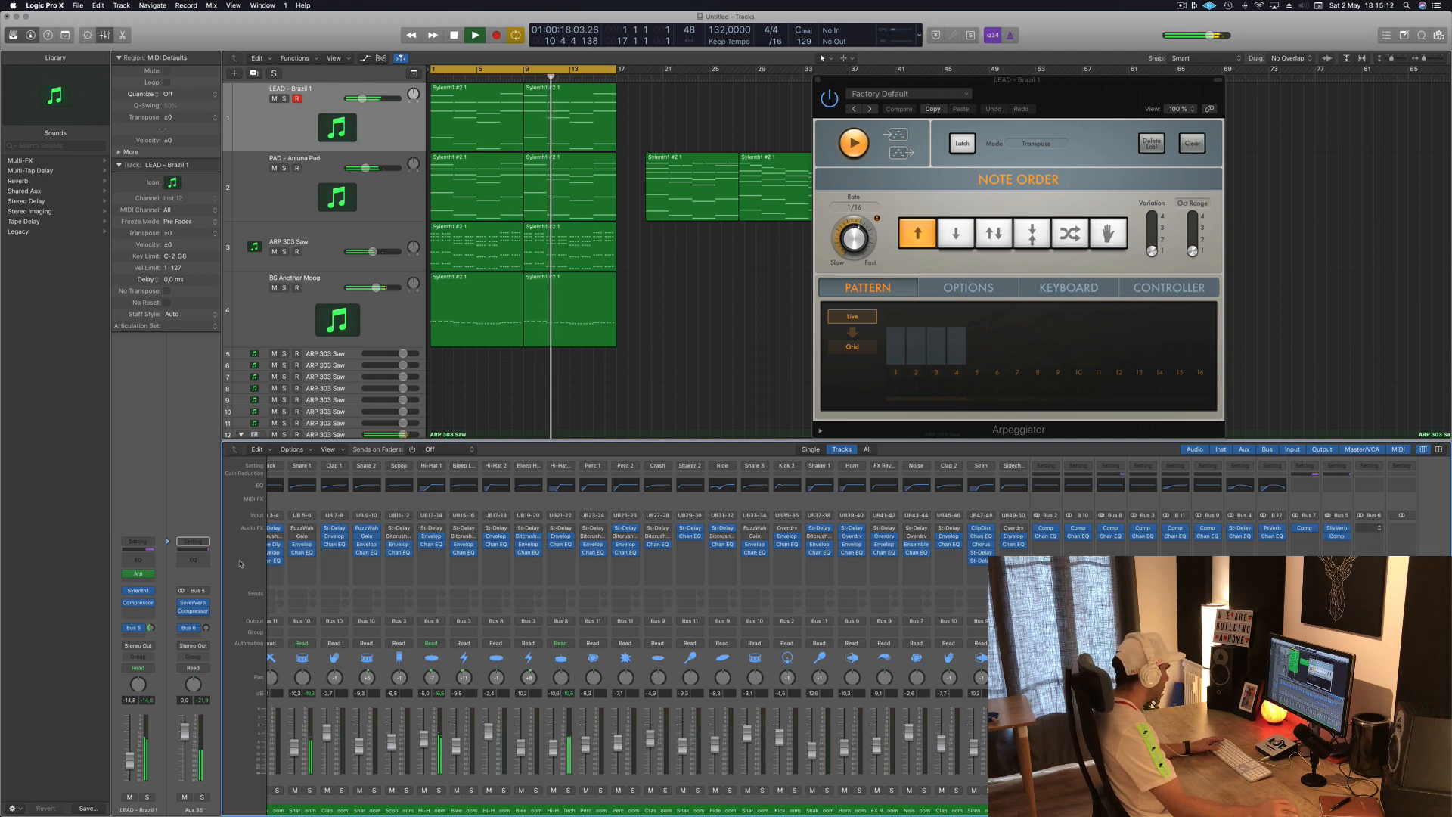
Raise the reverb aux's Bus 6 send, move the Ringshifter window over the Arpeggiator, and solo the Ringshifter's aux.
click(204, 629)
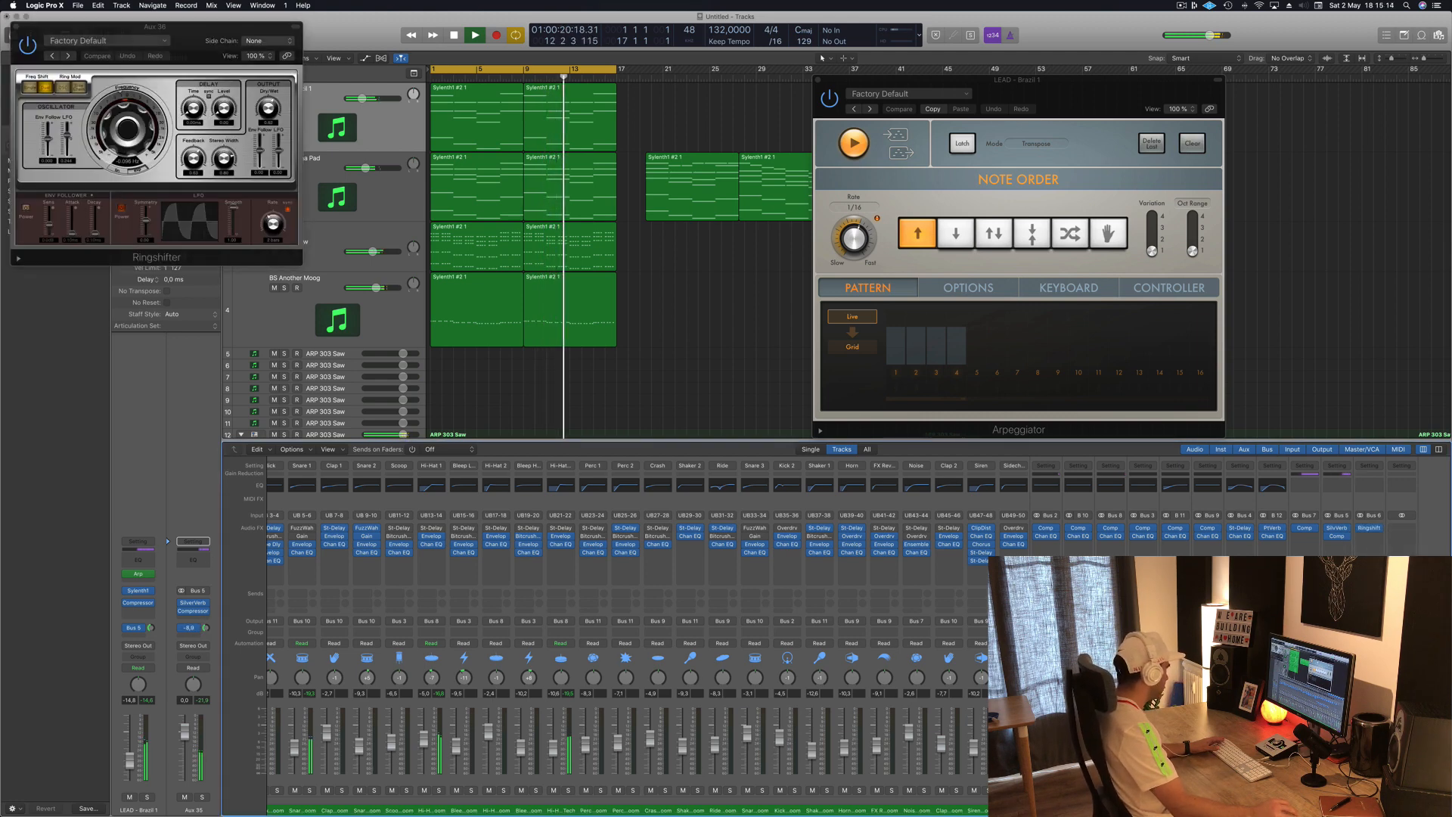
drag(247, 30, 1224, 116)
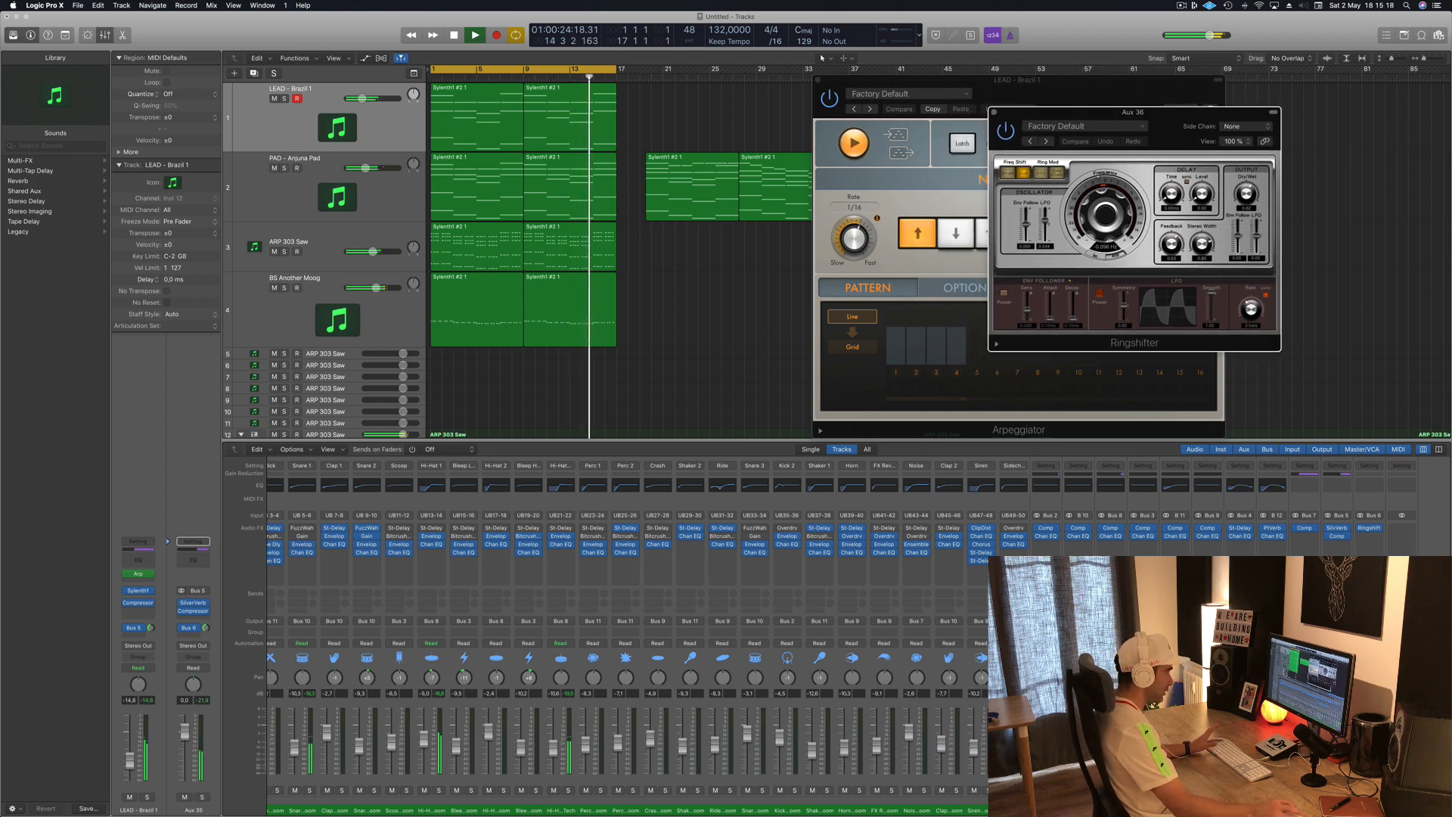
click(1376, 791)
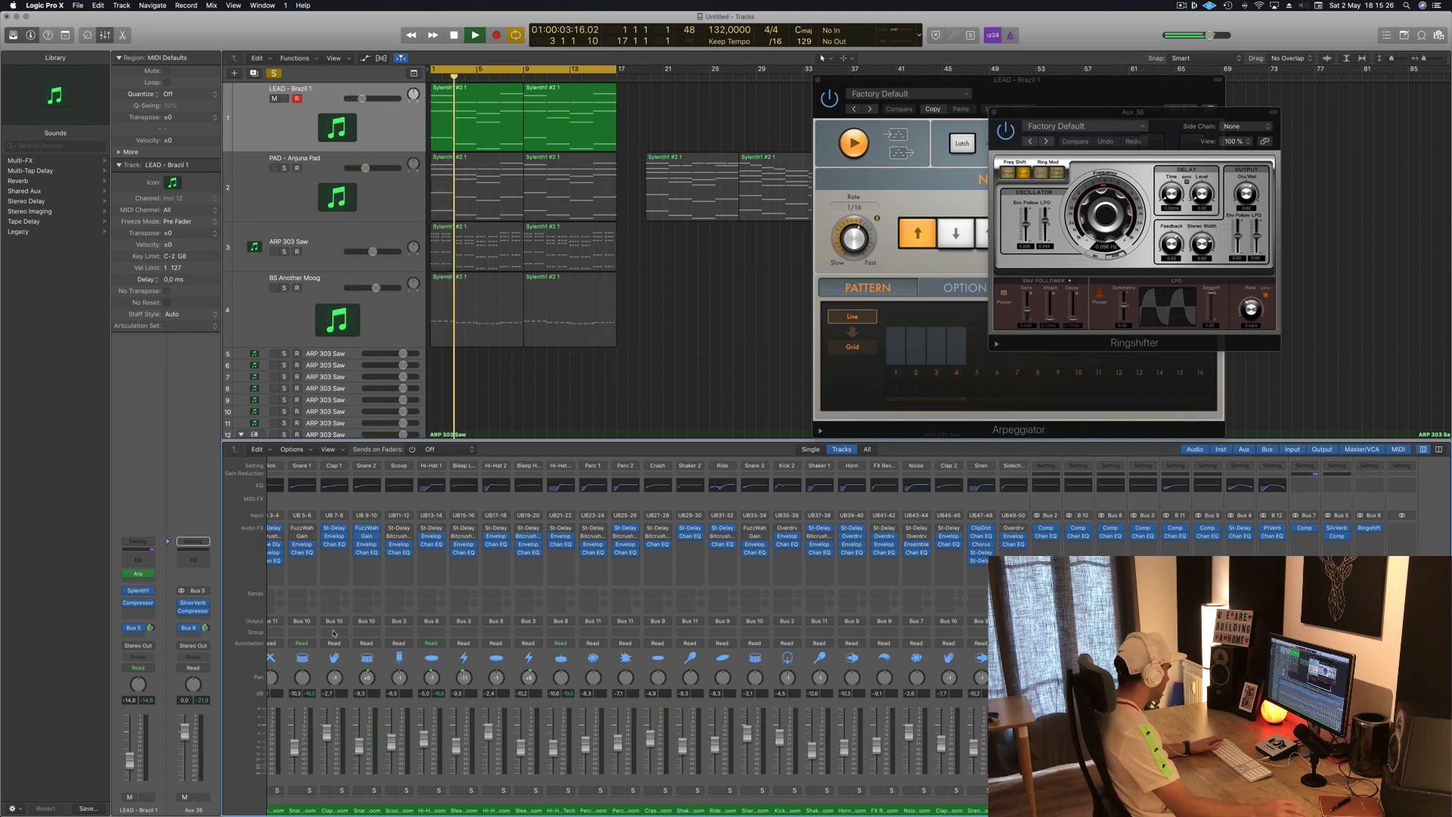
Reroute the reverb aux's Bus 6 send to Bus 13.
click(192, 628)
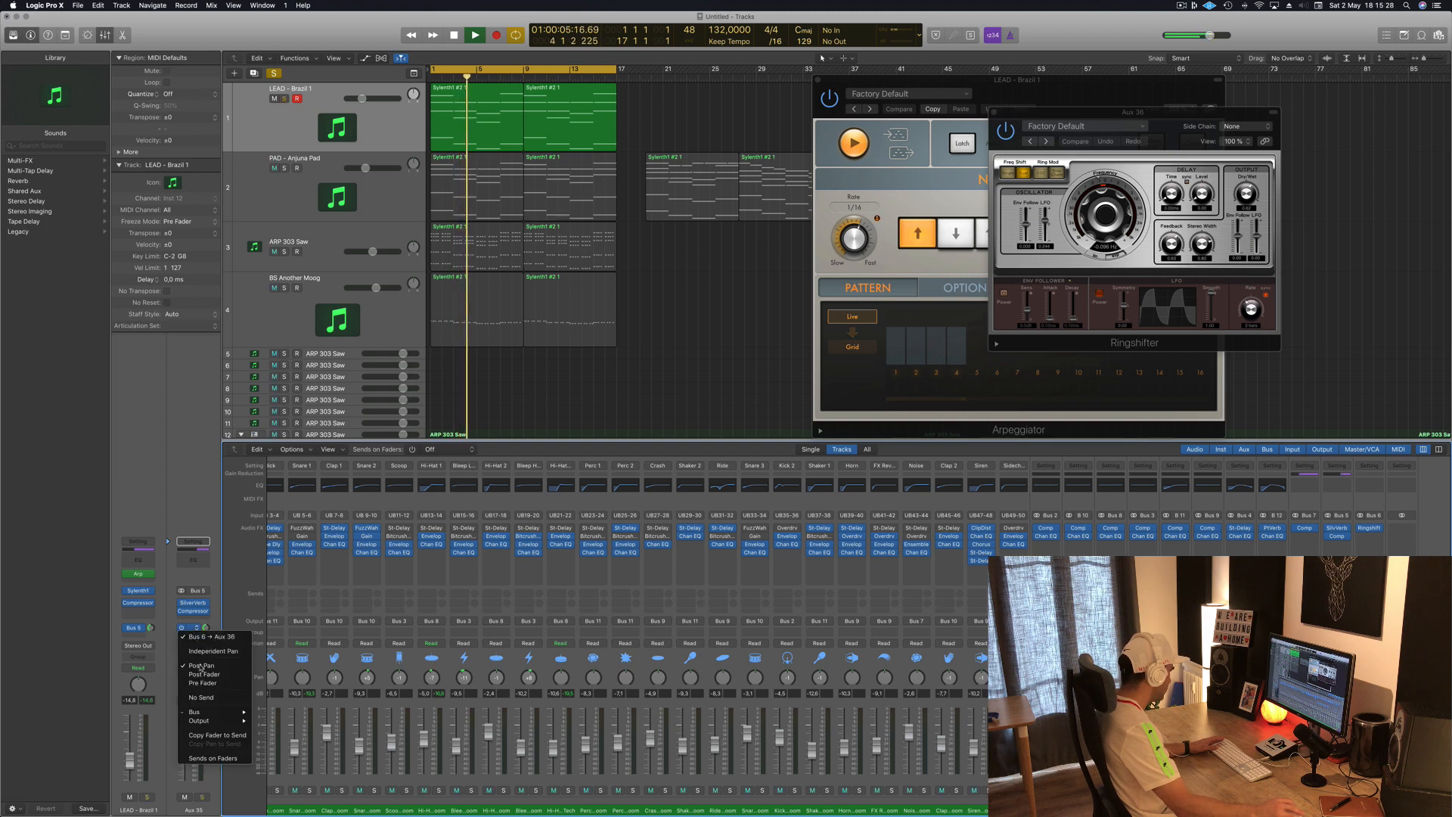
mouse_move(194, 712)
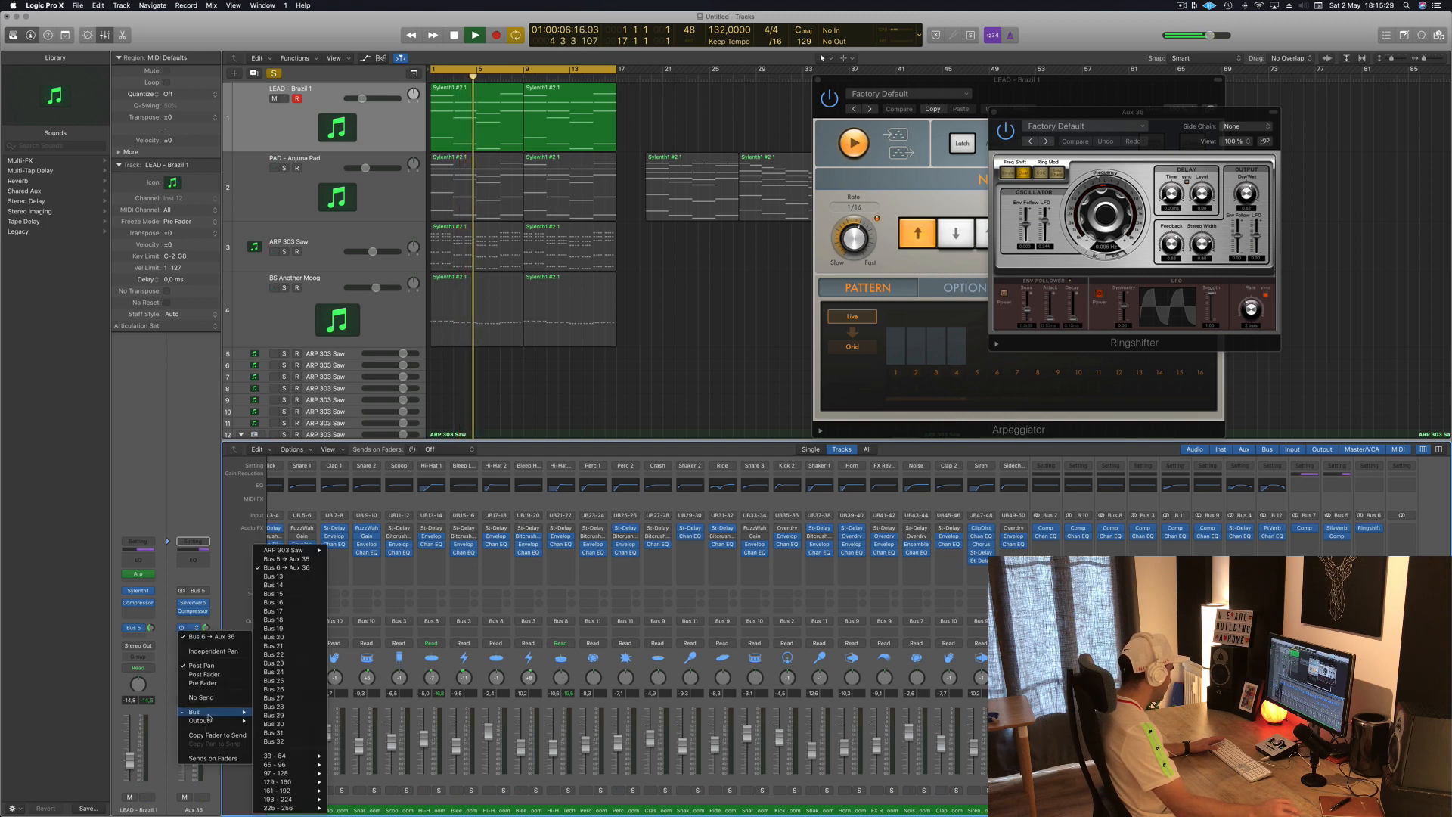
click(281, 576)
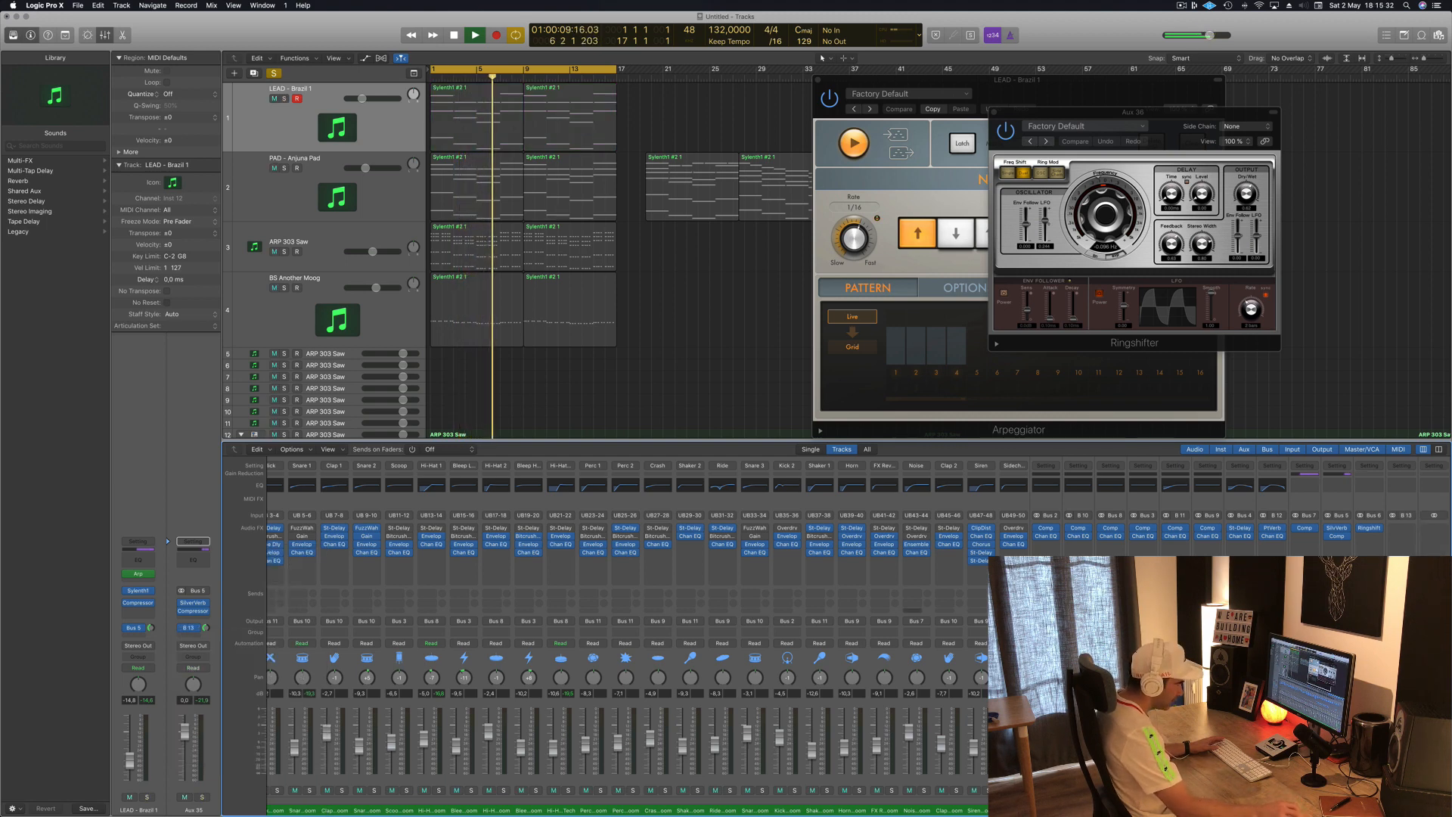
Move the Ringshifter from the Bus 6 aux to the Bus 13 aux and solo the LEAD - Brazil 1 track.
scroll(983, 593, right, 1)
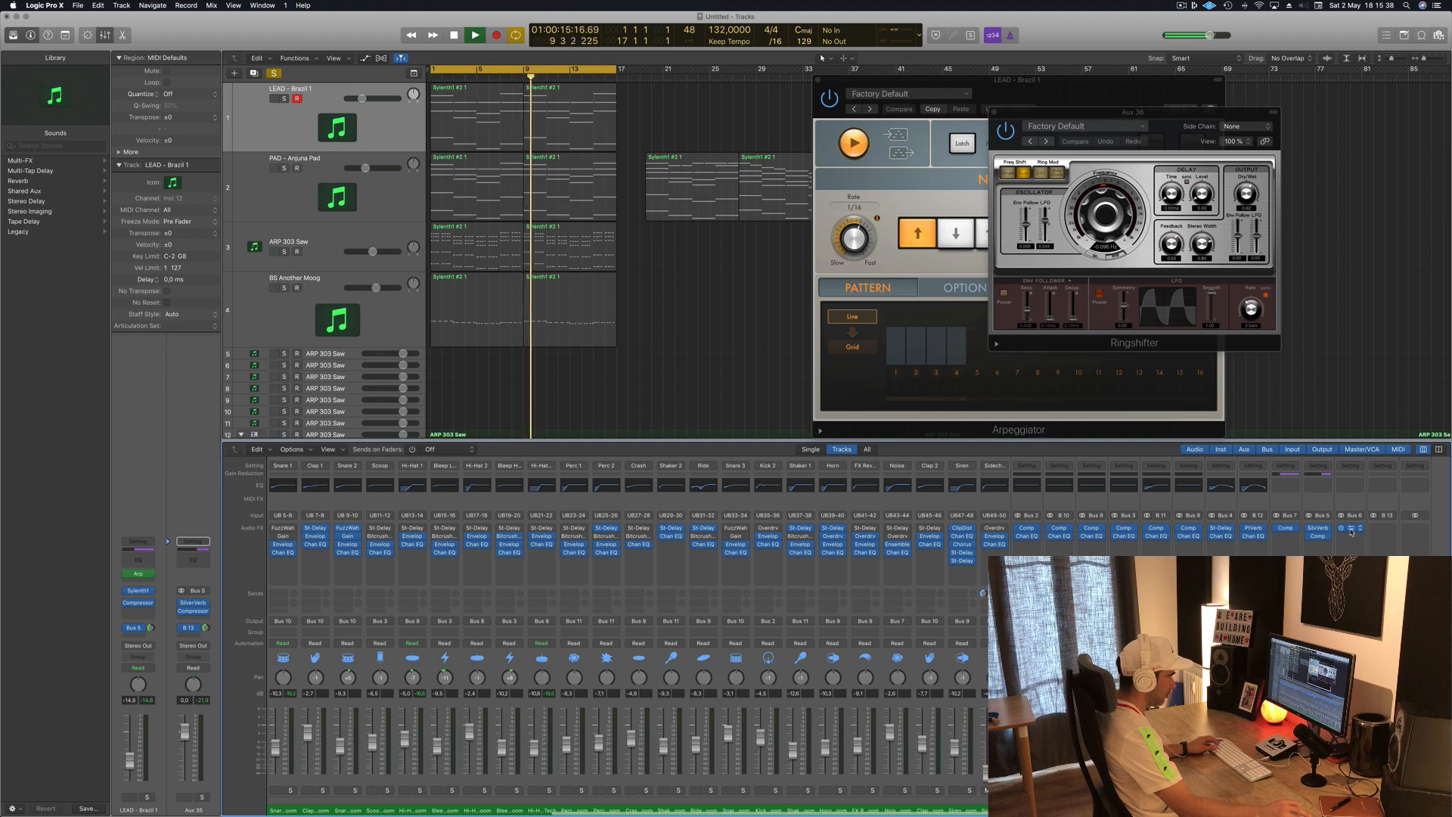
drag(1350, 528, 1384, 529)
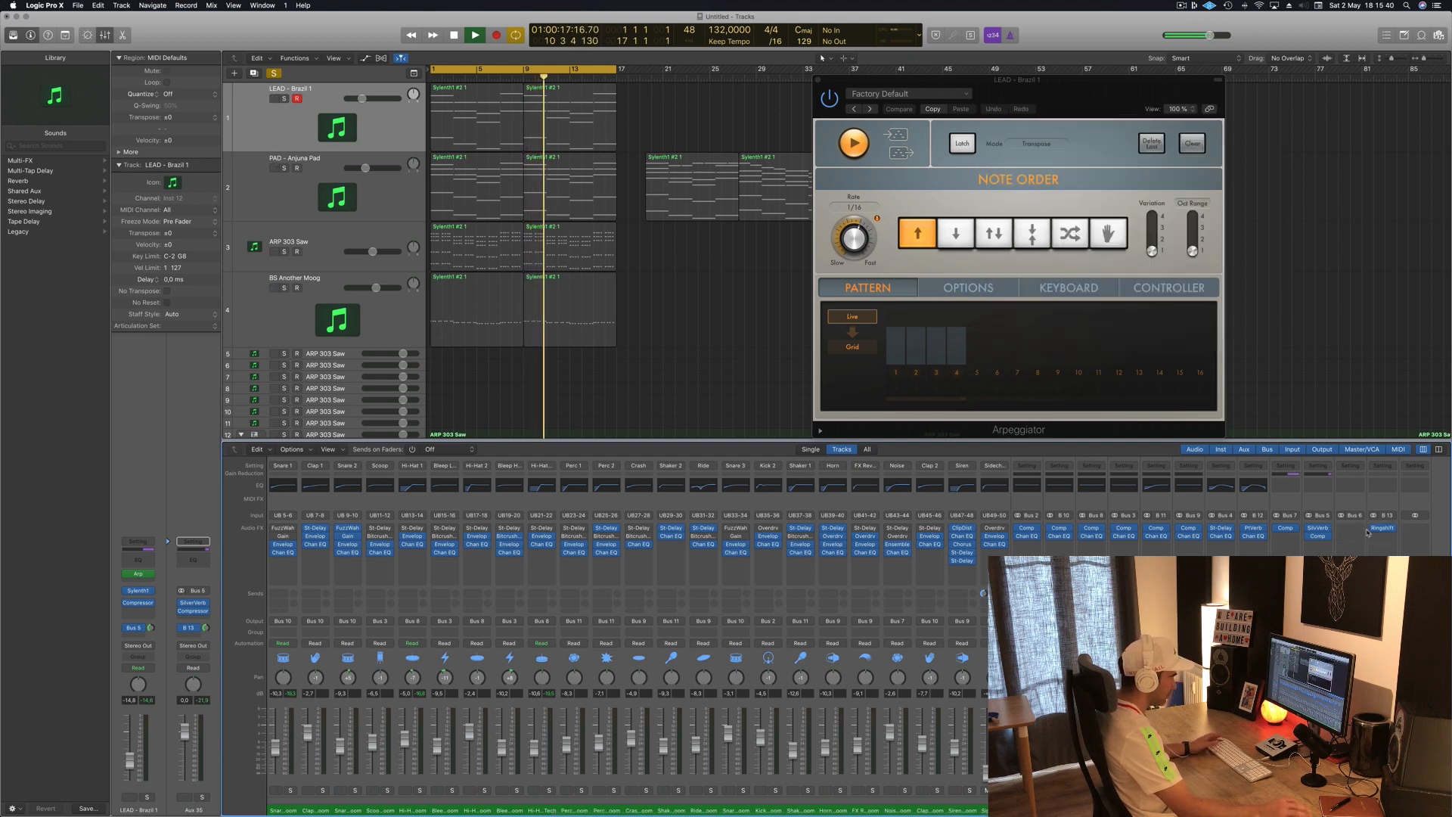
key(s)
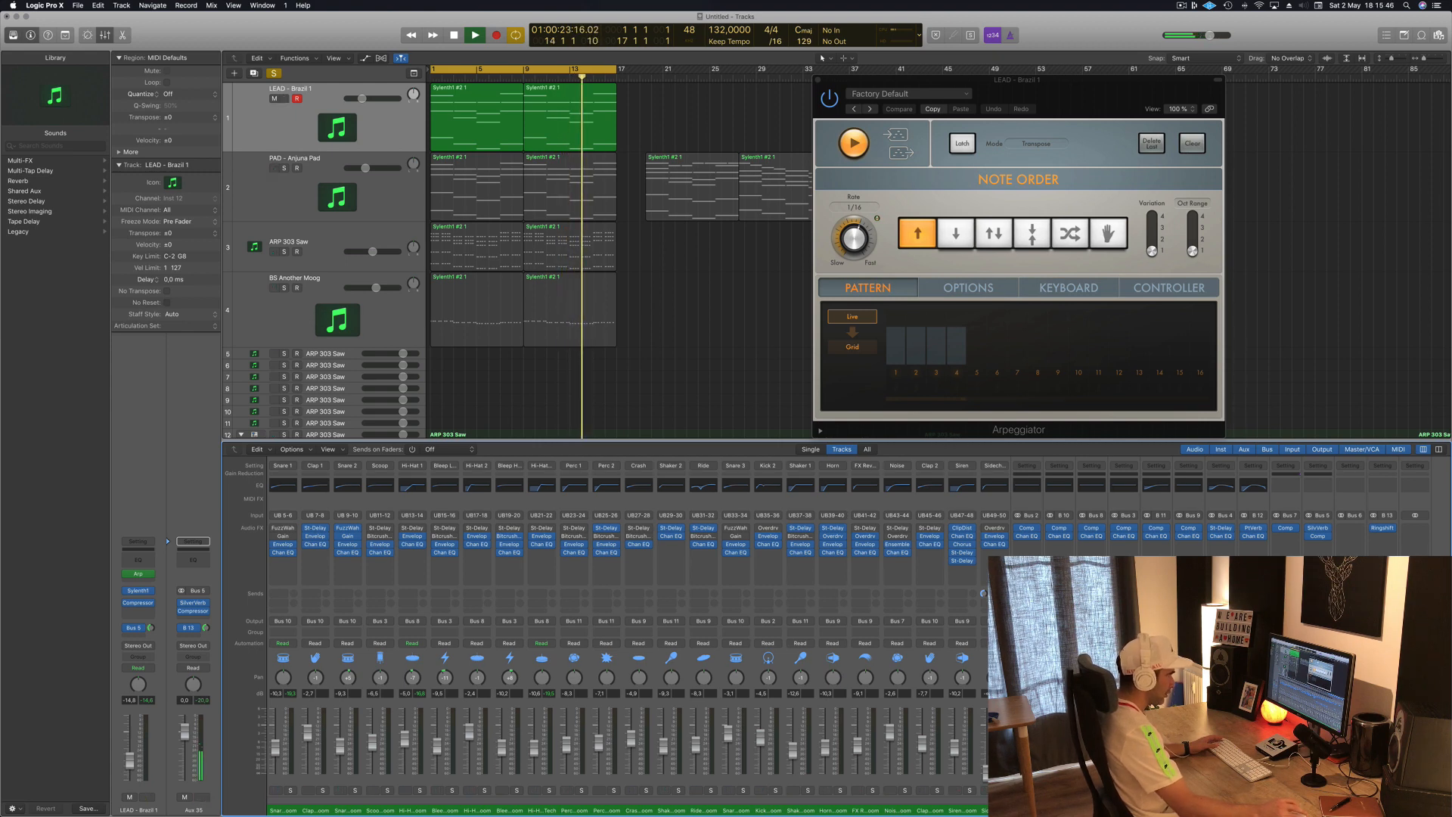
Open the Bus 13 aux's Ringshifter over the Arpeggiator and audition the Groove Shadow presets up to Groove Shadow 06.
click(1383, 528)
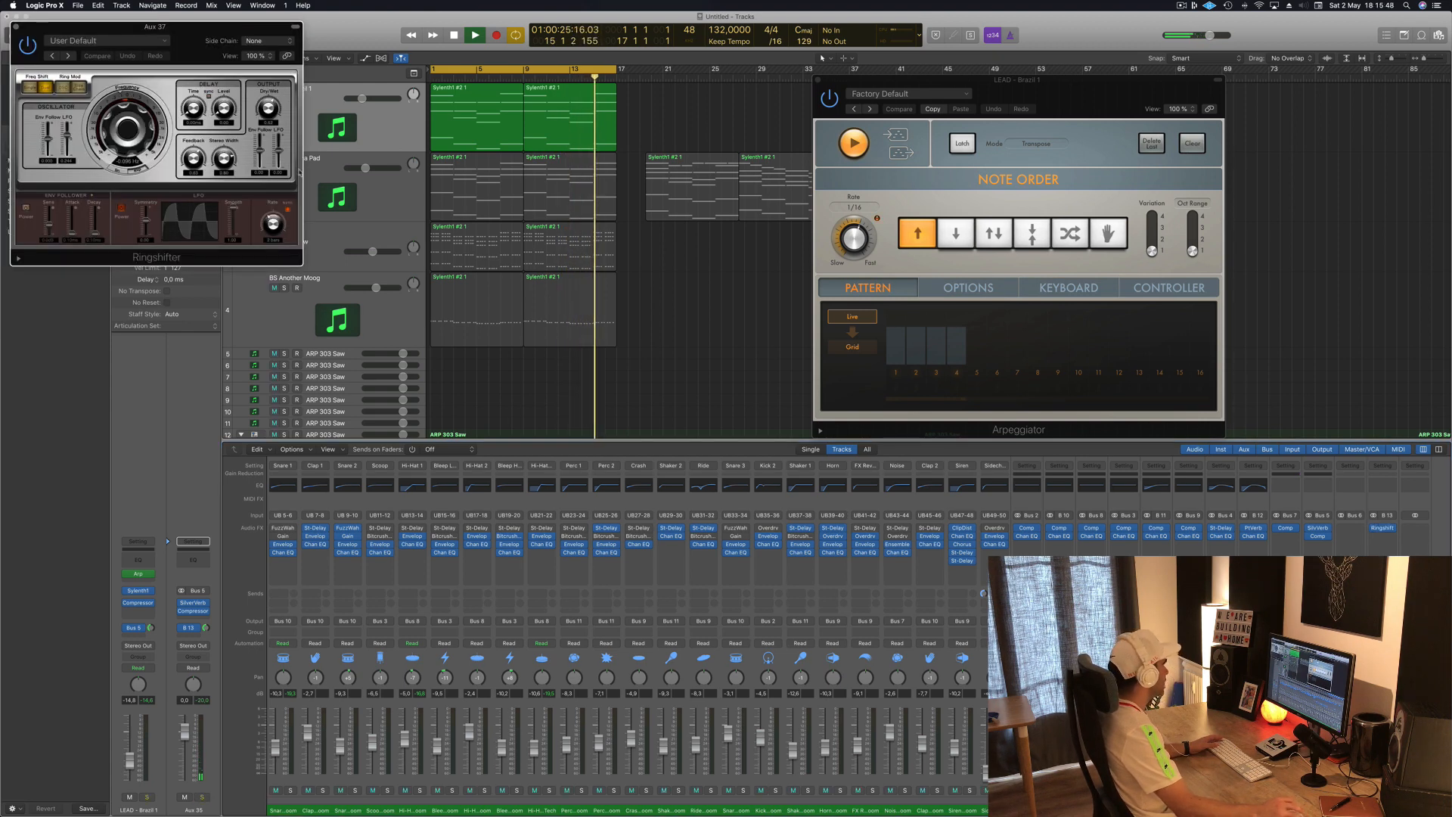
drag(195, 33, 944, 166)
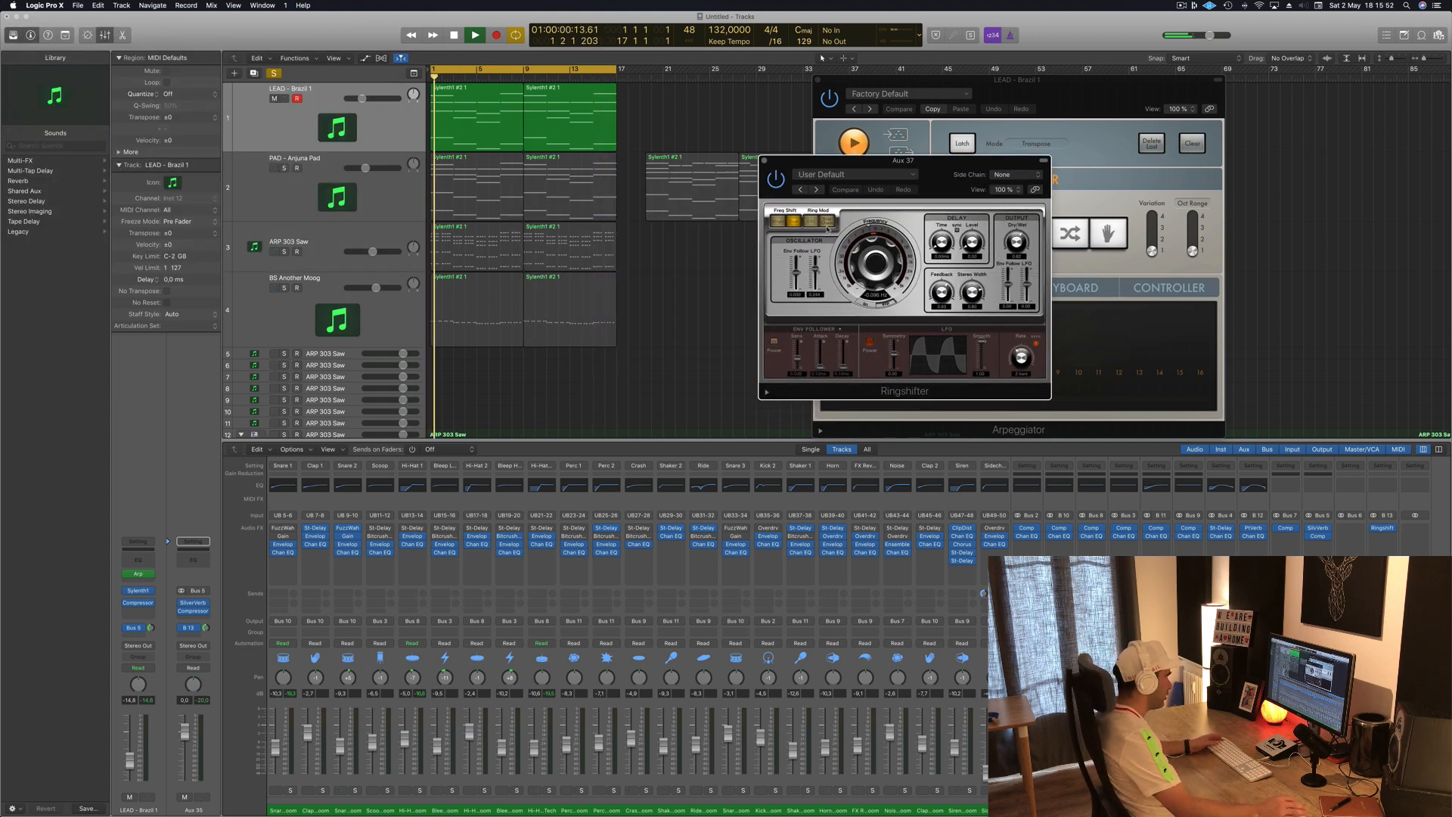
click(817, 190)
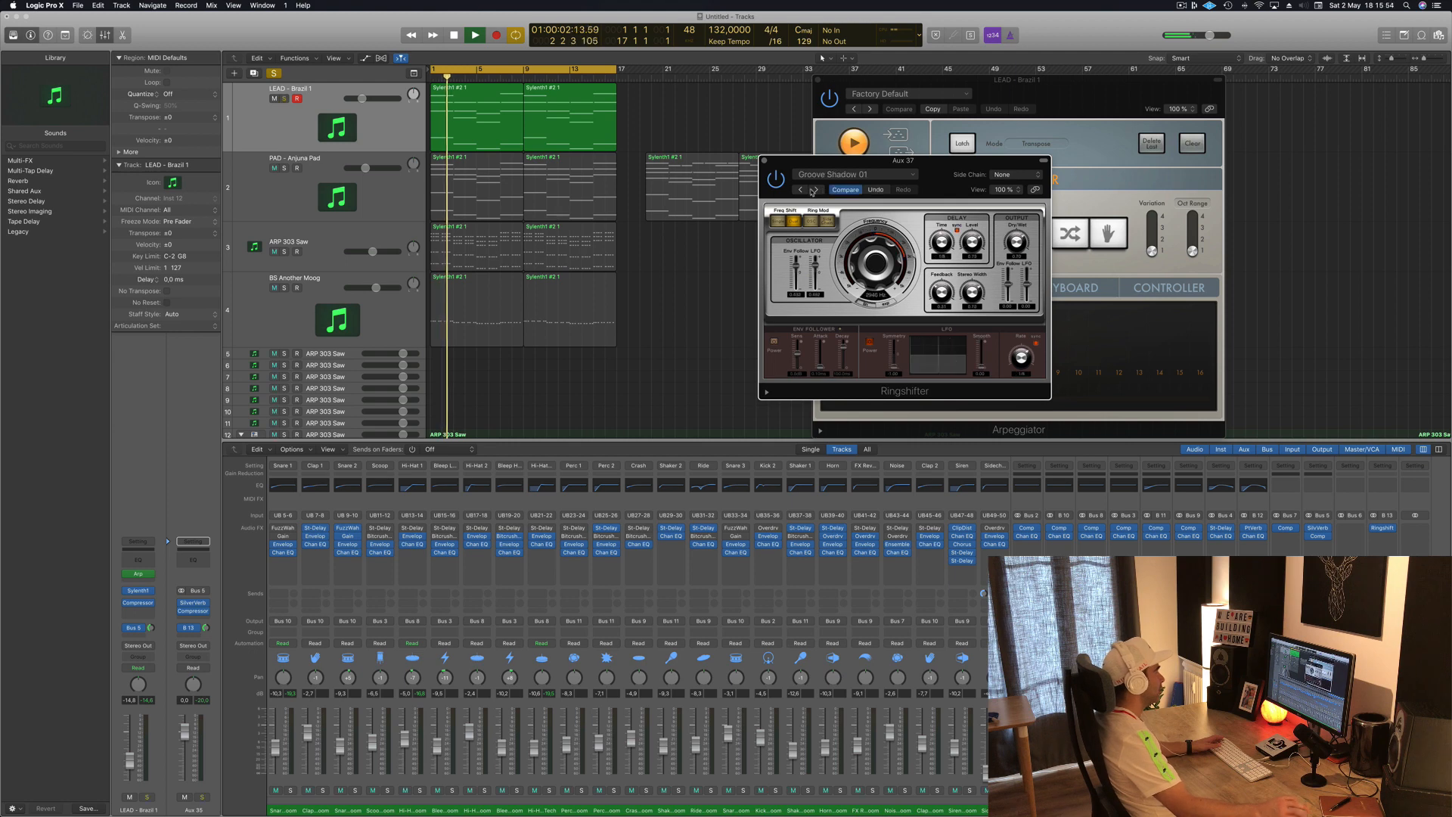
click(816, 190)
click(817, 190)
click(817, 190)
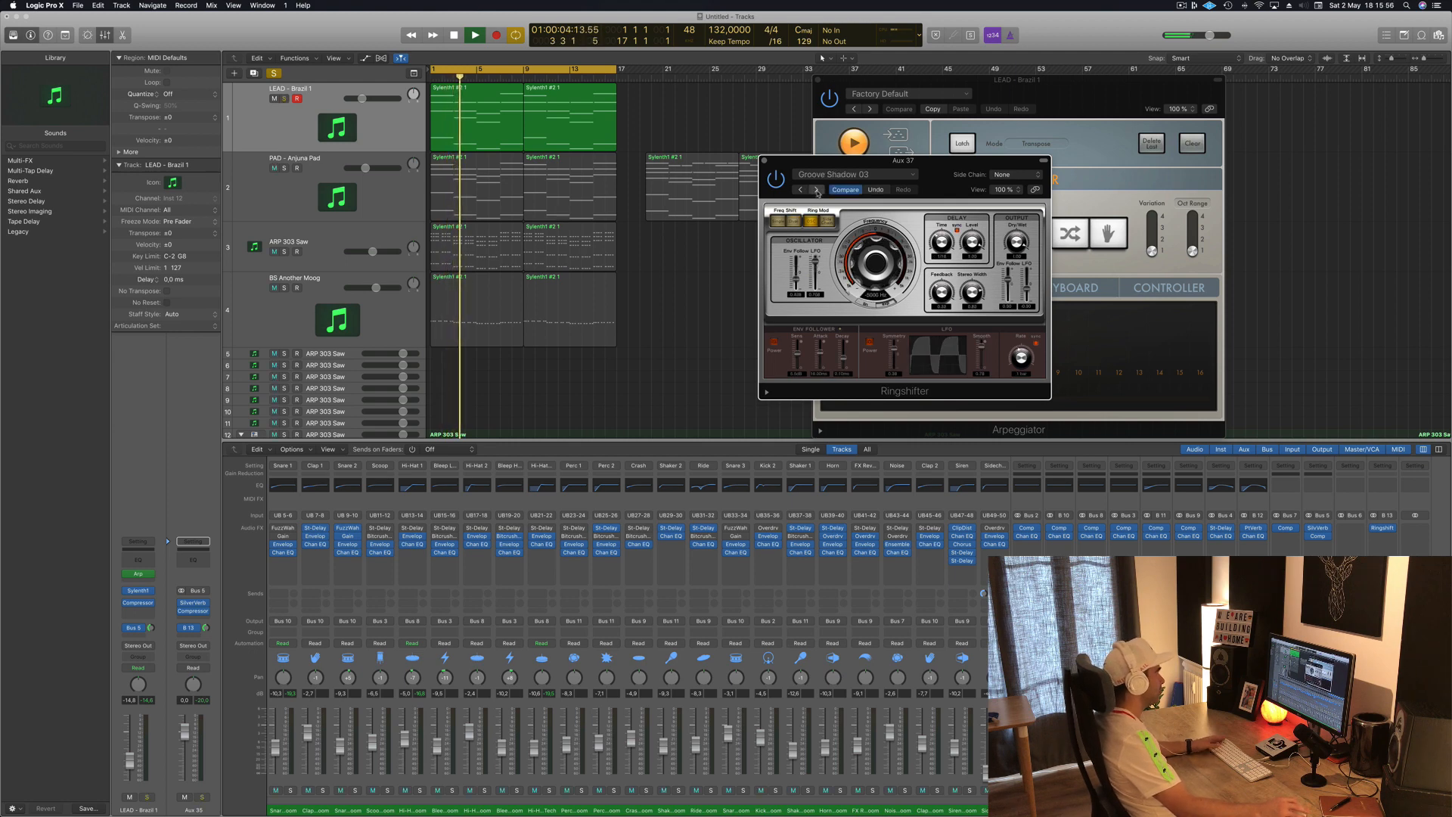
drag(955, 176, 891, 224)
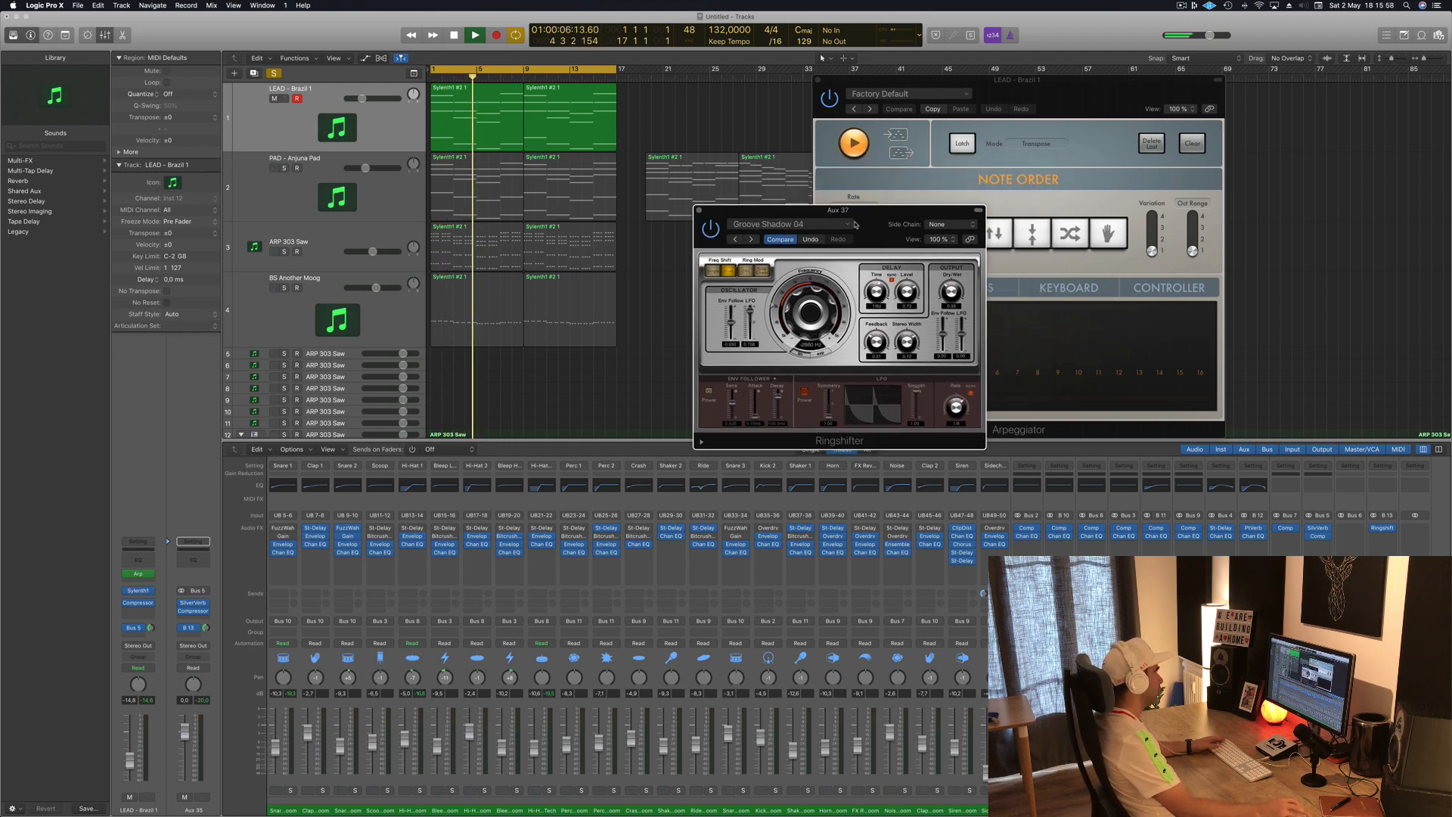
click(753, 239)
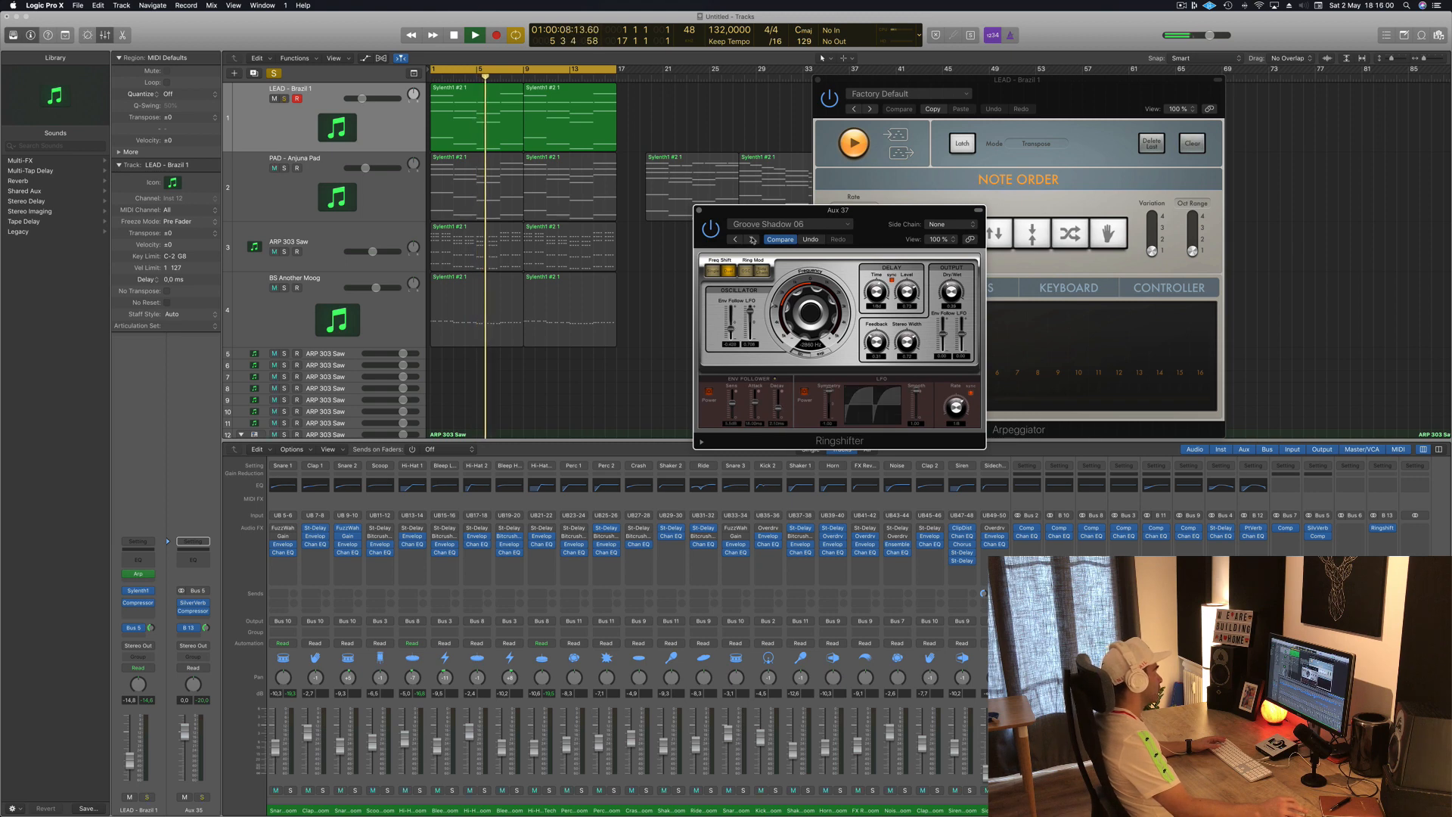
Audition the Ringshifter presets on Aux 37 and load Phasing Vocals.
click(787, 224)
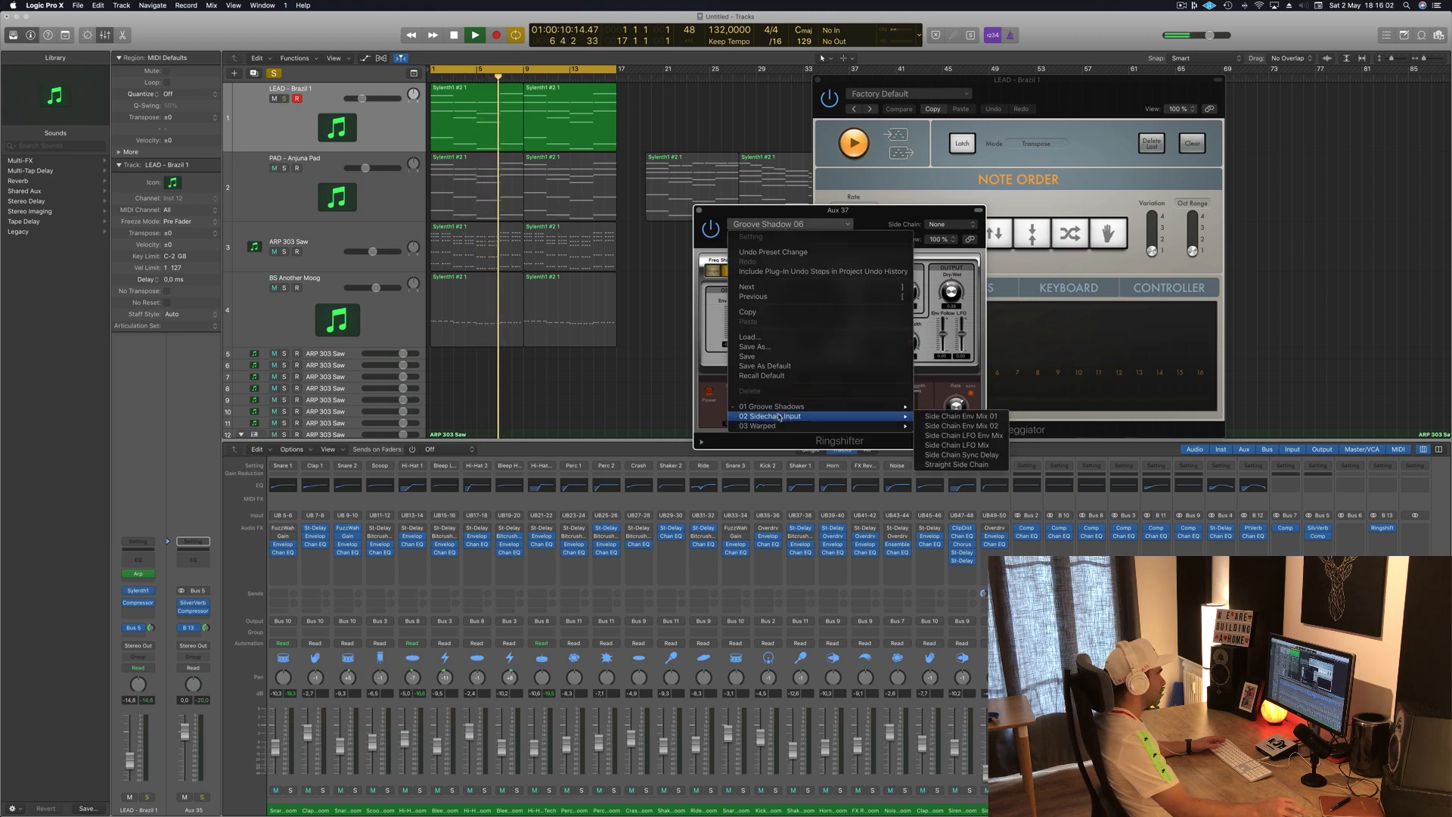
mouse_move(792, 409)
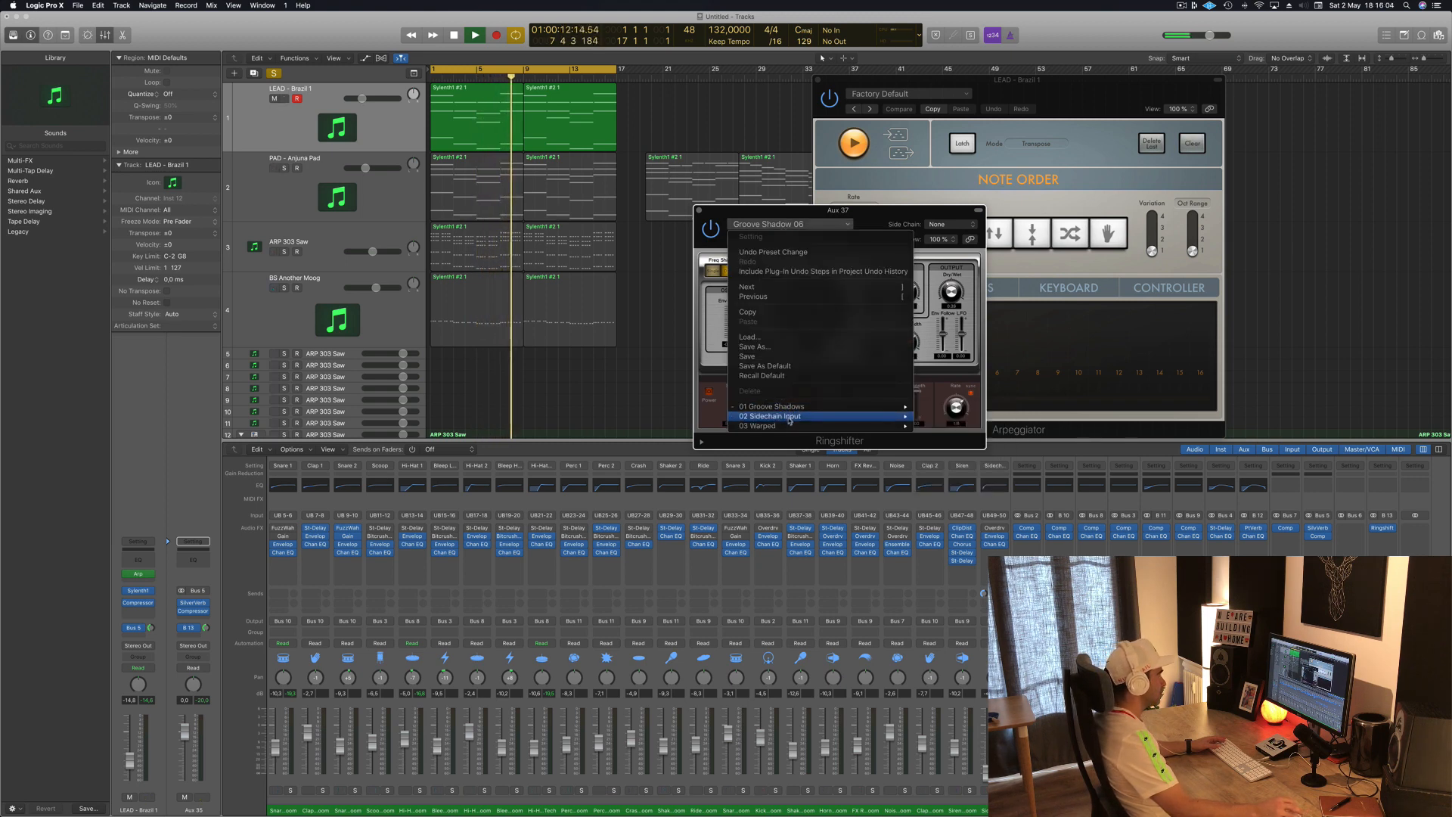
click(936, 455)
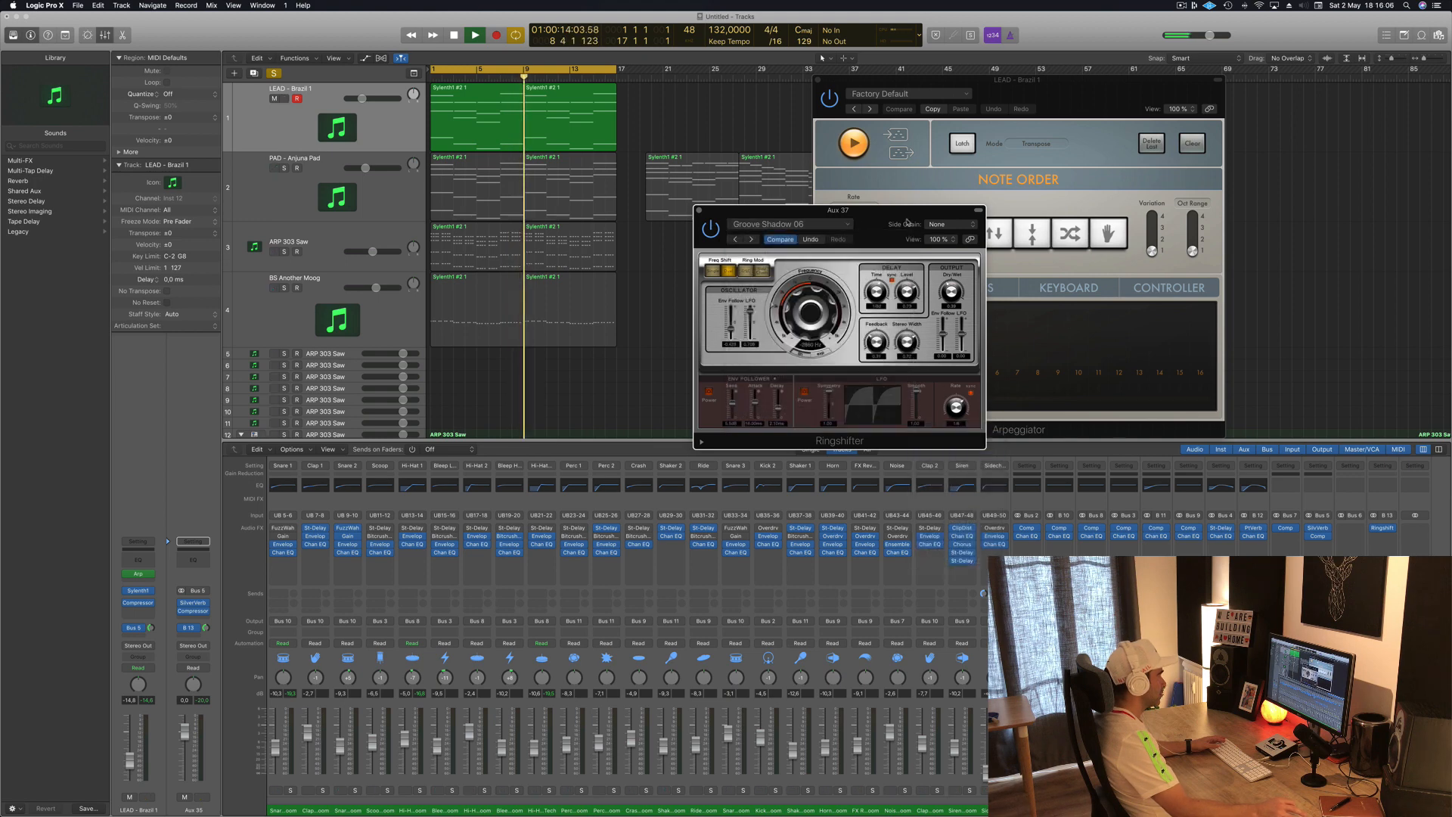
drag(757, 210, 817, 190)
click(811, 218)
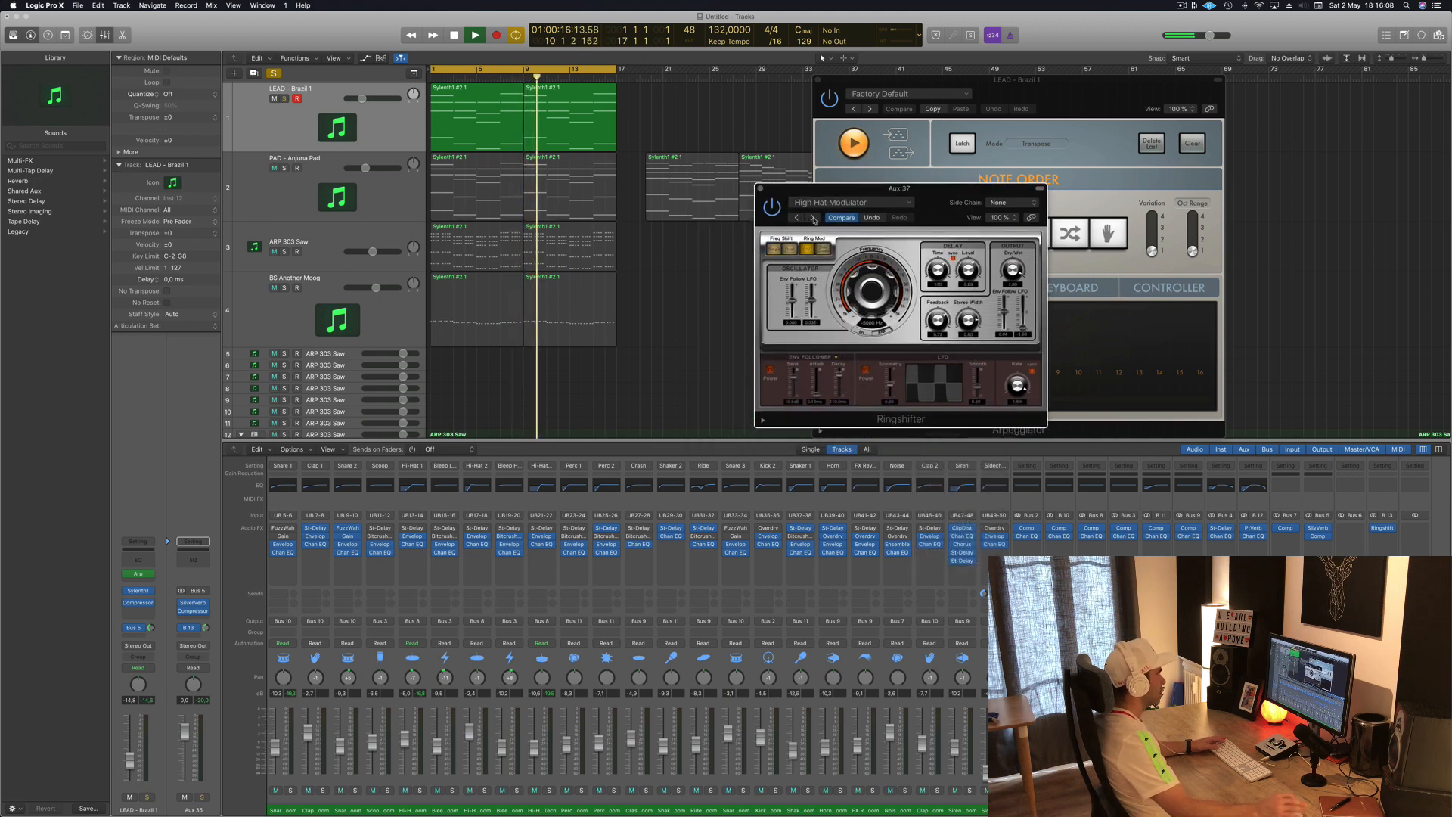
click(813, 218)
click(813, 219)
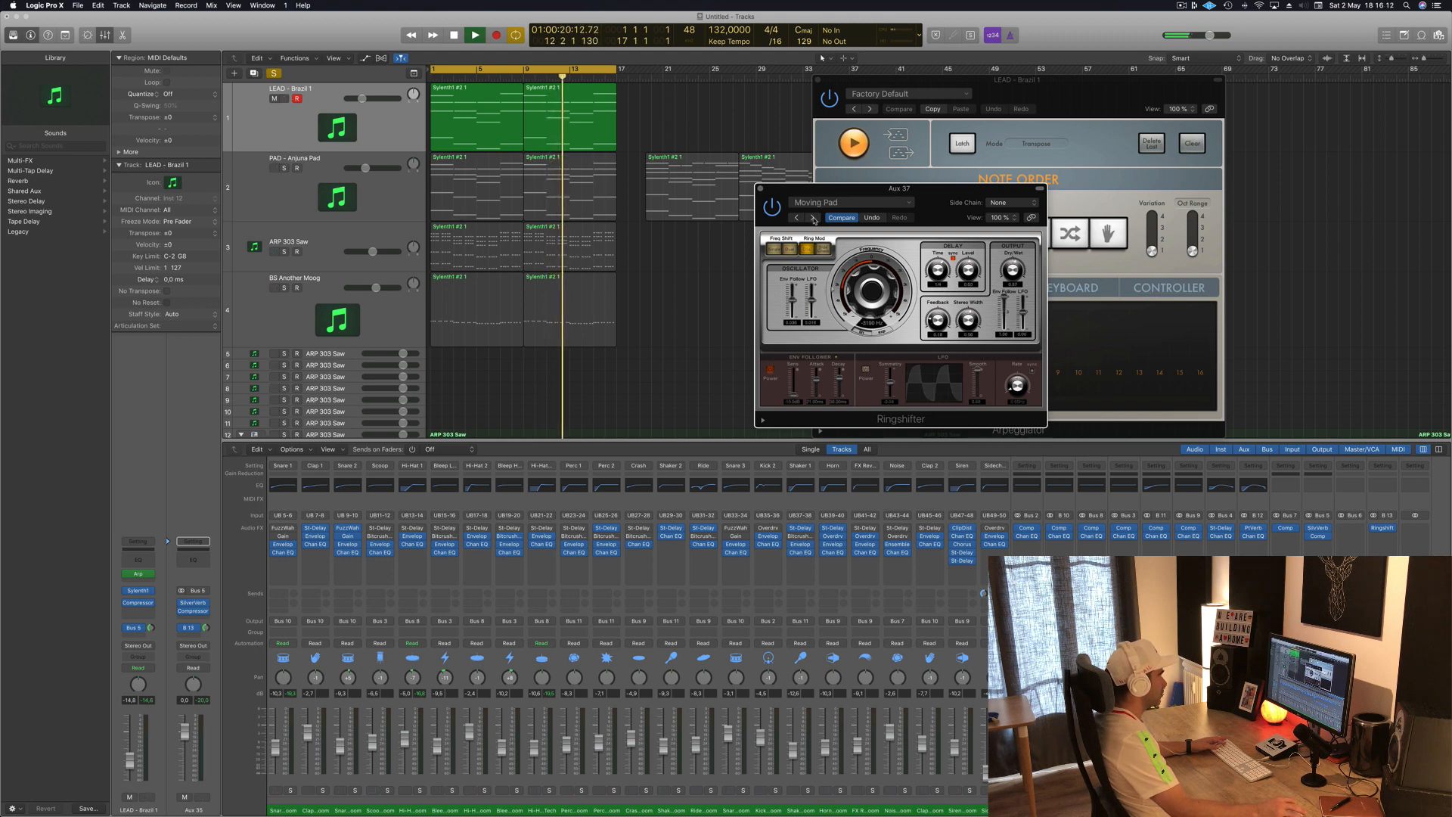
click(813, 218)
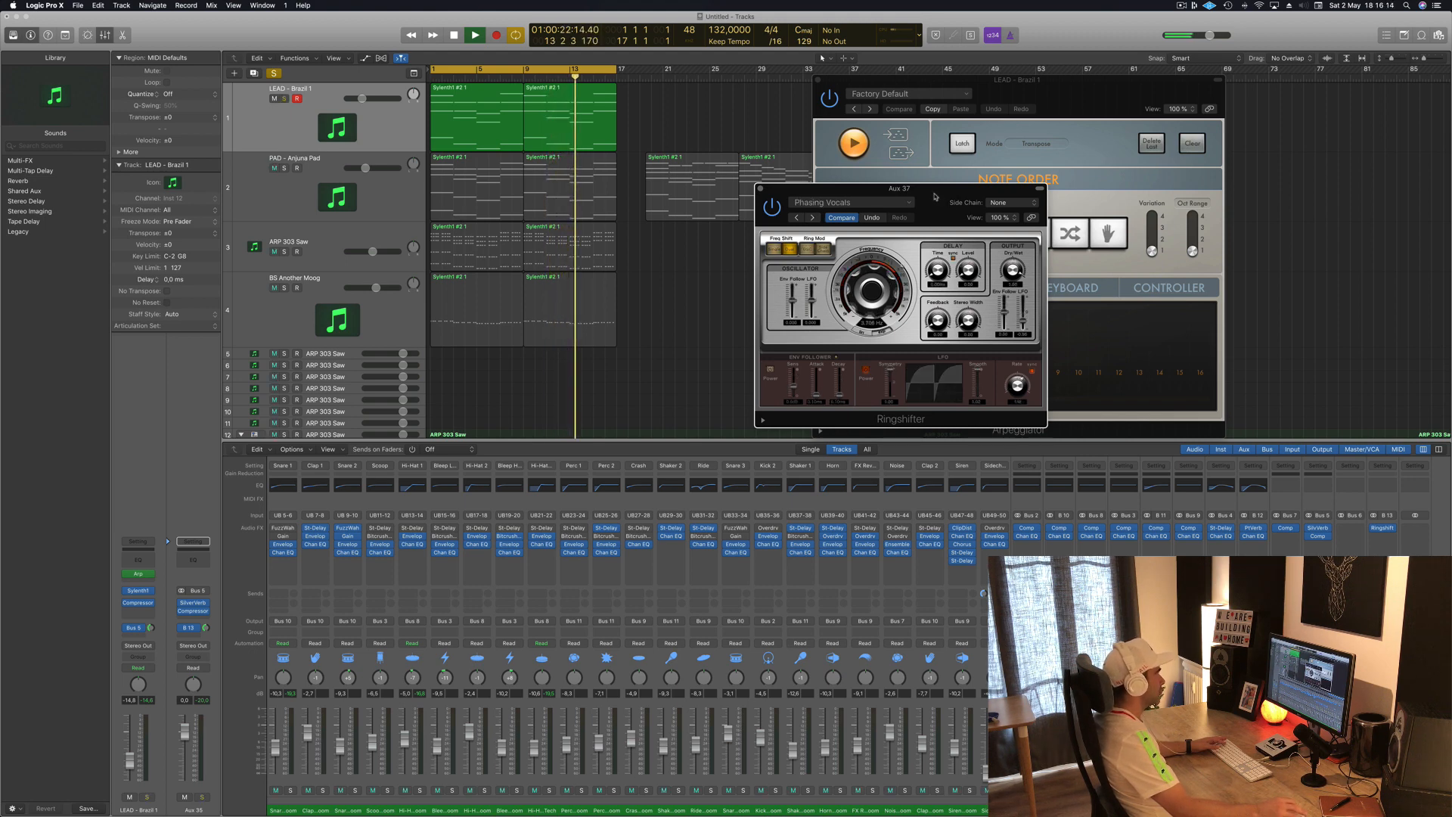
drag(935, 197, 1176, 105)
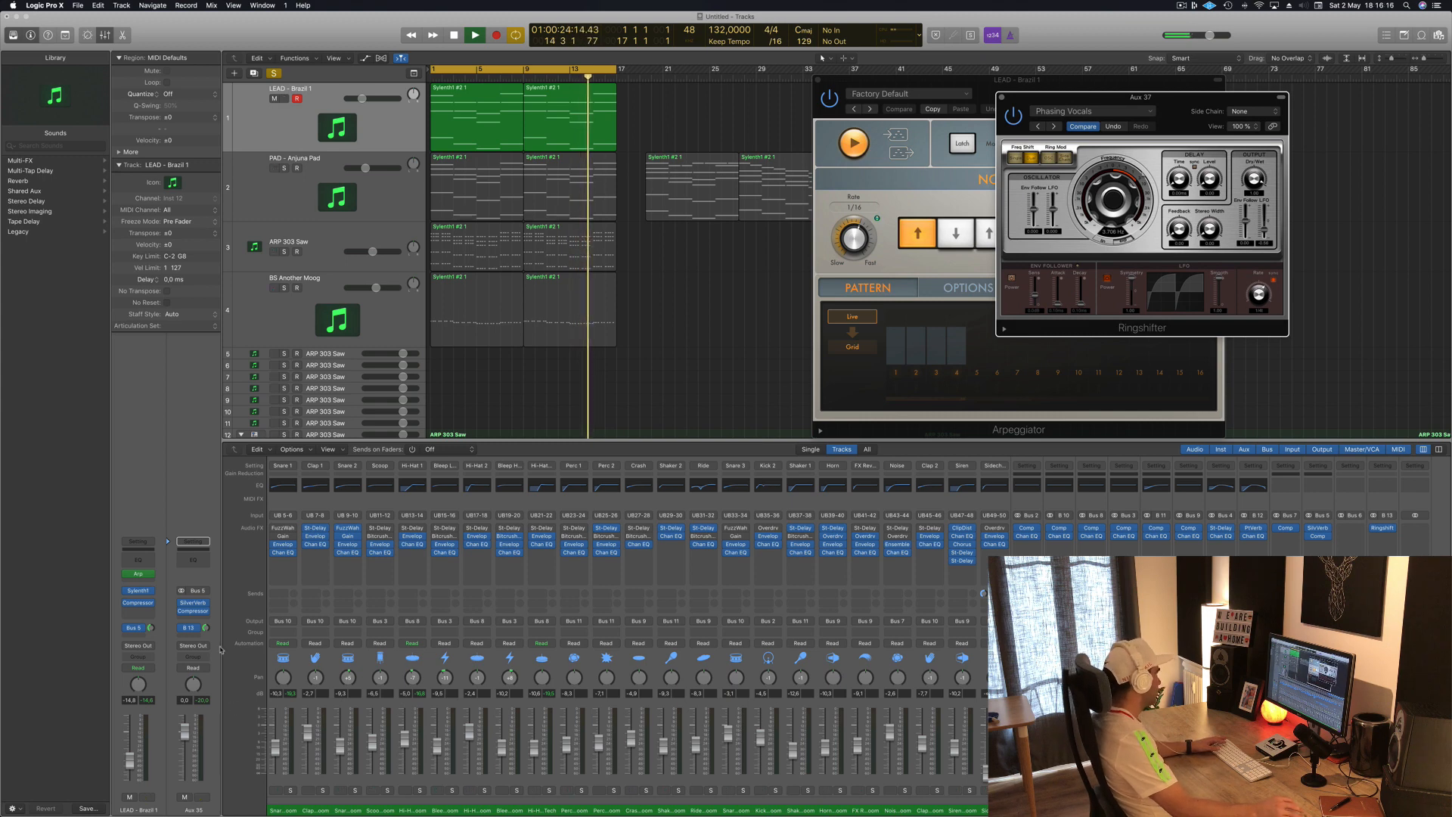
Unsolo the LEAD - Brazil 1 track and copy the Compressor from the SilverVerb aux onto the Ringshifter aux.
key(s)
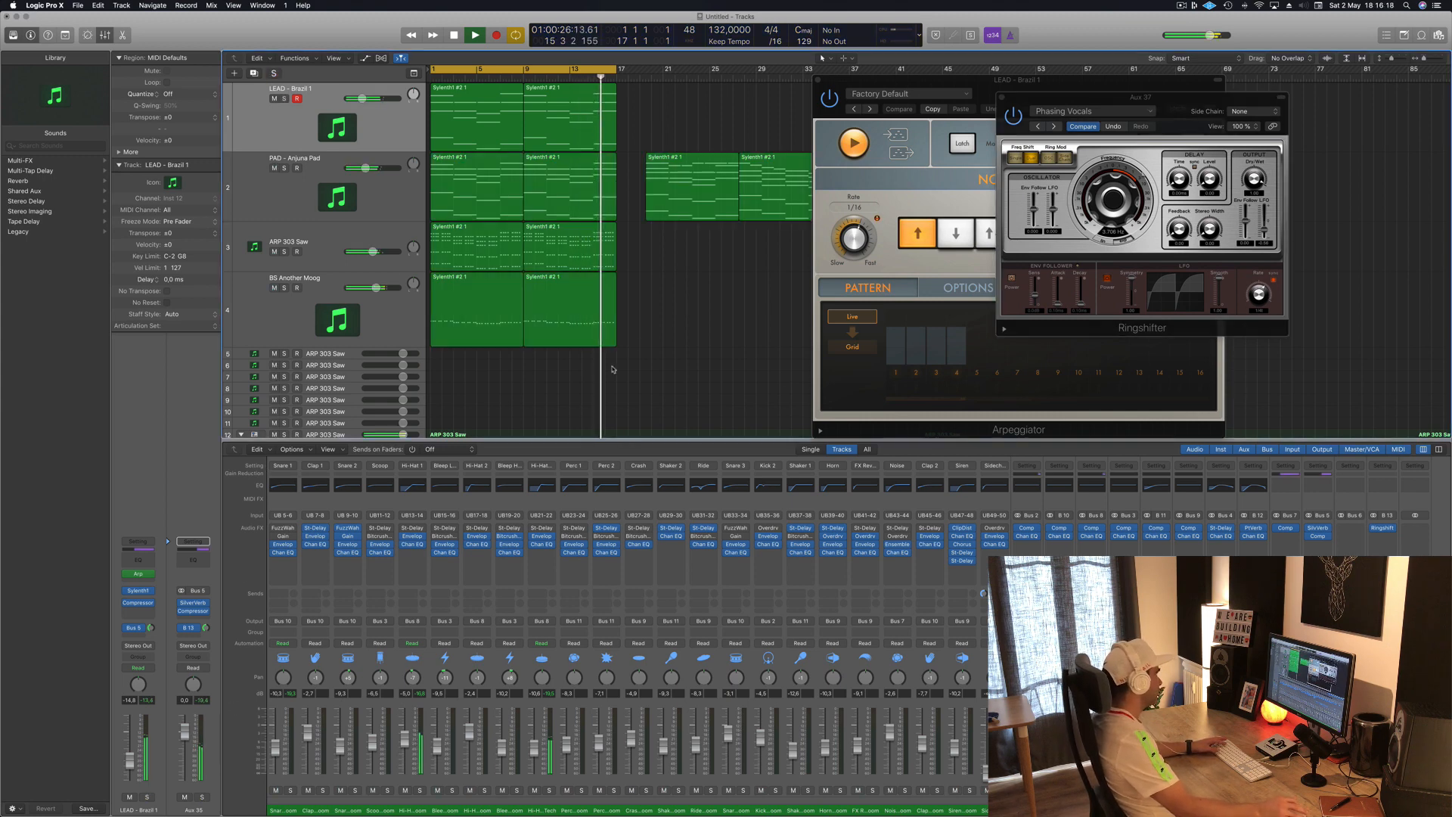
key(Return)
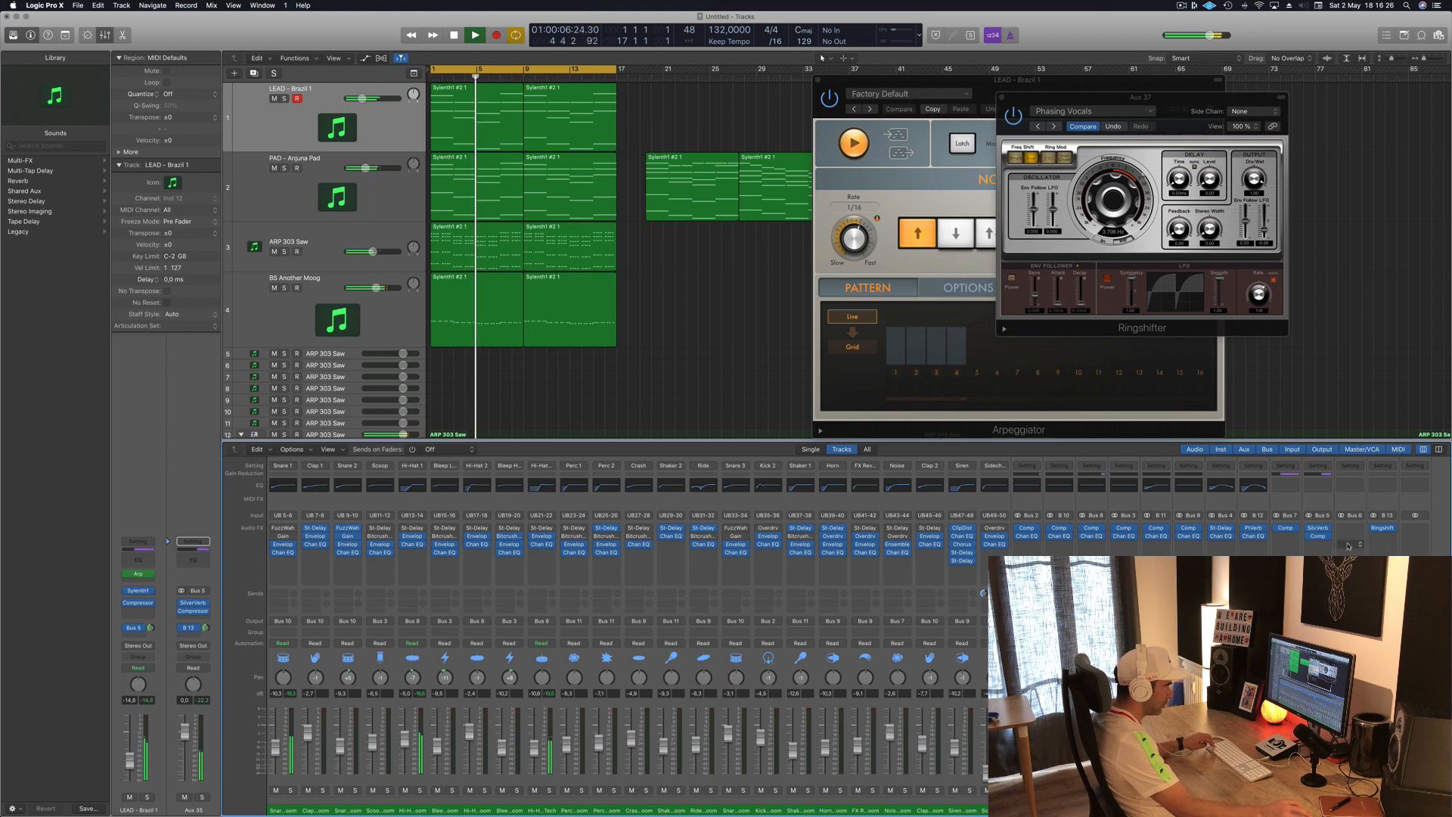
drag(1317, 535, 1385, 539)
click(1384, 537)
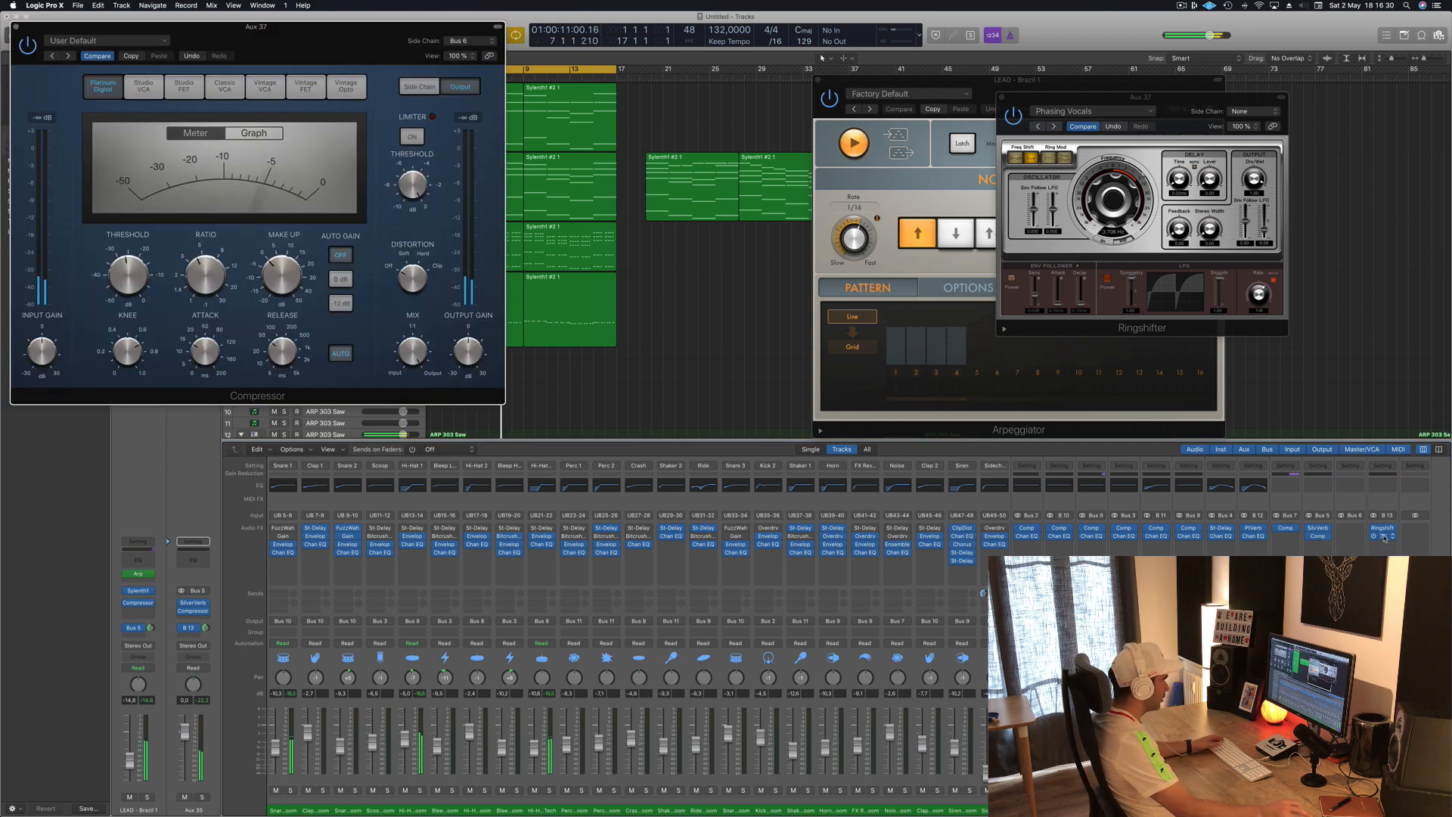
drag(443, 25, 644, 117)
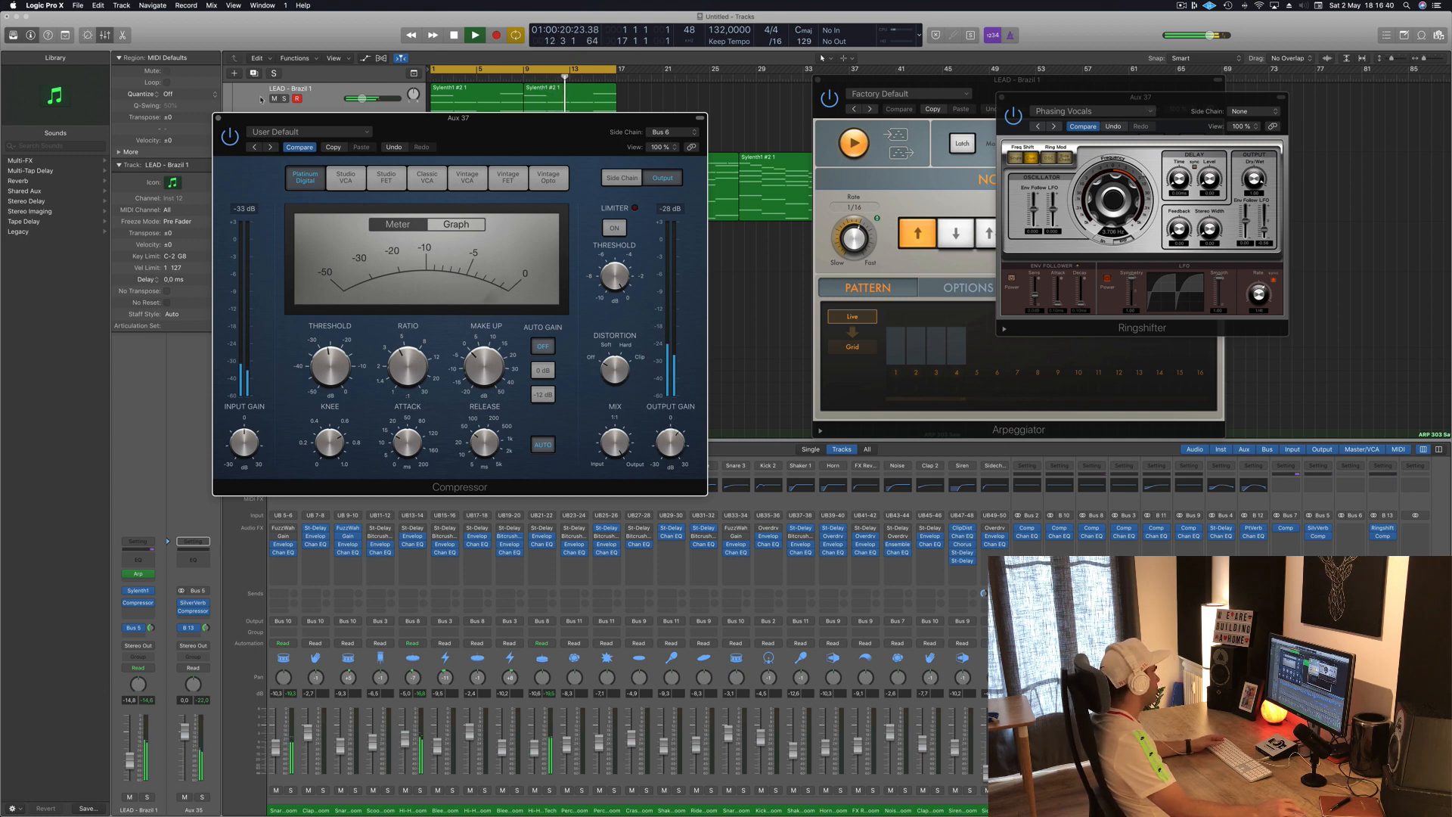
click(219, 118)
key(space)
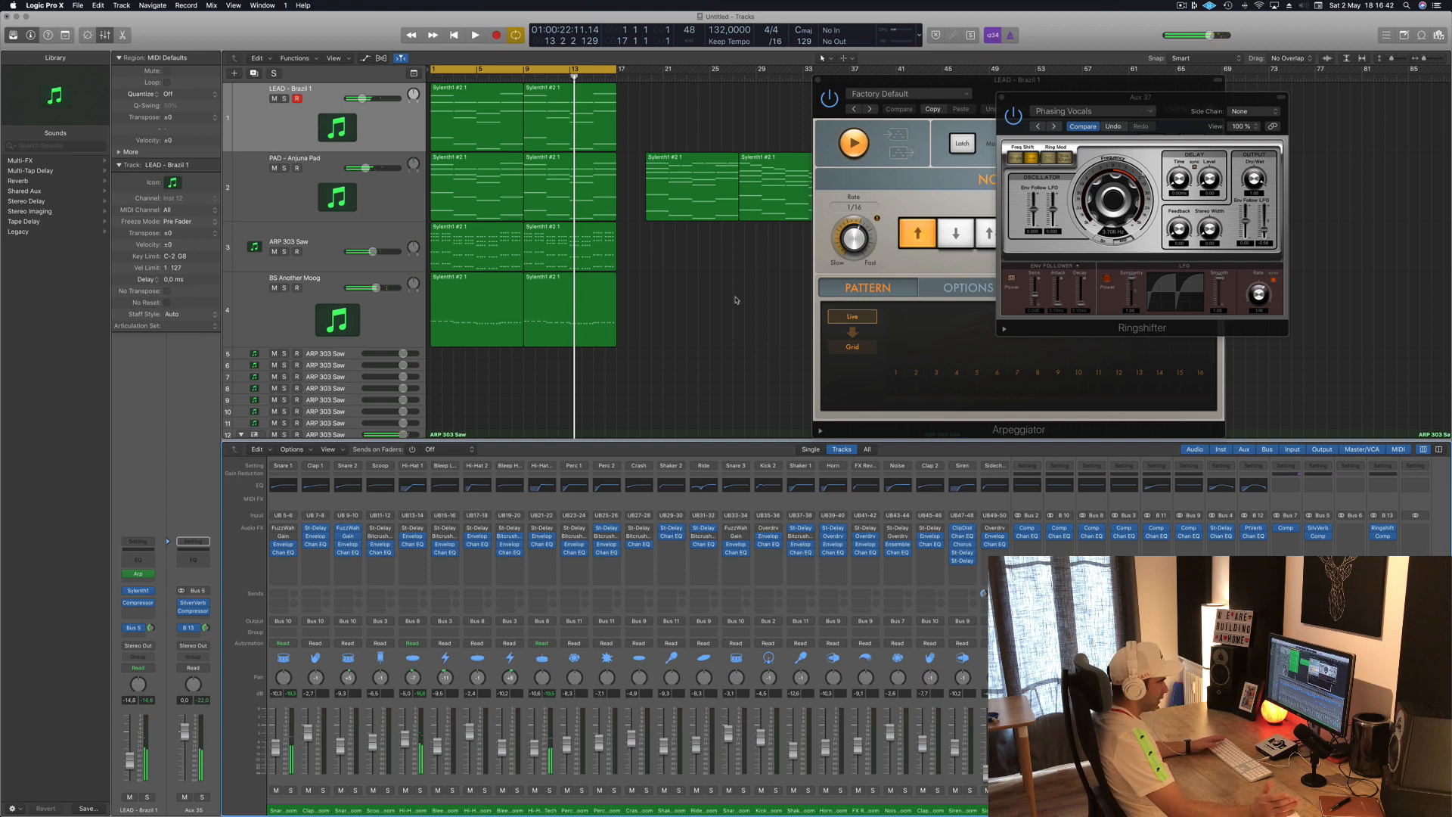
Replay the loop from the start and set the Auto Gain of the Ringshifter aux's Compressor to 0 dB.
key(Return)
key(space)
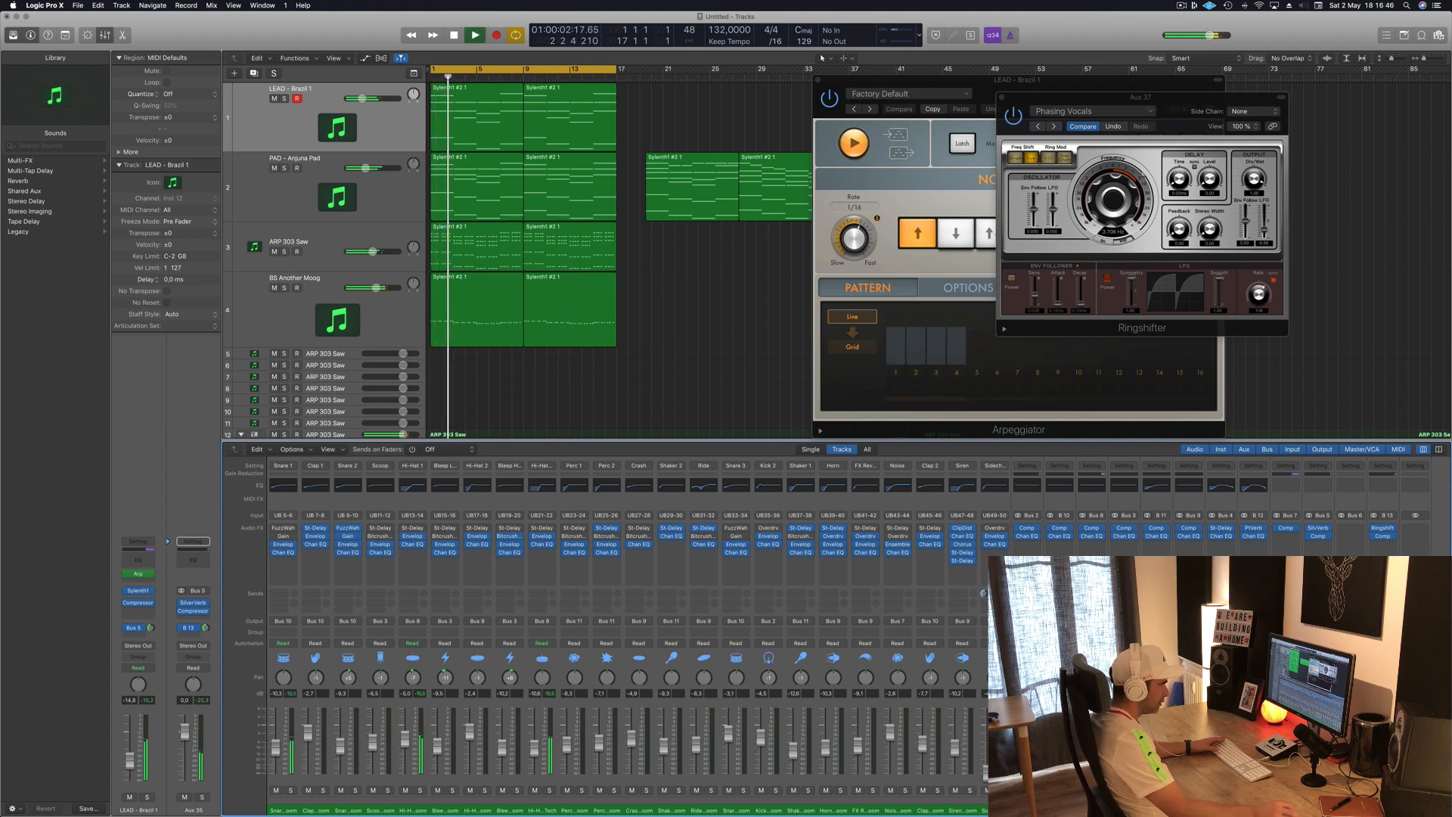
click(1384, 537)
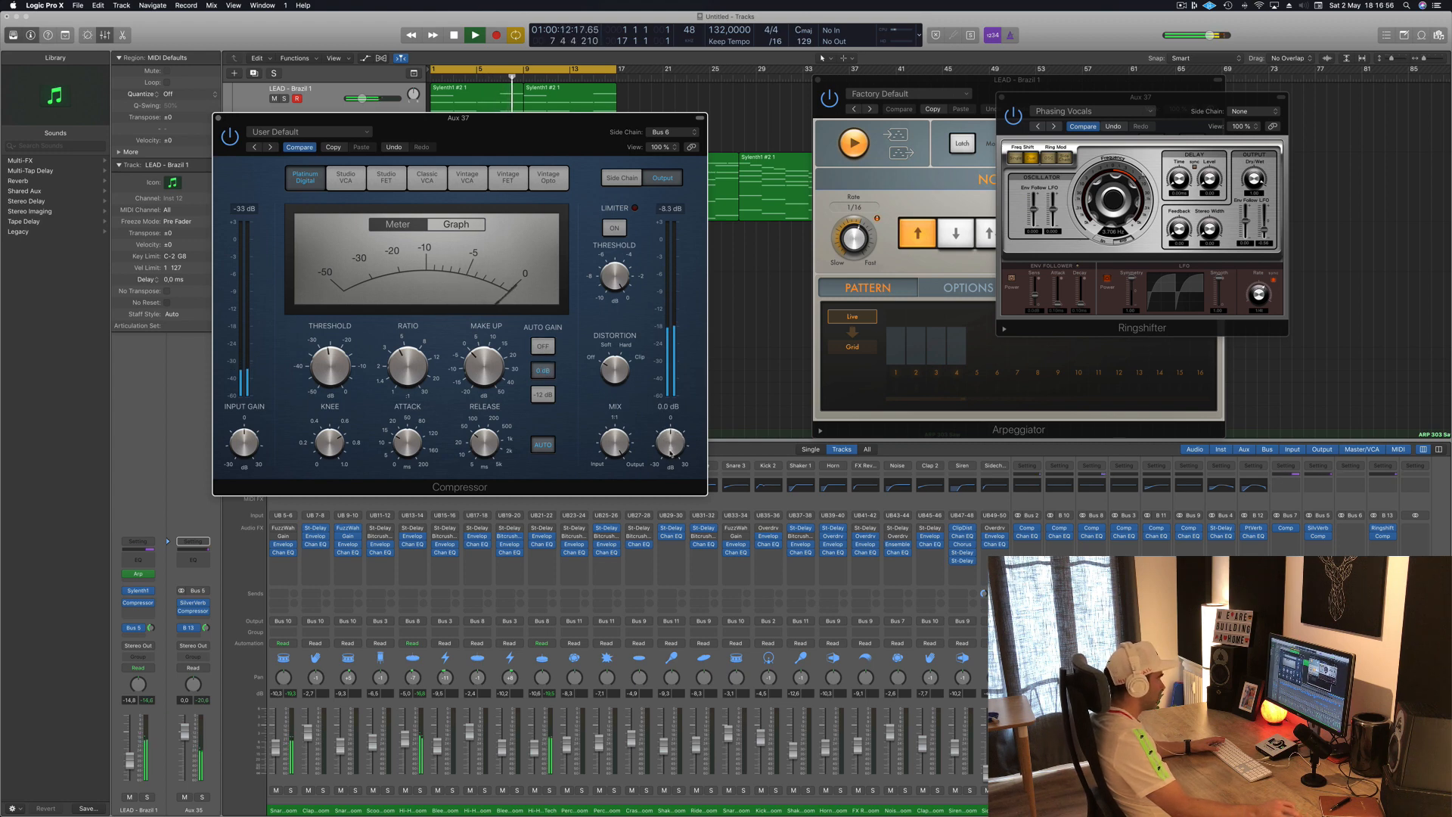
click(1384, 726)
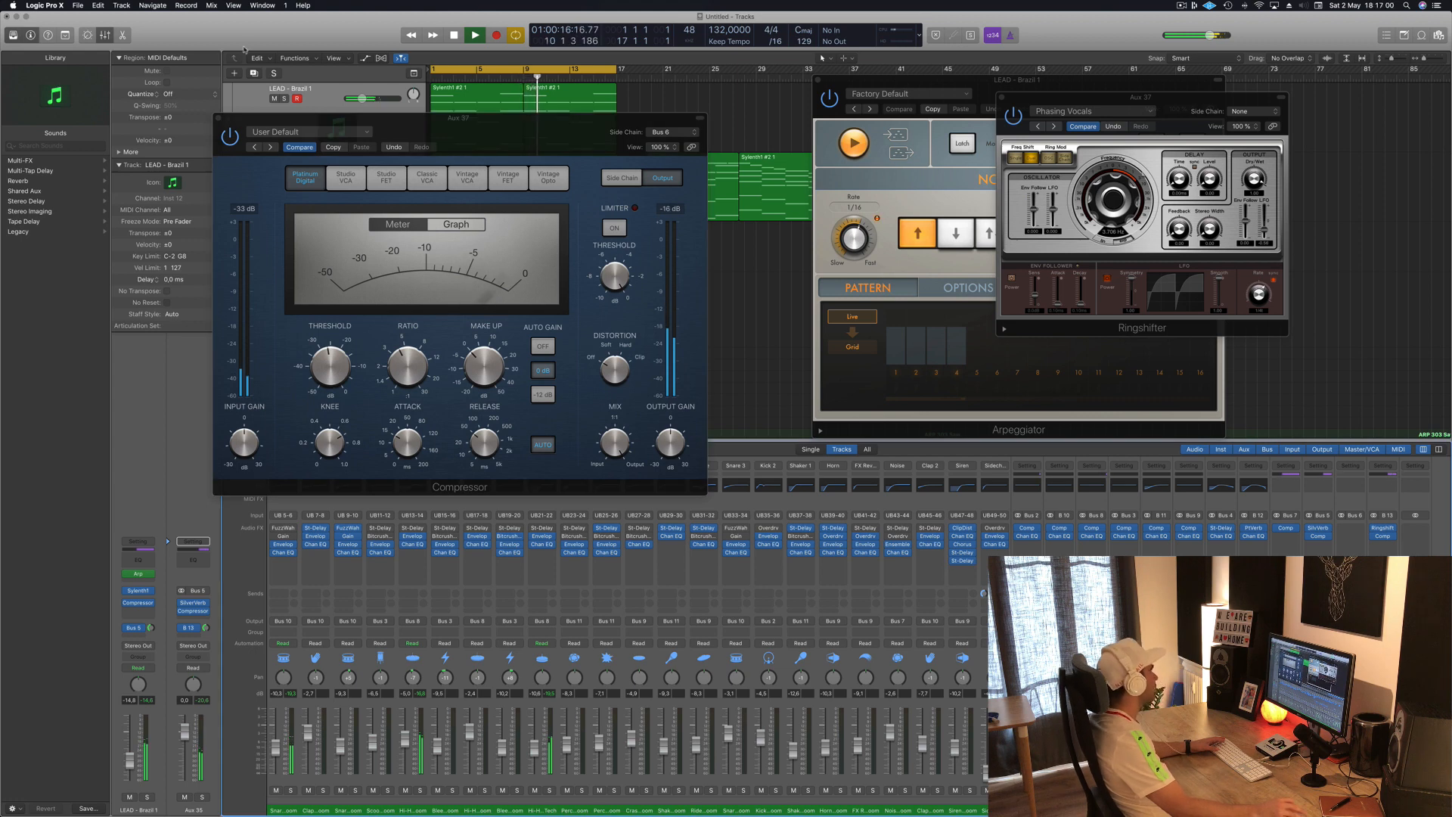
click(220, 118)
key(space)
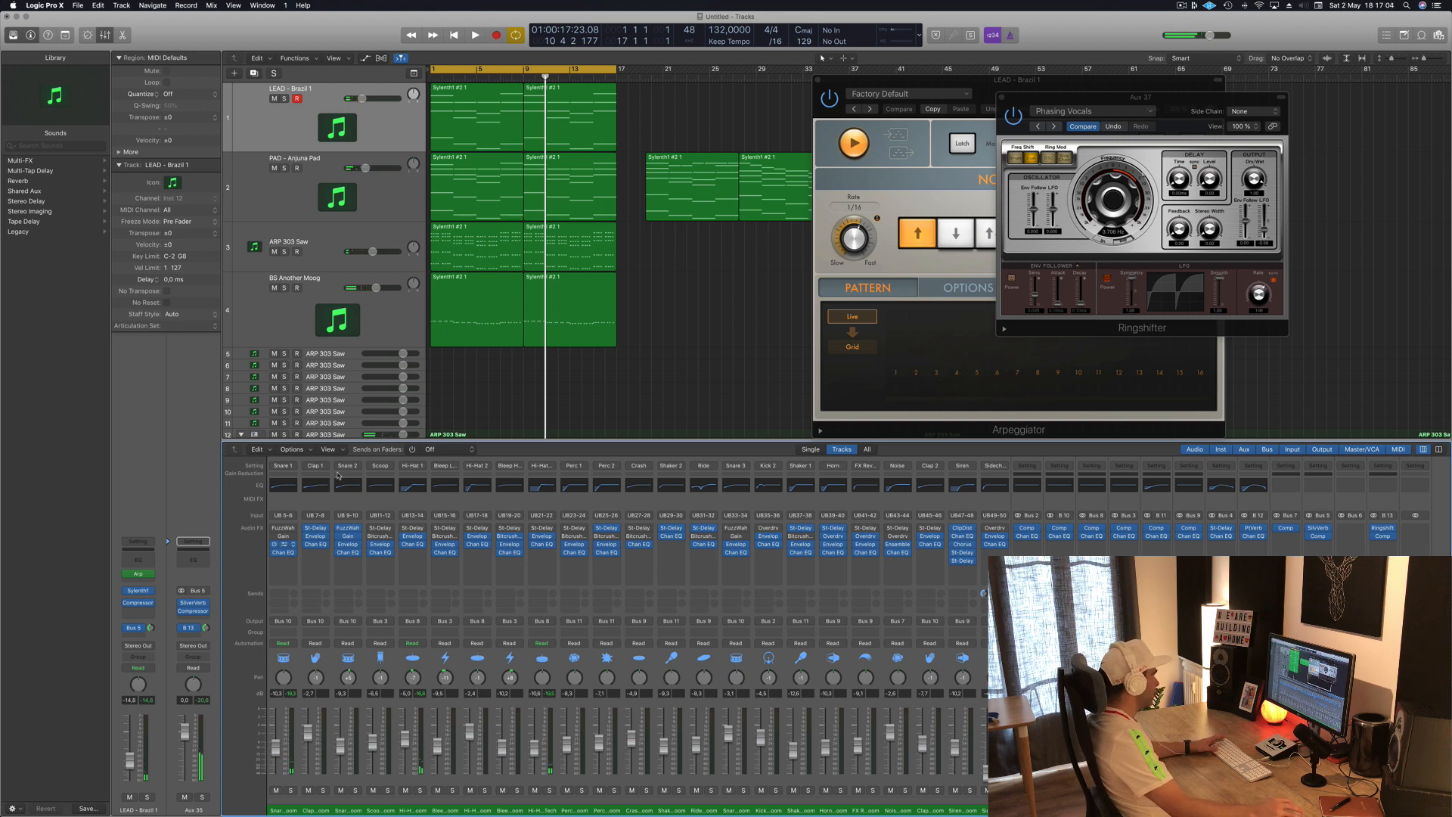
Audition the LEAD - Brazil 1 track soloed, toggle solo on its effect auxes to compare, and clear all solos.
click(375, 125)
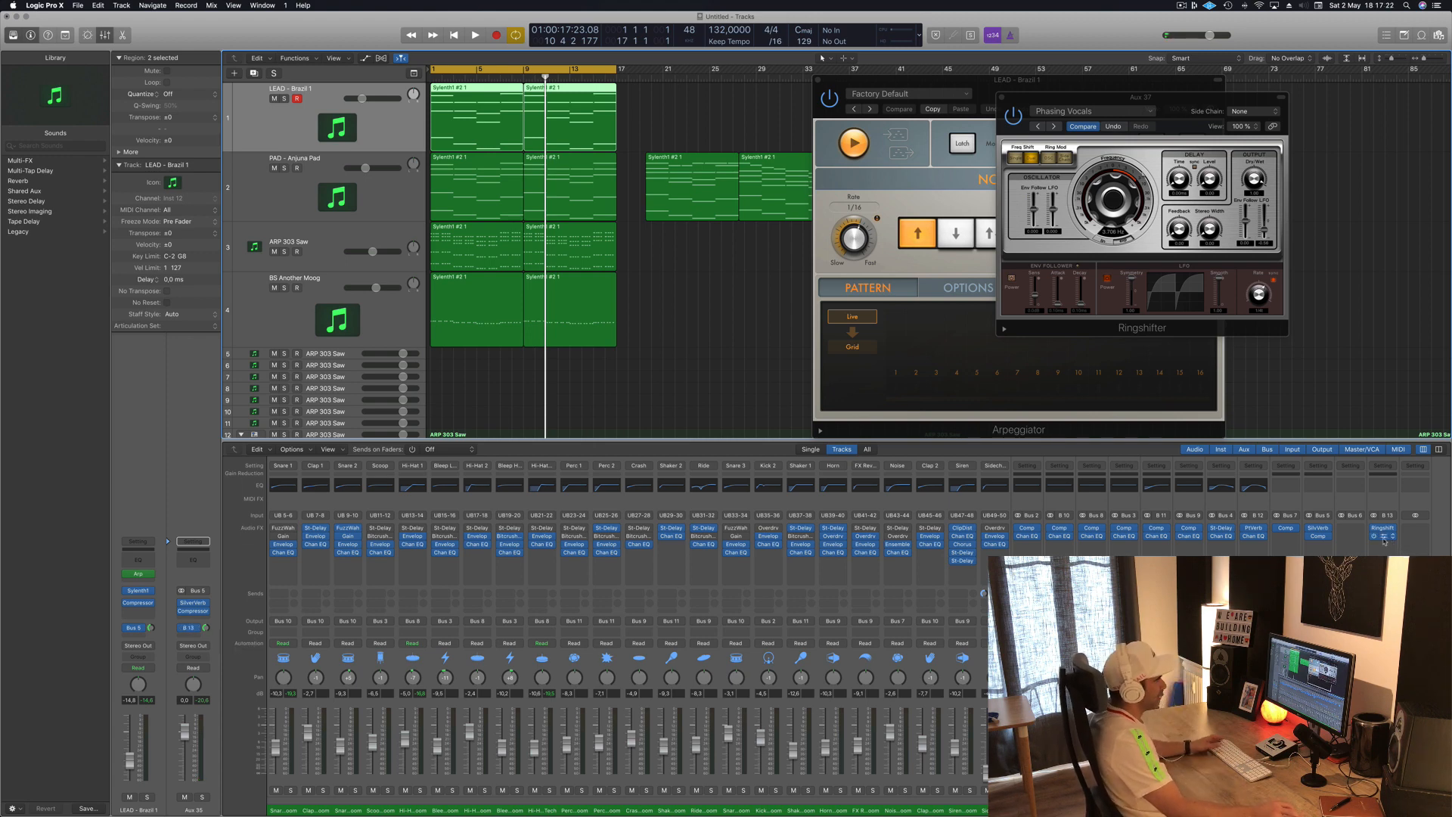
key(shift+space)
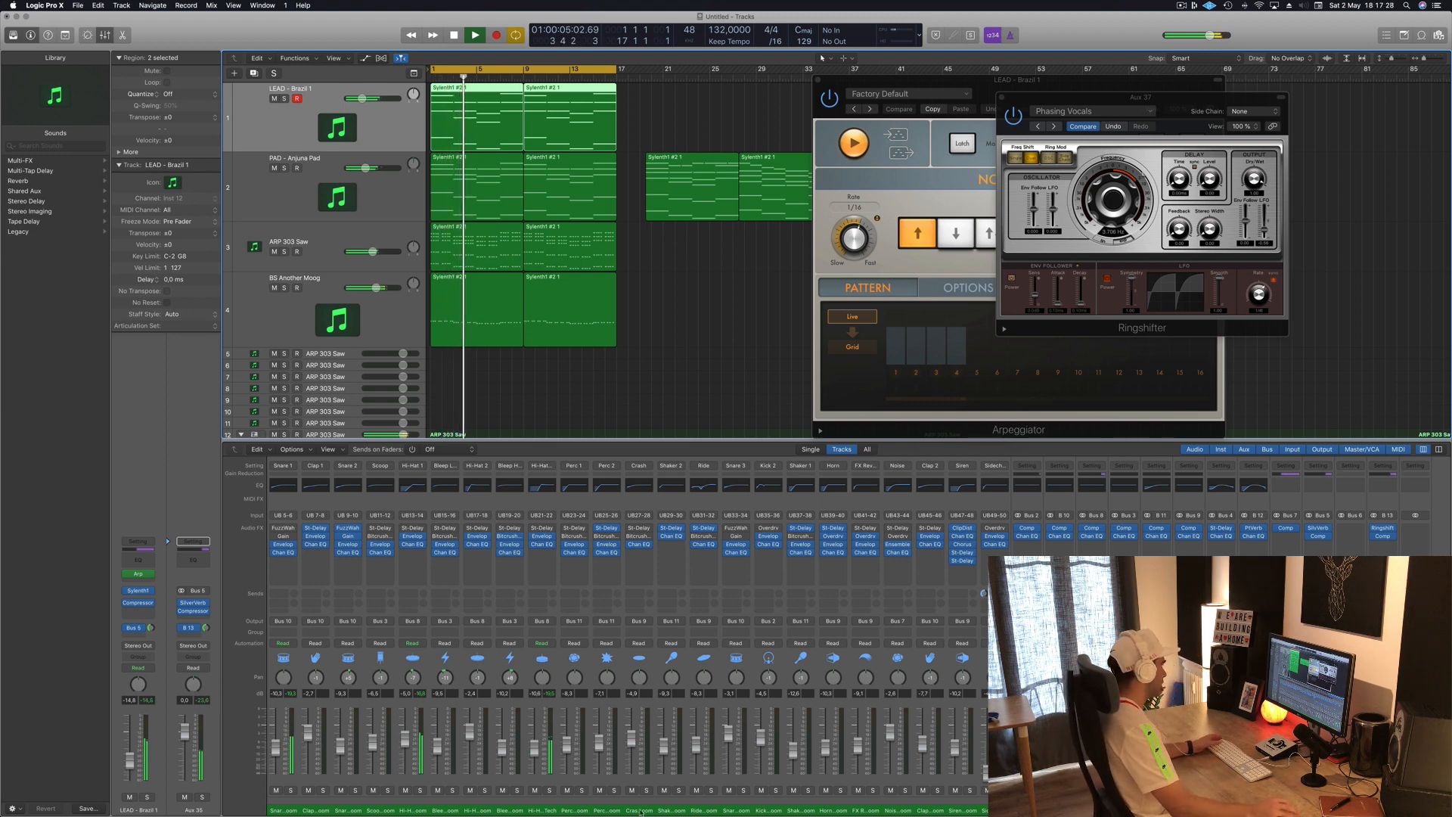
click(148, 796)
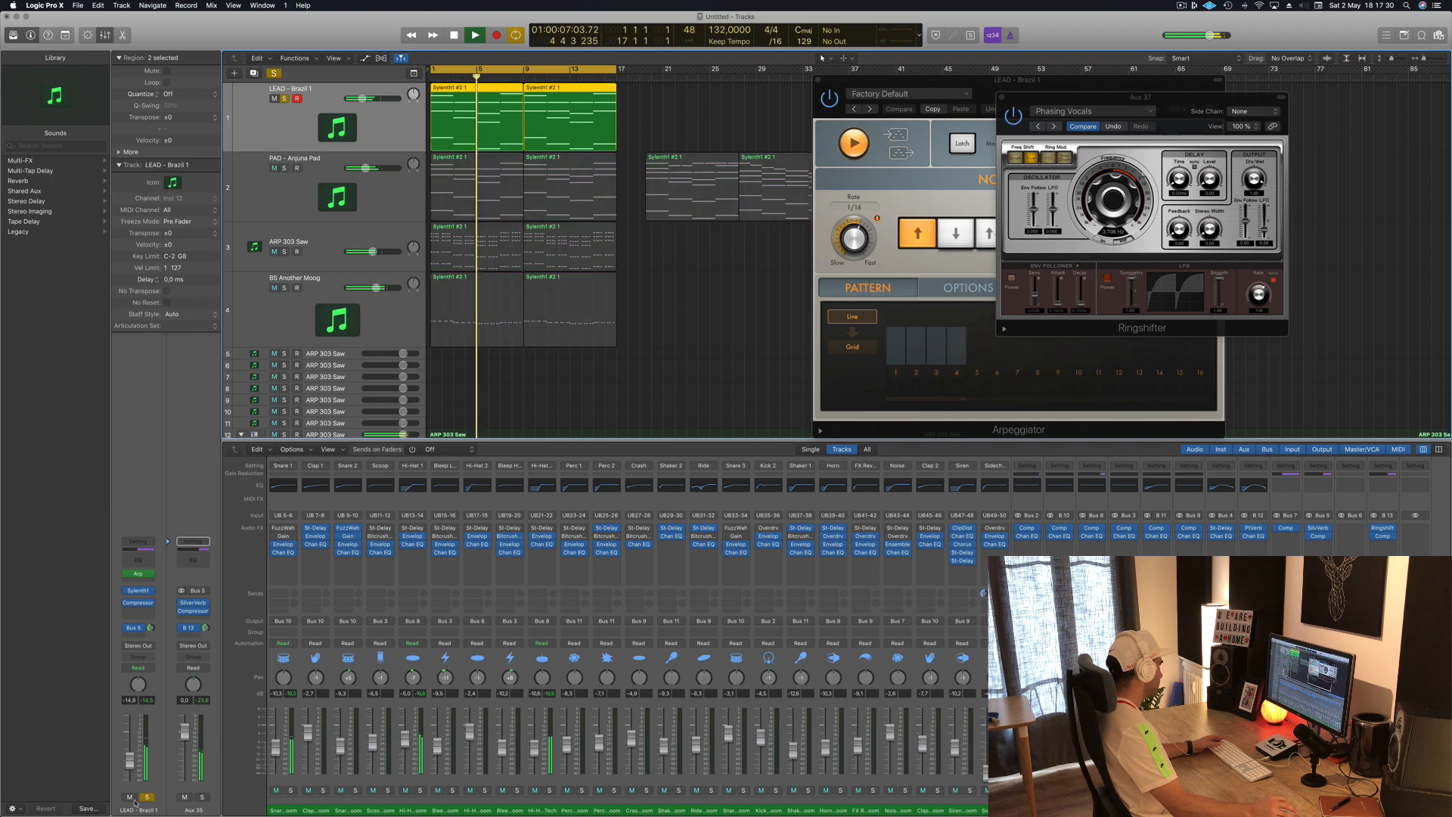
click(202, 798)
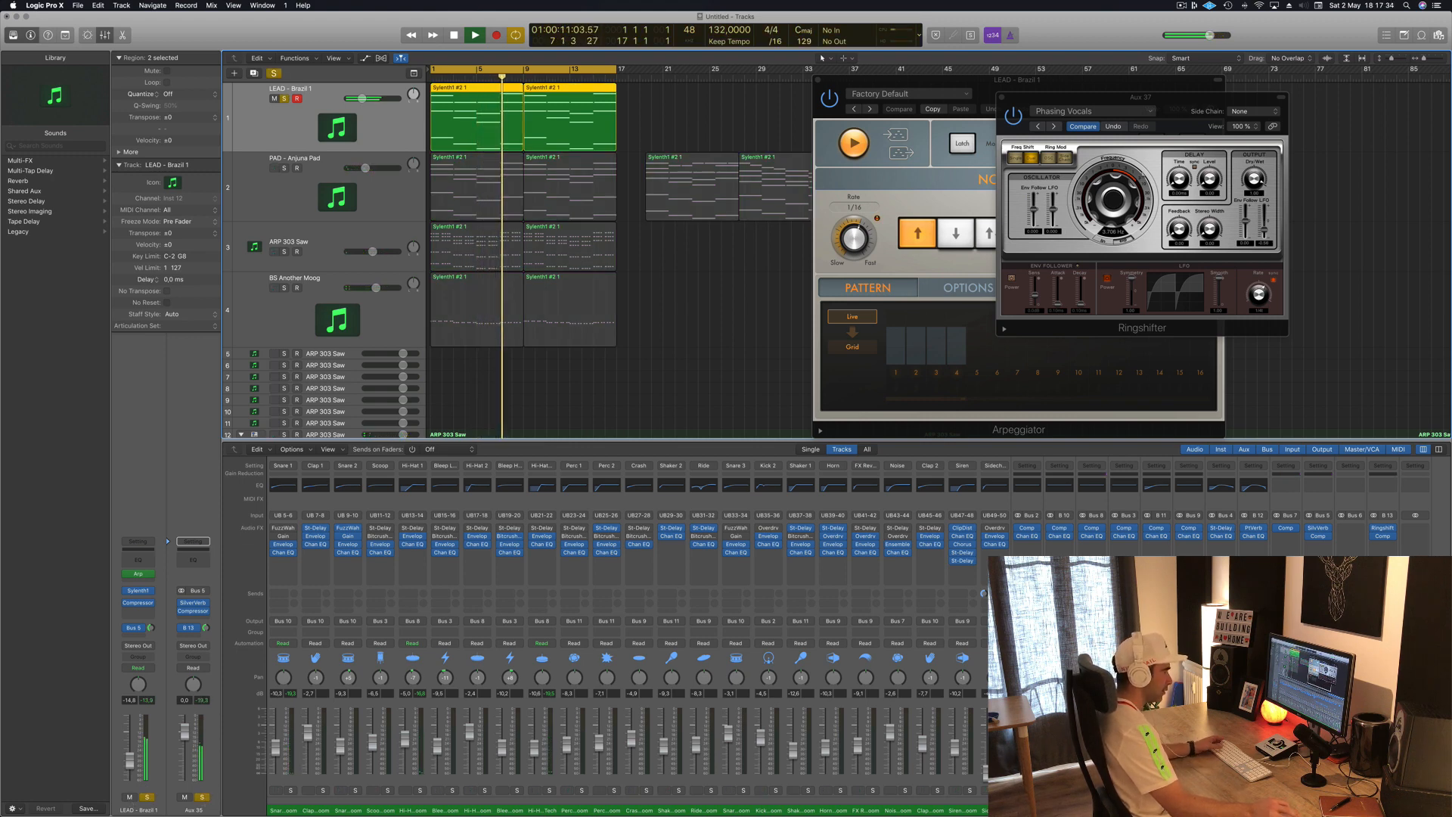
click(1390, 790)
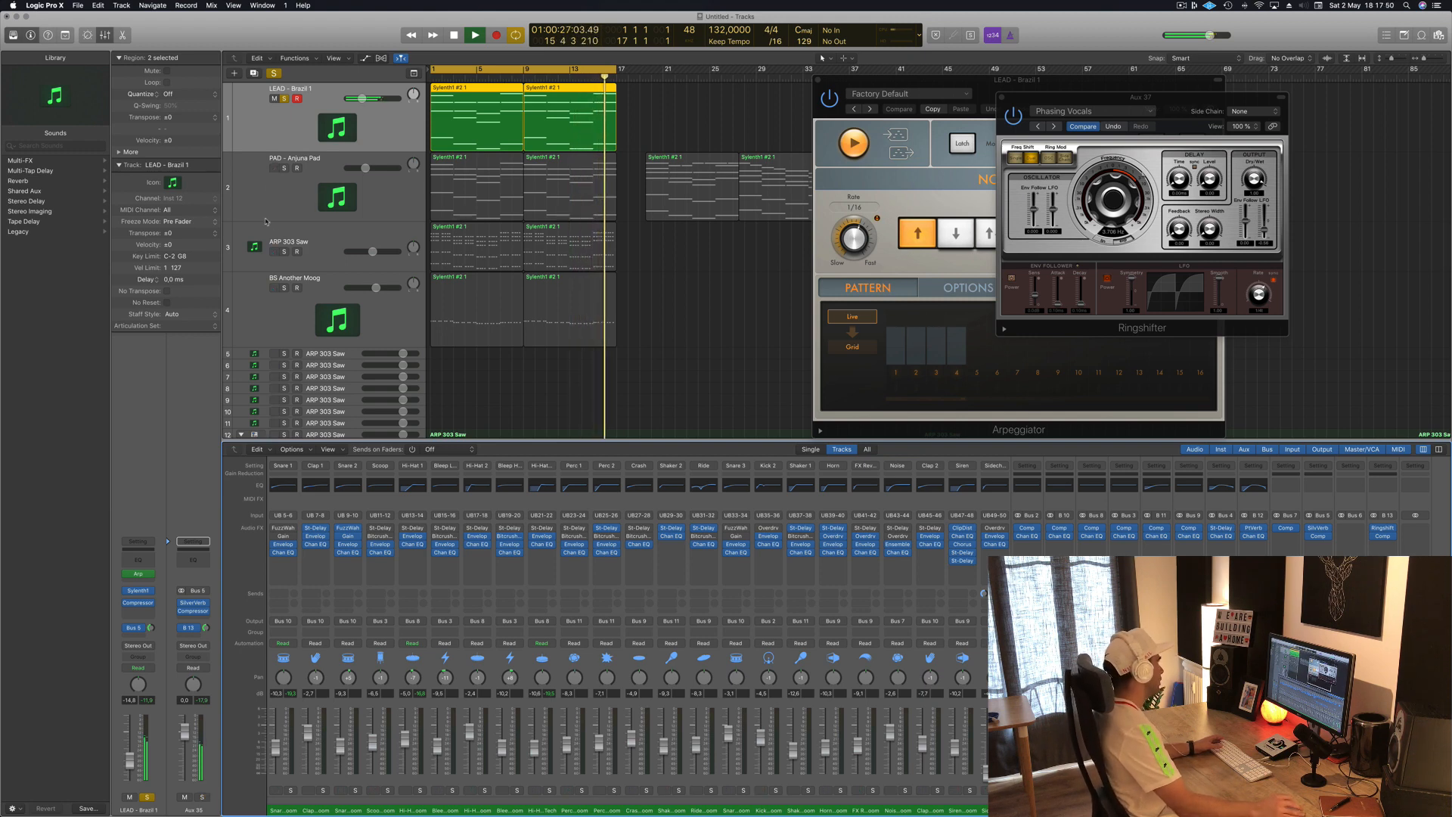
click(274, 74)
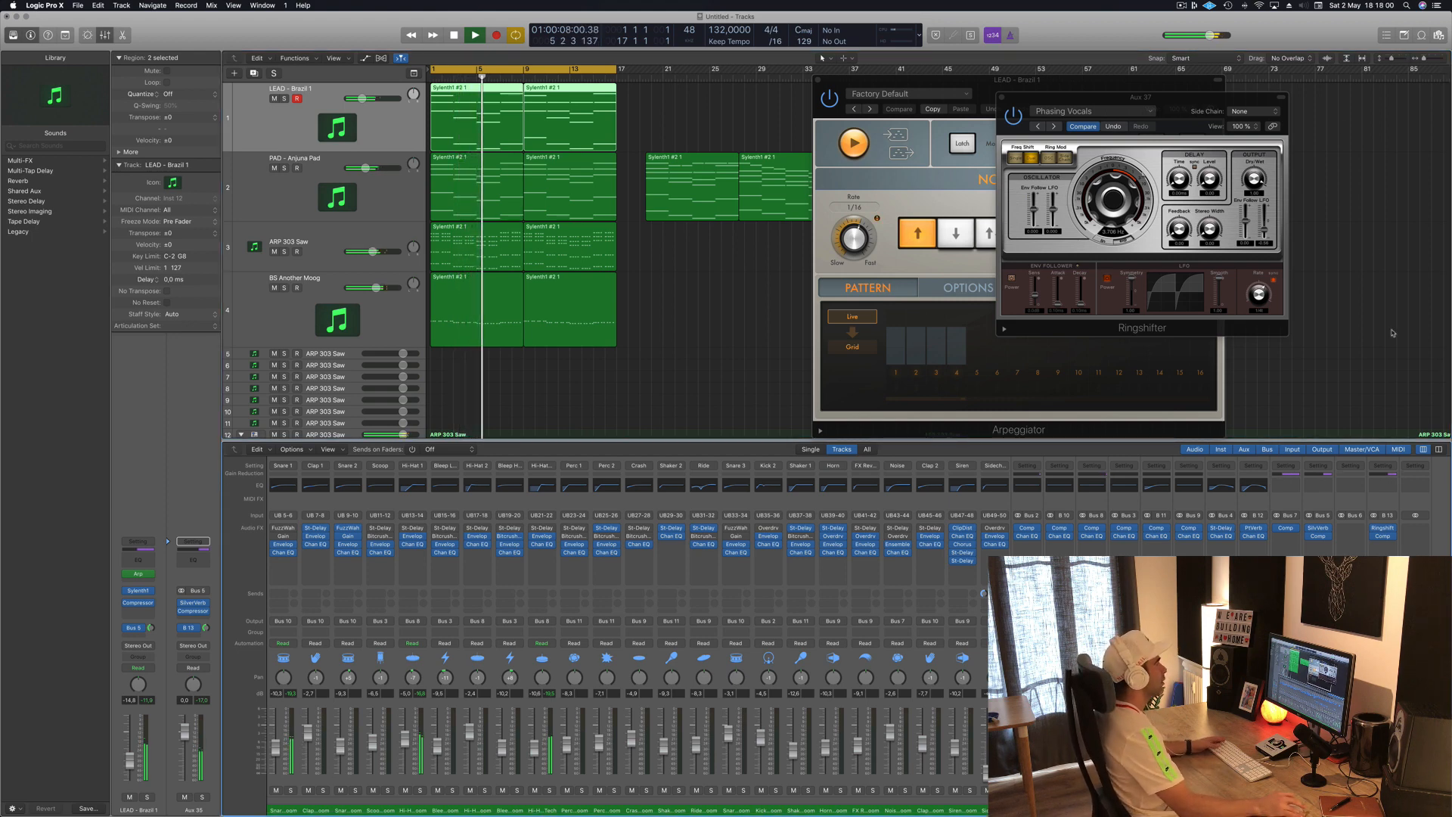
Stop playback and close the Ringshifter and Arpeggiator plug-in windows.
key(space)
drag(1009, 104, 963, 104)
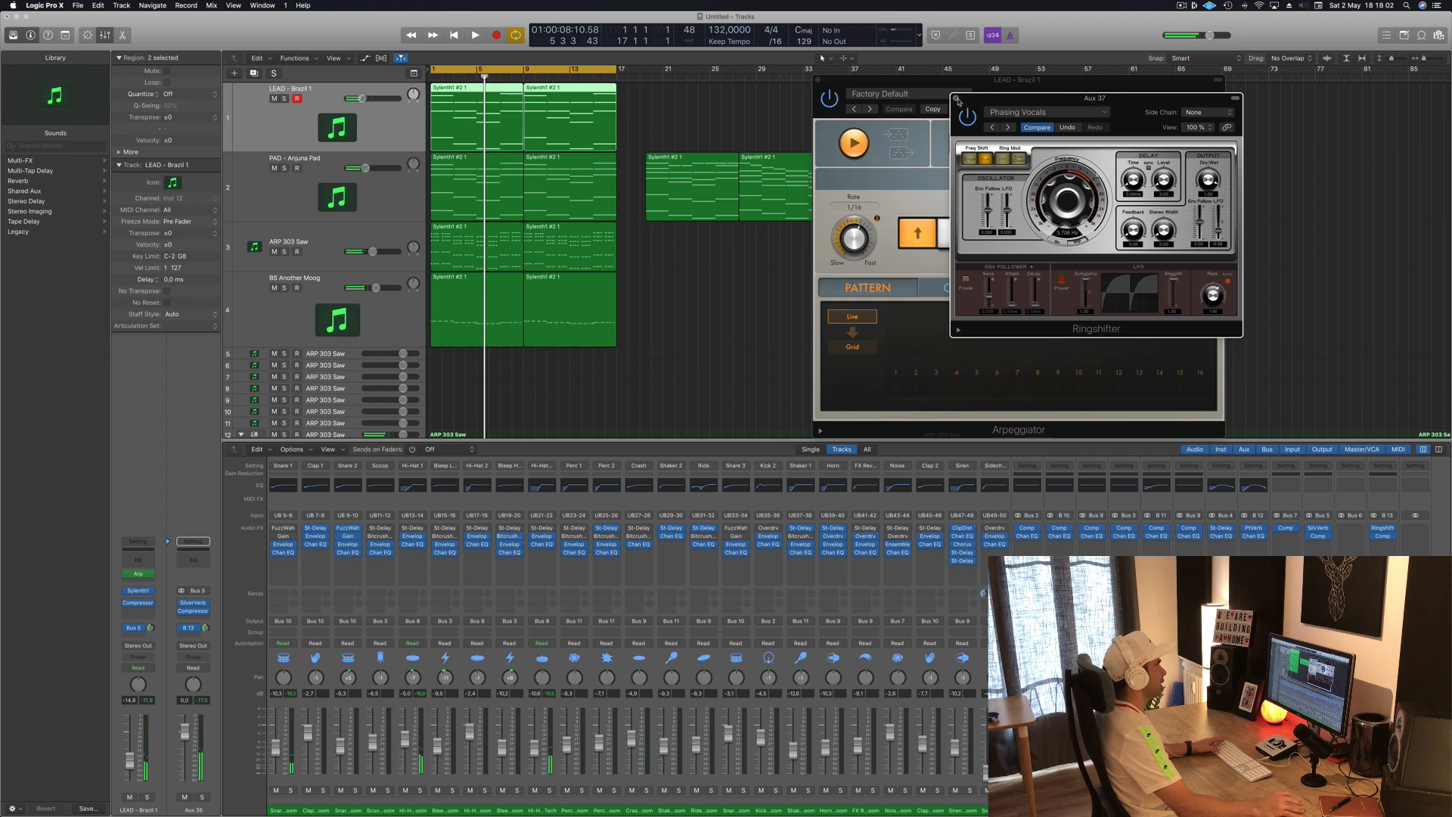
click(956, 98)
click(817, 80)
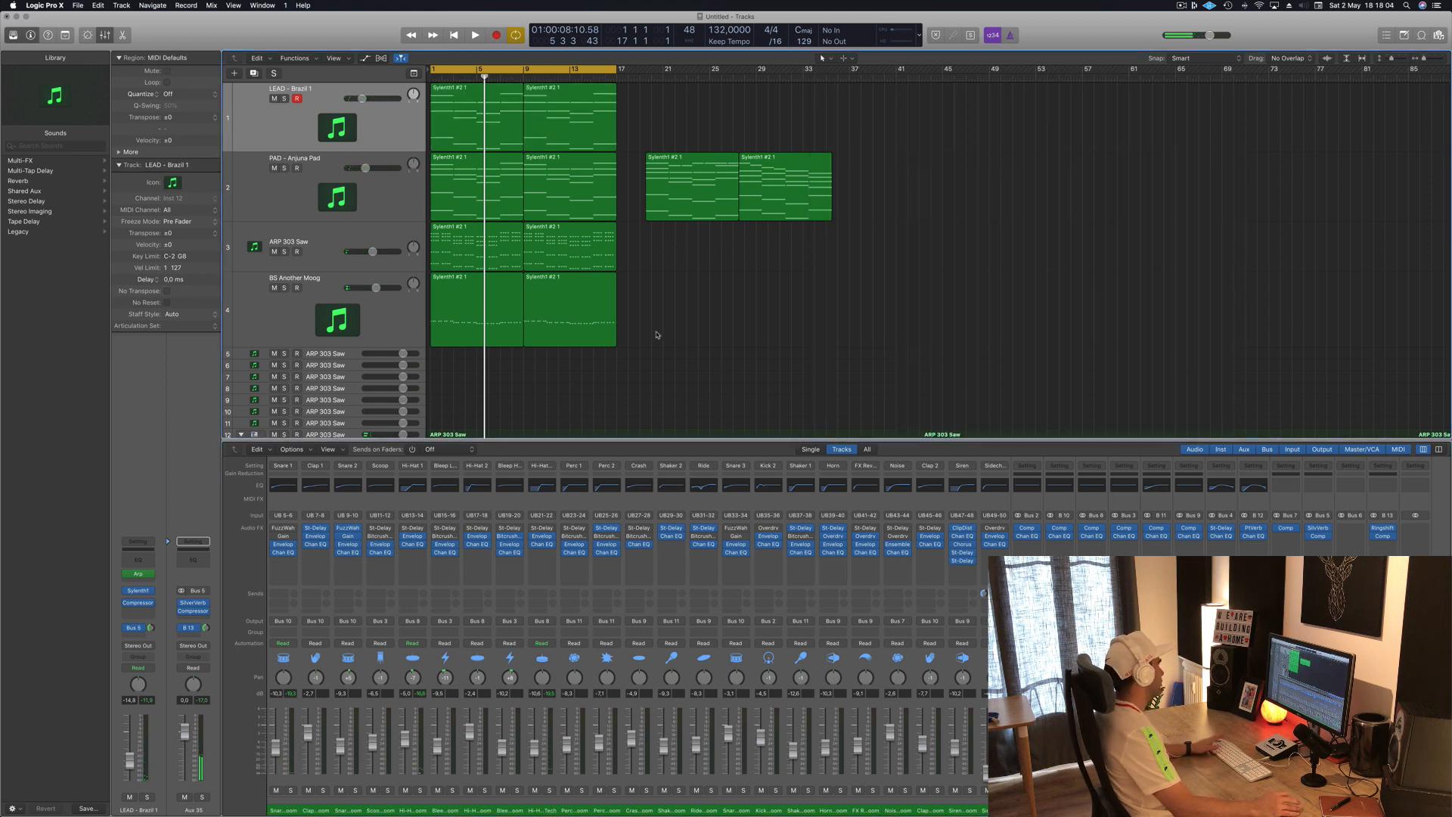
Move the two spare regions on the PAD - Anjuna Pad track to about bar 61, clear of the main loop.
key(space)
scroll(678, 336, down, 3)
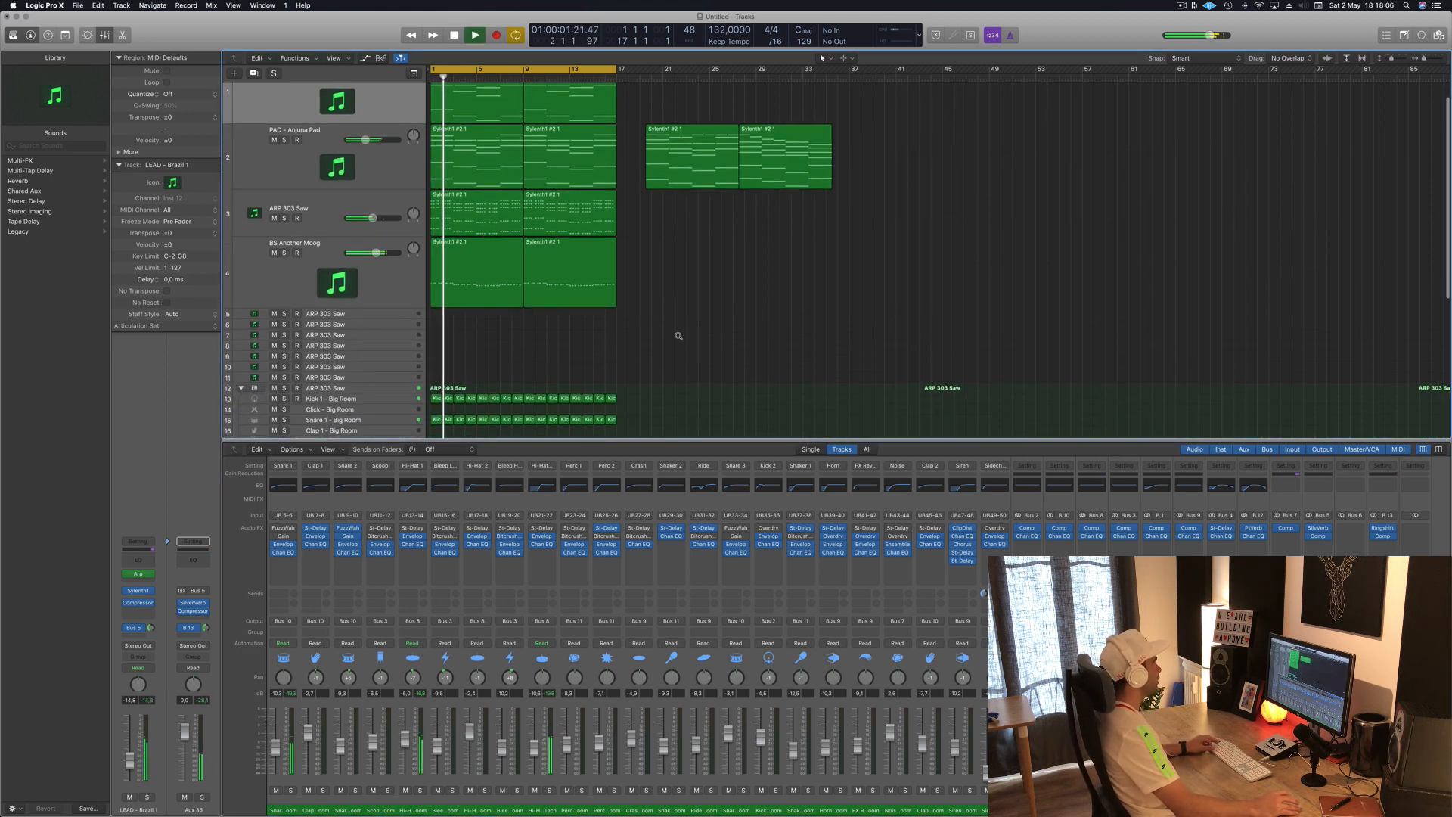
scroll(678, 336, down, 3)
scroll(706, 302, right, 5)
scroll(720, 282, left, 1)
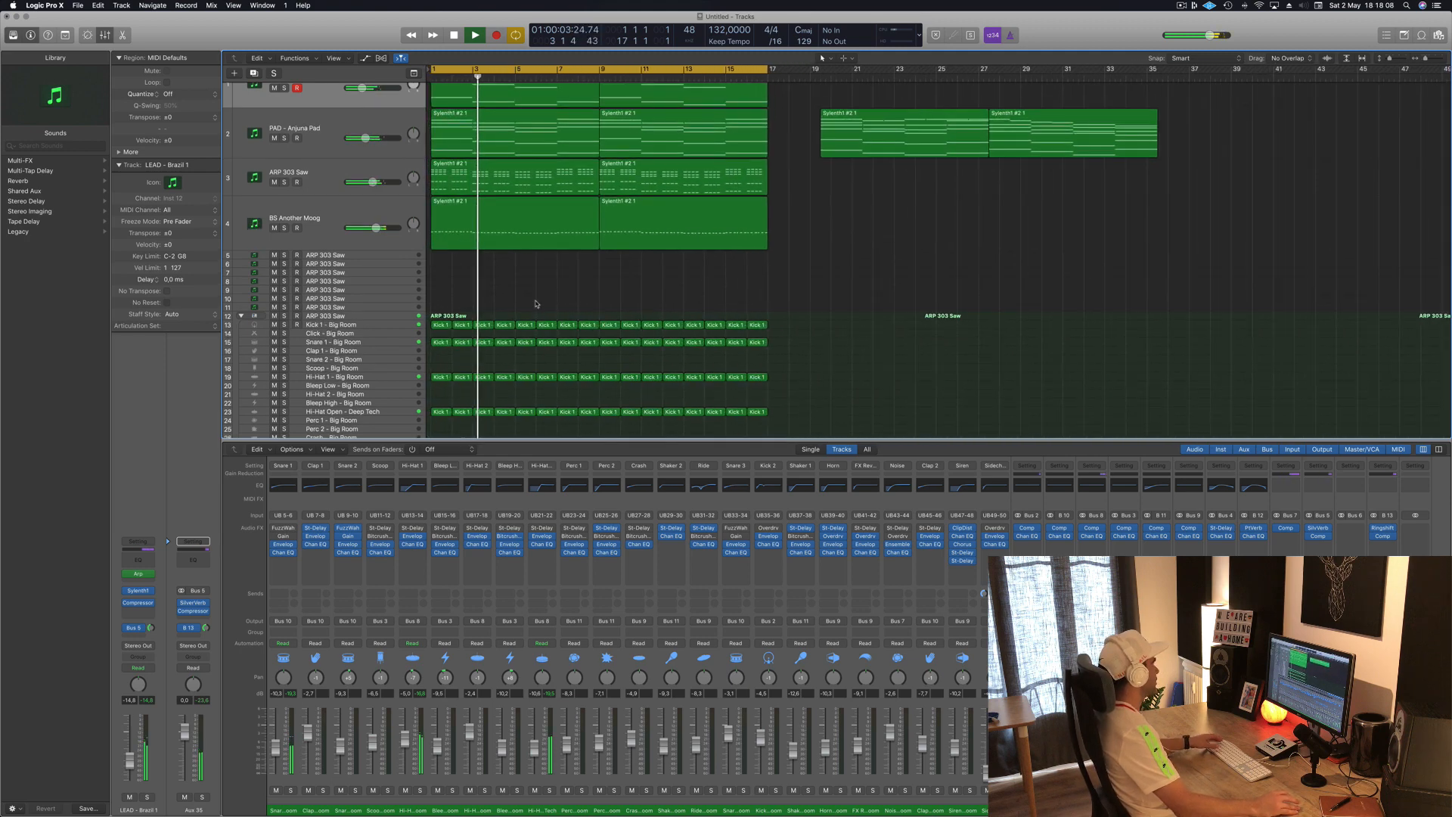
scroll(536, 303, up, 2)
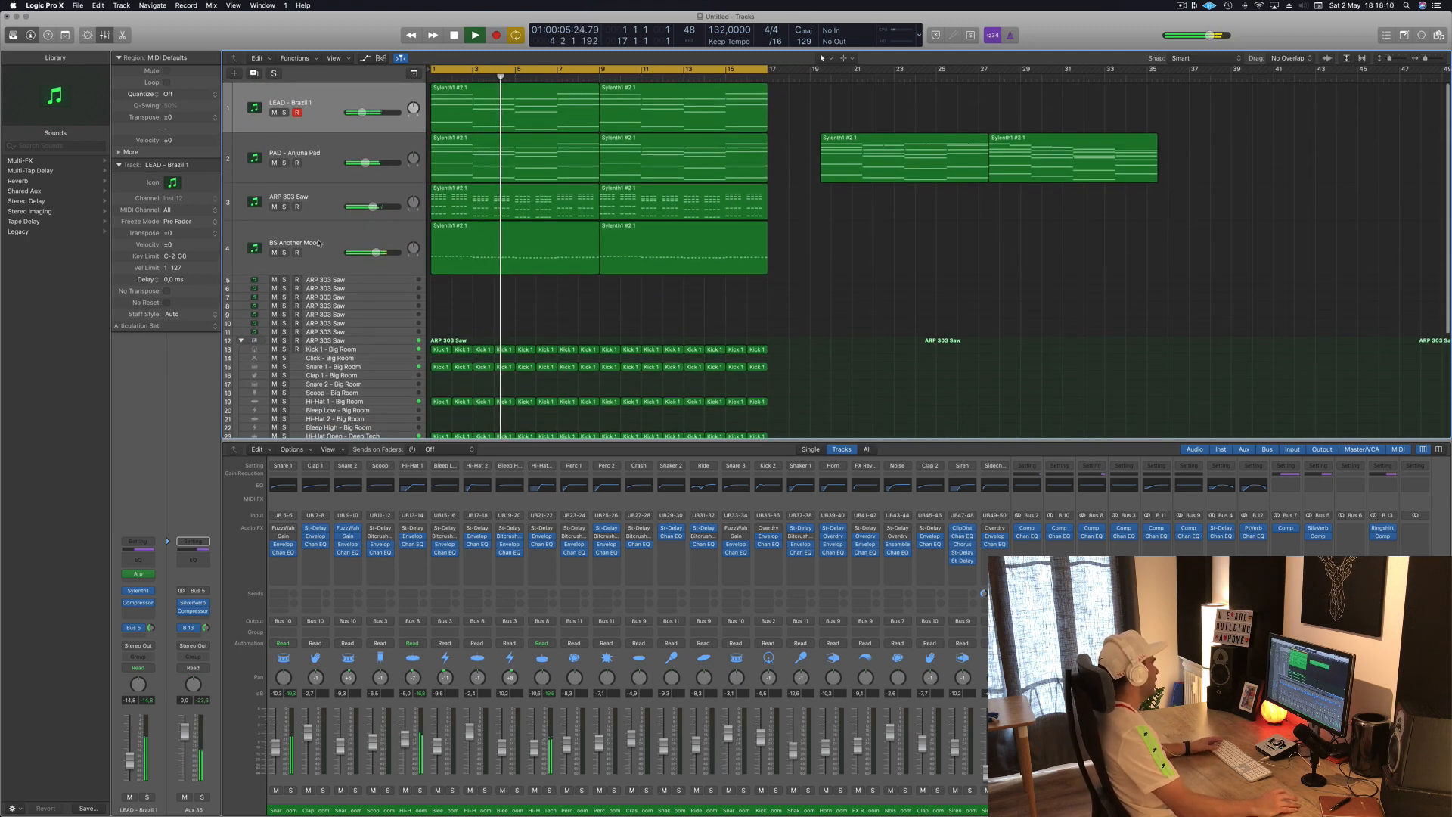
scroll(320, 226, right, 1)
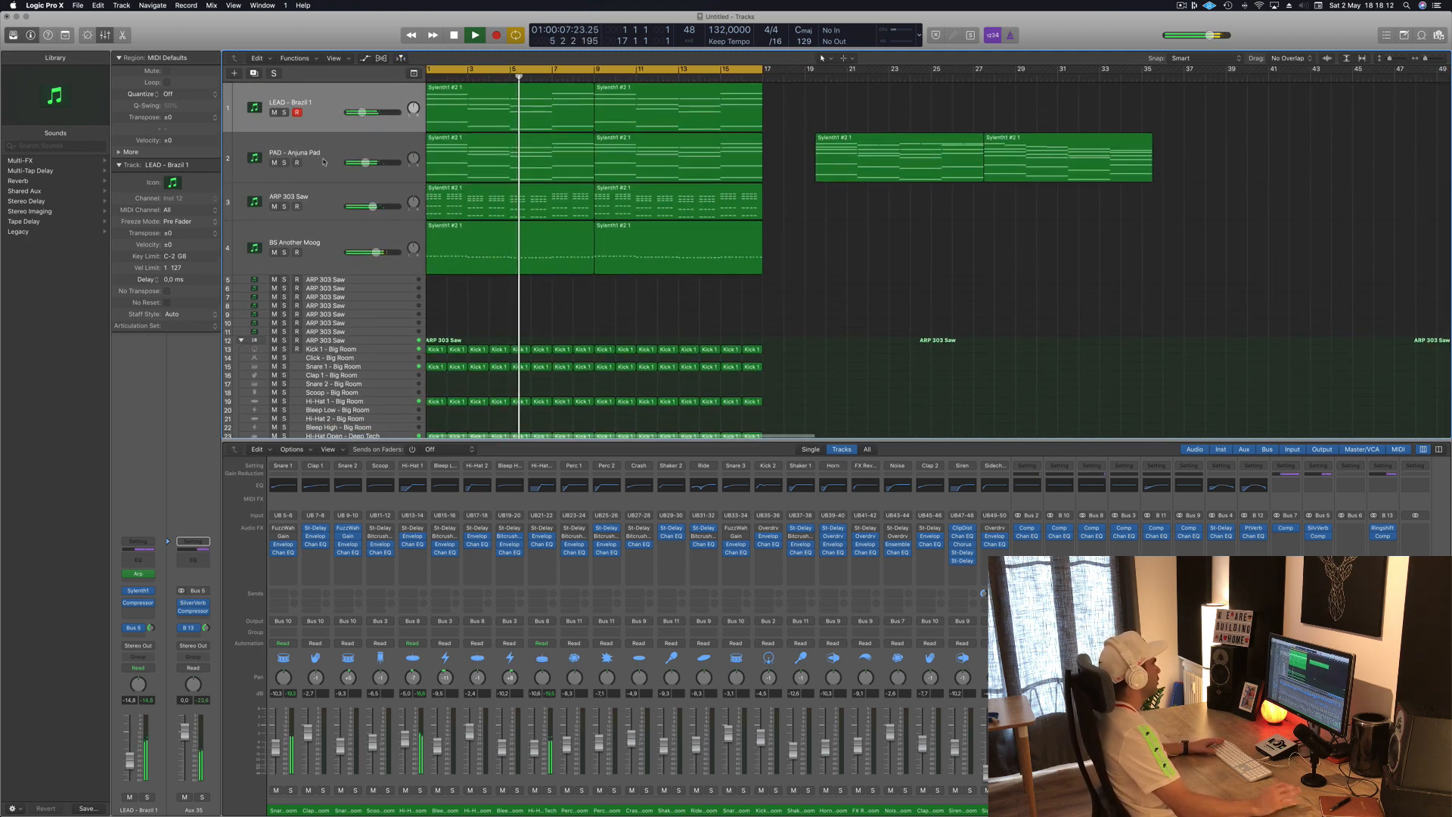
click(323, 162)
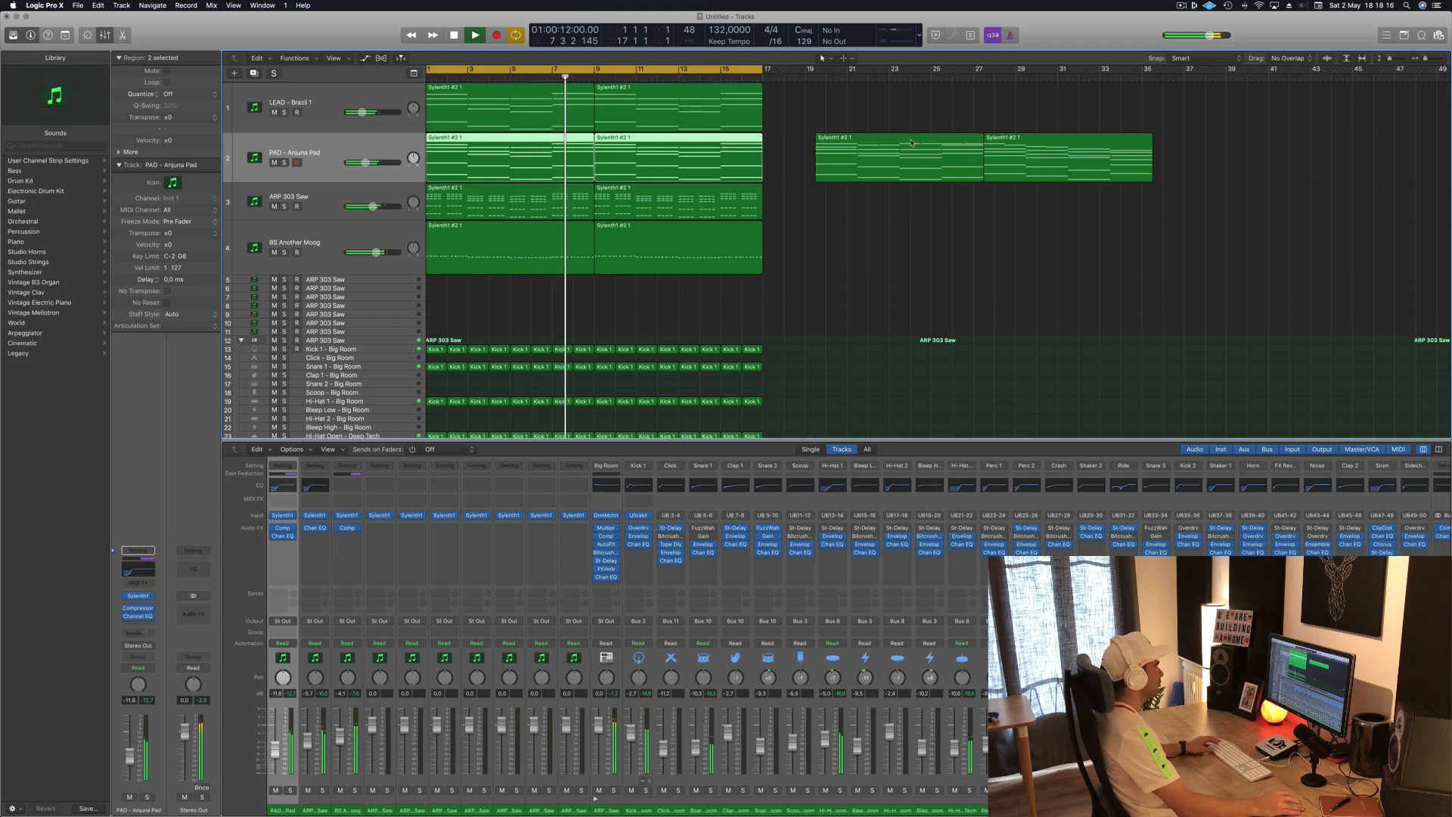
scroll(1185, 156, left, 4)
drag(1154, 159, 1268, 150)
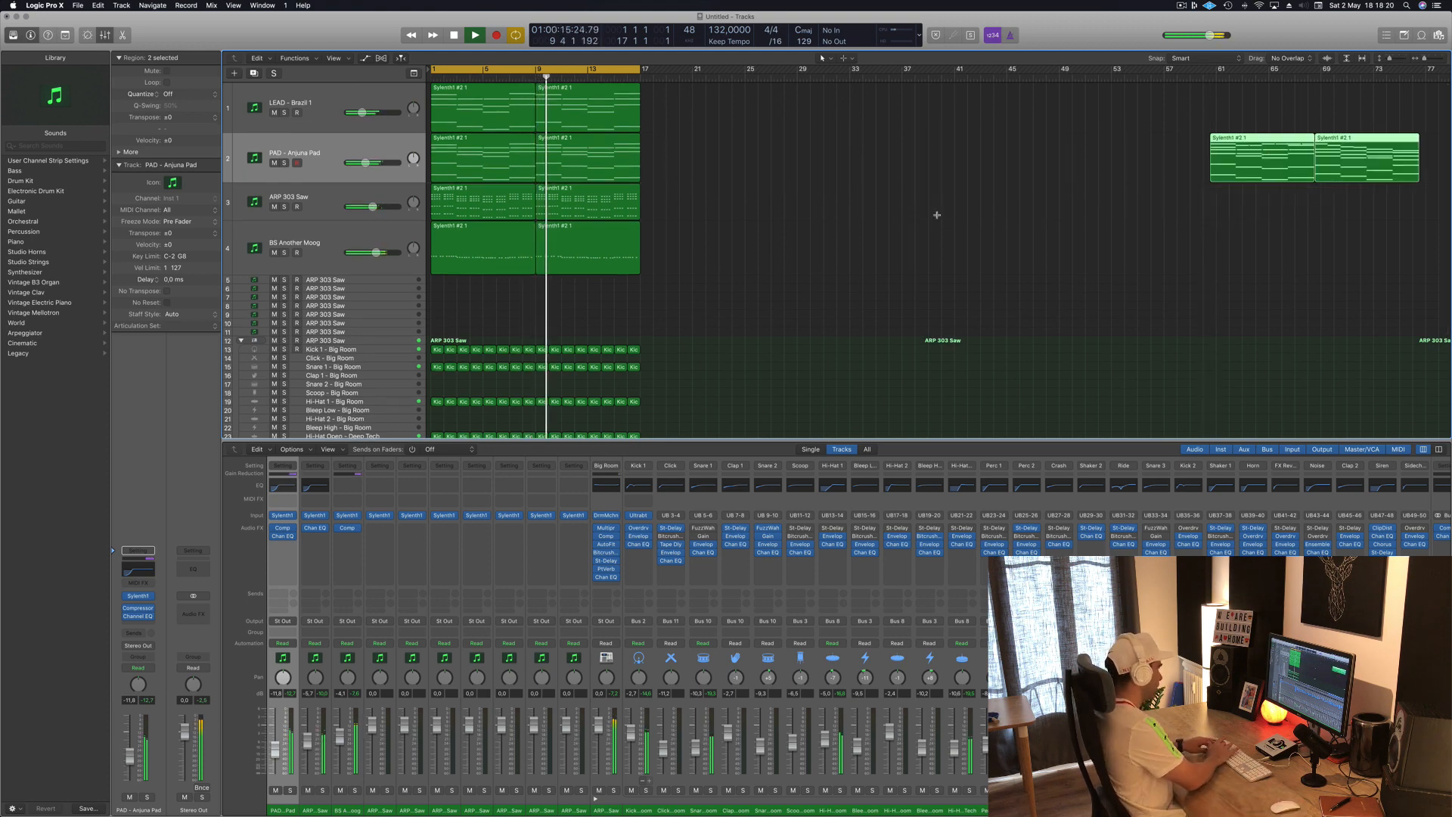
Repeat the cycled section from bar 1 to bar 17 three times across all tracks.
key(ctrl+super+e)
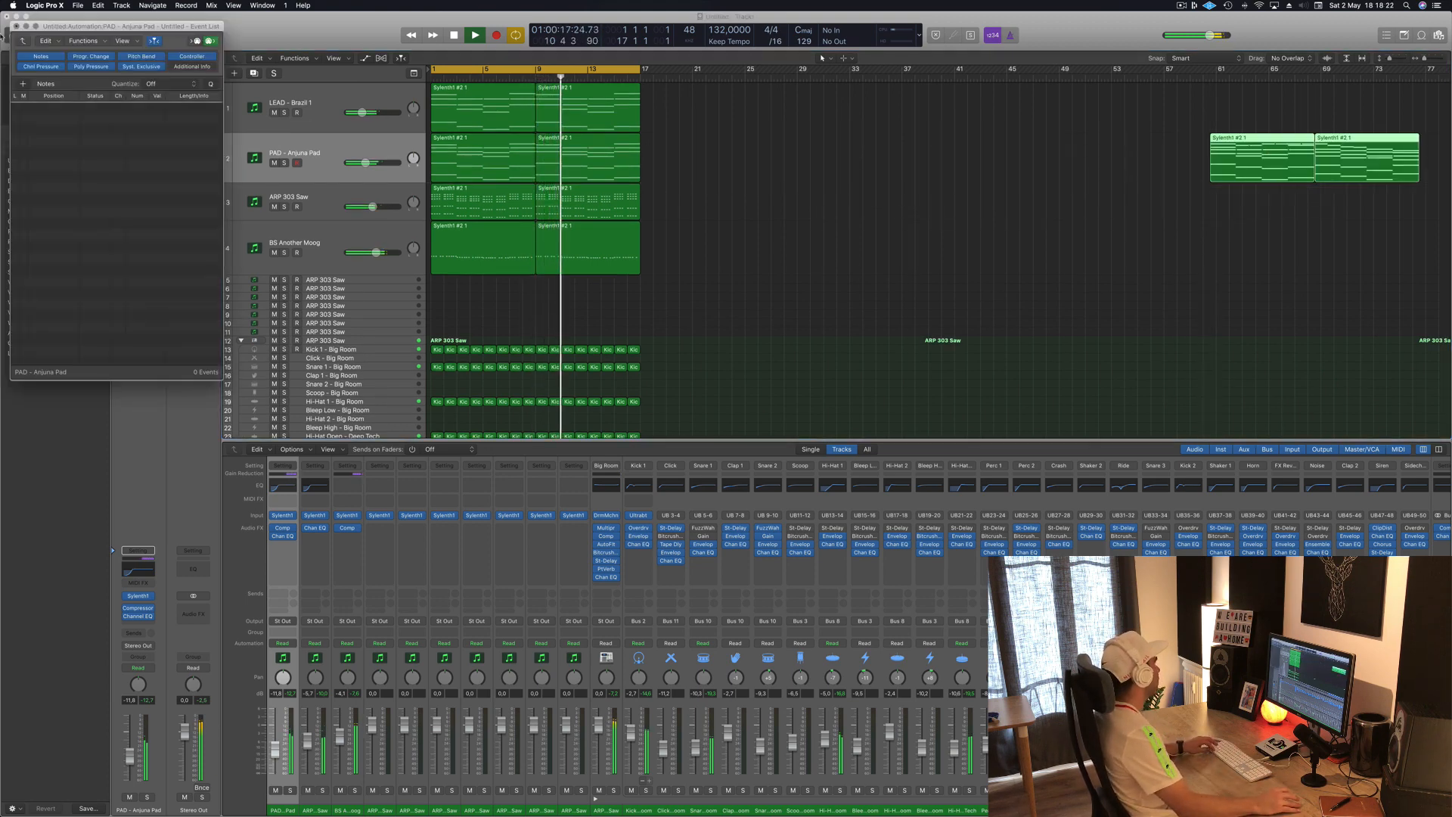
click(16, 27)
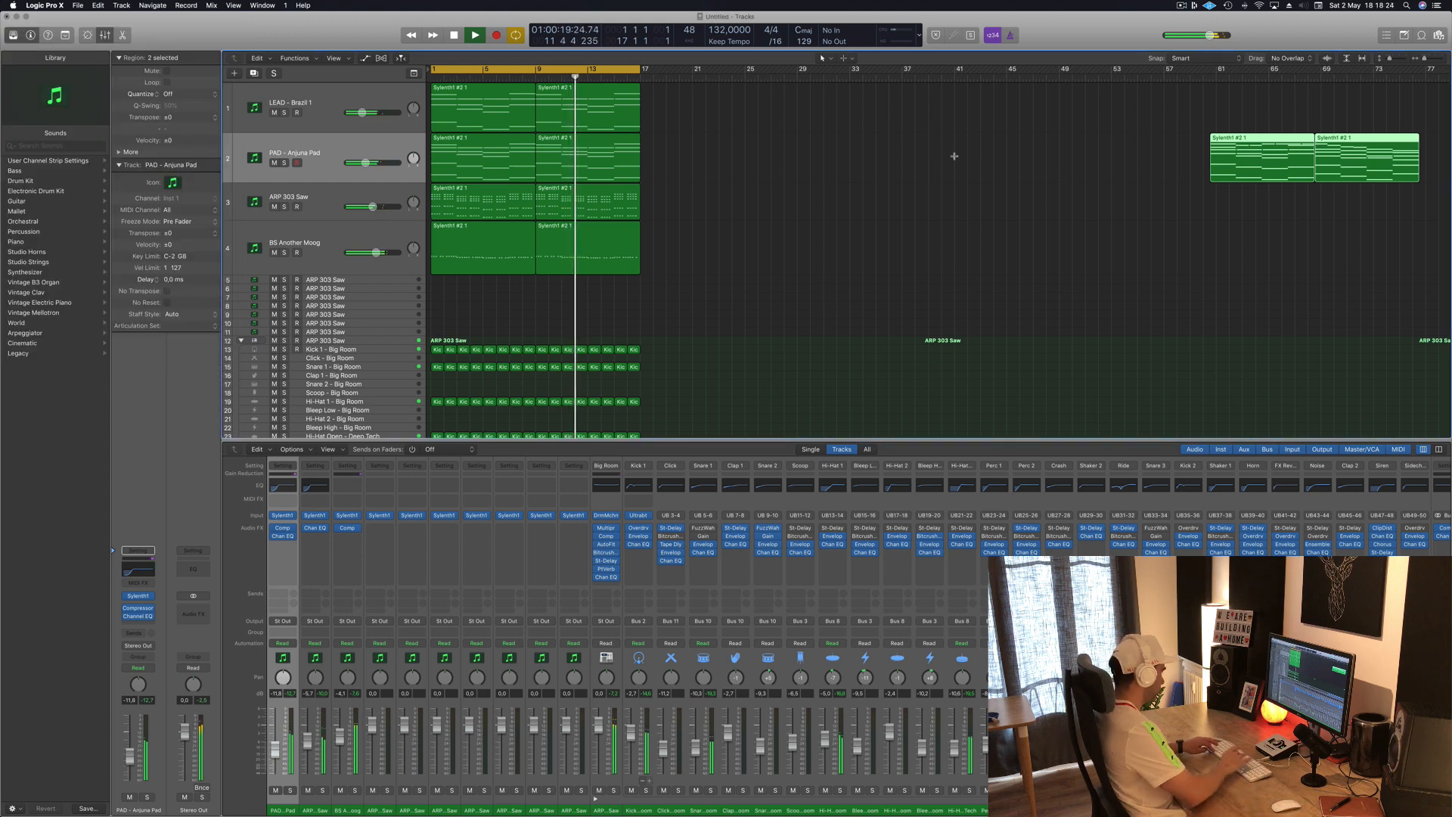
key(super+r)
key(super+r)
key(super+r)
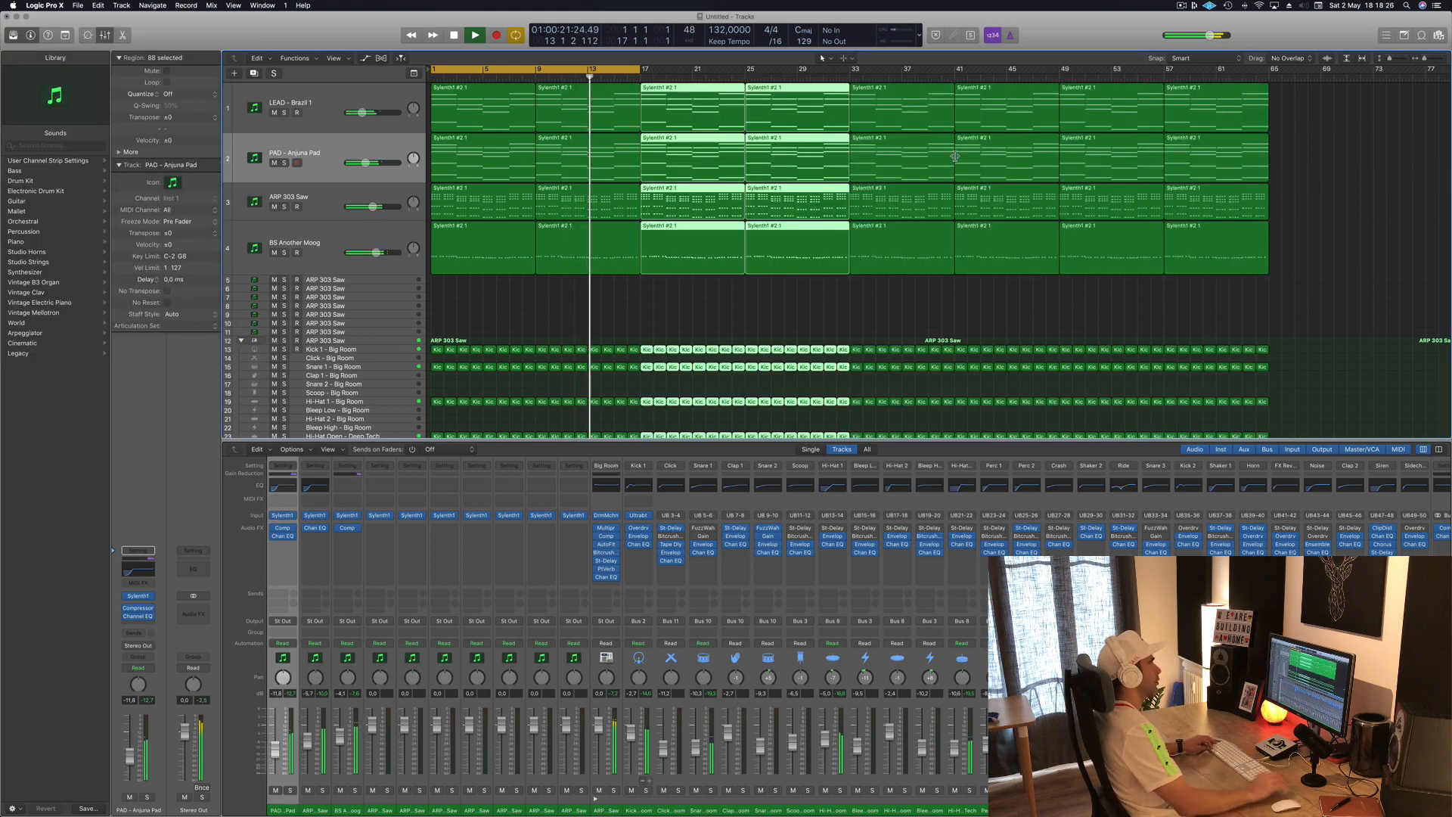
Show the secondary ruler above the arrangement and extend the cycle range to run from bar 1 to bar 65.
key(super+Left)
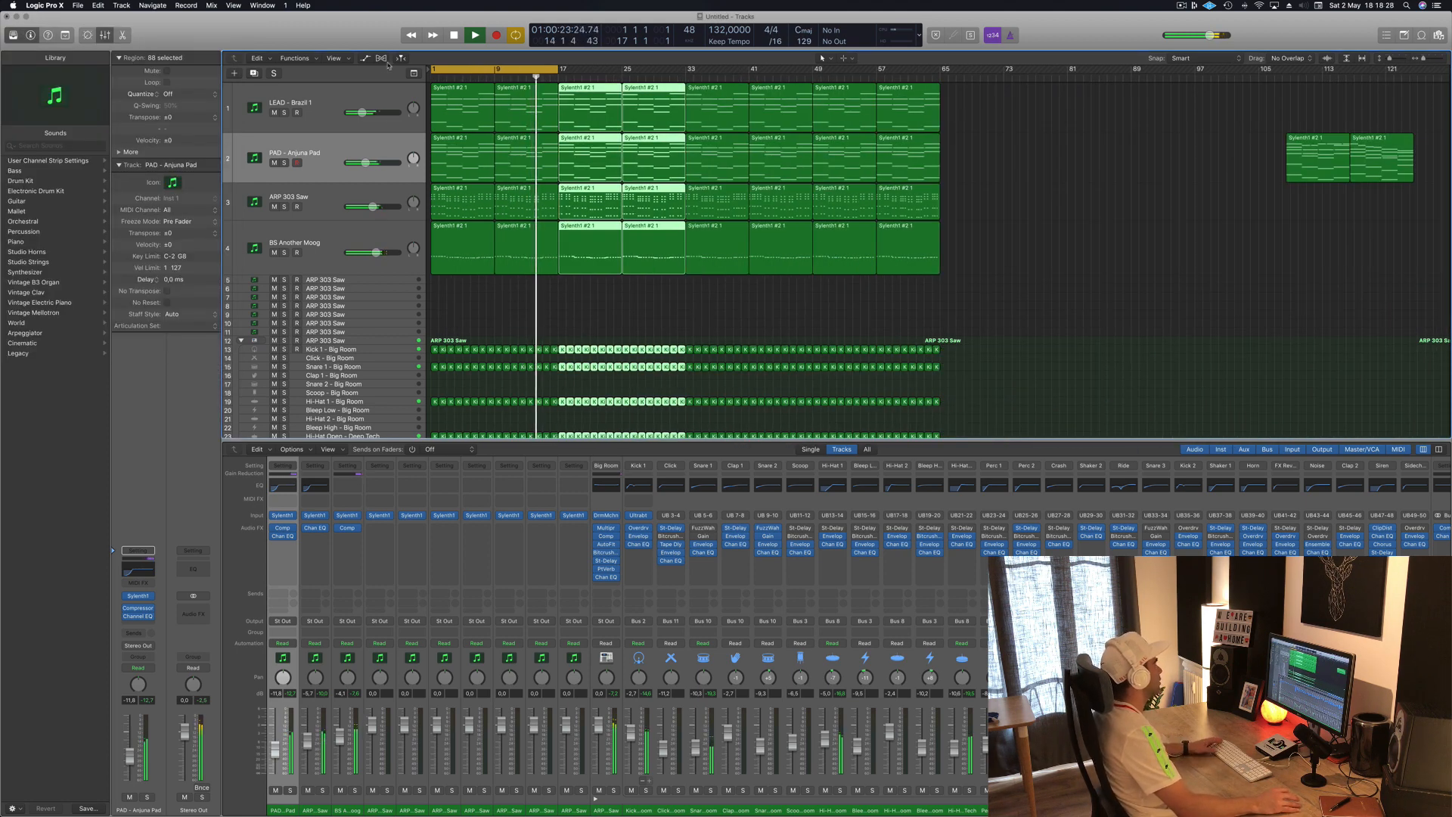
click(334, 59)
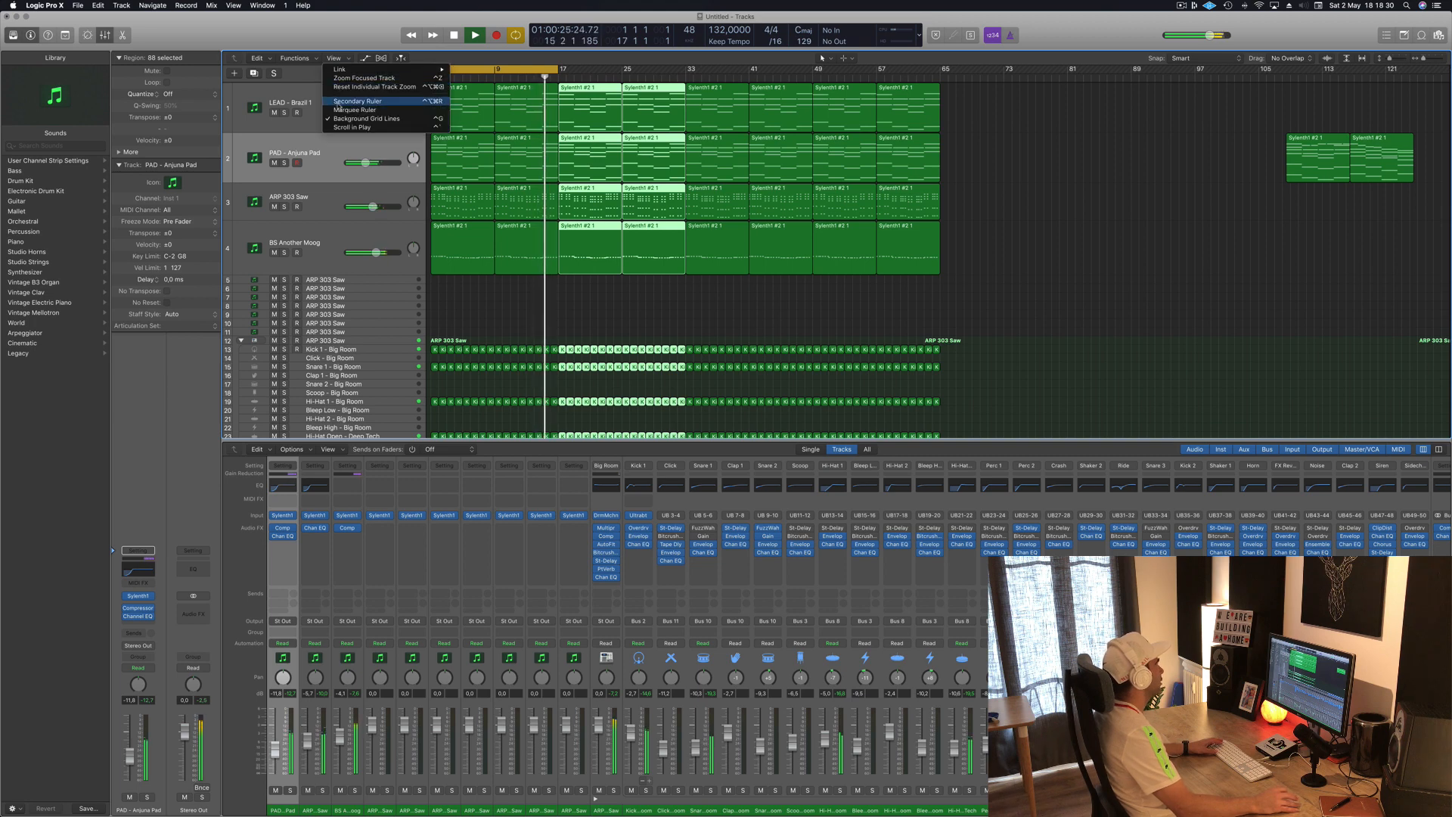
click(341, 101)
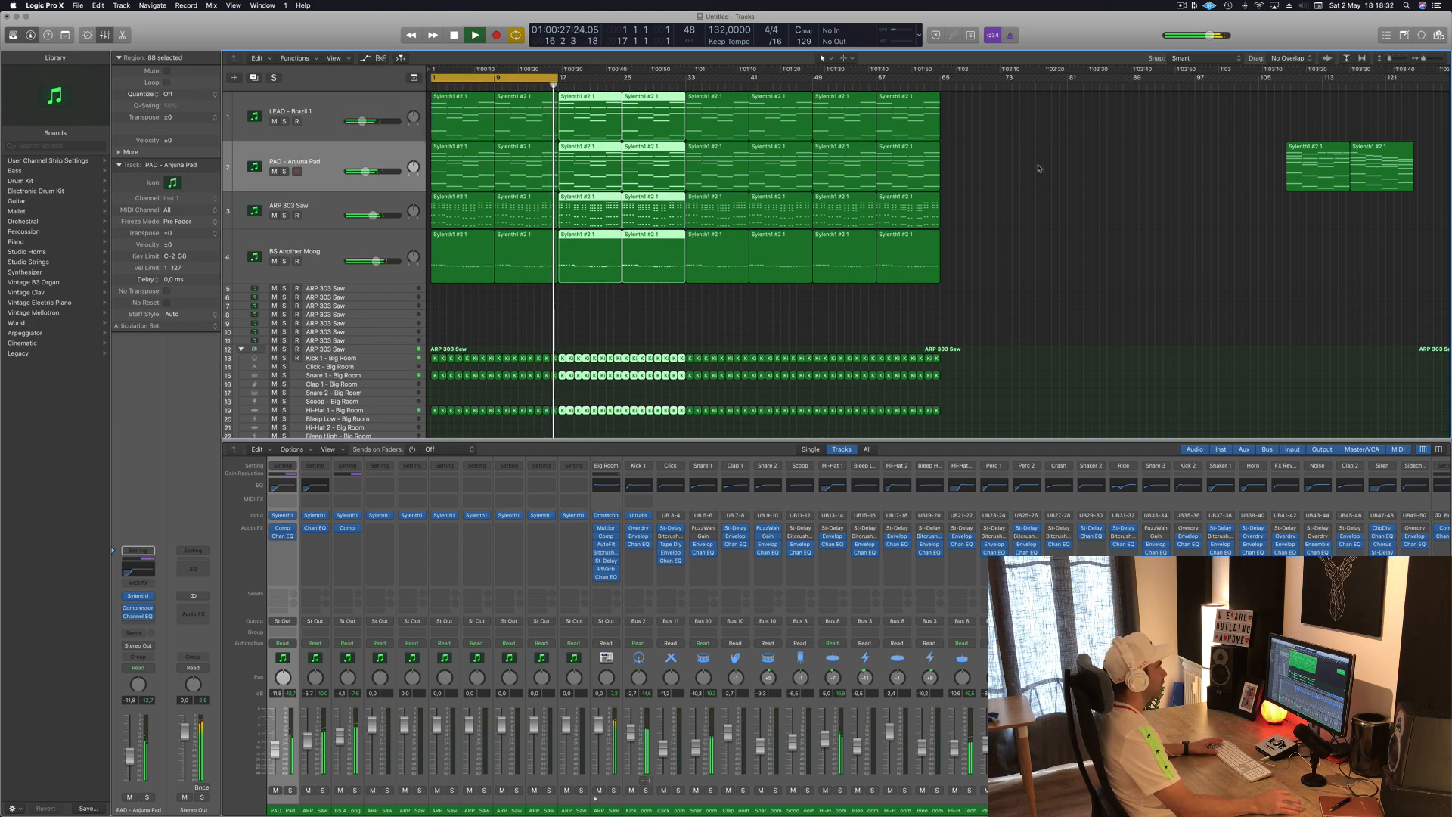
click(1038, 119)
drag(559, 77, 942, 100)
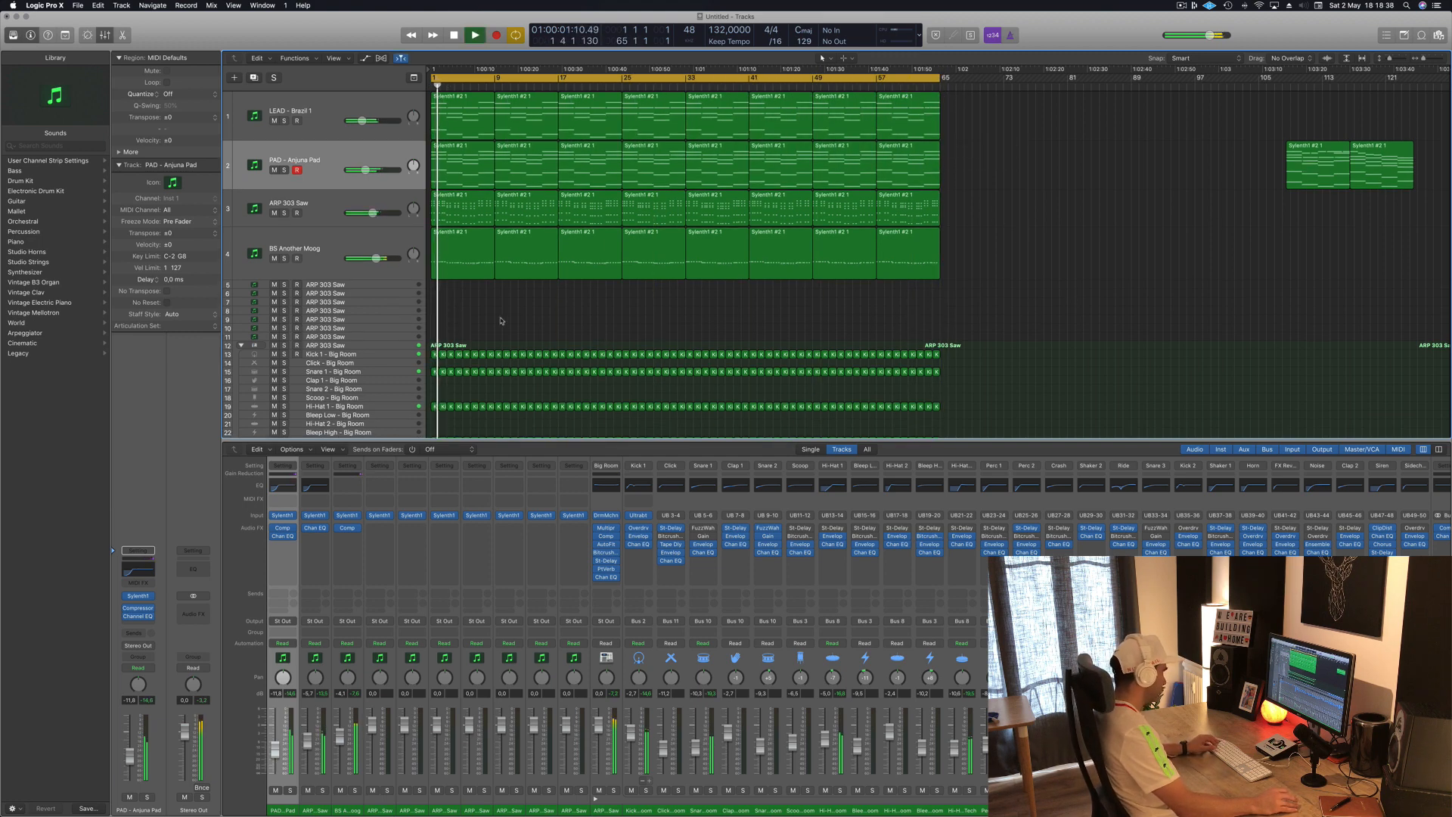
Load the "000-Mega Saw Riser With noise" channel strip setting on the unused ARP 303 Saw track, track 5.
scroll(502, 324, down, 2)
scroll(502, 319, up, 2)
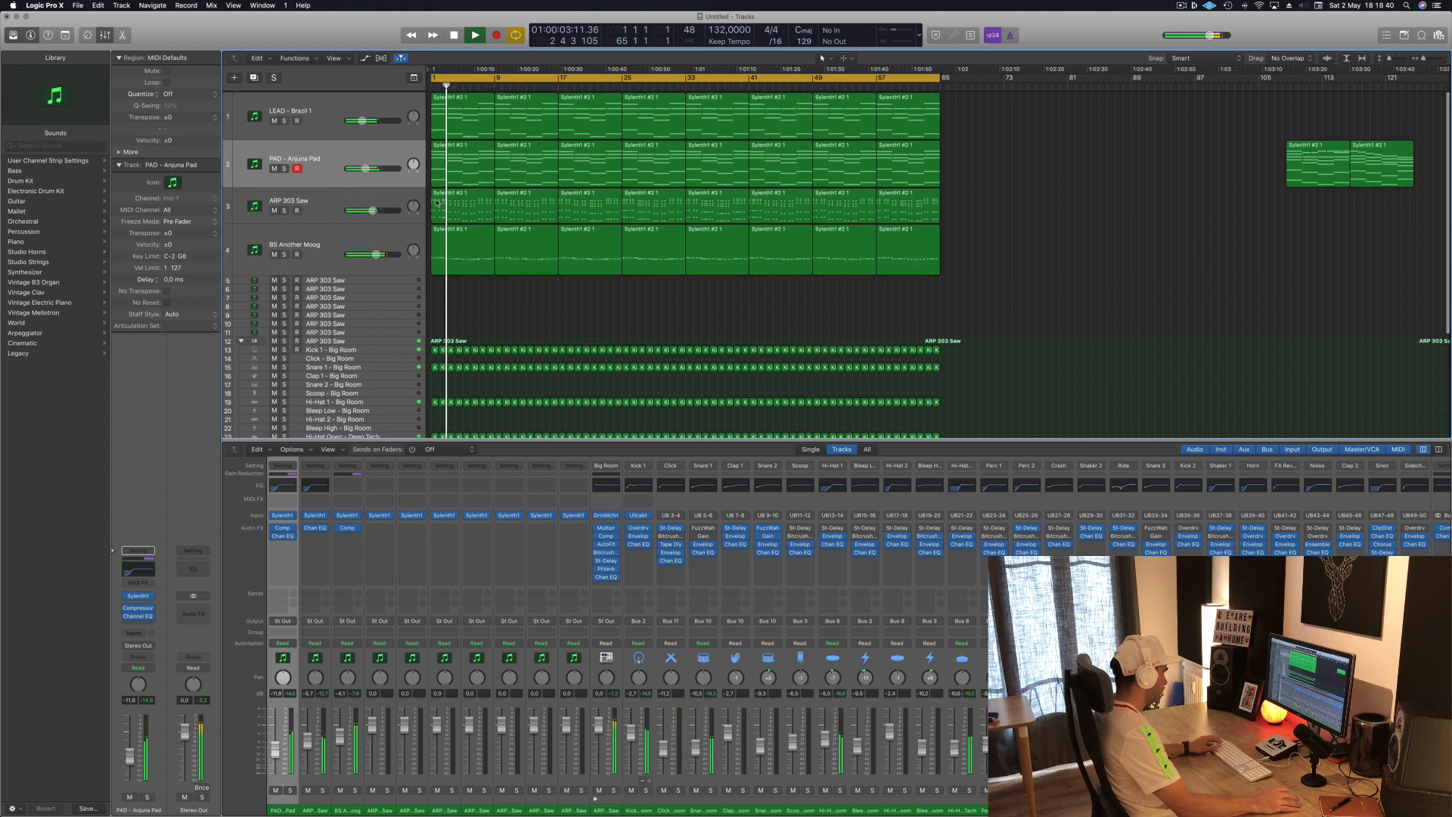
click(364, 149)
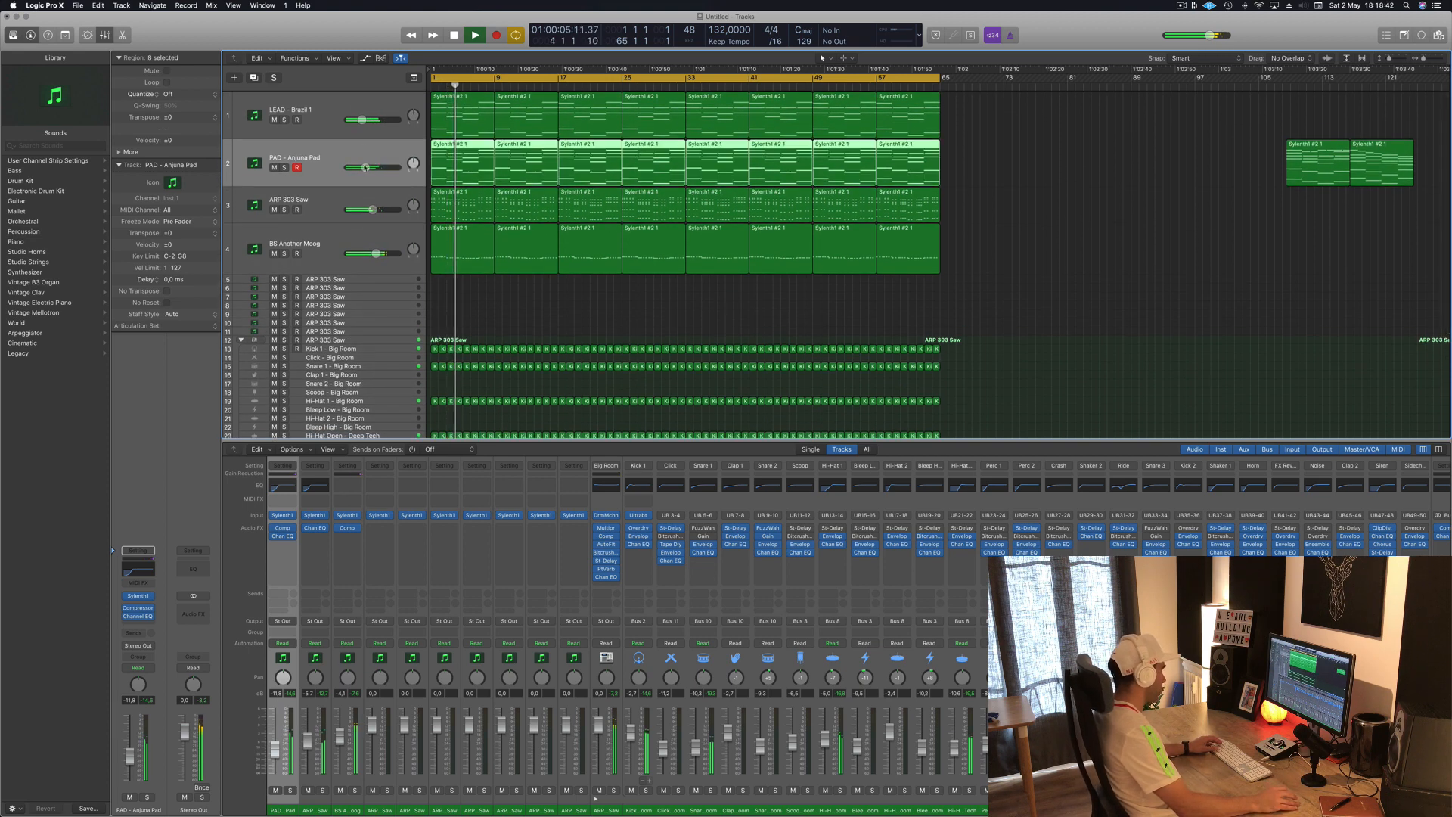
click(369, 279)
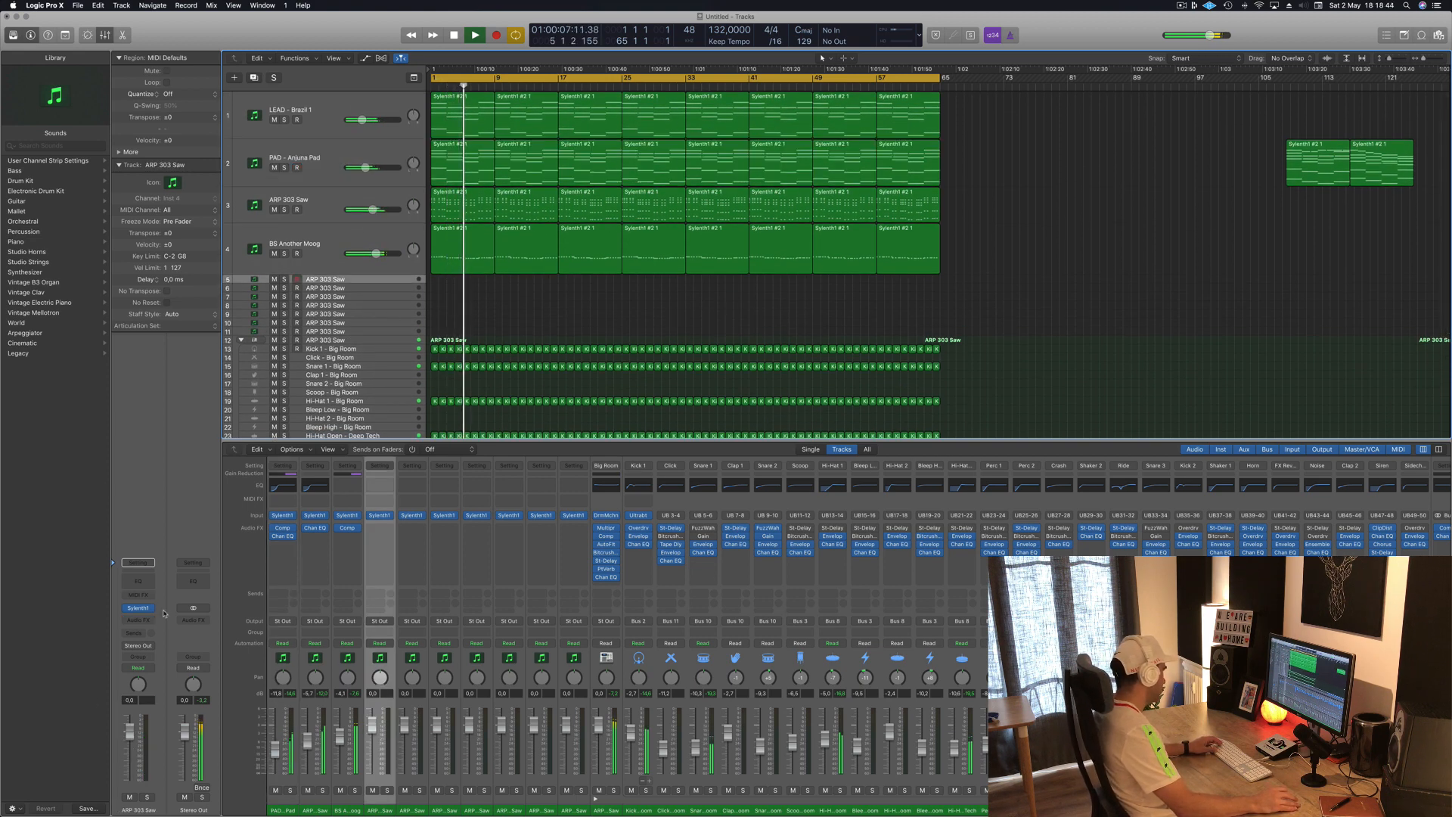
click(151, 563)
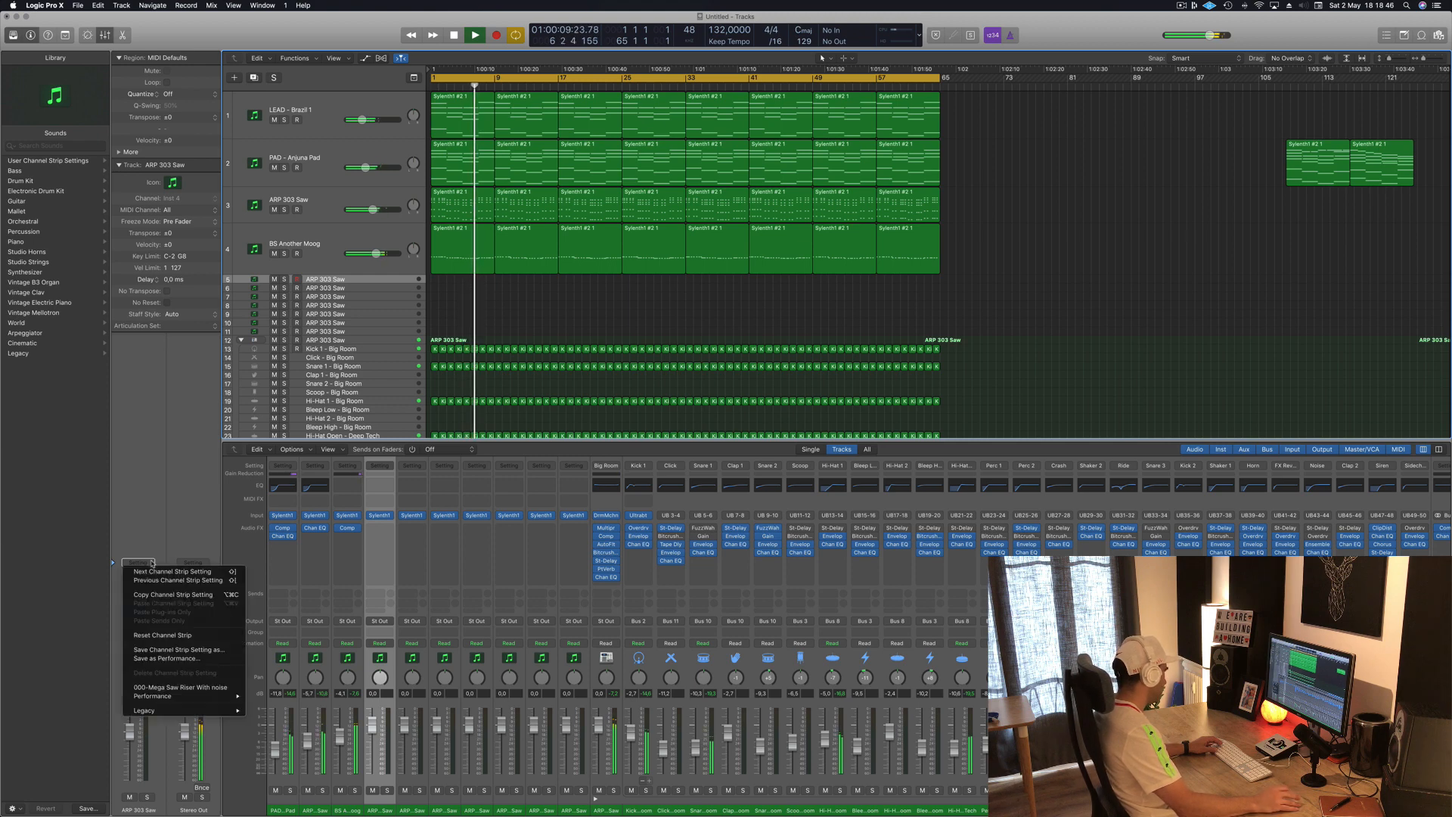
click(159, 689)
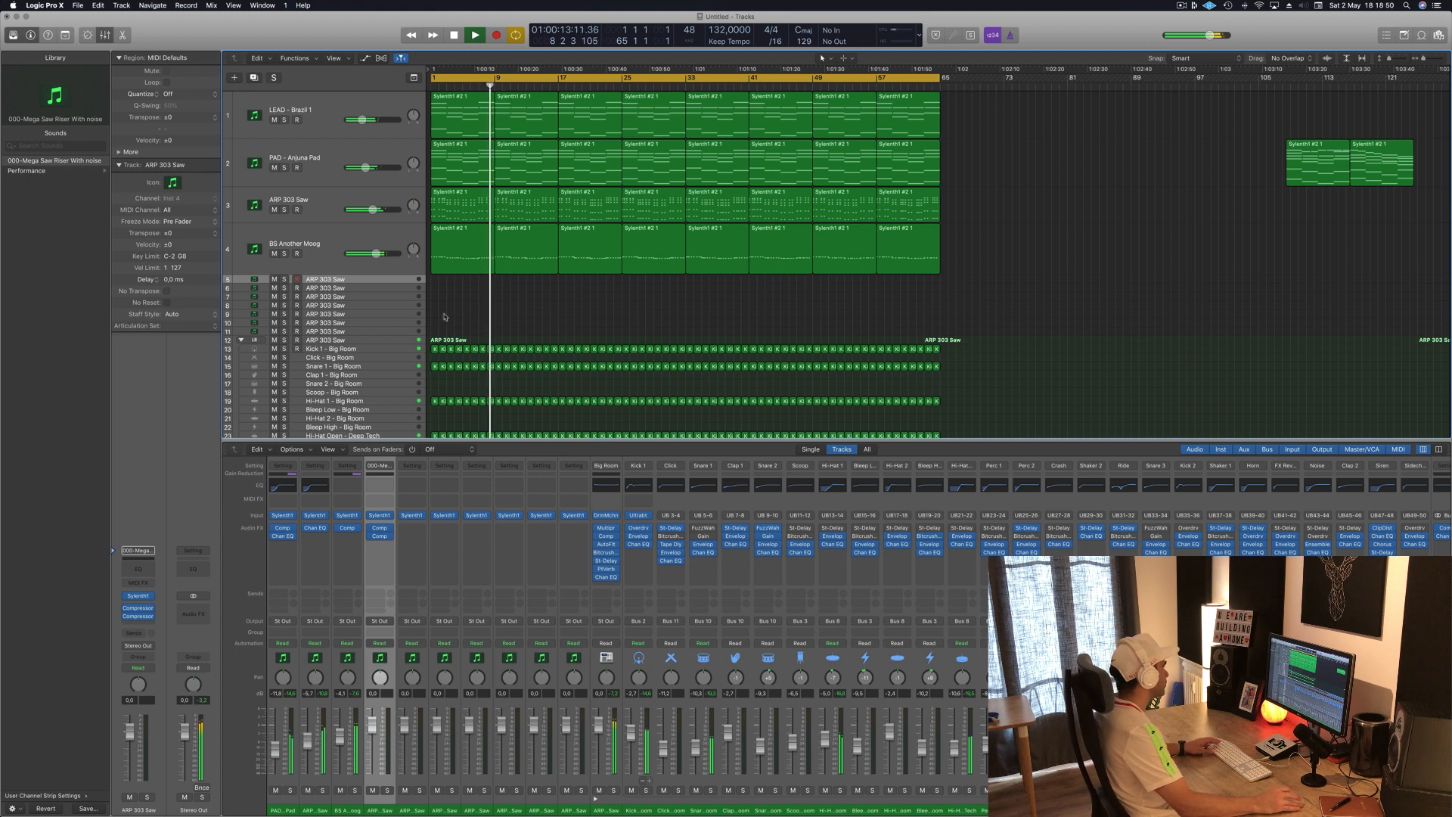
Copy the PAD - Anjuna Pad track's first region to bar 1 of track 5 and delete every note after its first chord.
drag(446, 180, 457, 286)
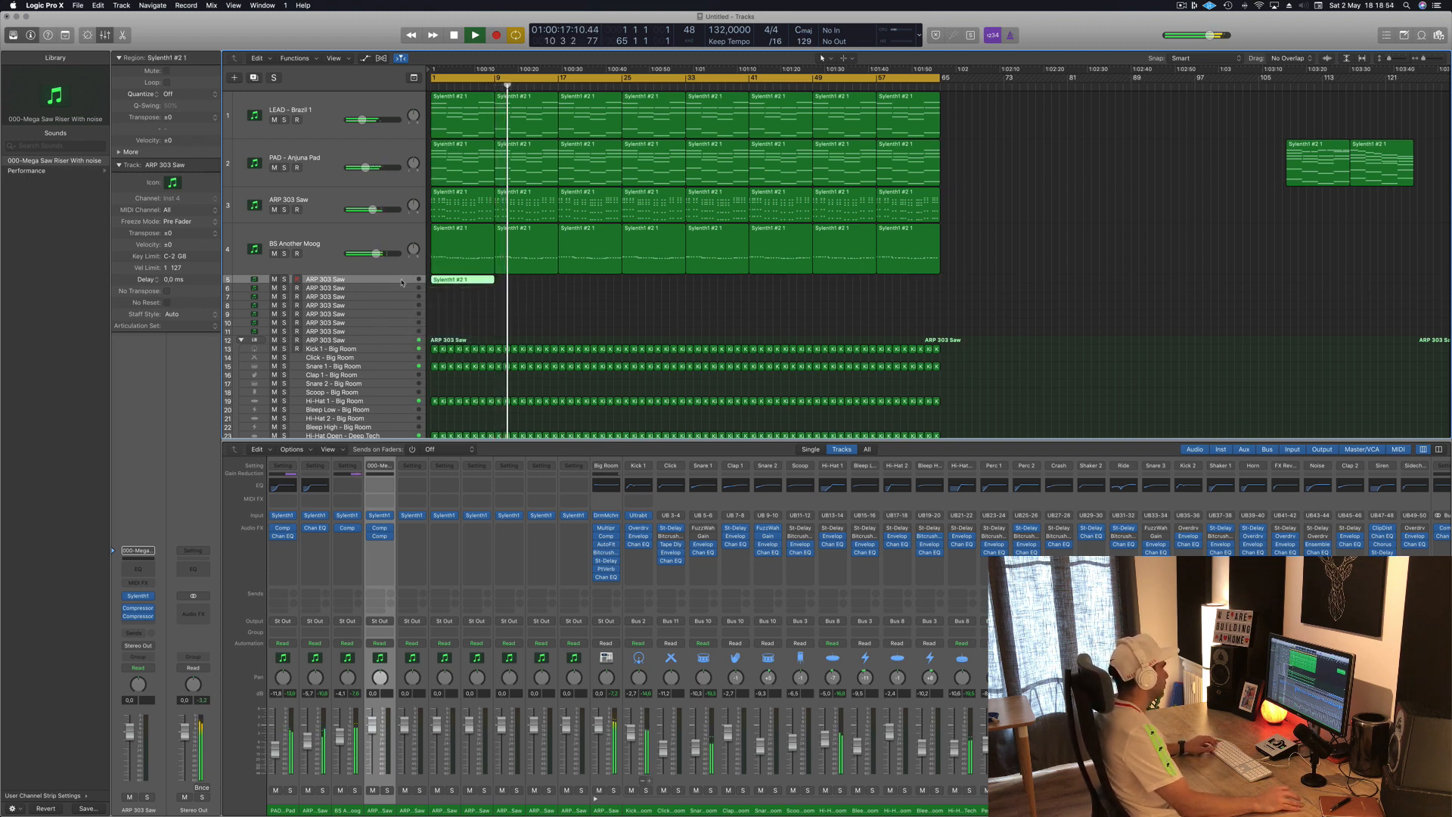
key(p)
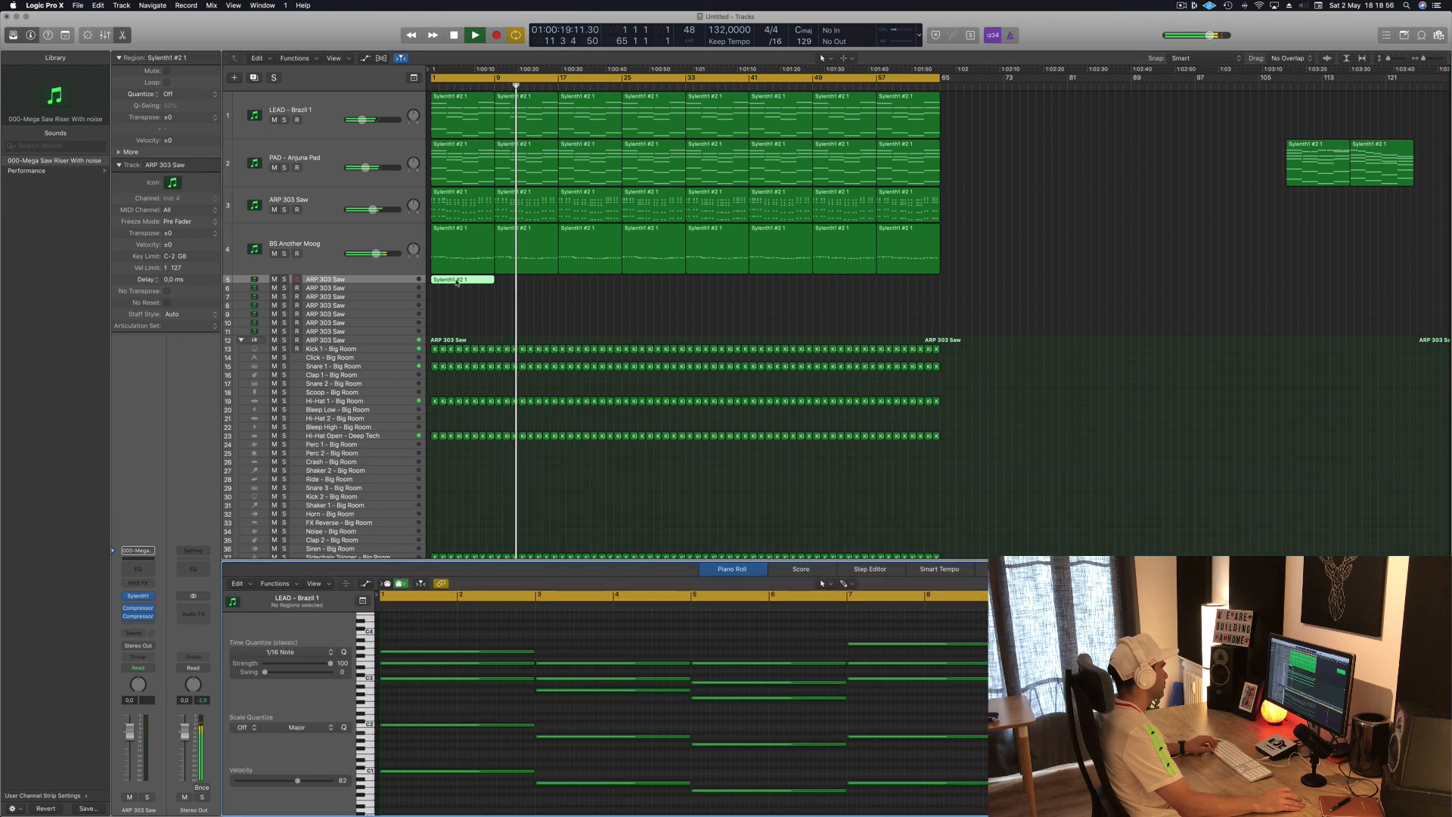
drag(559, 642, 818, 793)
key(Delete)
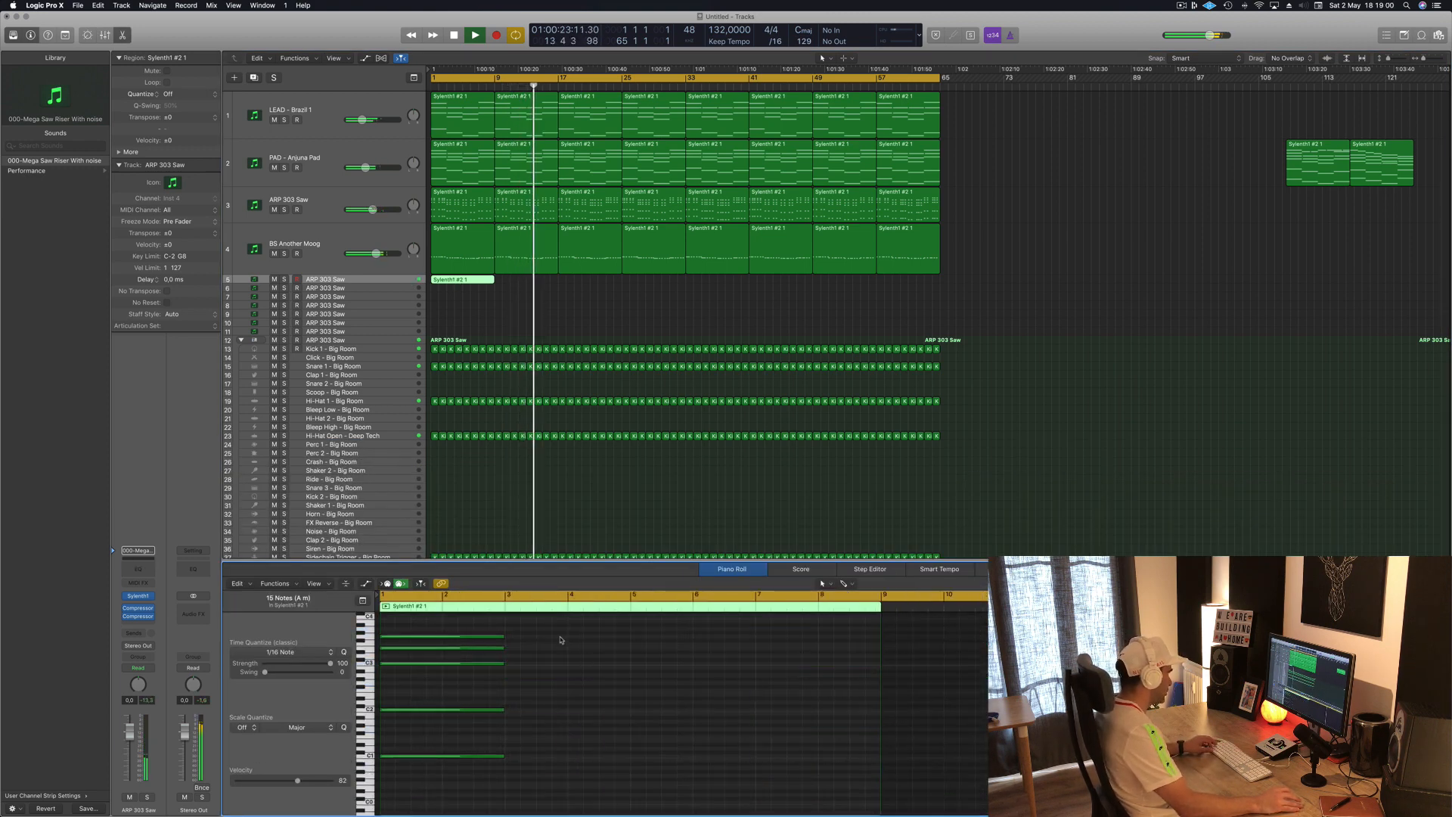
Lengthen the remaining chord to the full 8 bars and delete all of its notes except the second-lowest one.
drag(559, 631, 380, 770)
drag(504, 636, 880, 637)
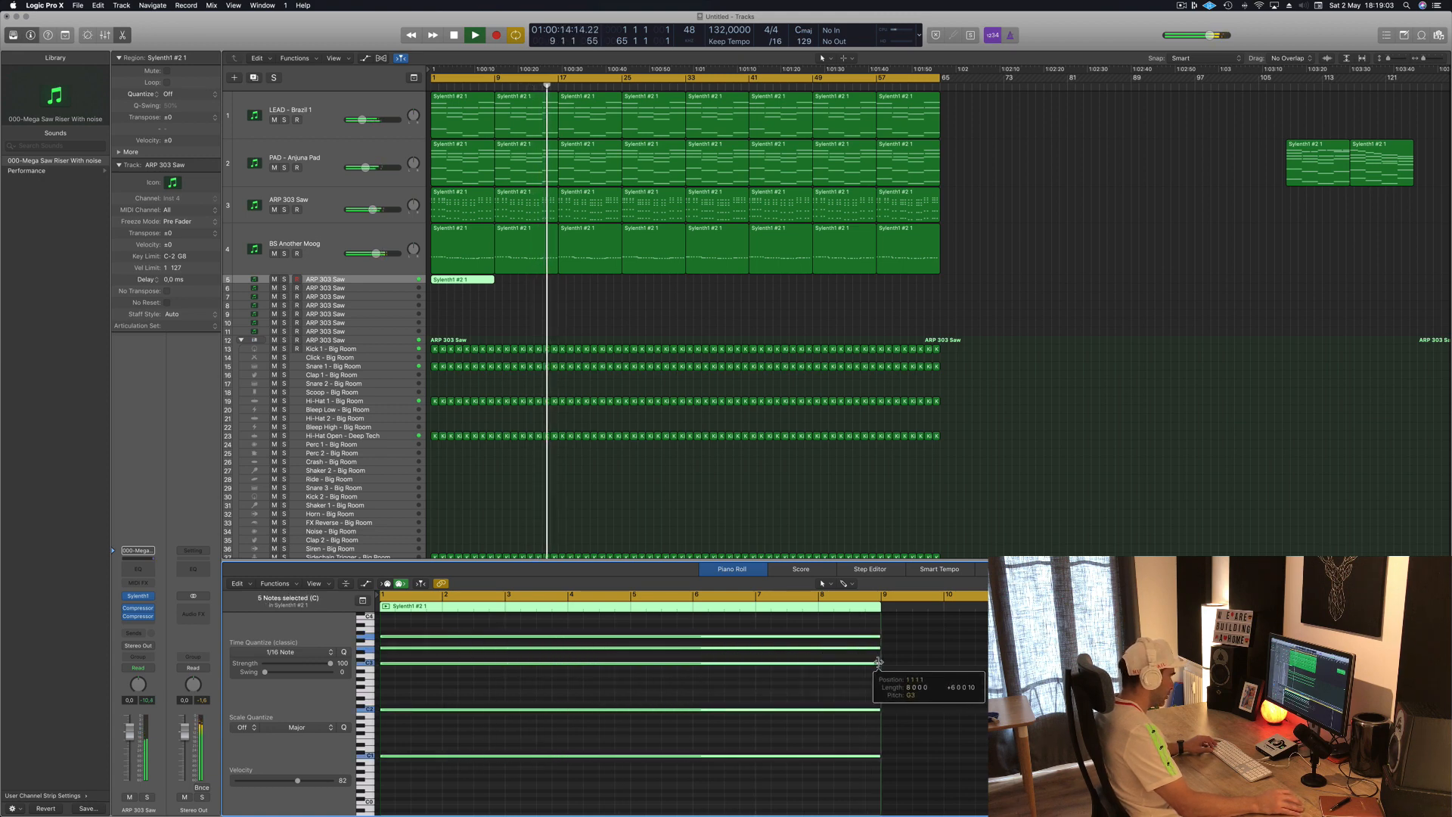
click(596, 636)
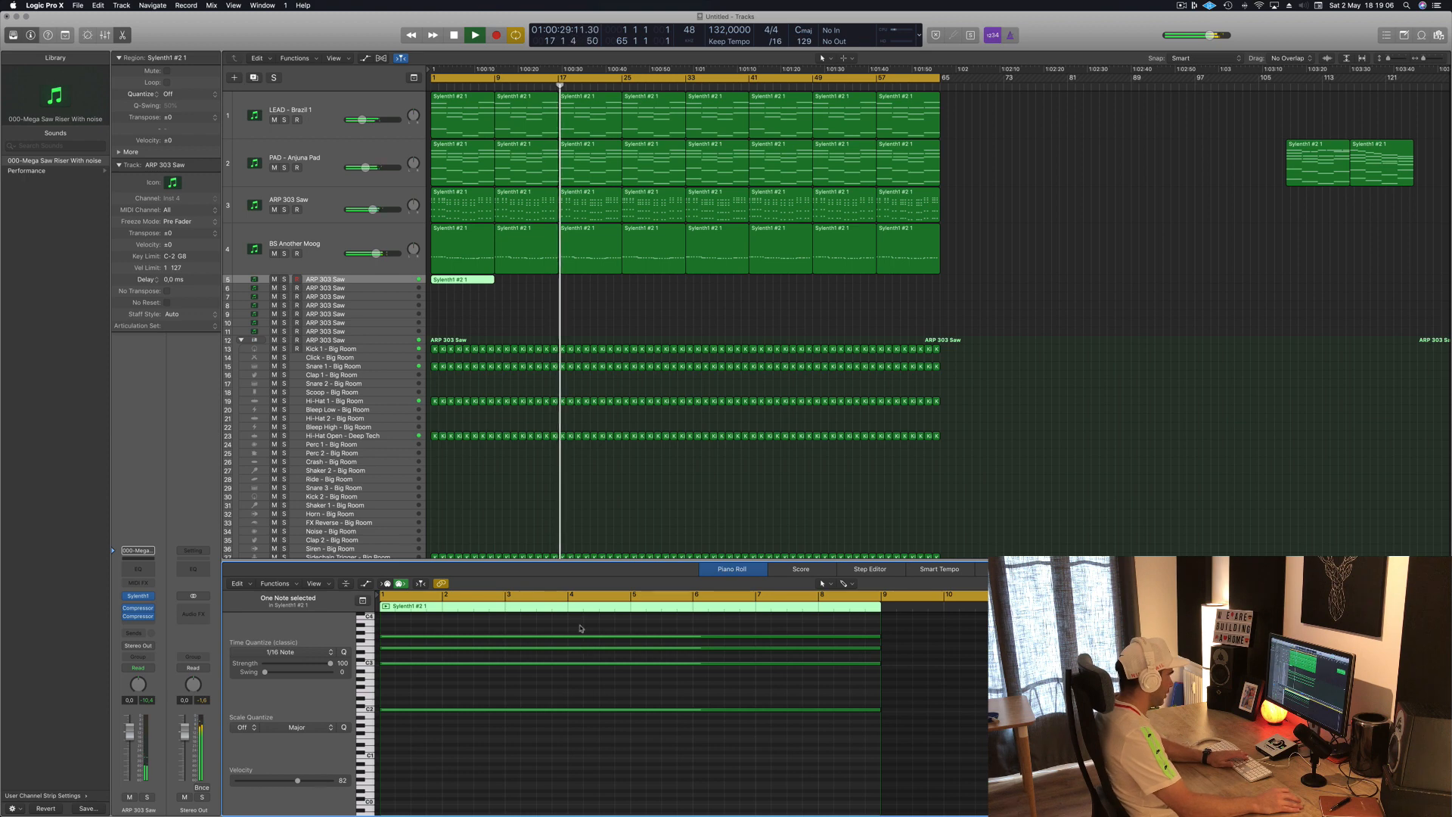
drag(580, 627, 645, 670)
key(BackSpace)
key(space)
key(space)
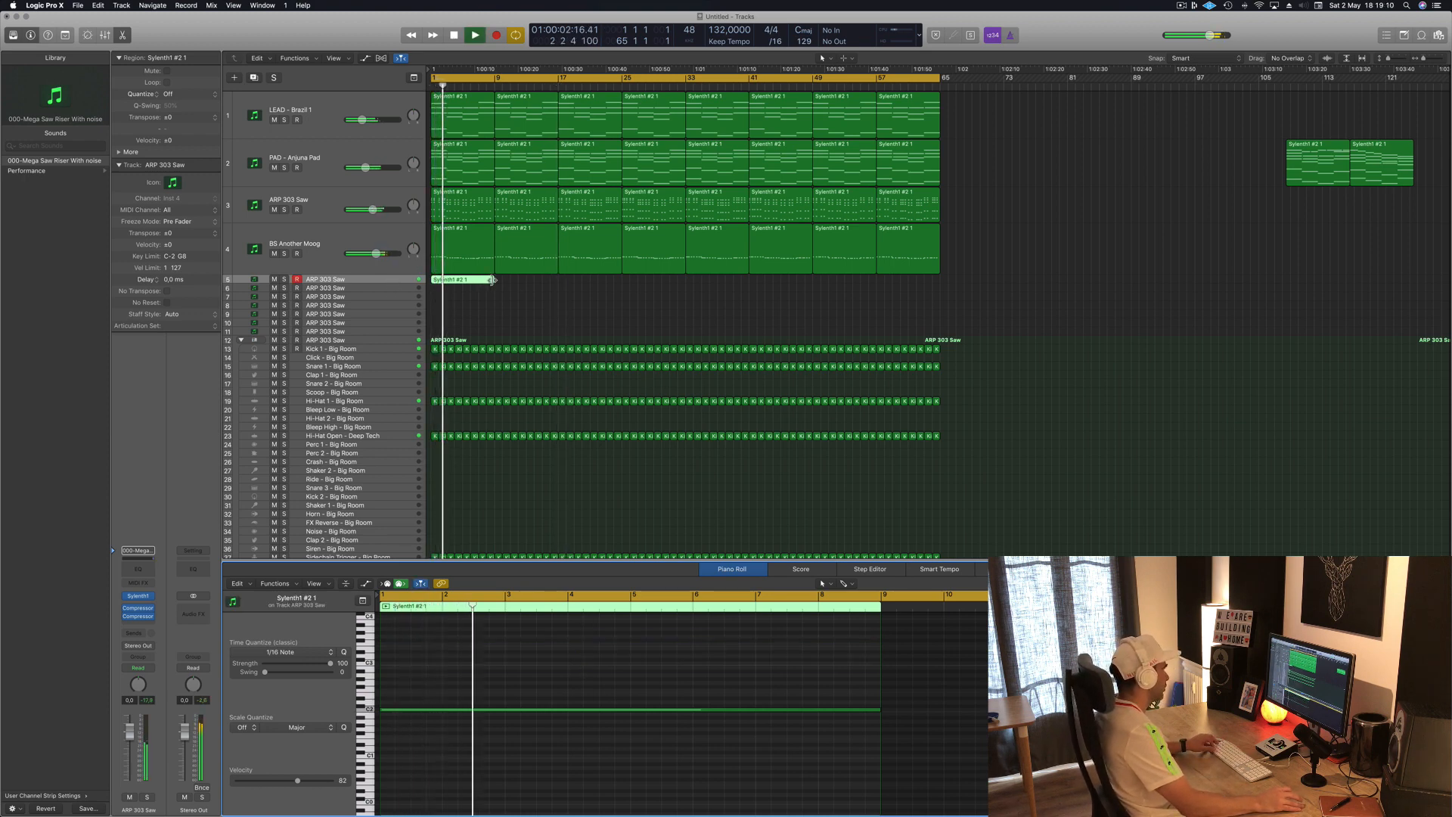
Extend the track 5 region to bar 17, stretch its single note to the region's end, and play from the start.
drag(492, 282, 557, 284)
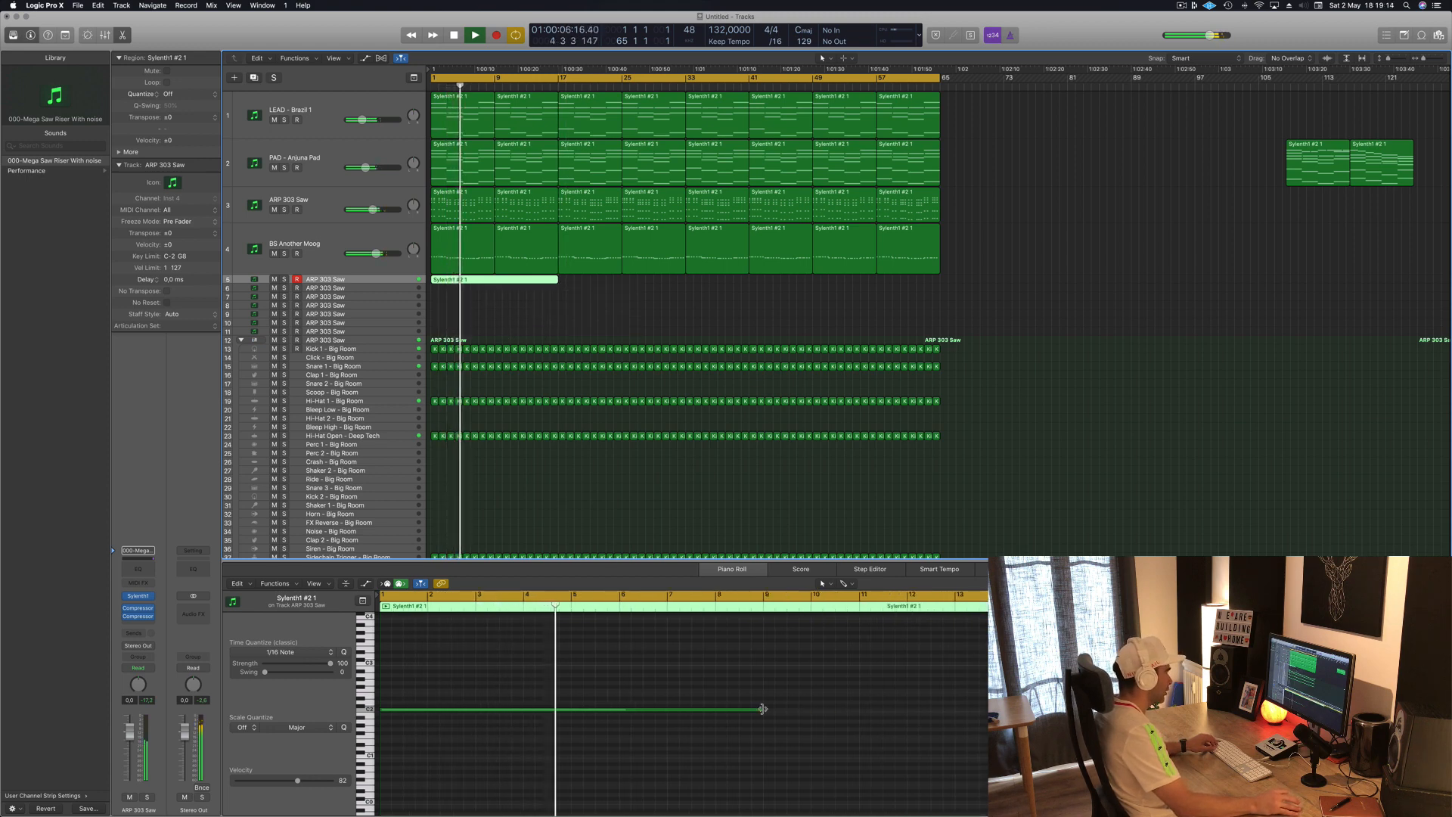
drag(762, 708, 987, 709)
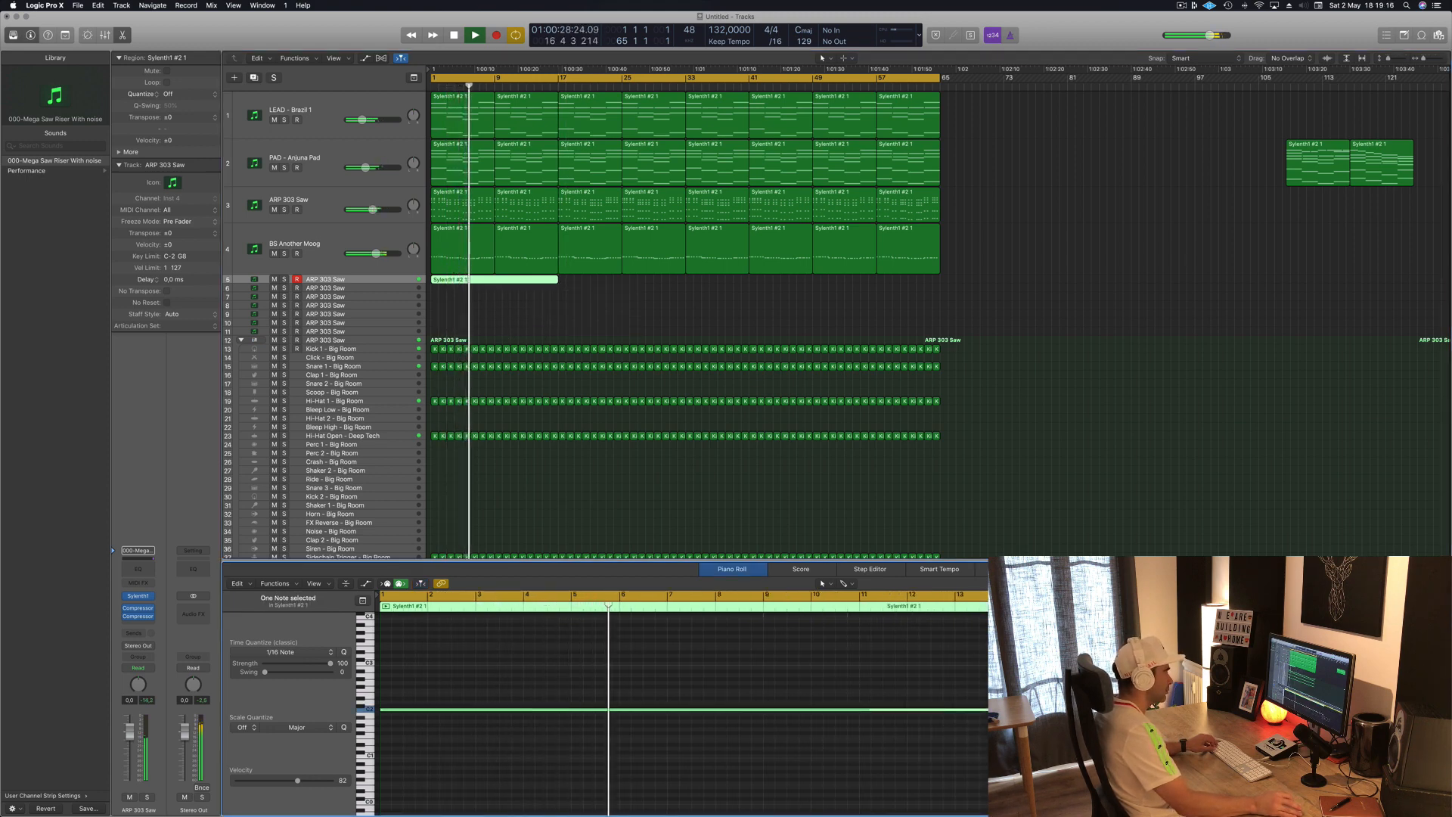
key(Return)
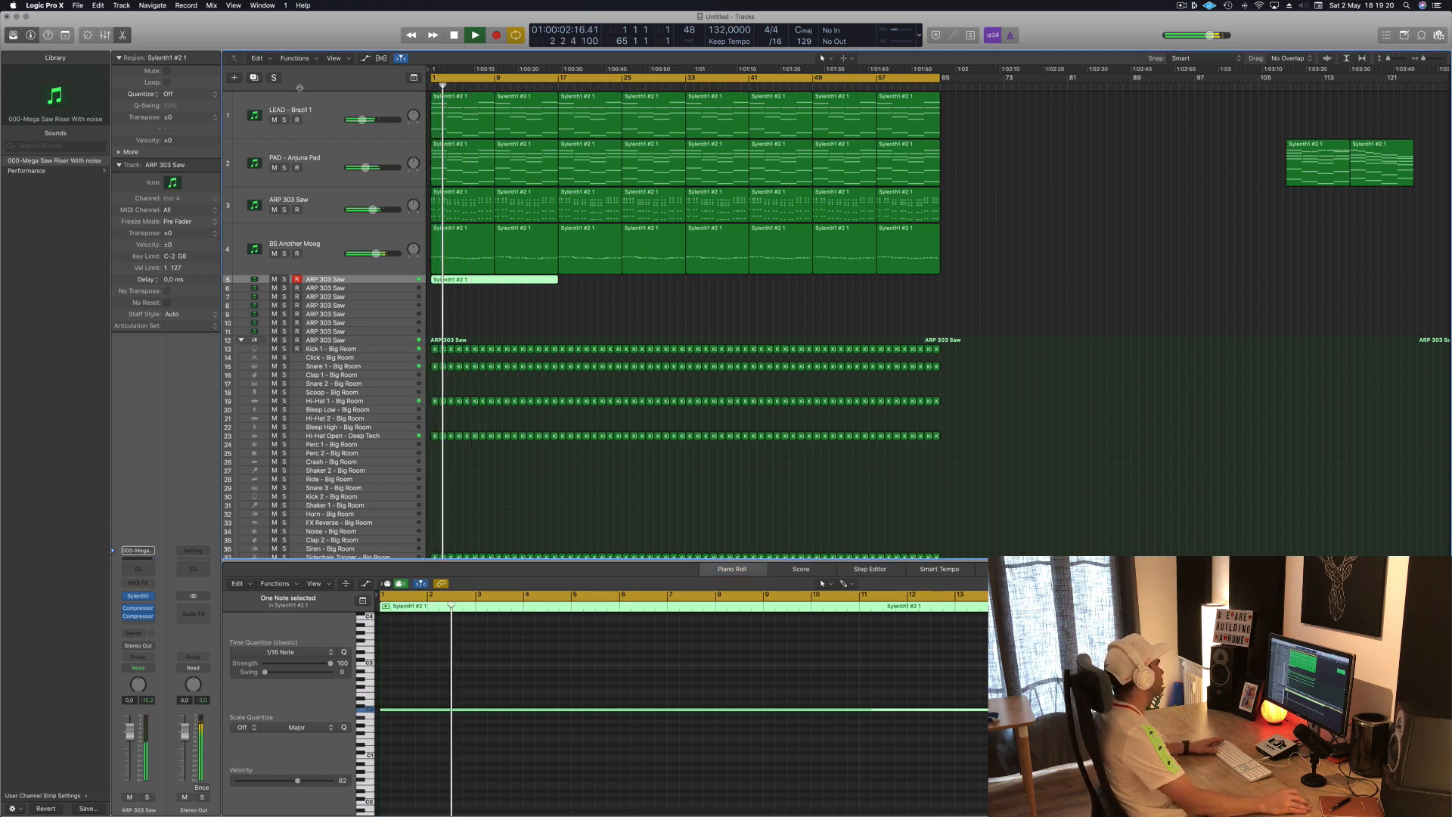
Show the toolbar and enlarge the height of the selected riser track with track zoom.
key(ctrl+alt+super+t)
key(ctrl+z)
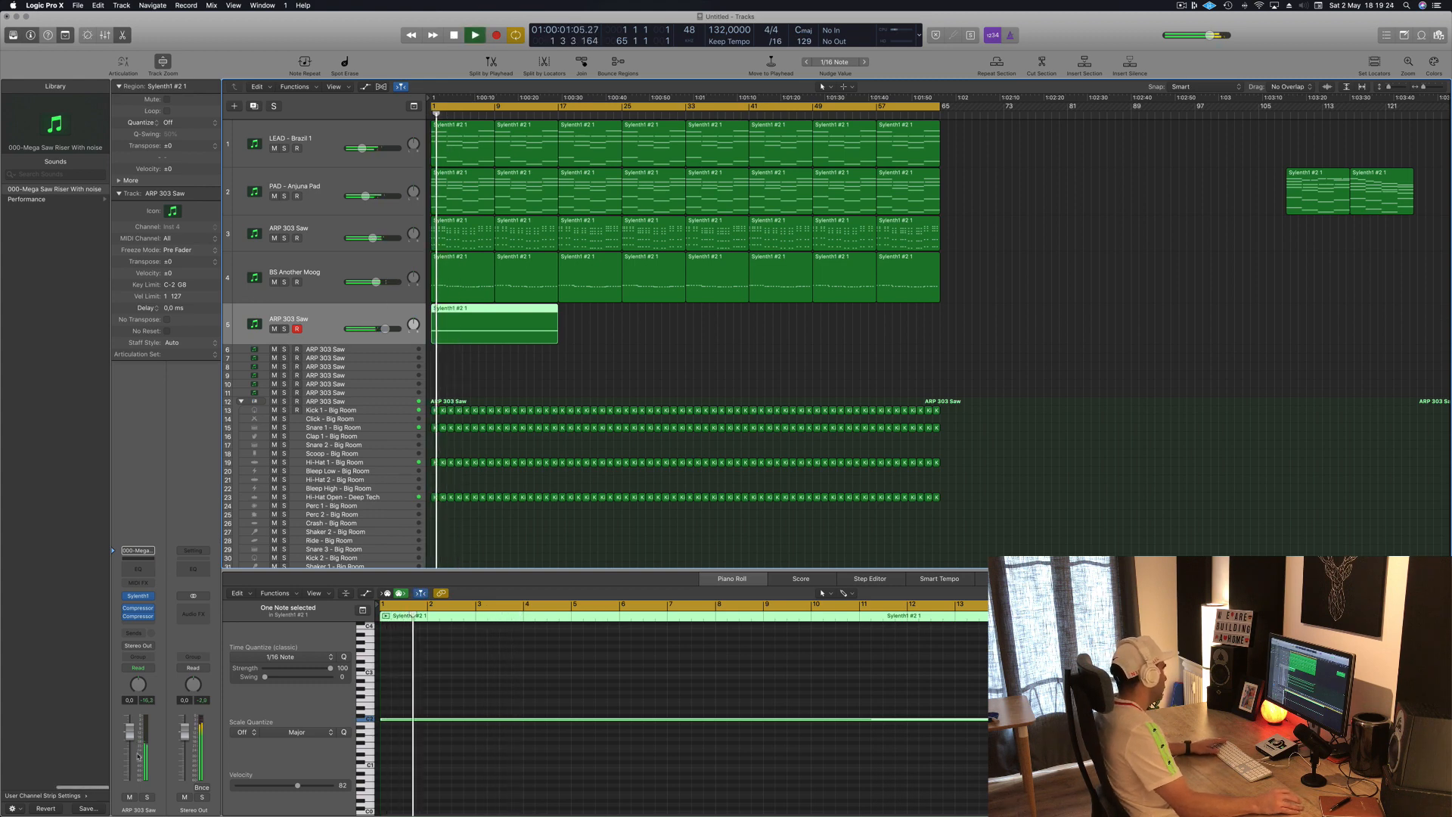
Audition the riser on track 5 soloed, clear the solo, and lower its volume to -2.1 dB.
key(space)
click(146, 796)
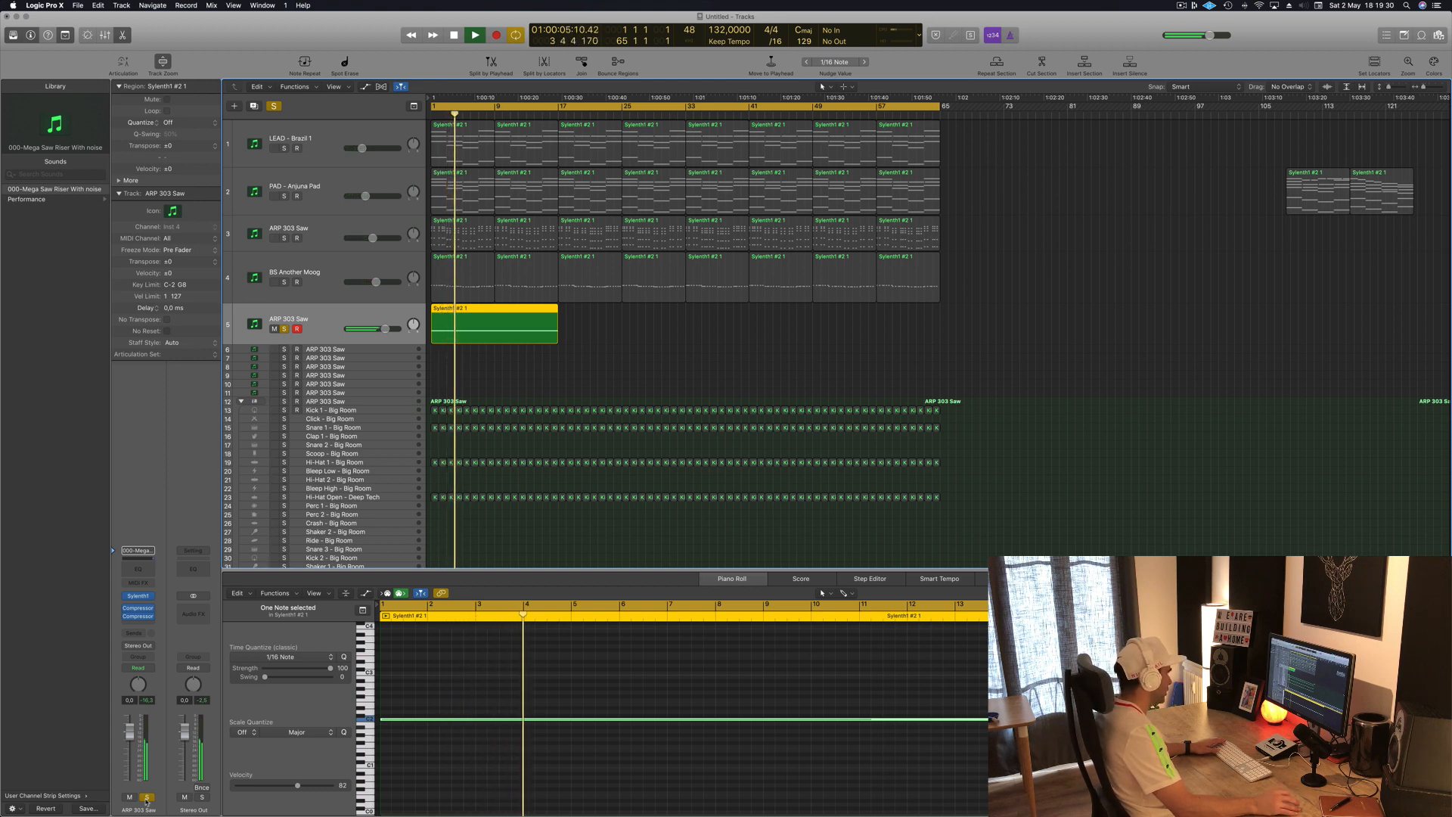
click(147, 797)
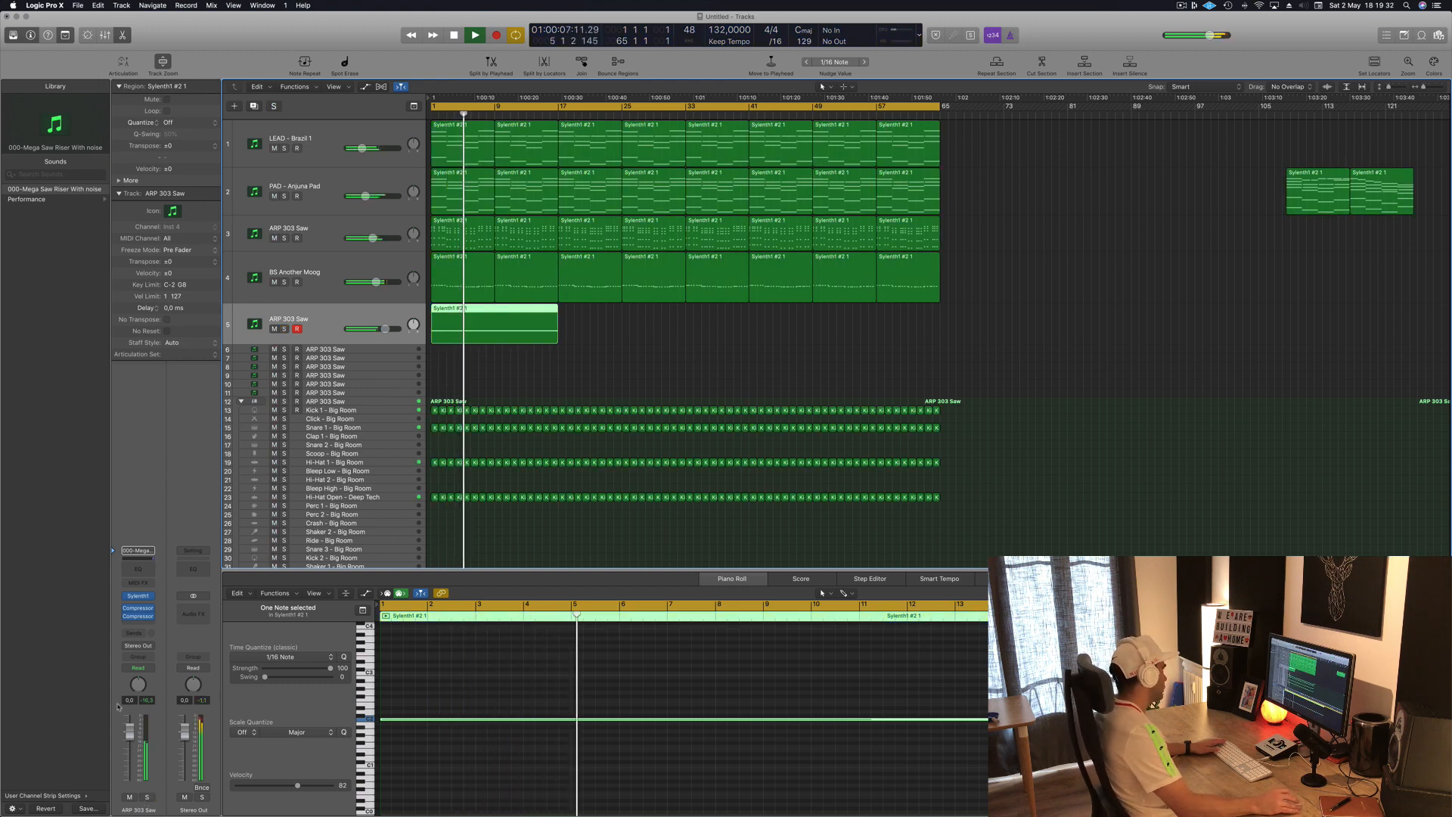
drag(129, 732, 130, 740)
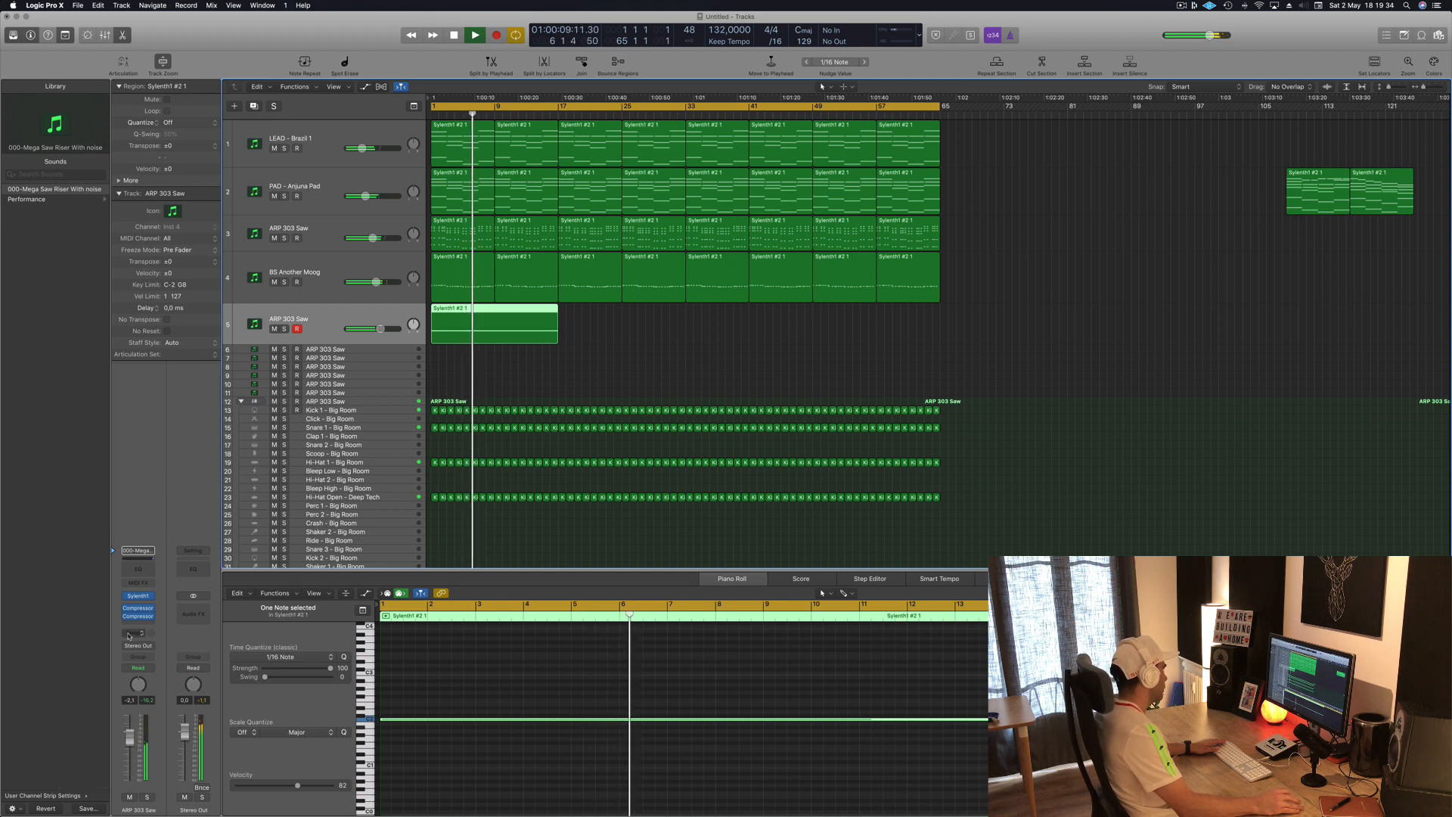
Set the side chain of the riser track's Compressor to Bus 6, the Sidechain Trigger, and adjust the compressor's threshold.
click(139, 612)
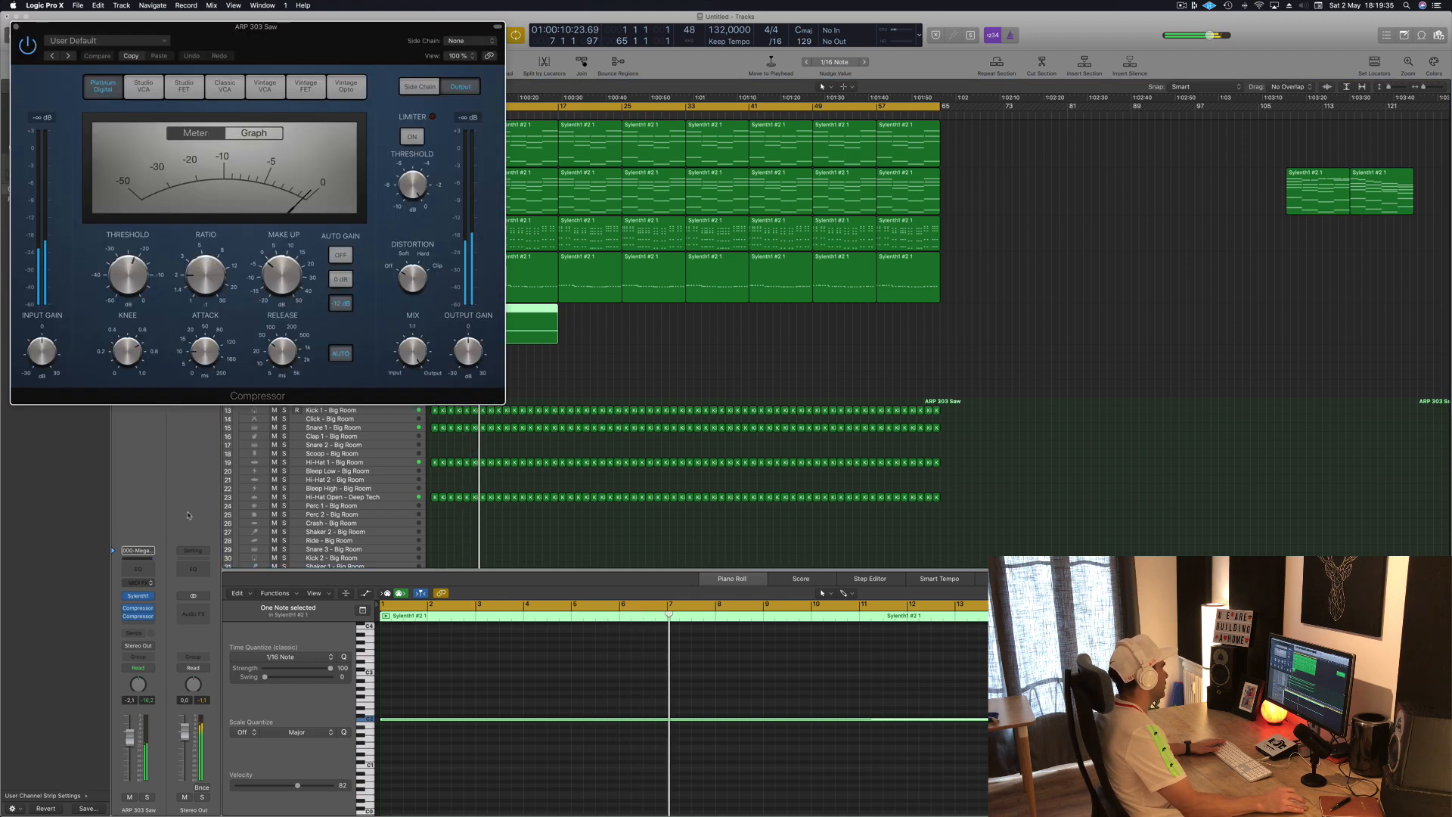
click(484, 41)
mouse_move(461, 73)
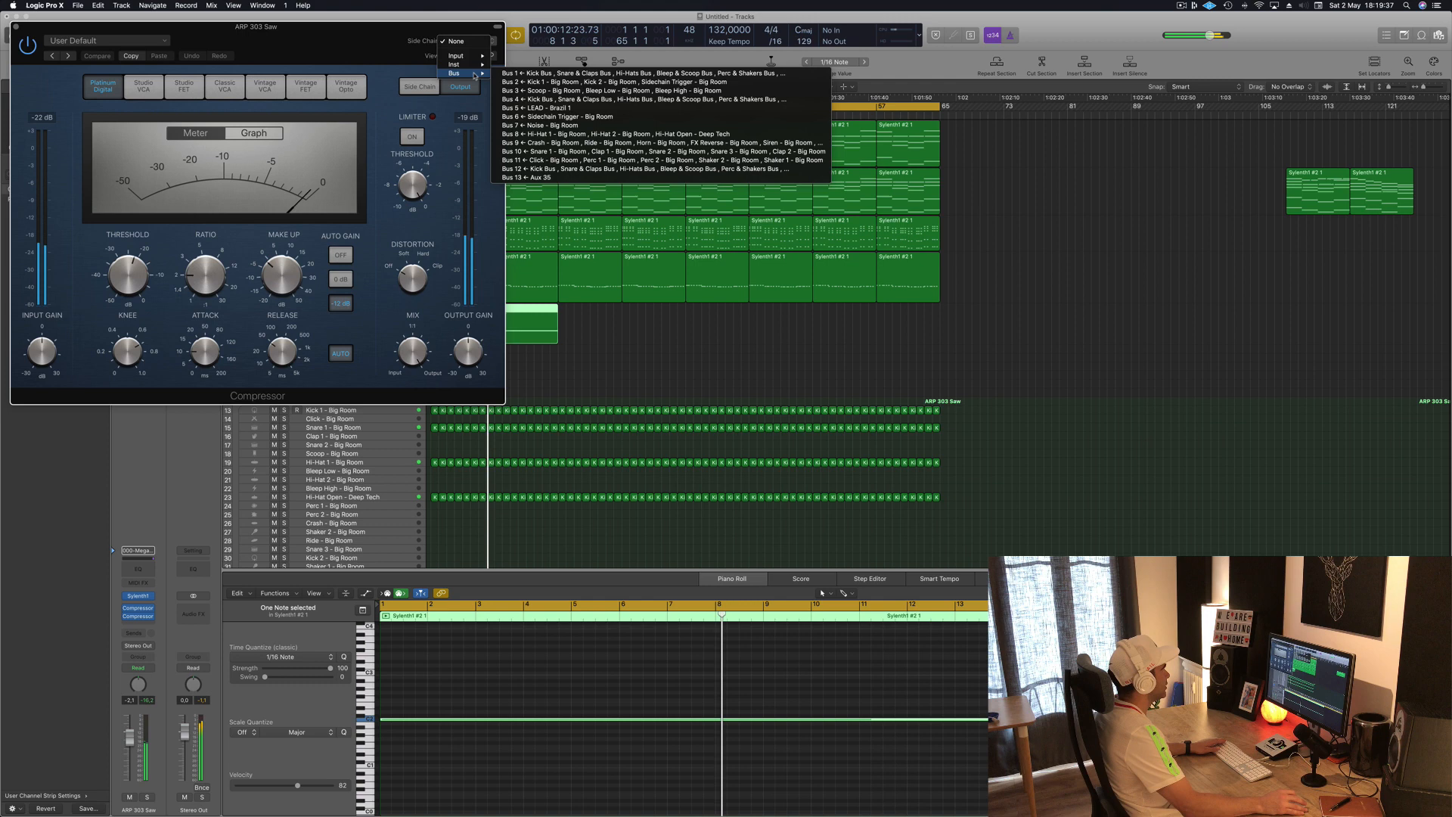
click(579, 118)
drag(363, 27, 916, 161)
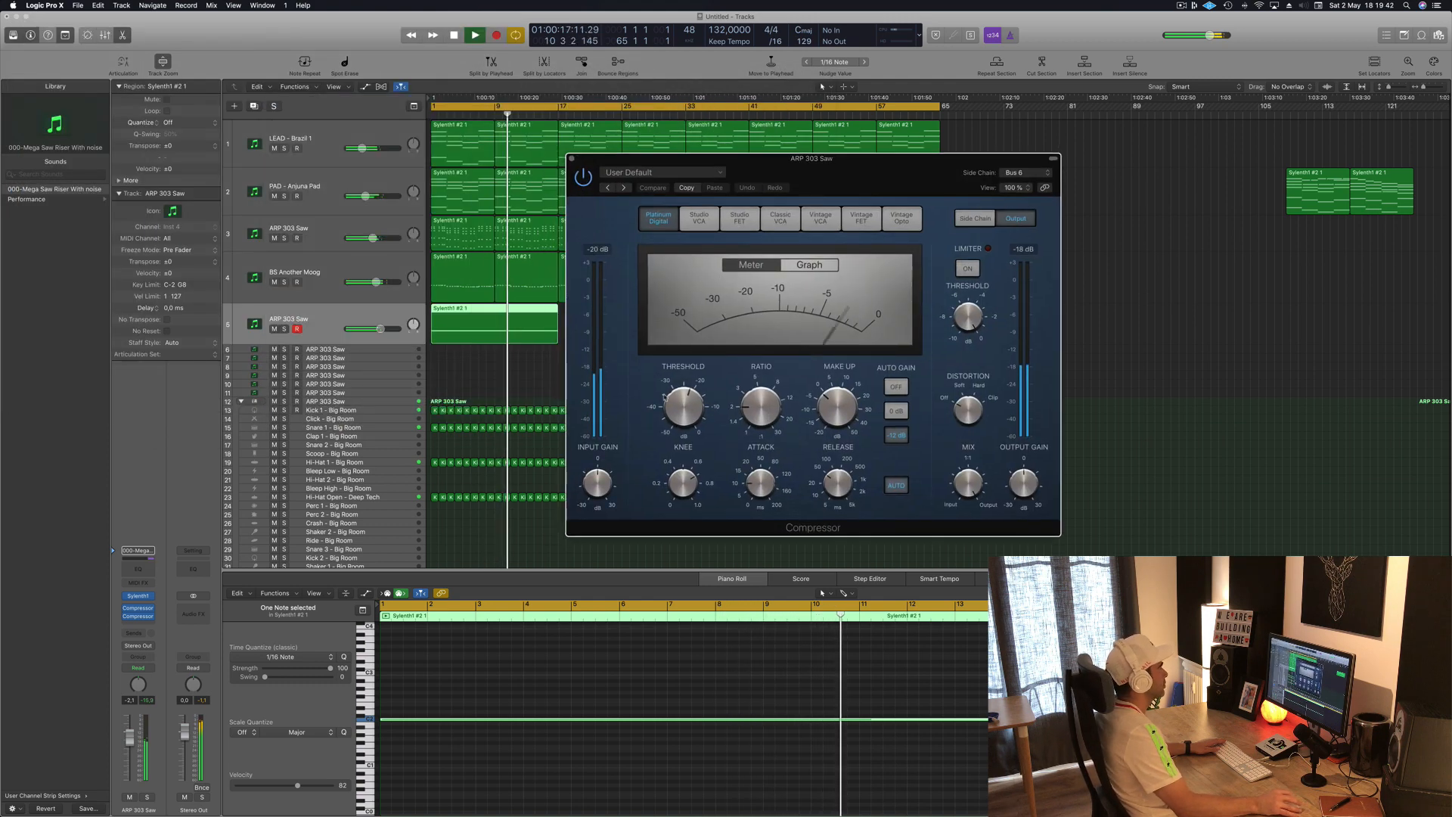
drag(679, 406, 679, 422)
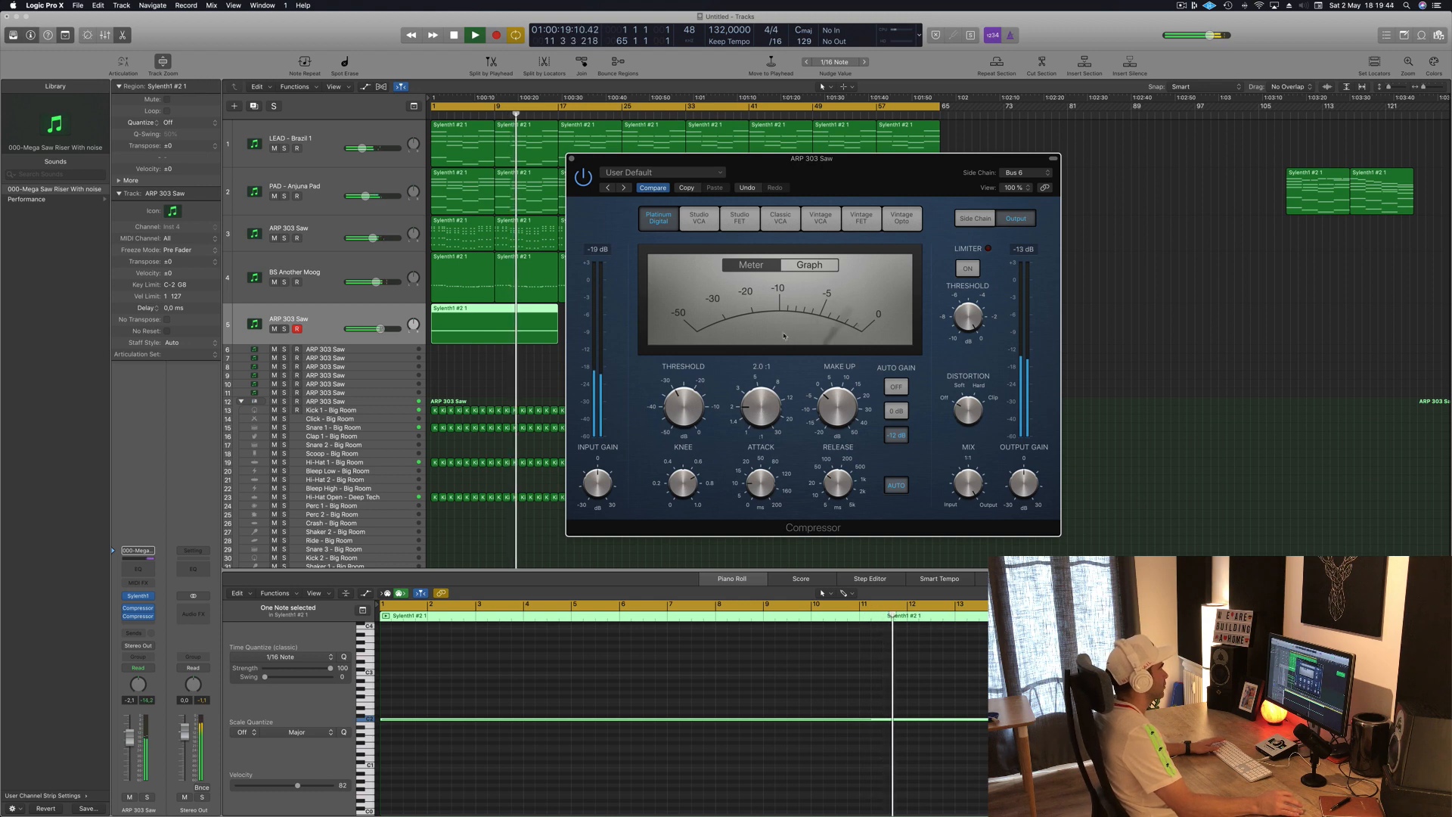
Play from the start, lower the riser track's volume to -3.0 dB, and add a Bus 5 send with its level raised.
key(Return)
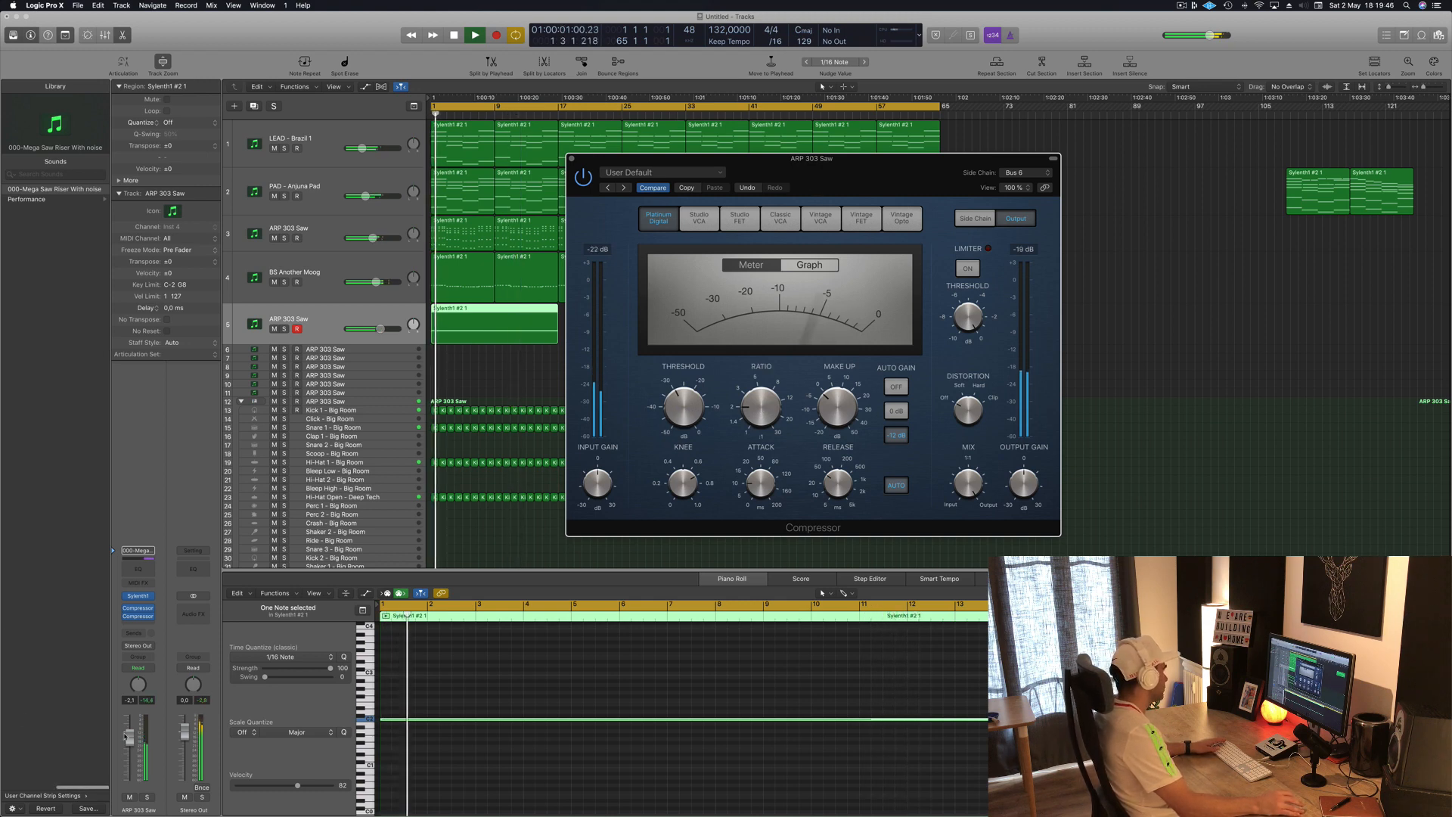
drag(129, 737, 129, 740)
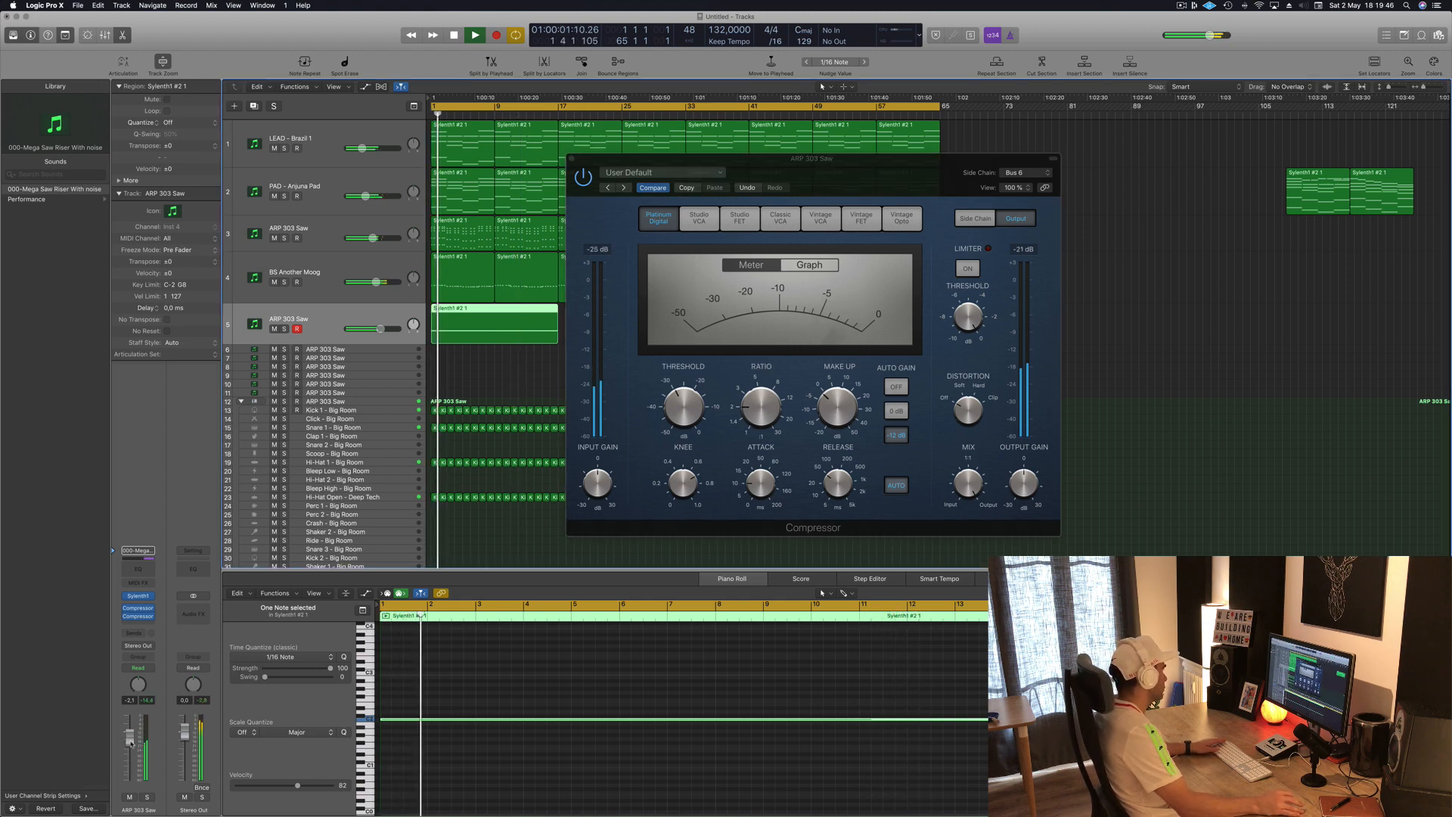
click(134, 634)
mouse_move(151, 651)
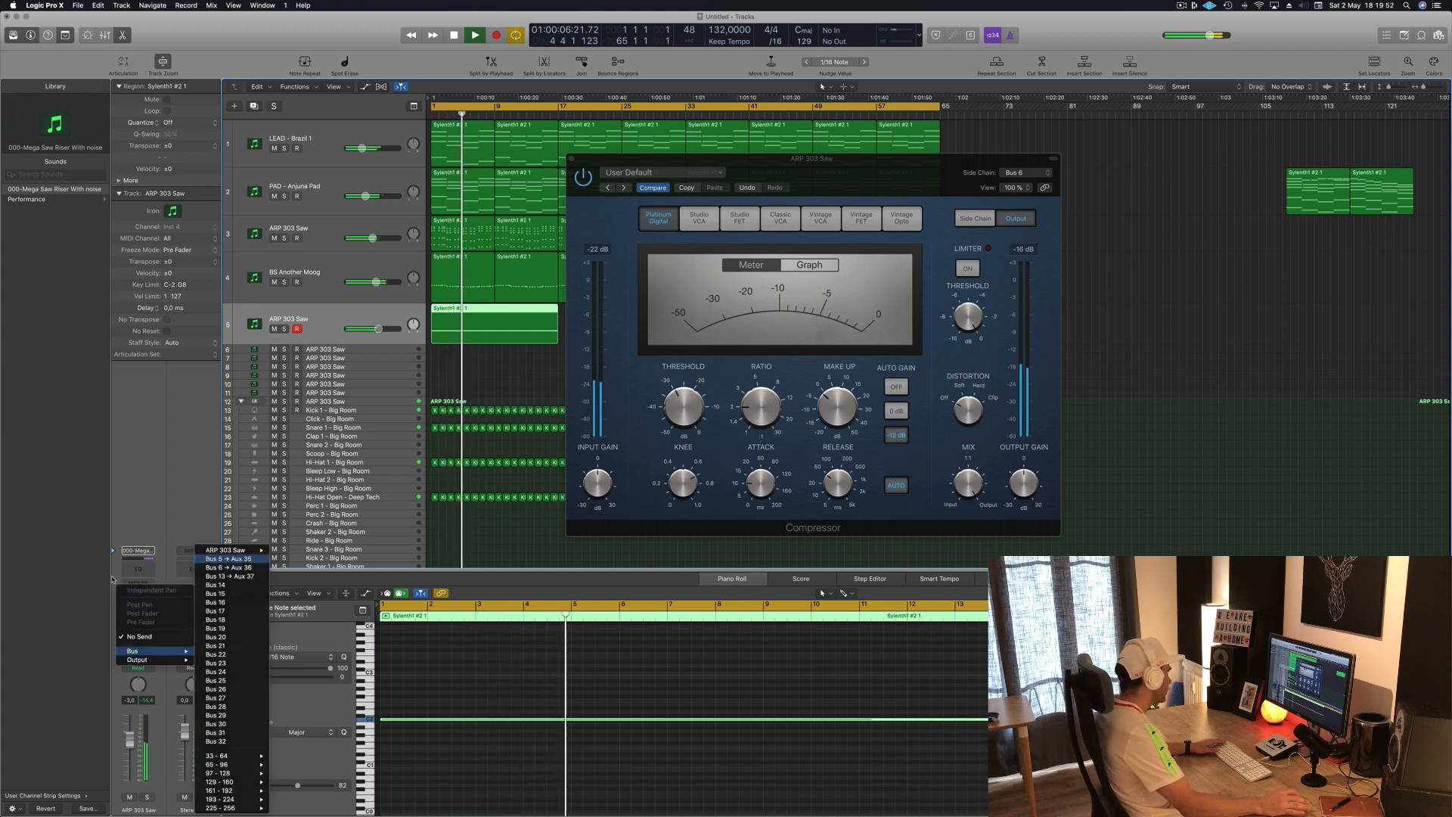
click(227, 558)
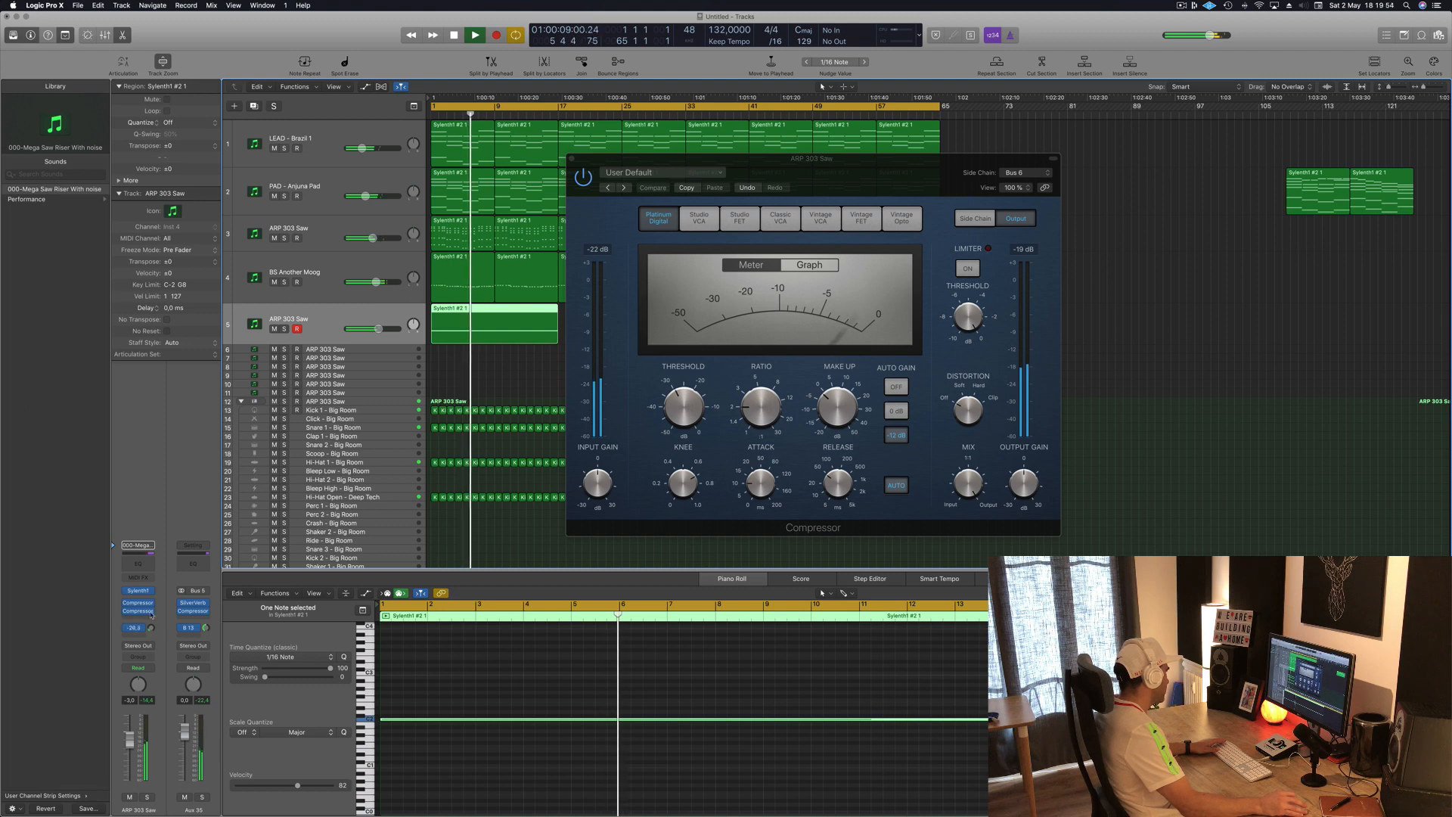
drag(151, 615, 152, 630)
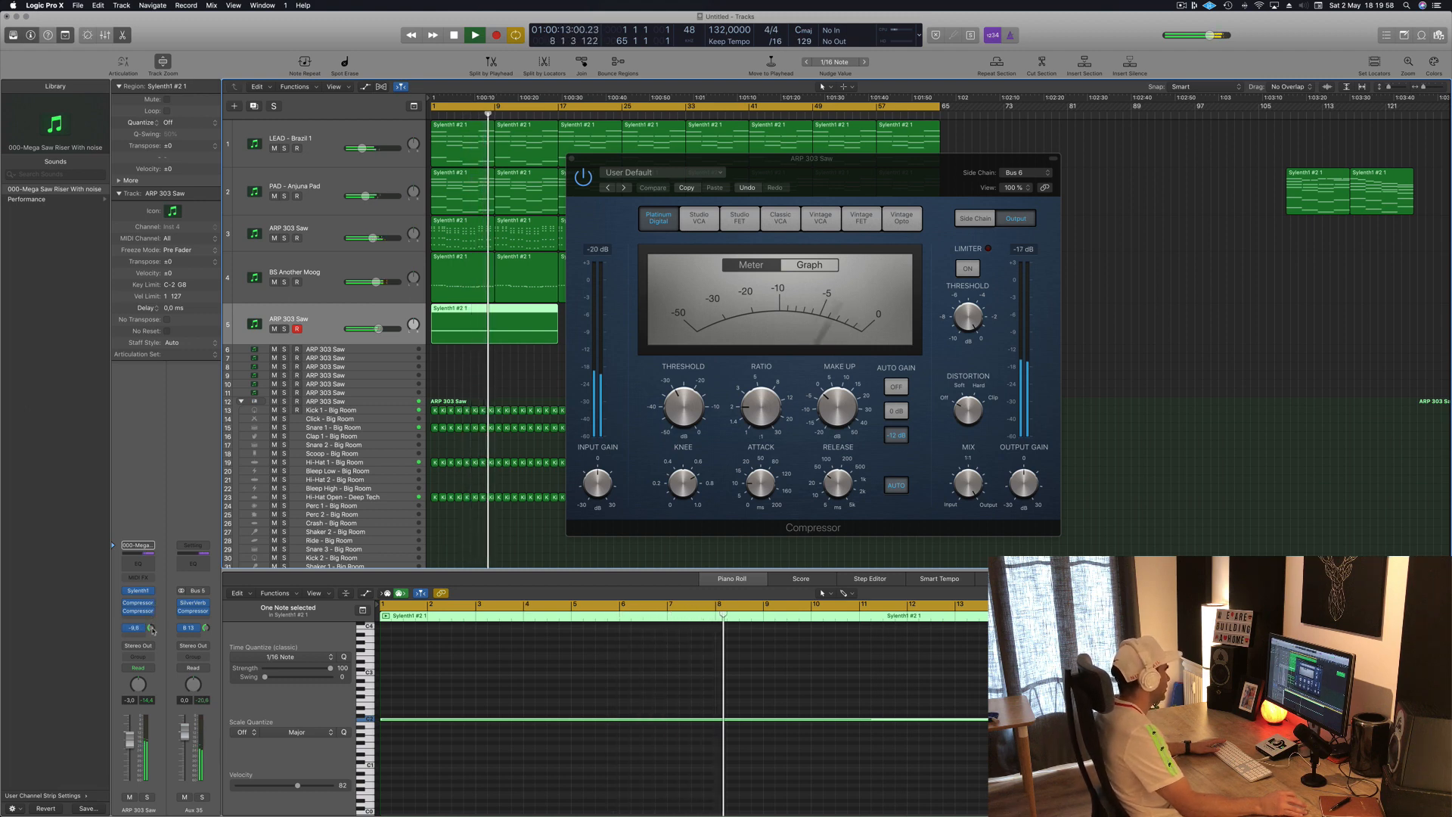
Close the Compressor window and lower the riser track's volume further.
drag(565, 157, 649, 171)
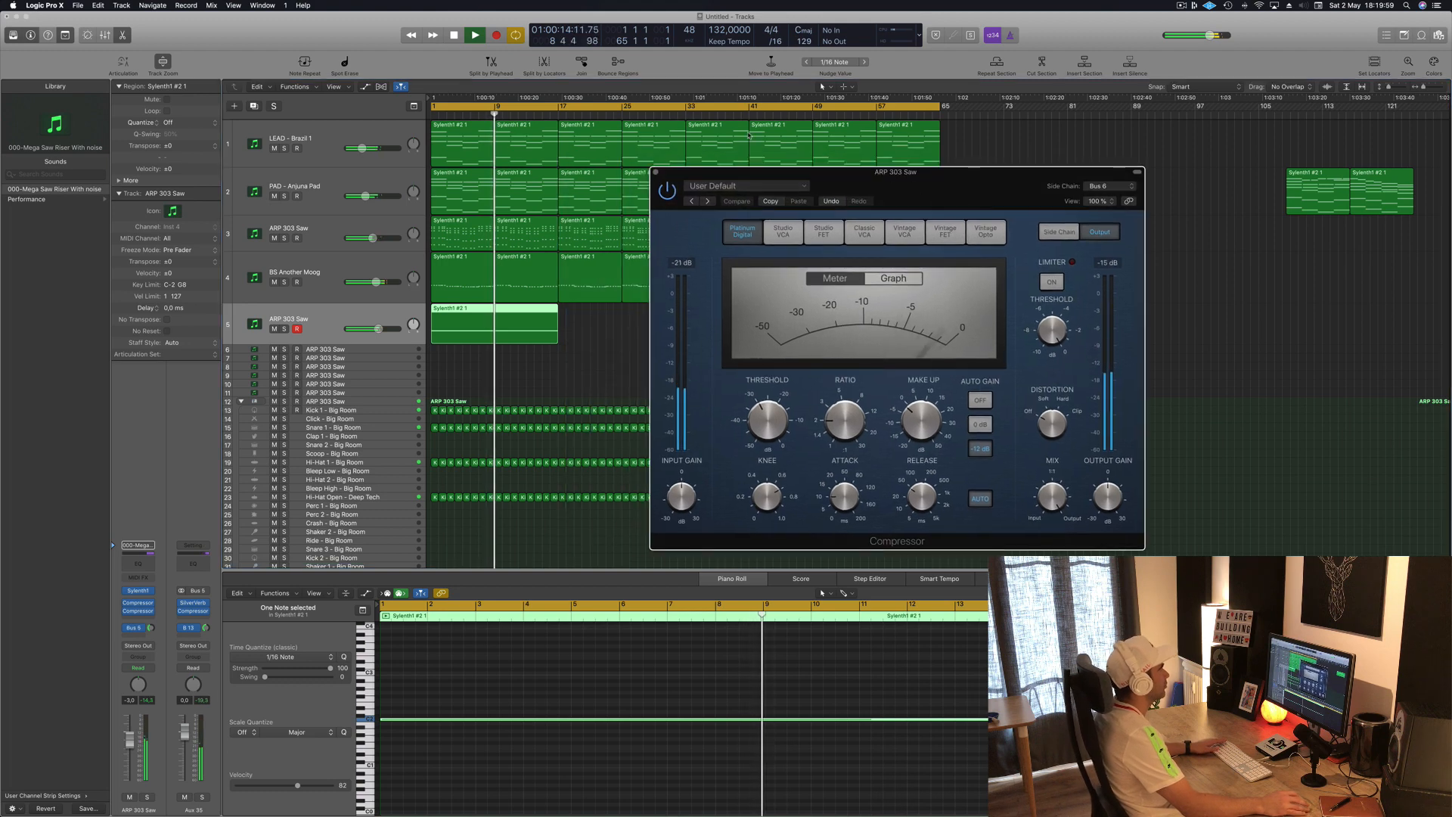
click(655, 172)
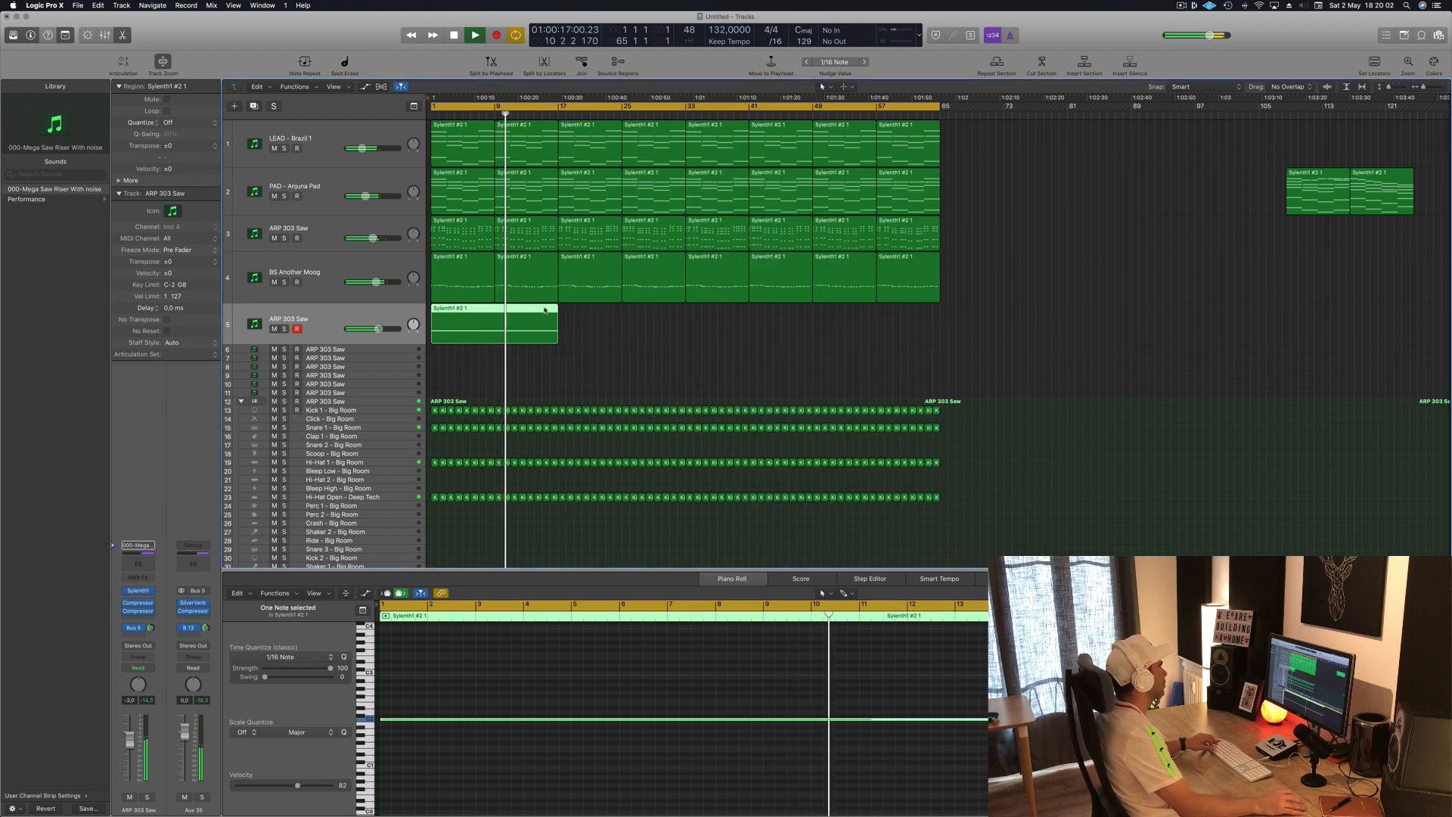
drag(129, 741, 130, 761)
Add a Channel EQ to the riser track with a low cut at 120 Hz and a 24 dB/Oct slope.
click(143, 562)
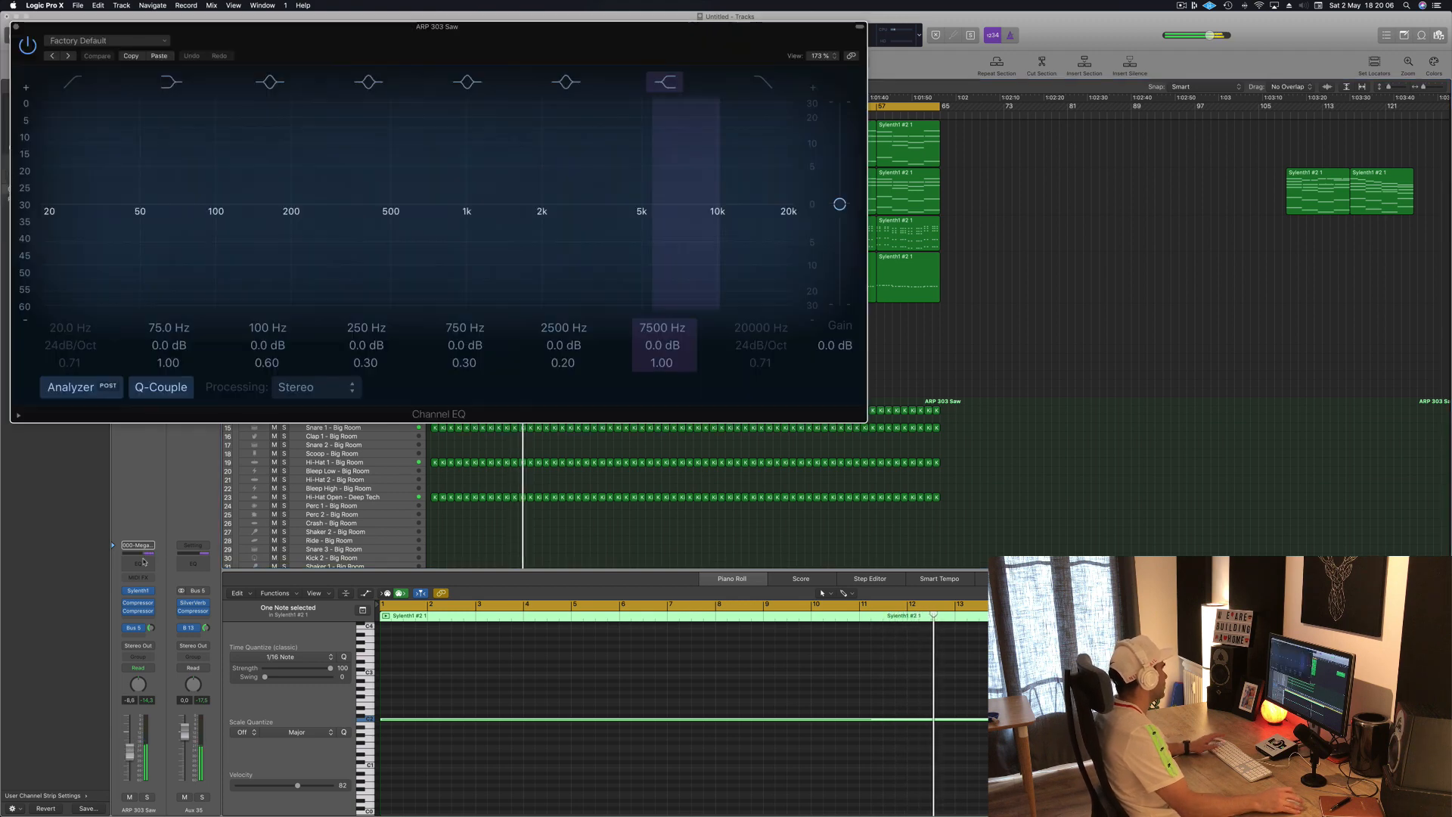
click(73, 81)
drag(91, 164, 263, 165)
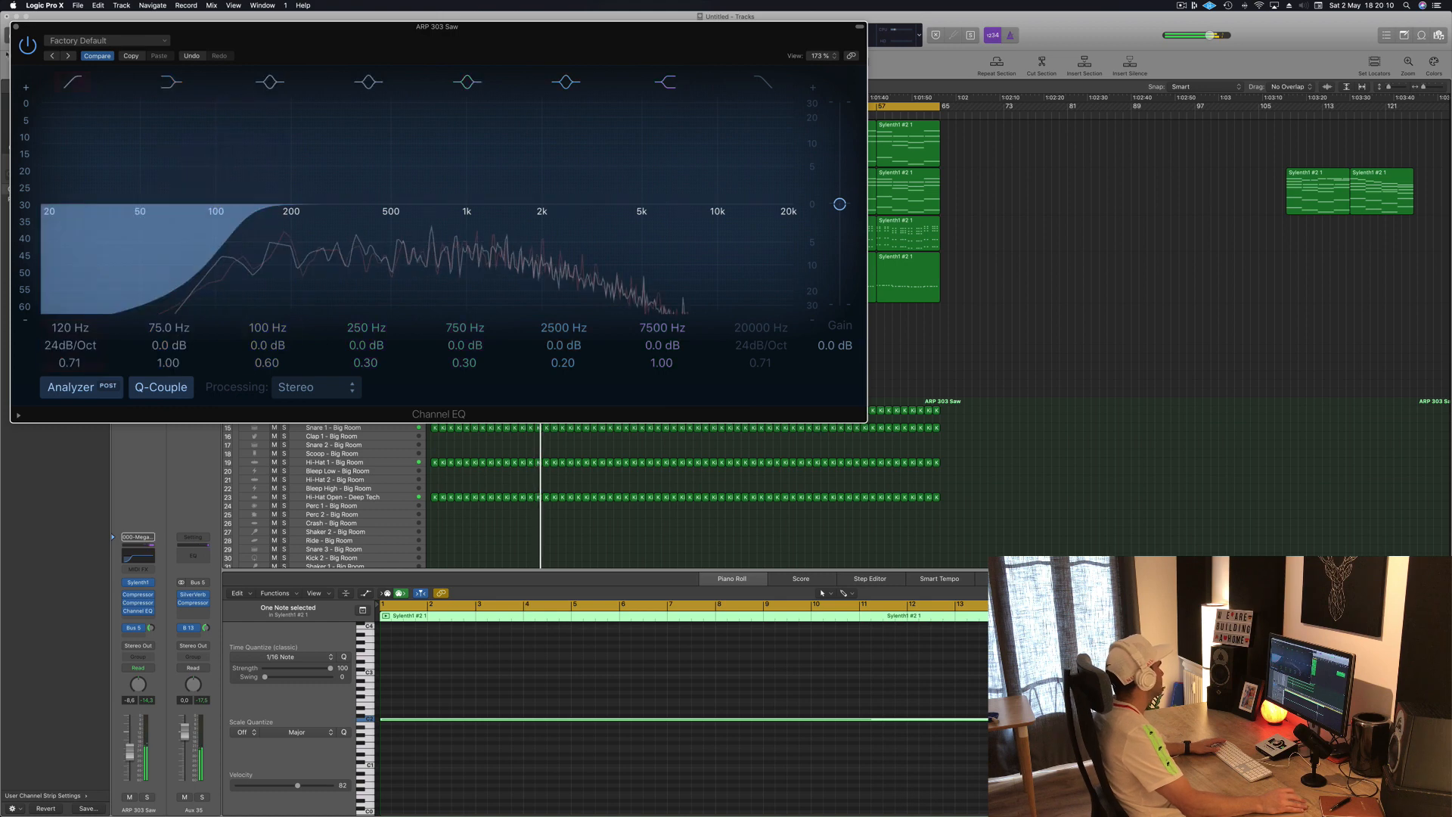
Close the Channel EQ, copy the Kick 1 region at bar 17 to the Crash track, and raise its note to the crash pitch.
key(super+w)
click(621, 342)
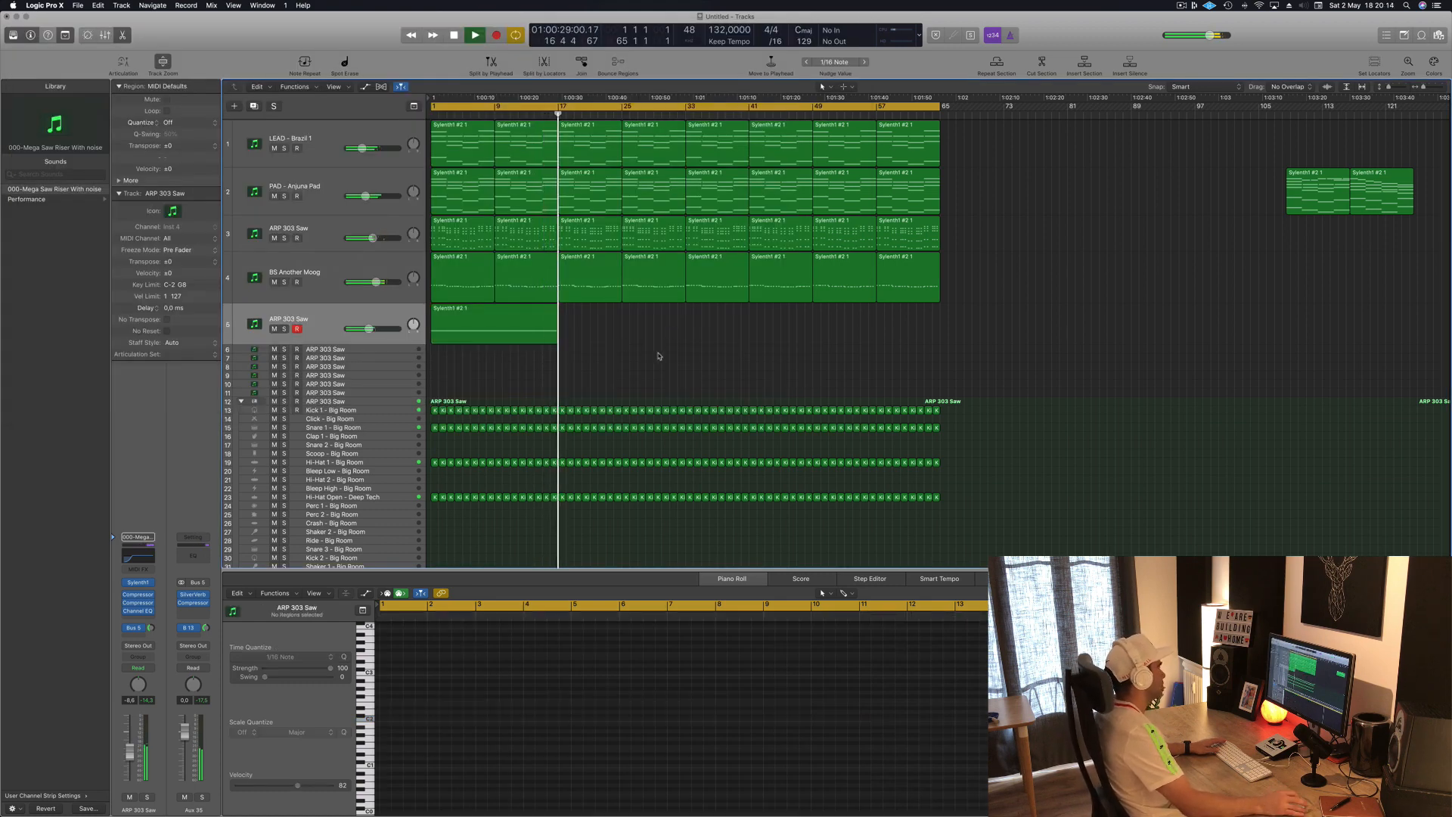
scroll(565, 392, down, 2)
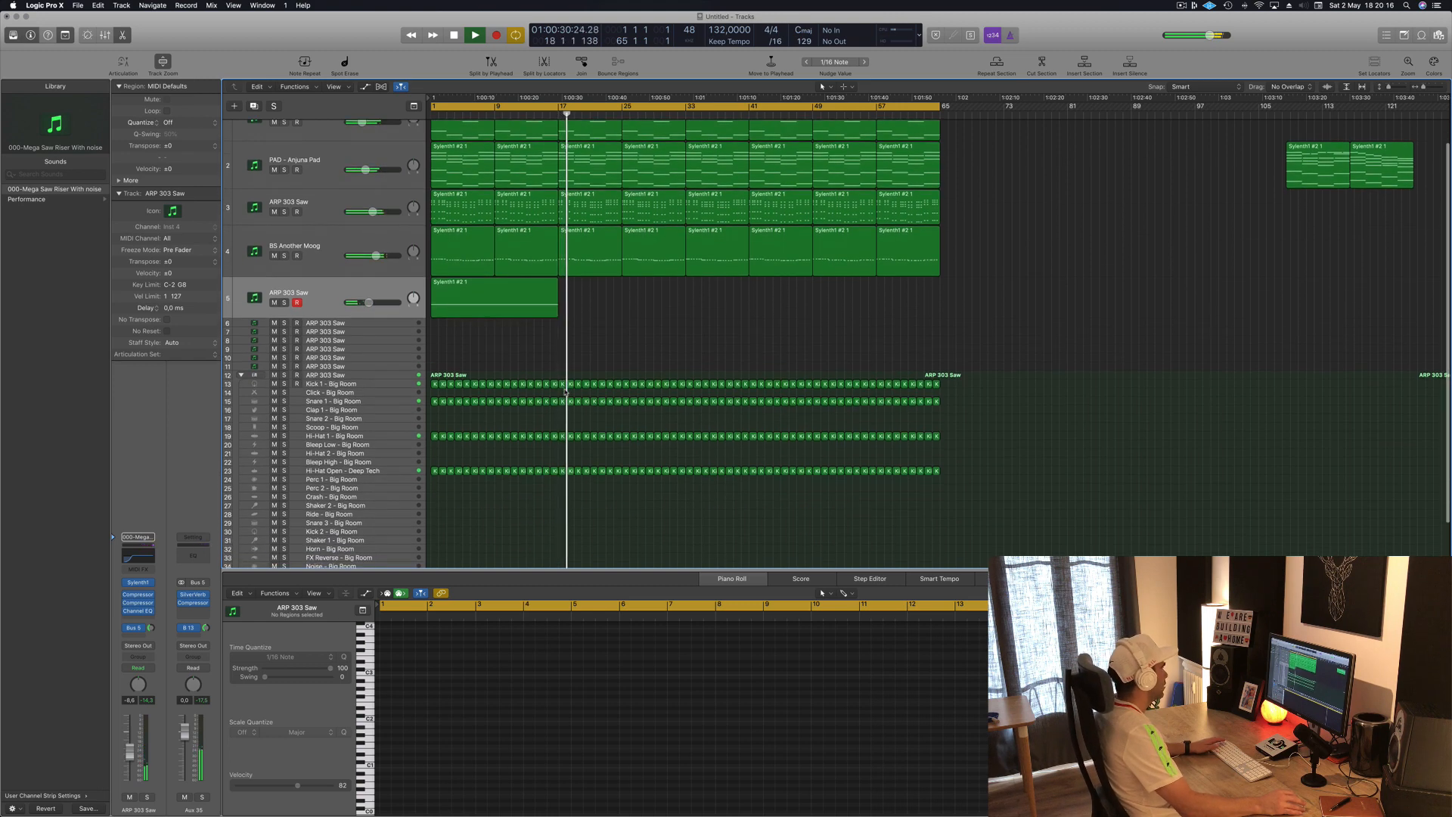
scroll(566, 391, down, 3)
key(space)
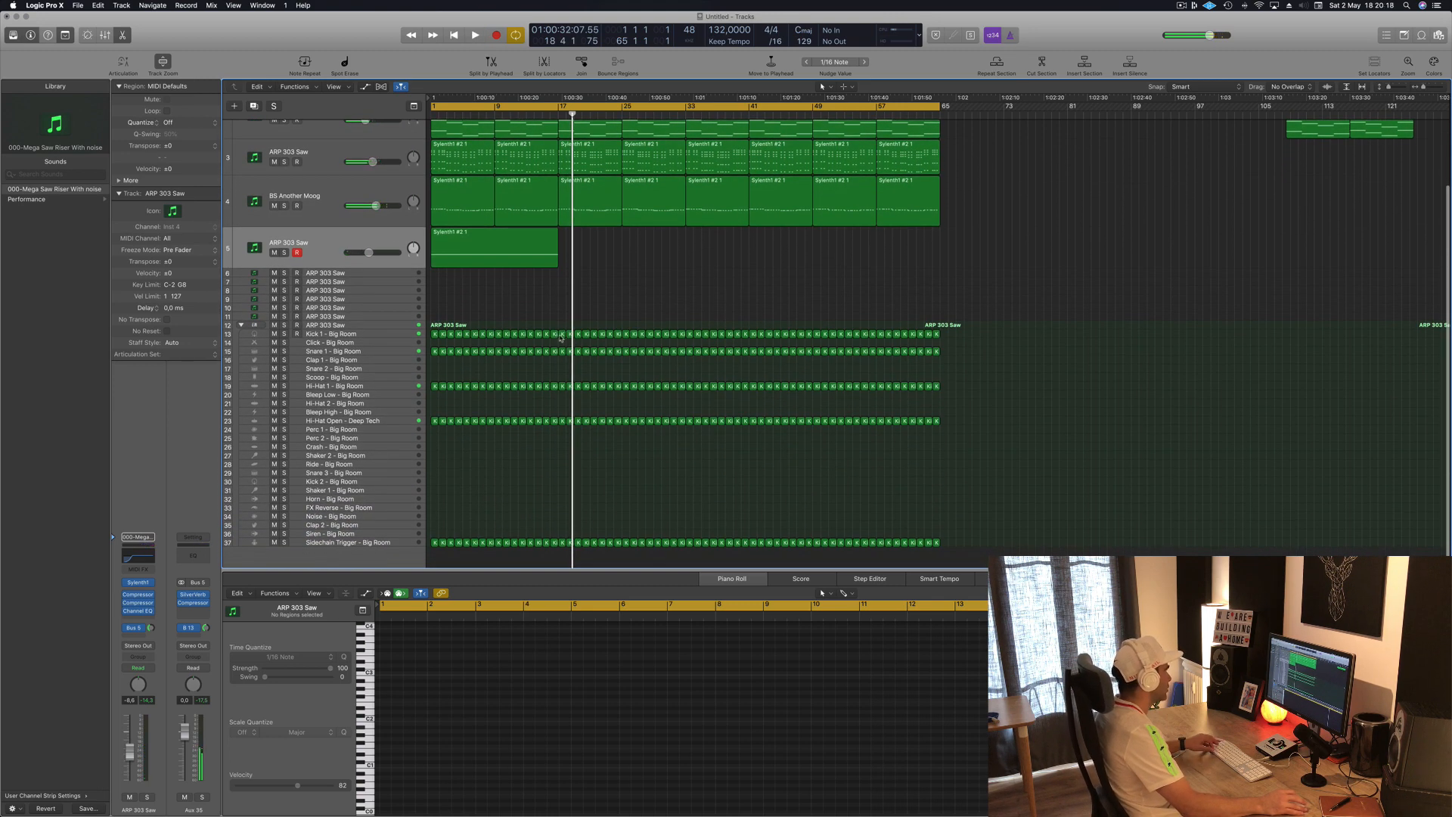
click(561, 335)
drag(561, 341, 560, 447)
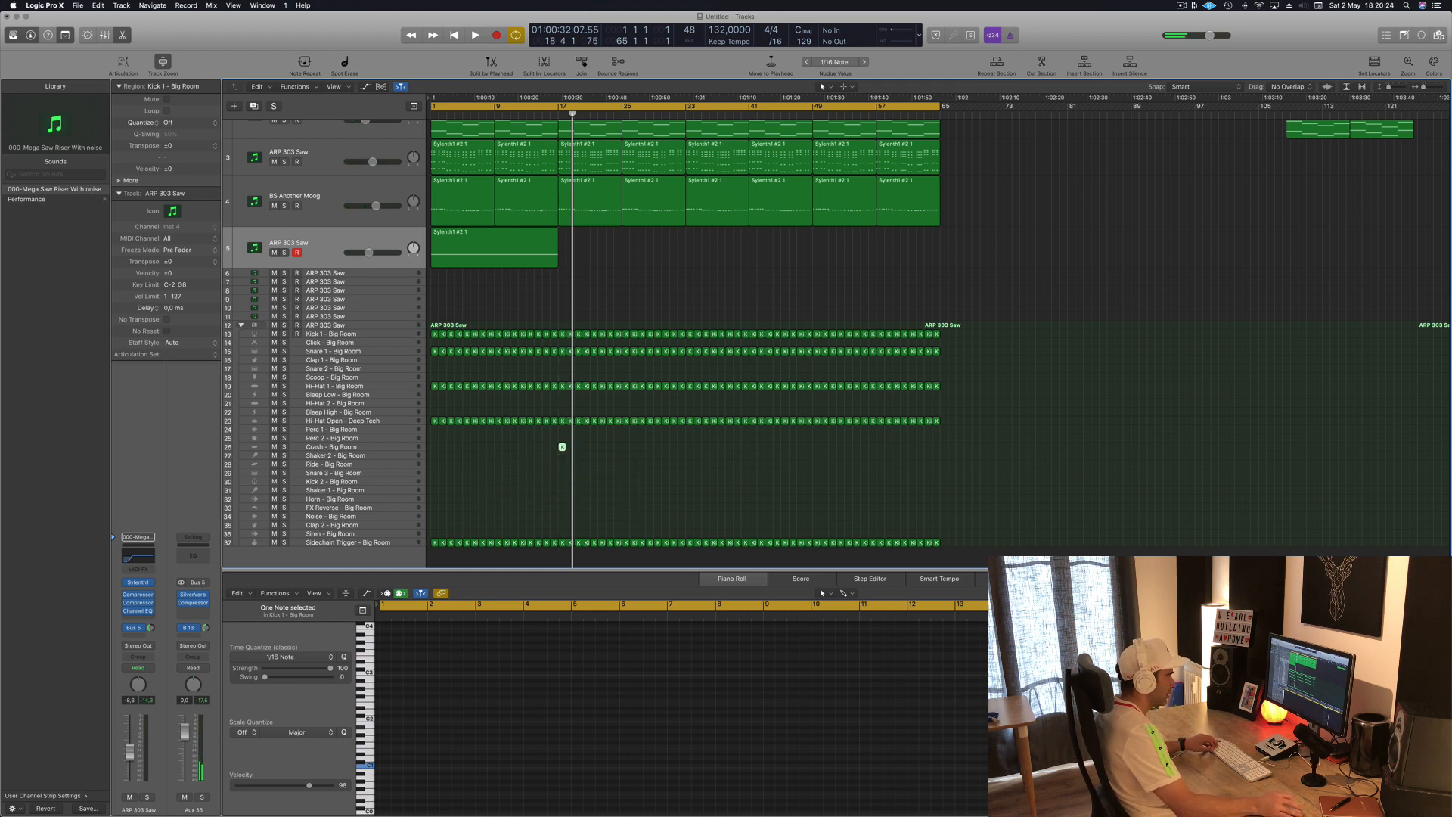
click(581, 696)
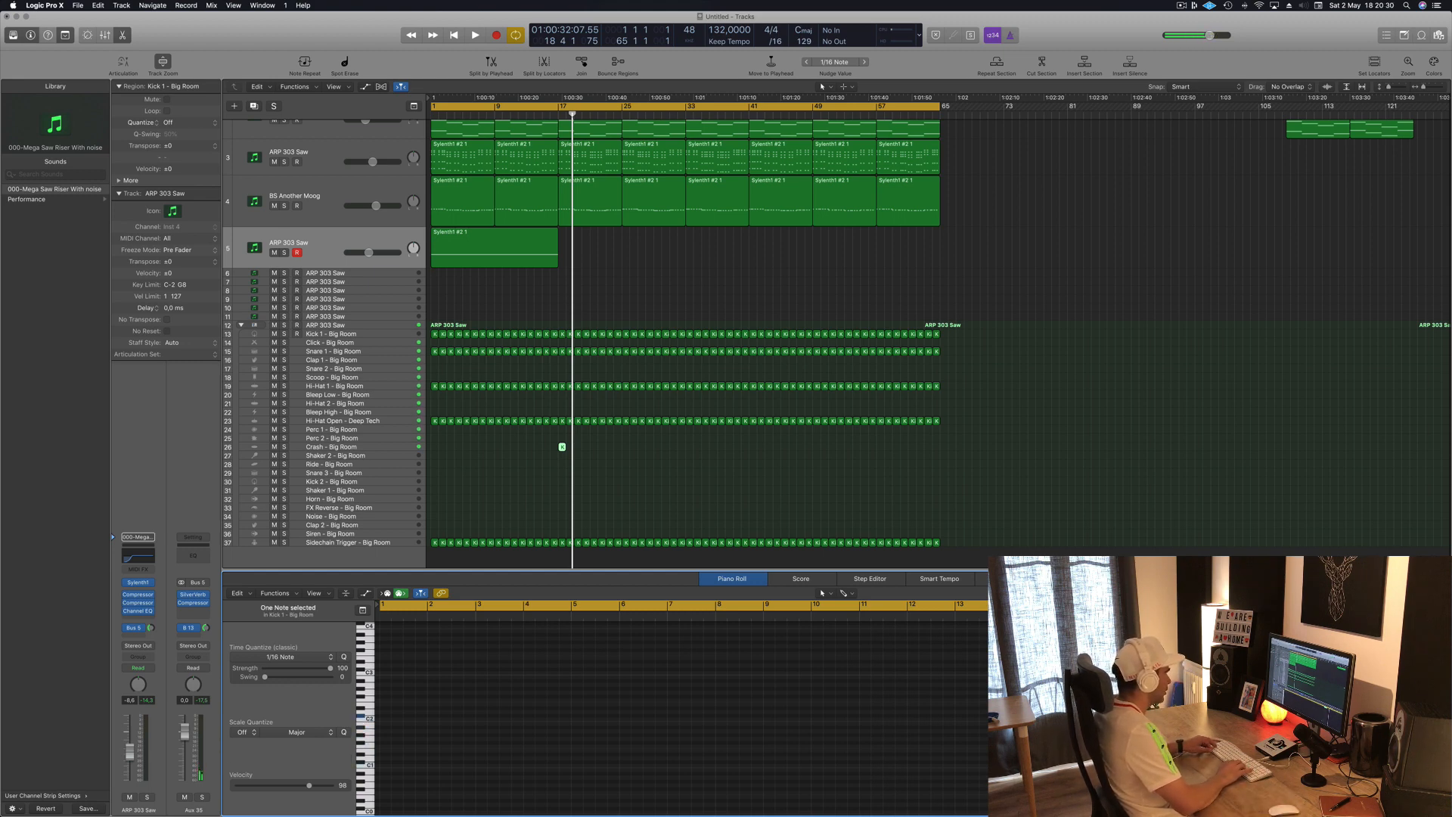
Select the Crash track and play from just before bar 17 to audition the crash hit.
click(392, 449)
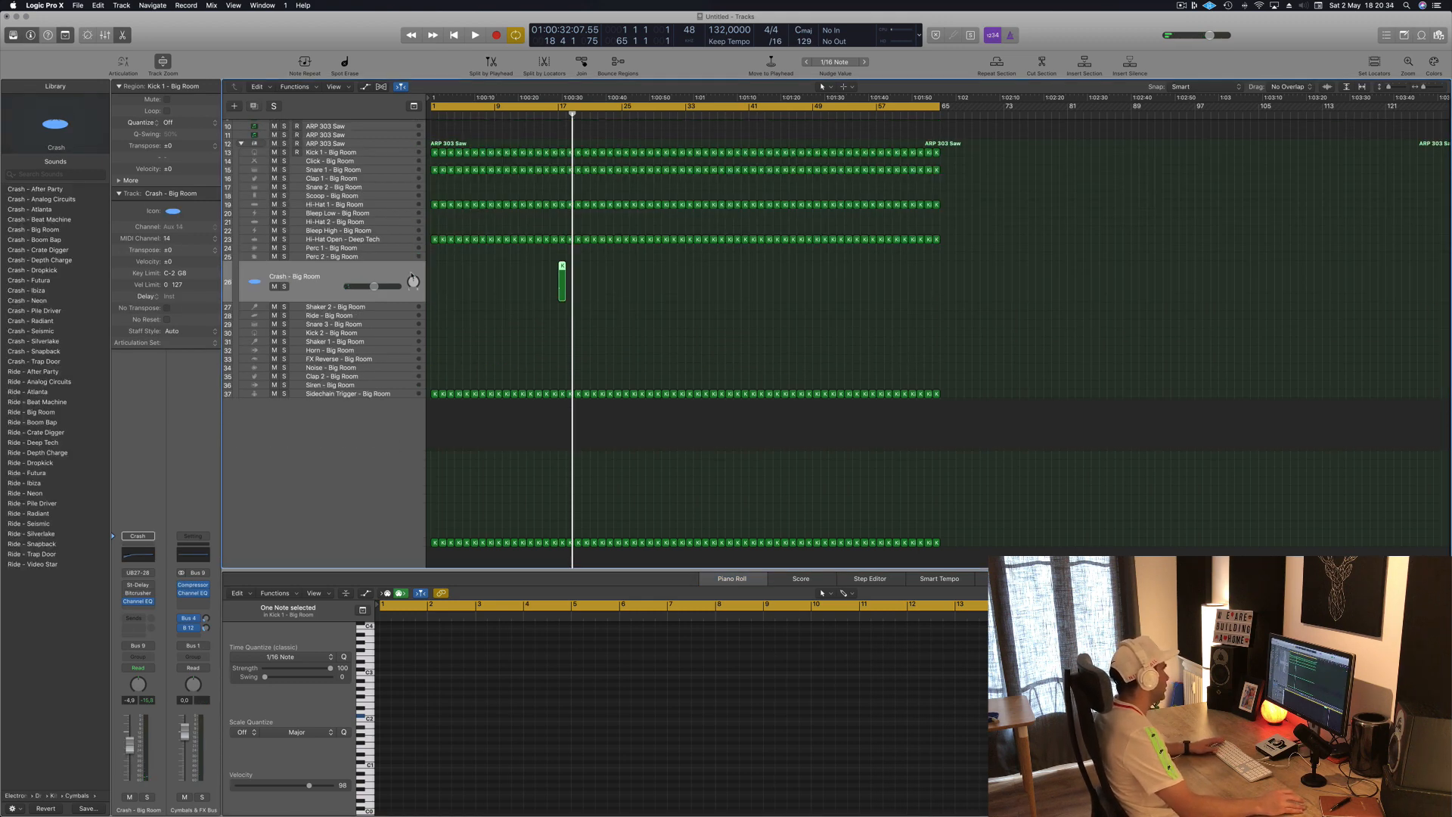
key(space)
click(553, 115)
scroll(405, 339, up, 5)
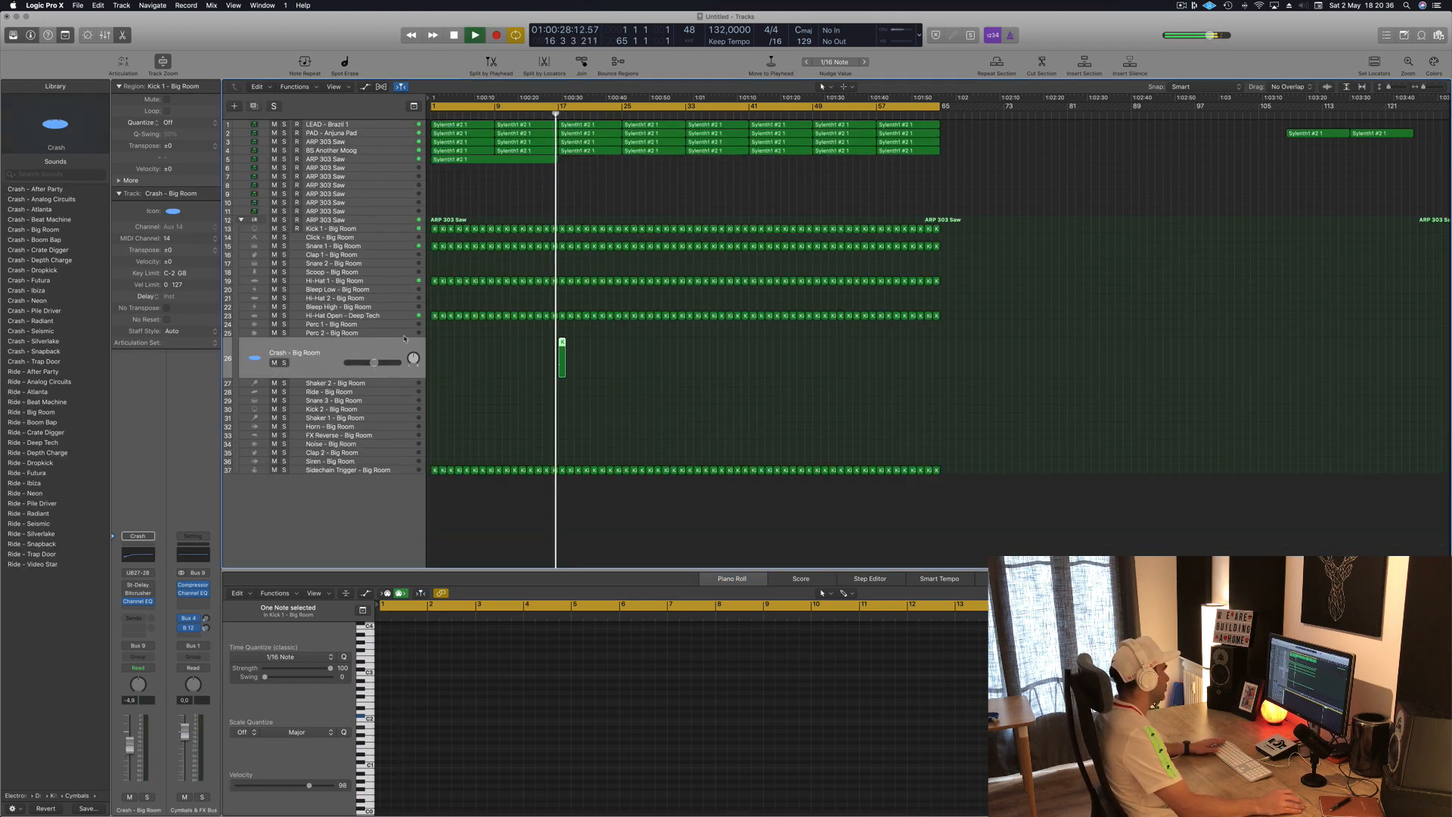
key(space)
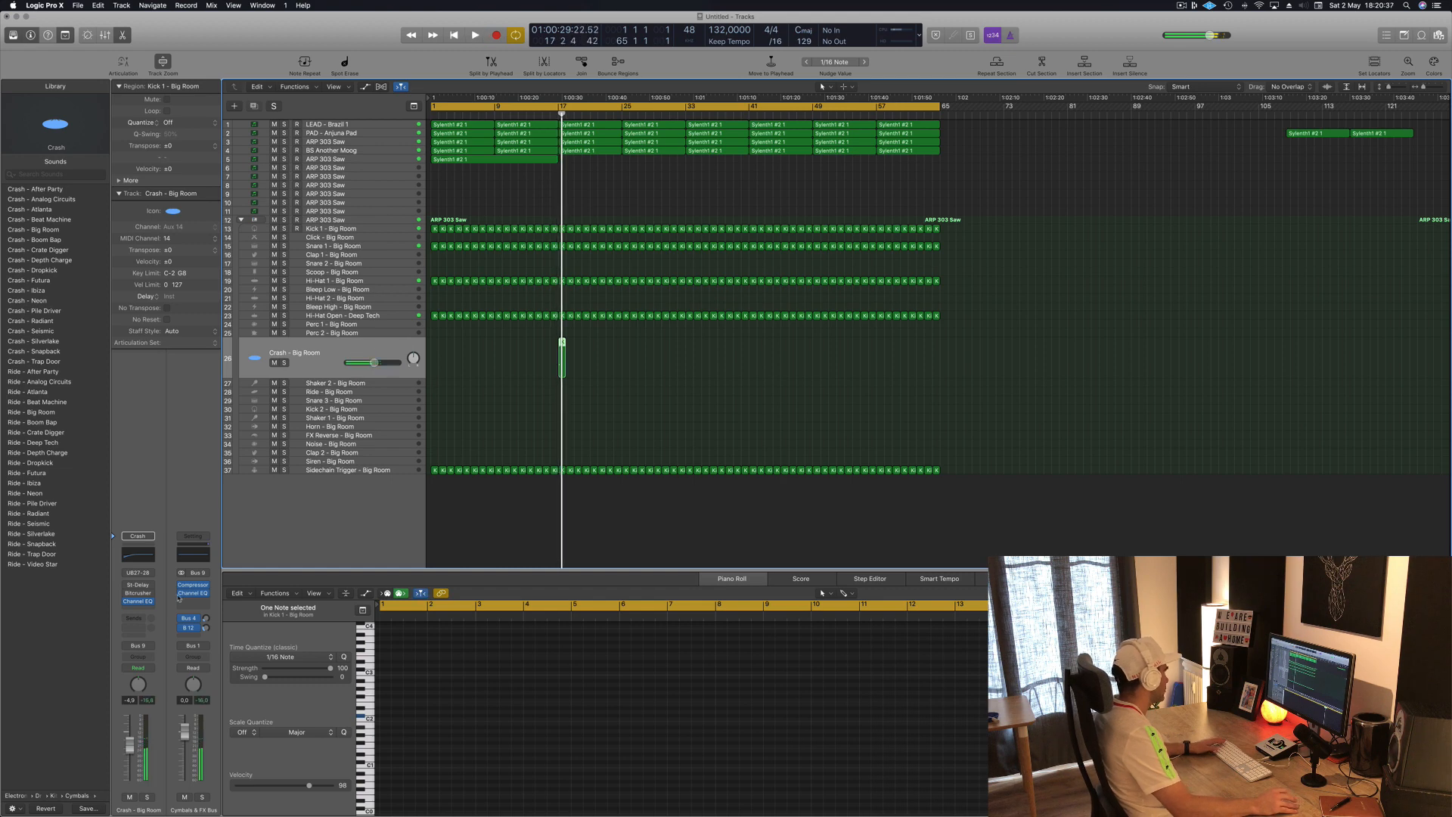
Add a Bus 5 send to the Crash track, raise its level, and play the project from the start.
click(132, 617)
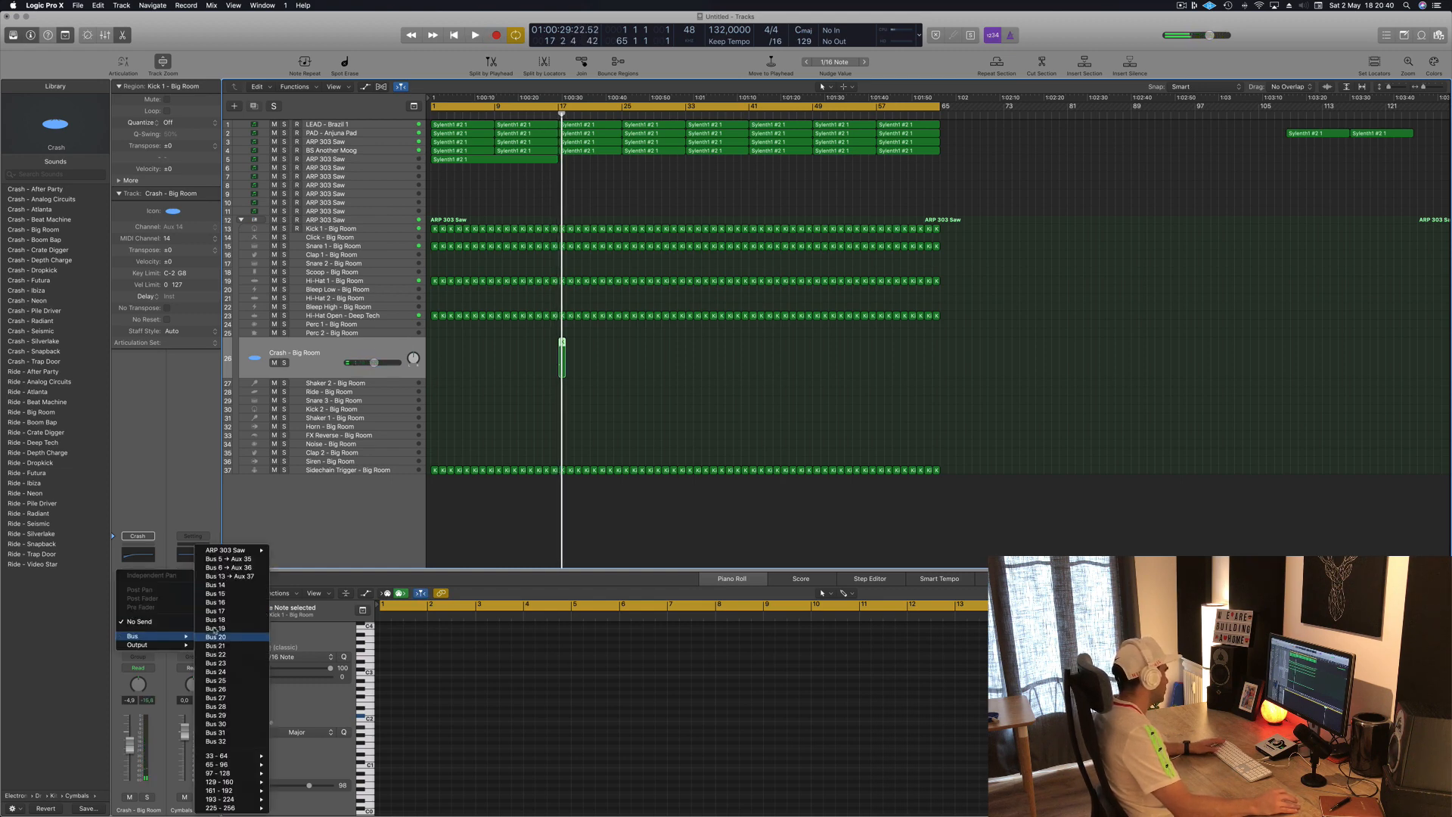
click(66, 533)
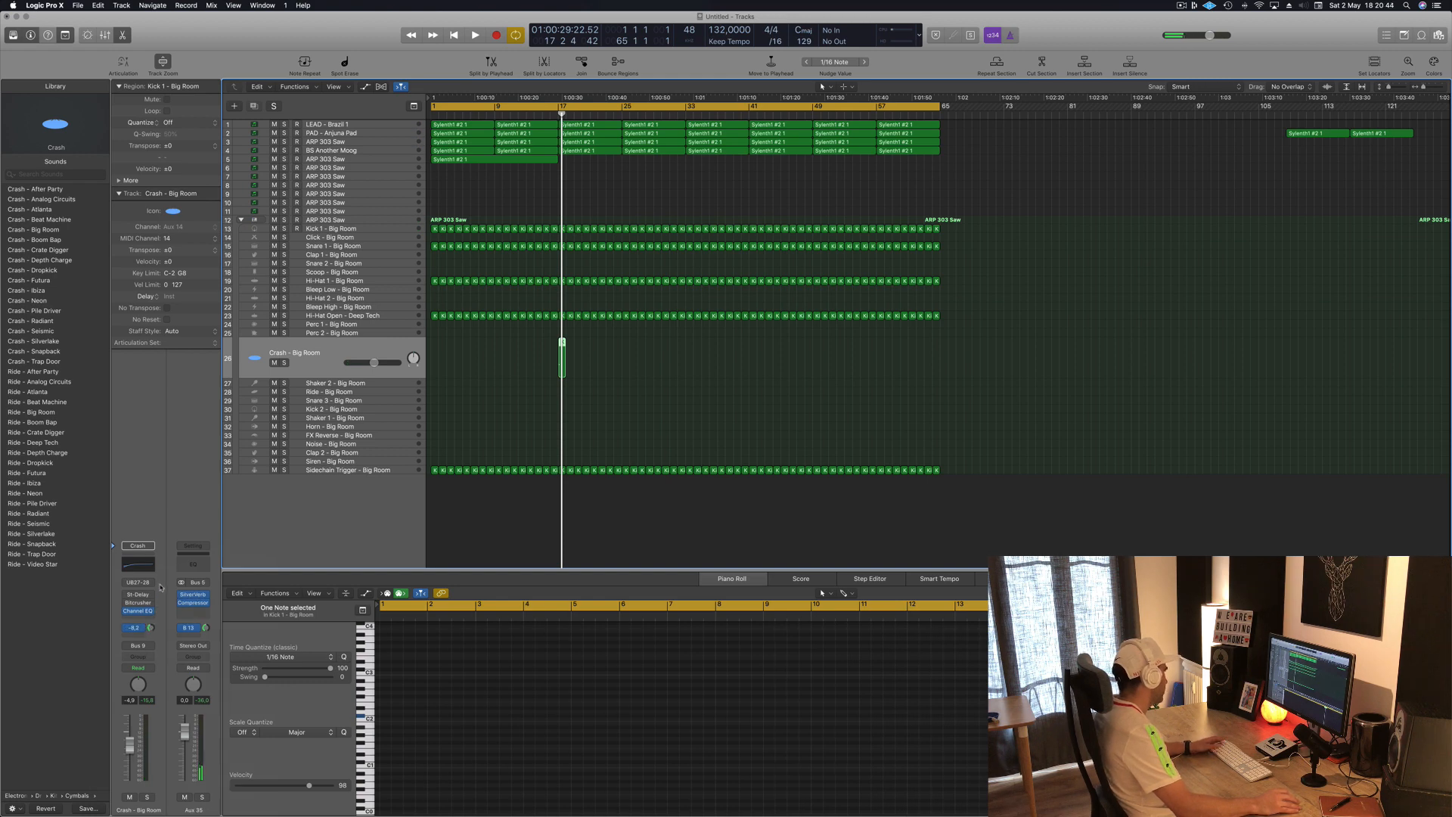
key(Return)
key(space)
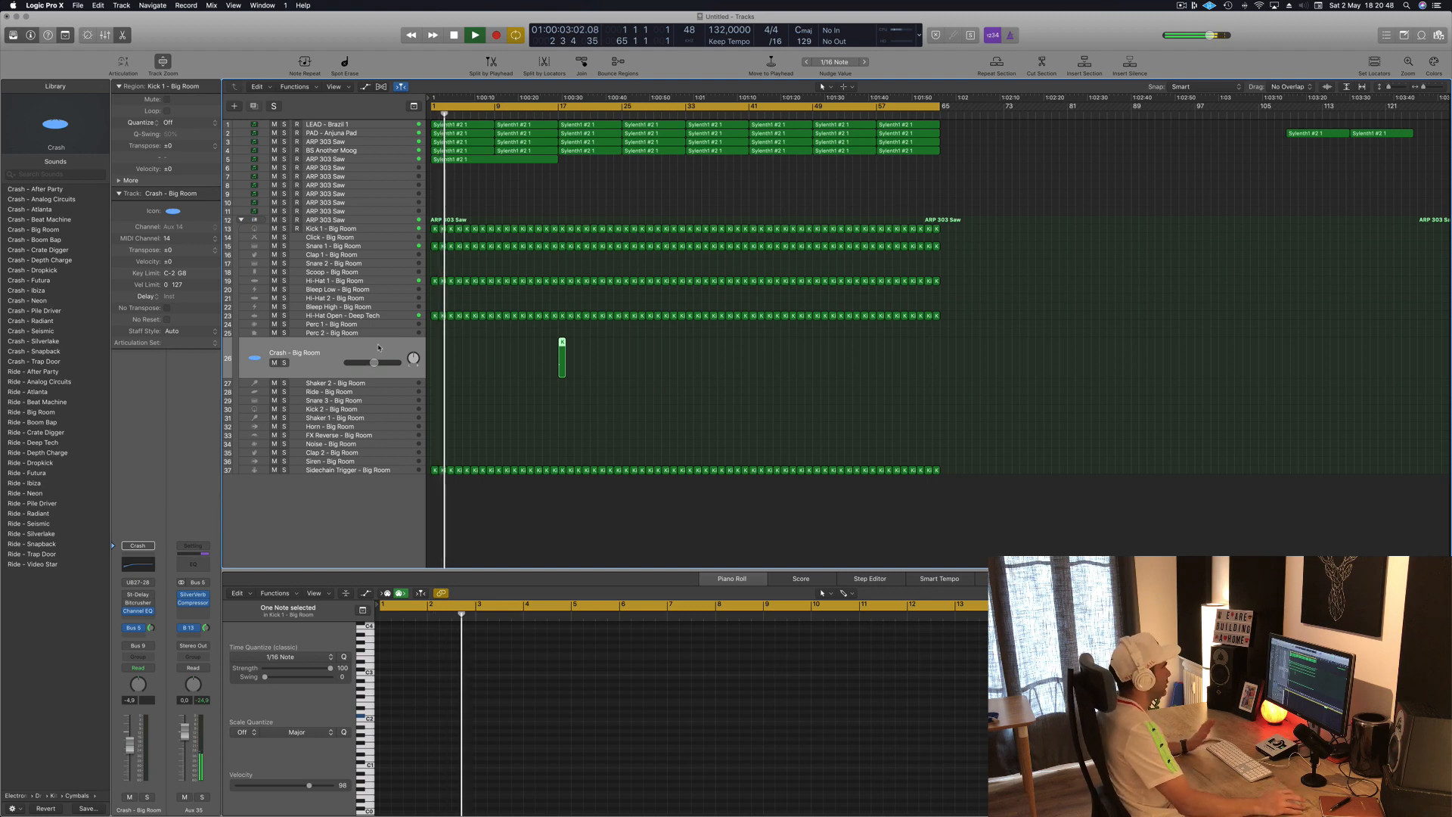
Try to edit the kick notes in the last Kick 1 region before bar 17, and undo the change.
scroll(569, 349, up, 1)
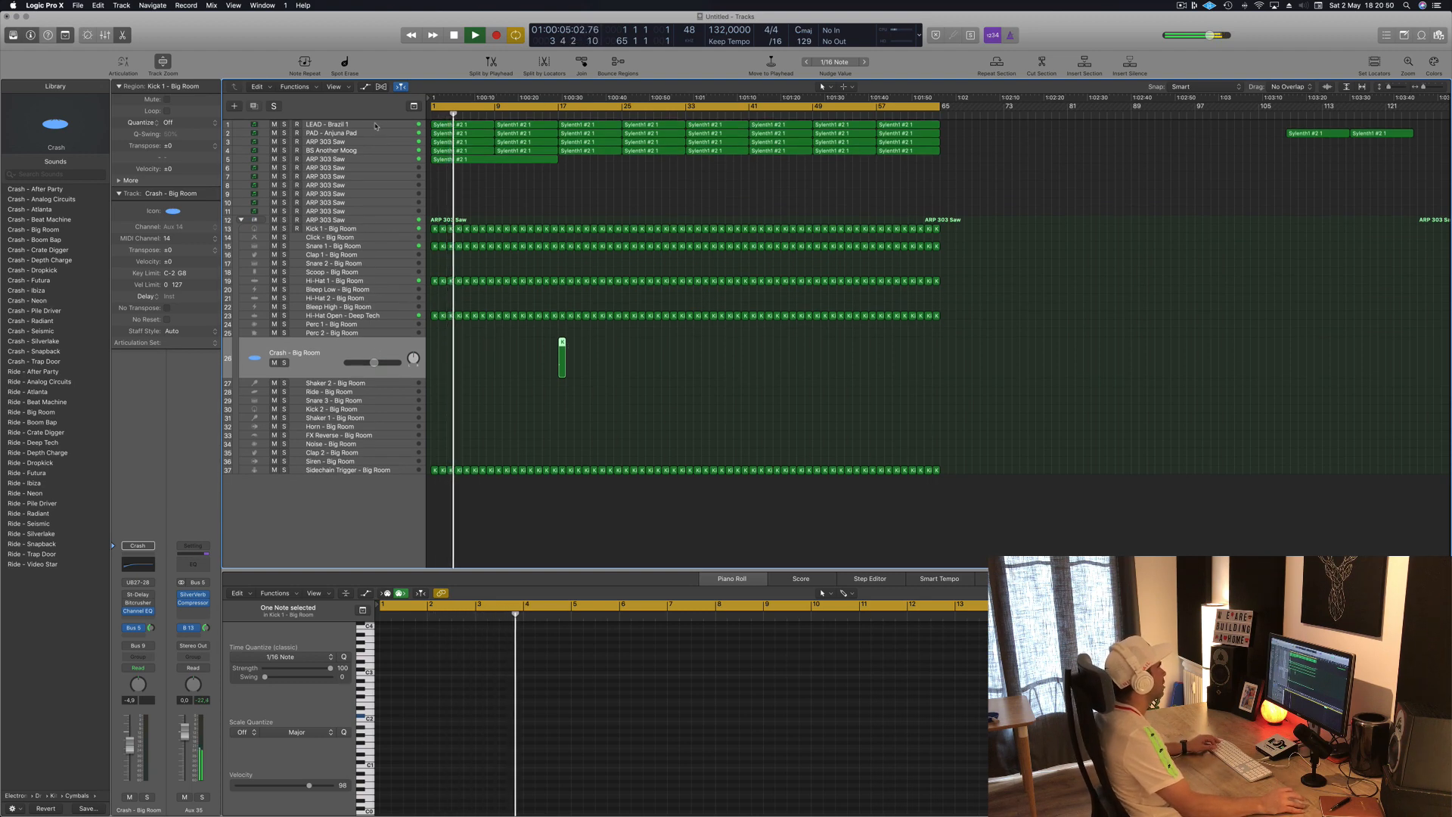
click(380, 229)
key(z)
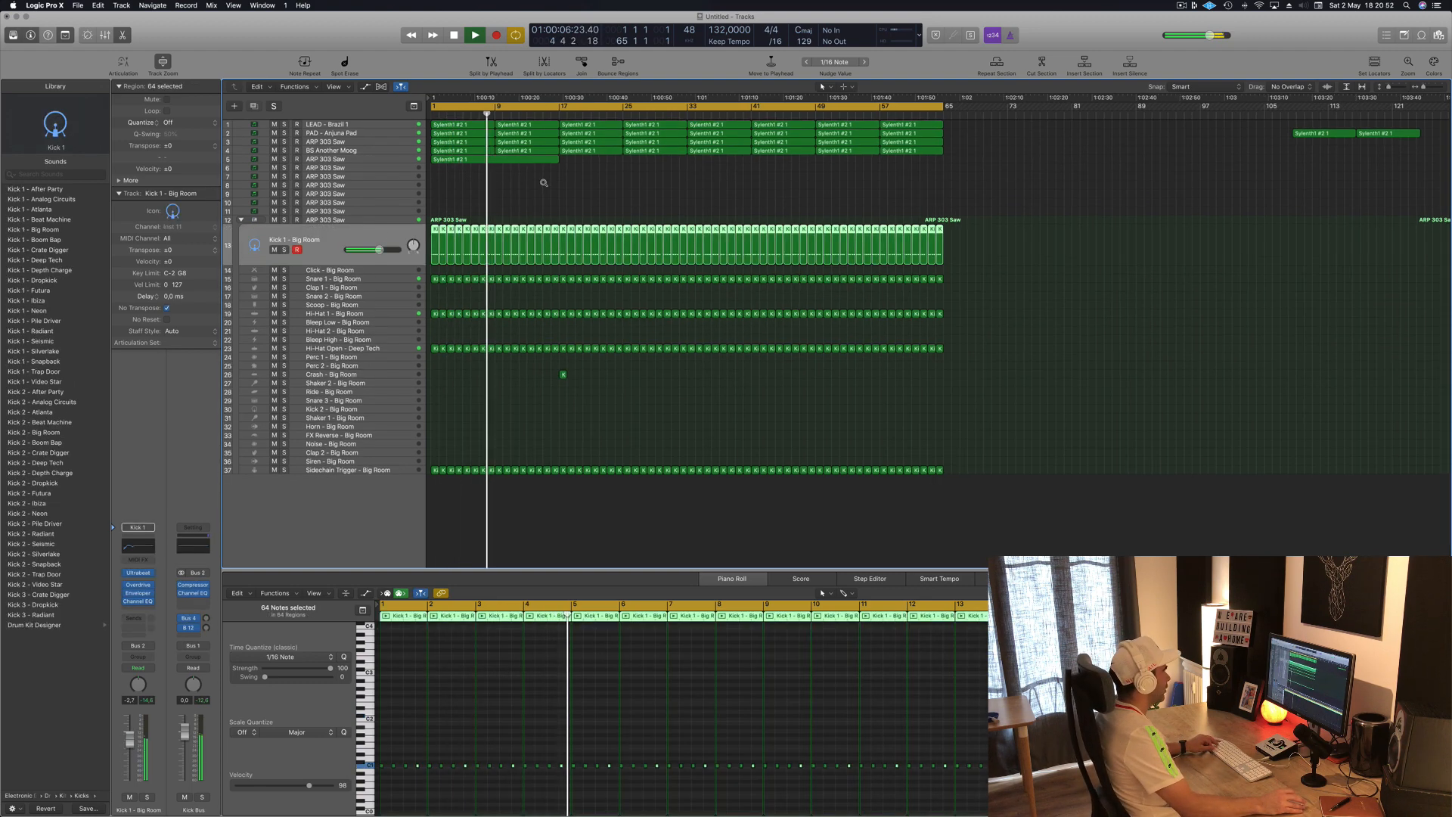
click(673, 231)
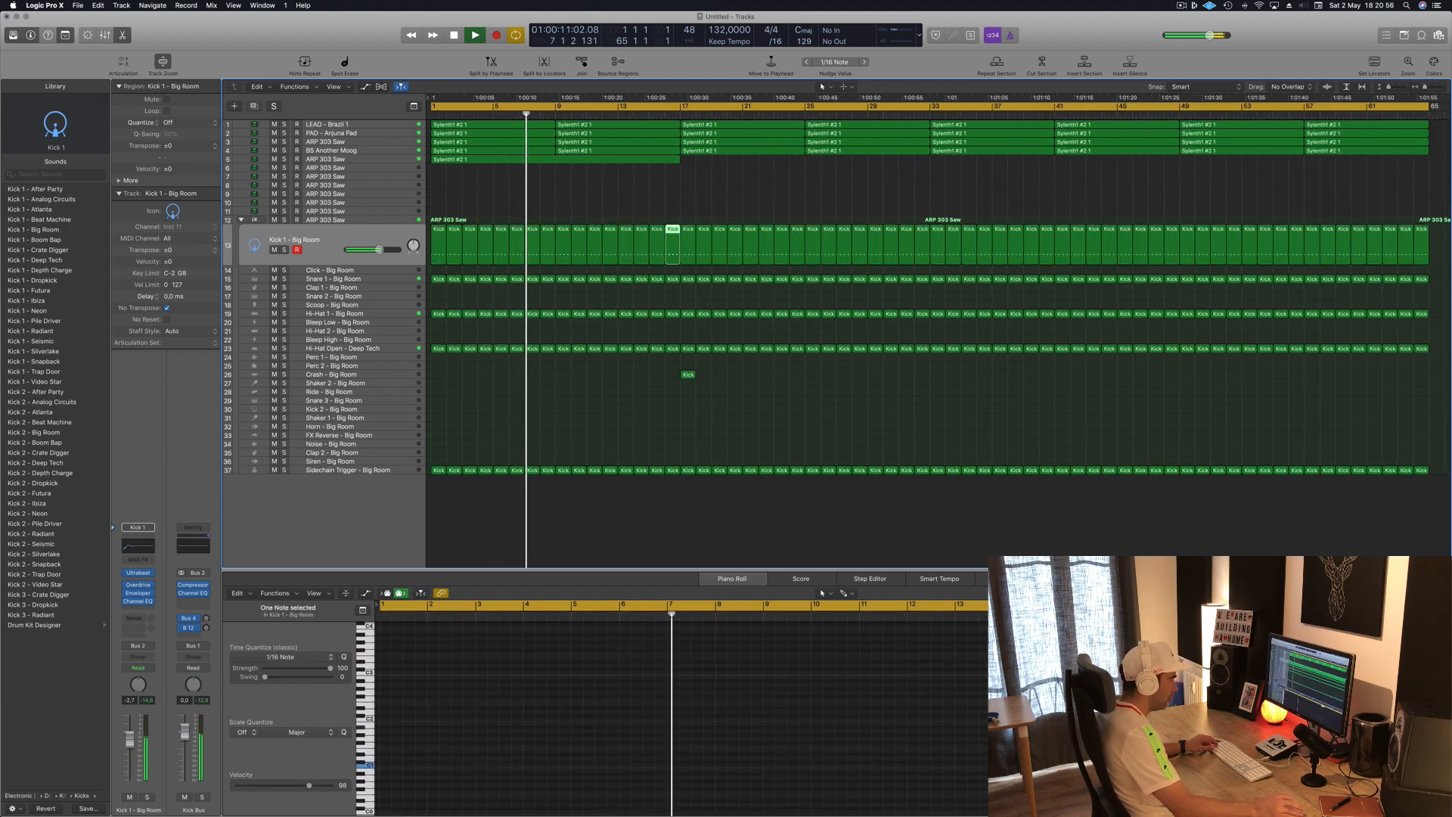
drag(1157, 781, 998, 769)
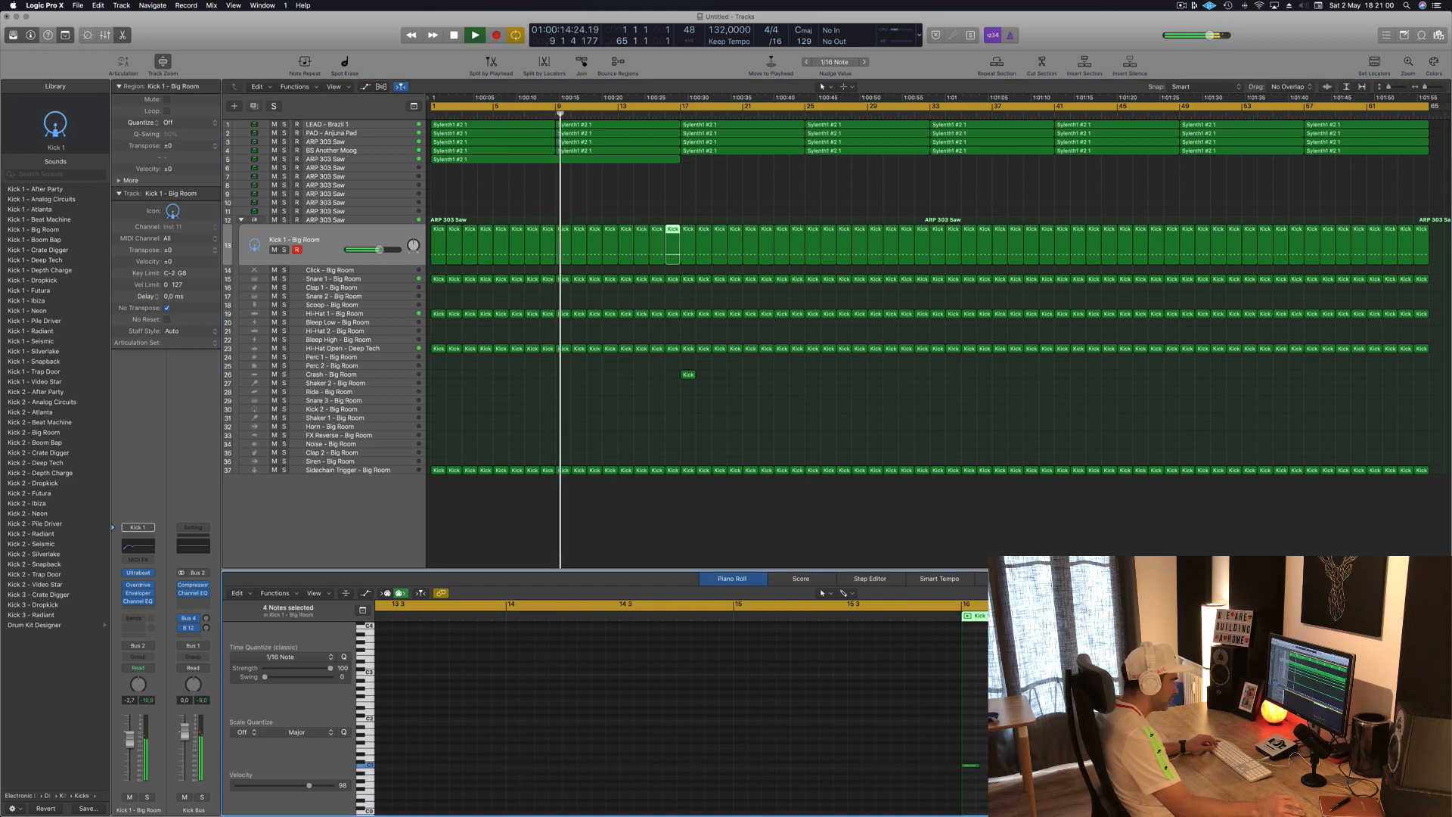
click(1014, 741)
key(super+z)
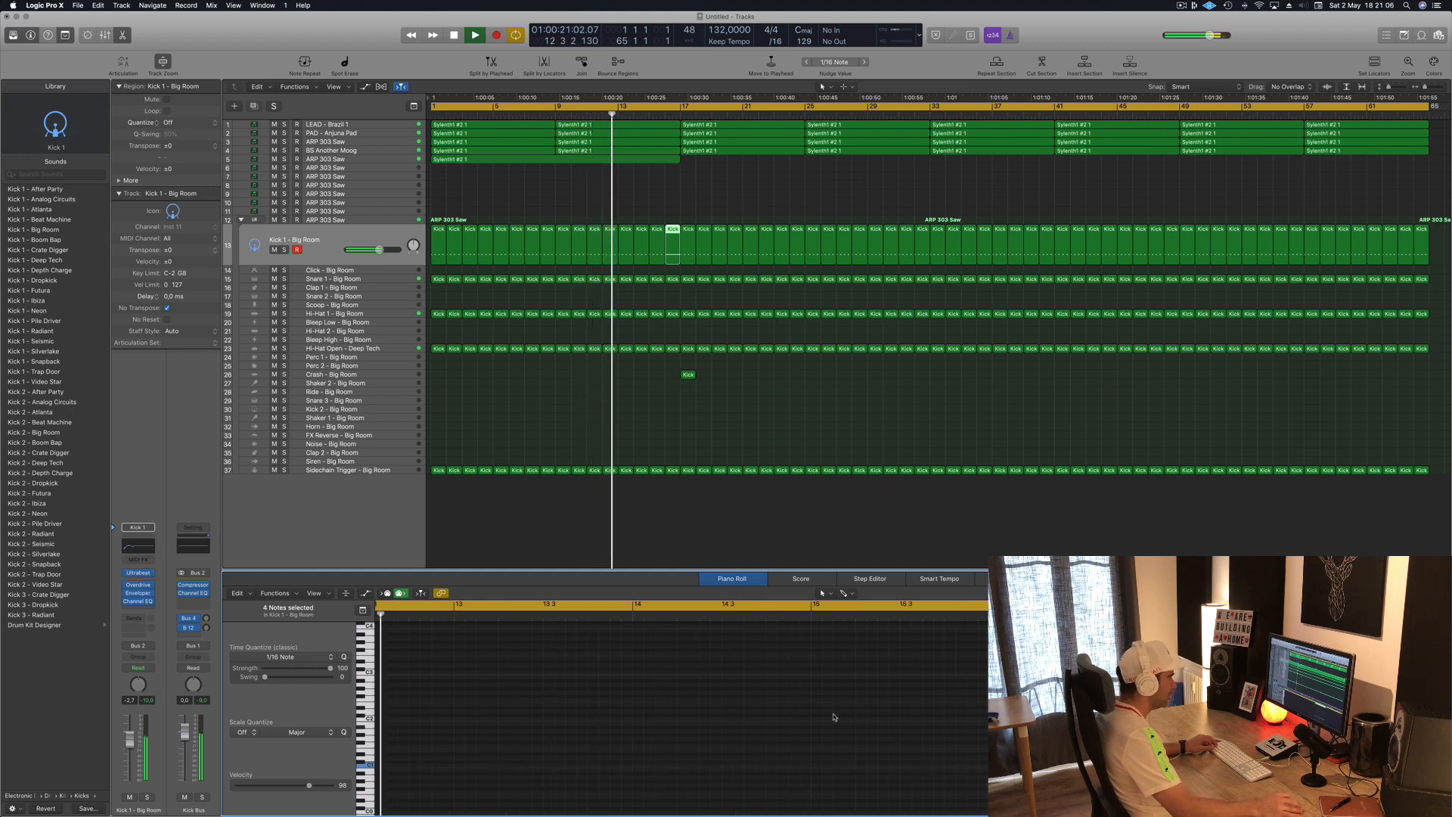
click(636, 443)
Listen through the transition at bar 17 and check the crash hit on the Crash track.
scroll(635, 442, left, 3)
scroll(635, 442, up, 5)
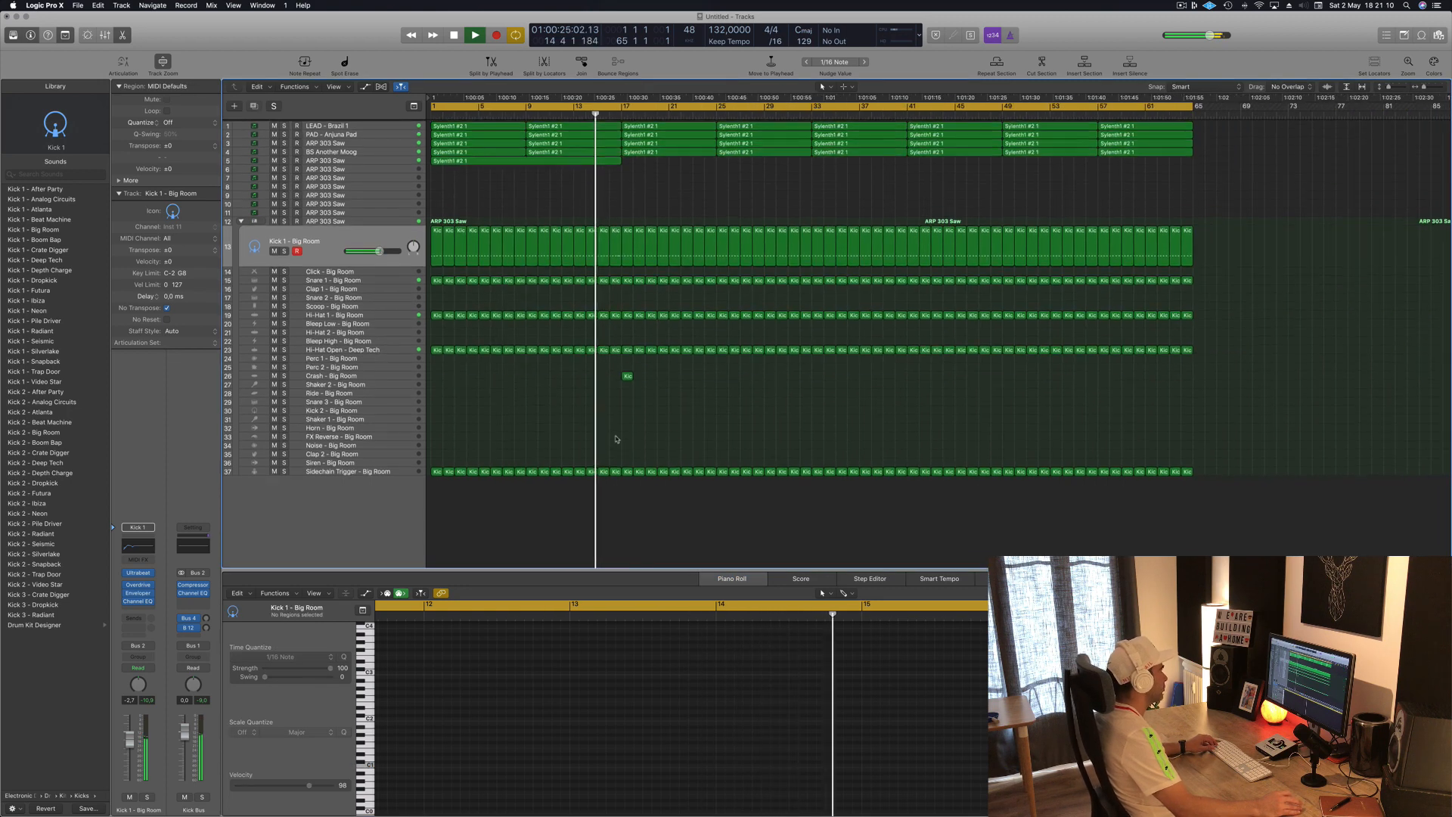
scroll(538, 422, up, 3)
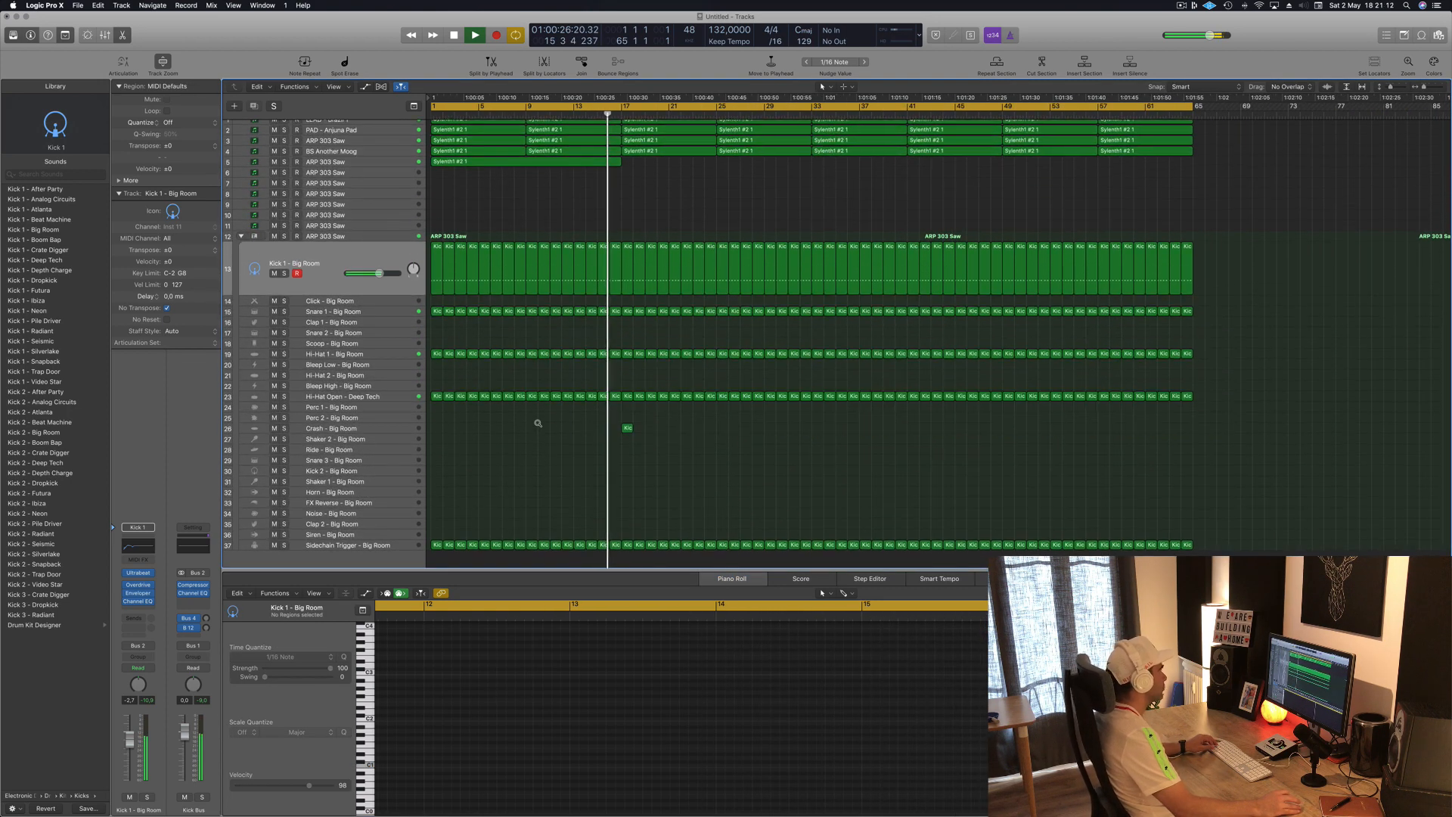
scroll(512, 487, up, 2)
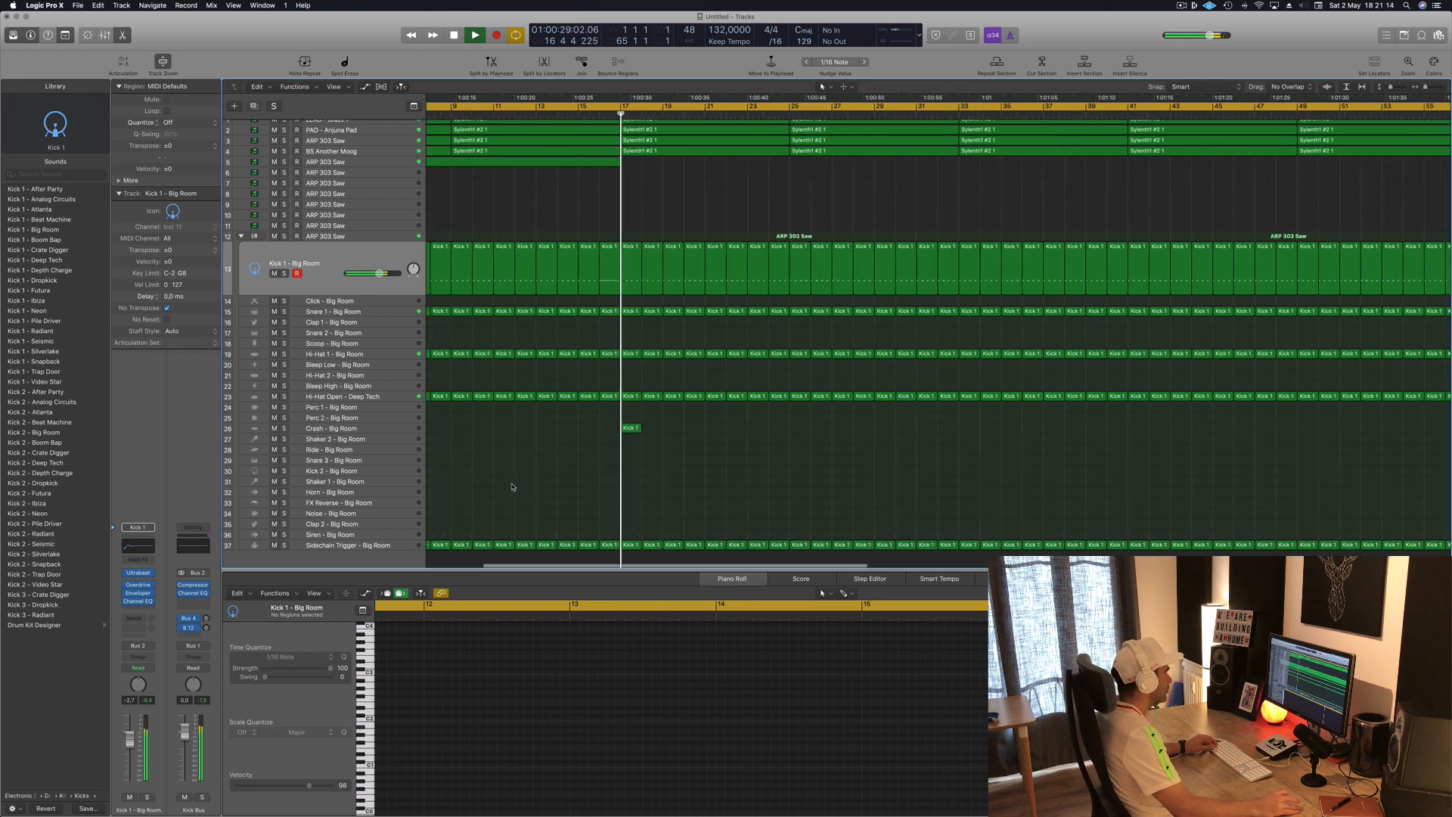
click(391, 426)
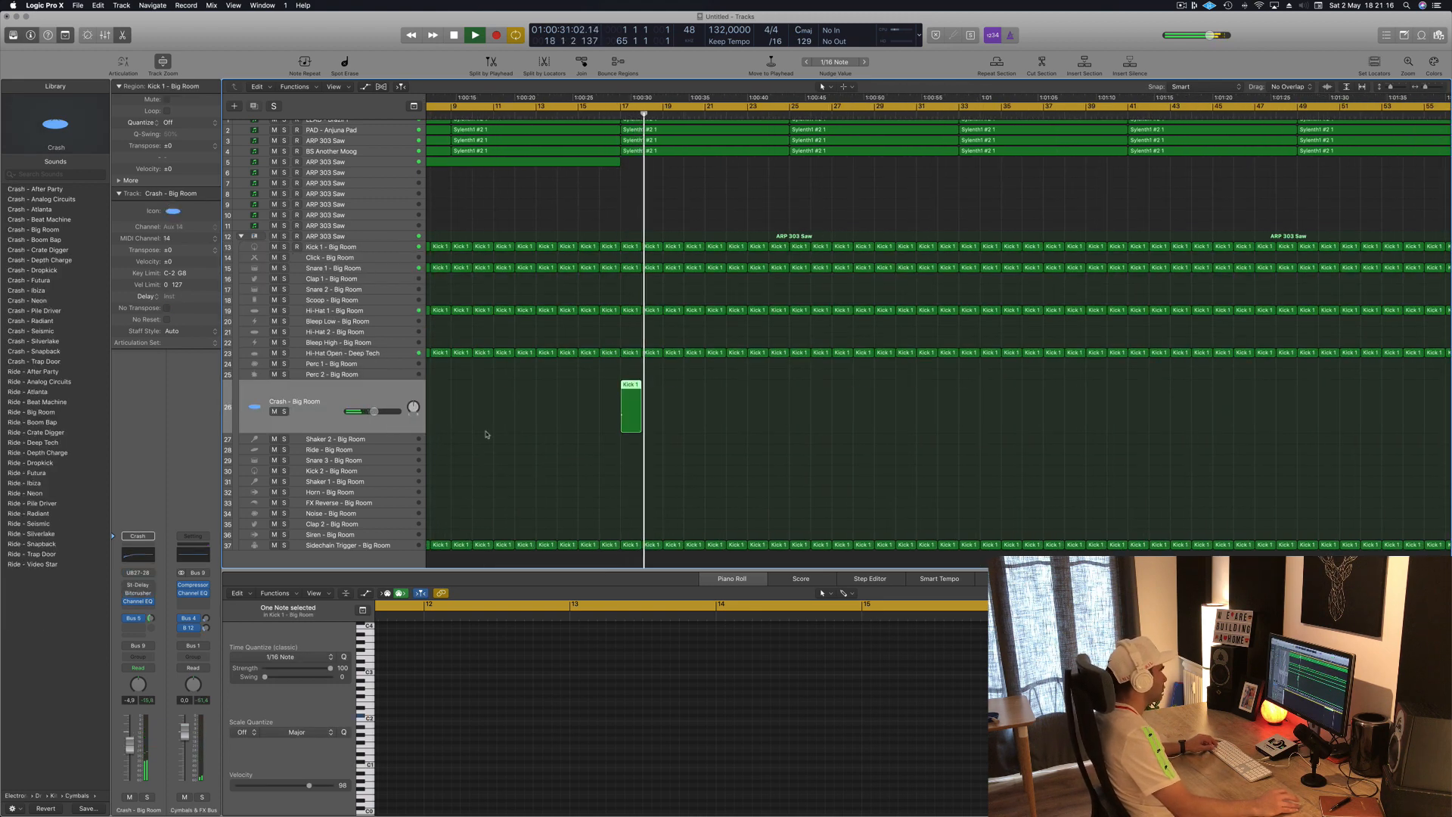
scroll(638, 157, down, 3)
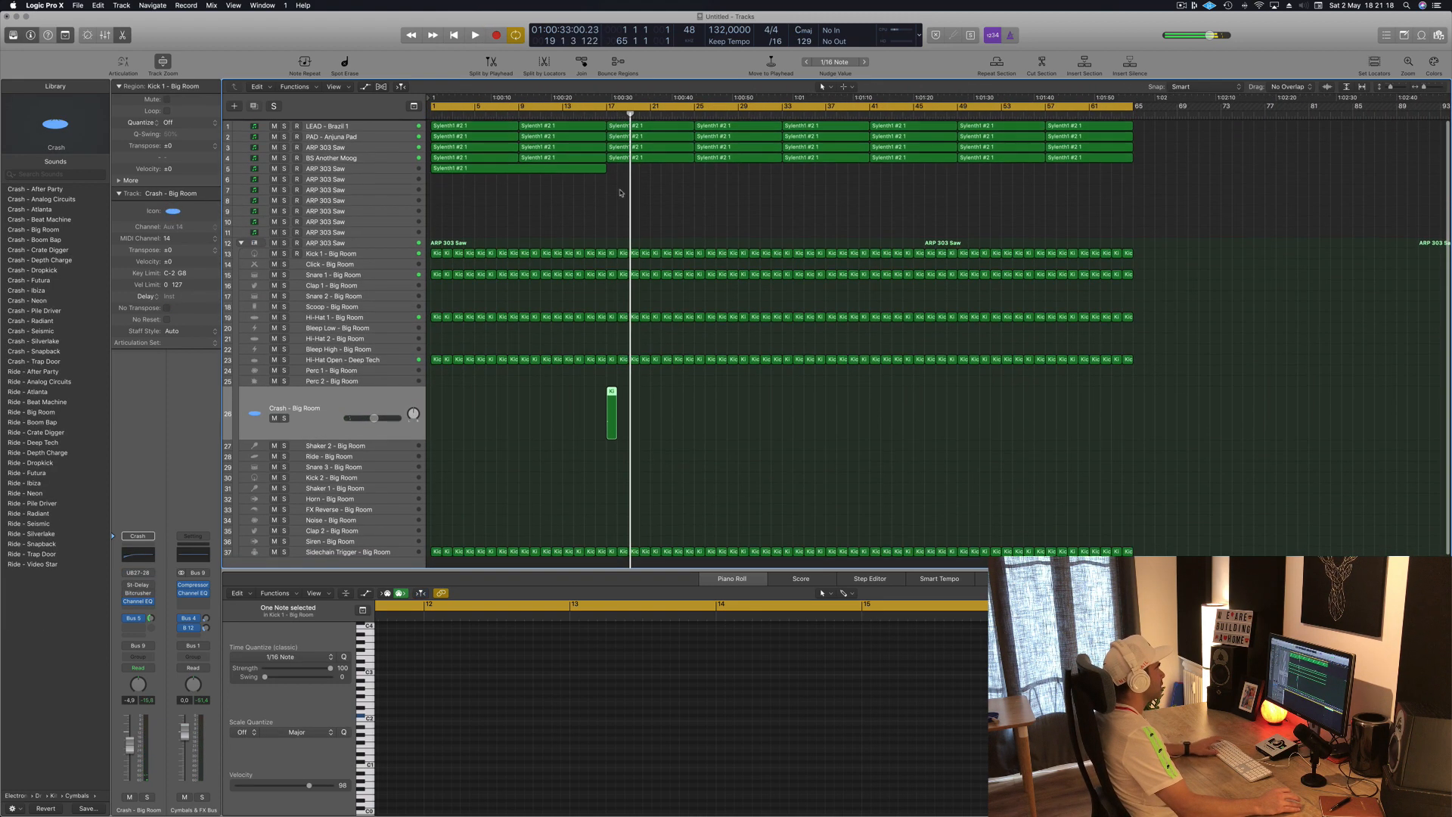
Restart playback and delete the two LEAD - Brazil 1 regions between bars 17 and 33.
key(space)
key(space)
click(670, 160)
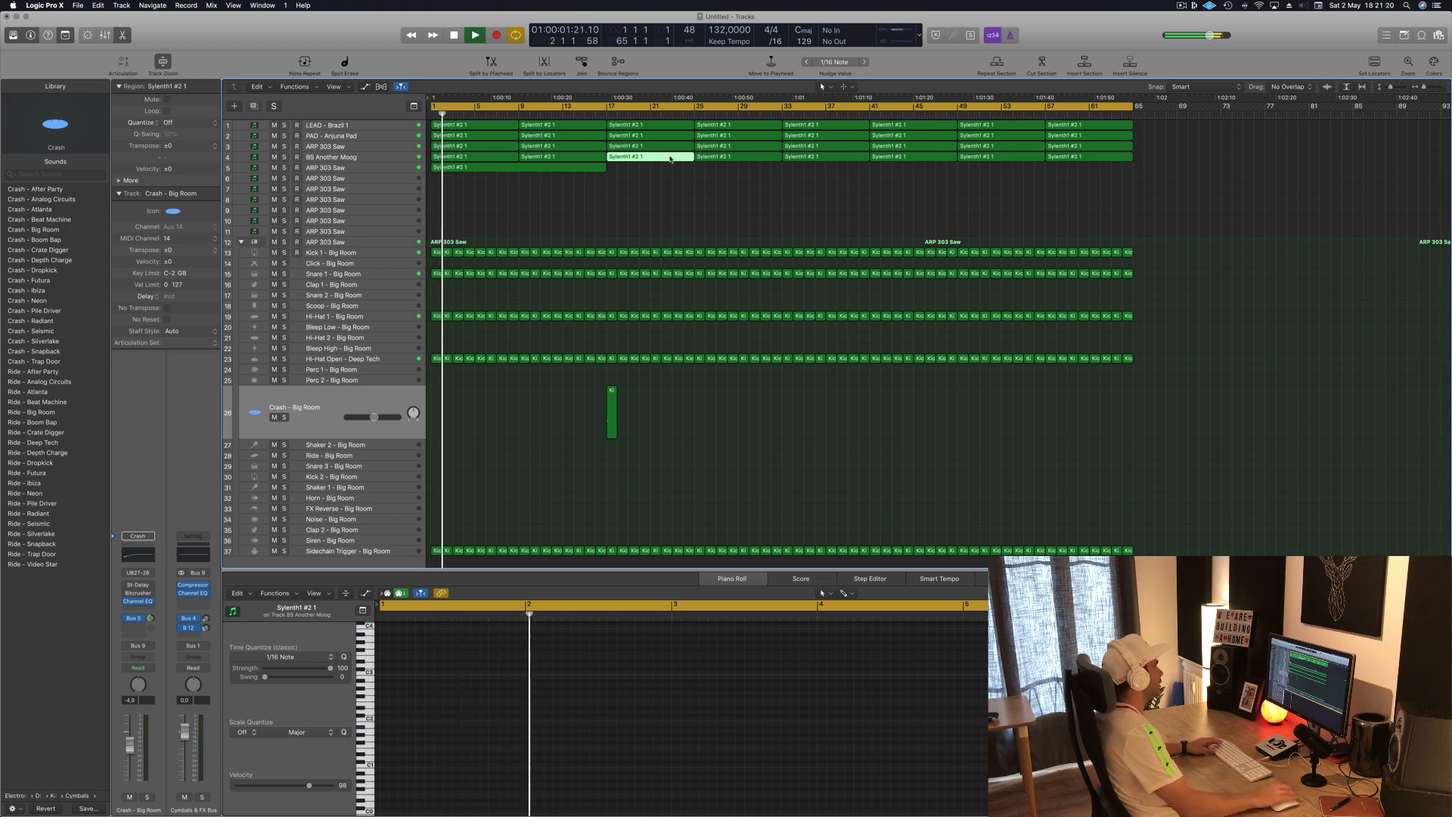
click(328, 125)
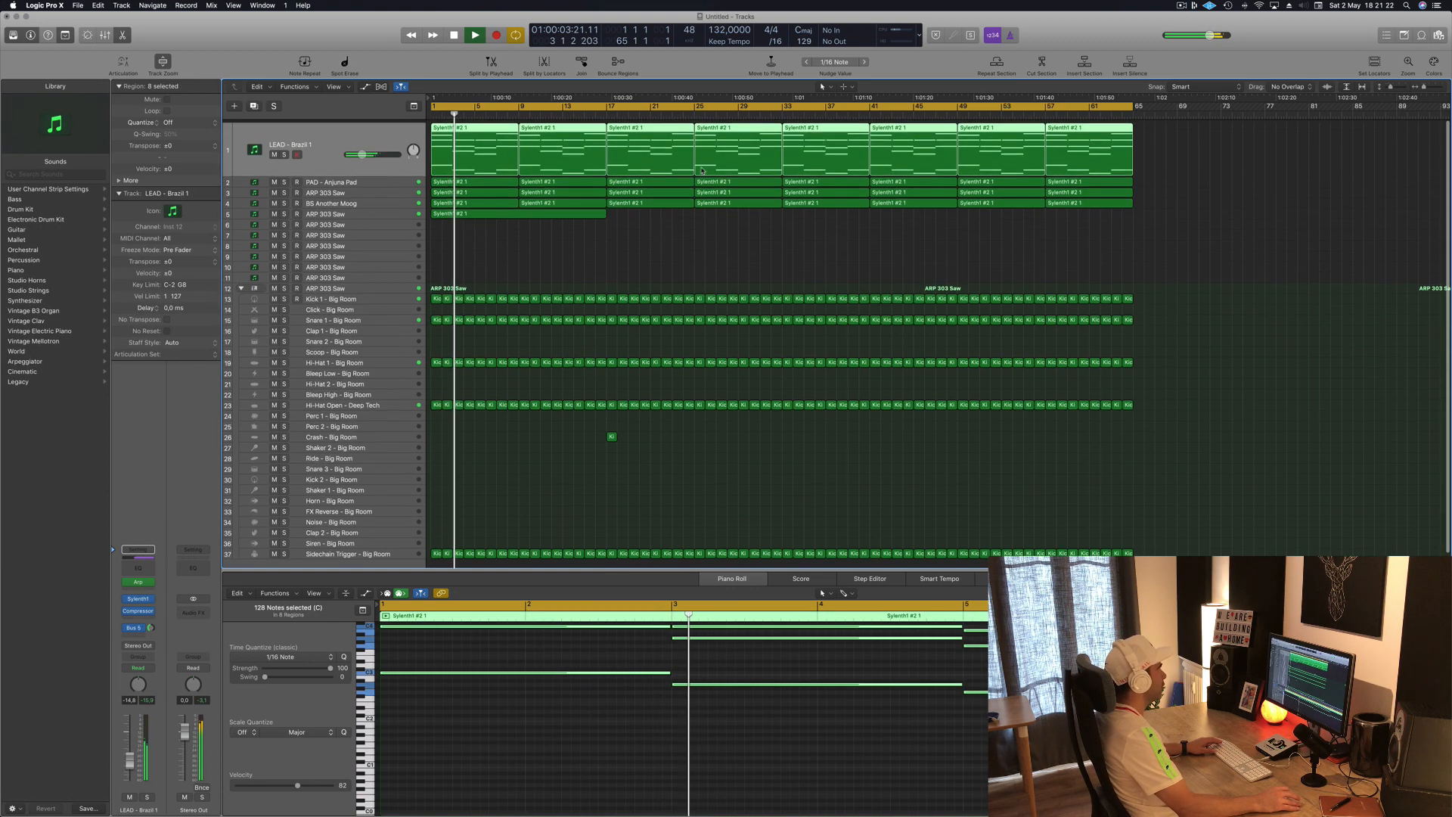
click(653, 128)
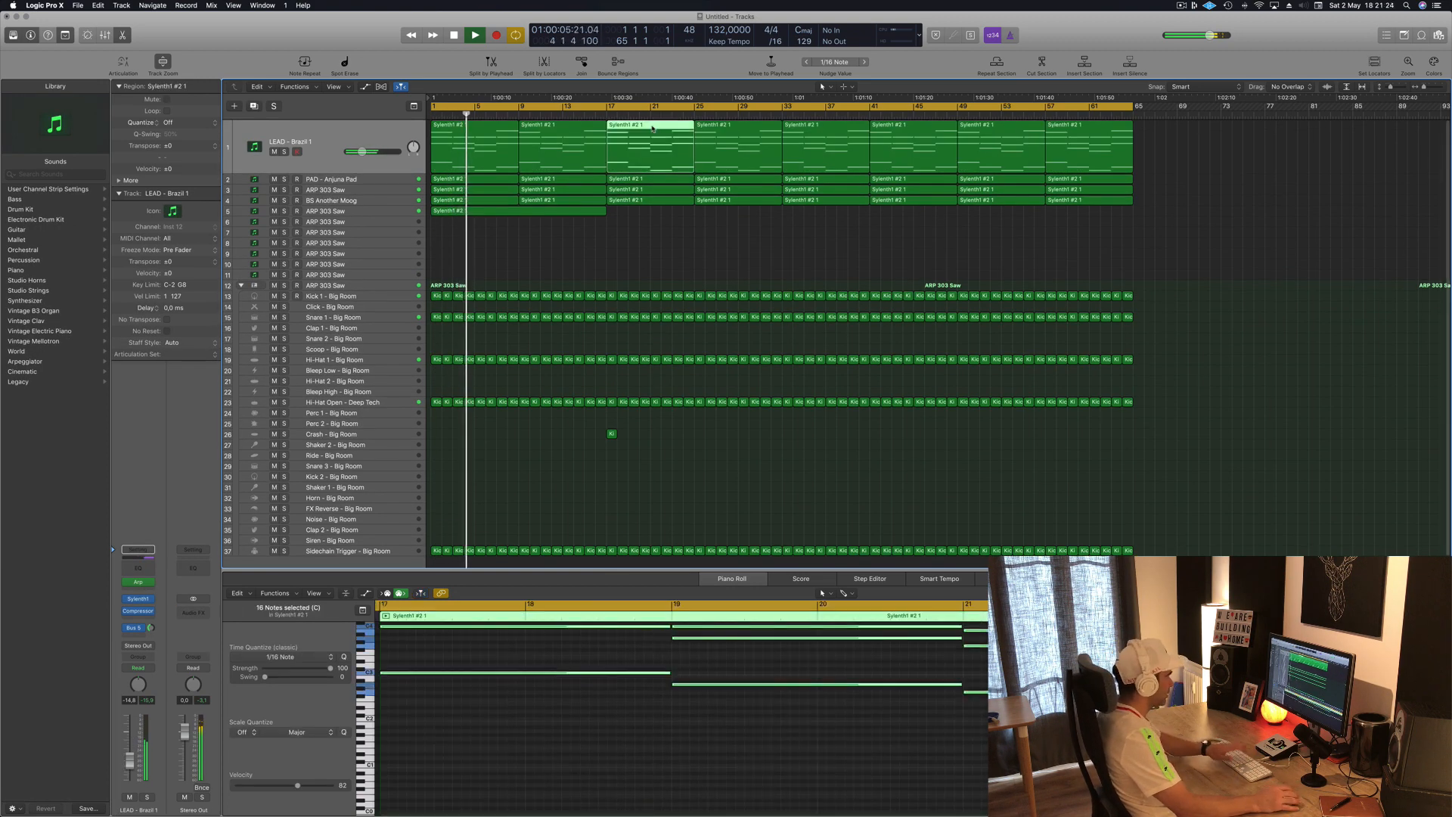
key(Delete)
click(711, 127)
key(Delete)
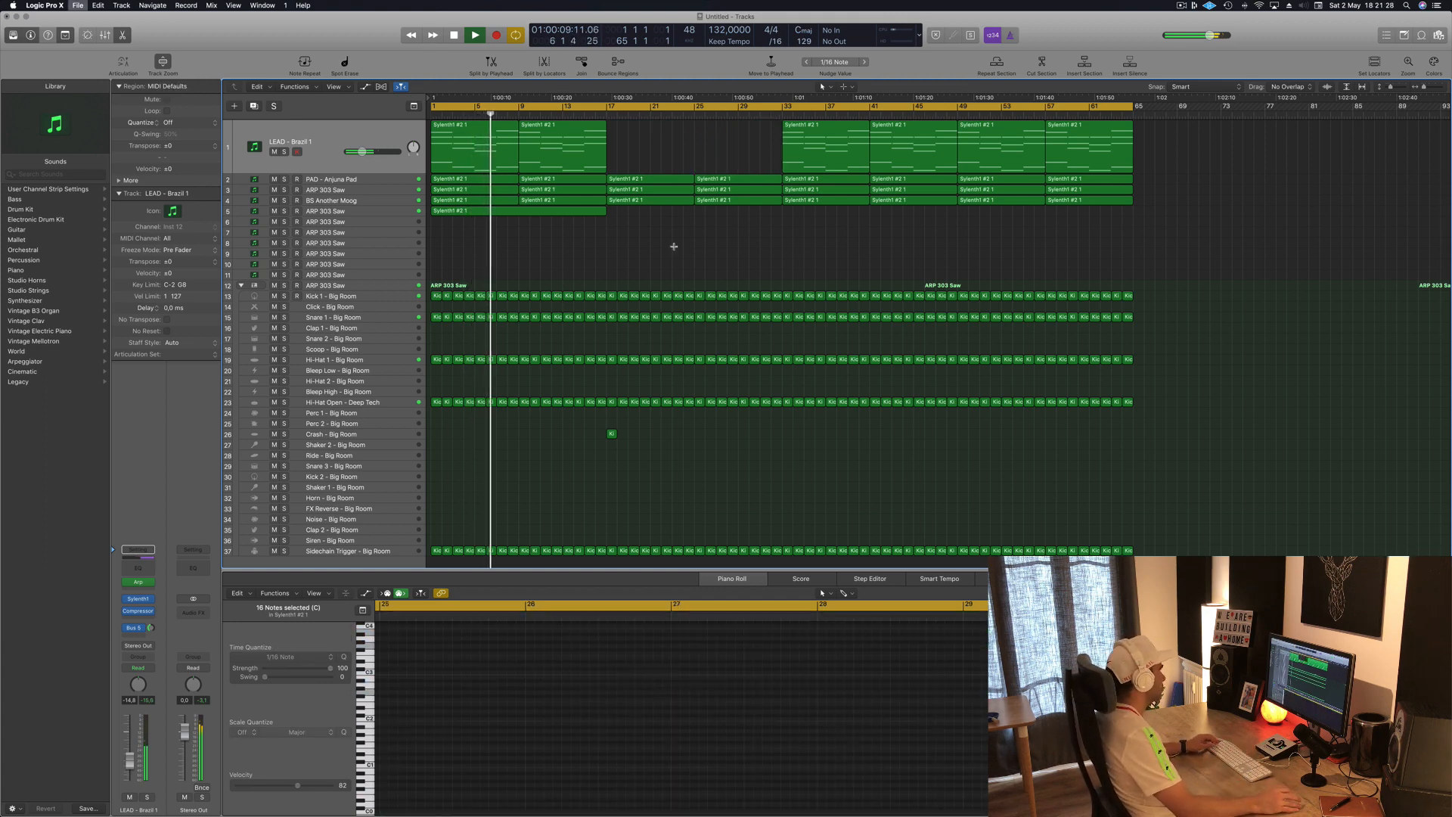
Save the project as Episode 96 Guys and play the arrangement from the start.
key(super+s)
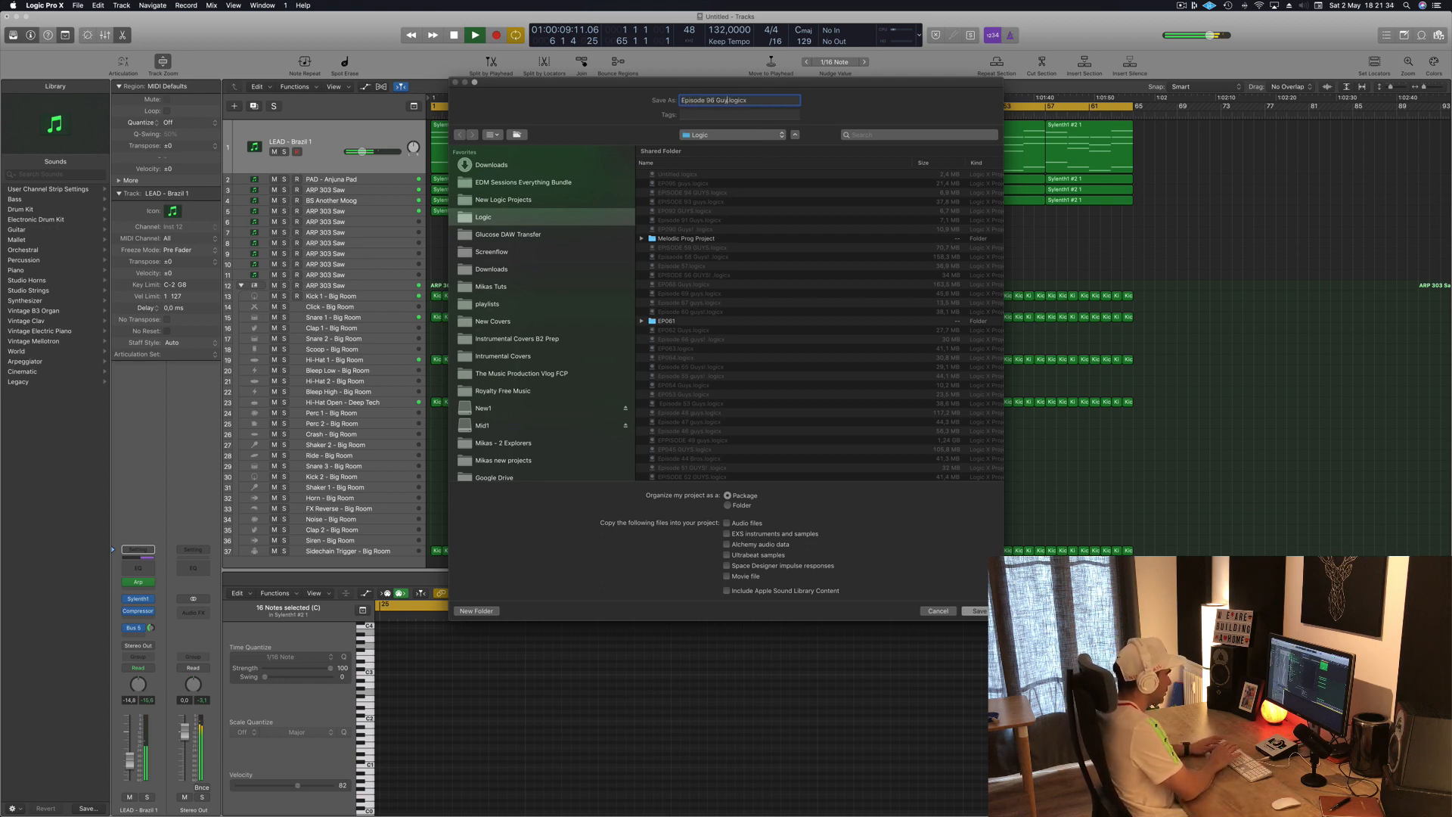
key(Return)
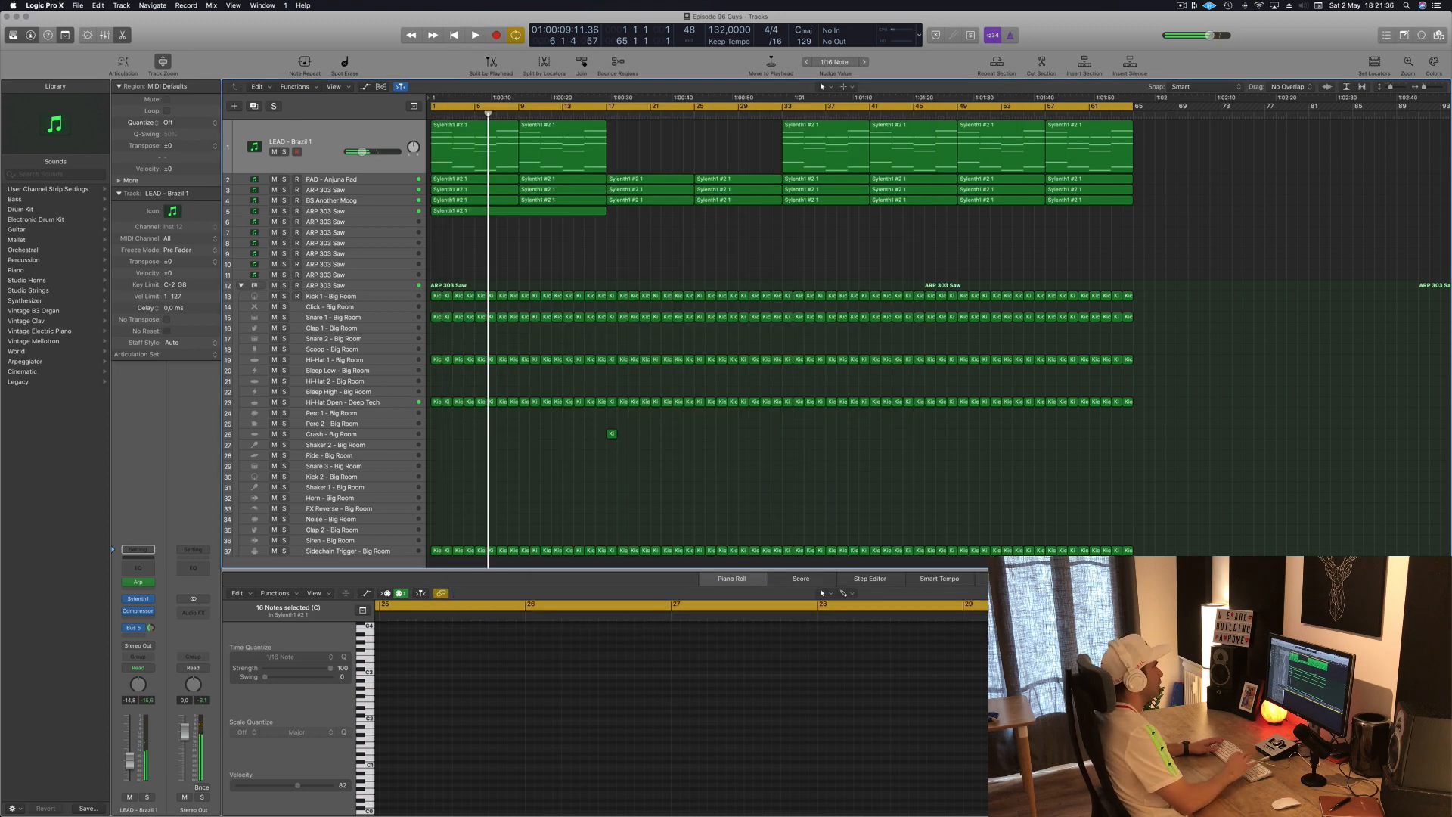
key(Return)
key(space)
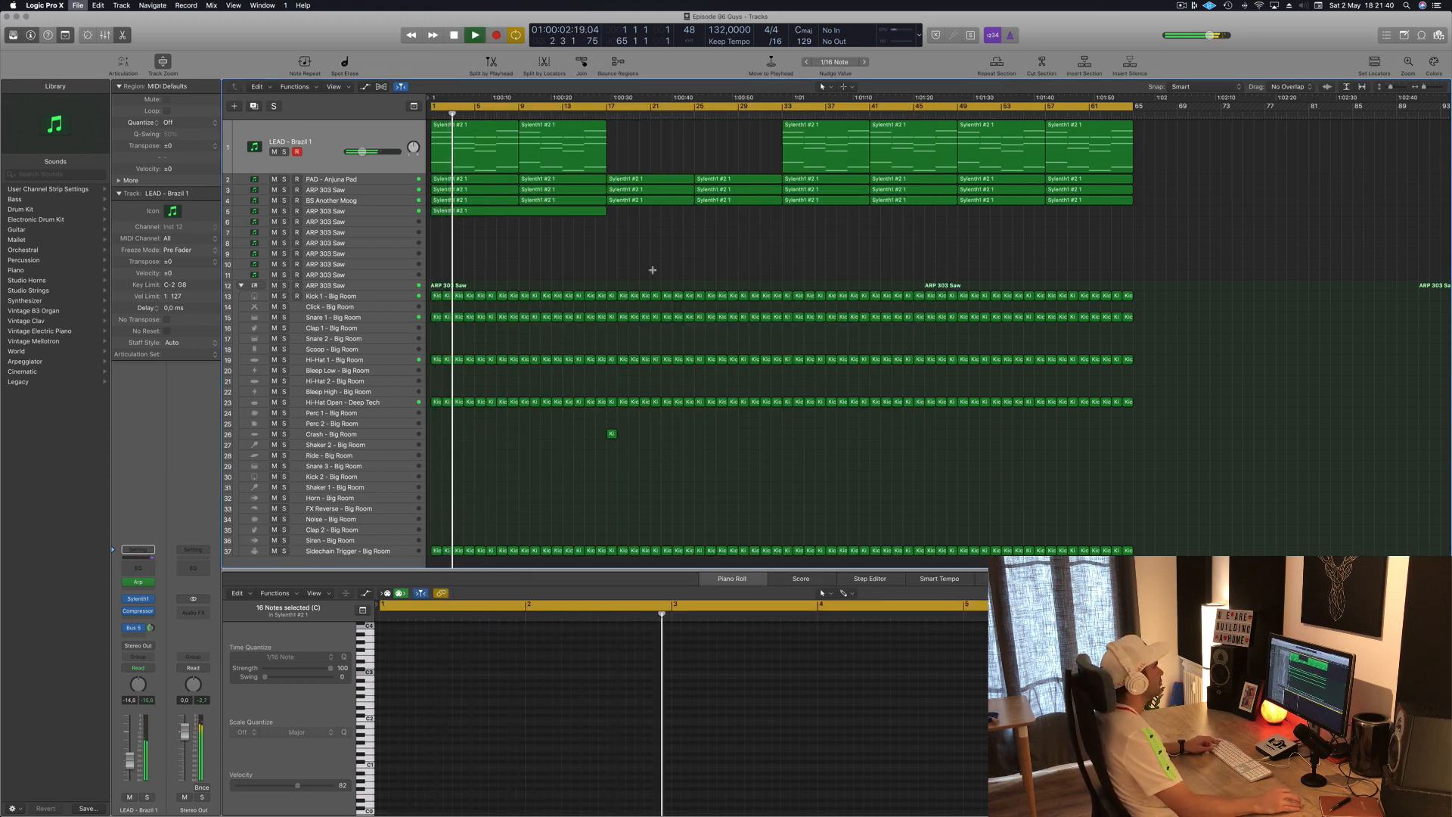
Select the empty ARP 303 Saw track 6 and open its Sylenth1 instrument.
scroll(652, 270, up, 3)
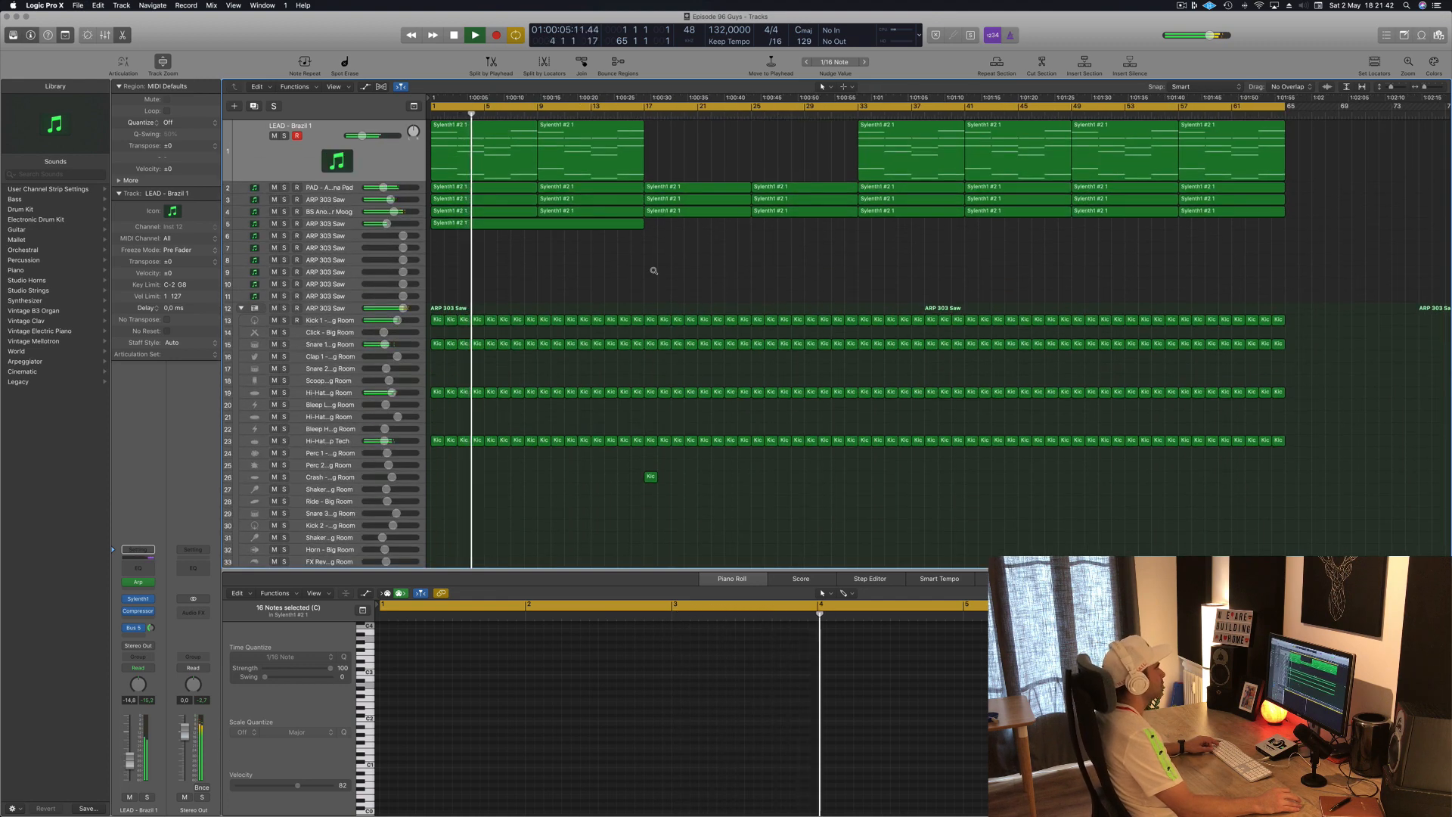
scroll(653, 271, down, 3)
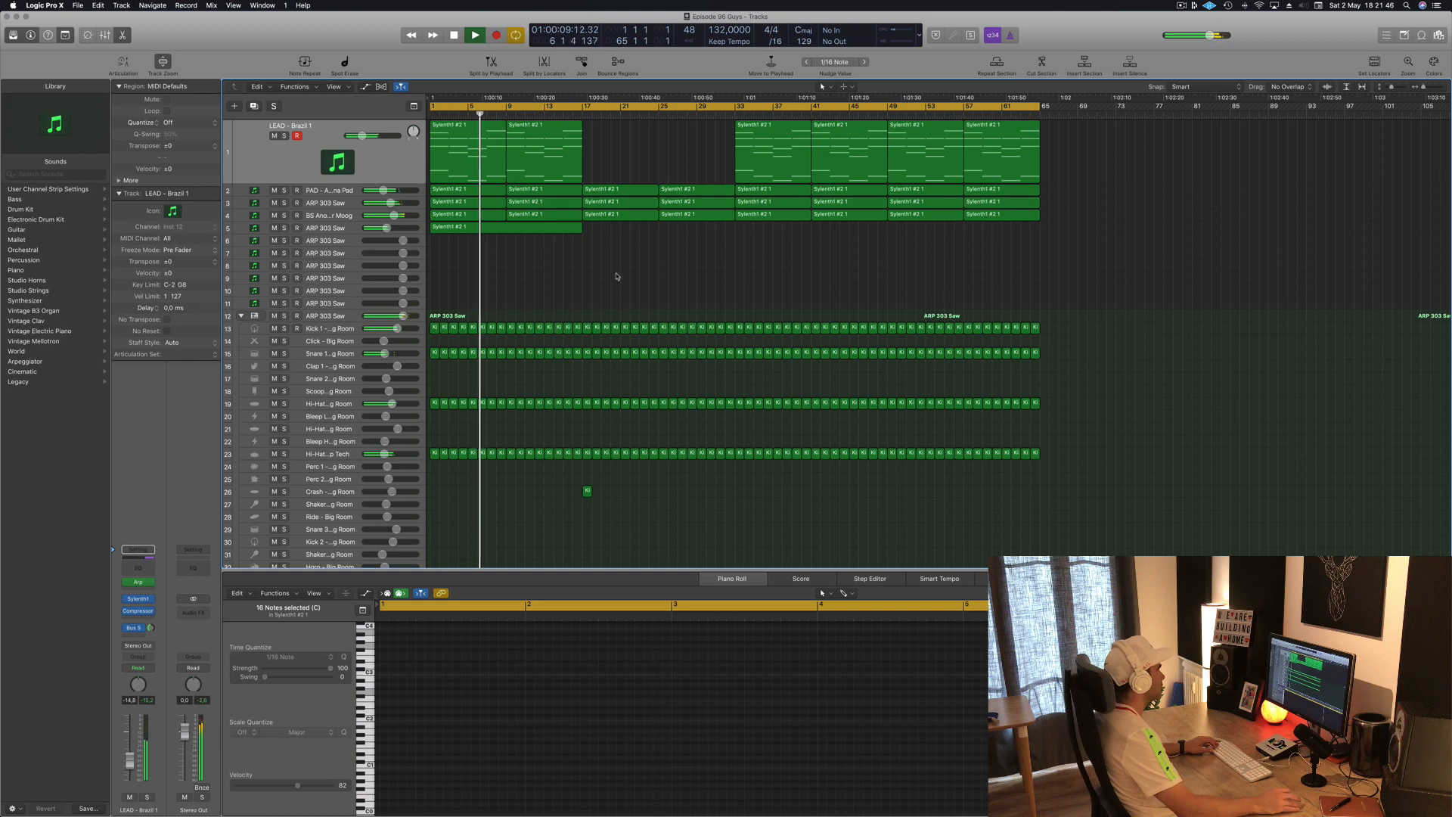
click(331, 241)
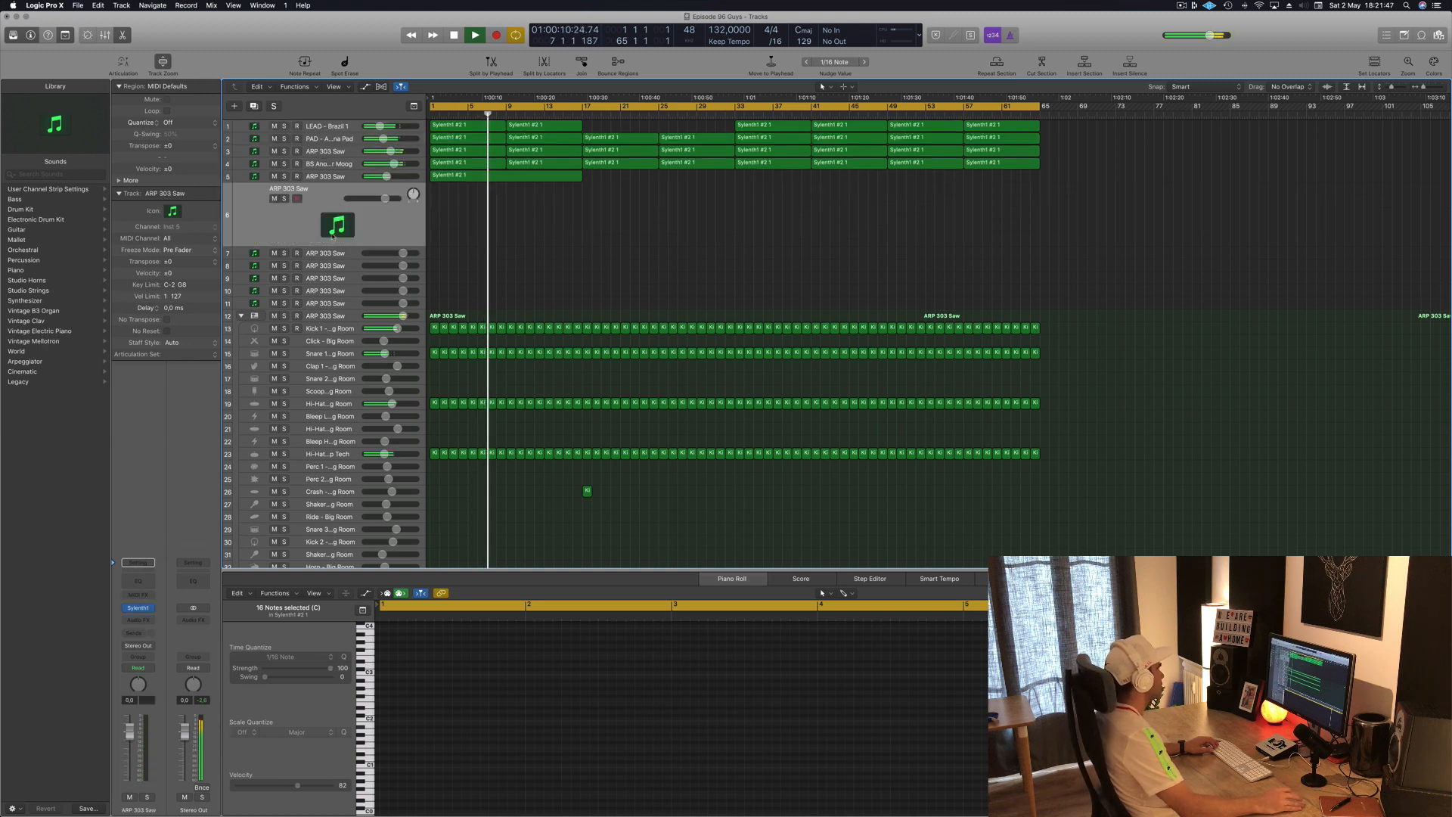
click(137, 608)
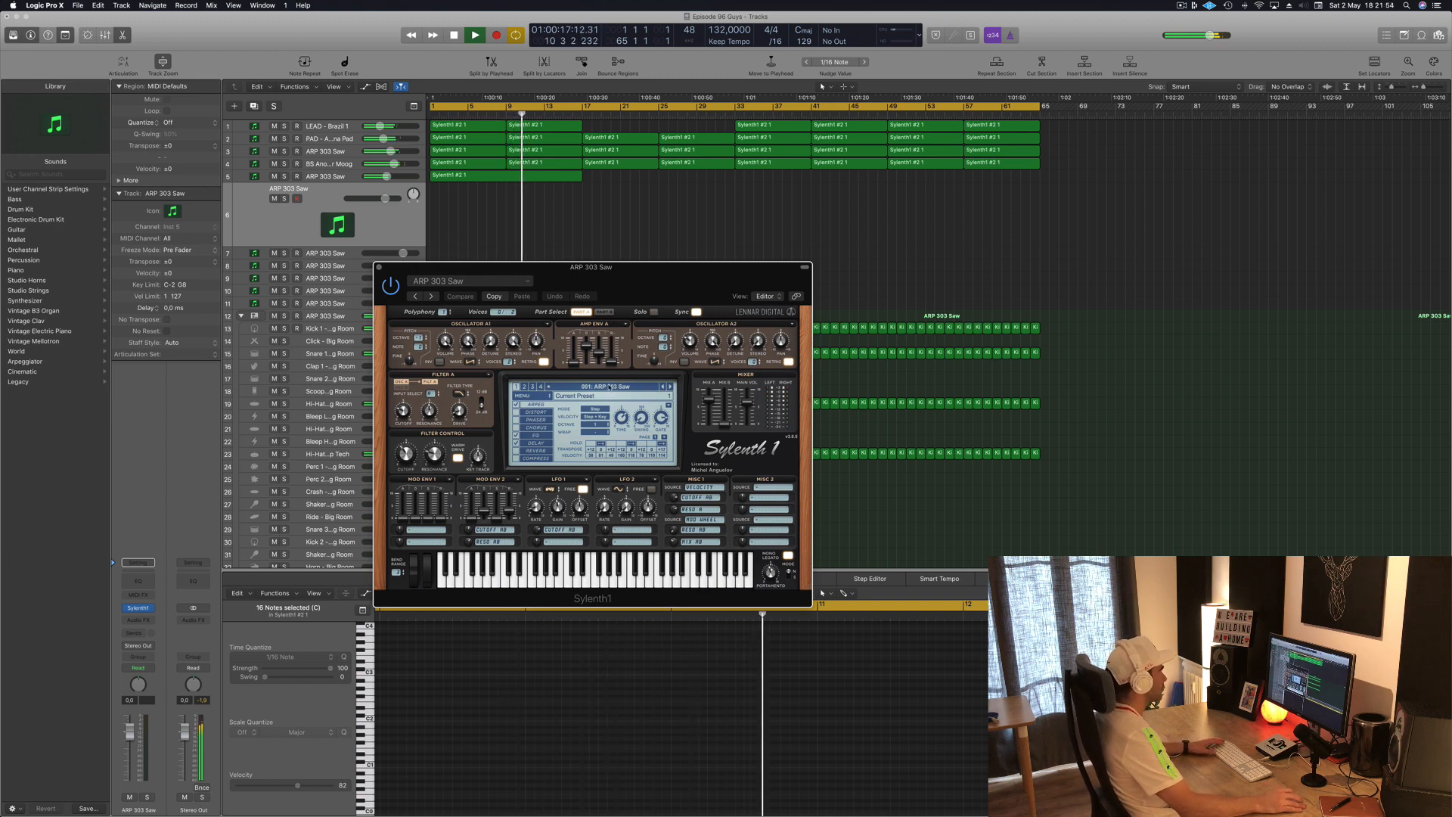
Load the Sylenth1 bank that begins with the BASS - #ABGT preset and move the plug-in window away from the track list.
click(609, 386)
click(524, 395)
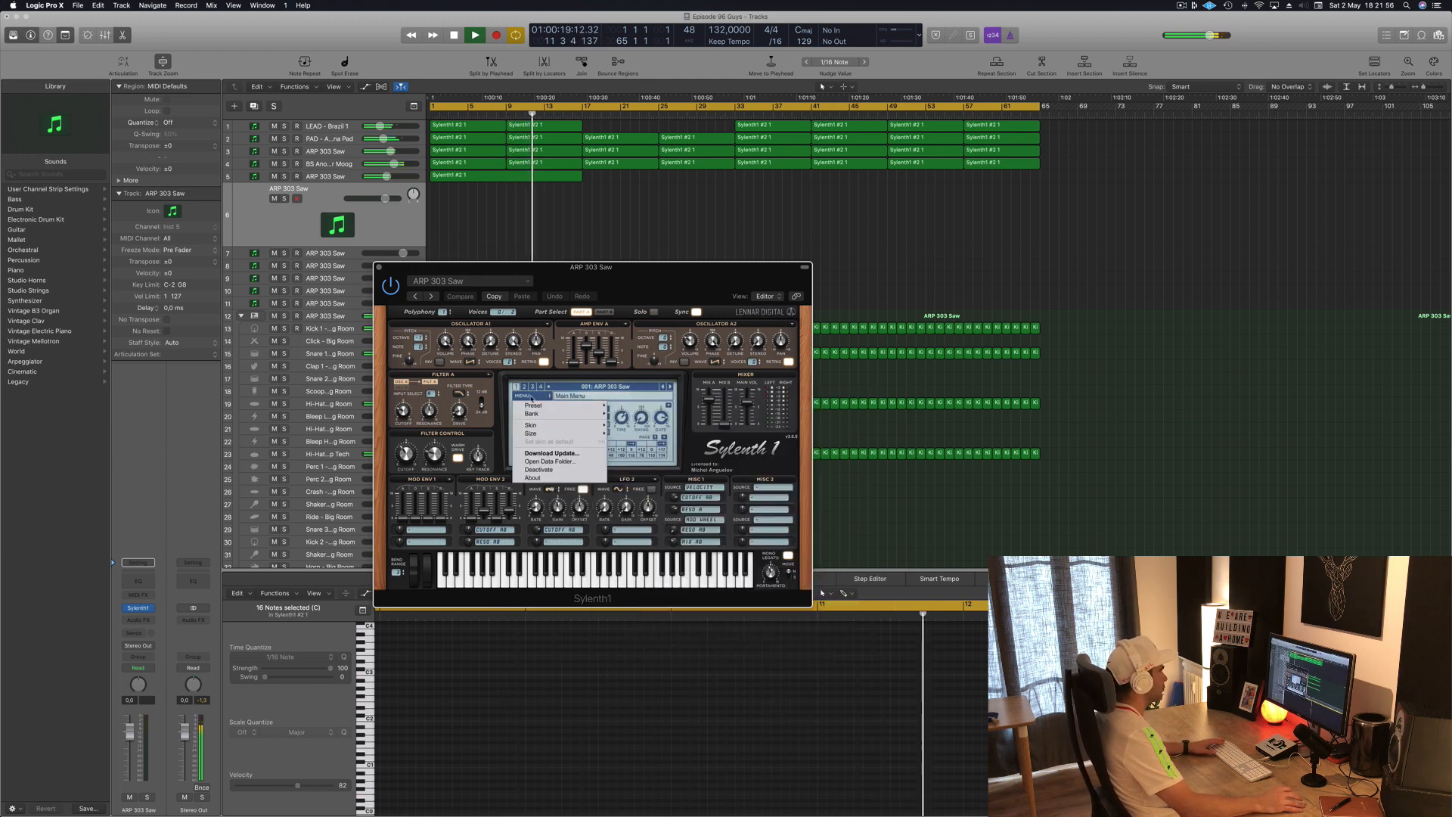
mouse_move(534, 414)
mouse_move(627, 418)
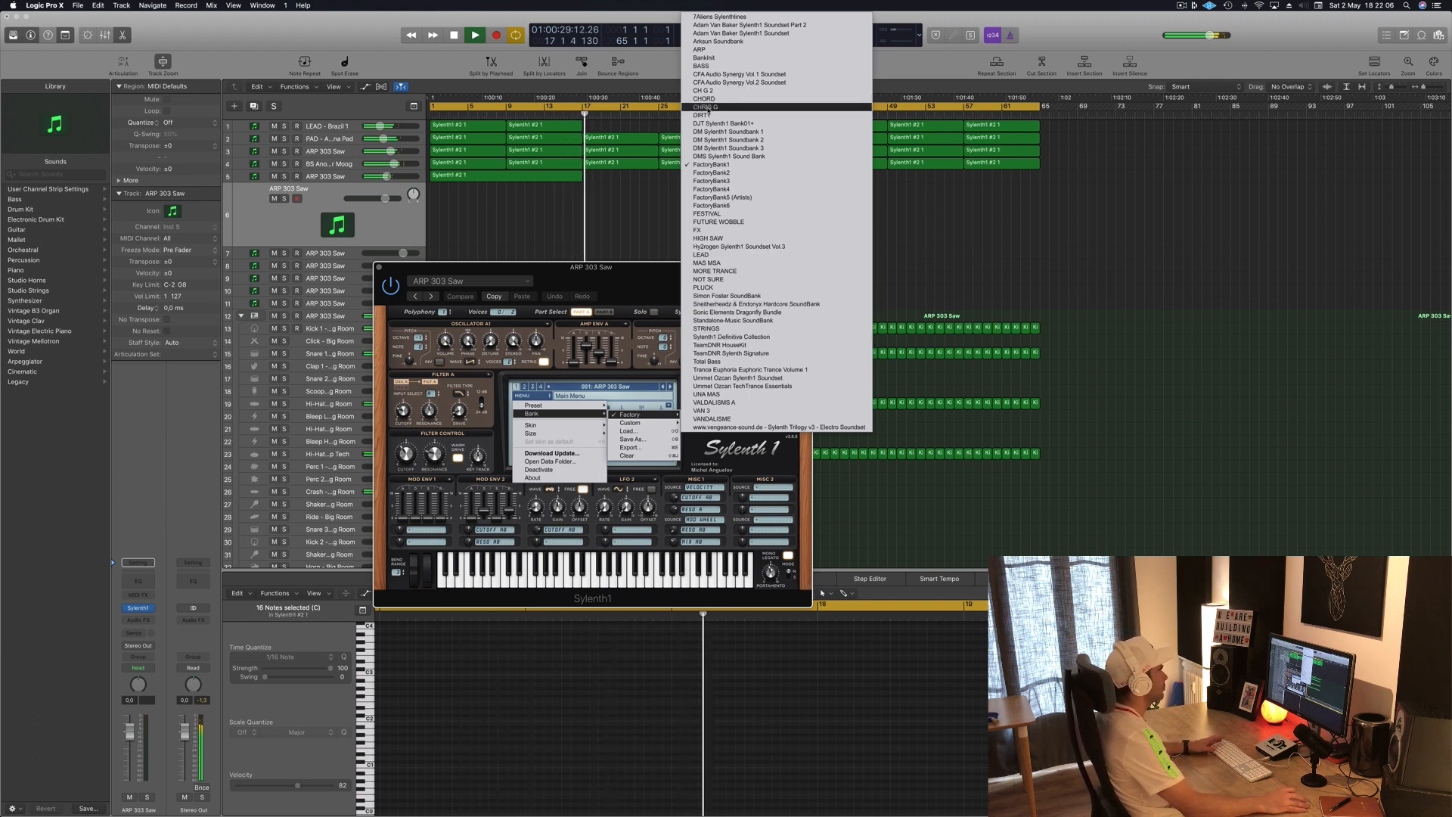
click(707, 111)
drag(645, 282, 915, 242)
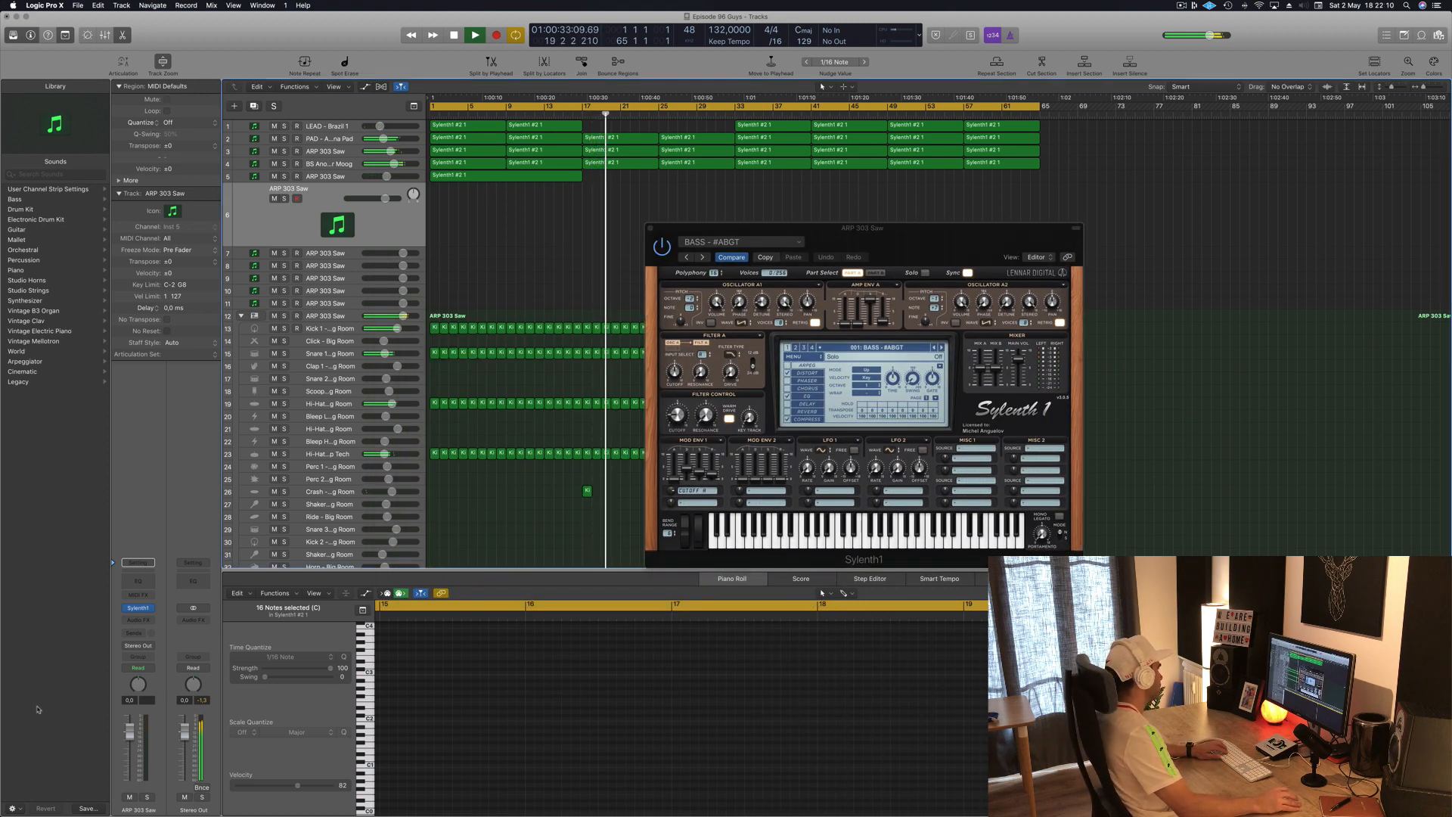
Open Musical Typing for the ARP 303 Saw track, hide the browser pane and move the typing window clear of the Sylenth1 window.
key(h)
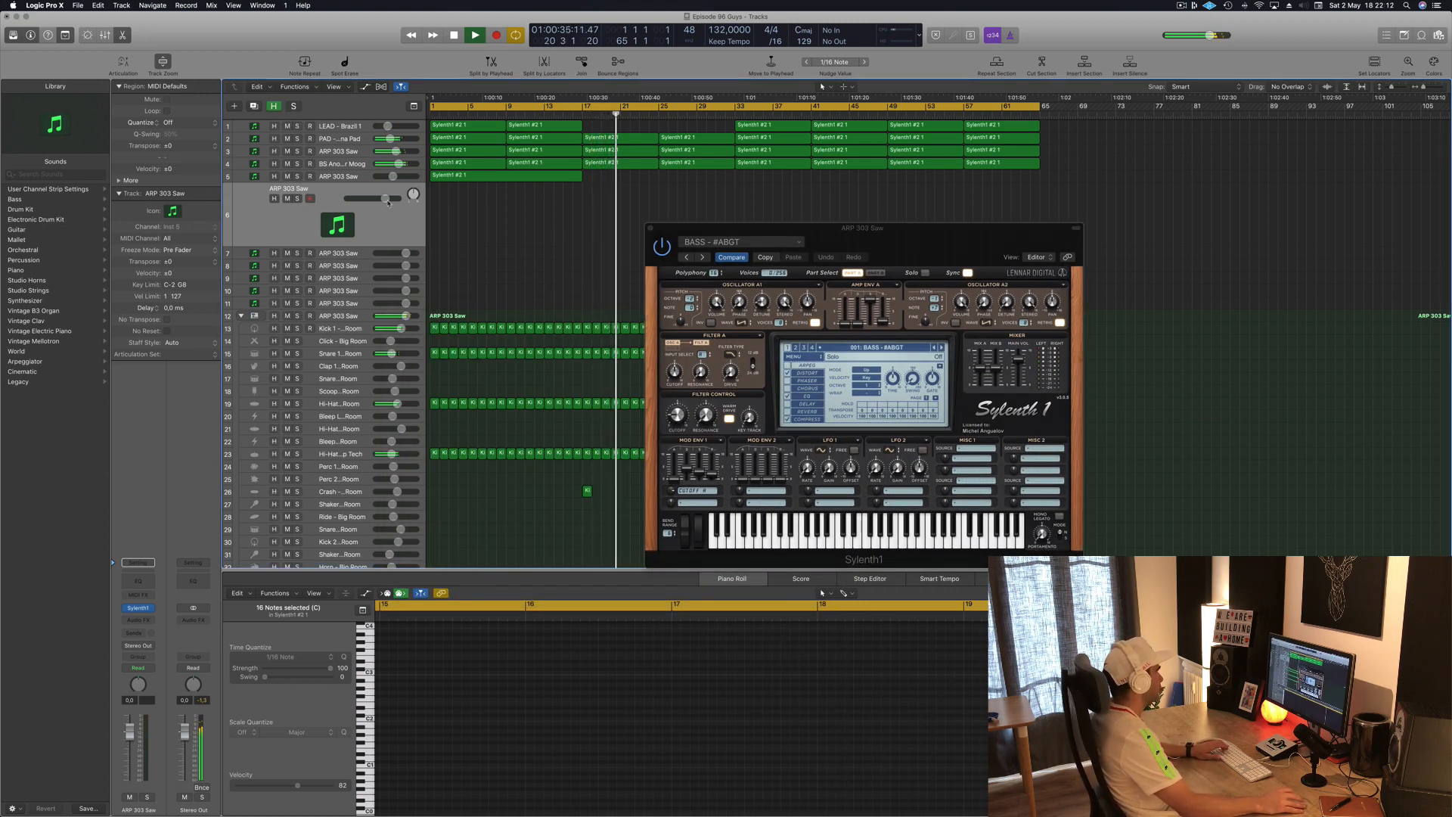
key(f)
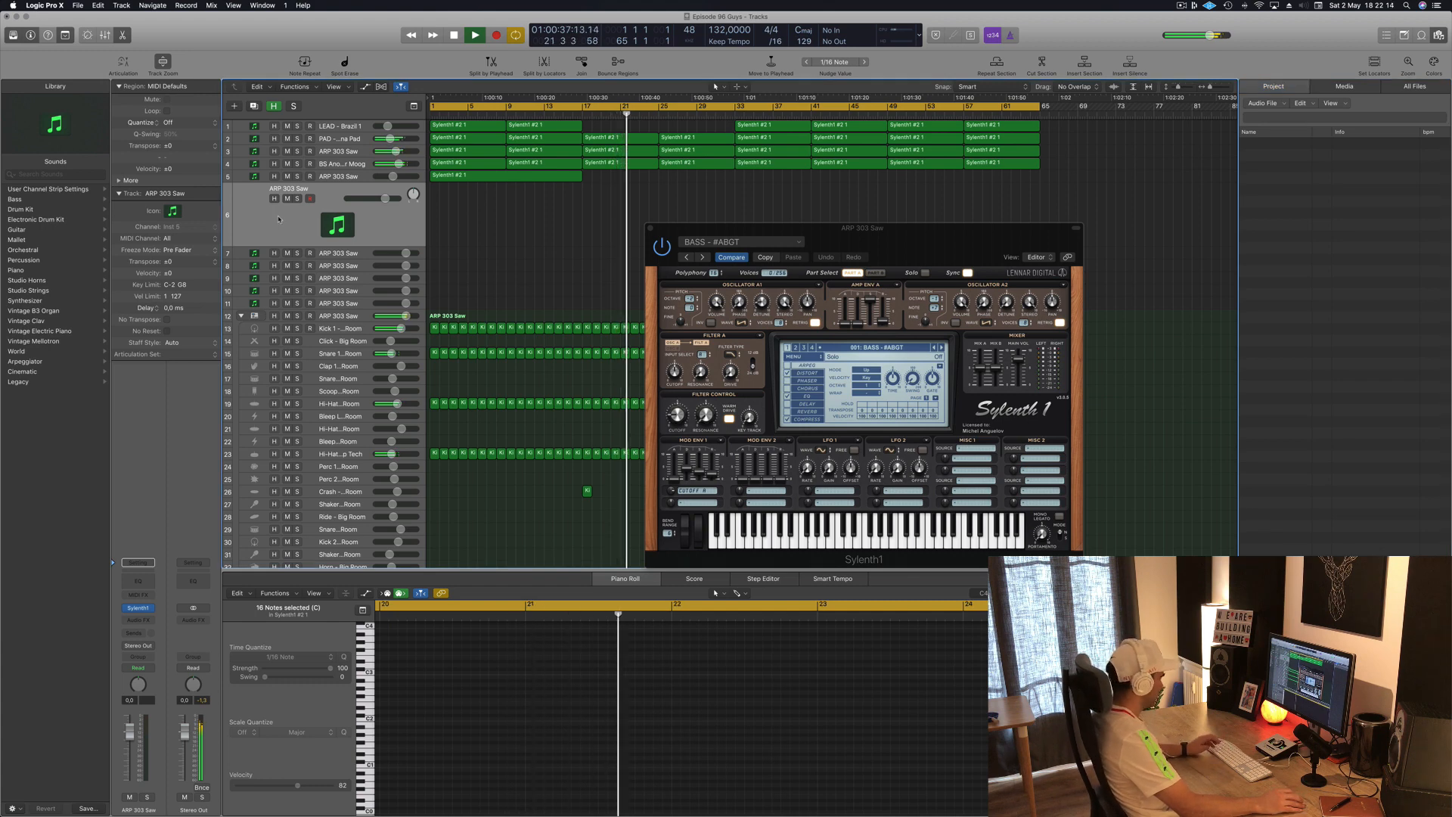
key(super+k)
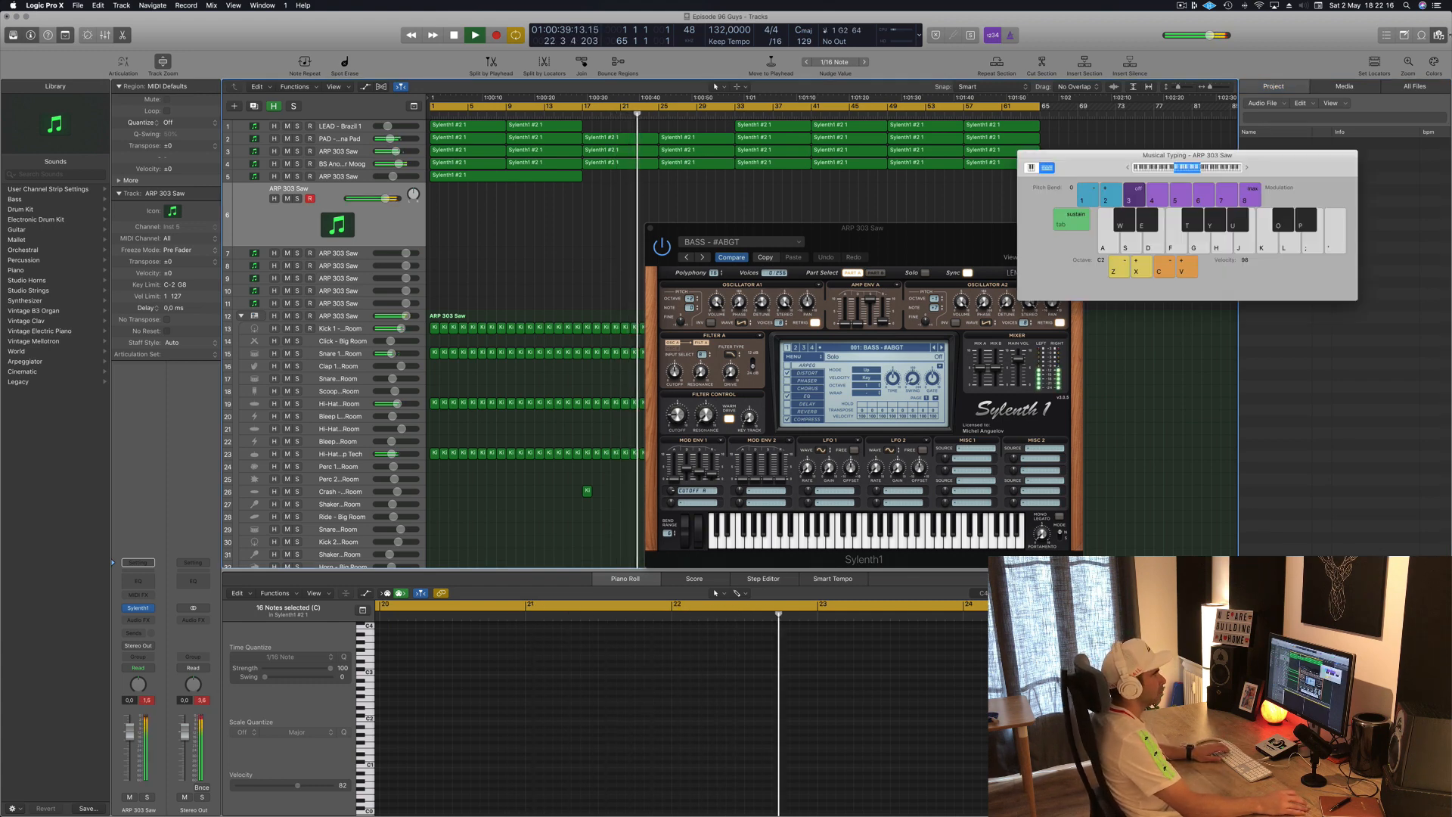
click(1440, 35)
key(h)
drag(1255, 163, 1319, 171)
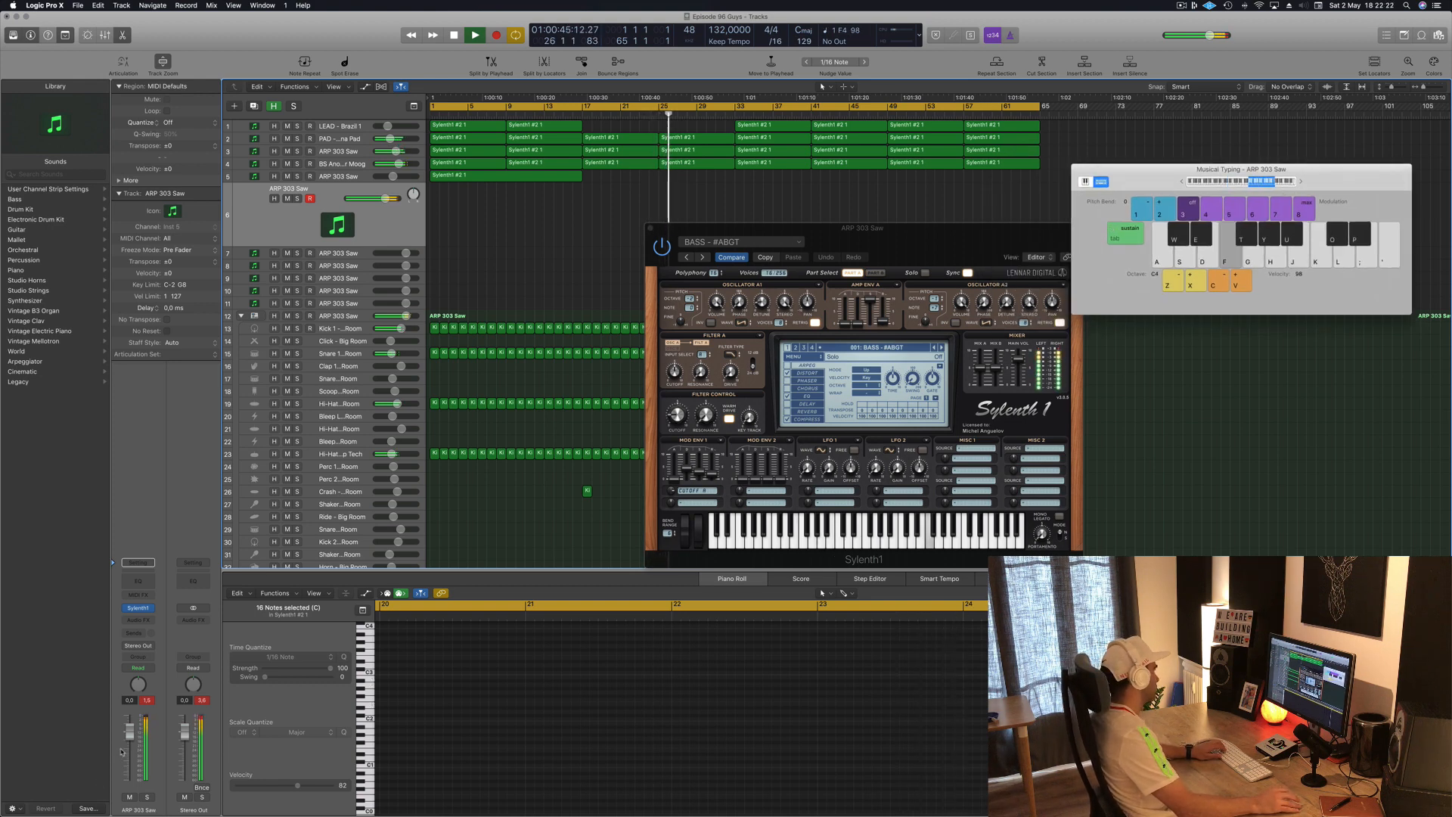
Lower the ARP 303 Saw channel to -9.2 dB and add a Bus 5 send at about -1.9 dB while playing test notes.
key(s)
key(d)
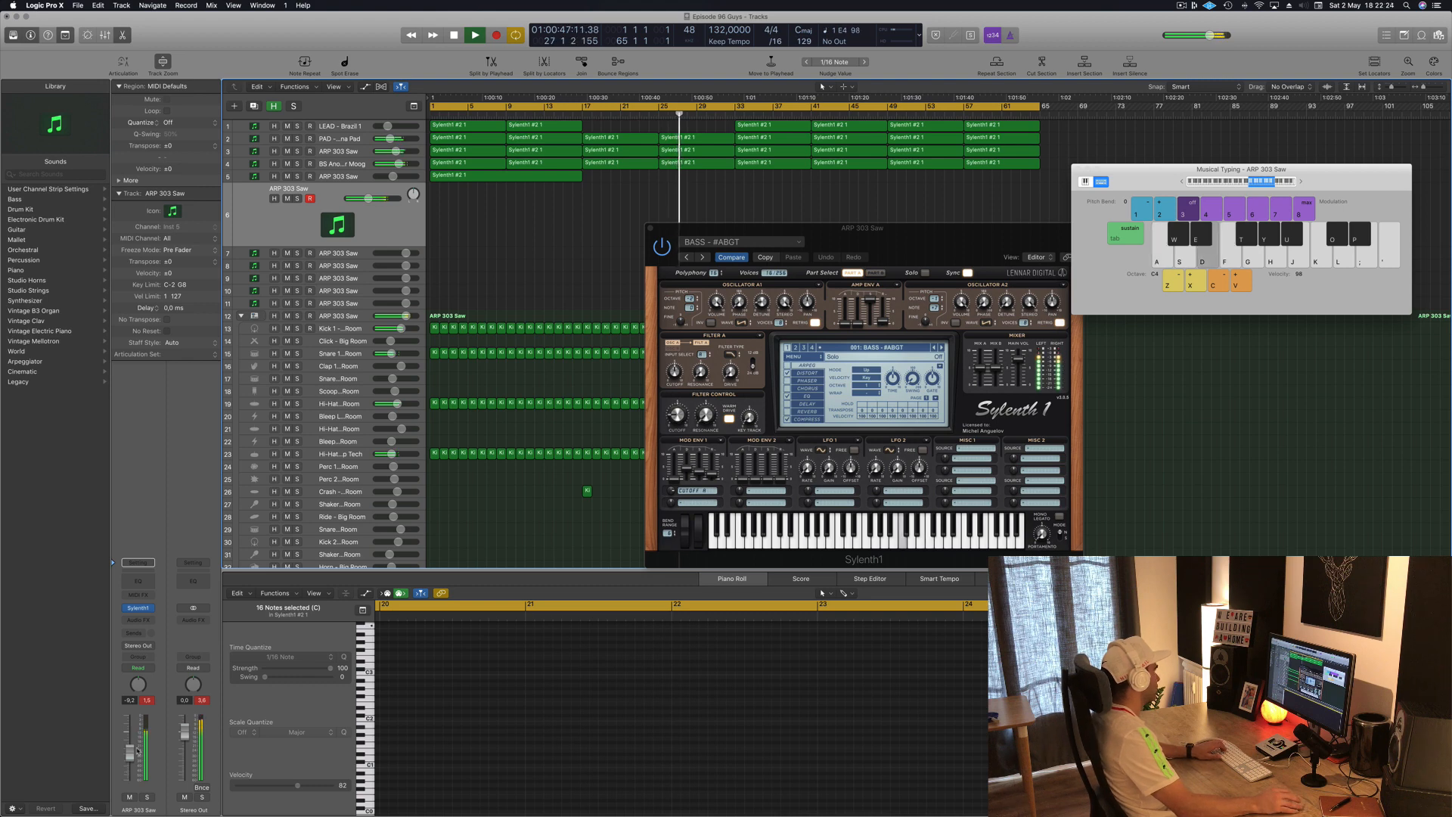
key(d)
click(137, 633)
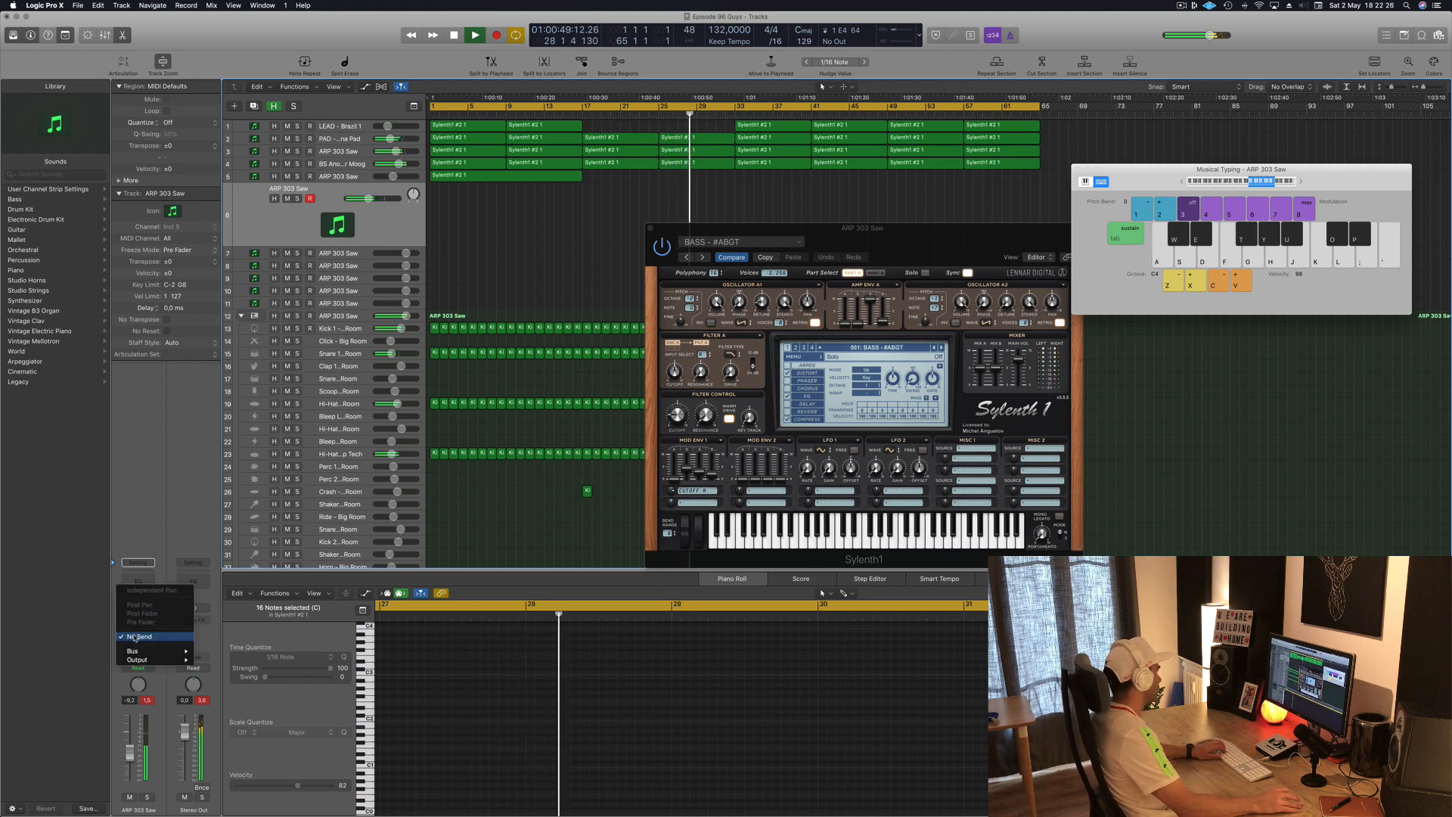
mouse_move(155, 654)
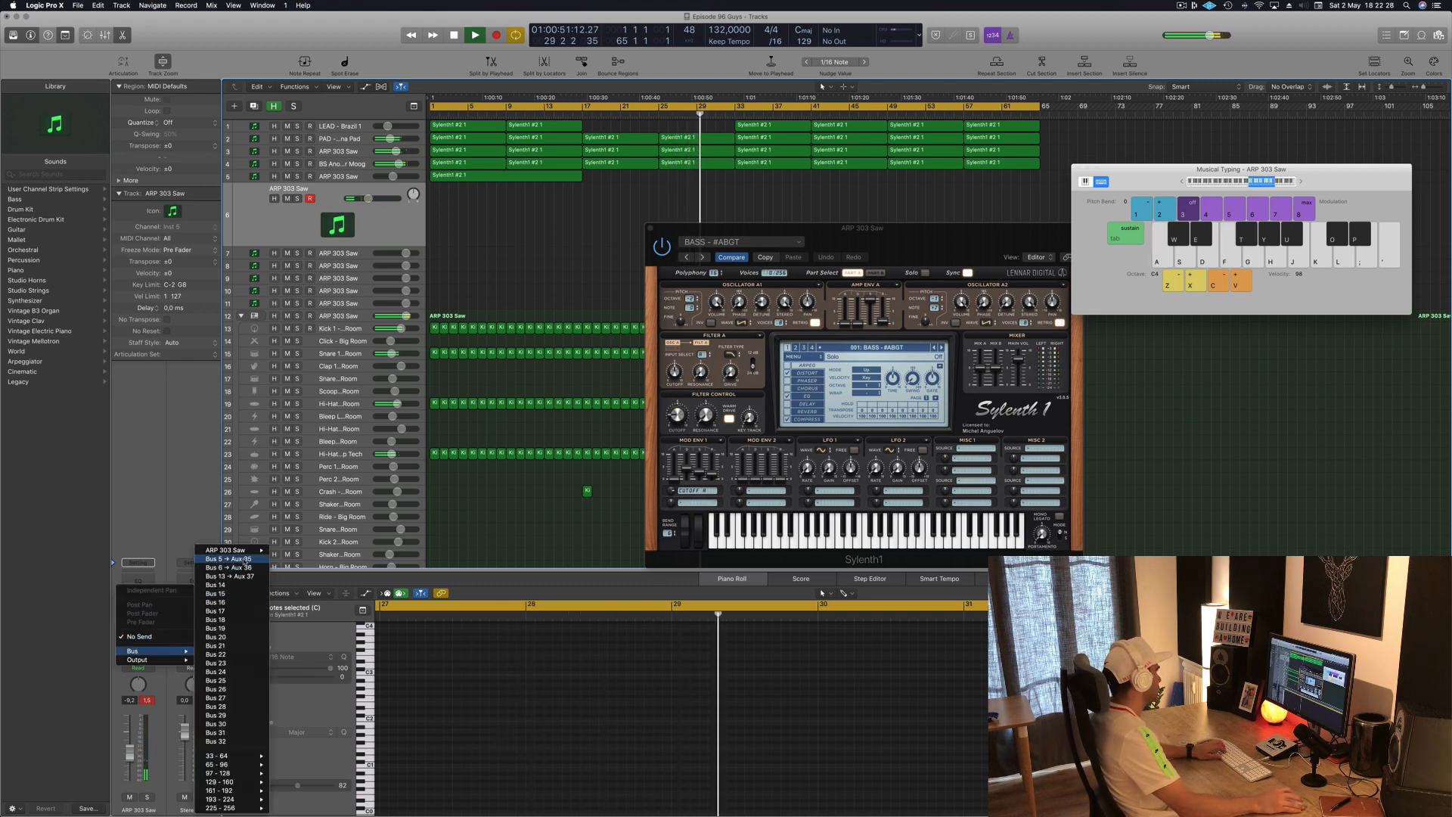
click(130, 523)
key(f)
key(d)
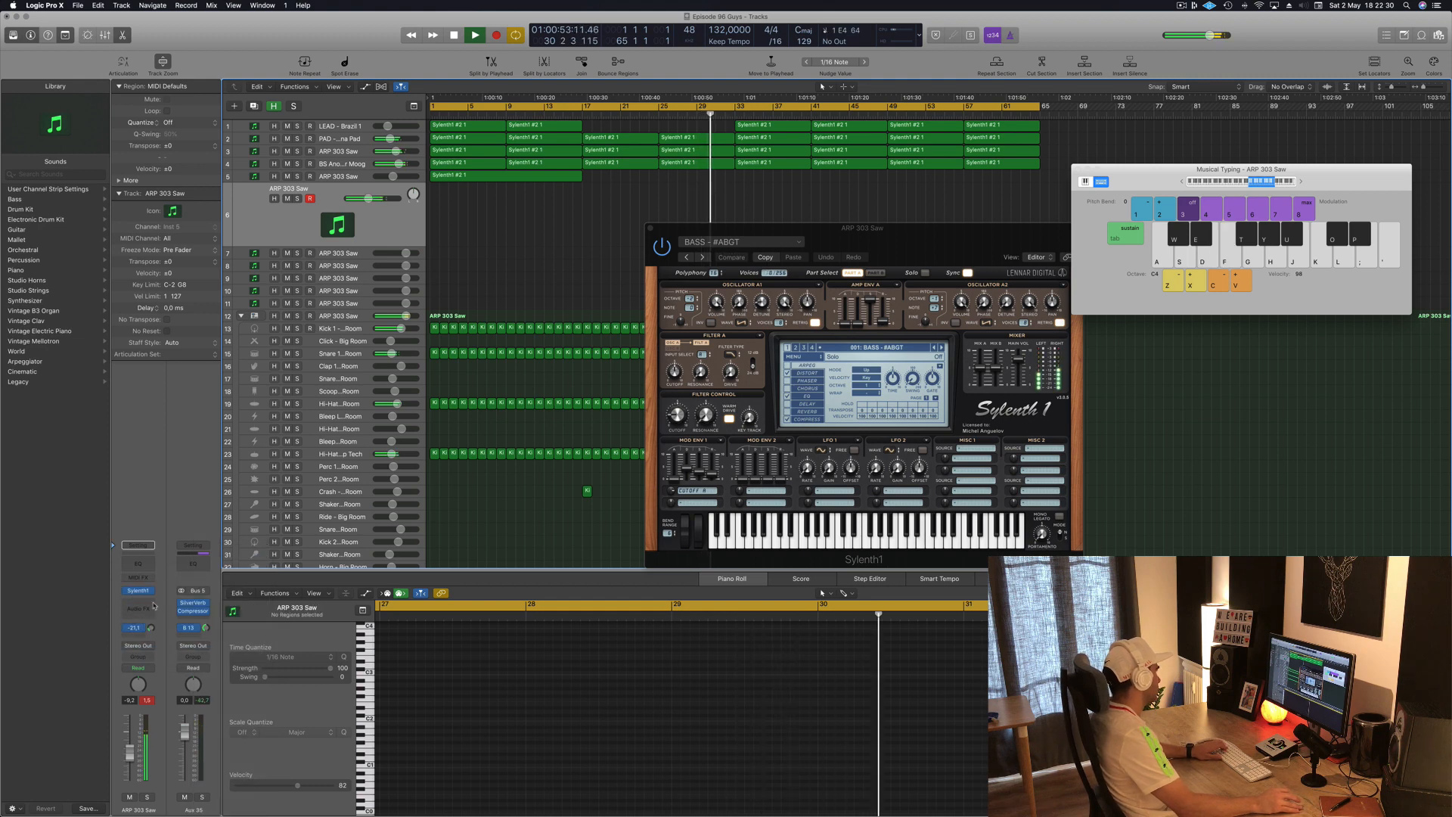
drag(147, 635, 154, 608)
key(f)
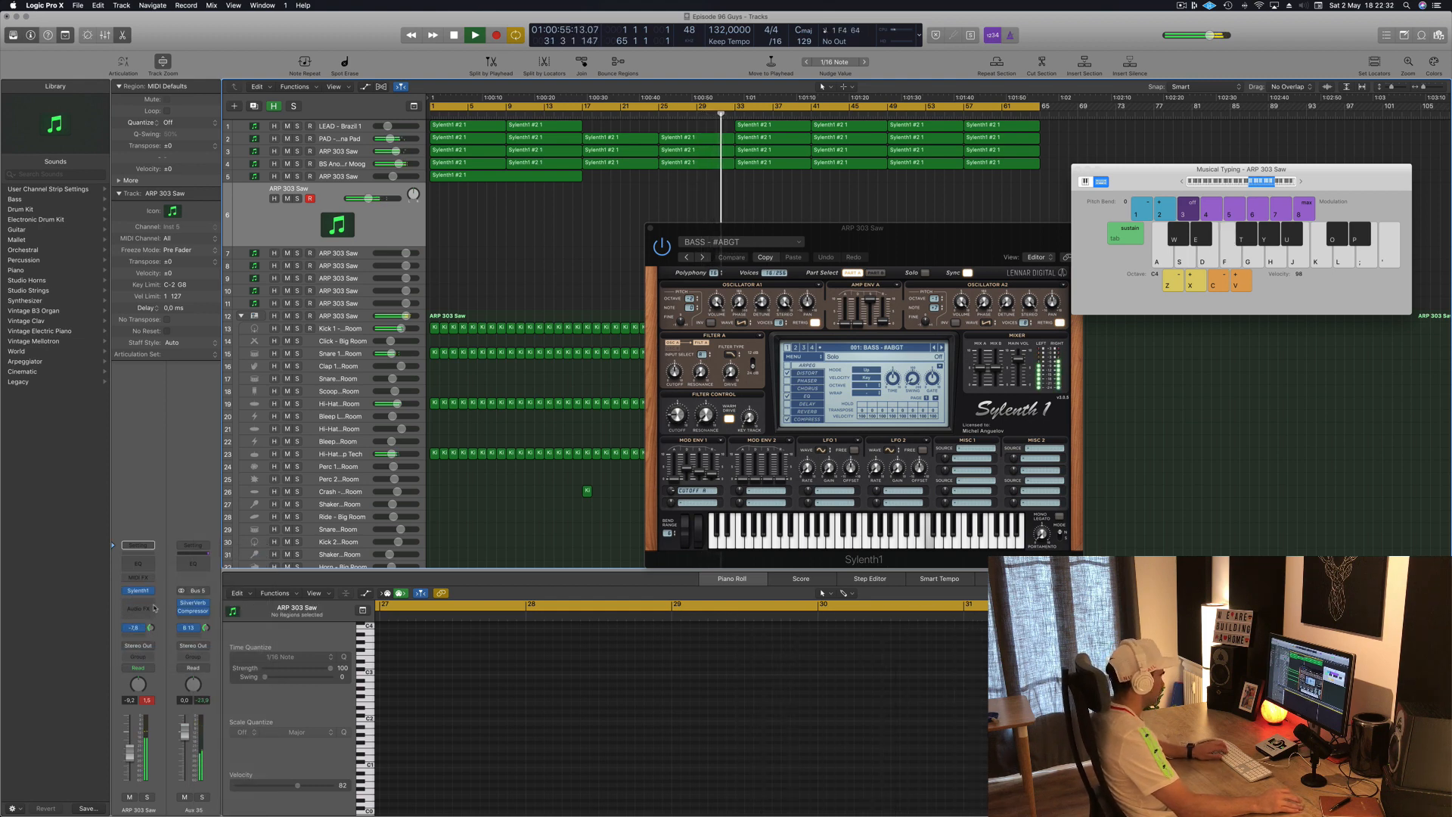
key(l)
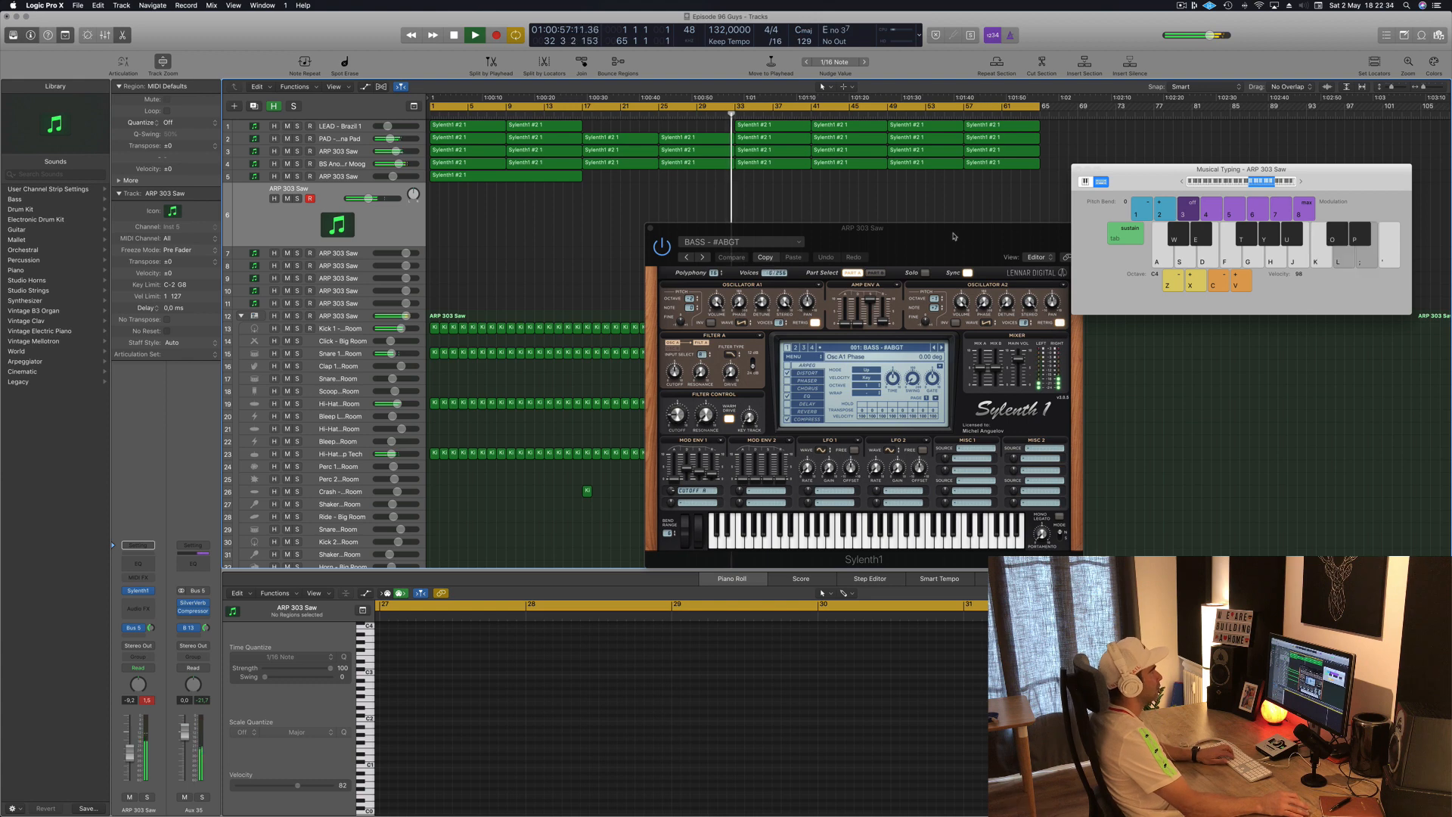
Move the cycle start to bar 17, restart playback from there and reposition the Sylenth1 window below the track regions.
drag(951, 229, 742, 341)
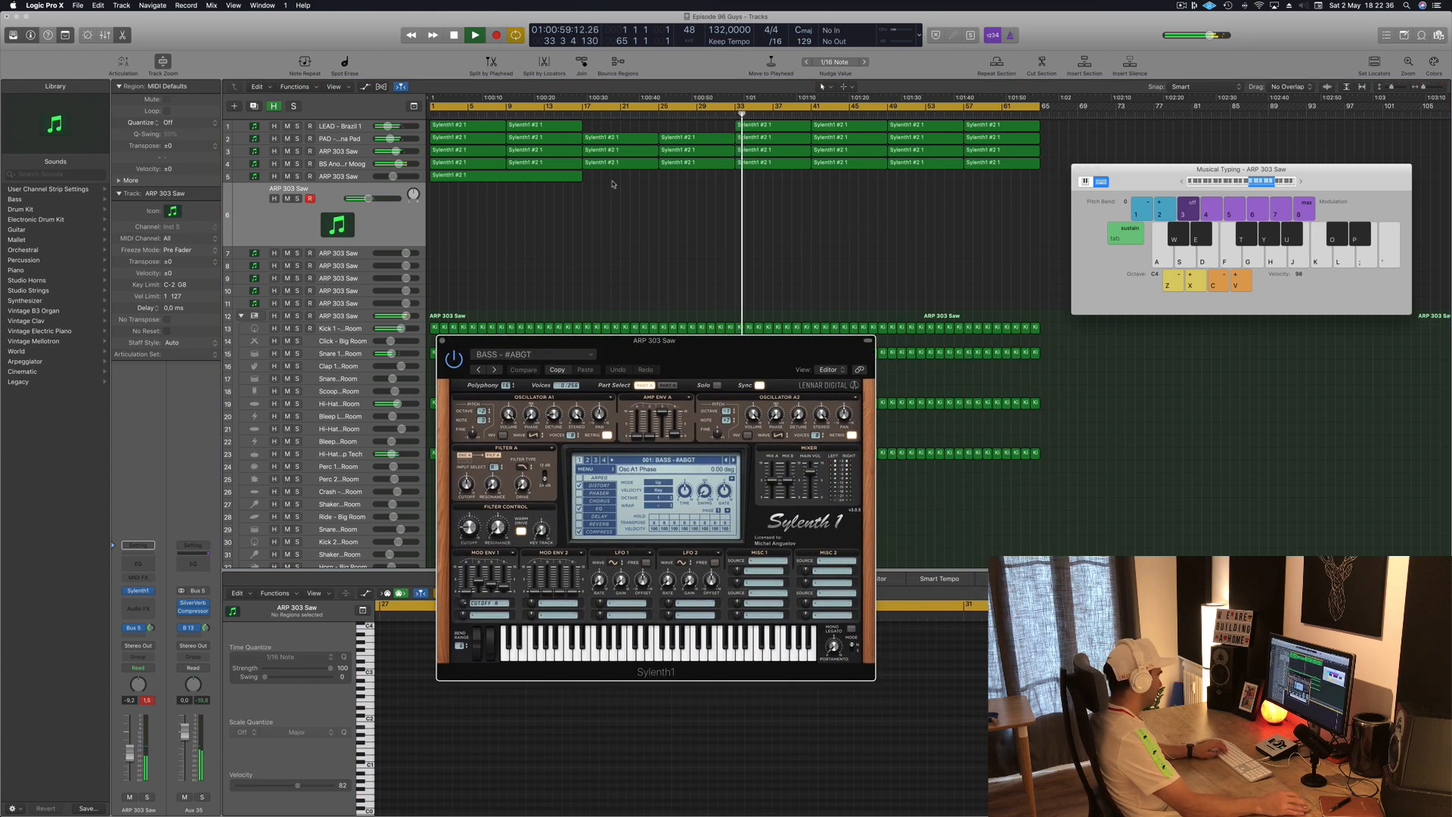
key(Return)
key(space)
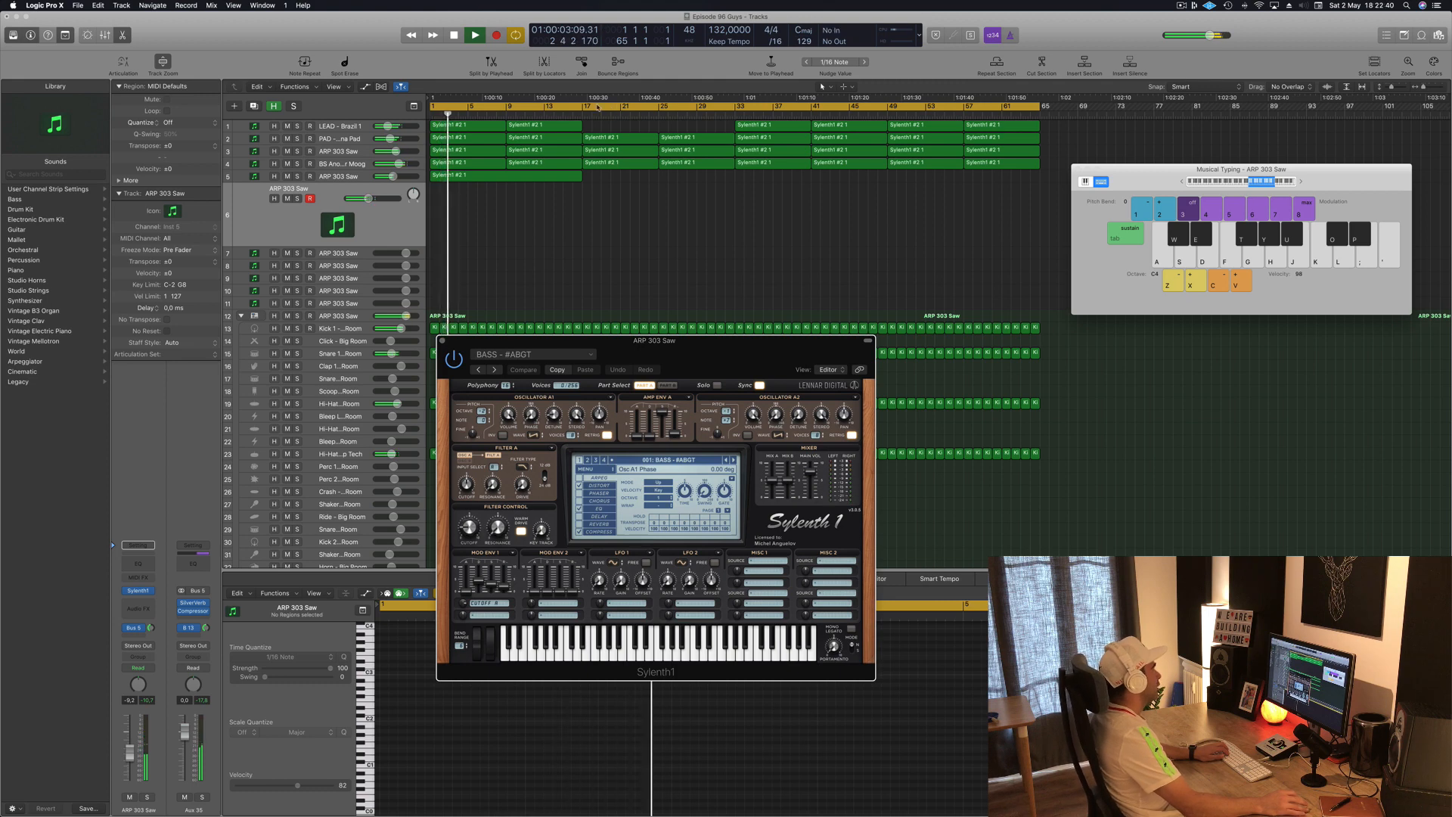
drag(433, 109, 586, 112)
key(space)
key(space)
drag(748, 356, 807, 318)
Lower the ARP 303 Saw channel volume to -12.8 dB while playing test notes over the loop.
key(s)
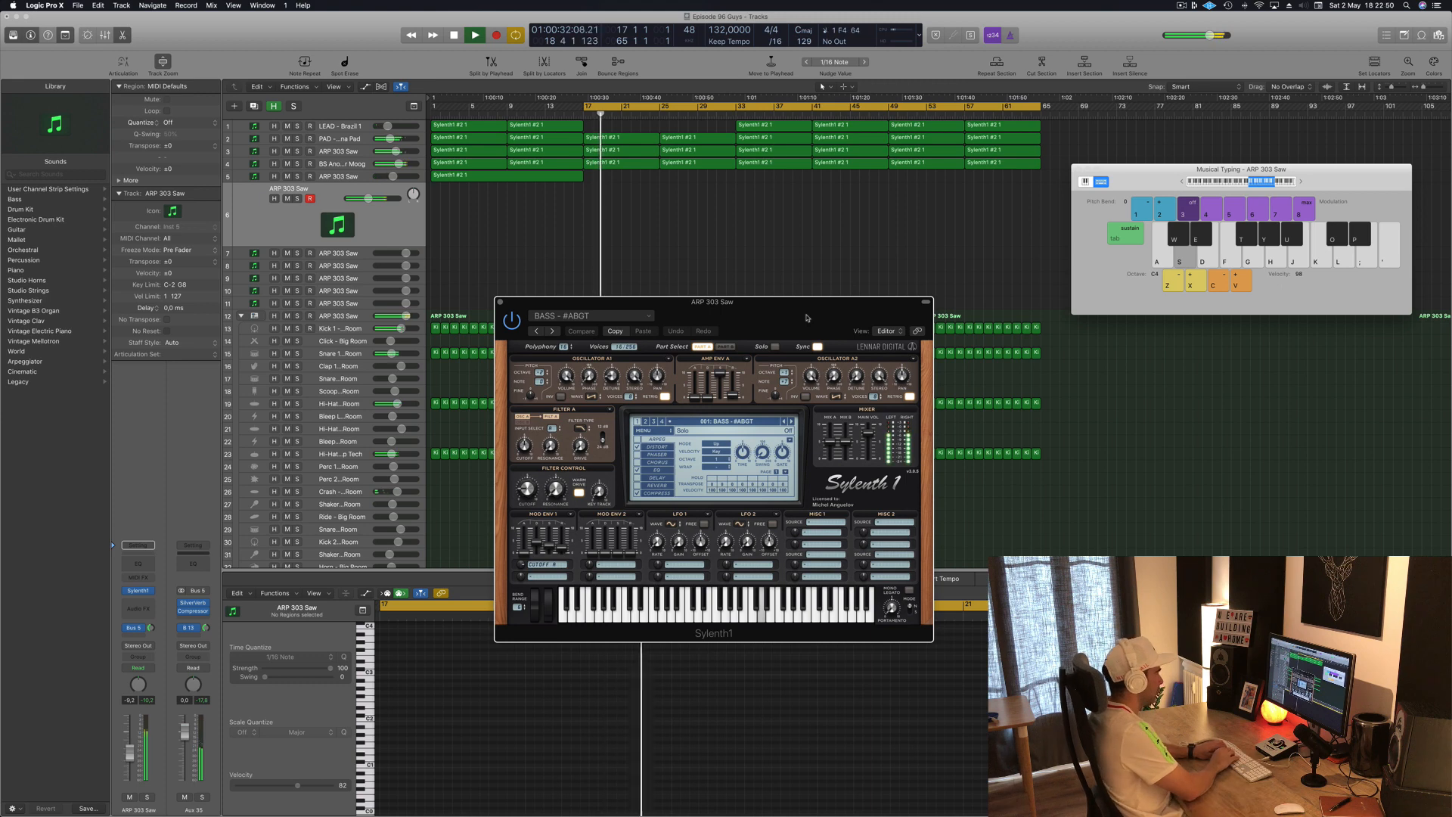
key(f)
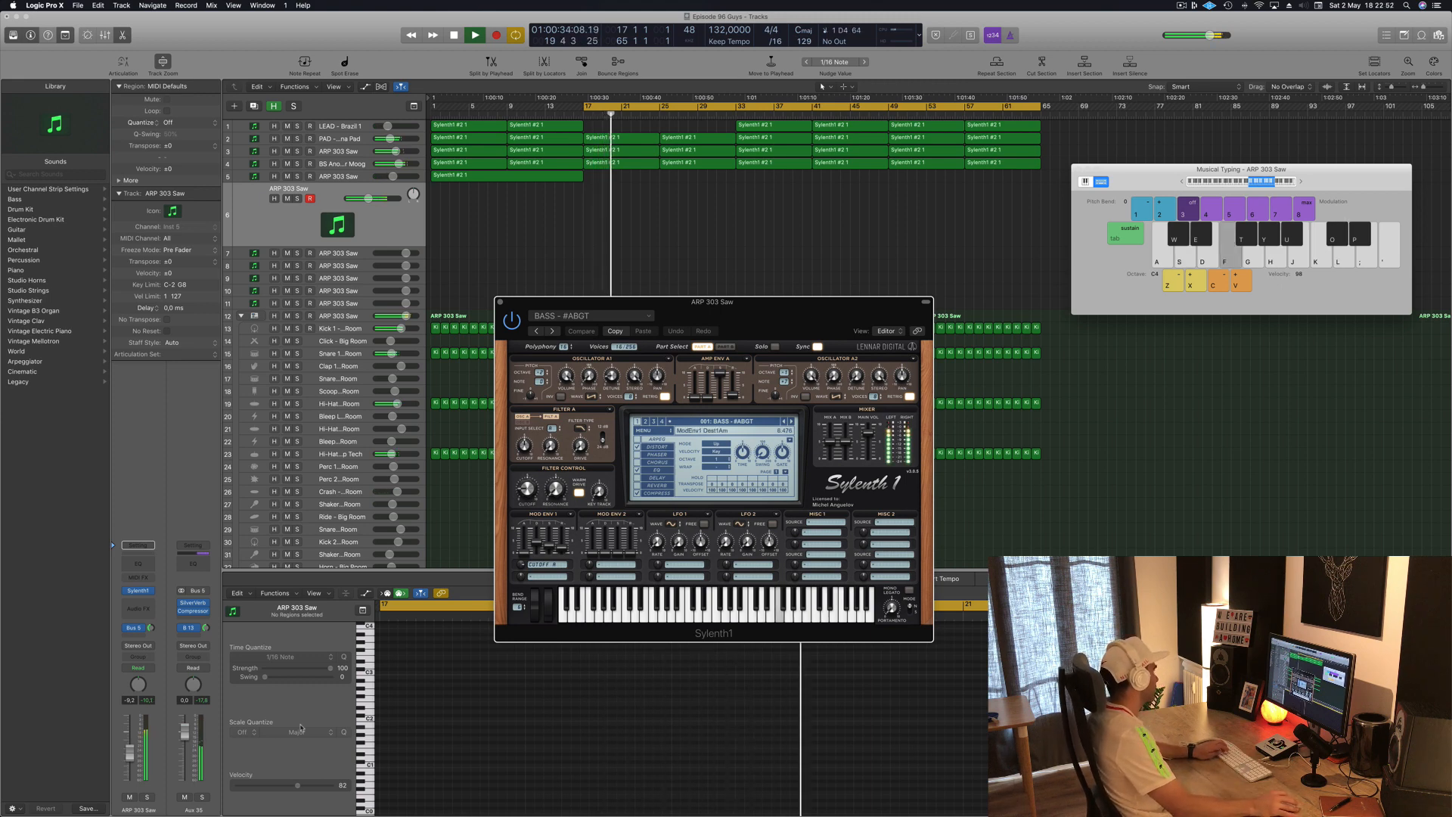
drag(130, 753, 130, 760)
key(f)
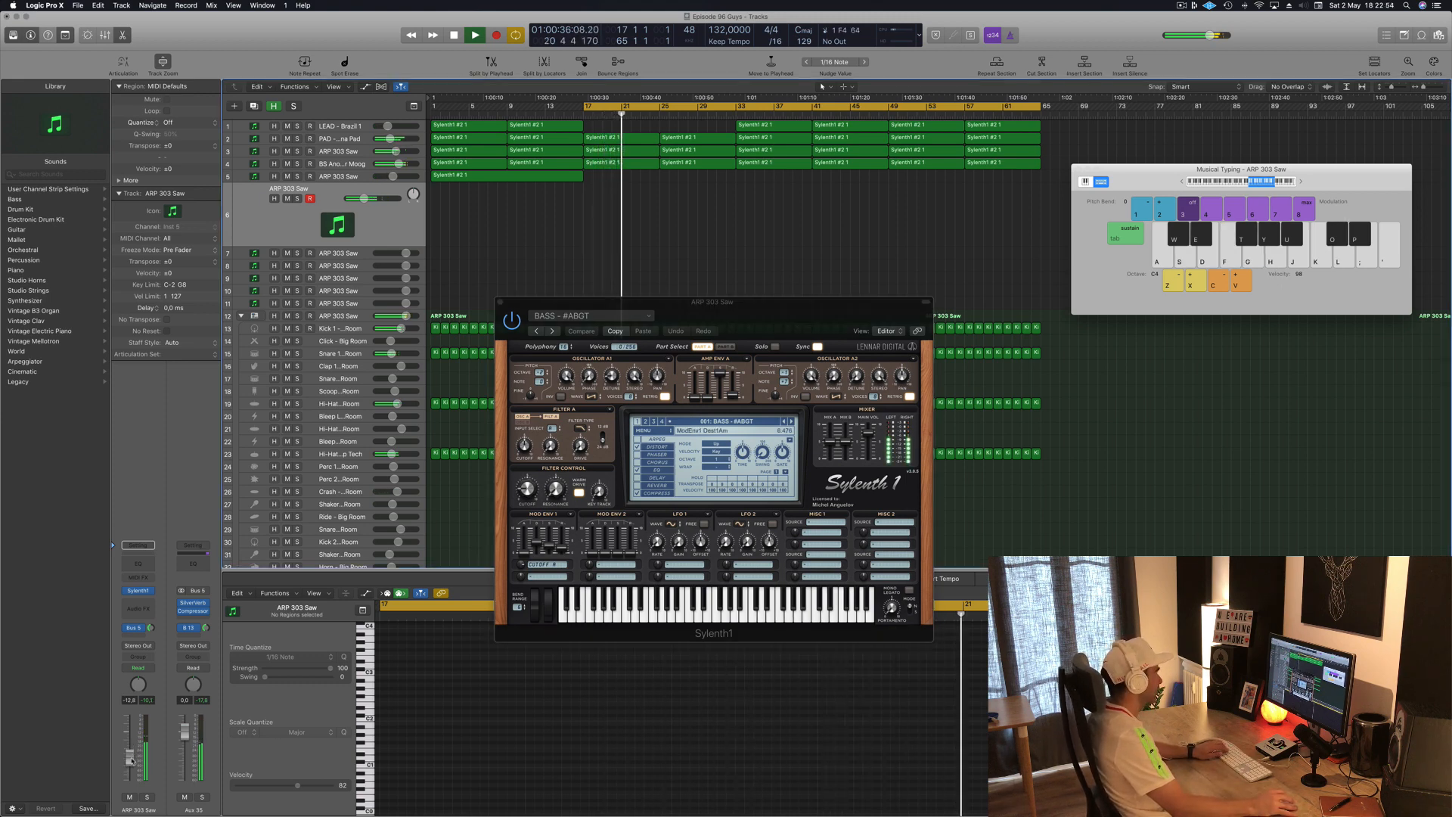
key(s)
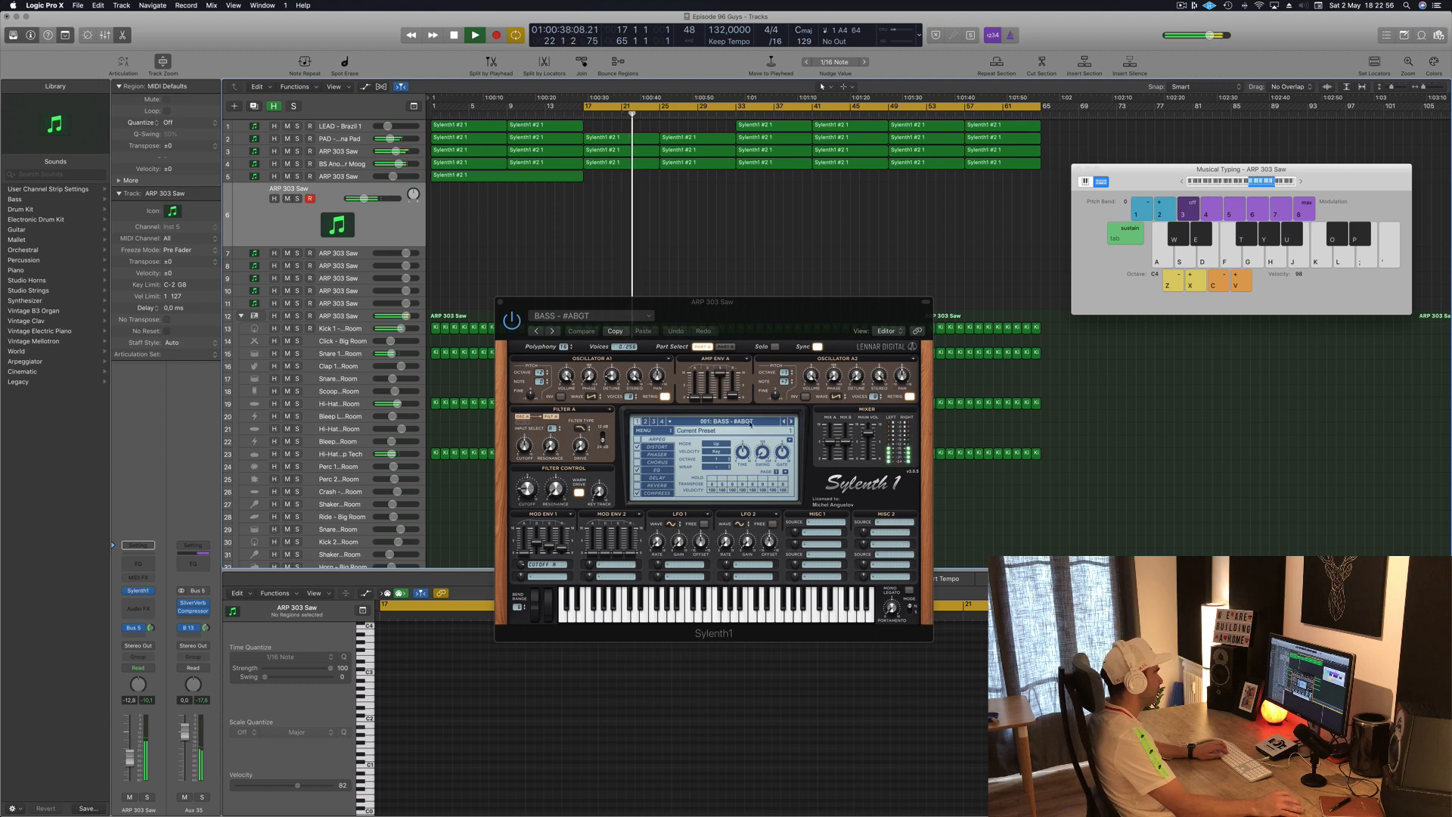
Switch the Sylenth1 preset to 003: BASS - Beam.
click(751, 422)
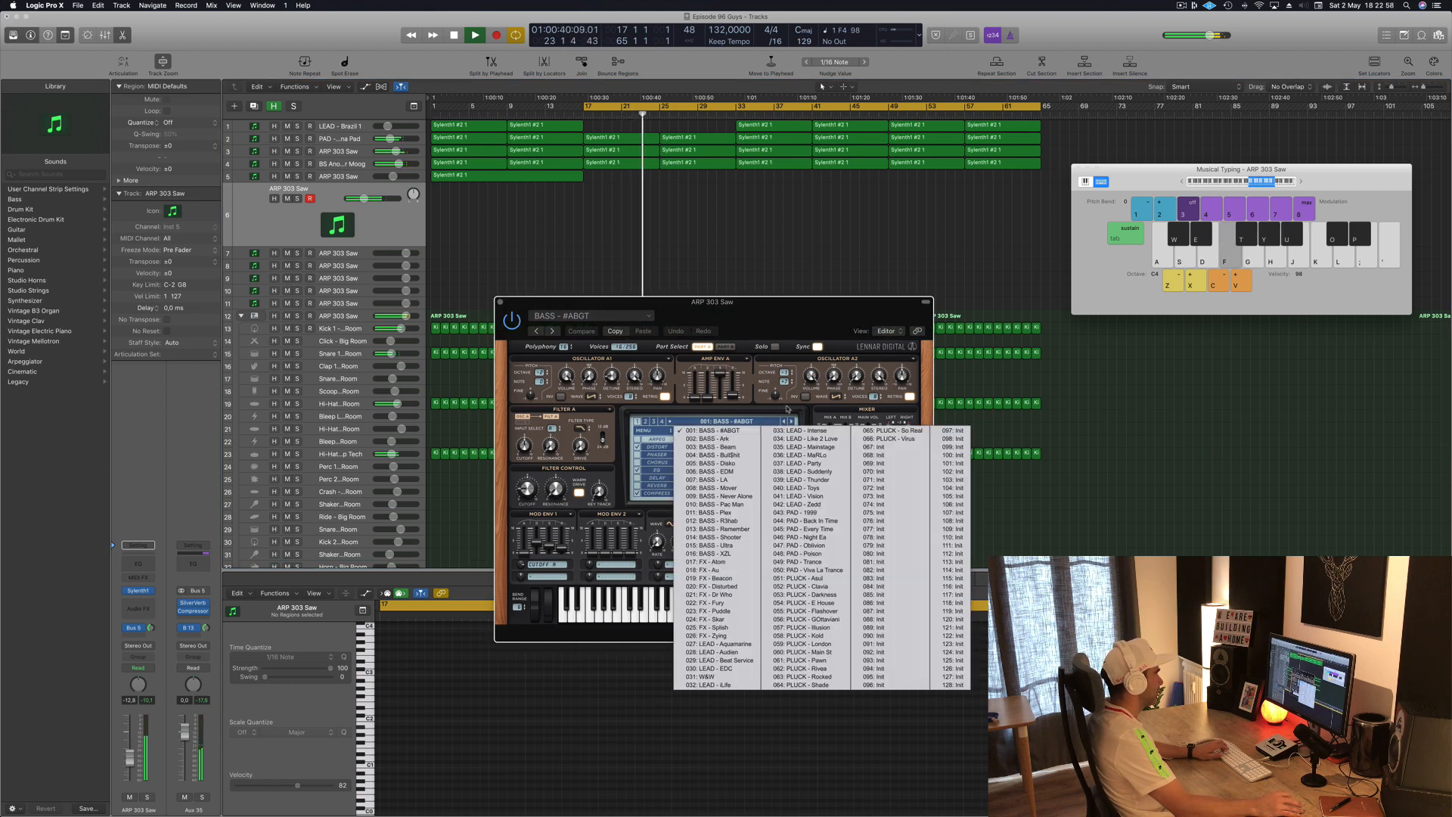
click(775, 420)
click(791, 422)
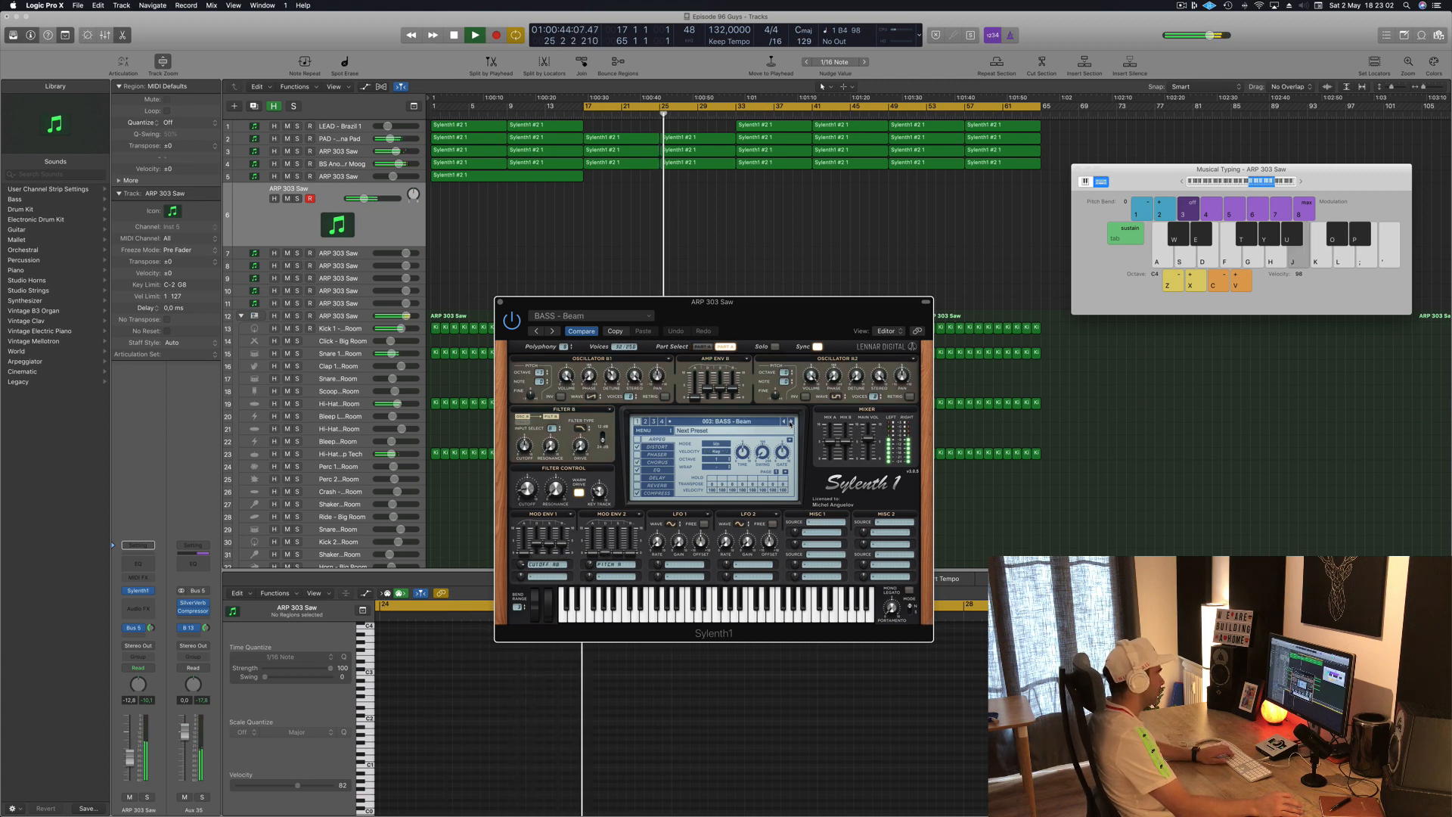
click(791, 422)
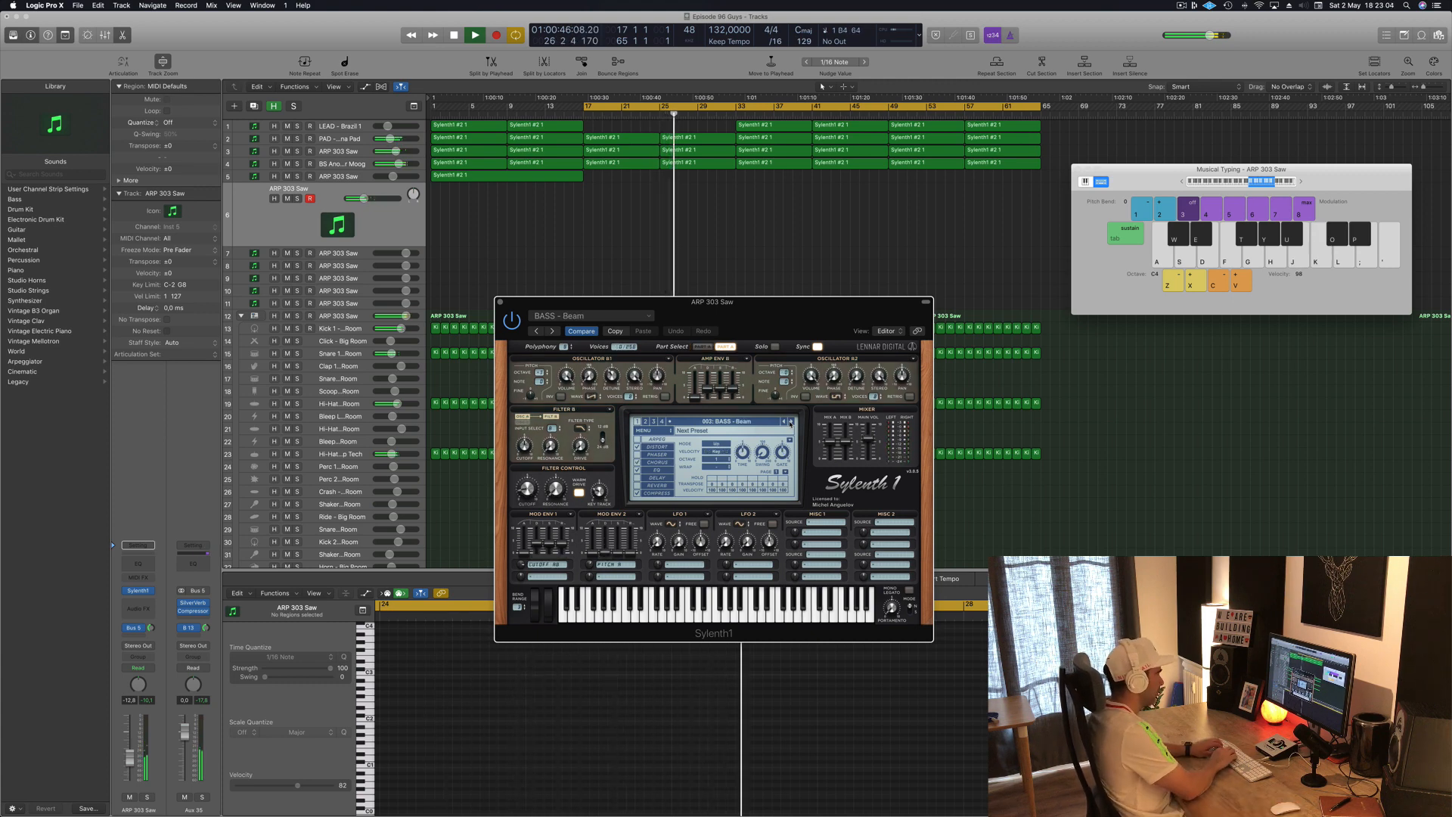
Try out melody ideas with the BASS - Beam sound over the playing arrangement.
key(k)
key(j)
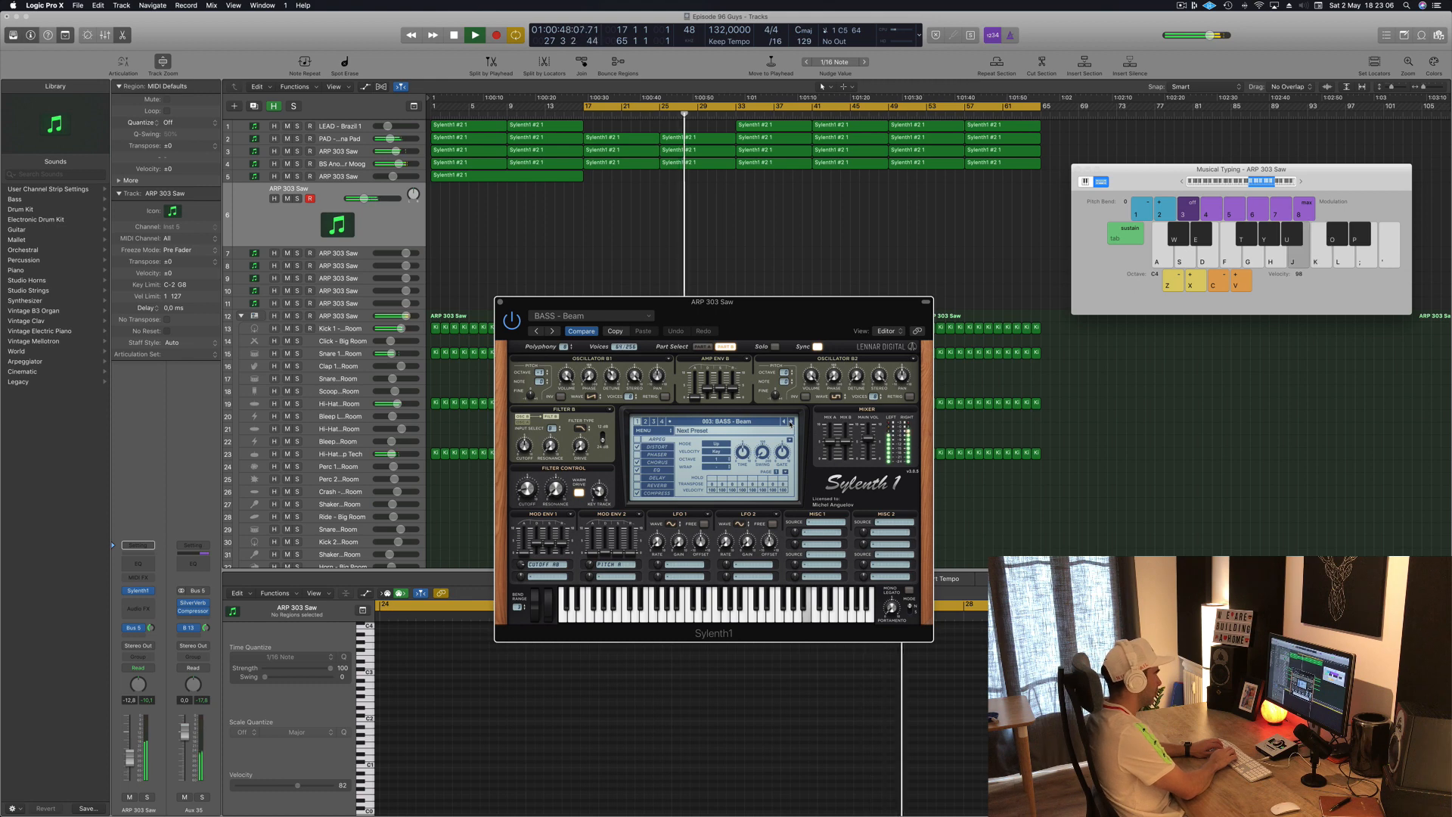
key(f)
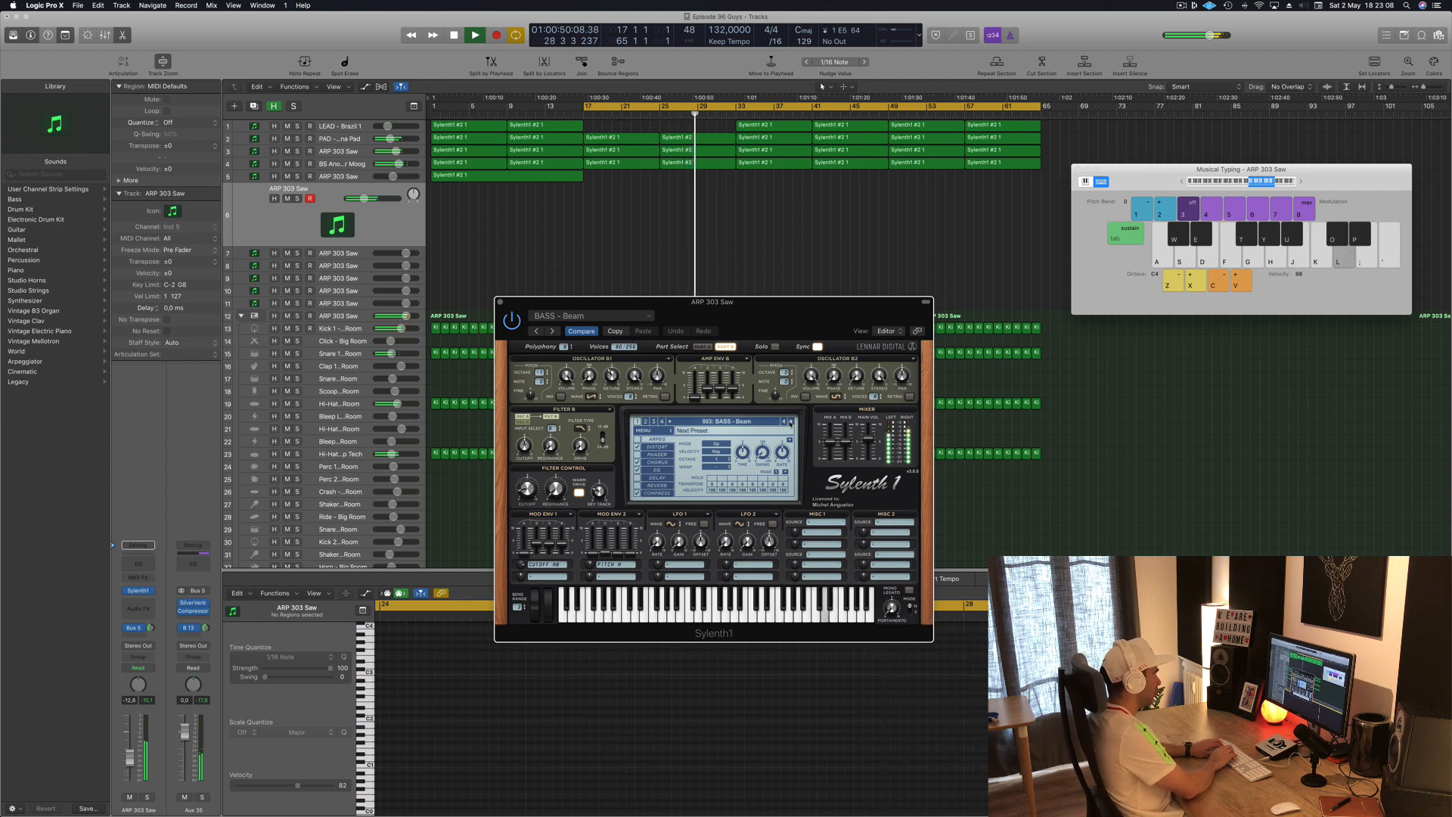
key(k)
key(h)
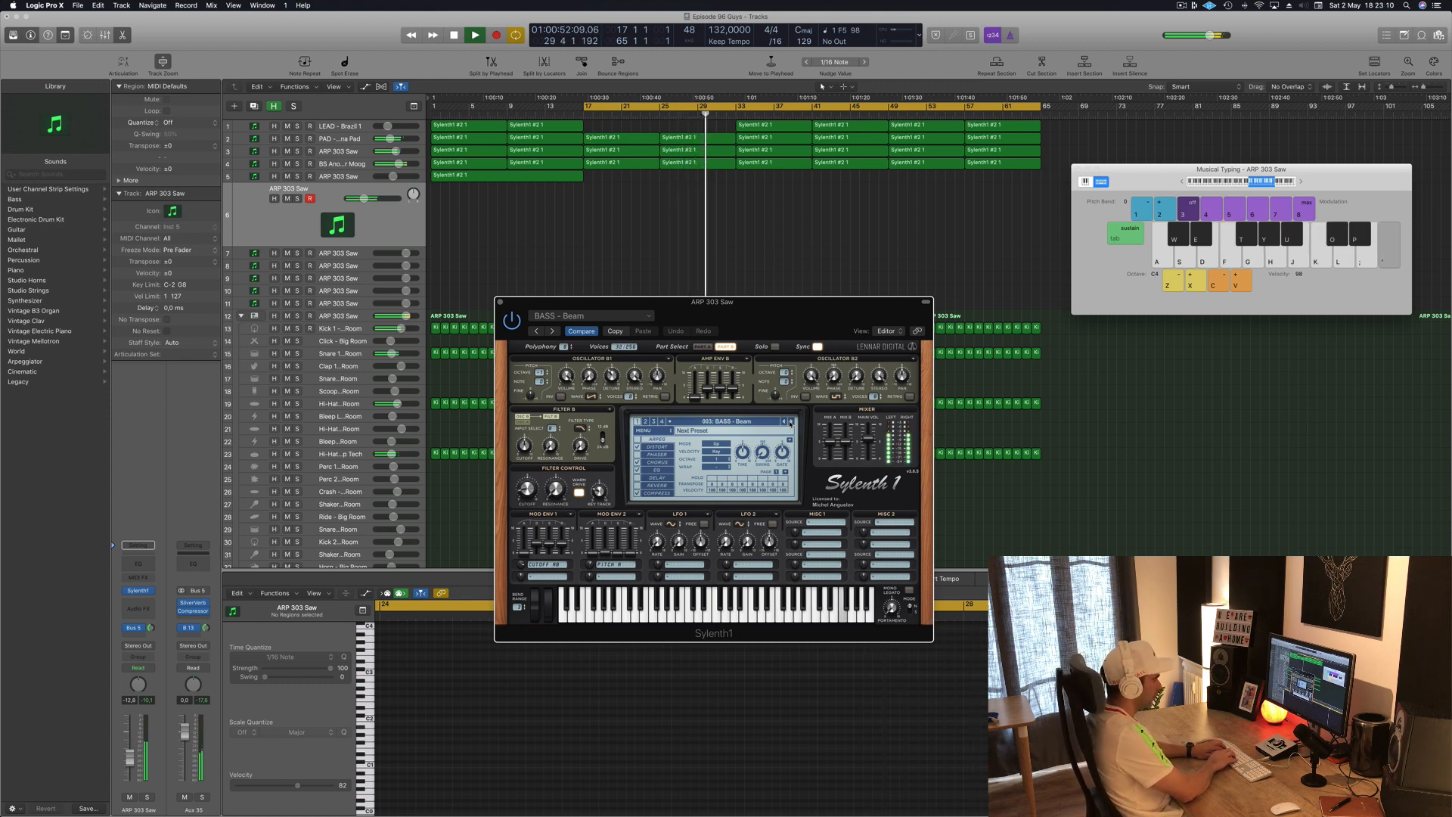
key(h)
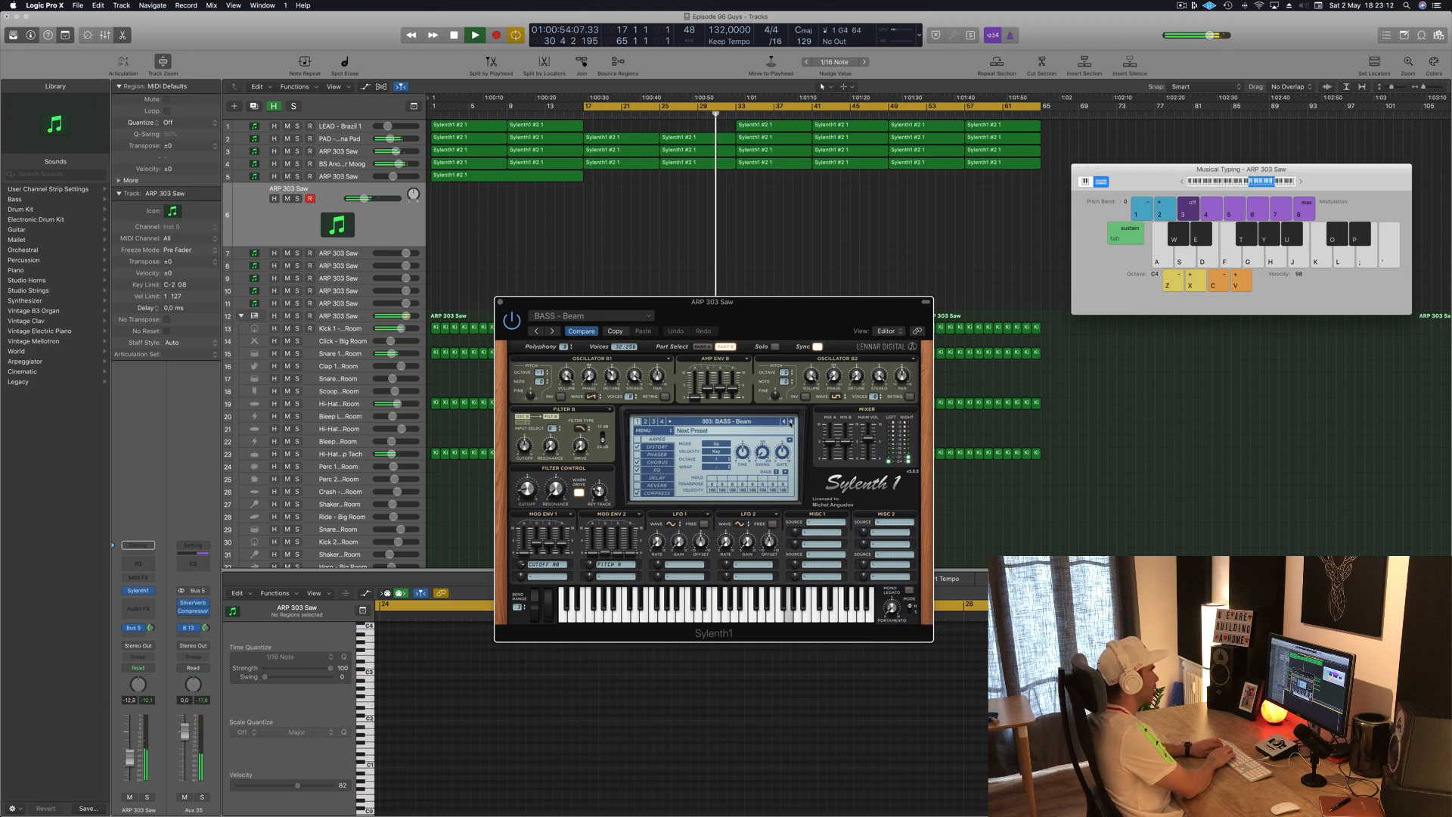
key(j)
key(k)
key(h)
key(h)
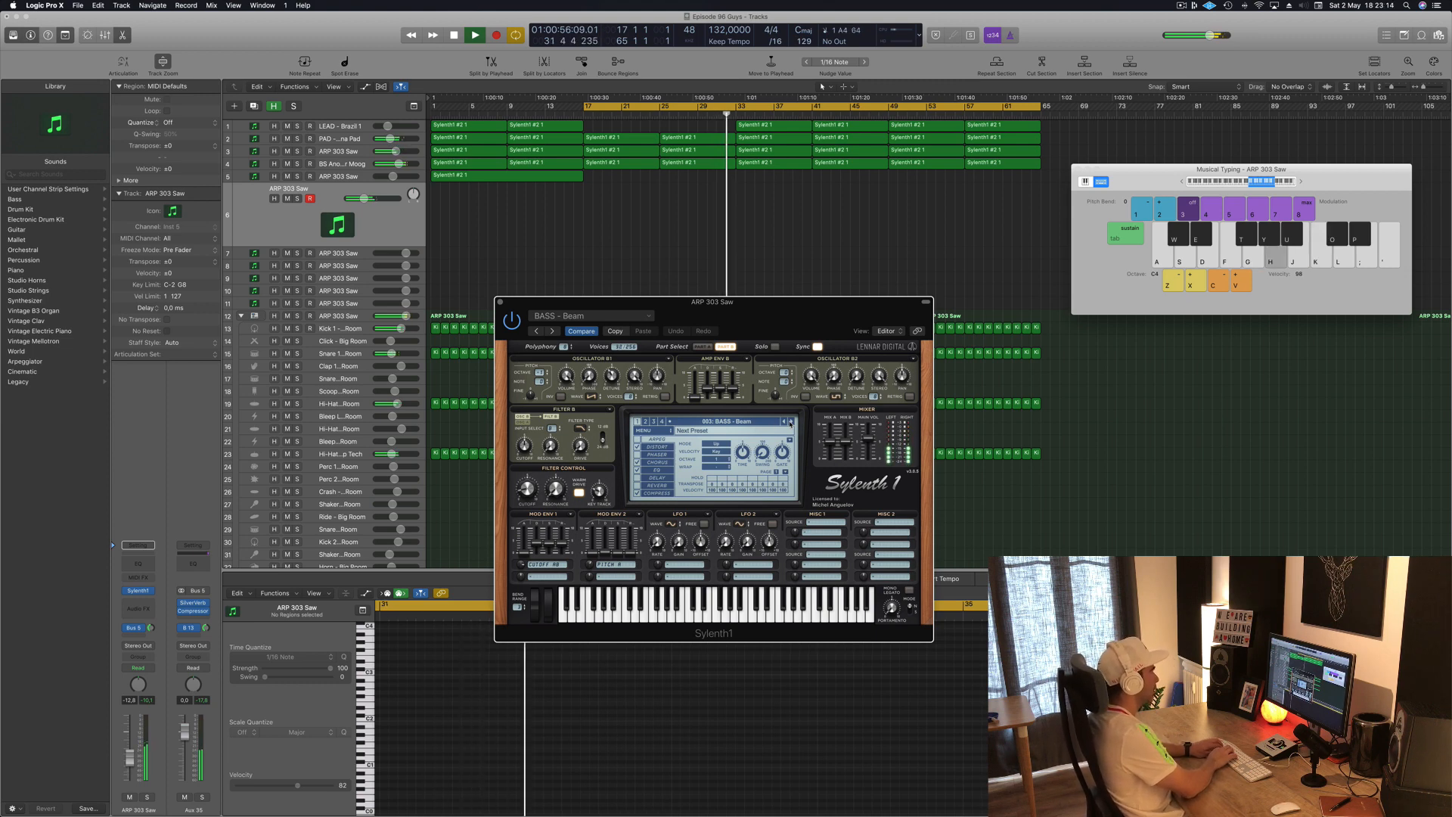
key(g)
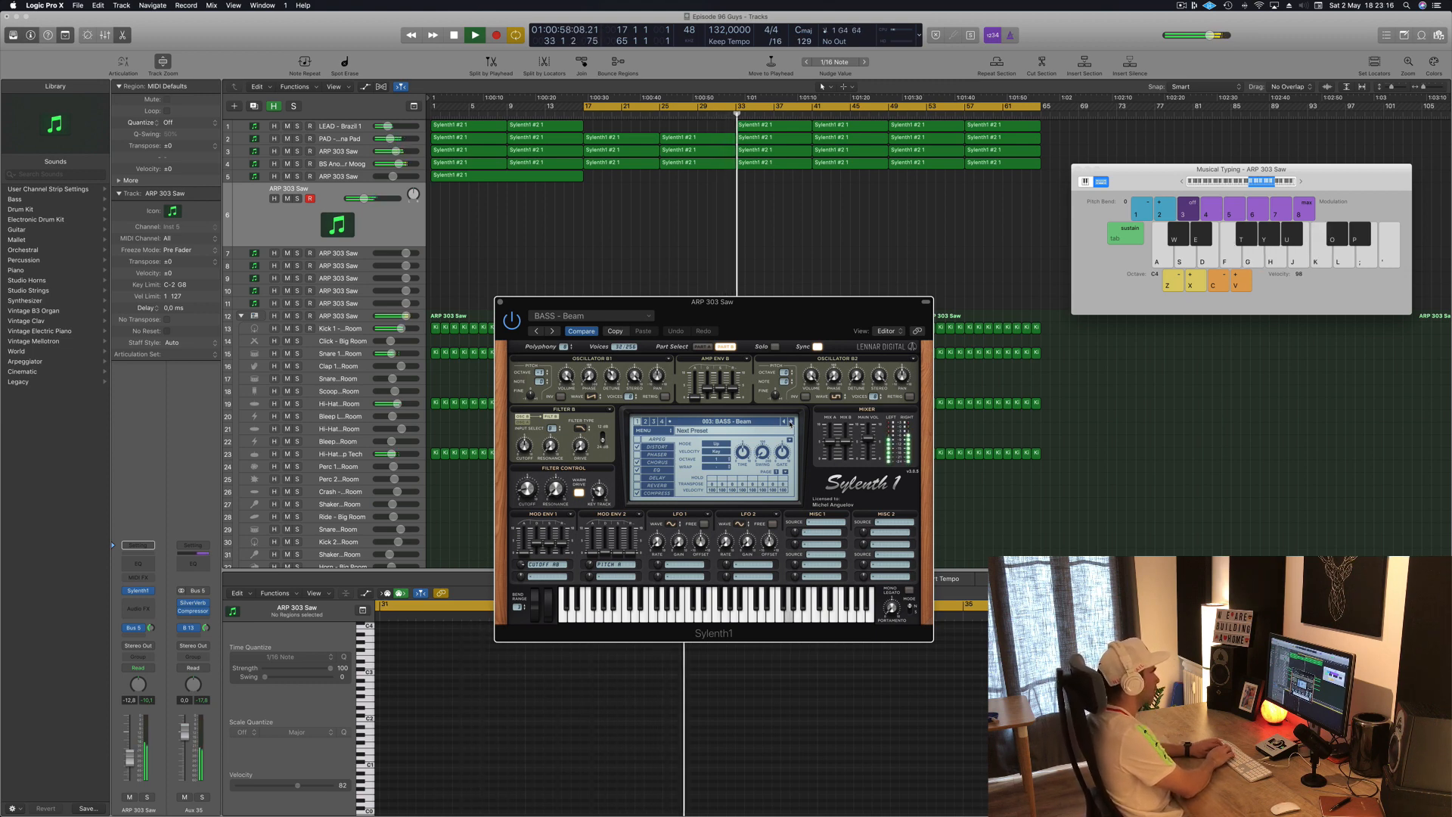
key(h)
Restart playback at bar 17 and record a played melody on the ARP 303 Saw track from about bar 20 to bar 32.
key(space)
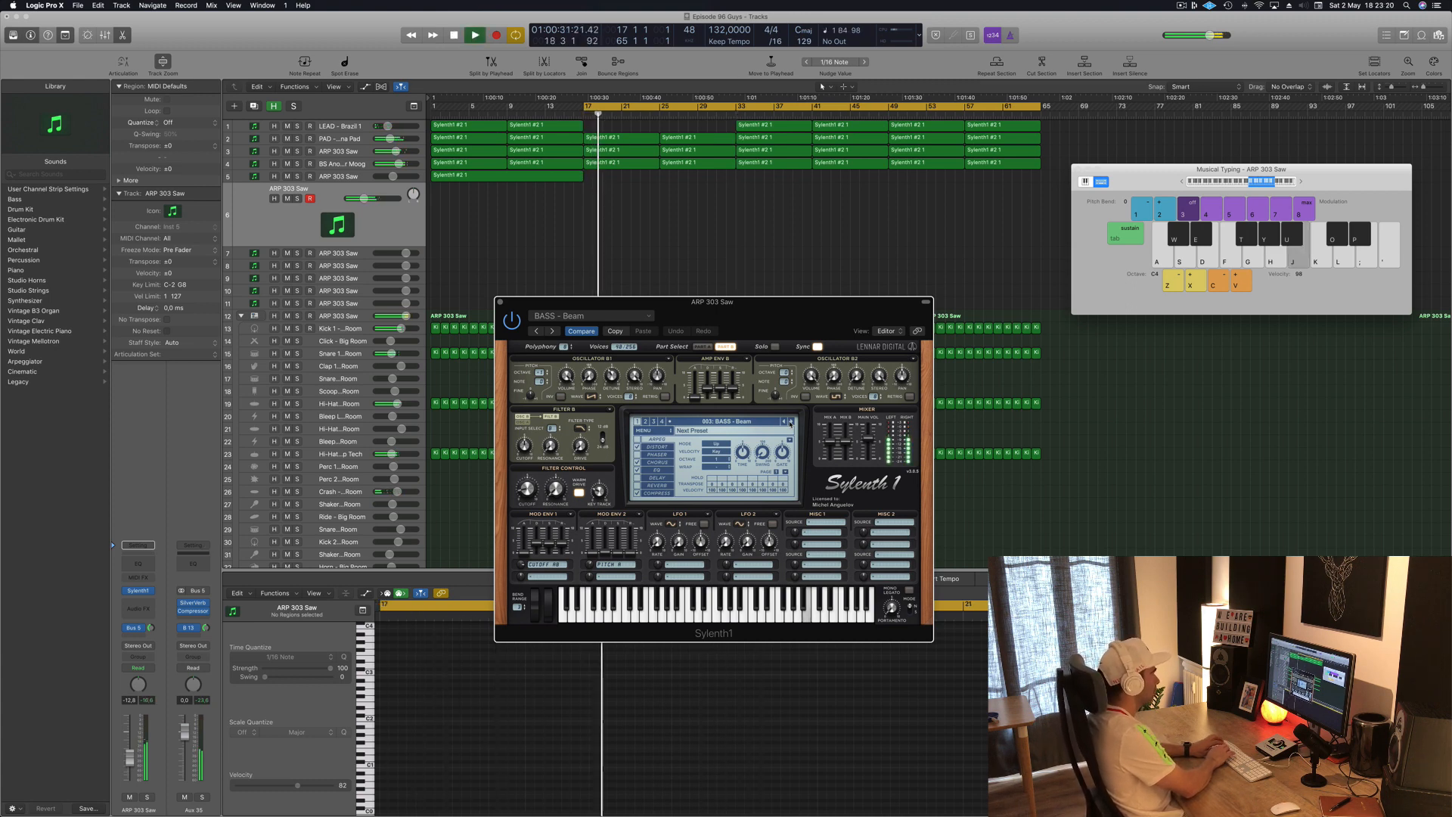
key(d)
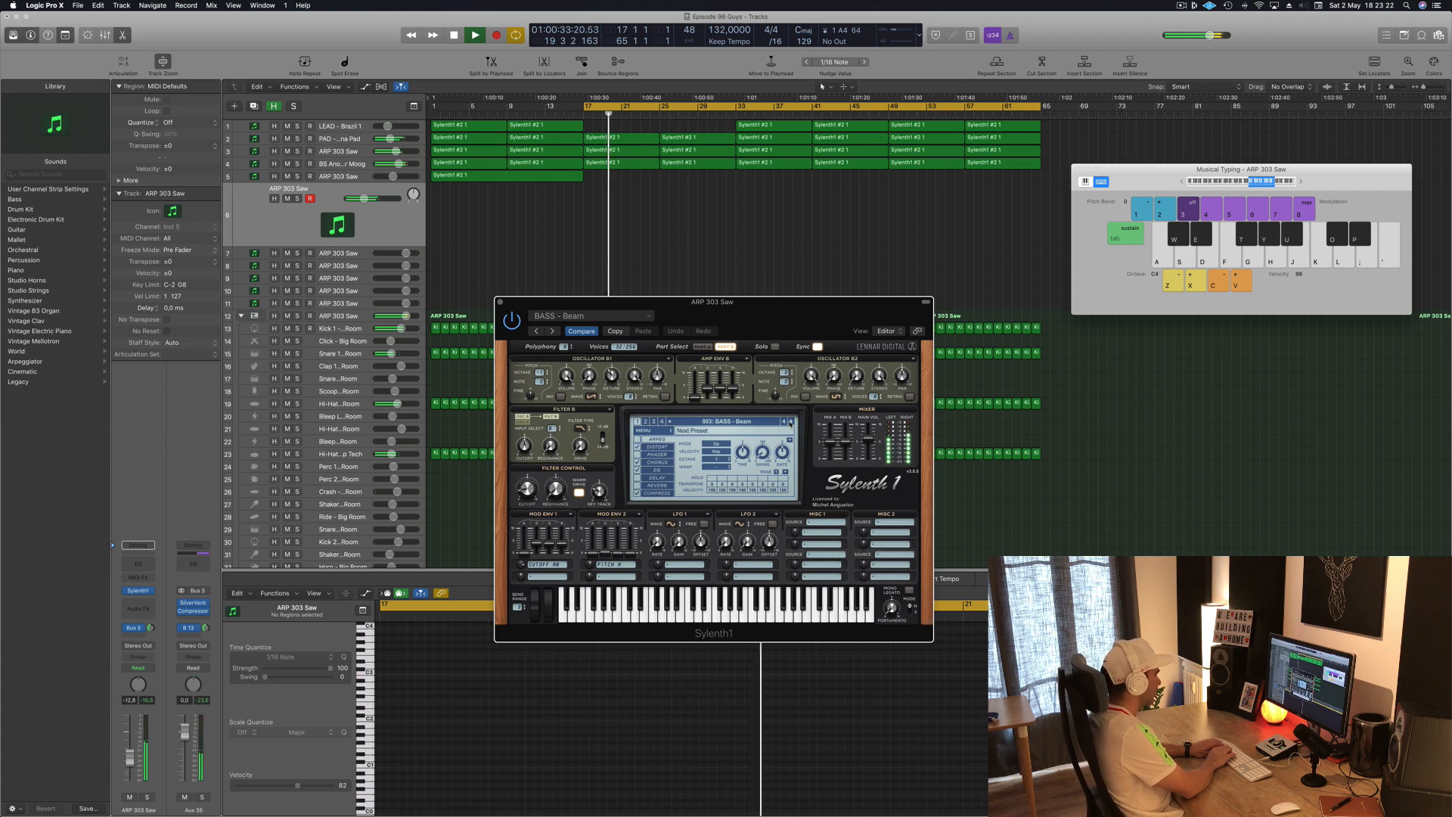
key(r)
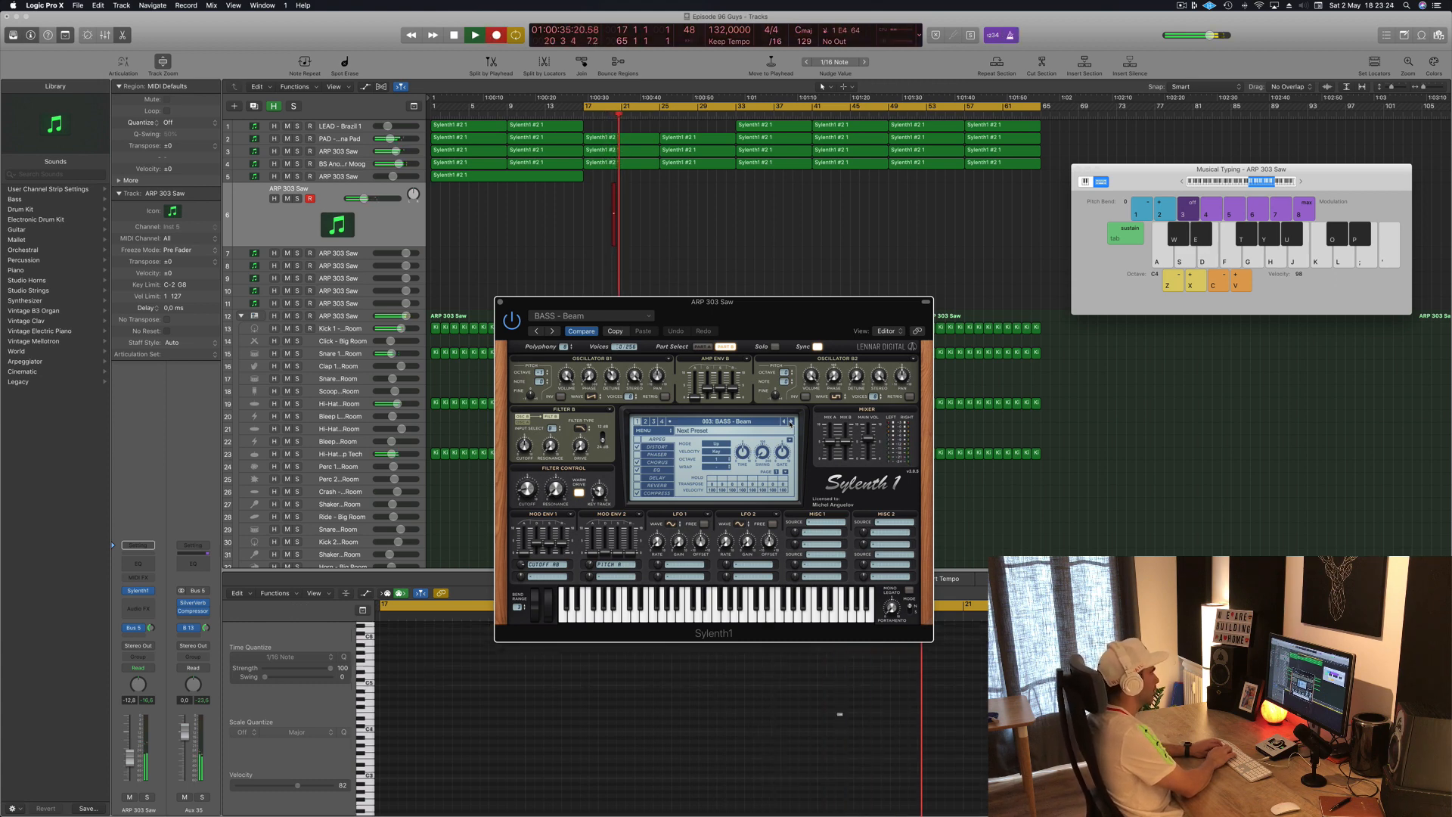
key(g)
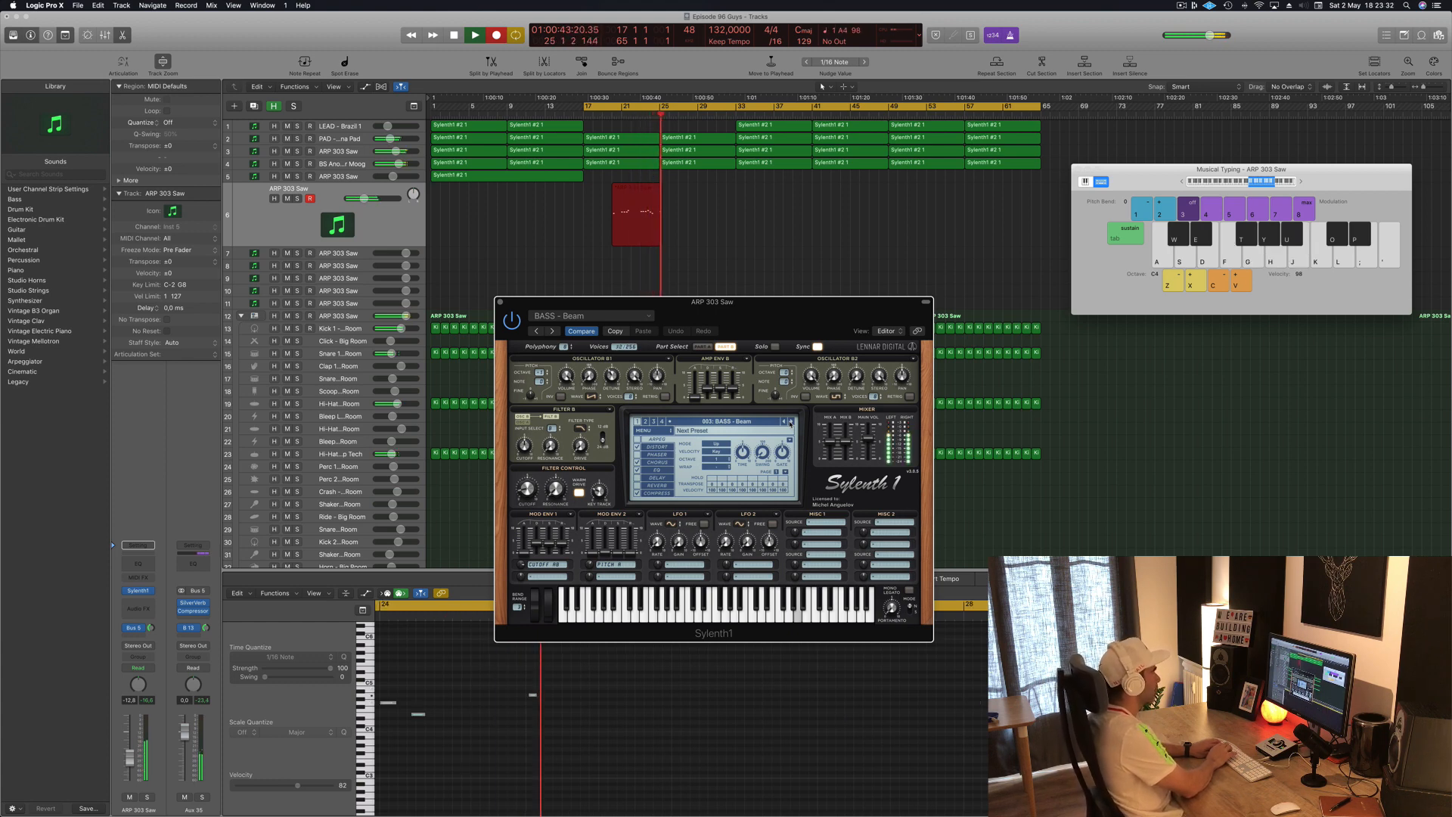
key(g)
key(j)
key(d)
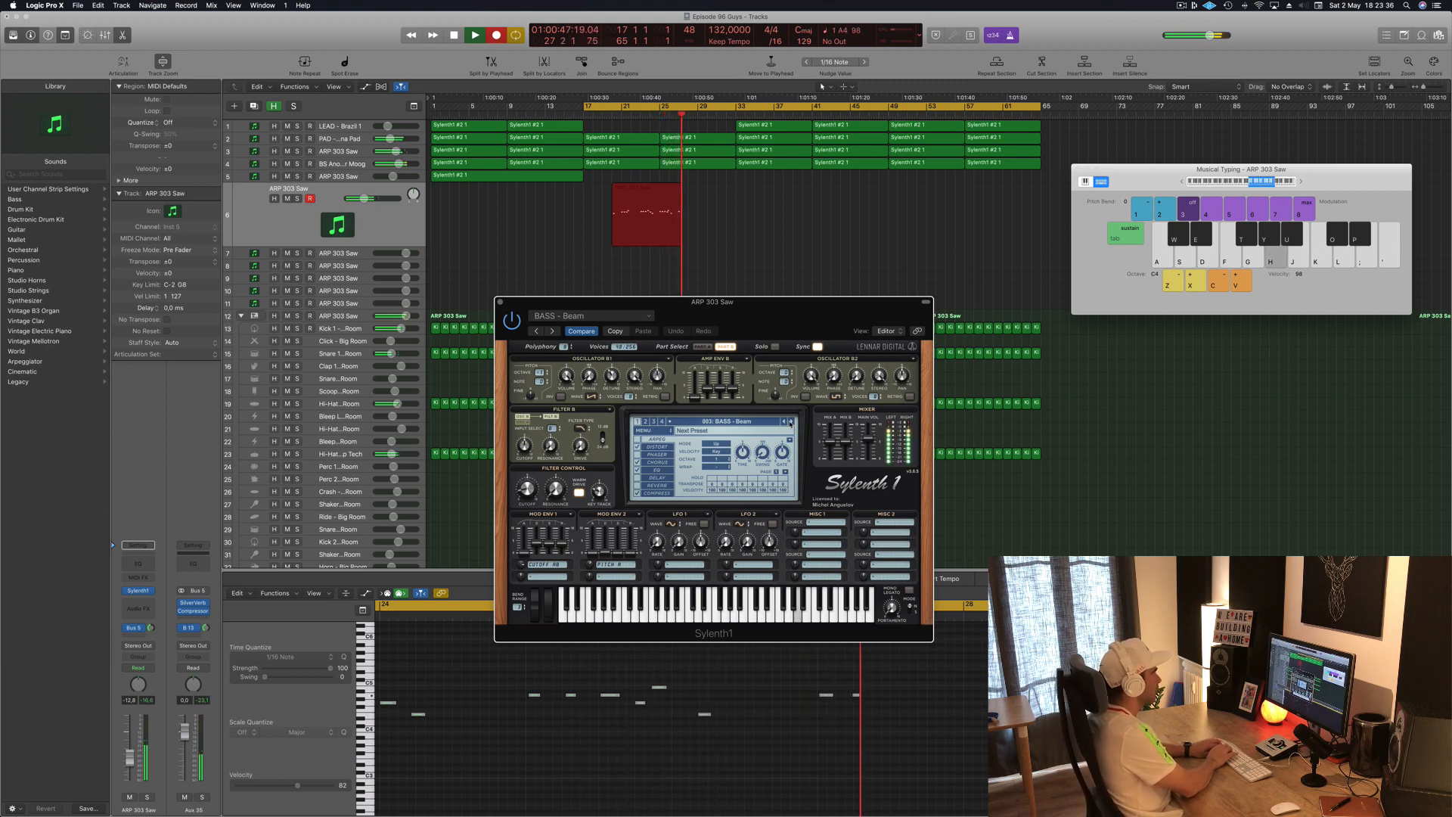
key(j)
key(d)
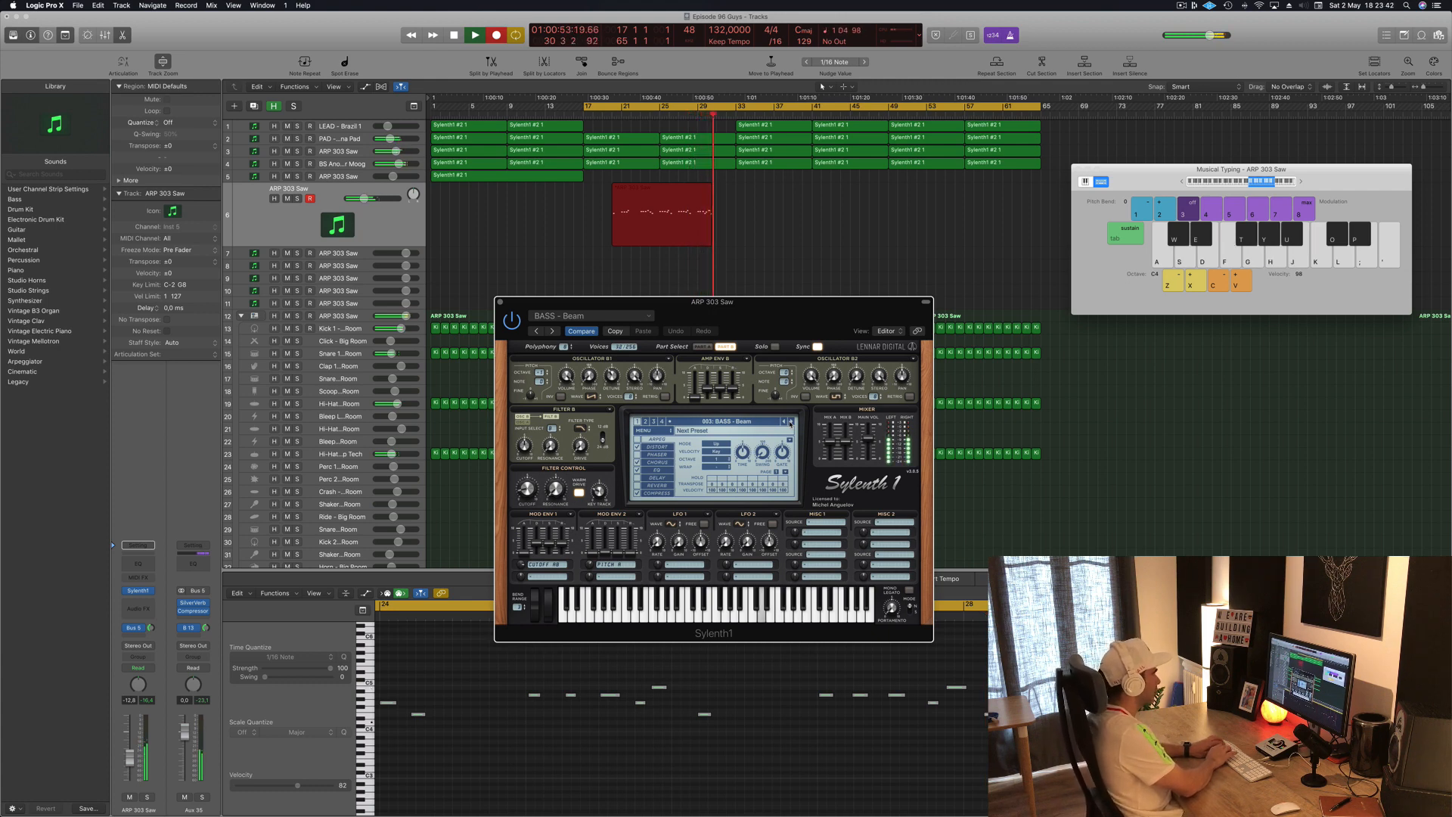
key(g)
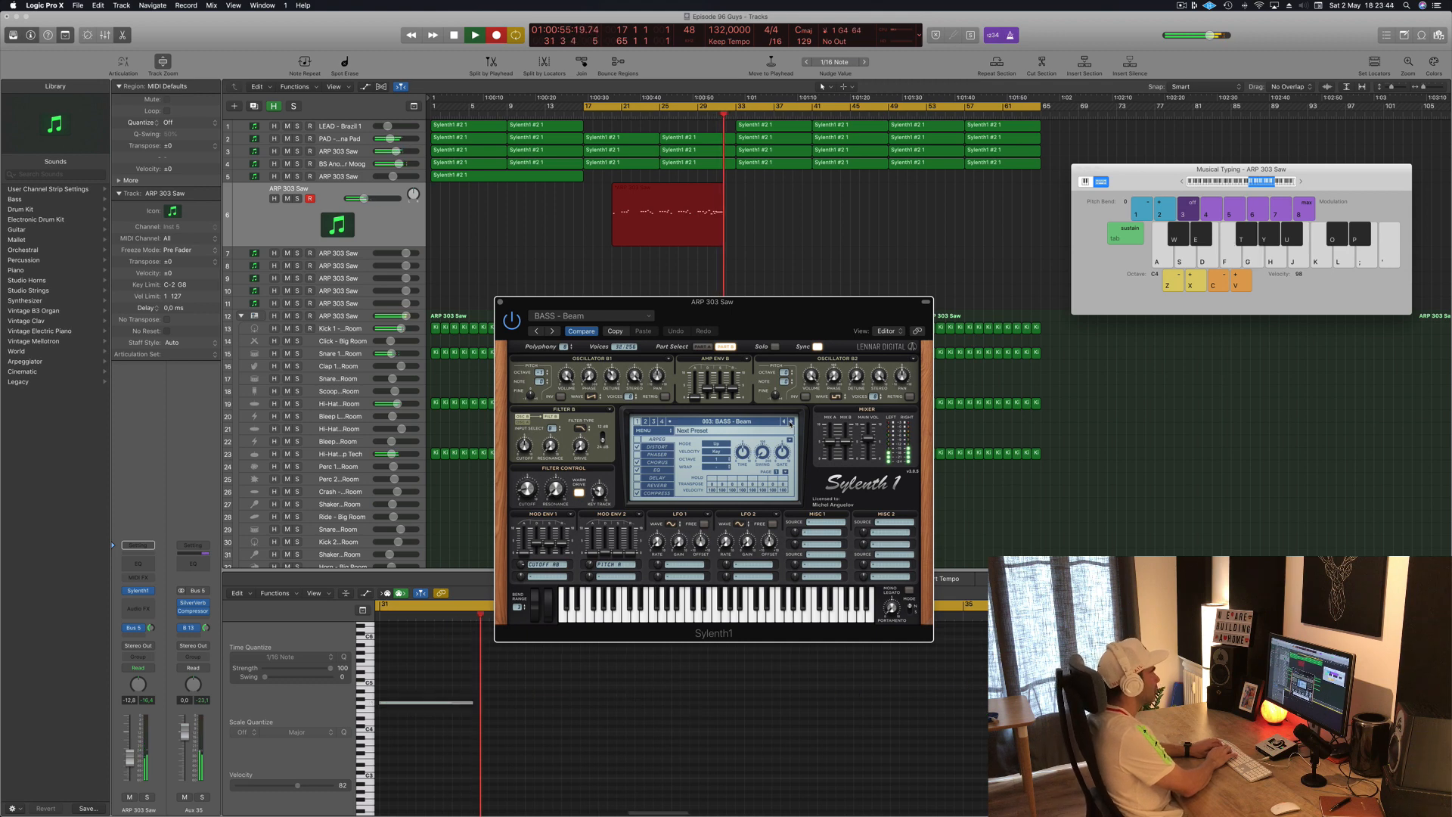
key(space)
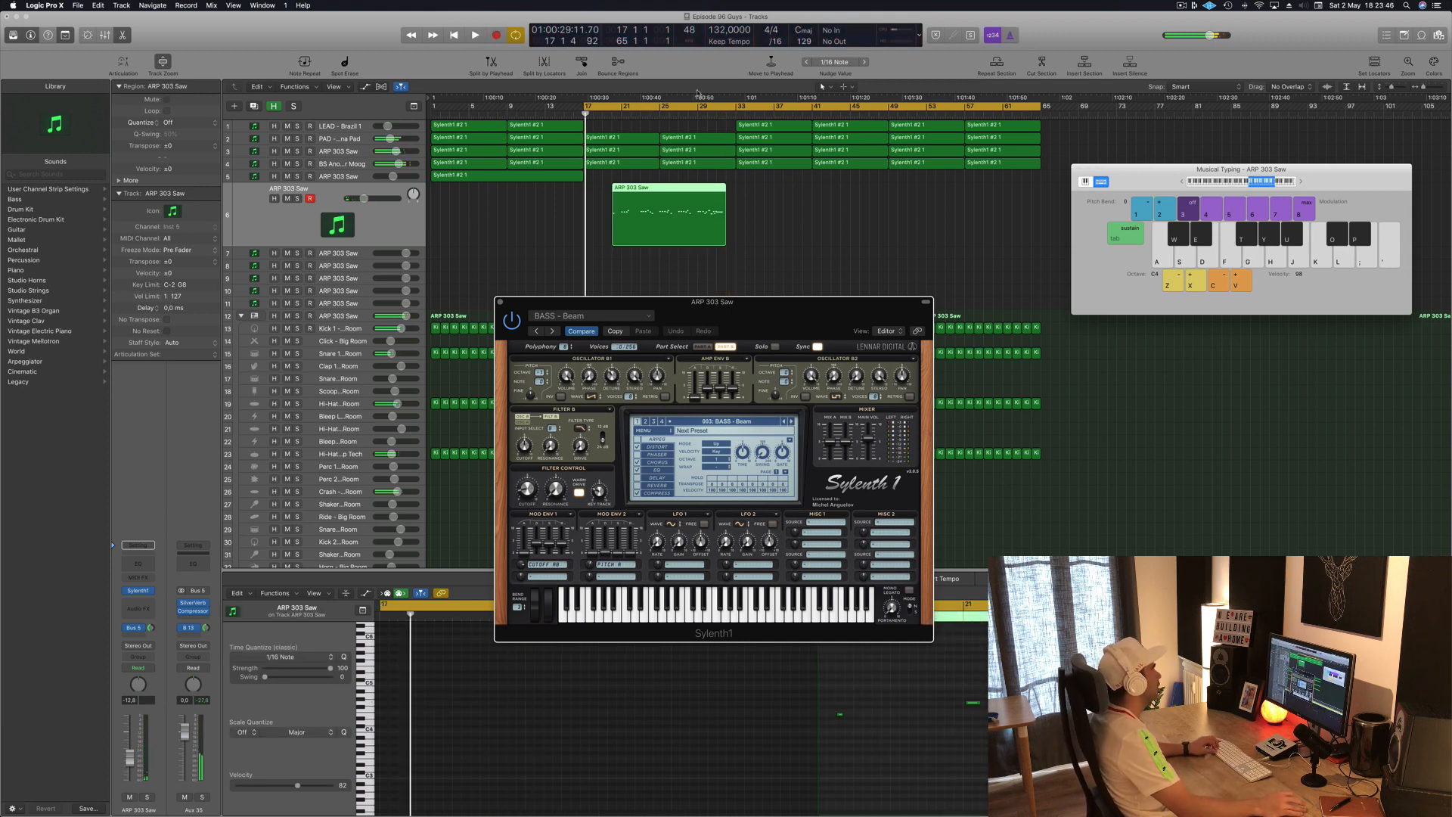
Split the recorded region at about bar 27, delete its first part, and move the rest to bar 17 for playback.
click(679, 192)
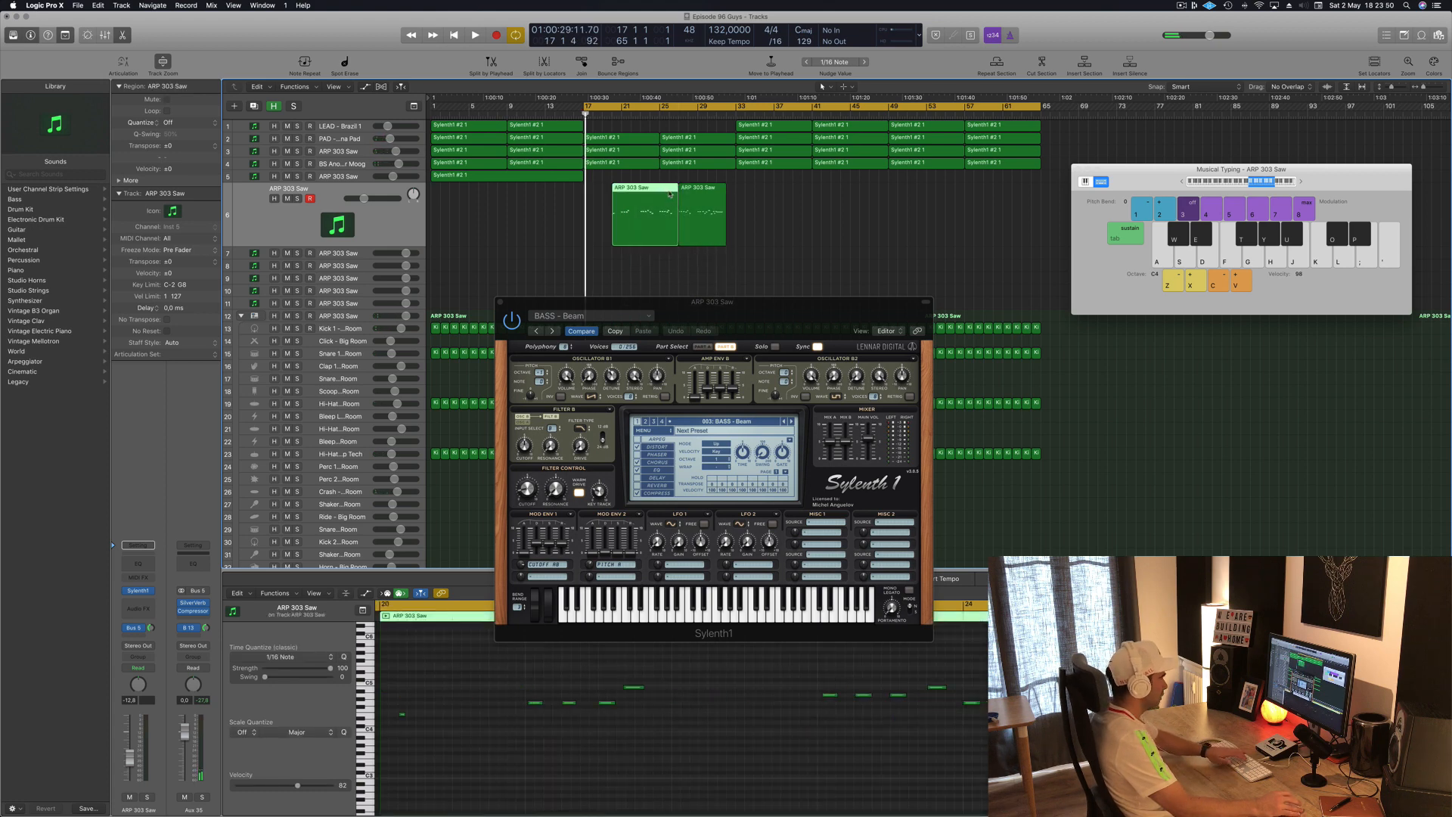
key(Delete)
drag(707, 195, 615, 199)
key(space)
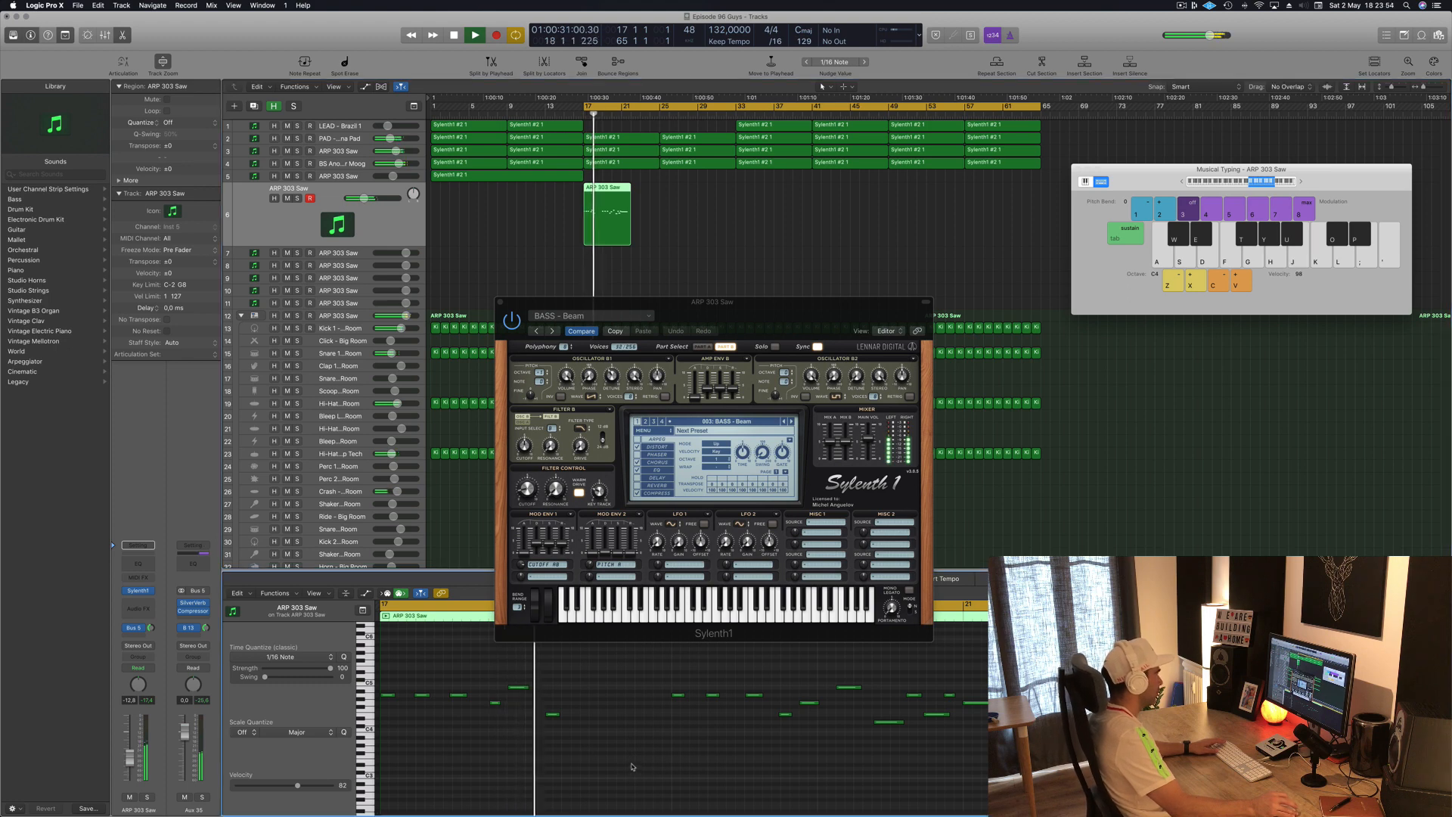
Quantize all notes of the recorded melody to 1/16 and replay it from bar 17 with the Sylenth1 window moved clear of the region.
key(super+a)
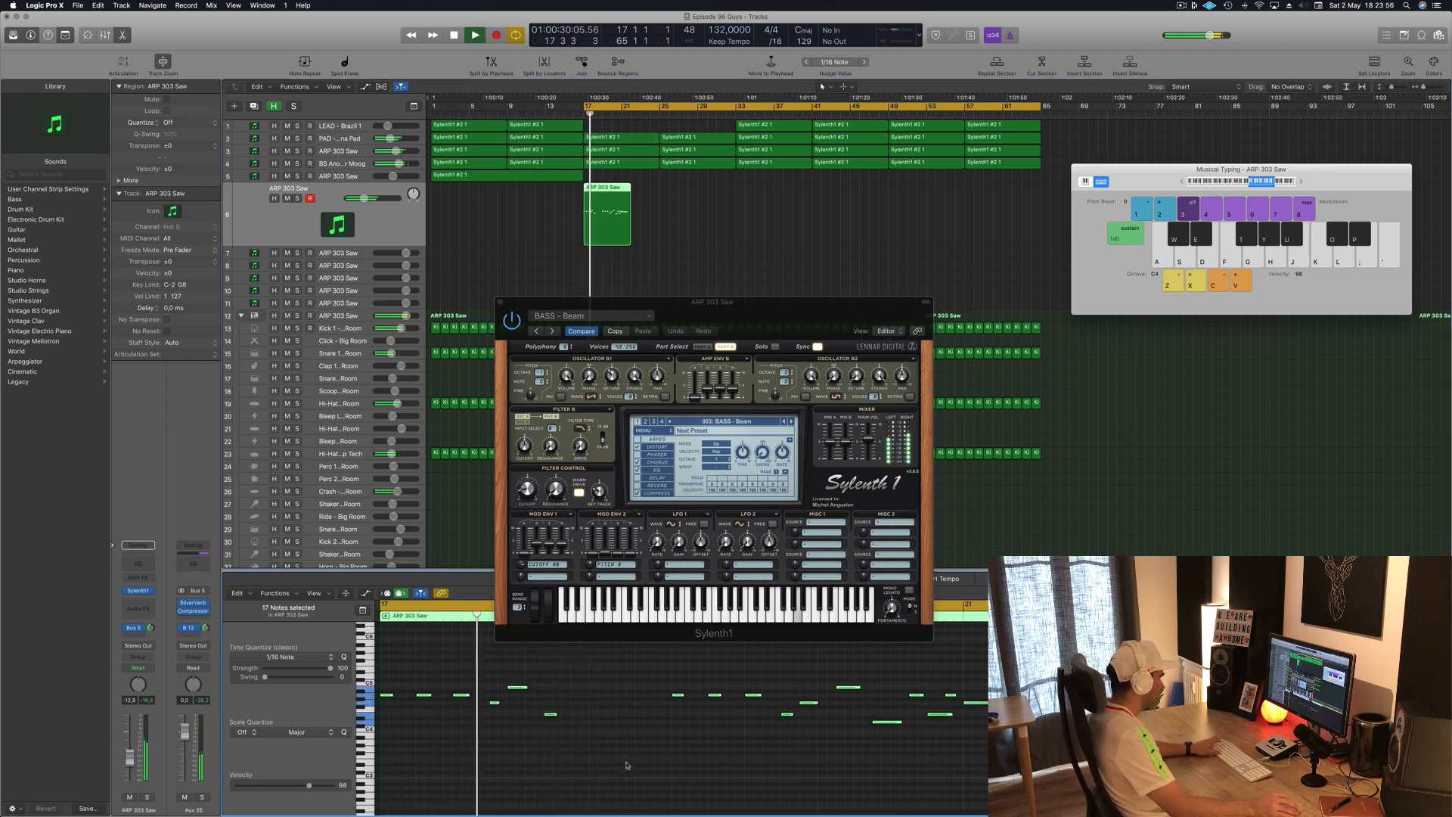
click(626, 757)
drag(815, 307, 1134, 151)
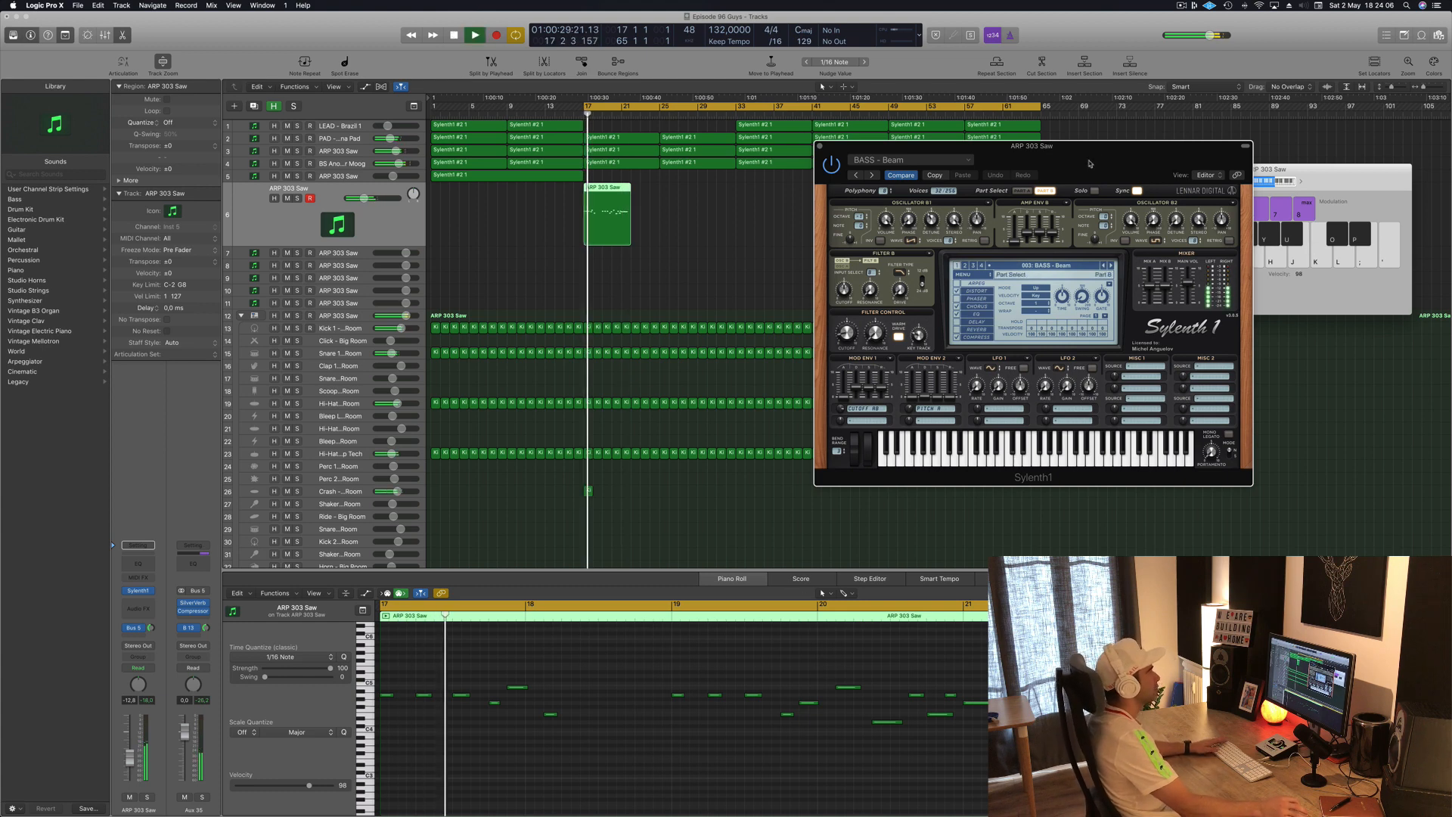
drag(1099, 161, 1025, 188)
key(space)
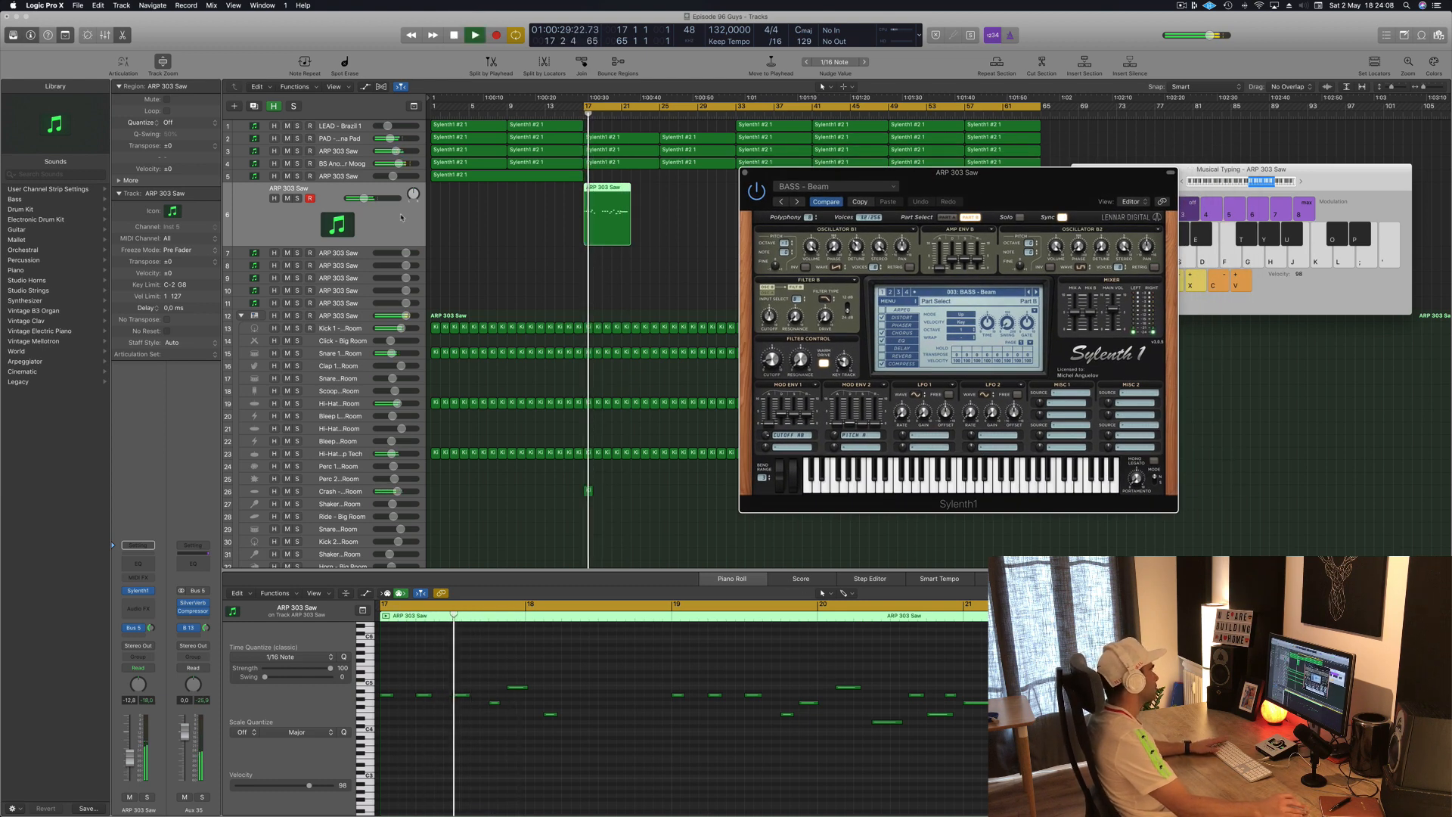
drag(1001, 187, 1036, 220)
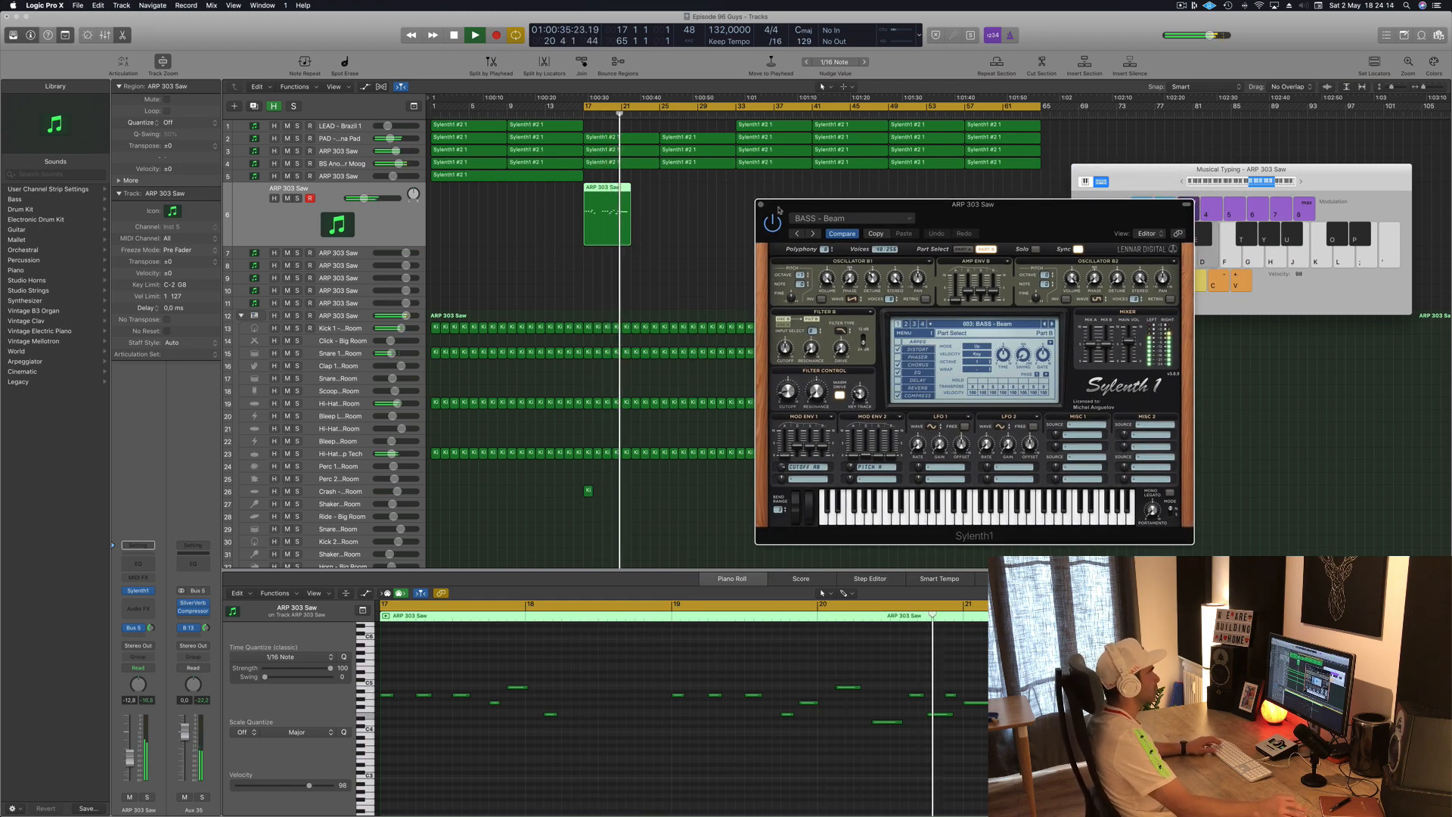
drag(854, 205, 925, 193)
Copy the melody region to bar 25 and shorten the cycle range to bars 17 to 33.
drag(603, 187, 683, 190)
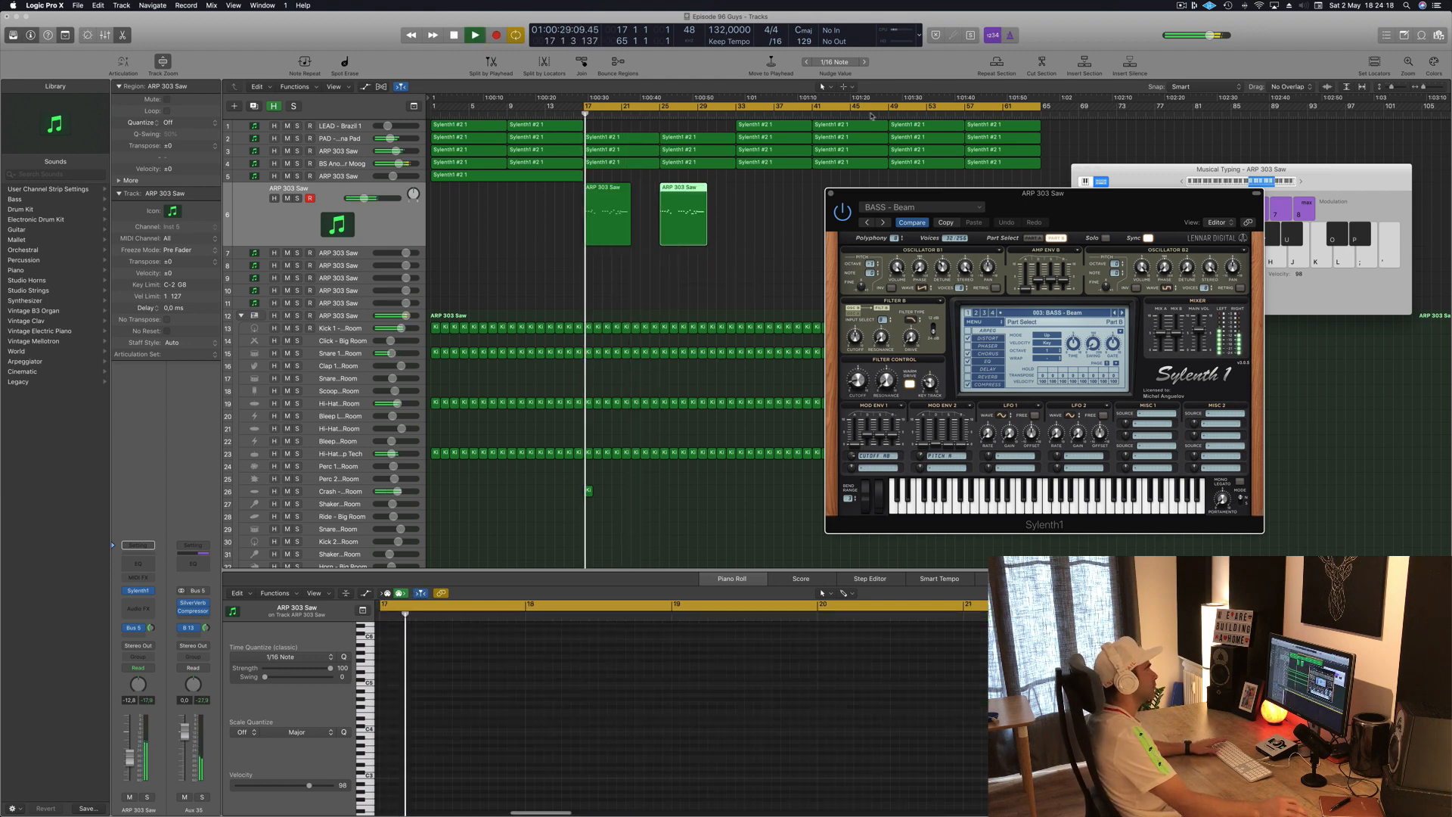
drag(1043, 108, 735, 128)
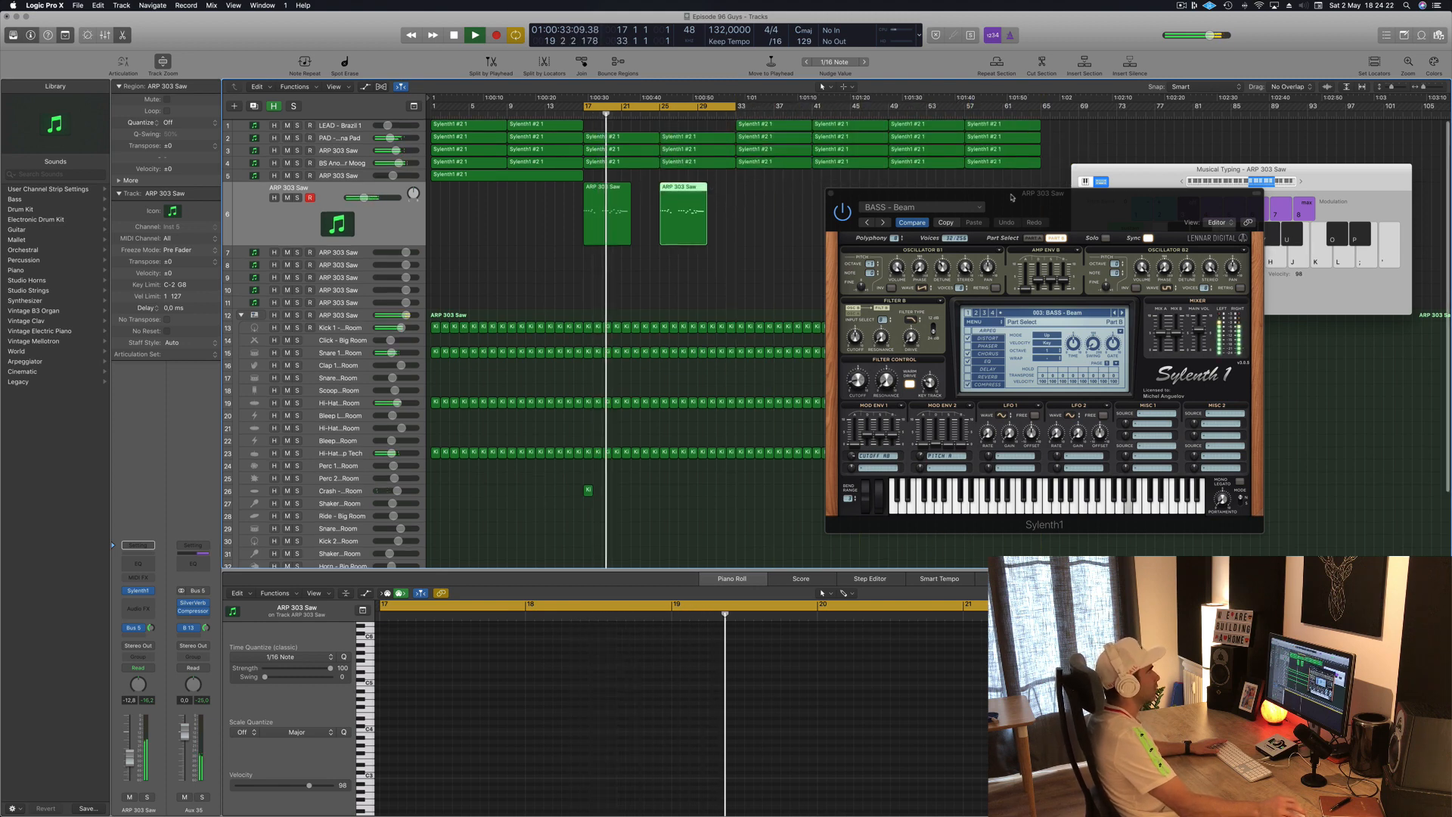
drag(1053, 205, 1086, 185)
Extend the first melody region to end at bar 25 and restart playback from bar 17.
click(605, 184)
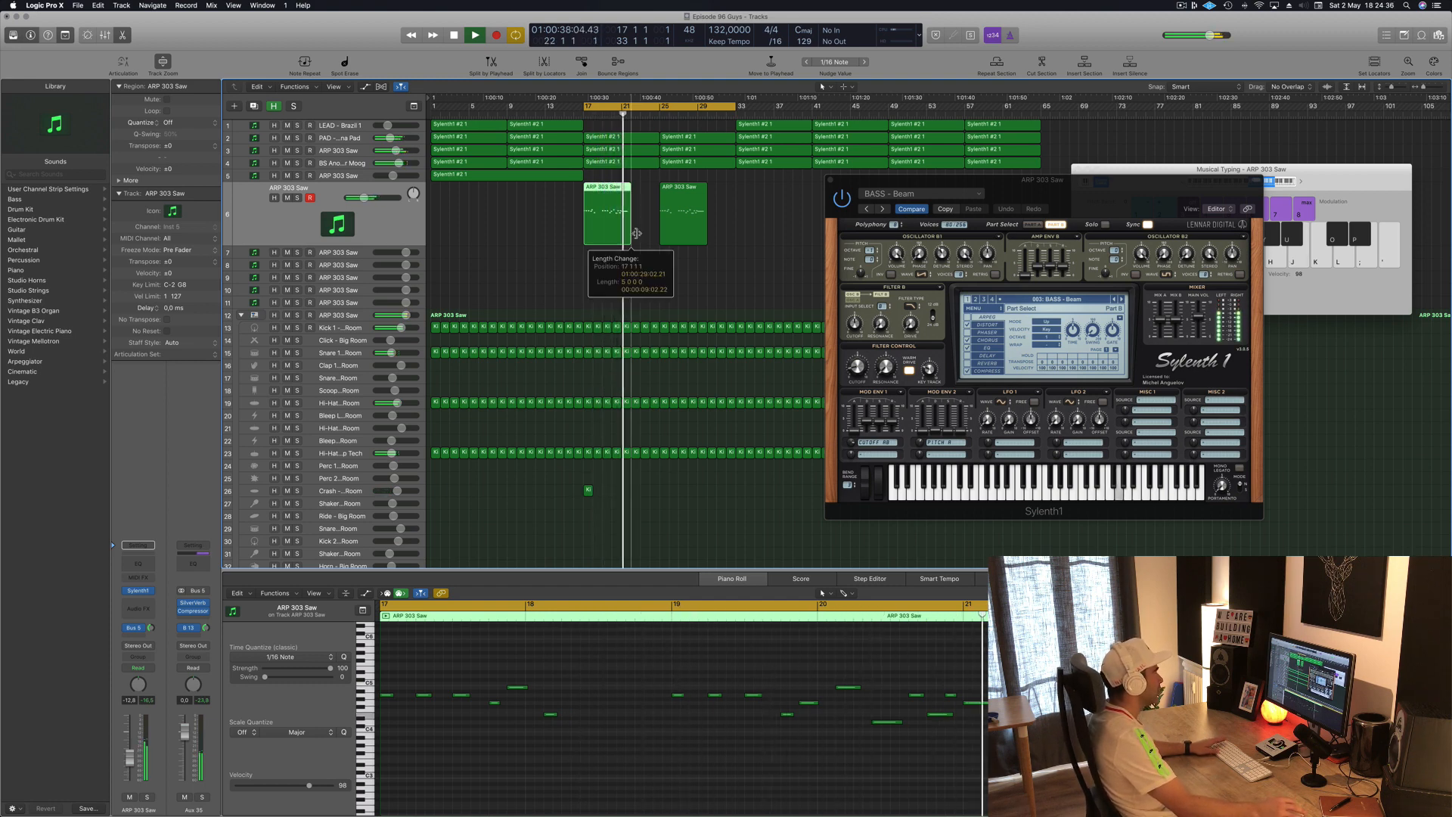
drag(656, 233, 655, 233)
key(space)
key(space)
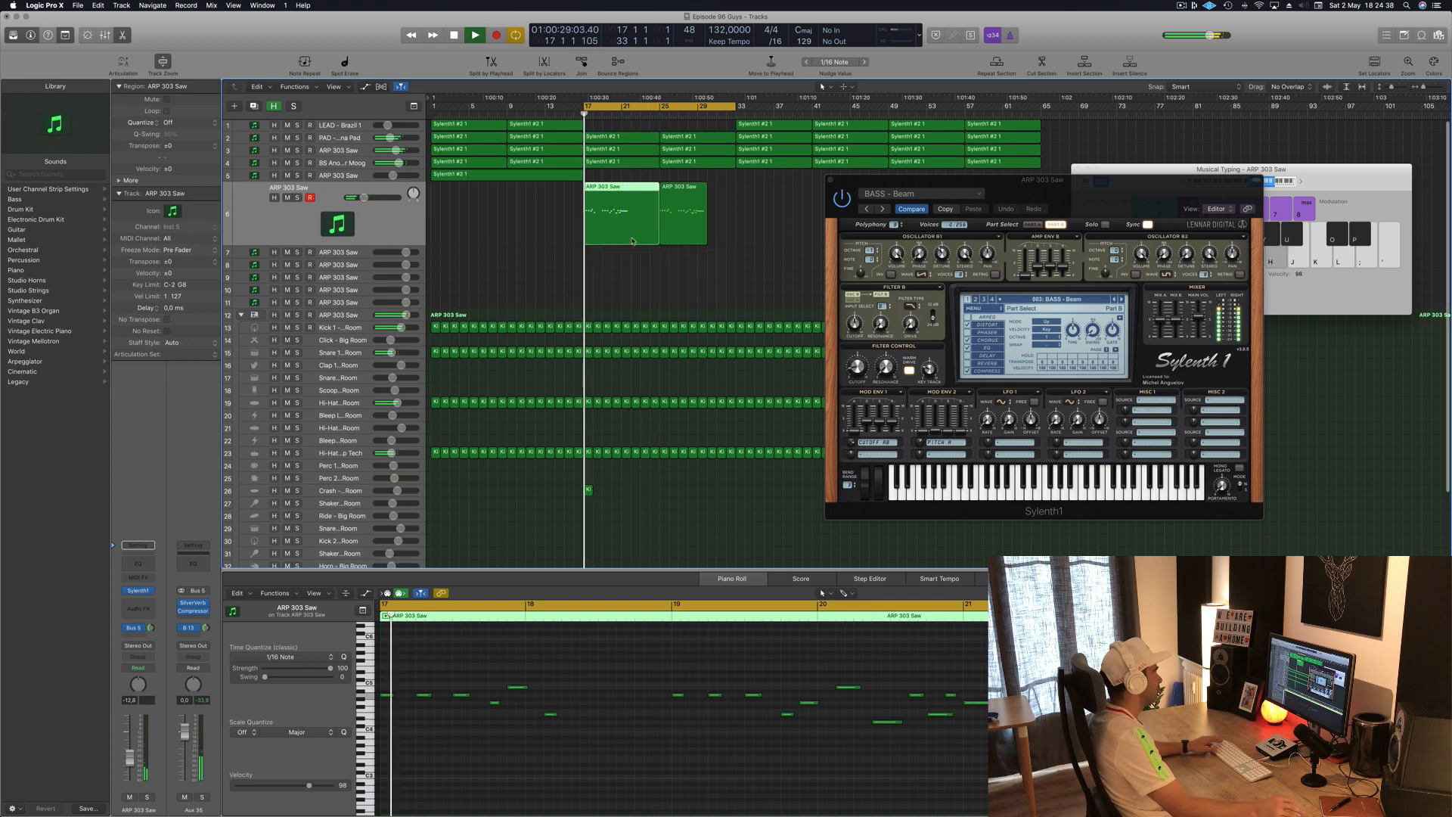
Move the second phrase's eleven notes in the extended region from bar 19 to bar 21.
scroll(580, 652, left, 6)
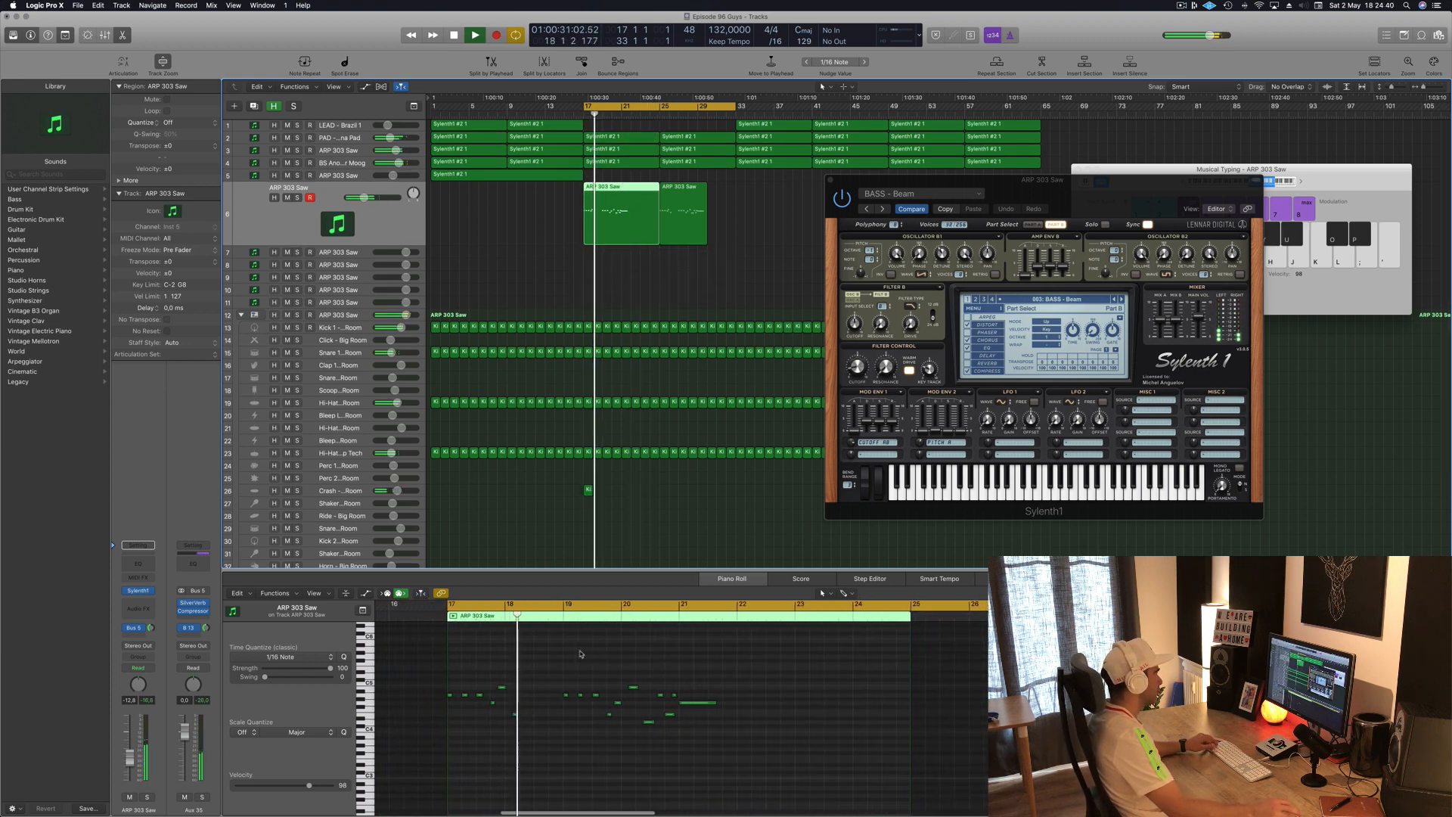
scroll(580, 653, right, 2)
scroll(580, 653, right, 2)
key(space)
drag(580, 653, 983, 765)
drag(605, 696, 786, 695)
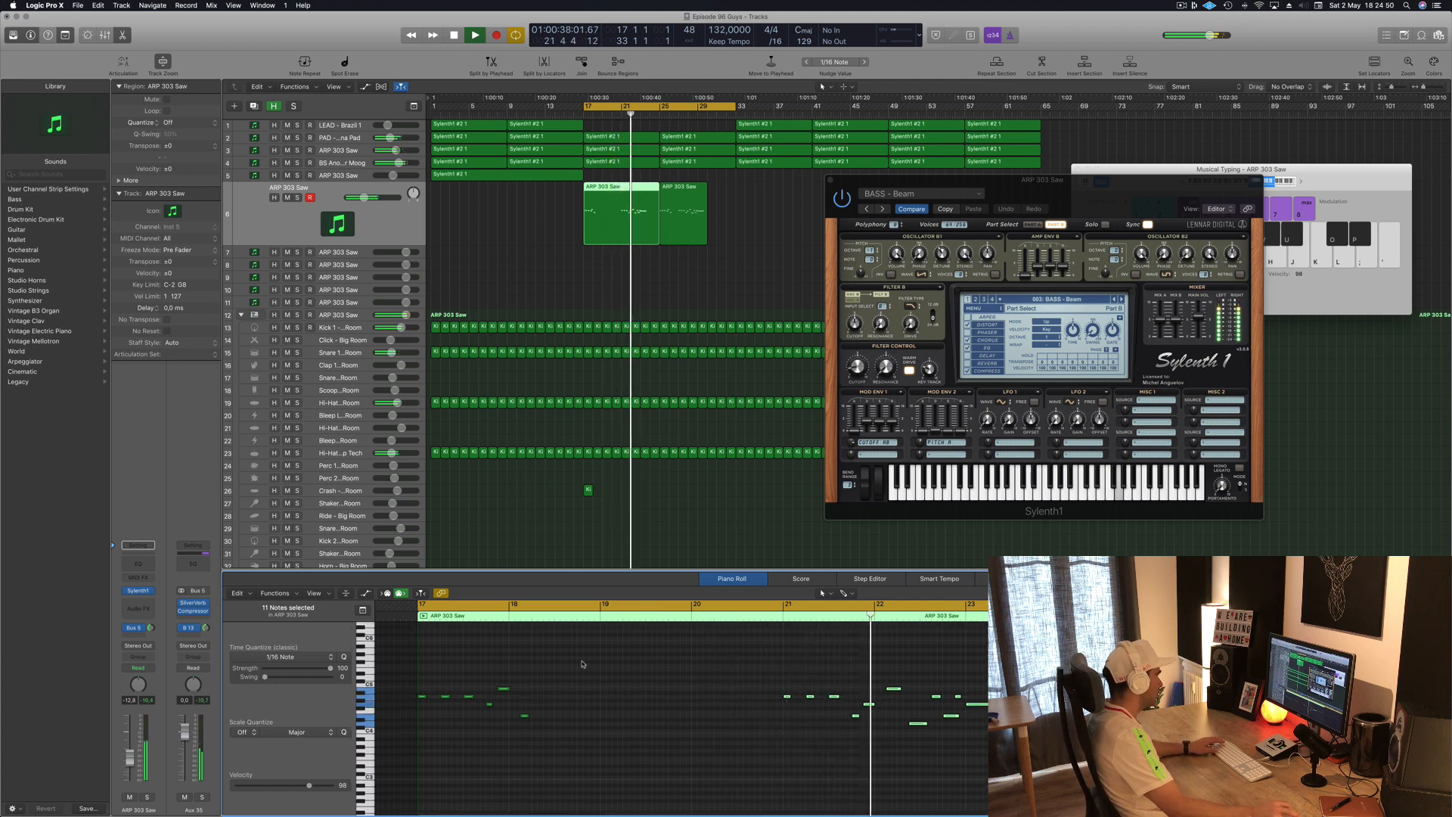
Copy the opening six-note phrase from bar 17 to bar 19 and start playback.
drag(582, 664, 416, 749)
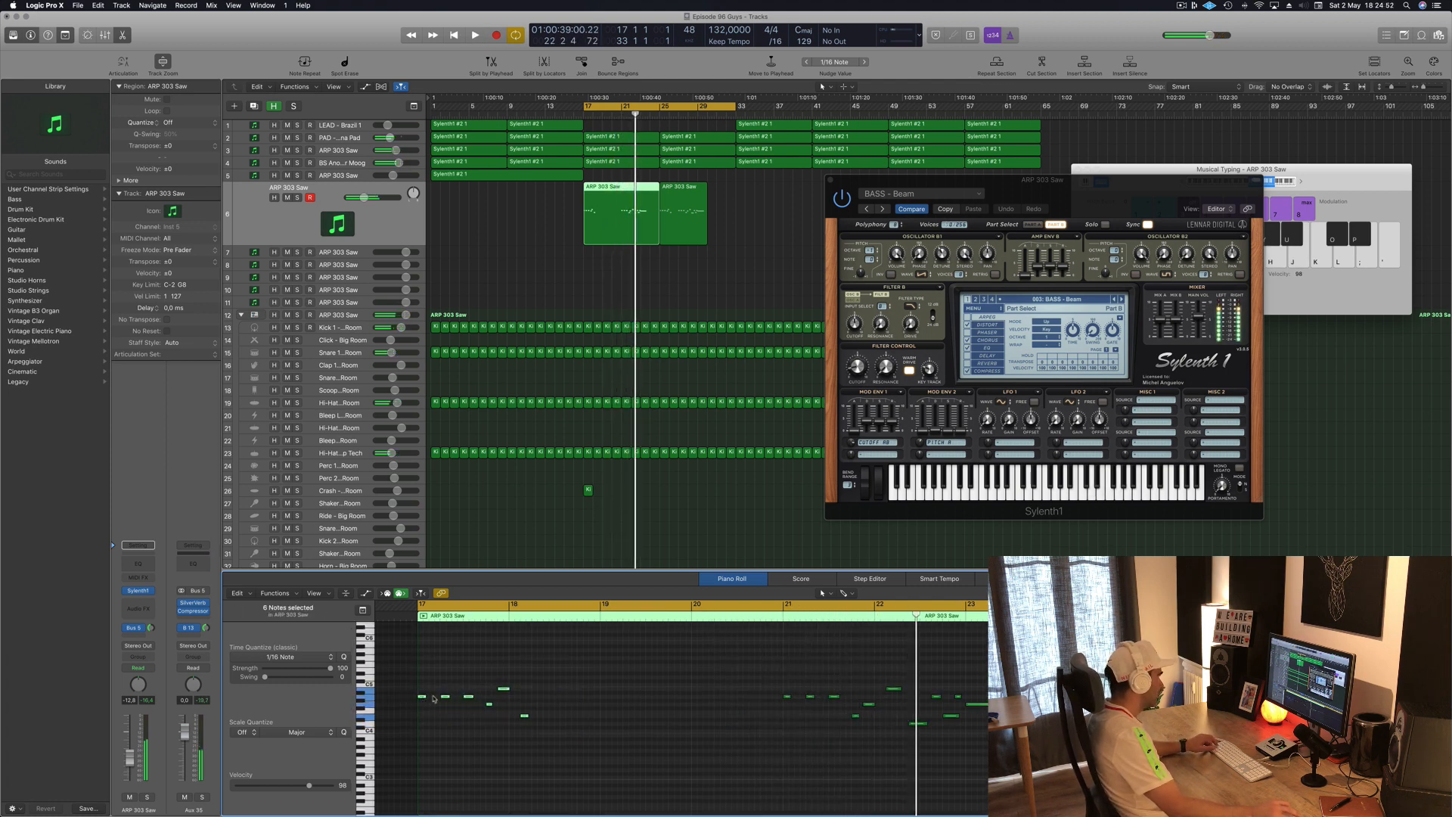
drag(433, 698, 602, 698)
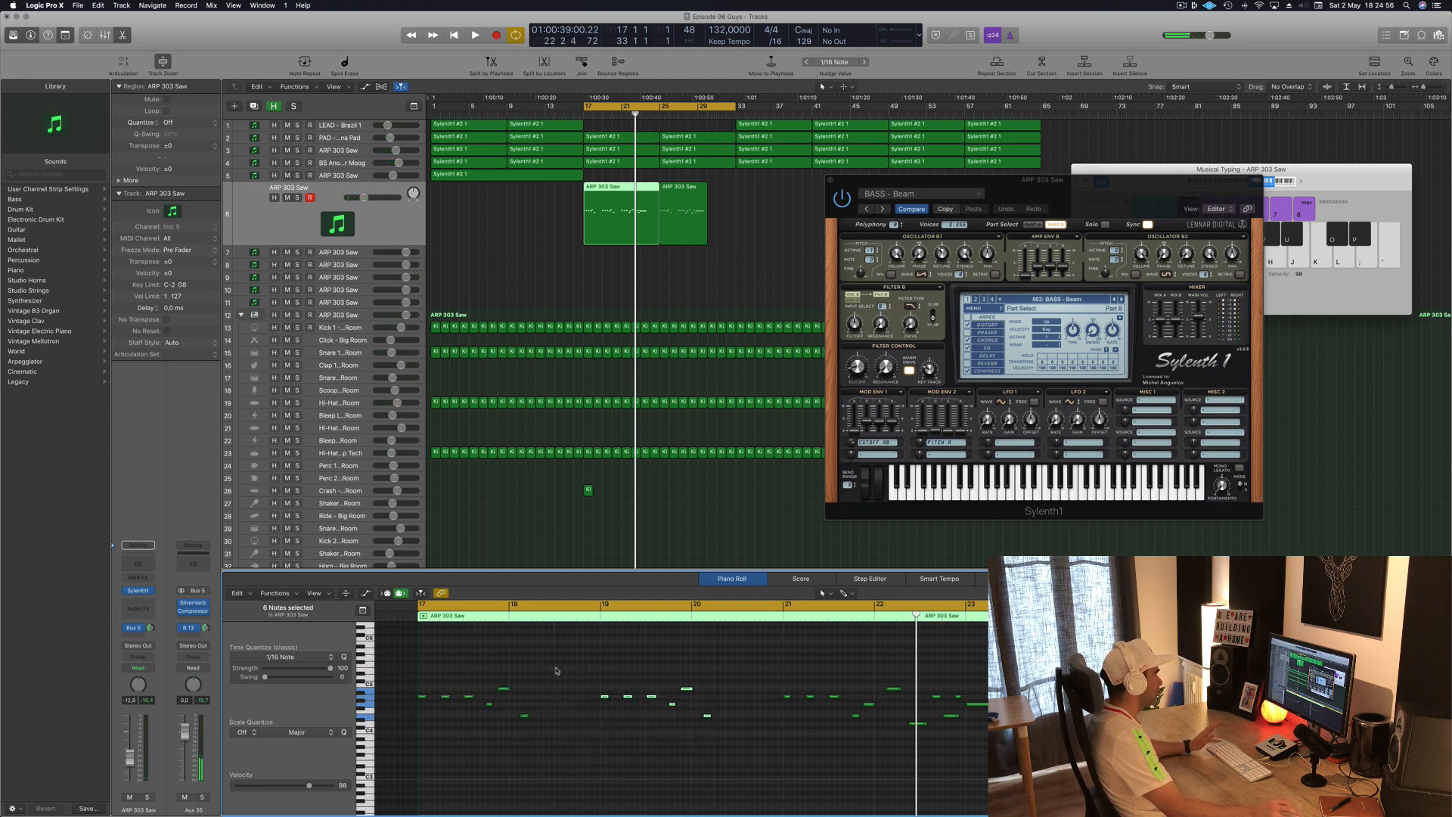
key(space)
Replace the region at bar 25 with a copy of the edited eight-bar melody region and replay from bar 17.
click(667, 189)
key(Delete)
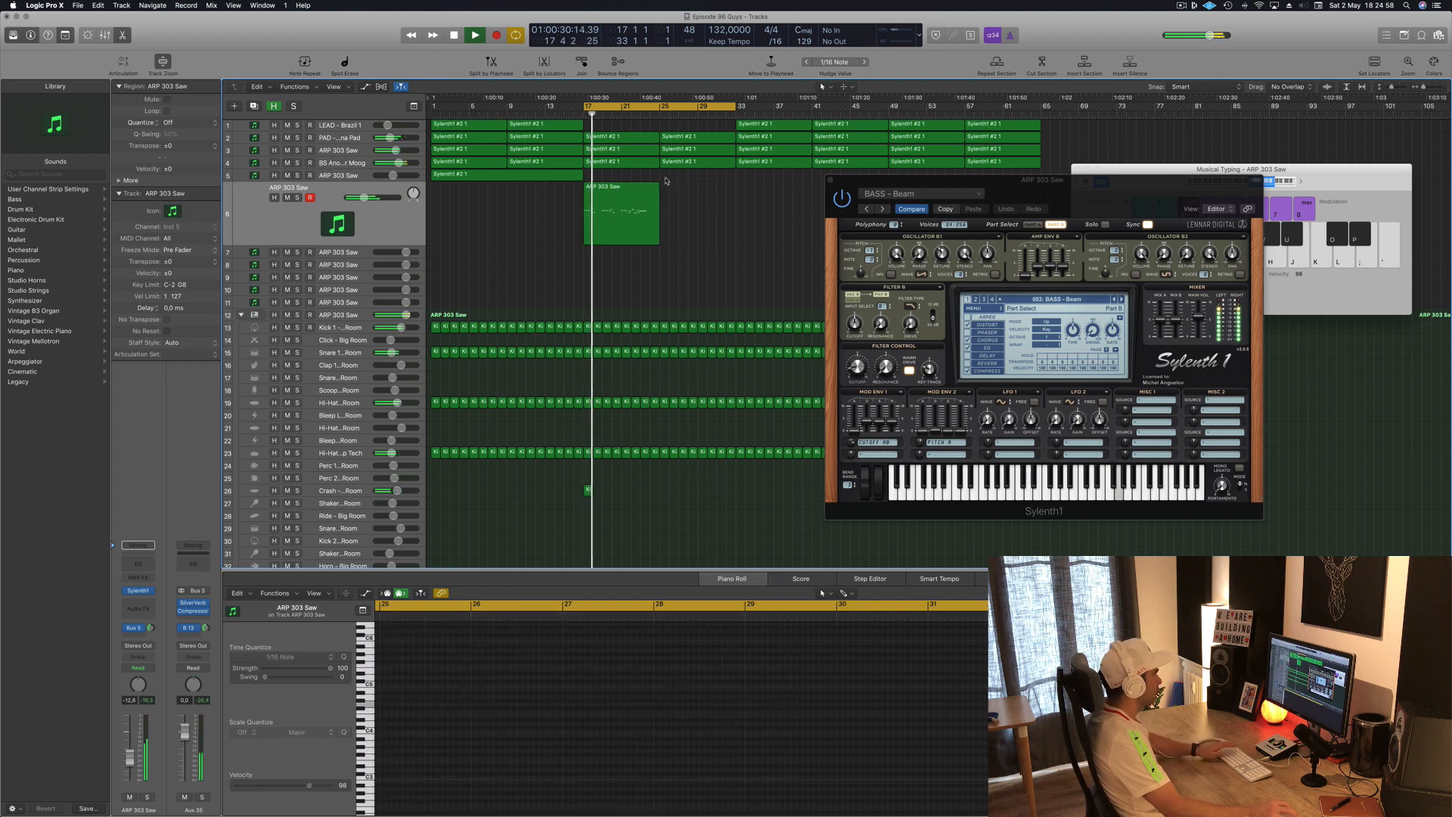
click(621, 214)
drag(620, 214, 696, 214)
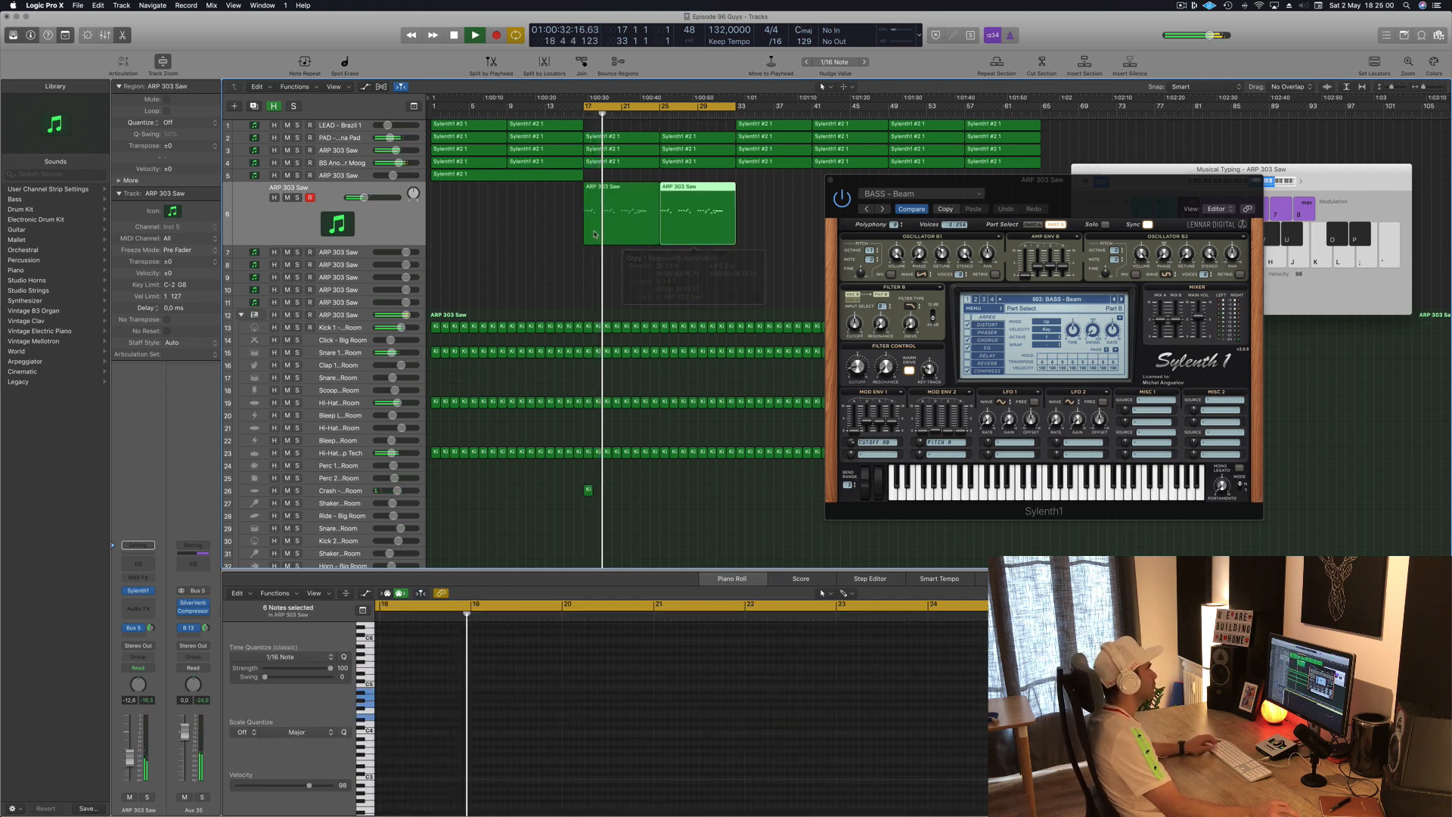
click(595, 235)
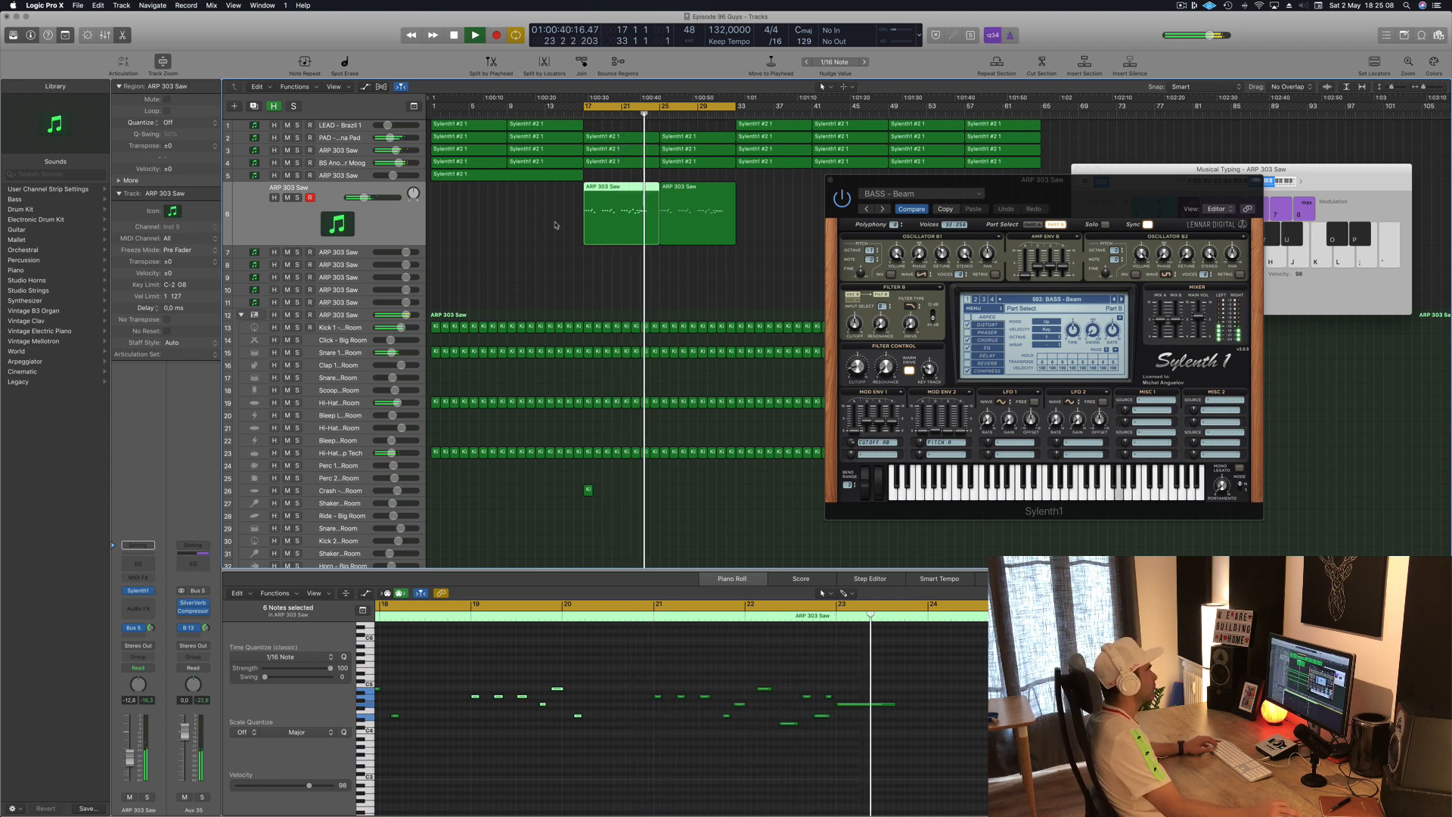
click(696, 215)
key(space)
Copy the bar 17 melody region onto the track below and remove every note except the long one at bar 23.
click(623, 205)
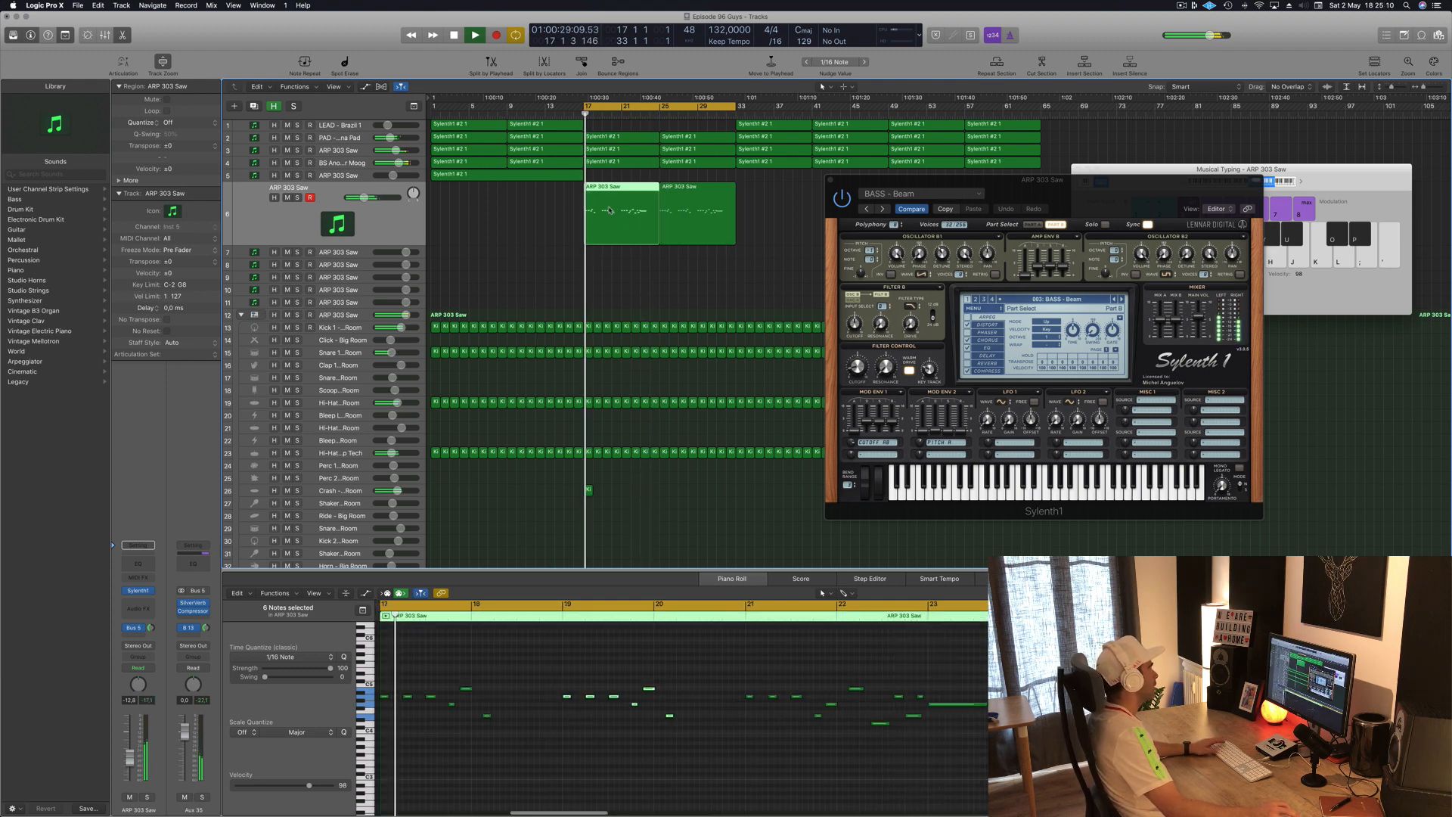
drag(623, 205, 633, 252)
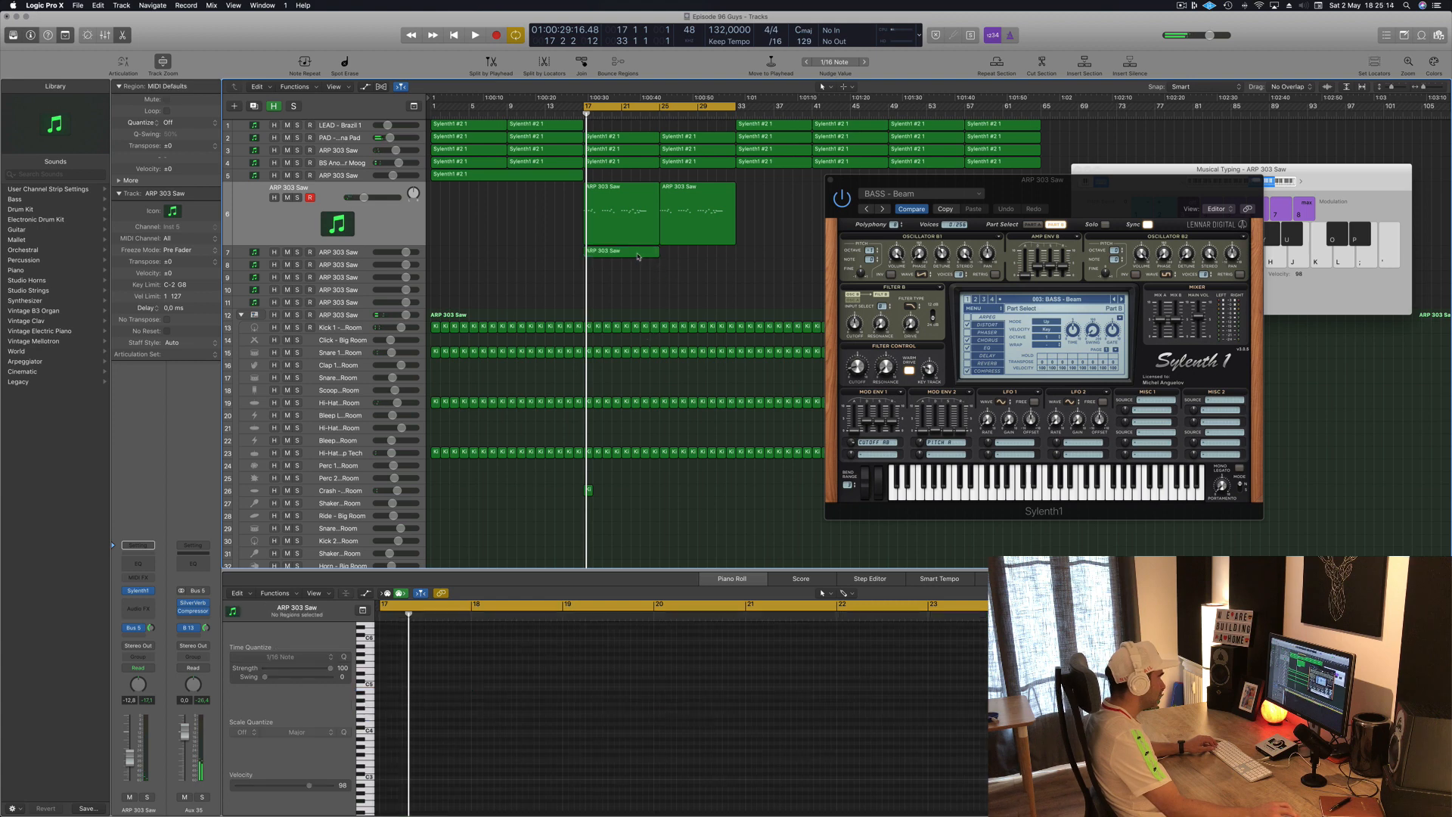
scroll(659, 683, down, 2)
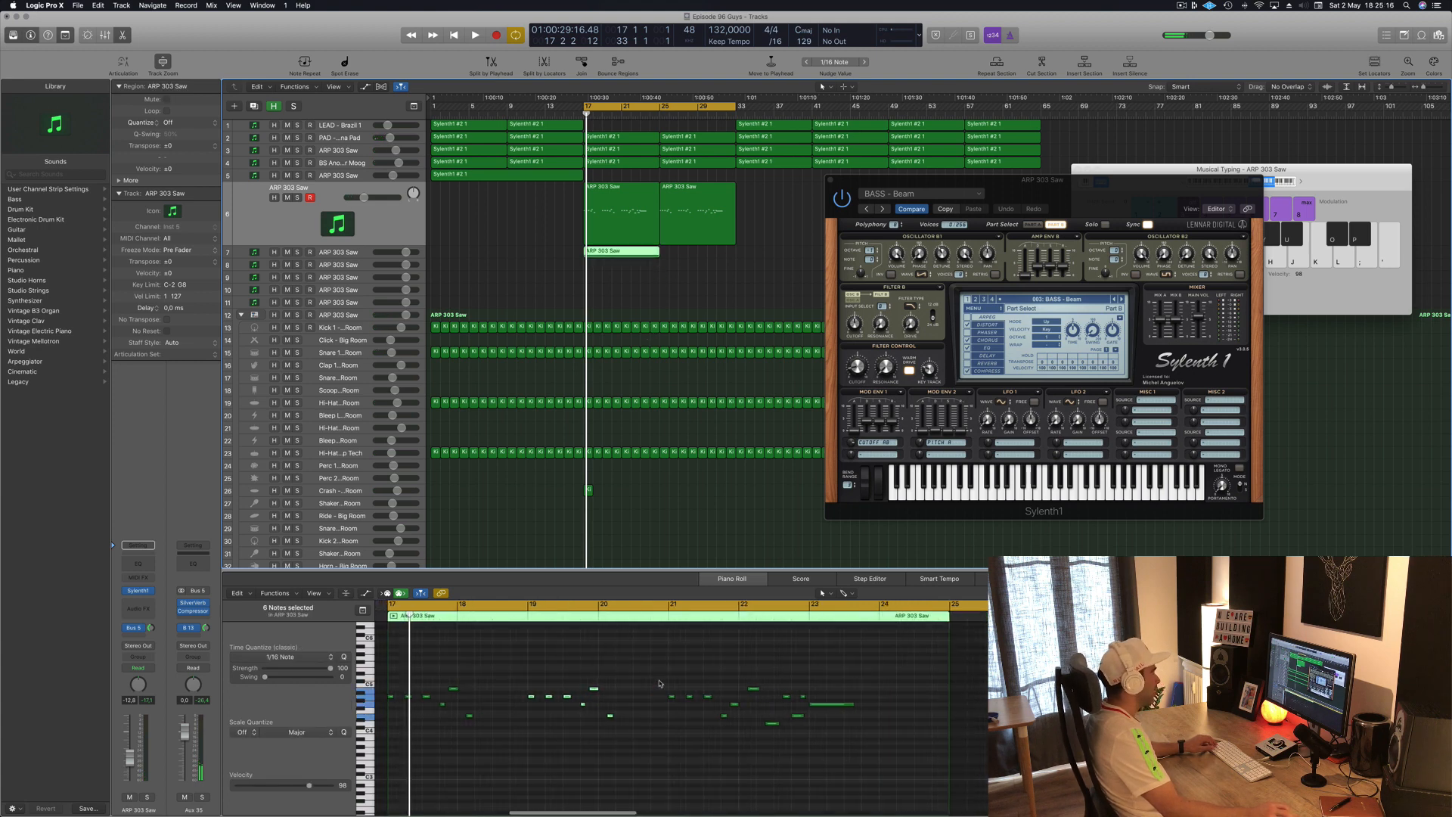
drag(804, 674, 375, 766)
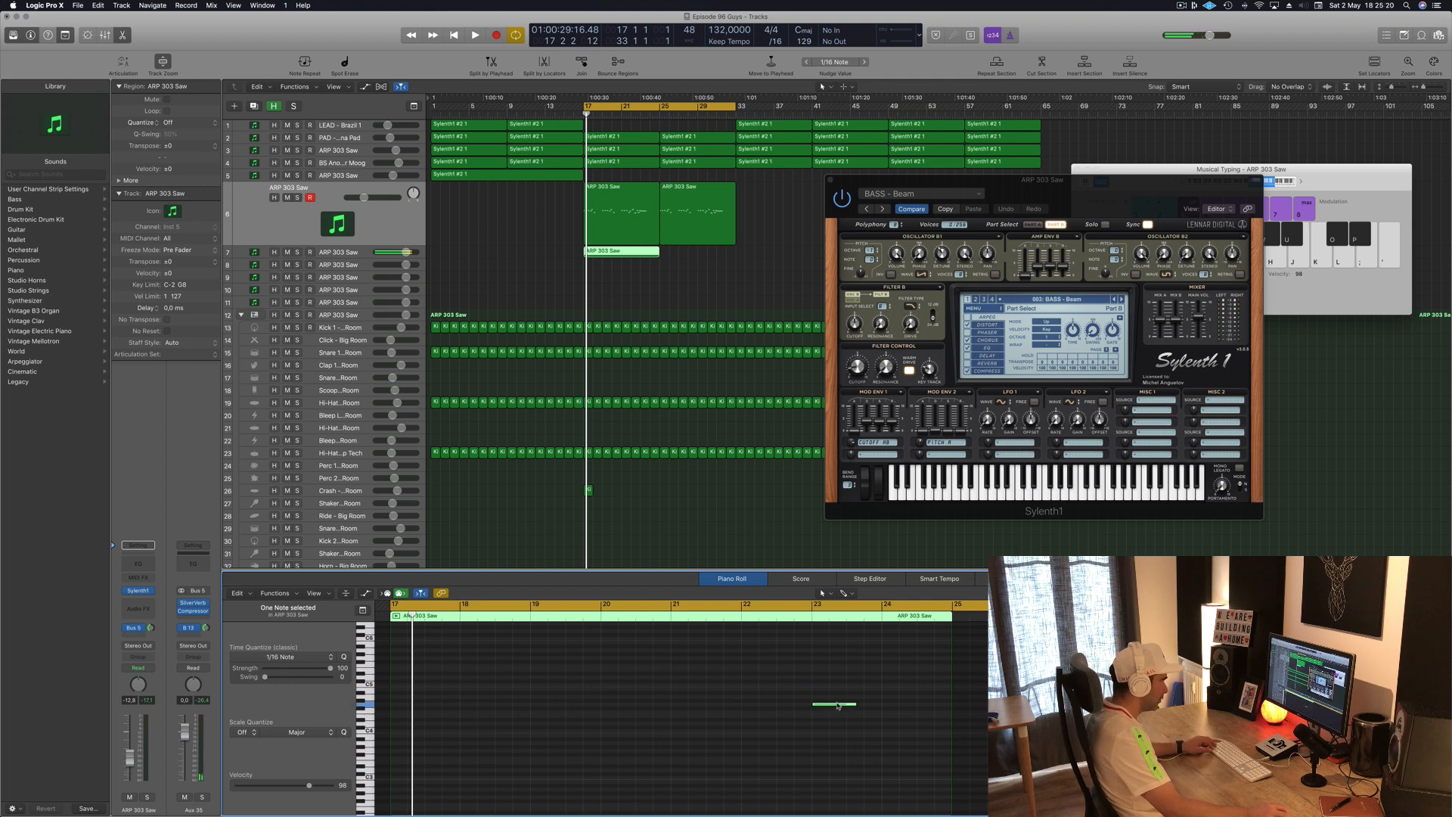
Move the long G4 note to bar 24 and copy its region to bar 25.
key(space)
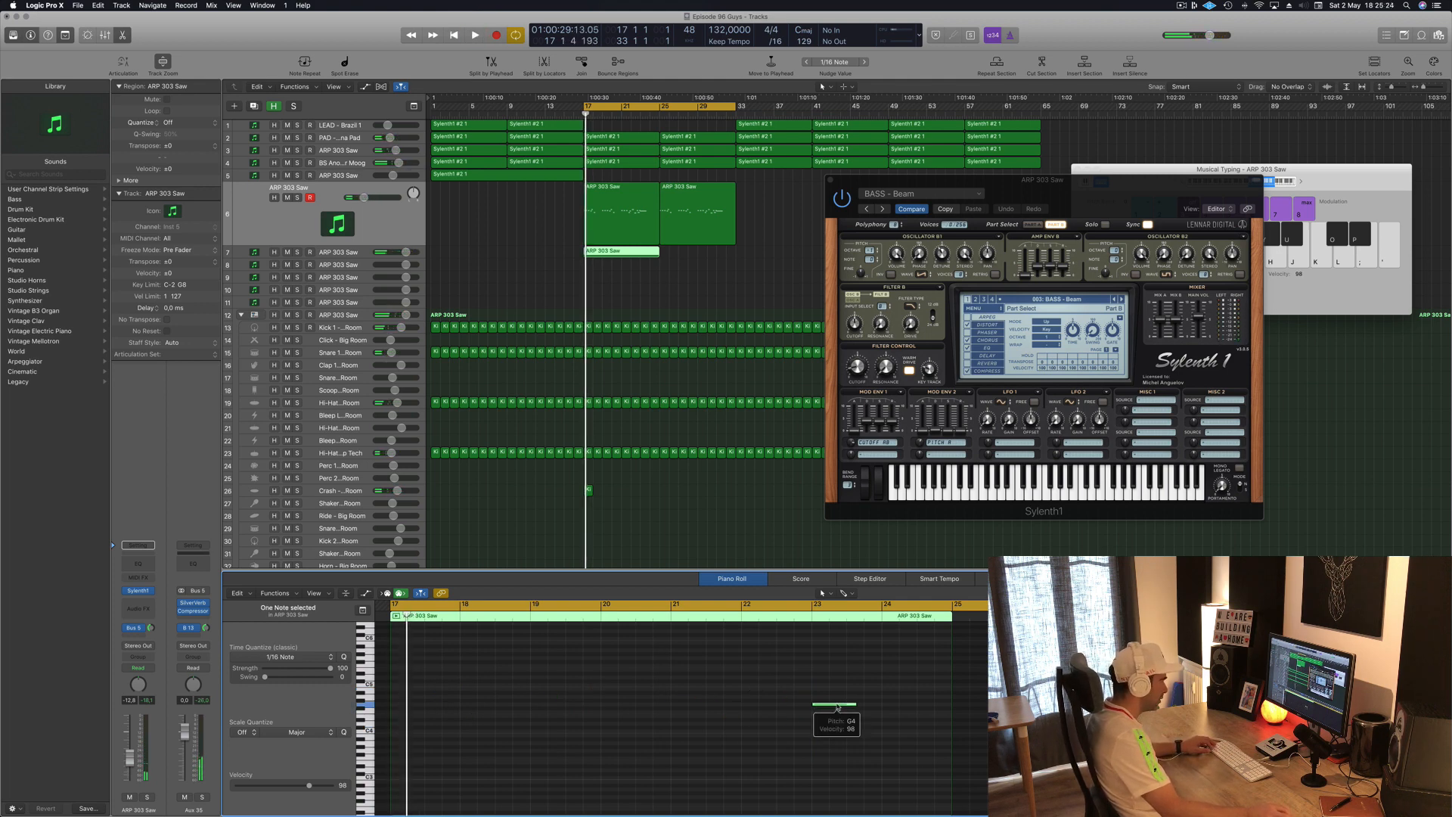
drag(837, 706, 905, 707)
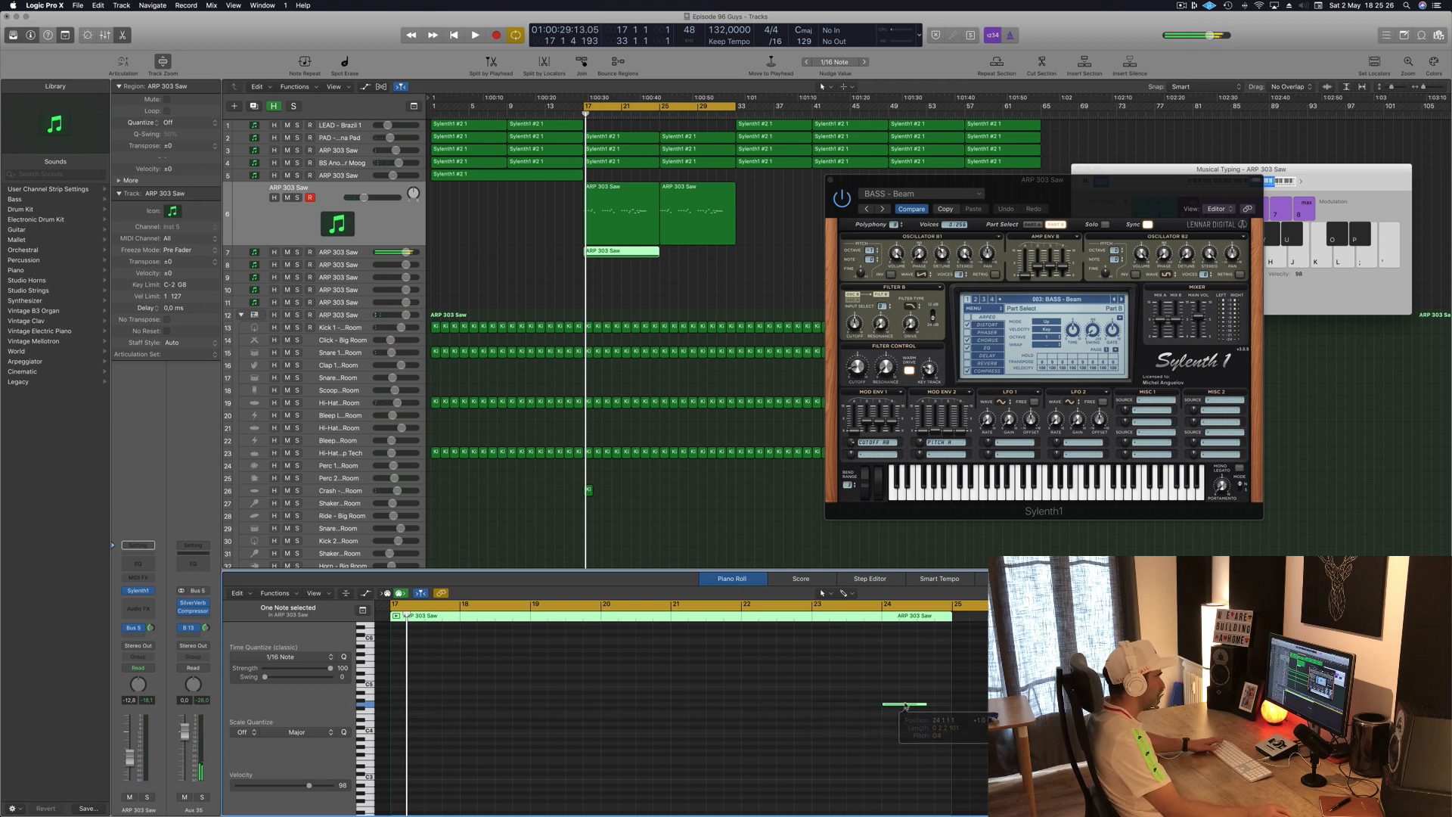
drag(623, 252, 697, 257)
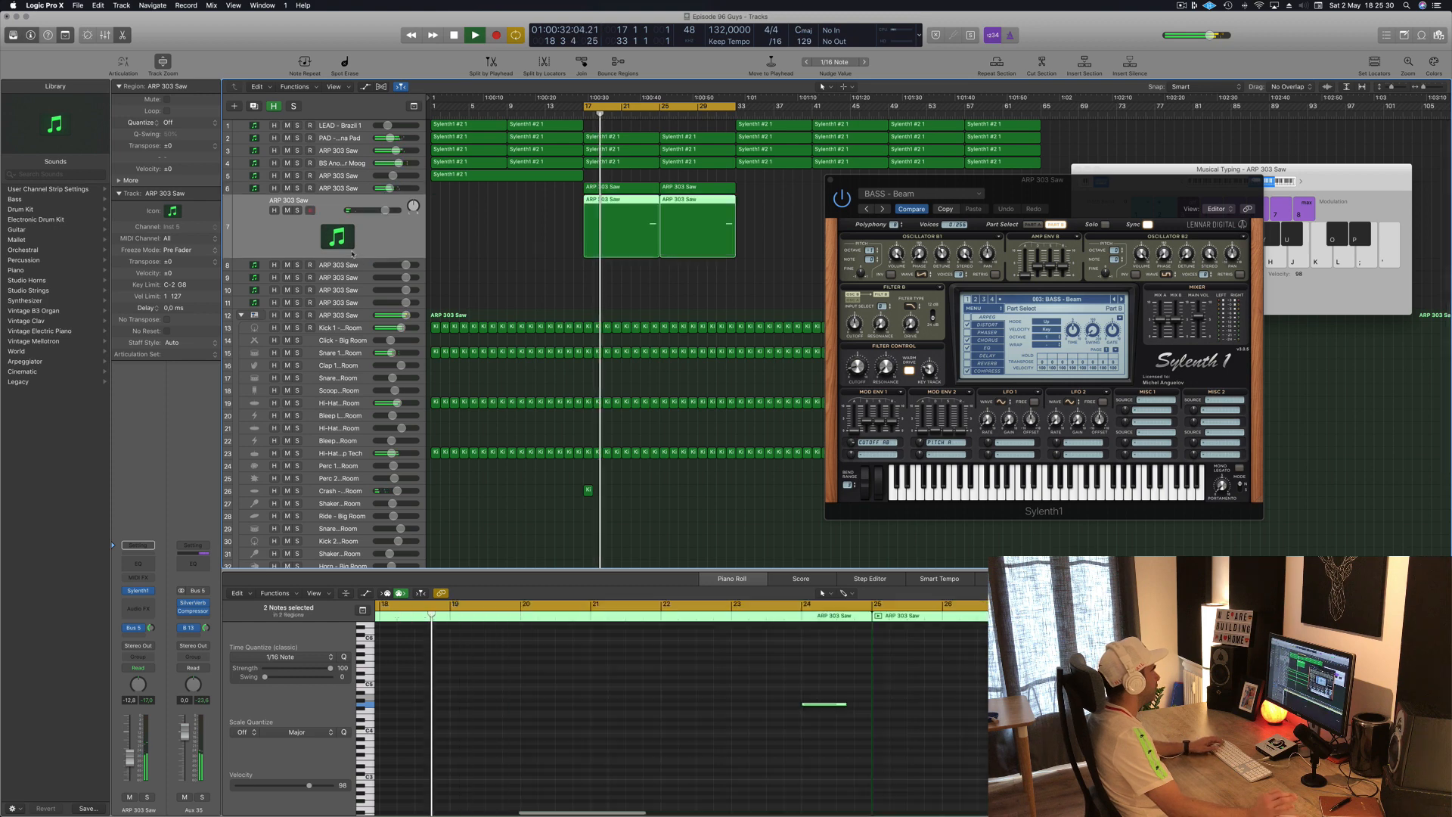
Duplicate the BASS - Beam melody track with its settings and move the two long-note regions onto the new track.
click(338, 188)
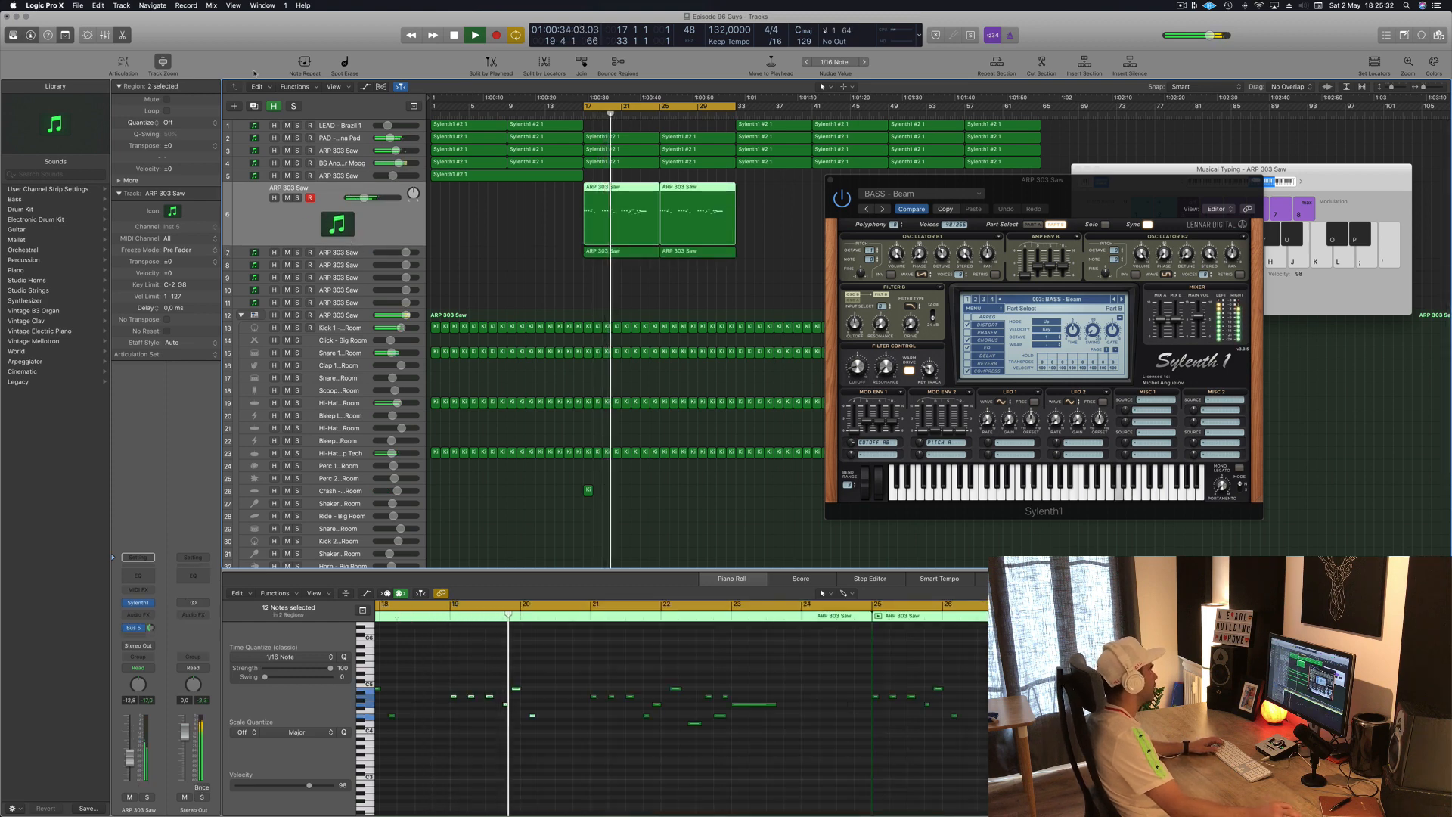
click(769, 252)
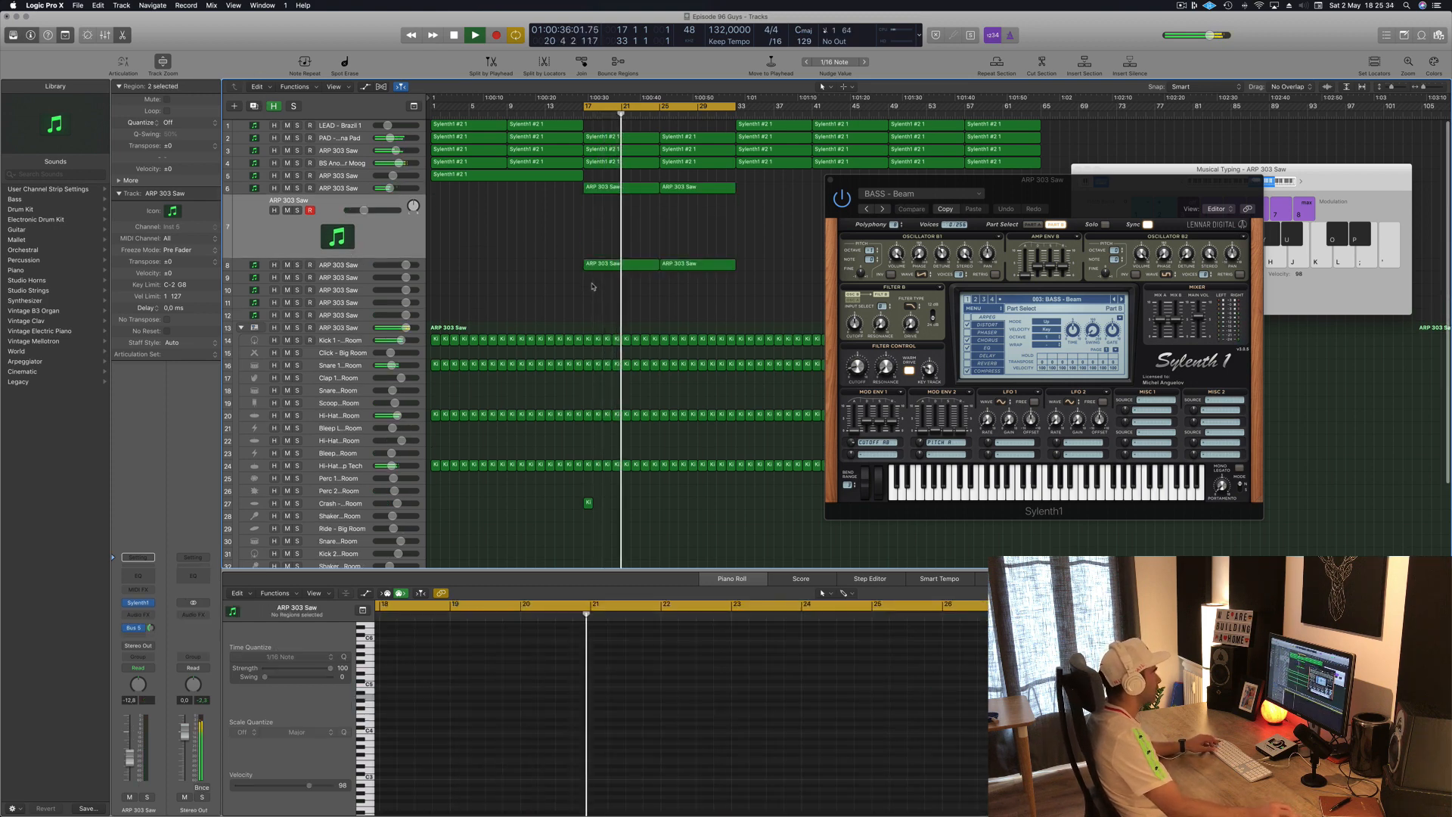
drag(769, 252, 767, 252)
drag(645, 263, 645, 243)
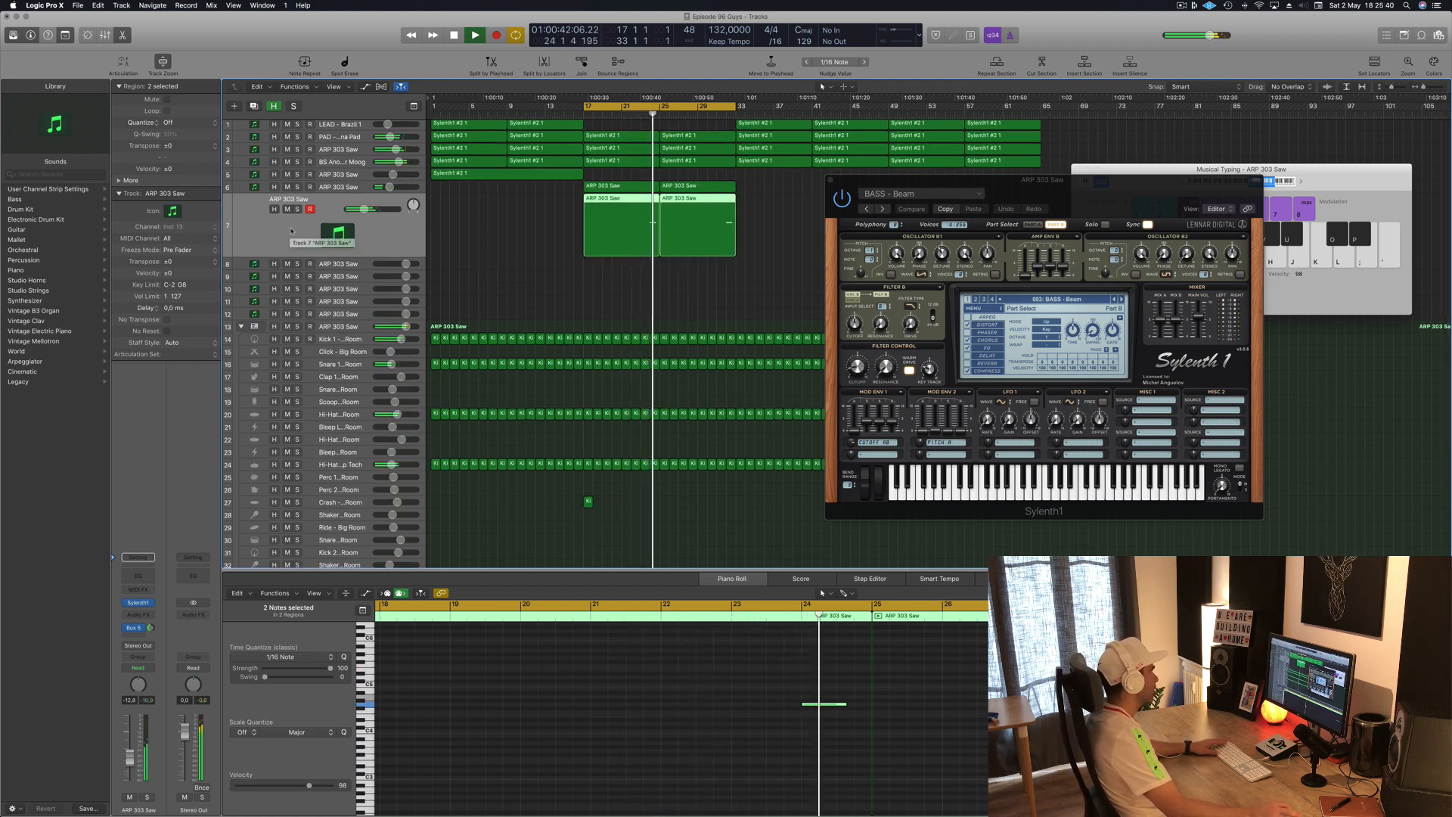
Open the new track's Sylenth1, switch its preset to 044: PAD - Back In Time, and restart playback from bar 17.
click(137, 602)
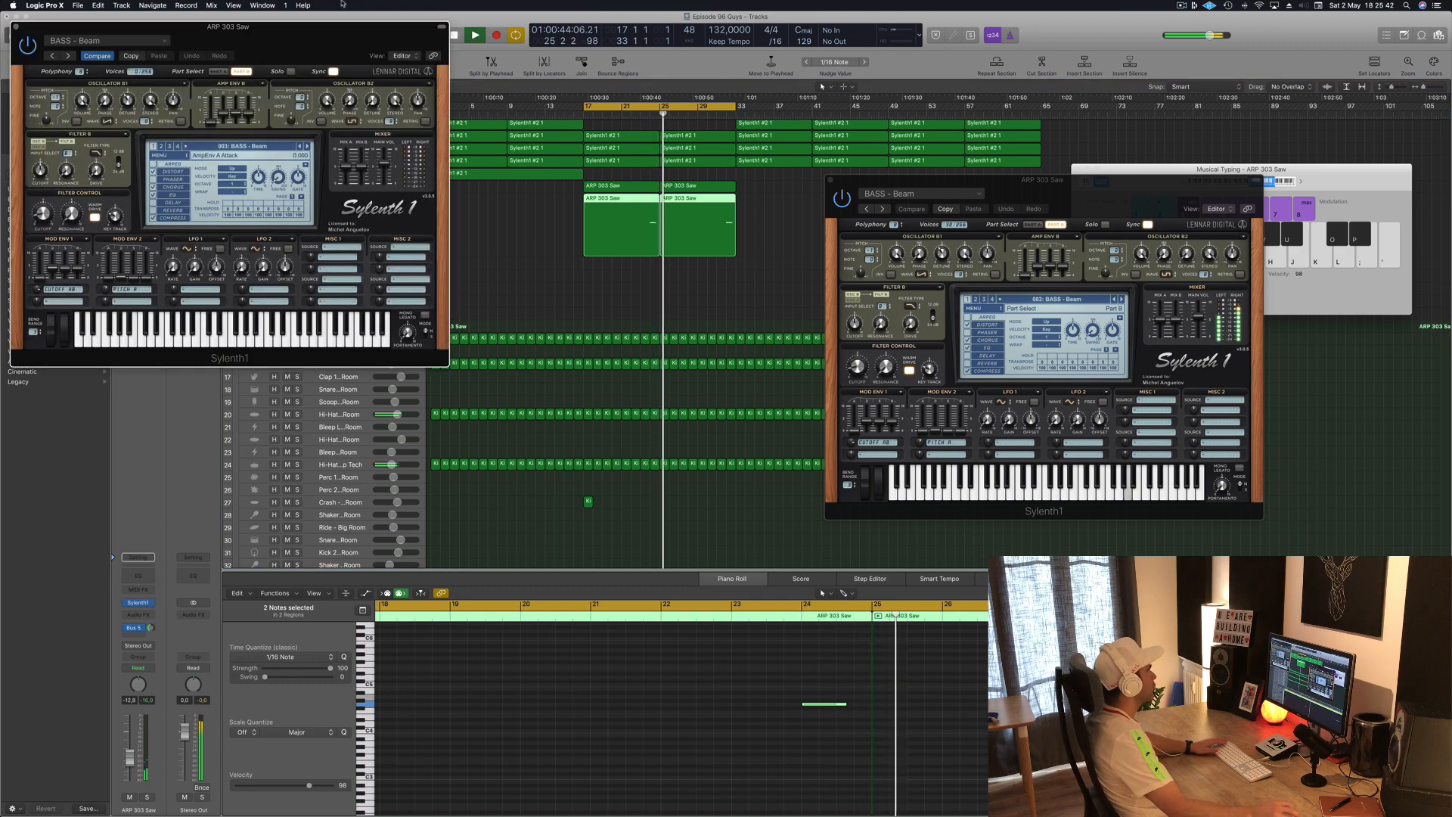
drag(228, 57, 1200, 178)
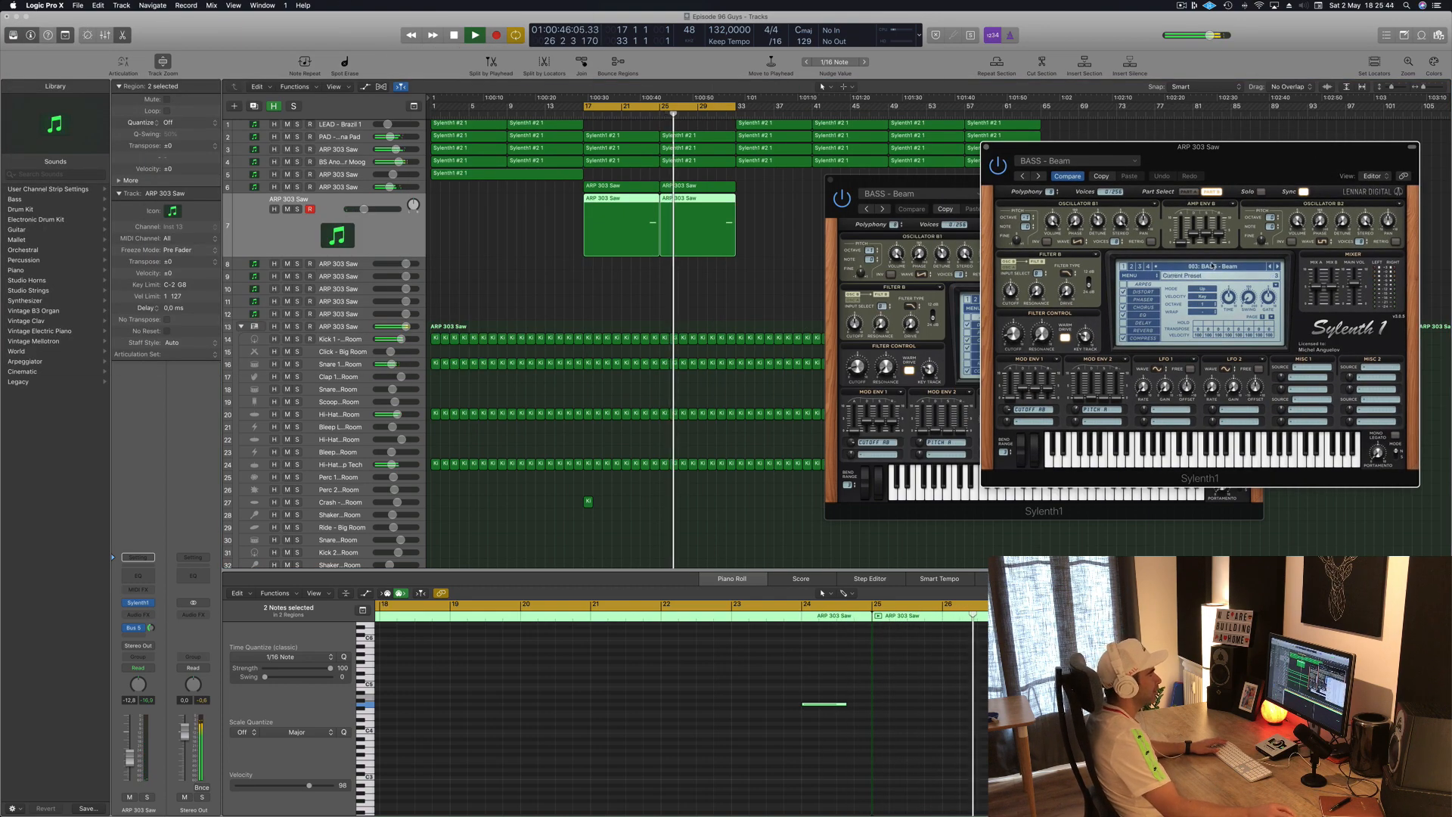
click(1213, 266)
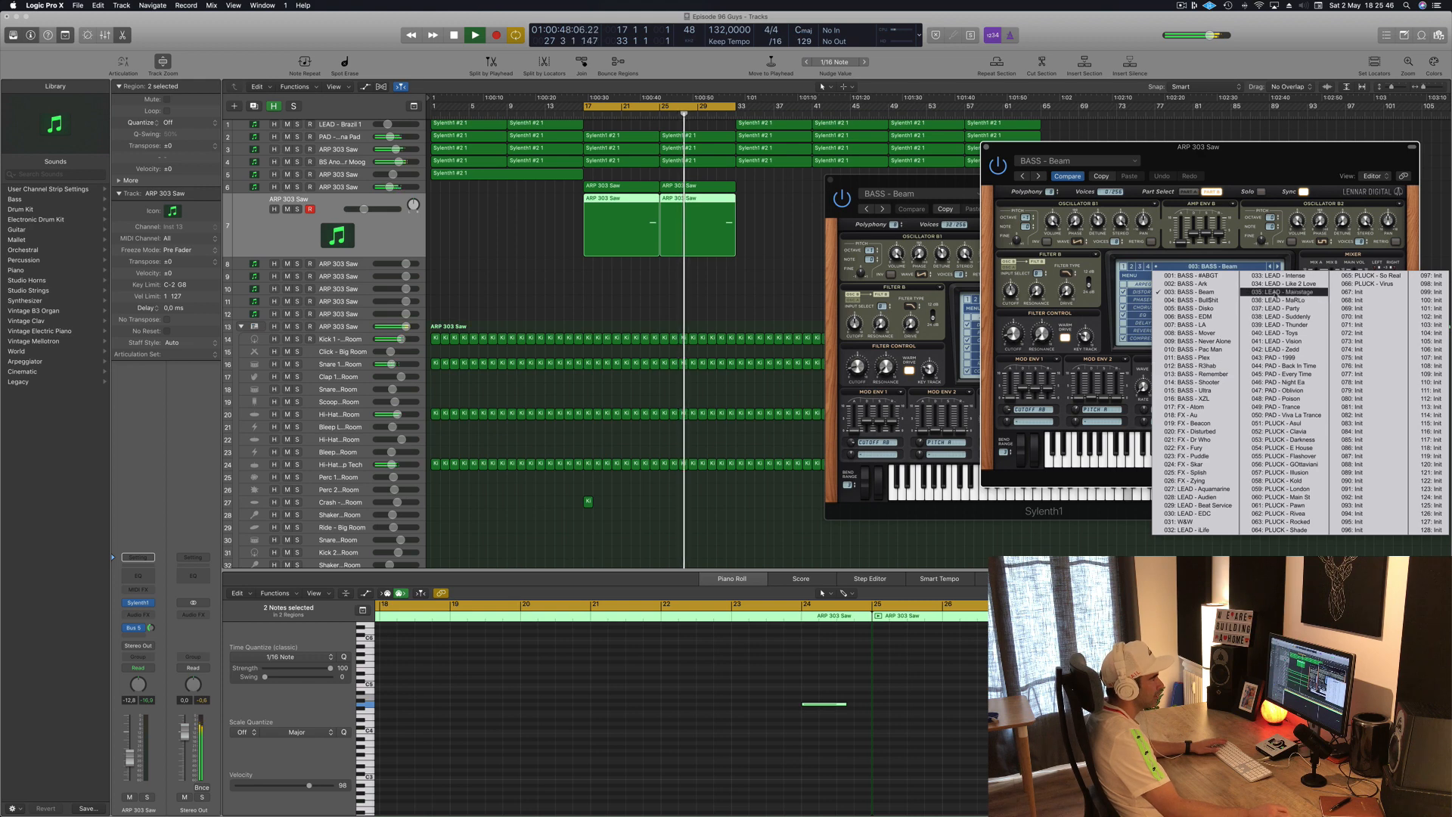
click(1278, 366)
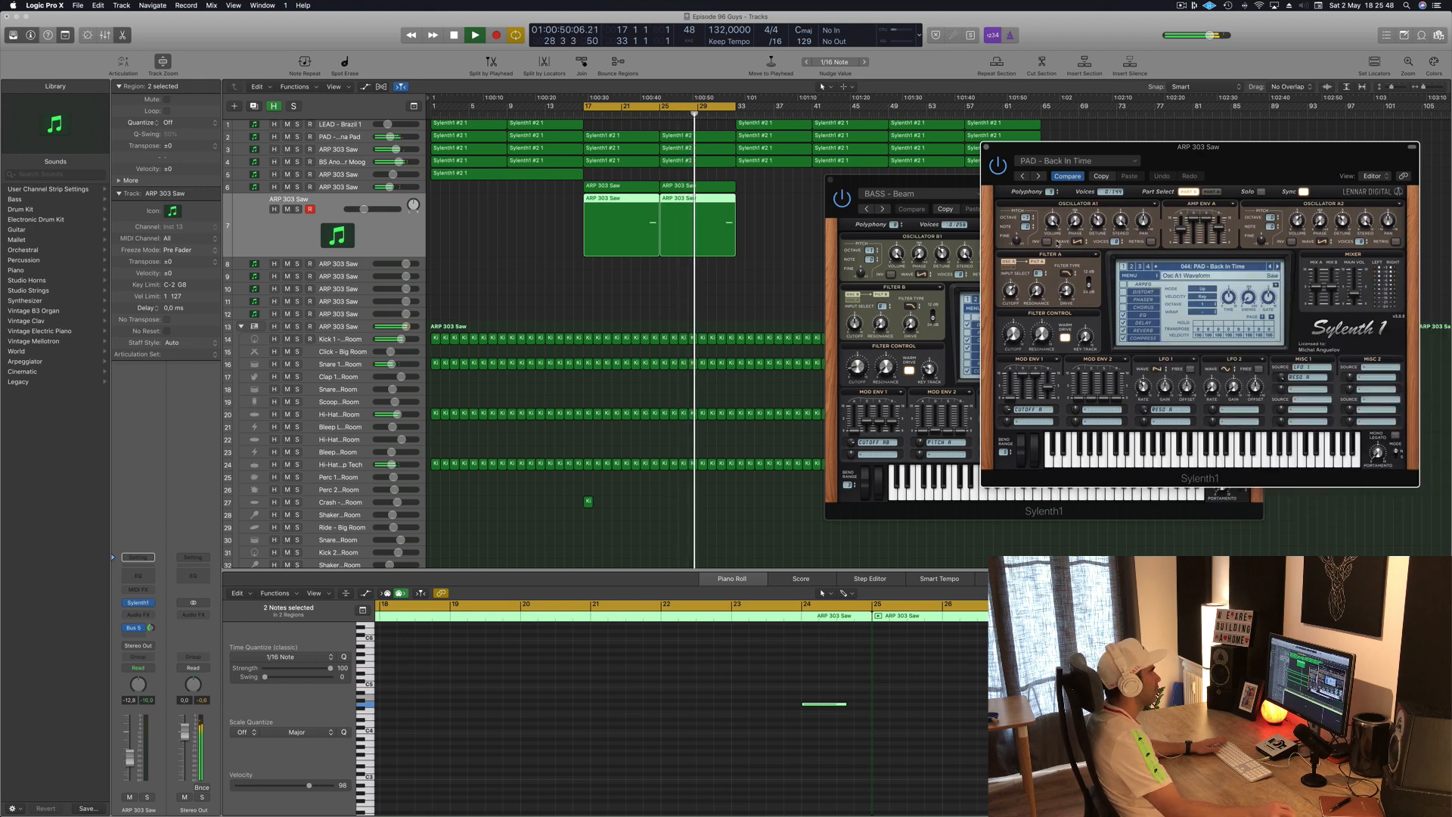
key(space)
key(space)
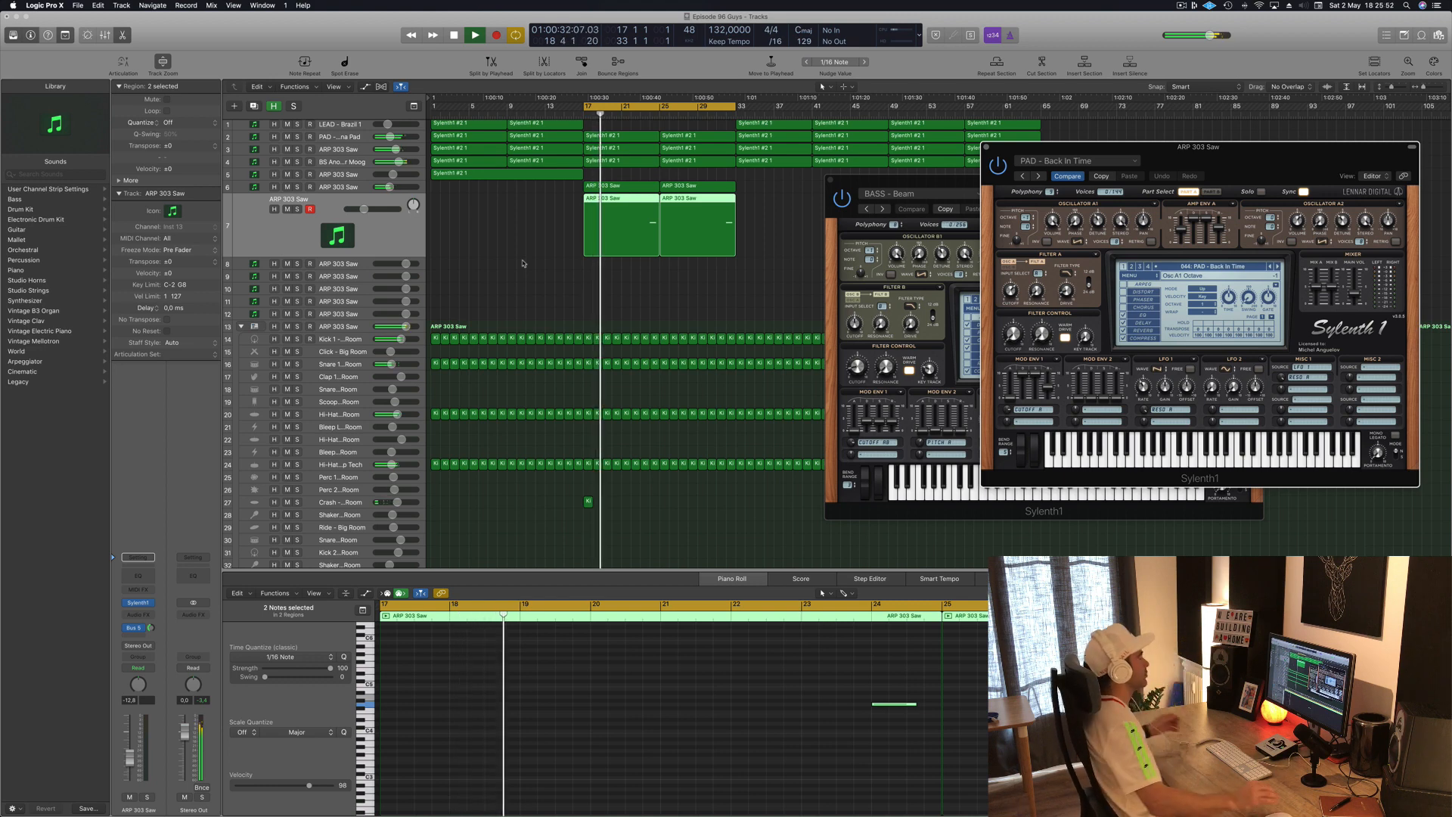
Raise the pad track's volume to about -6 dB while listening to the cycle, keeping its synth window out of the way.
drag(1074, 147, 1038, 197)
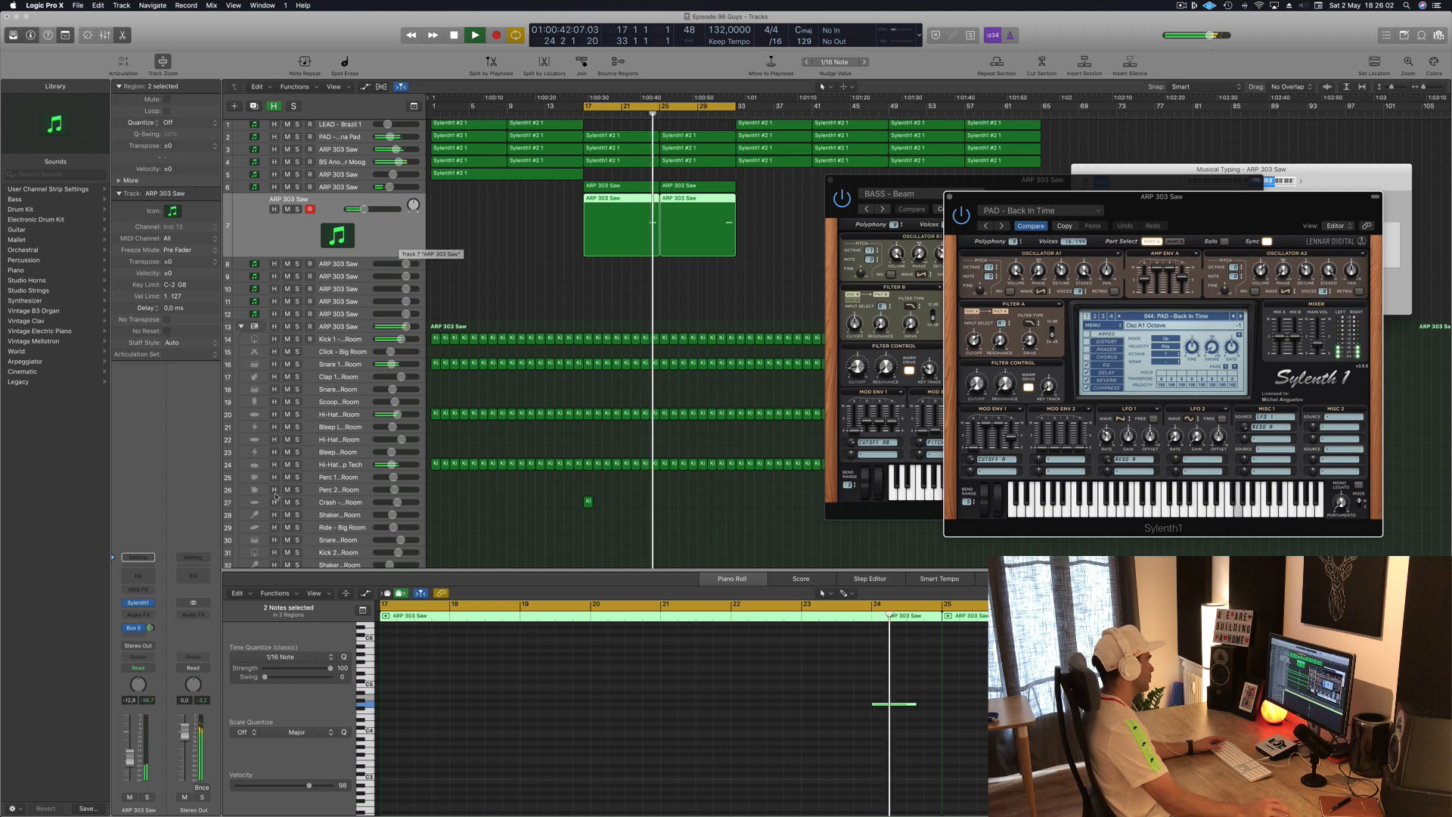
drag(125, 742, 127, 730)
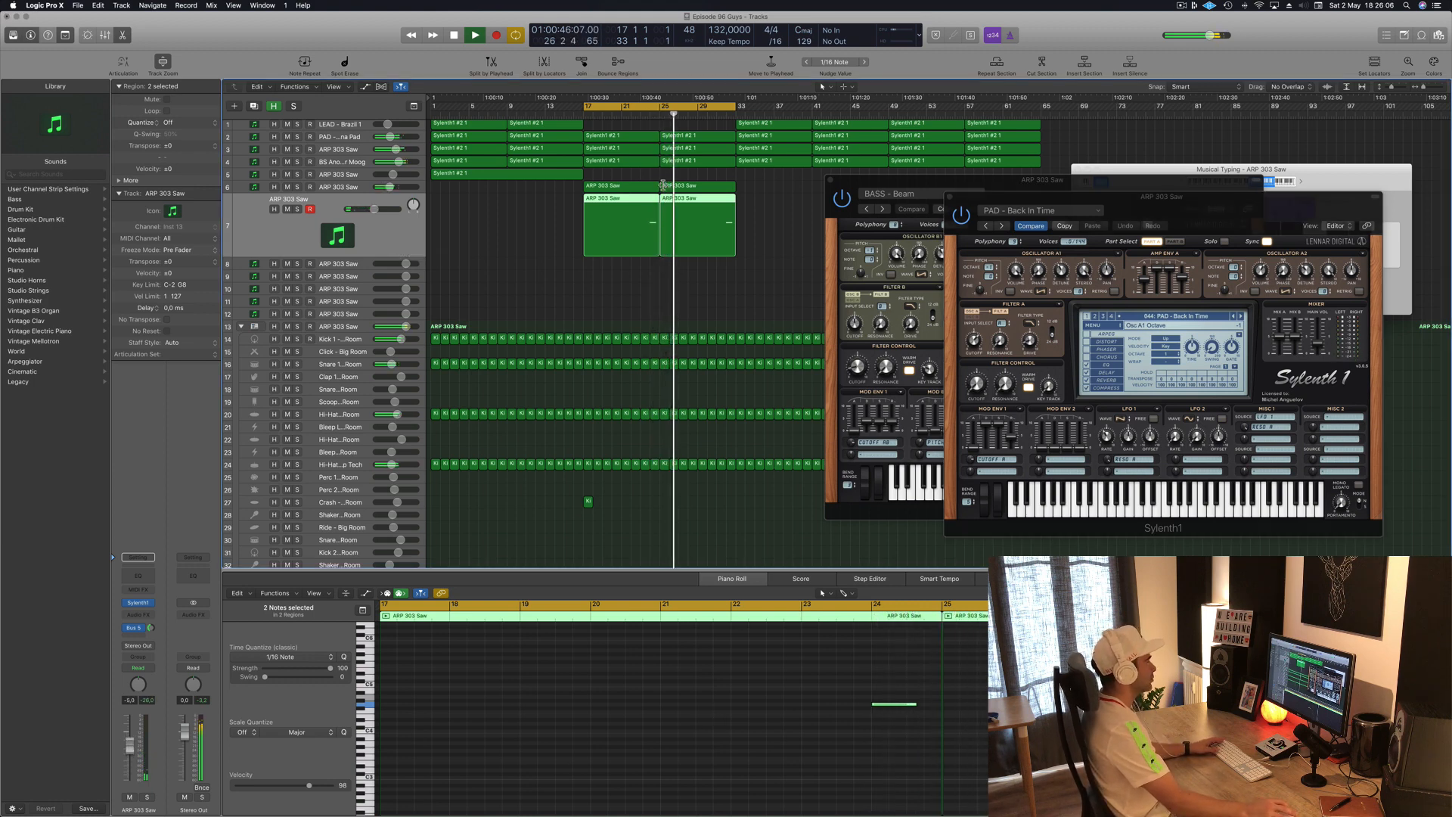
drag(1186, 203, 1119, 210)
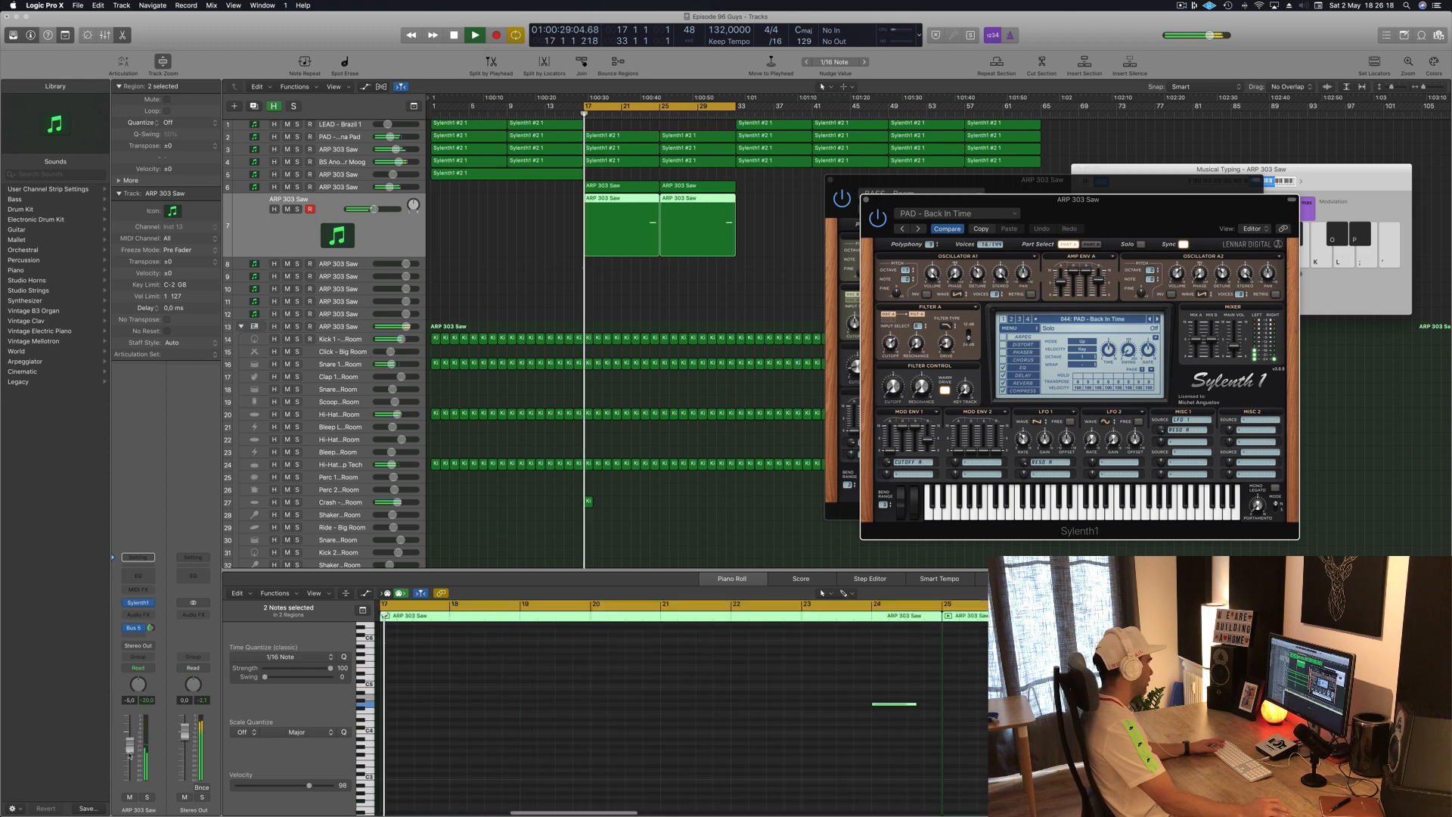
drag(128, 754, 129, 757)
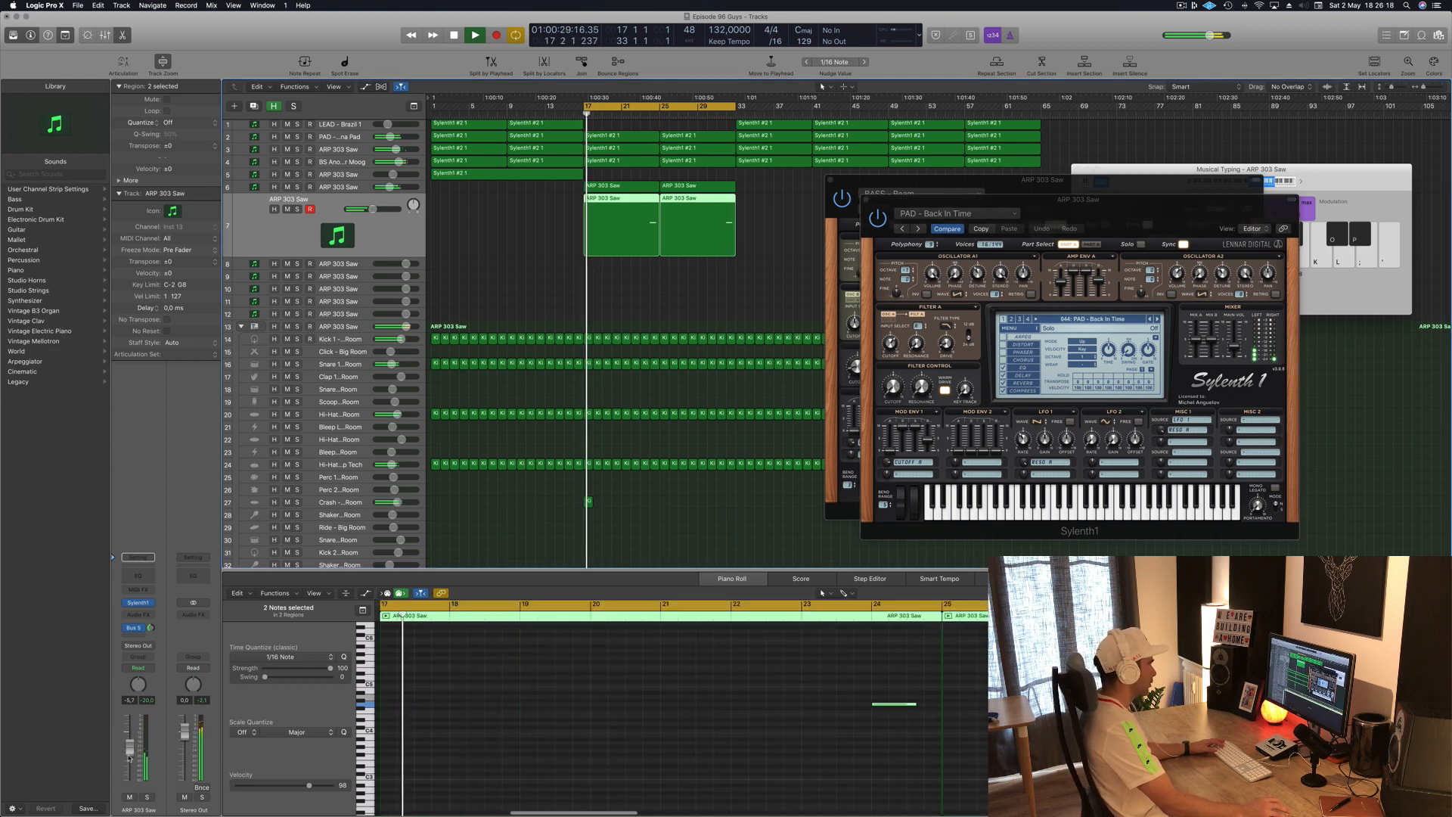
Select all notes in the two pad regions and transpose them down one octave.
click(824, 812)
key(super+a)
key(alt+shift+Down)
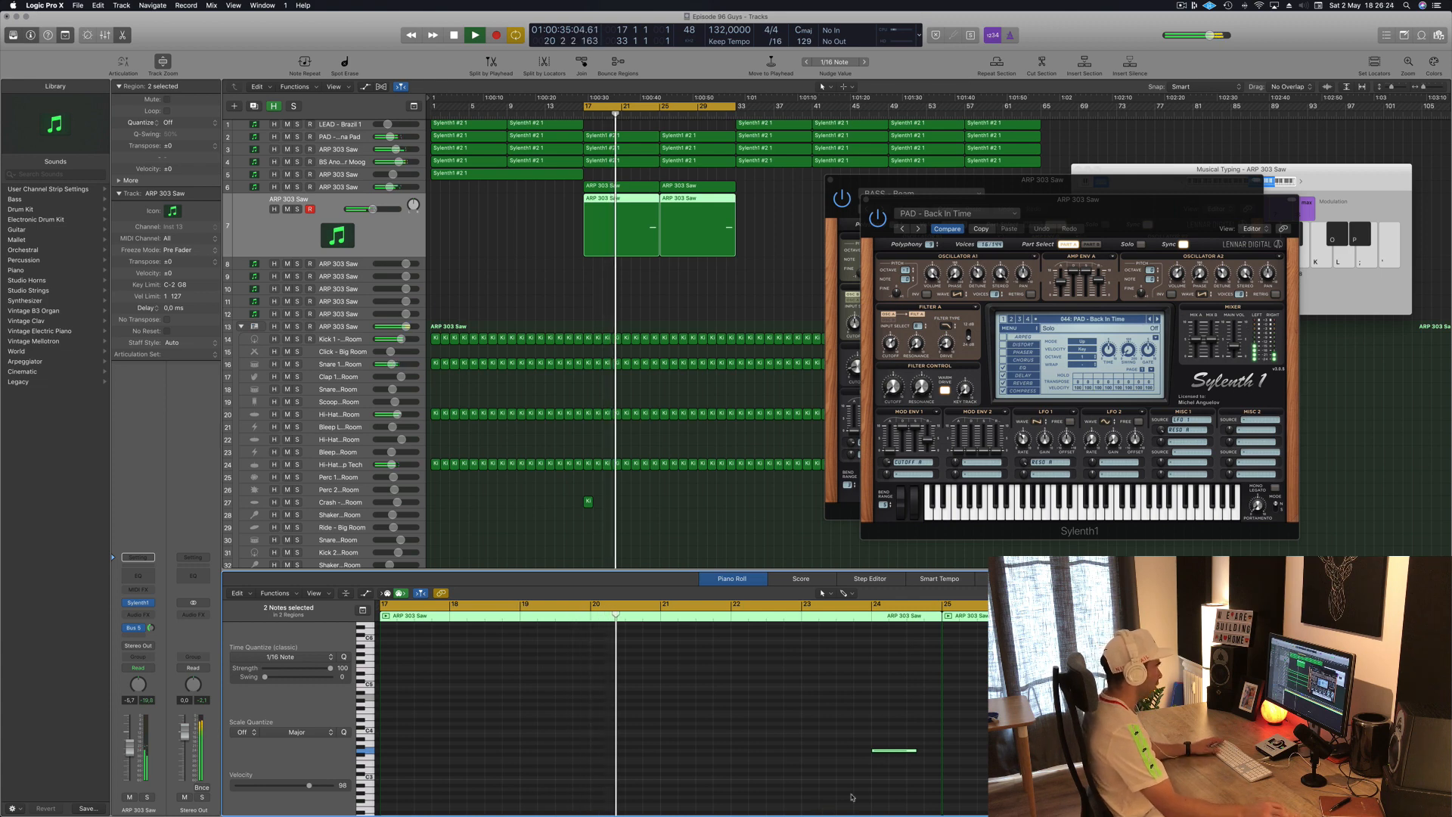
Transpose the two selected pad notes down one semitone to G3.
key(alt+Down)
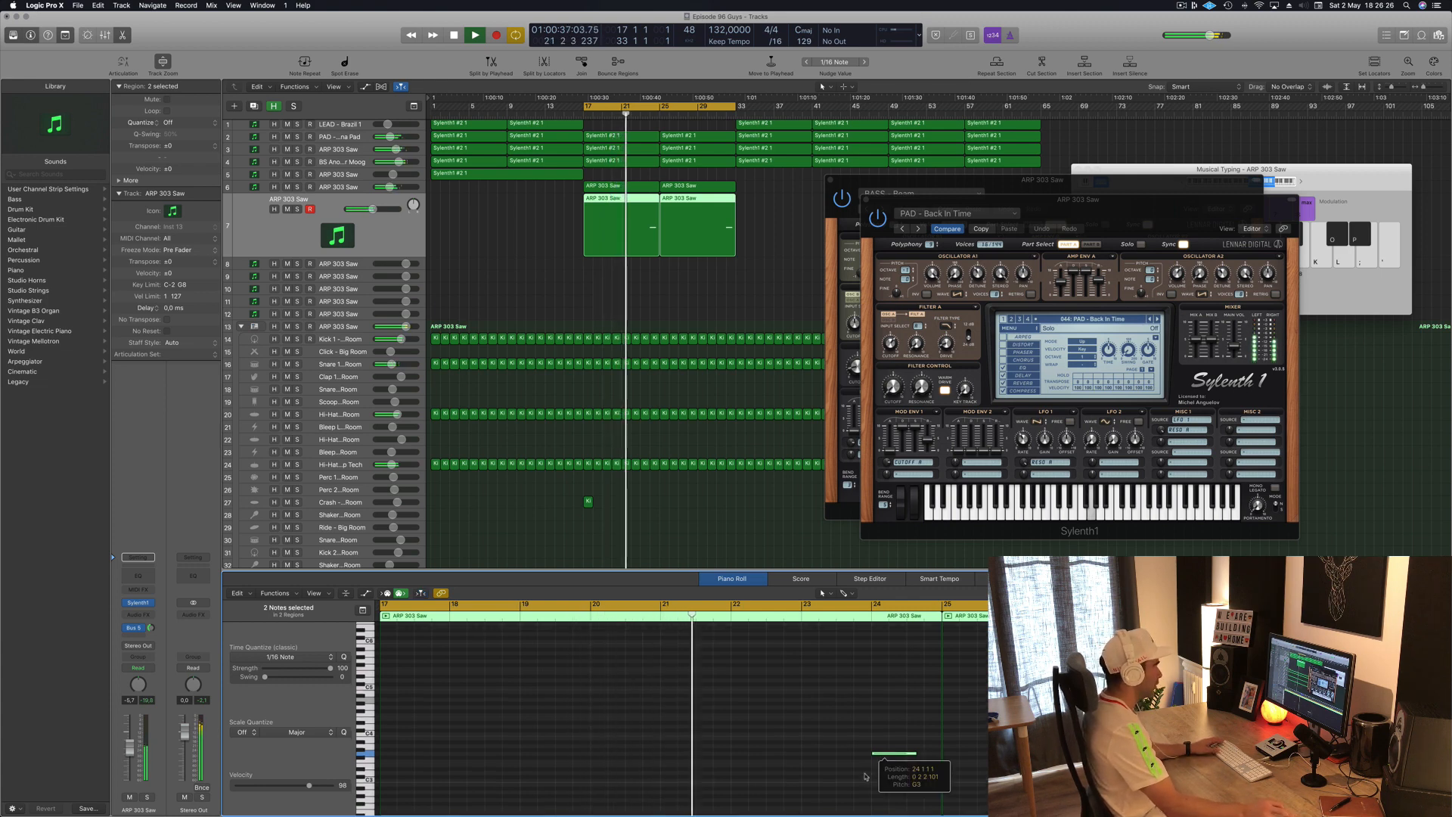
click(399, 240)
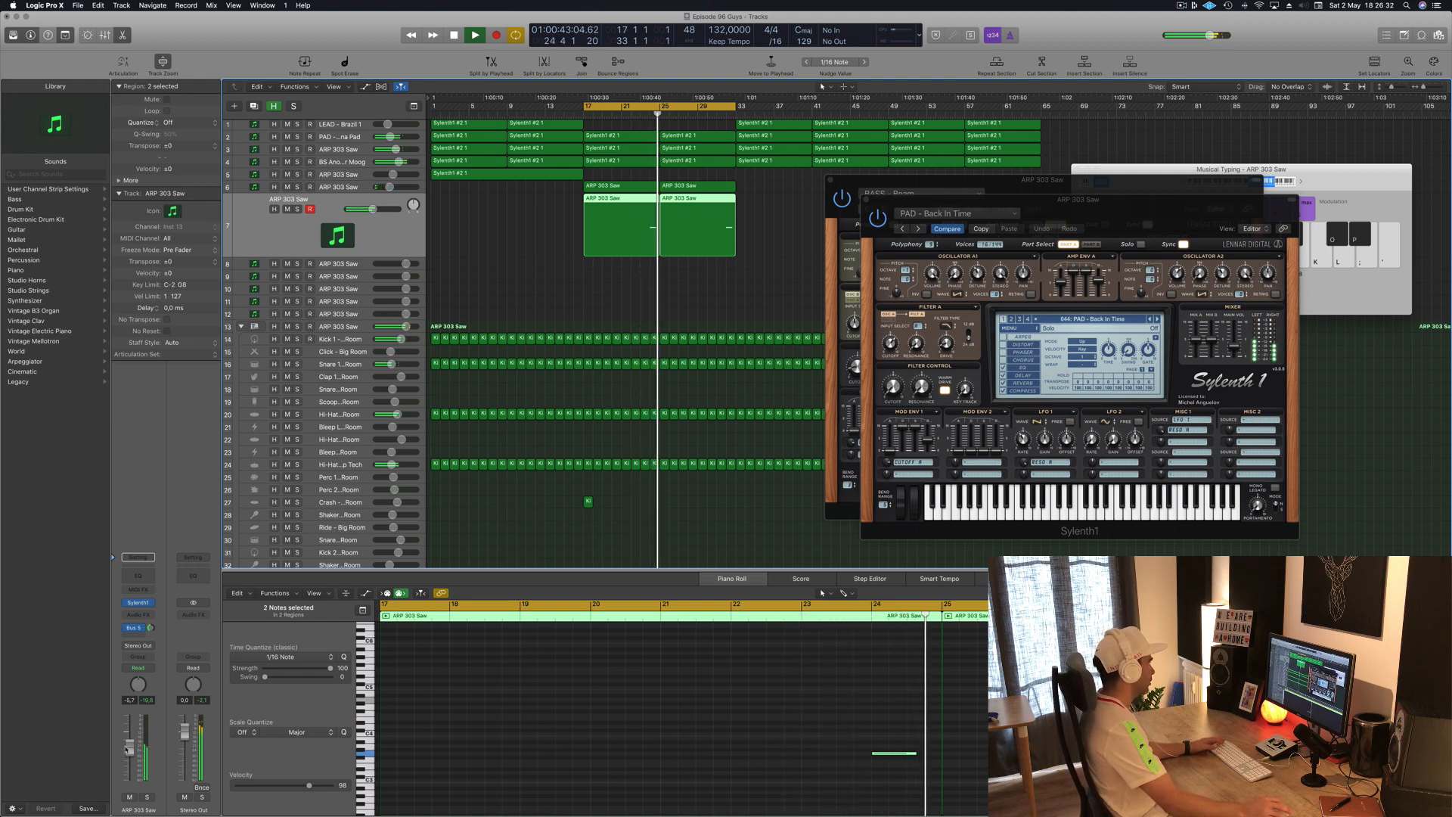
Step the pad track's Sylenth1 through the following PAD presets, from Every Time up to 049: PAD - Trance, replaying the accent to compare them.
click(1157, 318)
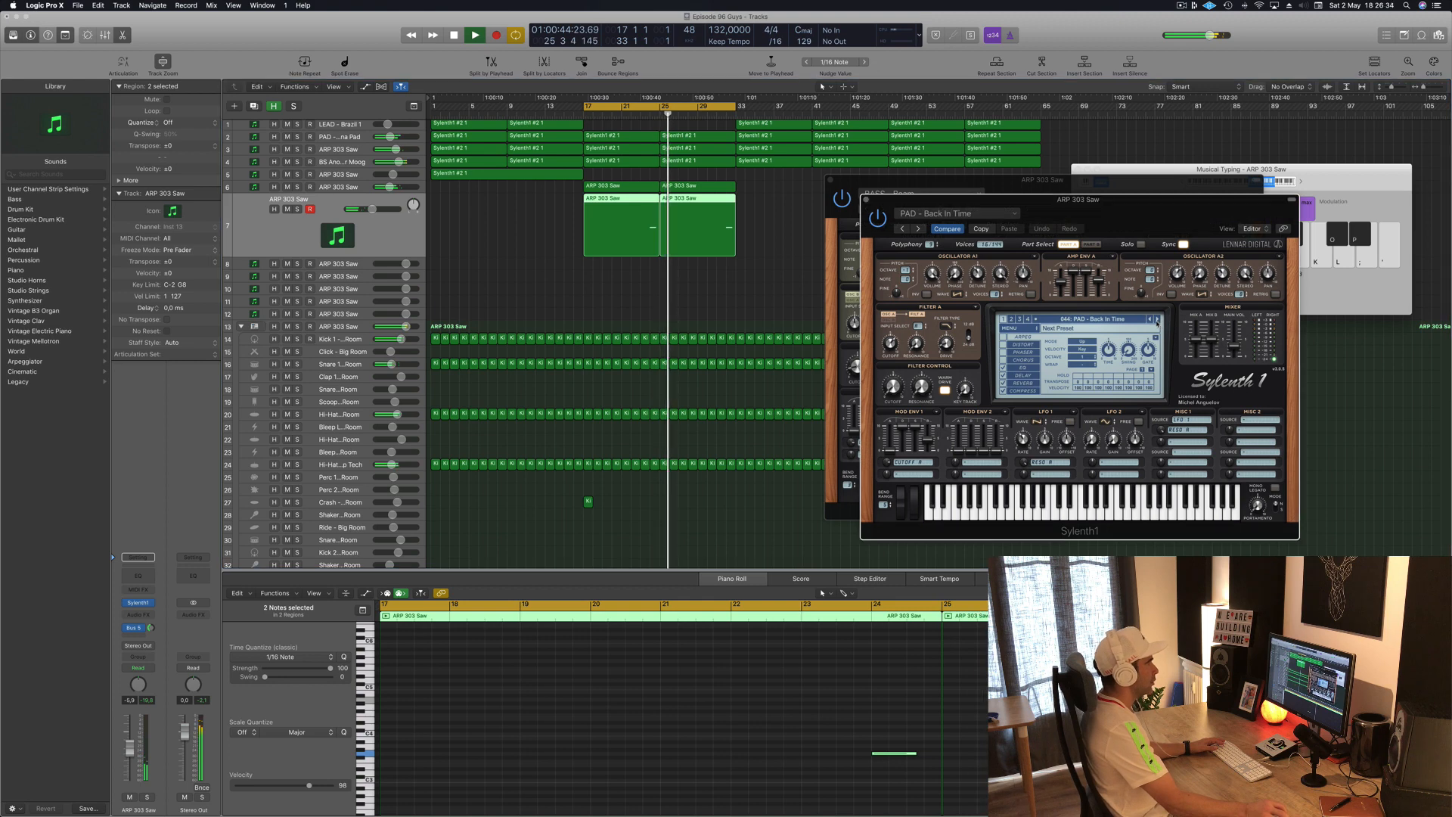
click(719, 115)
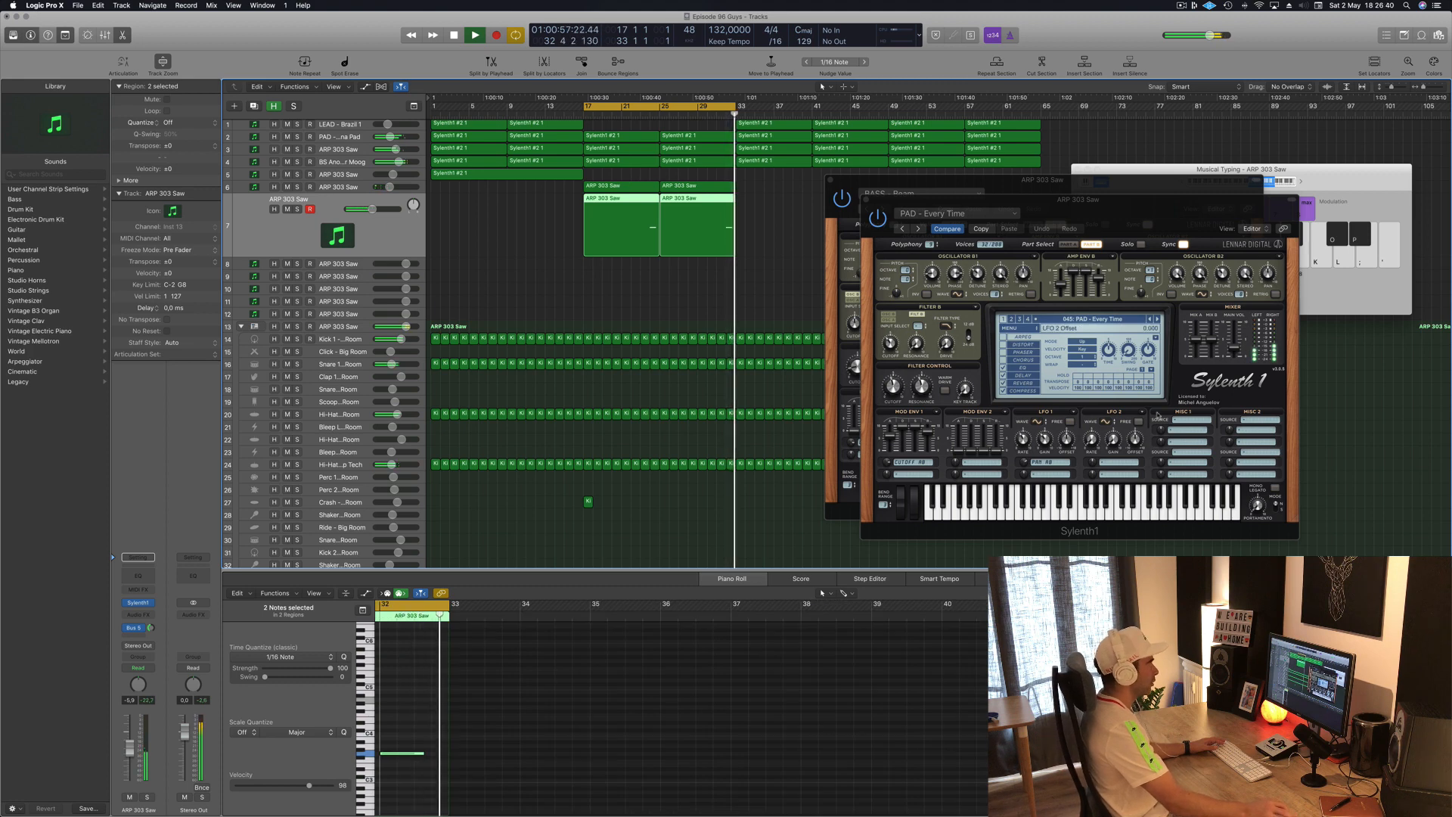
click(1157, 319)
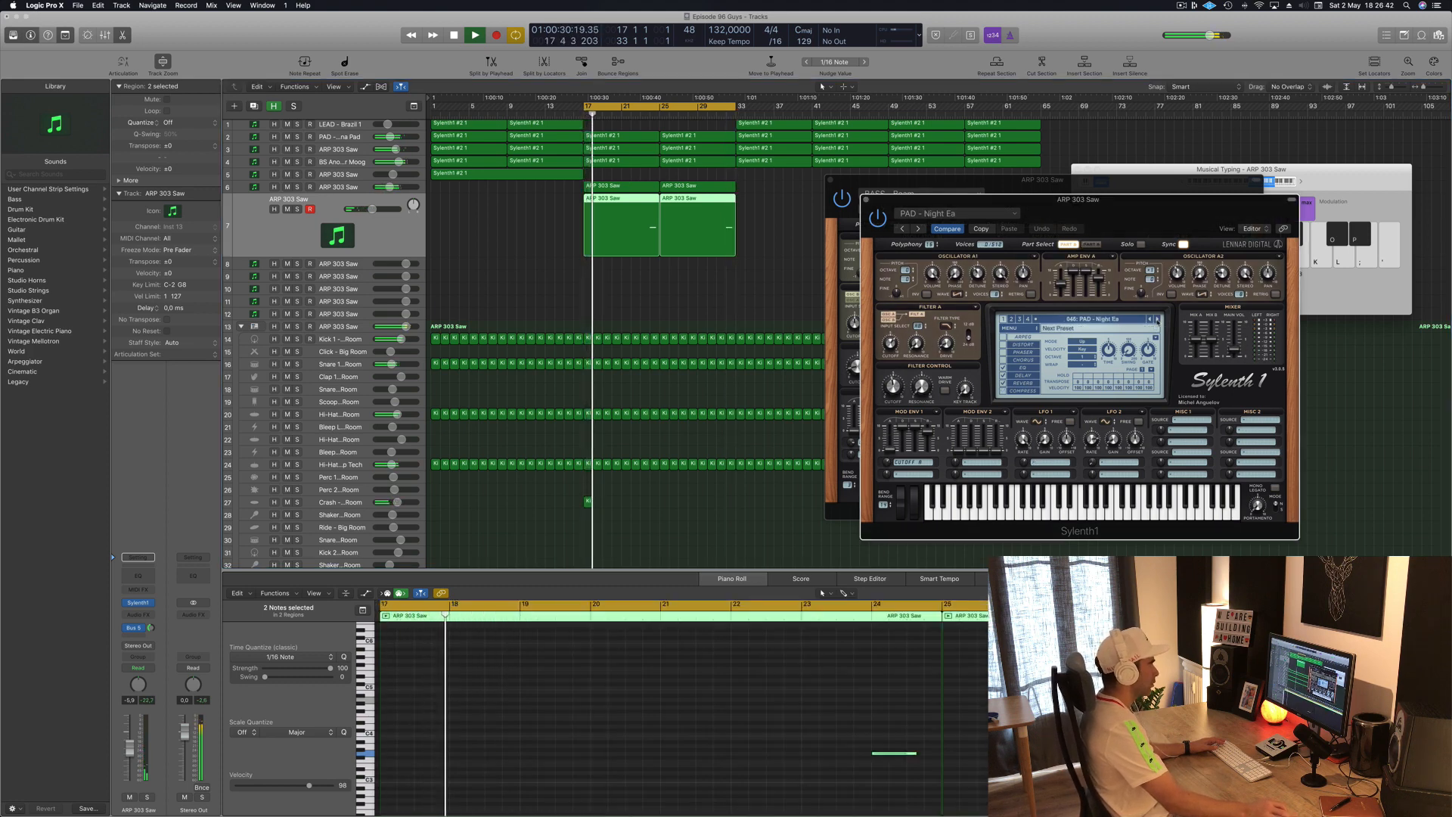
click(650, 114)
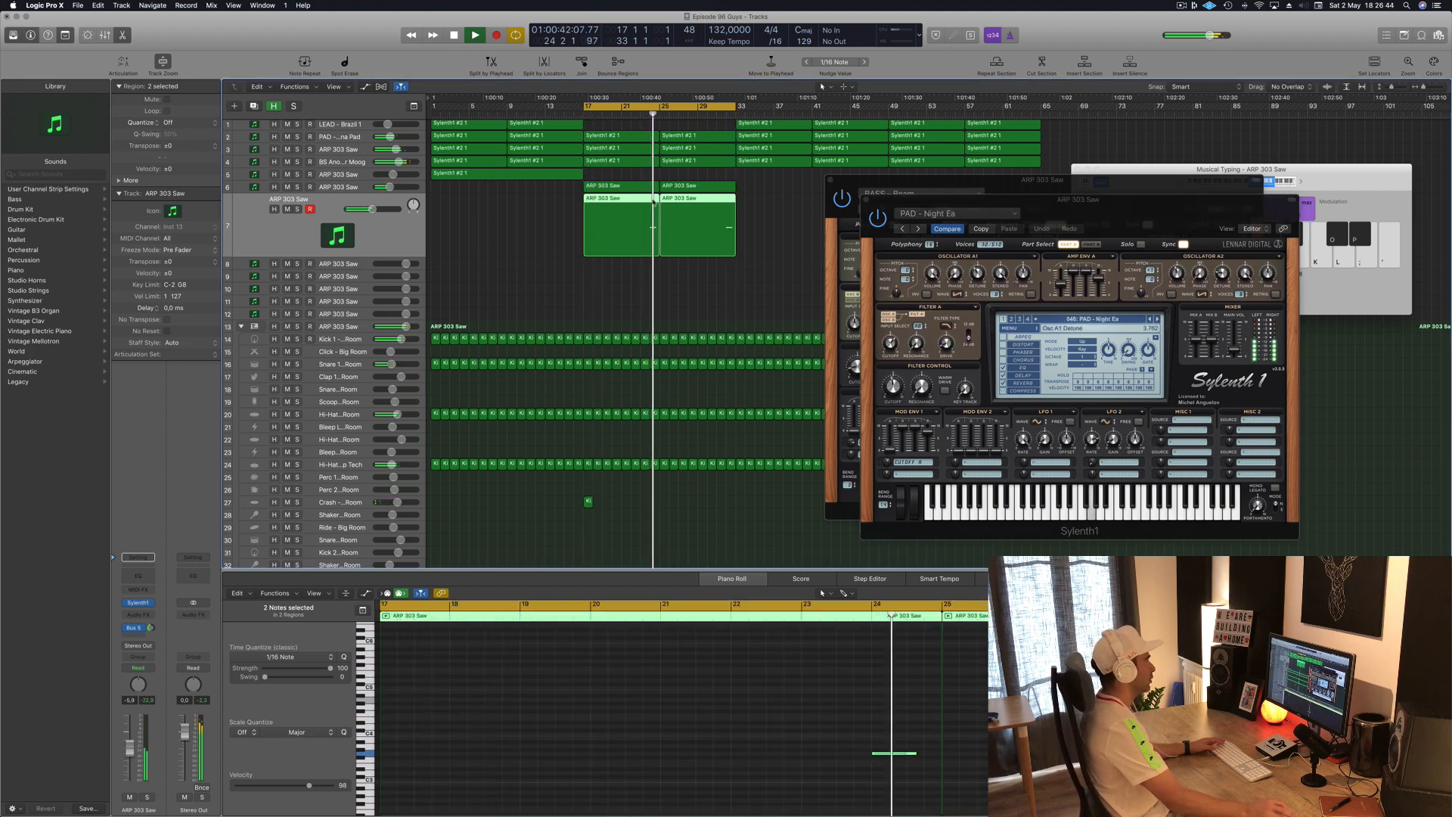
click(1157, 319)
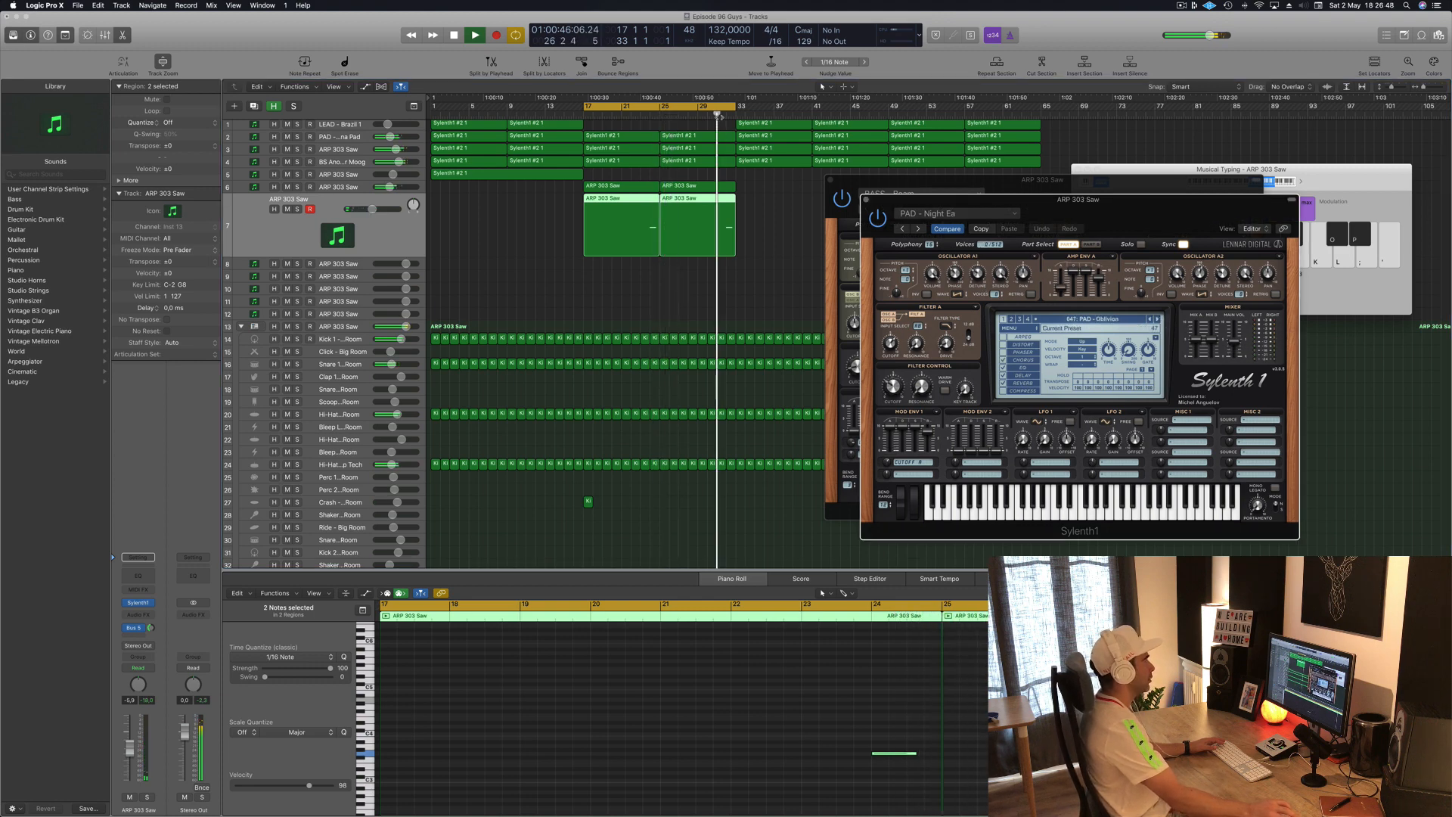
click(718, 117)
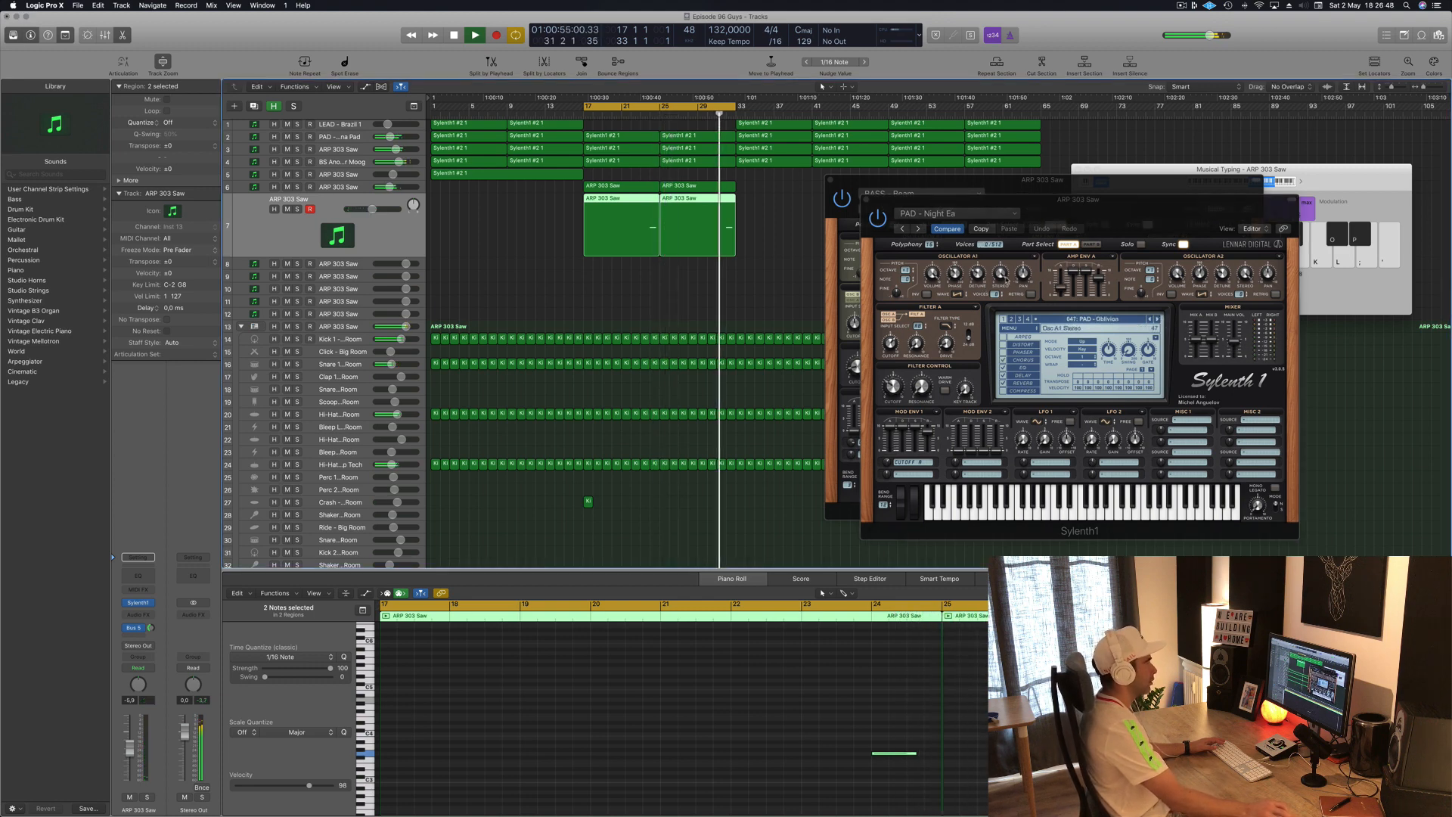
click(1158, 319)
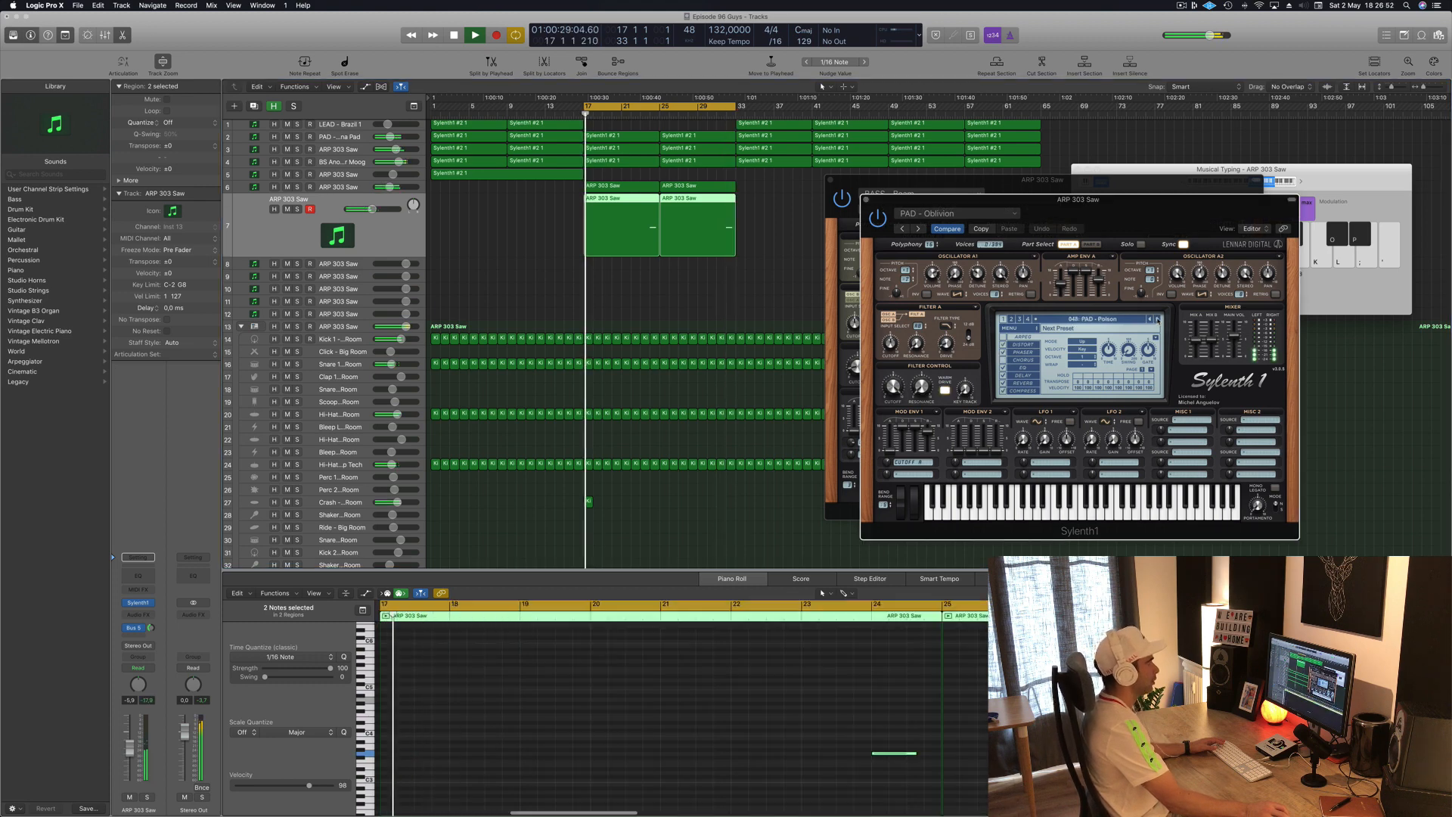
click(1158, 319)
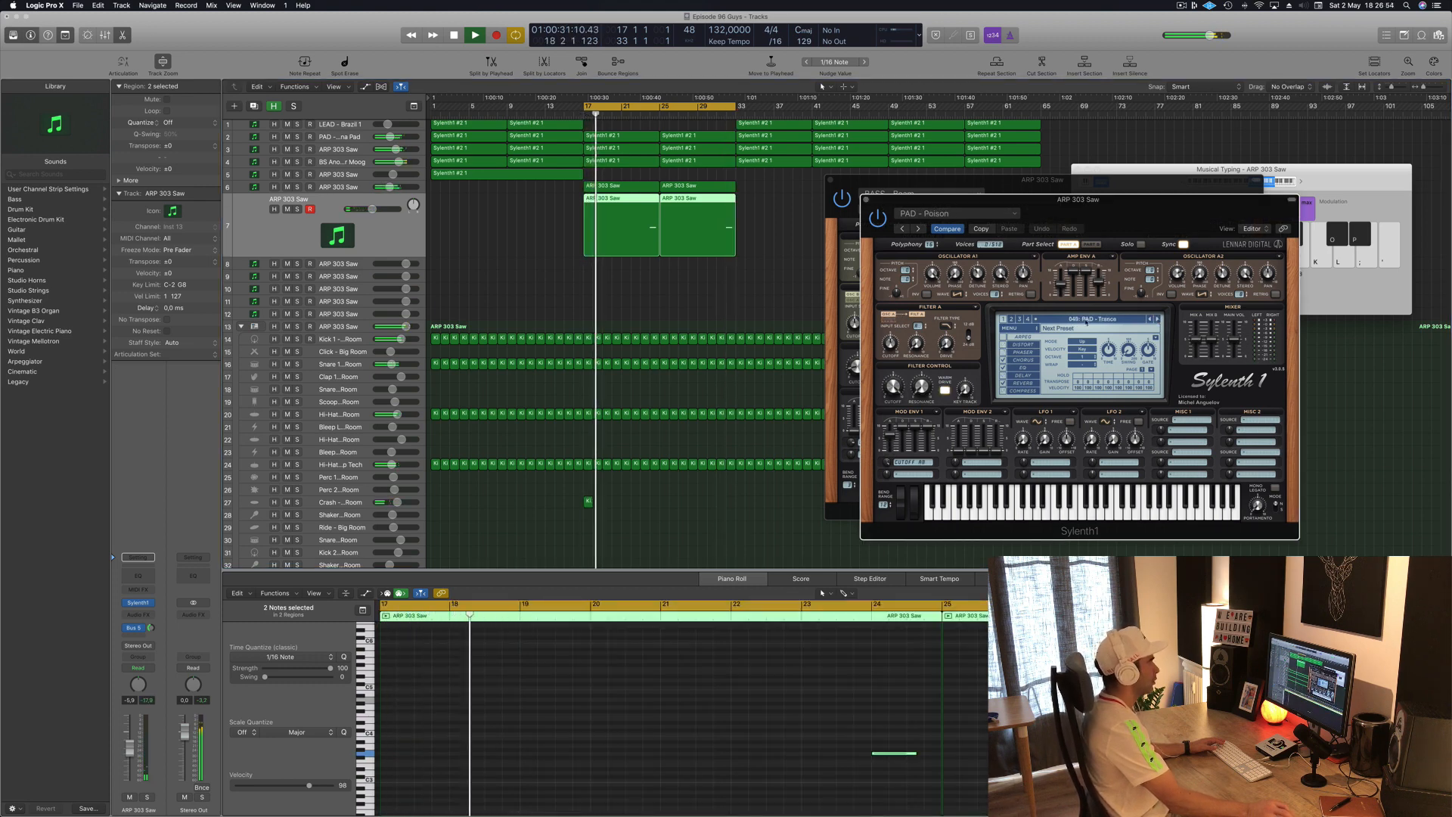
click(726, 115)
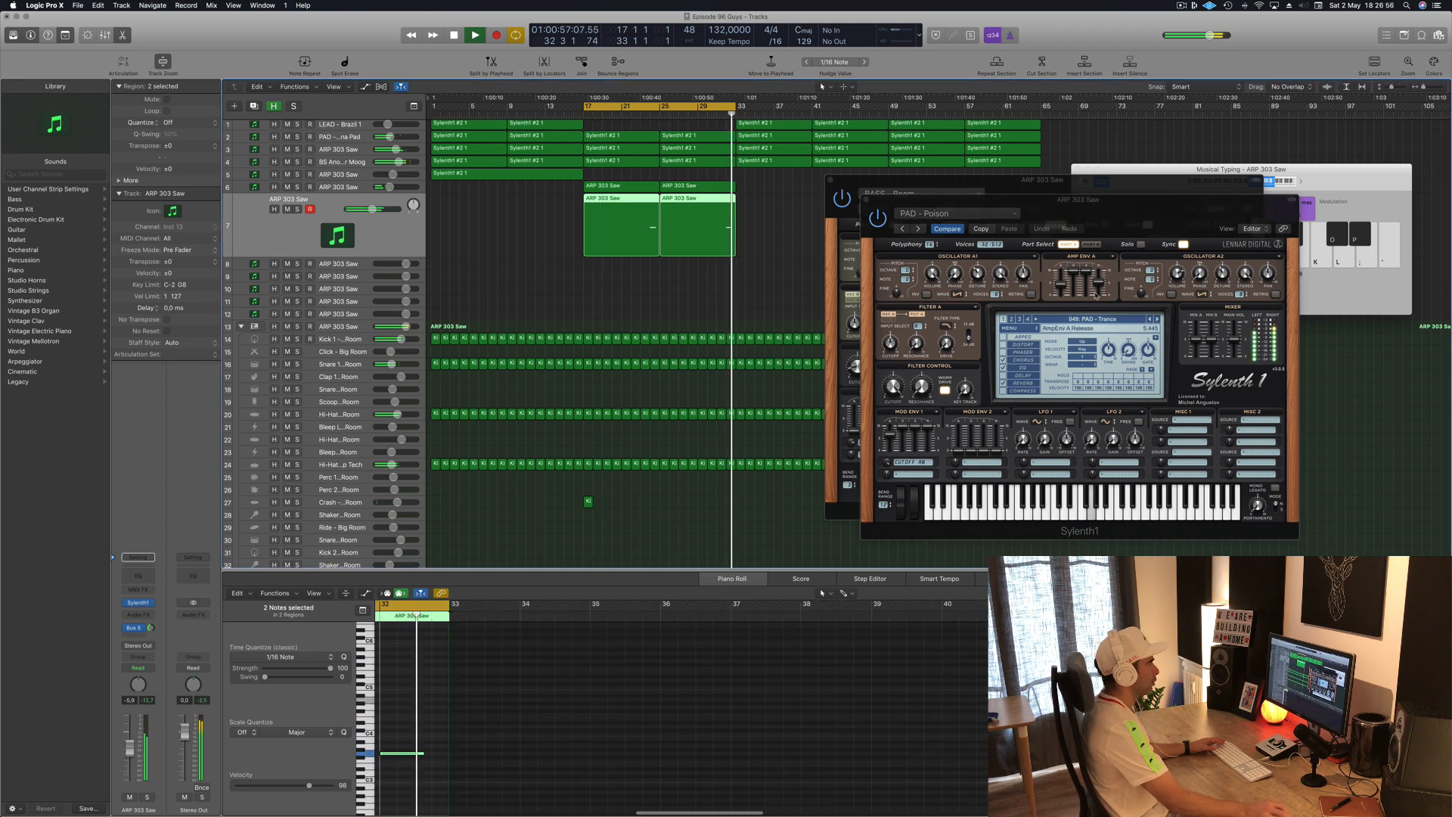
Try different filter control cutoff amounts on the PAD - Trance sound while replaying the accent at the end of the cycle.
click(894, 385)
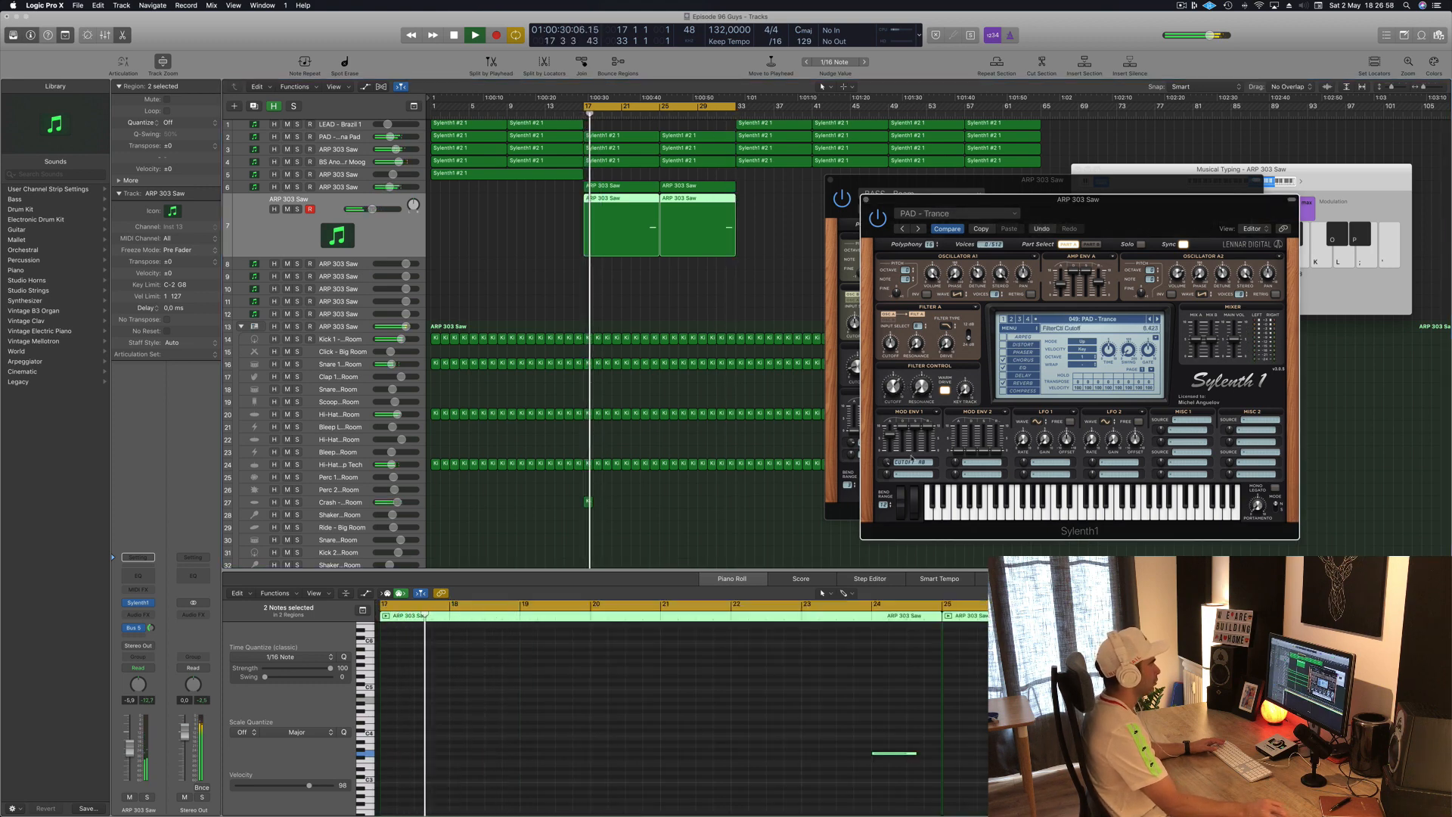
drag(894, 385, 894, 407)
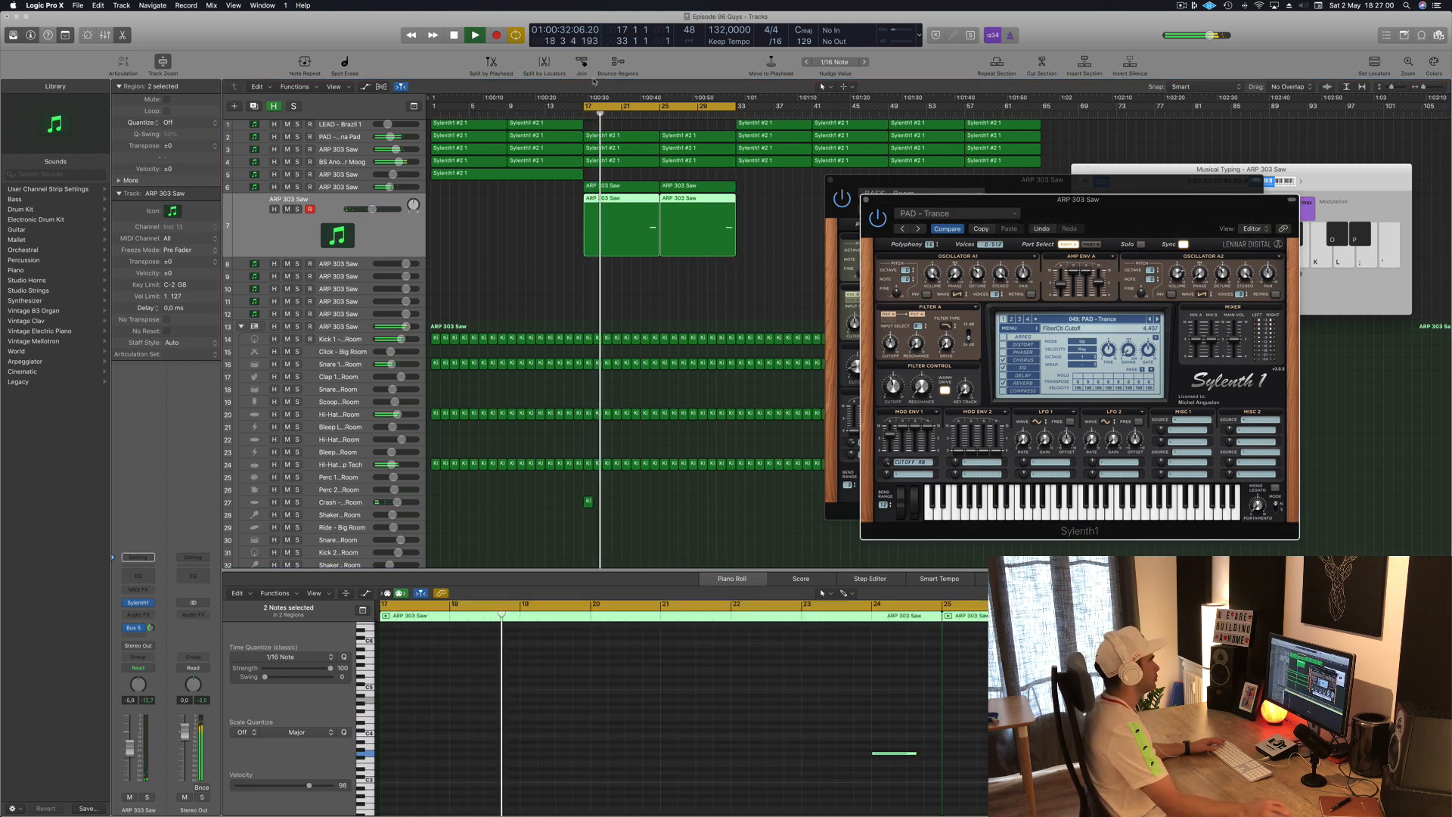
click(644, 114)
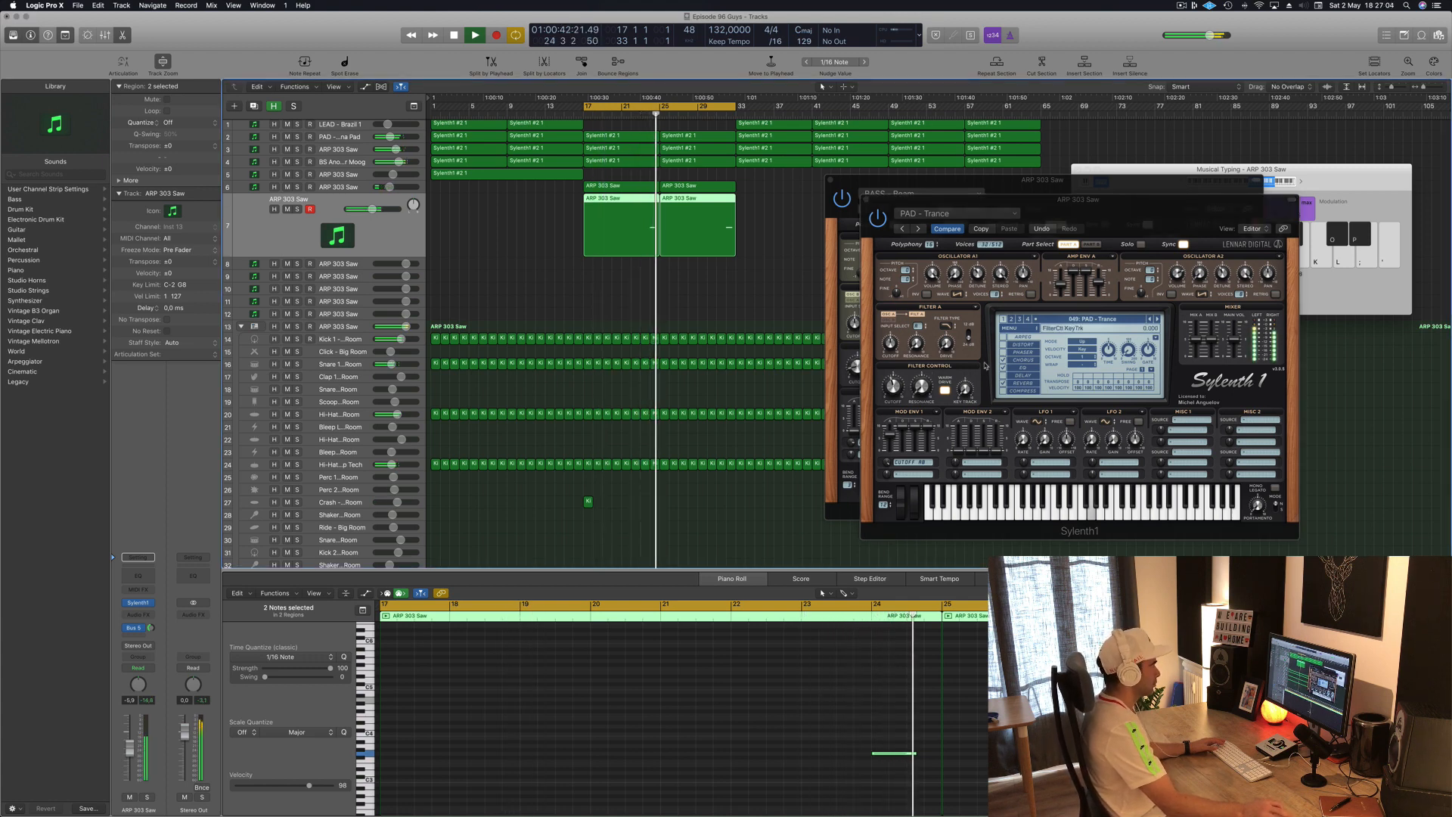
click(891, 382)
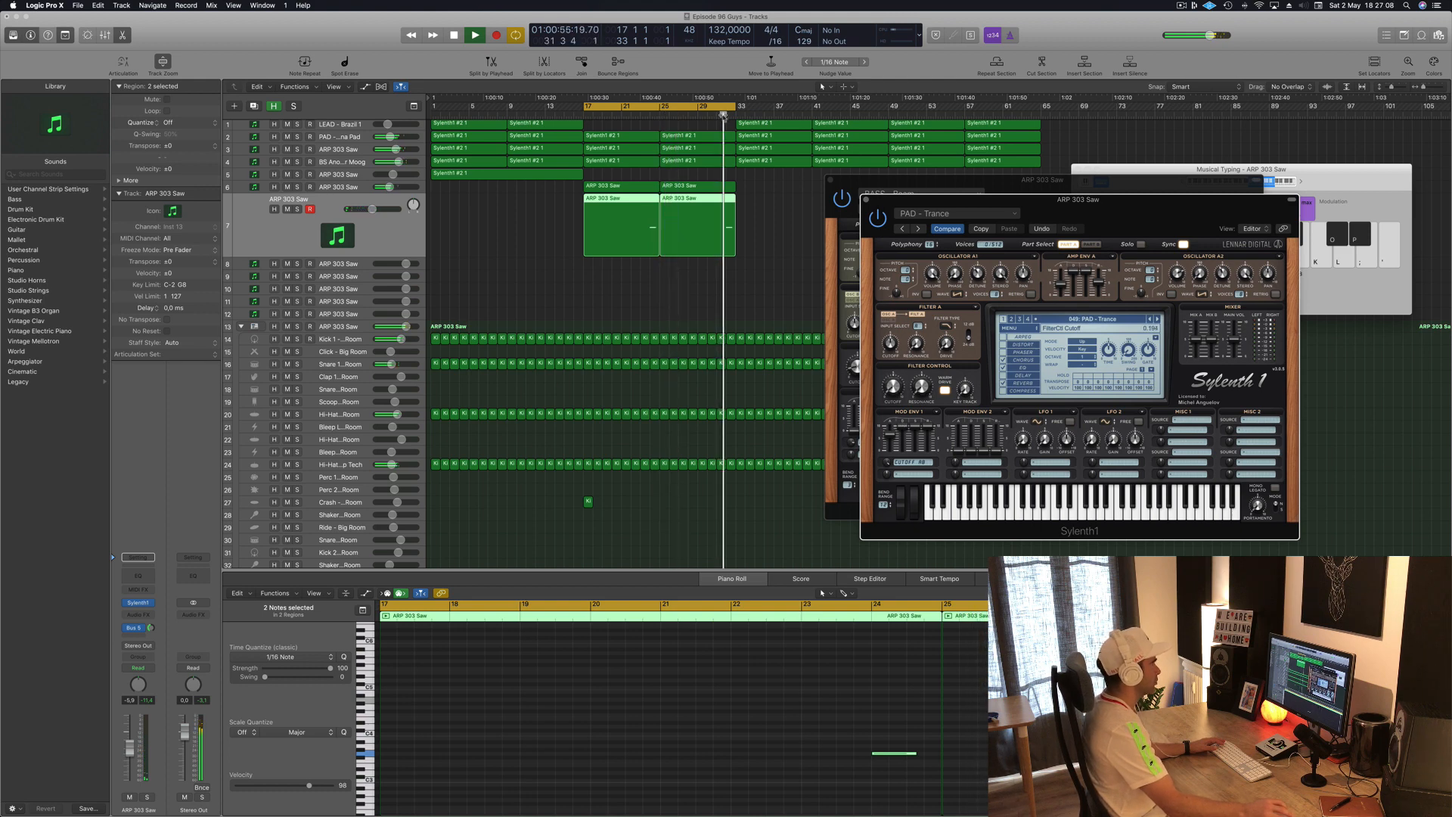
click(723, 116)
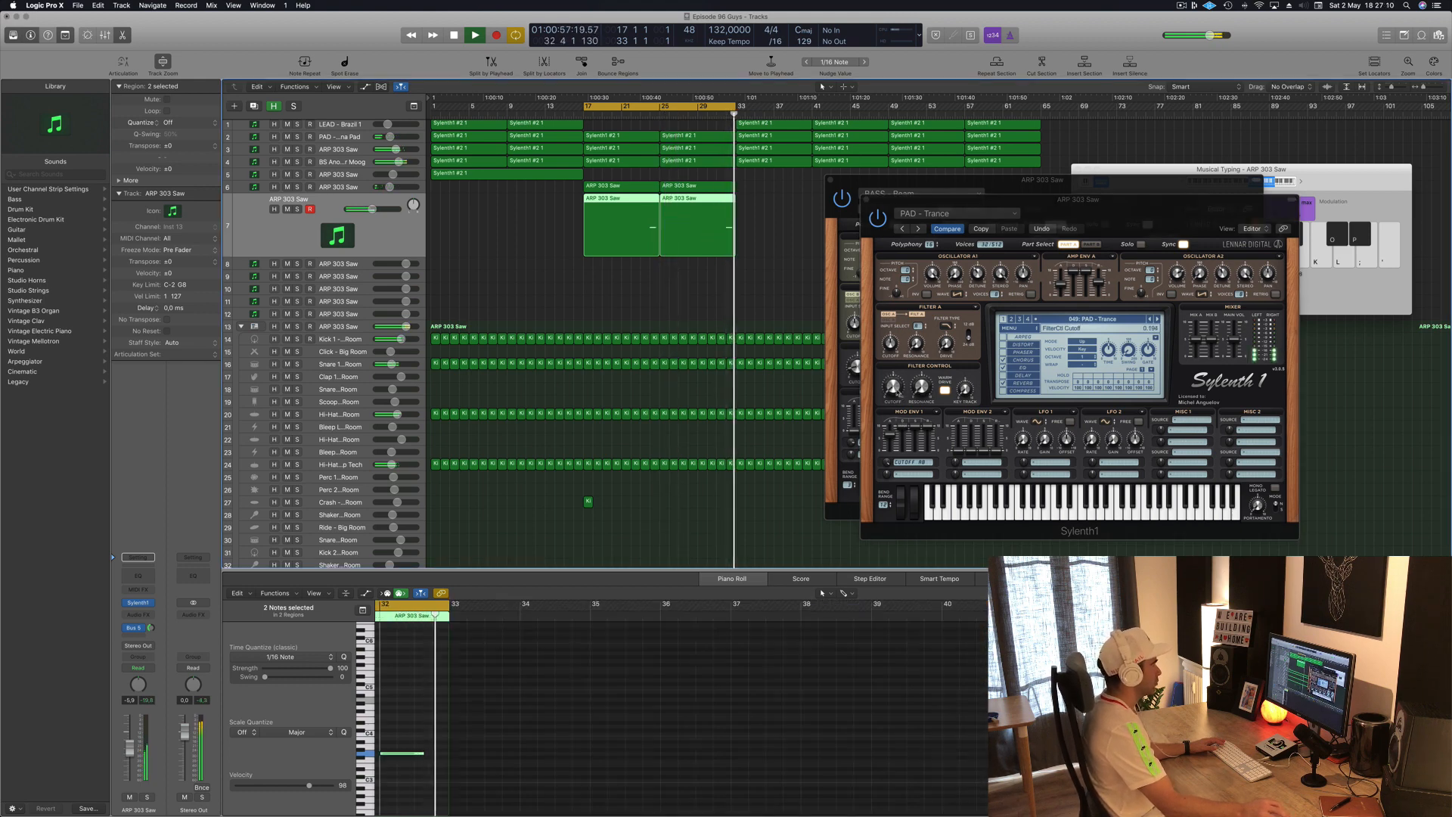
click(718, 117)
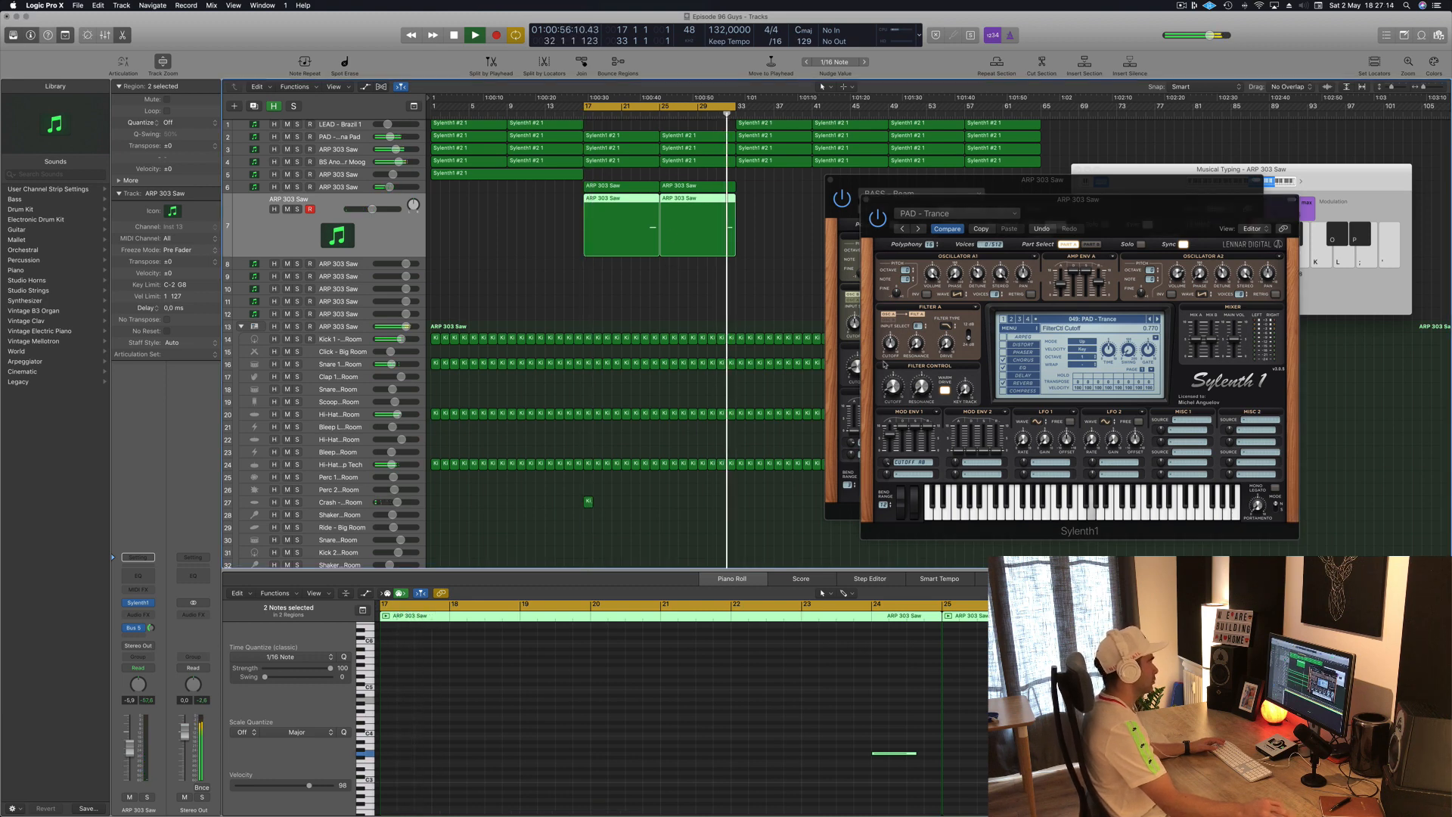
drag(892, 390, 891, 388)
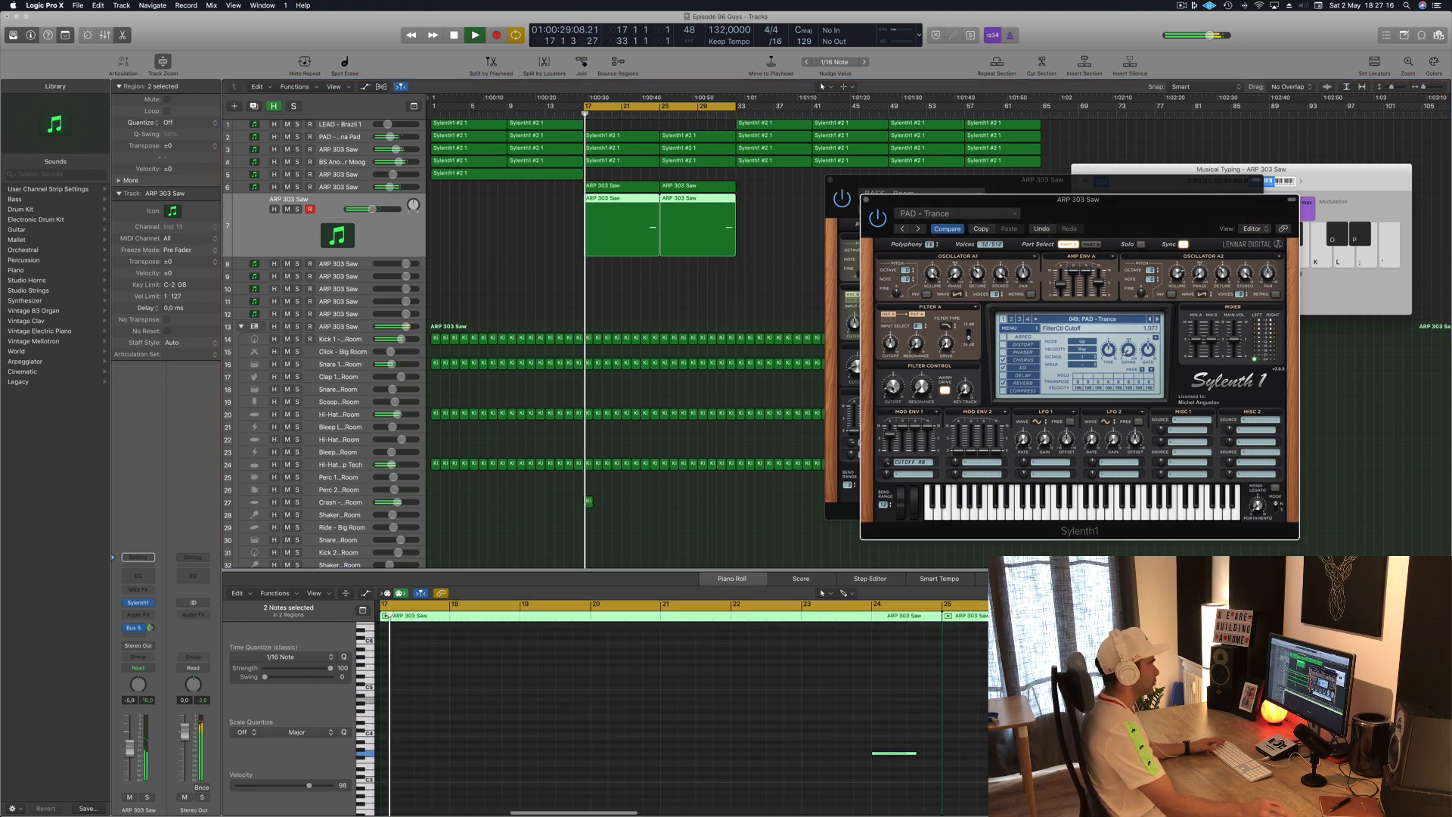
Advance the accent track's Sylenth1 preset to 052: PLUCK - Clavia and replay the end of the cycle to hear it.
click(1159, 320)
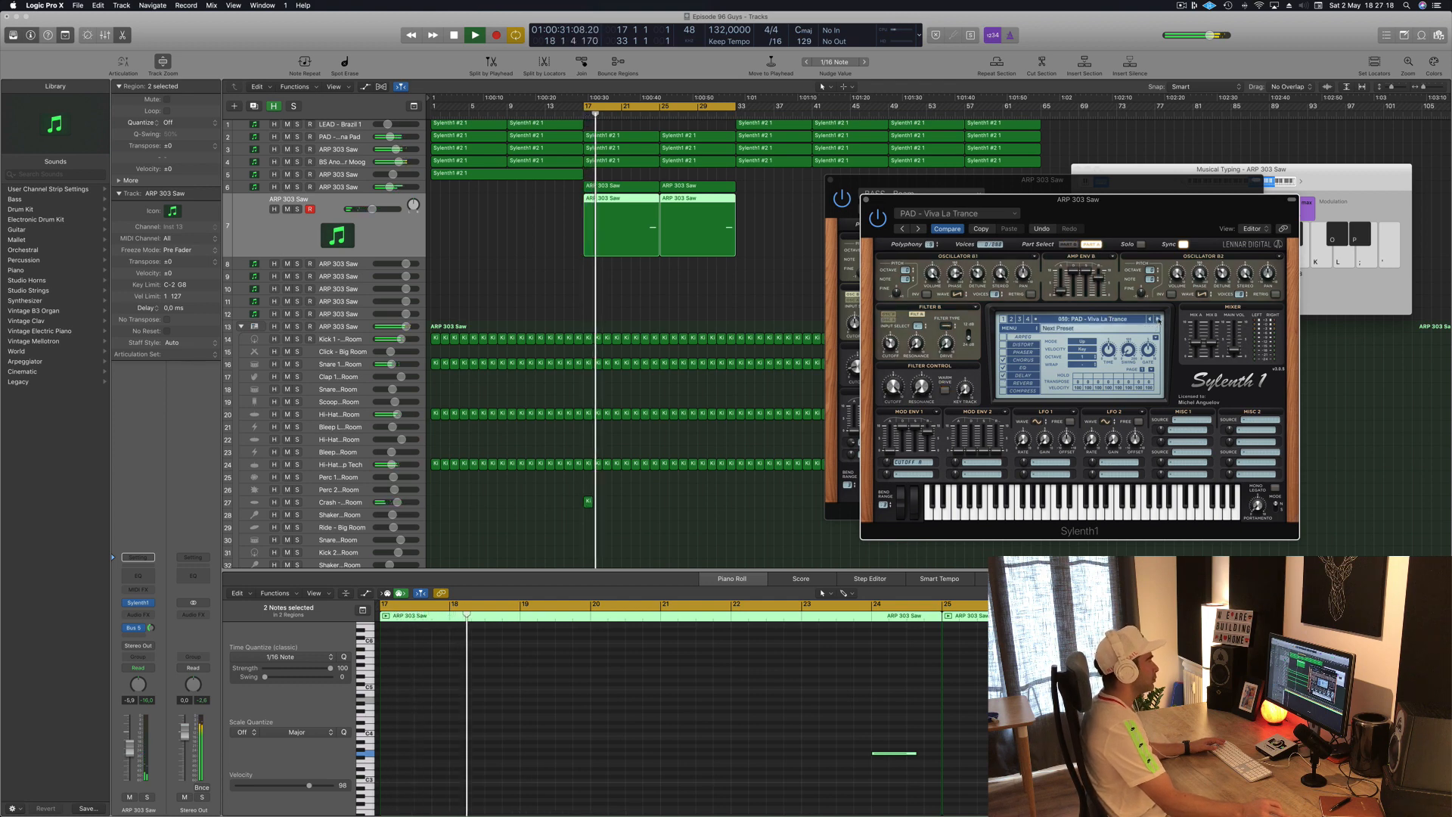
click(1159, 320)
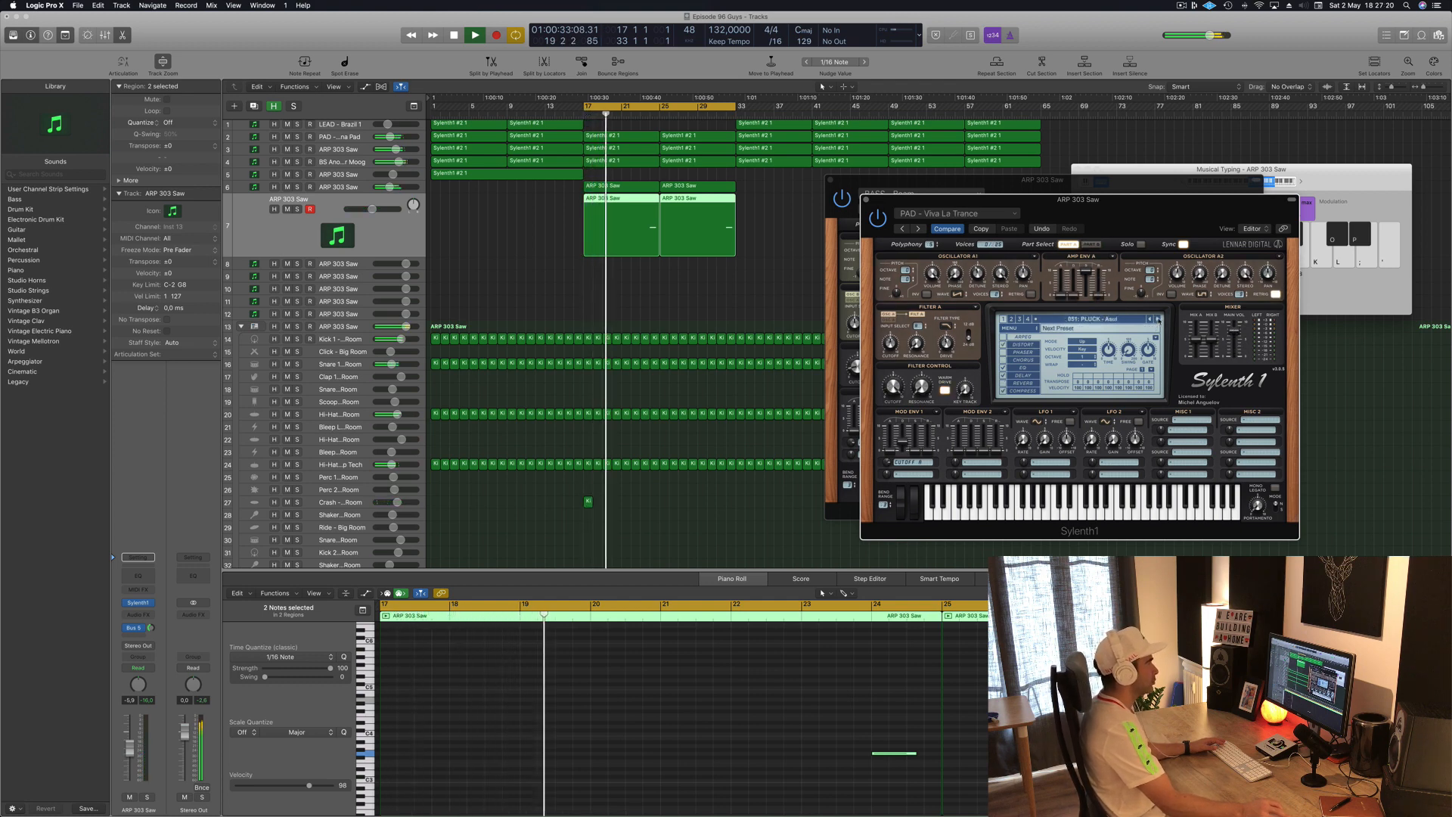
click(715, 115)
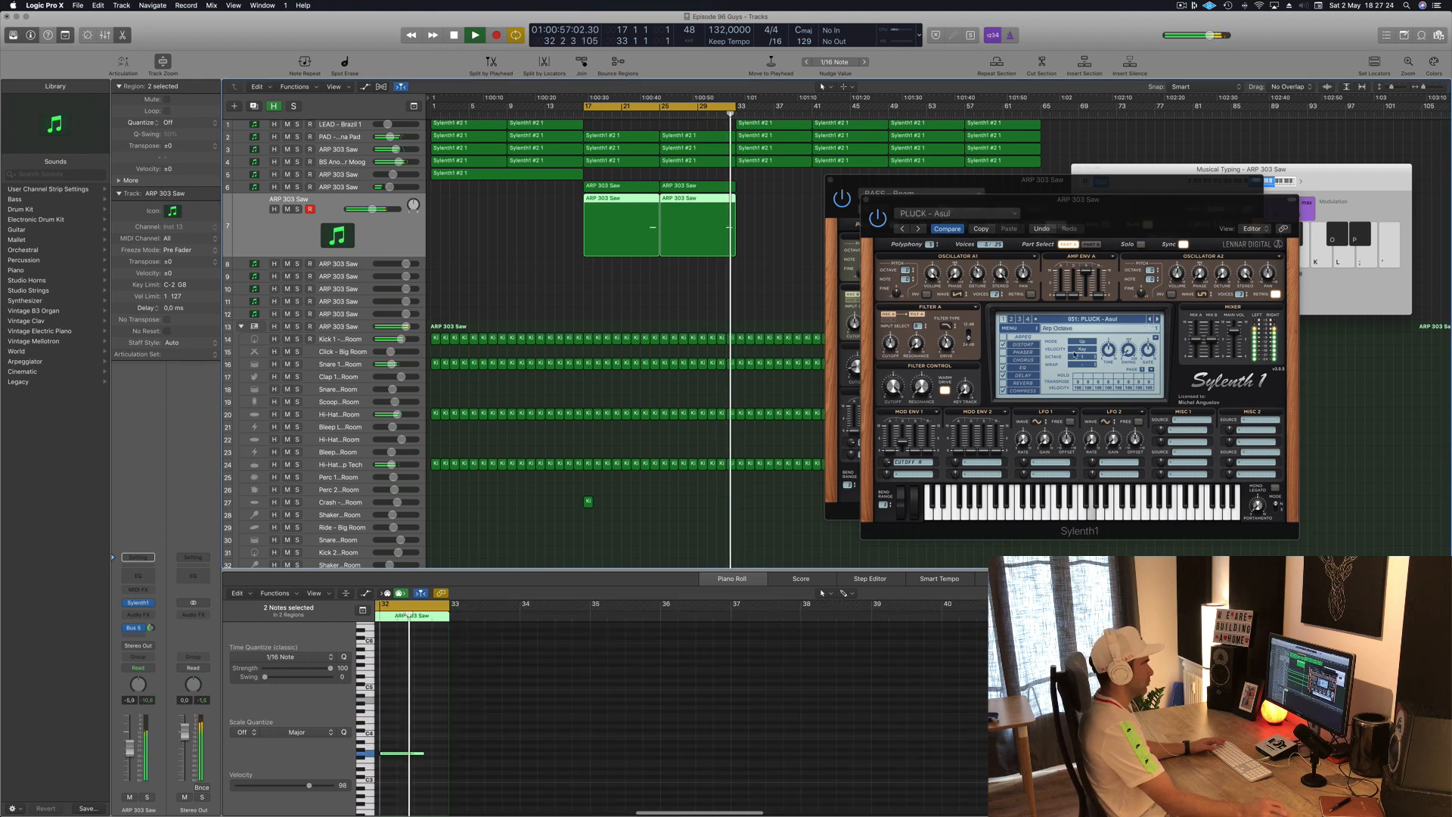
click(1159, 320)
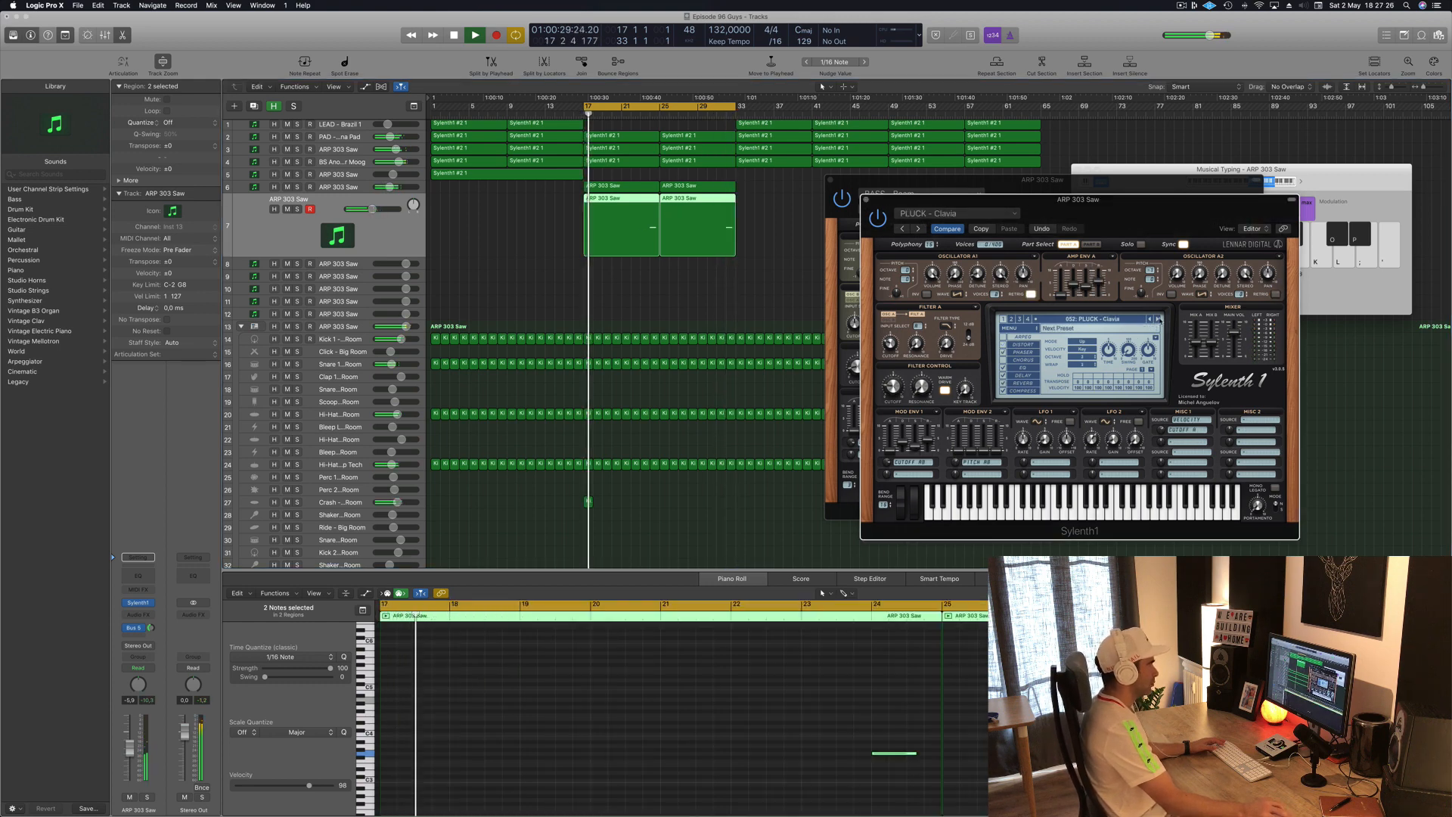
click(722, 115)
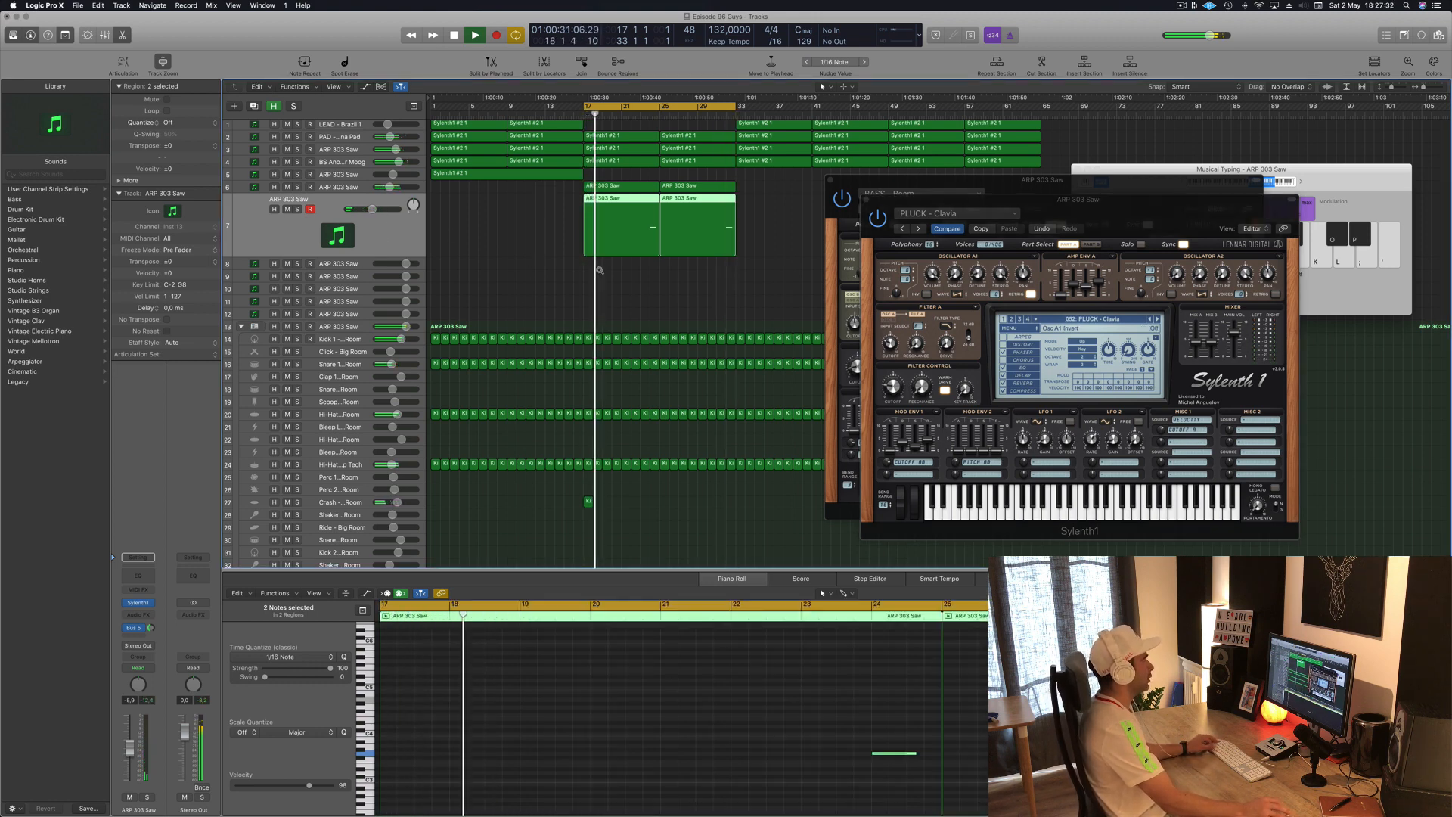
Close the PLUCK - Clavia synth window and move the BASS - Beam synth window away from the regions.
scroll(599, 270, down, 2)
drag(965, 201, 1120, 197)
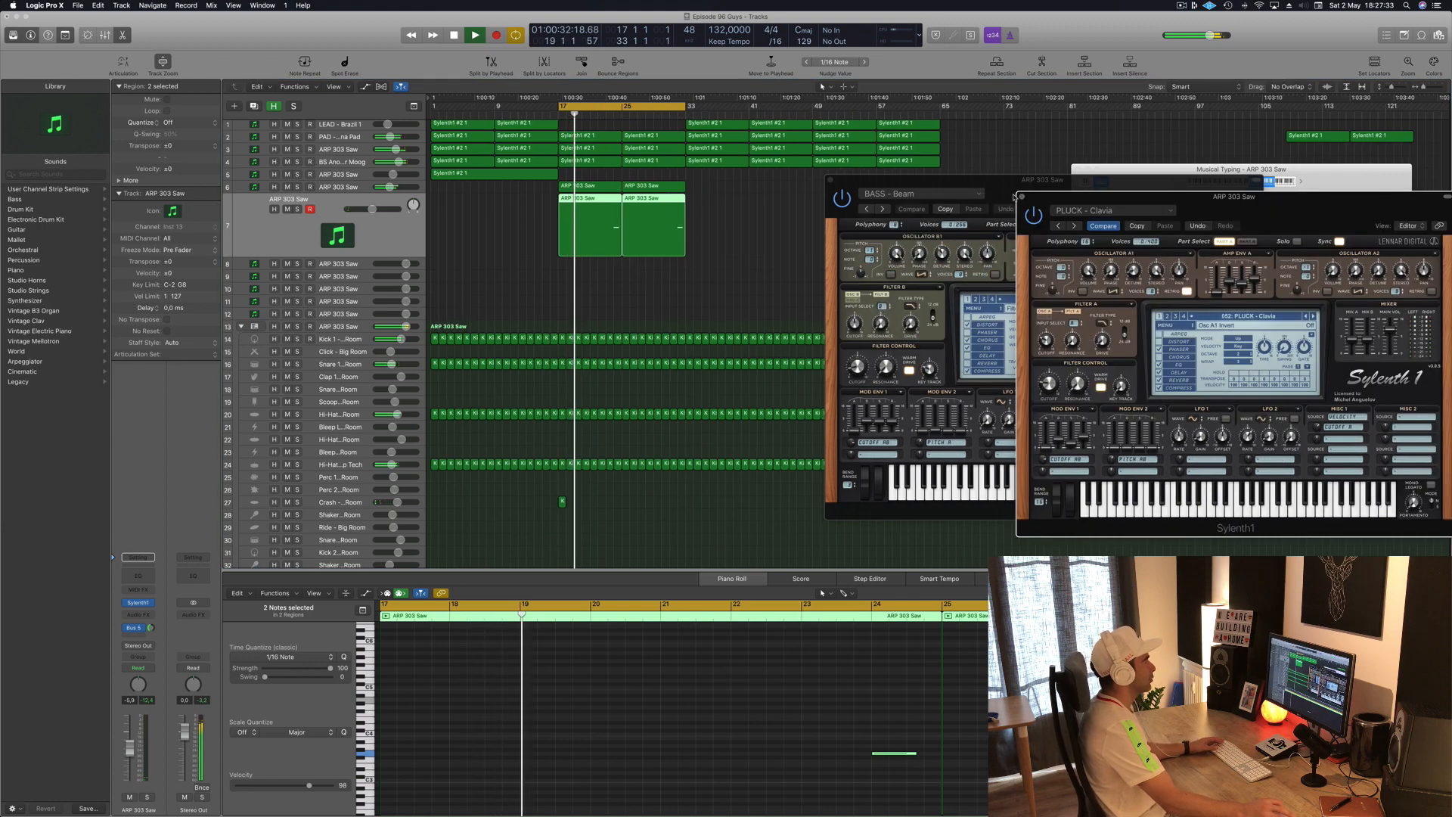
click(1021, 198)
click(1181, 5)
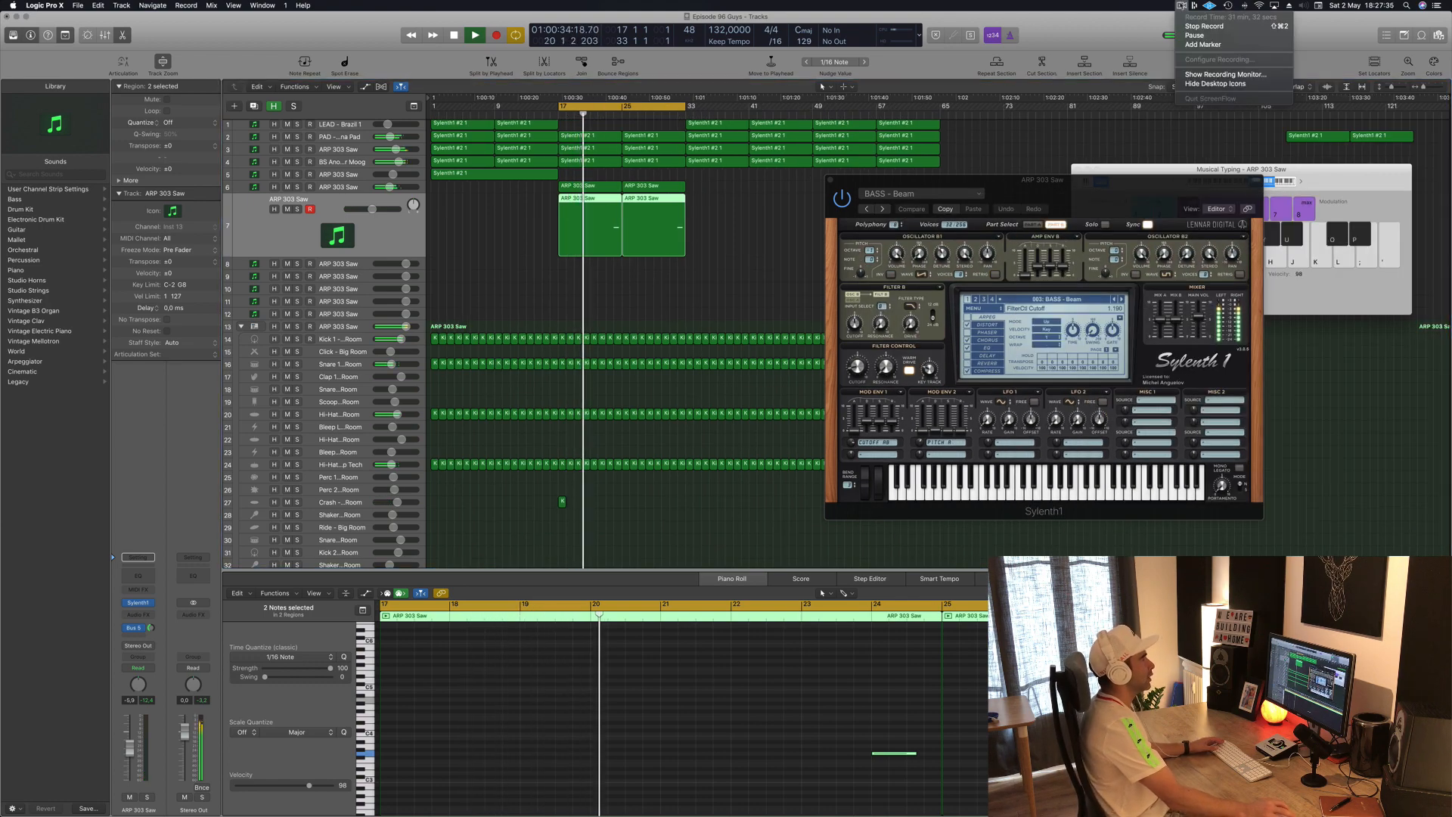
click(1111, 31)
drag(1047, 187, 1146, 199)
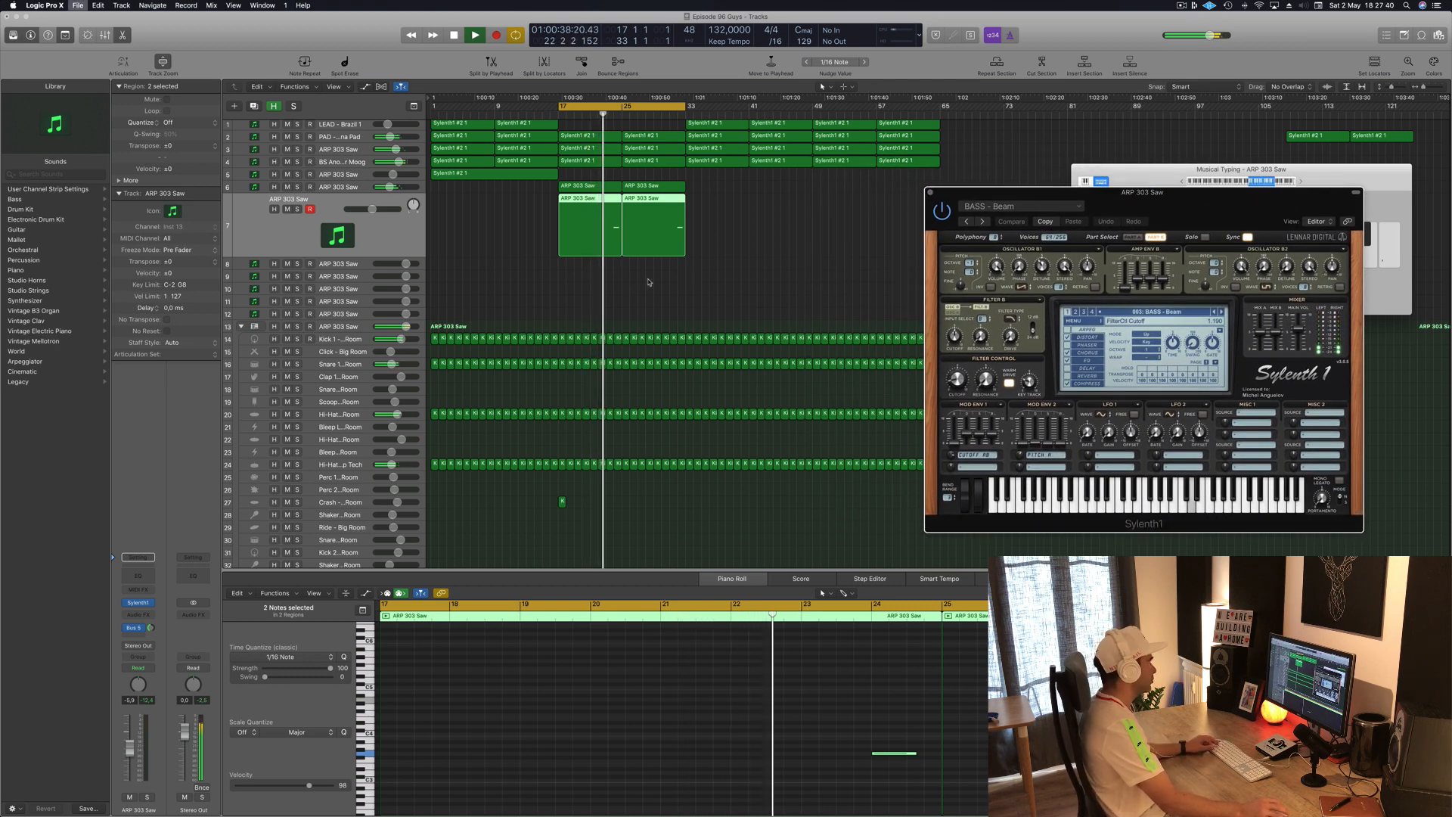
key(super+Up)
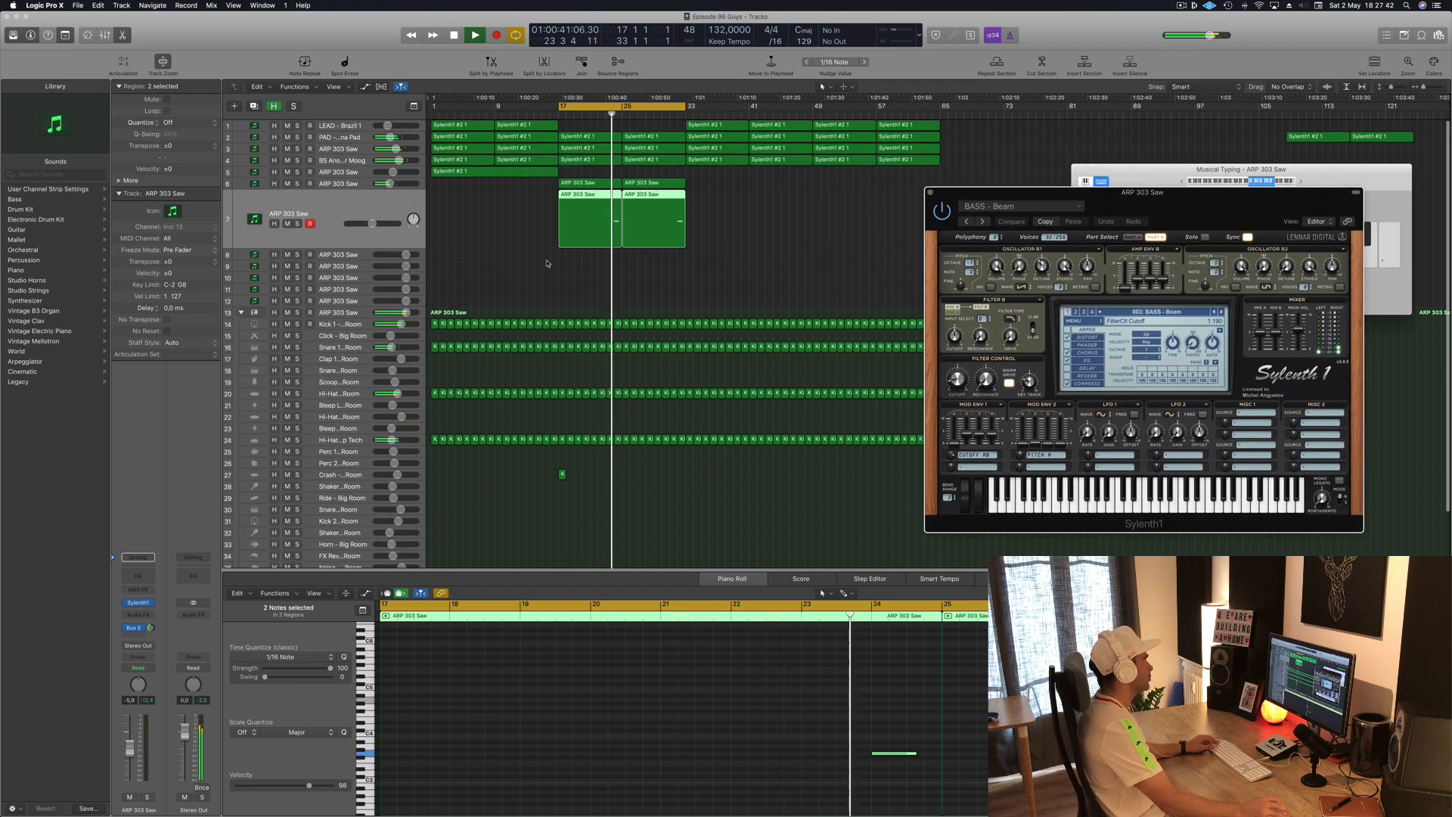
click(296, 189)
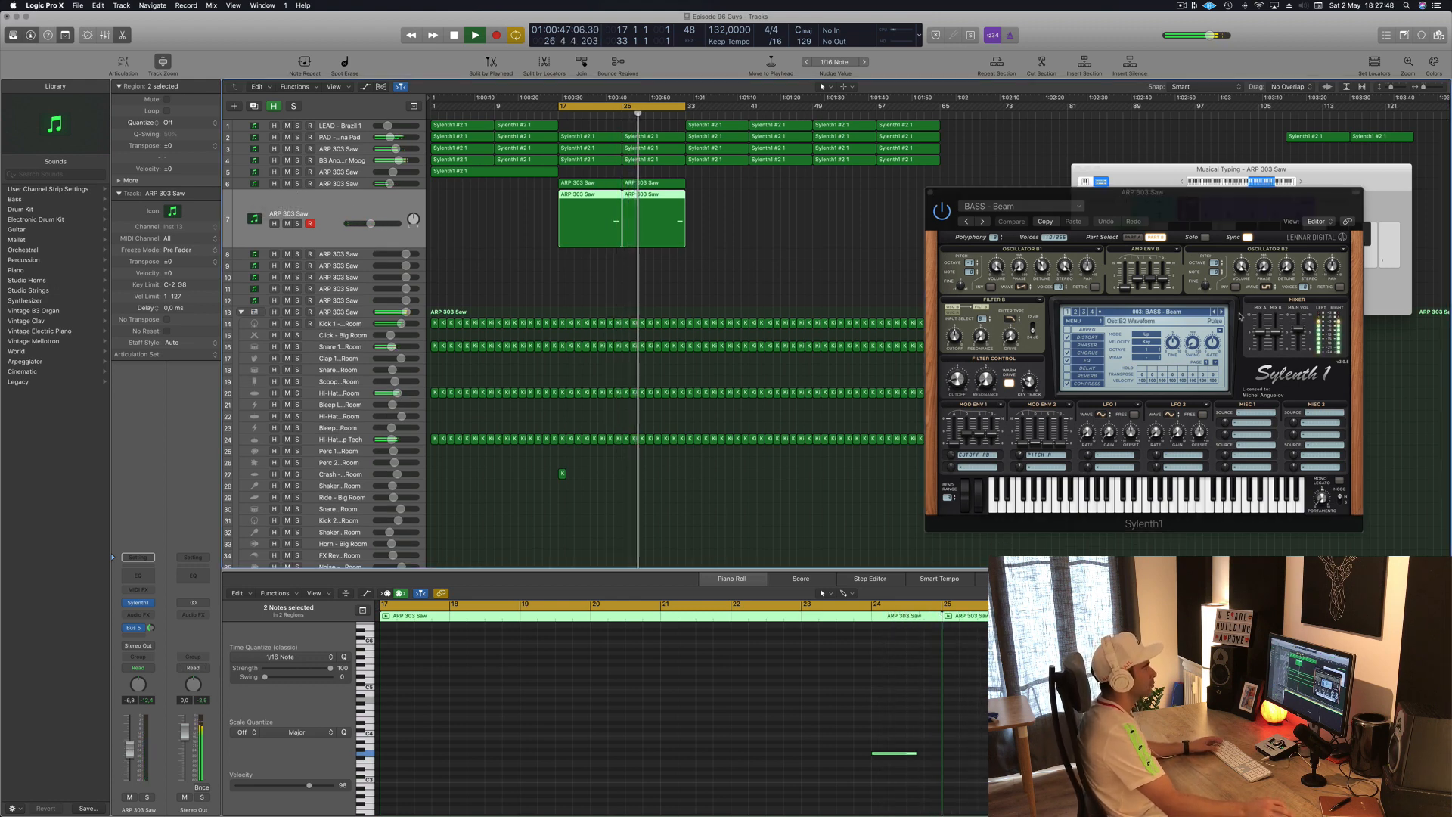
click(515, 222)
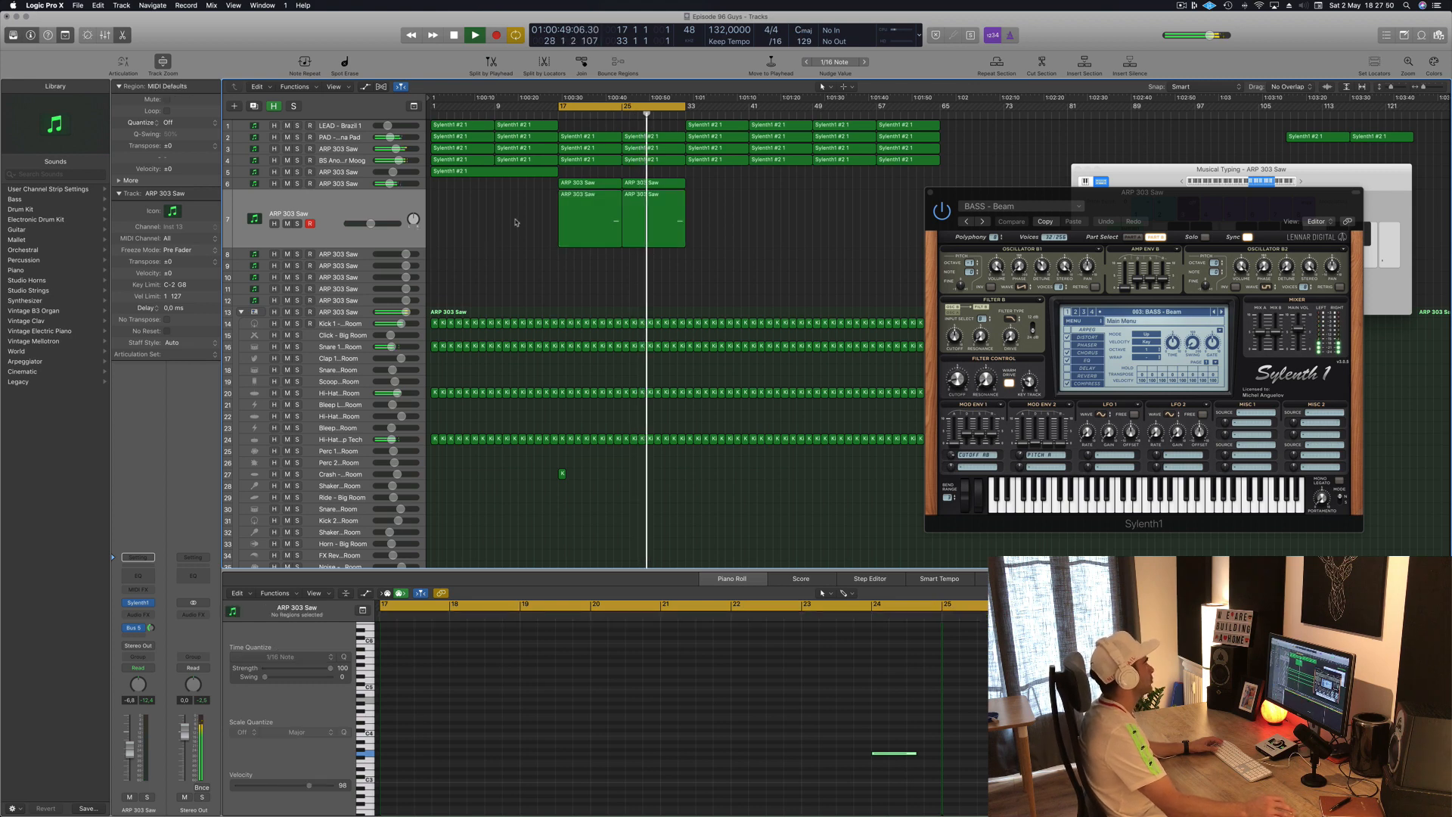
click(351, 186)
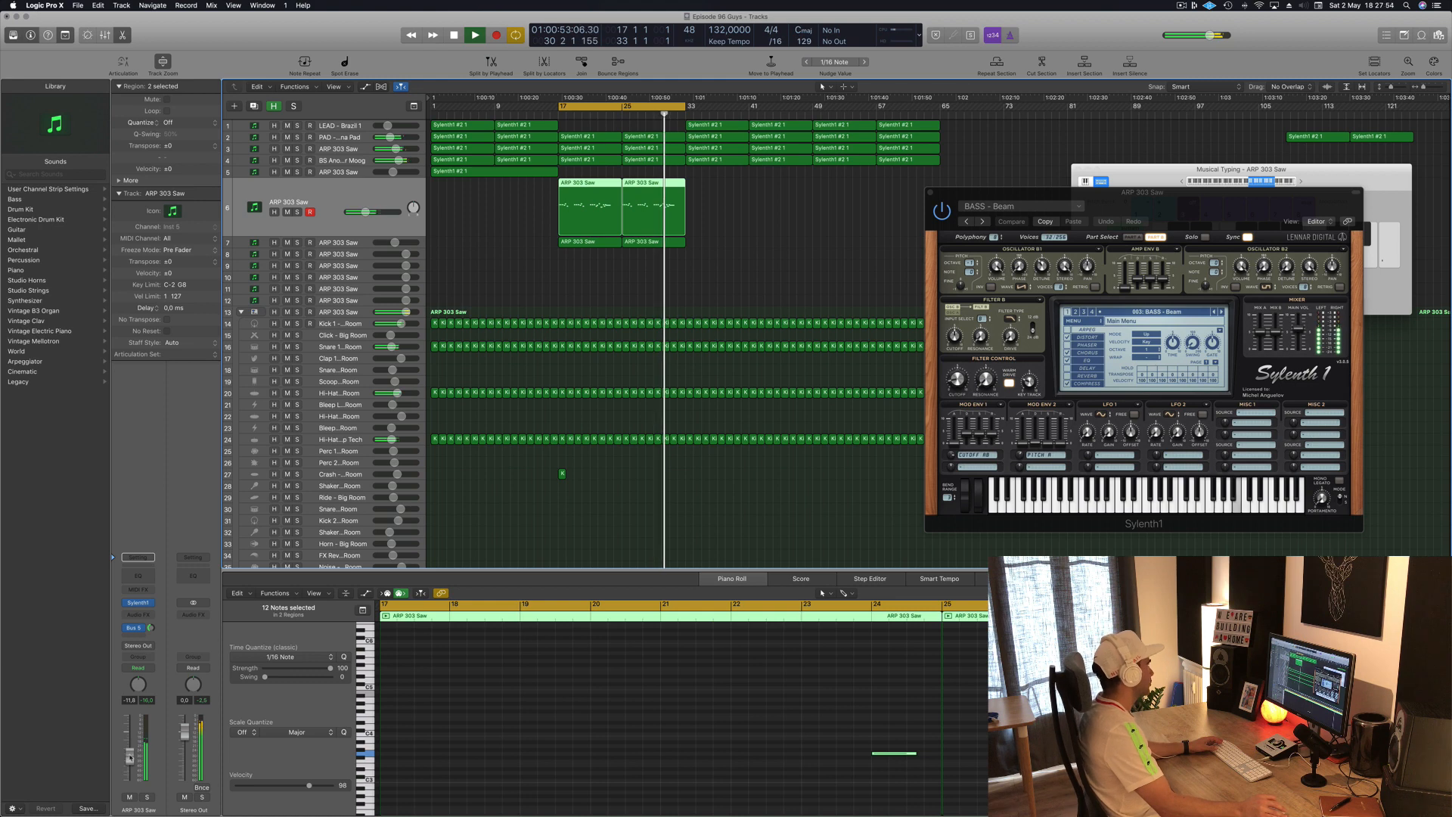
click(760, 249)
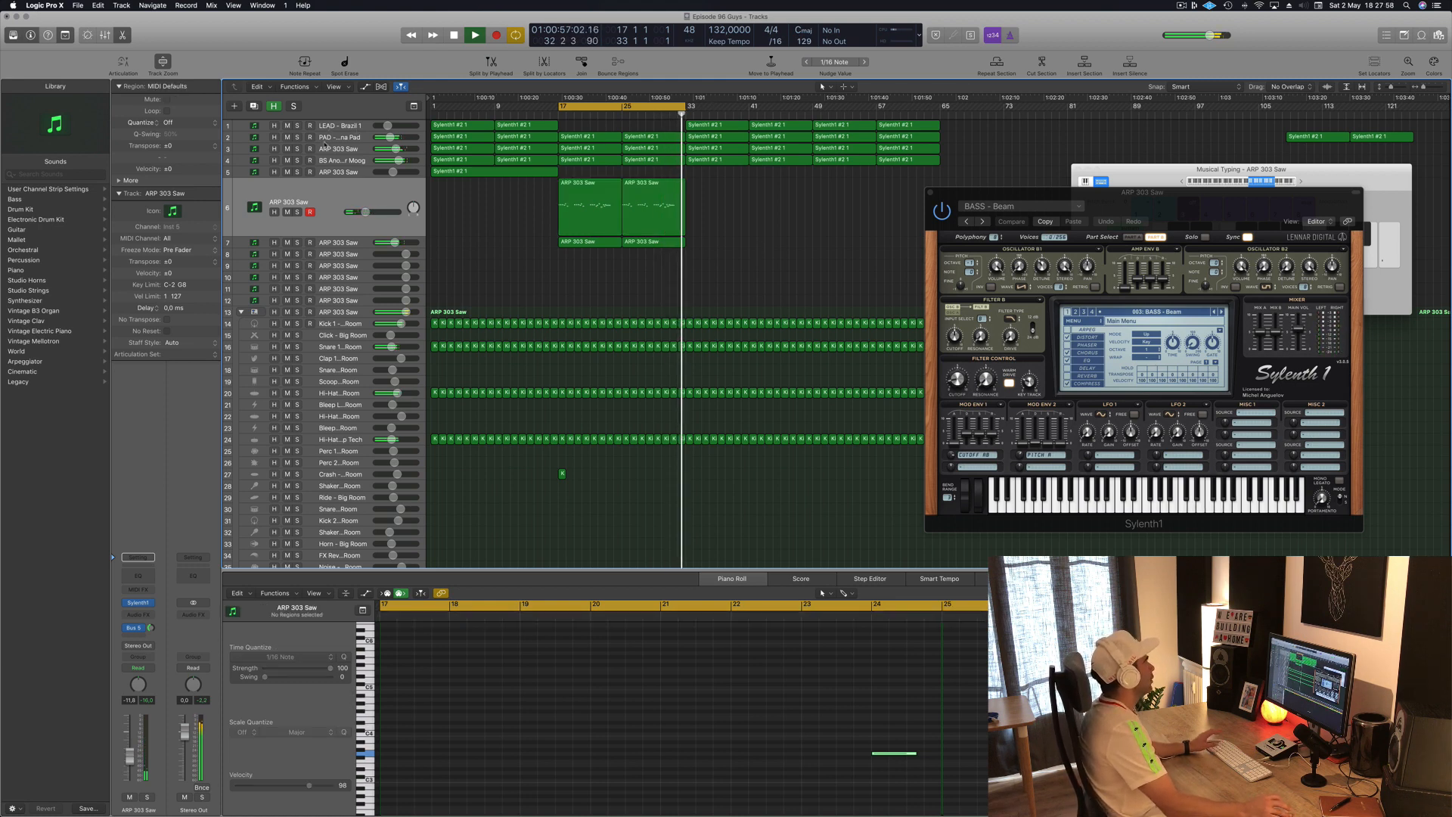
Stop playback with the LEAD - Brazil 1 track selected and extend the cycle range back to bar 1.
click(328, 130)
key(space)
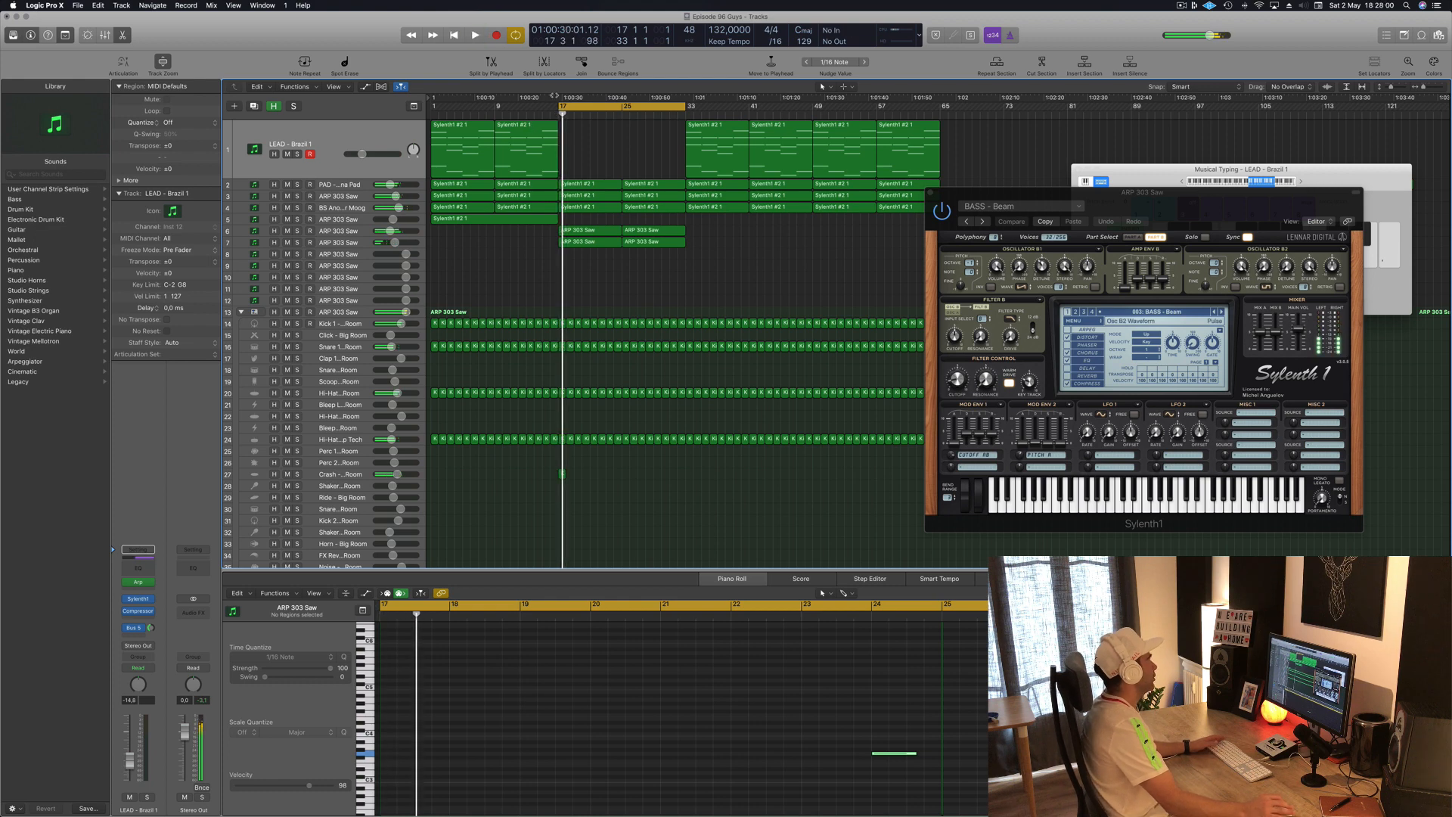
drag(560, 106, 432, 107)
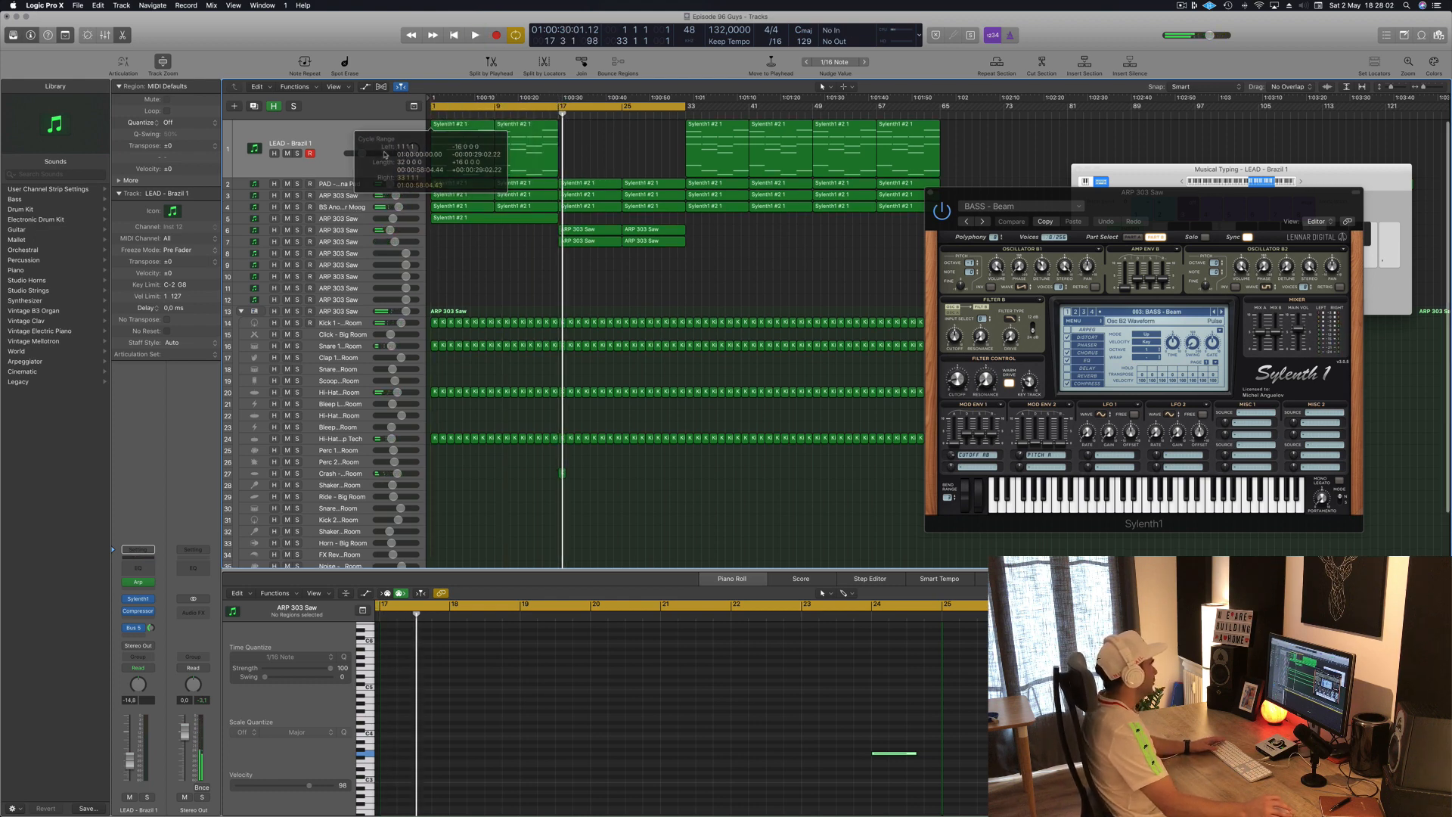
Select the LEAD - Brazil 1 regions in the first 16 bars and open that track's Sylenth1.
click(328, 133)
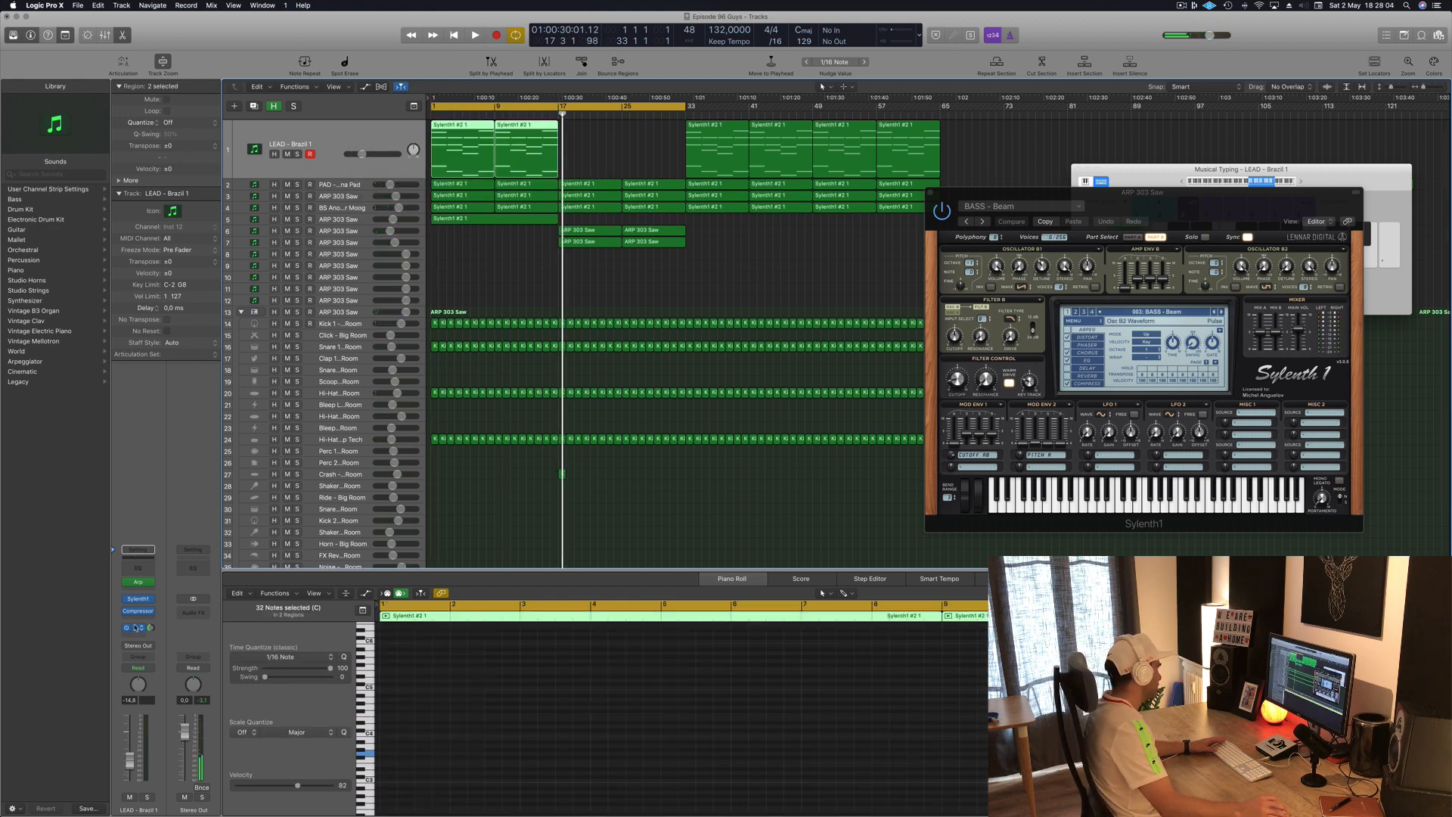
click(139, 599)
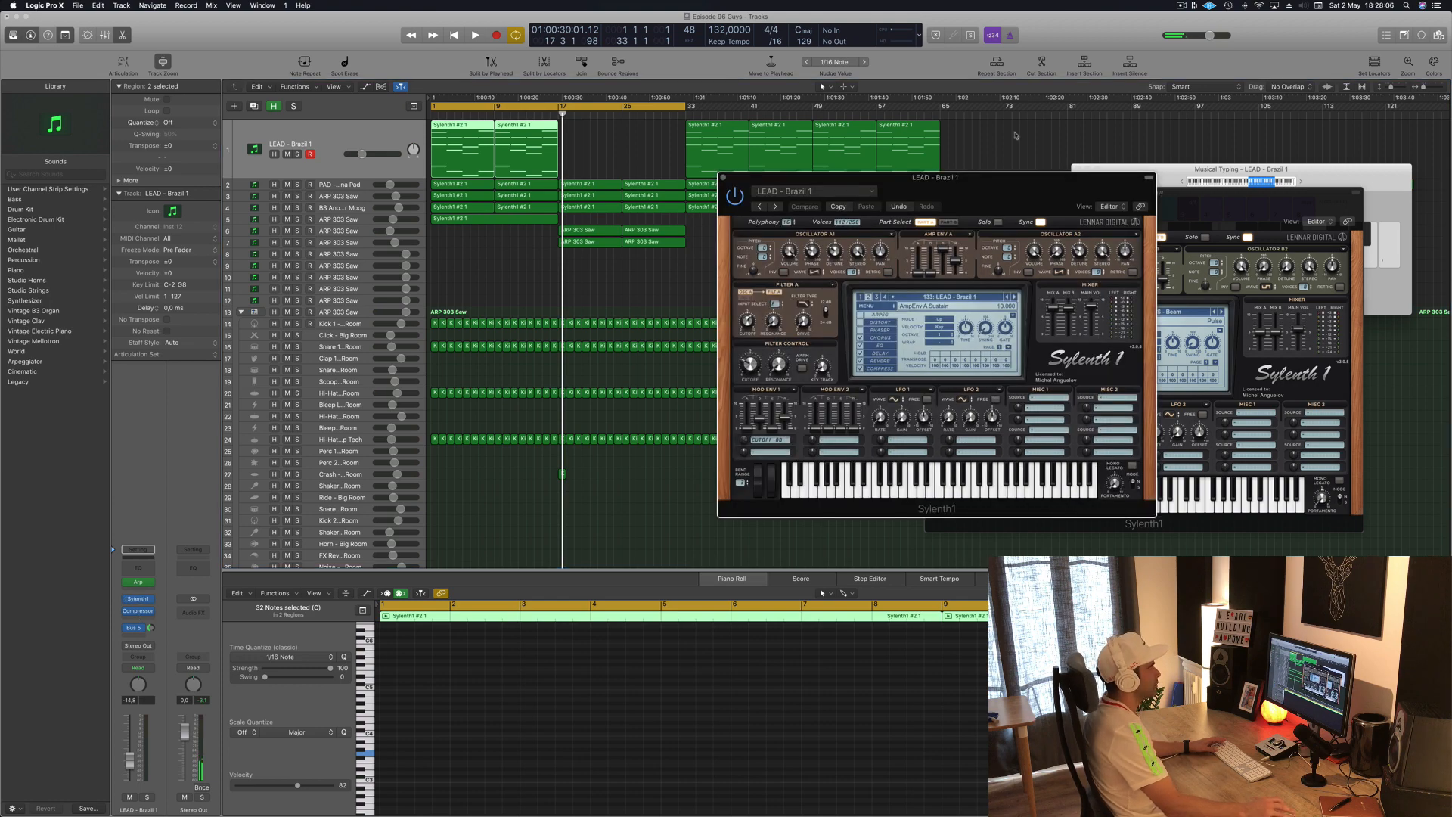
Move the LEAD - Brazil 1 synth window off the regions, set the track's automation to Touch, and record a FilterCtl Cutoff move during playback.
drag(998, 177, 1142, 118)
key(space)
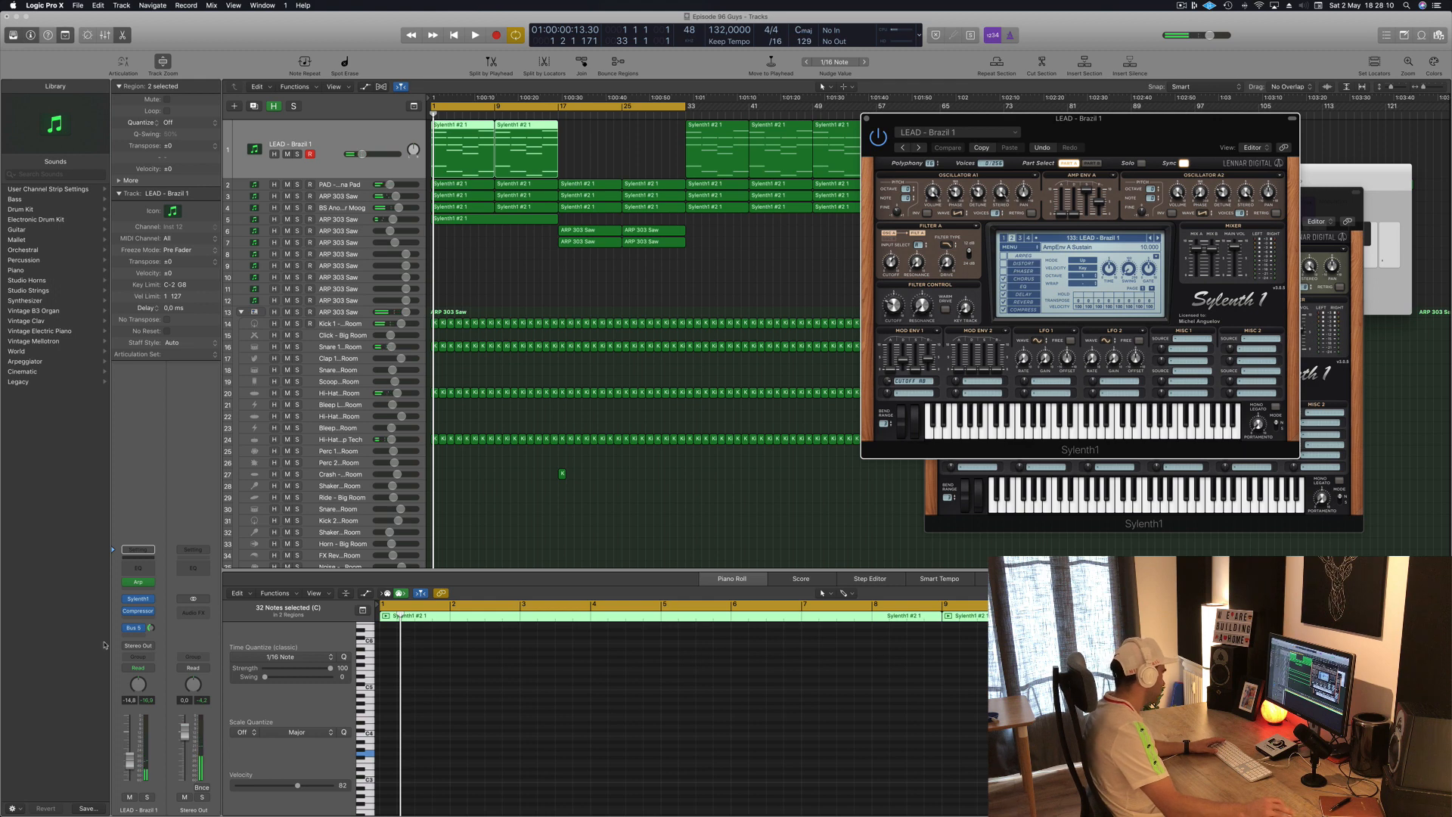
click(149, 669)
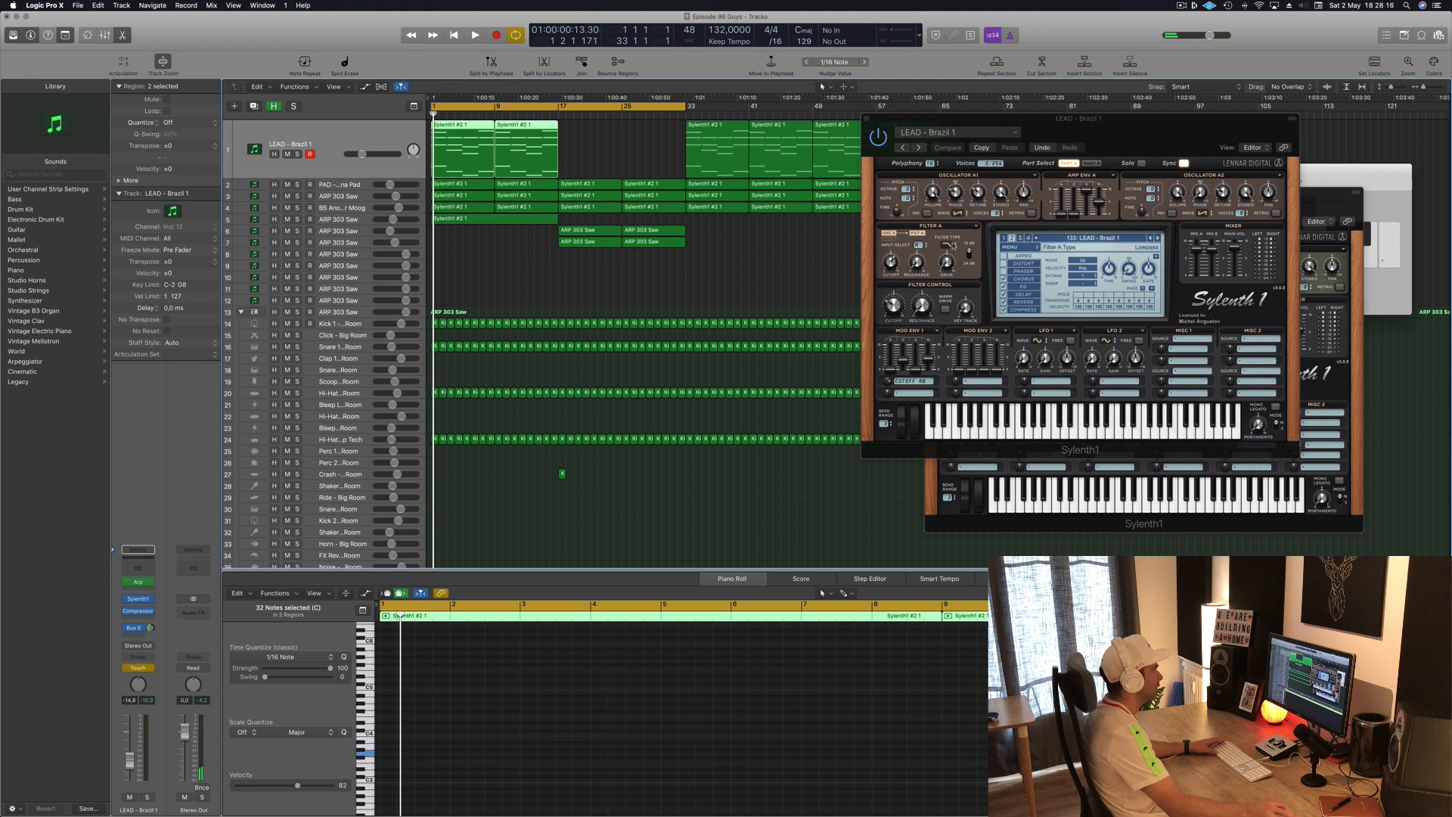
key(space)
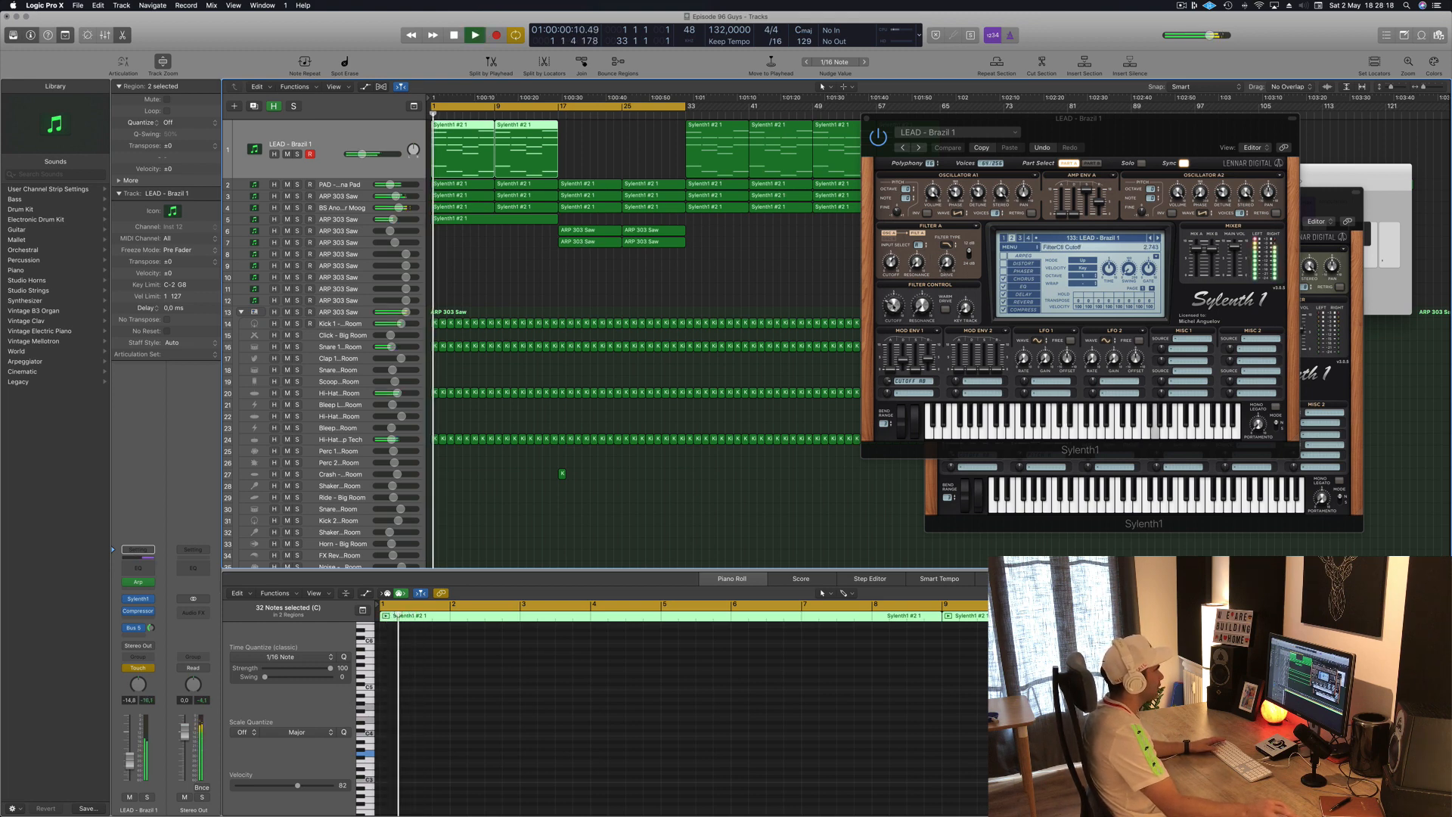
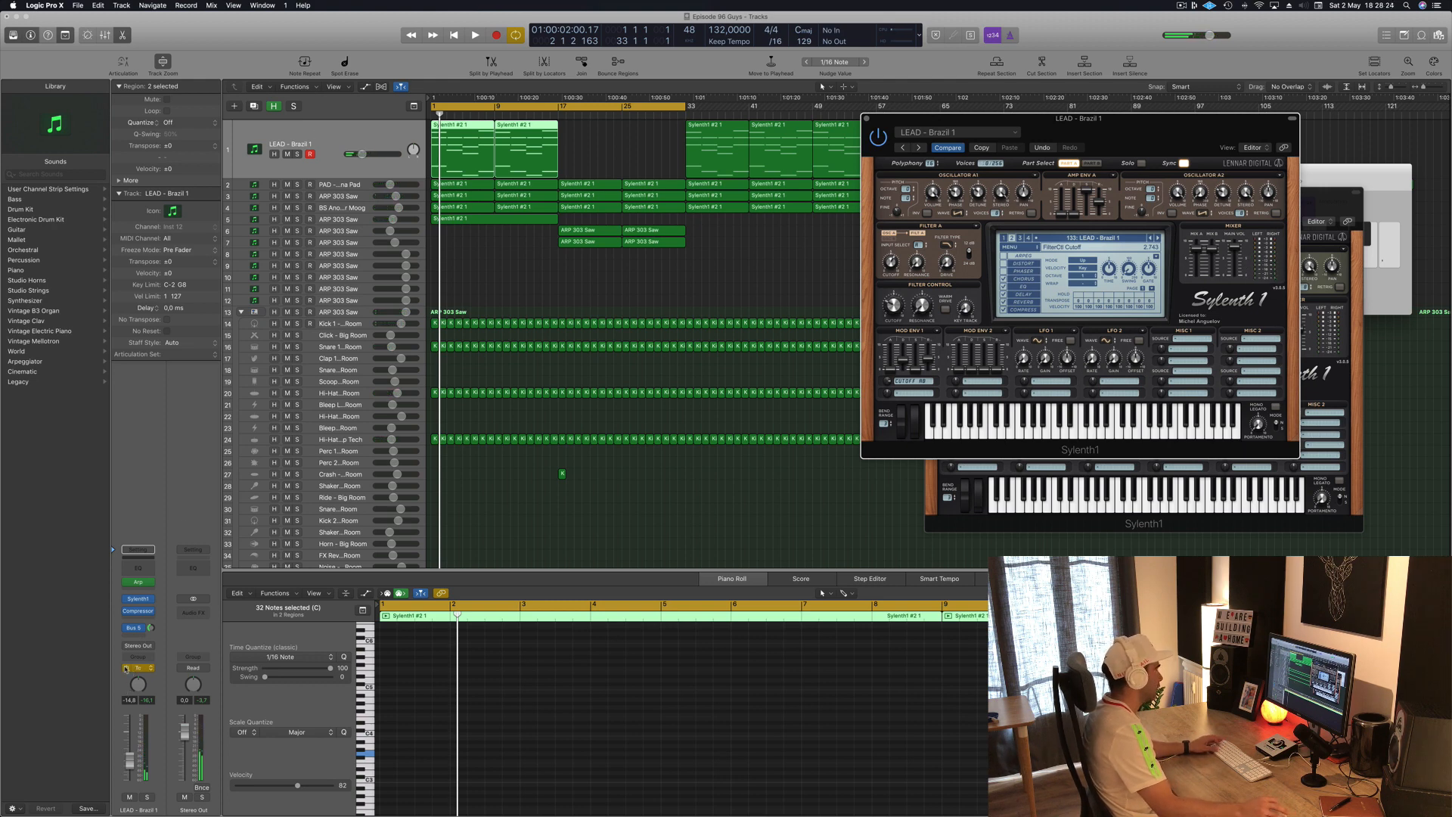
key(space)
key(space)
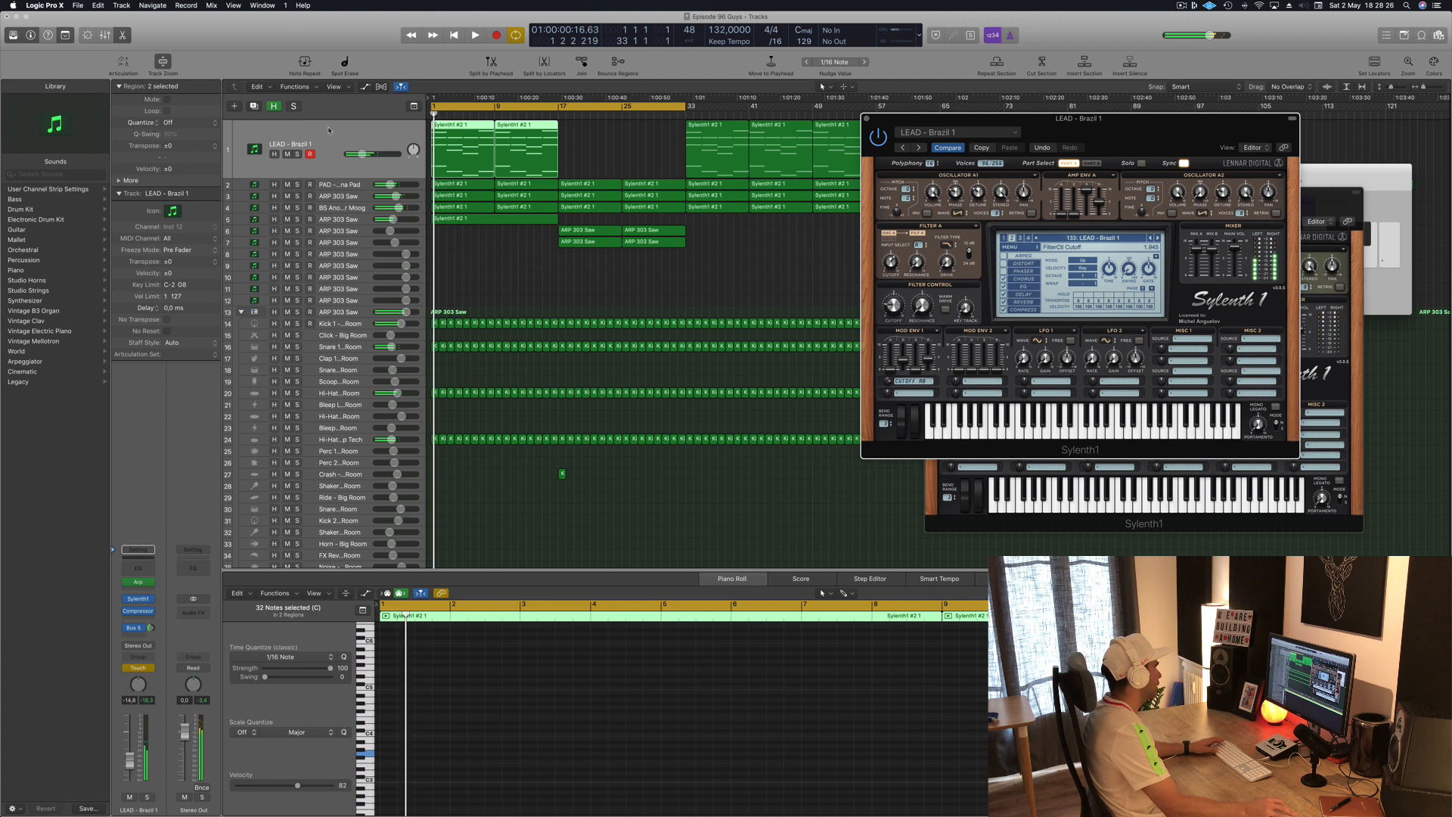
Show track automation with Sylenth1 FilterCtl Cutoff in the LEAD - Brazil 1 lane and add points at bars 1 and 9.
click(336, 143)
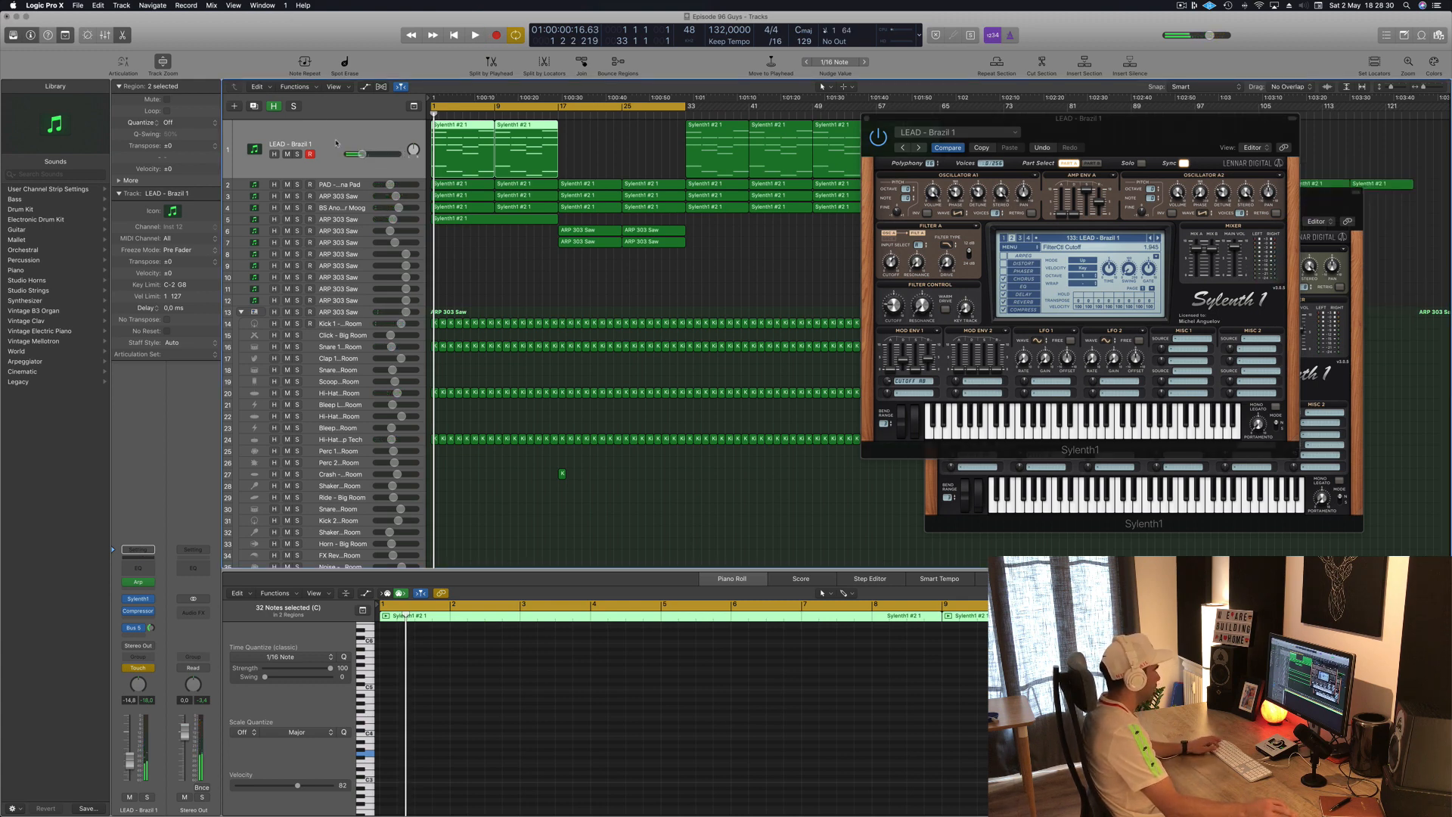
key(a)
click(326, 161)
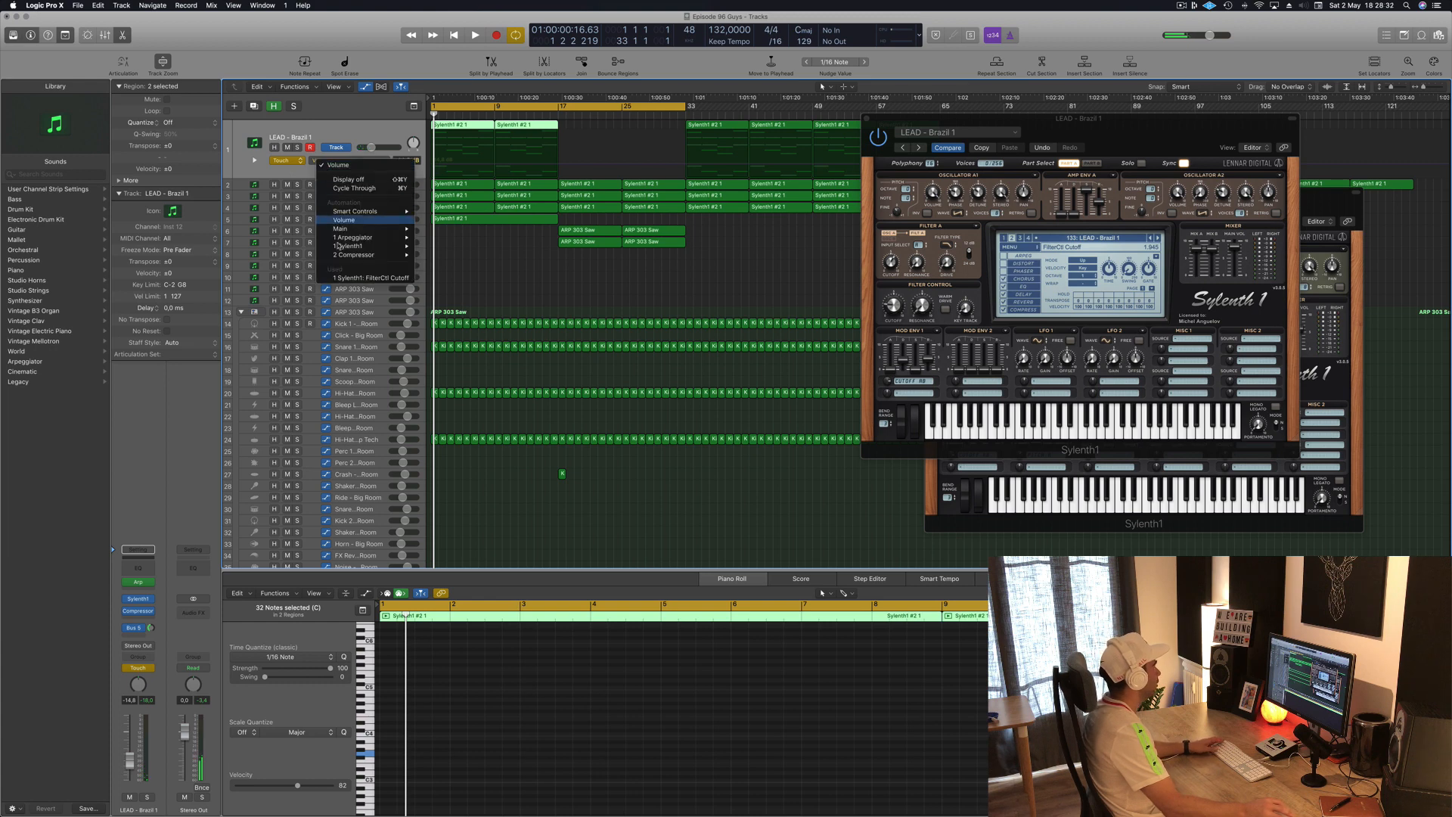
click(467, 147)
click(462, 168)
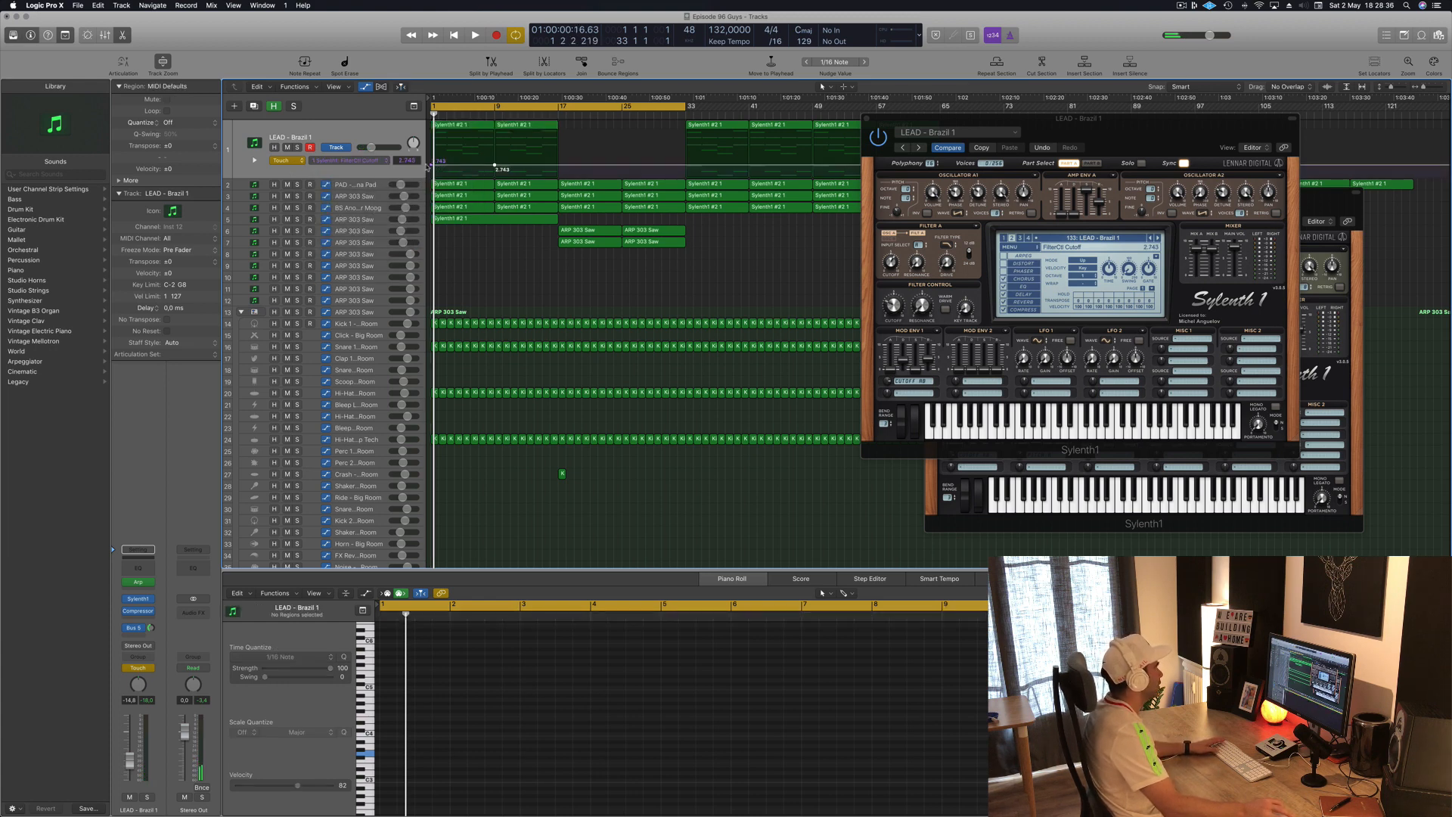
Lower the lead's starting cutoff automation point at bar 1, switch its automation mode to Read, and play from the start.
drag(431, 167, 431, 175)
key(space)
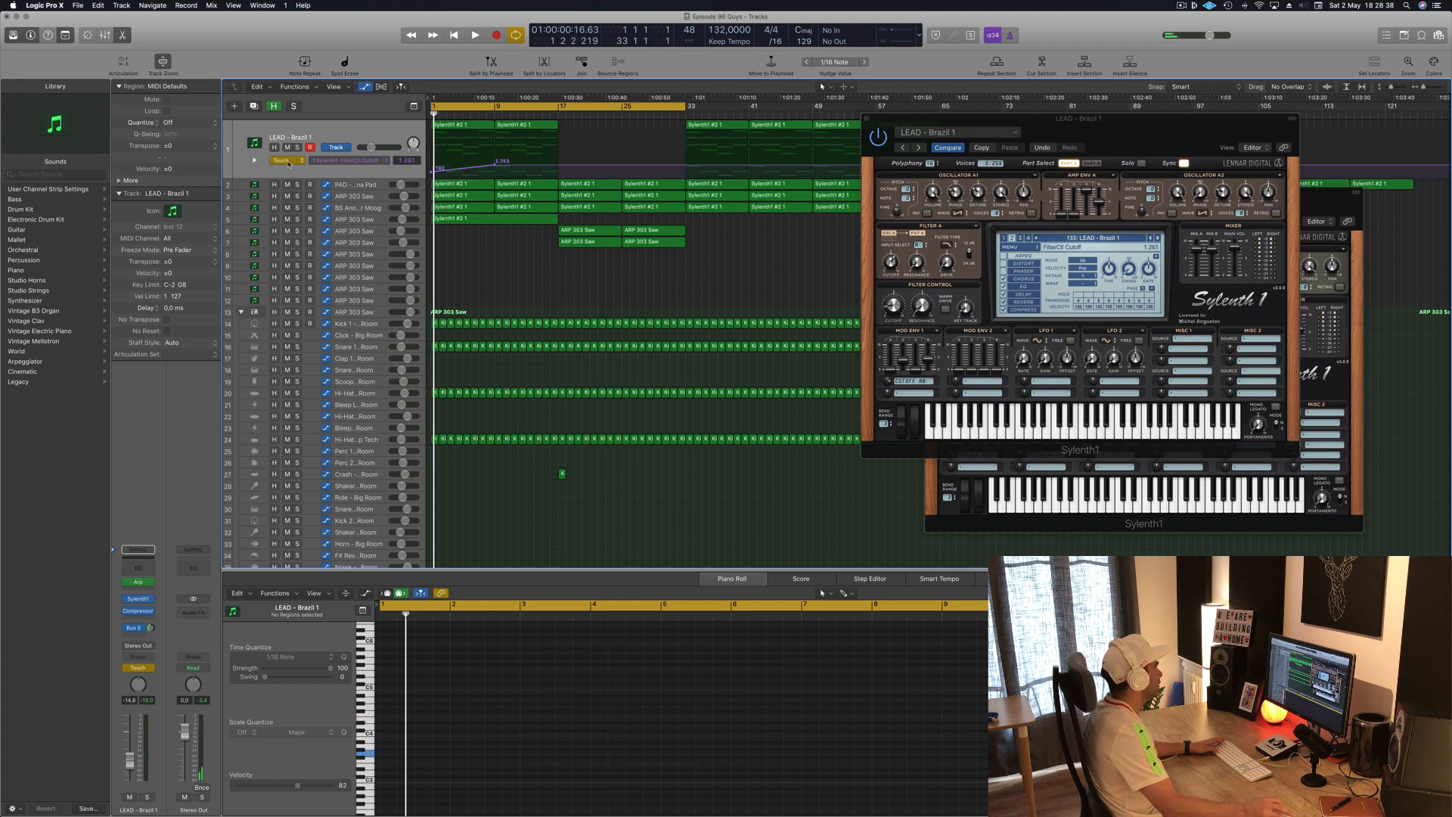
click(289, 152)
key(space)
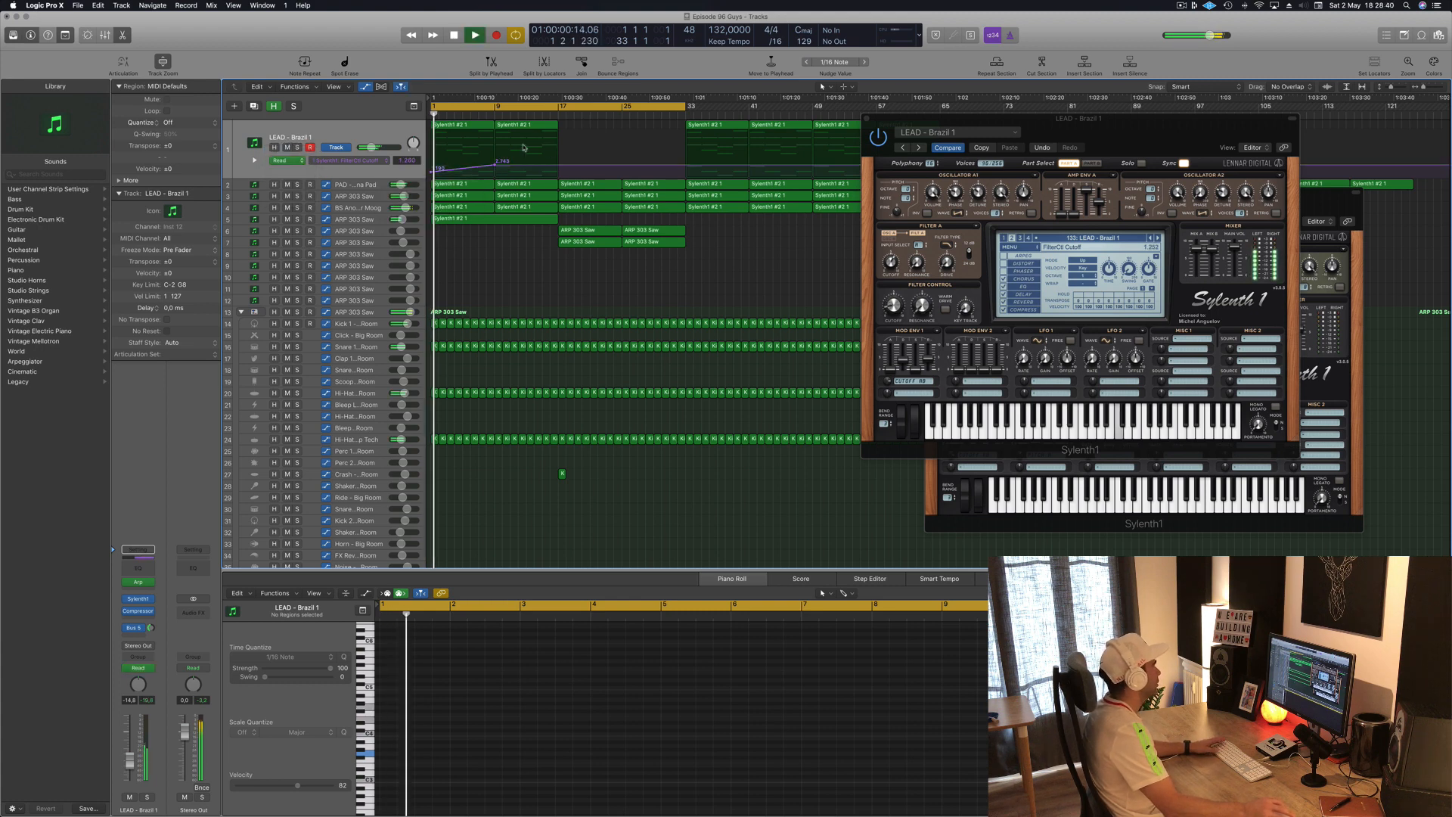
Shape a gradual cutoff rise on the lead by lowering the bar 9 point and raising a new point at bar 17.
drag(431, 173, 496, 168)
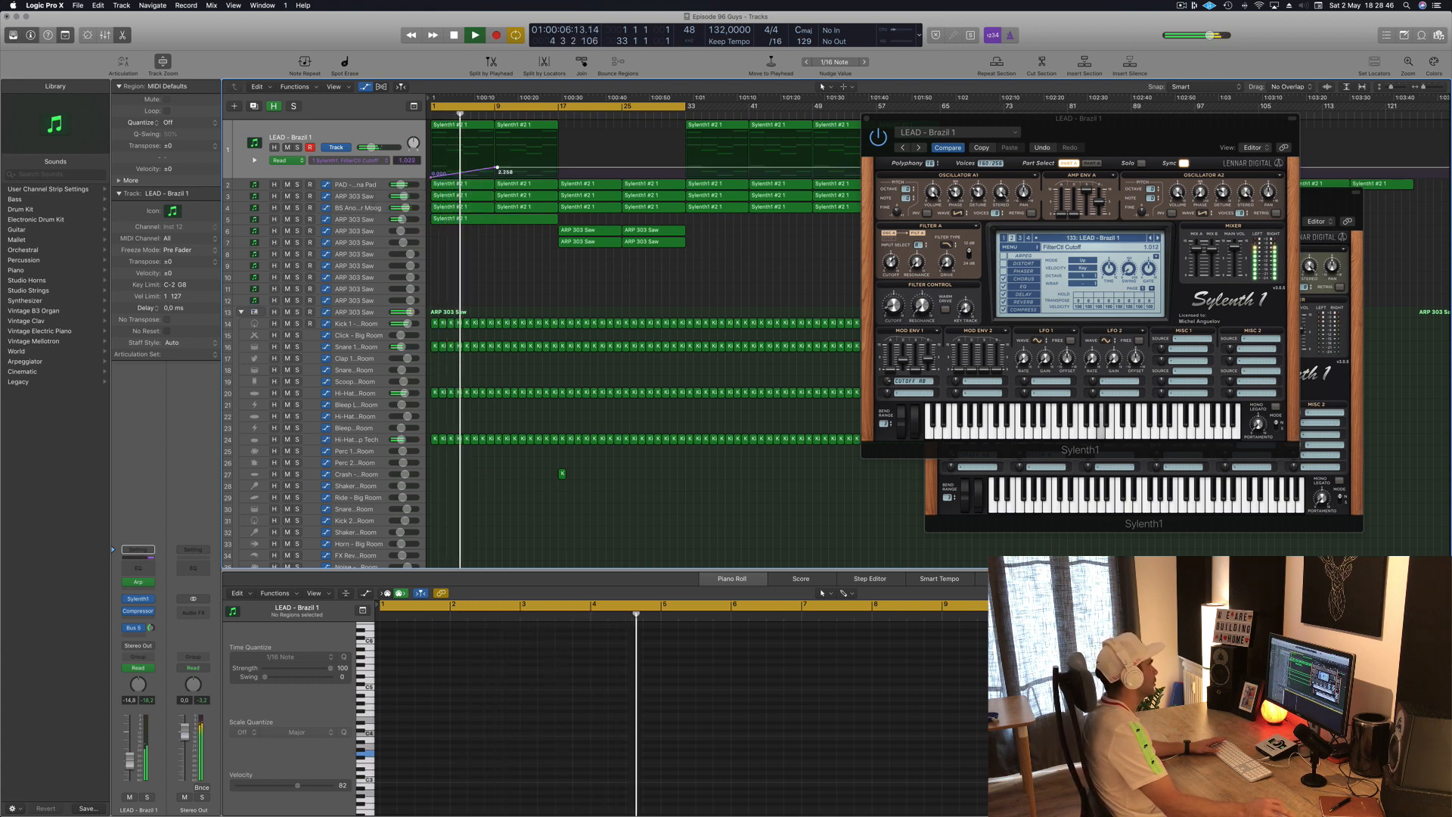
drag(498, 169, 497, 173)
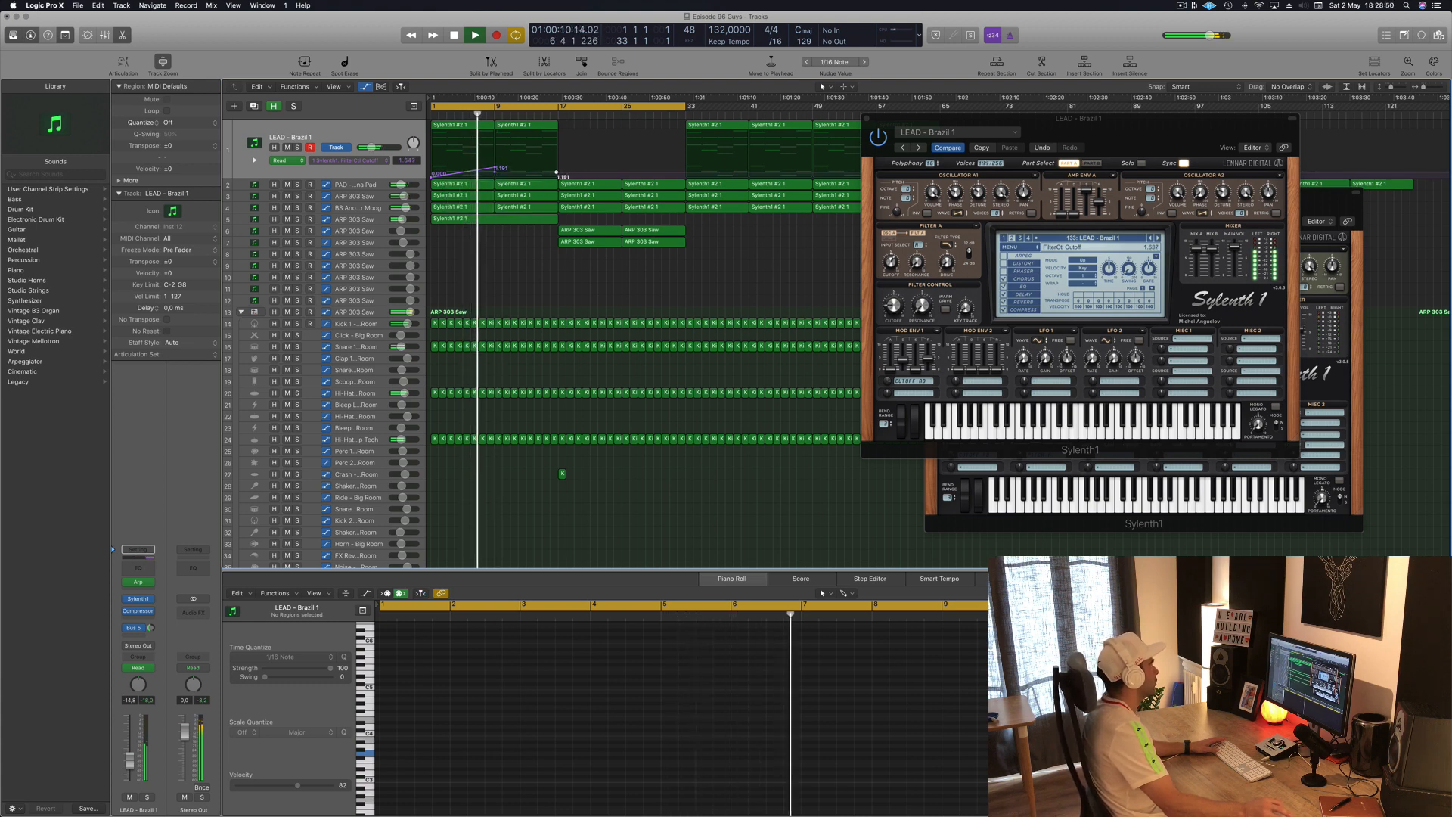
drag(557, 173, 556, 165)
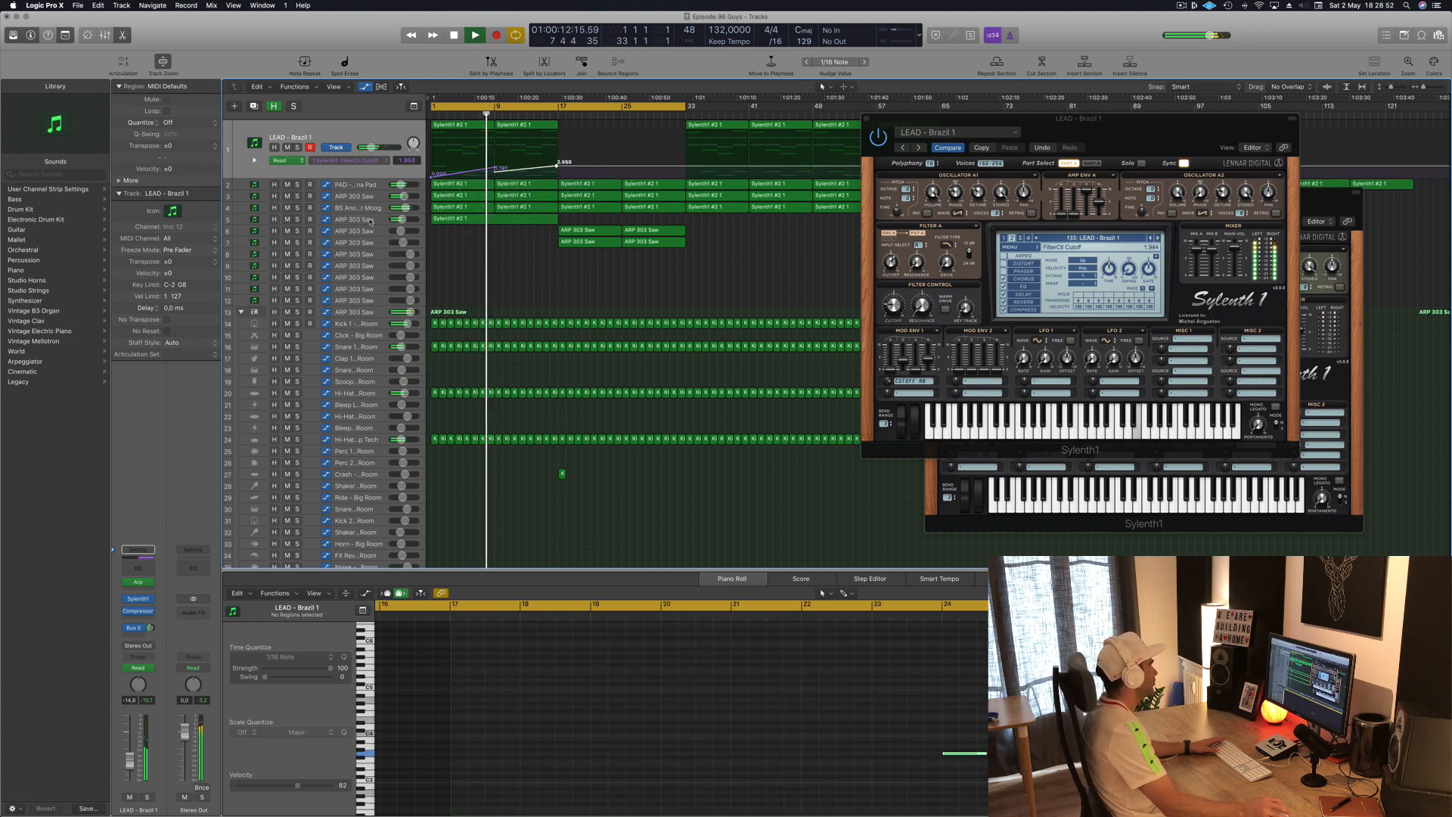
Lower the Mega Saw Riser ARP 303 Saw track's volume to about -12.8 dB and adjust its Bus 5 send.
click(521, 218)
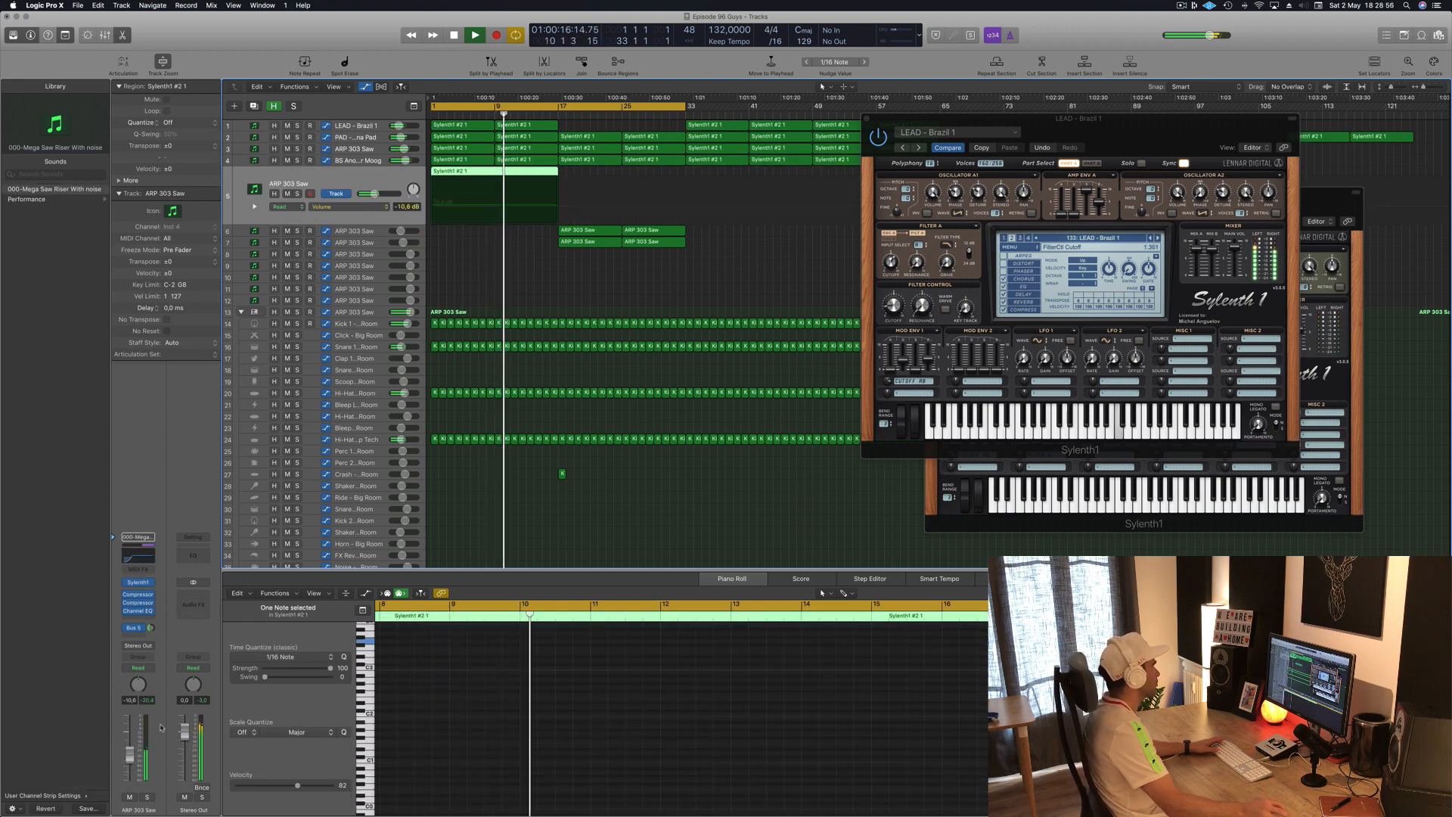
click(540, 295)
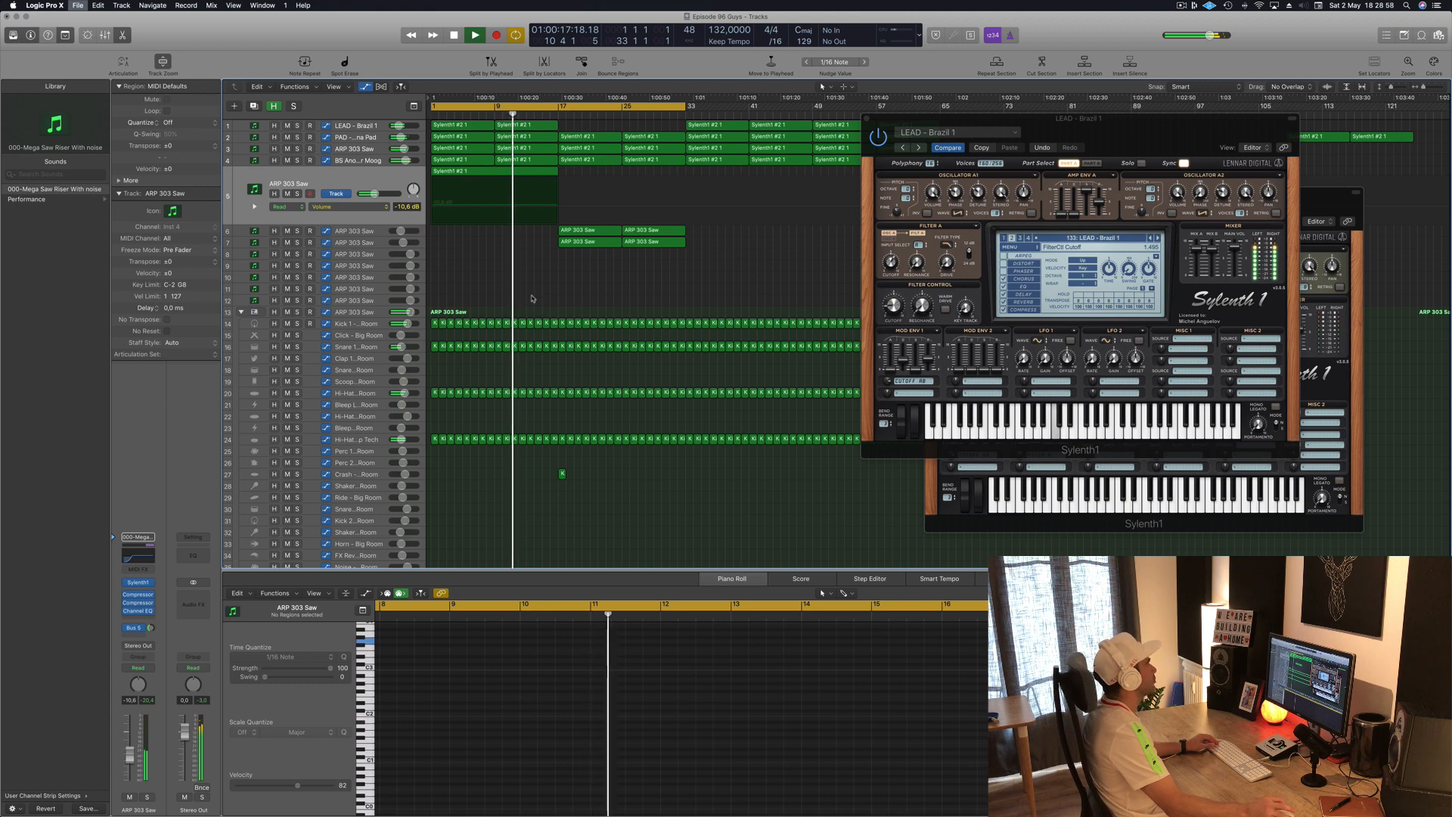
drag(1138, 138, 1311, 179)
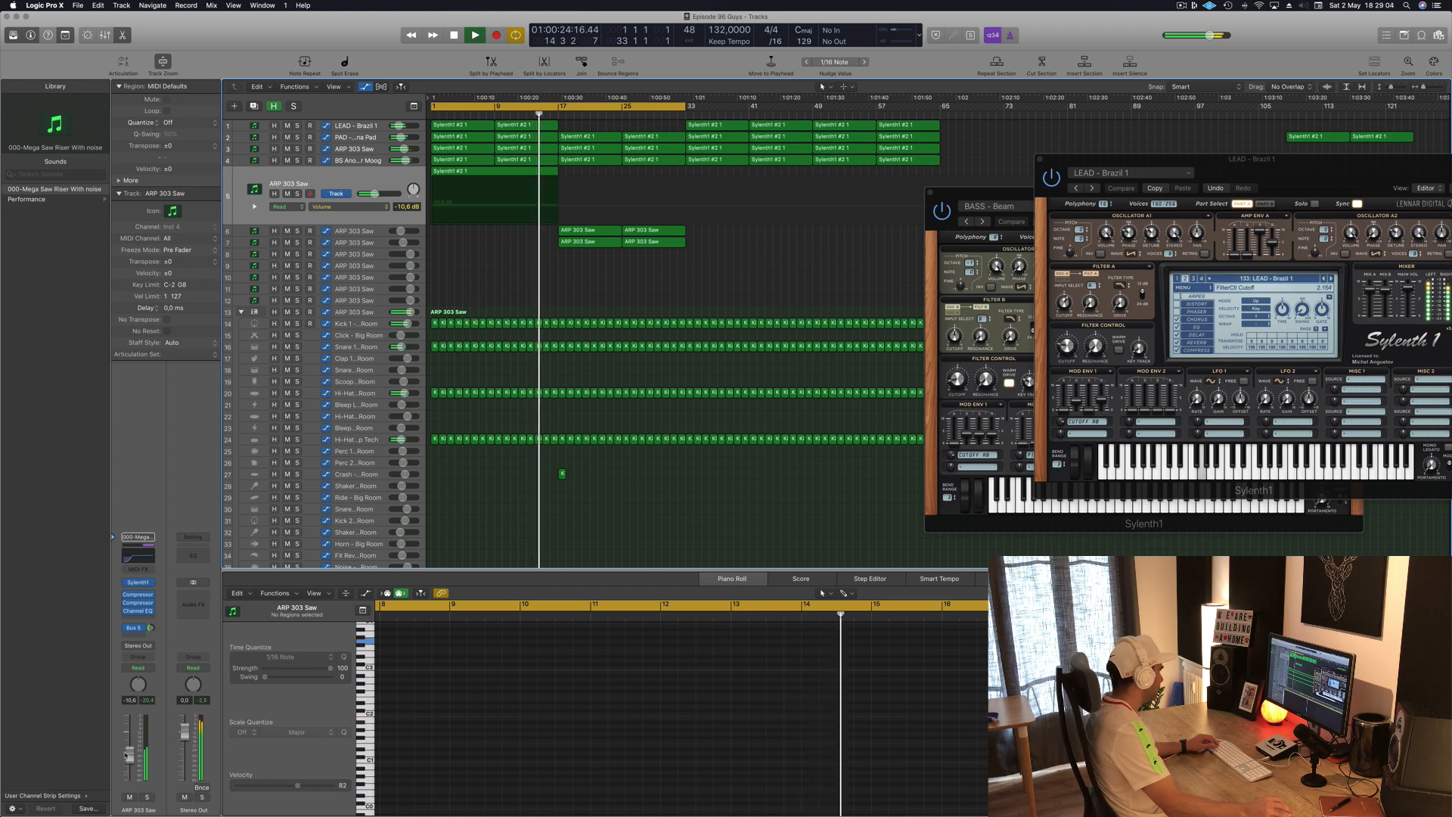
drag(129, 754, 129, 757)
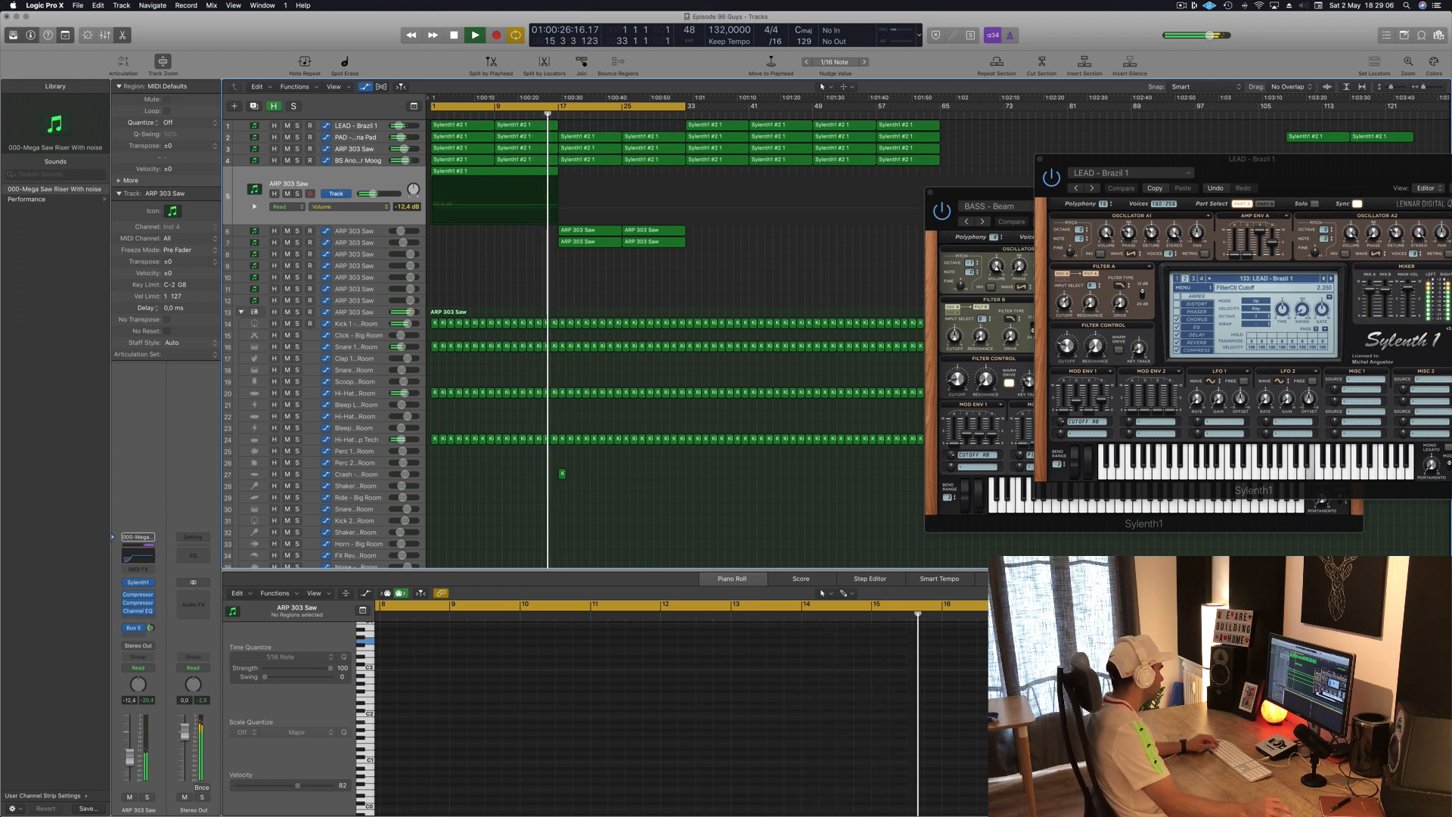
click(151, 628)
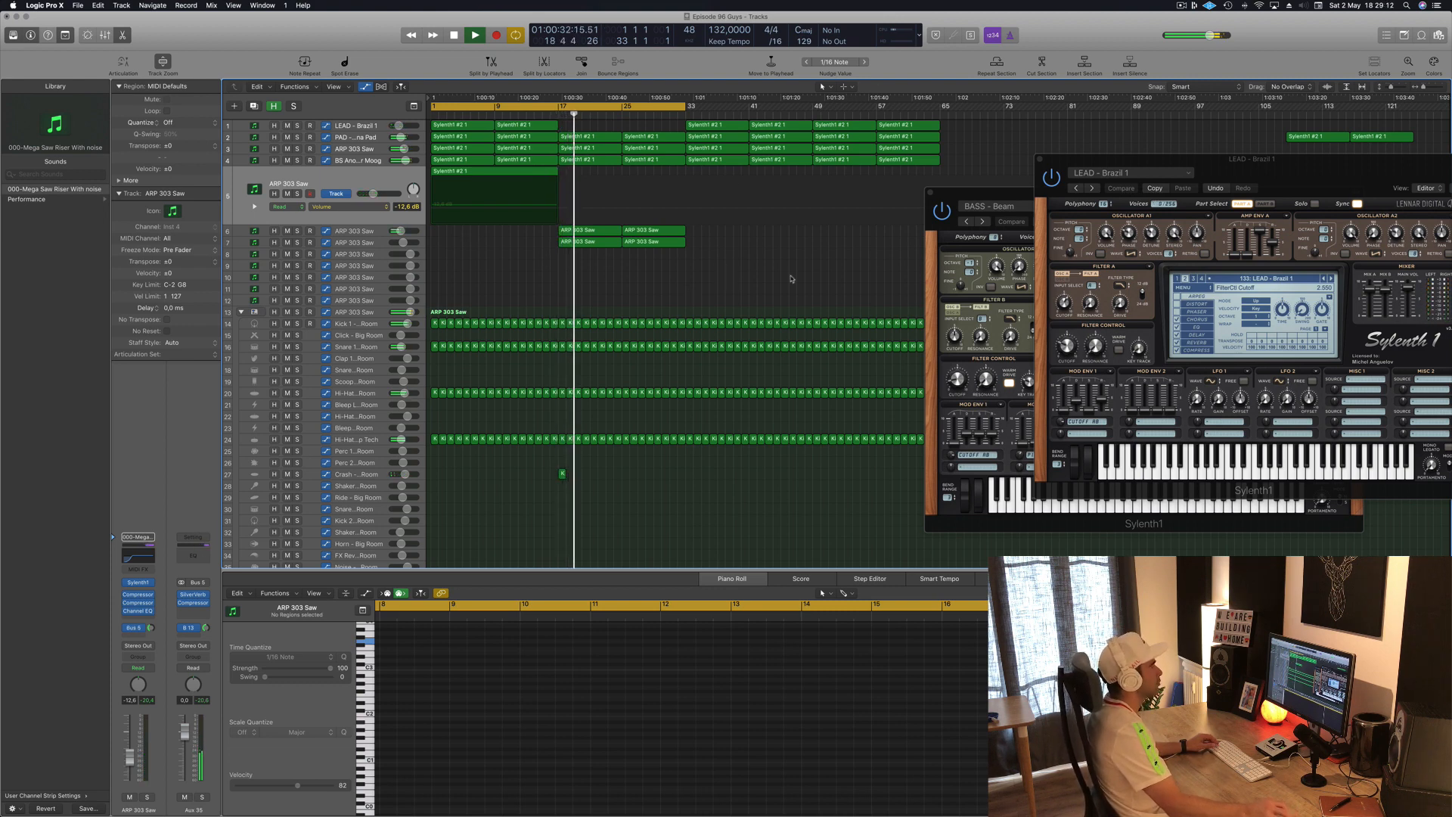
Close the LEAD - Brazil 1 and BASS - Beam synth windows.
drag(1231, 163, 605, 237)
click(780, 202)
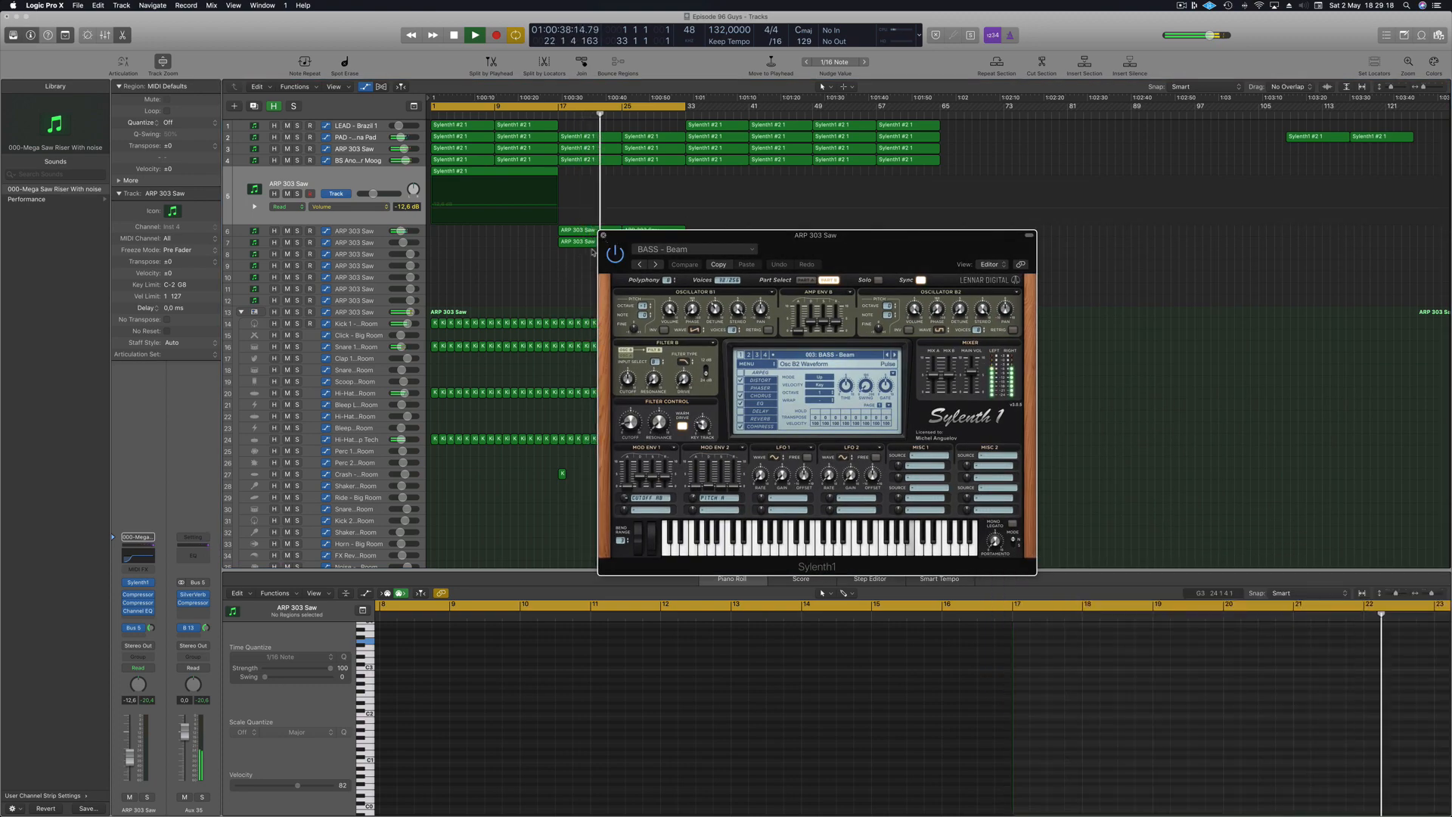
click(603, 236)
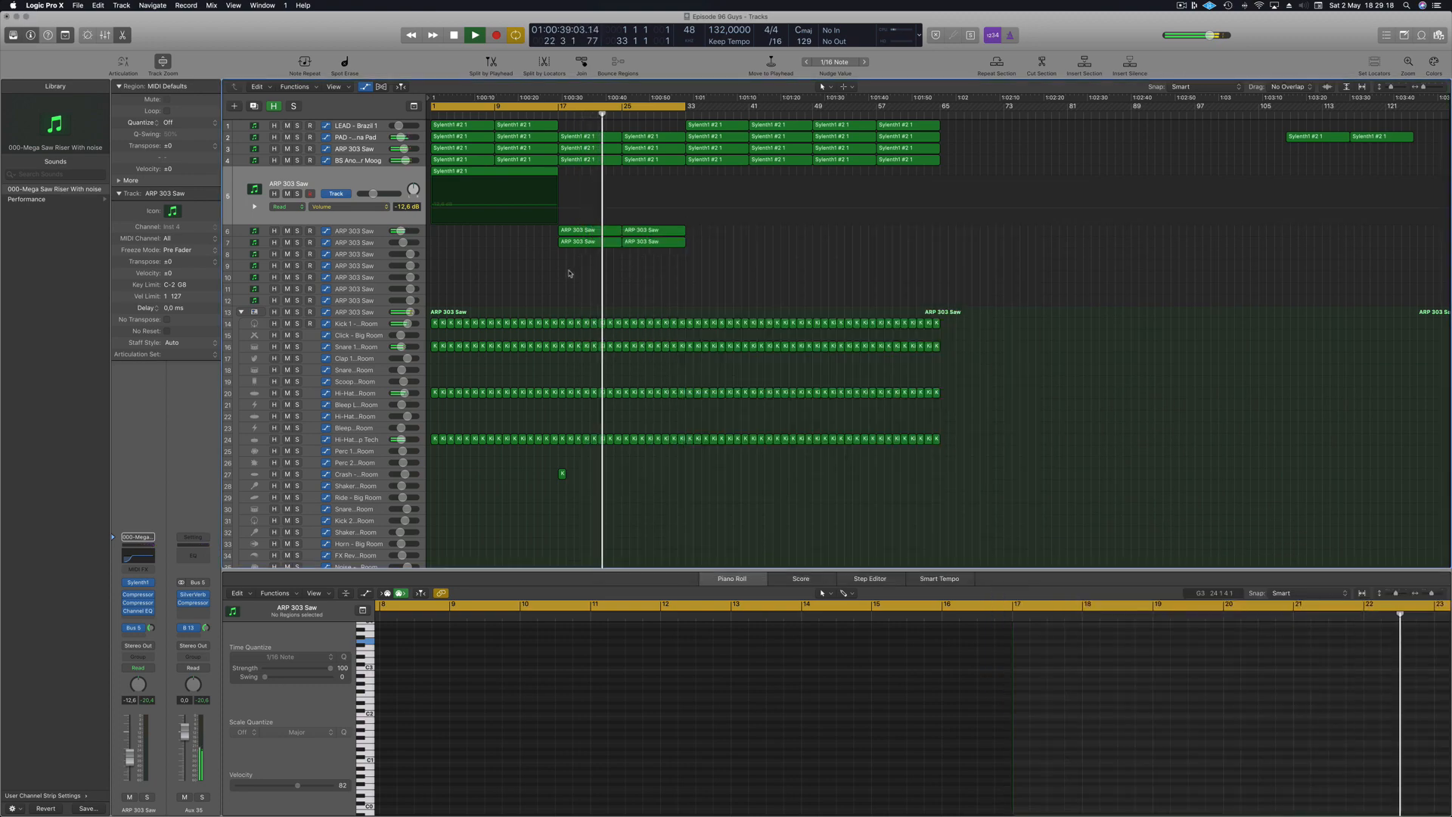
Set the PAD - Anjuna Pad track's automation to Touch, open its Sylenth1, and record a FilterCtl Cutoff move.
click(353, 138)
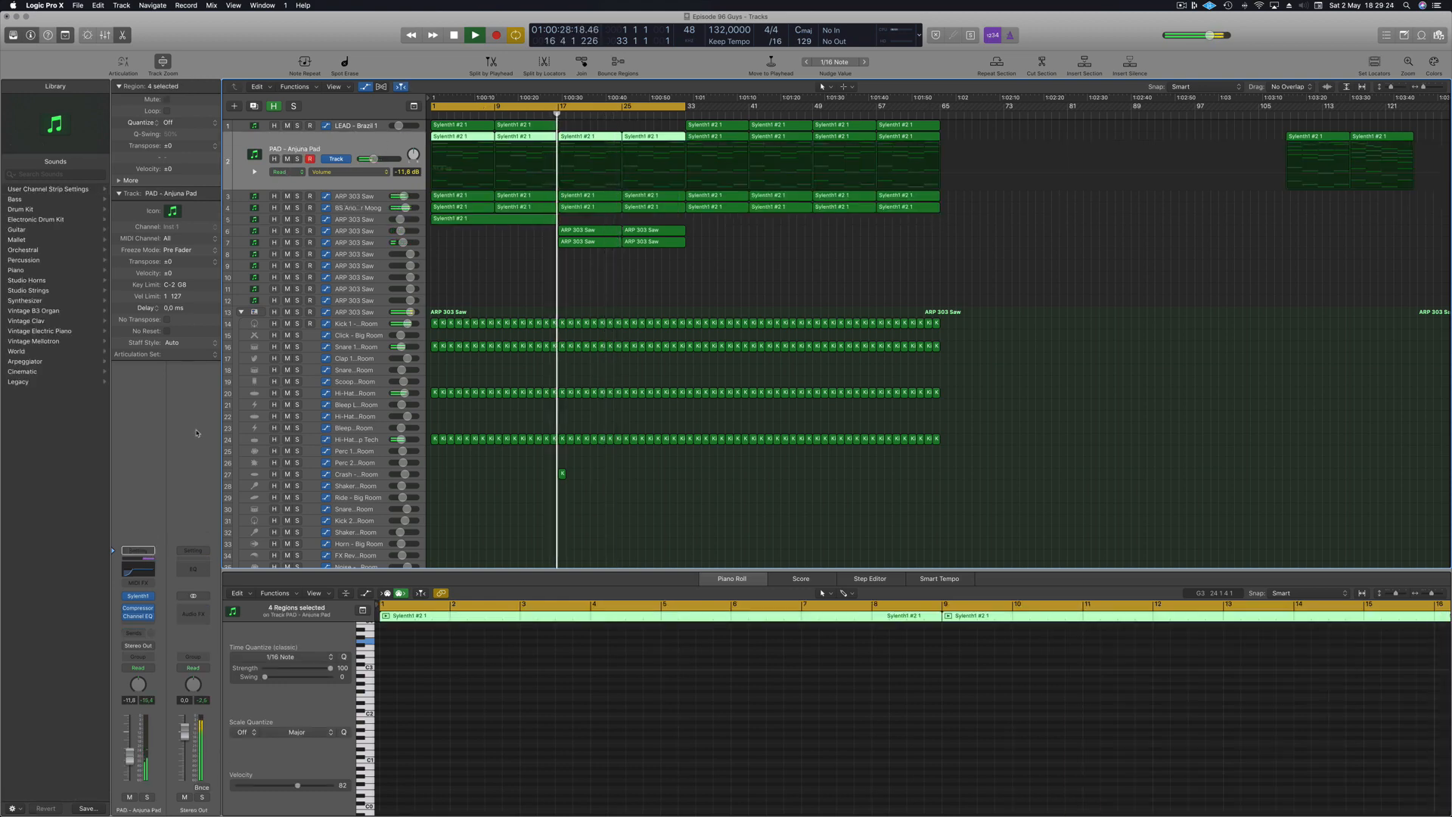
click(138, 669)
click(328, 343)
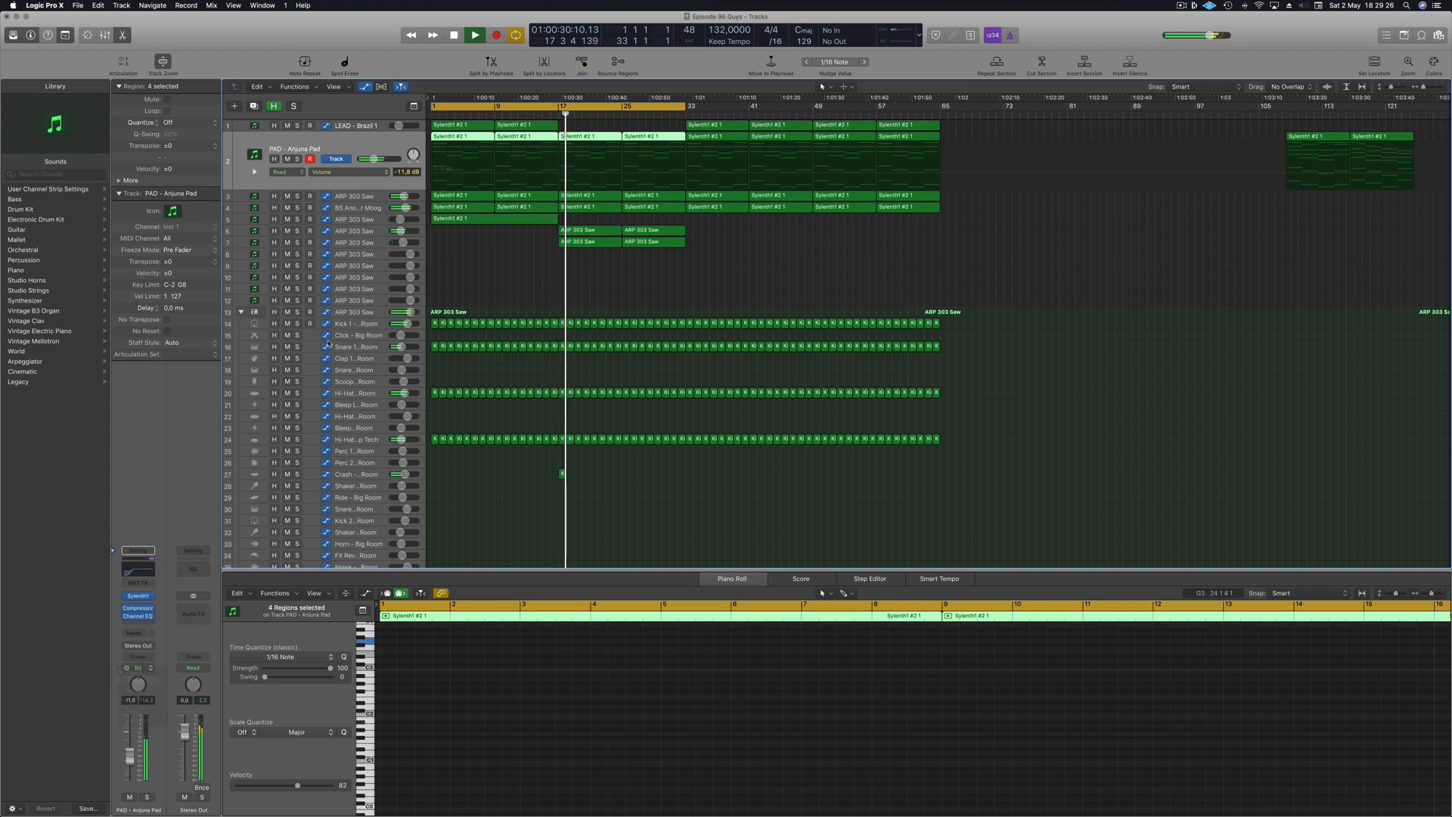
click(139, 597)
drag(958, 274, 961, 264)
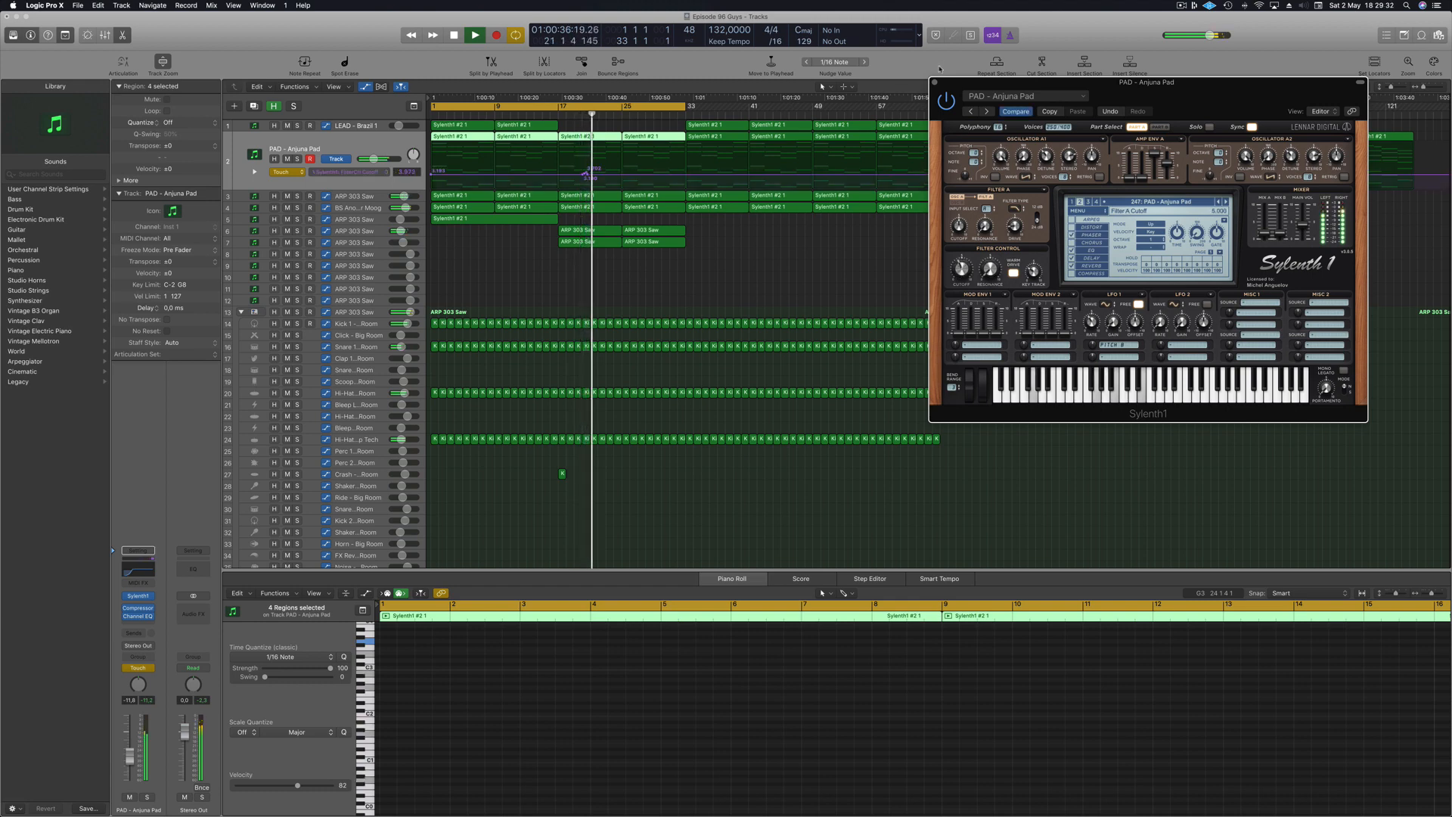
Close the pad's synth window, restart playback from bar 1, and move the recorded cutoff automation points back to bar 17.
click(935, 83)
key(Return)
drag(587, 175, 559, 175)
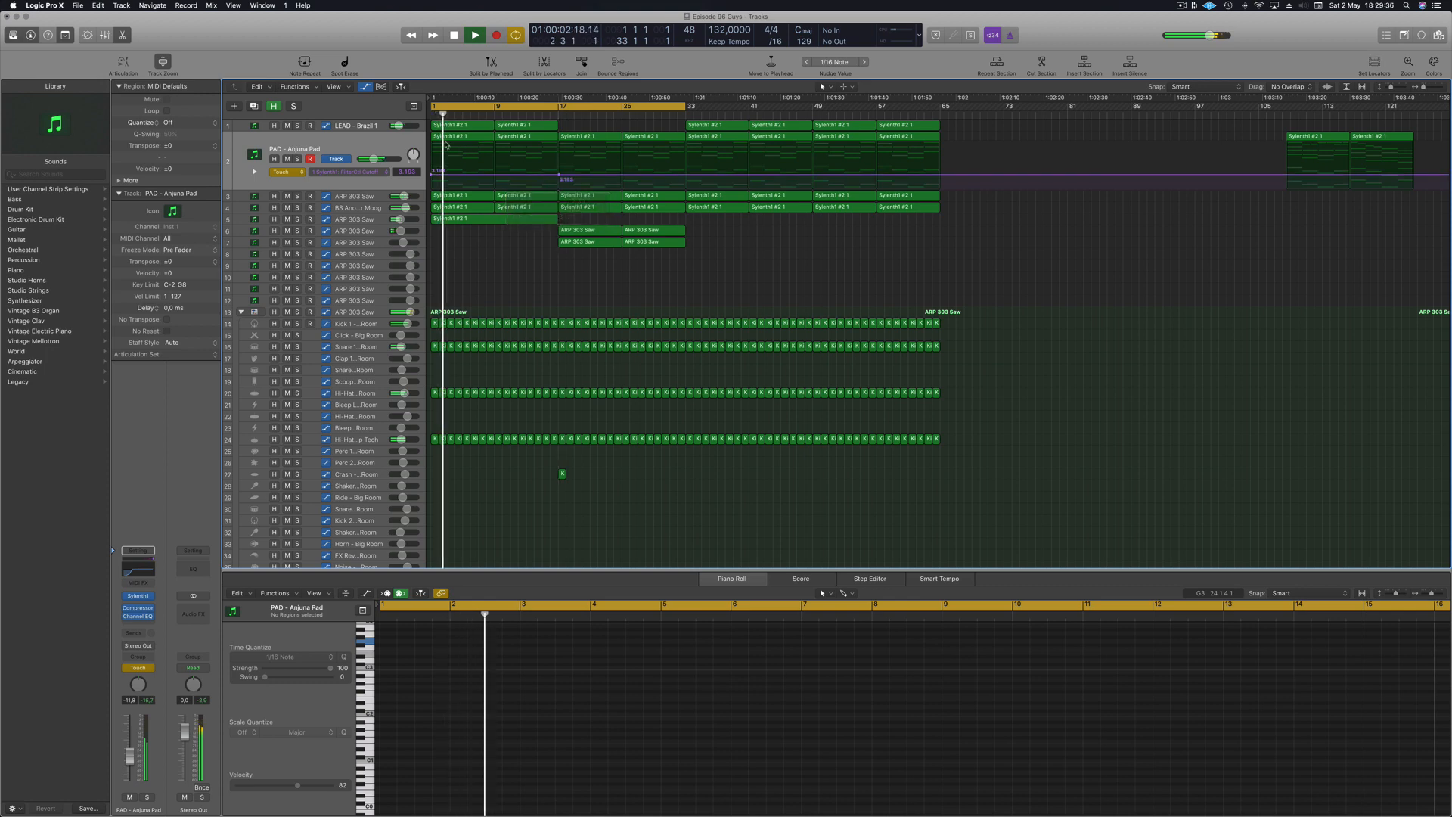
Lower the LEAD - Brazil 1 cutoff automation further at bar 1 and replay from the start.
click(358, 129)
key(Return)
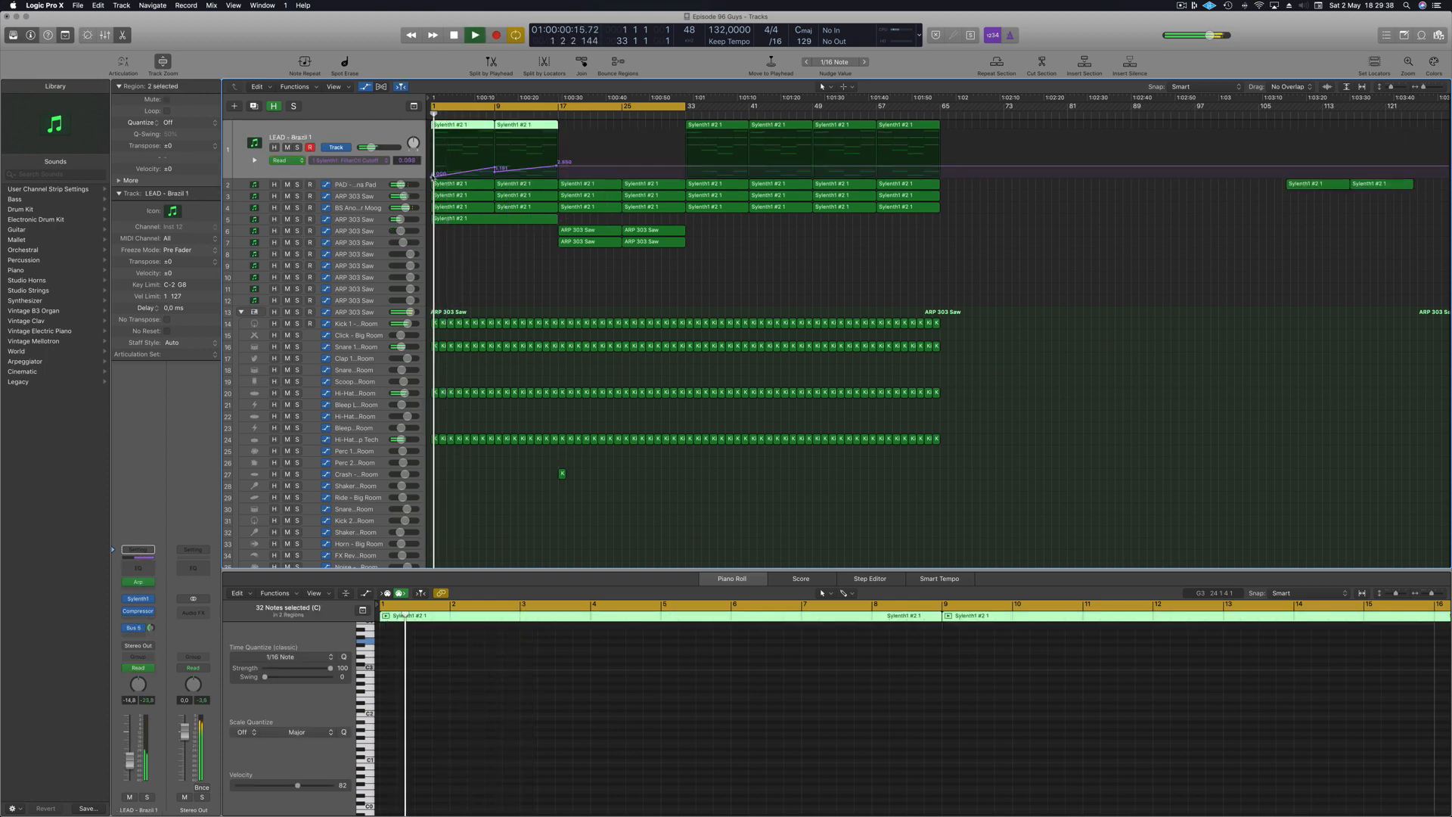
click(432, 173)
drag(437, 175, 436, 178)
key(Return)
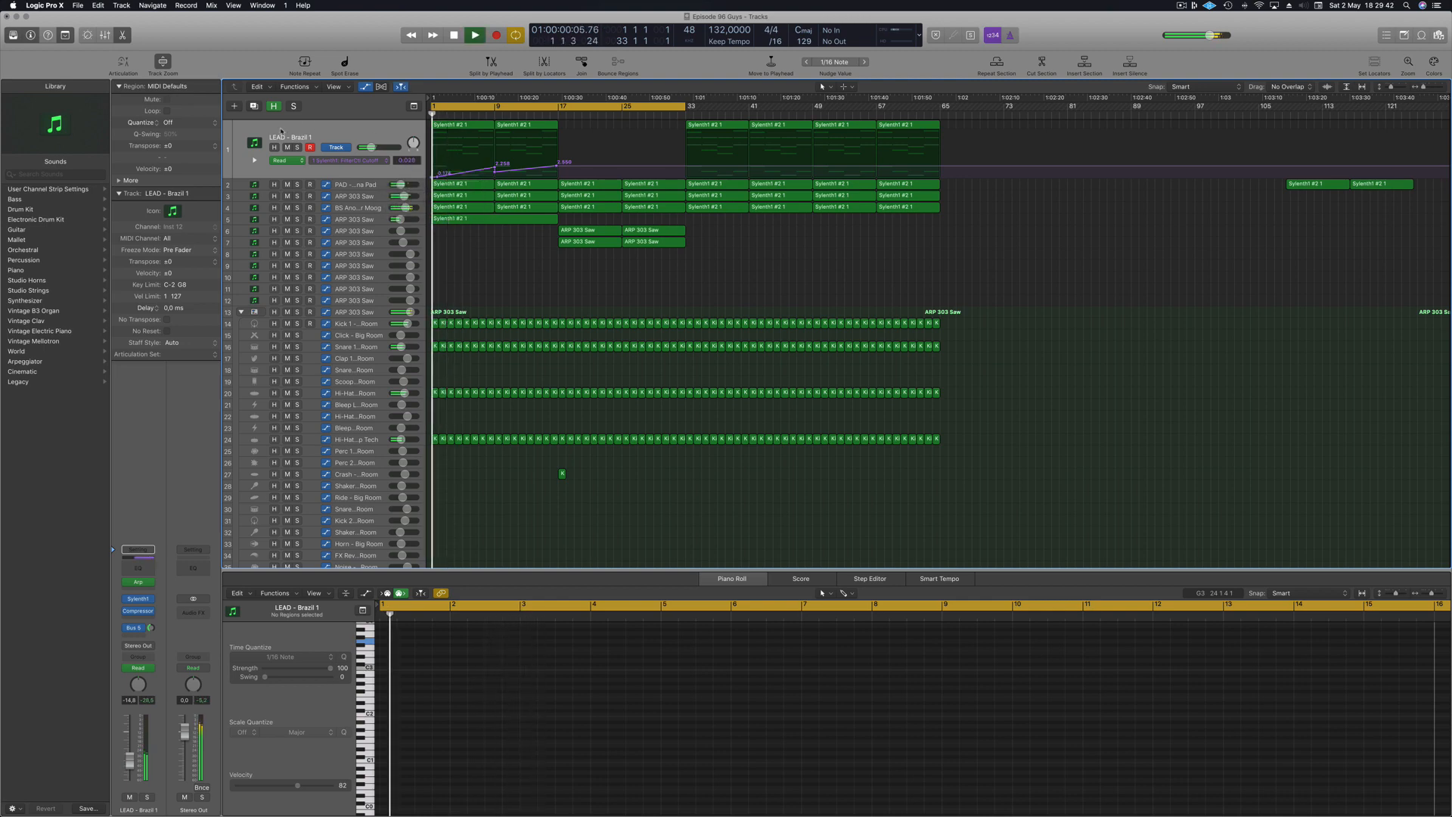
Switch the PAD - Anjuna Pad track's automation mode from Touch to Read.
click(373, 131)
click(374, 186)
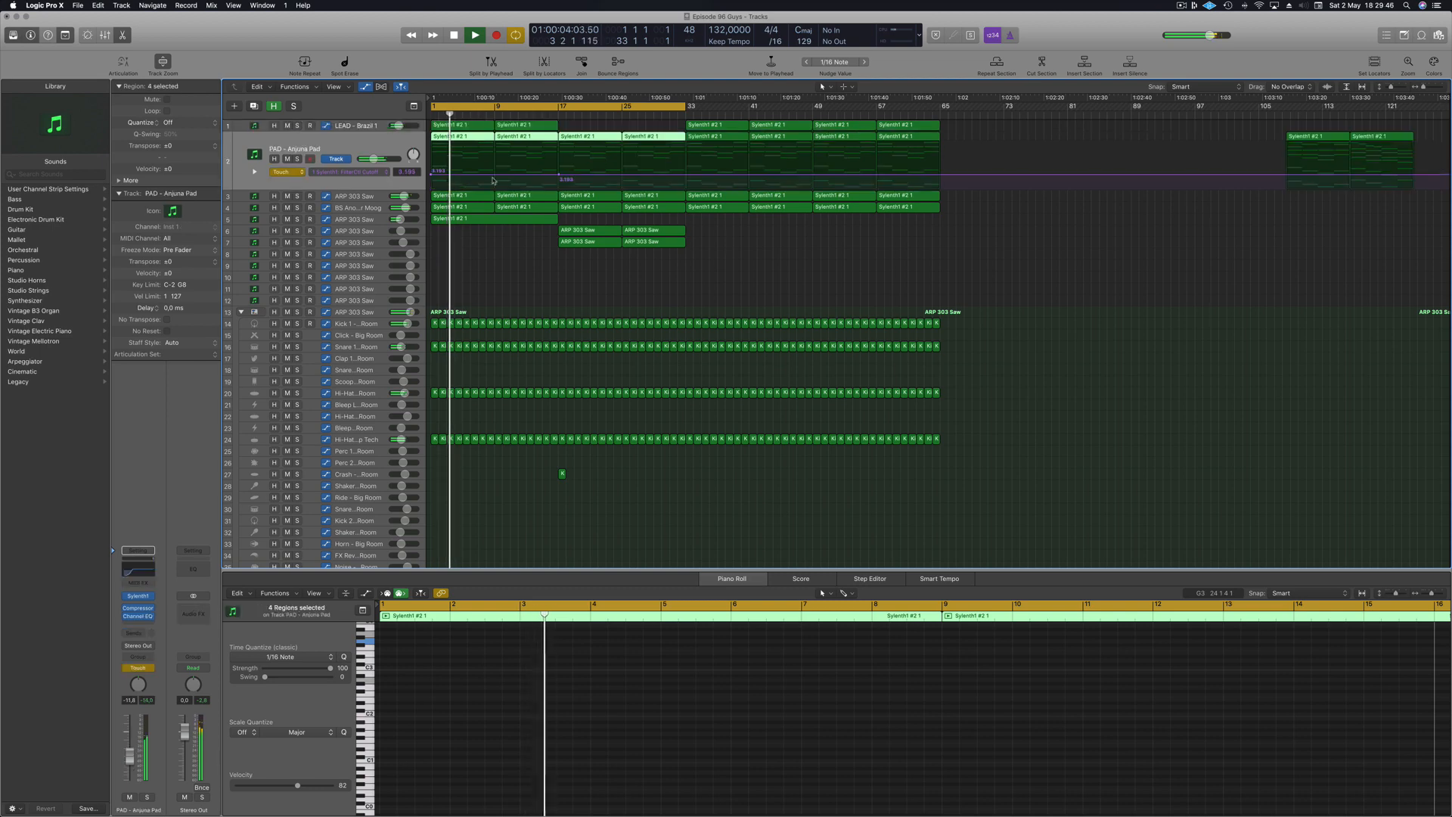
click(302, 172)
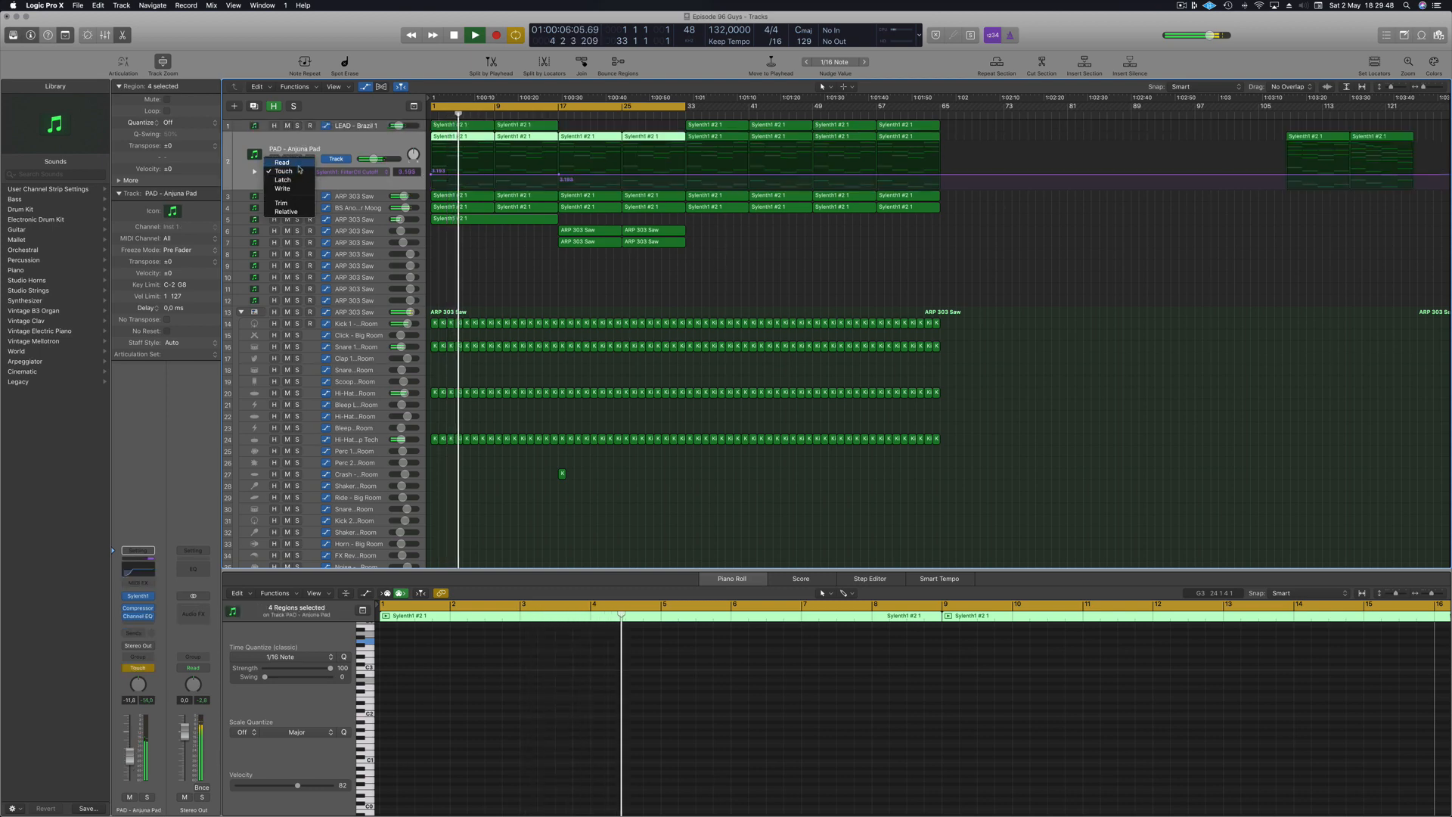
click(283, 162)
Draw a short pad cutoff rise to about 8.2 just before bar 9, and lower the pad's volume to -16.0 dB.
click(478, 175)
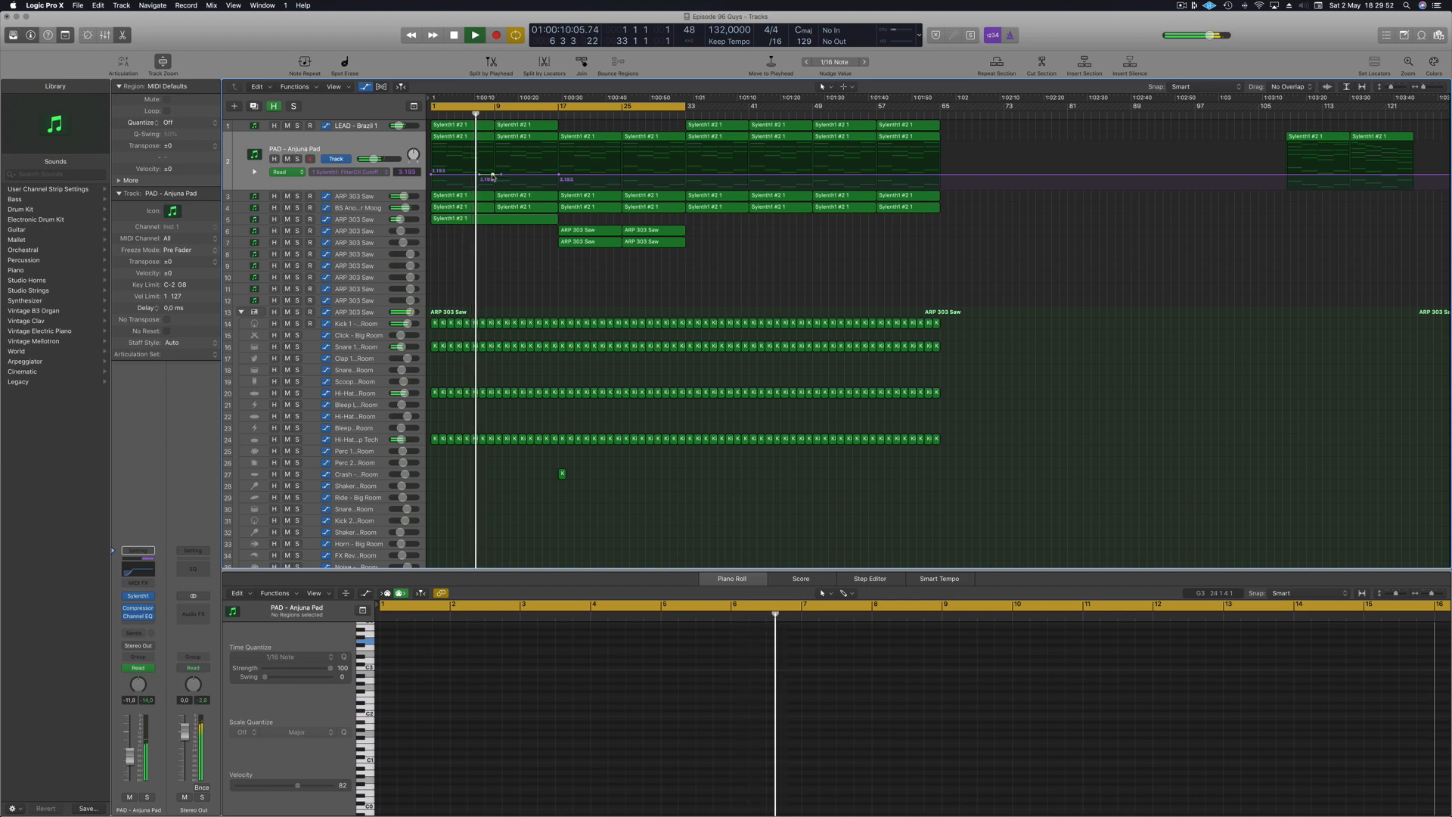
mouse_move(492, 177)
mouse_down()
mouse_move(493, 161)
mouse_move(493, 175)
mouse_up()
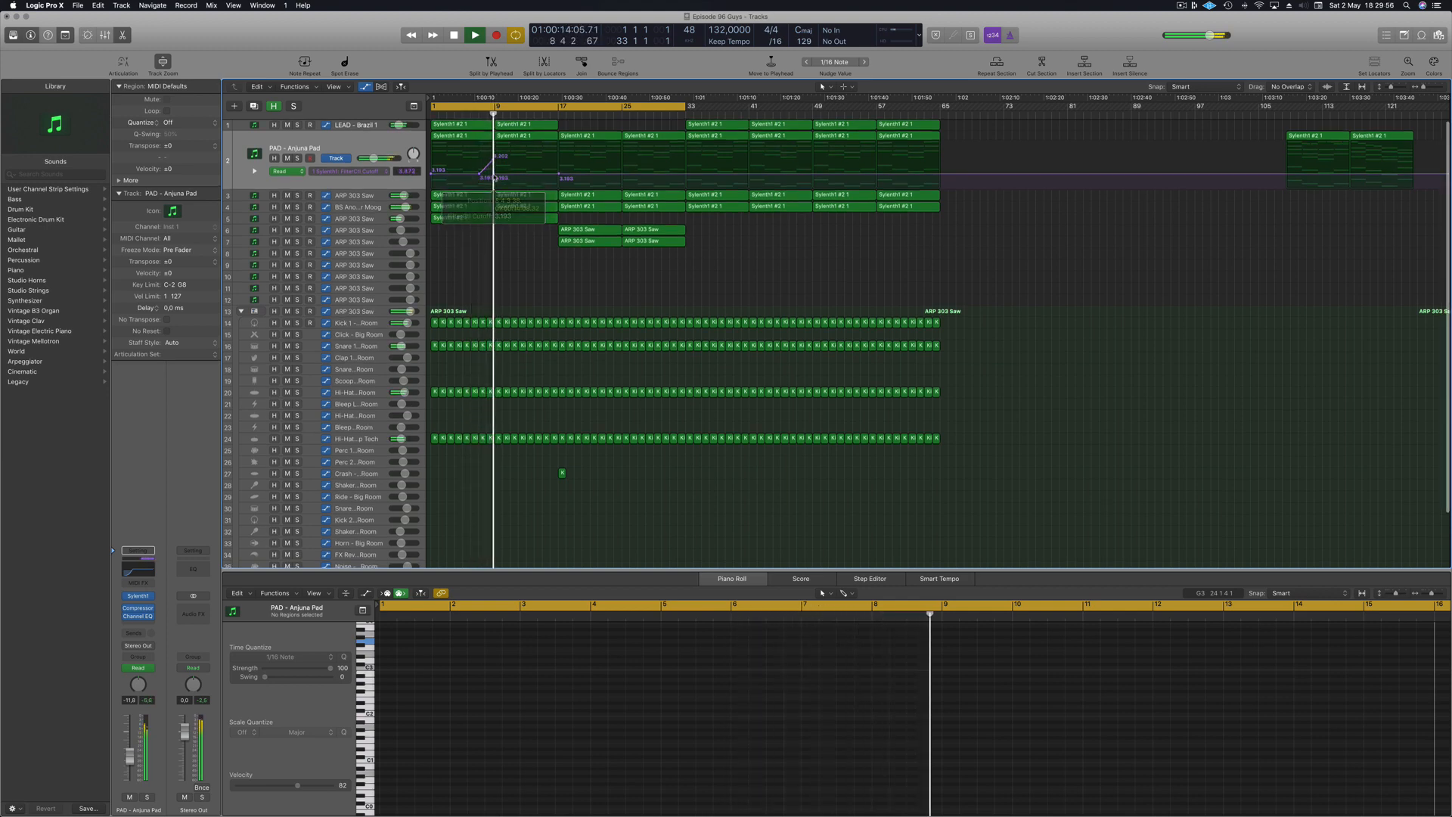
click(493, 159)
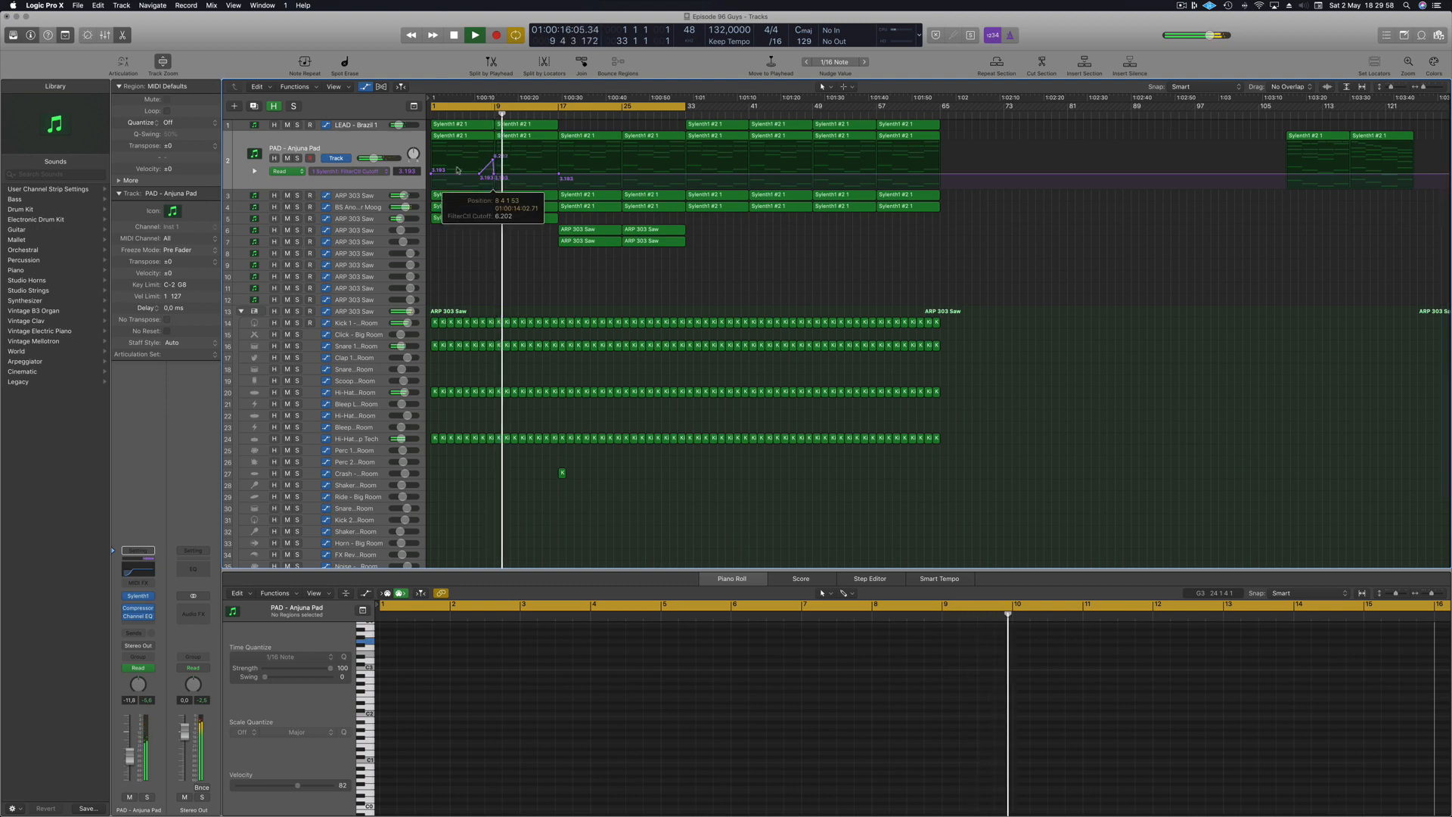
drag(131, 760, 132, 770)
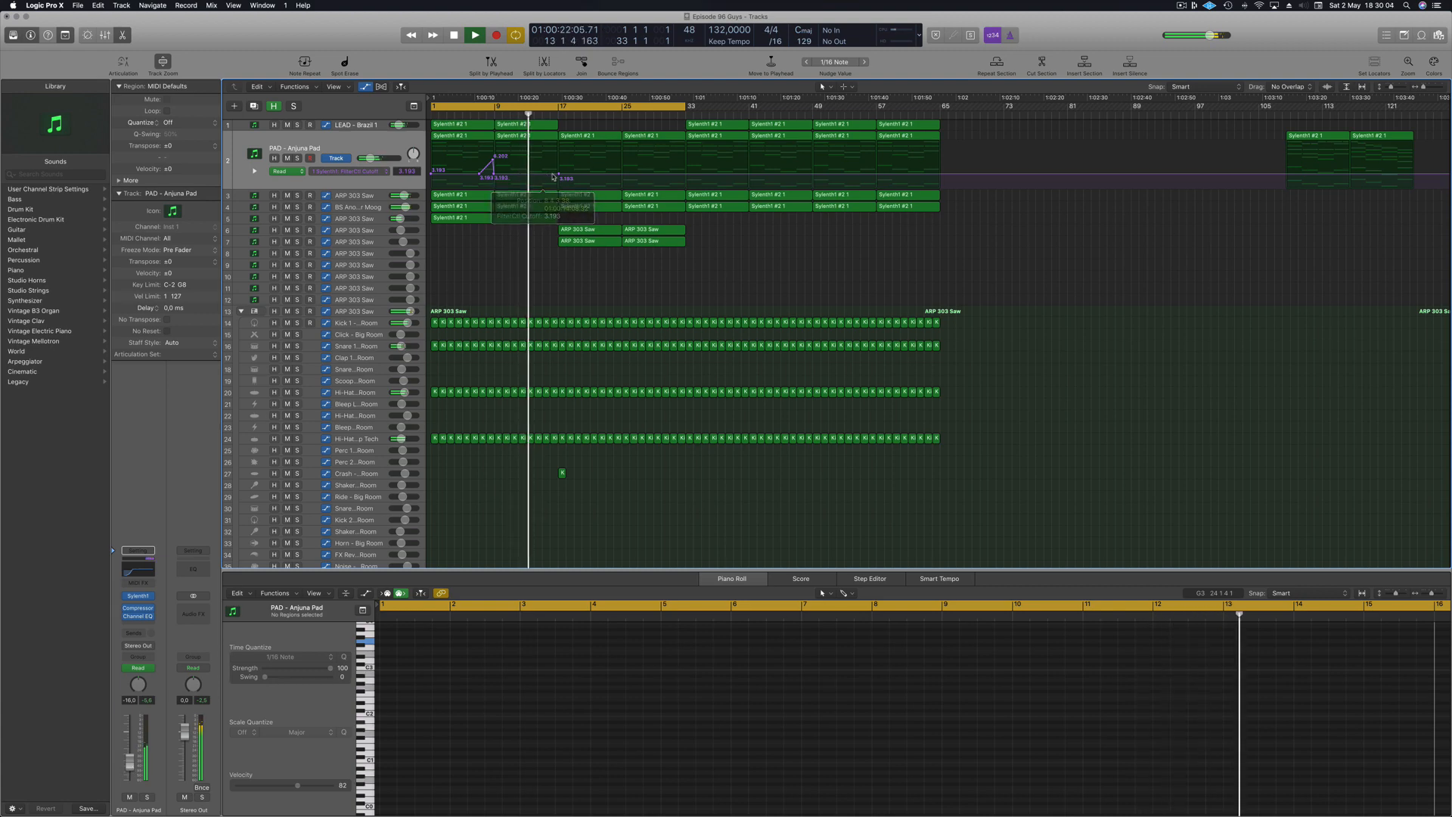
Draw a second pad cutoff rise leading into bar 17 and drop the cutoff back down right after it.
click(545, 174)
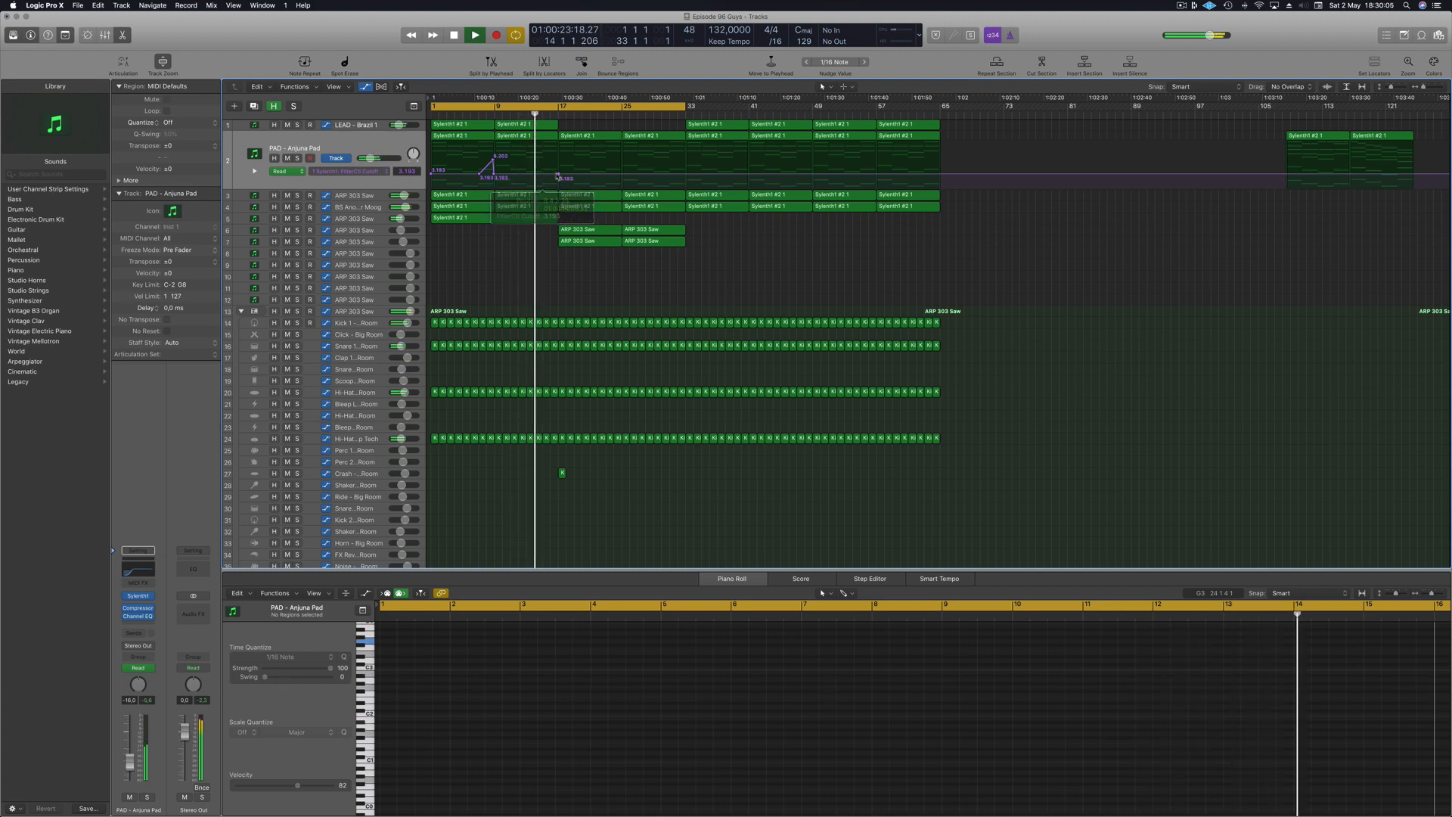
mouse_move(558, 174)
mouse_down()
mouse_move(558, 158)
mouse_move(542, 174)
mouse_move(555, 159)
mouse_up()
click(546, 174)
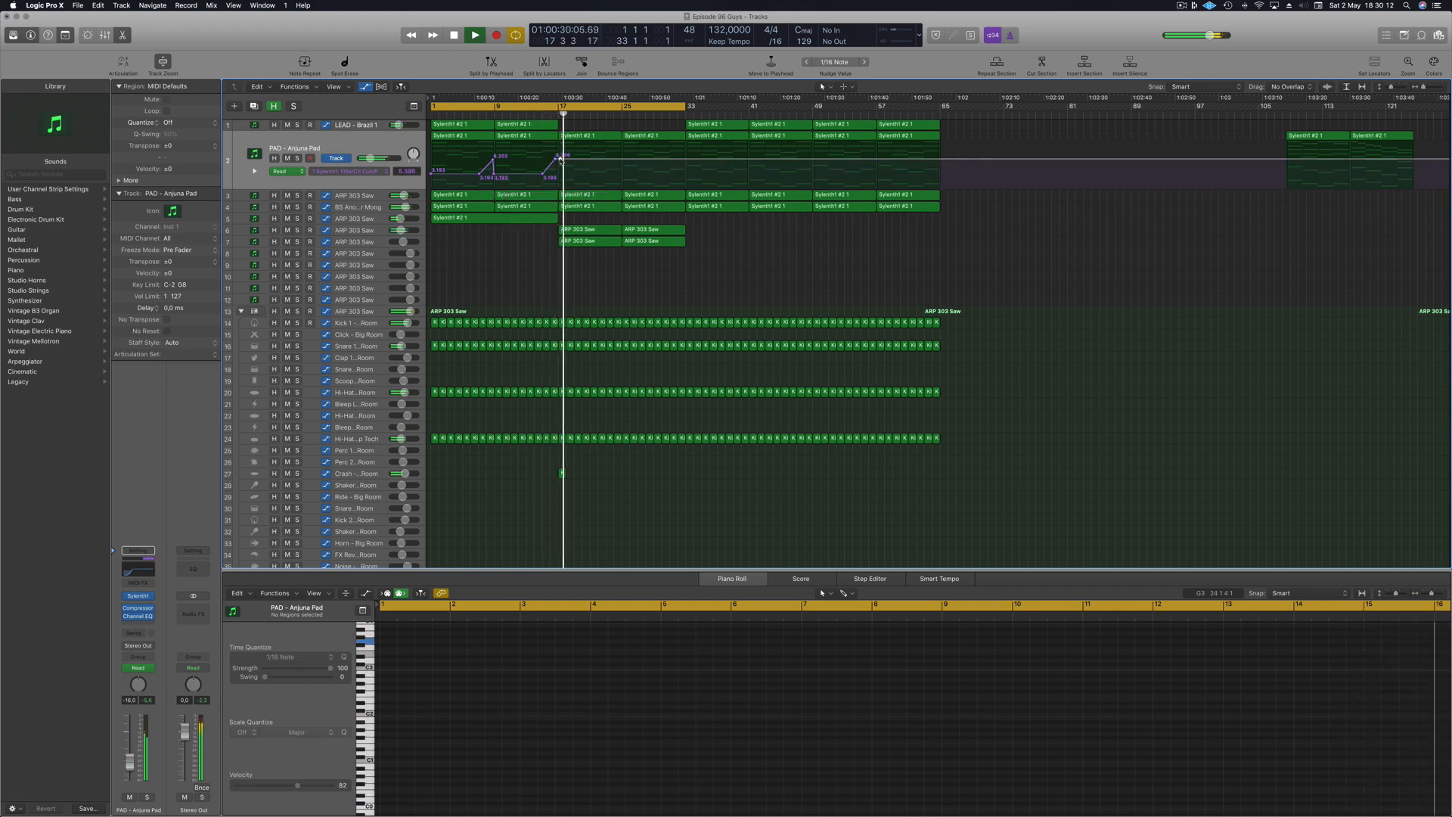
click(561, 176)
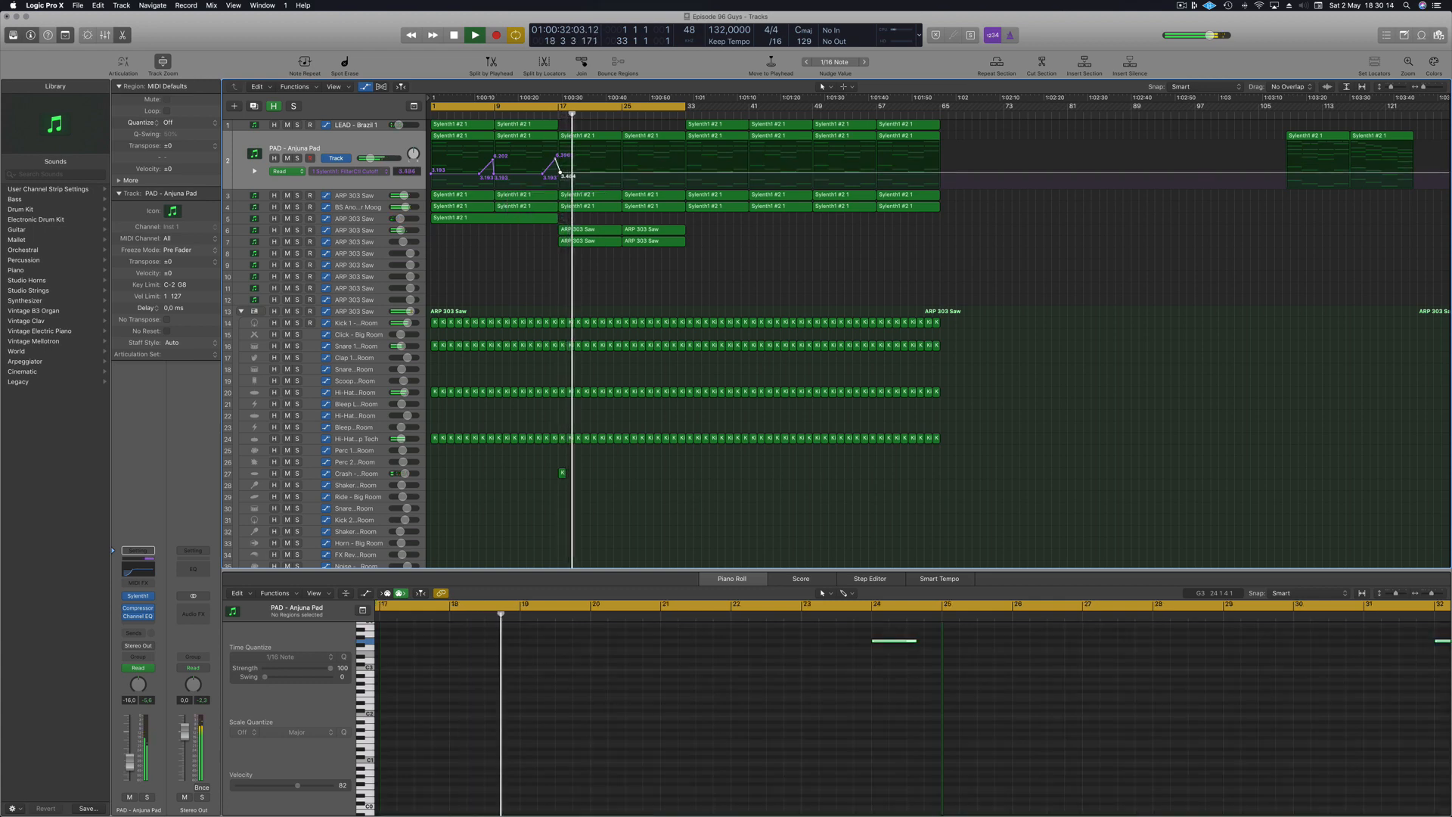
Add a third pad cutoff rise leading into bar 25, drop it back right after, and replay from the start.
drag(555, 159, 558, 159)
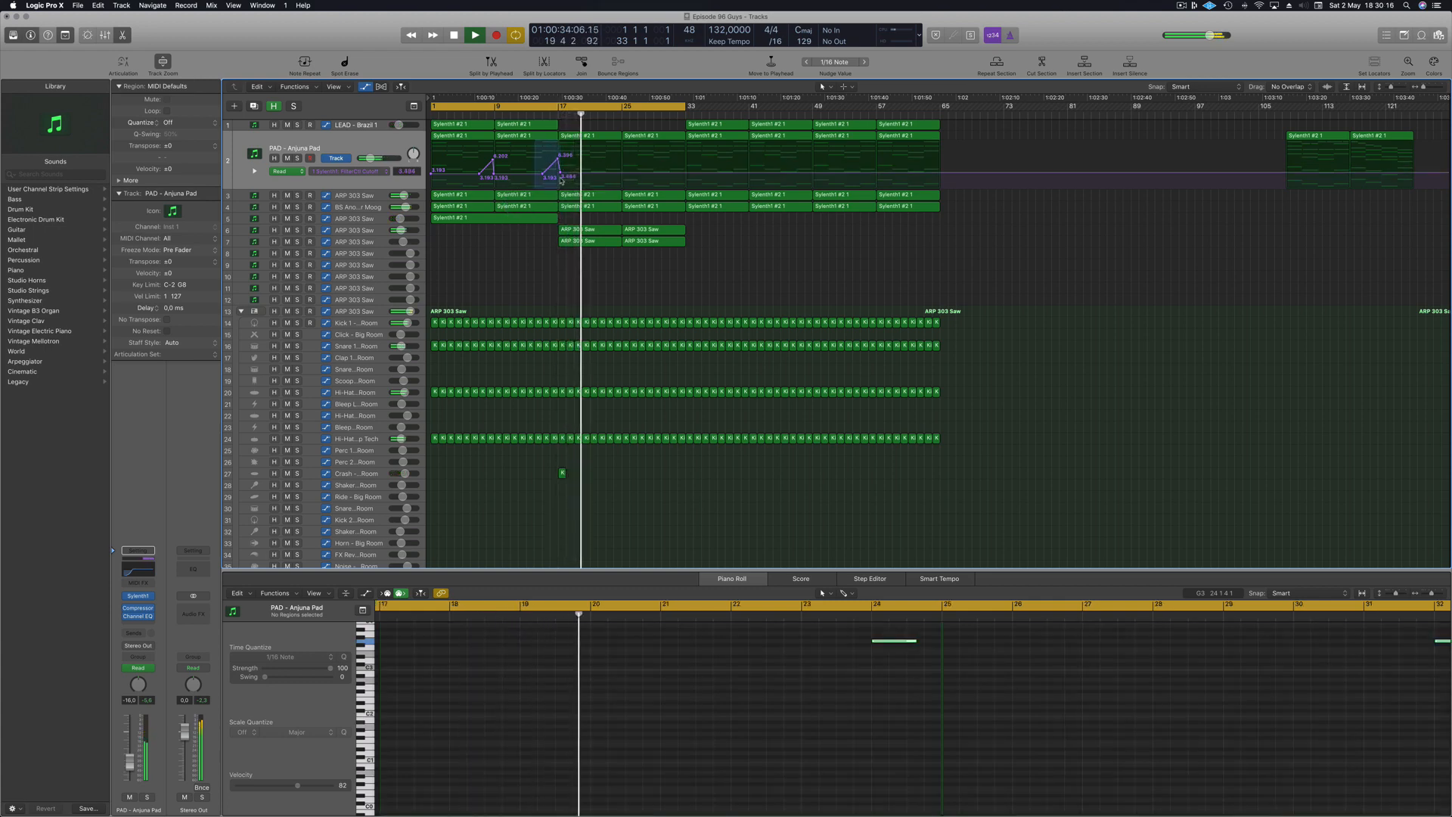
click(559, 160)
drag(559, 160, 606, 178)
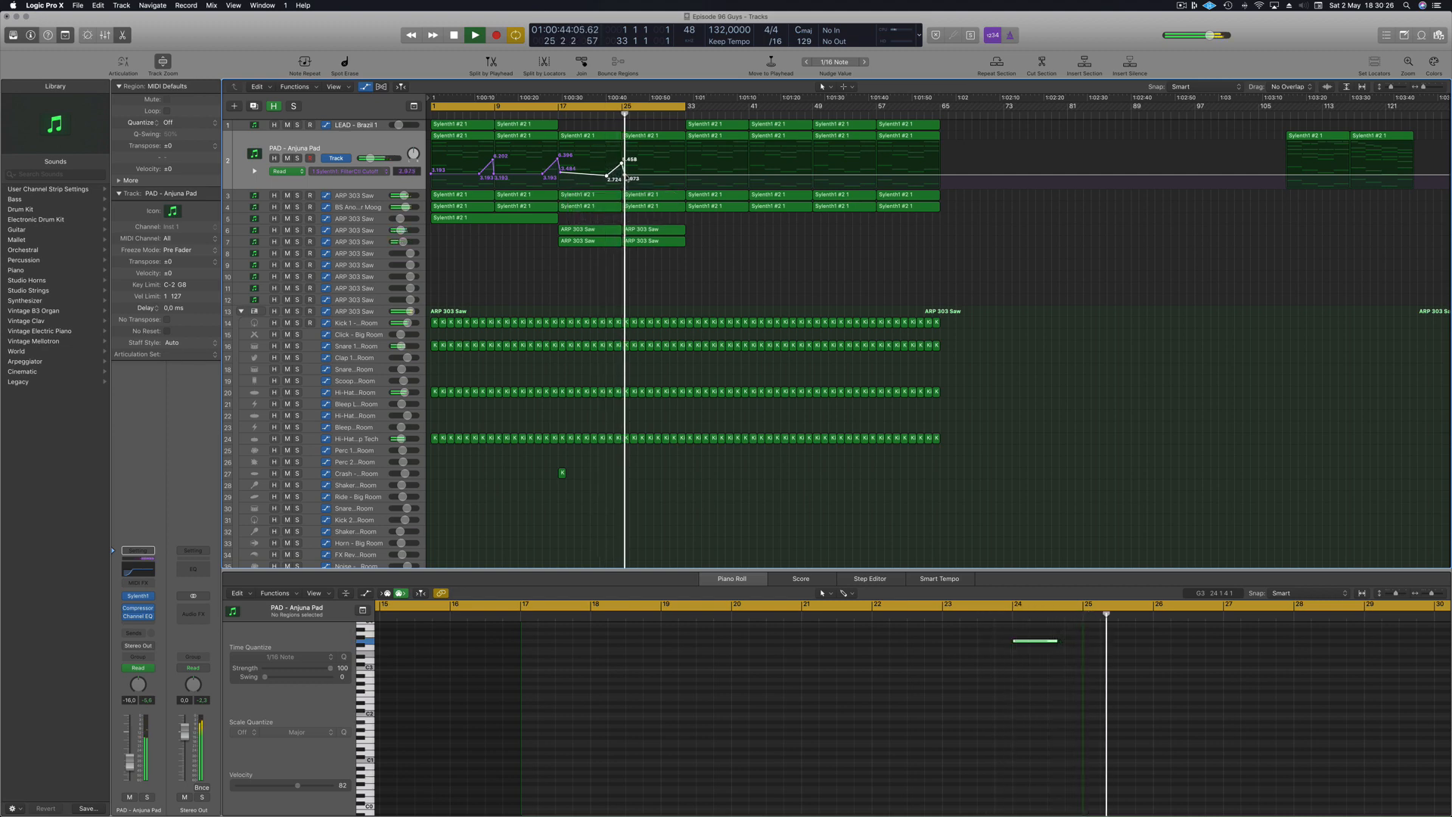
drag(625, 178, 623, 178)
scroll(587, 269, up, 1)
click(587, 269)
key(Return)
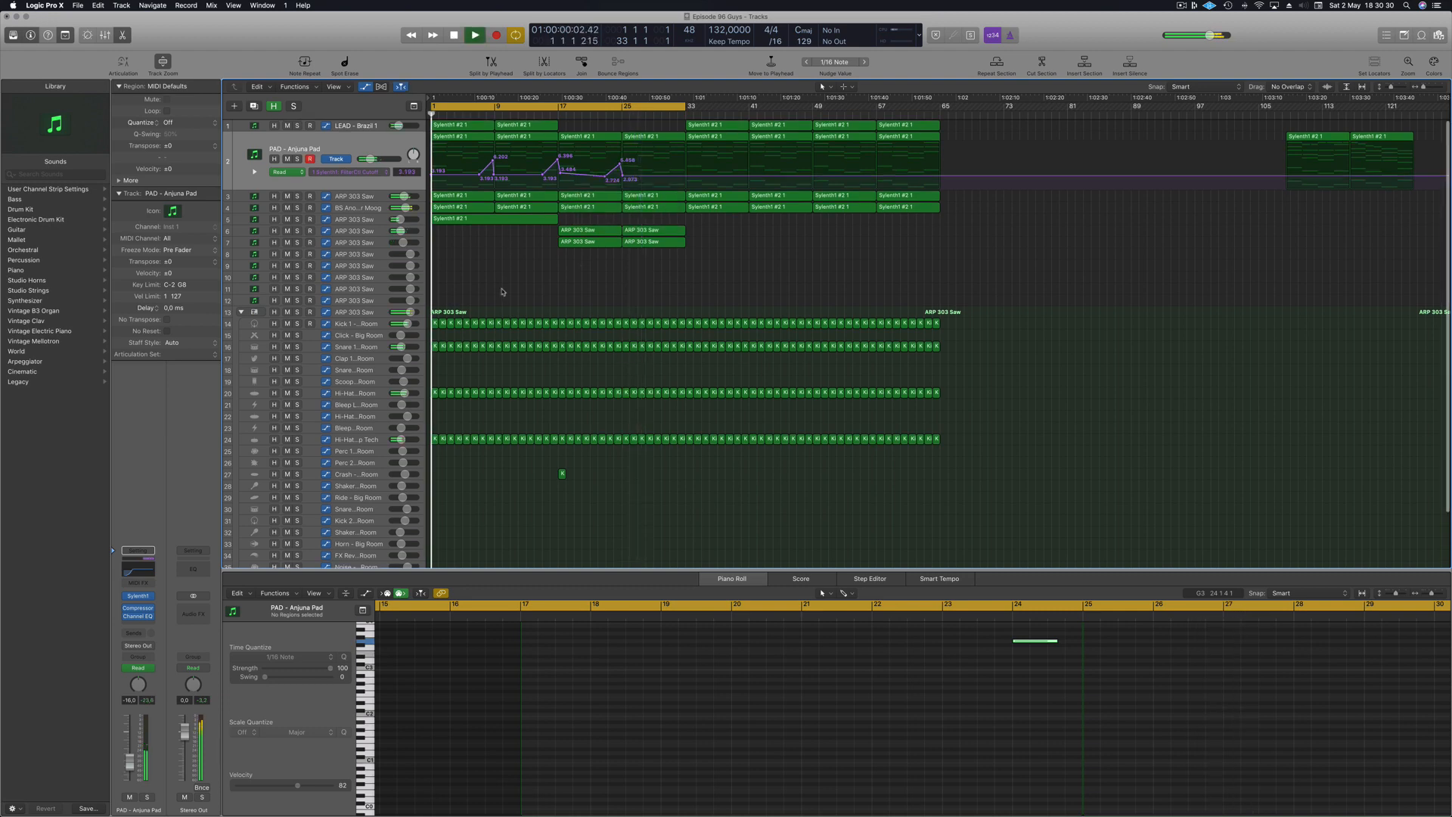
Listen from just before bar 17 and inspect the Sylenth1 preset used on the ARP 303 Saw track 6.
click(551, 118)
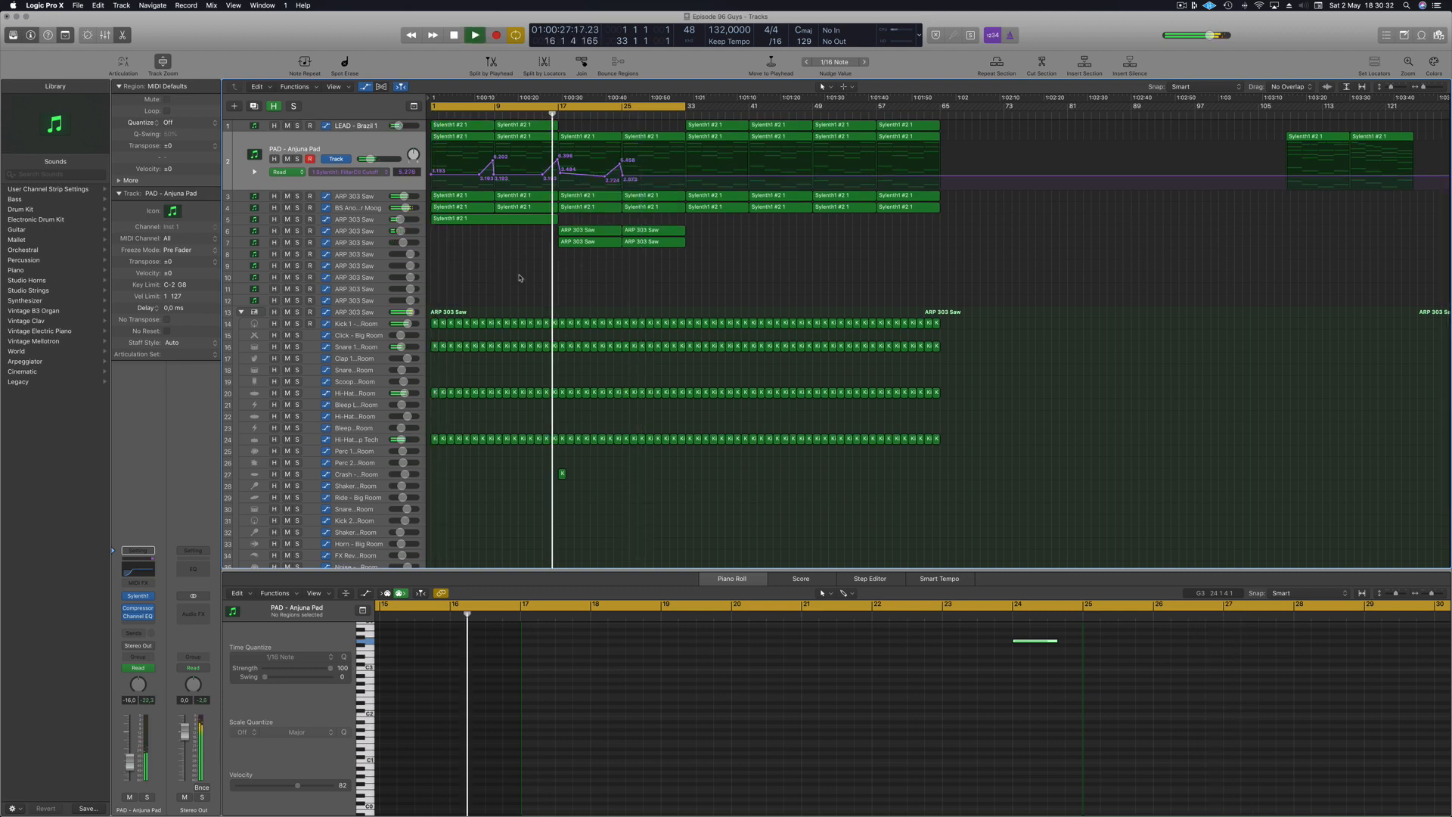
click(366, 231)
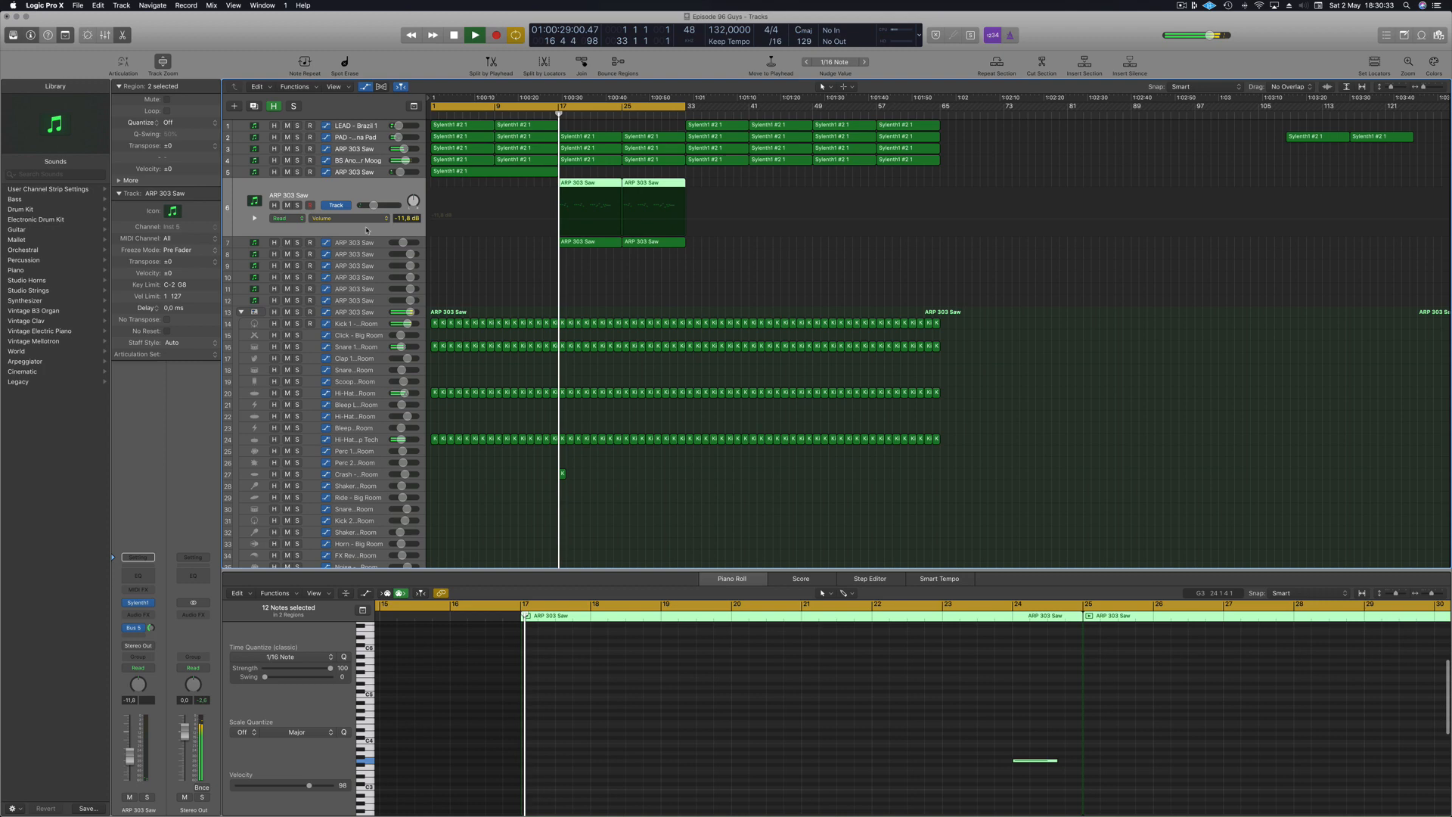
click(524, 268)
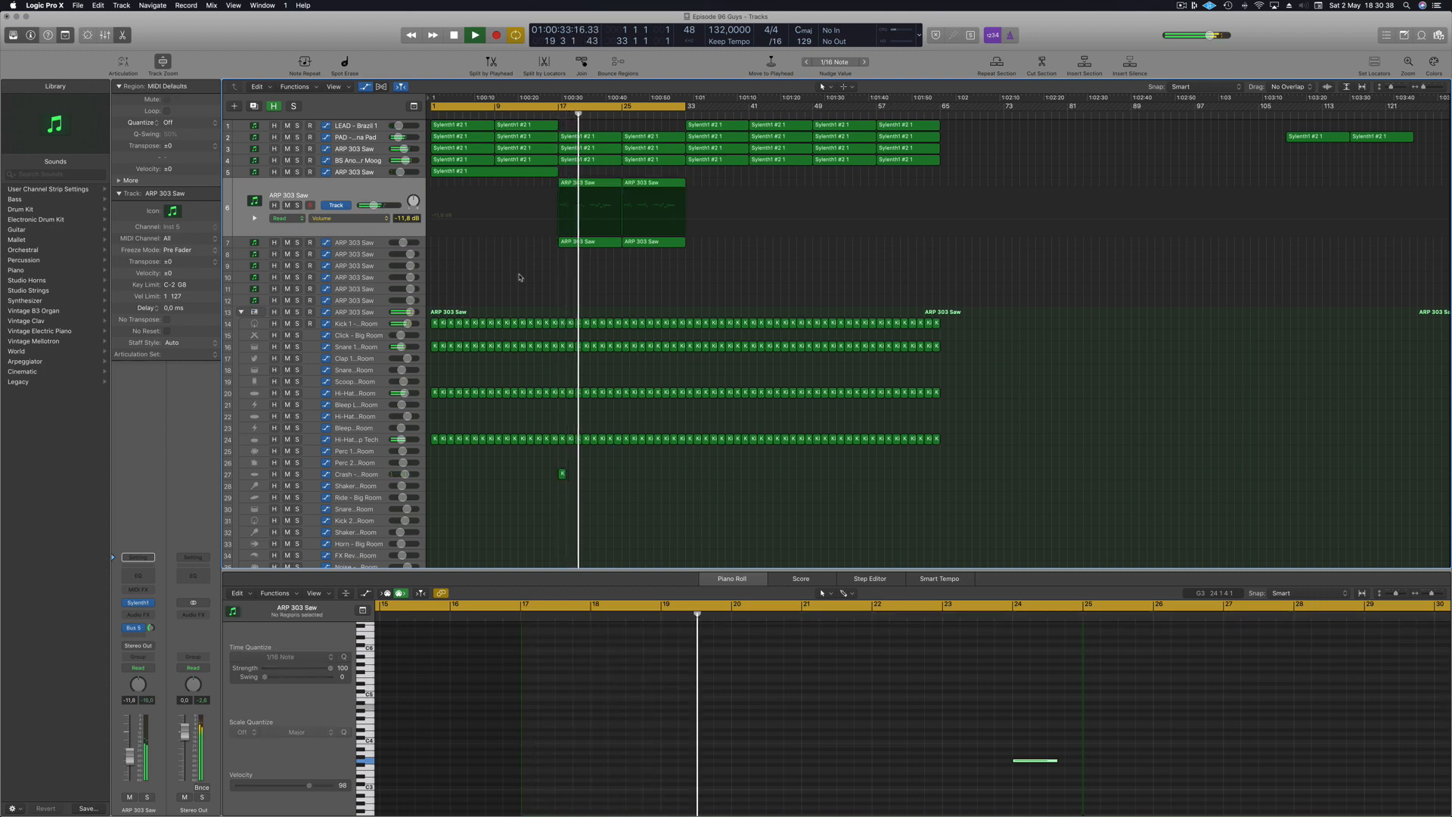
click(140, 604)
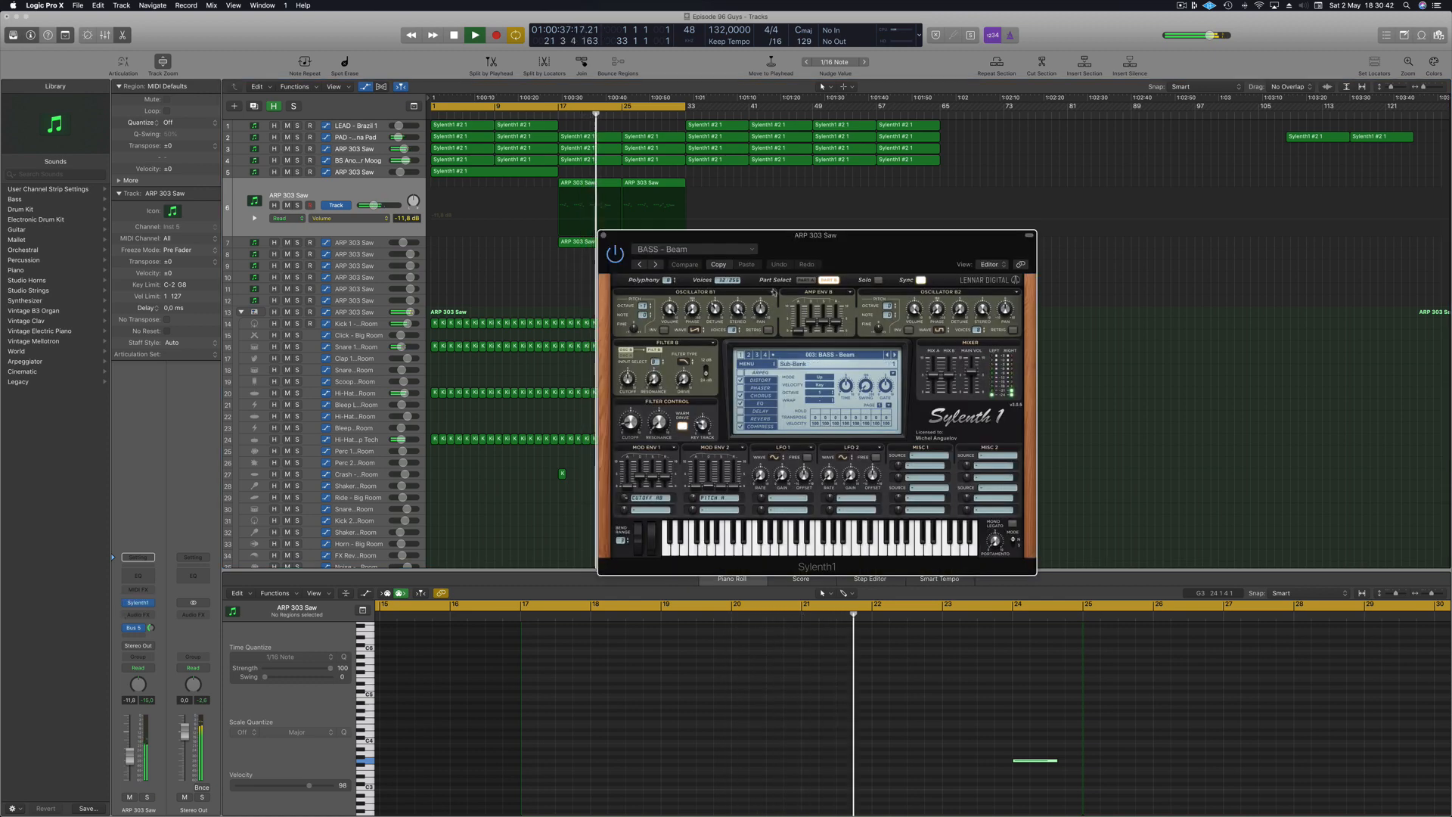
drag(890, 260, 900, 262)
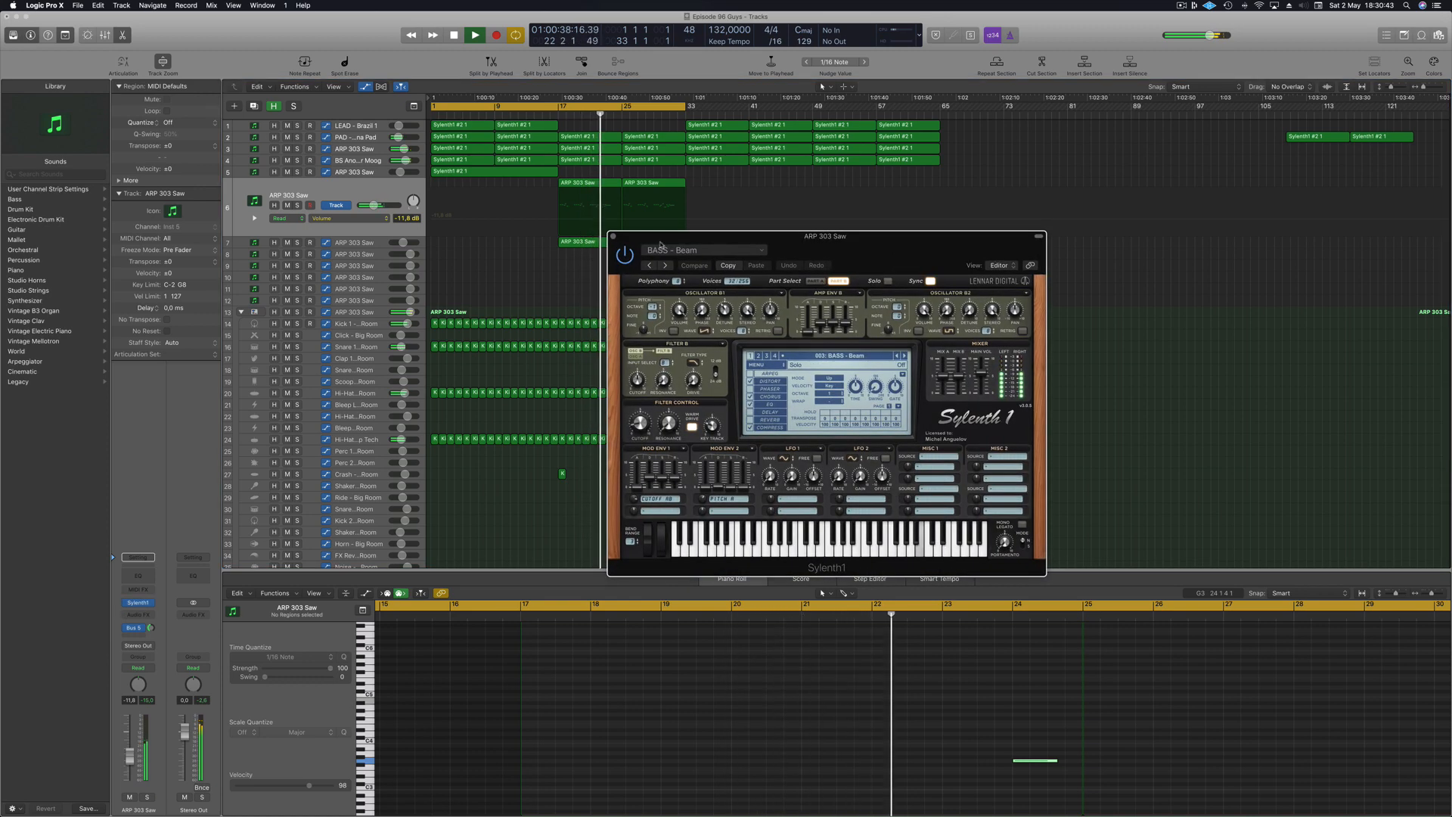
click(612, 238)
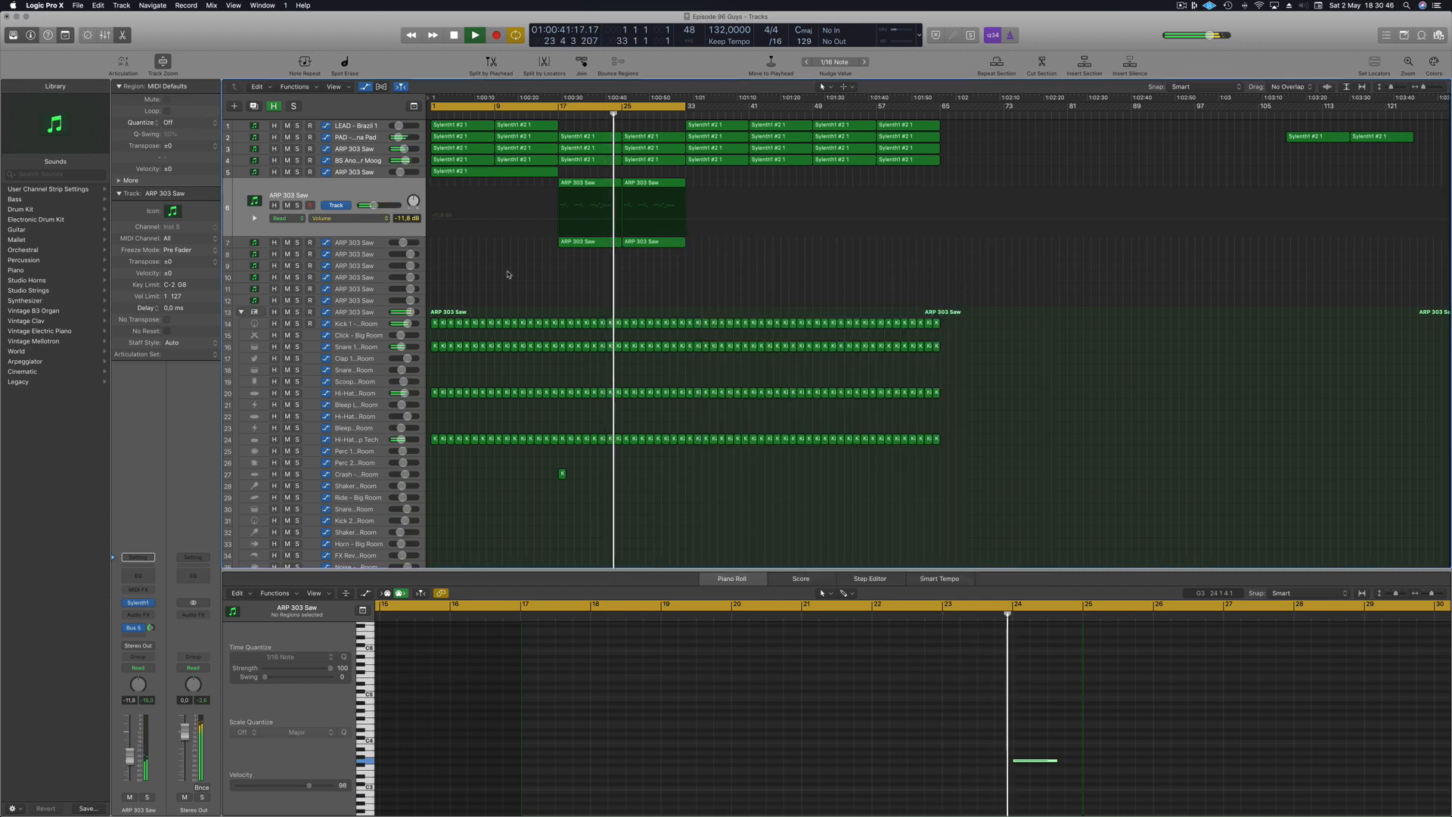
Transpose the two notes in bars 24 and 32 of the ARP 303 Saw track 7 down two octaves.
click(356, 243)
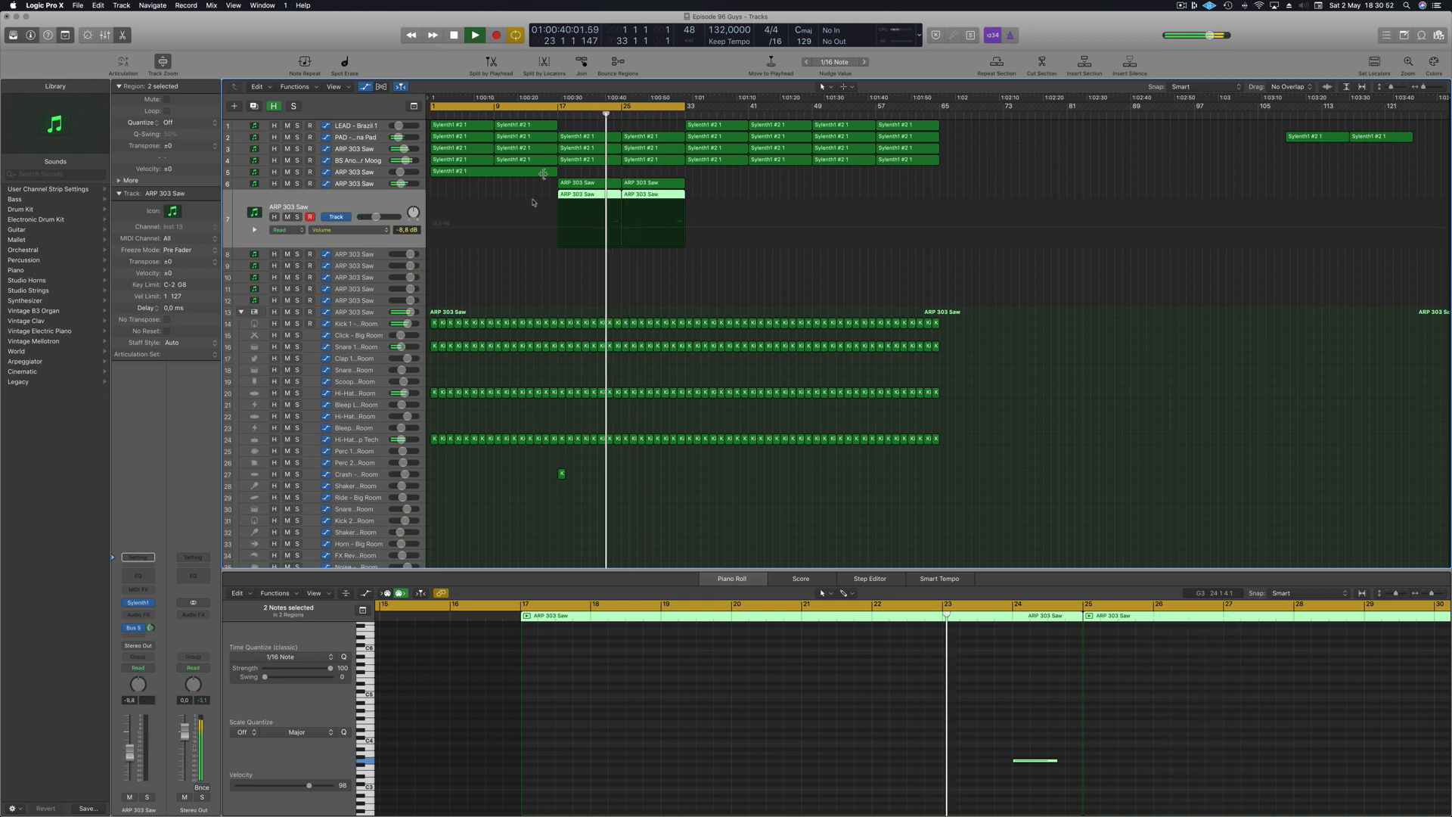
scroll(1026, 735, down, 3)
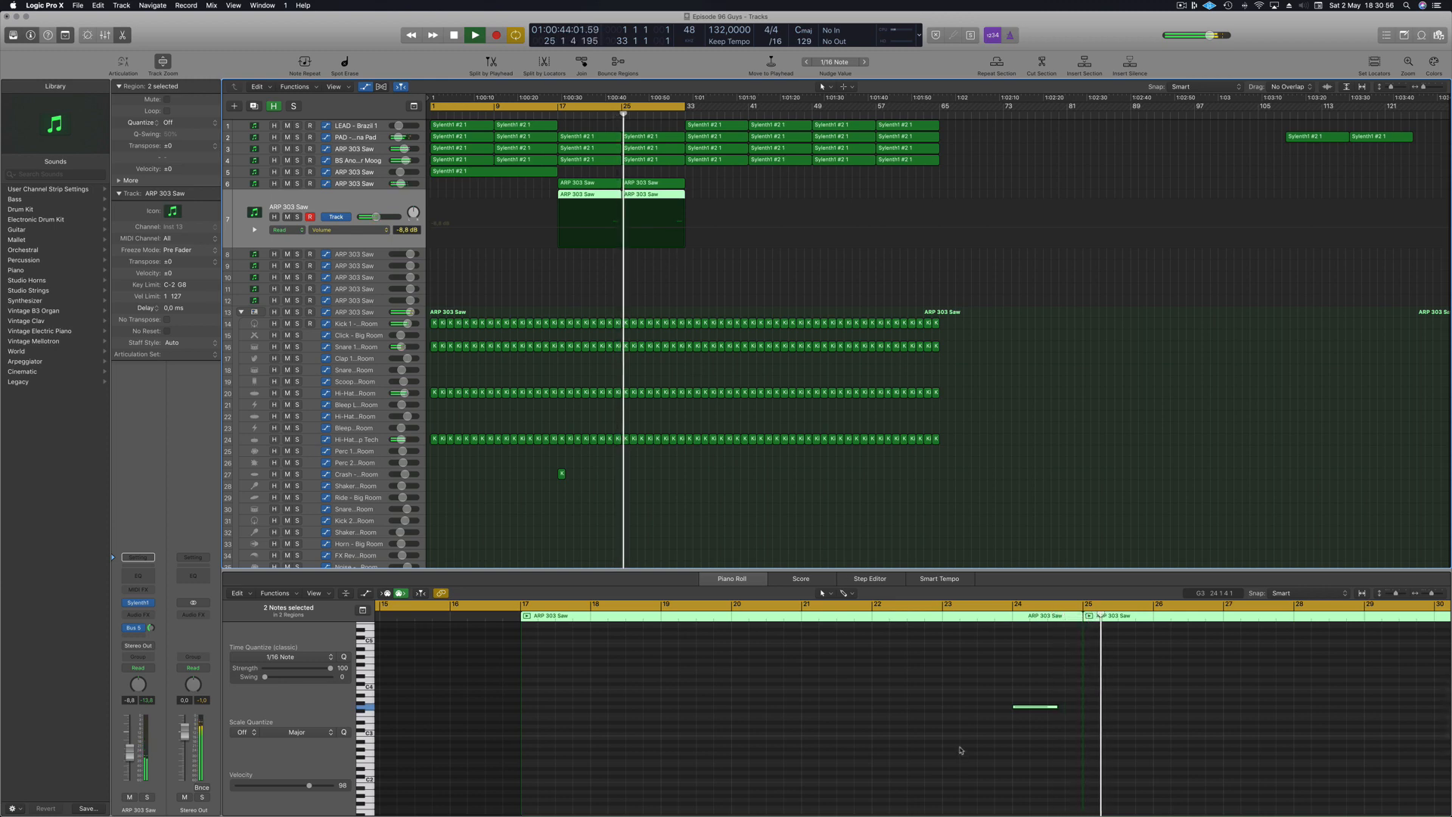
scroll(961, 750, left, 2)
scroll(958, 747, right, 5)
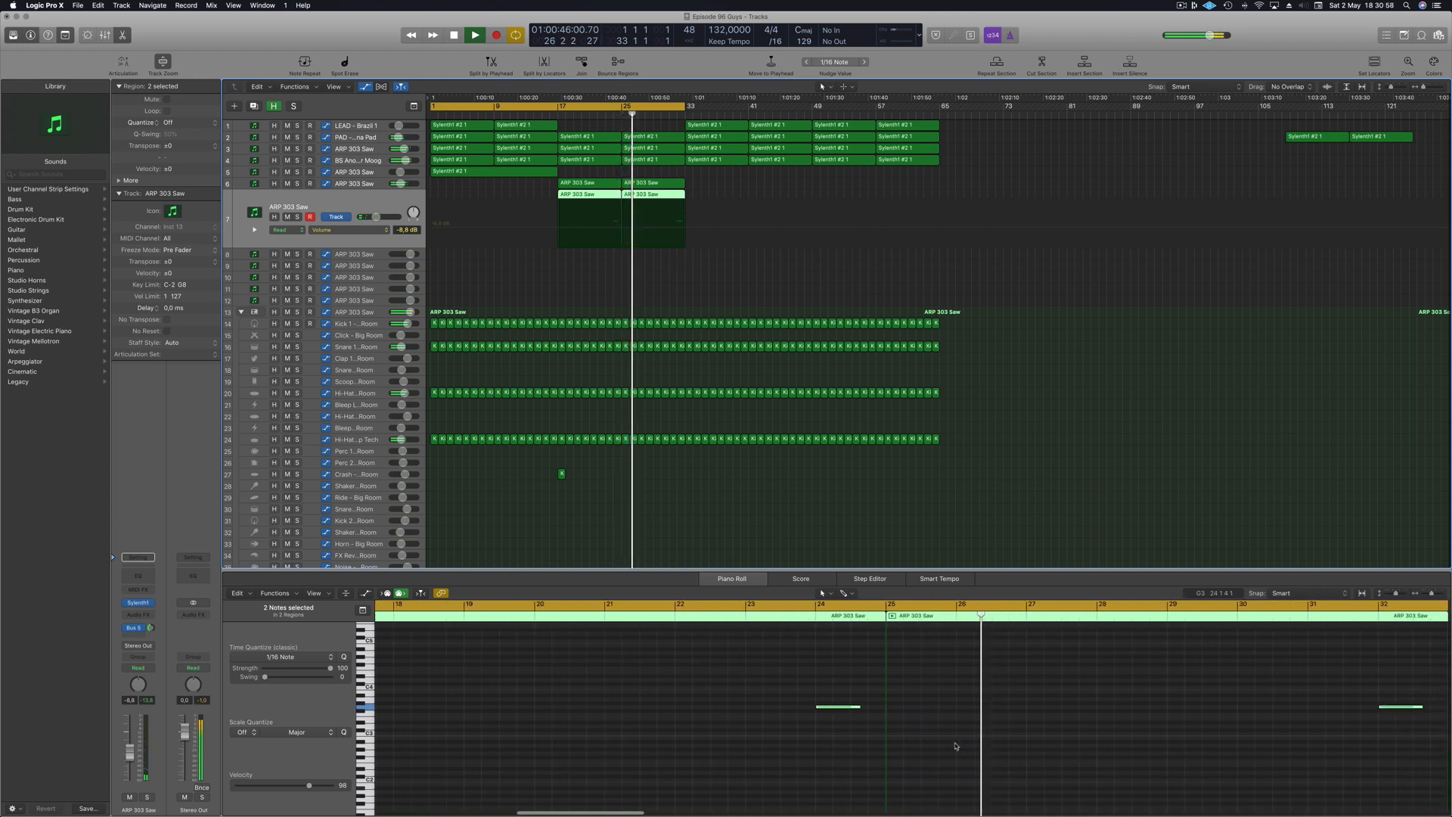
scroll(956, 747, left, 2)
drag(795, 646, 1432, 758)
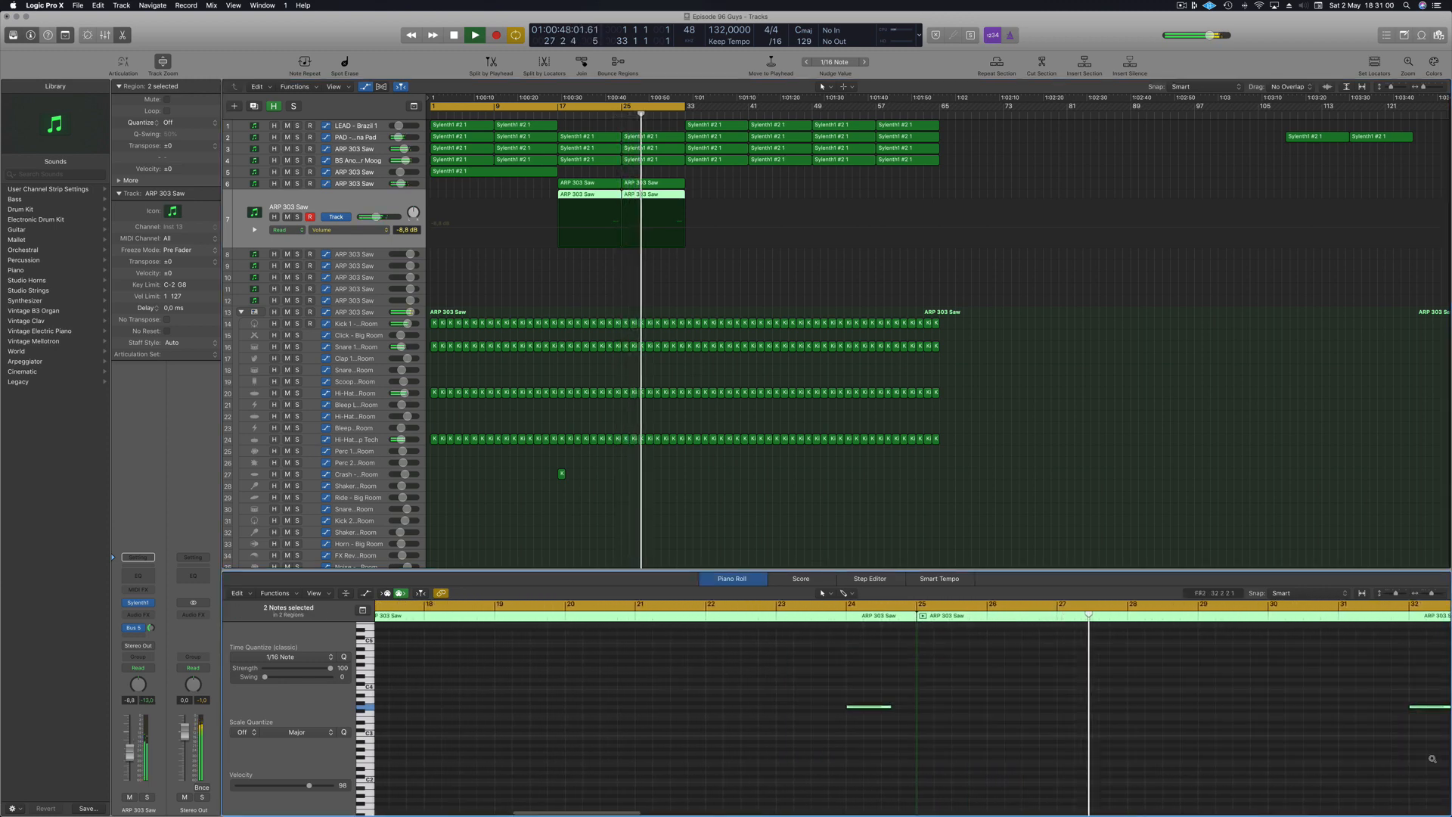
key(shift+alt+Down)
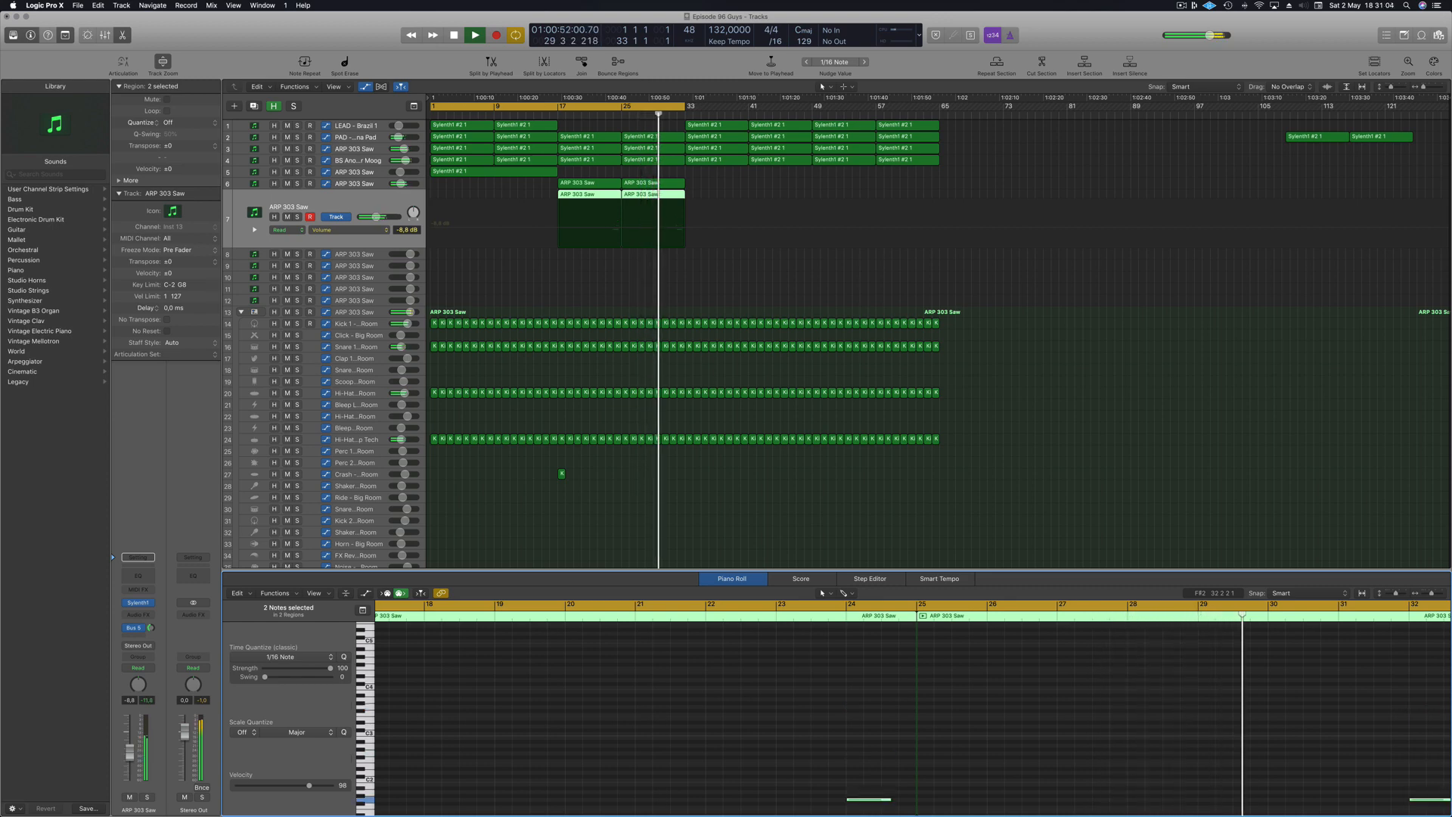
Load the BASS - #ABGT preset in track 7's Sylenth1 and audition it from about bar 22.
click(139, 603)
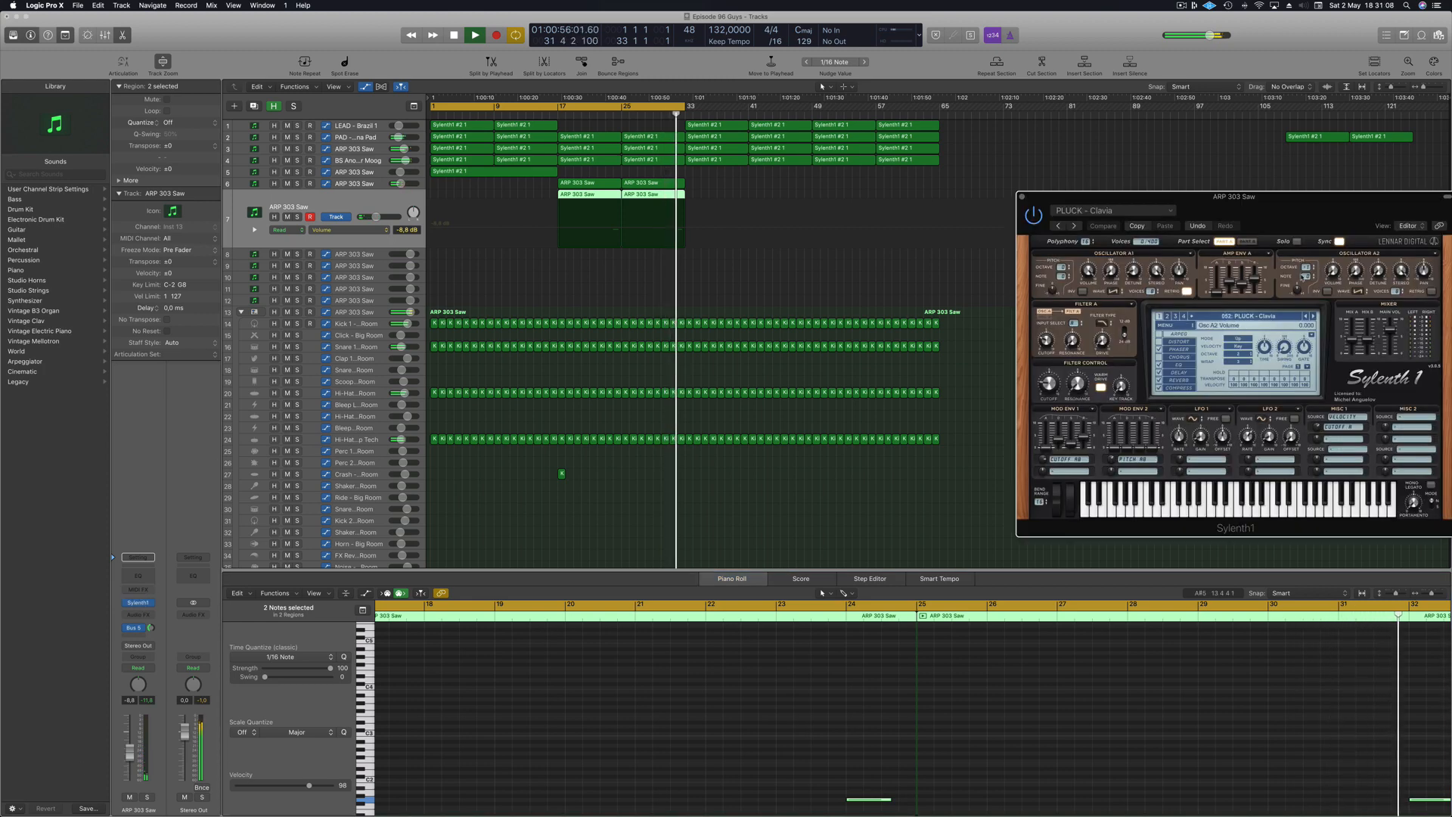
click(1259, 317)
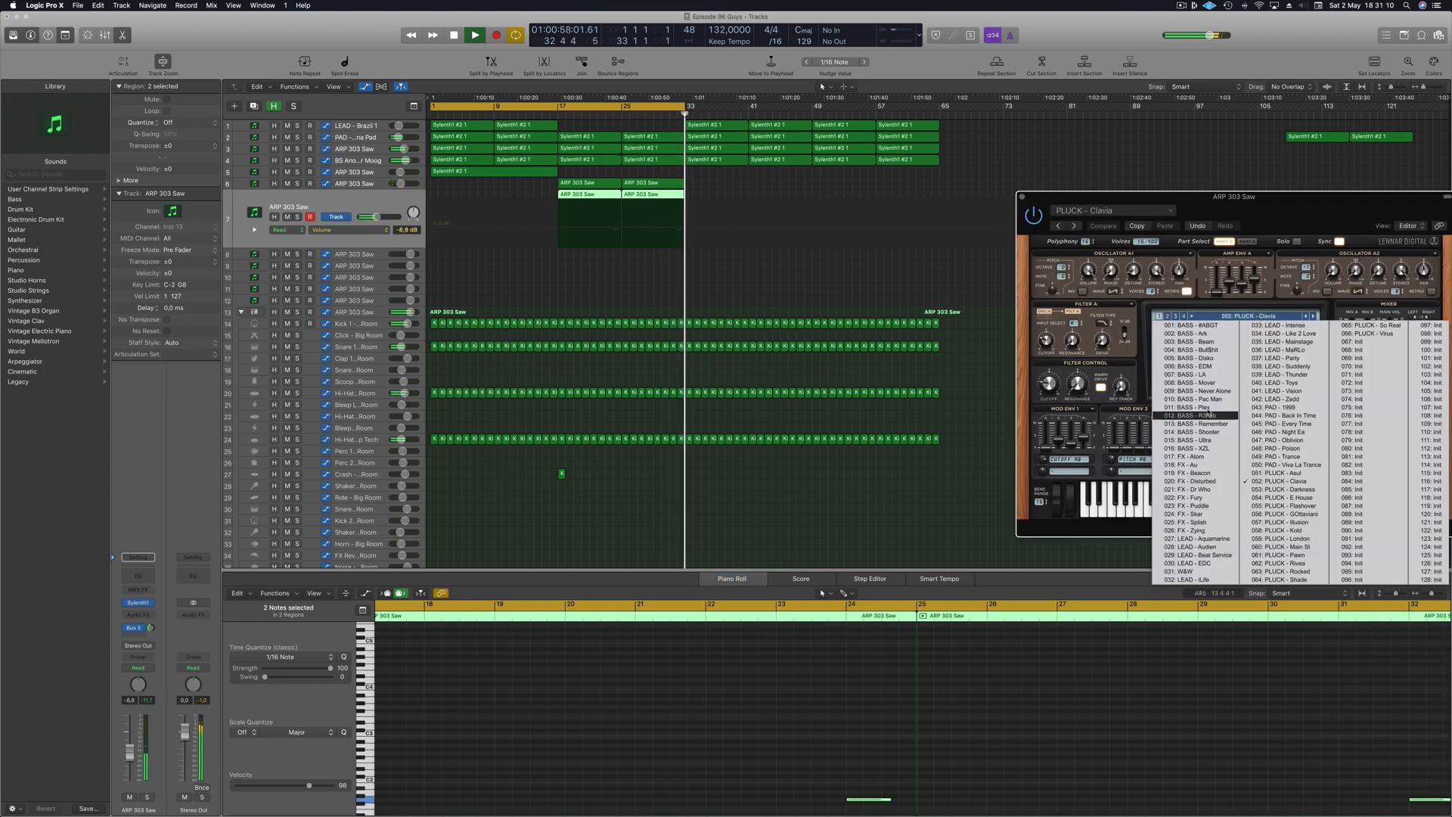
click(1205, 326)
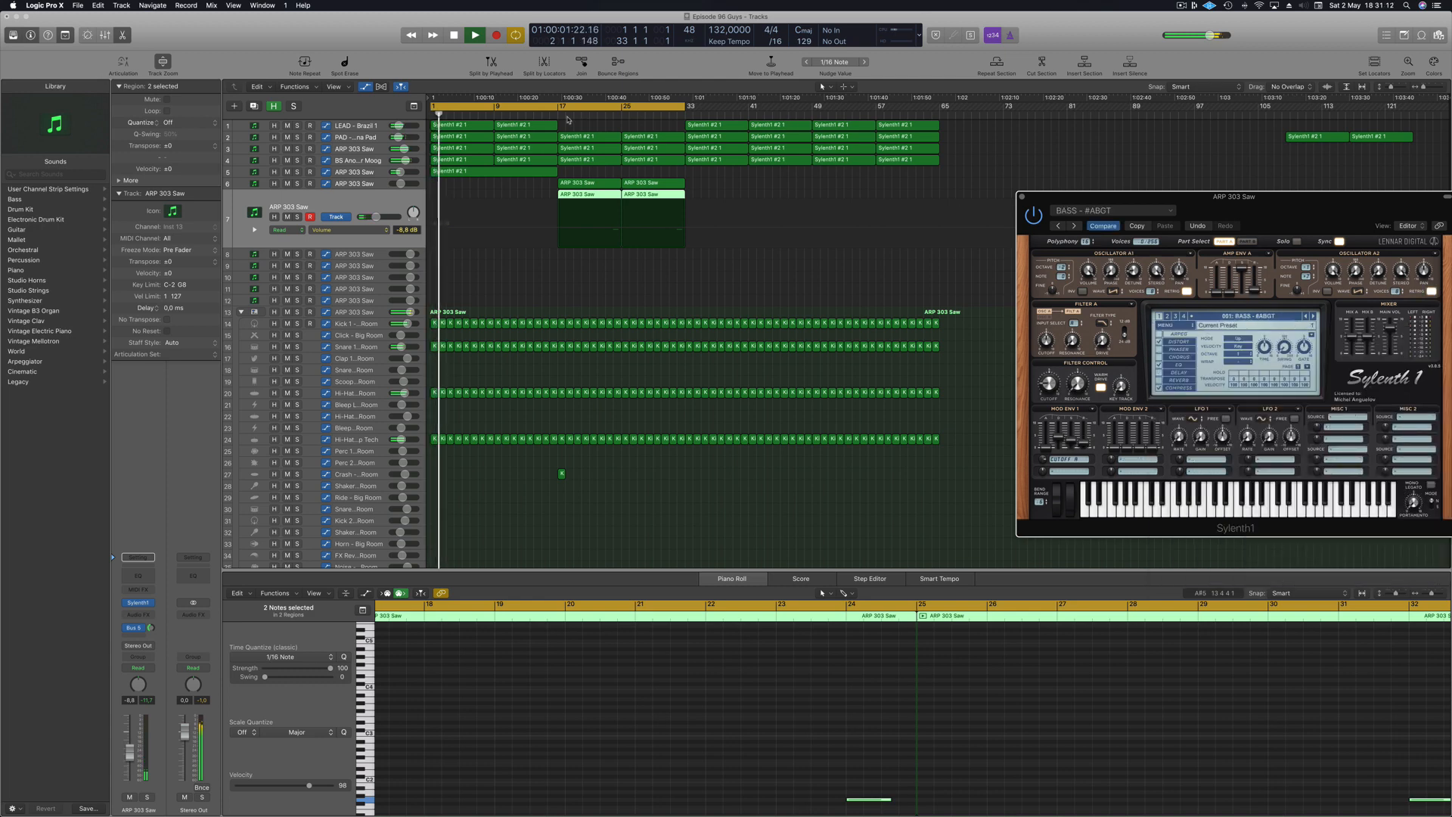
click(600, 115)
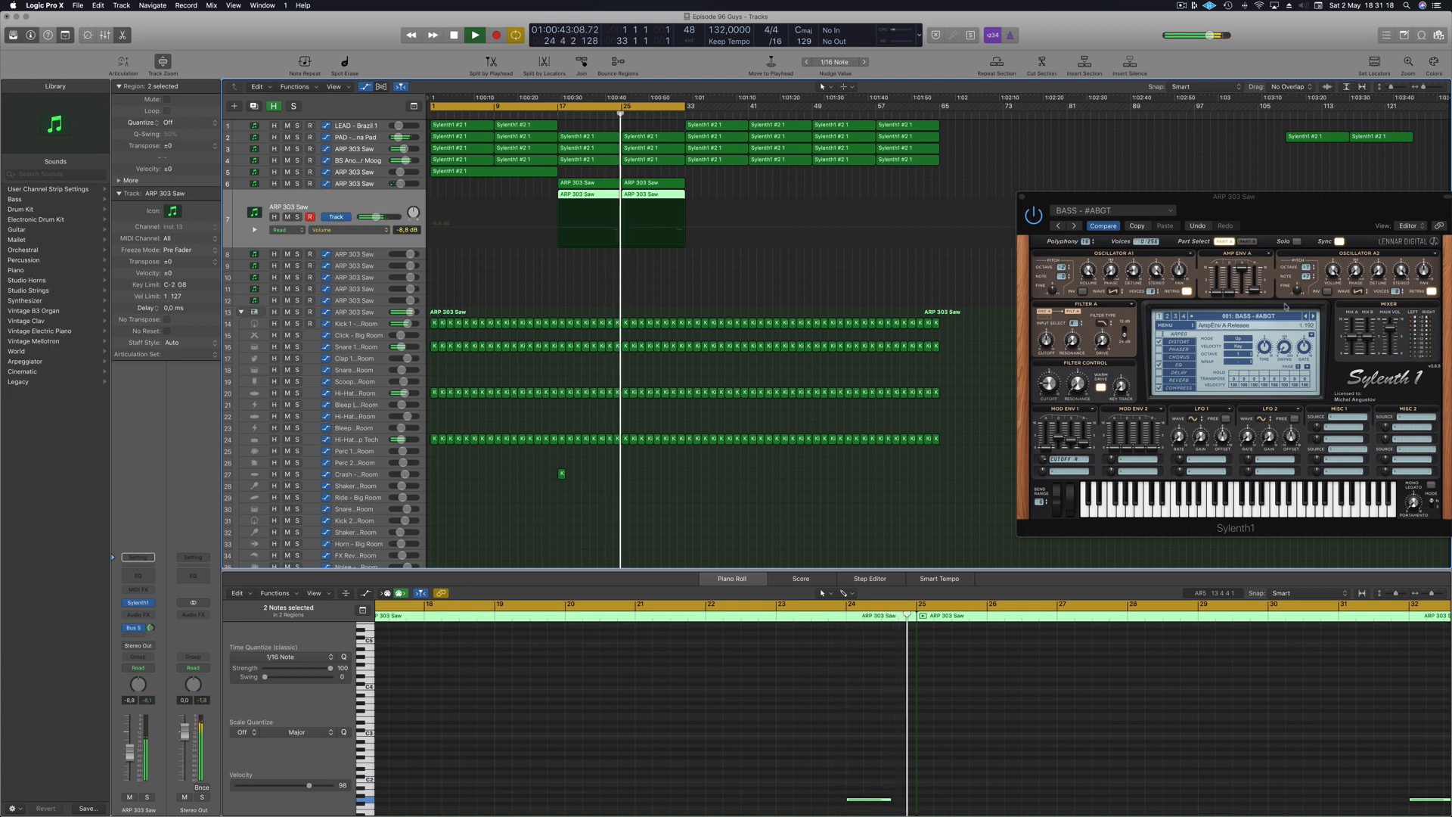
Step through the next Sylenth1 bass presets to BASS - Bull$hit and raise track 7's volume to -5.2 dB.
click(1313, 317)
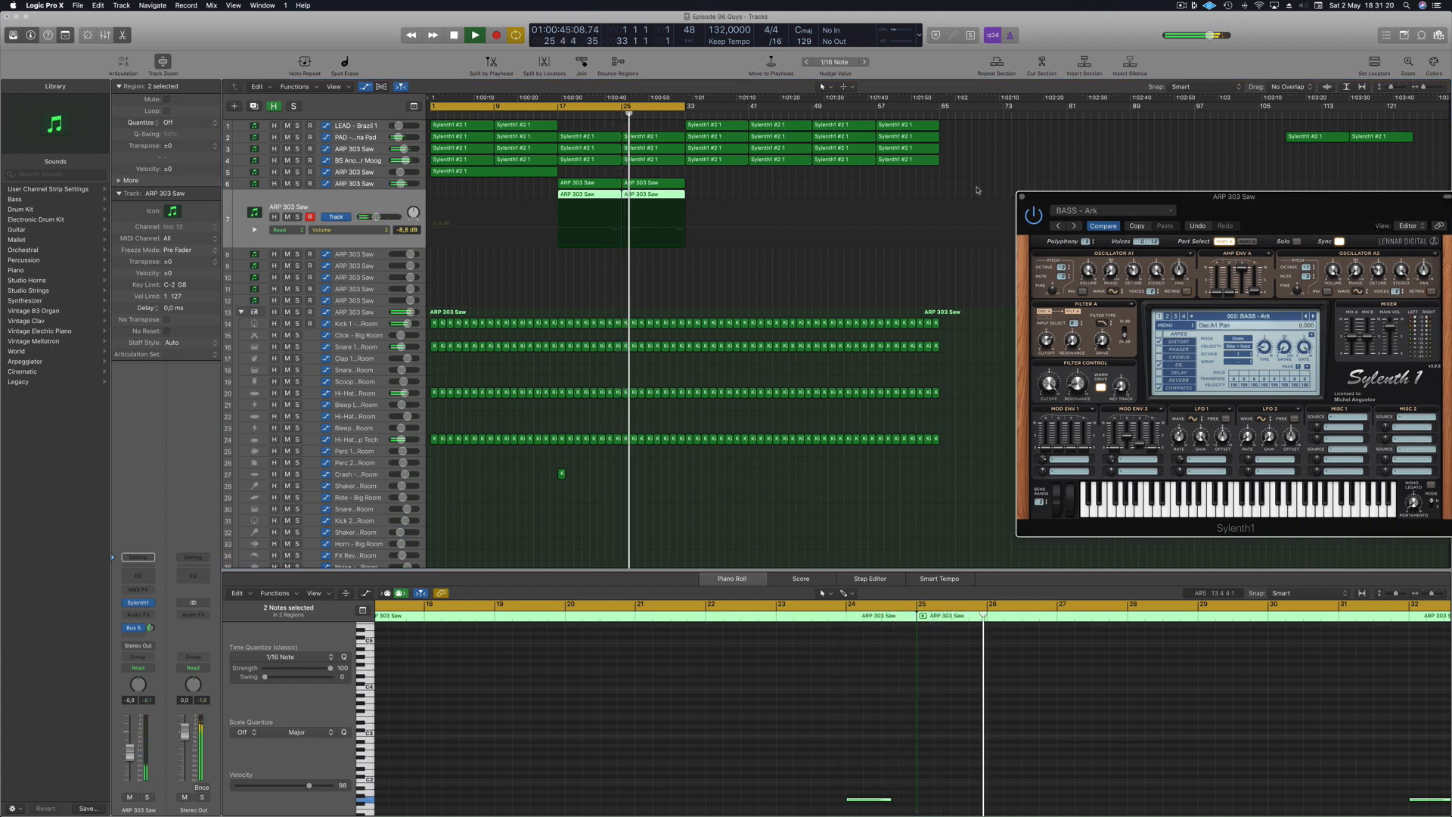
drag(130, 754, 130, 751)
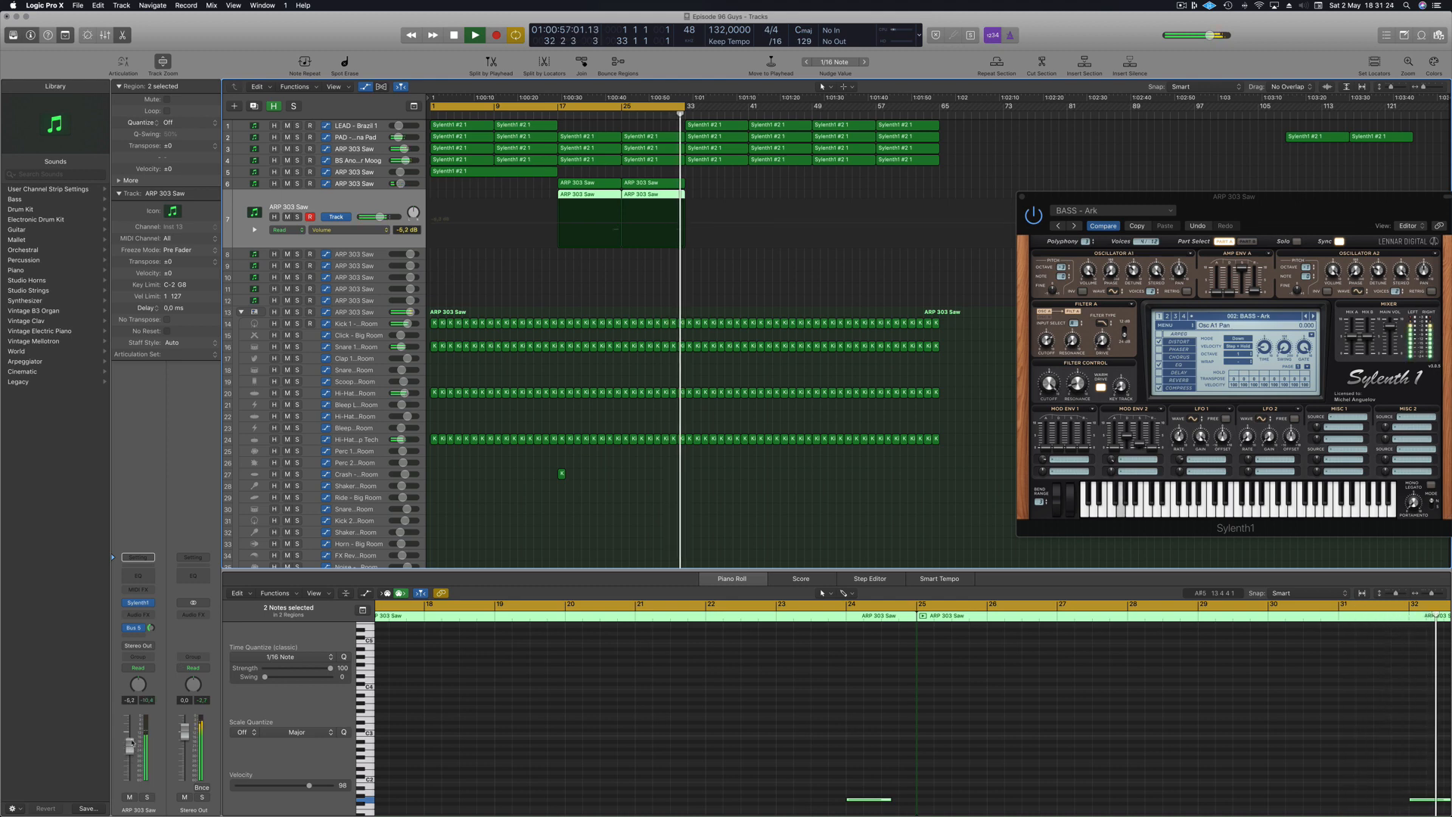
click(1313, 317)
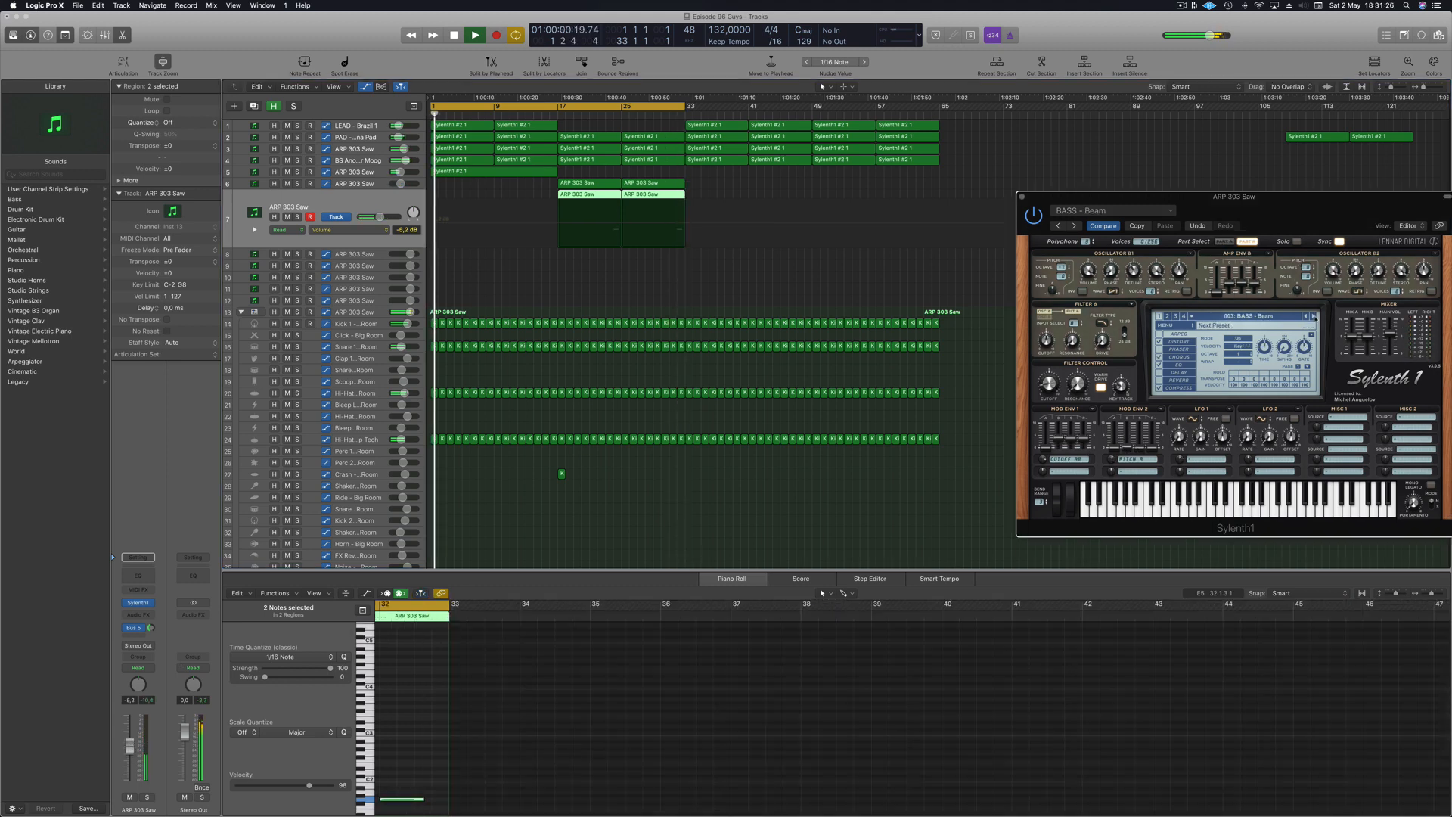
click(1314, 317)
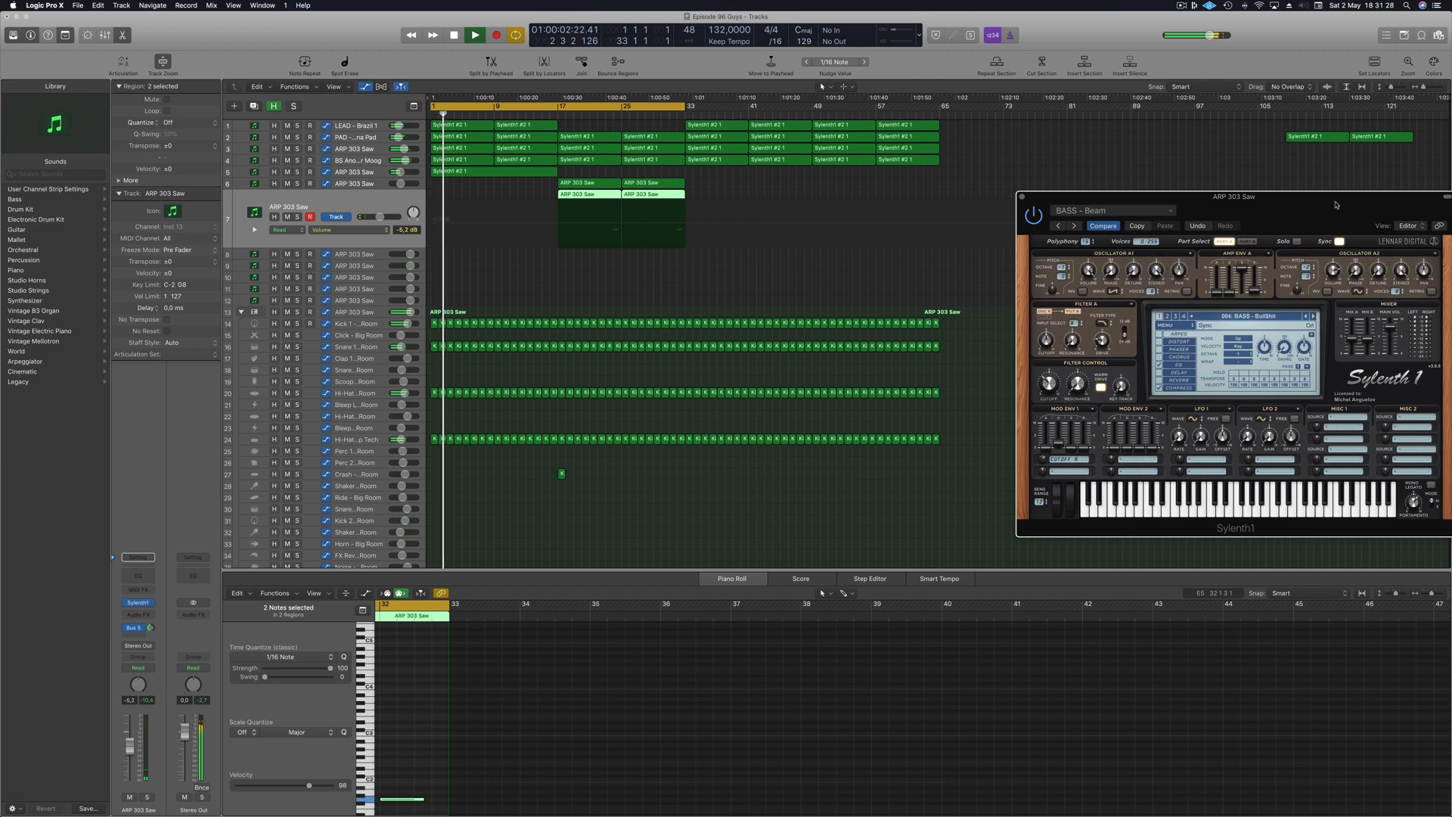
Adjust the Filter Control cutoff of the BASS - Bull$hit preset and audition it from about bar 23.
drag(1337, 205, 1131, 184)
click(676, 116)
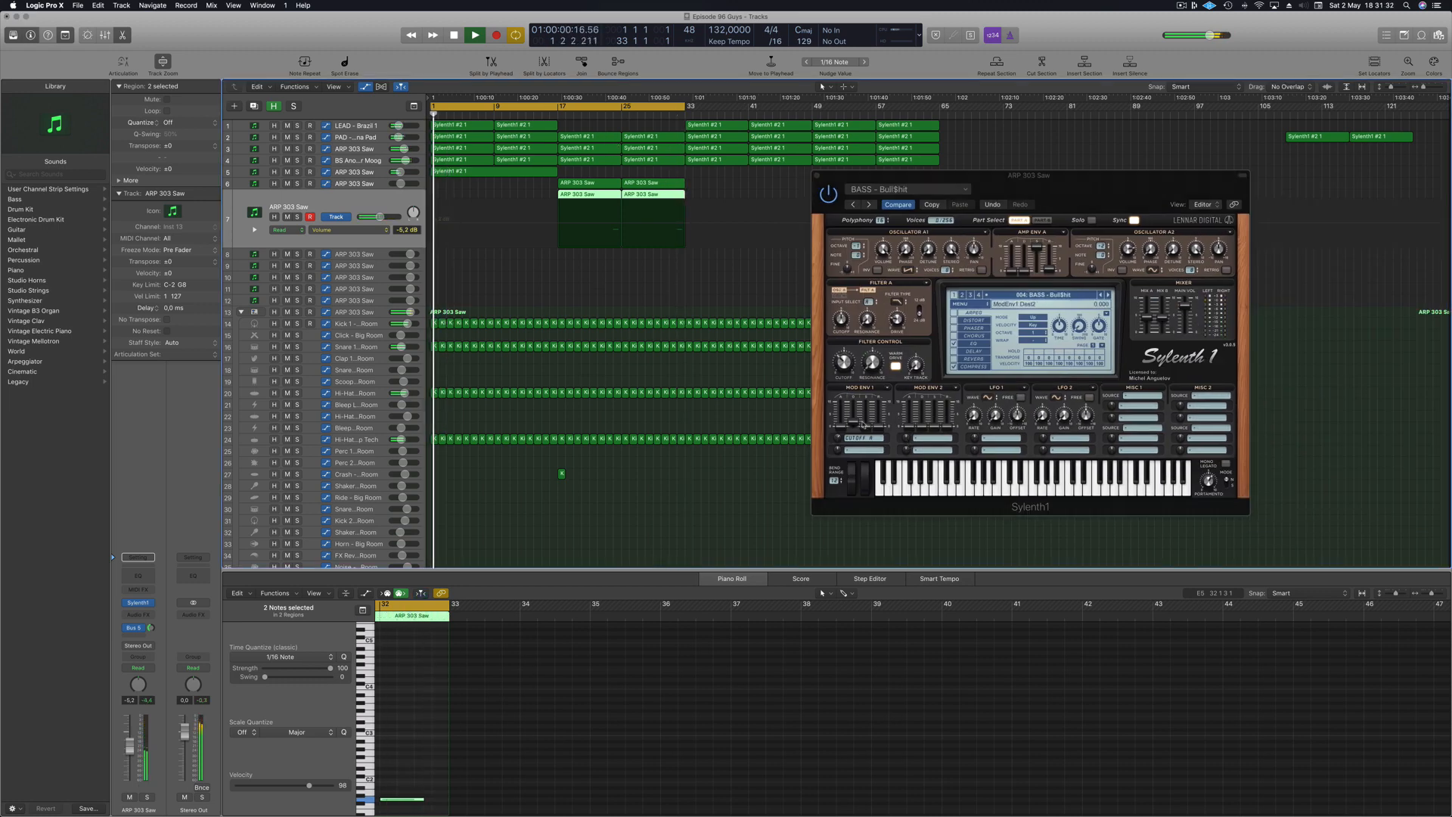
drag(852, 368, 841, 319)
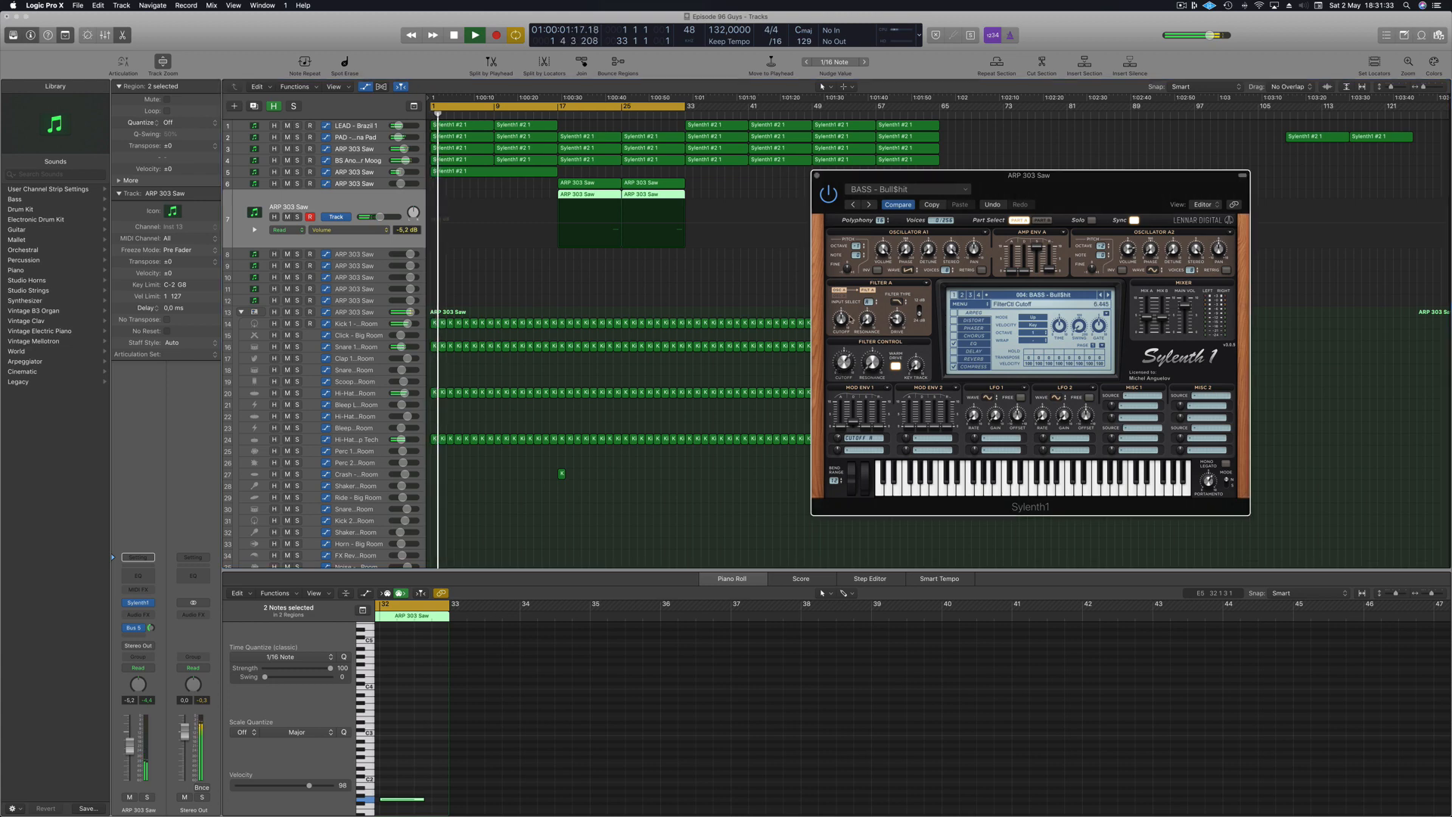
click(605, 116)
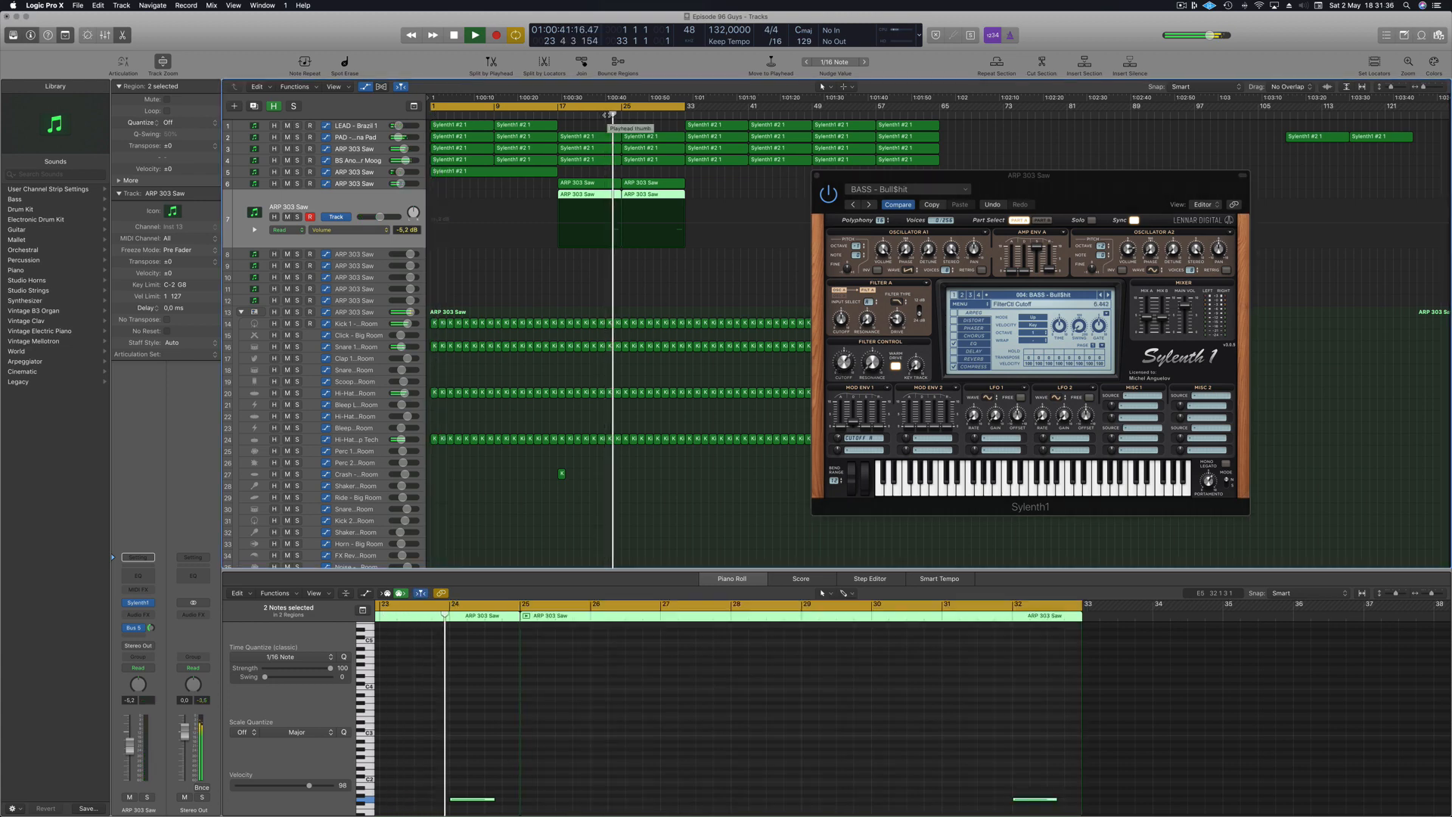
Try the BASS - Disko and BASS - EDM presets on track 7 and listen at bar 32.
click(1108, 295)
click(1108, 295)
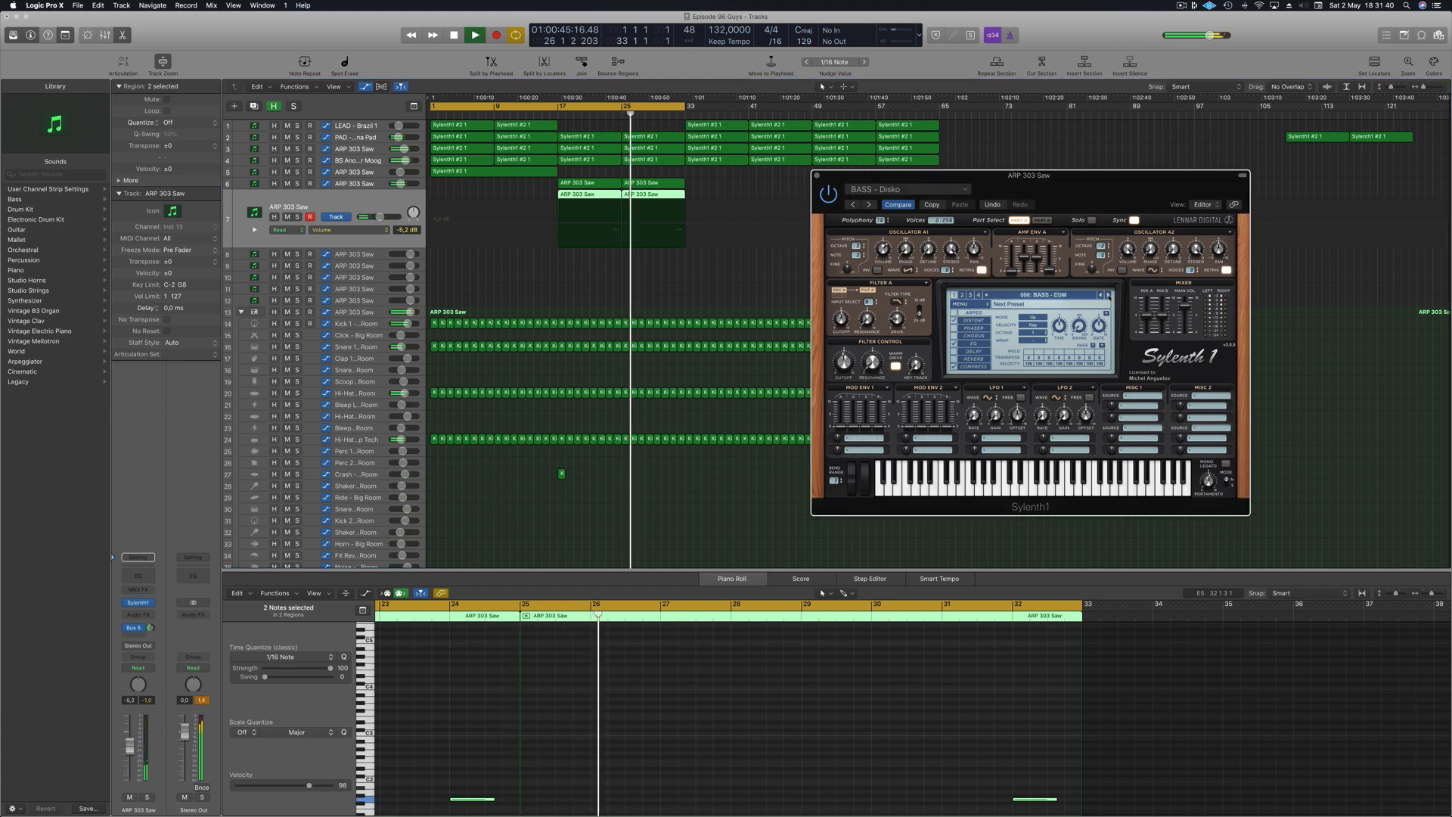
click(675, 118)
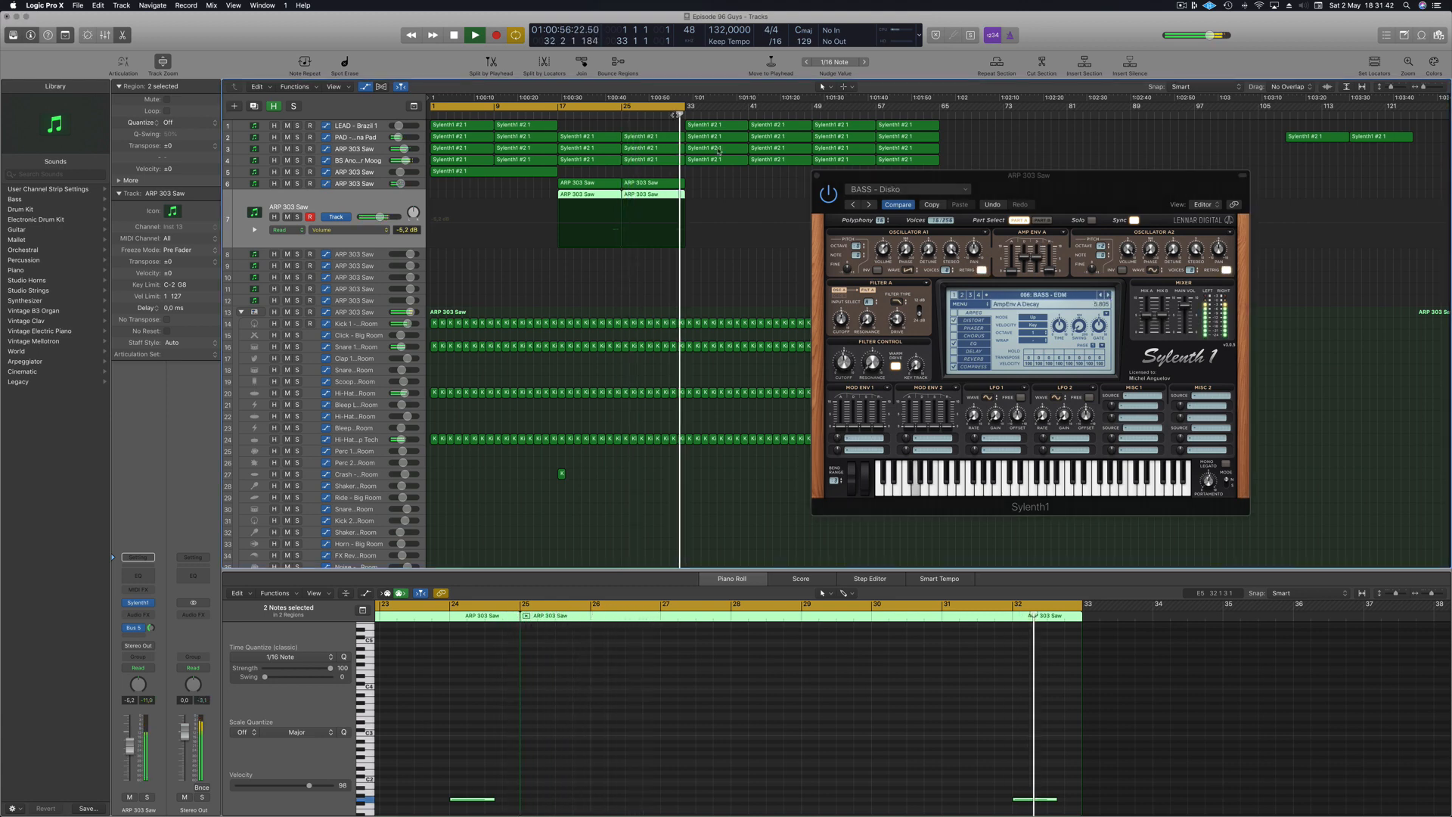
Raise the two notes in bars 24 and 32 by one octave and replay from about bar 23.
click(686, 710)
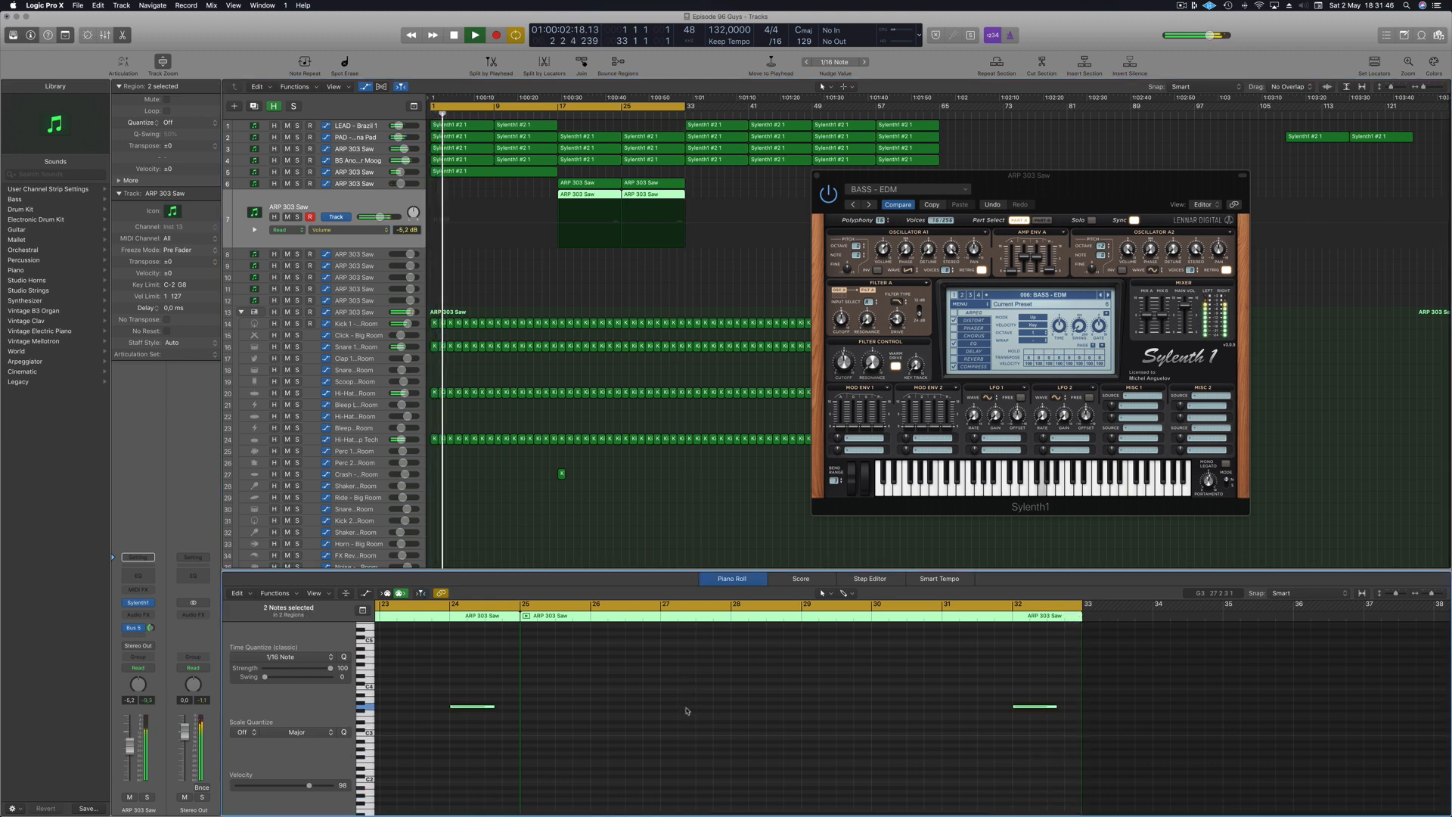
click(609, 113)
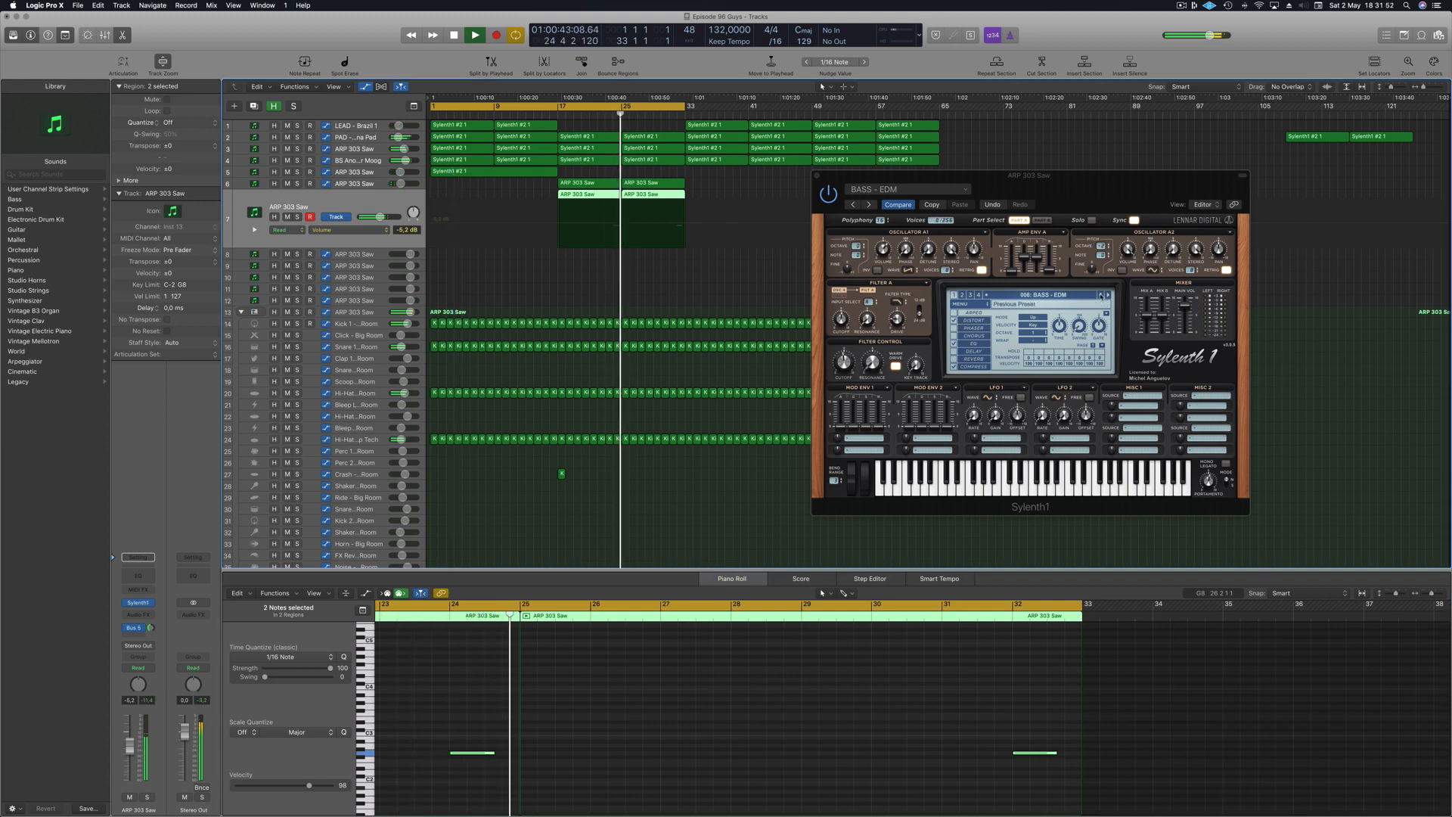
Return track 7 to the BASS - Bull$hit preset, audition its notes, and lower the Filter Control cutoff.
click(1100, 294)
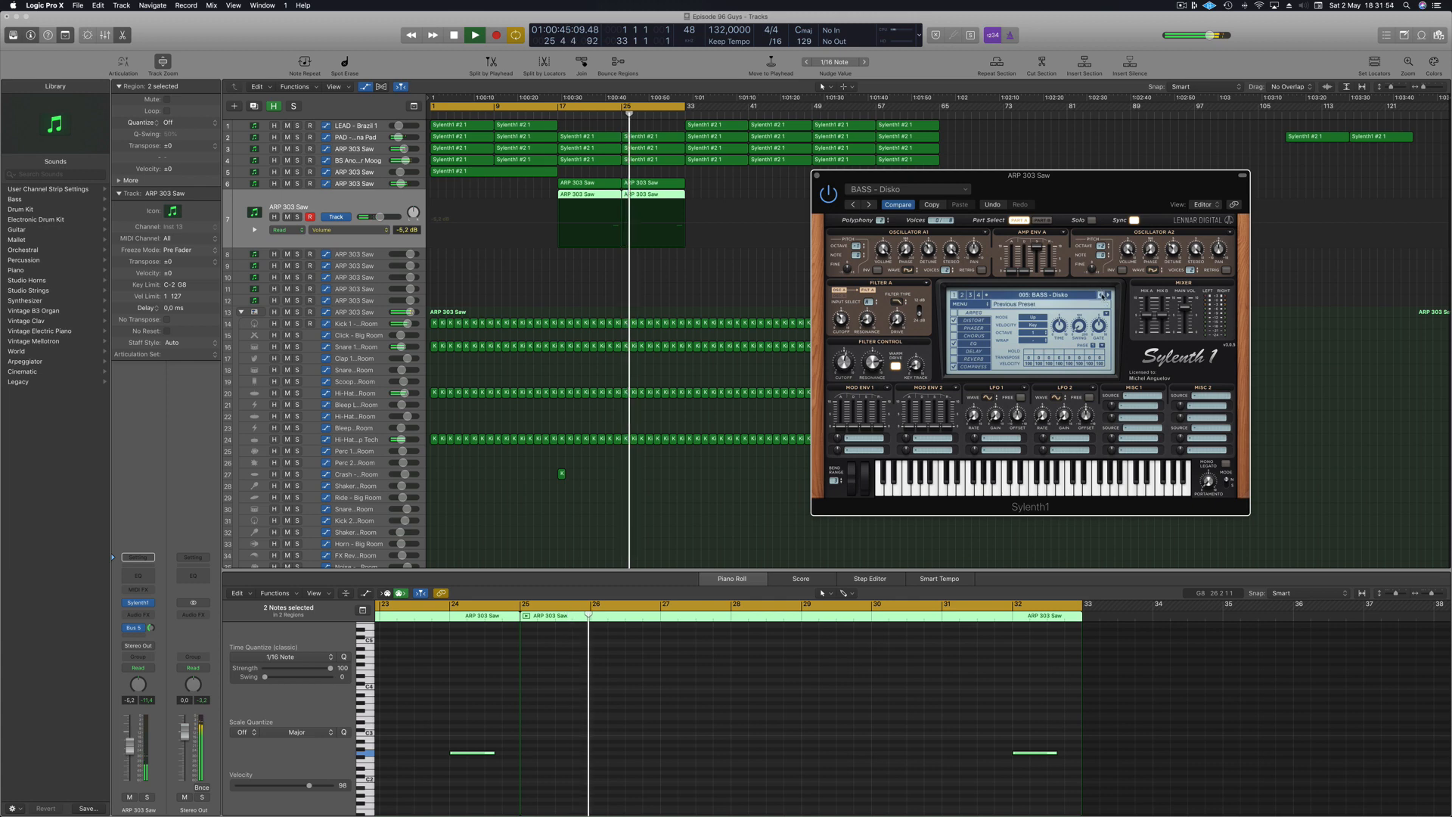
click(1101, 295)
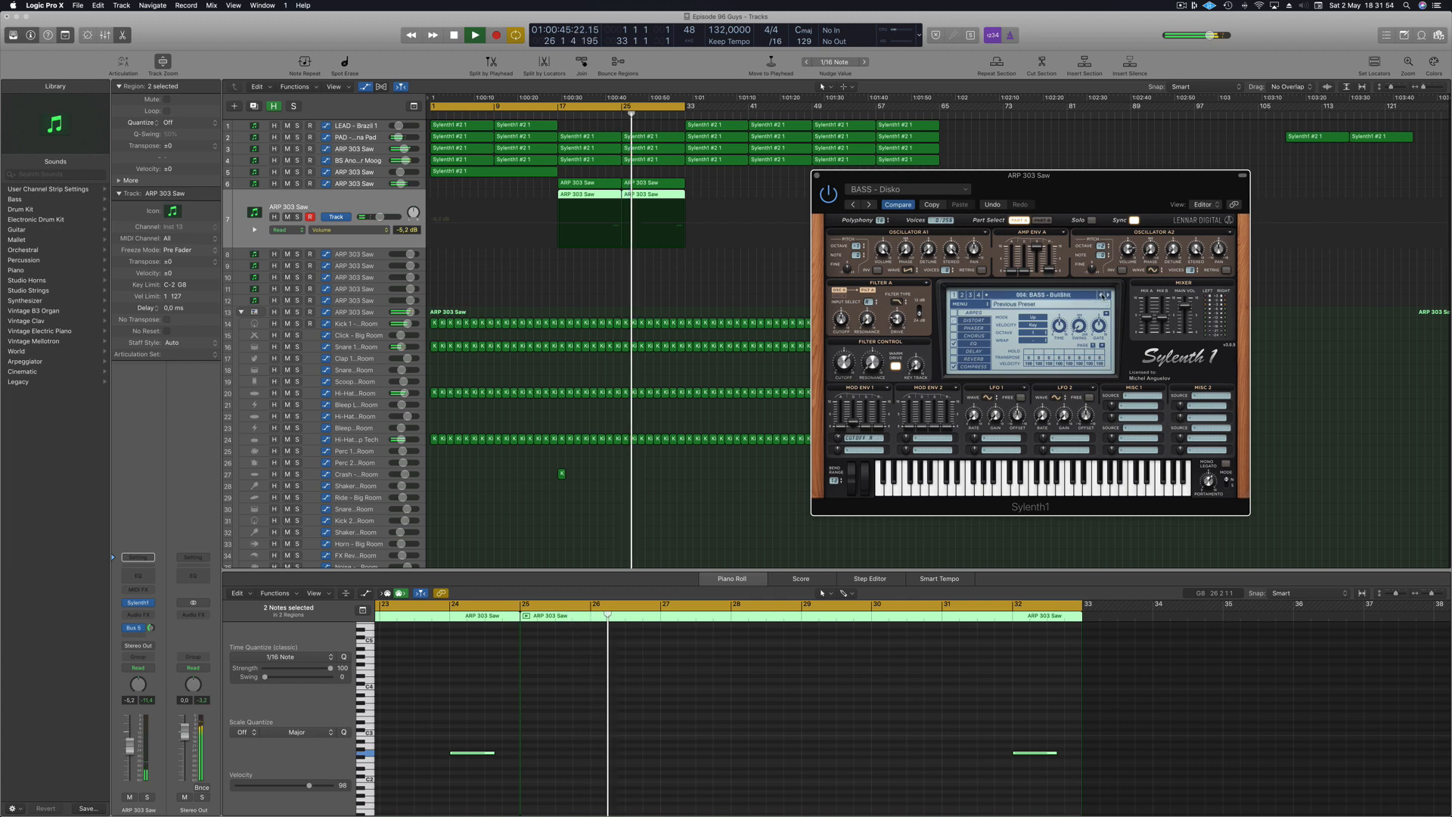
click(672, 118)
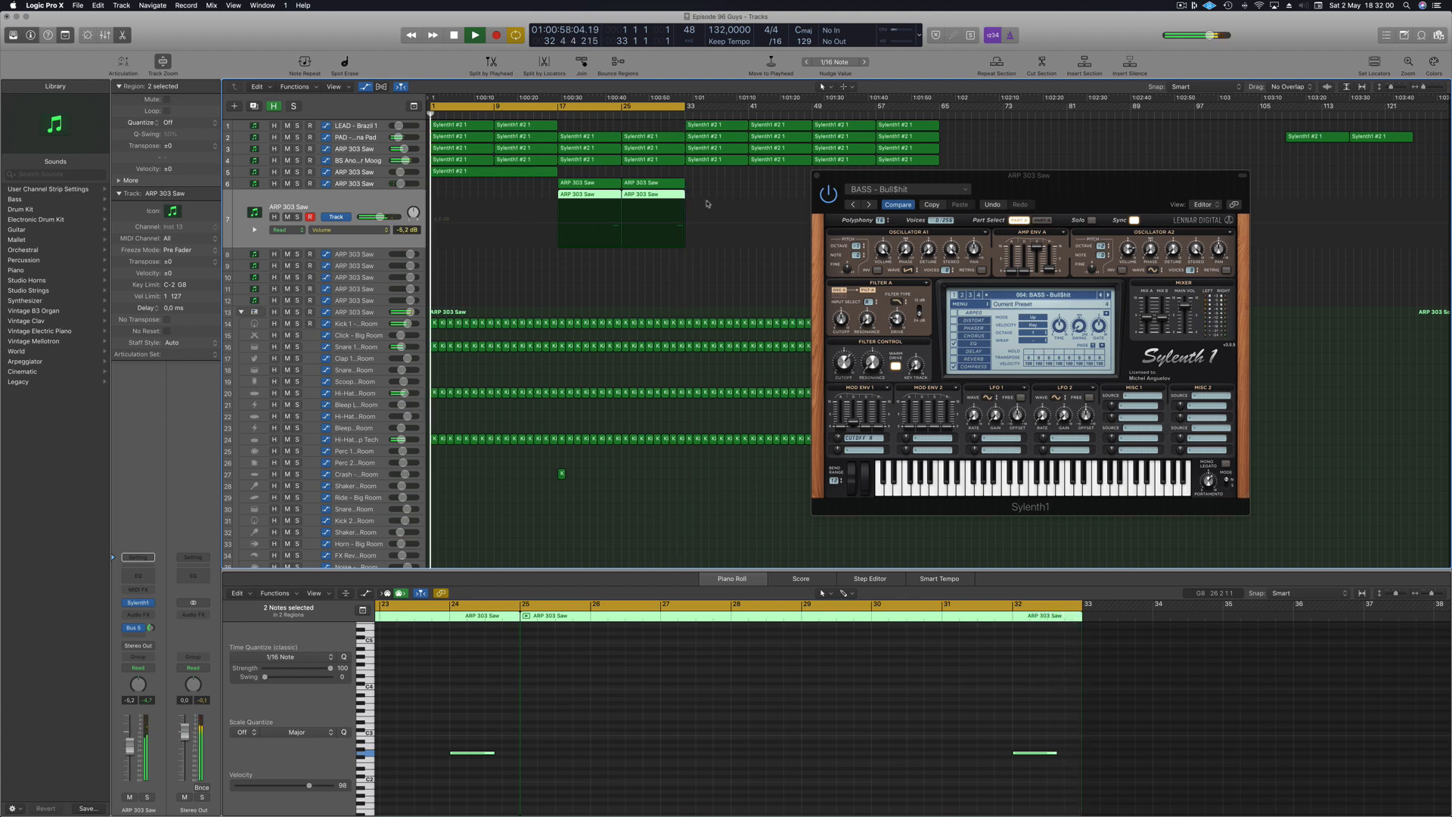
click(608, 115)
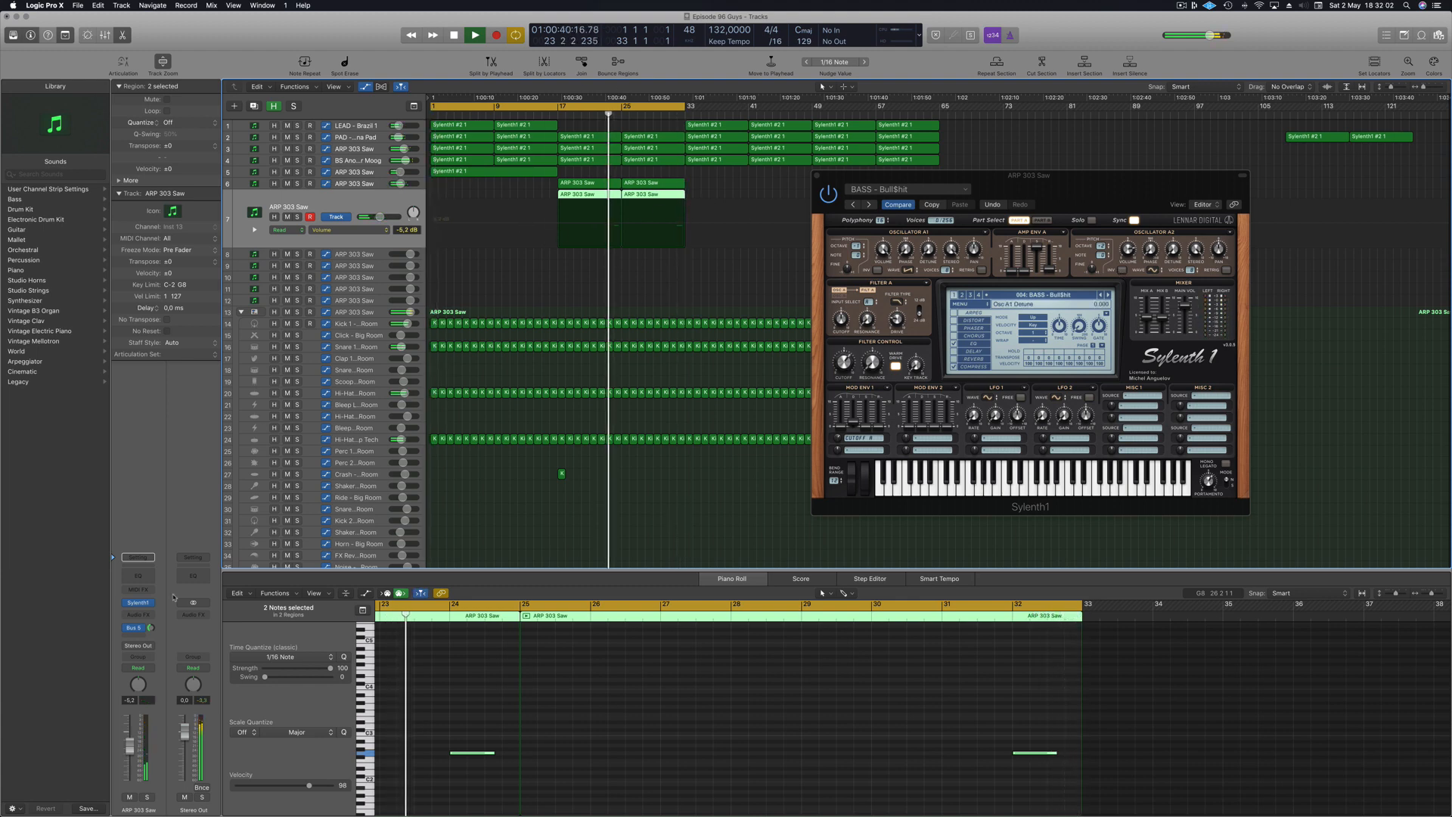
drag(843, 362, 845, 382)
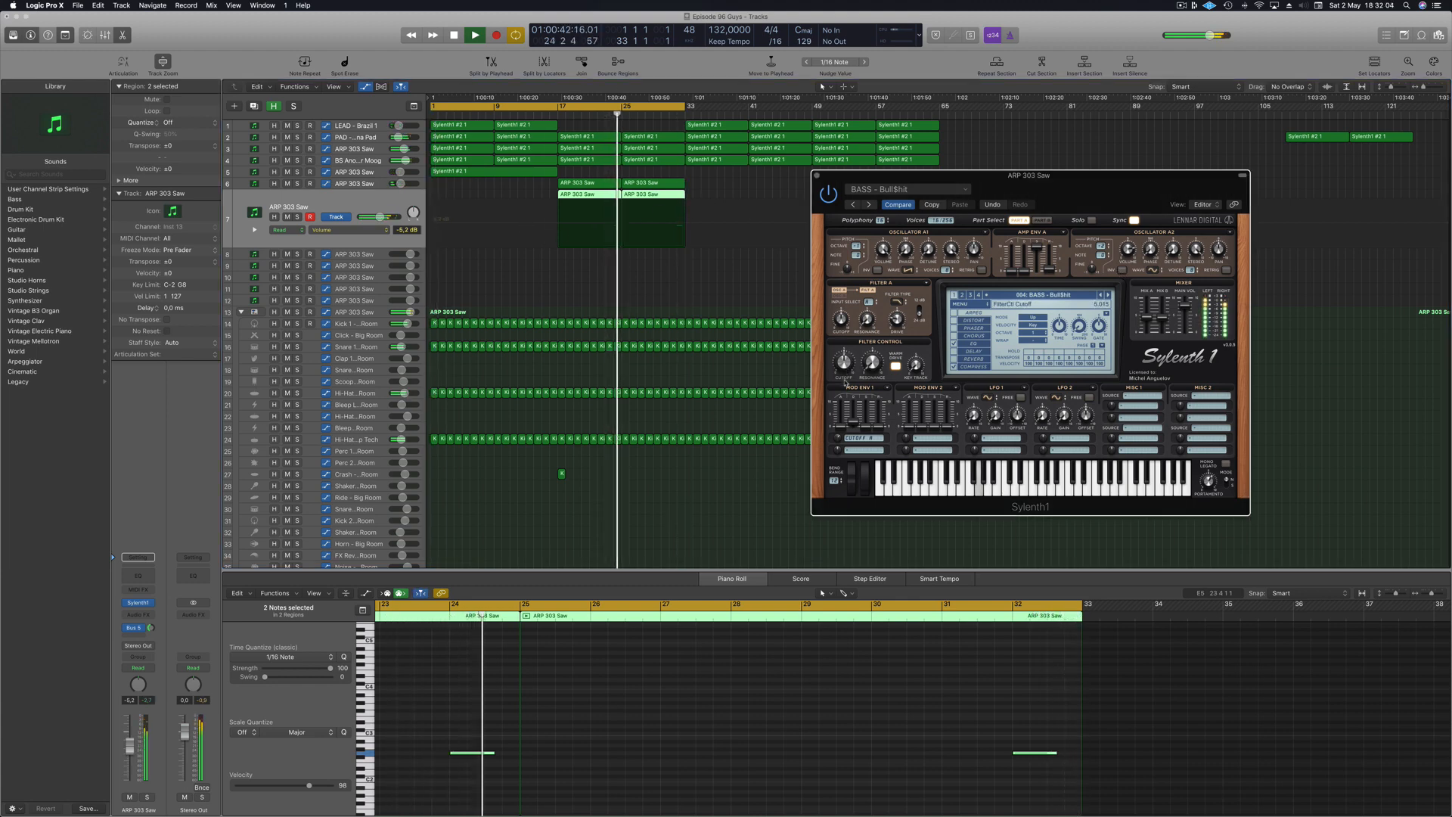
Add a rising filter cutoff automation ramp to the Anjuna Pad track leading up to bar 33, and move the synth window aside.
click(549, 116)
click(372, 138)
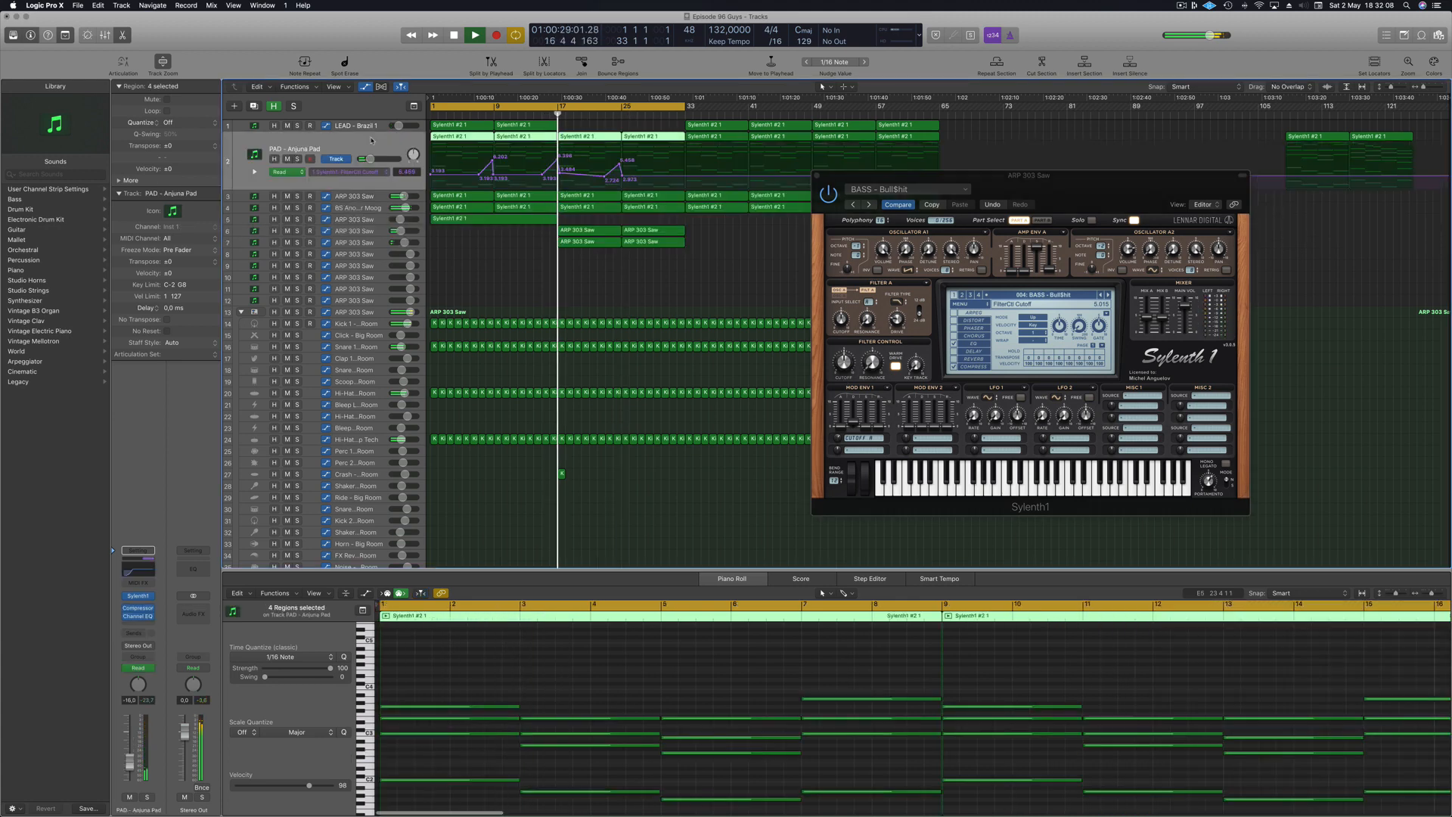
drag(639, 159, 684, 174)
drag(870, 175, 1016, 203)
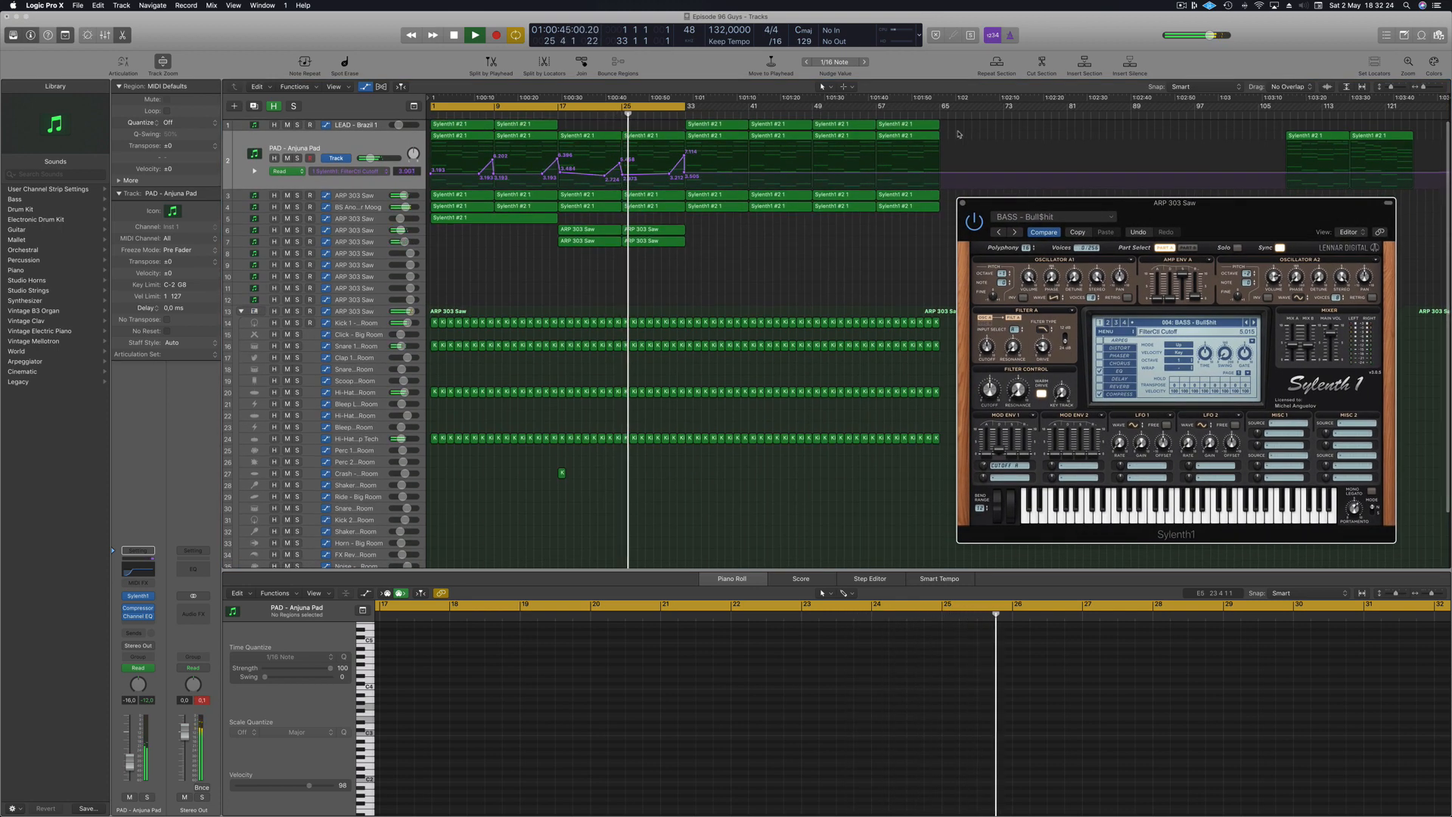
click(722, 263)
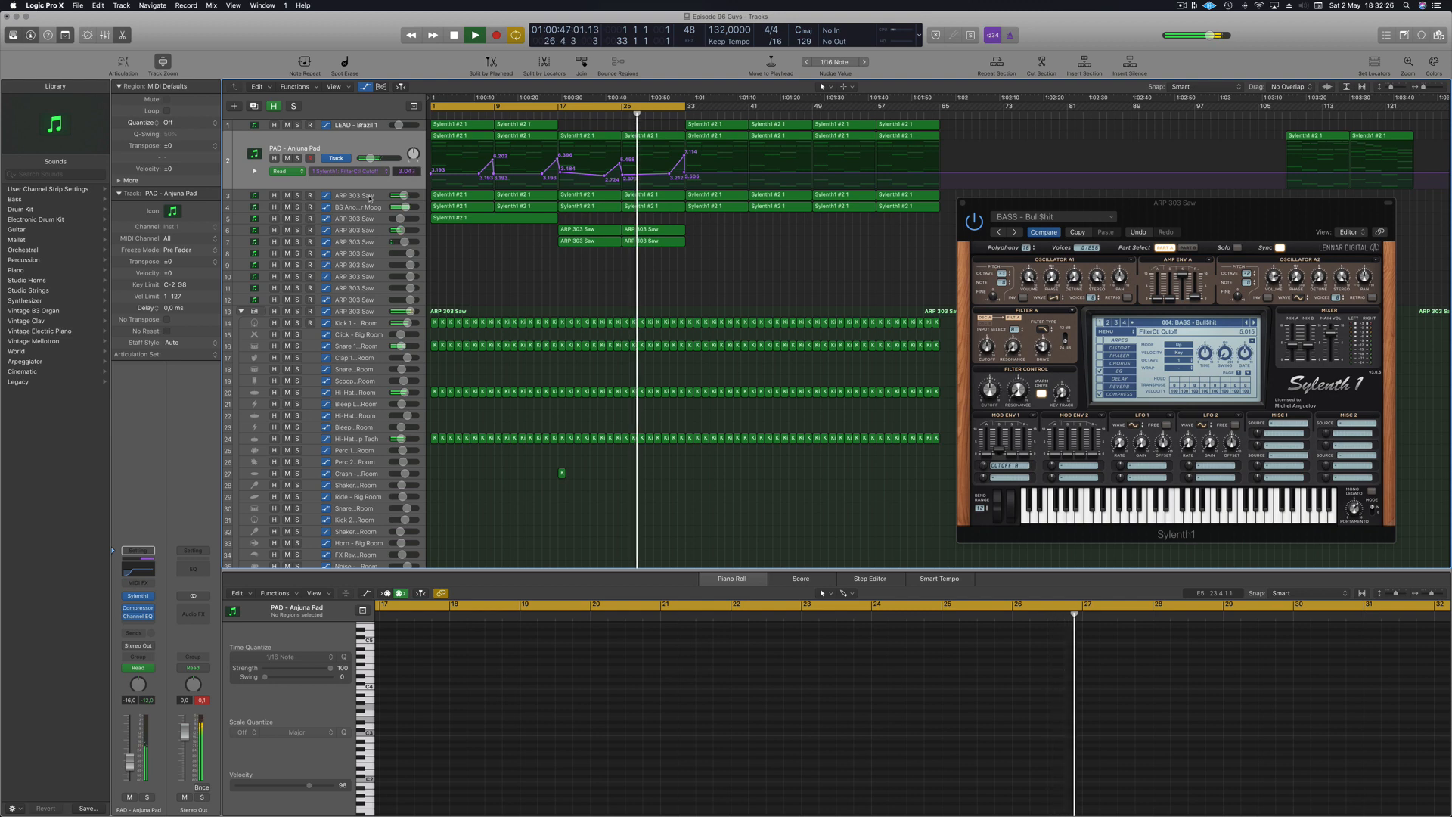
Solo the ARP 303 Saw on track 3 briefly to hear it on its own.
click(370, 198)
click(297, 170)
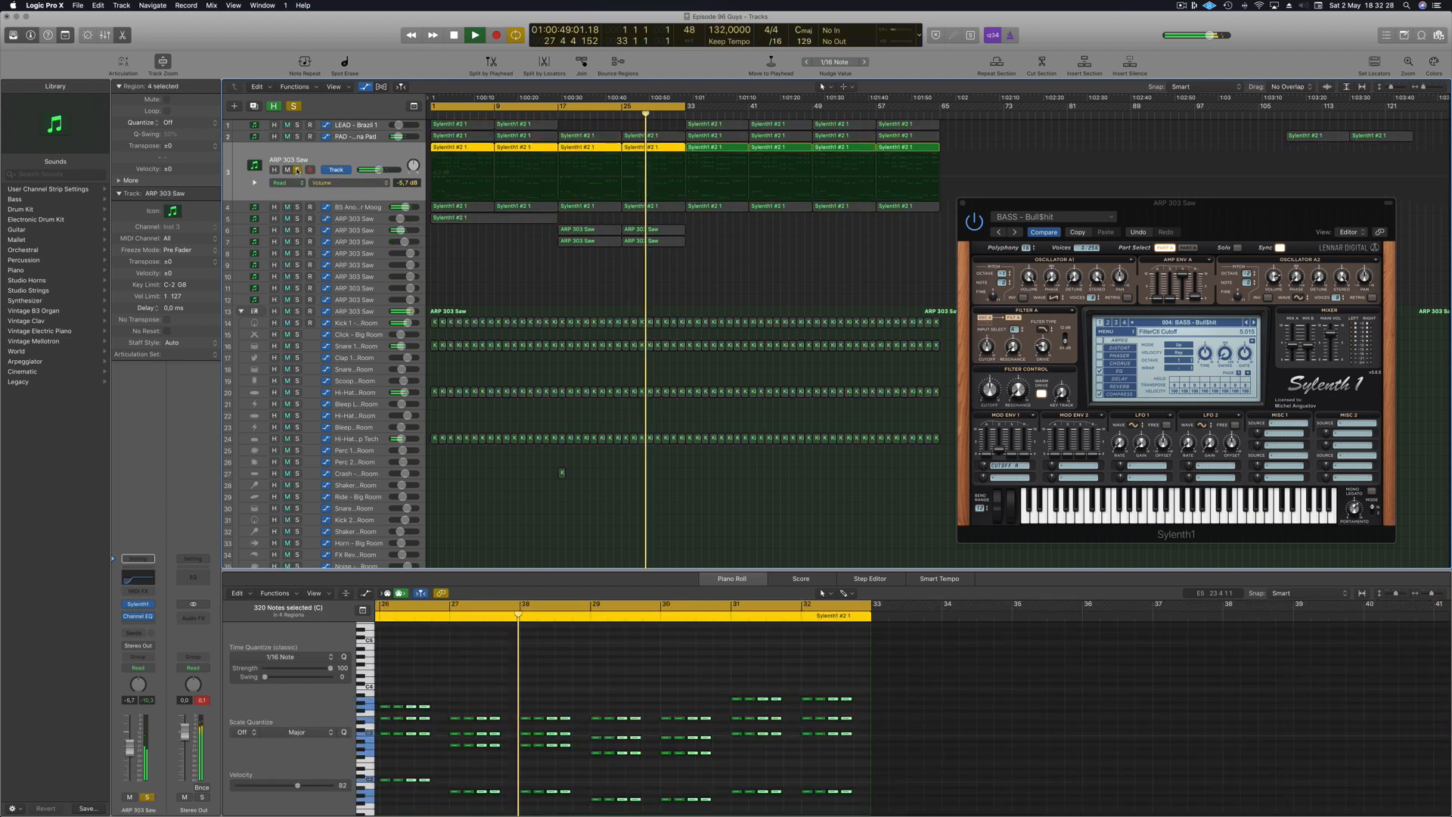
click(298, 170)
Delete the lead and pad regions between bars 33 and 65, and extend the cycle range to bar 49.
scroll(938, 144, up, 1)
drag(958, 127, 717, 138)
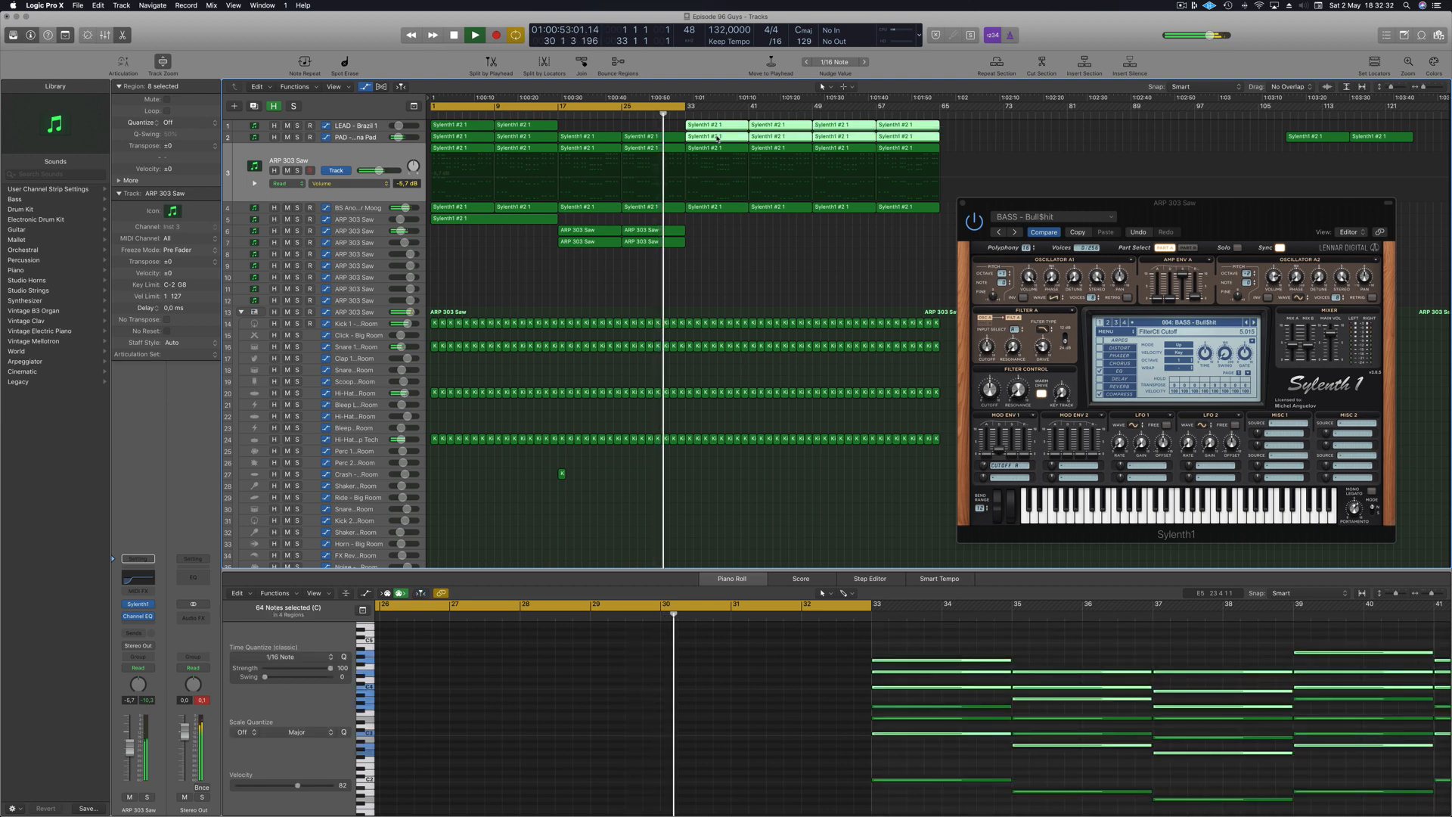
key(Delete)
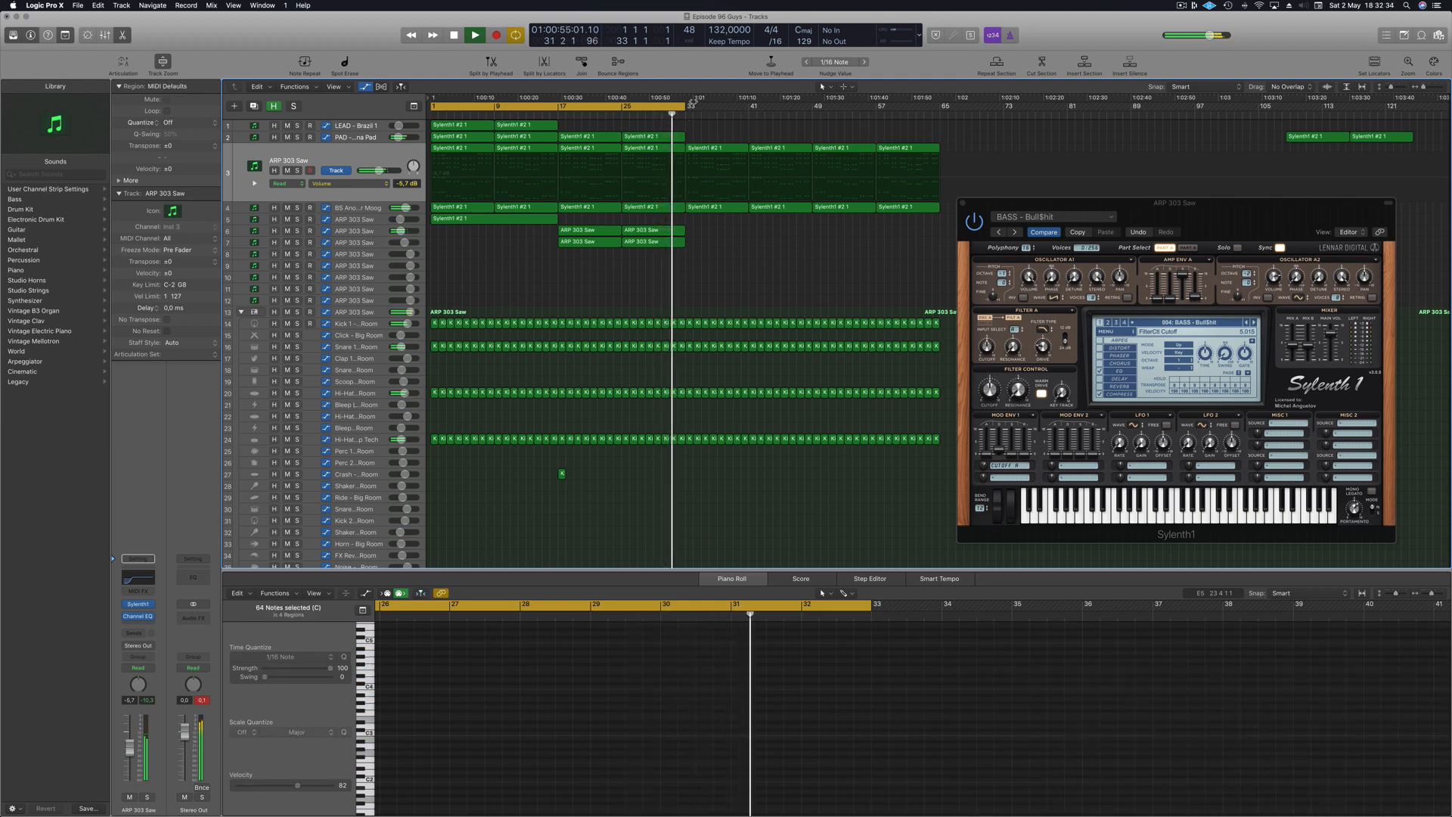
drag(692, 100, 813, 109)
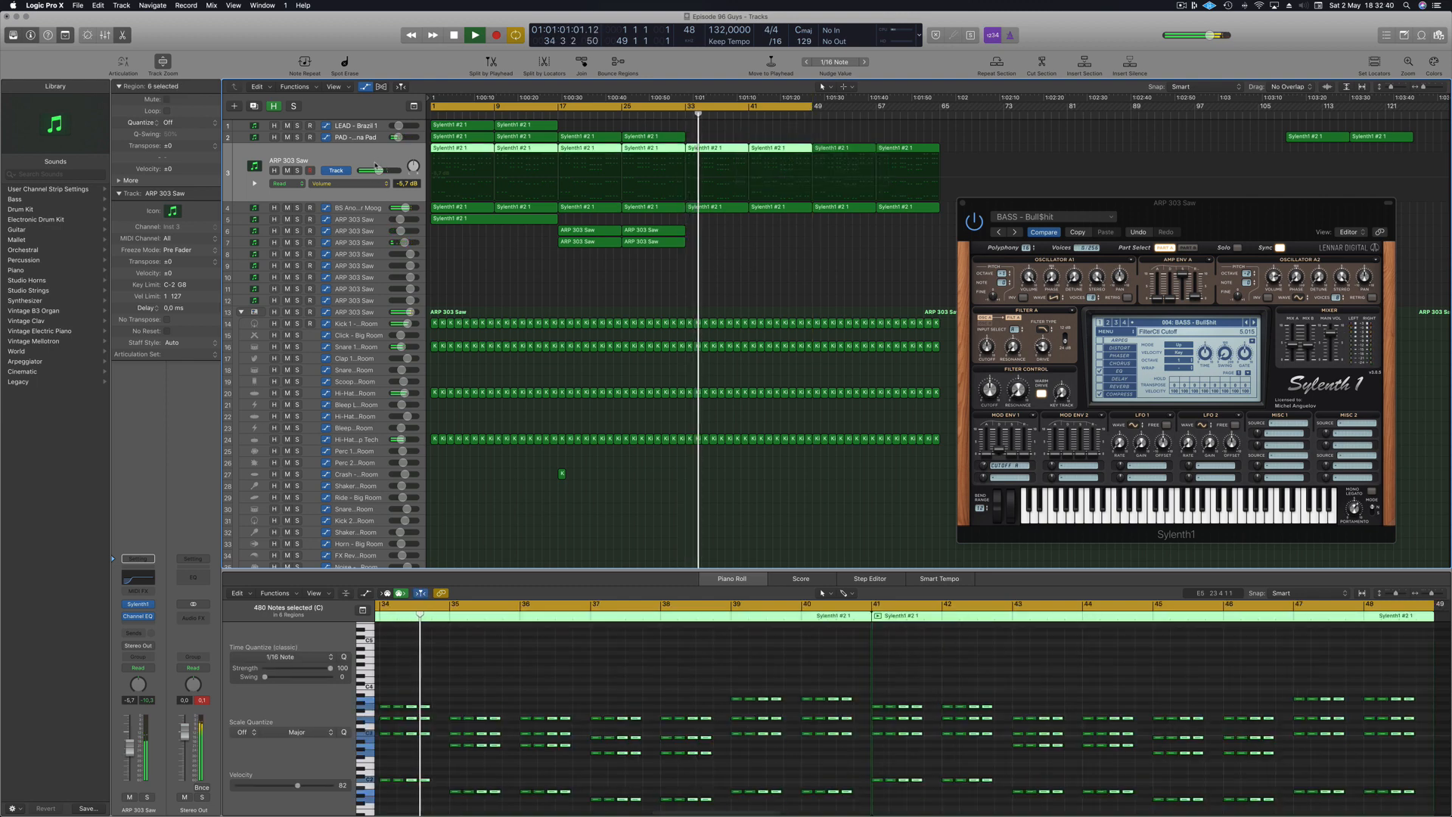
Set the automation mode of the ARP 303 Saw on track 3 to Touch.
click(644, 275)
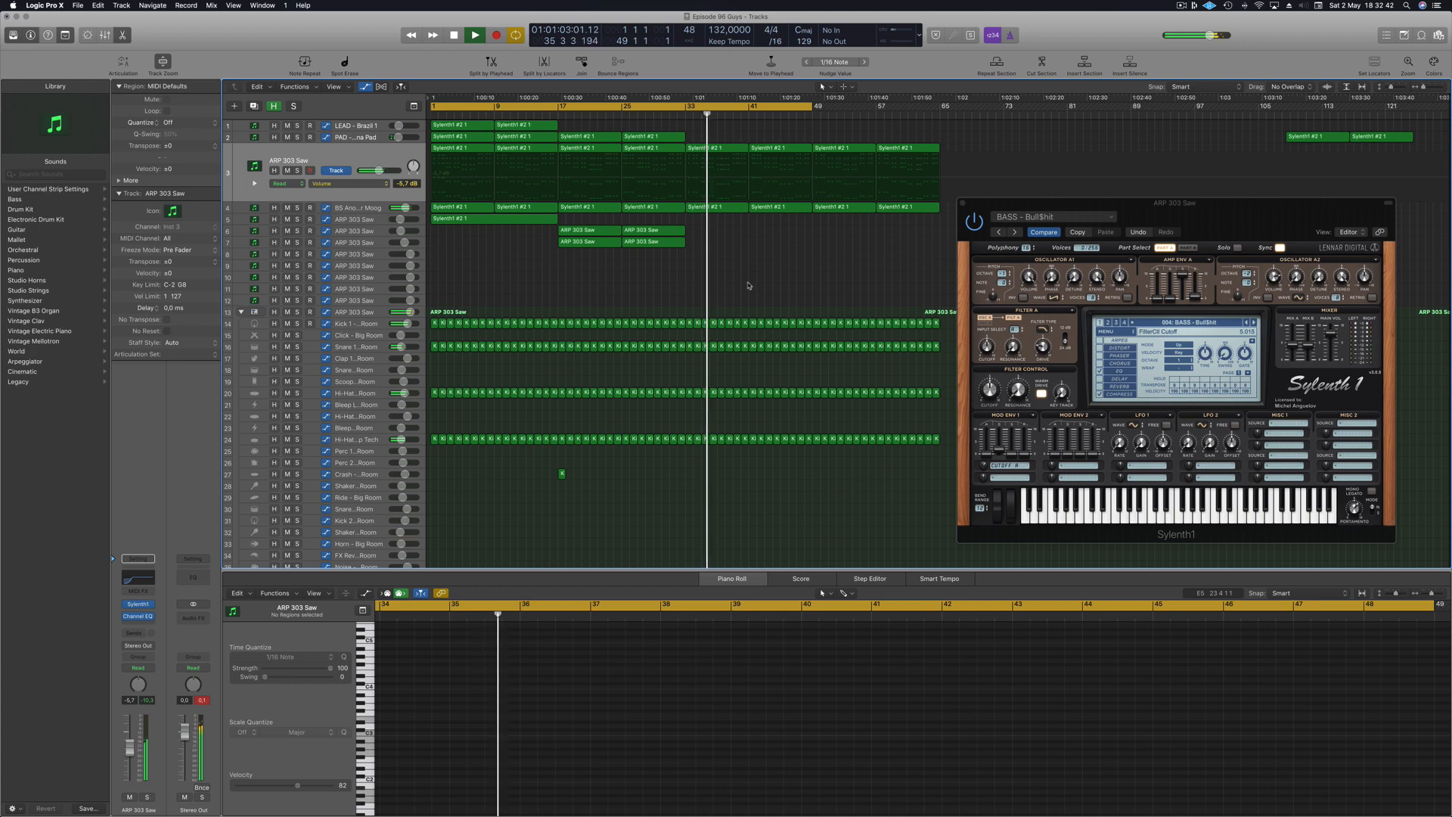
click(340, 160)
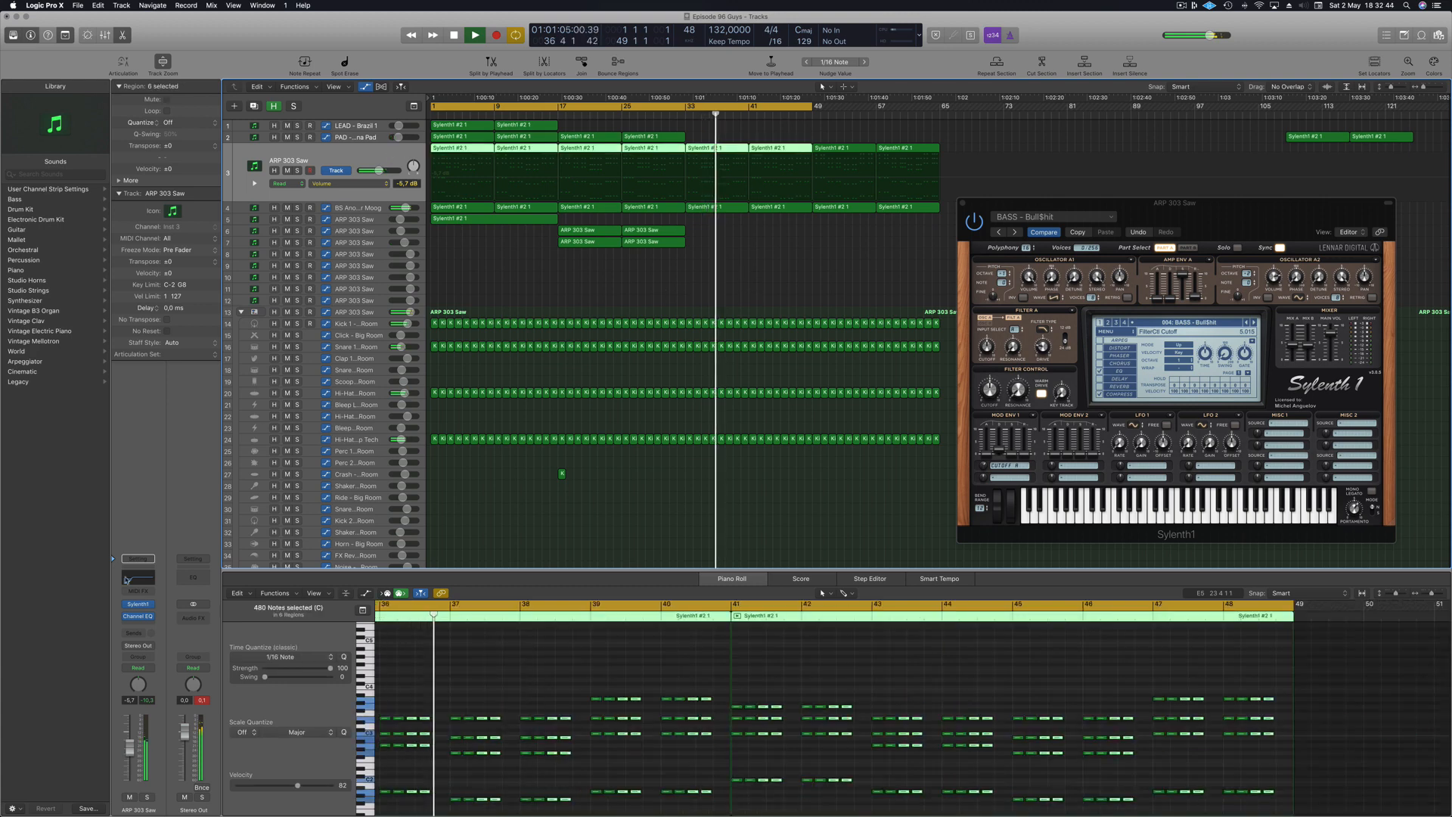
click(138, 668)
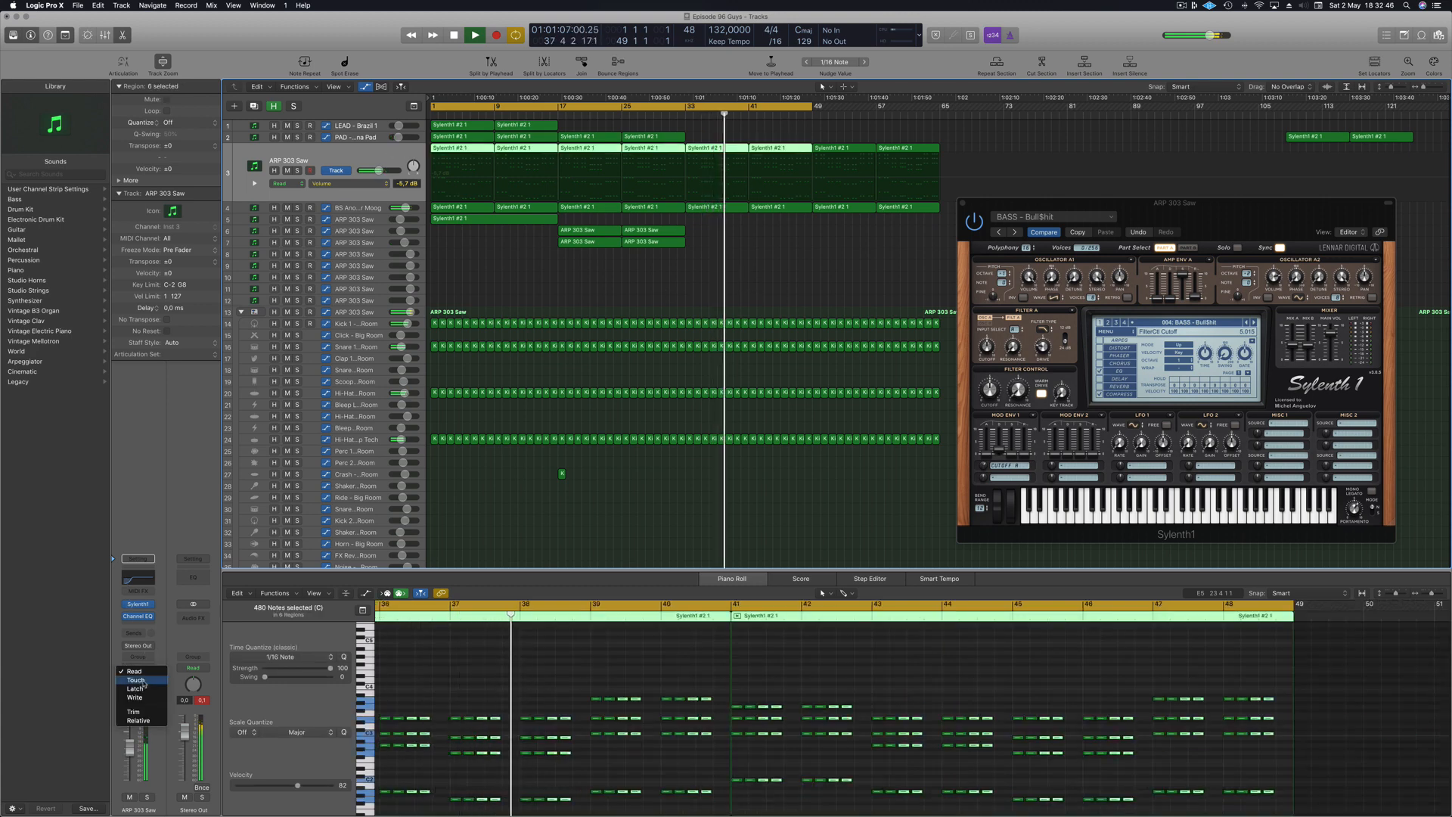
click(143, 682)
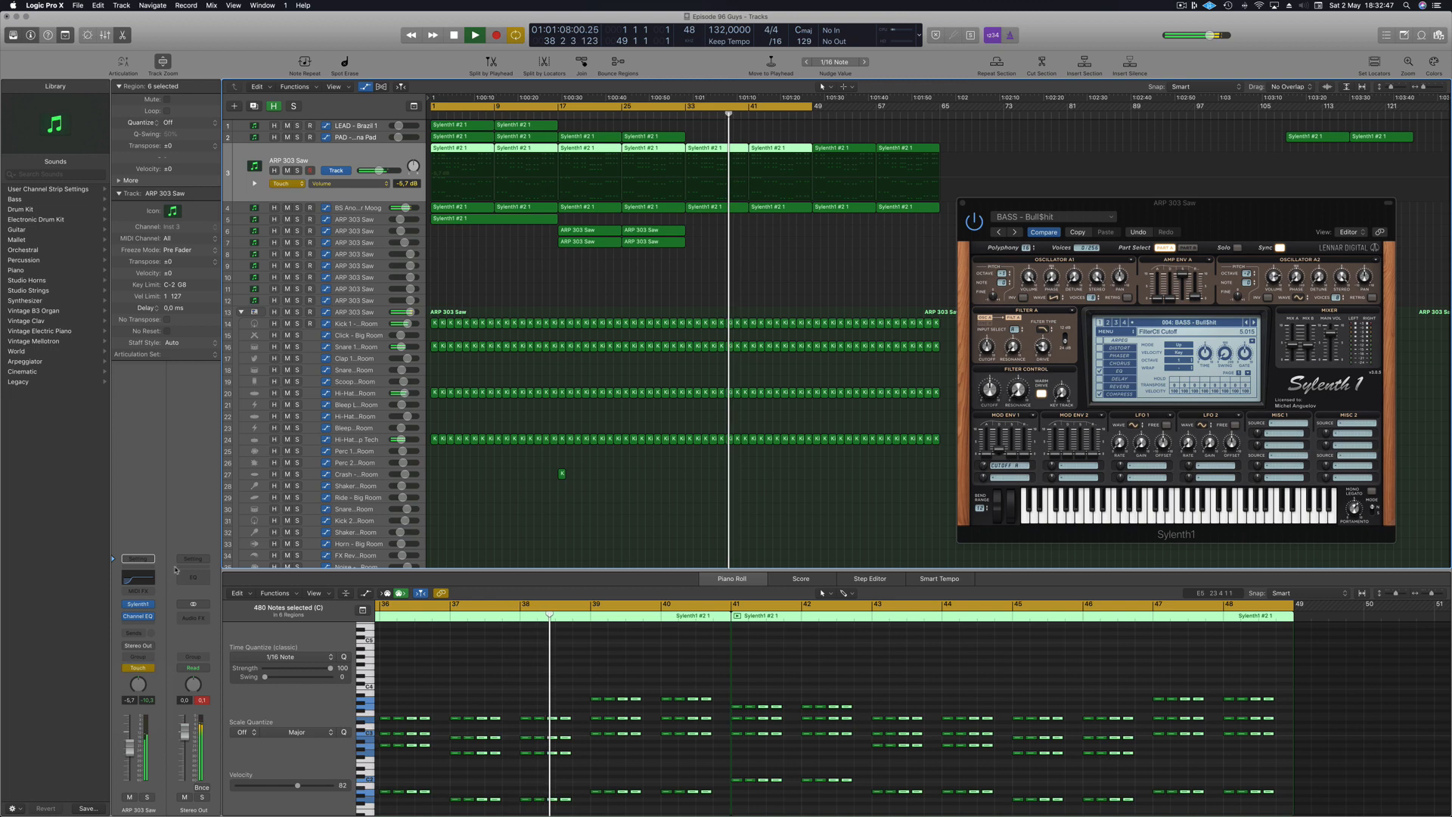
Record a Filter Control cutoff move on the LEAD - Aquamarine preset near bar 41, and add a cutoff automation point at bar 25.
click(138, 605)
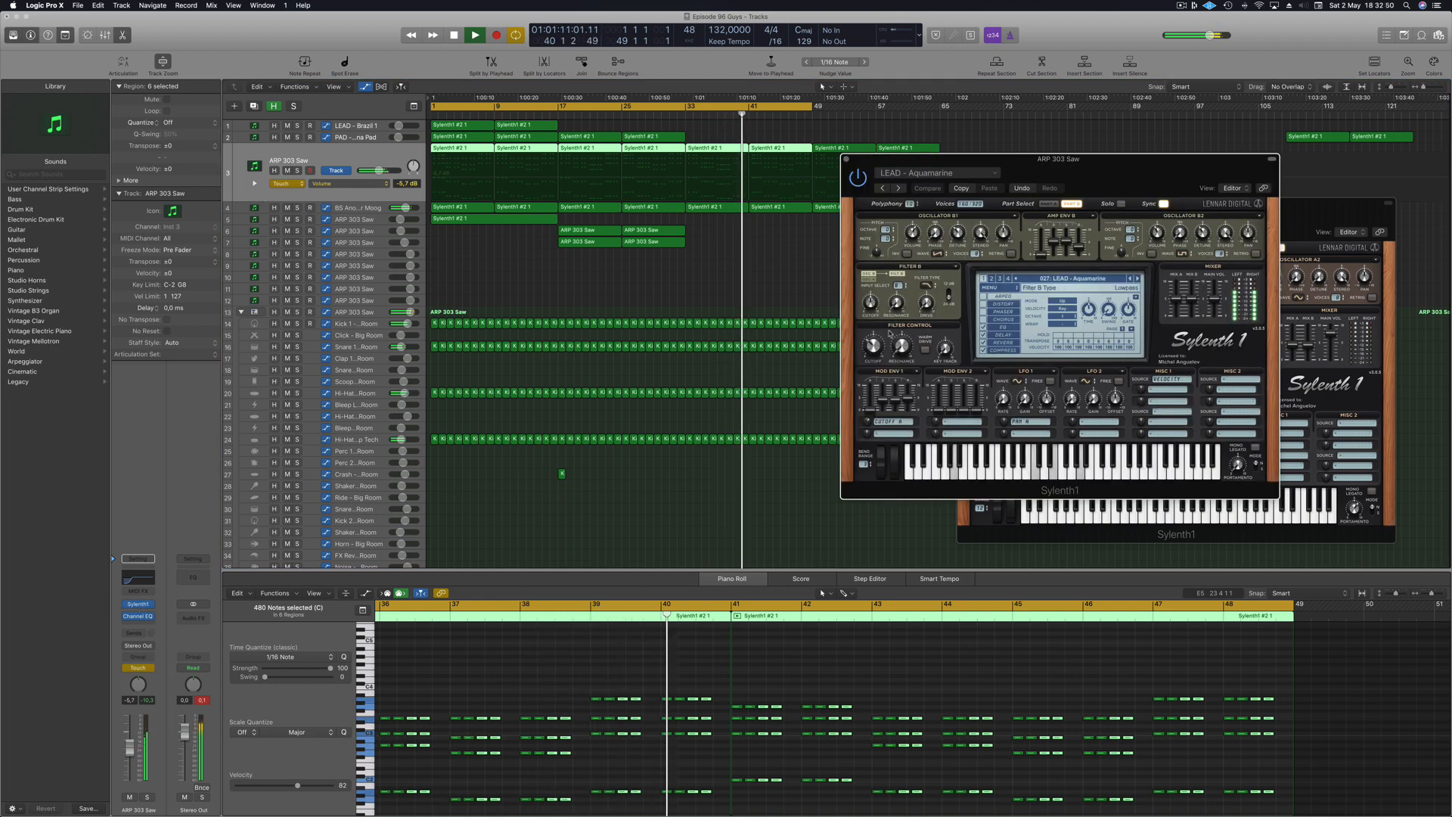
drag(875, 348, 875, 344)
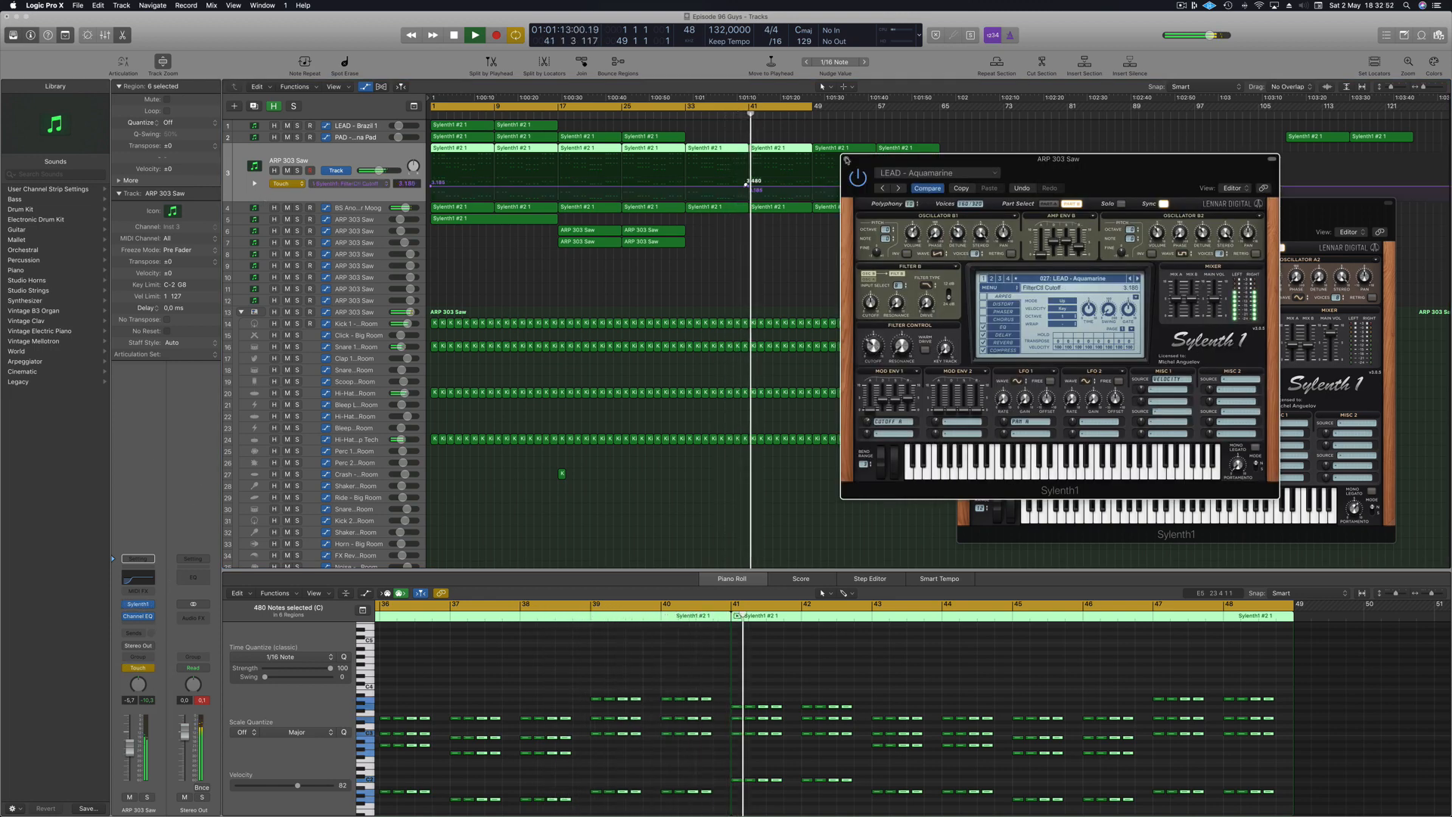
click(846, 159)
drag(757, 184, 621, 187)
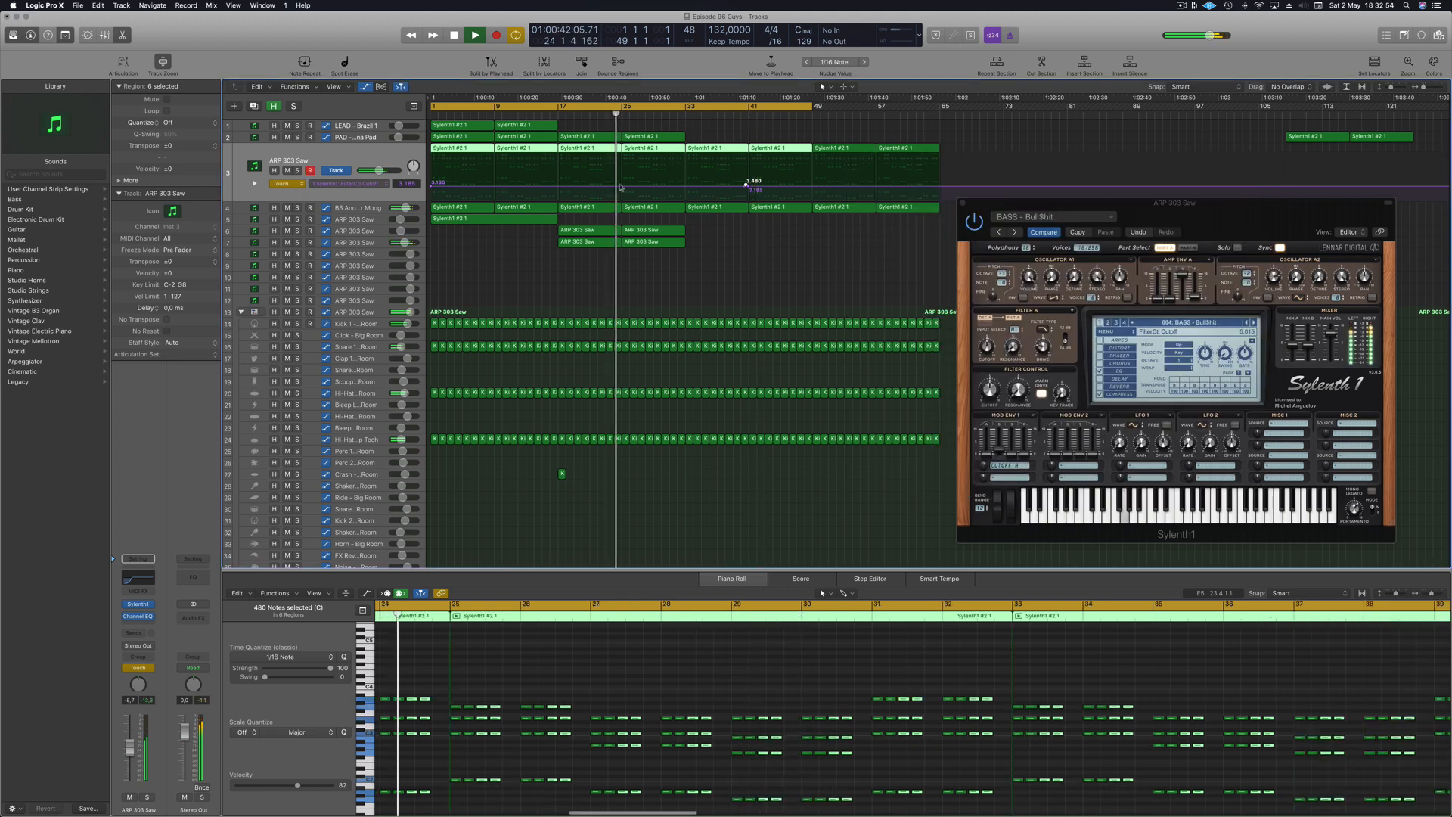
Lower the volume of the bass-hit track 7 to -11.8 dB.
click(492, 246)
click(354, 243)
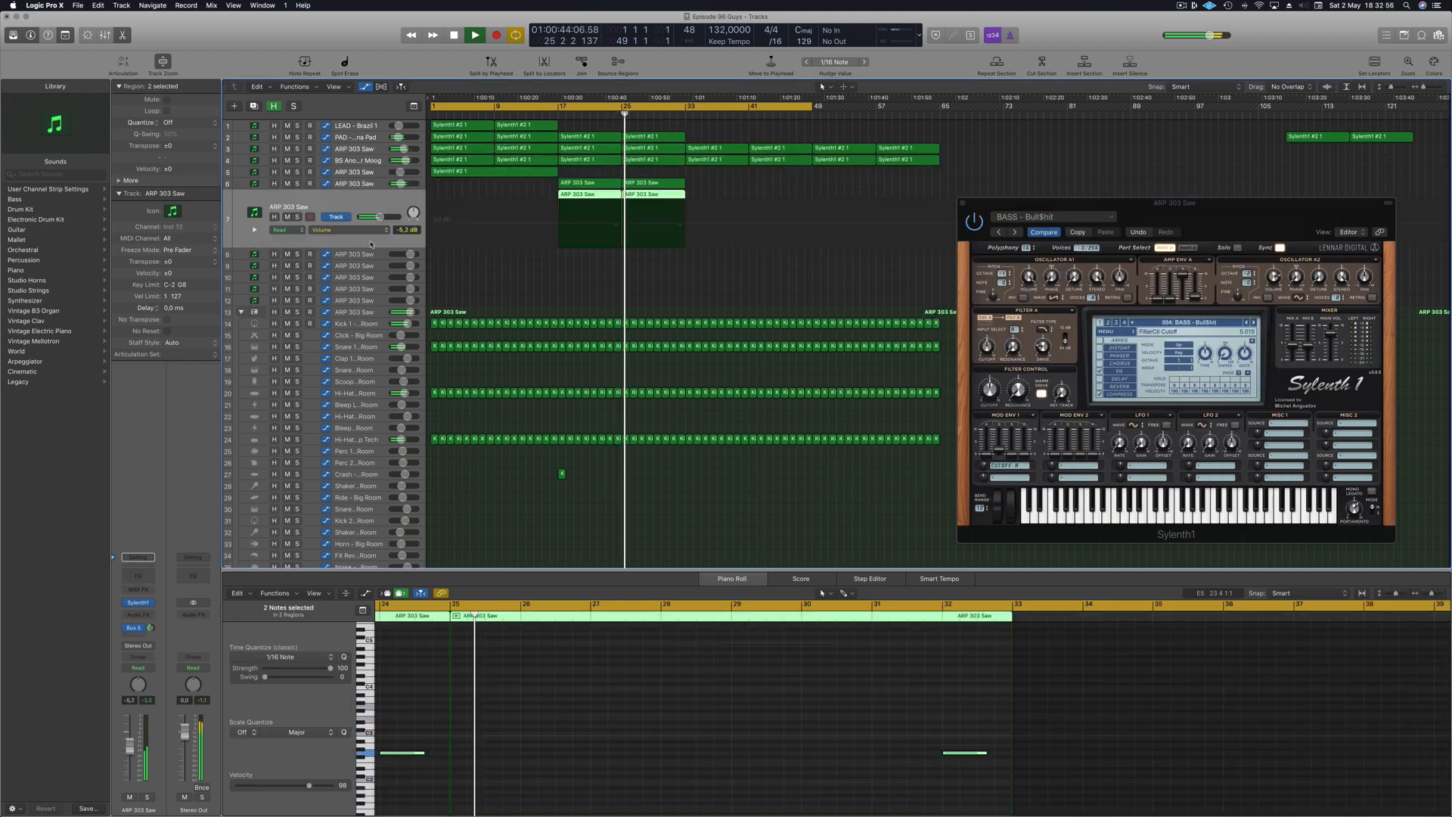
drag(129, 750, 130, 757)
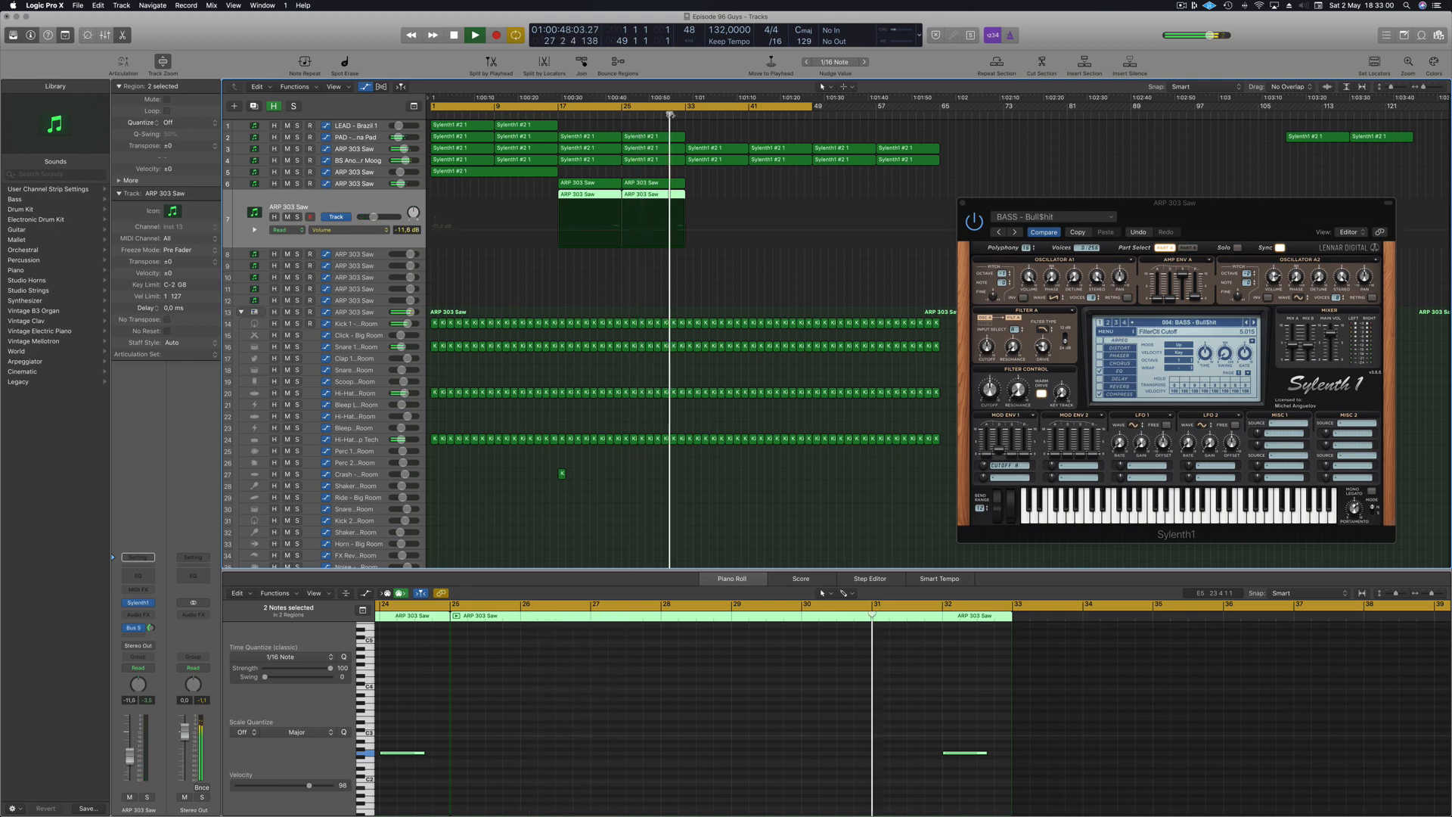
Shape track 3's cutoff automation to dip slightly at bar 33, rise by bar 41 and climb further to bar 49.
click(373, 161)
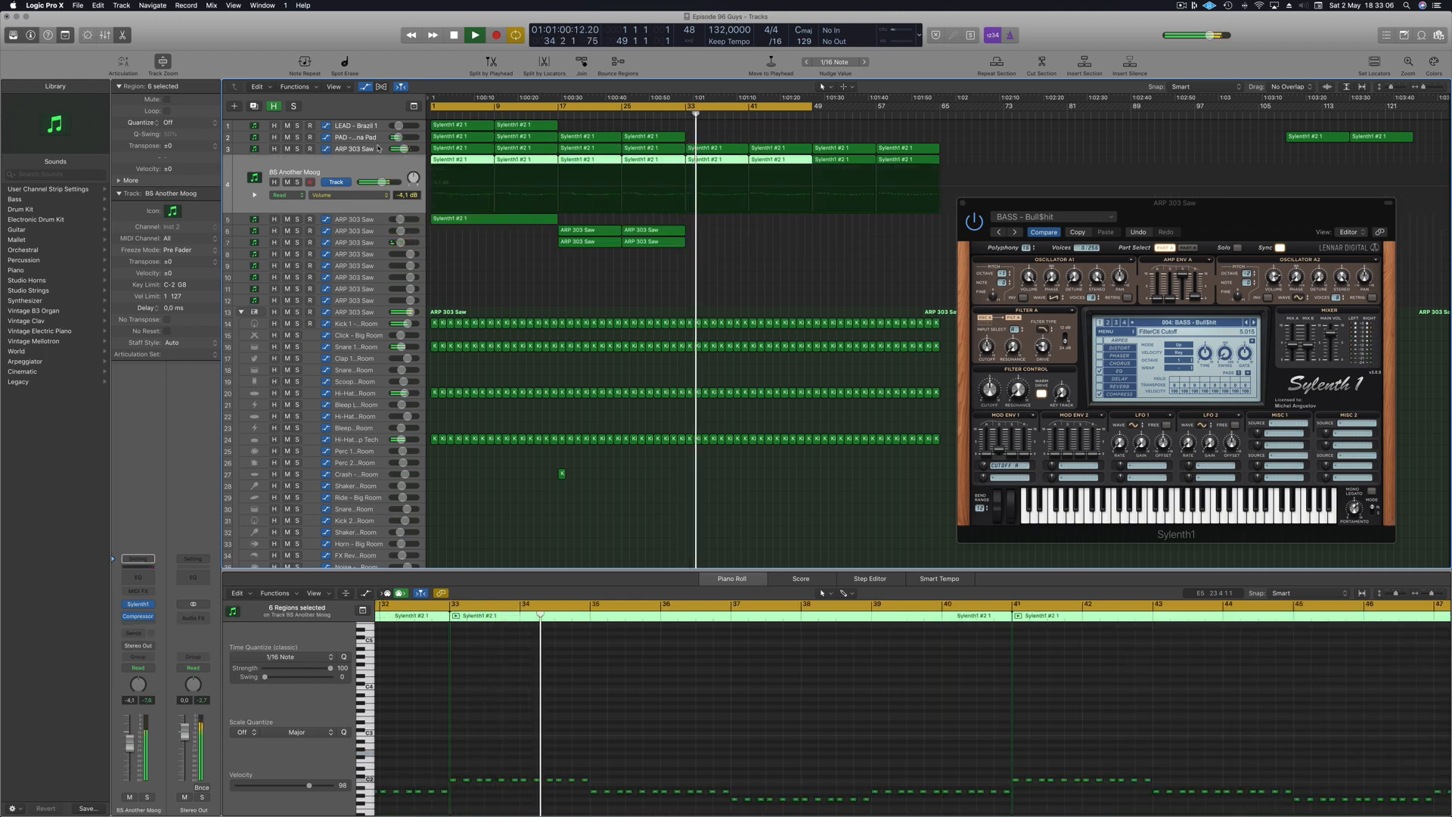
click(378, 149)
click(686, 188)
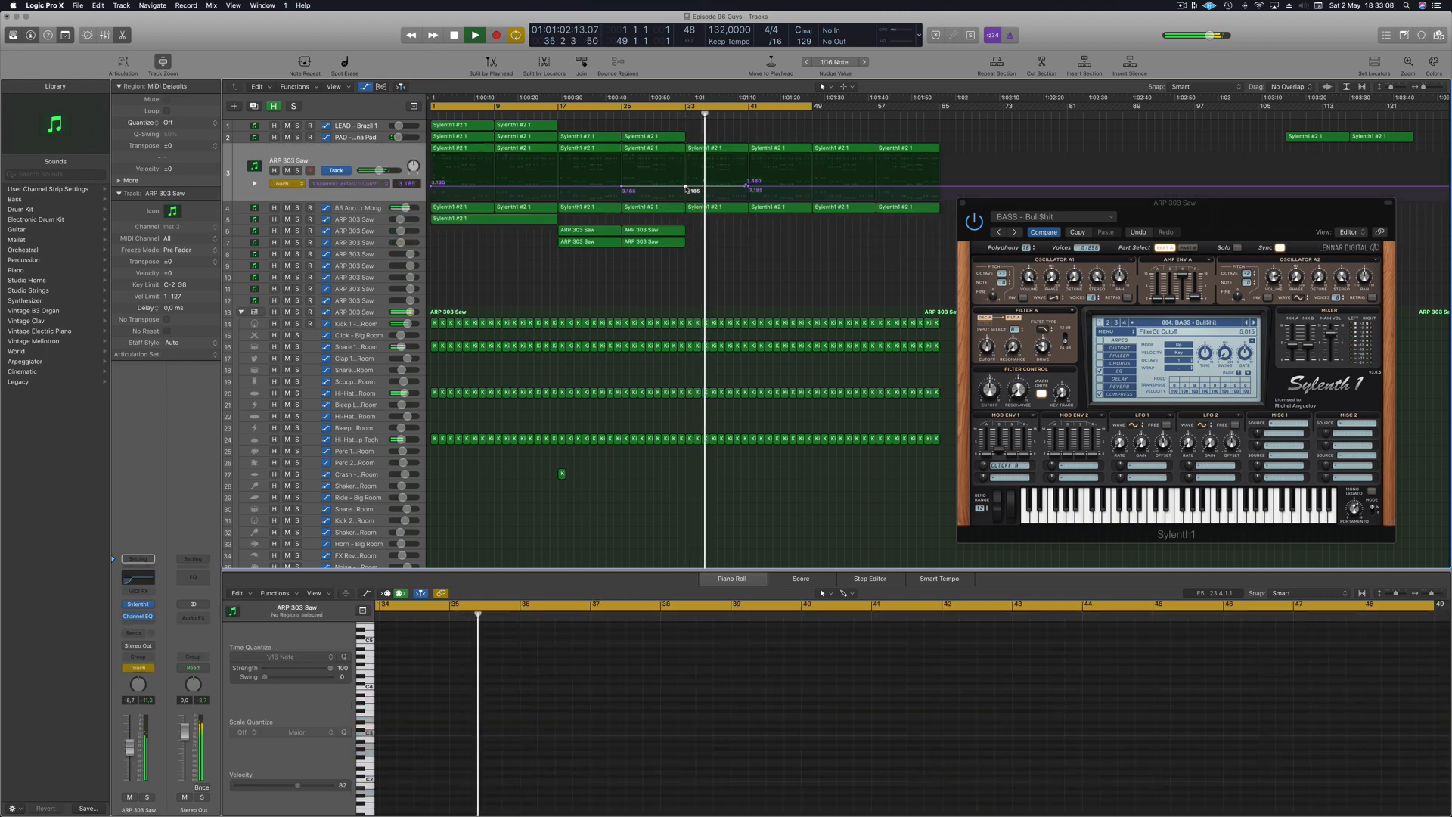
drag(686, 187, 750, 180)
click(752, 184)
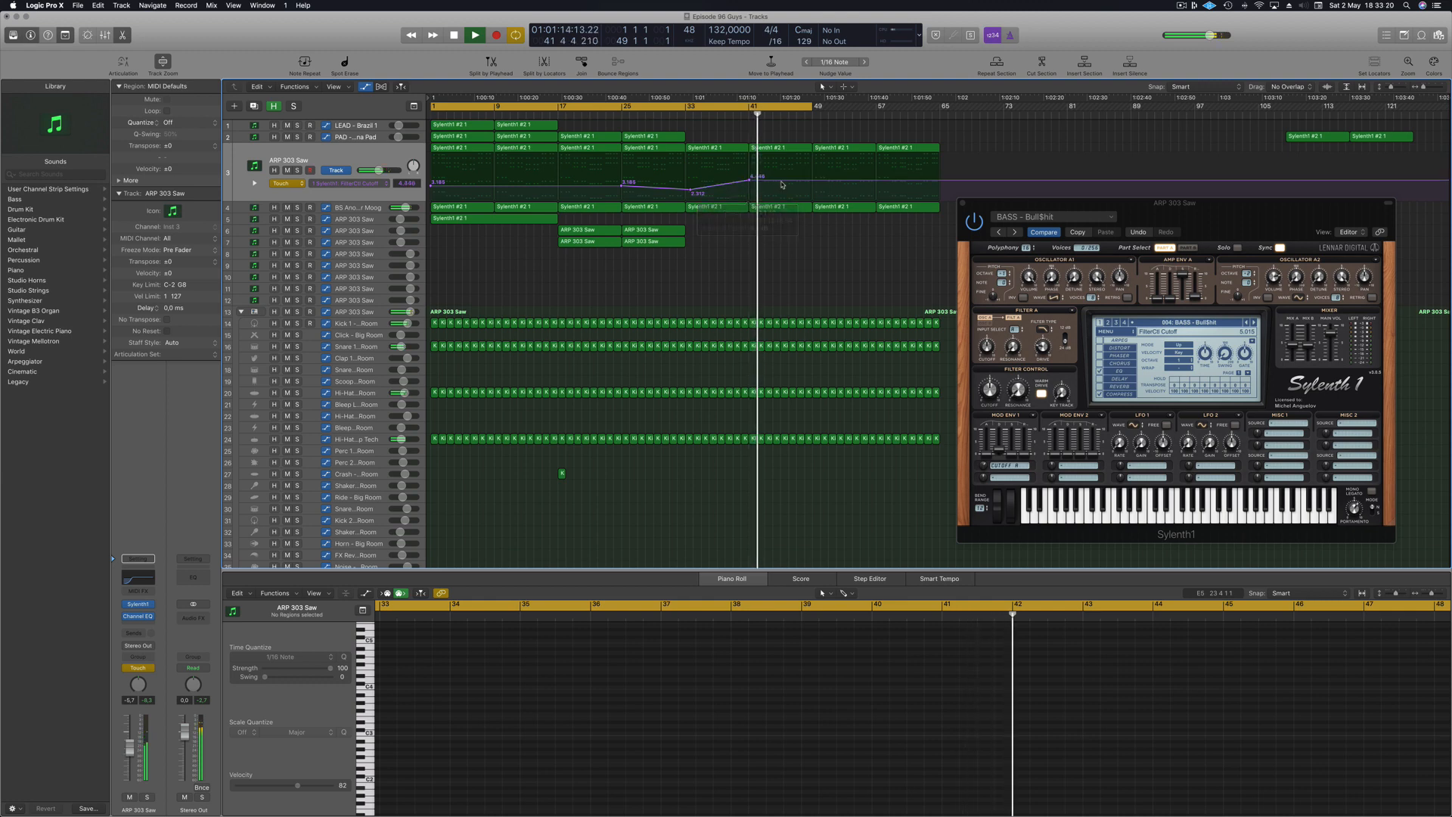
click(811, 180)
drag(812, 180, 812, 172)
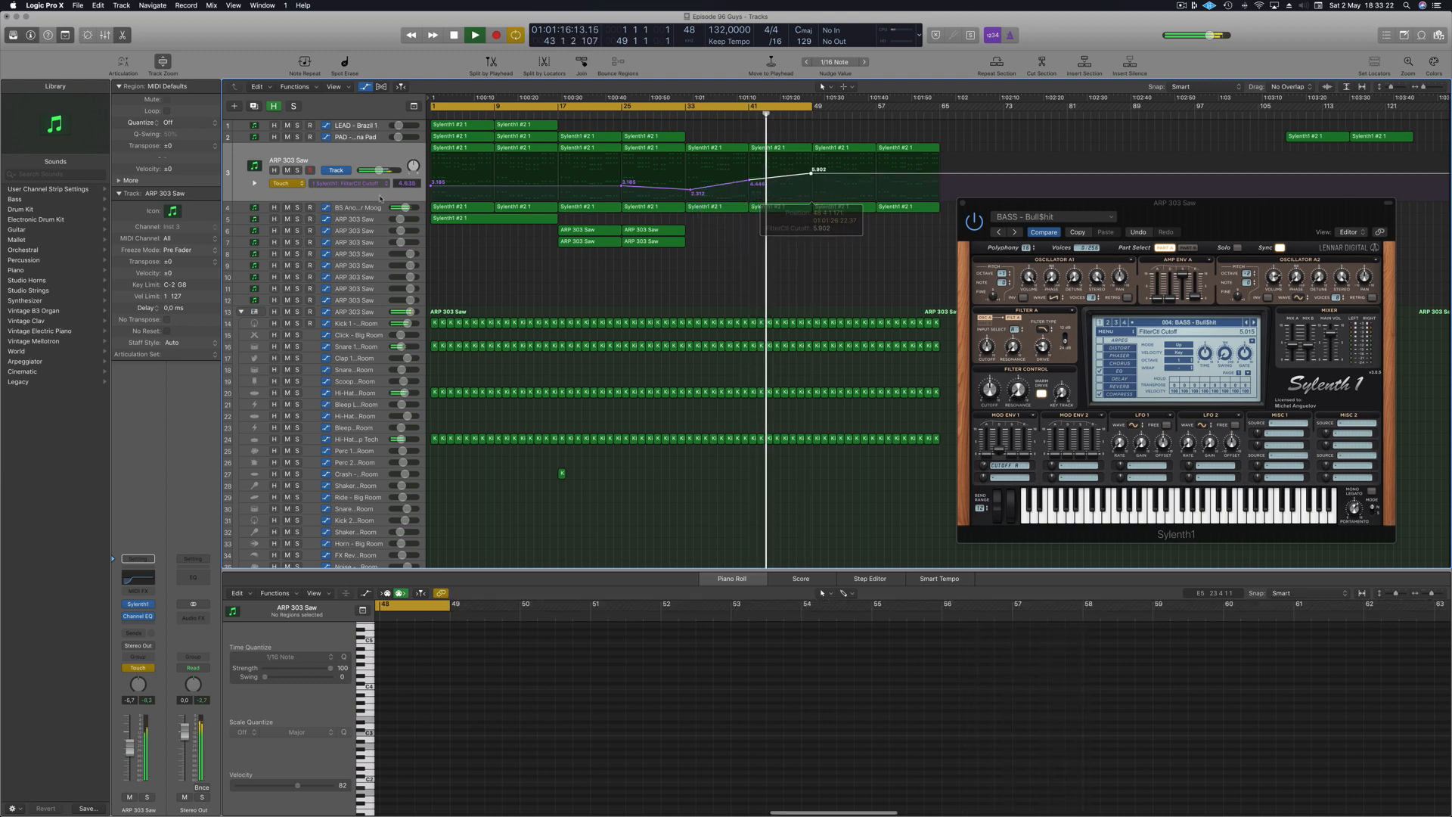
Add a Bus 5 (Aux 35) send to track 3 and try its send level during playback.
click(339, 155)
click(137, 639)
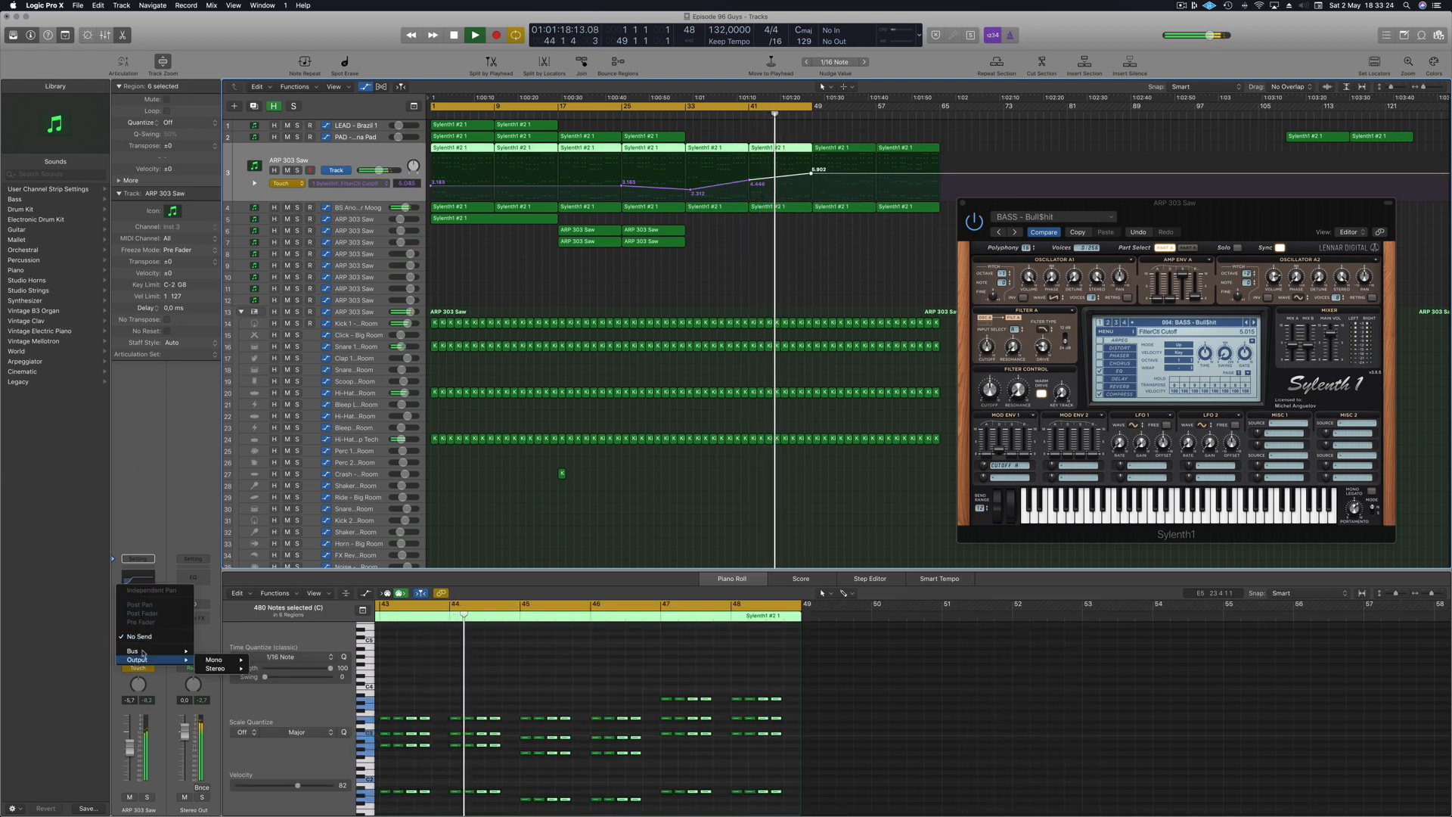
mouse_move(150, 652)
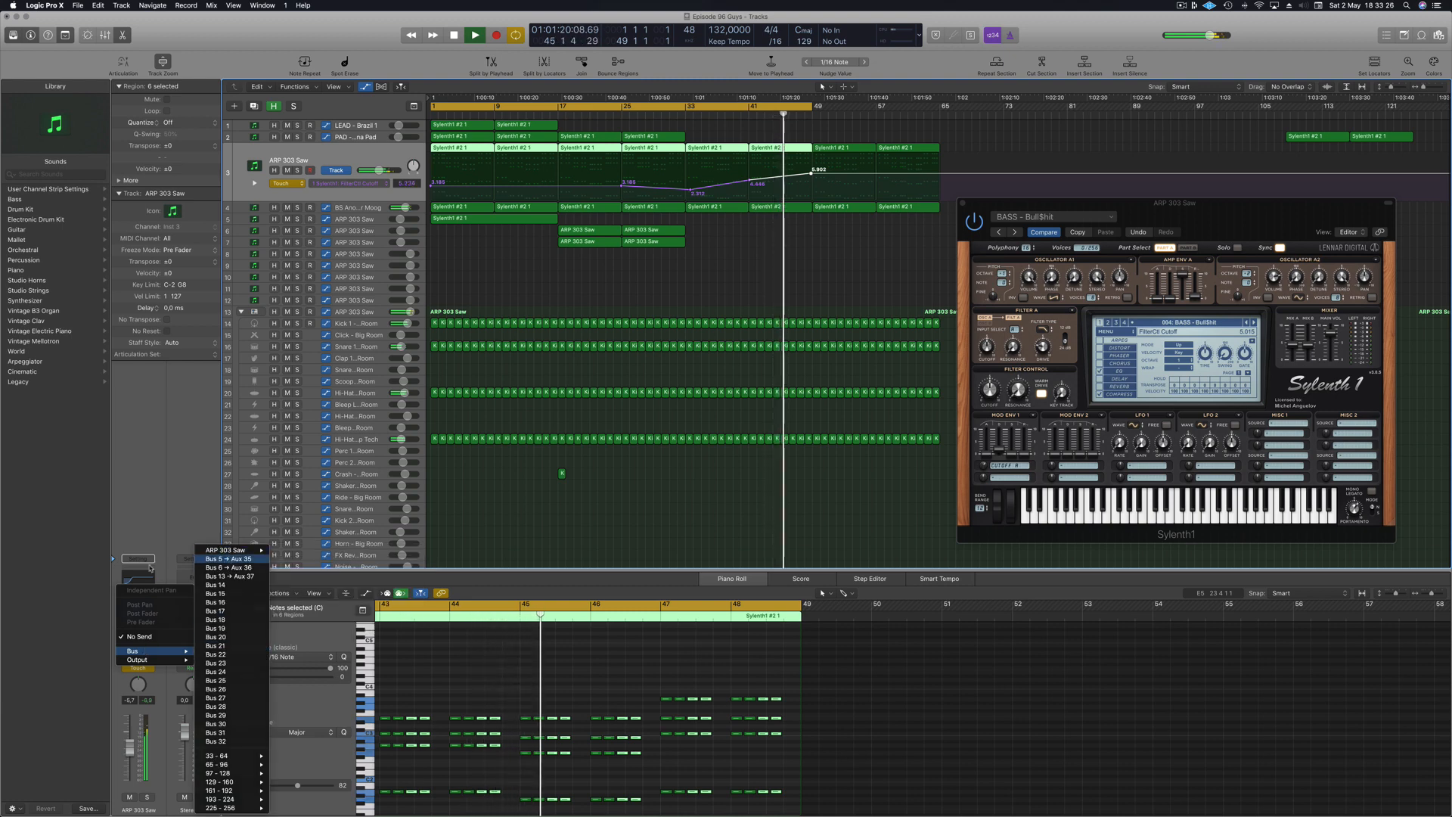
click(227, 559)
drag(152, 629, 152, 631)
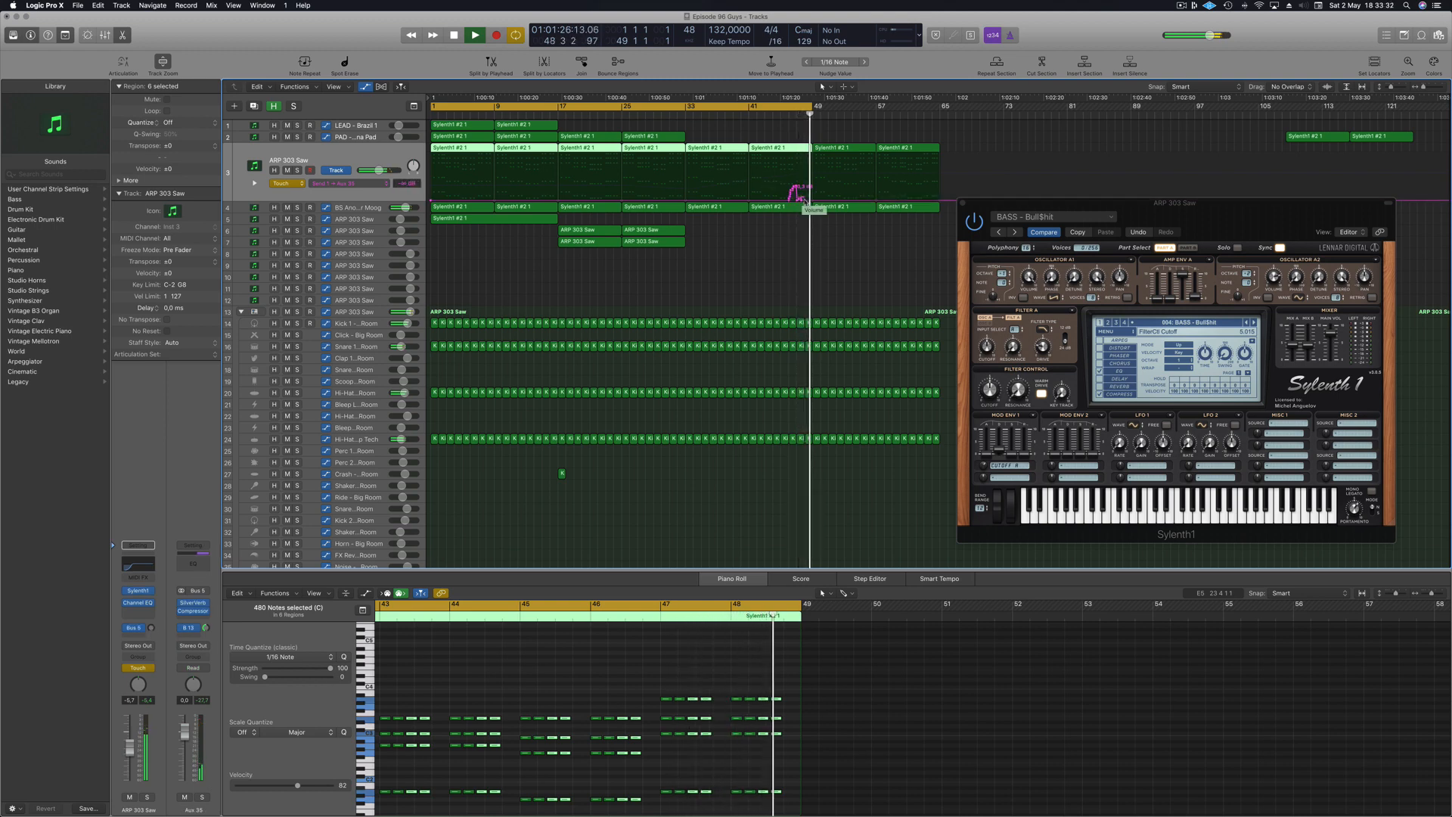
Remove the recorded send automation before bar 49 on track 3 and set its automation mode back to Read.
drag(808, 202, 686, 205)
click(287, 183)
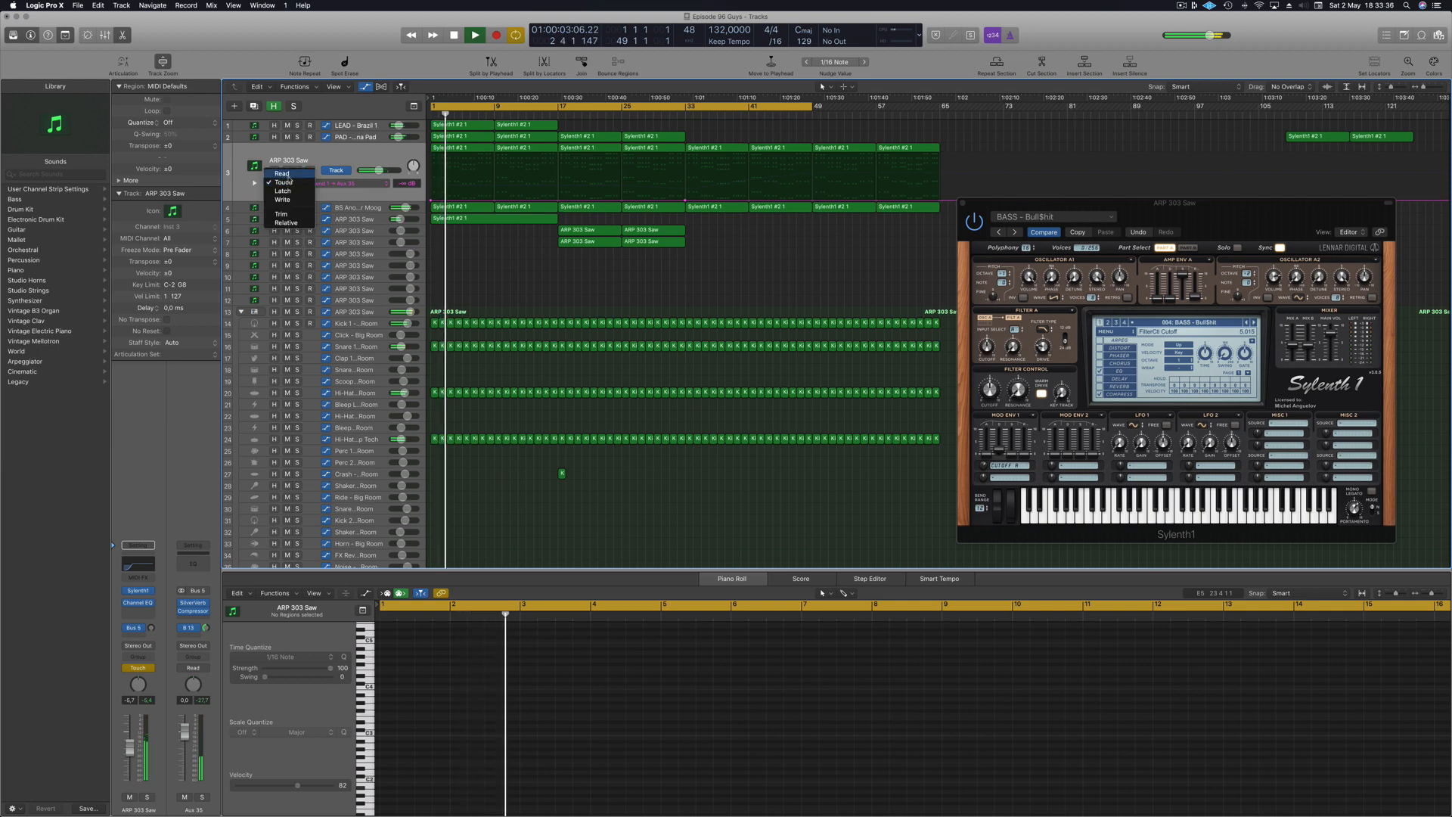
click(287, 175)
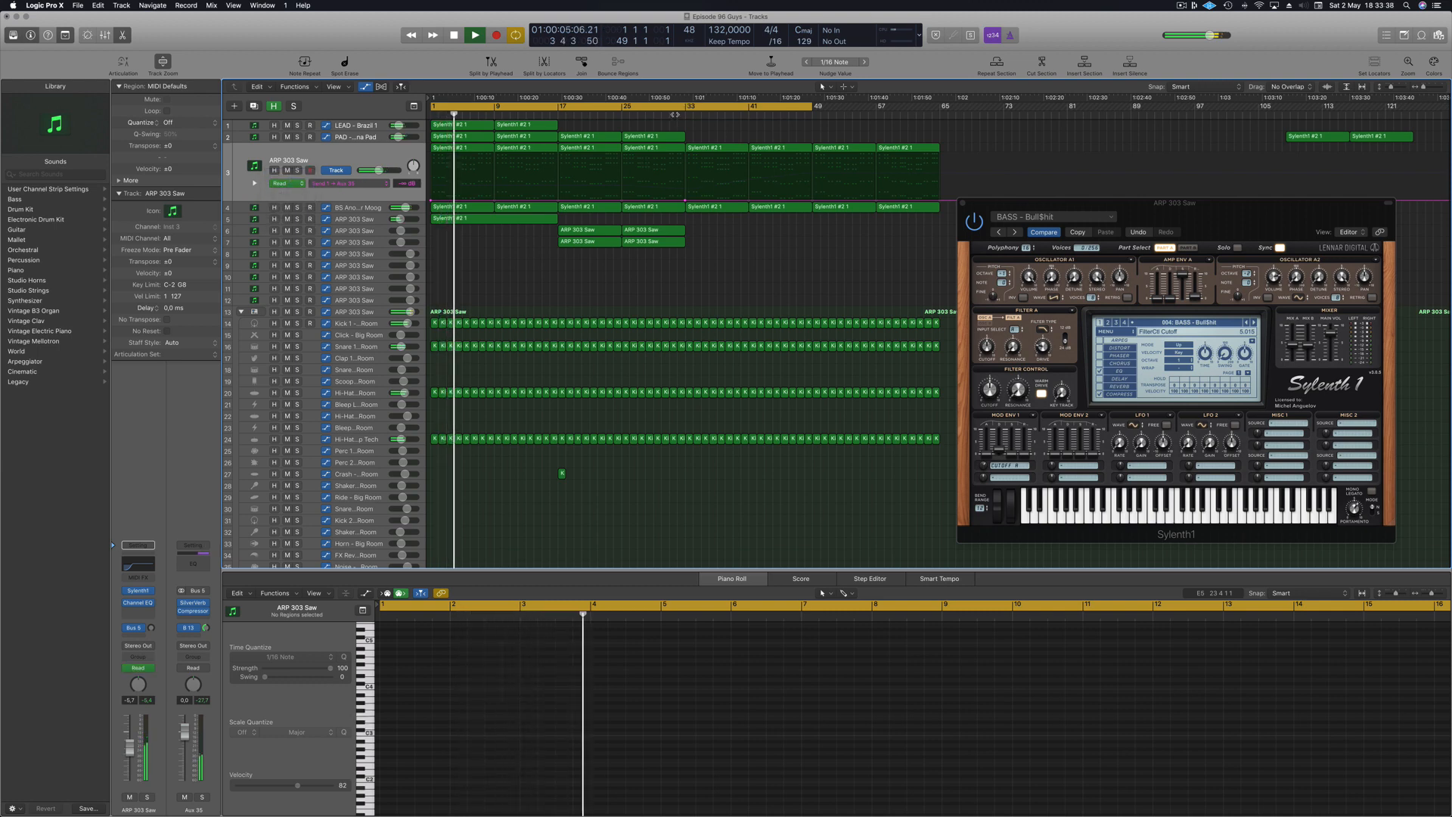
Automate track 3's Bus 5 send to rise from bar 33 to -16.7 dB at bar 41, and switch back to the cutoff automation.
click(675, 114)
click(750, 201)
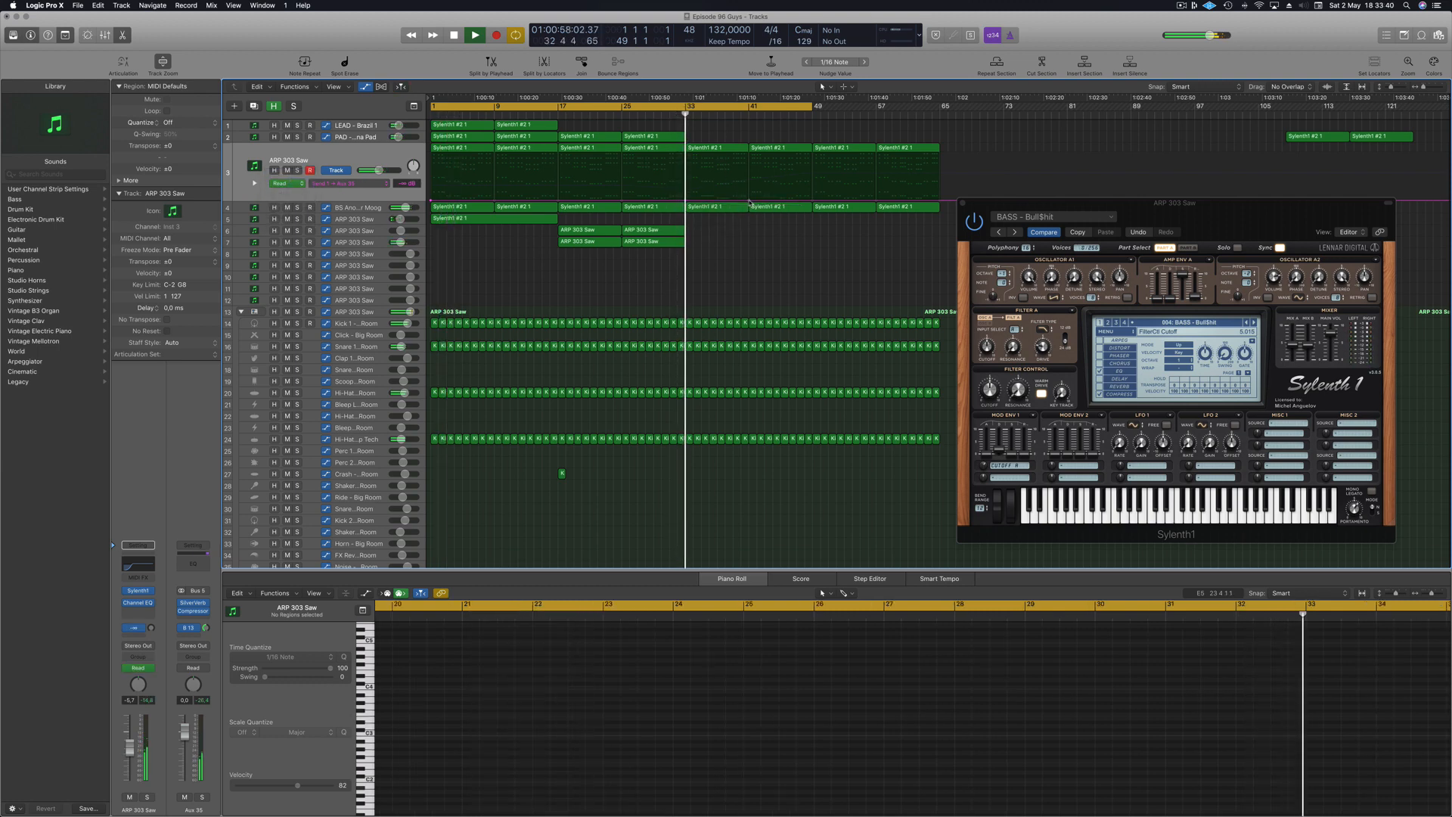
click(749, 201)
drag(749, 201, 750, 186)
click(371, 183)
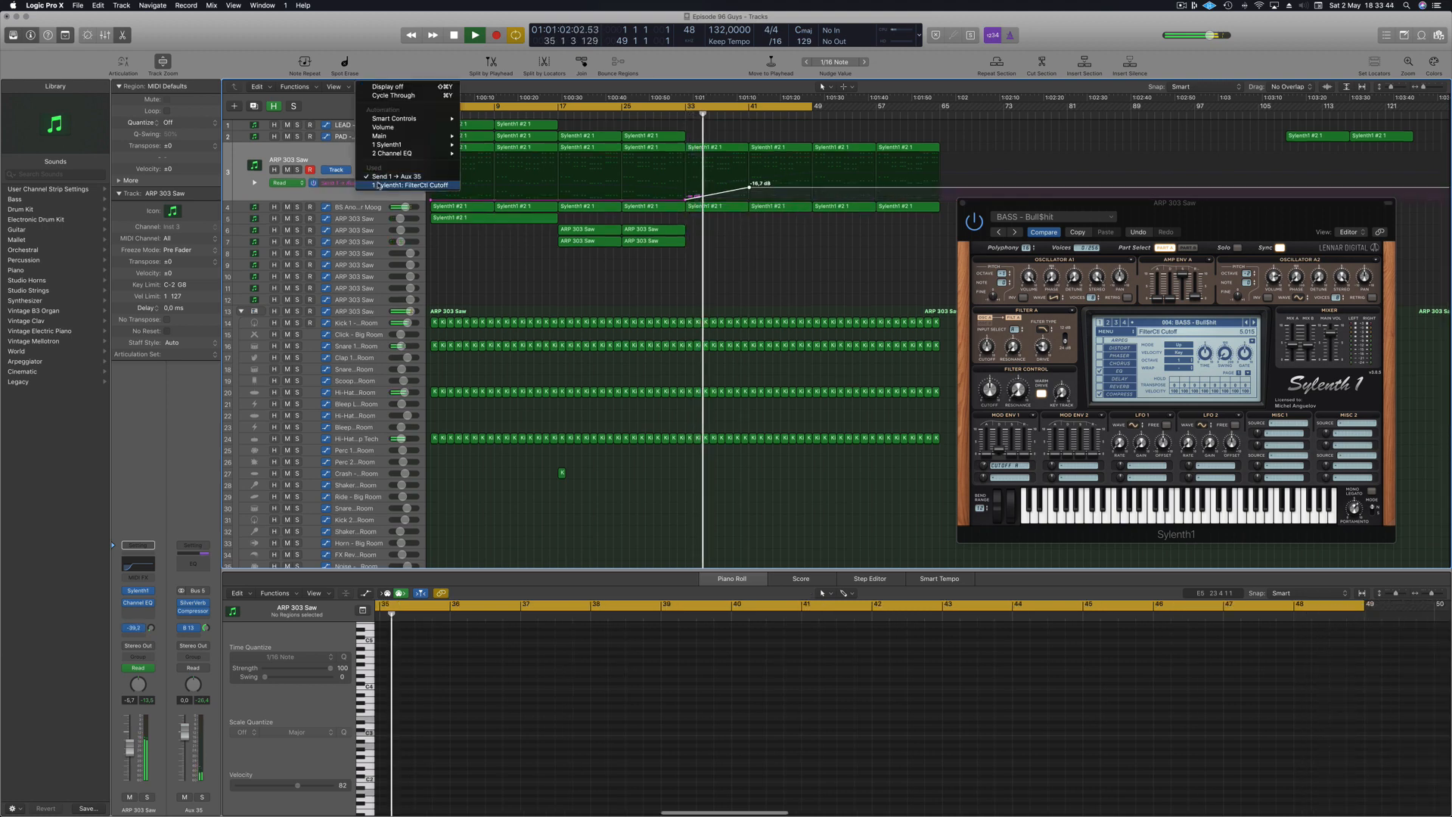
click(401, 185)
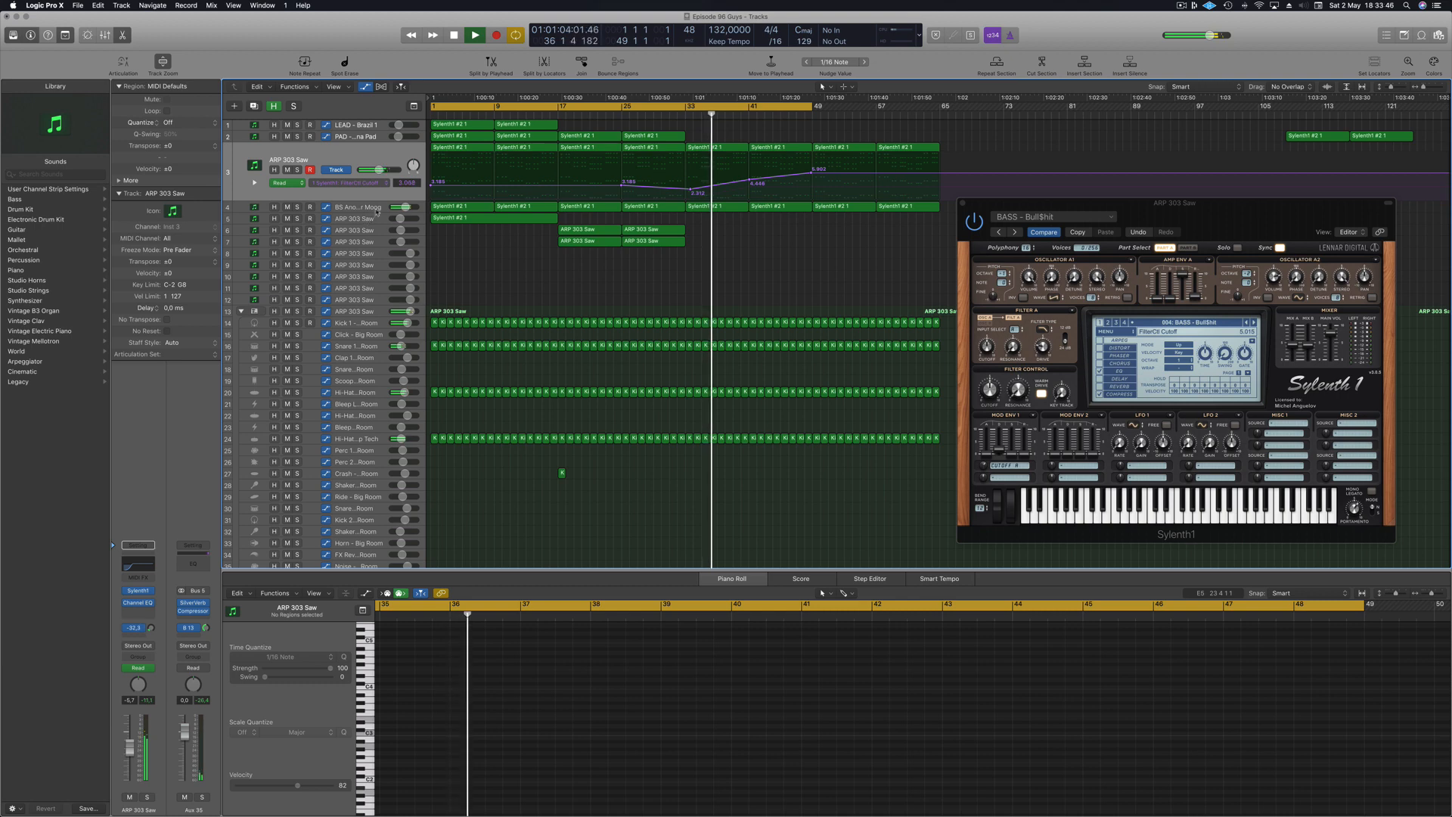
Lower the volume of the BS Another Moog track to -5.1 dB.
click(348, 208)
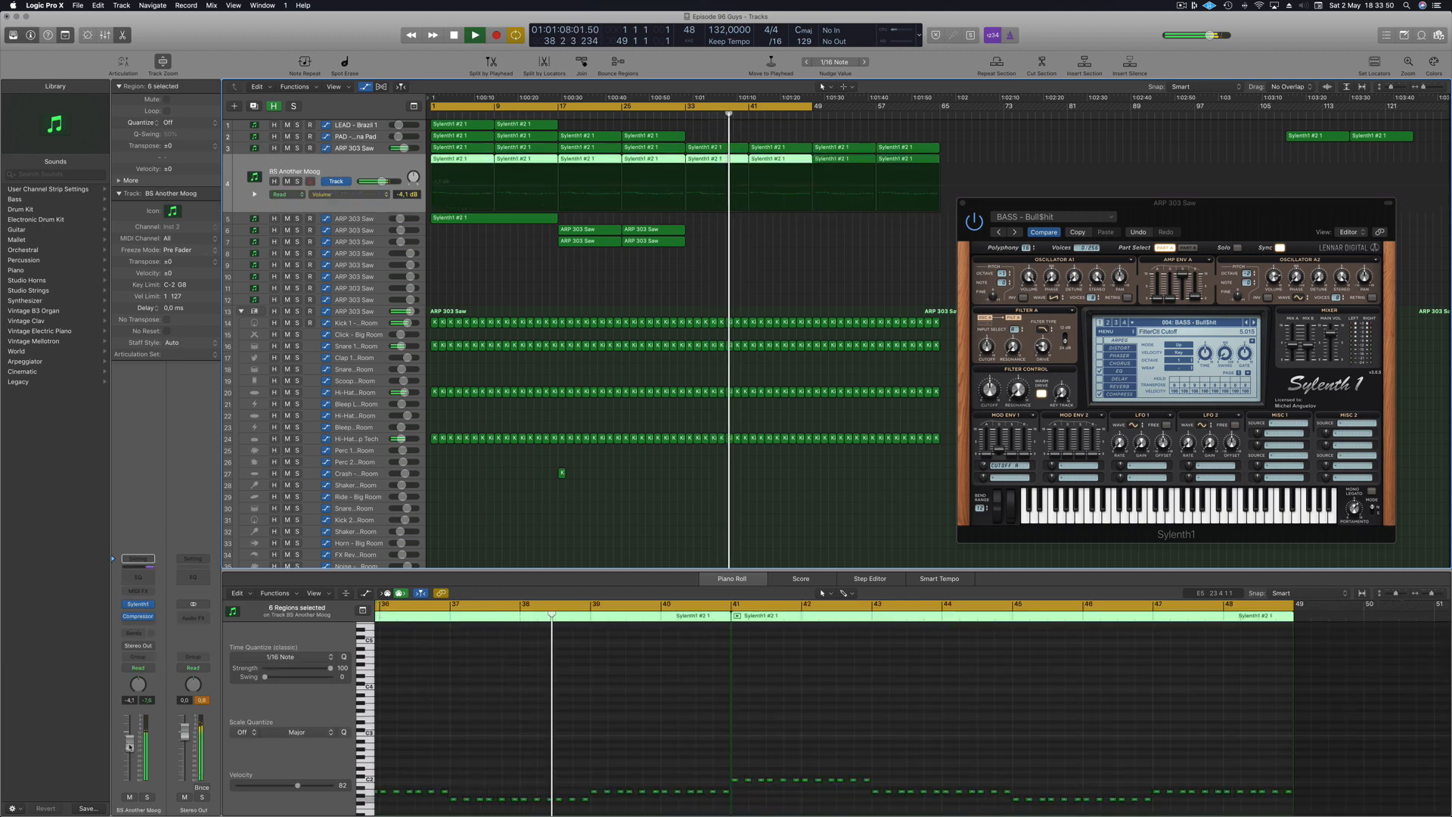
drag(131, 748, 131, 750)
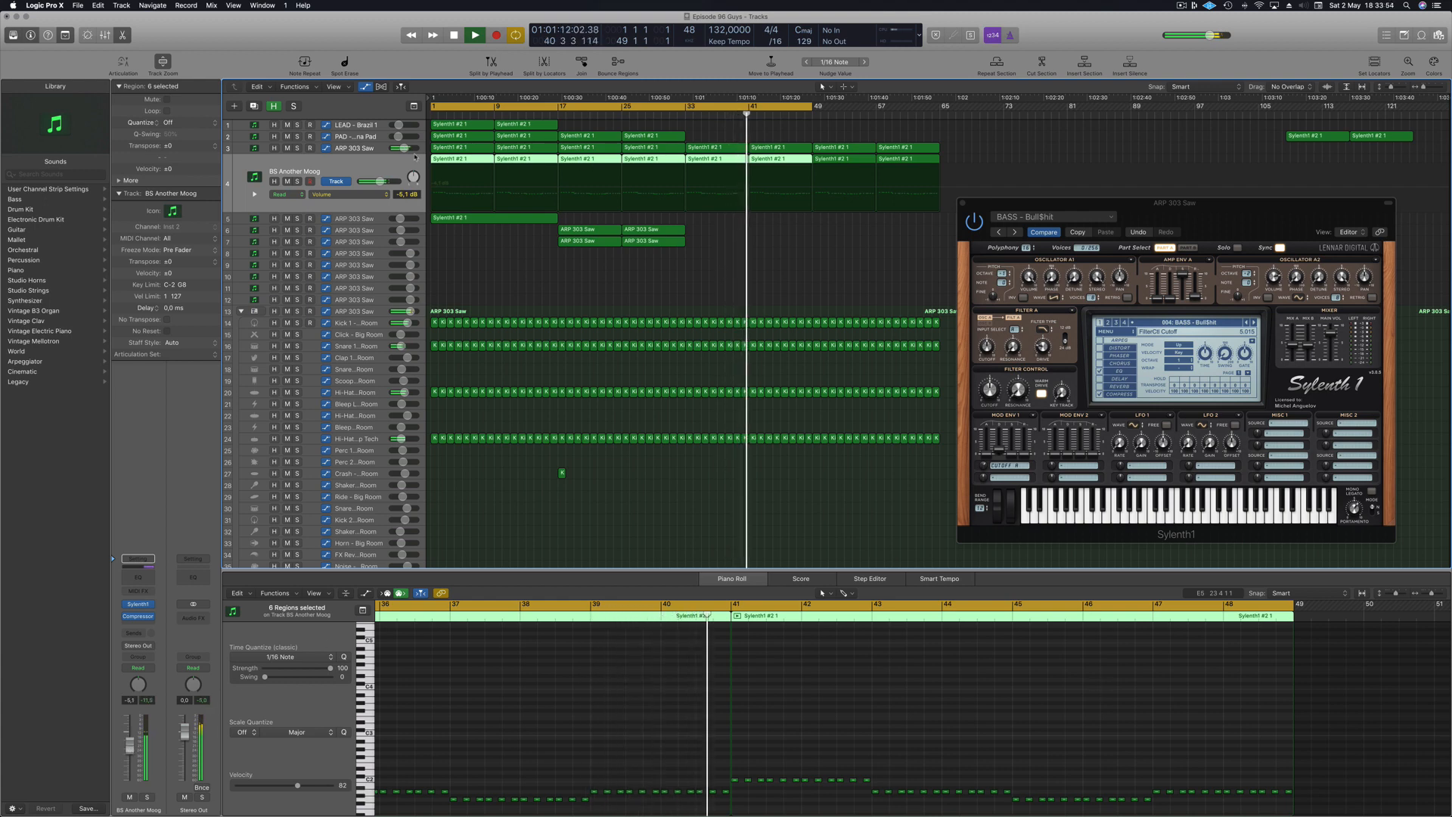
Show both automation lanes of track 3 and raise the Bus 5 send to -9.7 dB just before bar 49.
click(370, 149)
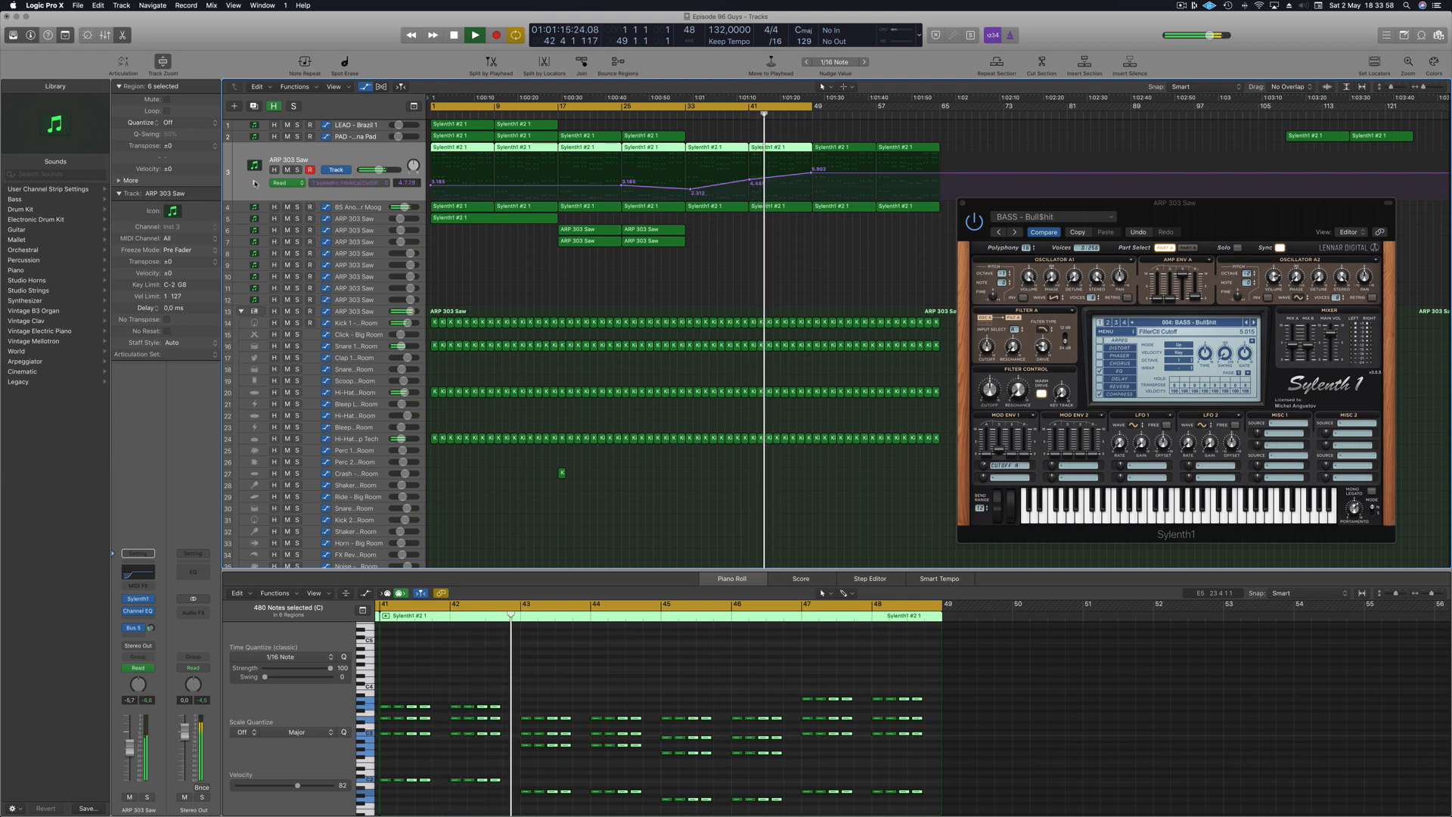
click(254, 182)
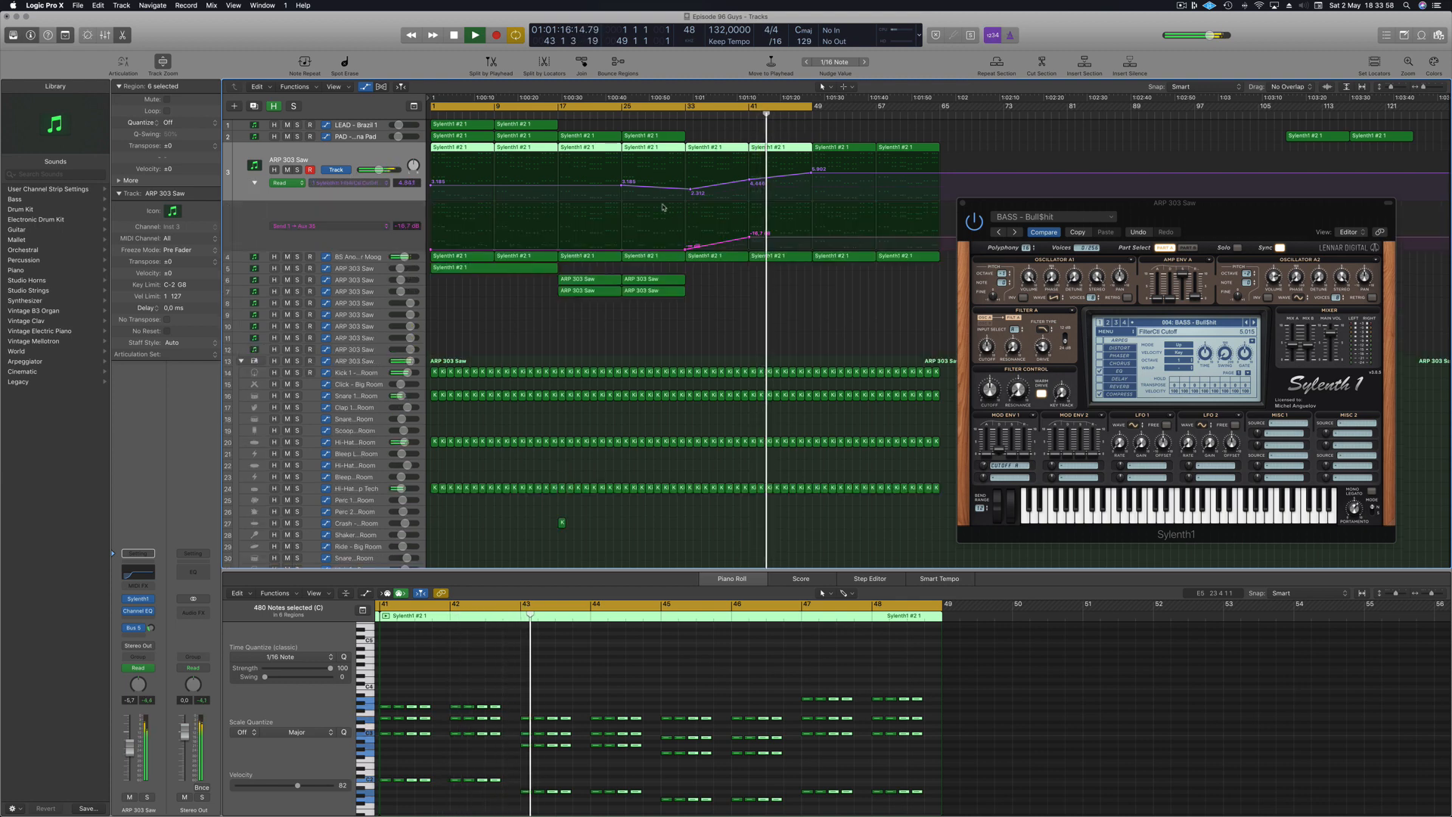
click(805, 239)
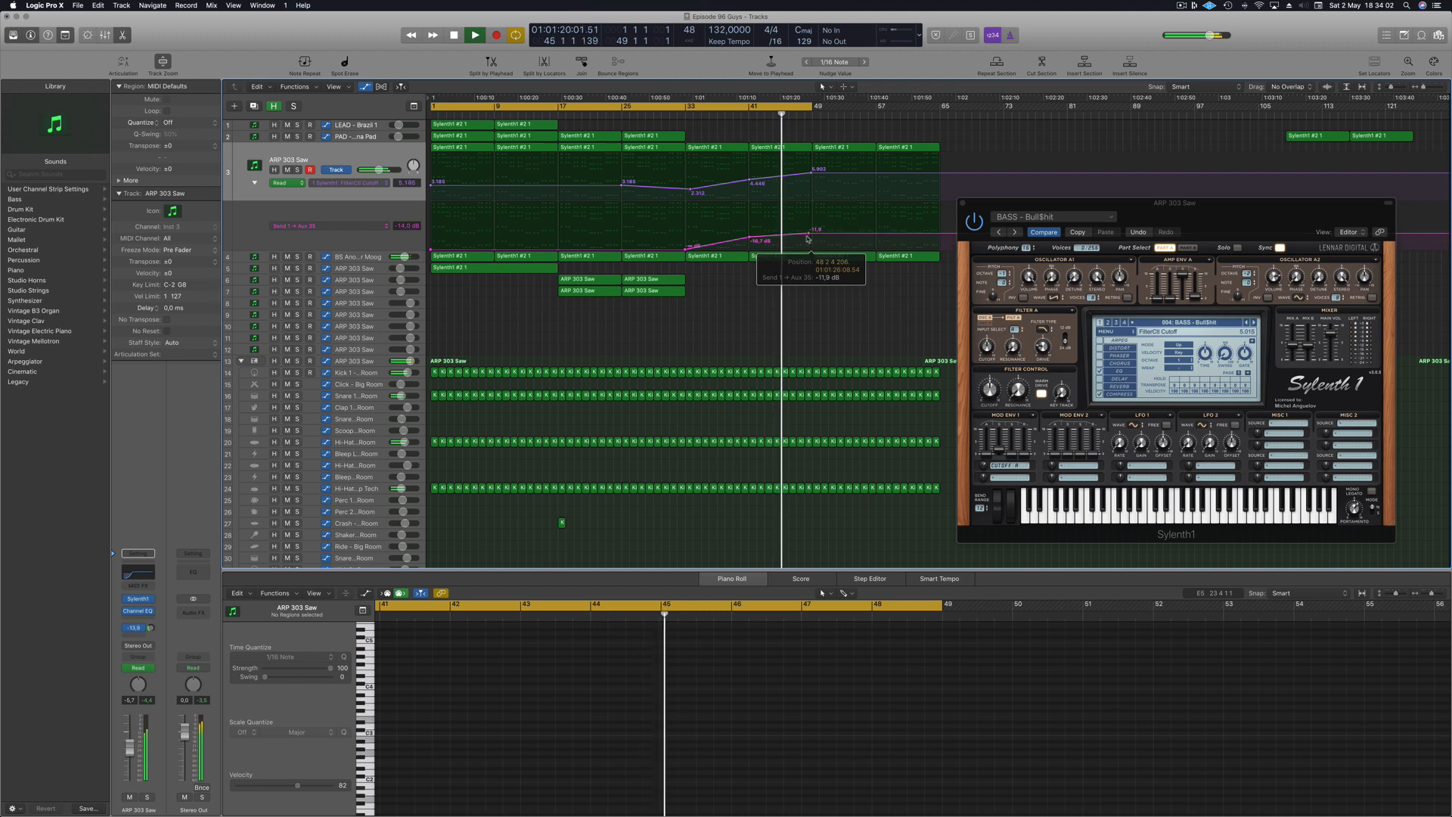
drag(807, 239, 810, 231)
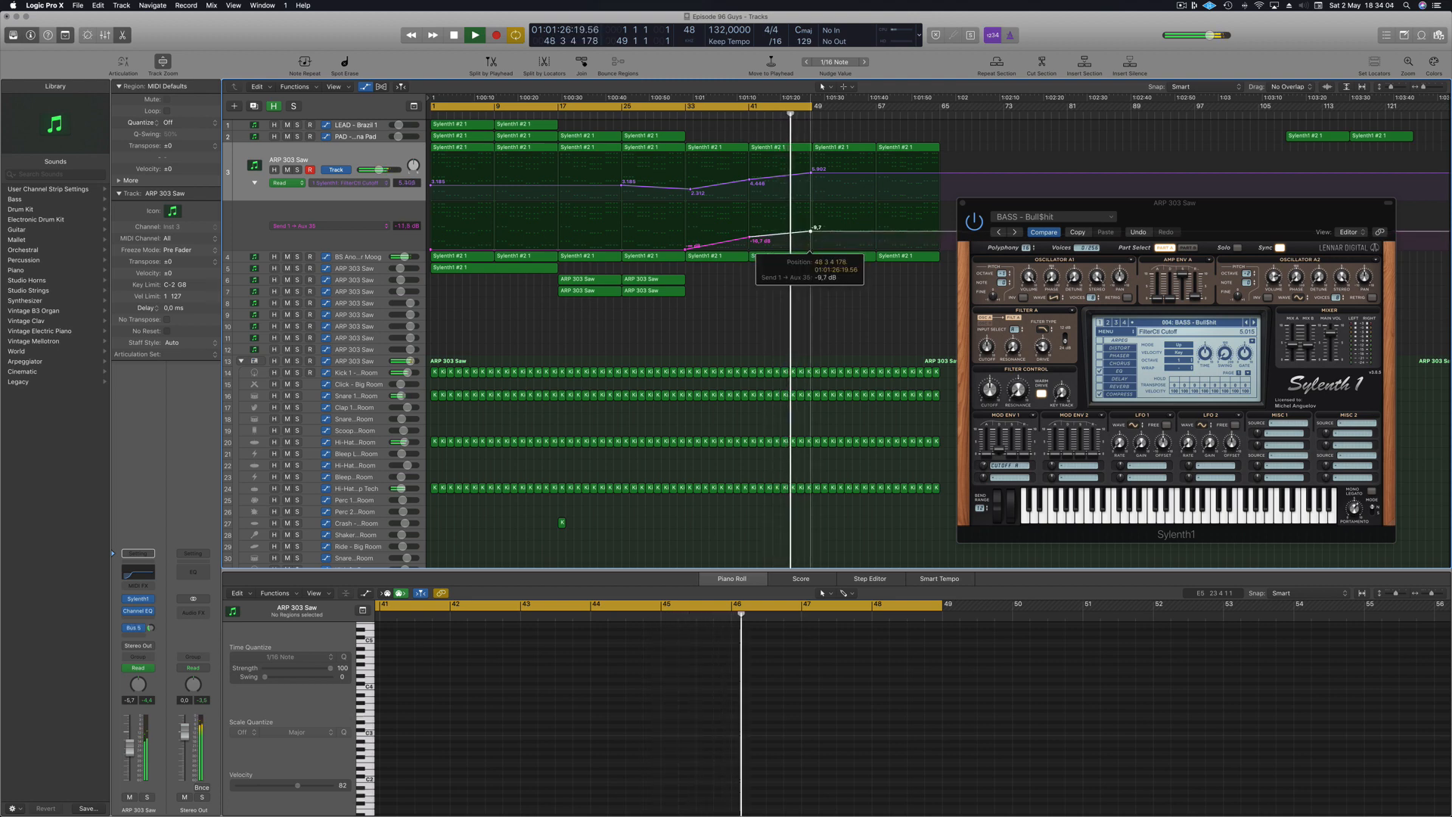
Extend the cycle range to bar 65 and move the synth window clear of the arrangement.
drag(811, 106, 939, 119)
drag(1145, 213, 1421, 218)
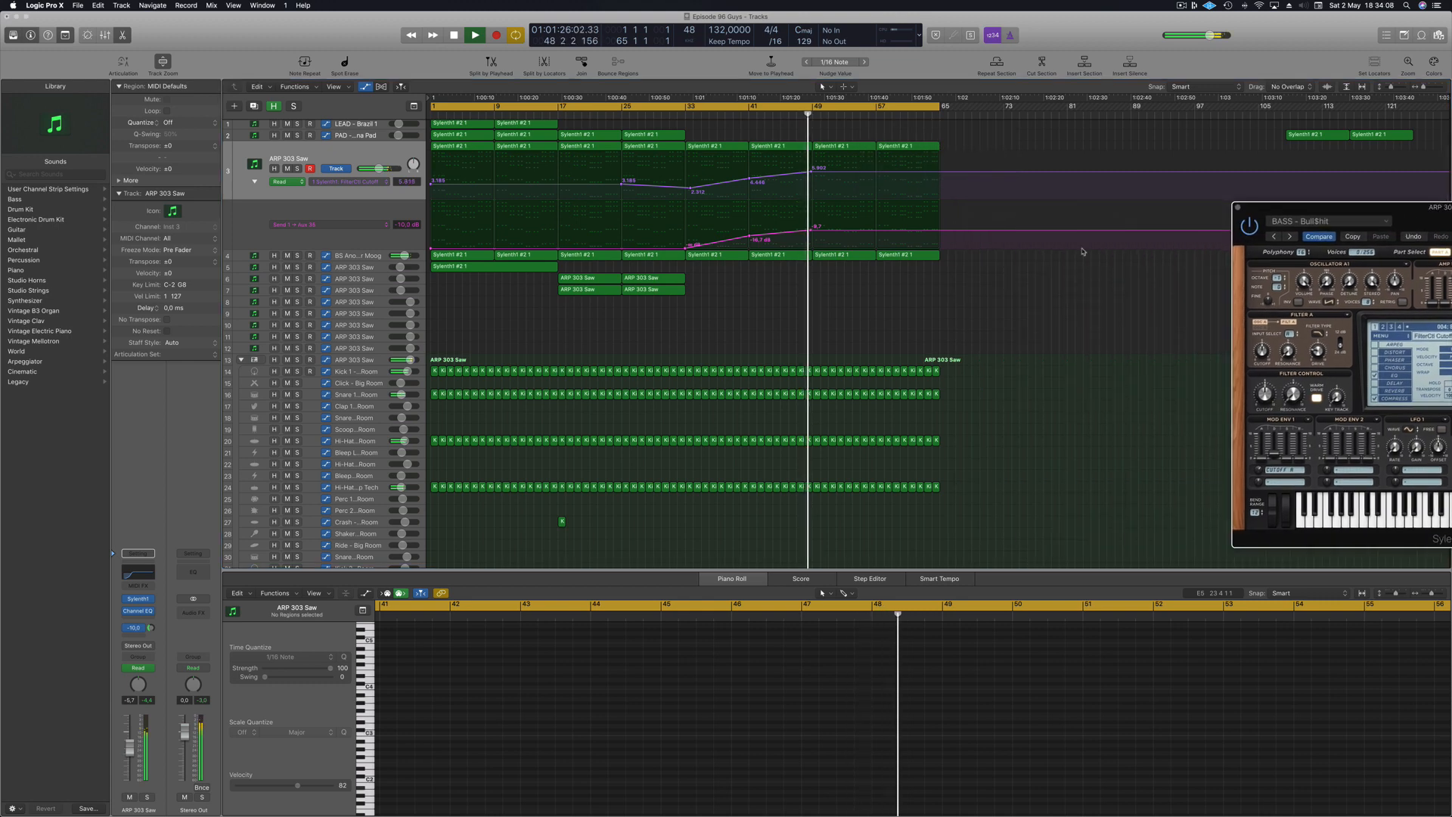
Copy track 5's 16-bar Sylenth1 region from the start of the arrangement to bar 49.
drag(489, 268, 872, 269)
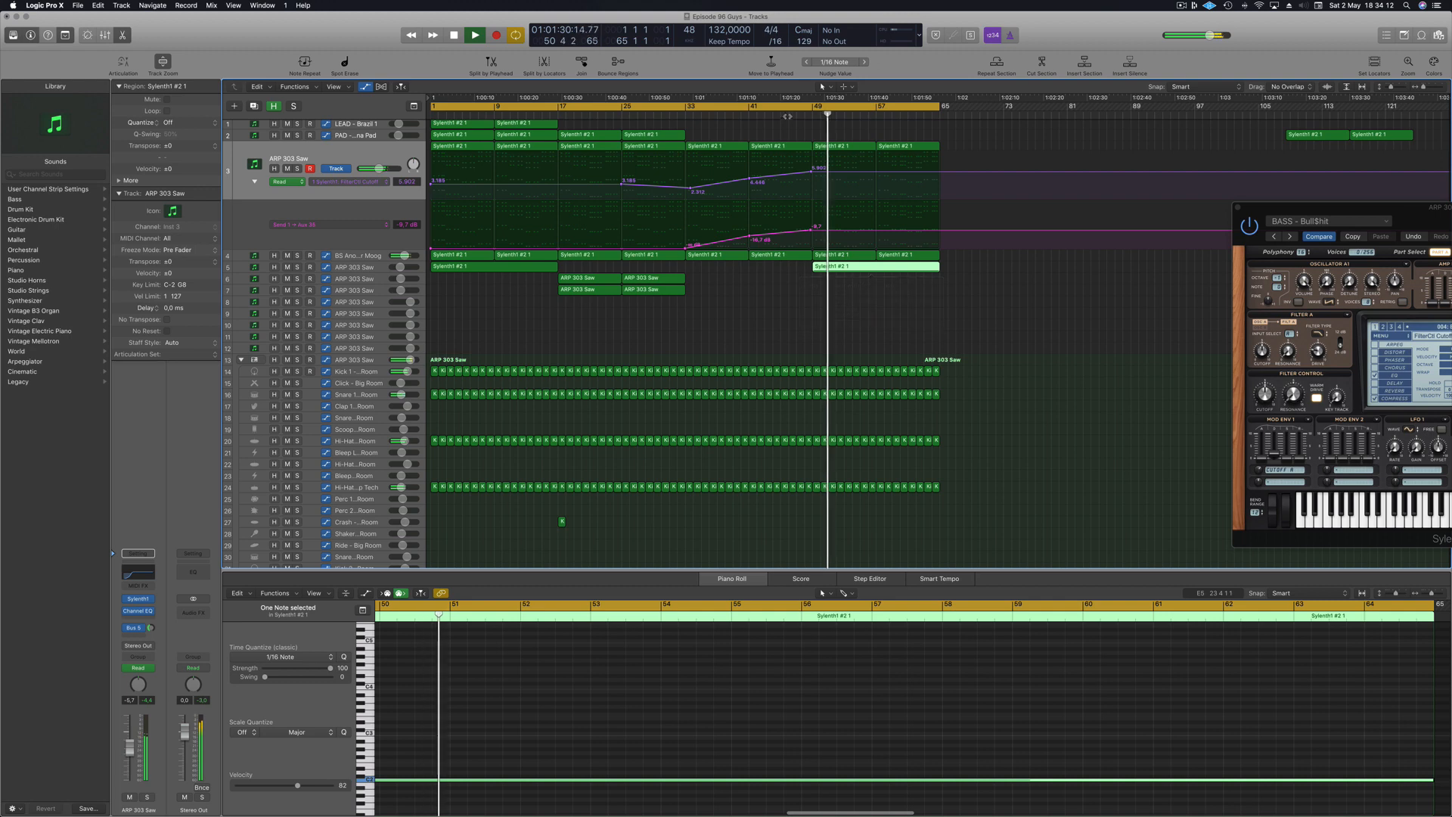
Extend track 3's automation to bar 65 with a rising filter cutoff and a Bus 5 send of -6.7 dB, and save the project.
click(938, 176)
drag(938, 173, 938, 229)
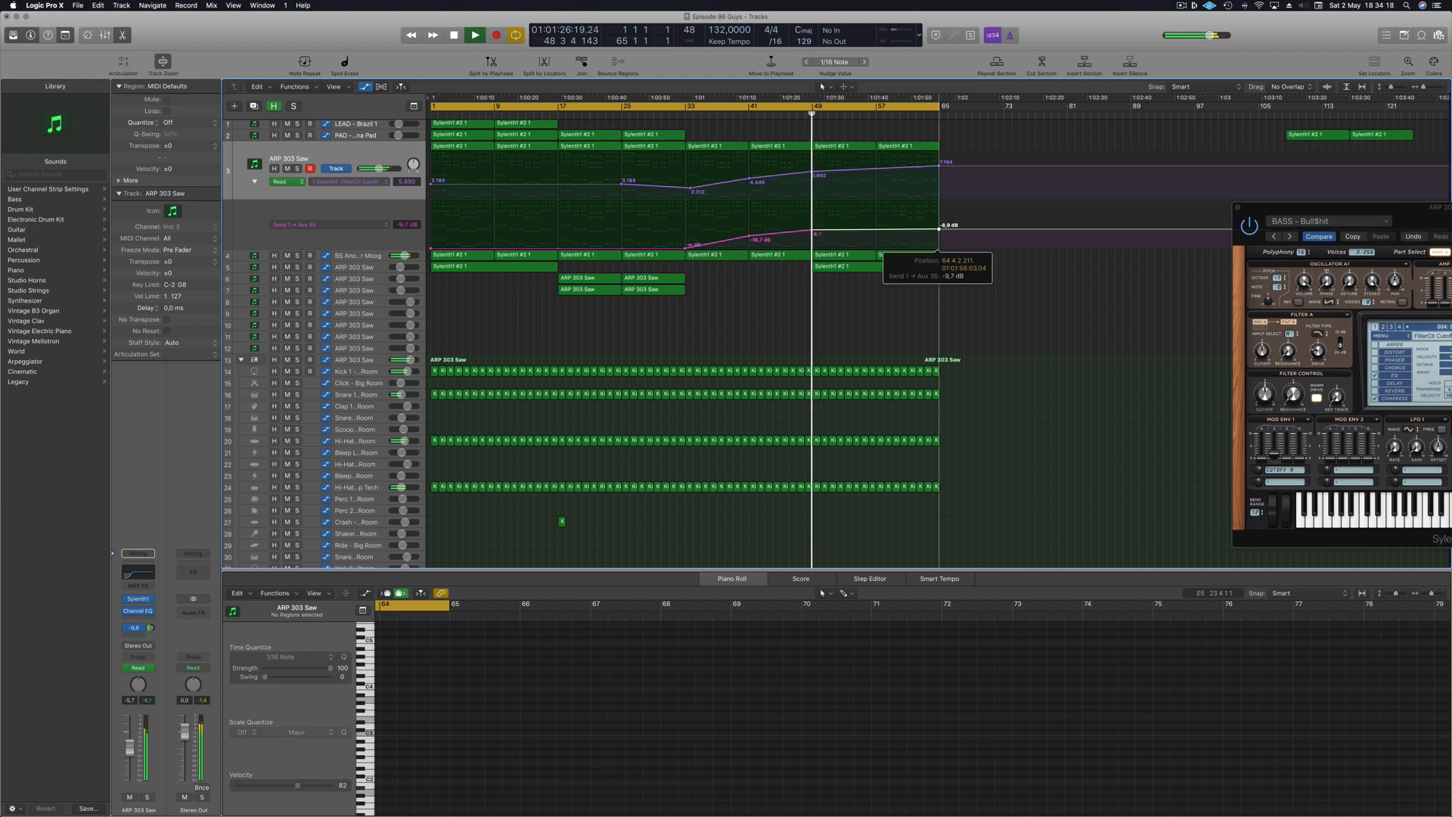
click(936, 370)
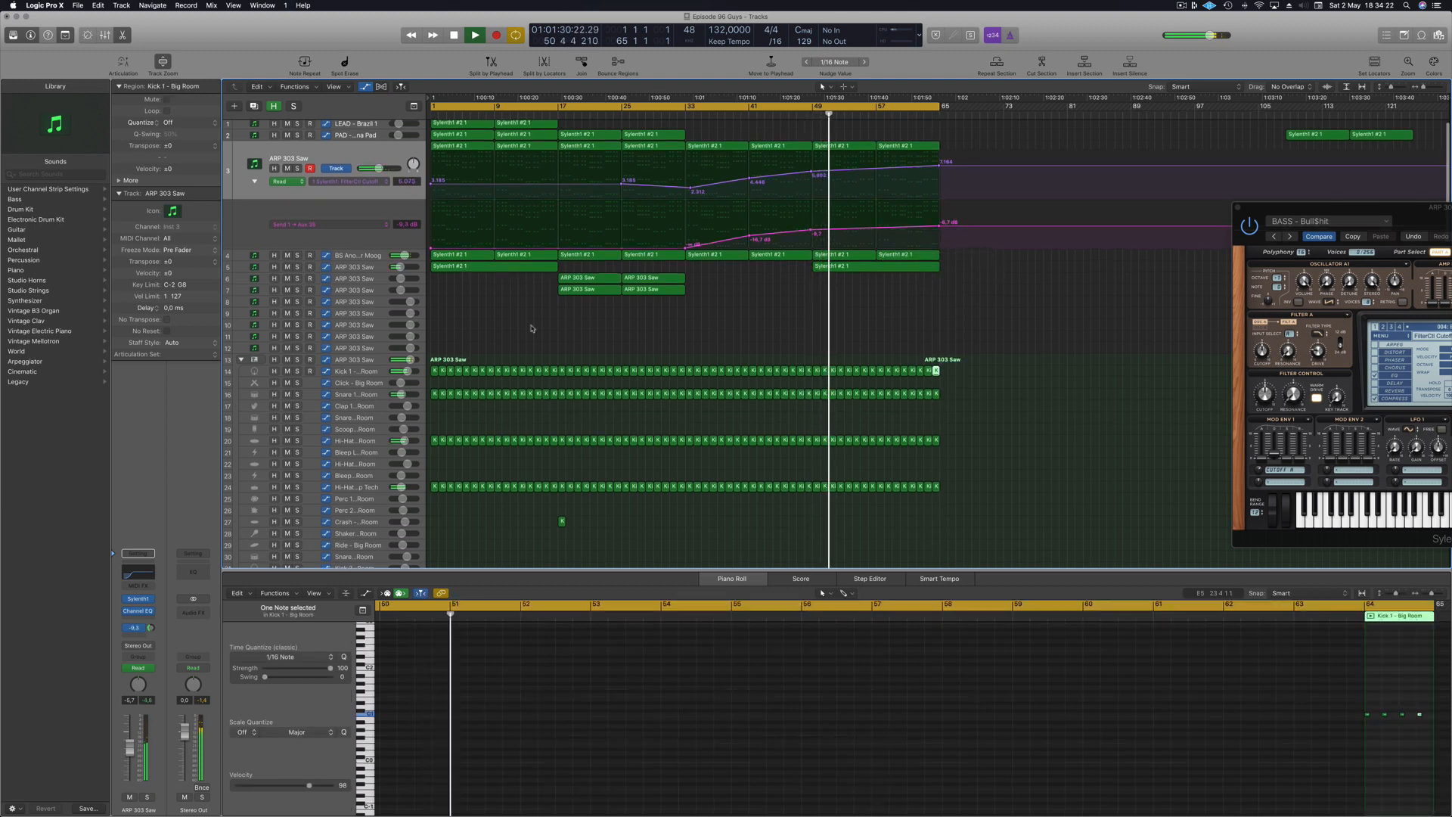
key(super+s)
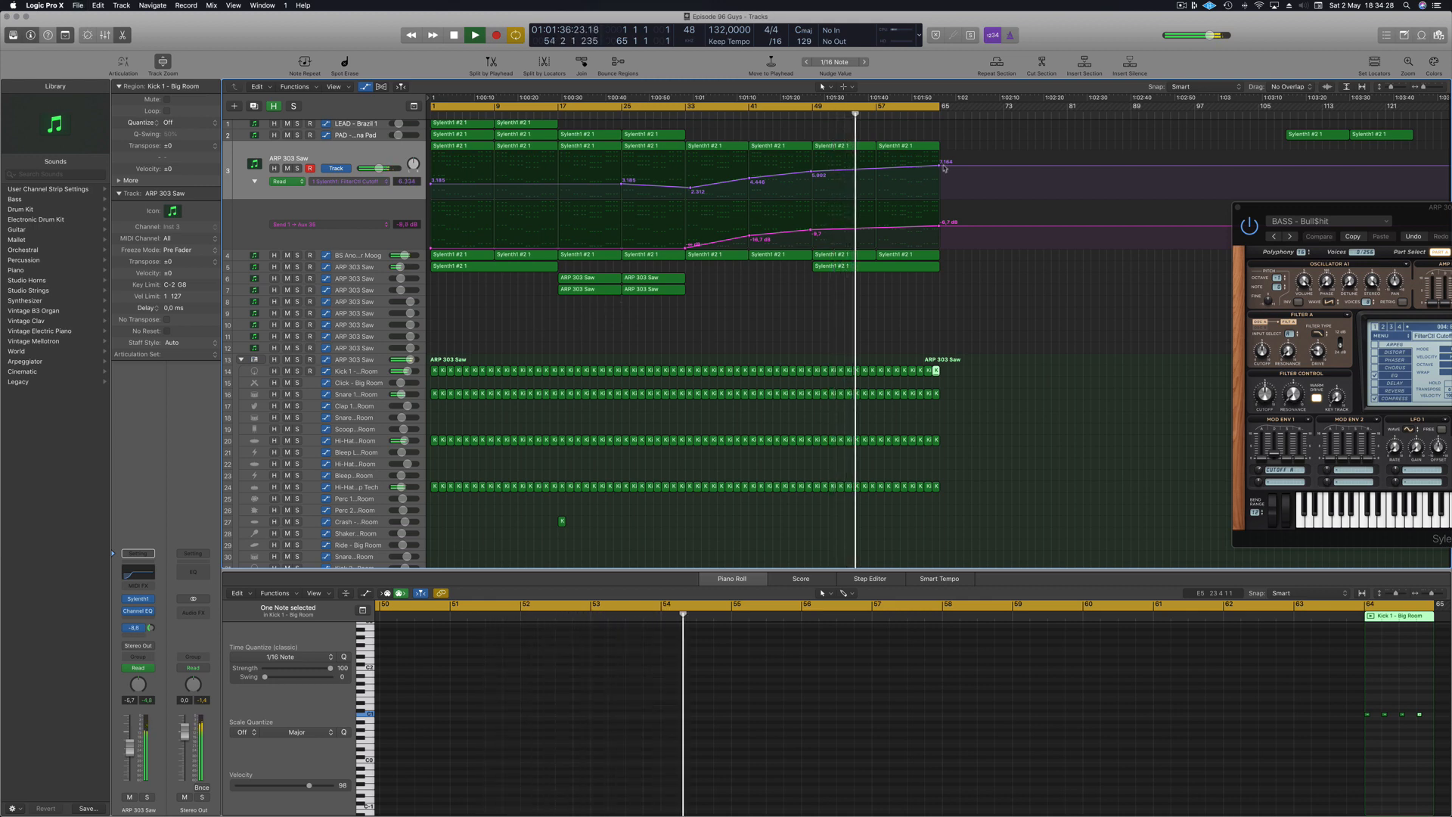
drag(938, 166, 938, 165)
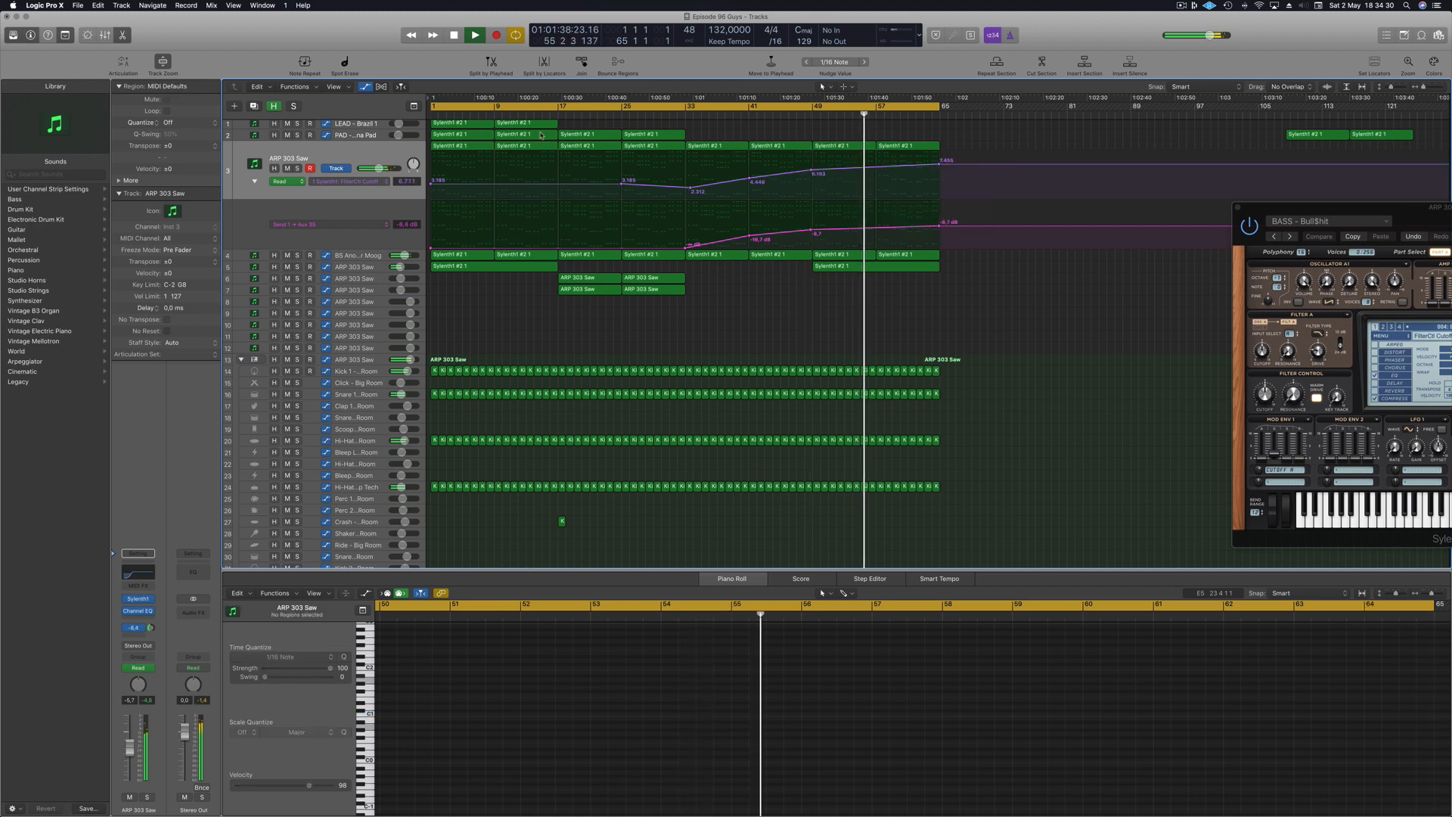
Copy the pad regions at bars 17 to 33, with their filter cutoff automation, to bars 49 to 65.
scroll(555, 139, up, 1)
scroll(554, 140, down, 1)
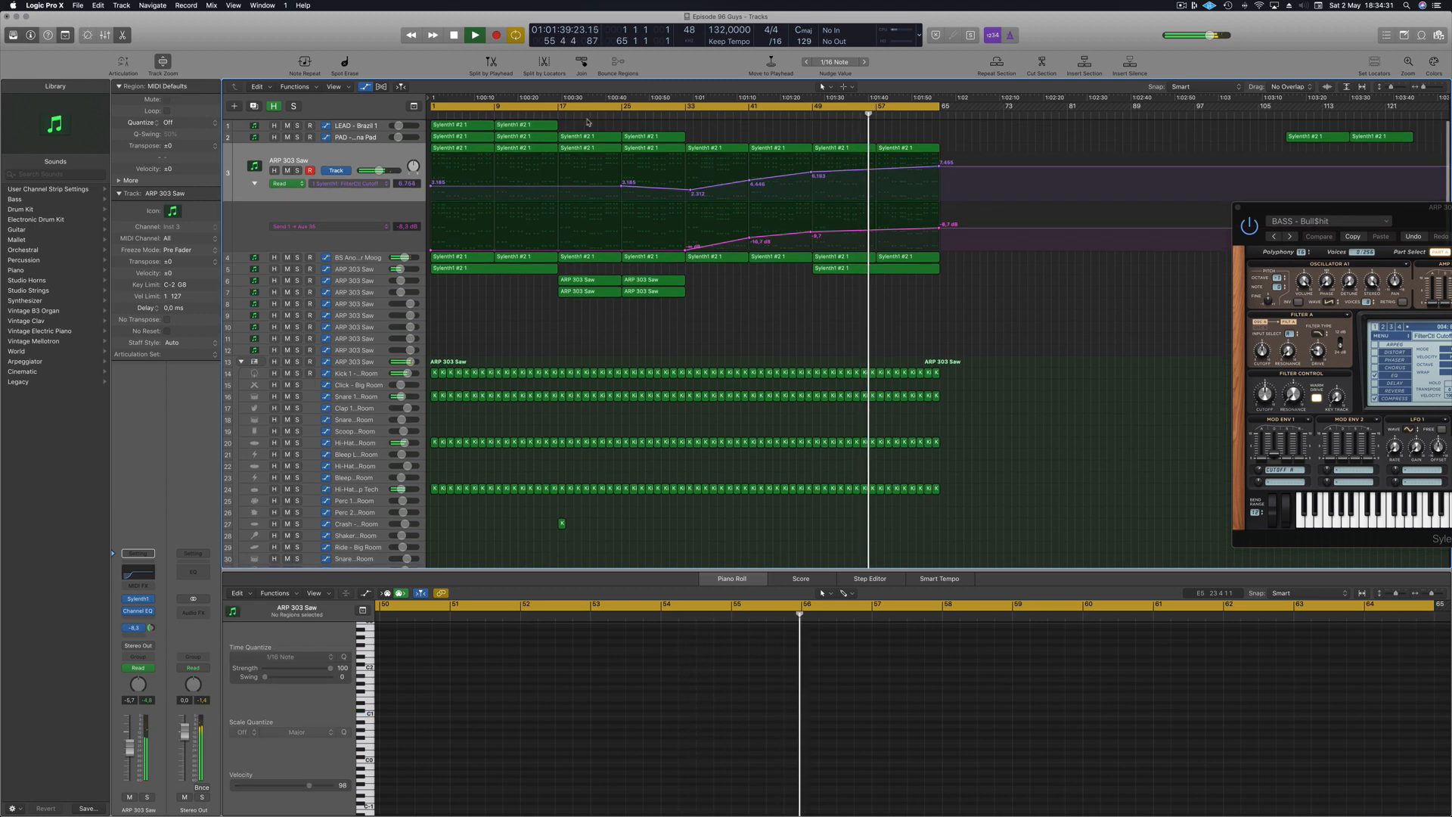
click(652, 137)
drag(554, 134, 465, 137)
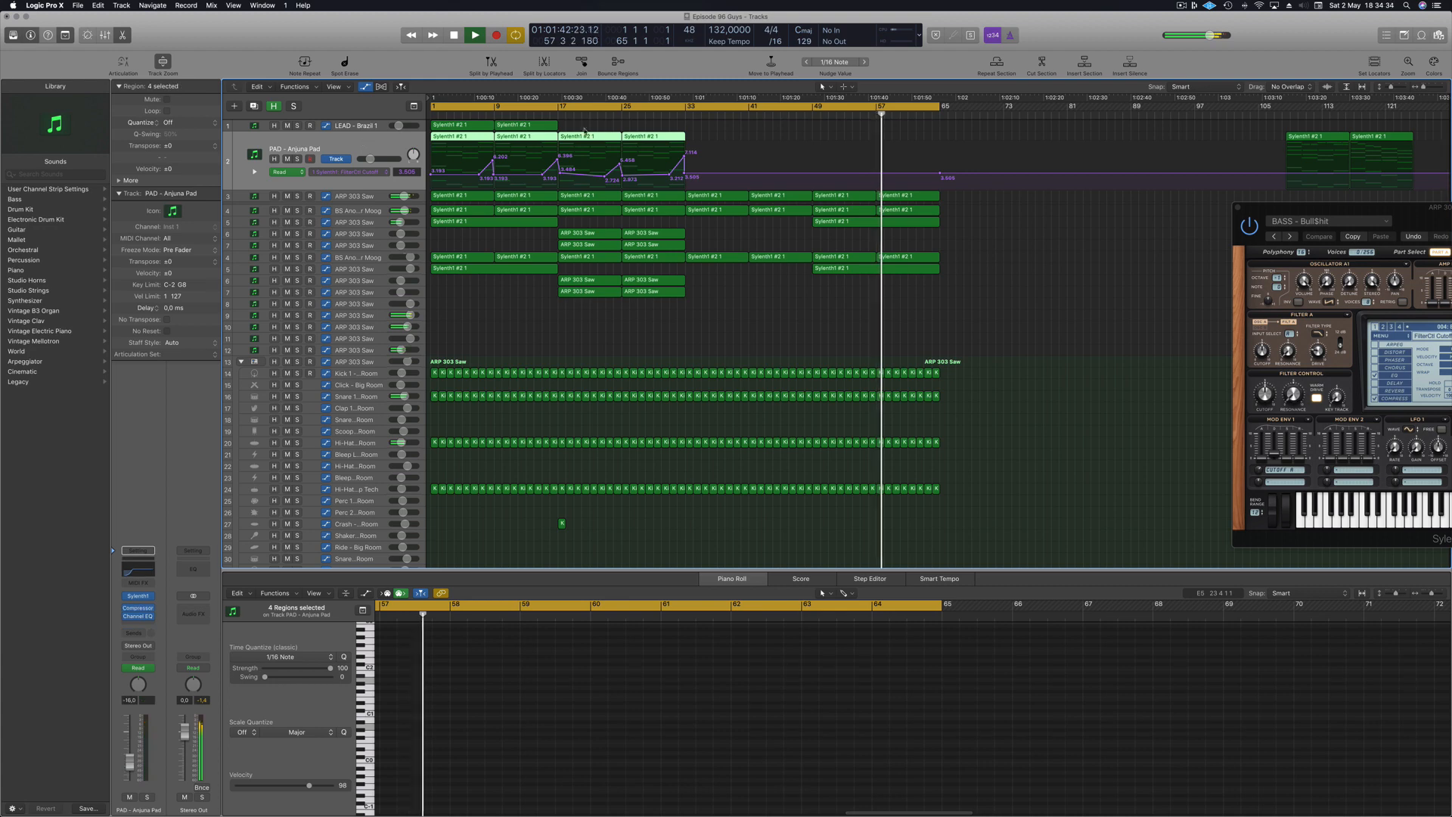
click(726, 134)
drag(720, 132, 851, 144)
click(776, 123)
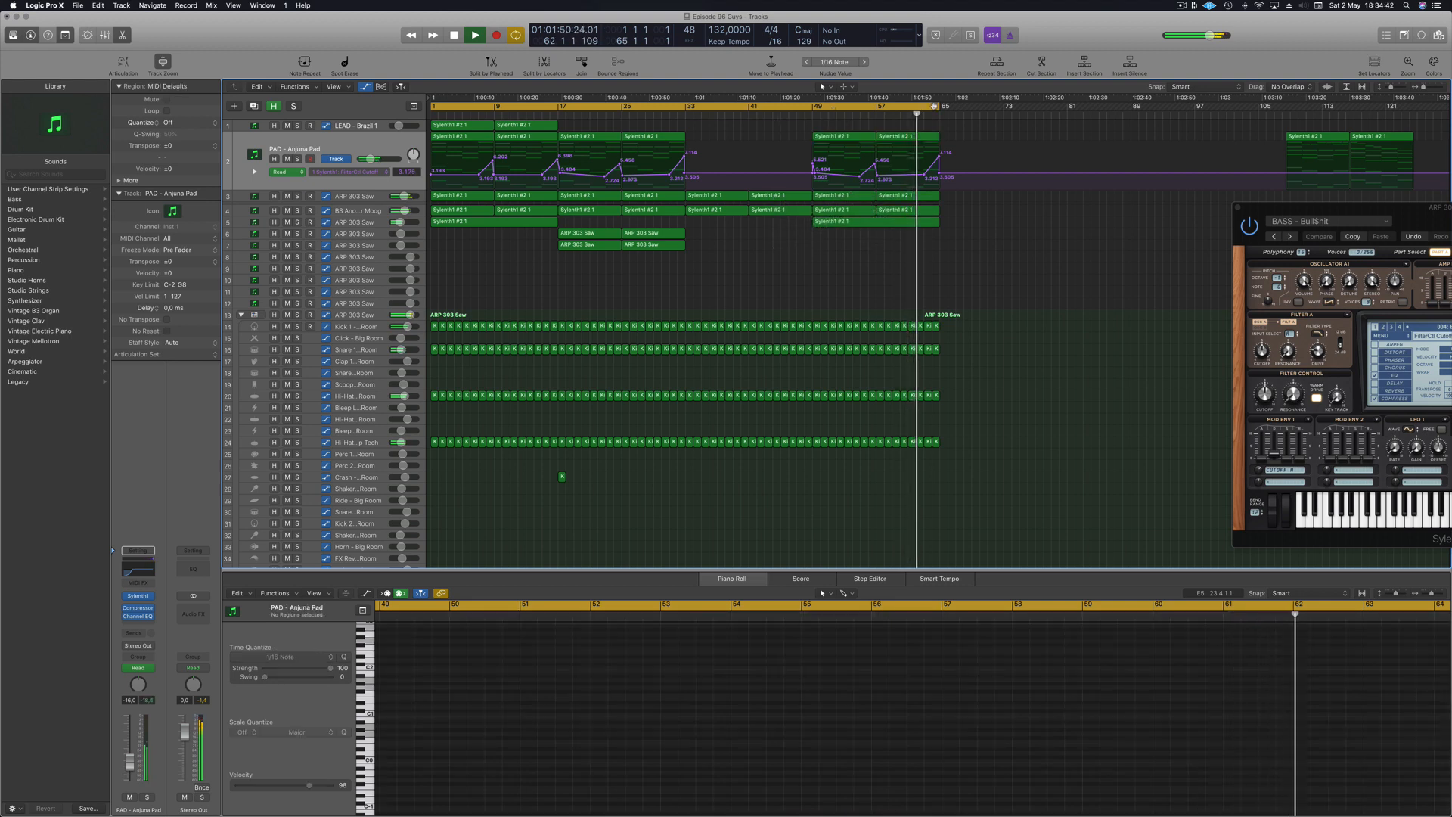
Extend the cycle range to bar 73 and play the arrangement from the beginning.
drag(940, 106, 1004, 111)
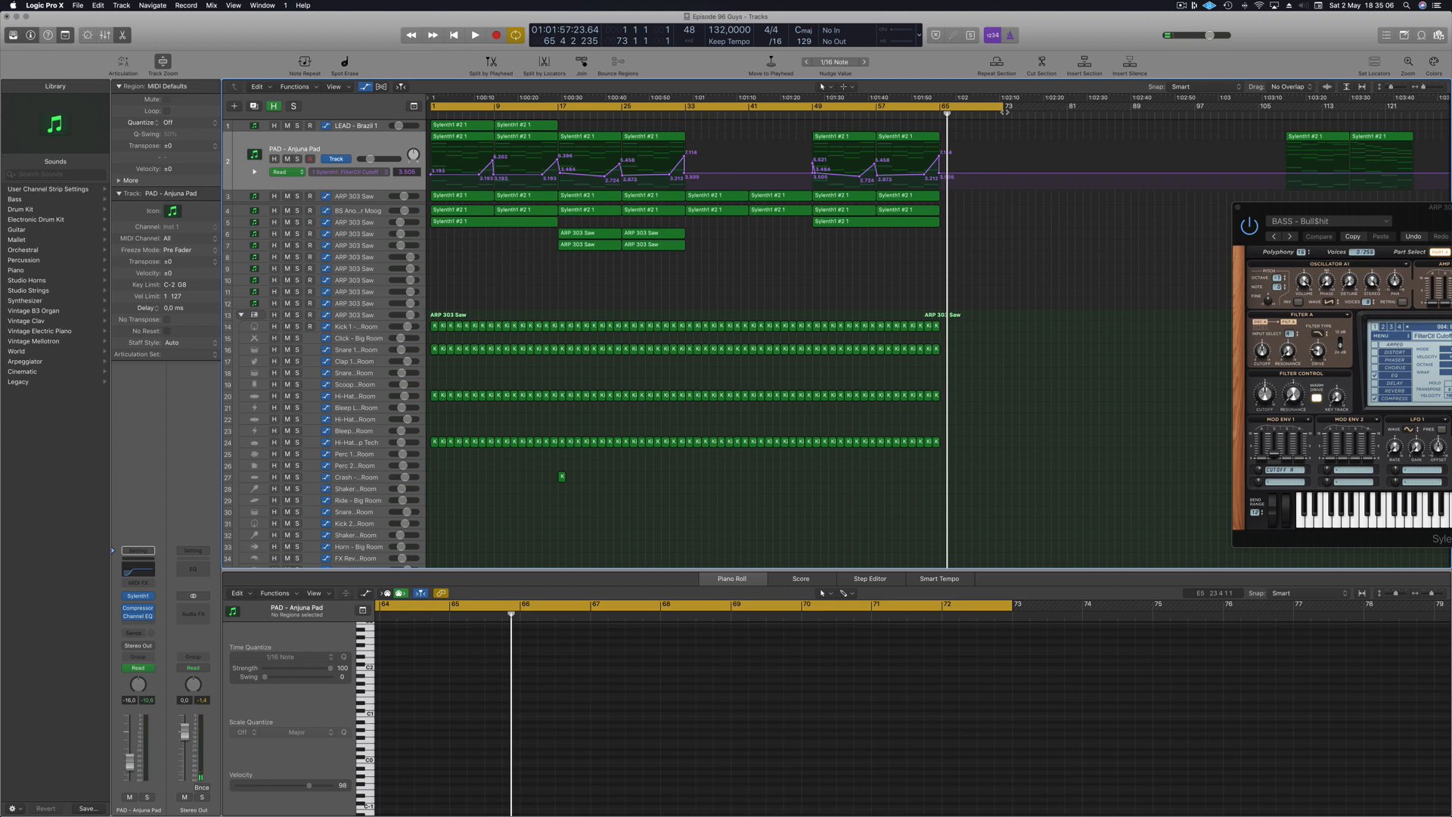
key(Return)
key(space)
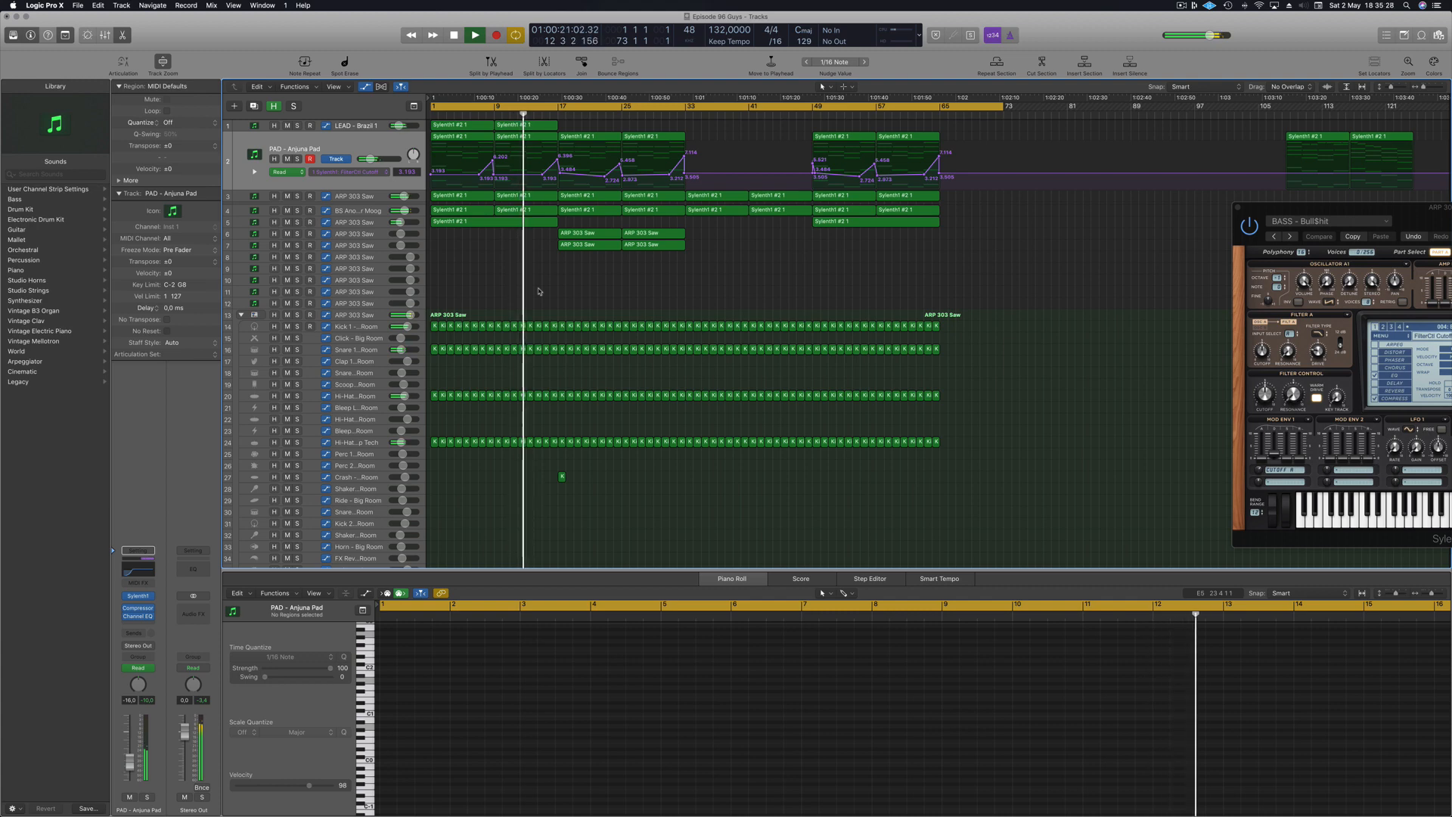
click(359, 236)
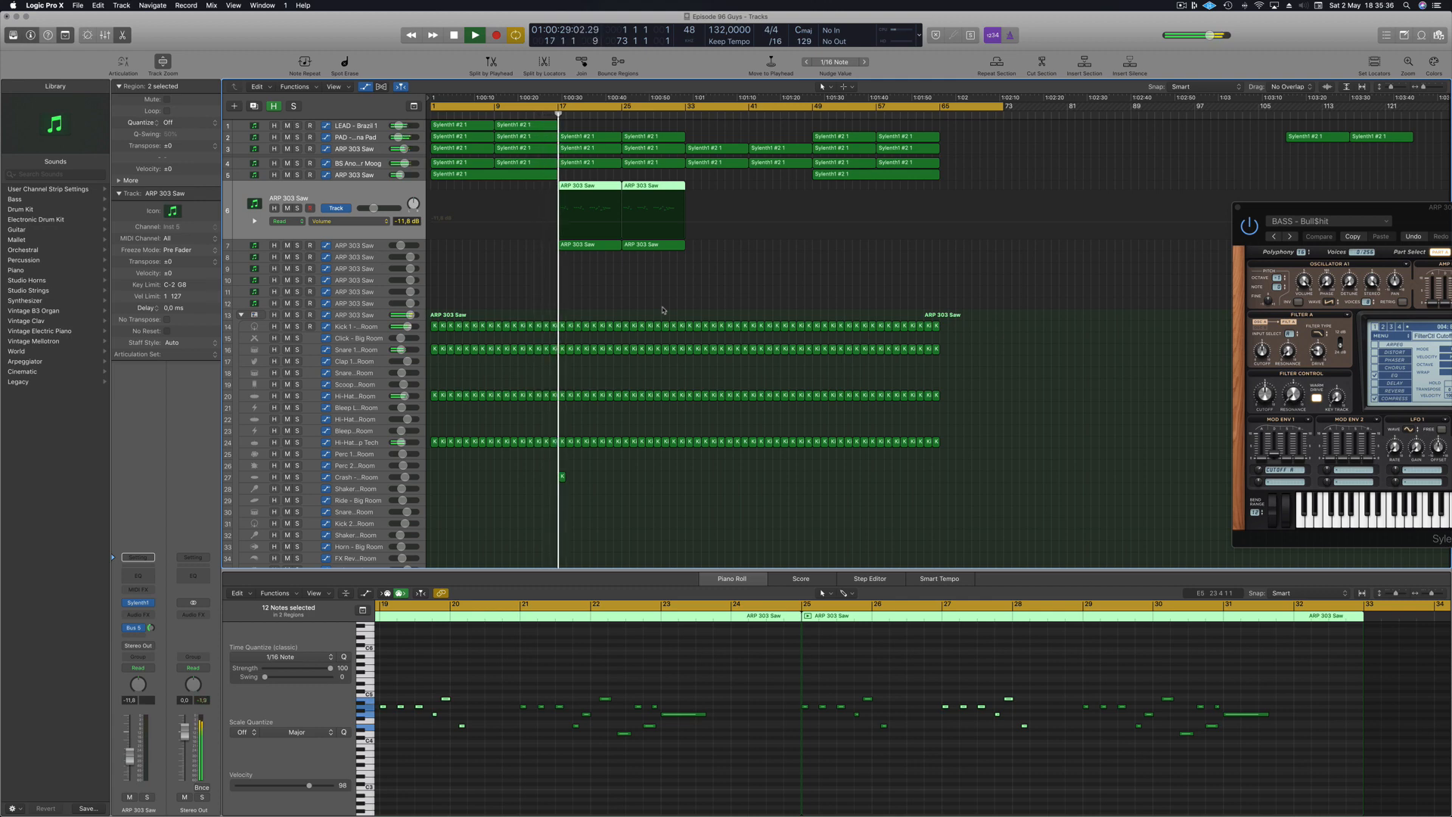
click(639, 288)
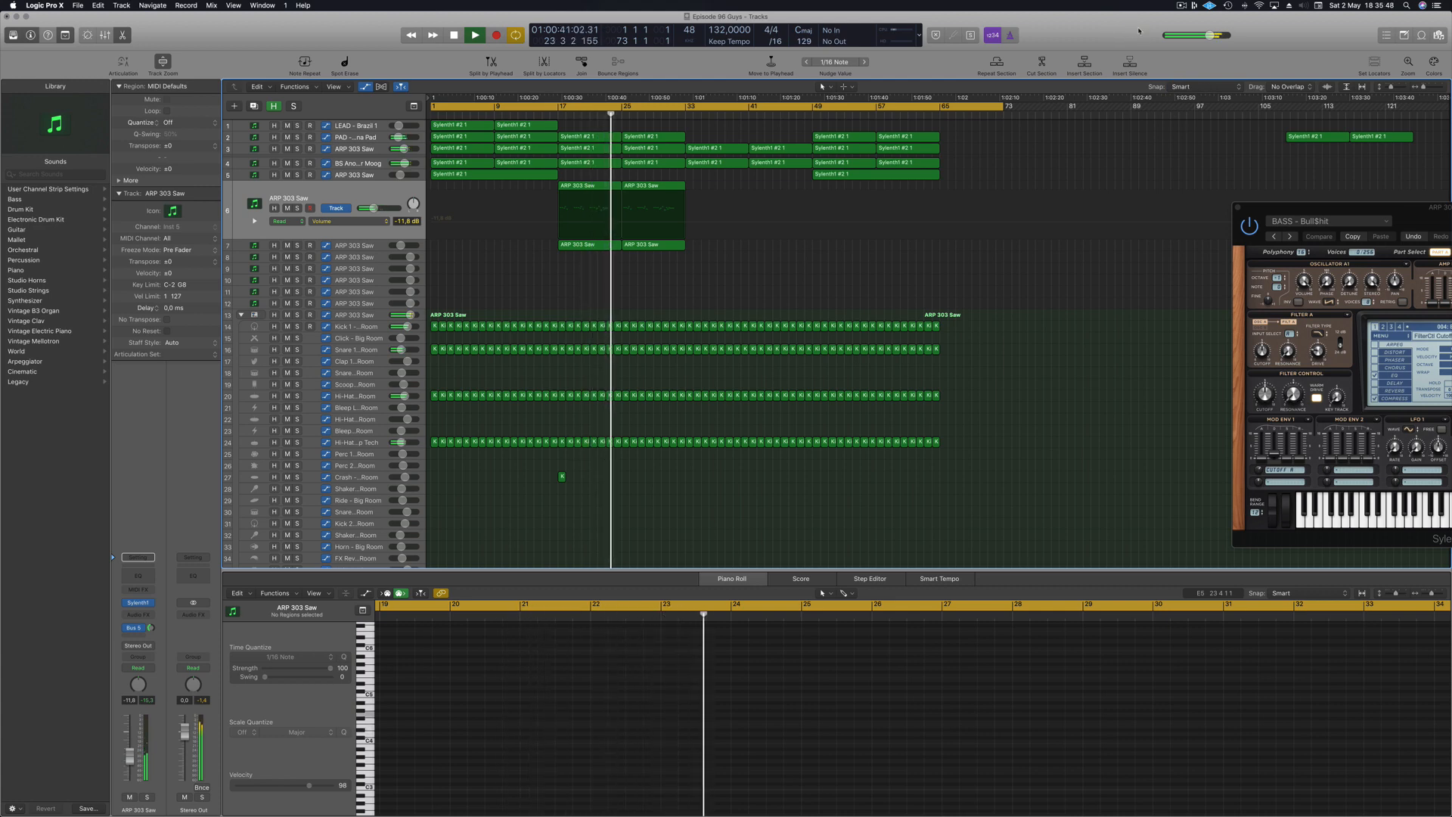
click(1181, 5)
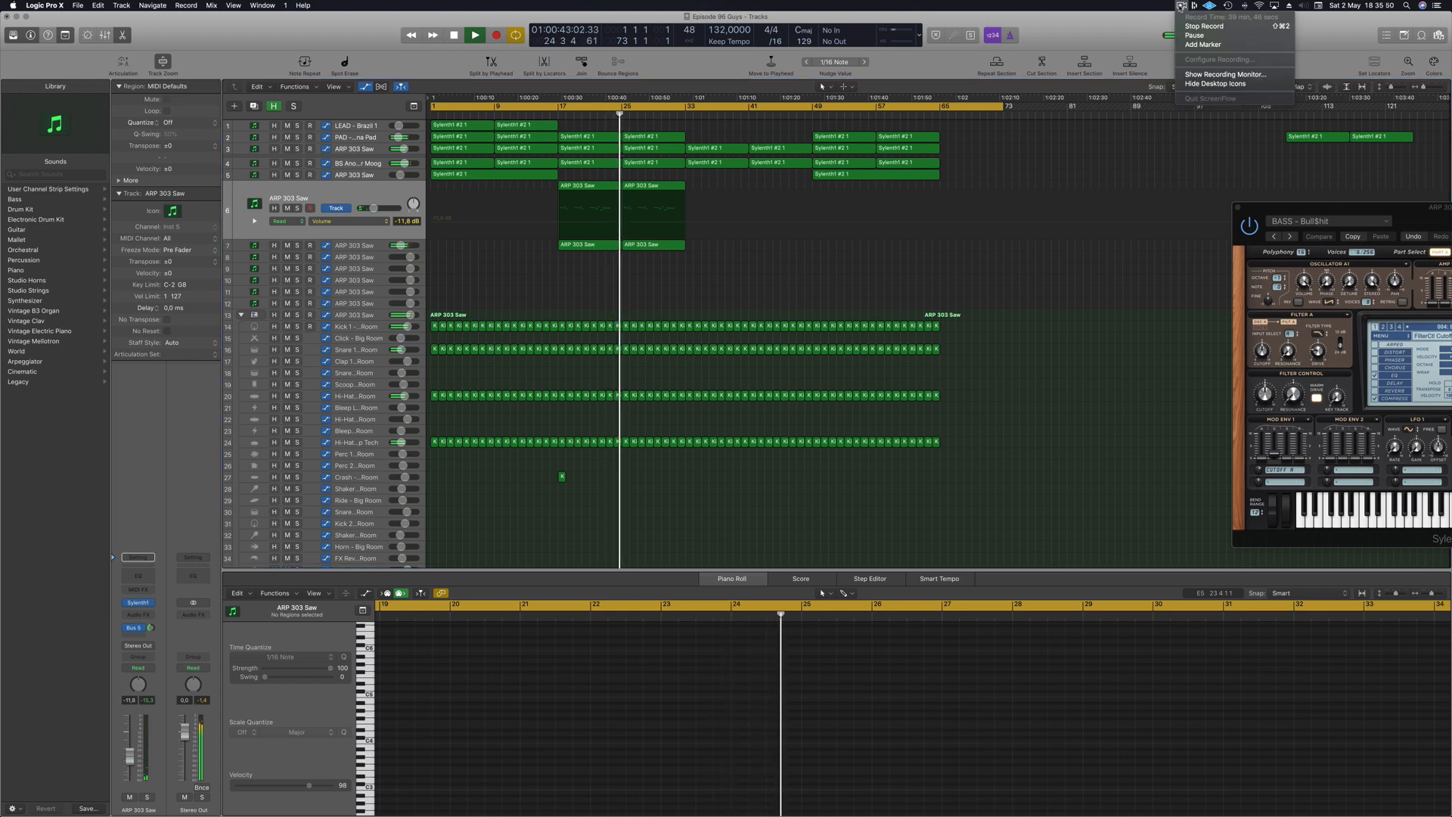